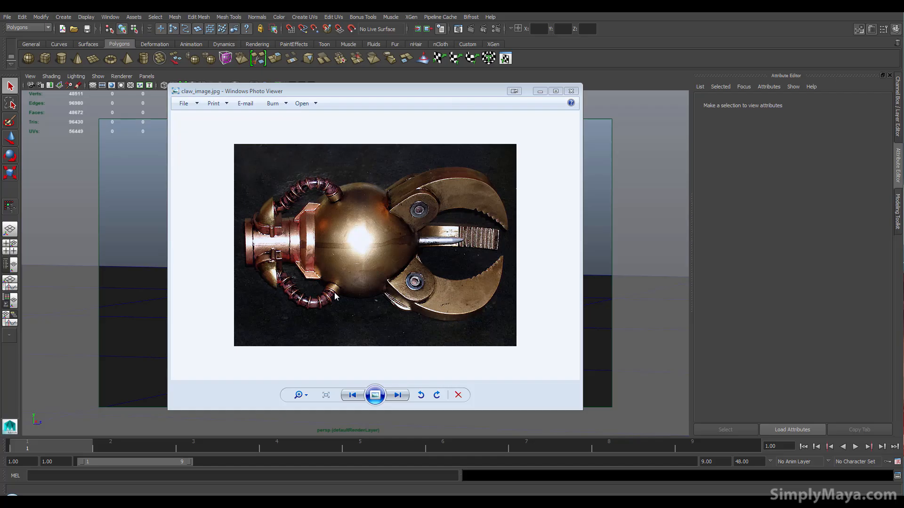
Step: Set the claw reference photo aside, look over the finished claw model, and start a new empty scene
click(539, 92)
alt+drag(262, 294, 381, 209)
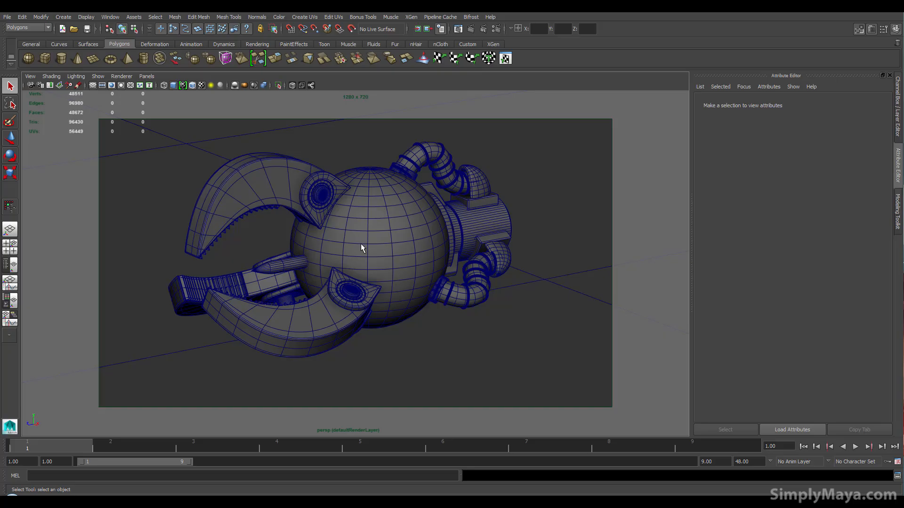
click(7, 17)
click(16, 31)
click(450, 255)
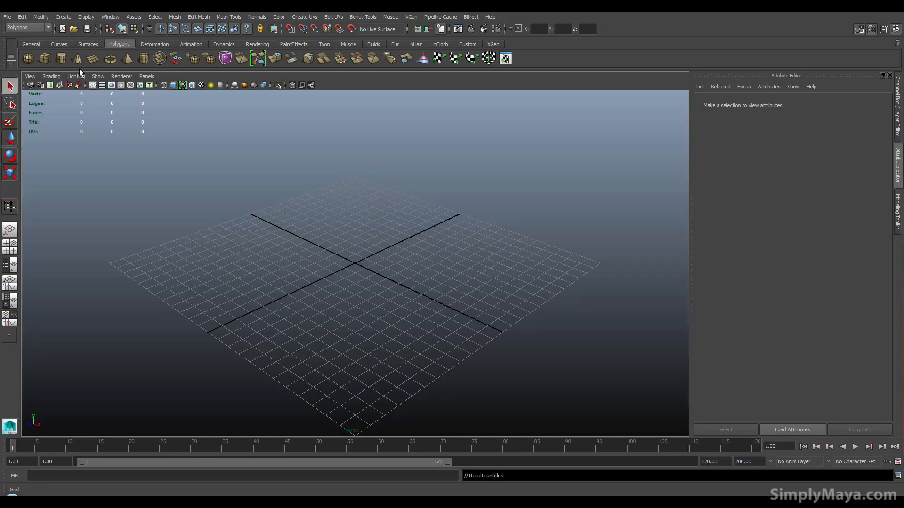
Step: Create a new project named claw_tutorial_v1 with the default folder locations
click(7, 18)
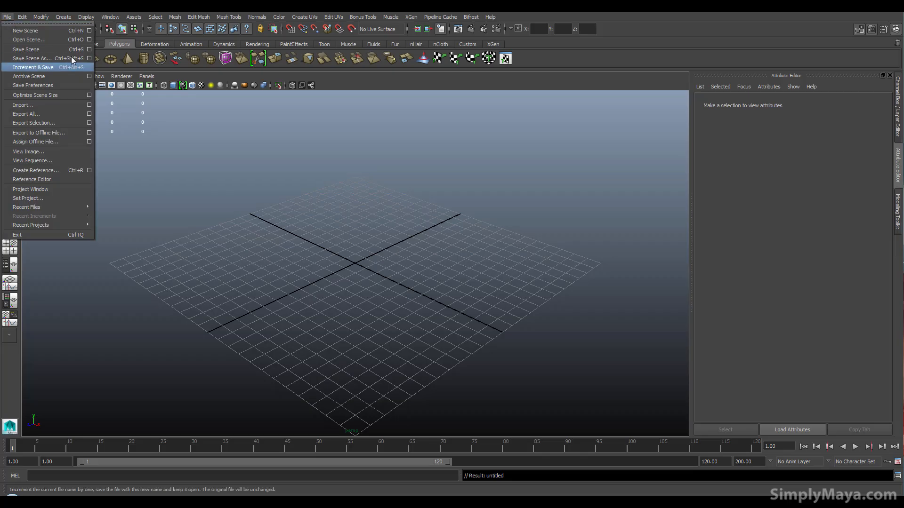
click(70, 189)
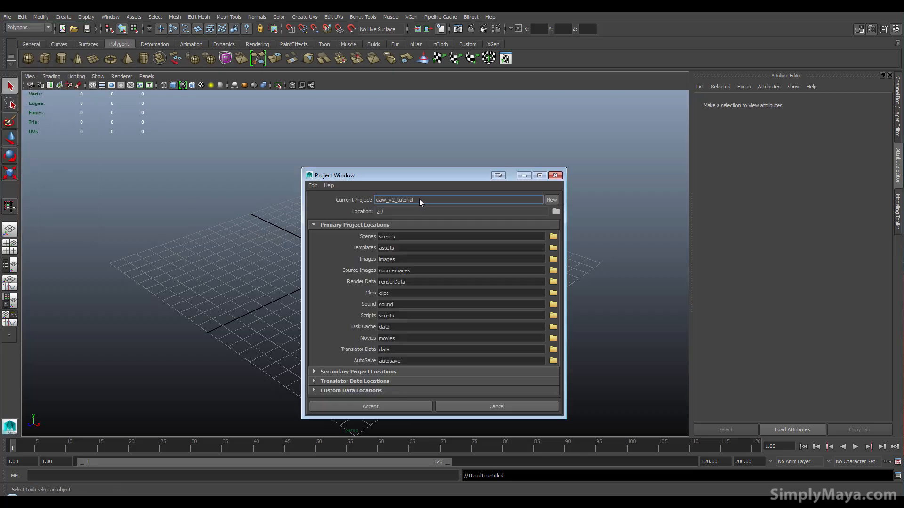
click(551, 200)
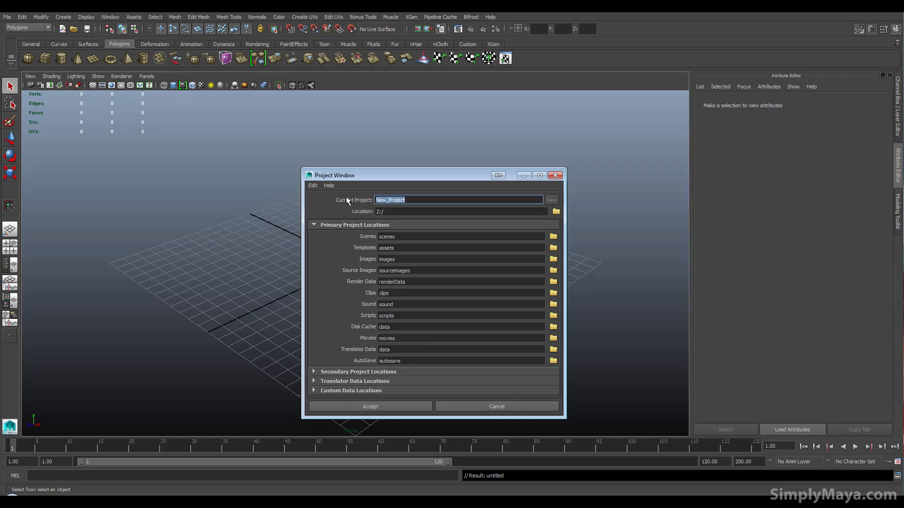
text(claw_tutorial_v1)
click(365, 402)
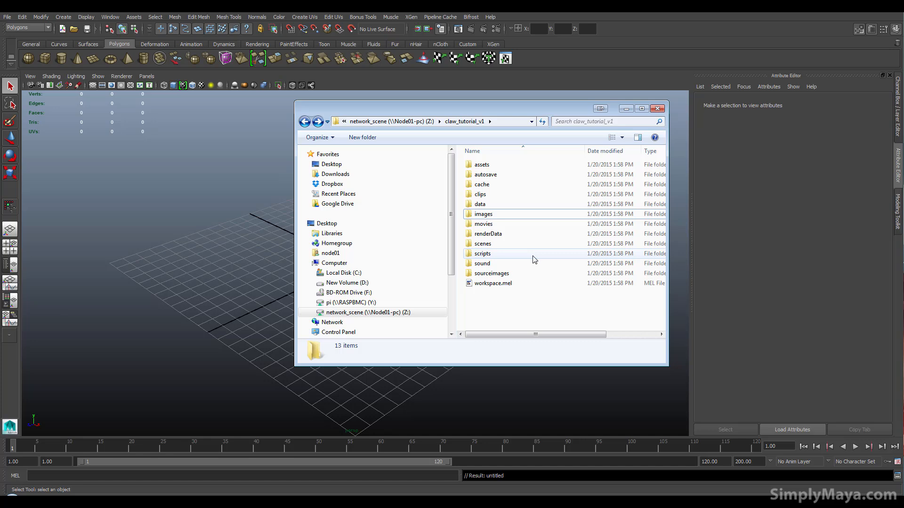
Step: Check the new project's scenes folder in the Open Scene dialog without opening any file
click(7, 17)
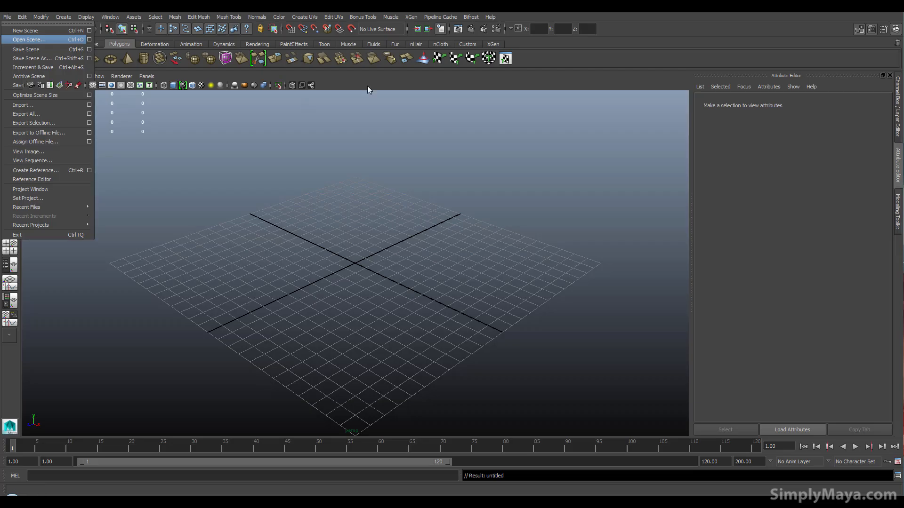
key(Return)
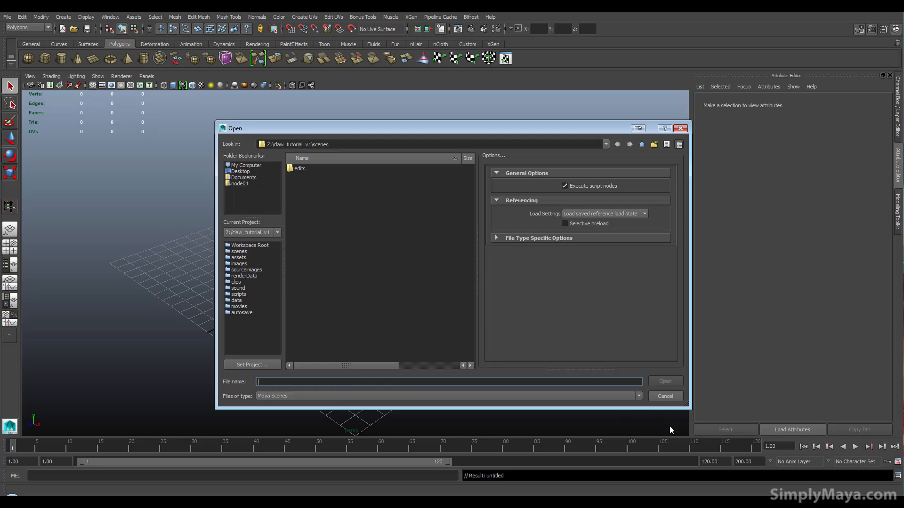
click(659, 399)
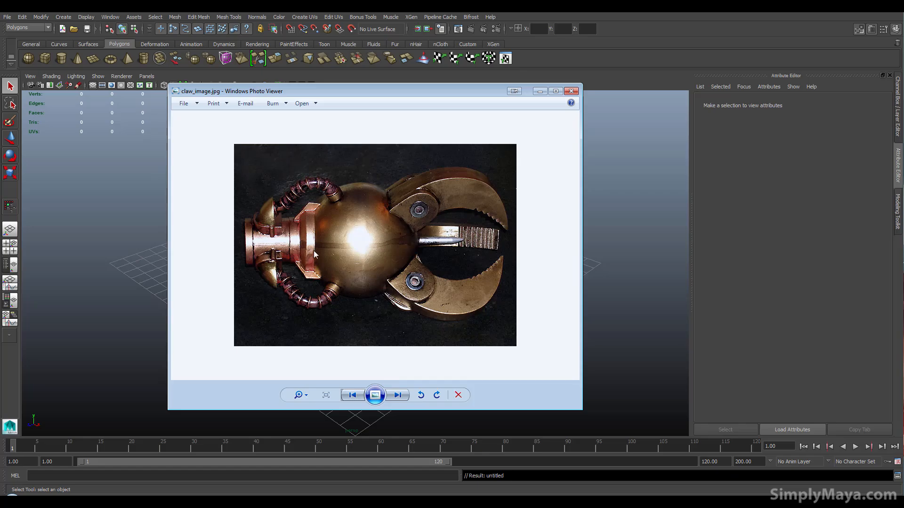
Step: Look through the reference images reference_blueprint.jpg and Assault_Dalek_Arm.jpg in the photo viewer, then return to the empty scene
click(398, 395)
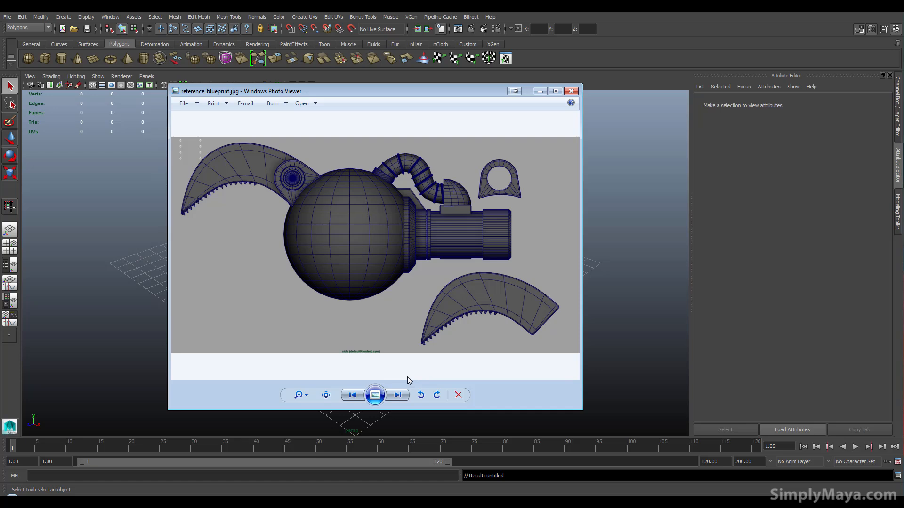
click(400, 395)
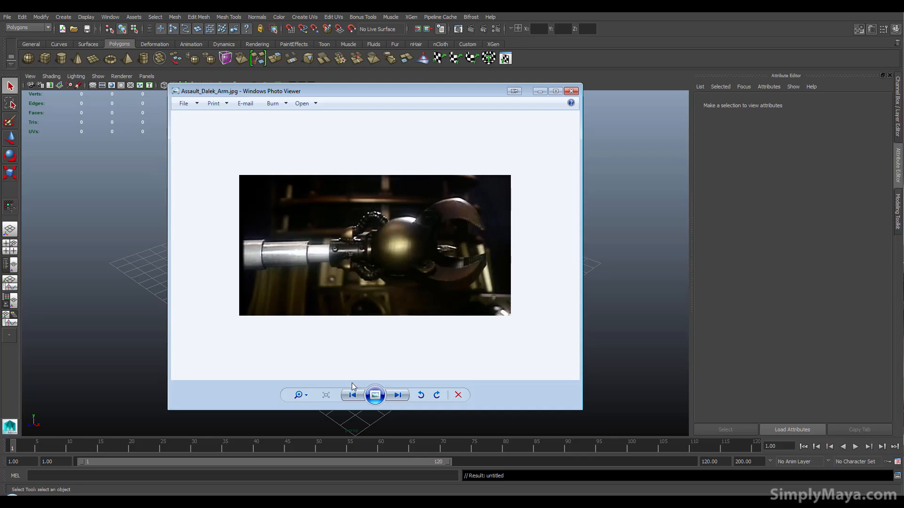
click(353, 395)
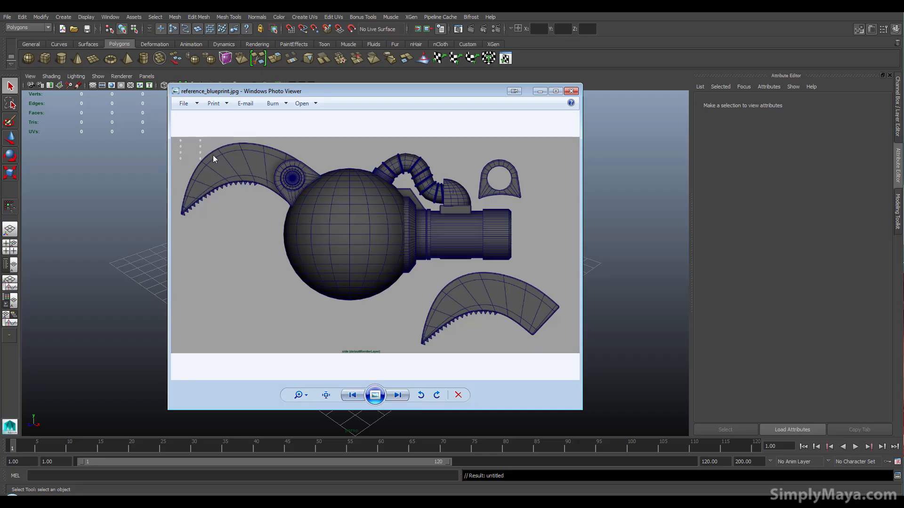
click(352, 395)
click(540, 91)
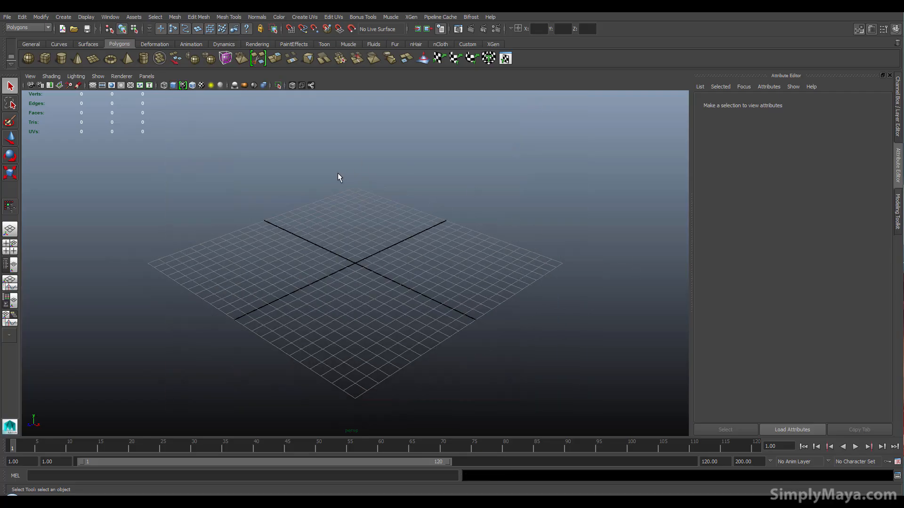
Step: Create a free image plane and load reference_blueprint.jpg from the project's images folder onto it
click(69, 17)
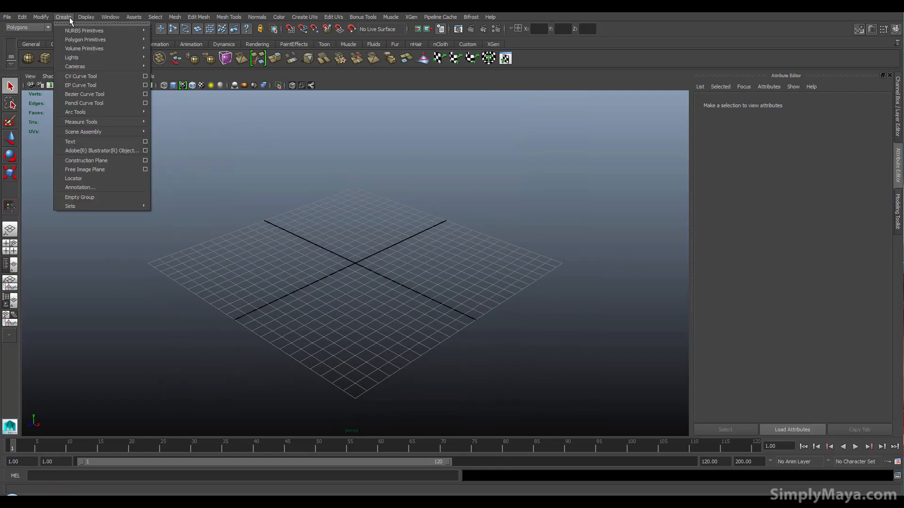
click(94, 170)
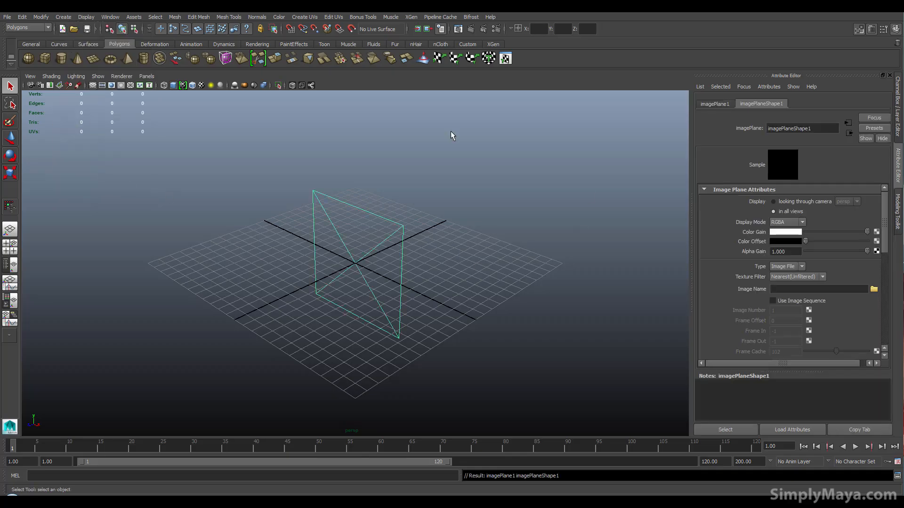
alt+drag(422, 268, 330, 263)
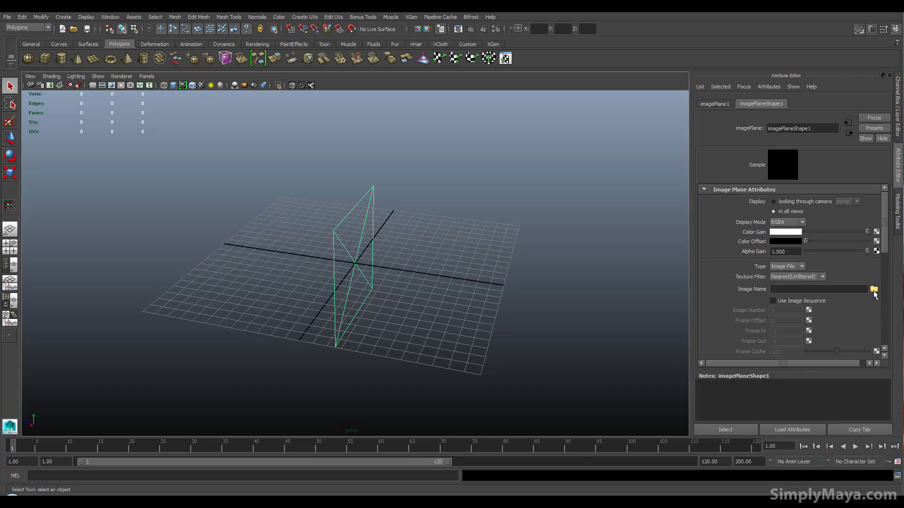
click(873, 290)
drag(375, 127, 540, 140)
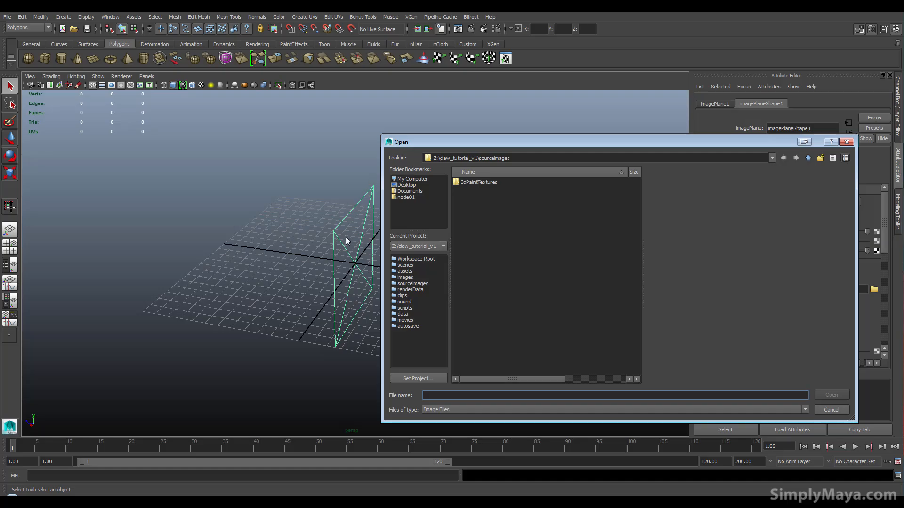
click(410, 279)
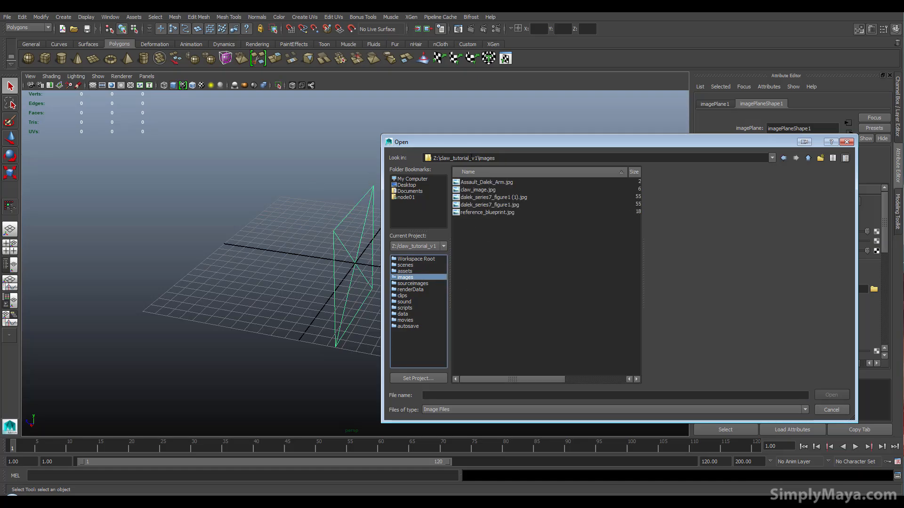
click(496, 213)
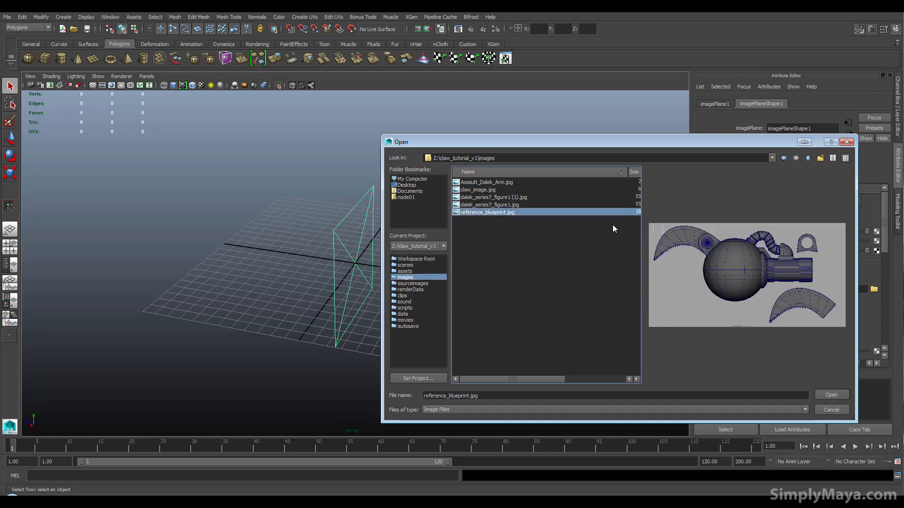
click(830, 395)
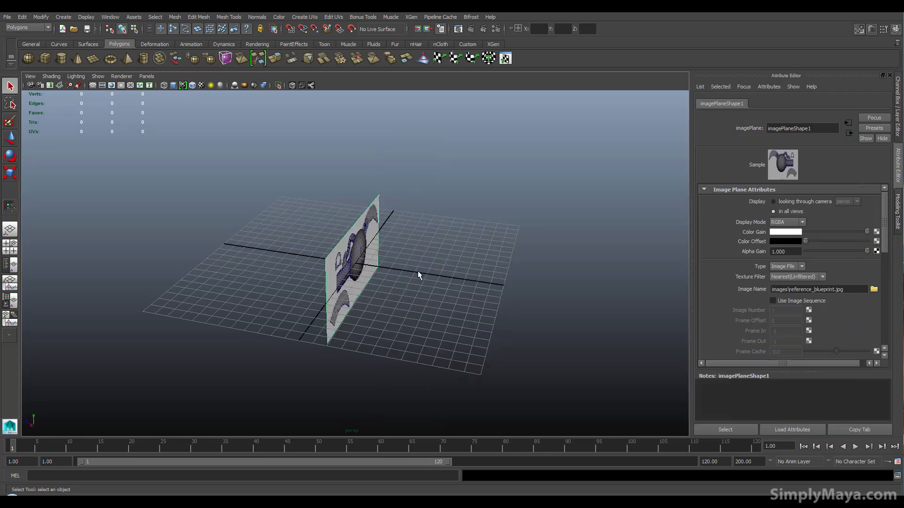
Step: Scale up the blueprint image plane and move it above and behind the grid, to about 18 in Y and 12 in Z
alt+drag(406, 297, 283, 294)
key(r)
scroll(283, 293, down, 5)
drag(356, 263, 363, 264)
key(w)
drag(356, 225, 325, 150)
alt+drag(311, 203, 347, 312)
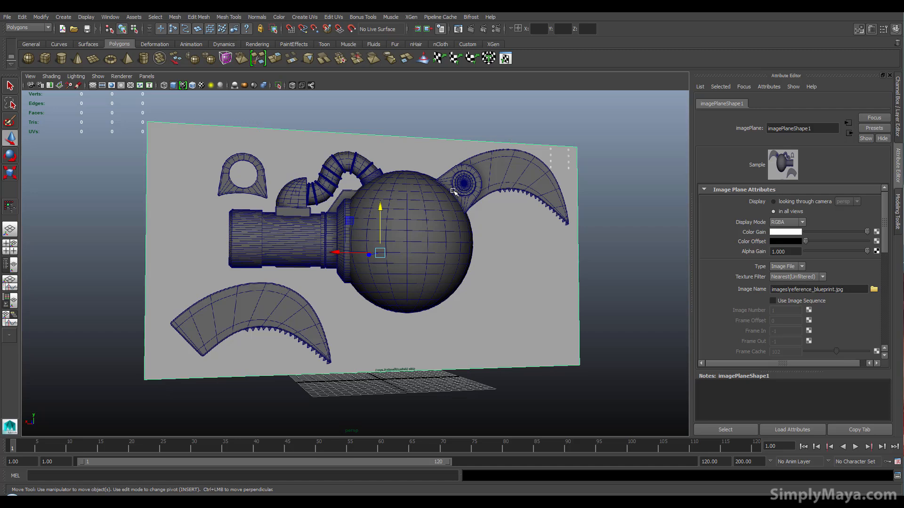
alt+drag(462, 186, 372, 247)
alt+drag(378, 253, 442, 237)
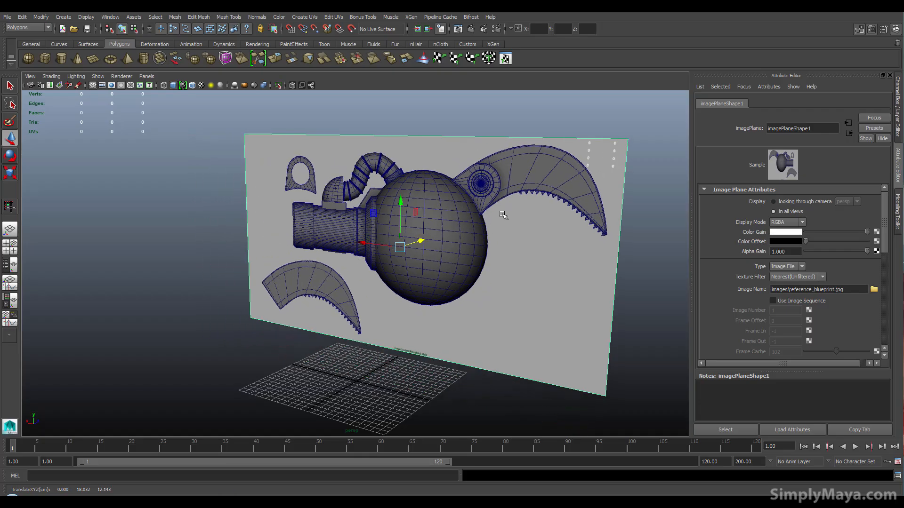
scroll(459, 227, down, 3)
click(460, 139)
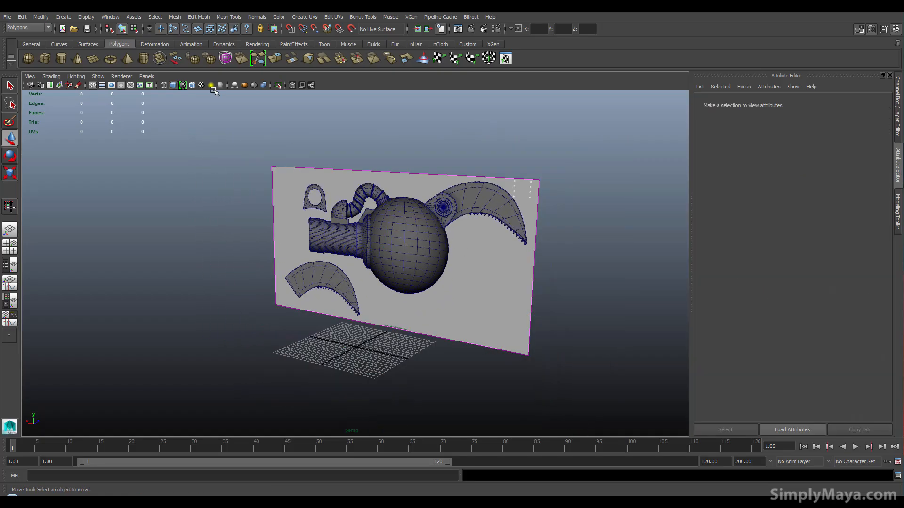
Step: Create a polygon plane, scale it up uniformly to about 21.8, and raise it about 3.8 units above the grid
click(92, 59)
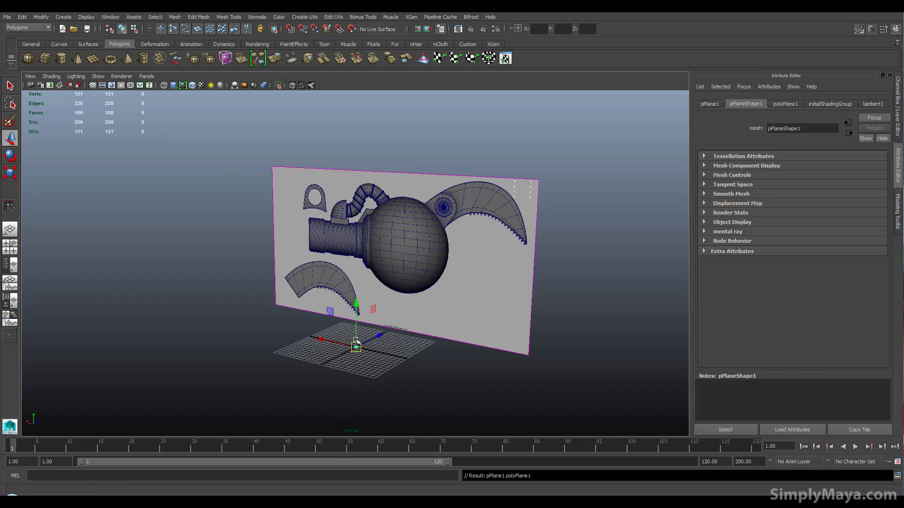
key(r)
drag(357, 347, 422, 355)
key(w)
drag(359, 312, 359, 295)
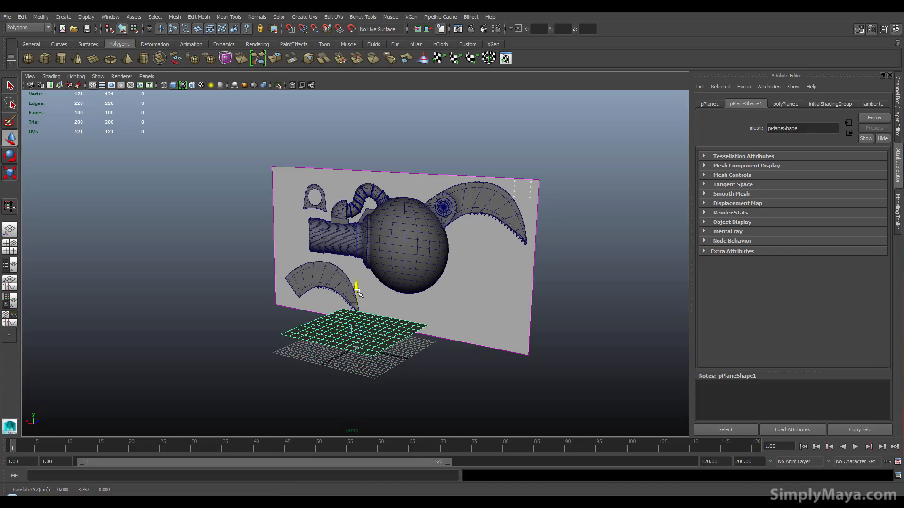
Step: Rotate the polygon plane -90 degrees about X so it stands upright in front of the blueprint
key(r)
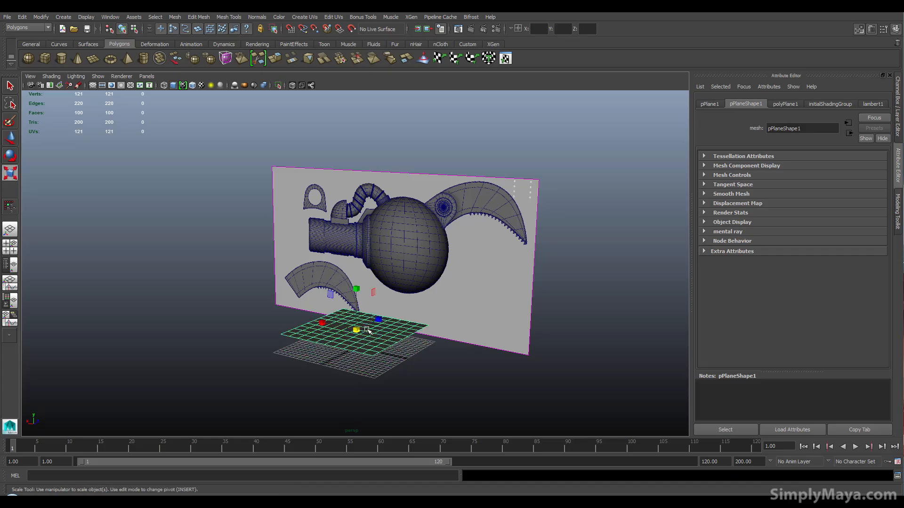
key(e)
drag(337, 316, 332, 382)
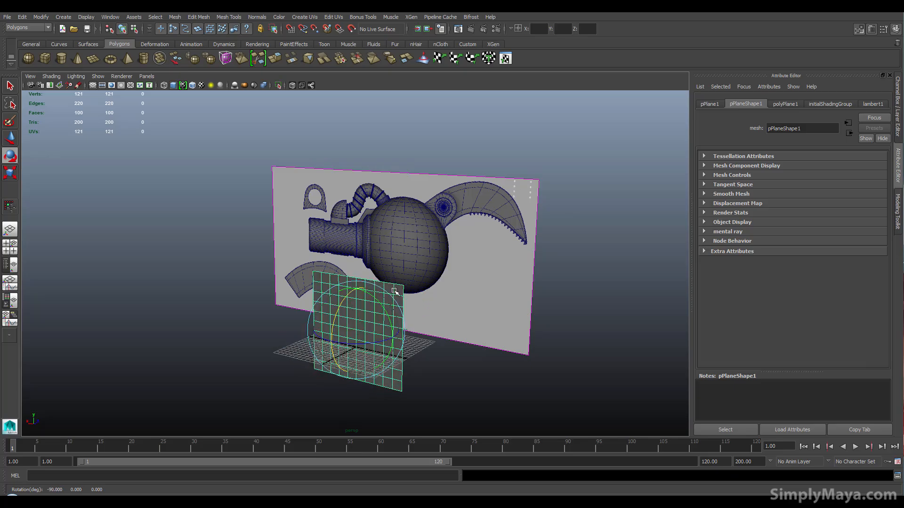
click(425, 374)
click(387, 379)
alt+drag(387, 380, 404, 289)
Step: Set the polygon plane's width and height subdivisions to 1
click(896, 126)
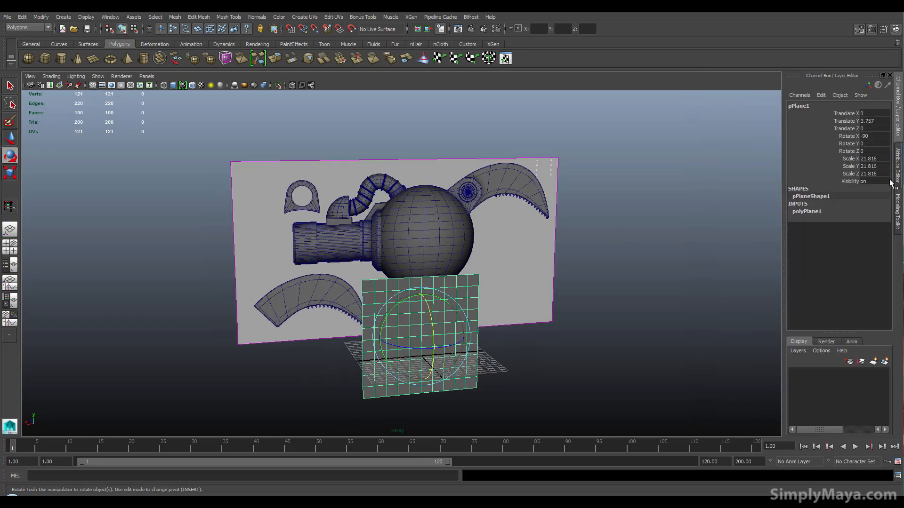
click(806, 213)
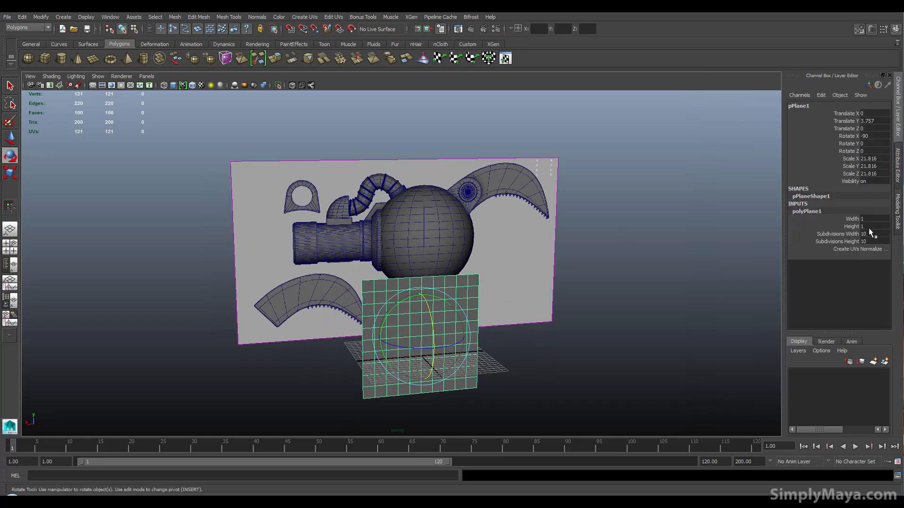
text(1)
key(Return)
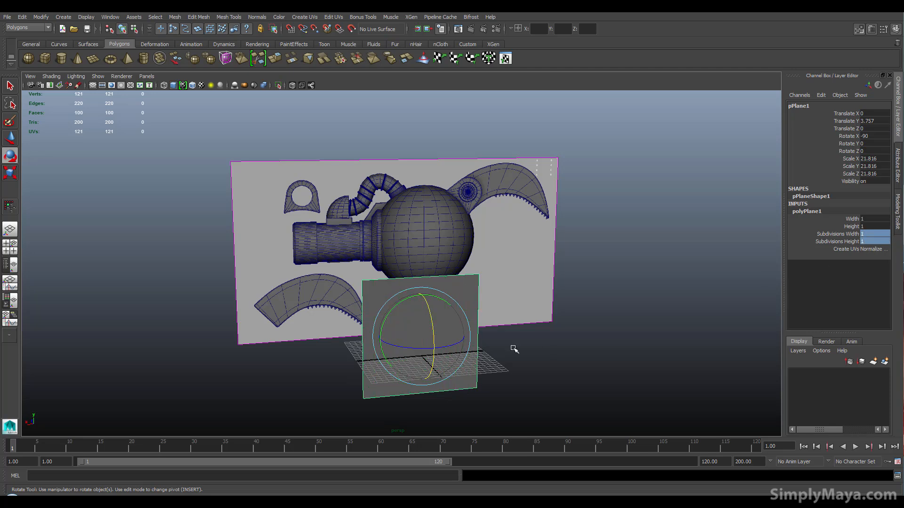
Step: Assign a new Lambert material to the upright polygon plane
alt+drag(412, 319, 431, 304)
right_drag(435, 292, 426, 465)
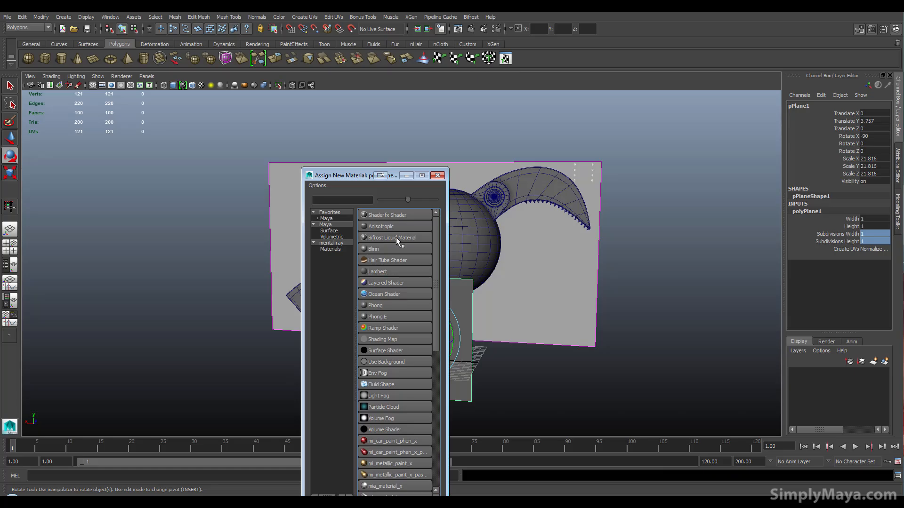
click(372, 271)
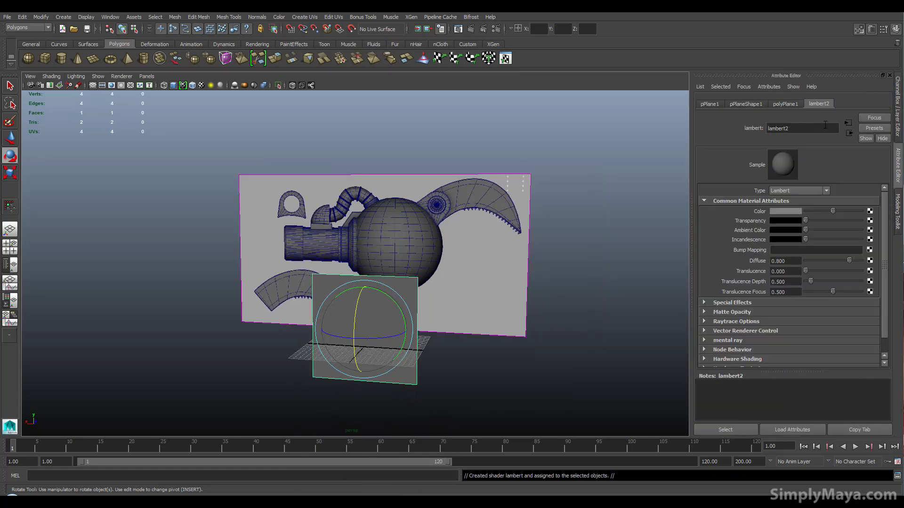
Step: Connect a file texture to the new Lambert's color and load claw_image.jpg from the project's images folder
click(870, 211)
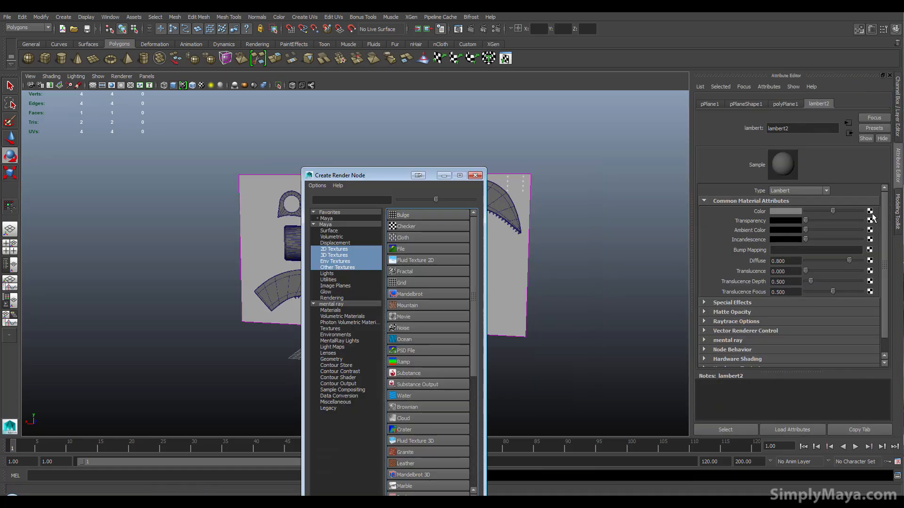
click(444, 245)
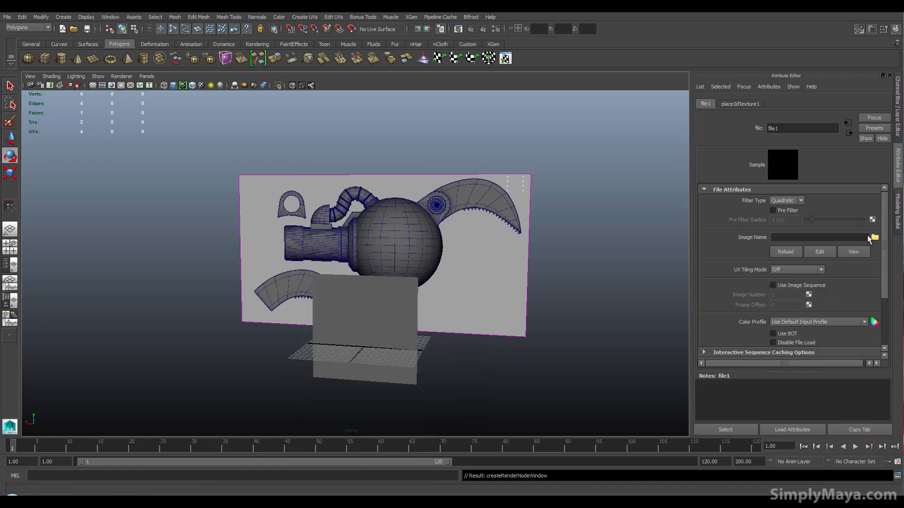
click(875, 237)
click(491, 190)
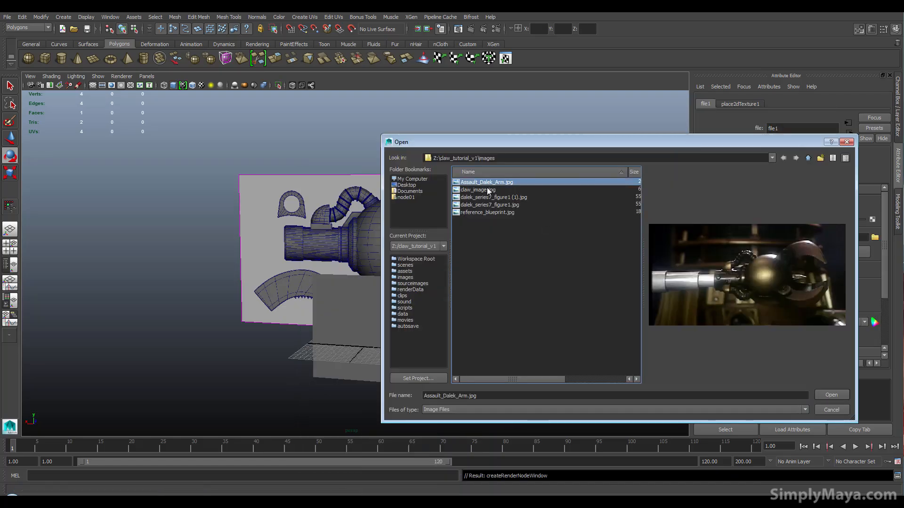
click(484, 197)
click(484, 205)
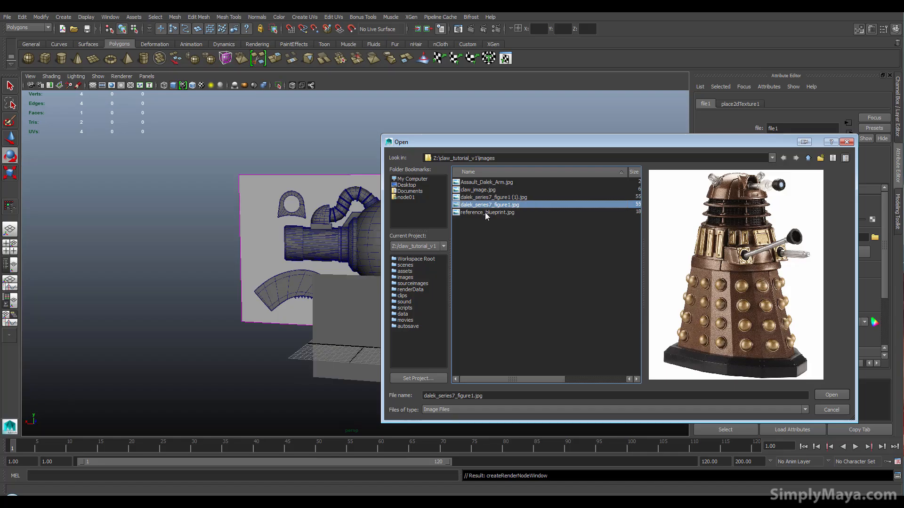
click(531, 213)
click(492, 190)
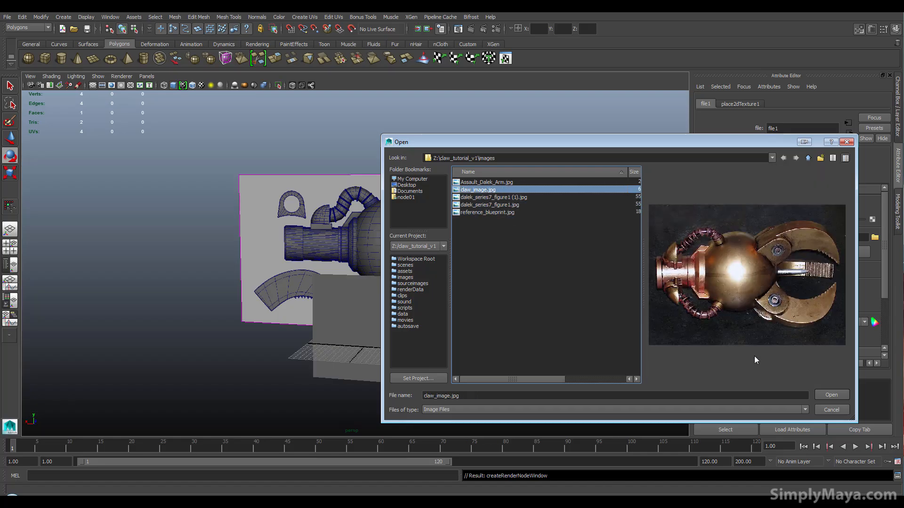
click(829, 395)
Step: Display textures in the perspective view and disable the default material so the claw photo is shown
alt+drag(496, 319, 428, 295)
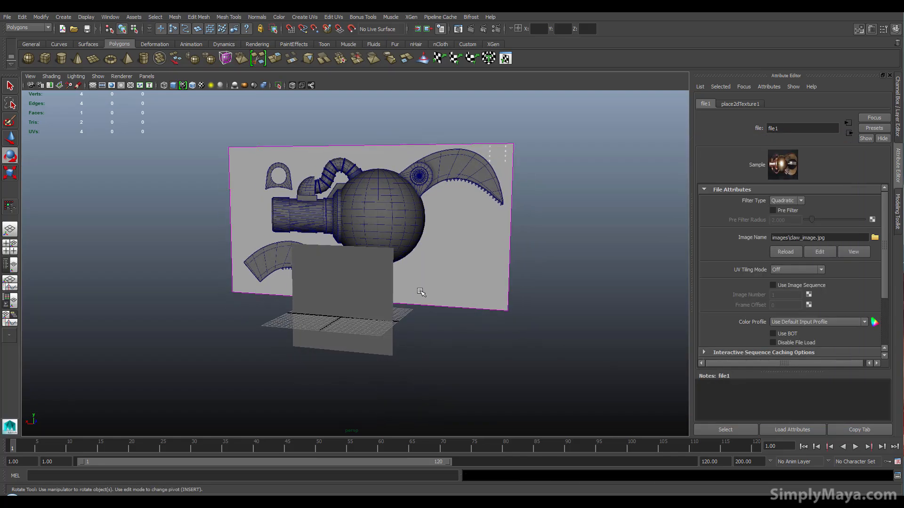
key(6)
alt+drag(380, 244, 359, 237)
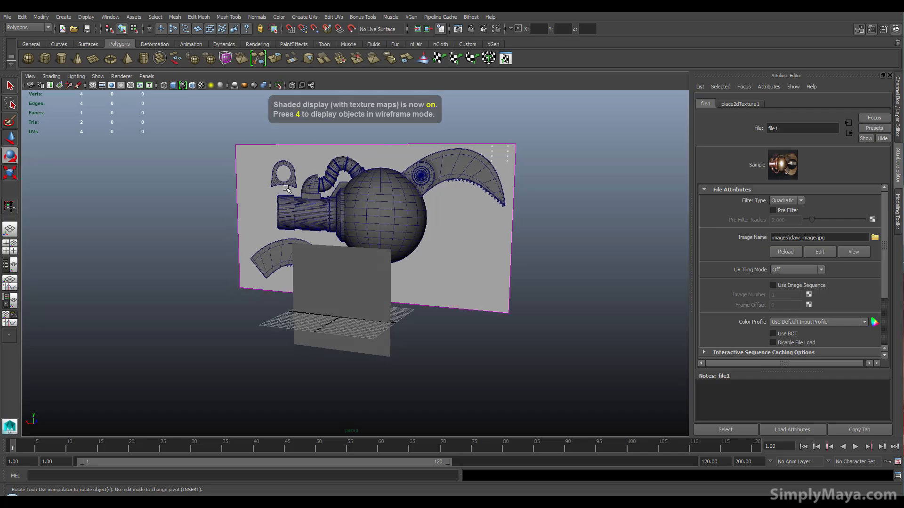
click(52, 76)
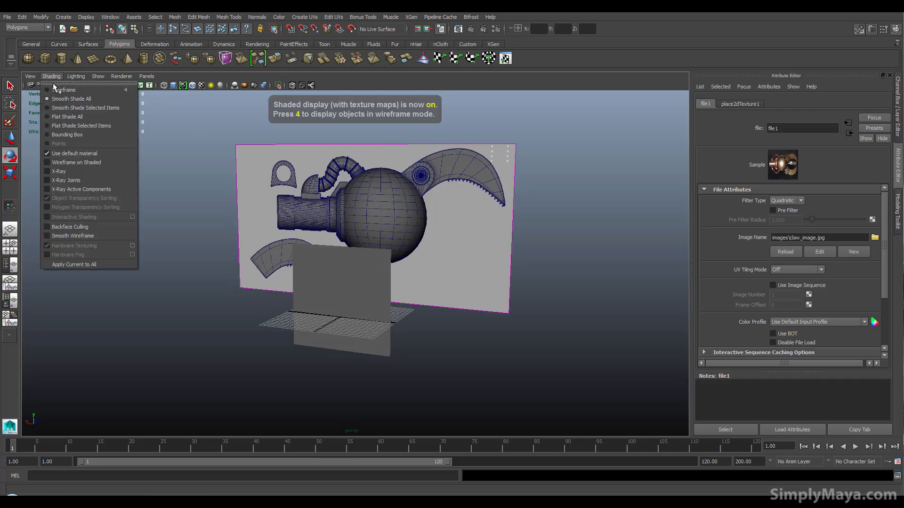
click(93, 151)
alt+middle_drag(277, 260, 233, 214)
Step: Widen the claw photo plane along X by eye
click(292, 217)
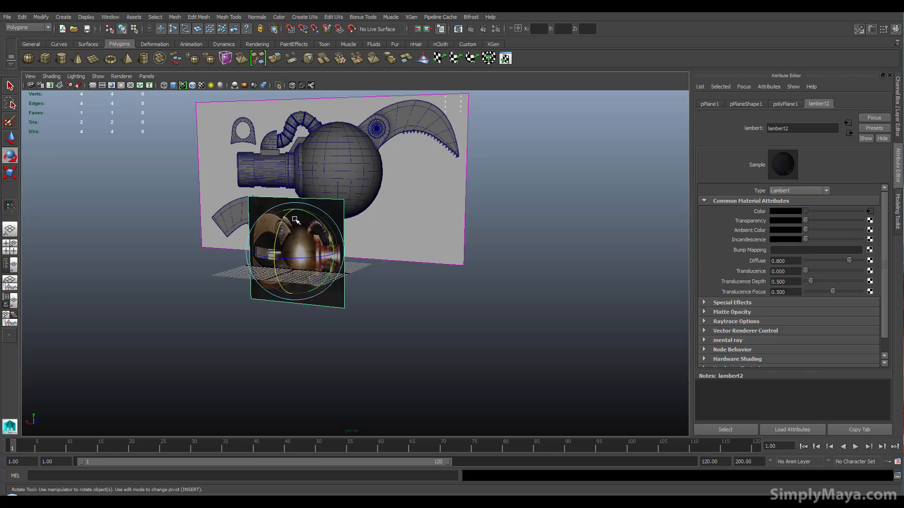
key(w)
alt+drag(292, 215, 321, 208)
key(r)
drag(261, 215, 271, 175)
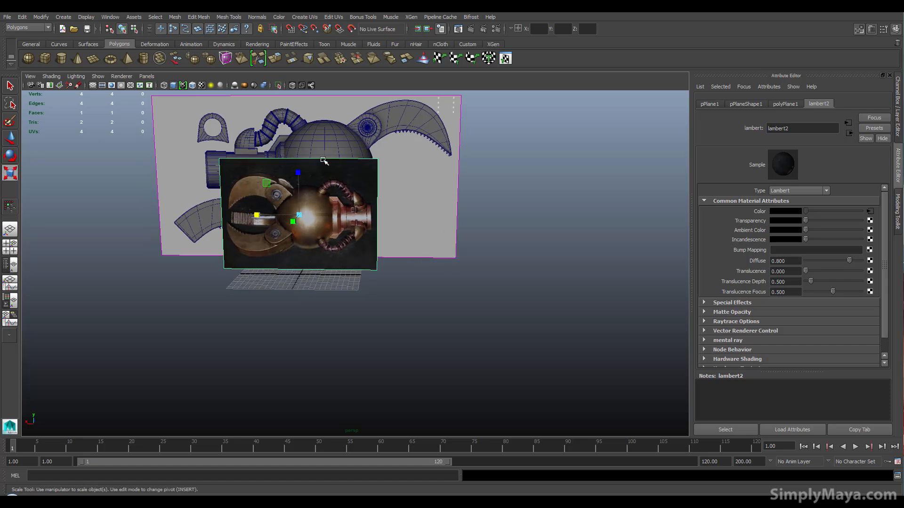
Step: View the claw texture image in its own window to check its pixel dimensions
click(871, 213)
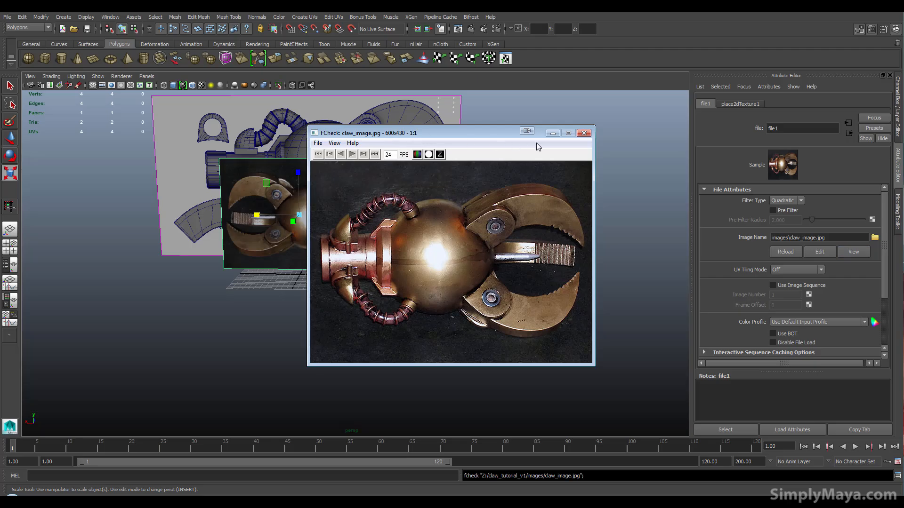
click(552, 134)
click(849, 133)
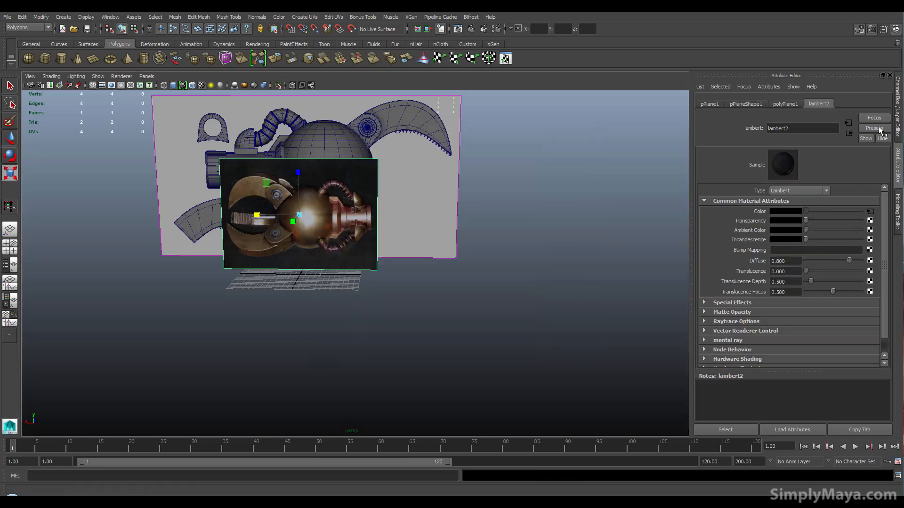
Step: Set the photo plane's Scale X to 60 and Scale Z to 43, and scale it down uniformly to about 44.6 by 31.9
click(899, 117)
double_click(878, 159)
text(60)
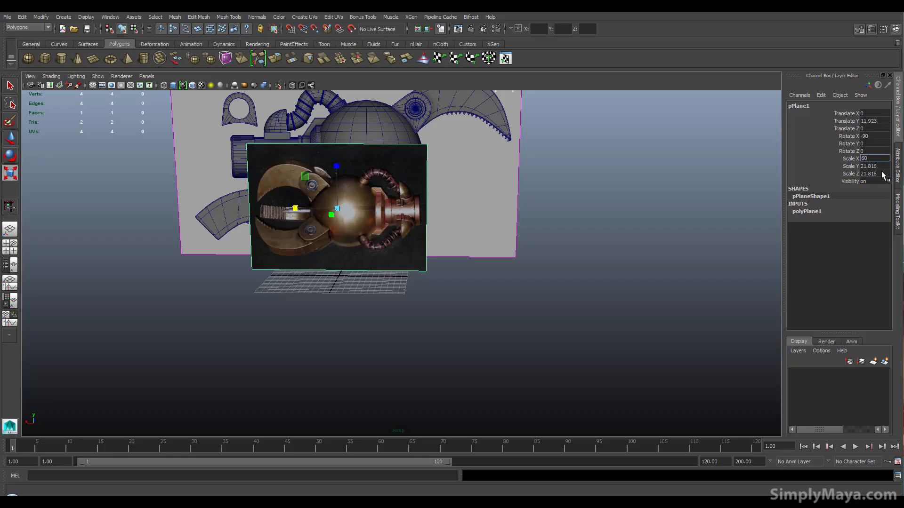
double_click(881, 173)
text(43)
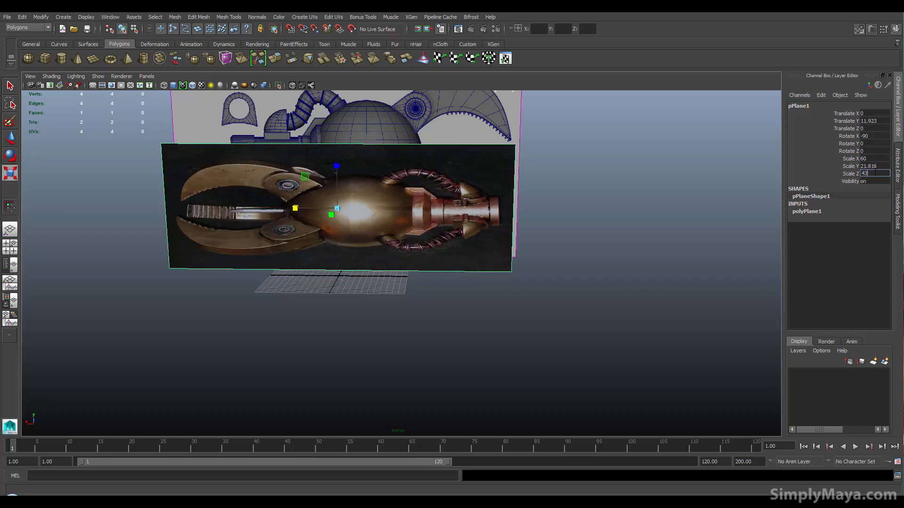
key(Return)
alt+drag(329, 221, 344, 242)
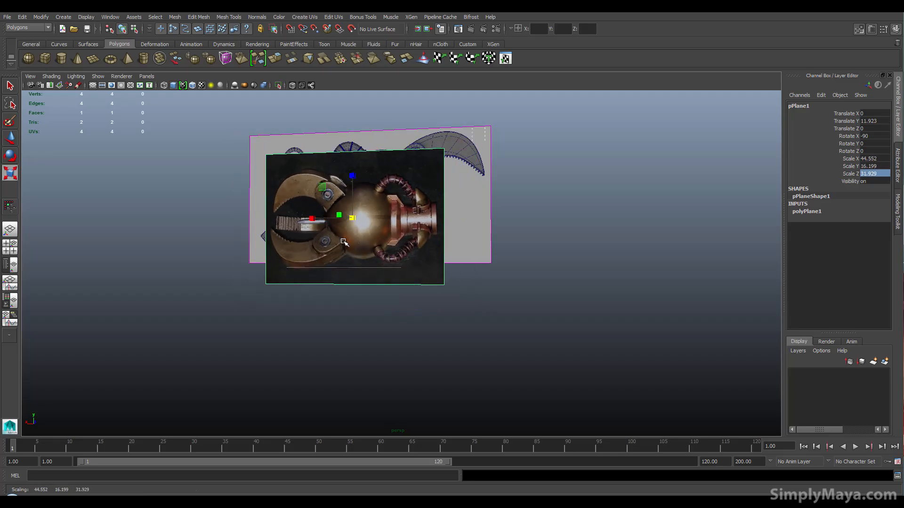
alt+middle_drag(344, 242, 358, 293)
Step: Move the photo plane beside the blueprint, to about 78.5 in X and 19 in Y
key(w)
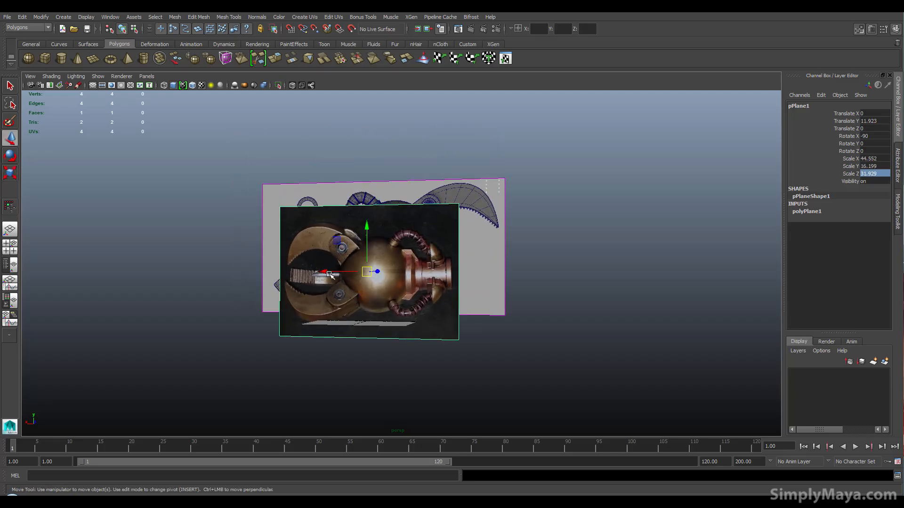
drag(329, 275, 121, 307)
alt+middle_drag(121, 307, 343, 313)
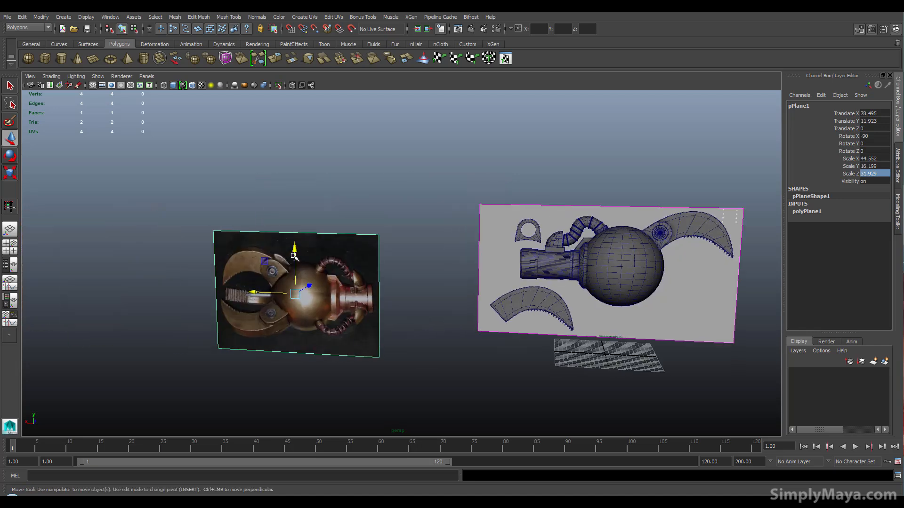
drag(295, 259, 295, 231)
alt+middle_drag(367, 276, 251, 278)
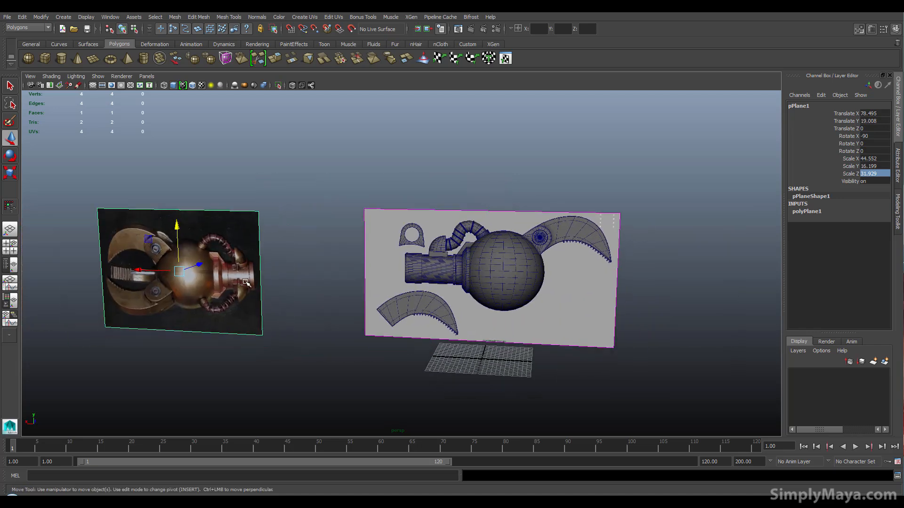
Step: Rotate the photo plane to 90 degrees in Y so it turns toward the blueprint, and deselect it
key(r)
key(e)
drag(177, 280, 232, 268)
click(297, 316)
alt+drag(297, 317, 238, 306)
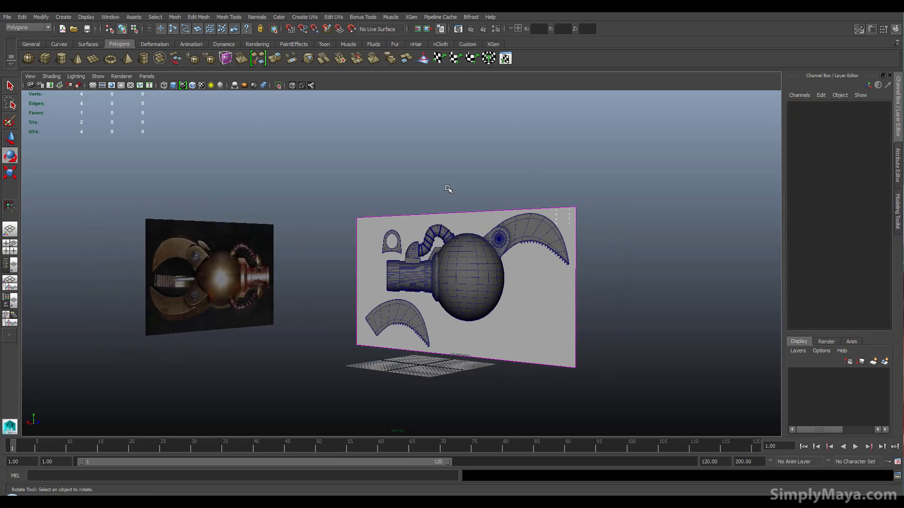
Step: Move the blueprint image plane farther back from the grid
alt+drag(401, 278, 349, 212)
click(378, 217)
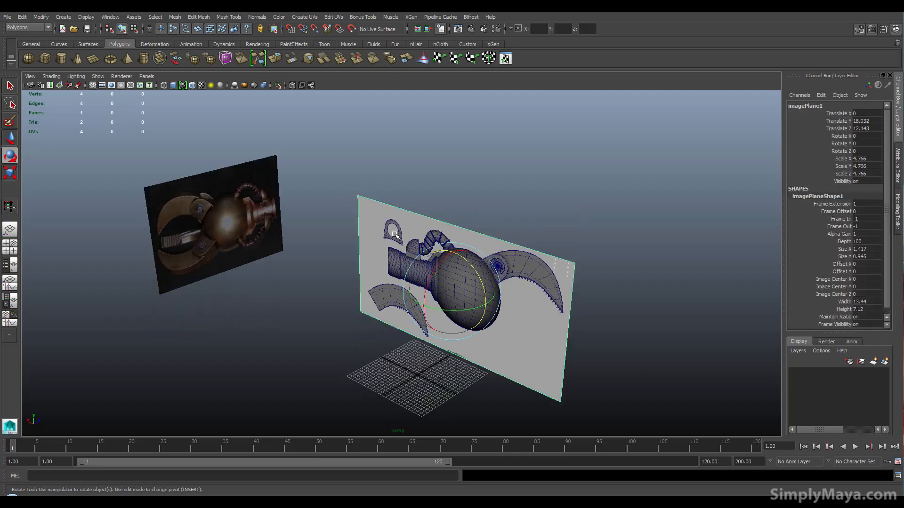
key(w)
alt+drag(475, 279, 521, 307)
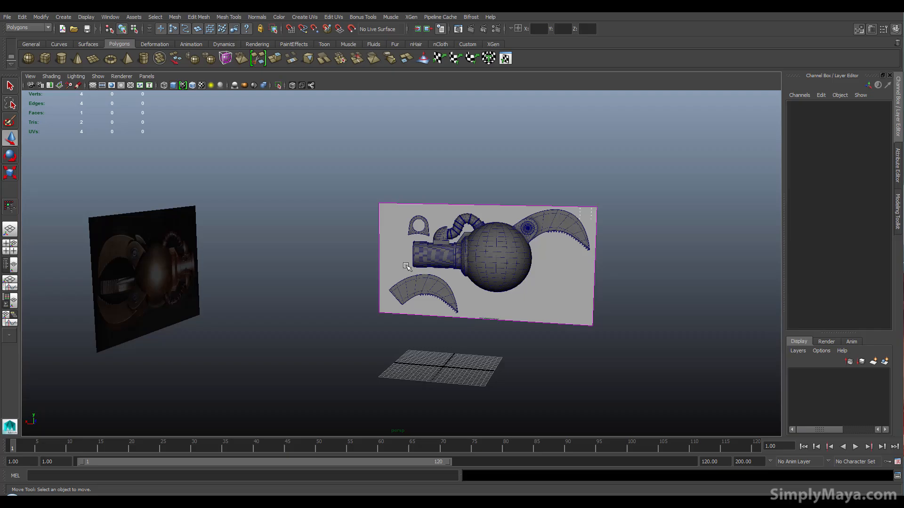
Step: Put the claw photo plane on a new display layer and set the layer to reference so it cannot be selected
click(188, 273)
alt+drag(288, 282, 231, 330)
click(232, 329)
click(230, 287)
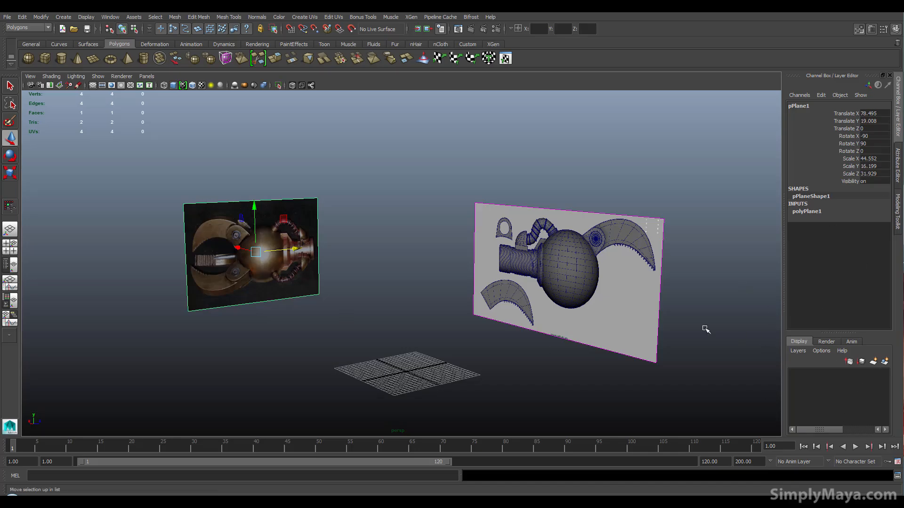
click(885, 361)
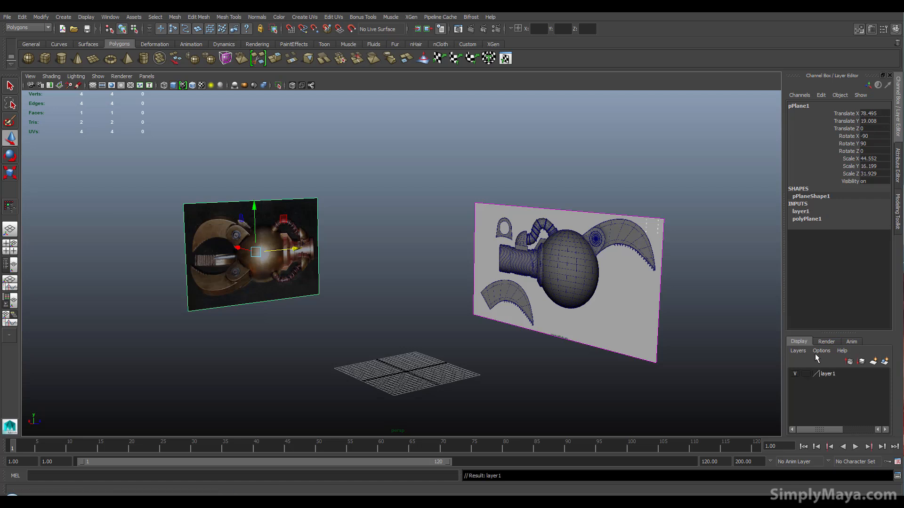
double_click(807, 378)
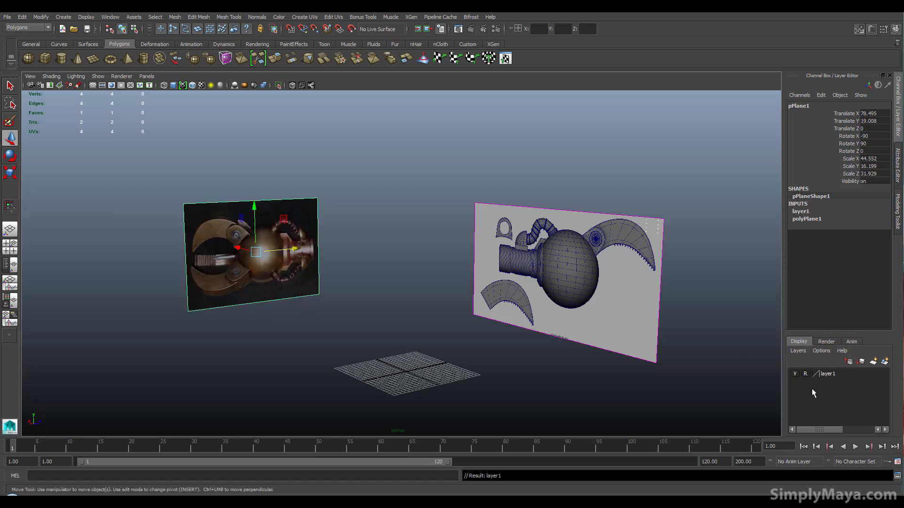
click(254, 201)
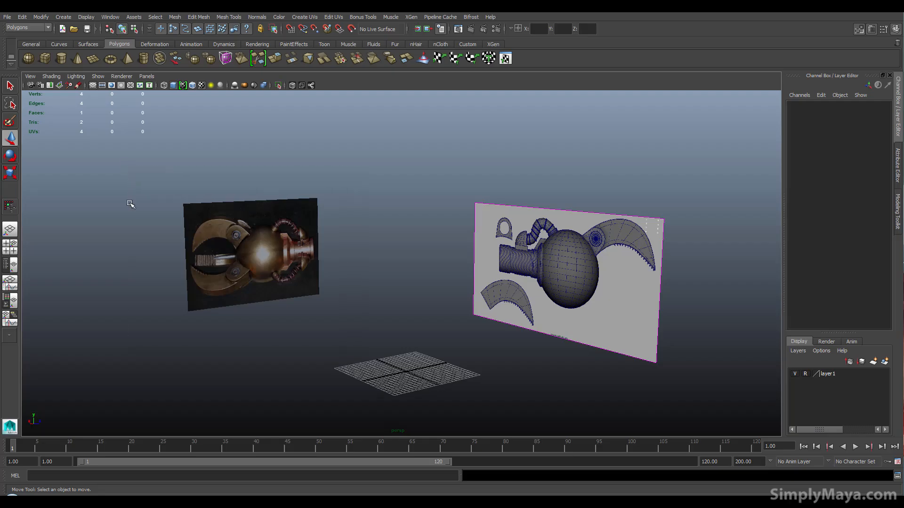
drag(300, 222, 387, 314)
Step: Display the Modeling Toolkit
scroll(327, 326, down, 2)
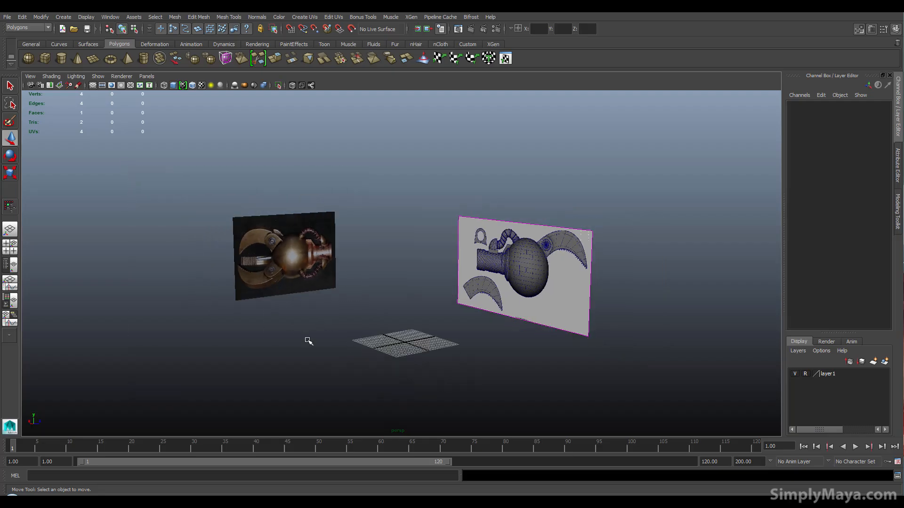
alt+drag(308, 341, 212, 330)
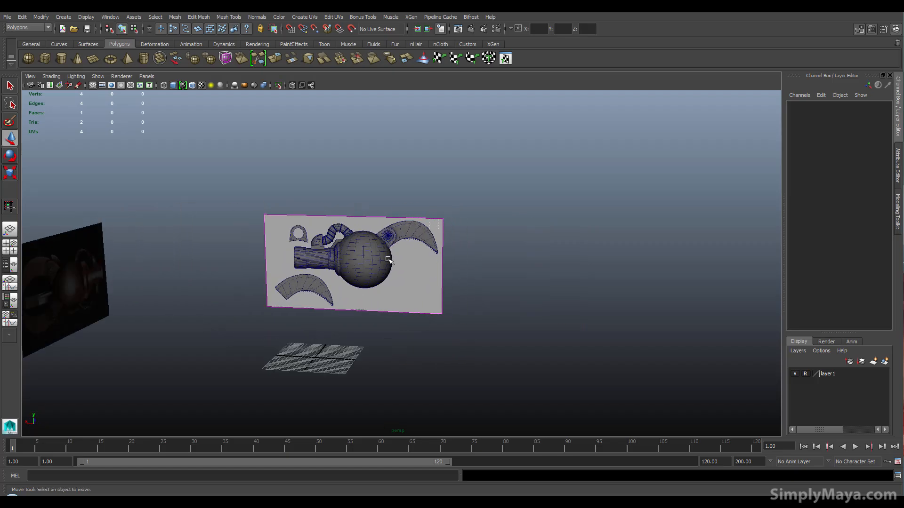
click(897, 212)
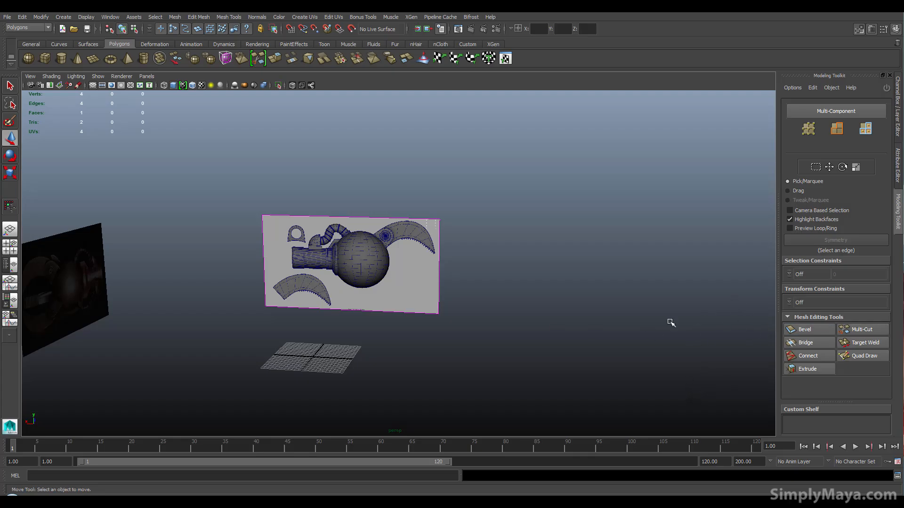
alt+middle_drag(302, 307, 369, 326)
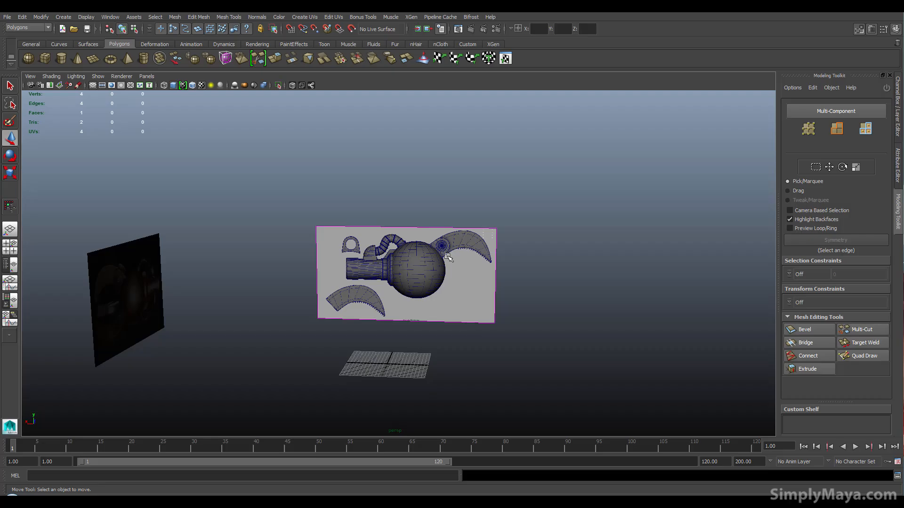
Step: Switch to the four-view layout and frame the whole blueprint in the front view
key(space)
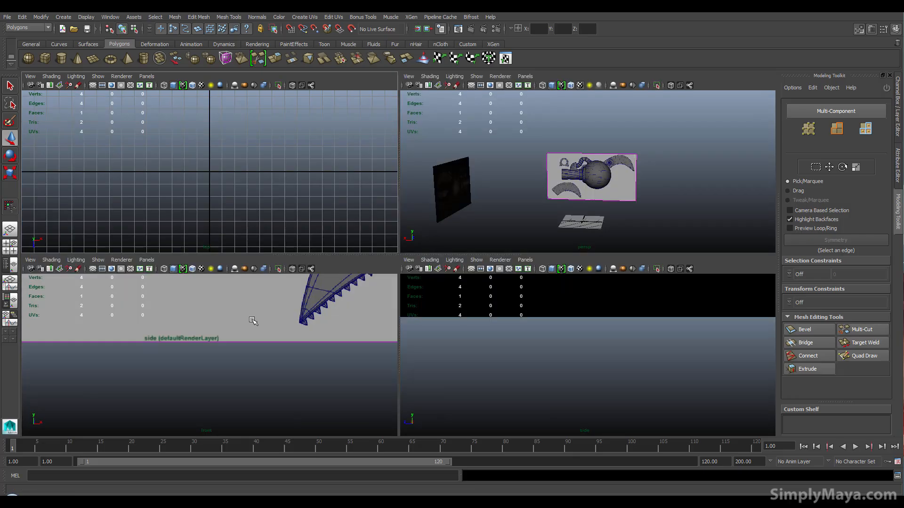
key(f)
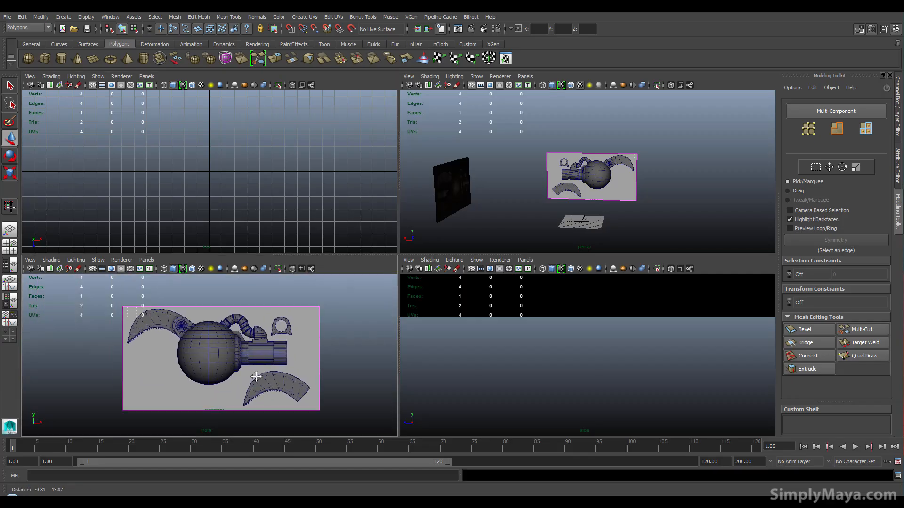
scroll(246, 370, up, 3)
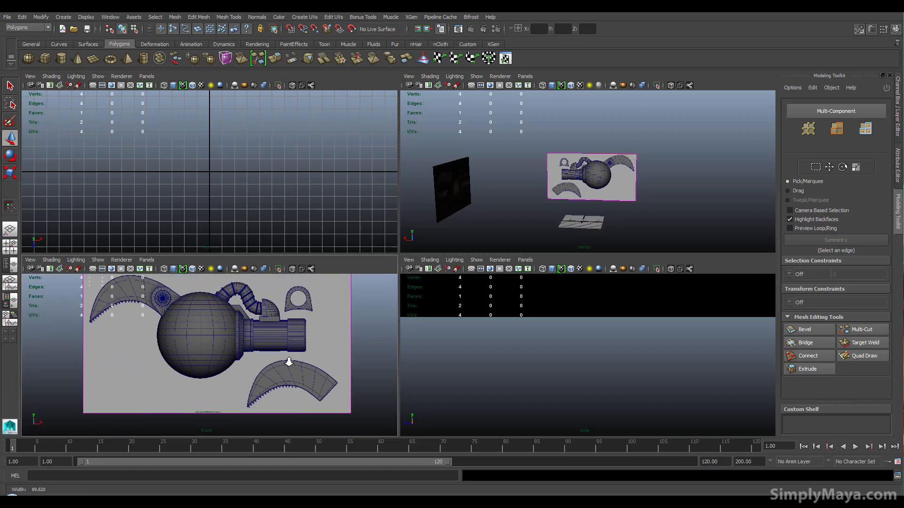
alt+middle_drag(281, 361, 283, 371)
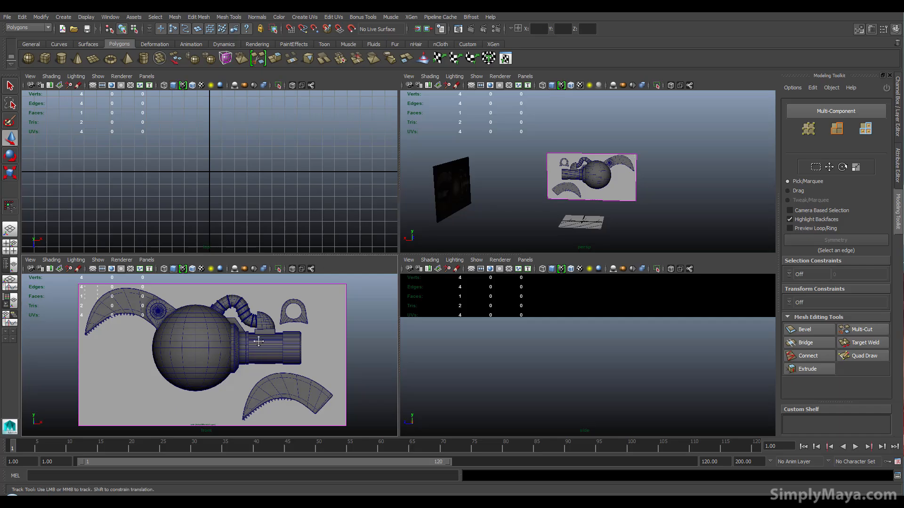
alt+middle_drag(258, 343, 261, 337)
Step: Rotate the blueprint image plane half a turn about Y so its large claw points right in the front view
click(224, 334)
key(r)
key(e)
drag(568, 184, 622, 185)
drag(565, 184, 616, 187)
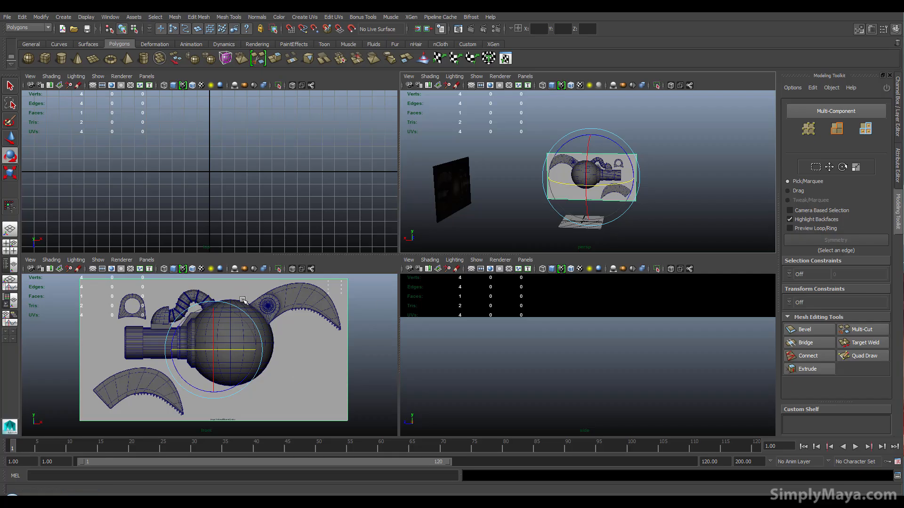
alt+middle_drag(241, 329, 238, 335)
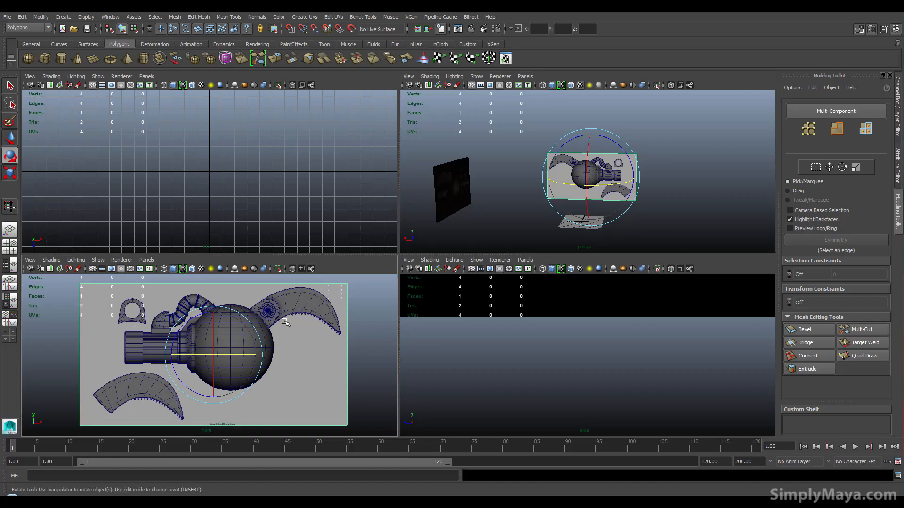
Step: Create a polygon sphere and centre it on the blueprint's ball in the front view, at about X 3.97, Y 19.56
key(space)
scroll(415, 256, down, 2)
scroll(426, 118, up, 3)
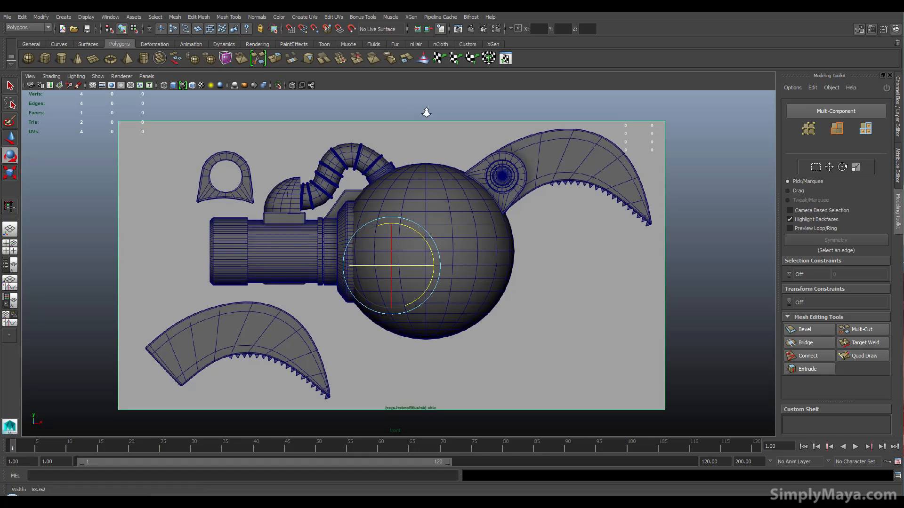
click(460, 213)
scroll(453, 208, up, 1)
alt+middle_drag(460, 210, 464, 210)
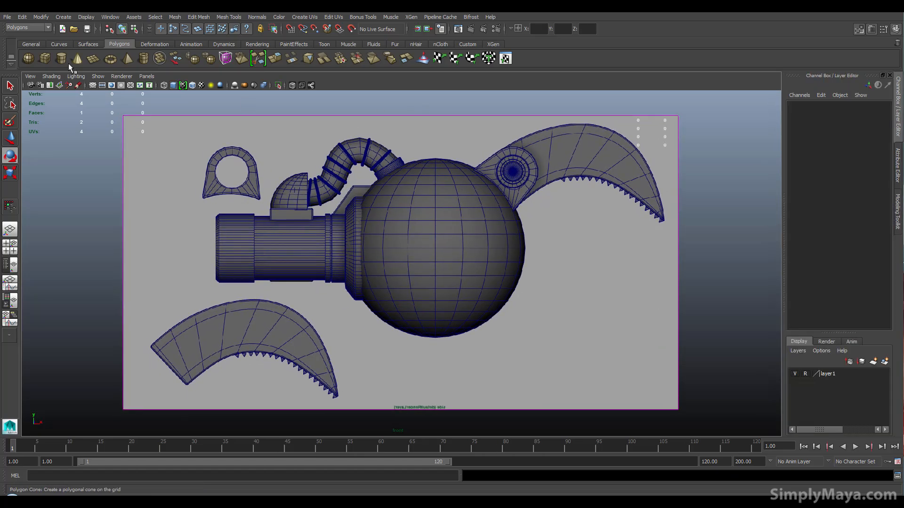
click(248, 201)
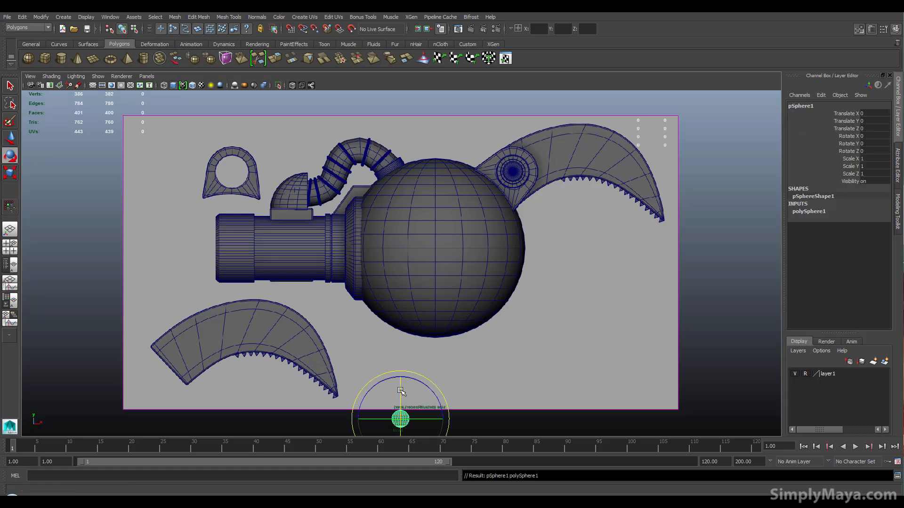
key(w)
drag(400, 381, 399, 198)
drag(442, 234, 476, 230)
drag(434, 191, 433, 206)
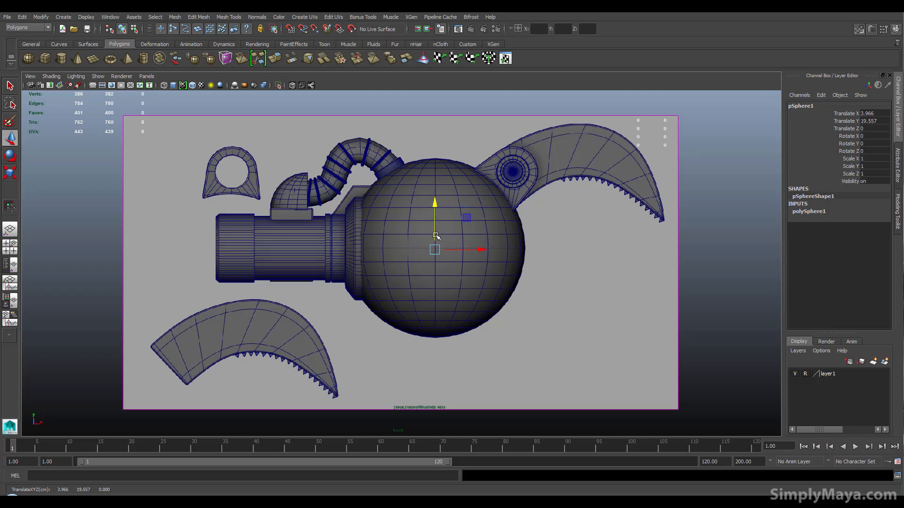
Step: Move the blueprint image plane back along Z to about -45.8 so it sits behind the sphere
key(space)
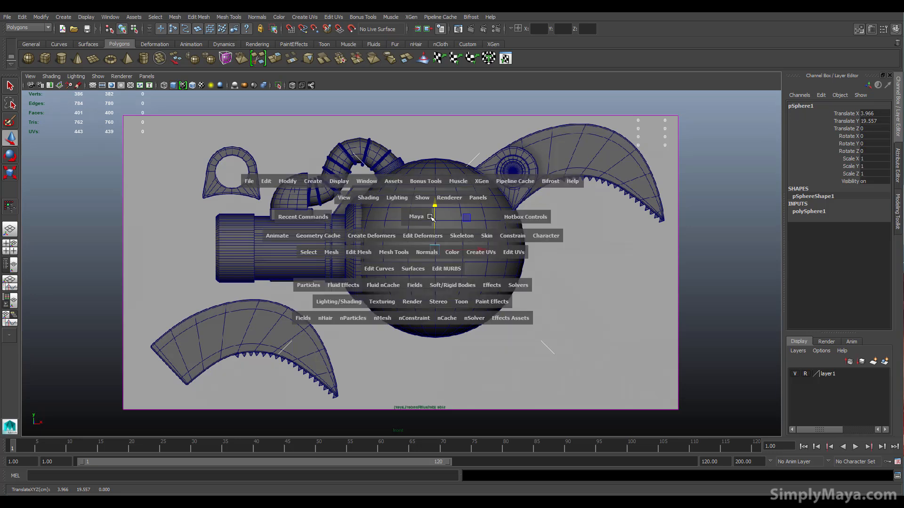
click(605, 176)
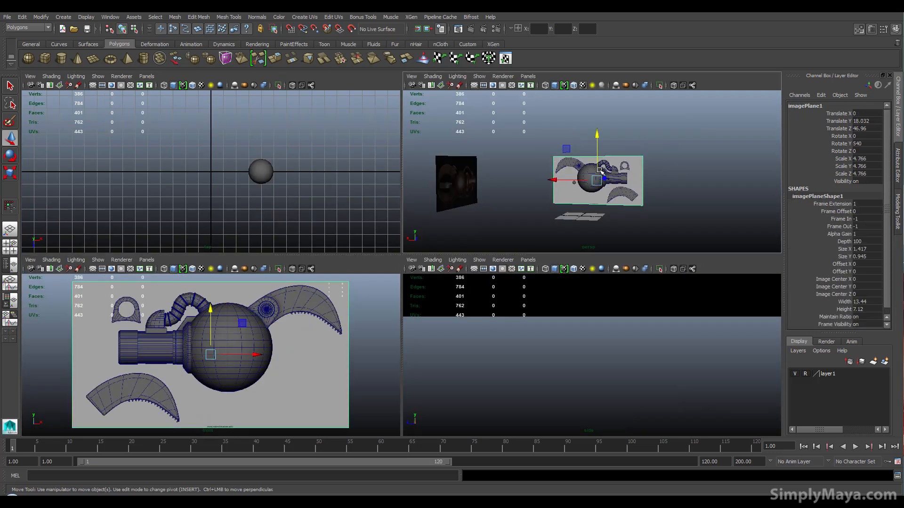
alt+drag(605, 177, 563, 213)
key(space)
alt+middle_drag(344, 241, 327, 241)
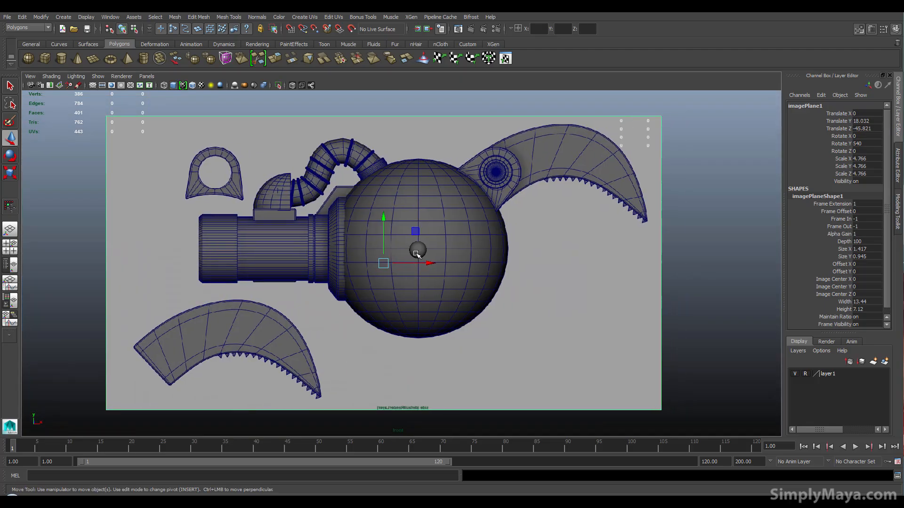
Step: Scale the sphere uniformly to about 10.35 and nudge it to about X 4.07, Y 19.67 to match the blueprint's ball
click(417, 250)
key(r)
drag(418, 250, 559, 258)
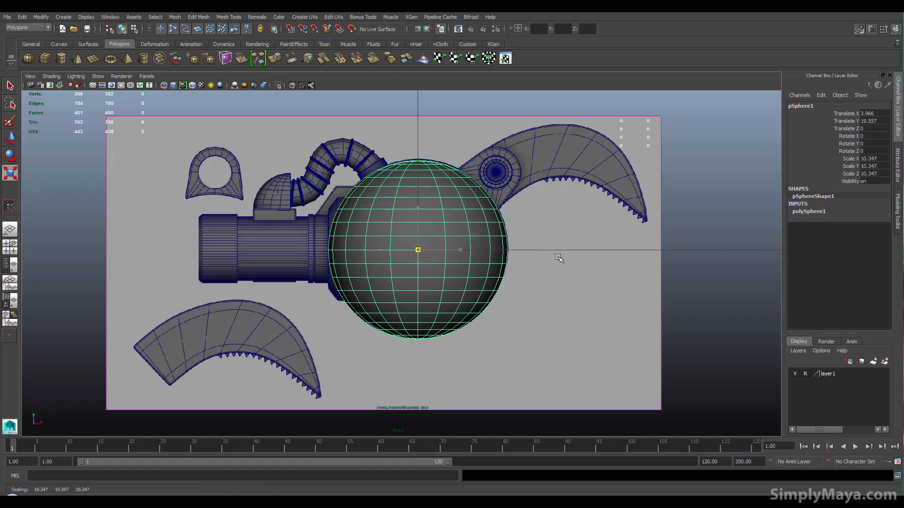
key(w)
drag(468, 250, 468, 250)
drag(419, 204, 420, 204)
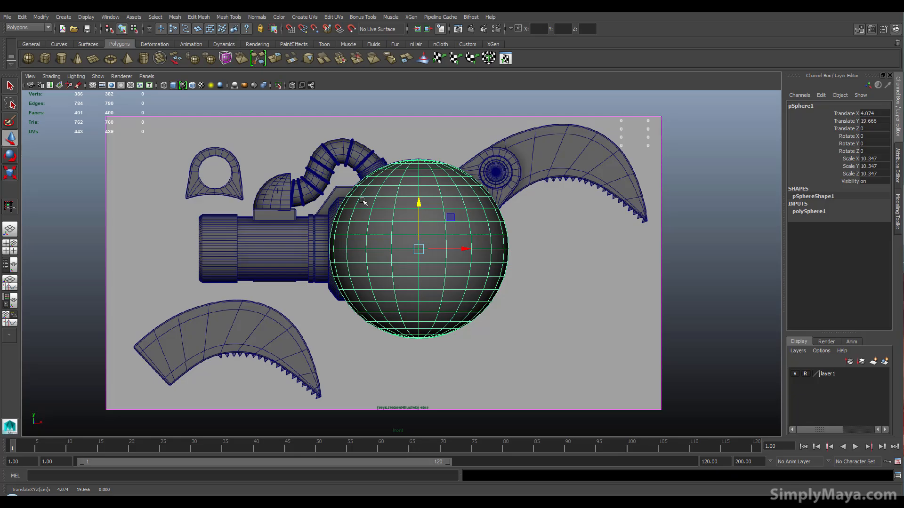
Step: Turn on smooth mesh preview for the sphere
key(space)
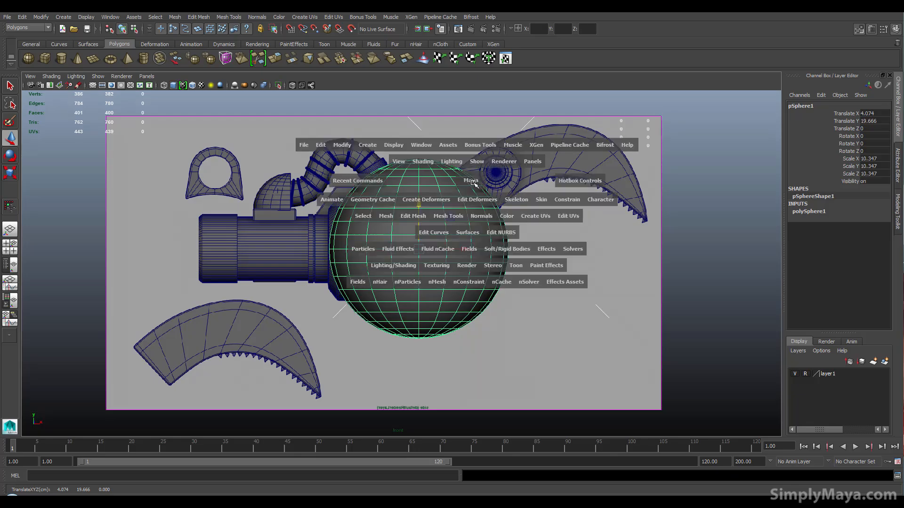
scroll(547, 194, up, 8)
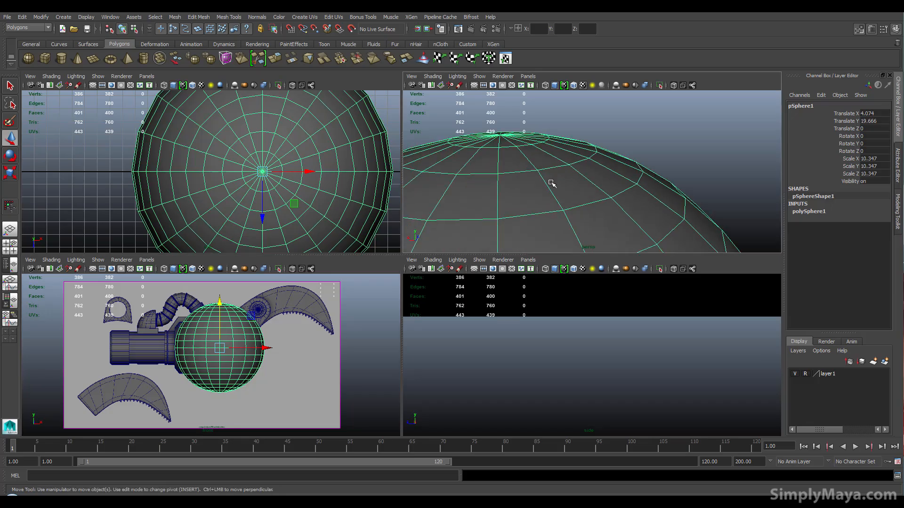
key(3)
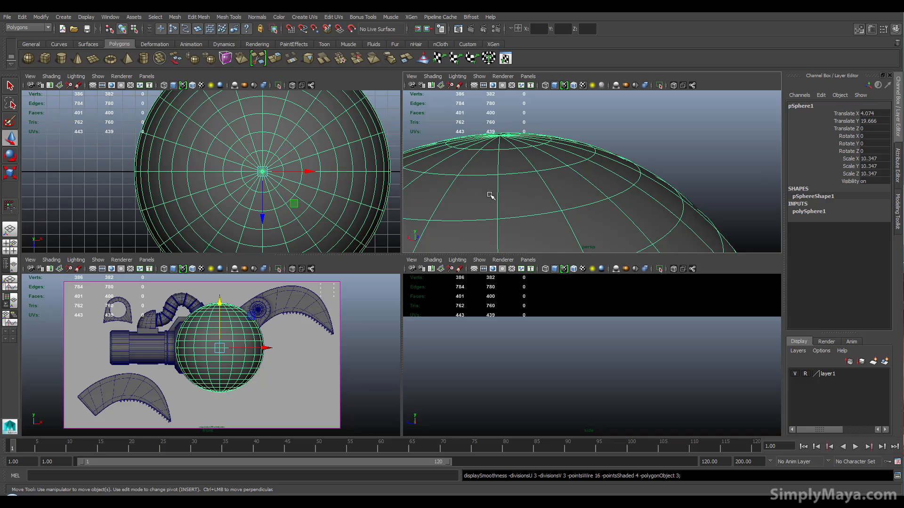
Step: Create a polygon cylinder and move it to the arm end of the ball, at about X -5.4, Y 18.3, in the front view
key(space)
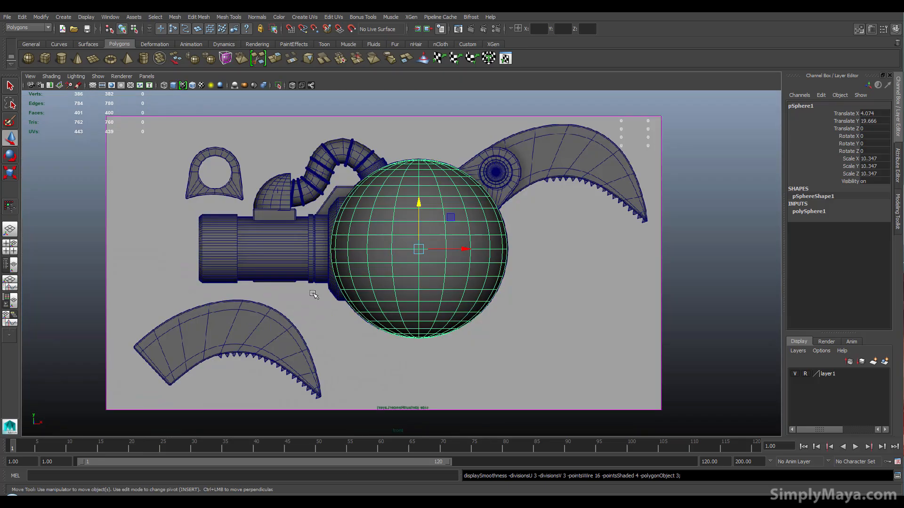
click(61, 58)
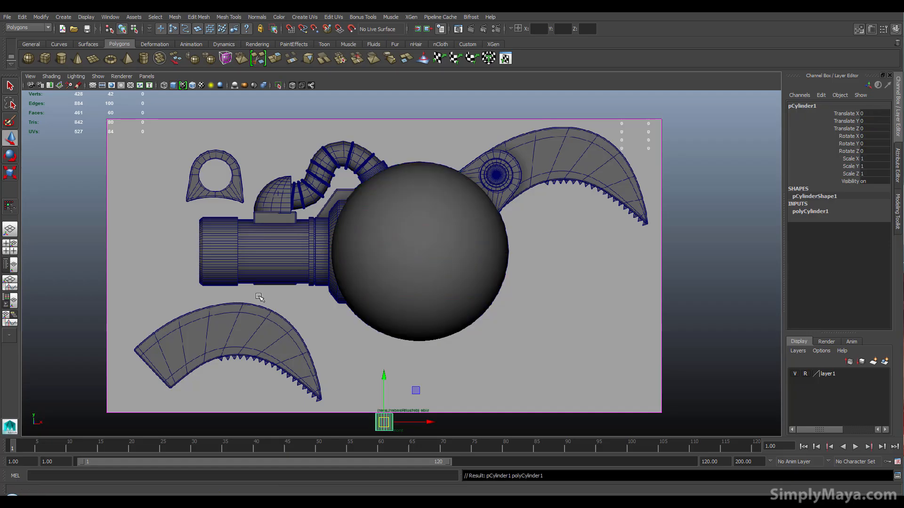
drag(384, 378, 405, 224)
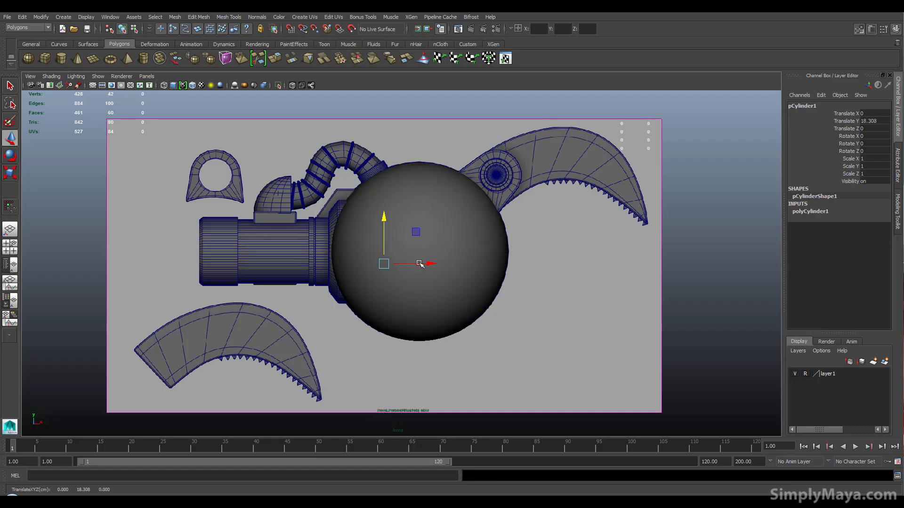
drag(433, 265, 353, 259)
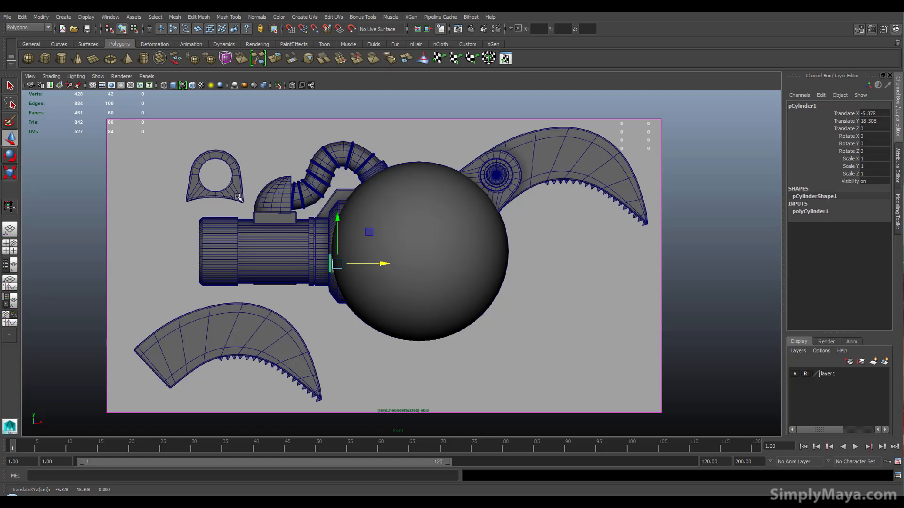
Step: Turn on X-Ray shading in the front view and move the cylinder over the blueprint's arm, at about X -12.8
click(53, 77)
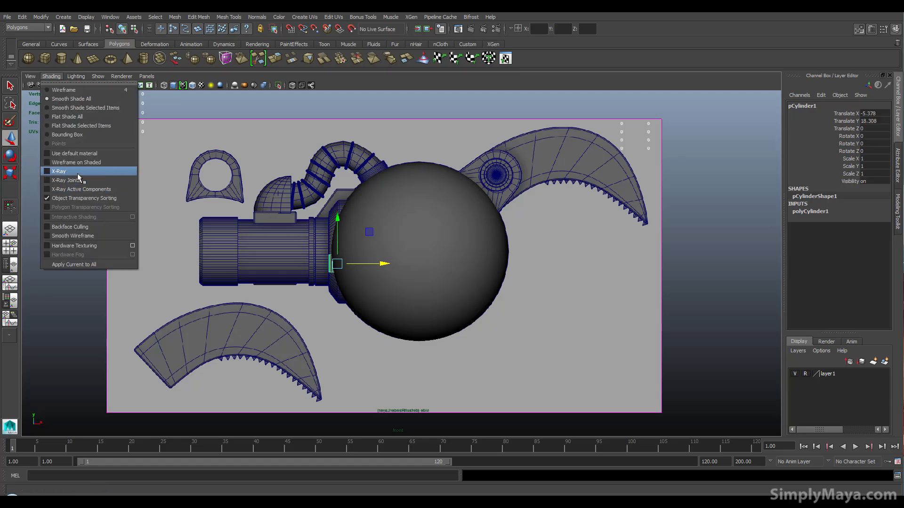
click(75, 162)
drag(381, 265, 315, 264)
Step: Rotate the cylinder -90 degrees about Z and scale it uniformly to about 3.64
key(e)
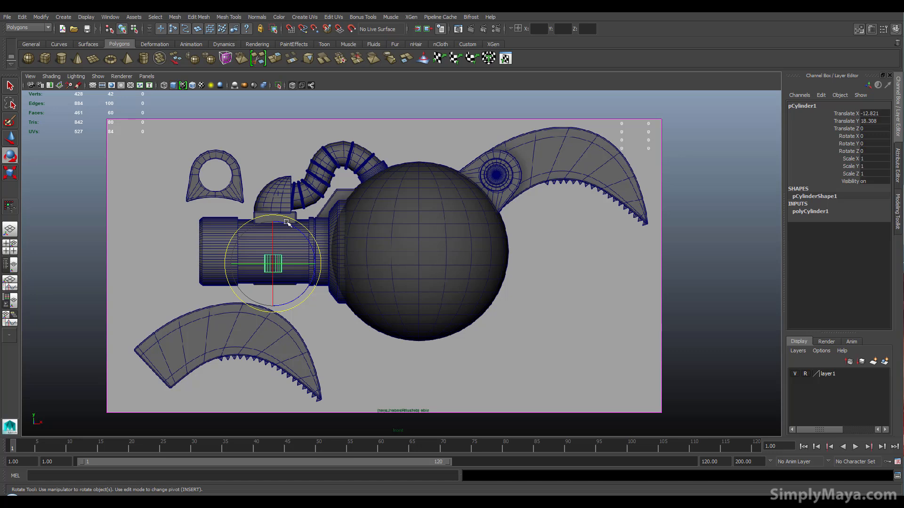
drag(309, 220, 312, 263)
click(272, 258)
key(r)
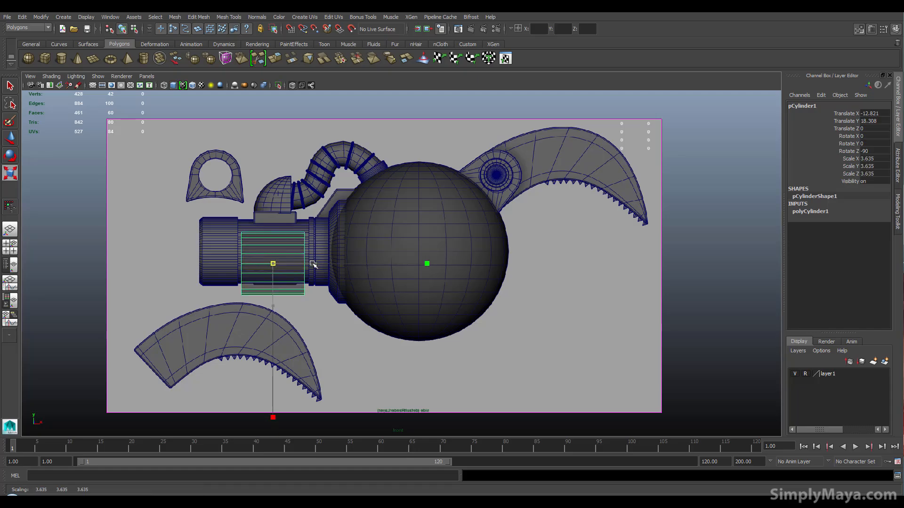
Step: Move the cylinder beyond the arm's free end to about X -31, Y 19.7, and scale it to about 3.89 across and 7.57 lengthwise
key(w)
drag(274, 235, 131, 240)
key(r)
key(w)
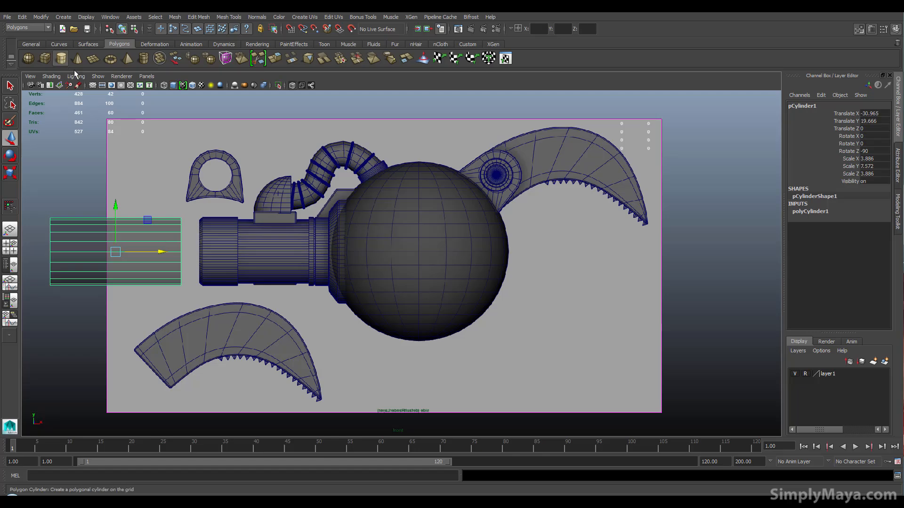
Step: Create a second polygon cylinder above the first, at about X -31, Y 27.4, and rotate it -90 degrees about Z
click(61, 62)
drag(384, 396, 383, 161)
drag(429, 184, 157, 185)
key(r)
key(e)
drag(153, 151, 181, 211)
Step: Scale the second cylinder to about 3.70 across and 7.45 lengthwise, and raise it clear of the first to about Y 28.4
key(r)
drag(125, 184, 252, 186)
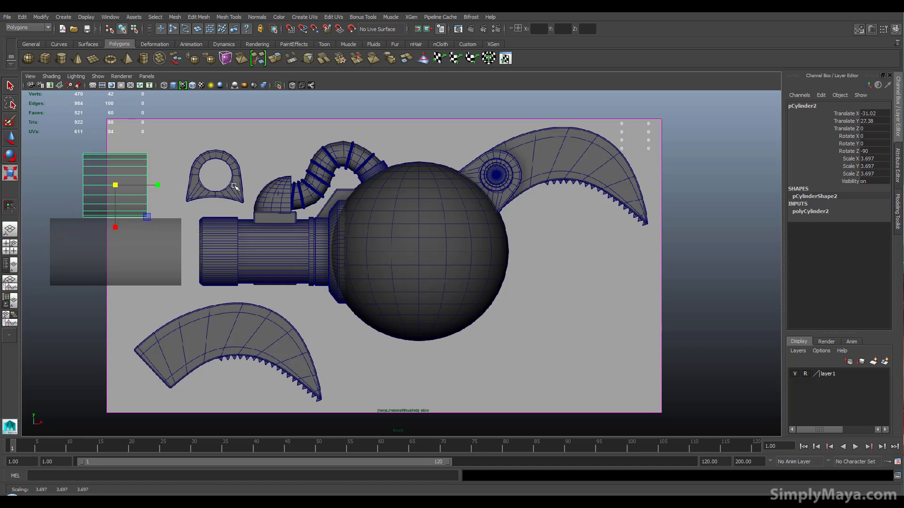
drag(163, 185, 183, 185)
key(w)
drag(115, 168, 115, 159)
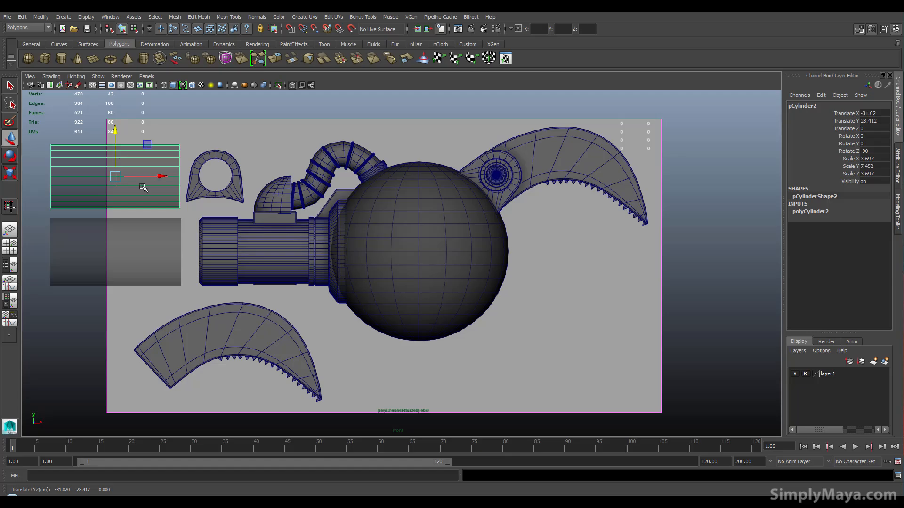
Step: Show the perspective view full size with a close view of both cylinders
key(space)
key(space)
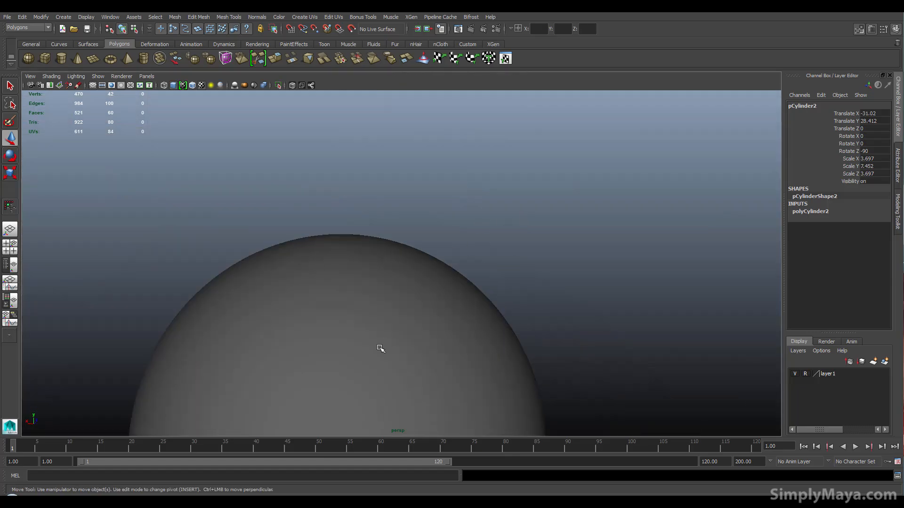
alt+drag(379, 348, 469, 211)
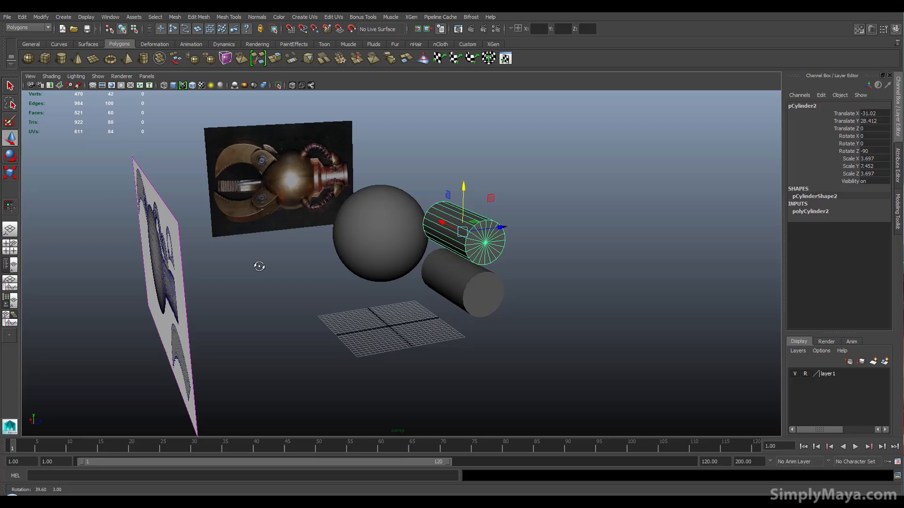
alt+drag(259, 266, 234, 258)
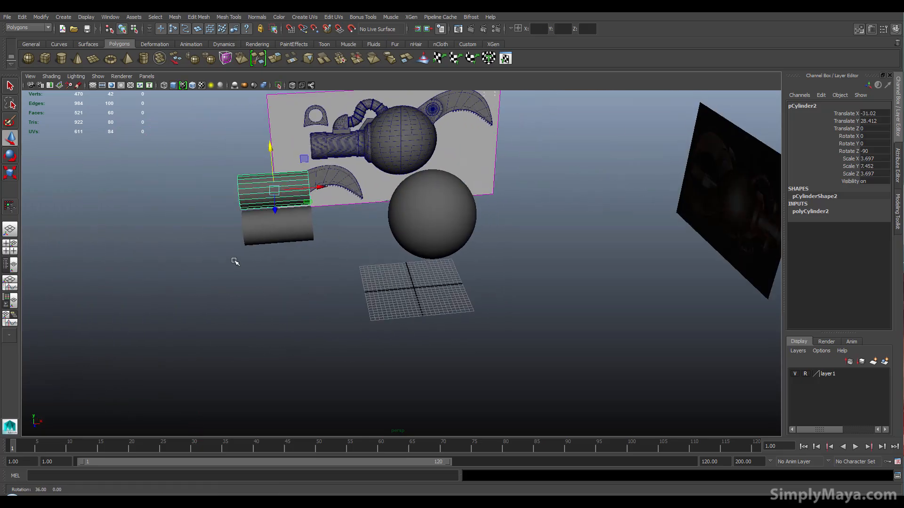
scroll(431, 324, up, 3)
alt+drag(431, 324, 271, 205)
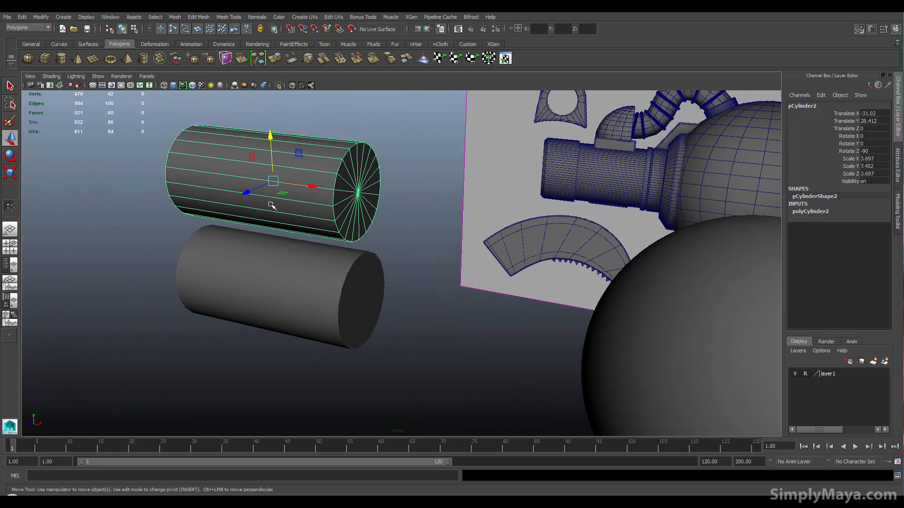
Step: Enable smooth wireframe and multisampling anti-aliasing in the Hardware Renderer 2.0 settings
click(118, 76)
click(202, 90)
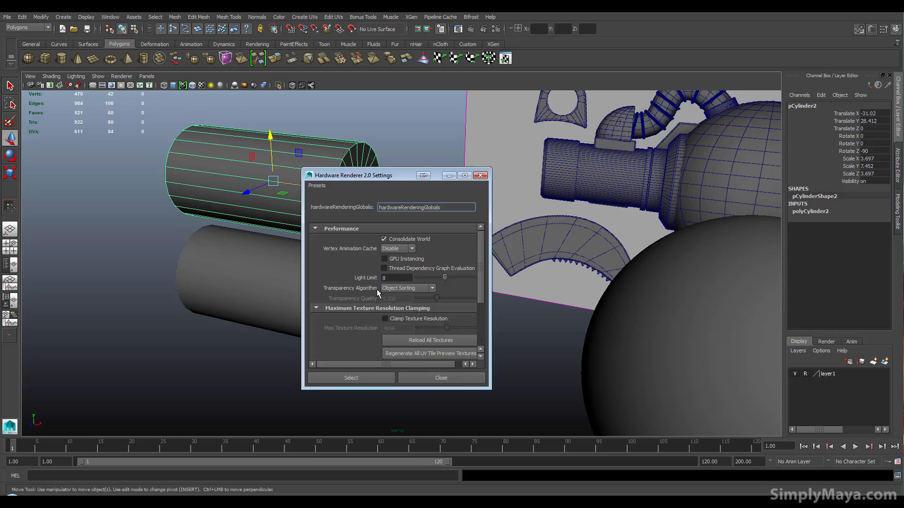
scroll(363, 292, down, 3)
click(342, 317)
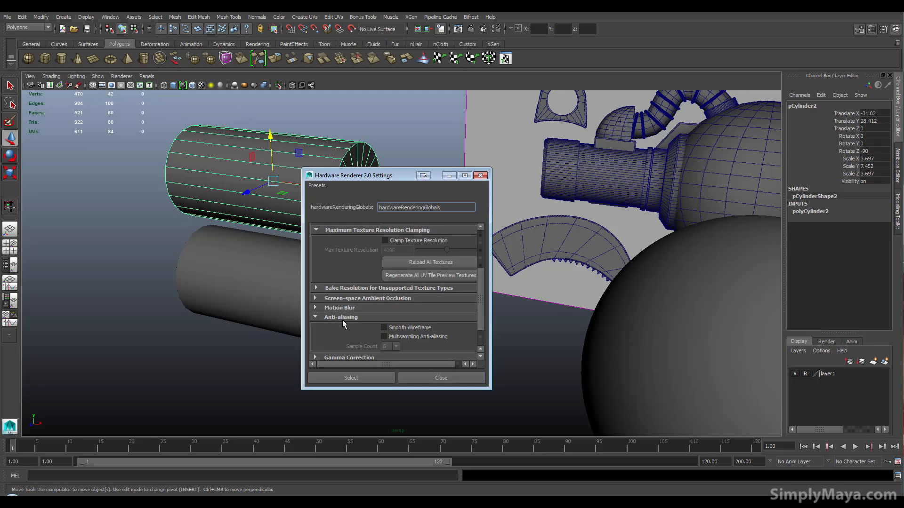
click(393, 328)
click(390, 338)
click(395, 346)
click(393, 379)
click(394, 301)
click(393, 308)
click(420, 379)
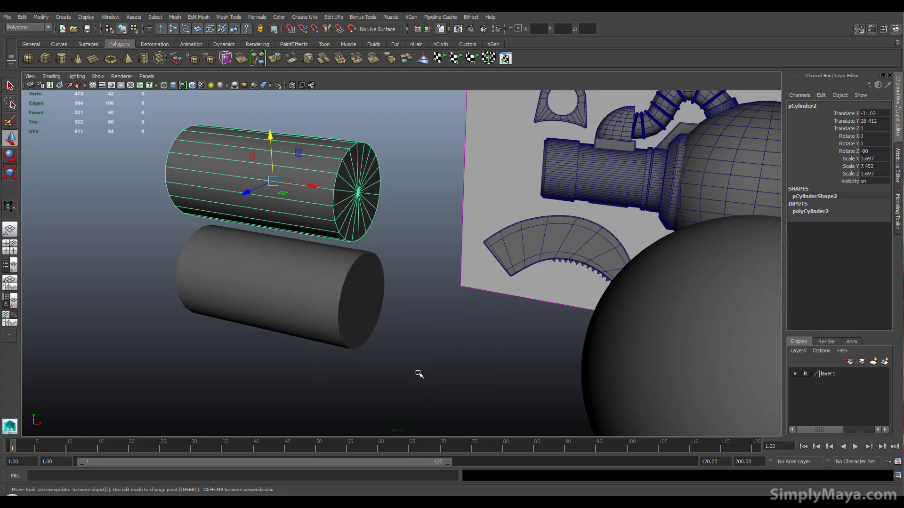
Step: Compare the upper cylinder's smooth preview with the plain lower cylinder, and return it to the unsmoothed display
click(407, 239)
scroll(496, 216, up, 5)
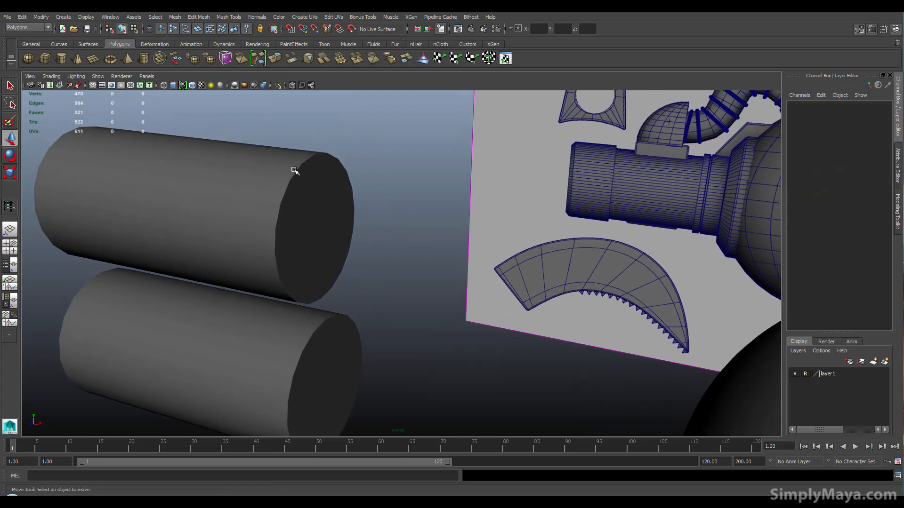
alt+middle_drag(324, 335, 332, 320)
click(283, 221)
click(278, 341)
click(258, 216)
key(3)
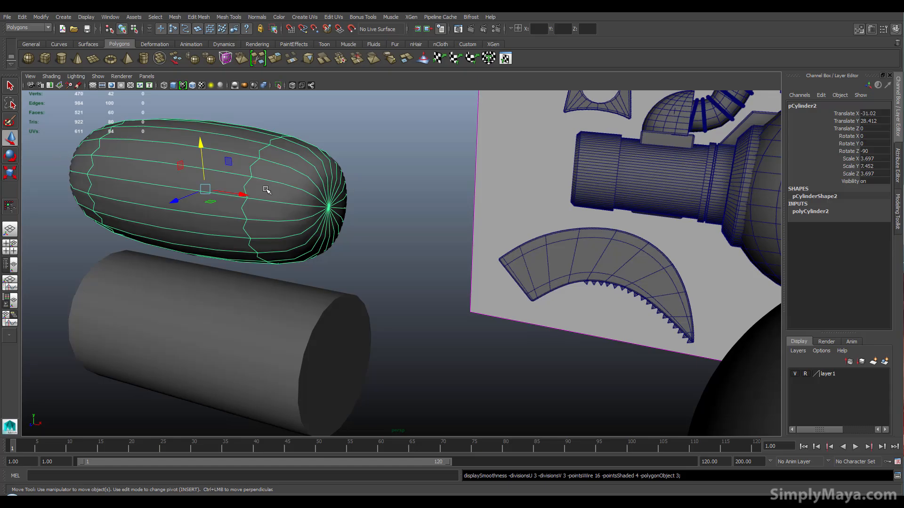
key(1)
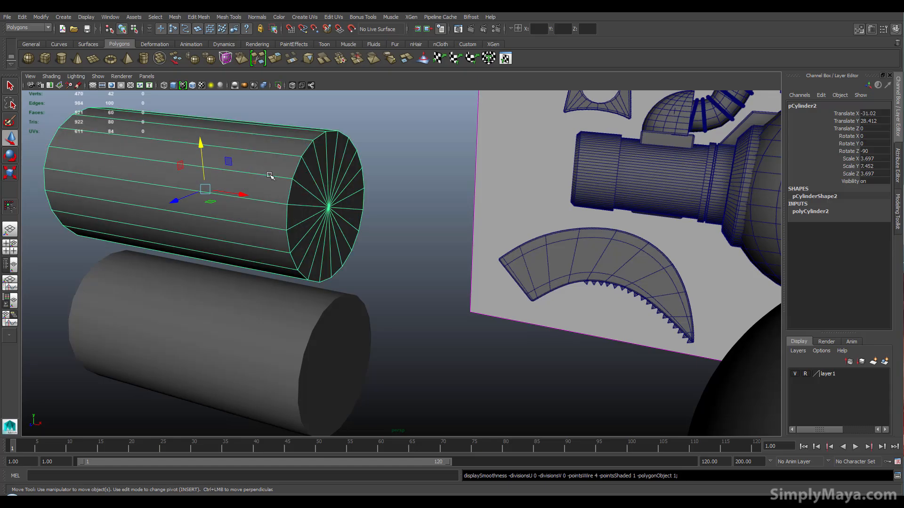
Step: Insert an edge loop close to each end of the upper cylinder with the Multi-Cut tool and return to object selection
alt+middle_drag(270, 175, 315, 154)
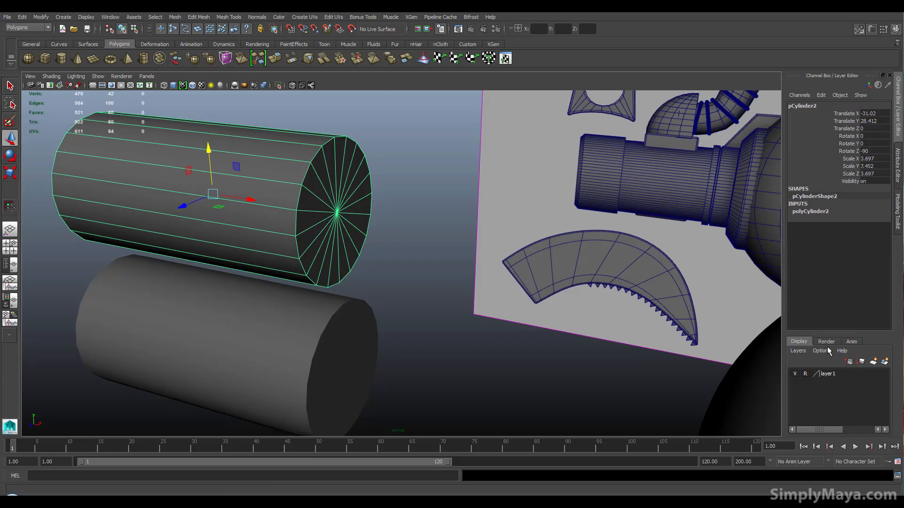
click(898, 212)
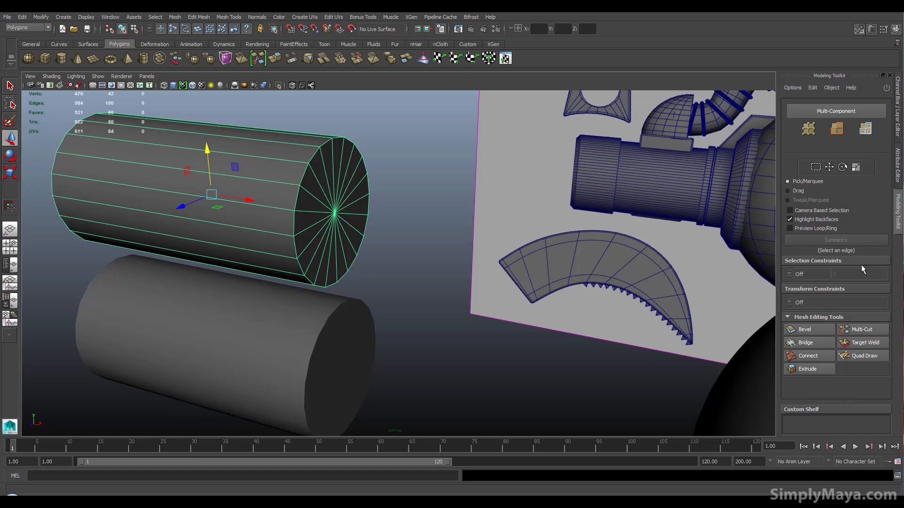
click(855, 329)
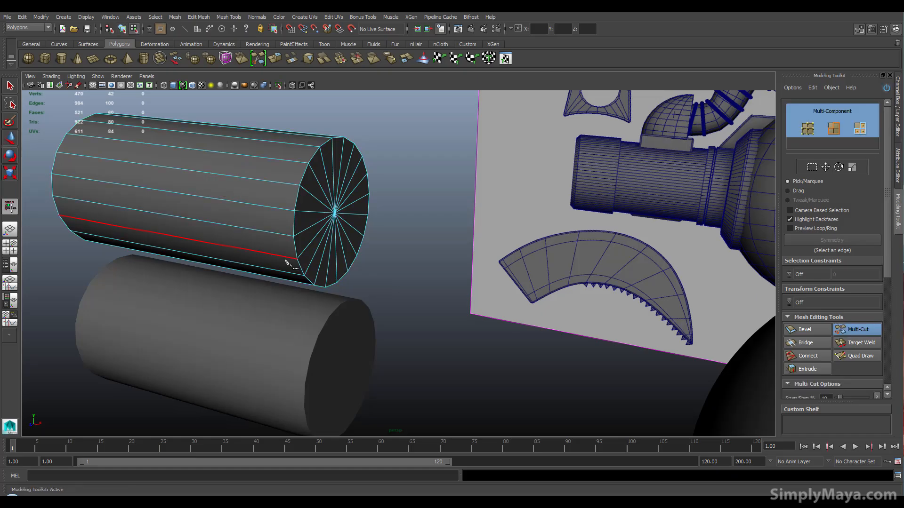
key(ctrl)
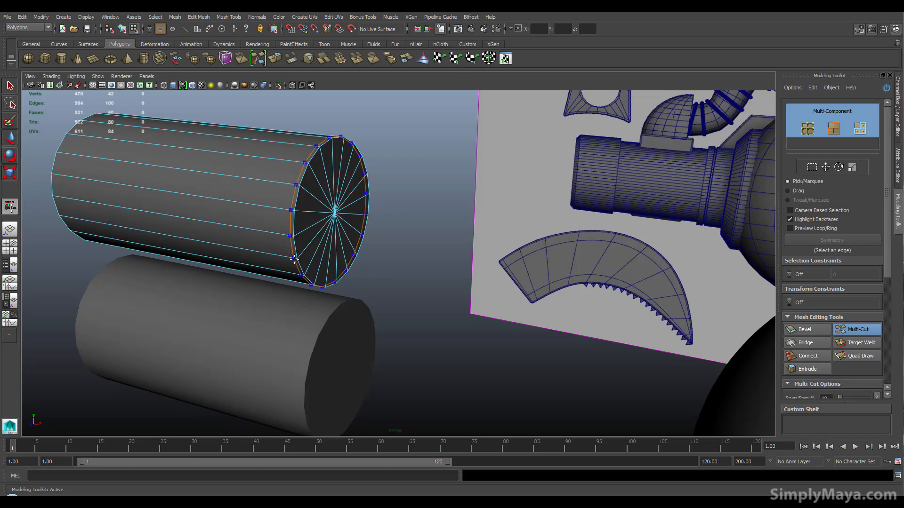
ctrl+click(295, 259)
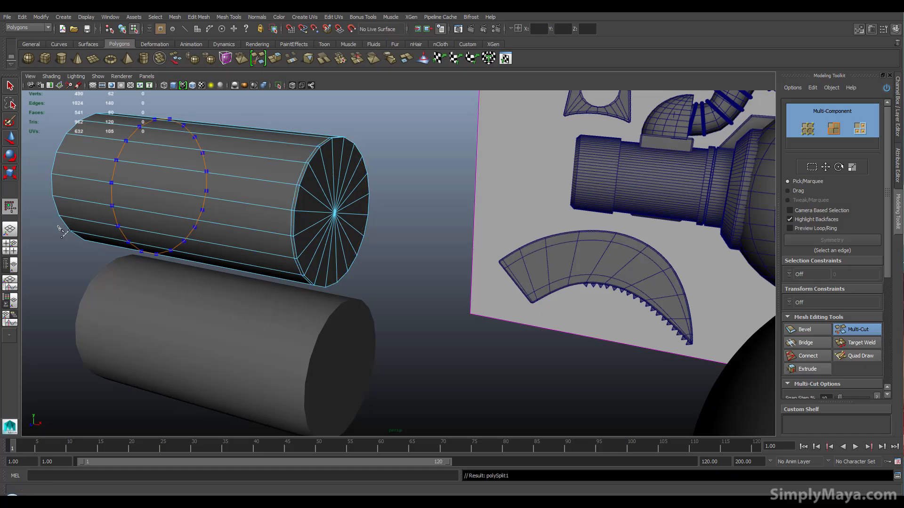
key(ctrl)
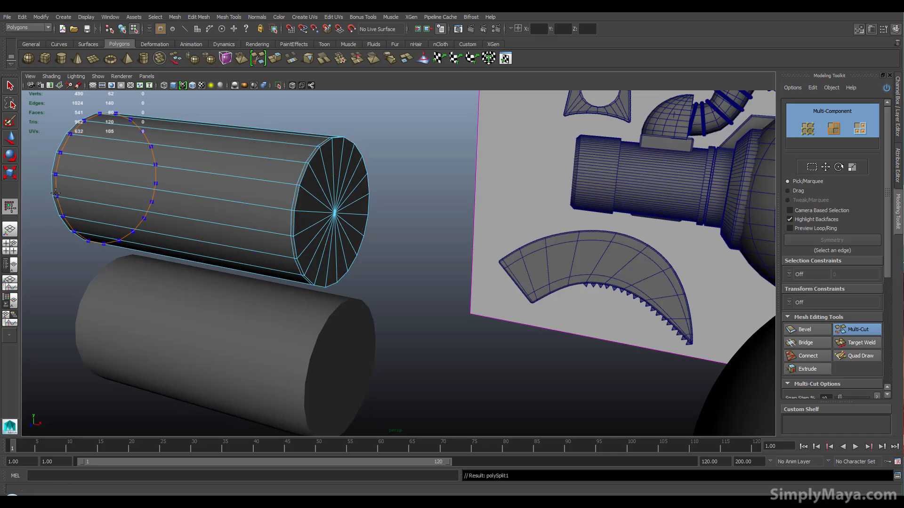
ctrl+click(56, 193)
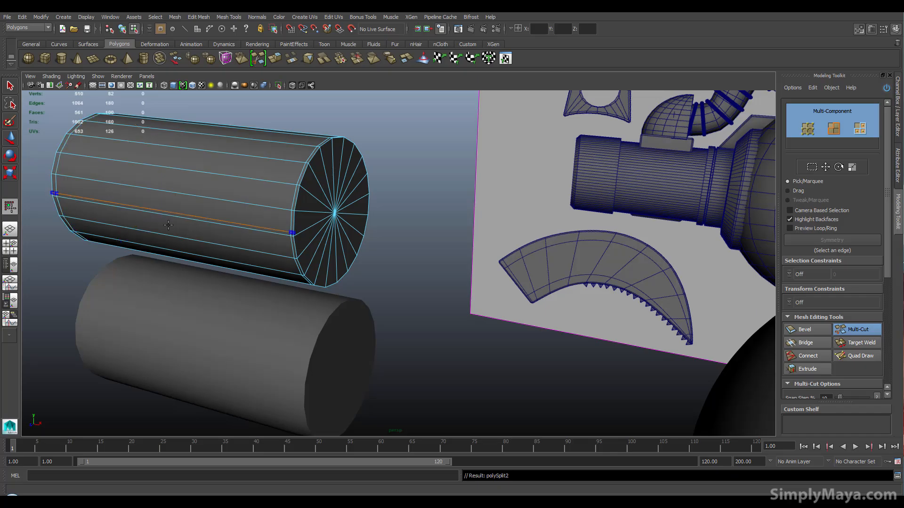
right_drag(188, 211, 220, 210)
click(219, 210)
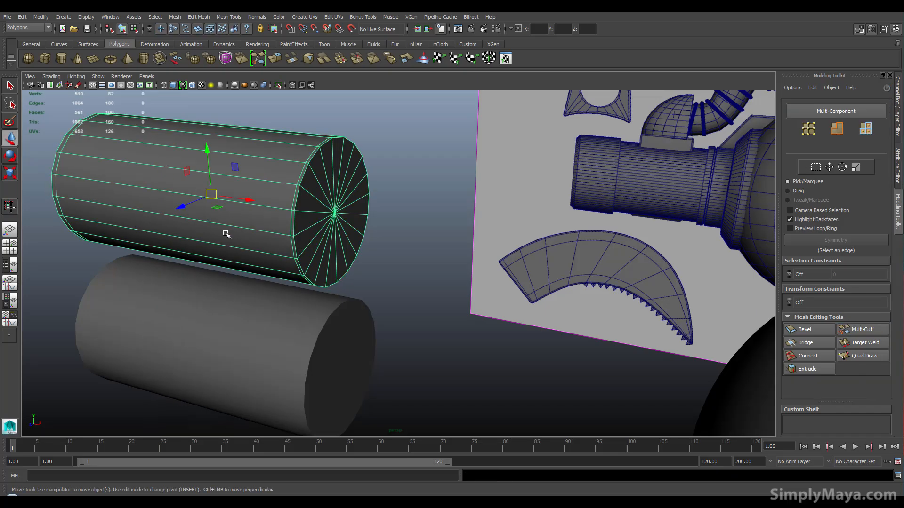
Step: Turn on the upper cylinder's smooth preview and examine how rounded its end edges are compared with the lower cylinder
key(3)
click(386, 184)
alt+drag(385, 183, 367, 173)
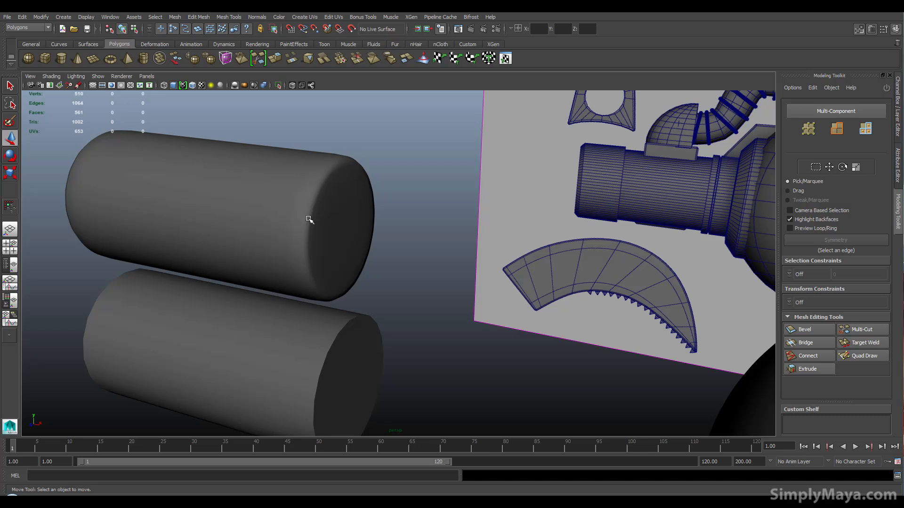
alt+drag(338, 279, 358, 179)
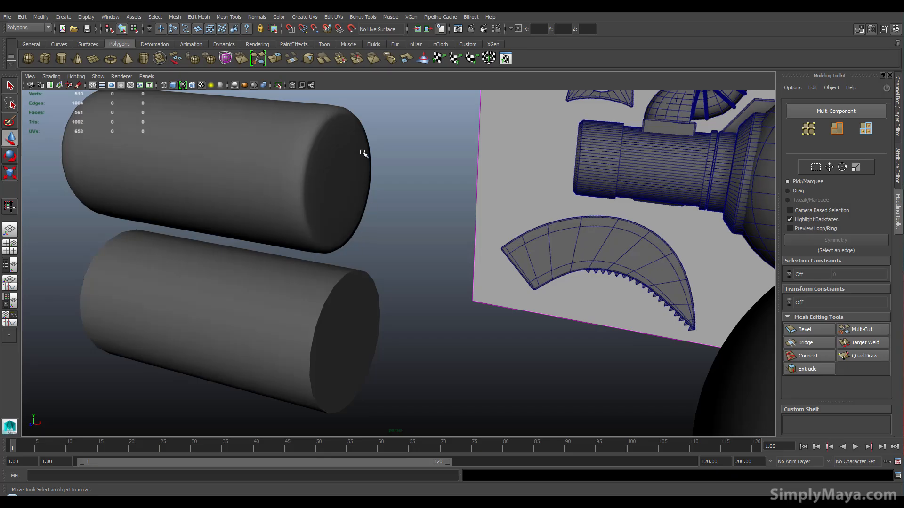
click(338, 158)
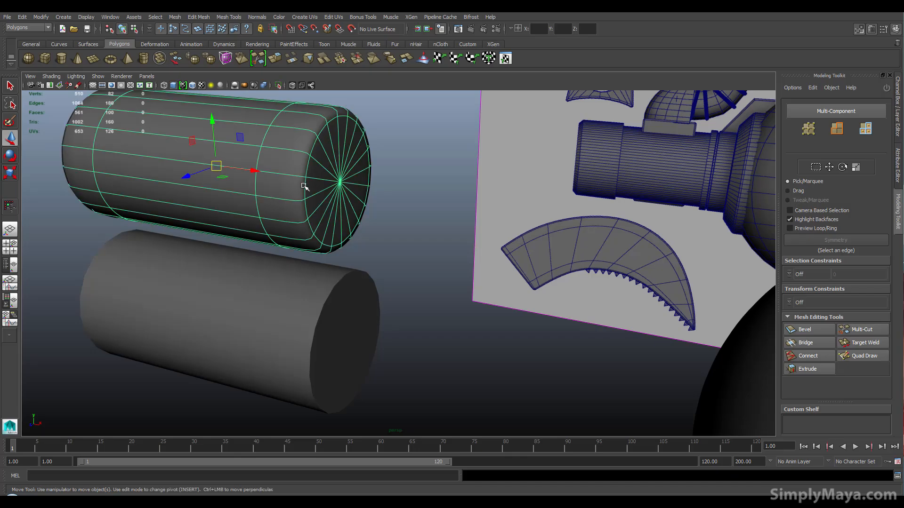
Step: Show the upper cylinder unsmoothed and cut a second edge loop just inward of the existing one at each end
alt+drag(306, 188, 294, 172)
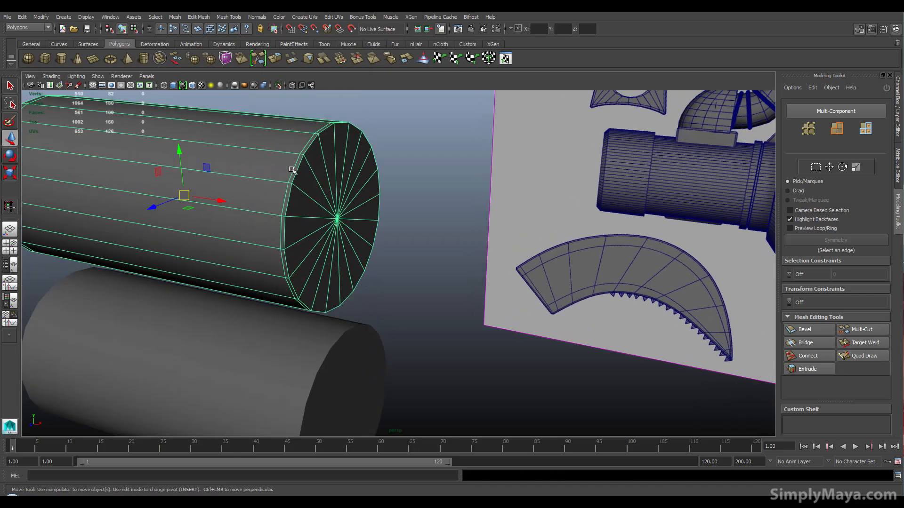
click(858, 329)
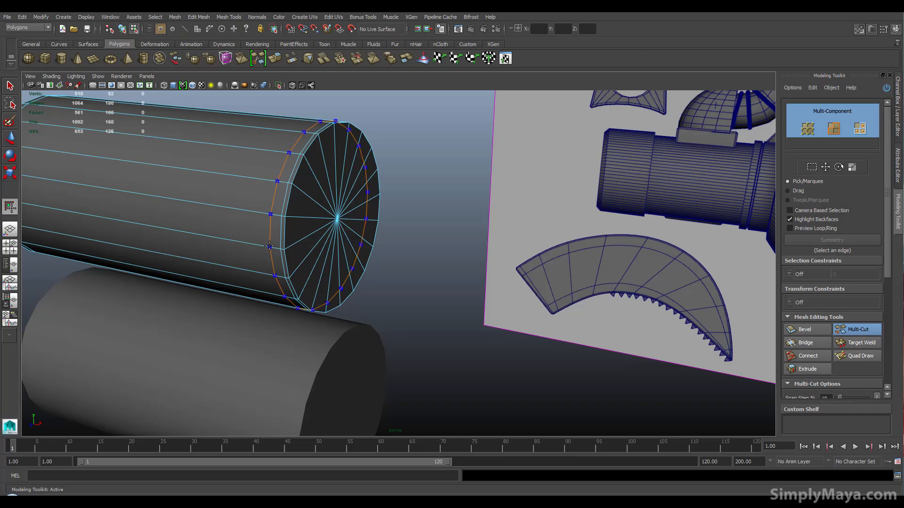
click(268, 246)
alt+drag(267, 246, 323, 266)
alt+middle_drag(323, 267, 356, 255)
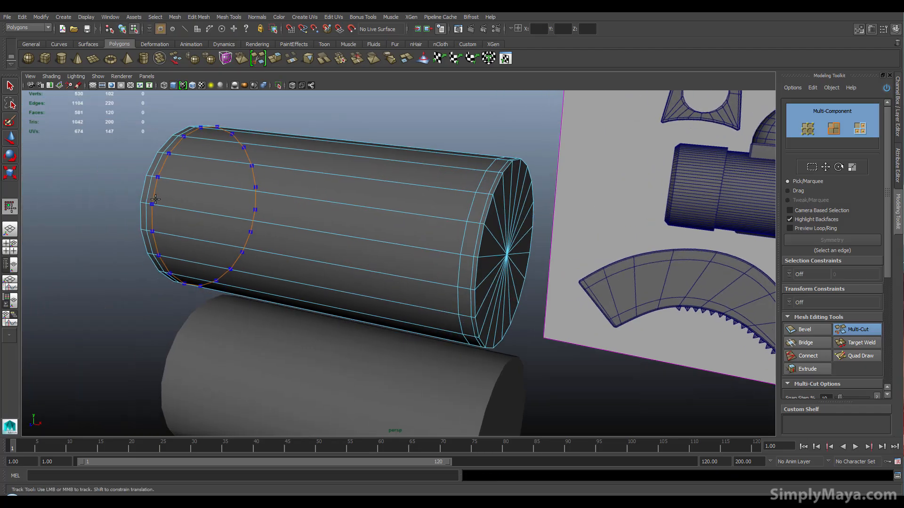
ctrl+click(156, 199)
Step: Preview the upper cylinder smoothed again and compare its silhouette and end edges with the lower cylinder
right_drag(419, 202, 434, 195)
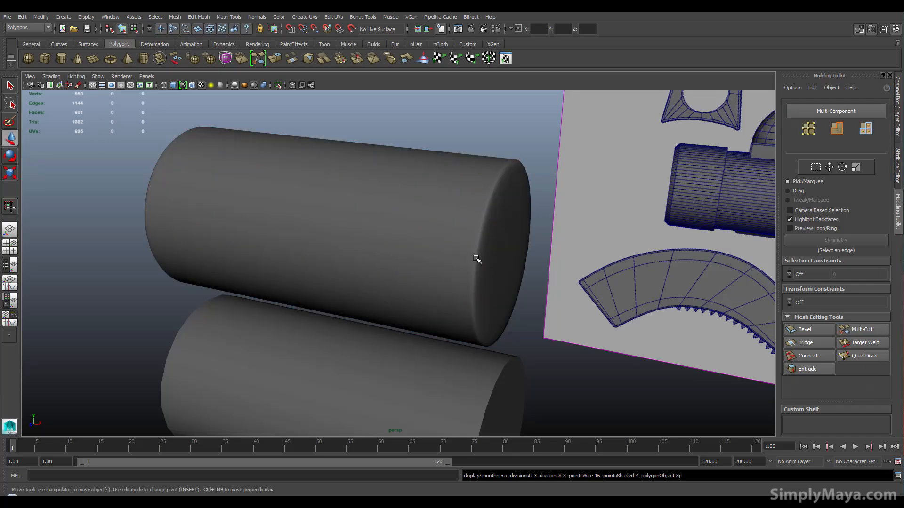
alt+drag(477, 318, 426, 182)
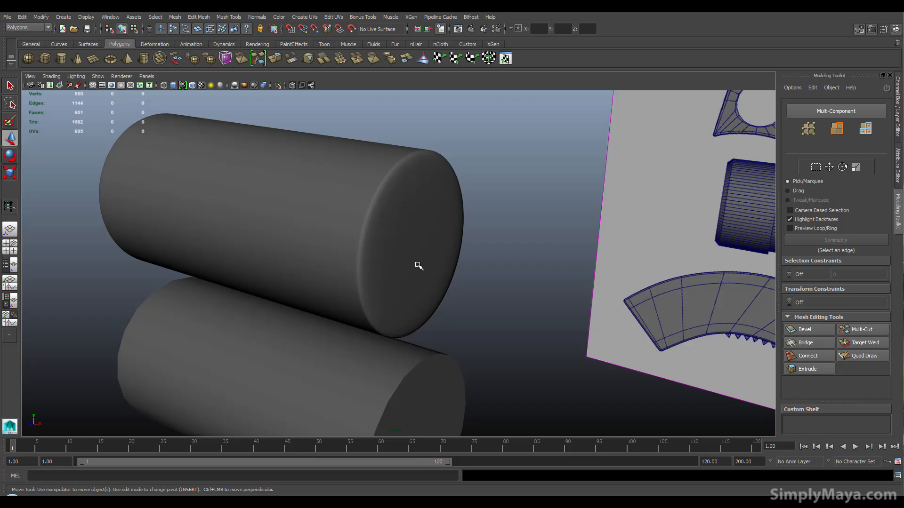
alt+middle_drag(423, 258, 422, 191)
click(379, 268)
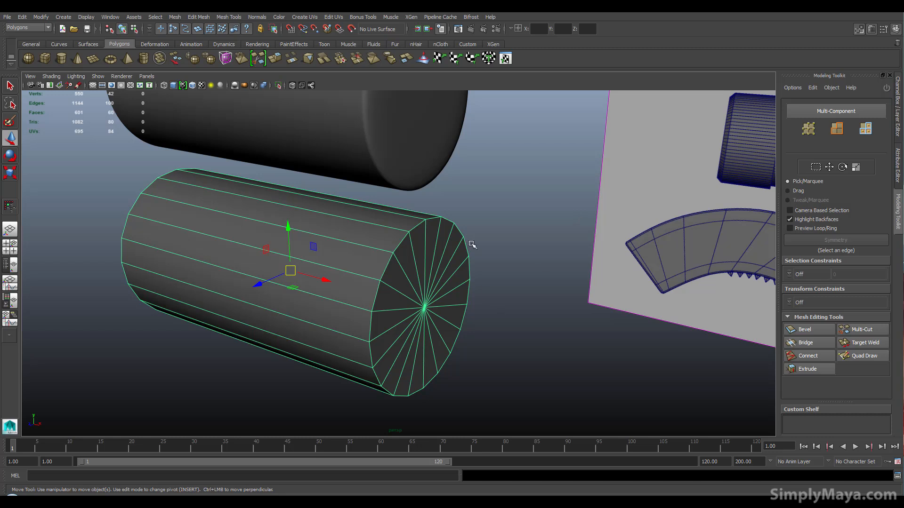
alt+middle_drag(405, 201, 414, 292)
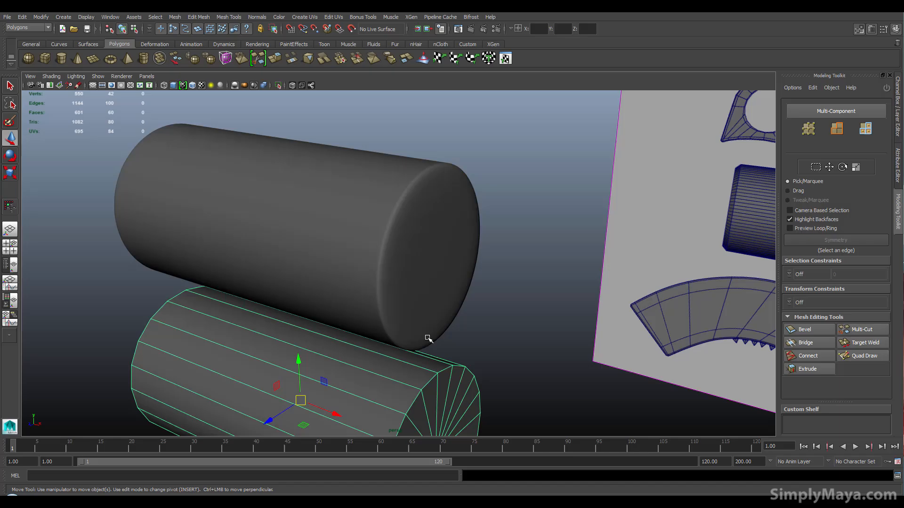
alt+middle_drag(428, 338, 414, 254)
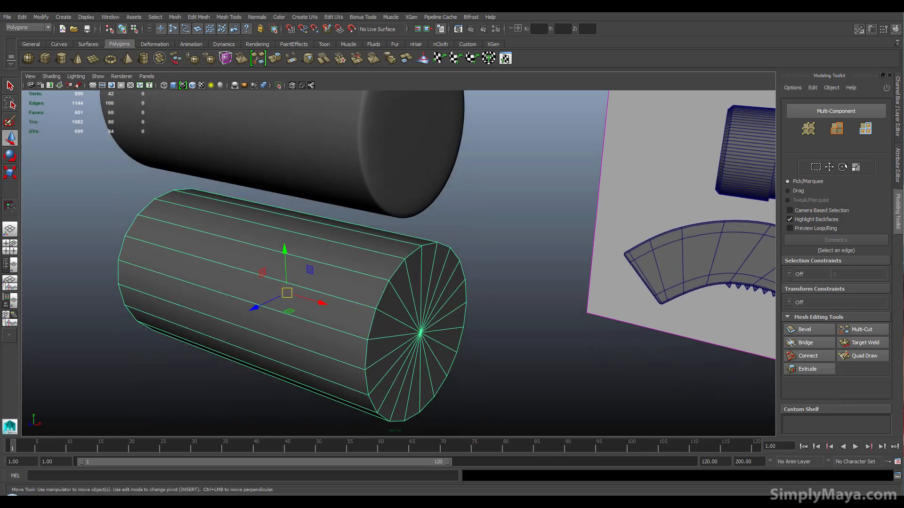
Step: Set the lower cylinder's axis subdivisions to 80 in its creation inputs
click(898, 165)
click(898, 135)
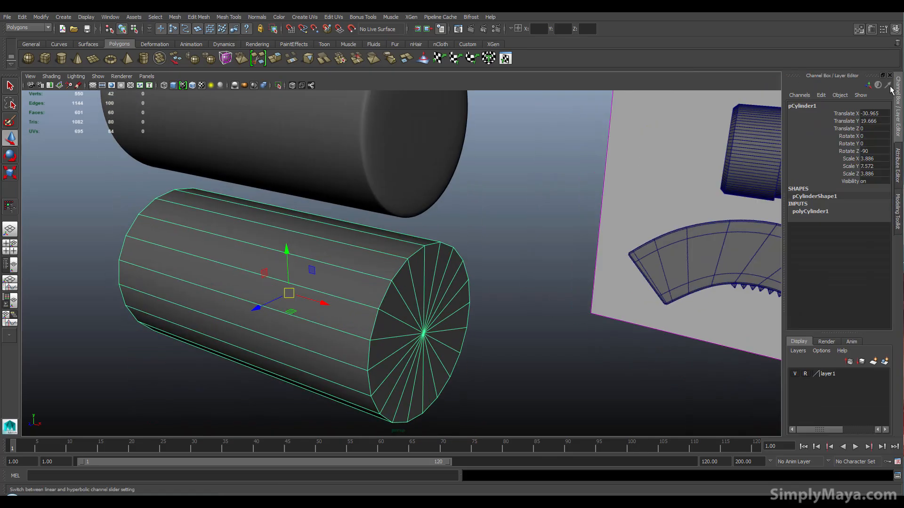
click(808, 211)
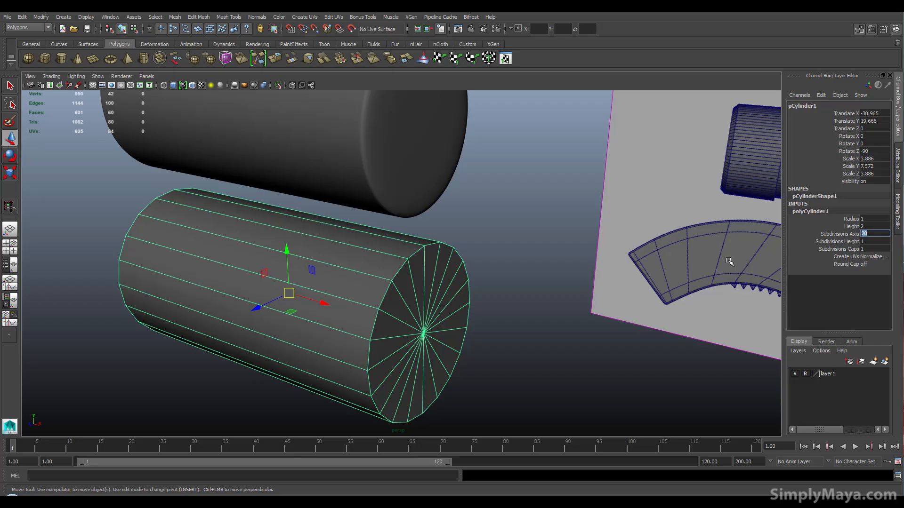
key(Return)
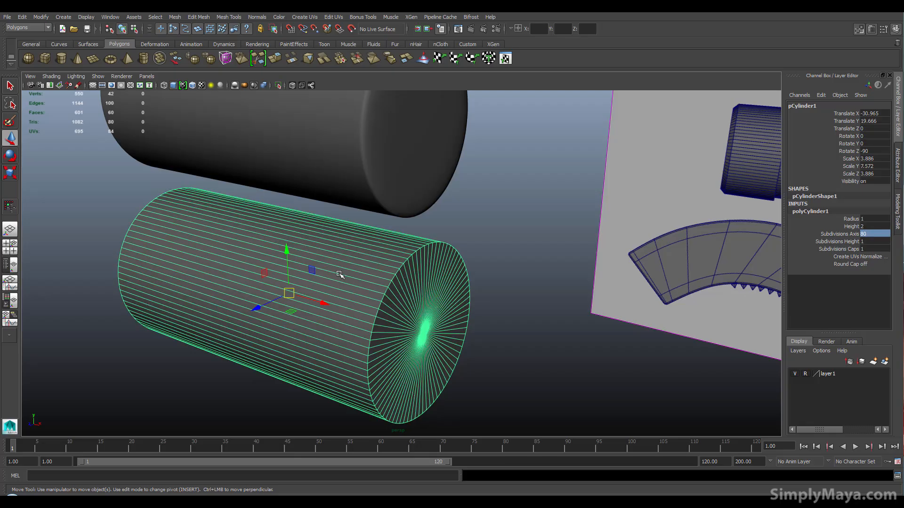
Step: Bevel the edge loop around the lower cylinder's near end cap with a narrow bevel and return to object selection
right_click(372, 282)
double_click(385, 292)
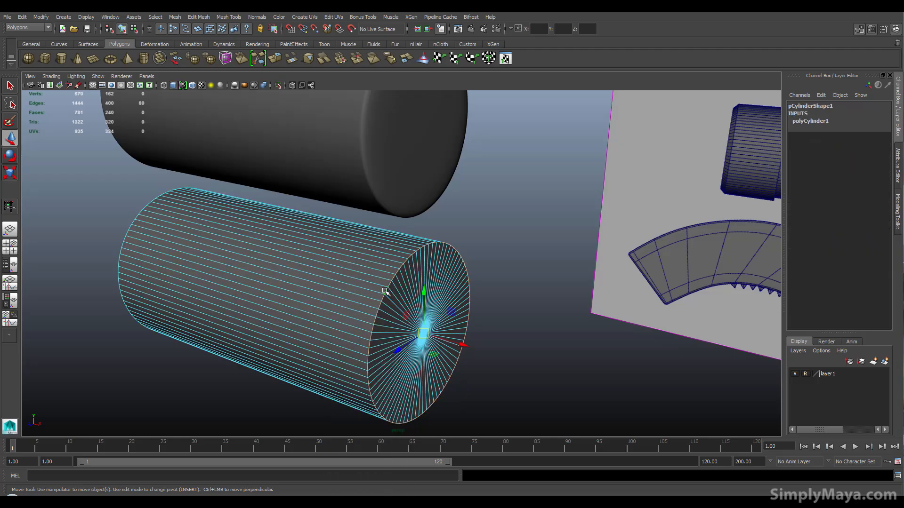
click(897, 218)
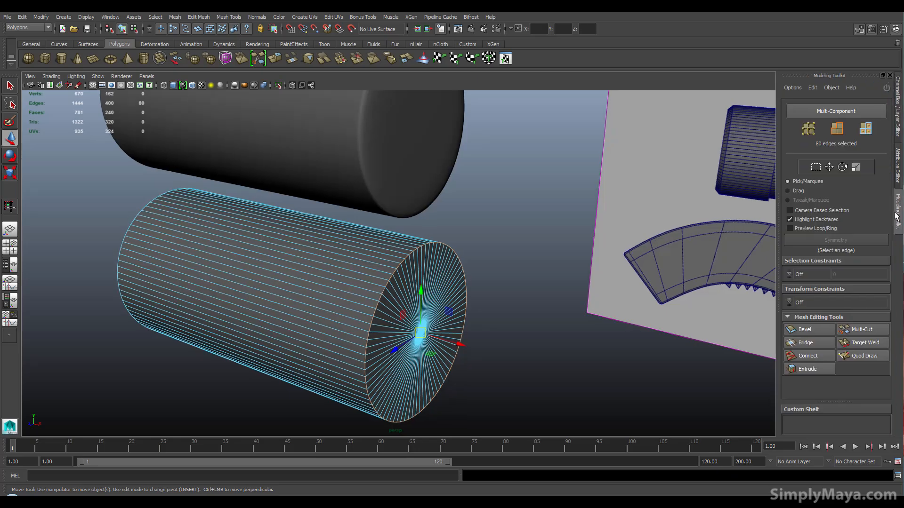
click(804, 330)
drag(389, 306, 333, 301)
mouse_move(278, 349)
alt+mouse_down()
mouse_move(288, 343)
mouse_move(281, 334)
alt+mouse_up()
right_drag(316, 286, 349, 279)
Step: Examine the lower cylinder's bevelled rim up close and compare it with the smoothed rim of the upper cylinder
alt+drag(507, 204, 451, 261)
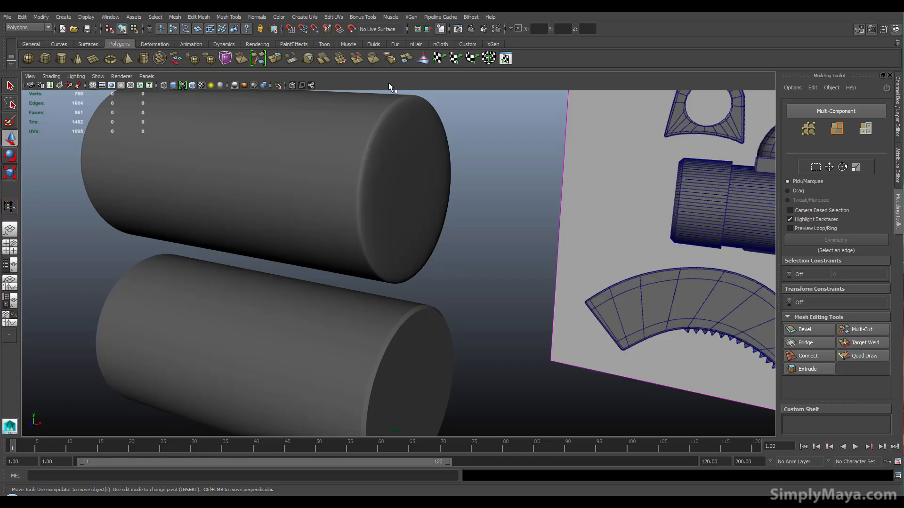
alt+right_drag(413, 224, 553, 251)
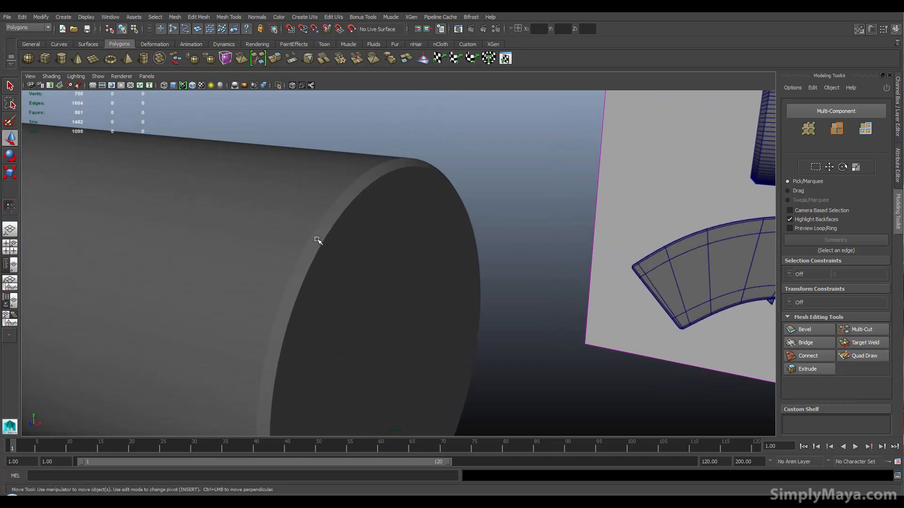
alt+drag(409, 158, 444, 259)
alt+right_drag(444, 259, 313, 268)
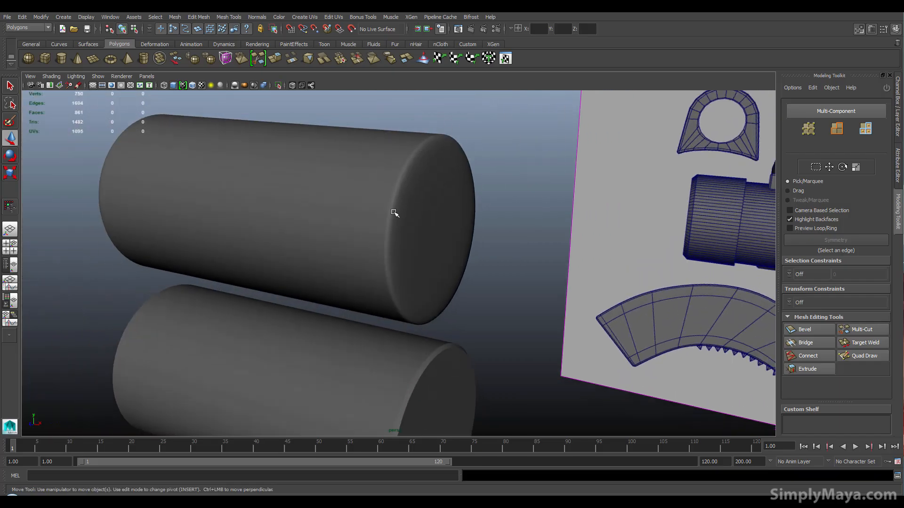
alt+middle_drag(417, 284, 417, 241)
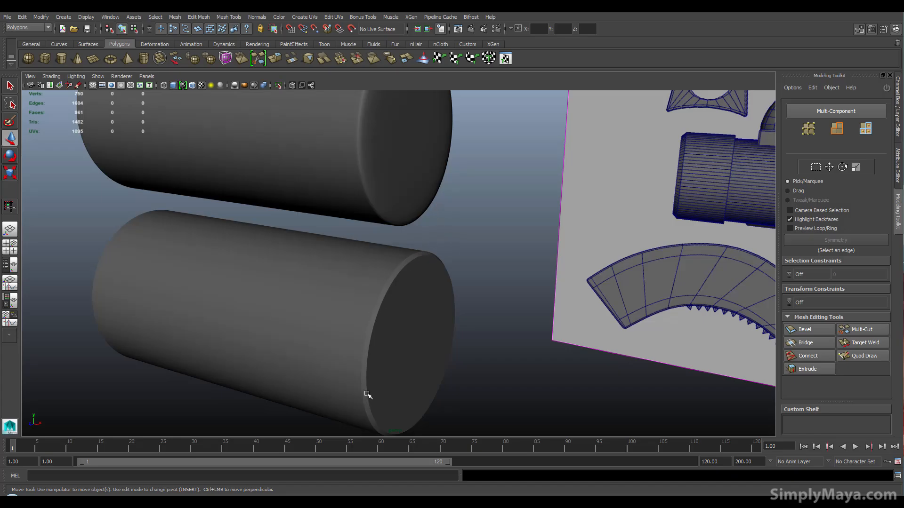
Step: Select each cylinder in turn to compare their wireframe density and polygon counts
click(337, 296)
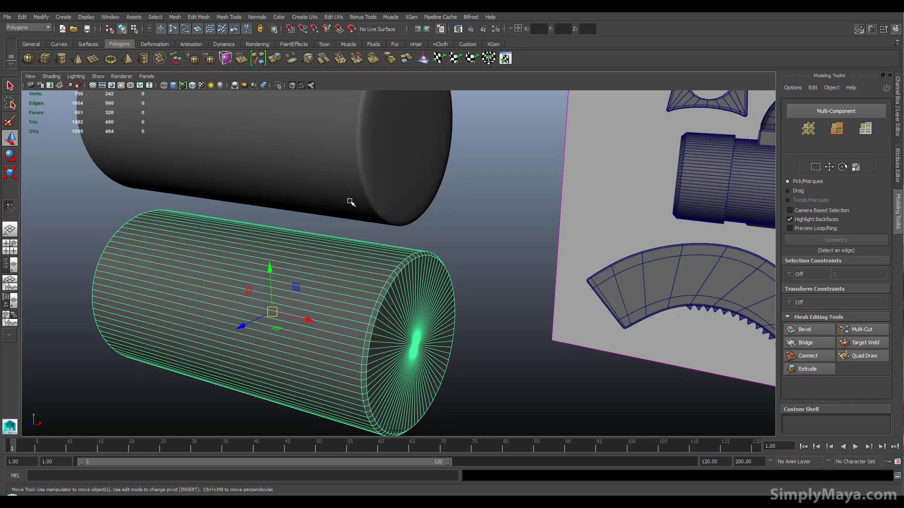
scroll(350, 202, down, 3)
alt+drag(343, 201, 440, 218)
click(450, 207)
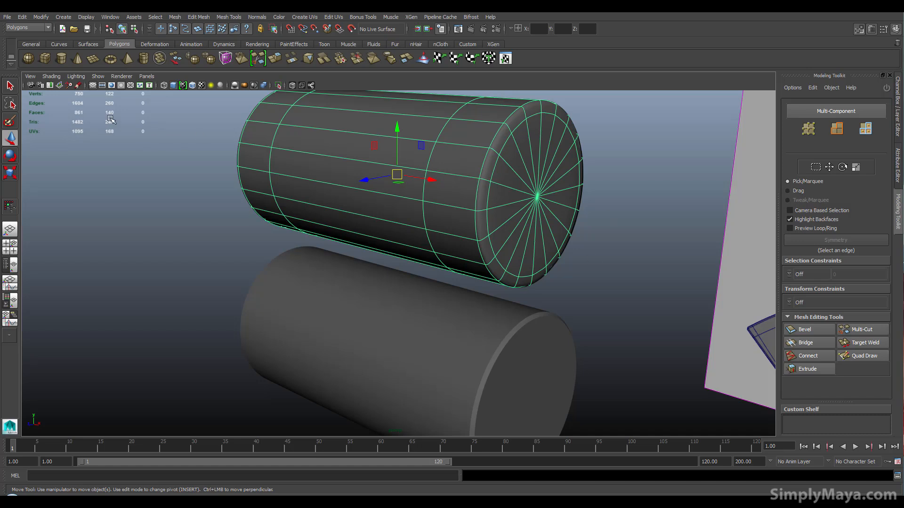
click(373, 312)
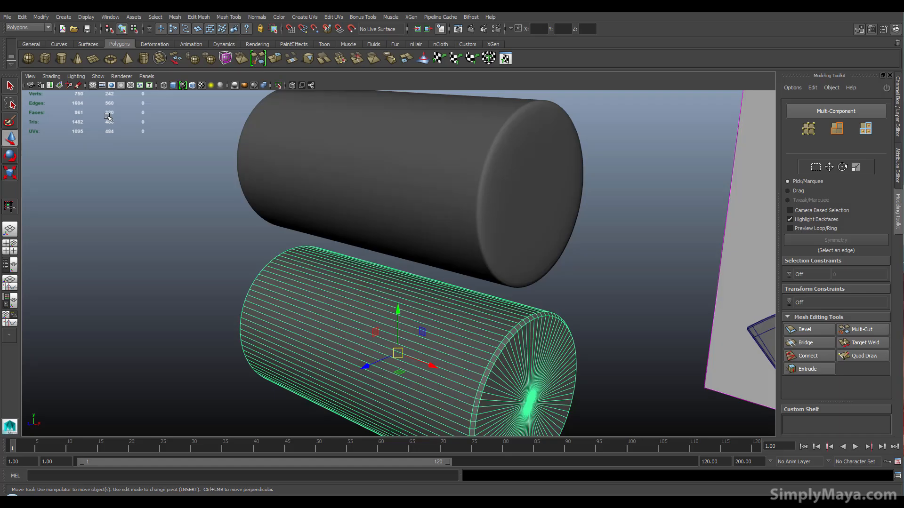
click(469, 157)
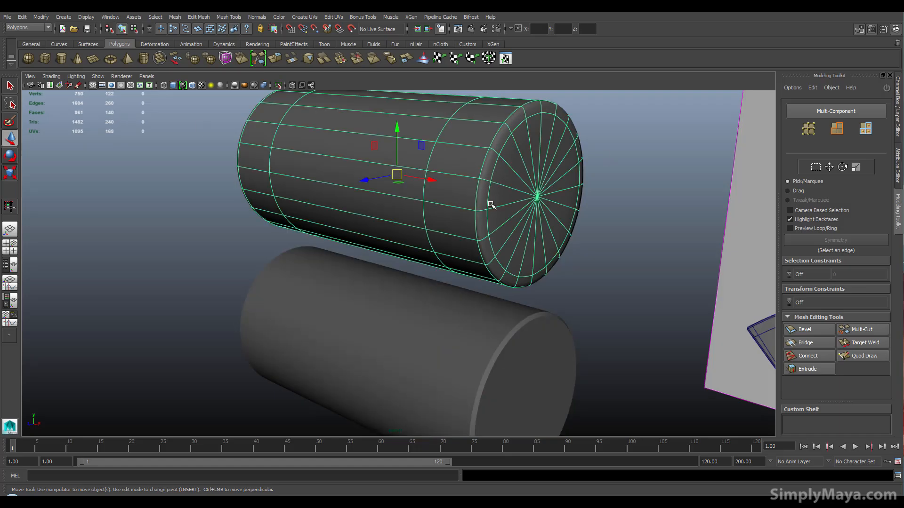
Step: Turn off the upper cylinder's smooth preview and apply a Mesh Smooth operation to its actual geometry
key(1)
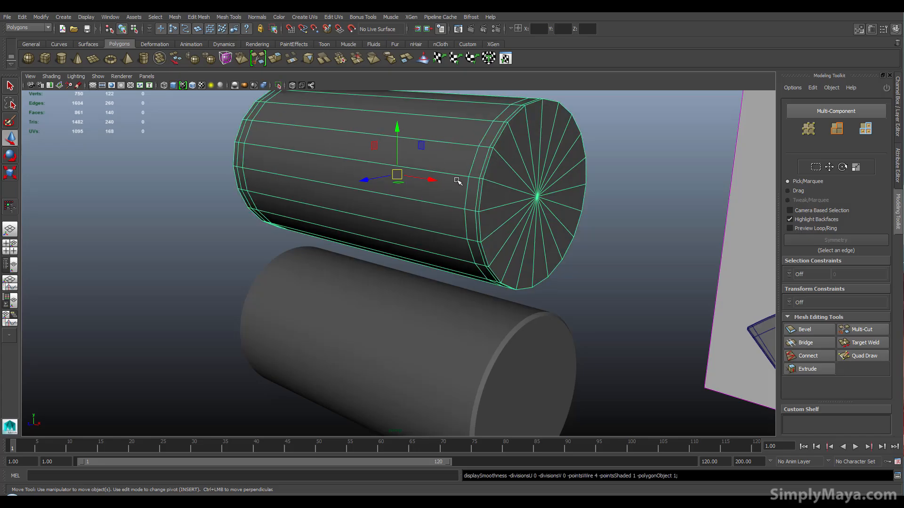
alt+drag(458, 181, 427, 162)
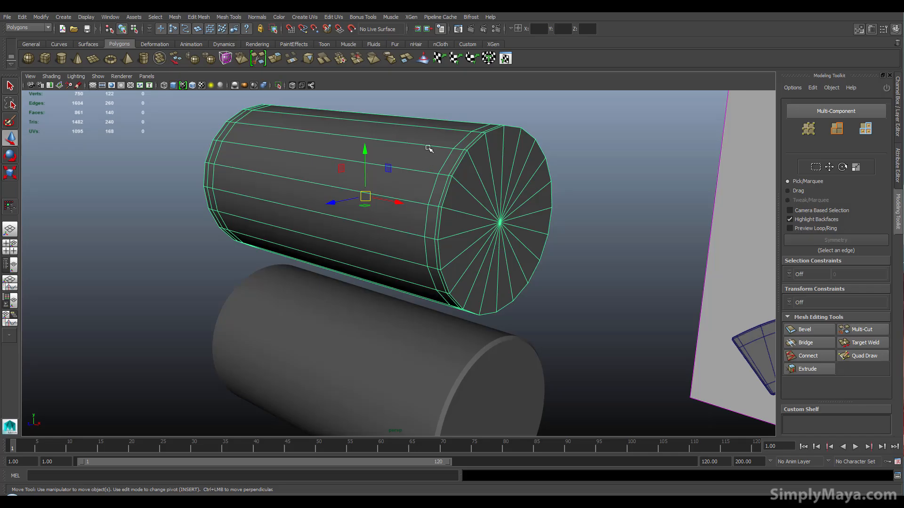
key(space)
click(342, 188)
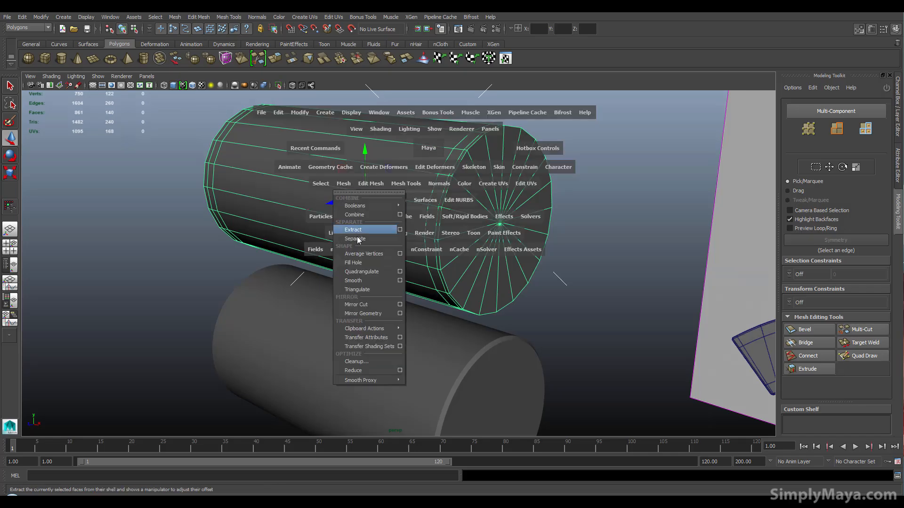
click(354, 280)
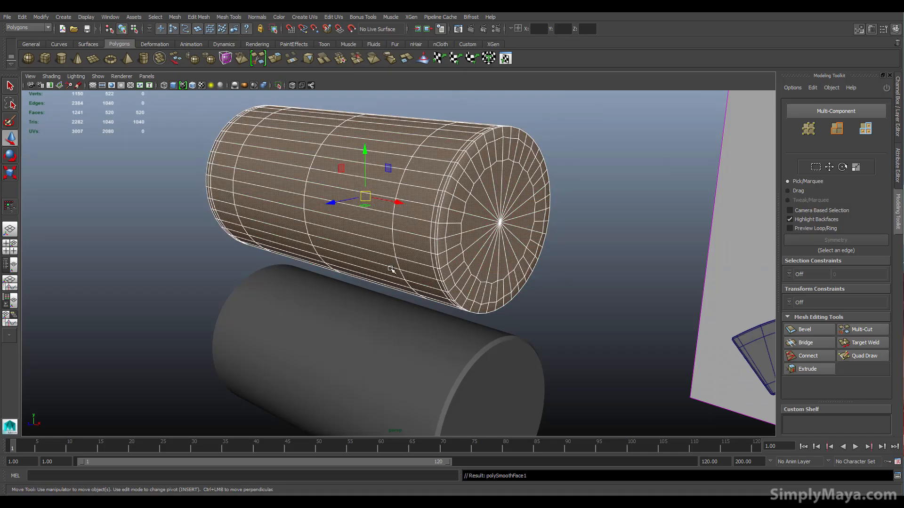
Step: Raise the exponential division levels of the upper cylinder's smooth operation and deselect the cylinder
click(898, 164)
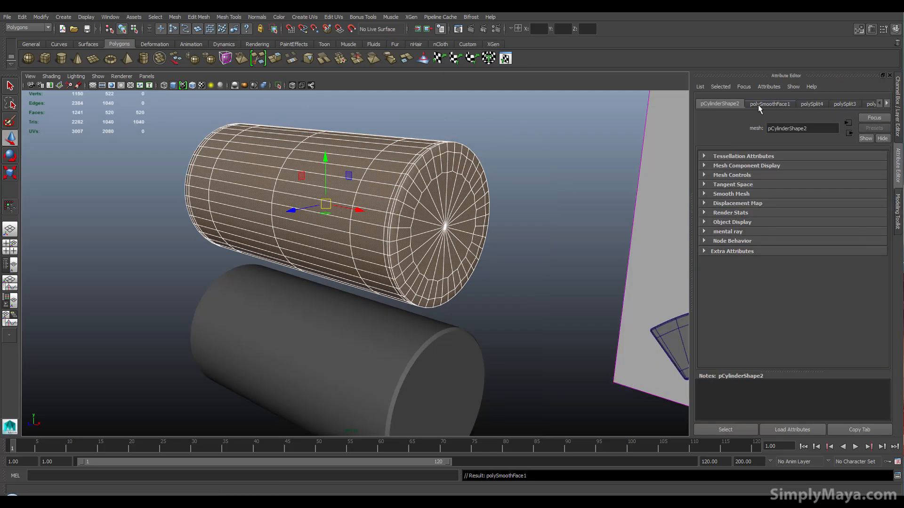
click(771, 104)
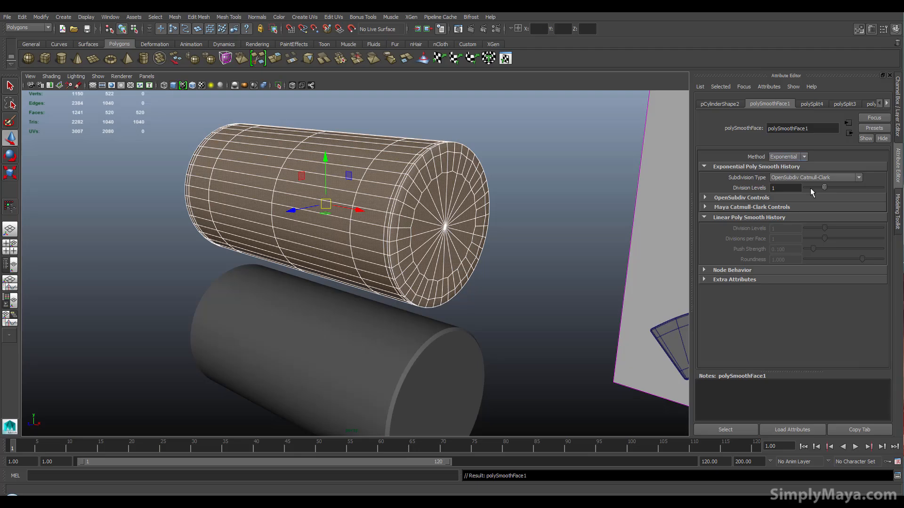
click(557, 216)
alt+right_drag(538, 277, 490, 207)
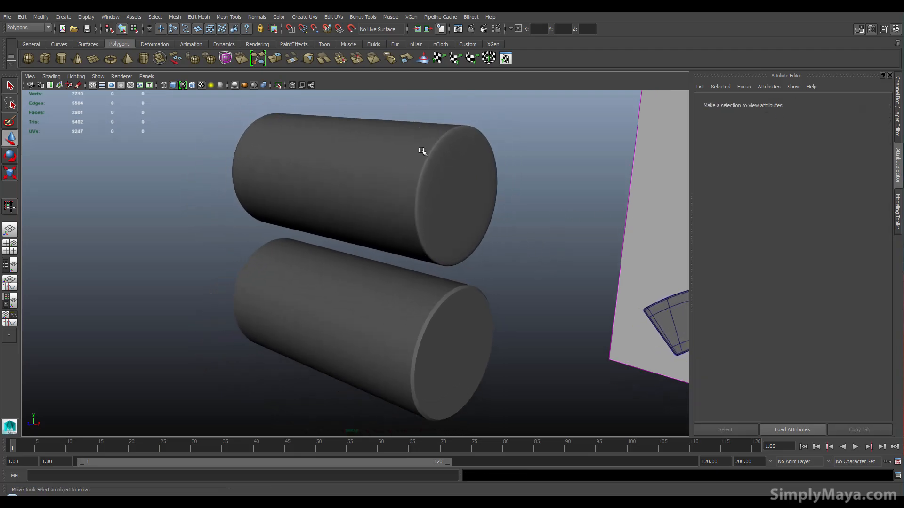
Step: Compare the polygon counts and wireframes of the converted smooth cylinder and the bevelled cylinder by selecting each in turn
click(402, 145)
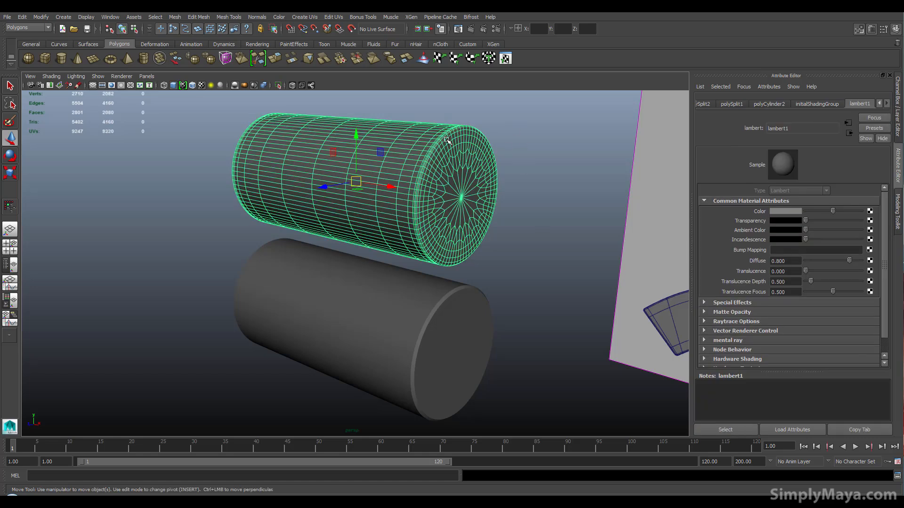
click(526, 282)
click(412, 336)
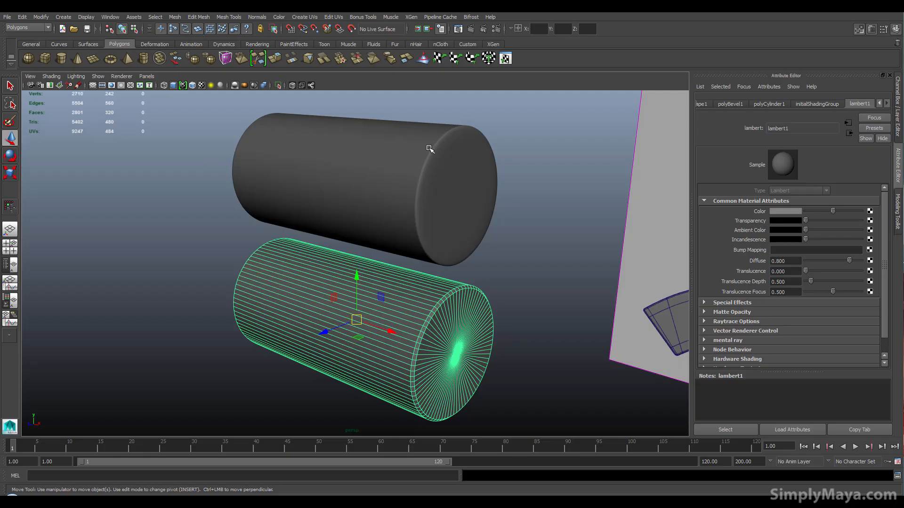
click(383, 149)
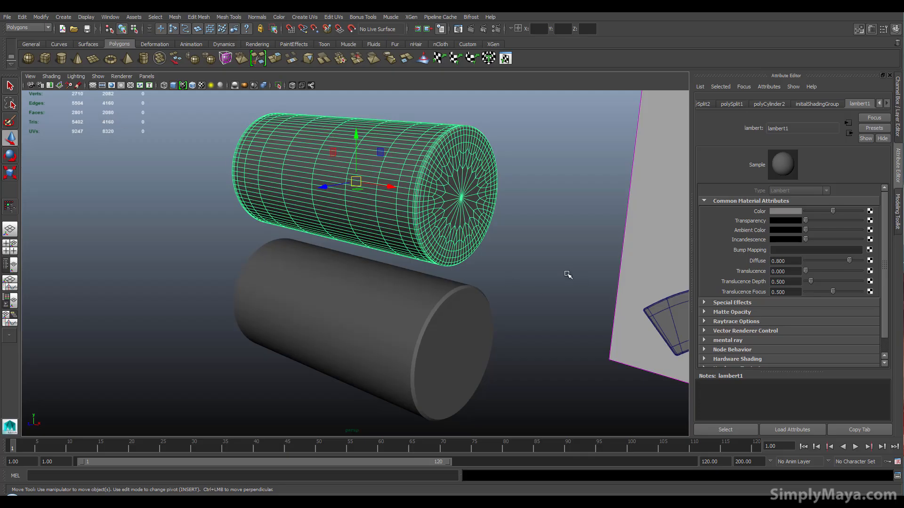
Step: Inspect the lower cylinder's bevelled rim and end-cap topology up close, both with and without its selection wireframe
click(448, 304)
scroll(531, 332, up, 3)
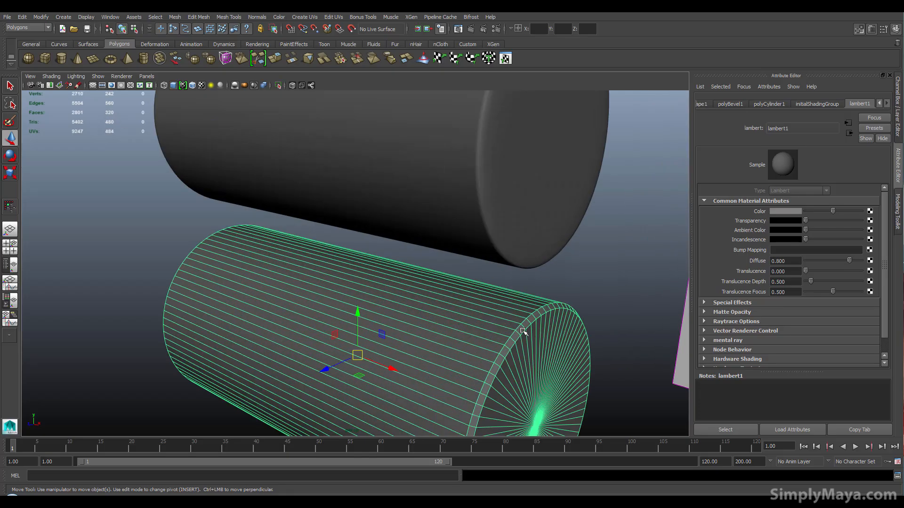
alt+drag(522, 331, 476, 232)
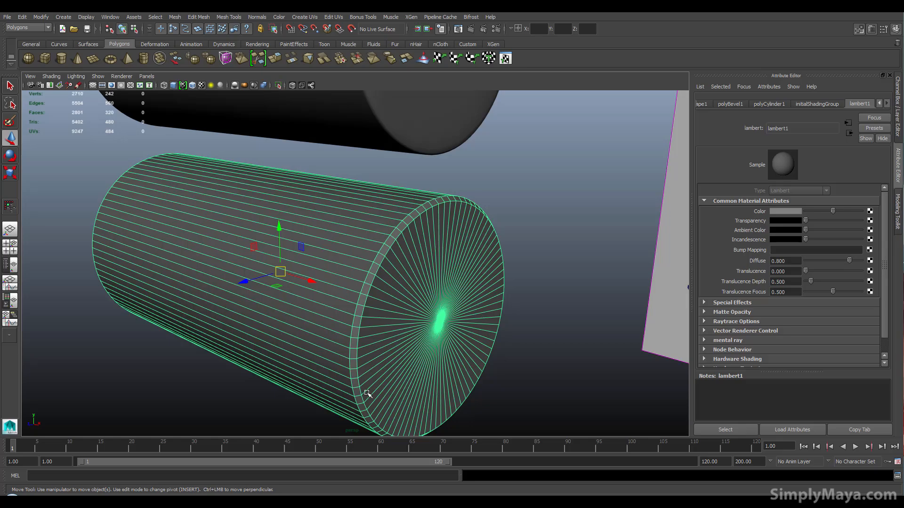
scroll(485, 251, down, 2)
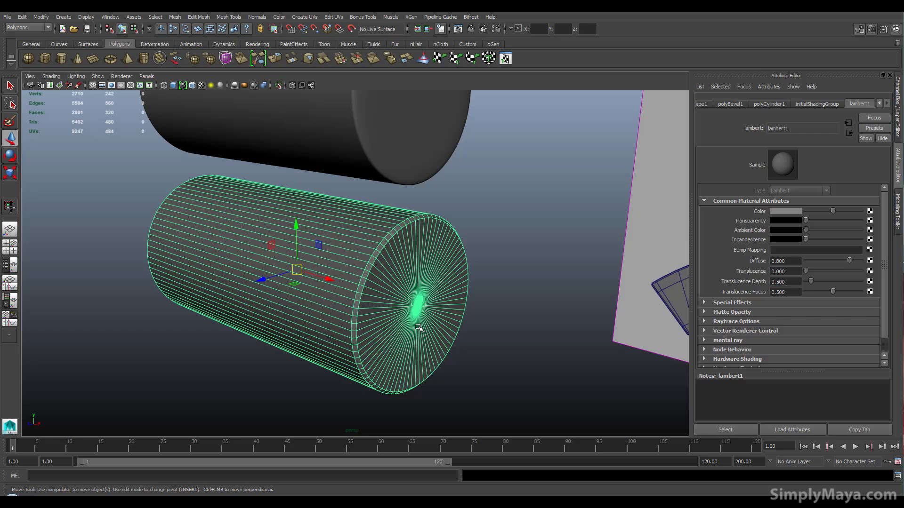
click(495, 210)
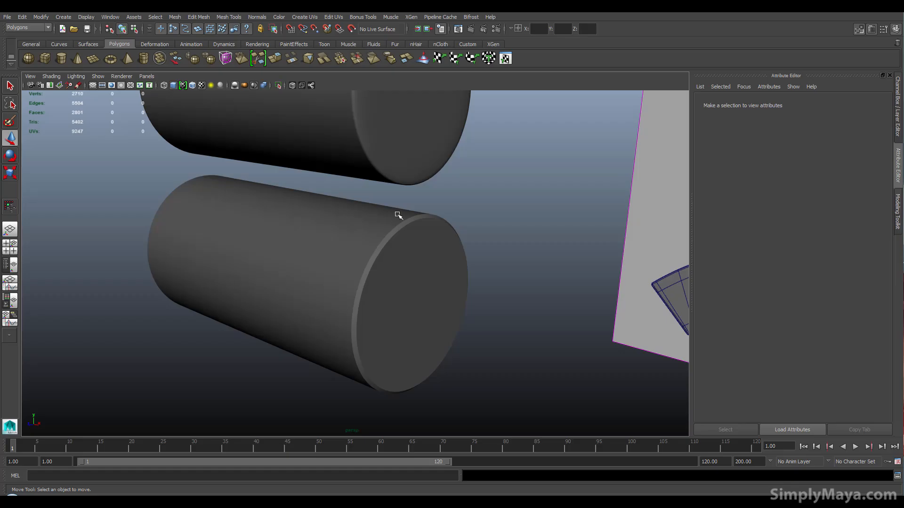
click(400, 280)
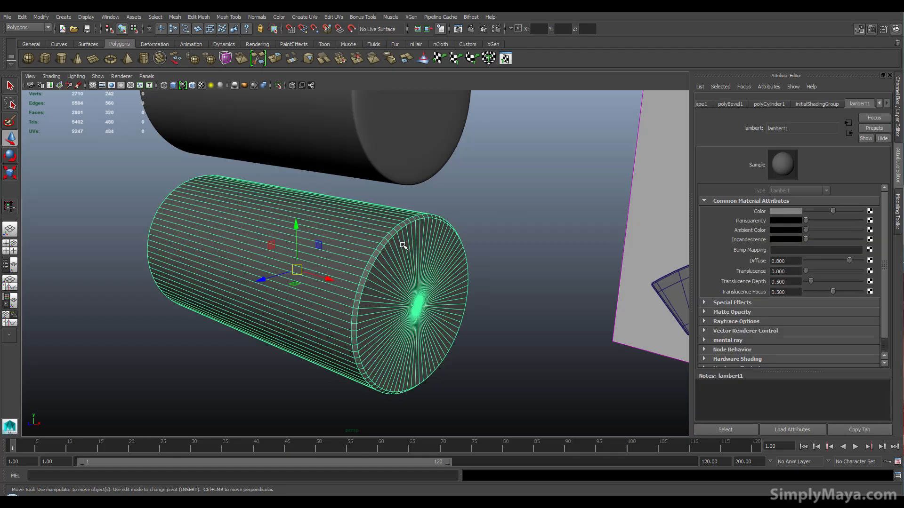
Step: Move the bevelled cylinder horizontally onto the claw's reference barrel in the front view
scroll(414, 259, down, 4)
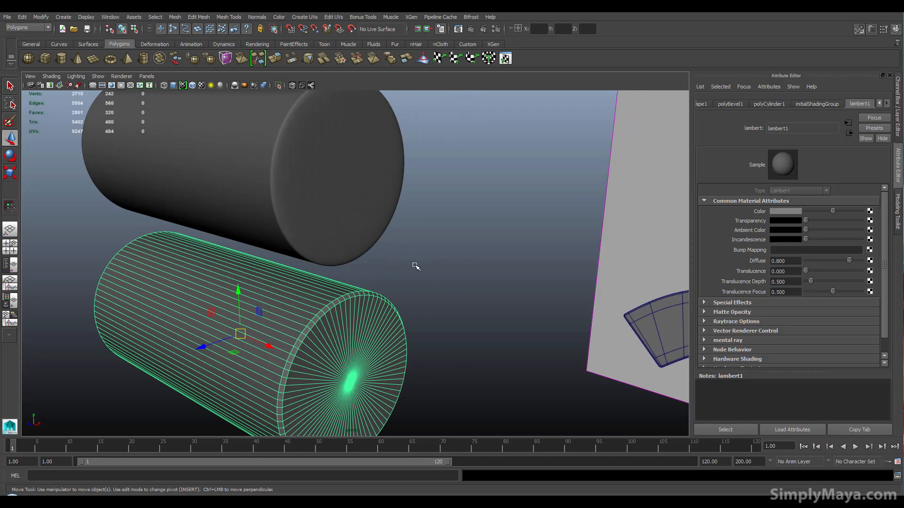
alt+drag(258, 265, 526, 262)
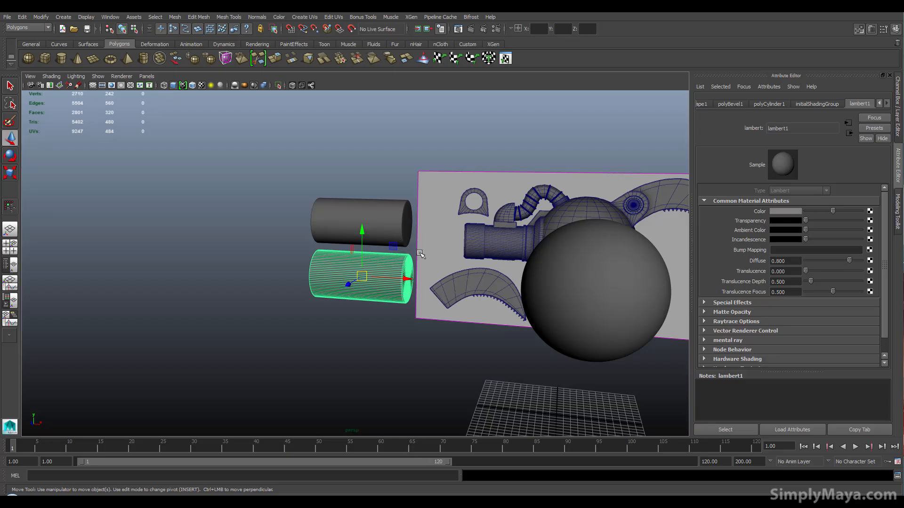
key(space)
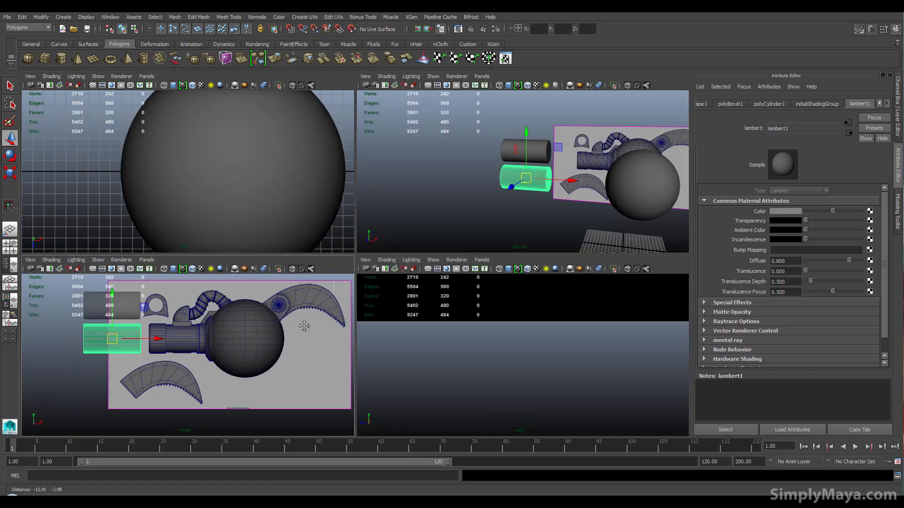
scroll(304, 325, up, 3)
key(space)
alt+middle_drag(320, 346, 206, 398)
drag(102, 257, 335, 257)
Step: Extend the cylinder's outer end vertices away from the sphere to match the reference barrel's length, and return to object selection
right_drag(212, 238, 191, 238)
drag(160, 203, 241, 290)
drag(236, 258, 218, 258)
right_drag(284, 261, 311, 248)
click(310, 262)
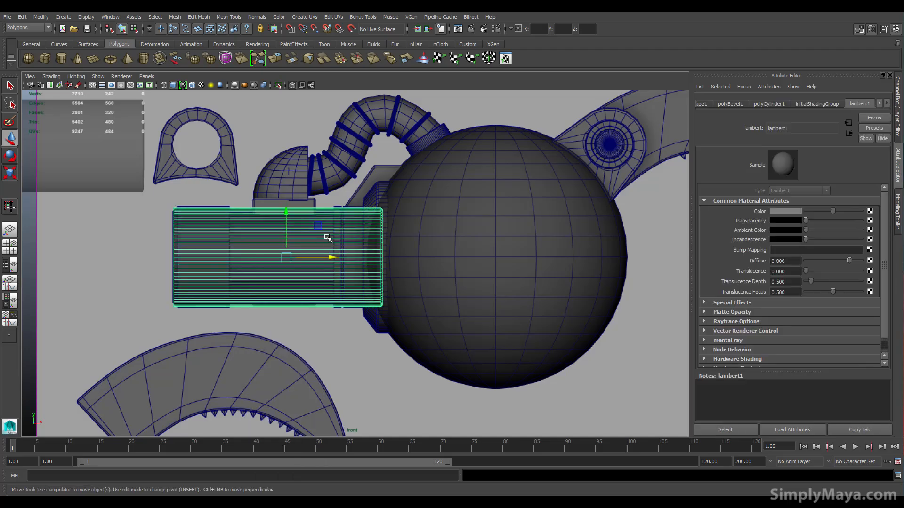
Step: Scale the cylinder uniformly to 4.024, 7.842, 4.024 and nudge it up to line up with the reference barrel
key(r)
drag(288, 258, 291, 258)
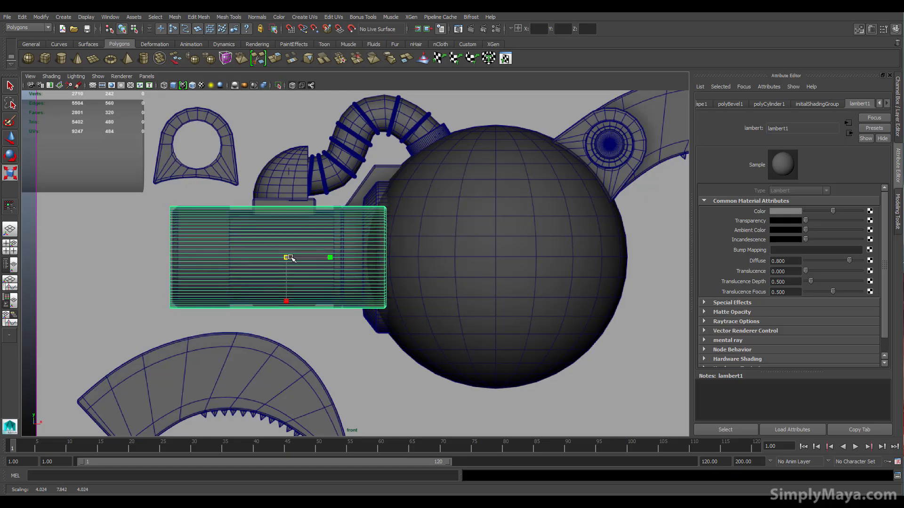
key(w)
drag(287, 216, 287, 214)
Step: Turn on smooth mesh preview for the large sphere and reselect the barrel cylinder
click(486, 170)
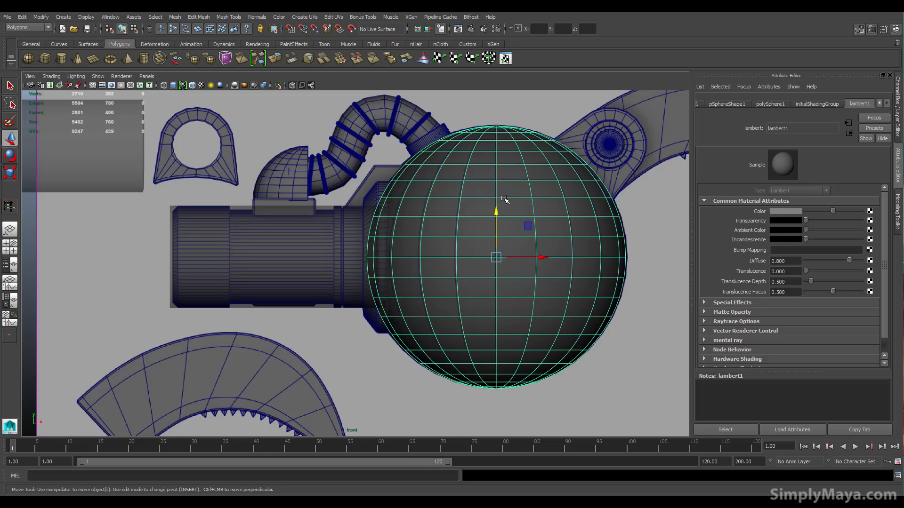
key(3)
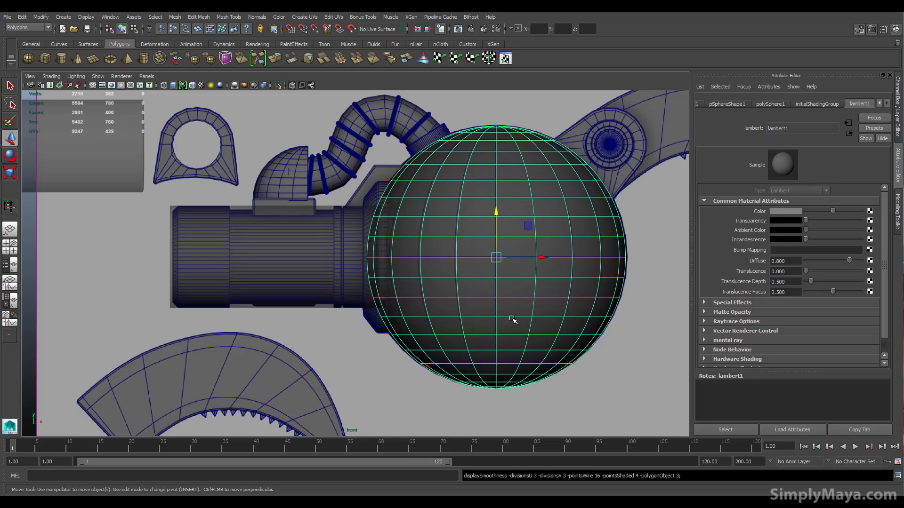
click(342, 218)
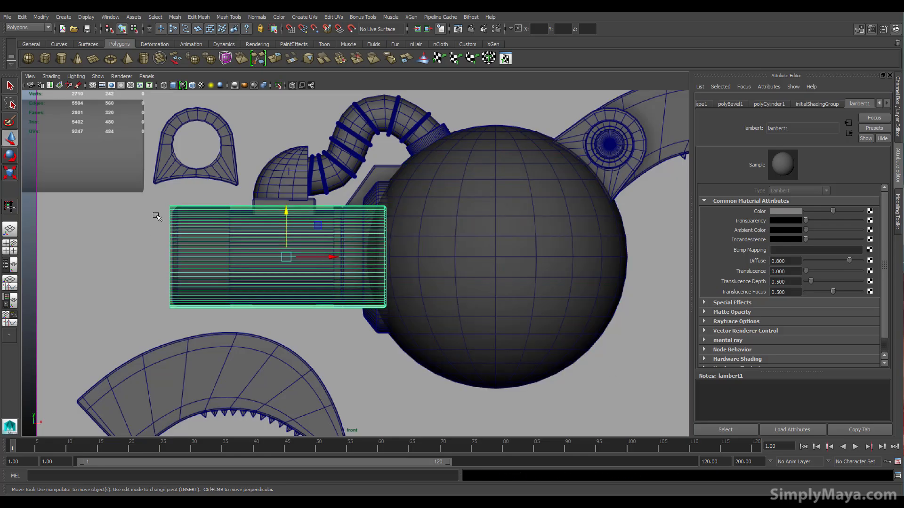
Step: Examine the spare smoothed cylinder's rounded rim up close in the perspective view
click(116, 177)
alt+middle_drag(109, 162, 159, 207)
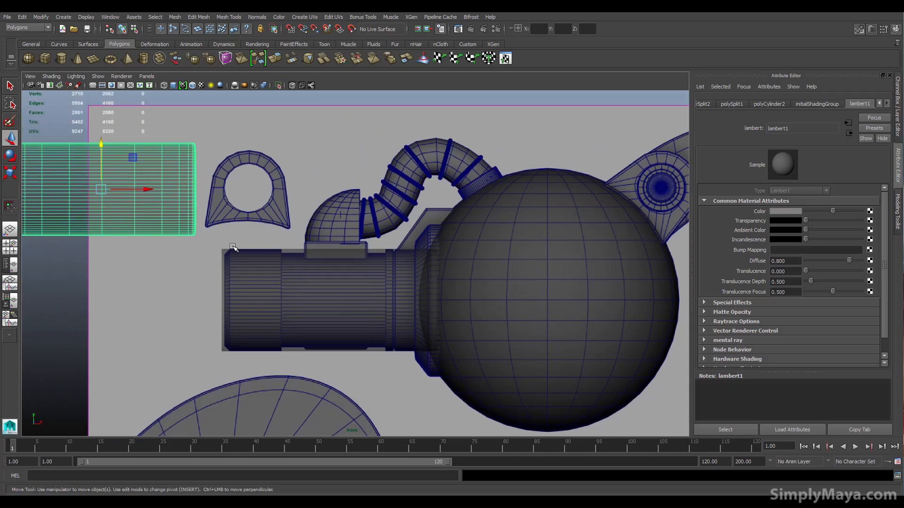
key(space)
alt+drag(247, 343, 242, 343)
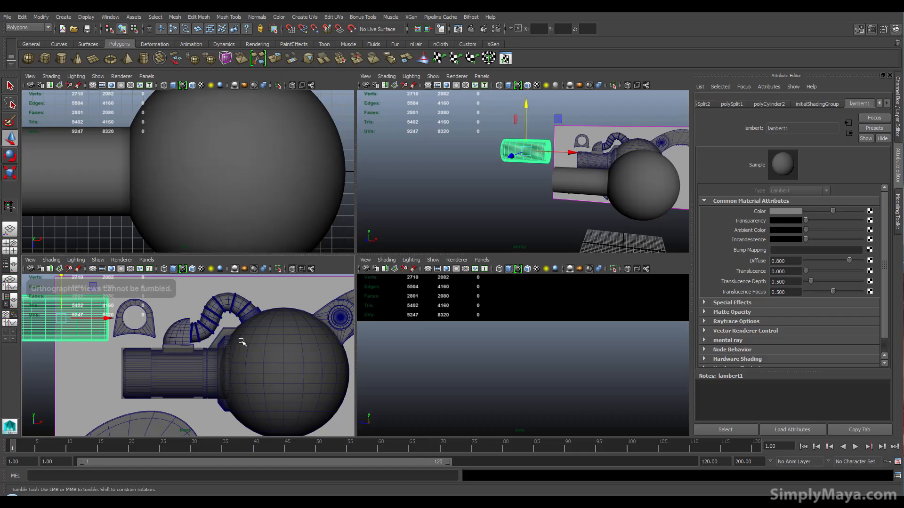
alt+drag(236, 196, 205, 212)
alt+drag(508, 164, 541, 173)
click(542, 172)
alt+right_drag(478, 168, 529, 214)
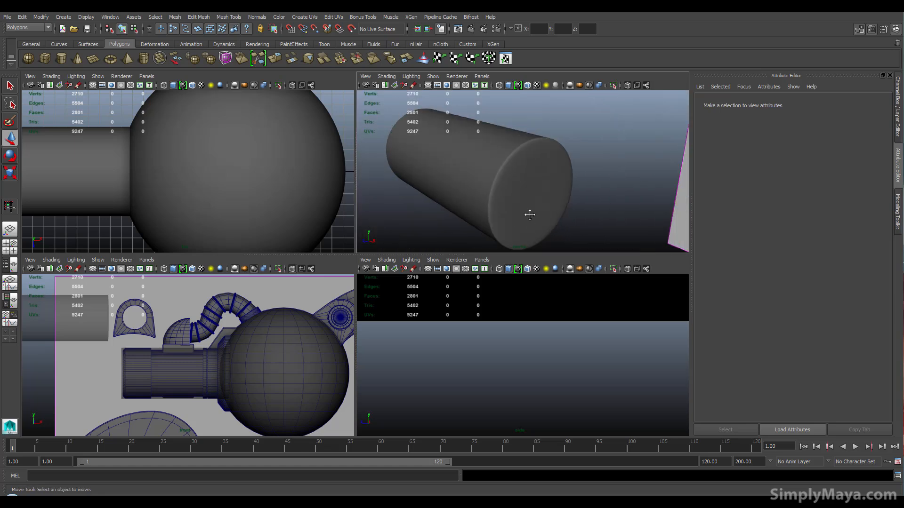
alt+drag(529, 214, 498, 157)
Step: Slide the bevelled barrel cylinder away from the sphere along X to sit beside the smoothed cylinder and compare their rims
click(554, 203)
scroll(585, 216, down, 5)
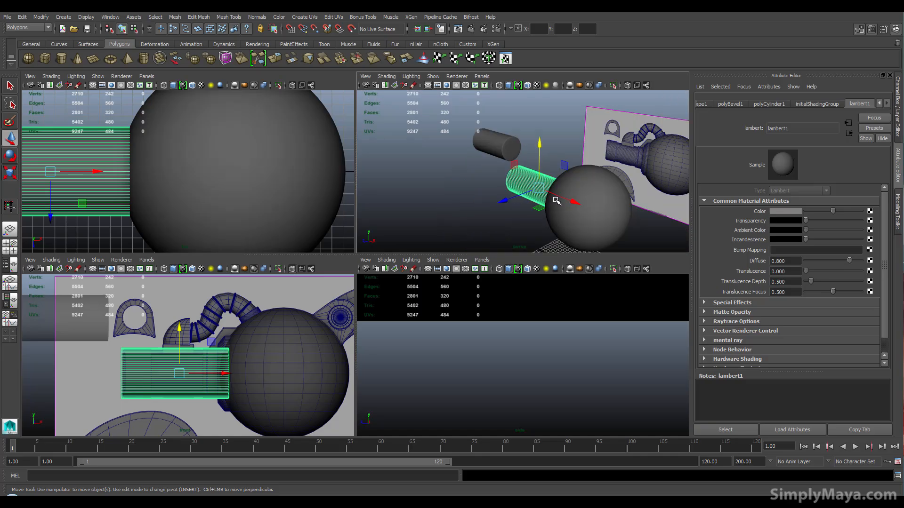
drag(575, 202, 516, 172)
alt+right_drag(516, 172, 603, 197)
click(623, 211)
alt+drag(624, 211, 500, 194)
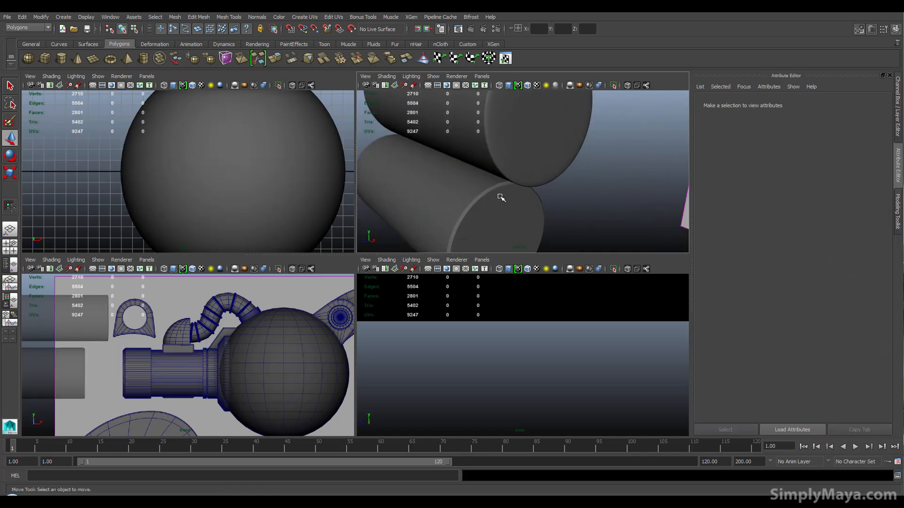
click(464, 215)
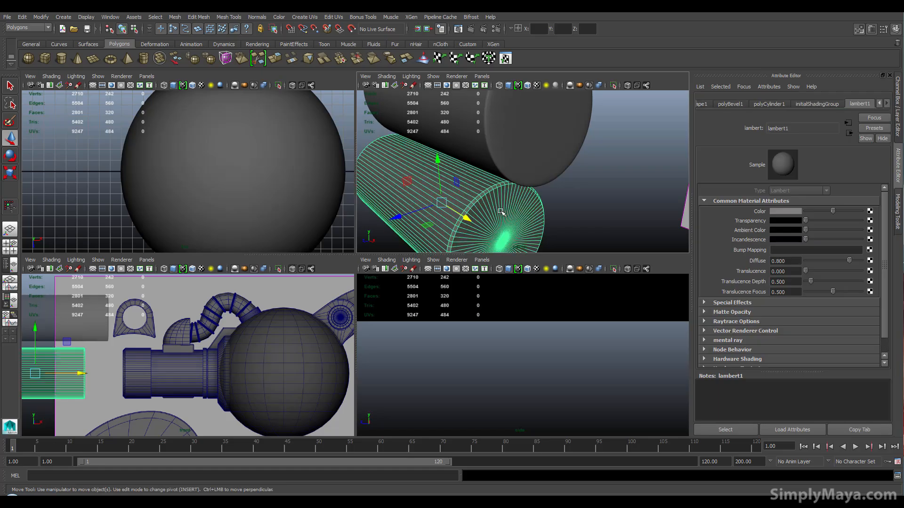
click(586, 184)
scroll(572, 188, down, 5)
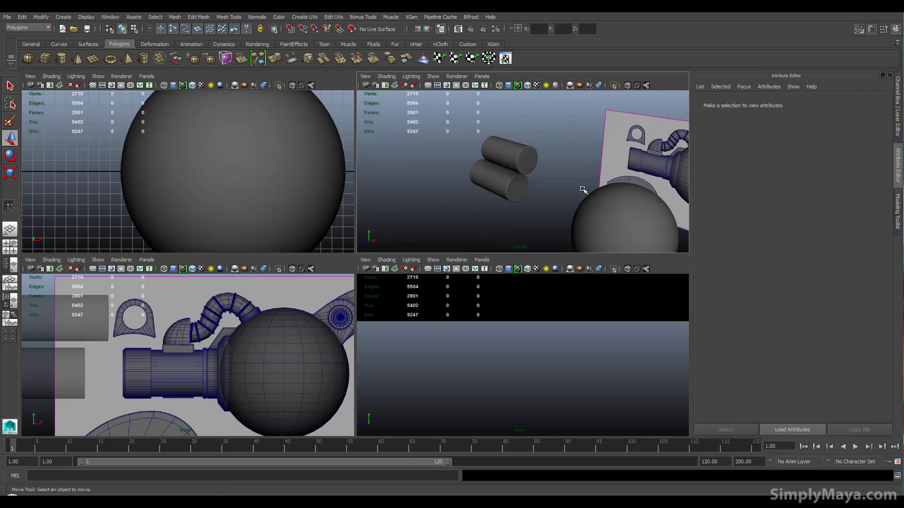
Step: Slide the bevelled cylinder back along X so it meets the sphere and covers the reference barrel
alt+middle_drag(585, 192, 434, 167)
alt+drag(433, 167, 579, 157)
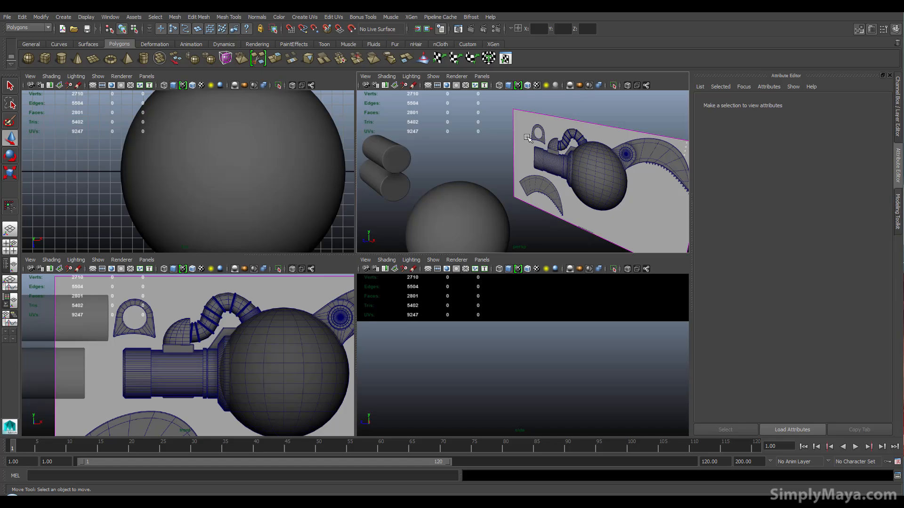
click(383, 191)
drag(405, 202, 450, 232)
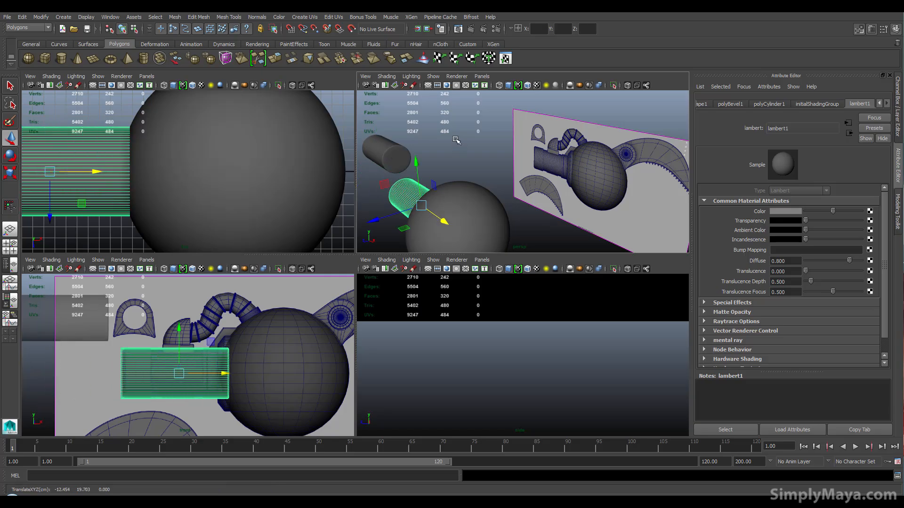
Step: Slide the cylinder away from the sphere in the front view to Translate X -16.097, aligning its inner end with the reference collar
key(space)
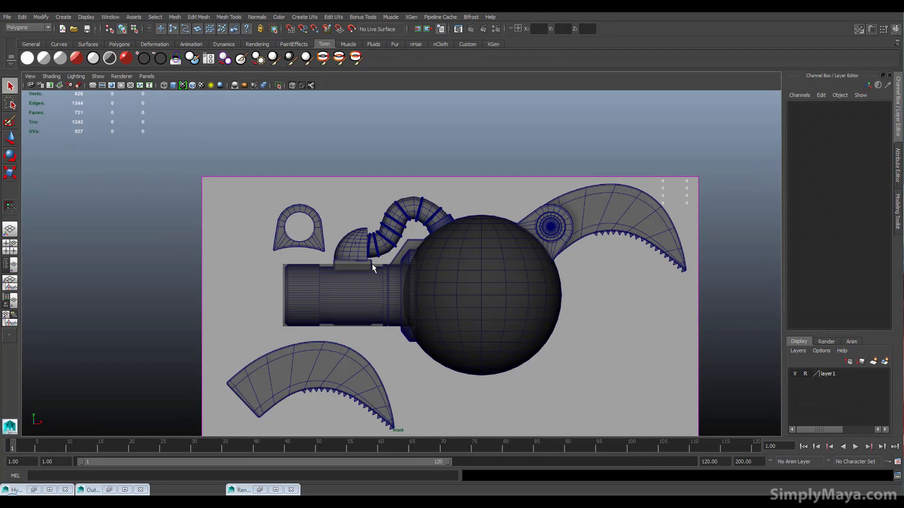
click(408, 278)
key(w)
drag(406, 295, 369, 296)
alt+right_drag(369, 297, 501, 294)
alt+middle_drag(500, 294, 430, 186)
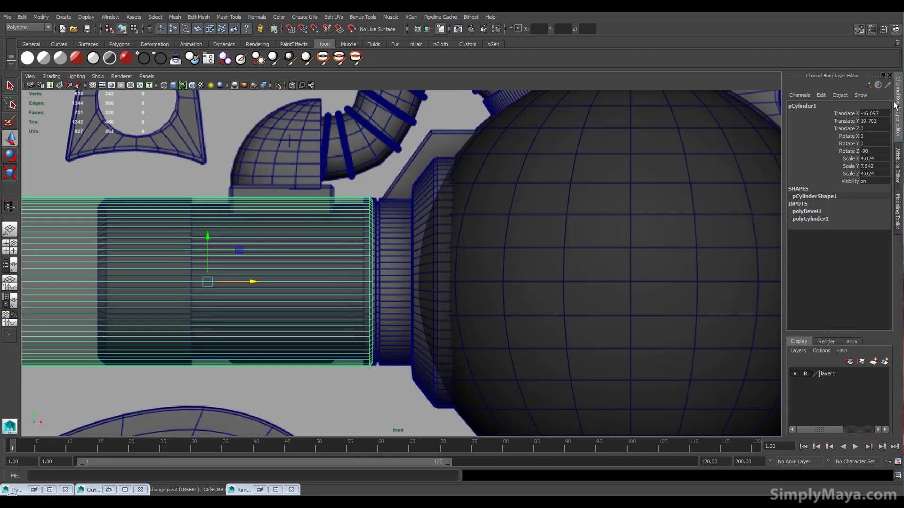
Step: Set the barrel cylinder's bevel Fraction to 0 and delete its construction history
click(812, 213)
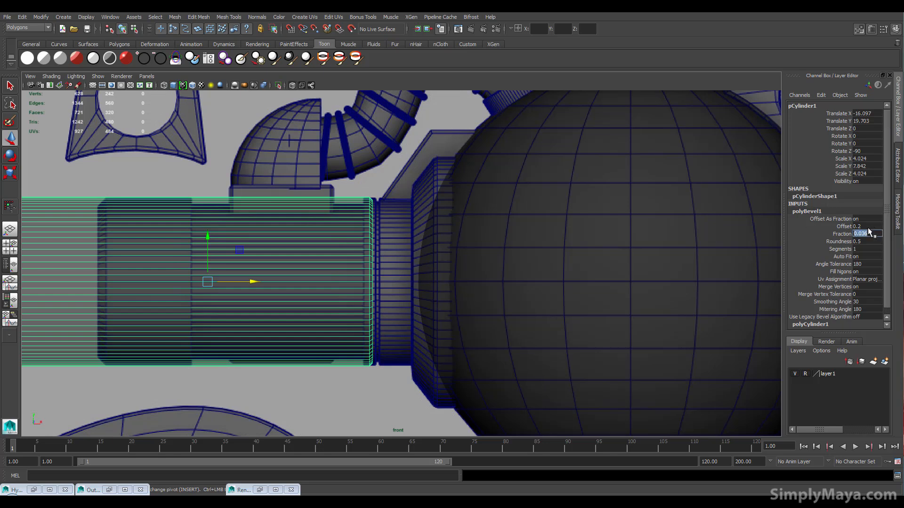
key(Return)
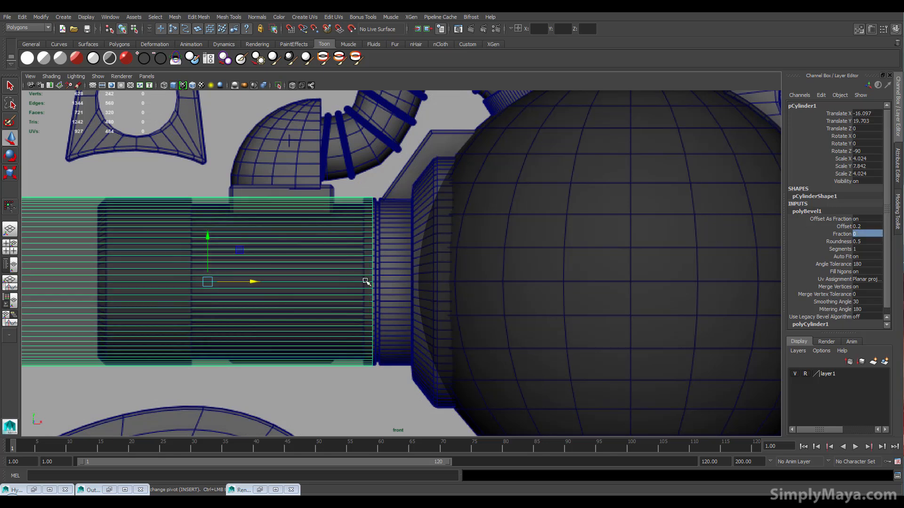
scroll(341, 307, down, 3)
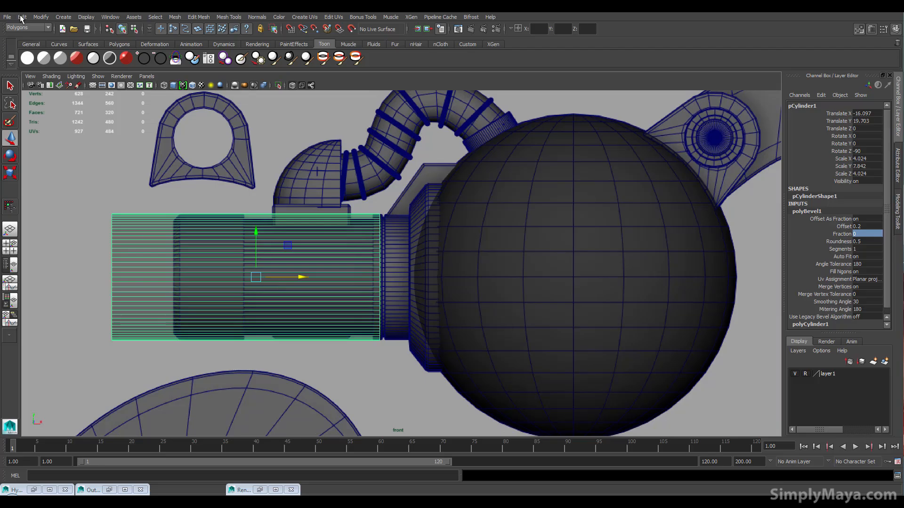
click(22, 17)
mouse_move(71, 114)
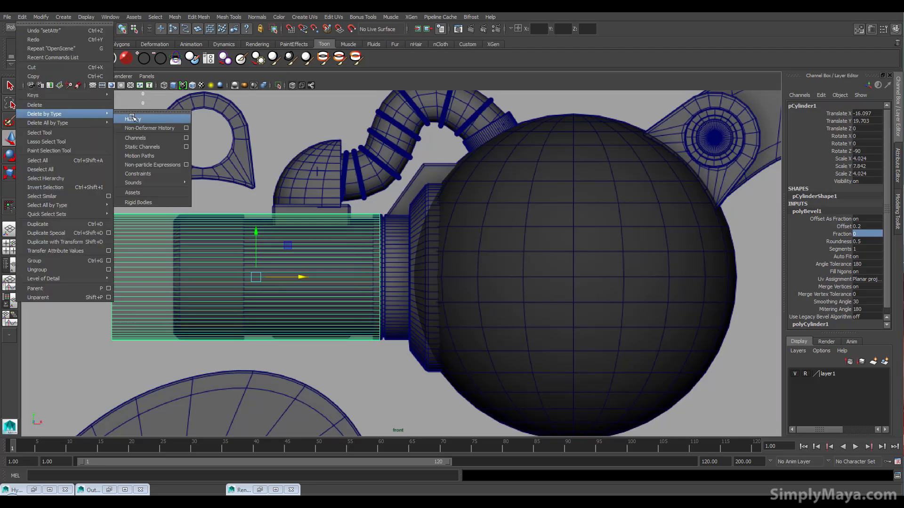
click(135, 117)
Step: Replace the front image plane's picture with reference_blueprint_v2.jpg from the project's images folder
alt+middle_drag(373, 267, 360, 257)
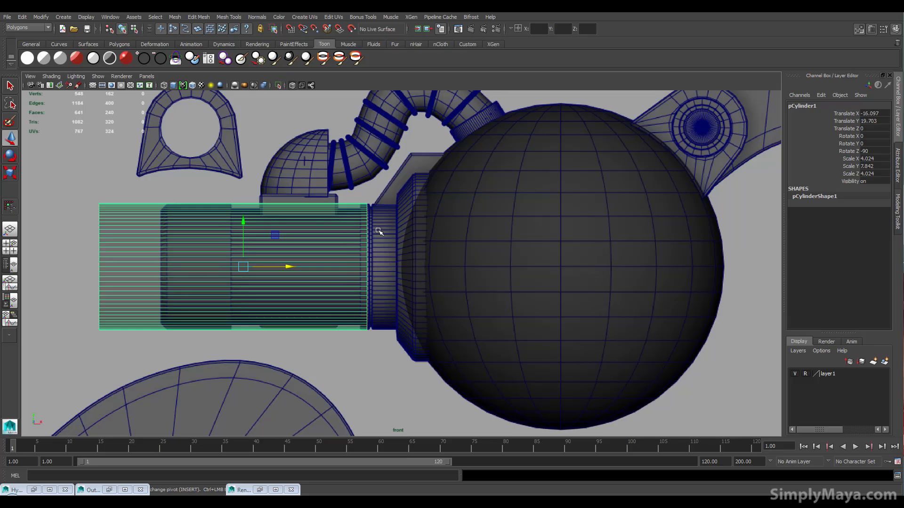
scroll(393, 238, down, 6)
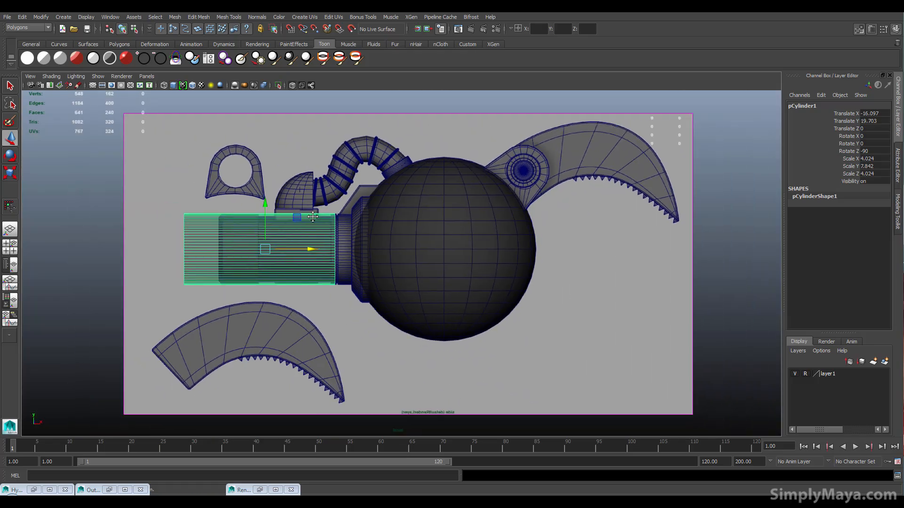
scroll(313, 217, down, 2)
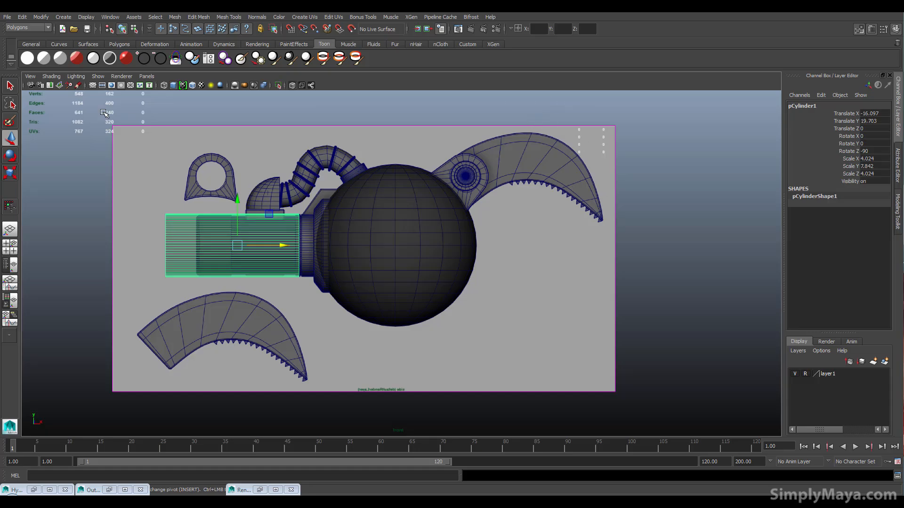
click(159, 144)
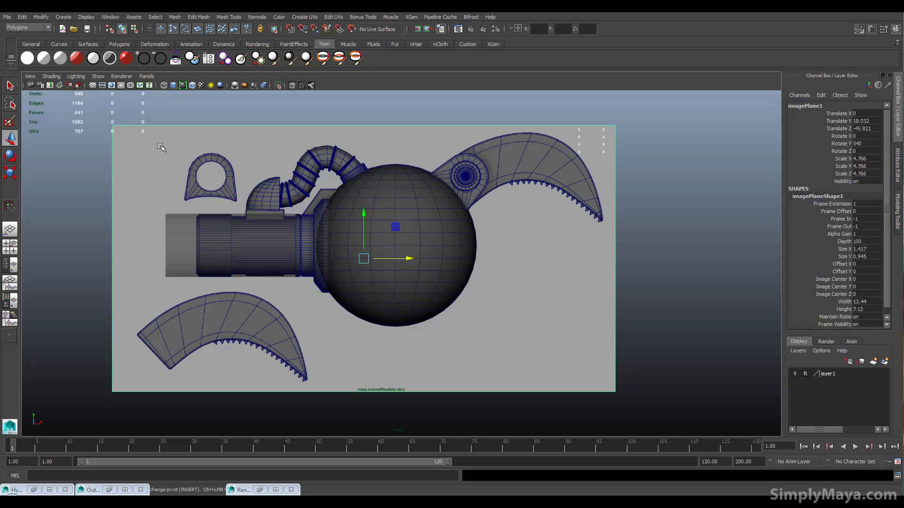
click(897, 166)
click(874, 289)
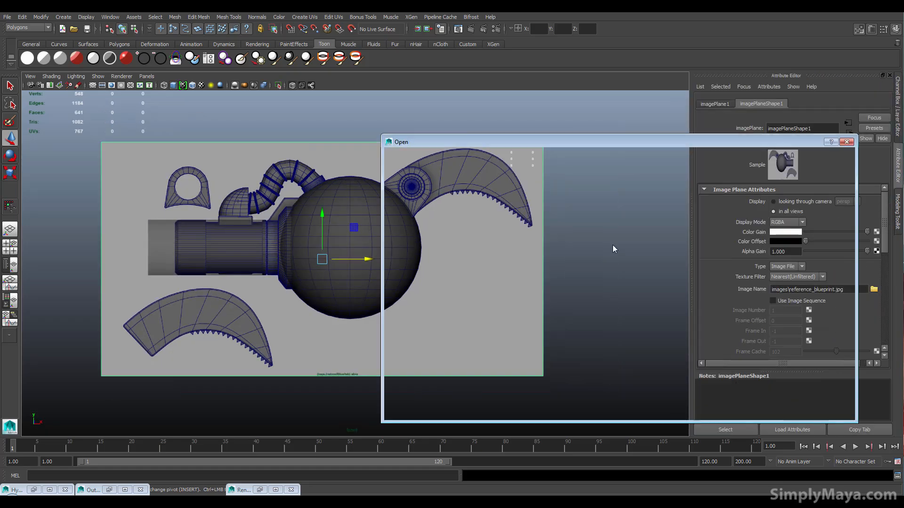
click(498, 234)
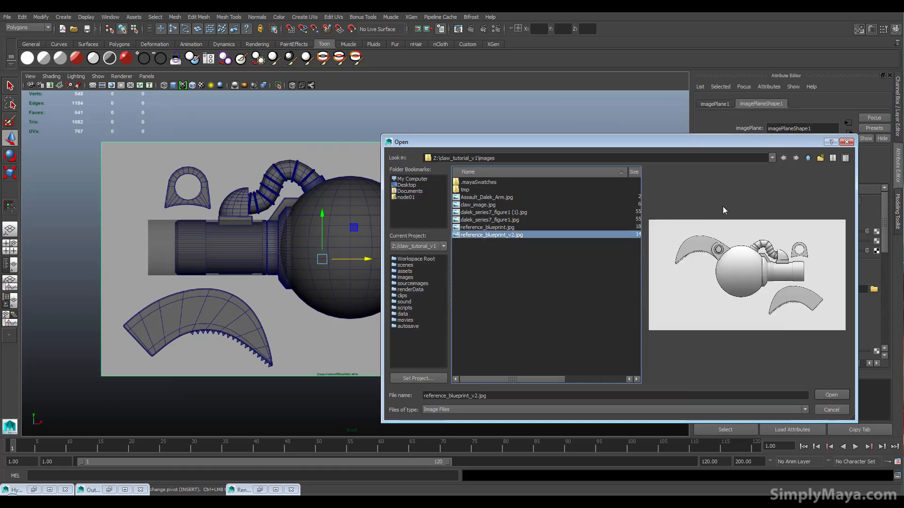
click(821, 395)
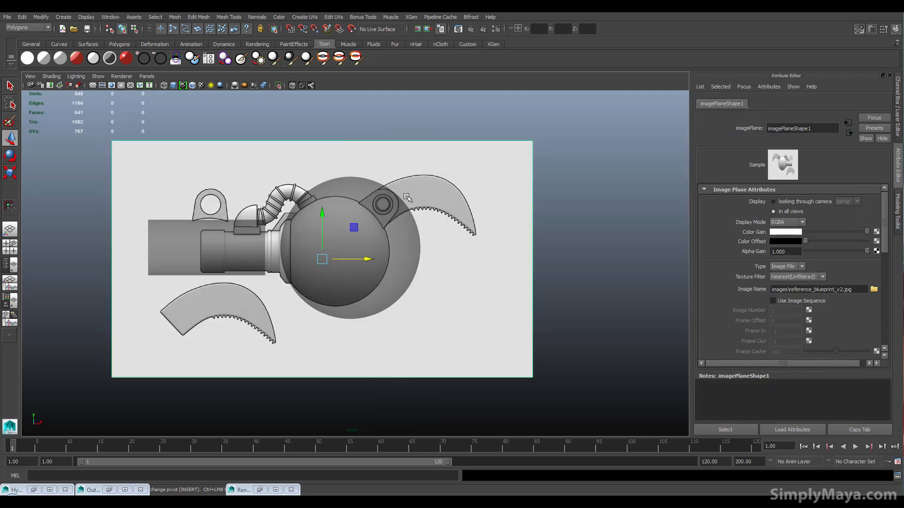
Step: Scale down the sphere uniformly and move it to match the ball in the new reference image
drag(493, 109, 569, 183)
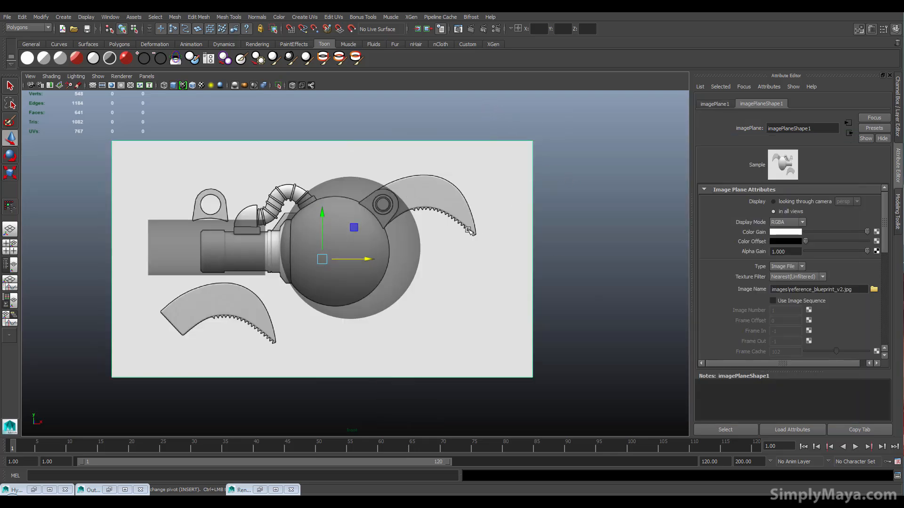
drag(476, 228, 513, 222)
click(424, 229)
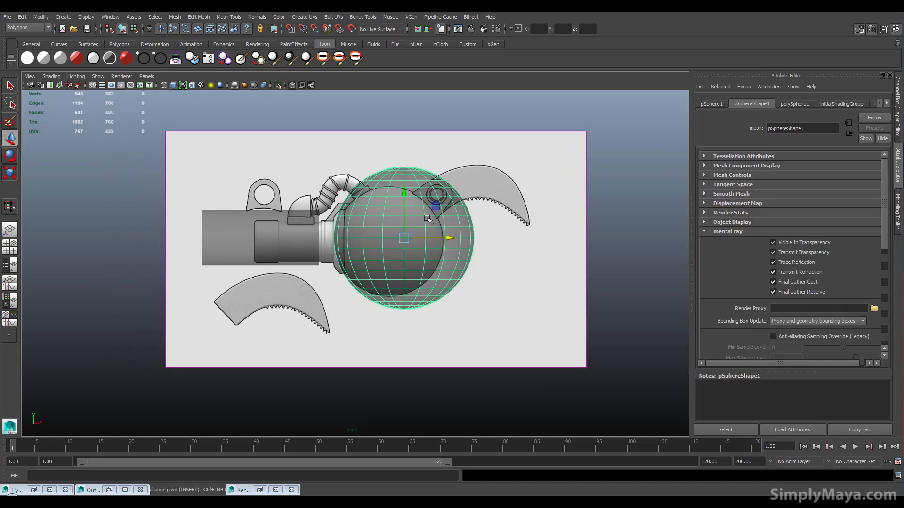
scroll(575, 289, up, 5)
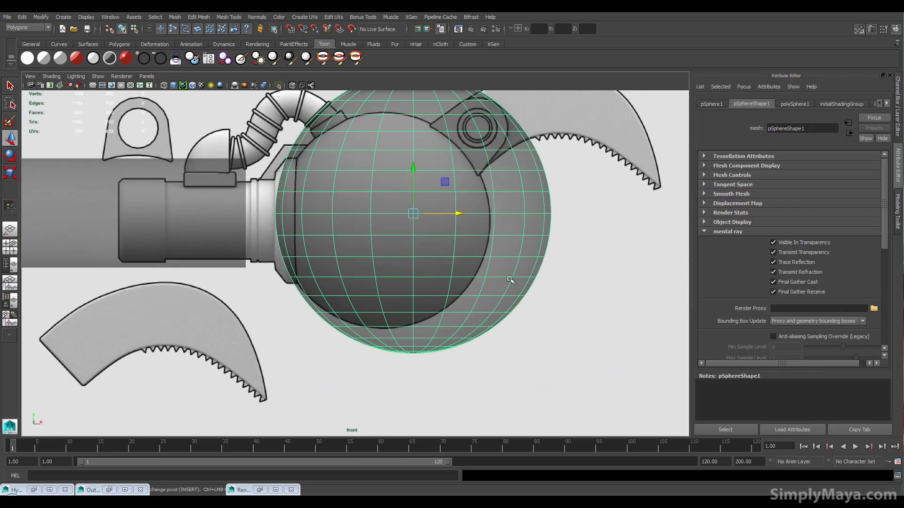
key(r)
drag(408, 232, 337, 250)
key(w)
mouse_move(405, 232)
mouse_down()
mouse_move(375, 237)
mouse_move(396, 241)
mouse_up()
key(r)
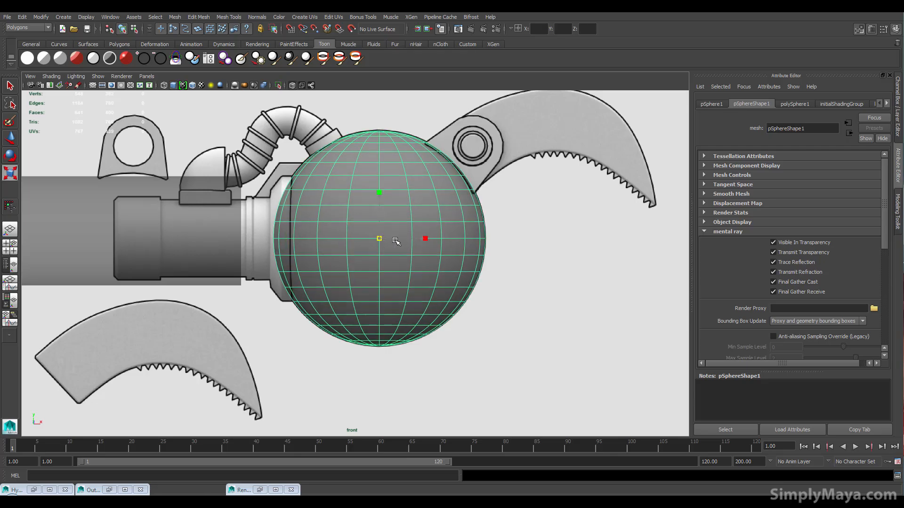
Step: Scale down the barrel cylinder and move it along X to cover the reference barrel up to the sphere
click(225, 229)
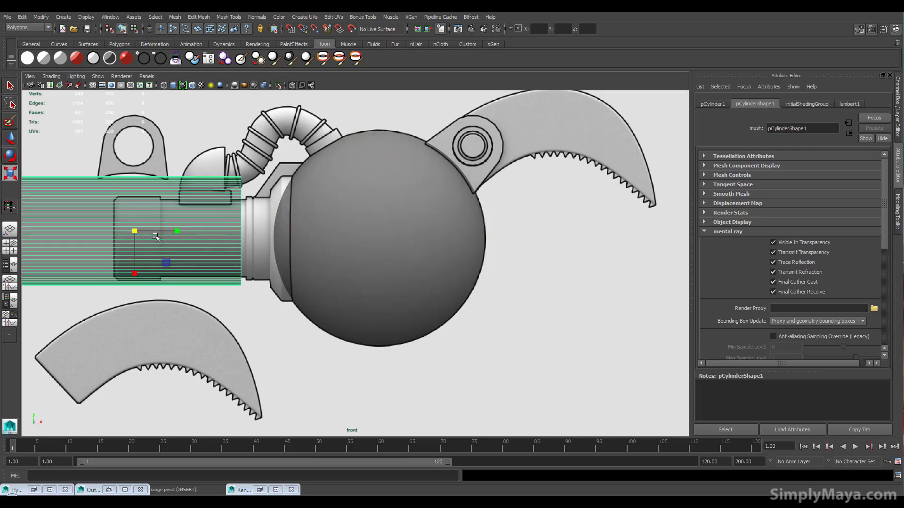
drag(133, 231, 208, 241)
key(w)
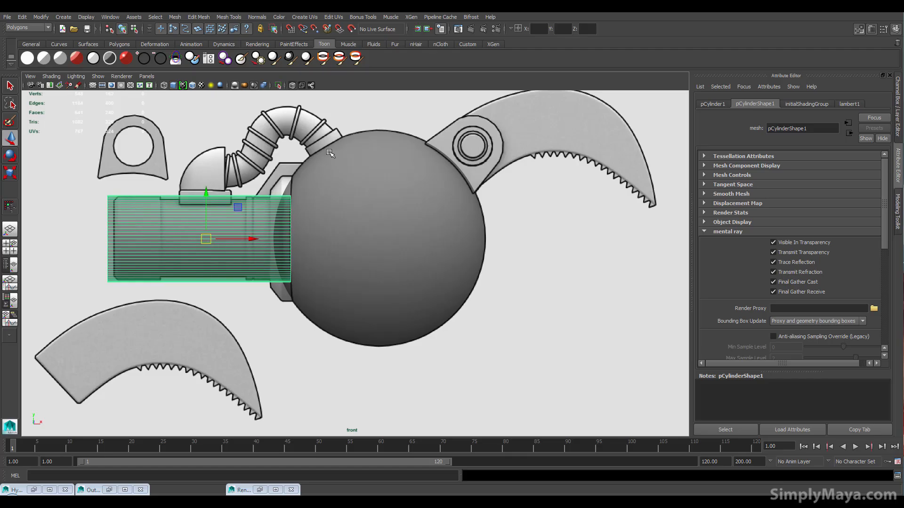
alt+middle_drag(474, 155, 501, 193)
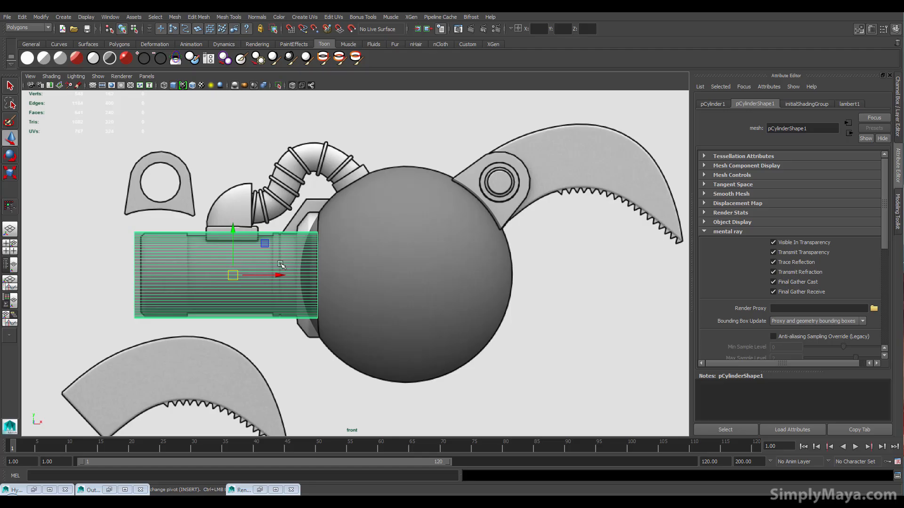
drag(279, 276, 281, 277)
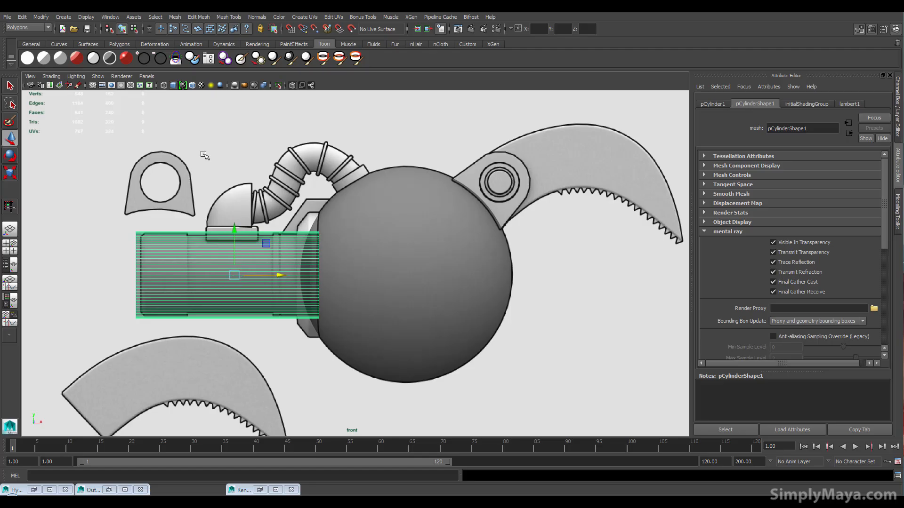
Step: Dim the reference image plane by lowering its Color Gain to grey and its Alpha Gain to 0.405
scroll(221, 169, down, 5)
scroll(353, 197, up, 3)
scroll(315, 200, down, 3)
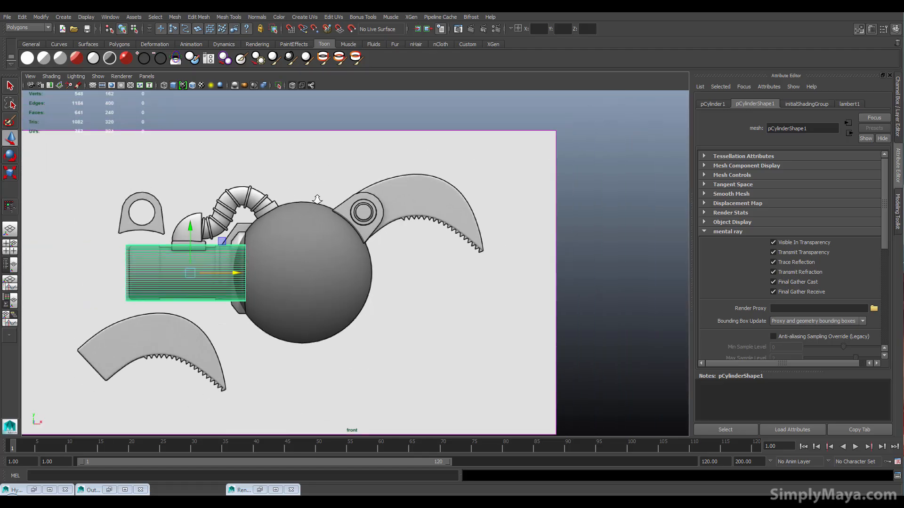
scroll(389, 178, up, 1)
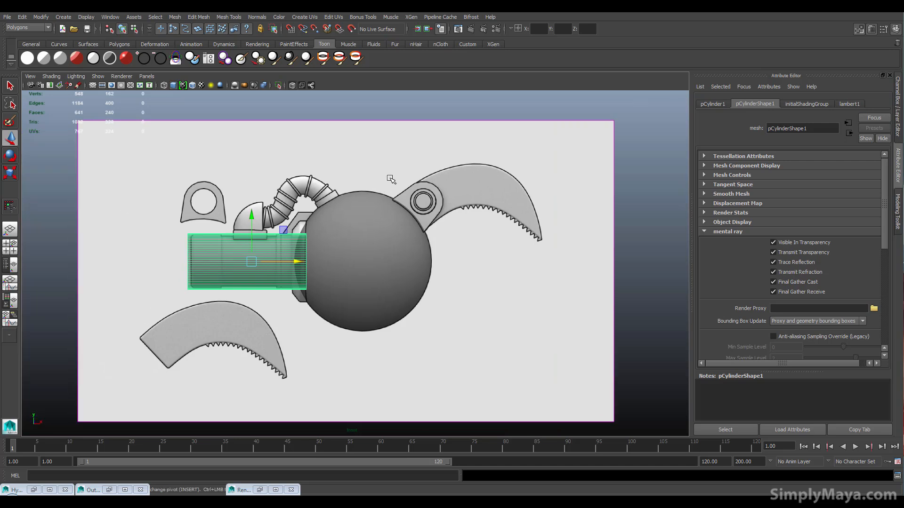
click(127, 155)
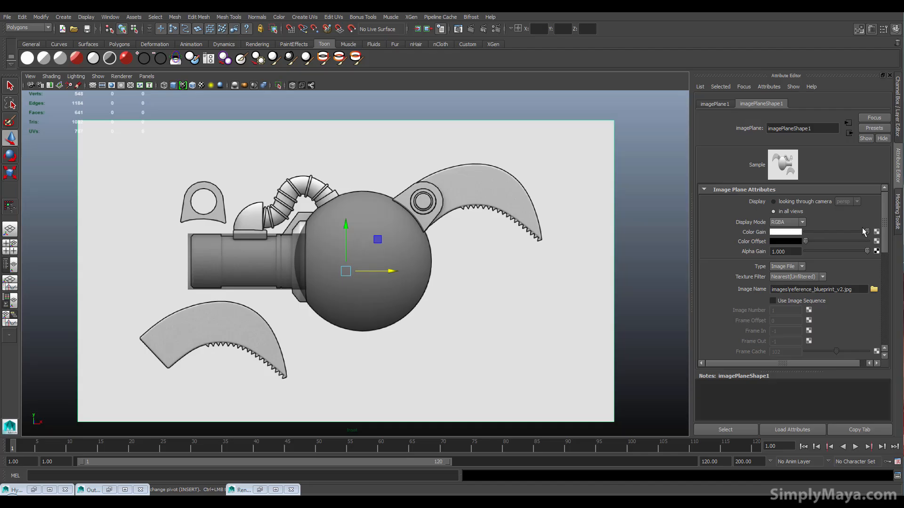
drag(868, 232, 831, 253)
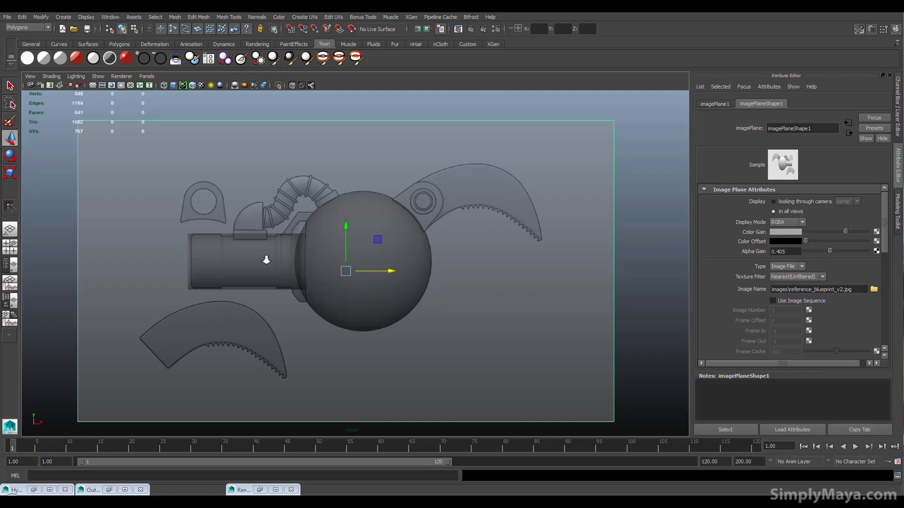
Step: Insert two edge loops with Multi-Cut around the barrel cylinder near its sphere end, the first where the reference flange starts
alt+right_drag(264, 259, 376, 250)
alt+middle_drag(377, 249, 589, 313)
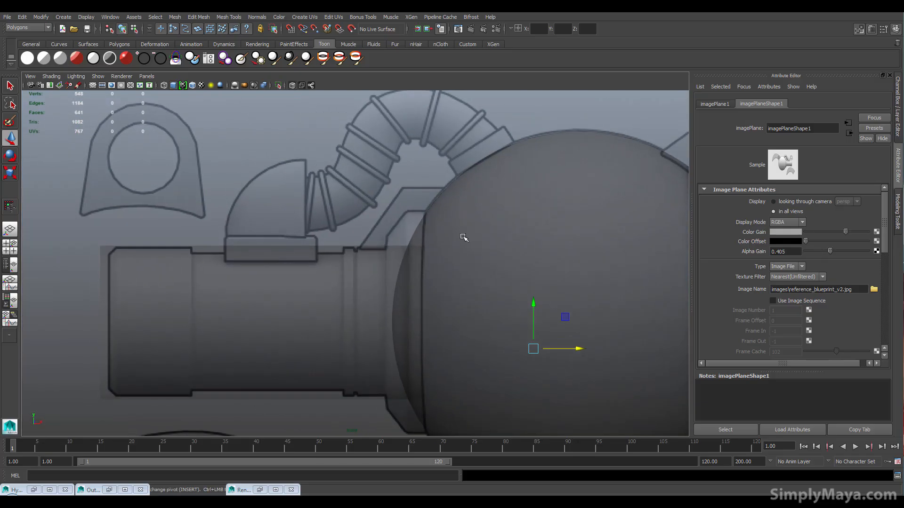
click(262, 308)
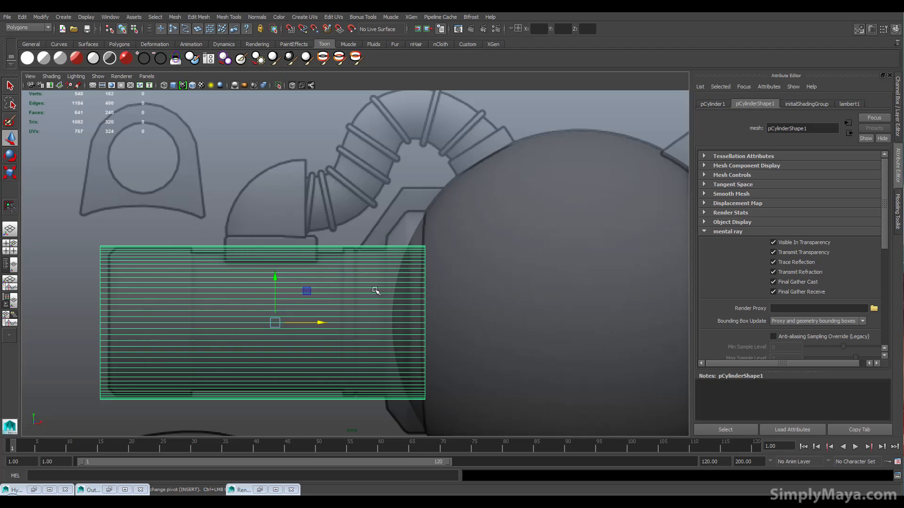
click(896, 221)
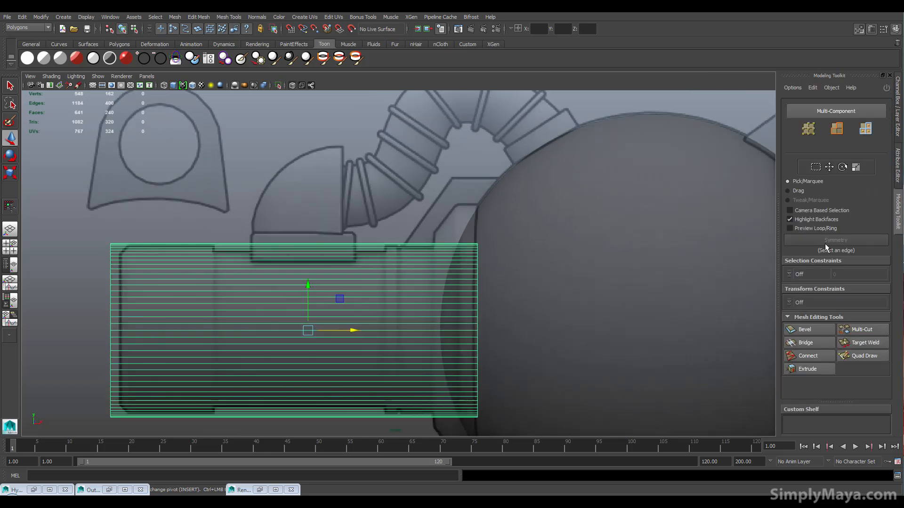
alt+middle_drag(432, 328, 394, 287)
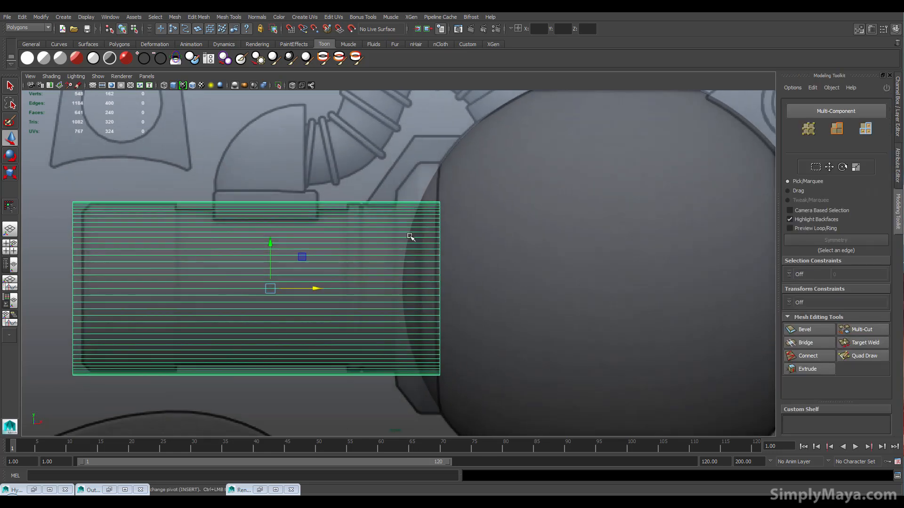
click(861, 329)
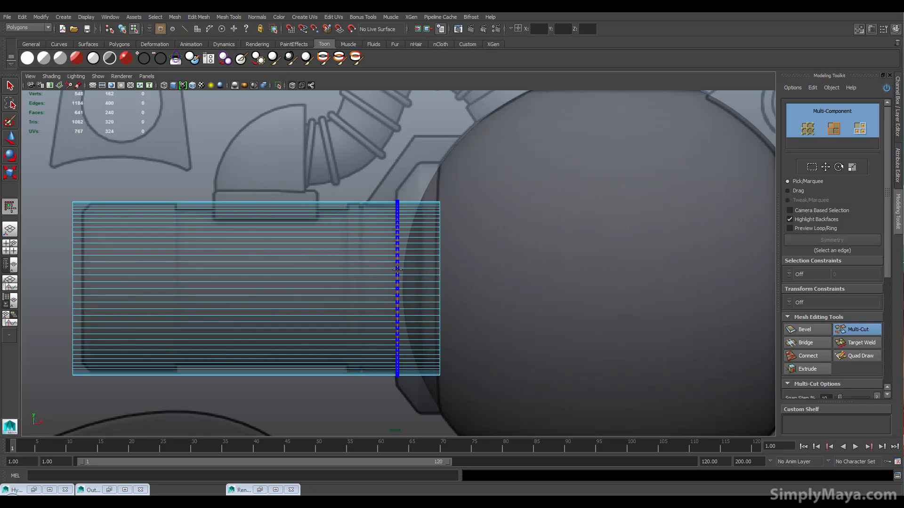
ctrl+click(396, 270)
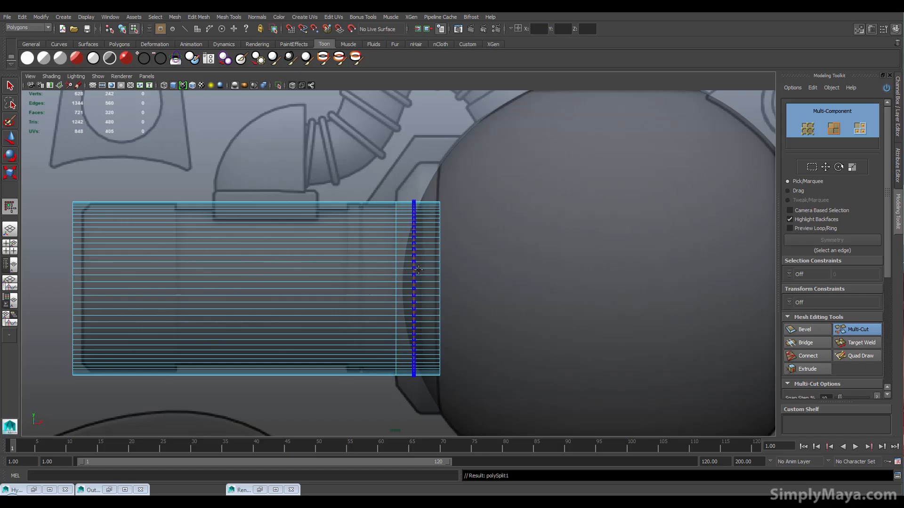
ctrl+click(418, 270)
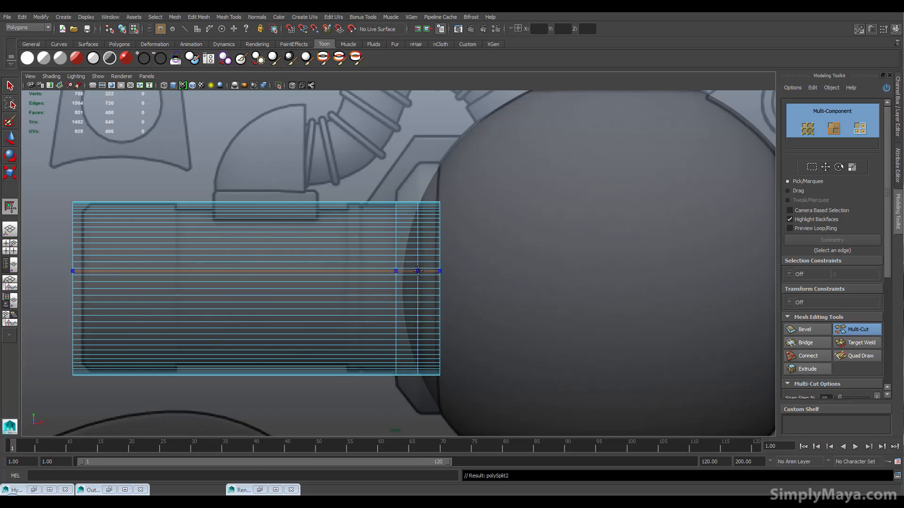
Step: Cut further edge loops around the cylinder at the reference collar's edges and at the step near the barrel's outer end
ctrl+click(365, 269)
ctrl+click(361, 270)
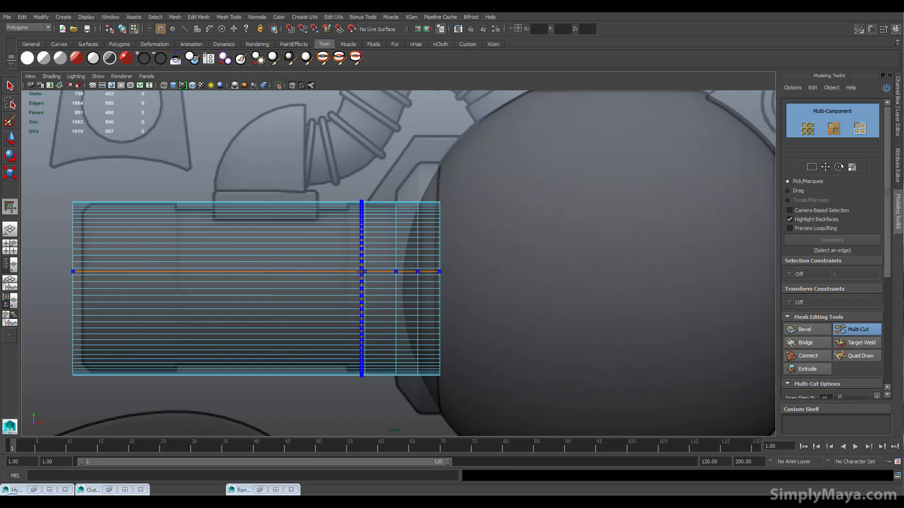
ctrl+click(348, 274)
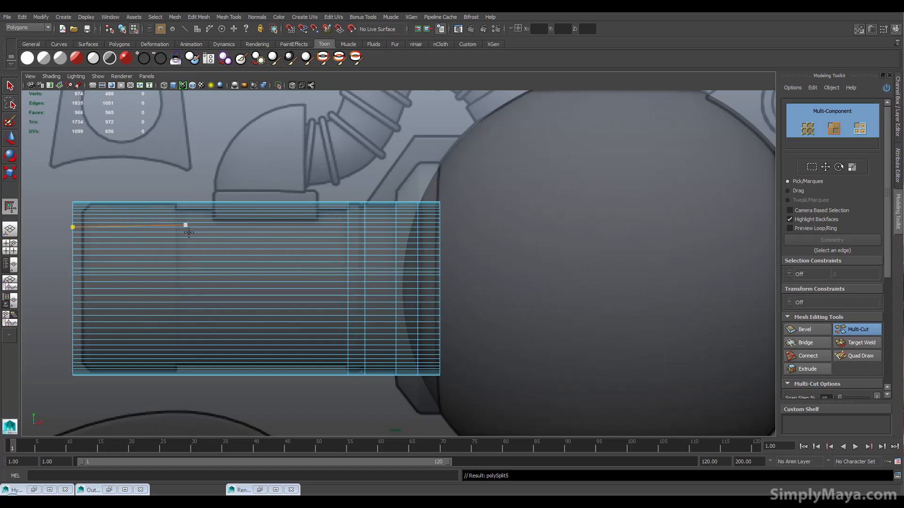
ctrl+click(175, 228)
Step: Select all faces of the barrel cylinder's flange section at the sphere end
right_drag(418, 292, 418, 312)
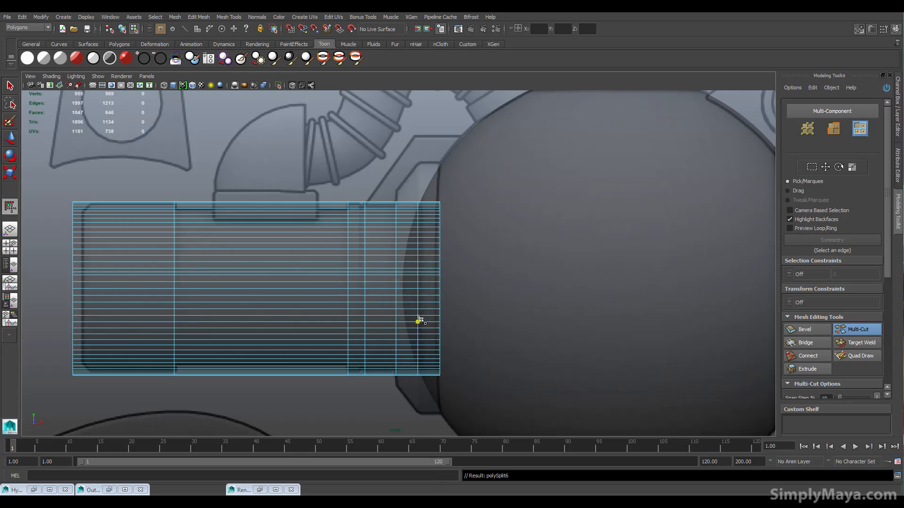
click(862, 129)
click(862, 130)
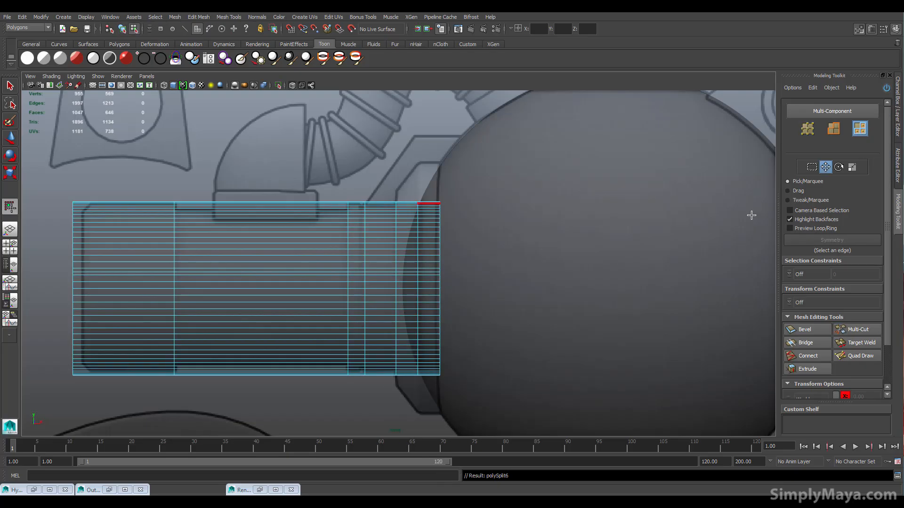
drag(406, 184, 457, 441)
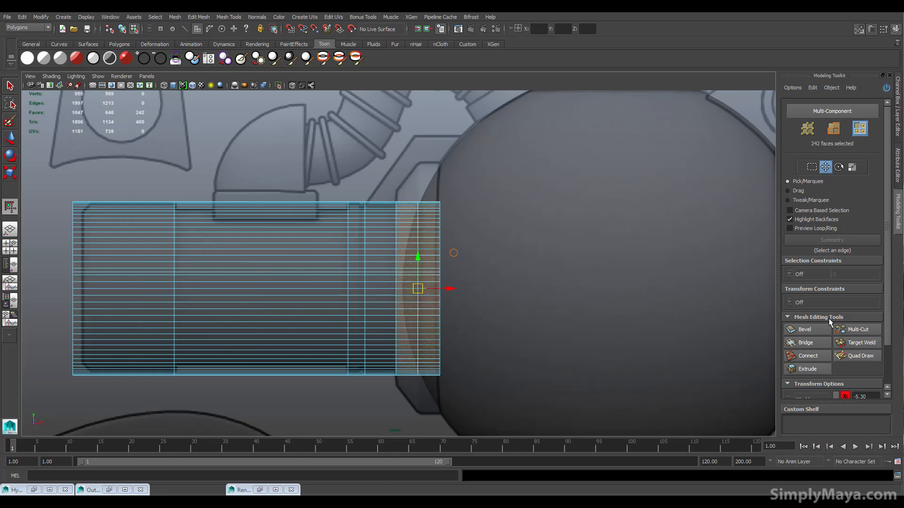
click(809, 370)
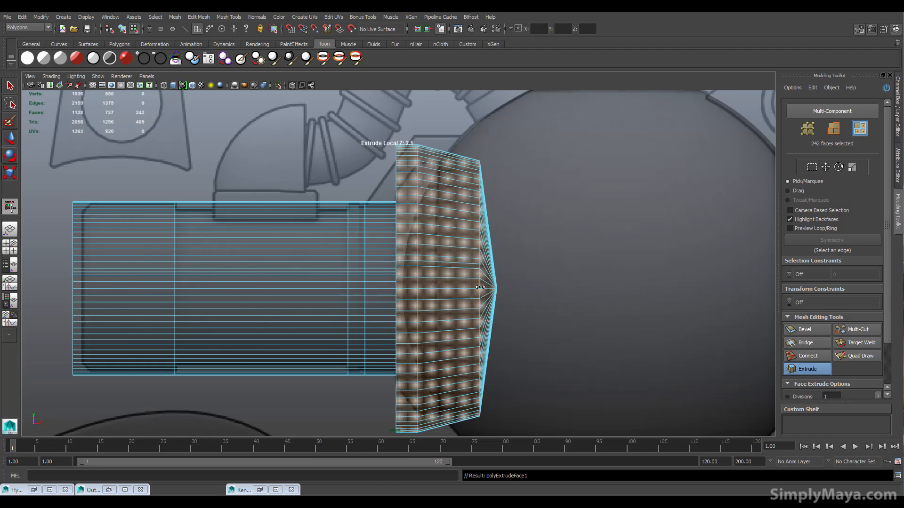
drag(437, 270, 400, 275)
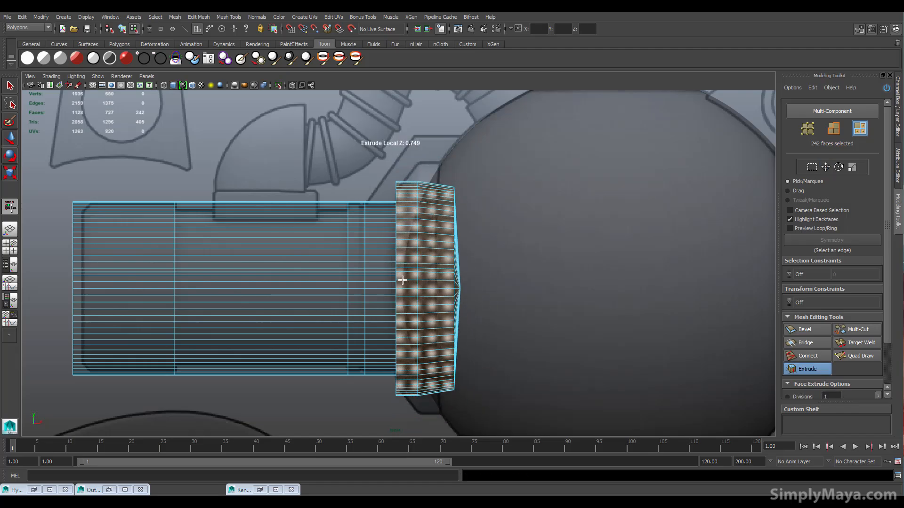
key(ctrl+z)
key(ctrl+z)
key(ctrl+z)
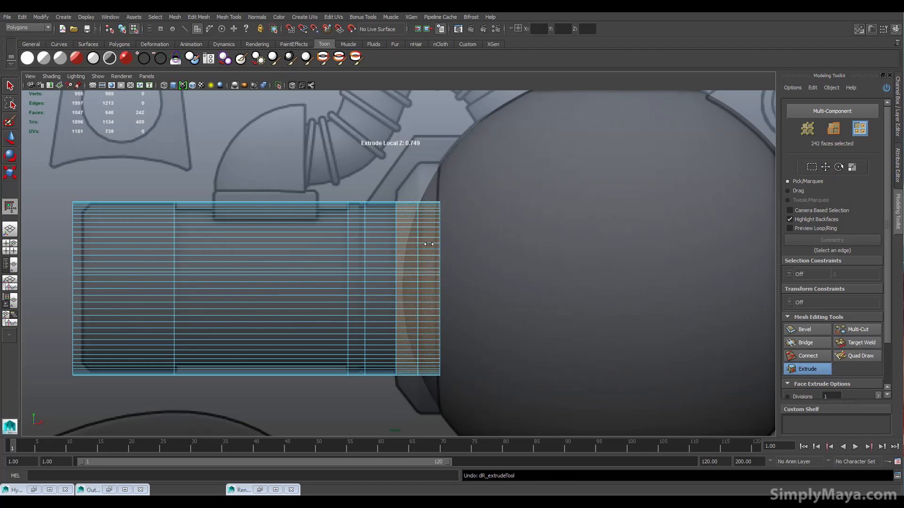
Step: Limit the selection to the flange section's side faces without the end cap and extrude them outward with Local Z 1.47
key(q)
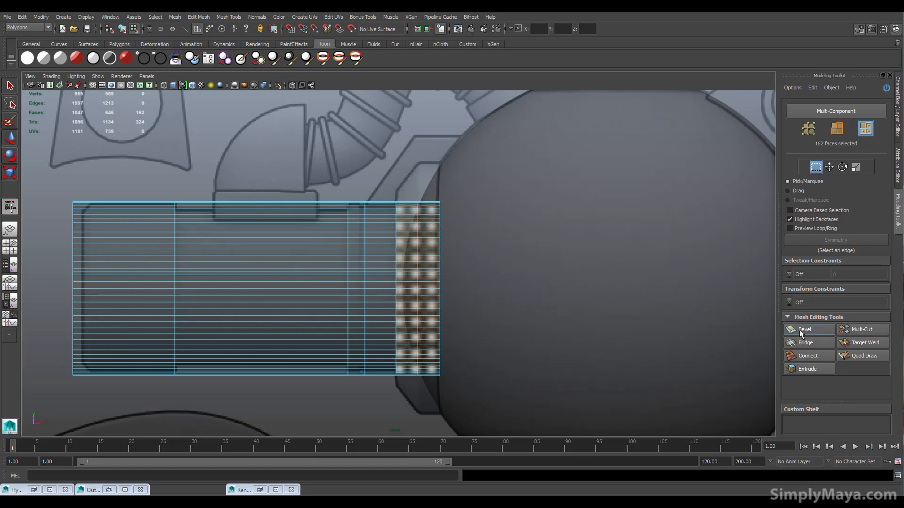
click(807, 369)
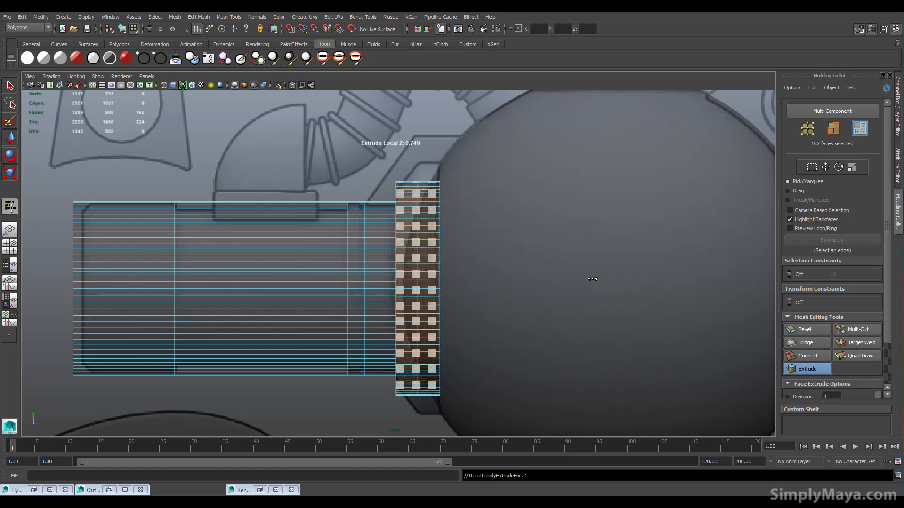
scroll(796, 330, down, 3)
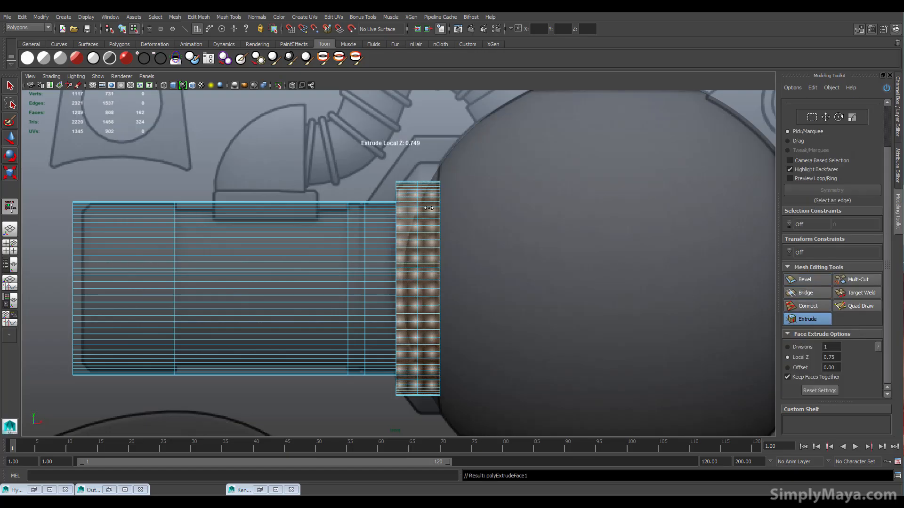
drag(425, 264, 515, 272)
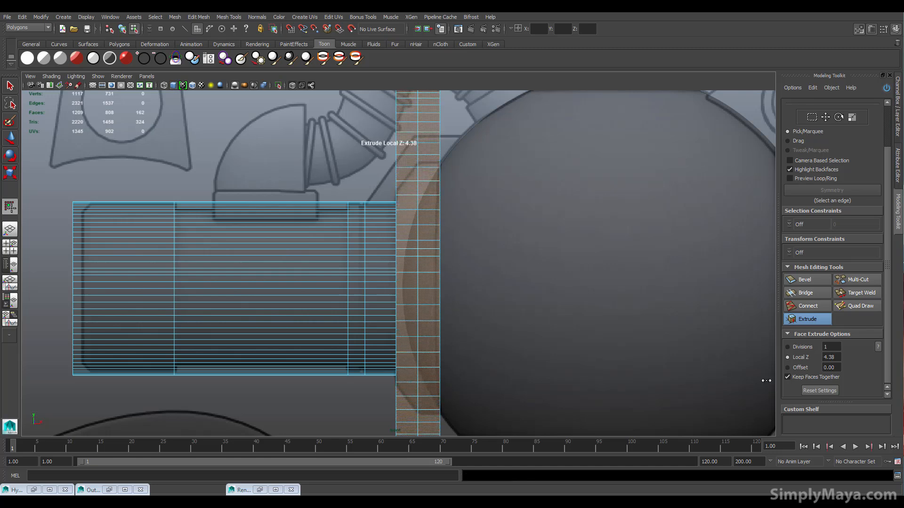
click(816, 390)
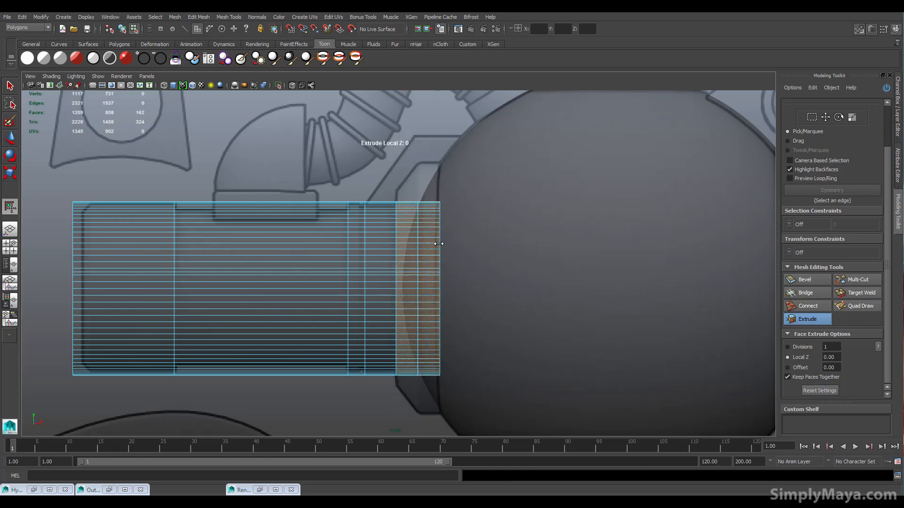
drag(412, 254, 451, 255)
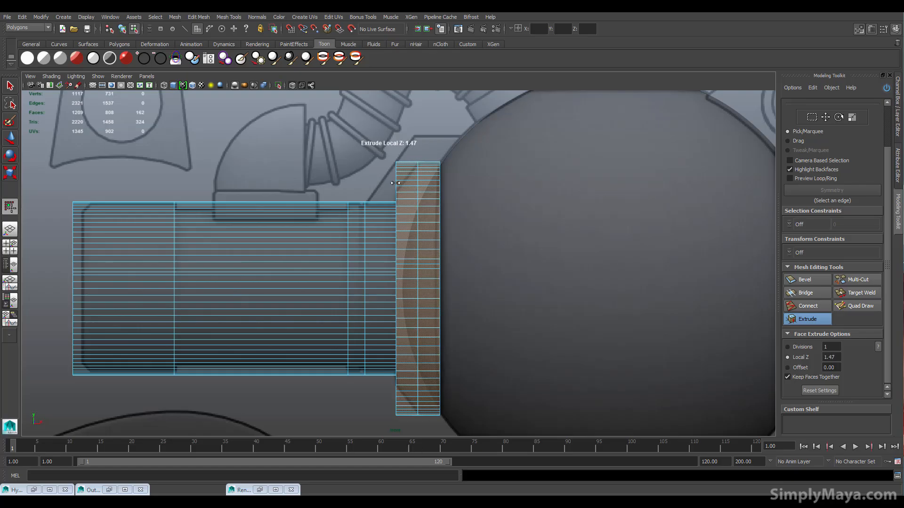
Step: Scale down the flange's barrel-side outer edge loop uniformly to taper the flange along the reference's slanted profile
right_click(389, 174)
click(834, 128)
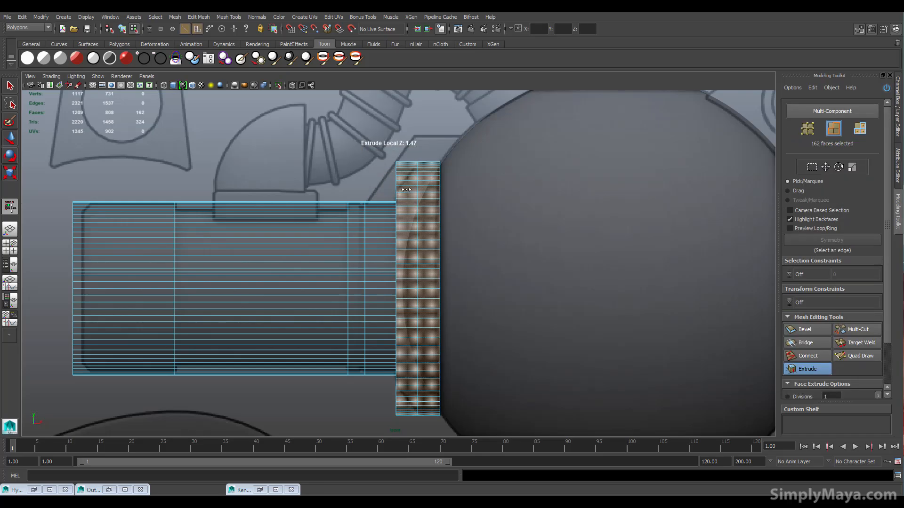
key(q)
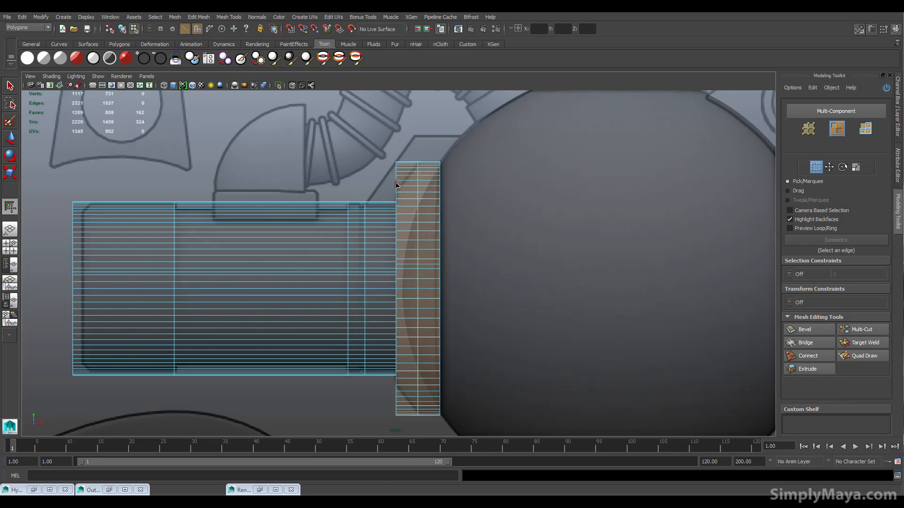
double_click(395, 185)
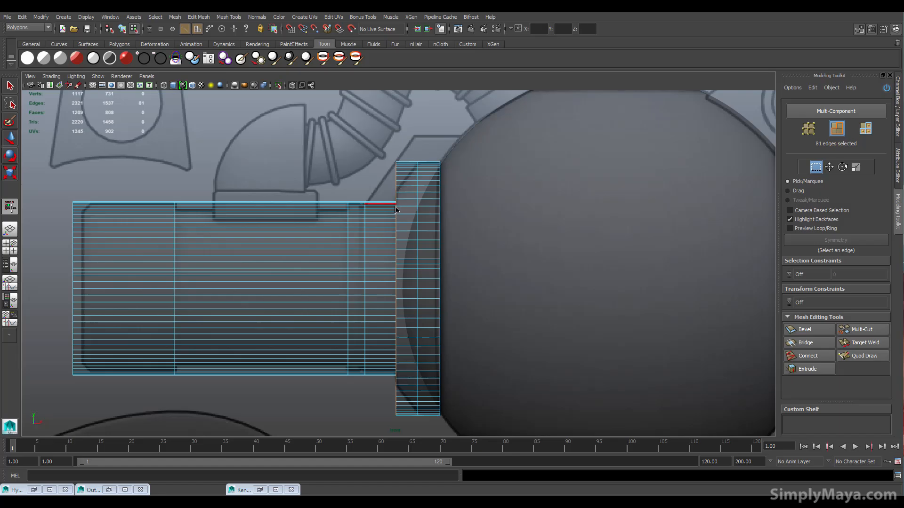
key(r)
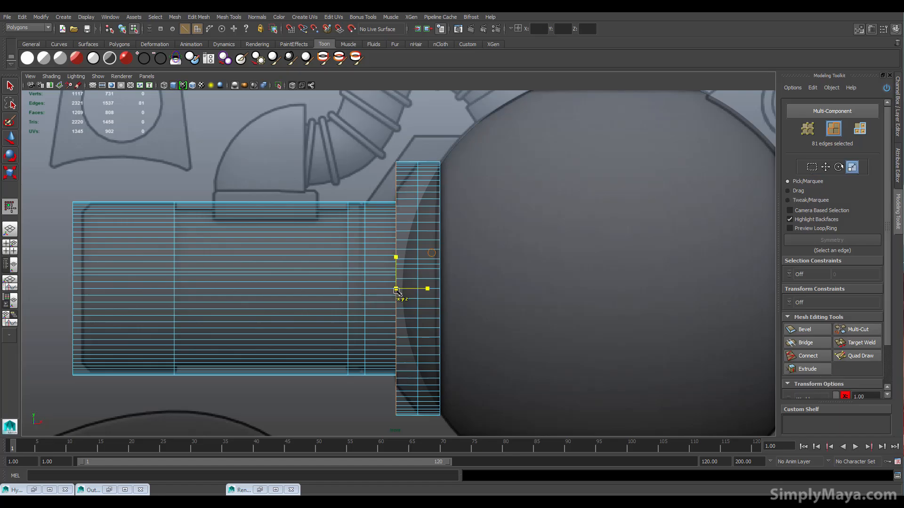
drag(397, 291, 368, 292)
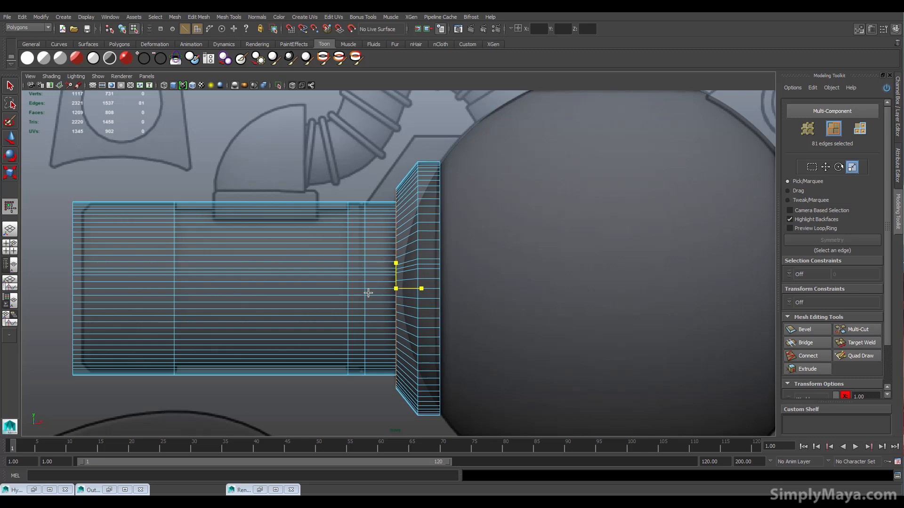
Step: Examine the tapered flange against the sphere in the perspective view
key(space)
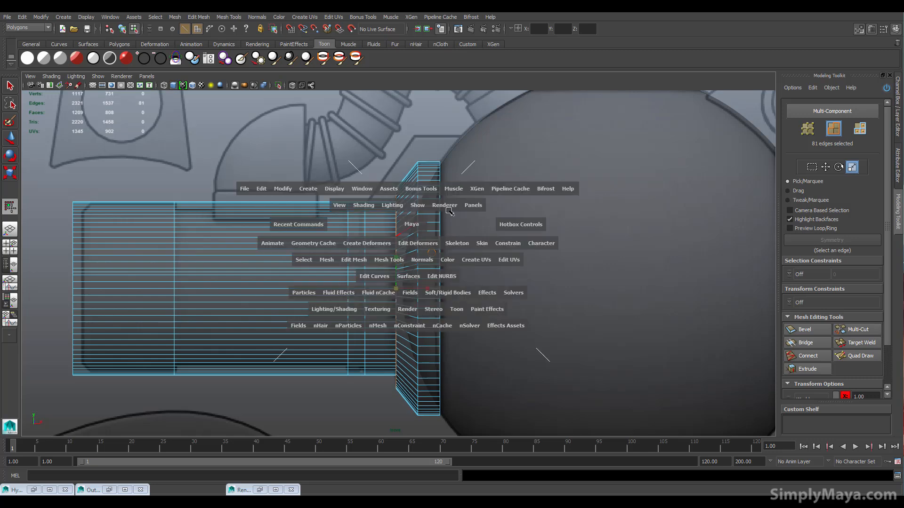
alt+drag(479, 180, 626, 177)
right_drag(626, 177, 643, 224)
scroll(643, 225, up, 5)
alt+drag(643, 225, 525, 182)
alt+middle_drag(525, 182, 572, 211)
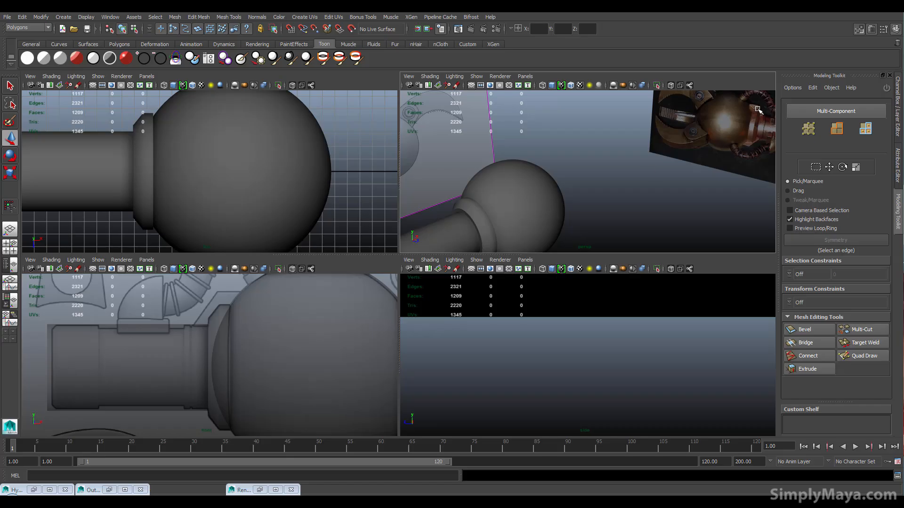
click(491, 218)
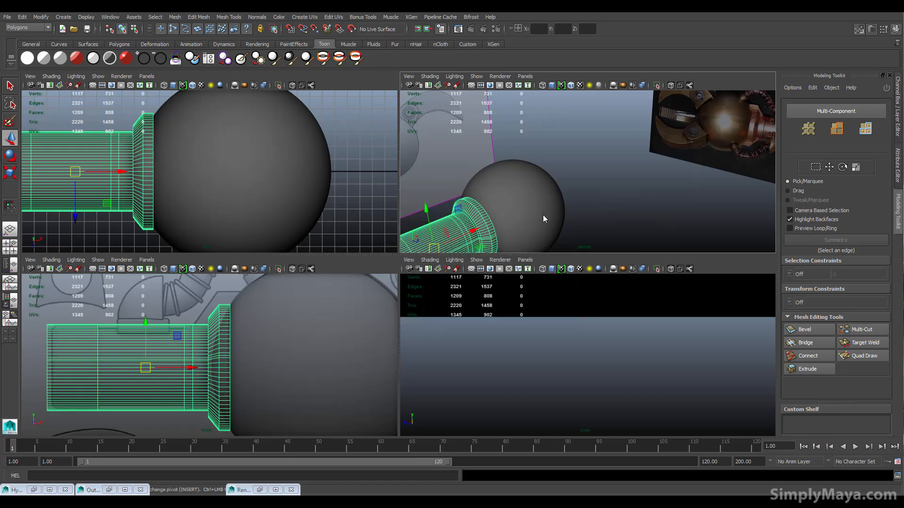
key(space)
alt+middle_drag(369, 264, 530, 233)
click(530, 233)
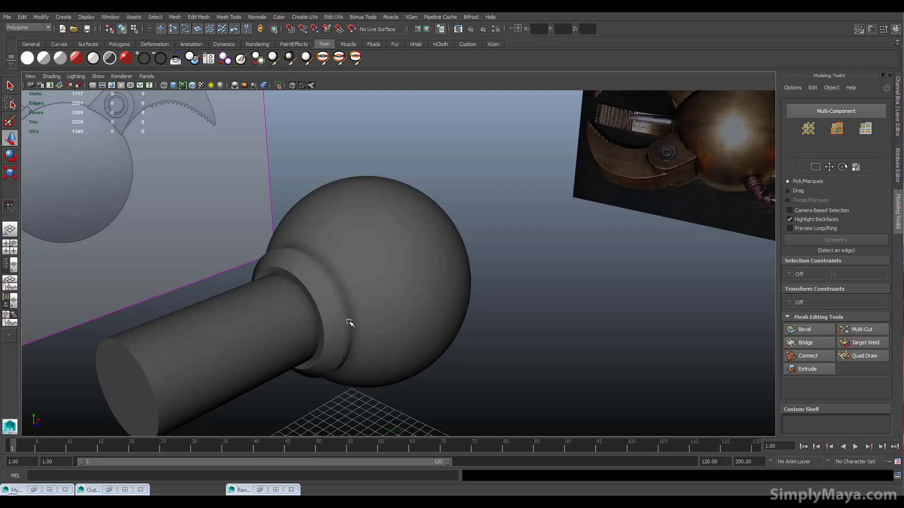
Step: Bevel the flange's edge loop where the taper meets the straight rim
click(341, 298)
right_drag(323, 272, 322, 256)
click(320, 269)
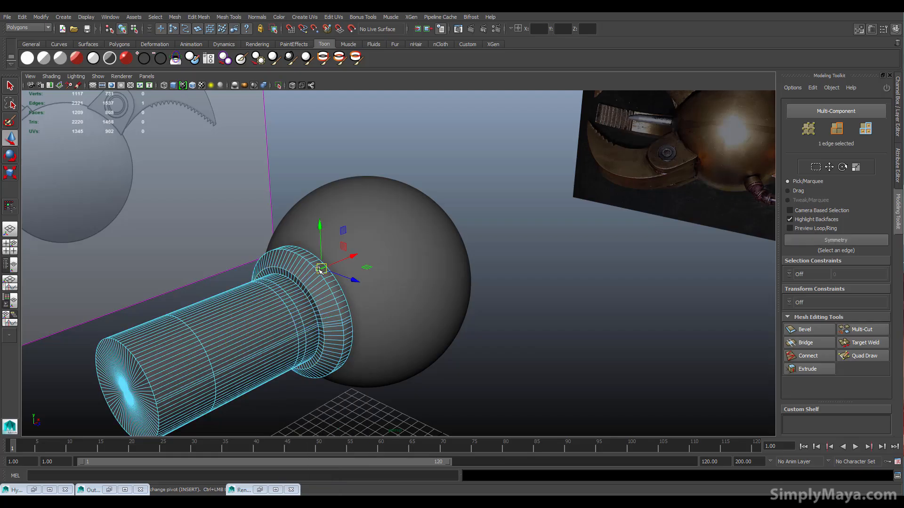
double_click(325, 279)
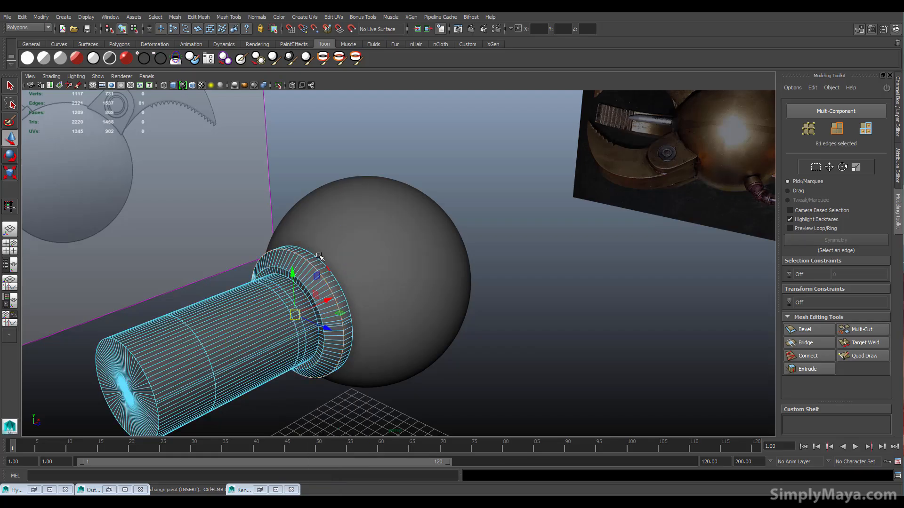
key(space)
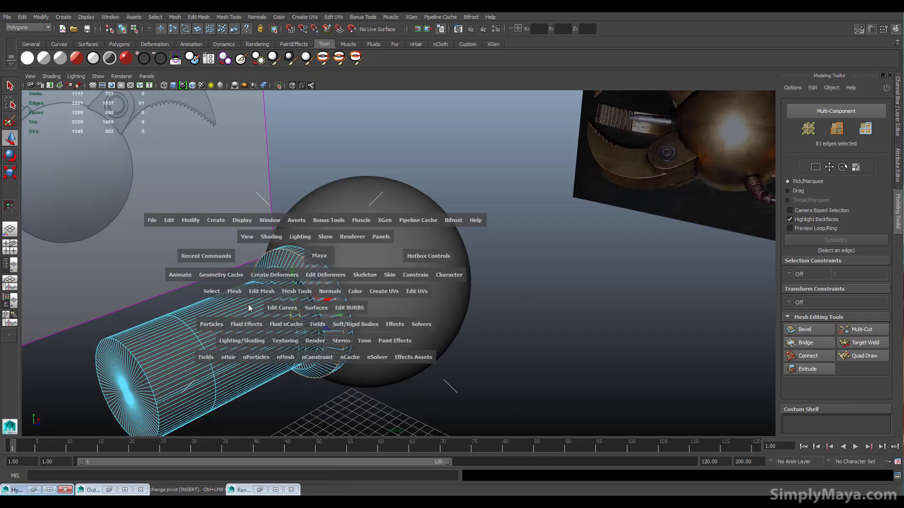
click(237, 293)
click(263, 293)
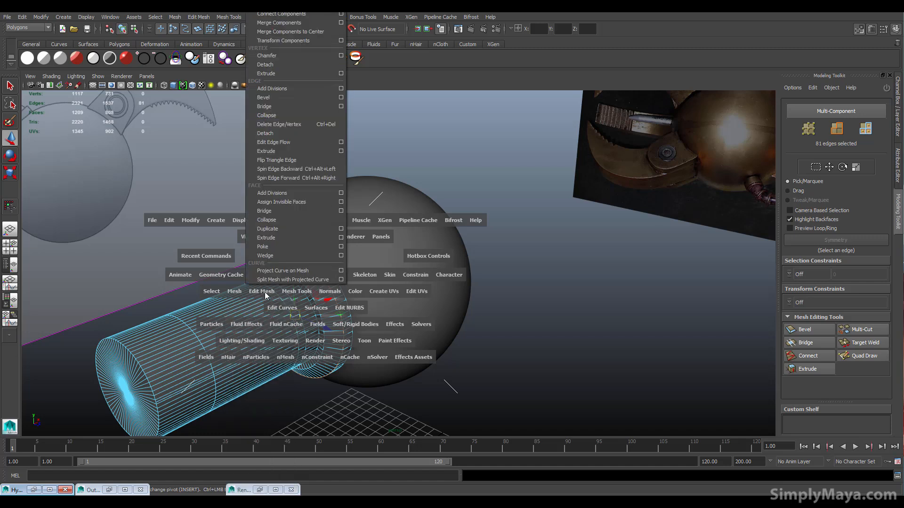
click(295, 97)
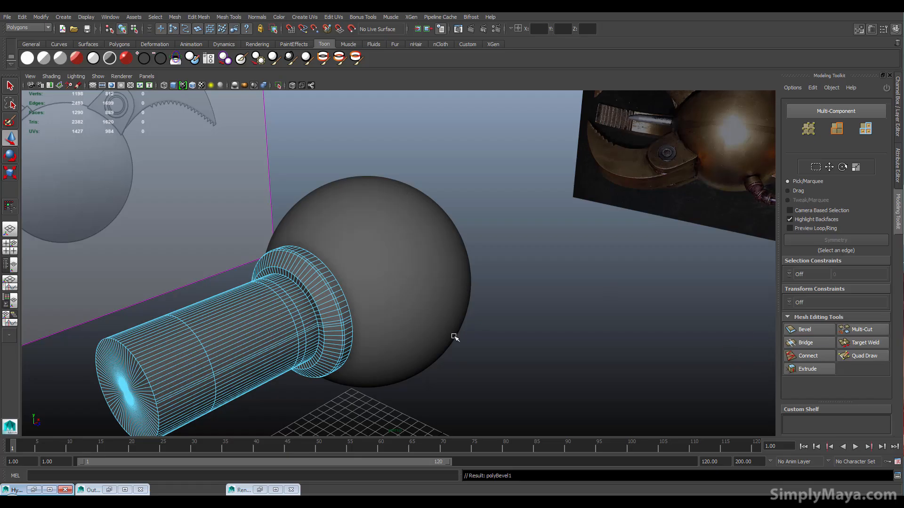
click(456, 379)
Step: Select the edge loop at the flange's barrel-side end and move it slightly along X away from the sphere
right_drag(330, 300, 366, 280)
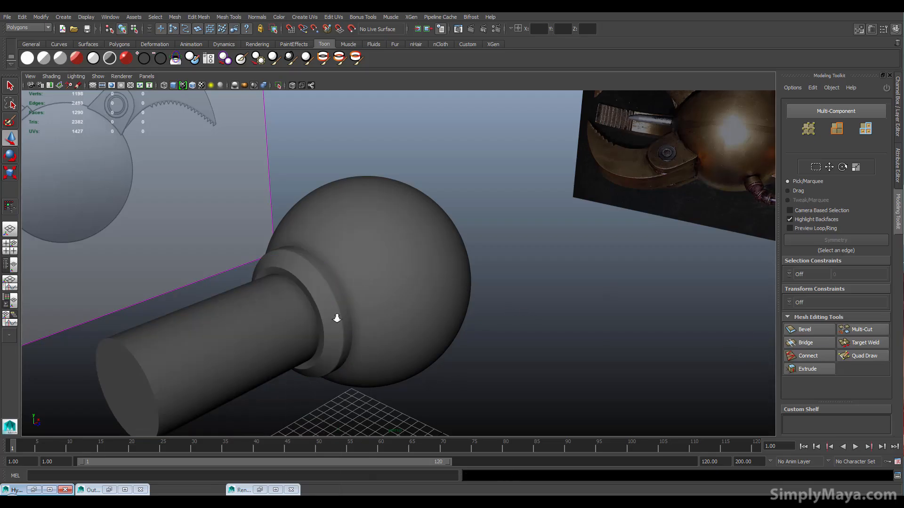
alt+drag(337, 318, 330, 279)
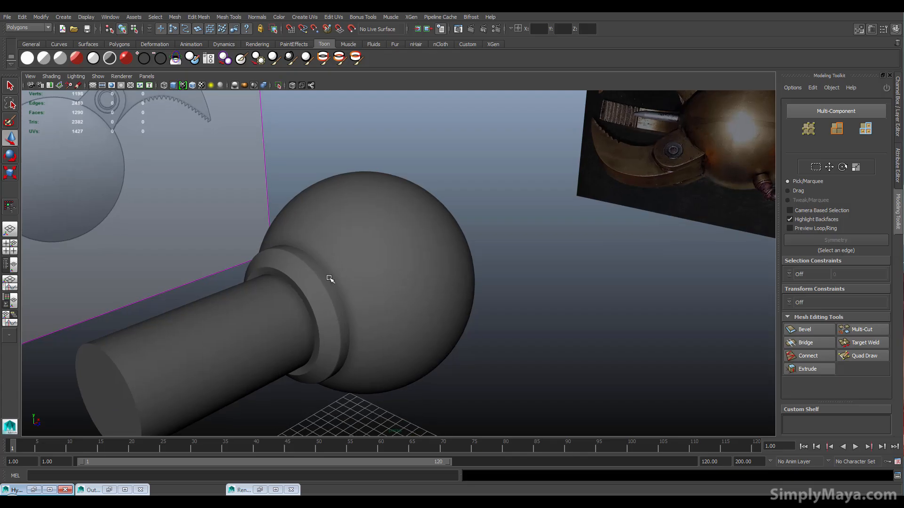
click(314, 329)
alt+drag(314, 328, 266, 269)
key(space)
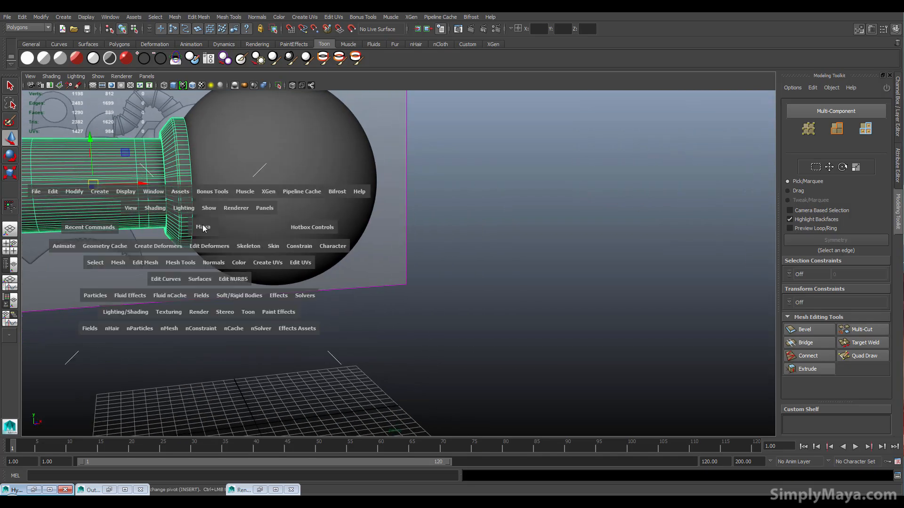
alt+drag(440, 186, 517, 186)
scroll(471, 200, up, 5)
right_drag(517, 186, 518, 175)
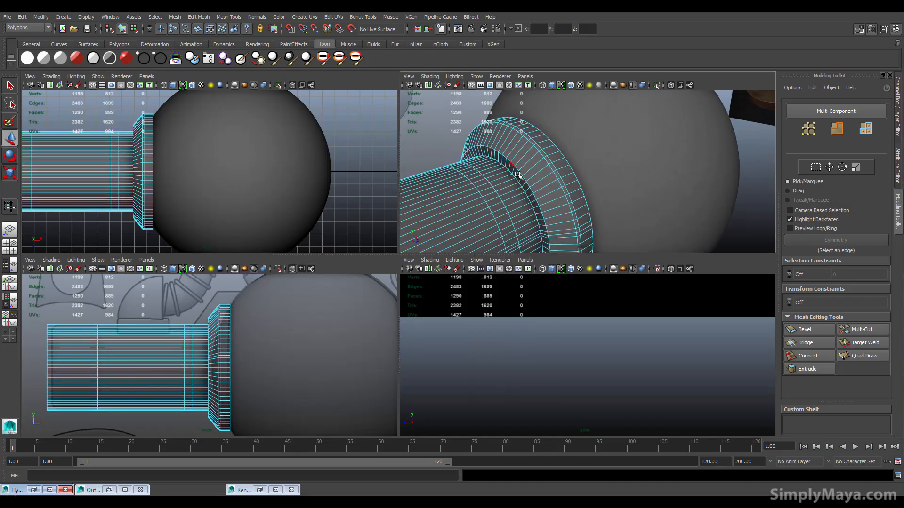
double_click(514, 176)
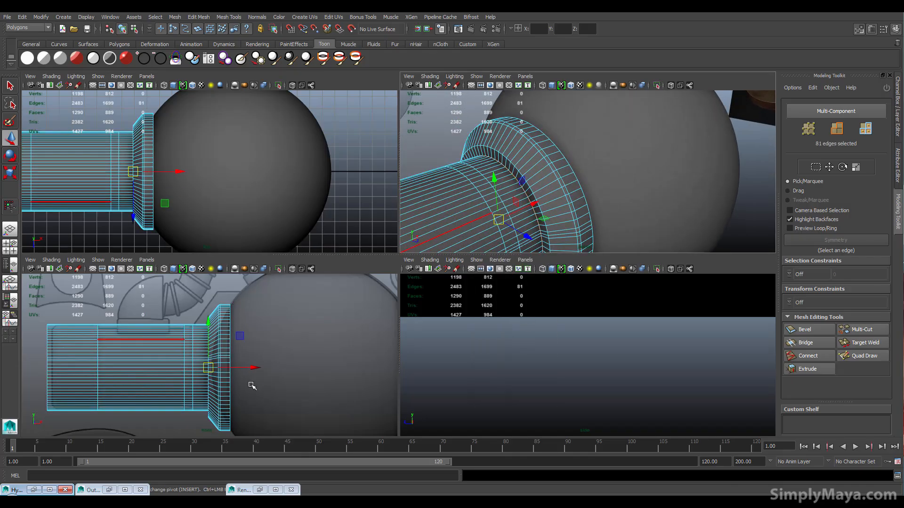
drag(253, 370, 252, 370)
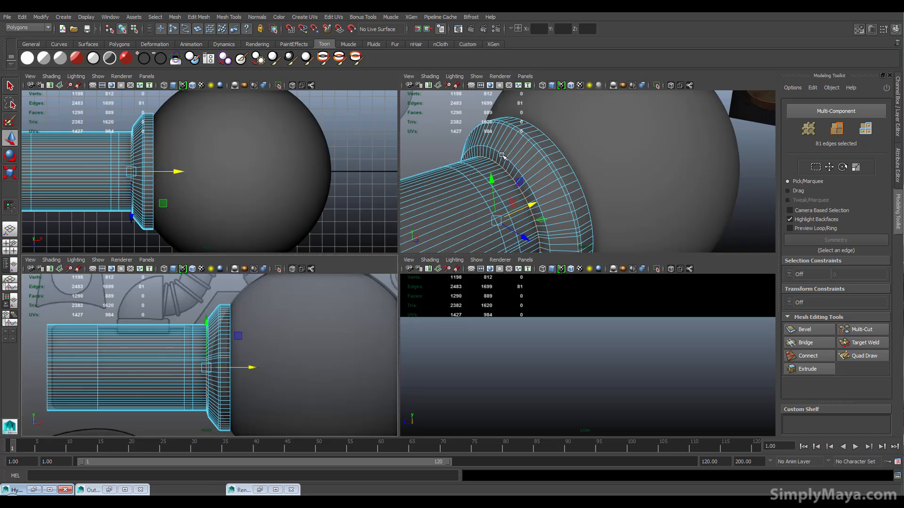
Step: Bevel the selected edge loop at the flange's barrel-side end
right_drag(504, 173, 492, 154)
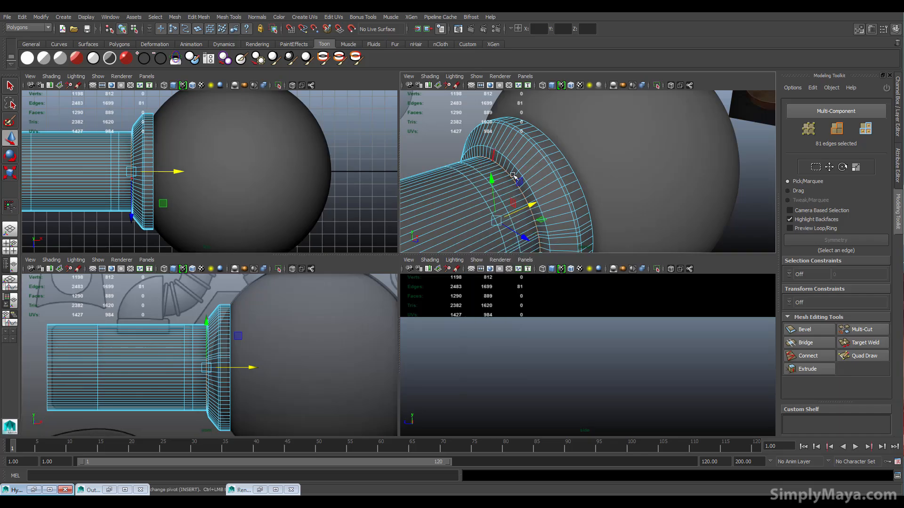
click(805, 329)
mouse_move(533, 222)
mouse_down()
mouse_move(509, 227)
mouse_move(554, 226)
mouse_move(544, 227)
mouse_up()
right_drag(539, 208, 521, 197)
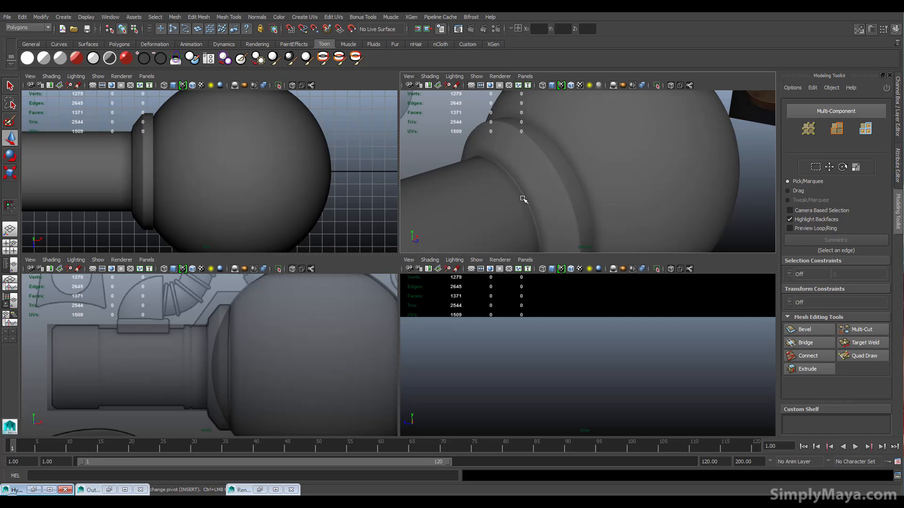
alt+drag(523, 199, 524, 169)
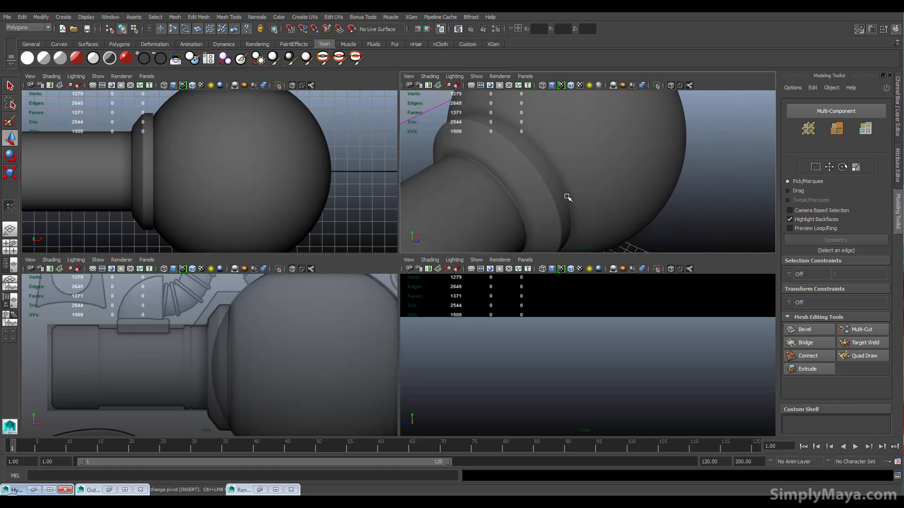
Step: Examine the beveled flange and barrel against the sphere in the perspective view
alt+drag(528, 186, 540, 177)
click(555, 176)
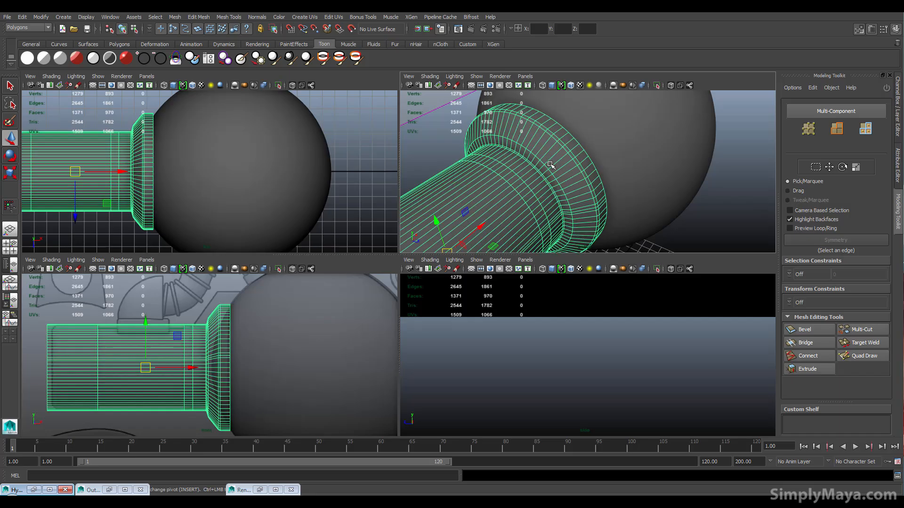
key(space)
scroll(289, 293, up, 5)
click(371, 379)
scroll(375, 369, down, 5)
alt+drag(338, 357, 356, 350)
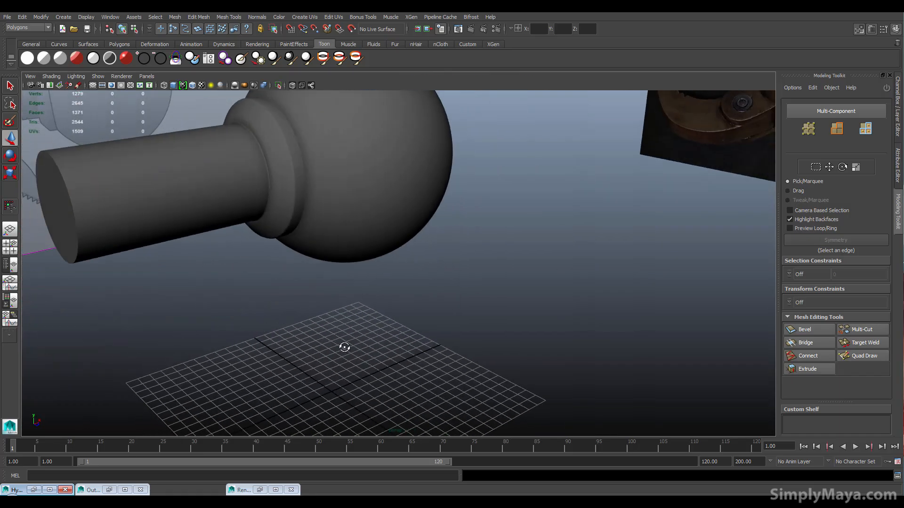
key(space)
key(space)
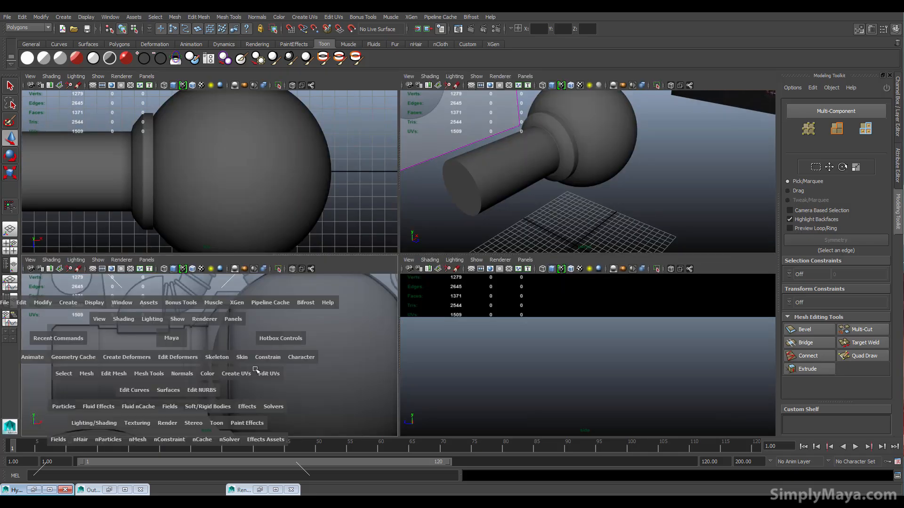
Step: Insert an edge loop around the barrel with Multi-Cut to mark the barrel-side edge of the blueprint's narrow groove near the flange
key(space)
scroll(384, 239, up, 2)
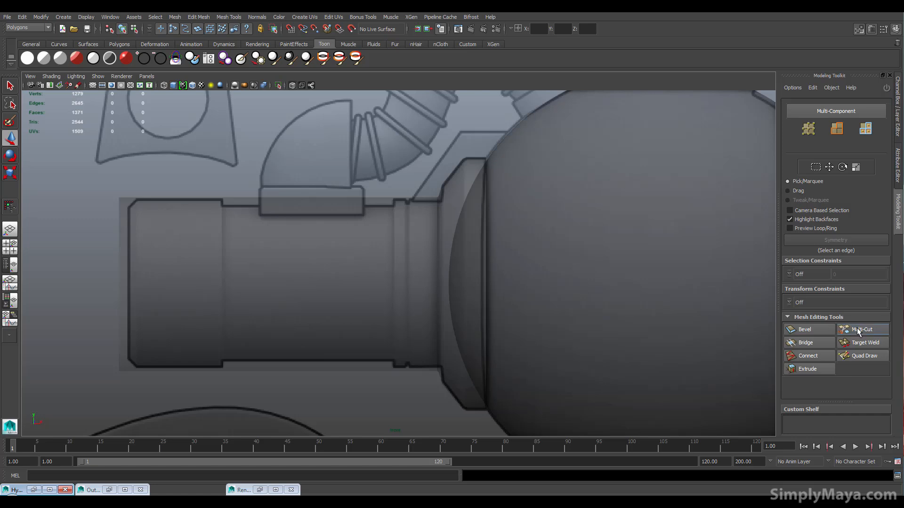
click(339, 281)
scroll(432, 217, up, 5)
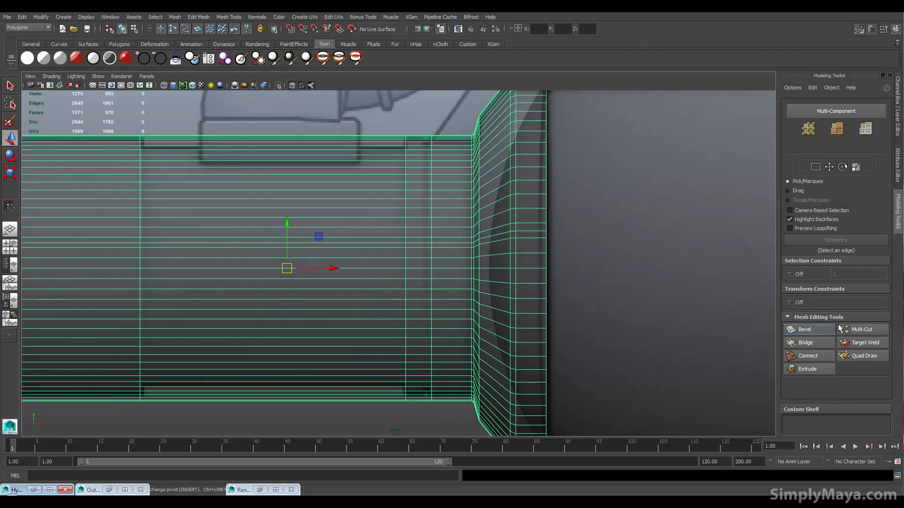
click(859, 329)
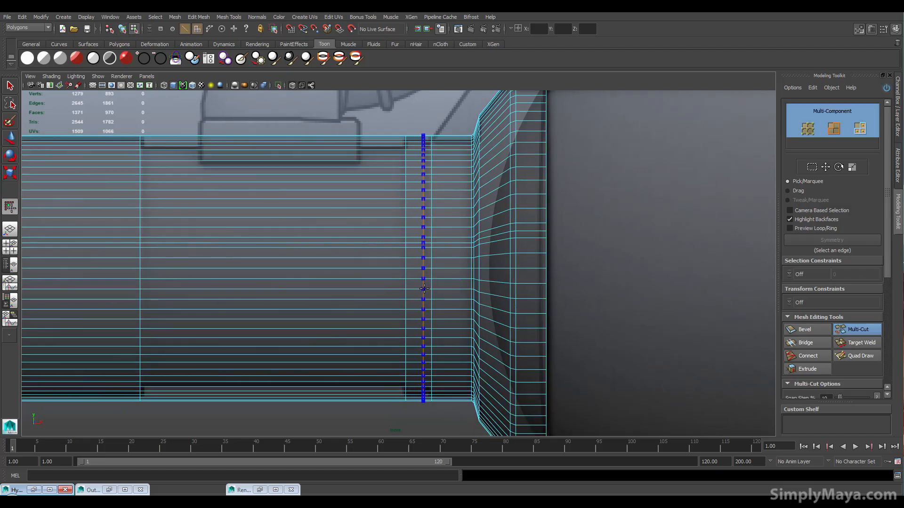
ctrl+click(424, 288)
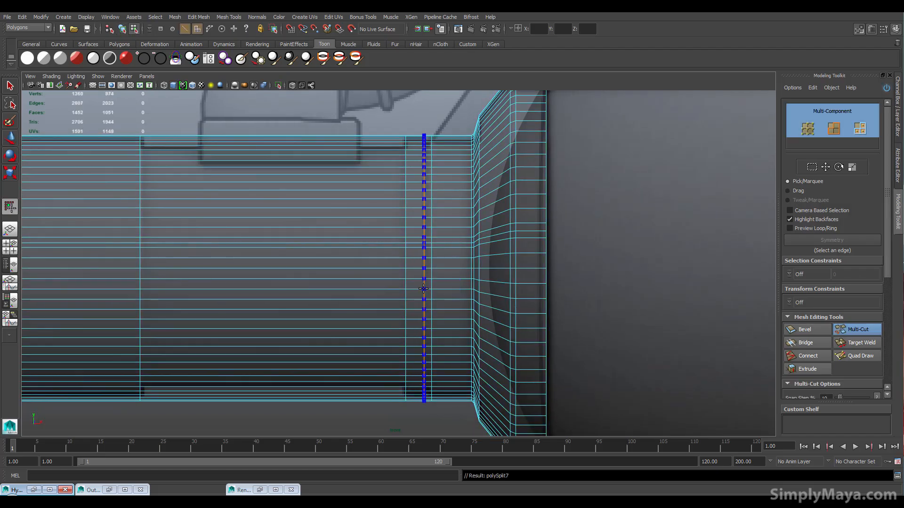
click(859, 128)
mouse_move(426, 131)
mouse_down()
mouse_move(436, 349)
mouse_move(428, 409)
mouse_up()
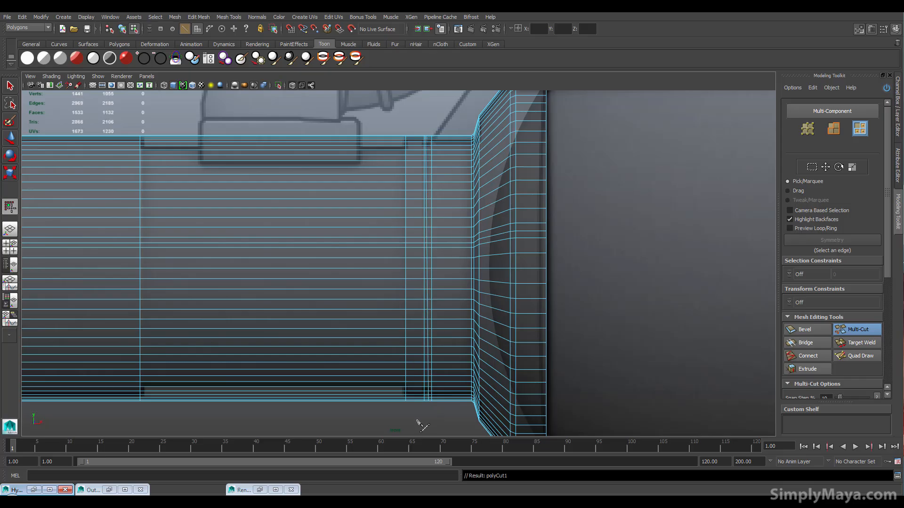
key(ctrl+z)
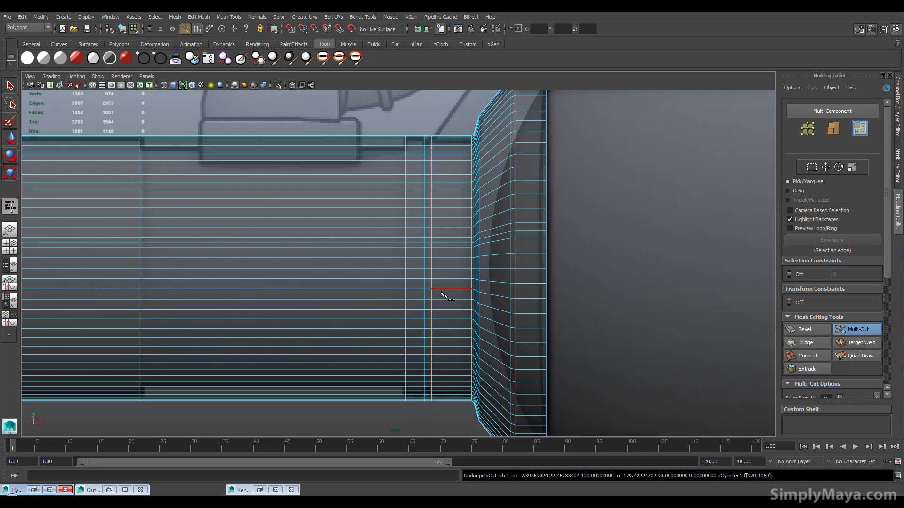
Step: Select the narrow ring of faces between the two groove loops and extrude it inward with Local Z about -0.124
key(q)
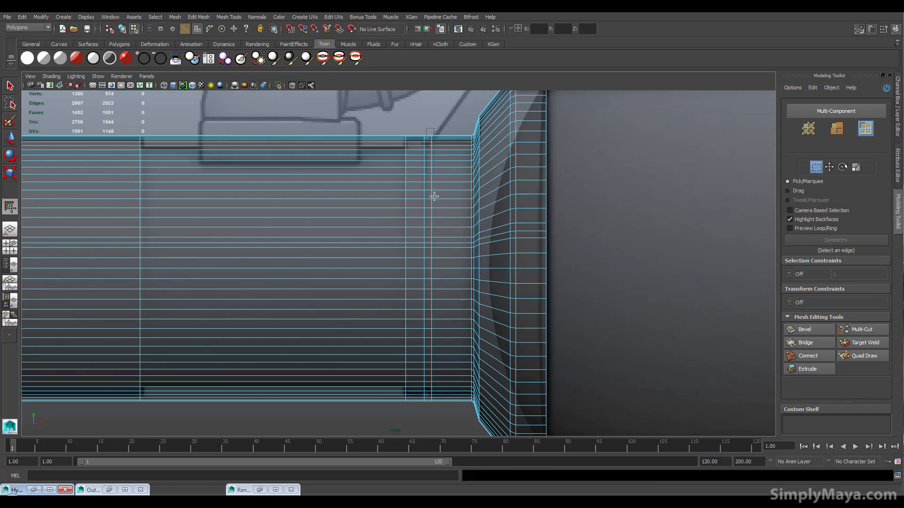
drag(432, 421, 432, 405)
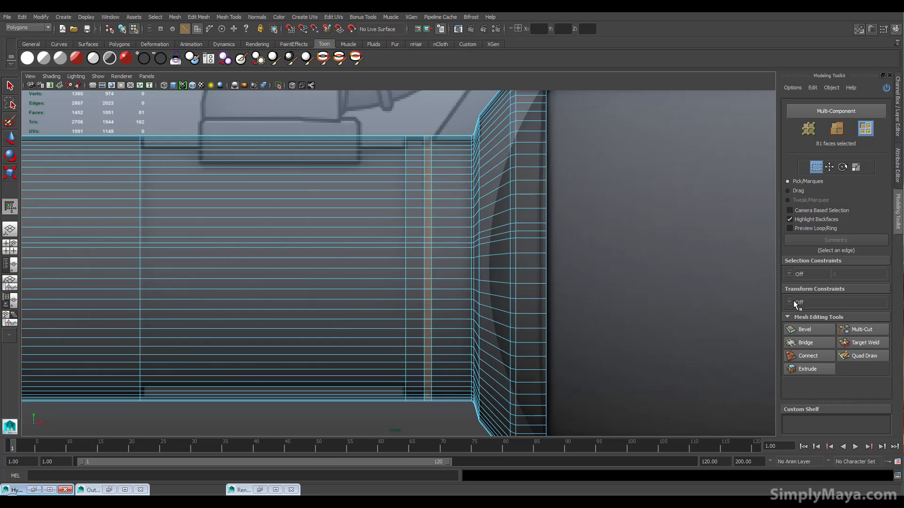
click(808, 369)
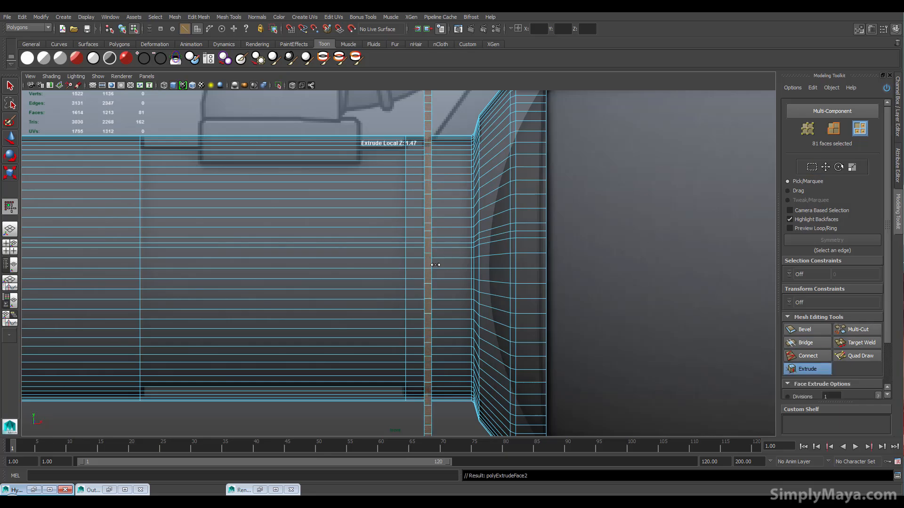
scroll(829, 363, down, 2)
click(811, 392)
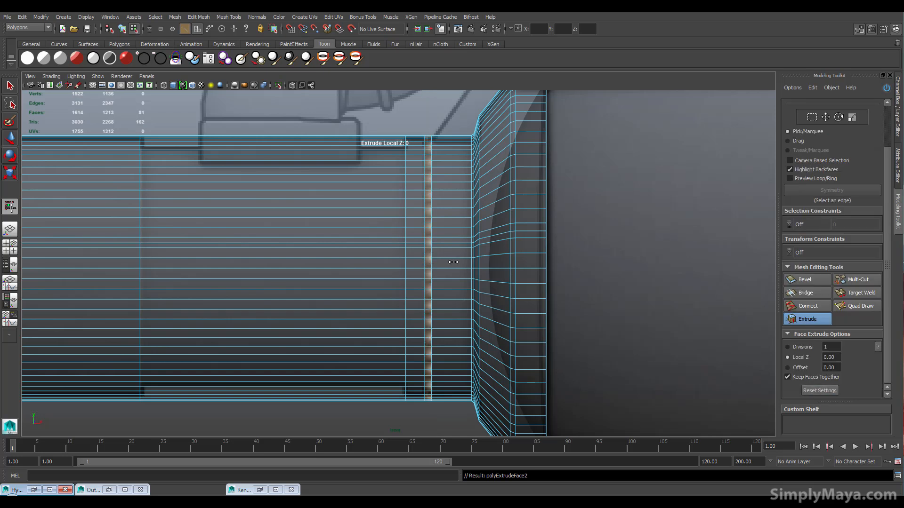
drag(436, 256, 432, 261)
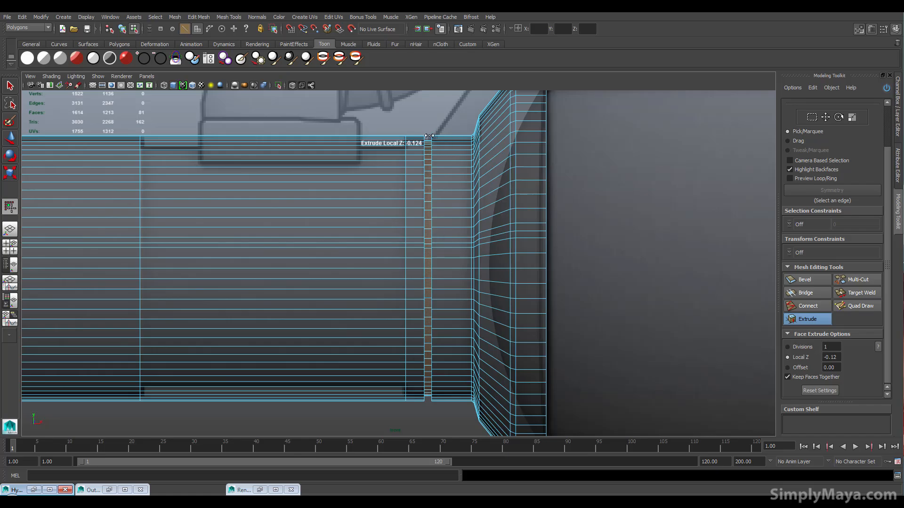
Step: Extrude the barrel's wide middle ring of faces inward with Local Z about -0.271 and return to object mode
alt+middle_drag(387, 266, 453, 260)
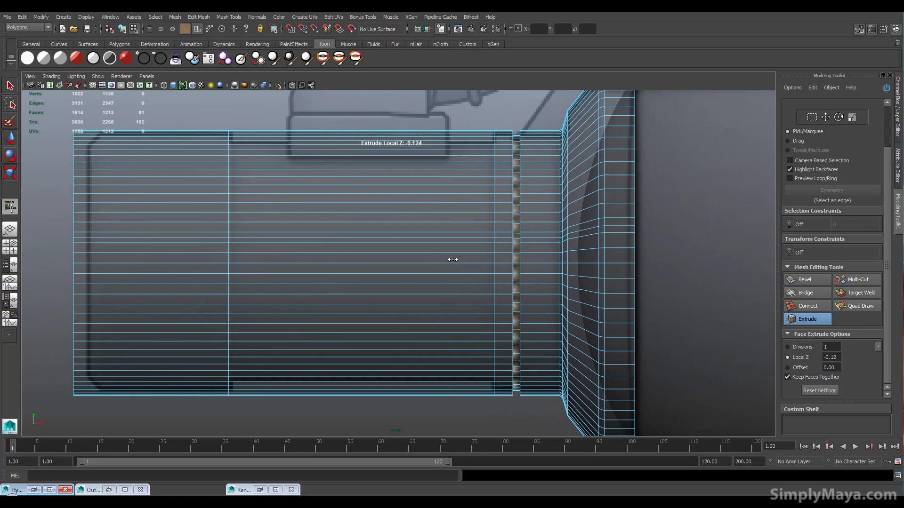
key(q)
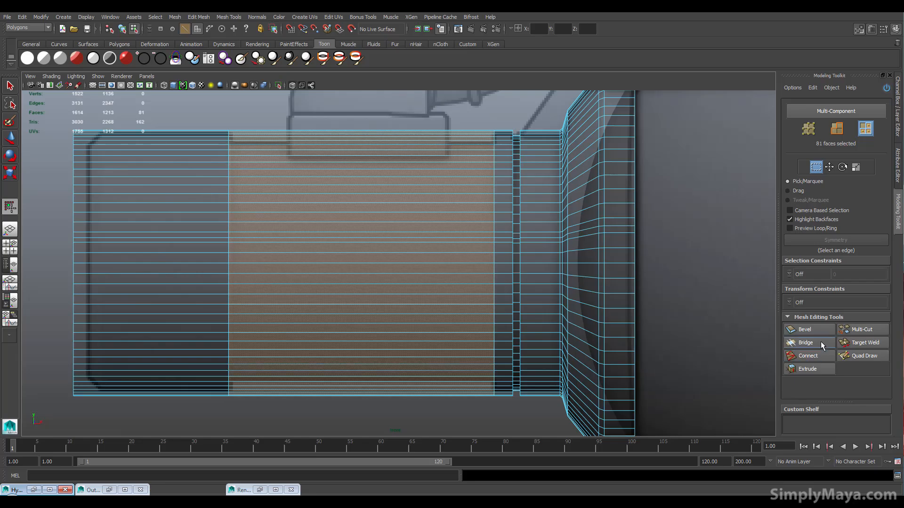
click(806, 369)
drag(384, 262, 379, 263)
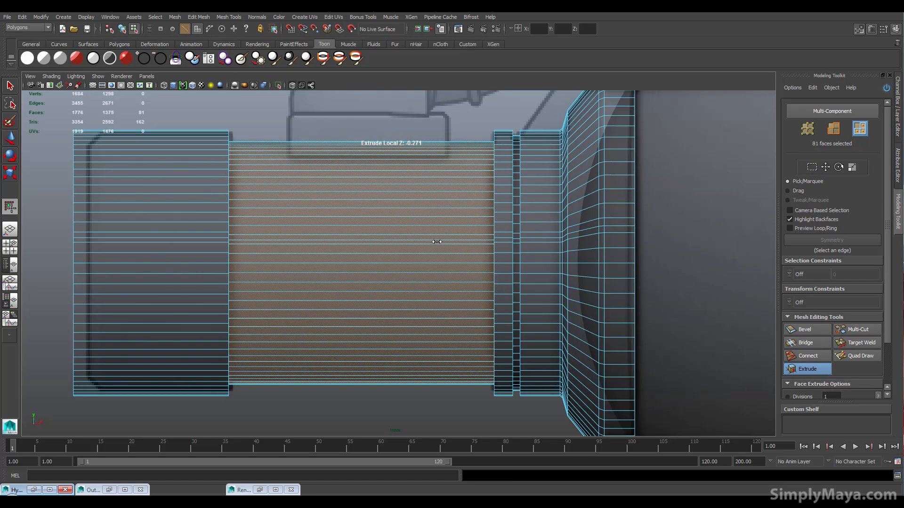
key(space)
alt+drag(527, 156, 491, 148)
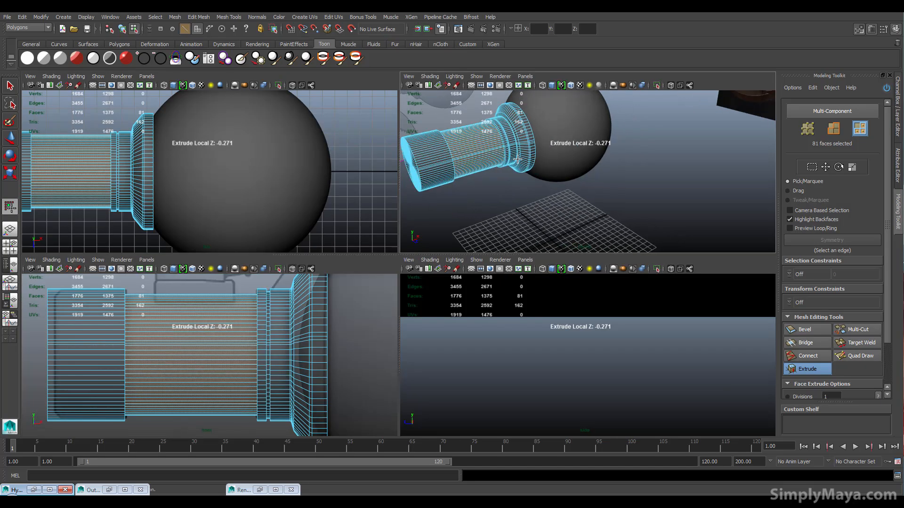
right_click(491, 148)
click(513, 138)
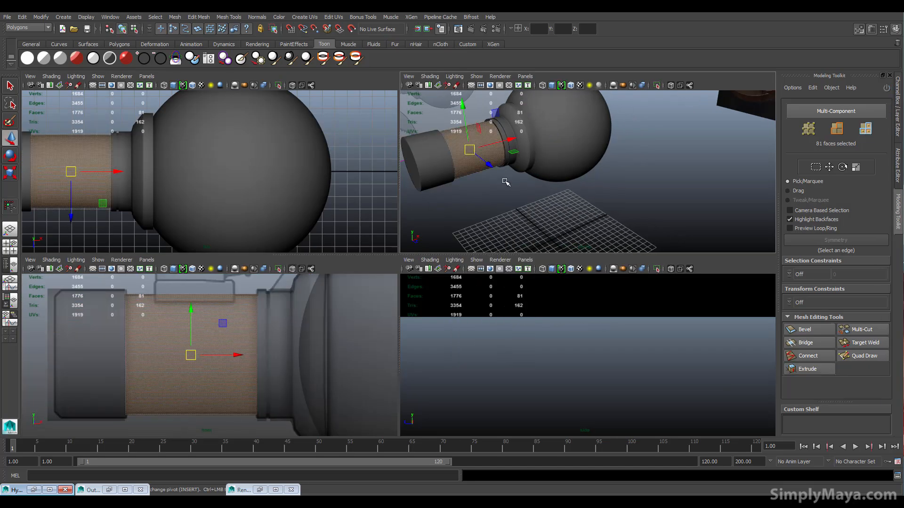
Step: Select the extra lengthwise edge loop running along the barrel and flange and delete it
alt+drag(542, 188, 630, 176)
scroll(652, 191, up, 10)
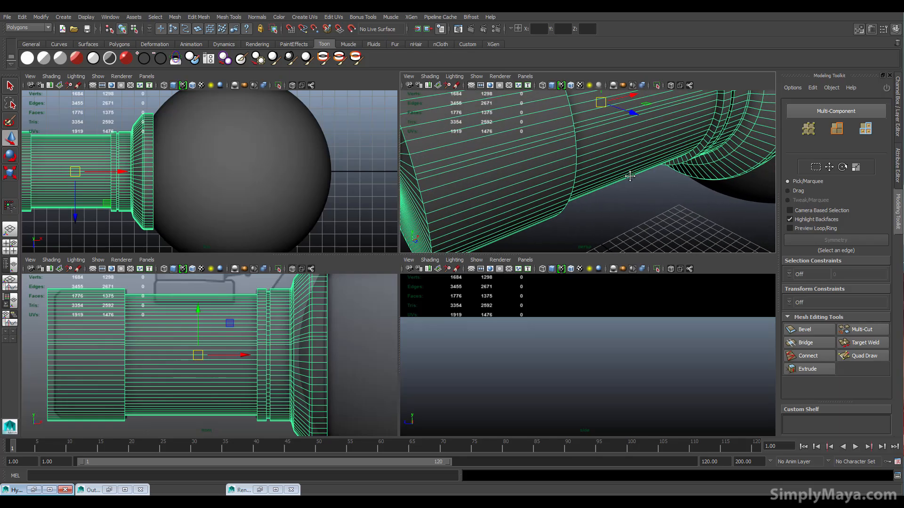
mouse_move(529, 146)
right_down()
mouse_move(536, 134)
mouse_move(529, 131)
right_up()
double_click(509, 141)
double_click(490, 153)
alt+drag(492, 154, 557, 151)
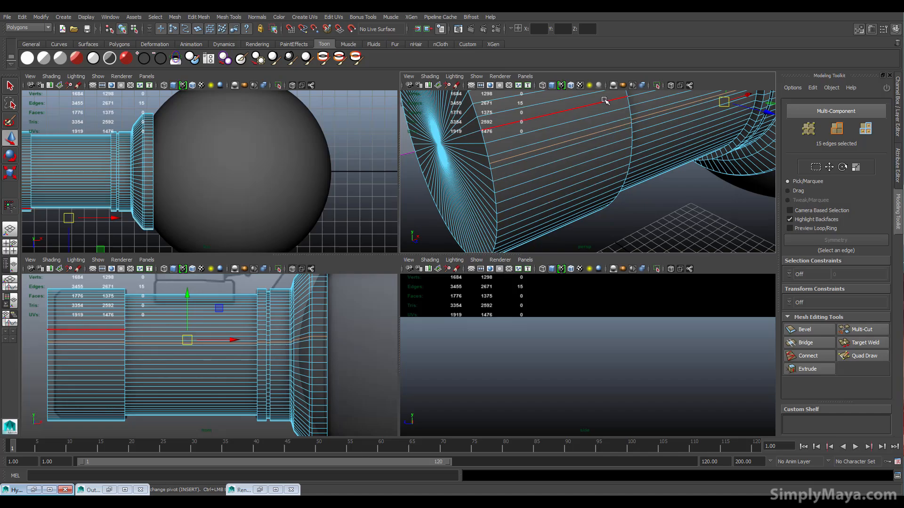
alt+drag(604, 101, 665, 123)
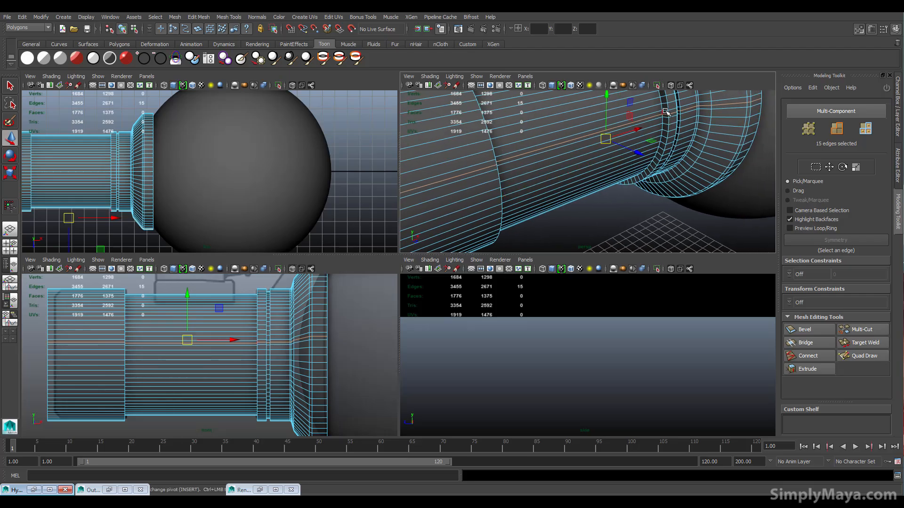
alt+right_drag(672, 115, 671, 147)
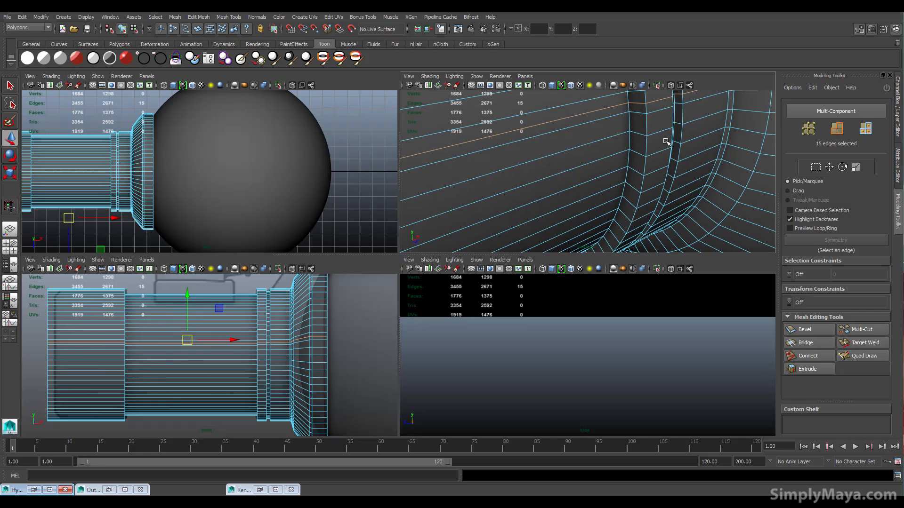
shift+right_click(622, 109)
click(582, 120)
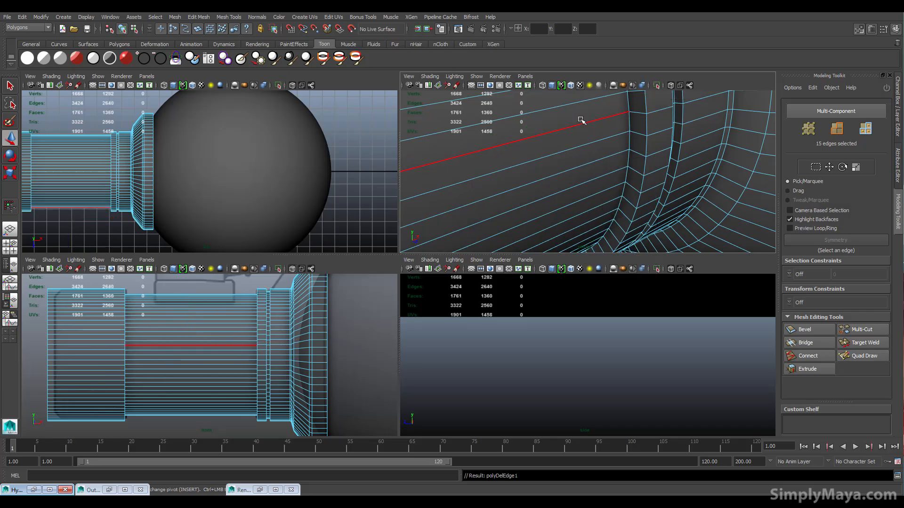
Step: Select the outer edge loop on the flange side of the barrel's narrow groove and bevel it
alt+right_drag(604, 153, 575, 197)
alt+drag(575, 197, 607, 158)
click(592, 159)
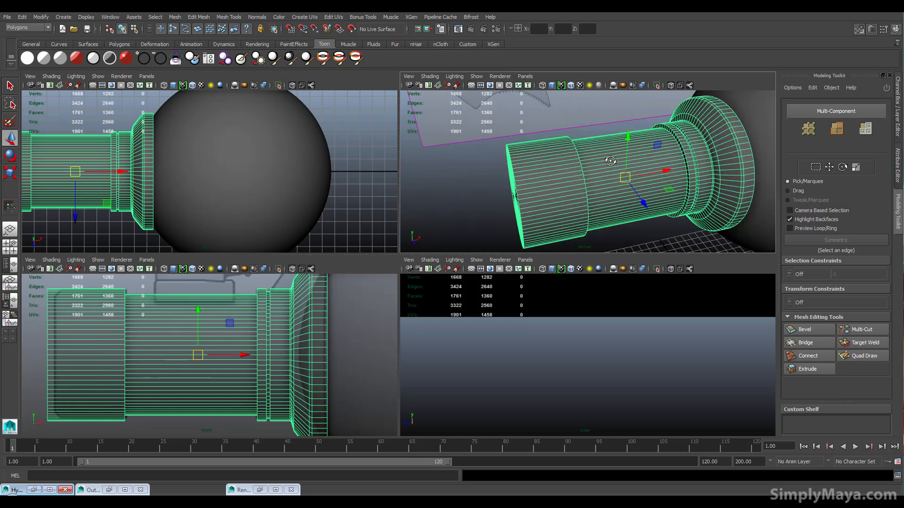
scroll(592, 175, up, 5)
scroll(622, 171, up, 5)
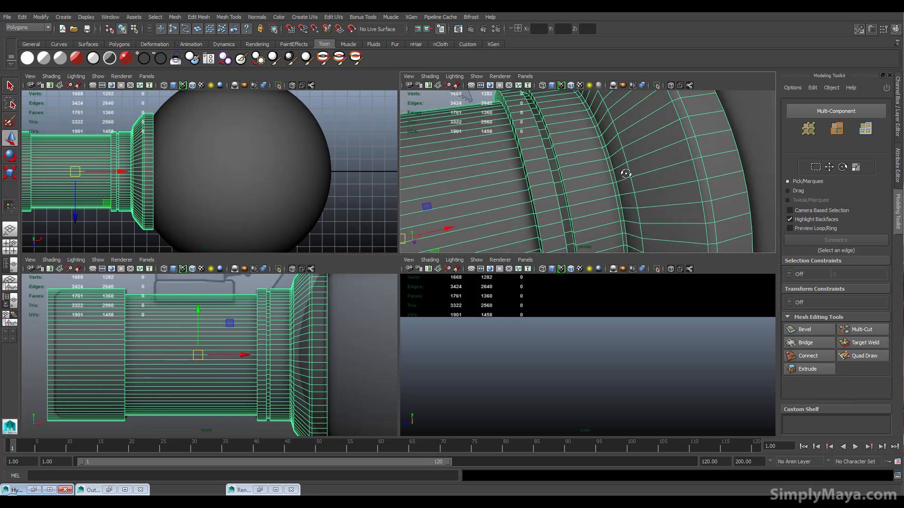
right_click(610, 173)
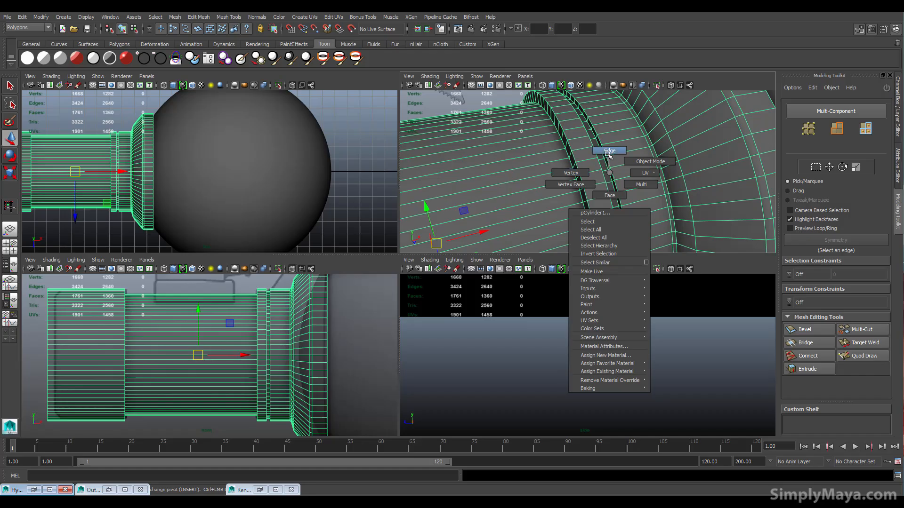
click(608, 151)
double_click(609, 163)
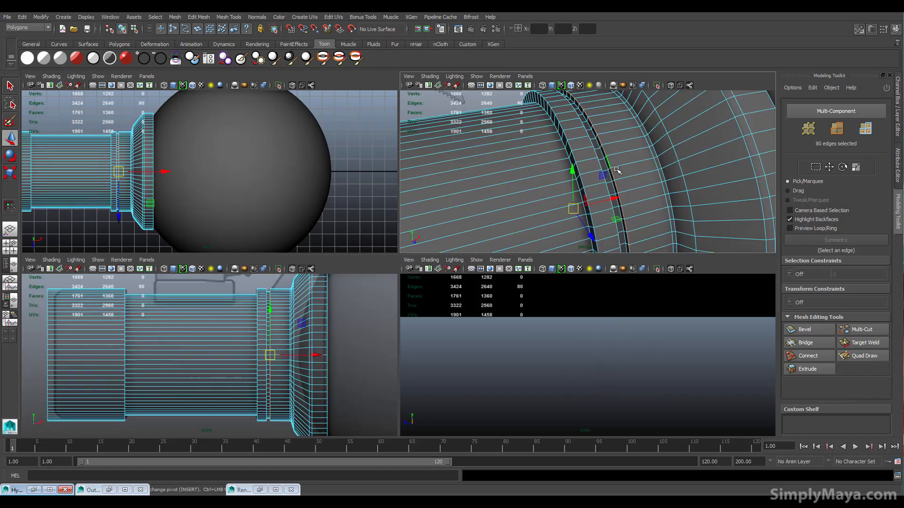
alt+drag(621, 185, 584, 188)
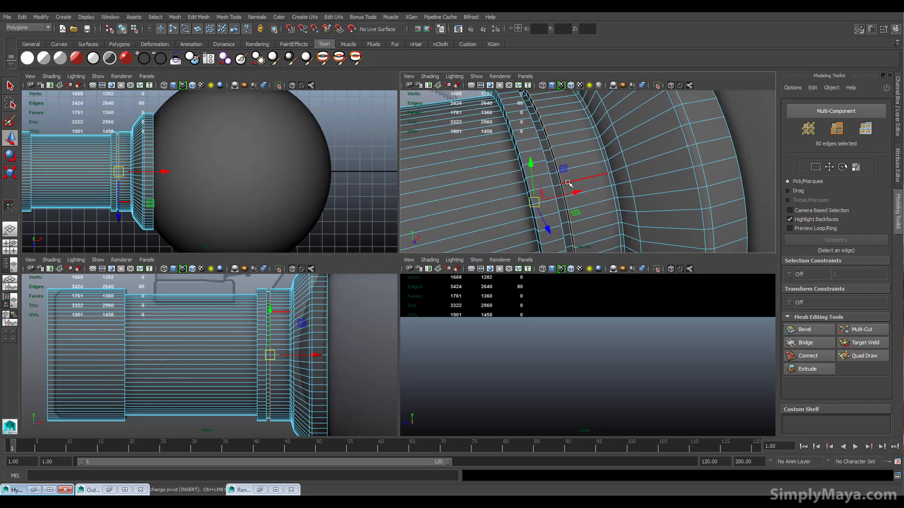
shift+right_click(570, 158)
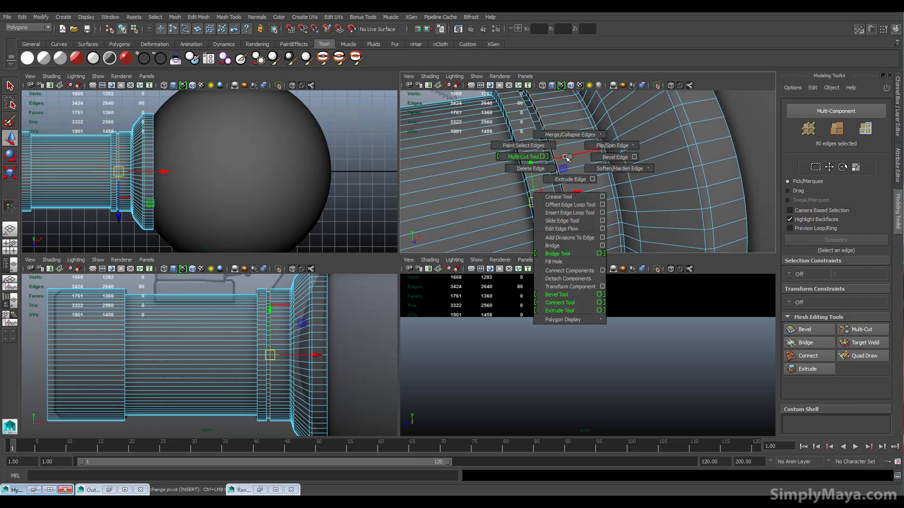
shift+right_drag(568, 158, 523, 157)
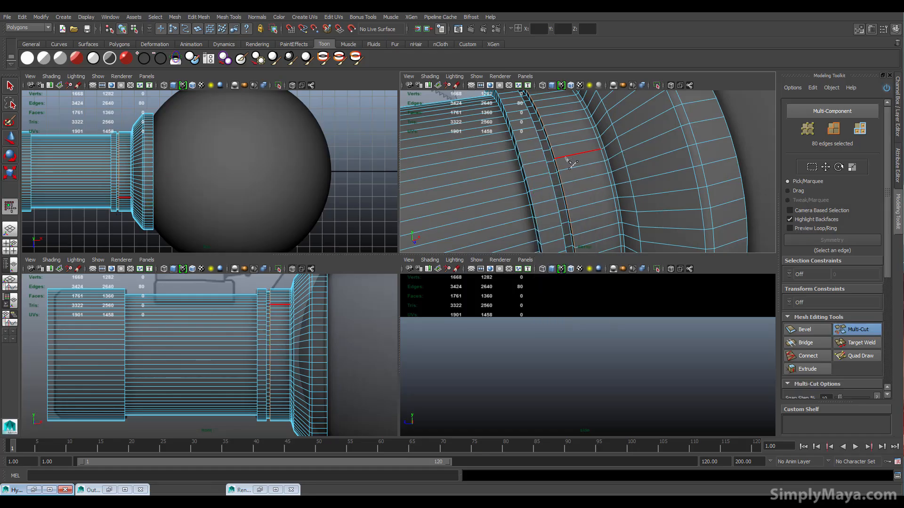
key(space)
drag(509, 193, 518, 293)
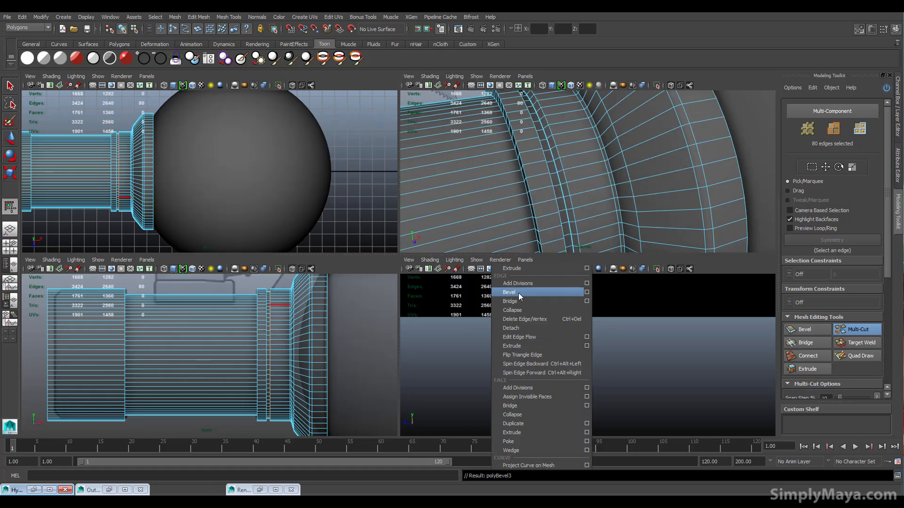
Step: Set the new groove bevel's Fraction to 0.1
click(897, 166)
click(897, 111)
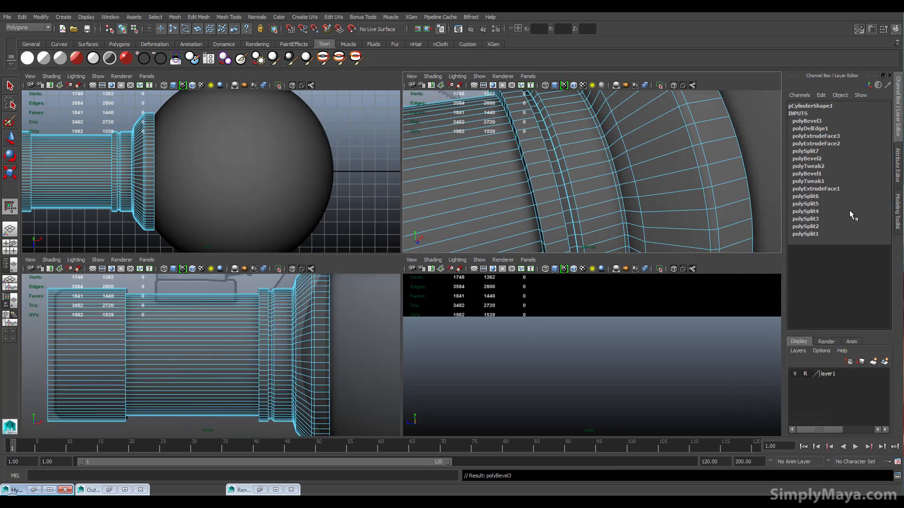
click(808, 121)
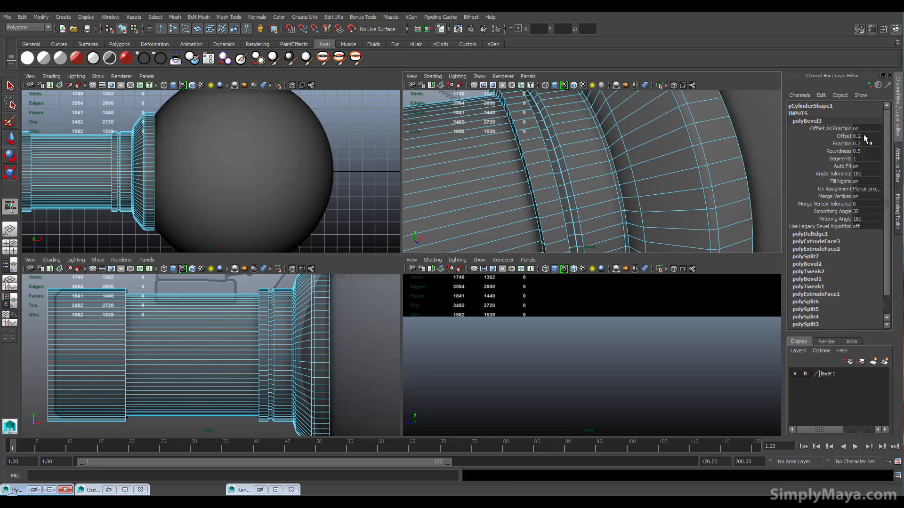
click(868, 140)
text(0.1)
key(Return)
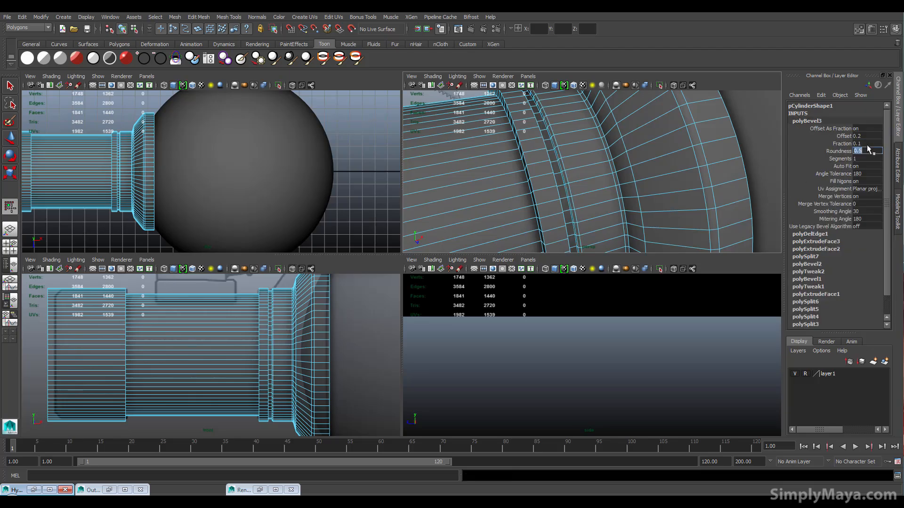
Step: Set the Fraction of the bevel on the flange side of the narrow groove to 0.05
click(865, 144)
text(.05)
key(Return)
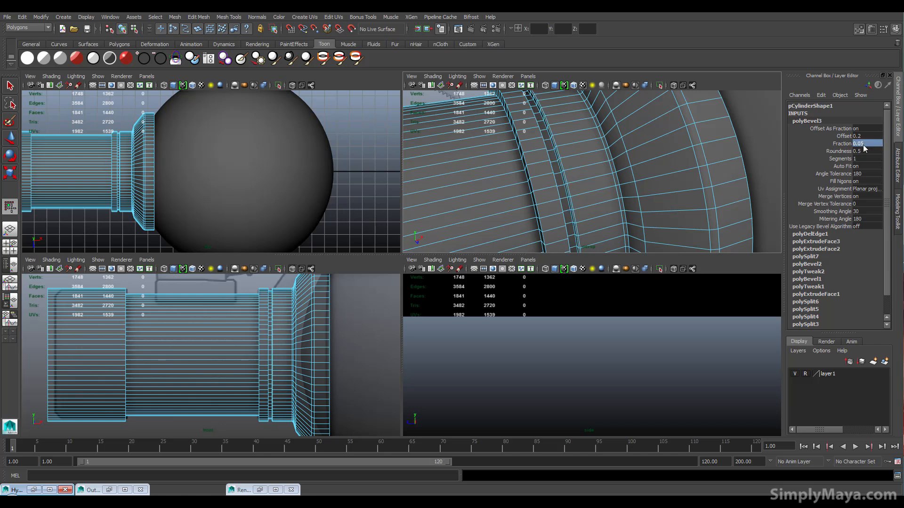
click(577, 194)
key(f)
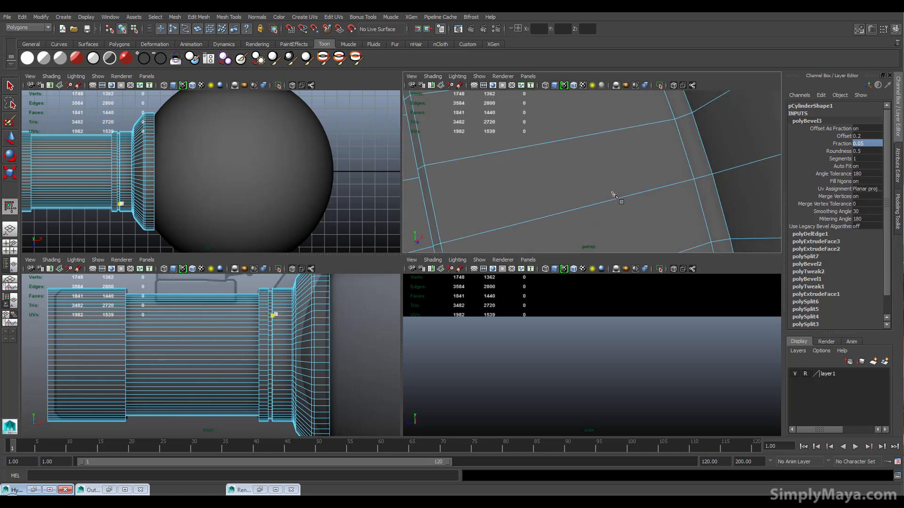
click(471, 216)
key(f)
key(F10)
click(592, 204)
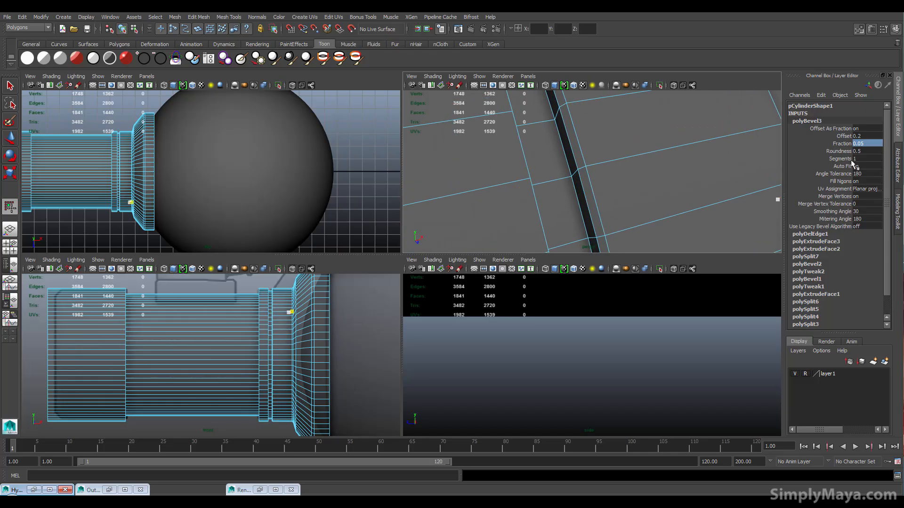
Step: Try 2 Segments on the groove bevel and restore Segments to 1
key(Return)
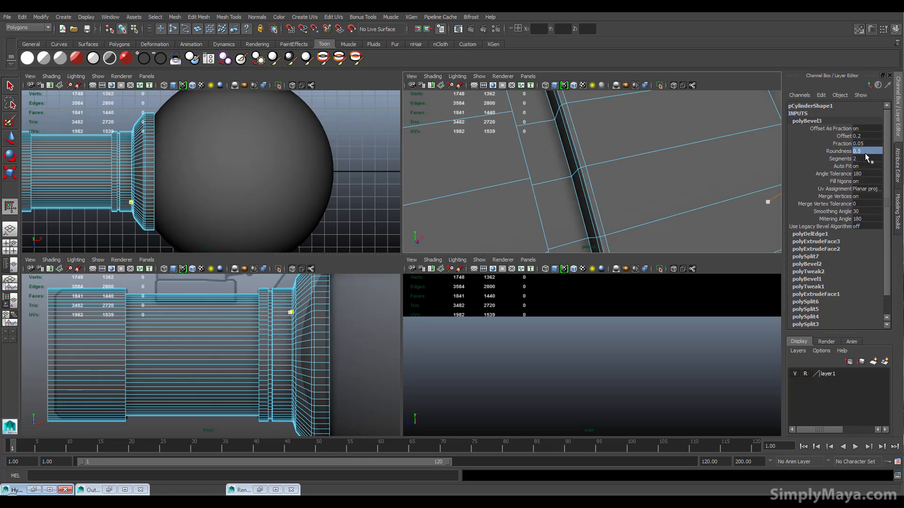
text(1)
key(Return)
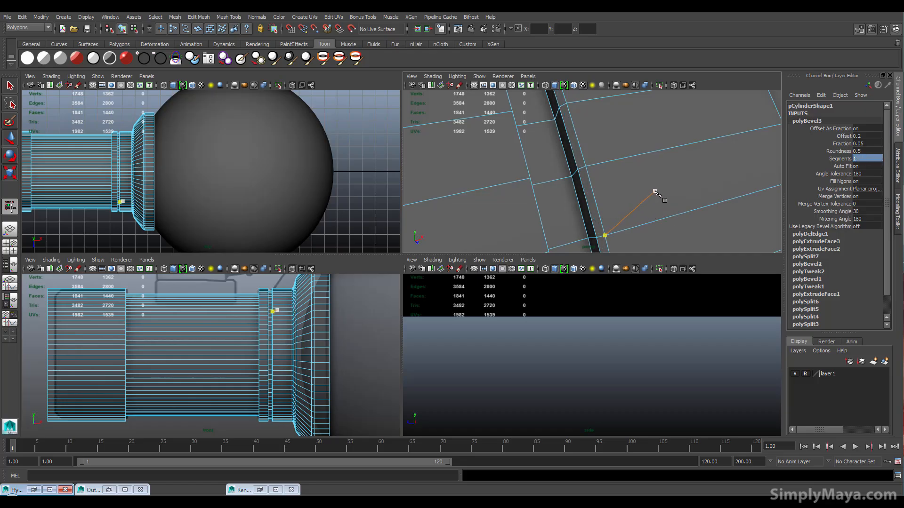
Step: Select the outer edge loop on the narrow groove's other side, away from the flange, and bevel it with an offset of about 0.104
scroll(641, 189, down, 3)
alt+drag(607, 191, 542, 197)
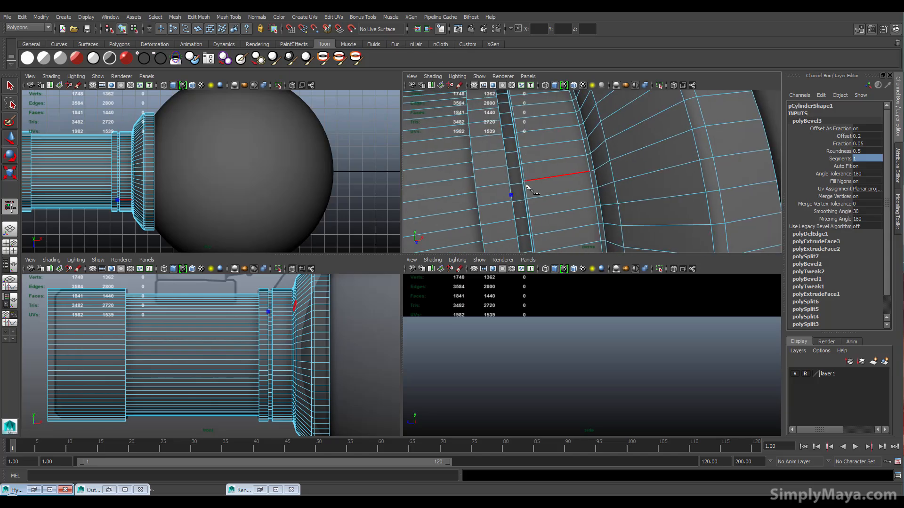
click(508, 186)
key(Return)
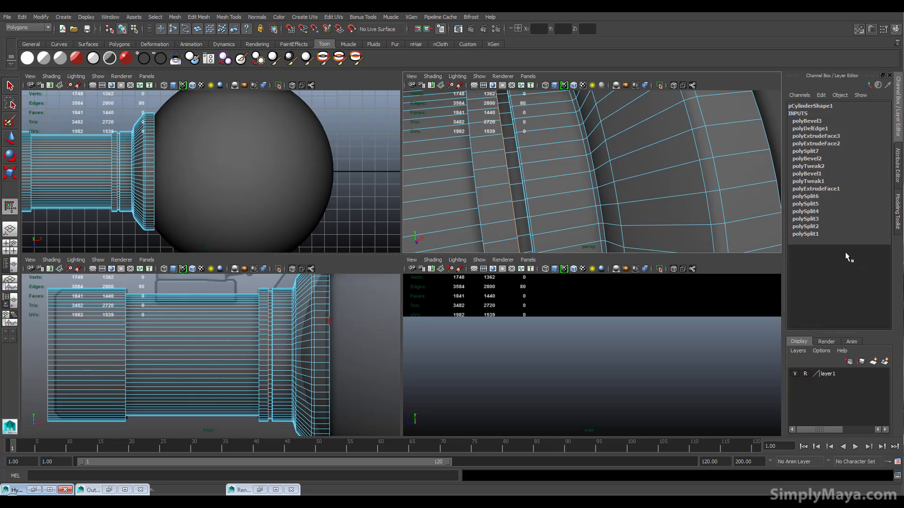
click(897, 214)
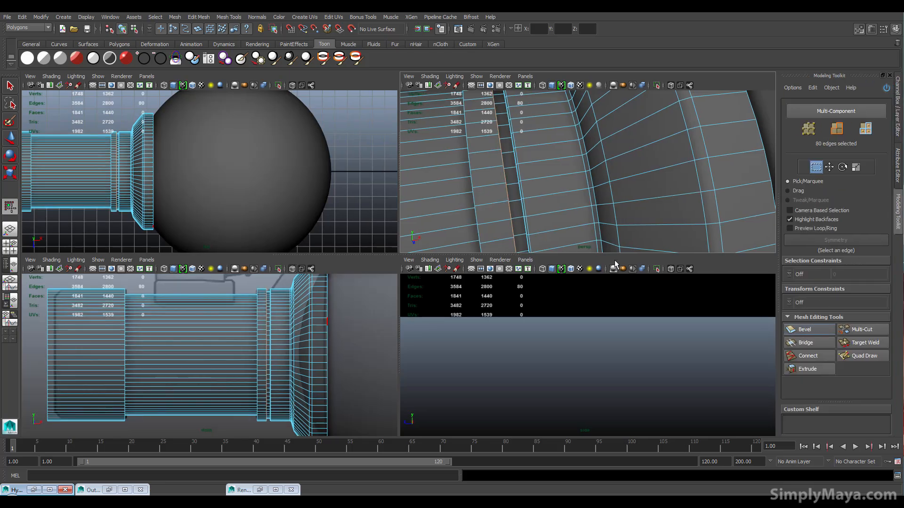
click(810, 329)
drag(531, 194, 483, 203)
alt+drag(539, 203, 551, 205)
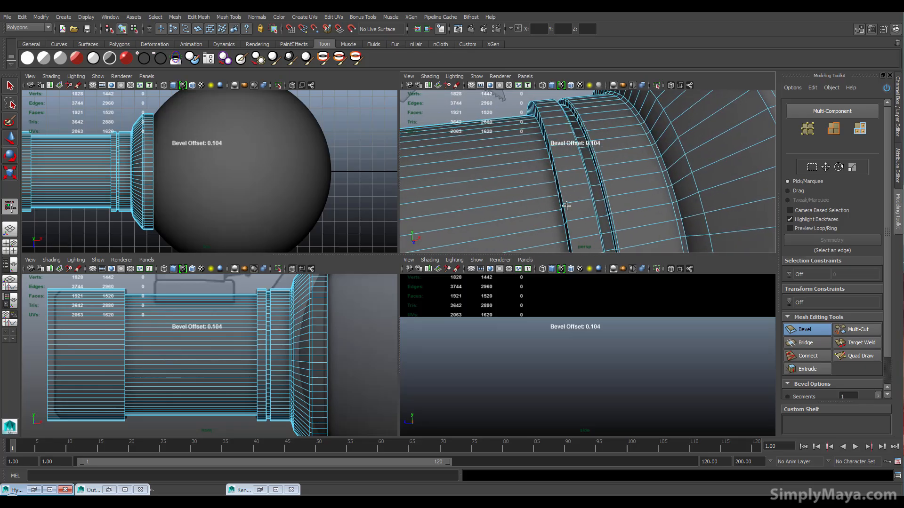
Step: Bevel the outer edge loops at both ends of the barrel's wide recess, offset about 0.104 near the flange and 0.012 at the far end
click(562, 207)
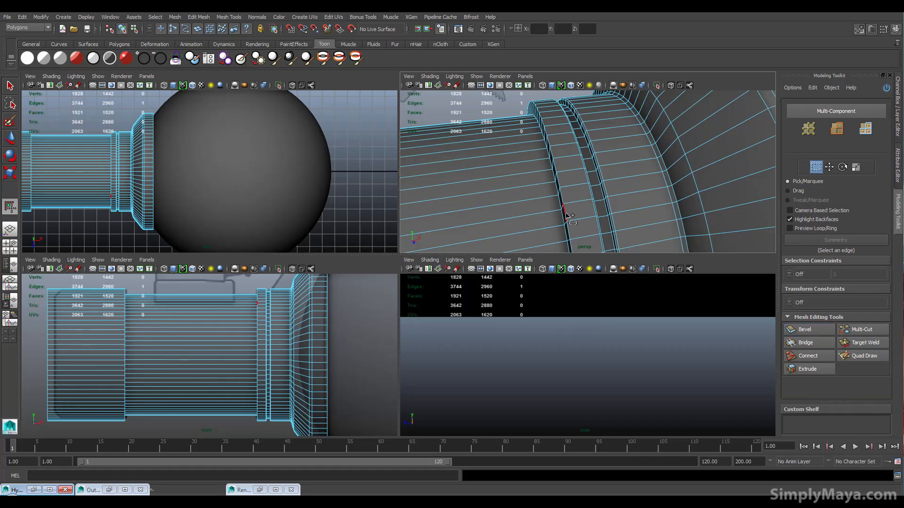
shift+right_drag(578, 219, 589, 203)
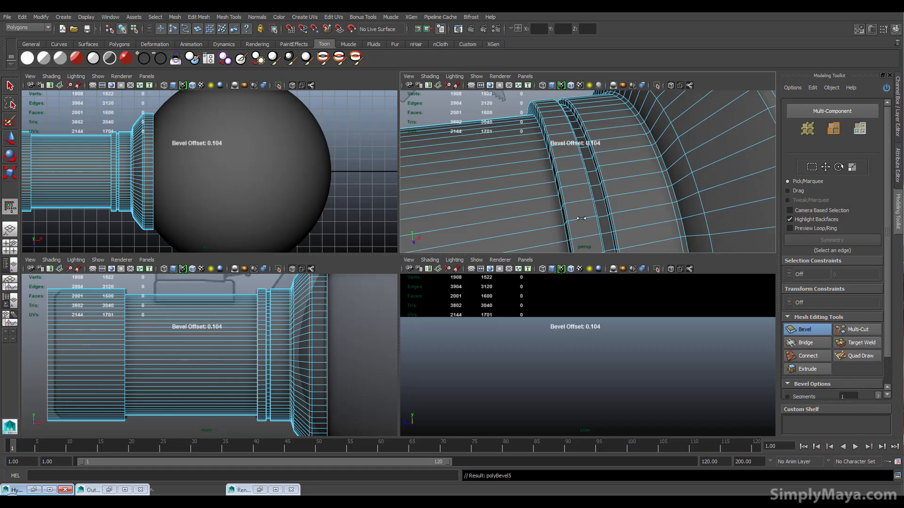
alt+drag(516, 206, 480, 196)
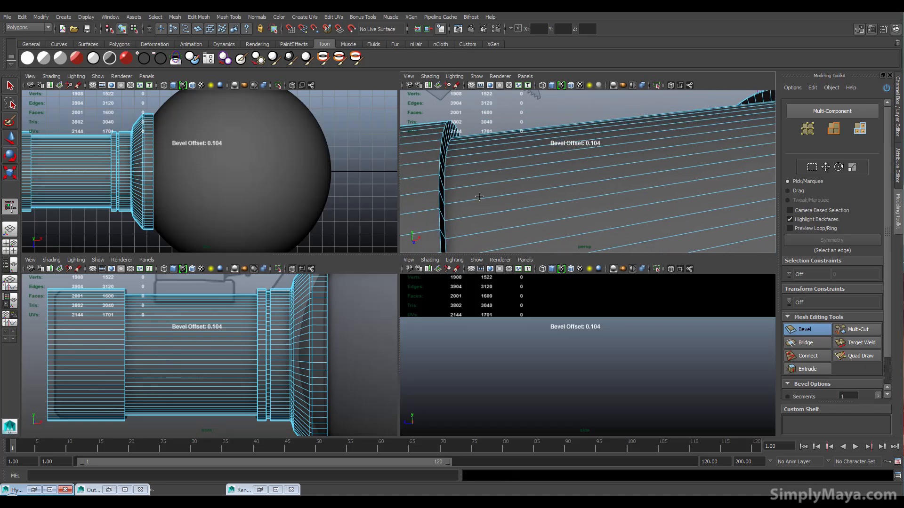
double_click(439, 201)
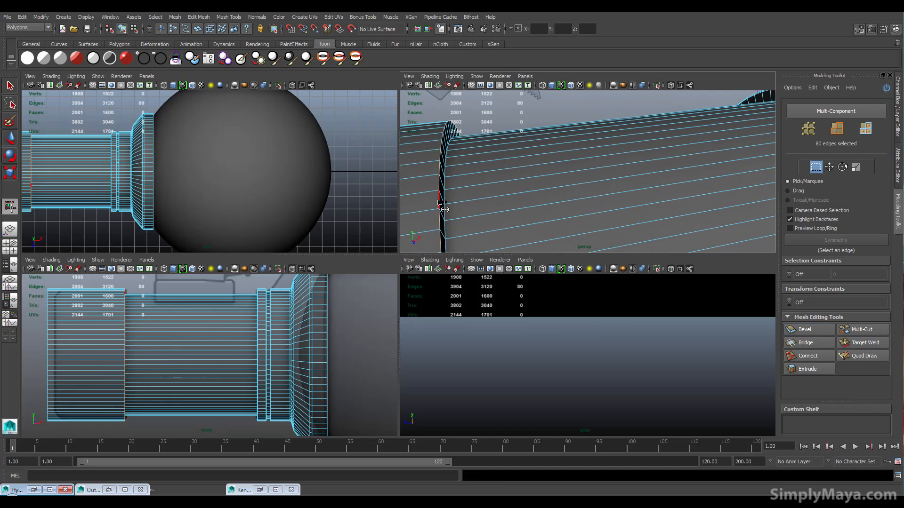
shift+right_drag(441, 201, 467, 202)
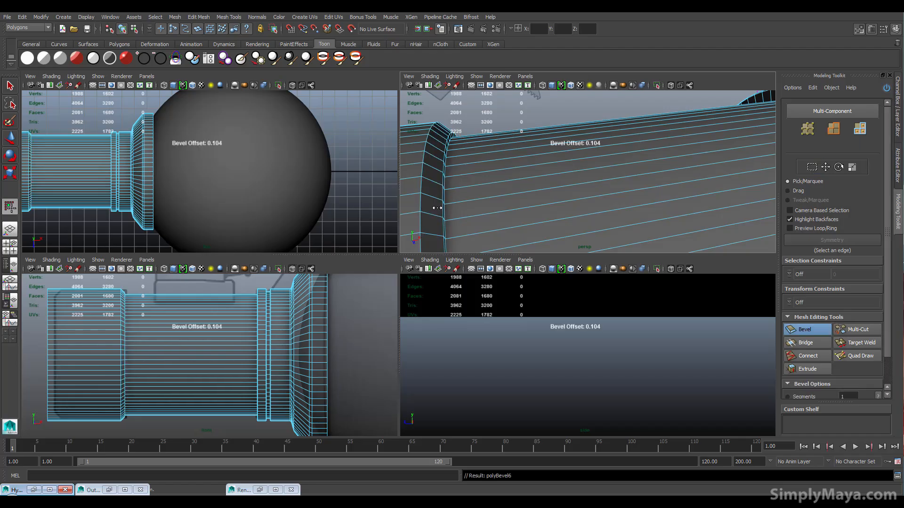
drag(431, 204, 513, 193)
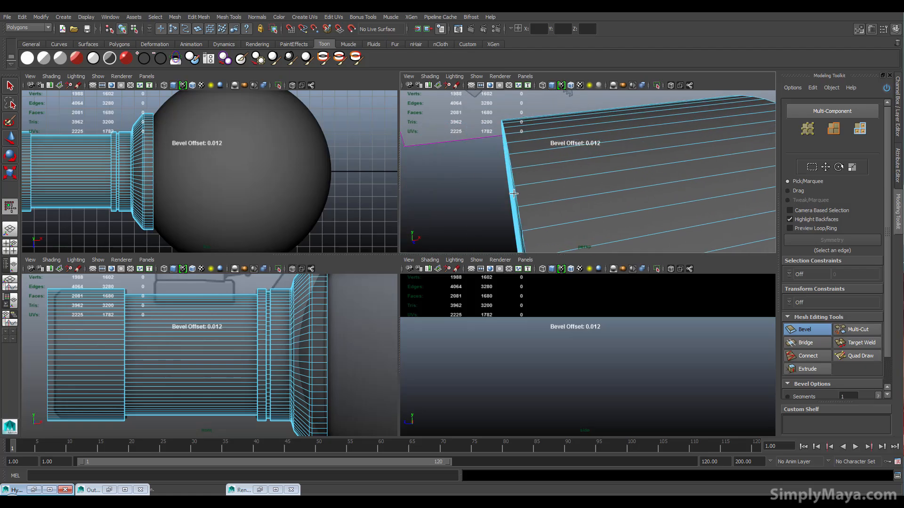
Step: Select the rim edge loop around the barrel's end cap, bevel it with an offset of about 0.1, and return to object mode
key(q)
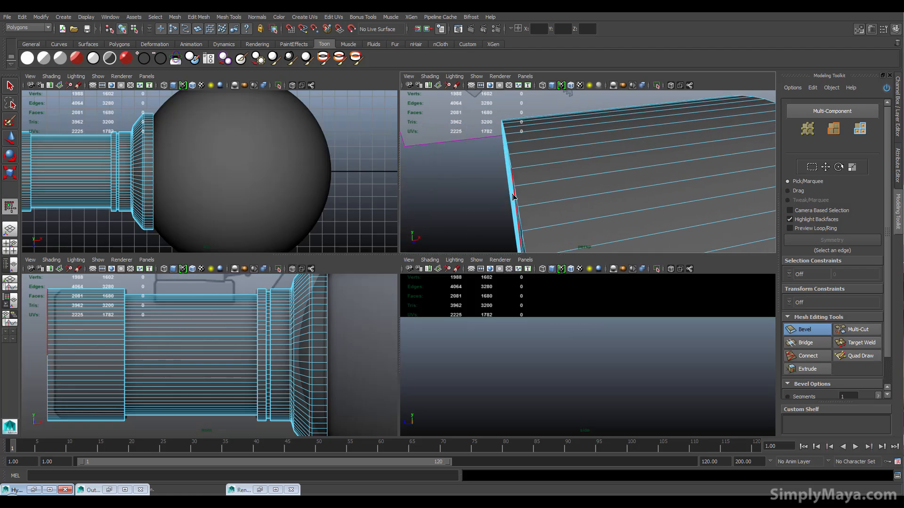
alt+drag(519, 198, 636, 193)
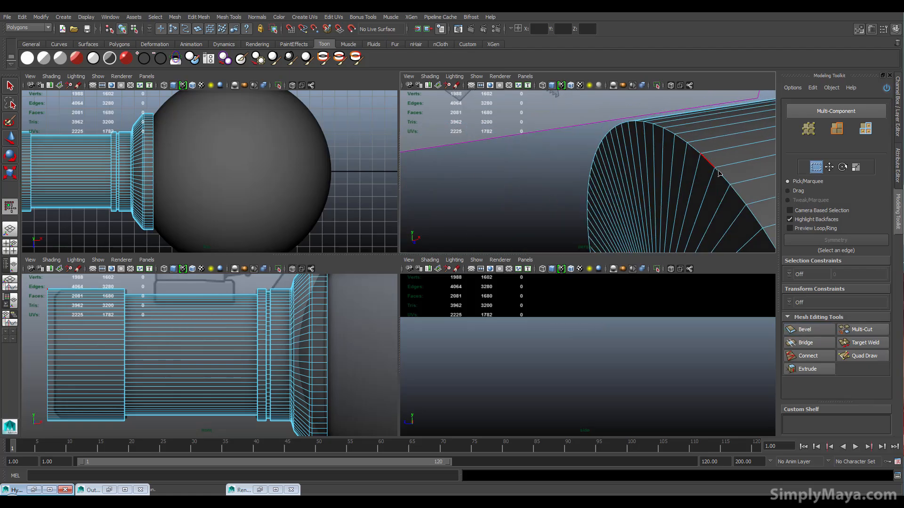
double_click(725, 186)
key(space)
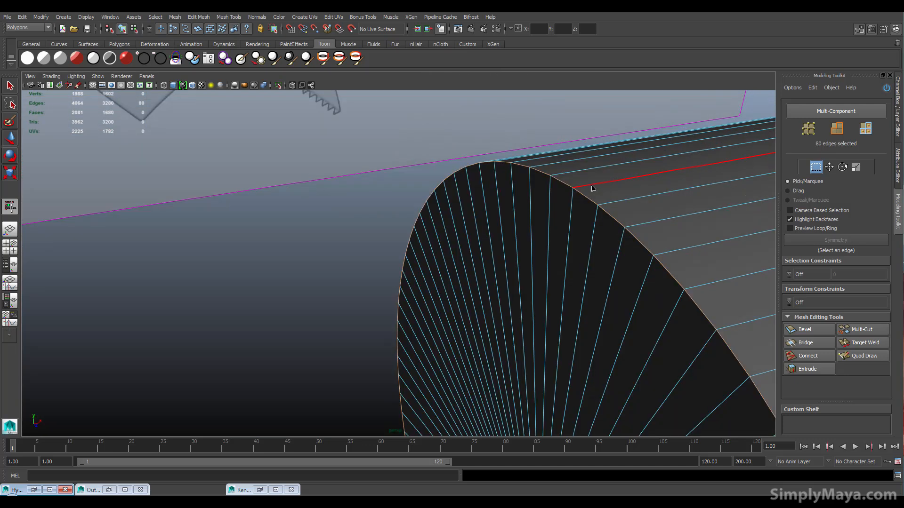
key(ctrl+b)
drag(587, 218, 600, 217)
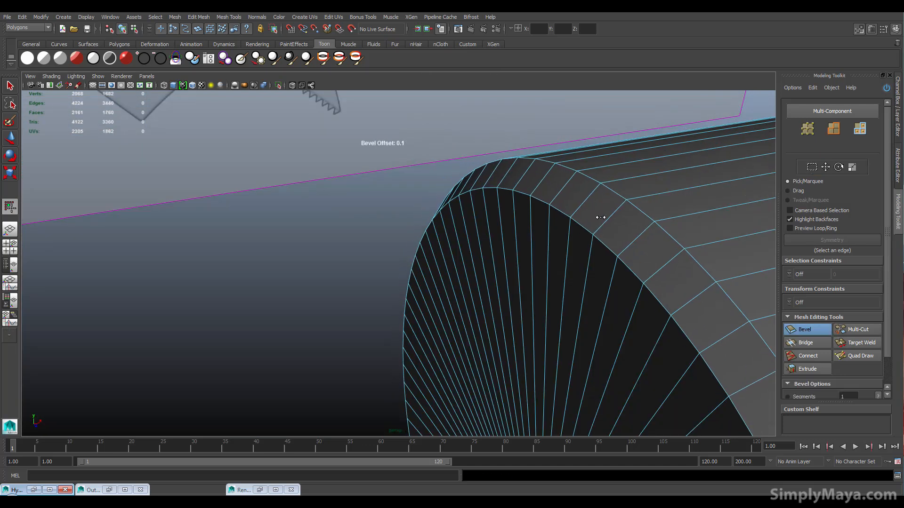
alt+right_drag(602, 214, 357, 259)
alt+middle_drag(293, 302, 394, 245)
click(386, 232)
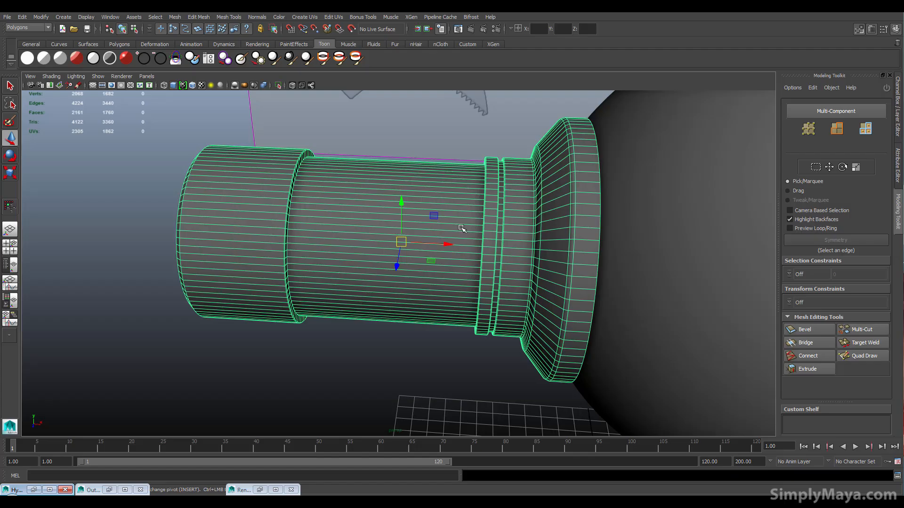
Step: Examine the barrel's bevels, grooves and flange shading from several angles with the mesh deselected and selected
click(353, 343)
scroll(333, 343, up, 5)
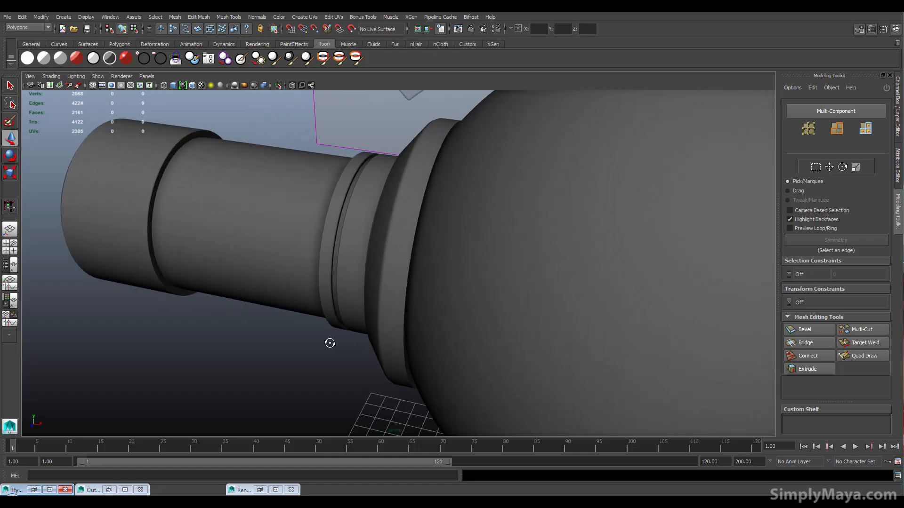
alt+middle_drag(329, 345, 423, 387)
scroll(423, 386, down, 5)
alt+drag(448, 353, 534, 200)
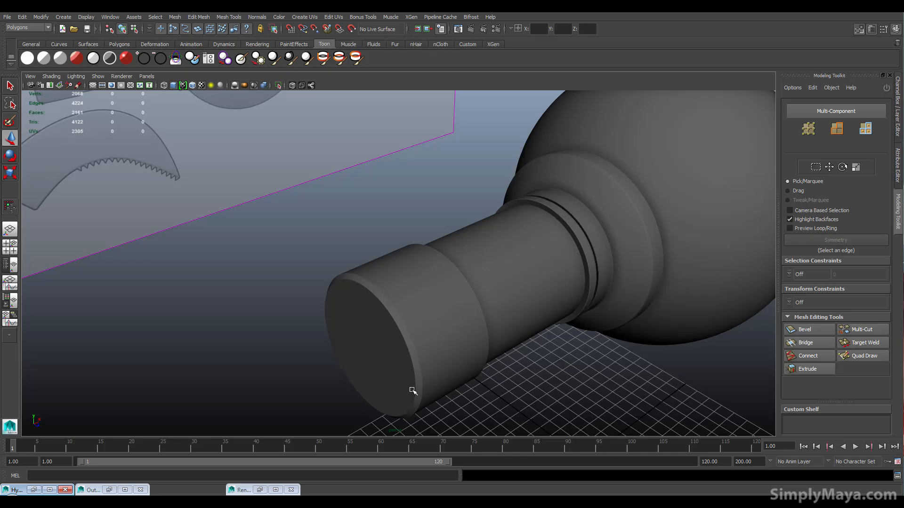
click(504, 248)
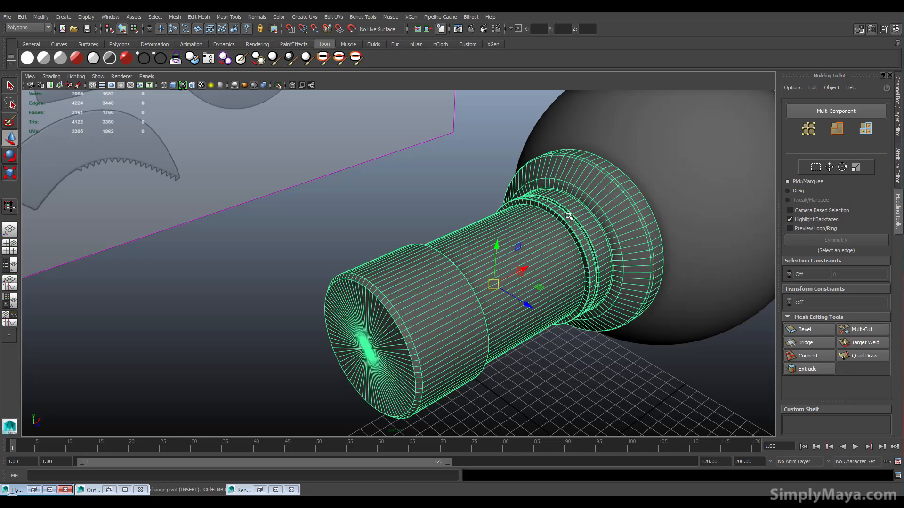
click(635, 356)
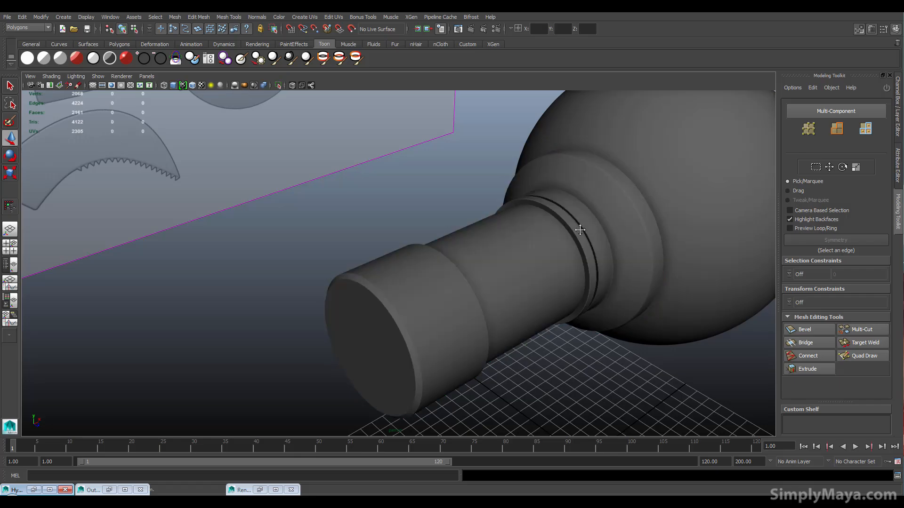
alt+right_drag(580, 230, 481, 236)
alt+drag(481, 236, 518, 246)
scroll(496, 250, up, 3)
click(460, 239)
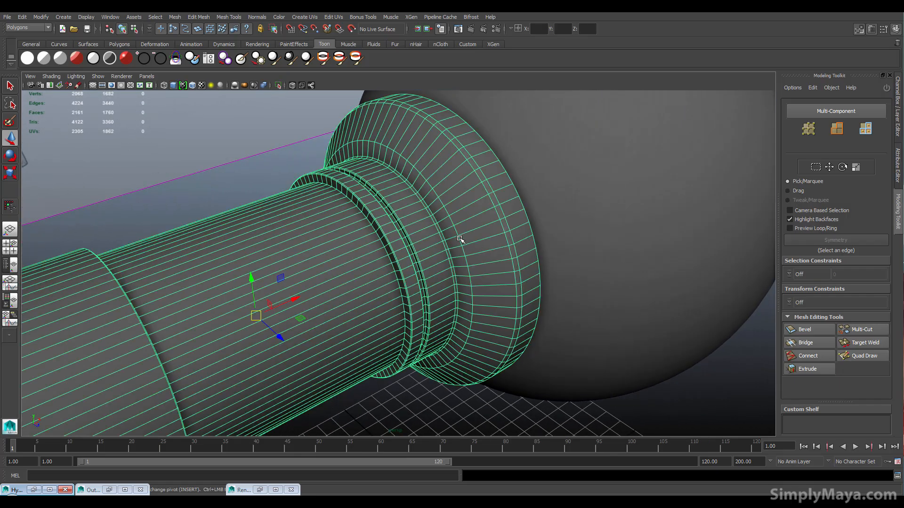
click(468, 406)
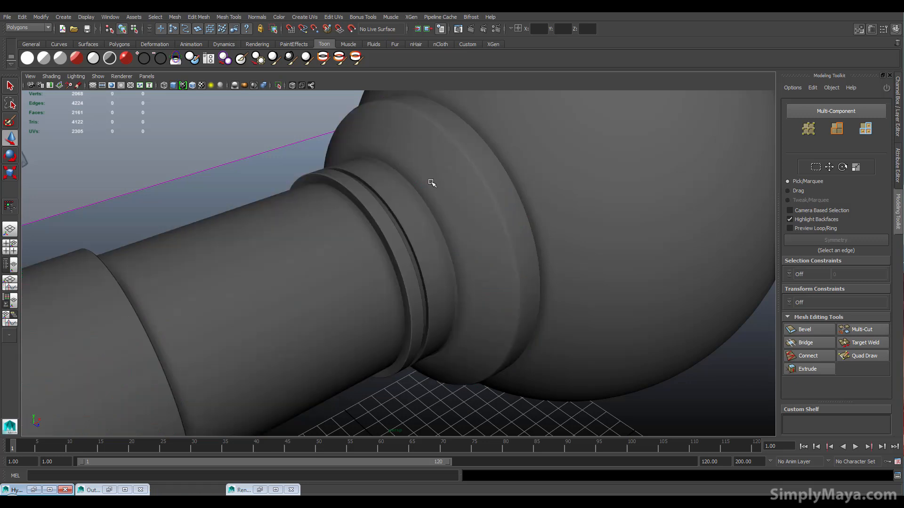
Step: Harden the edge loop where the barrel meets the tapered flange and return to object mode
click(446, 213)
right_drag(447, 207, 450, 191)
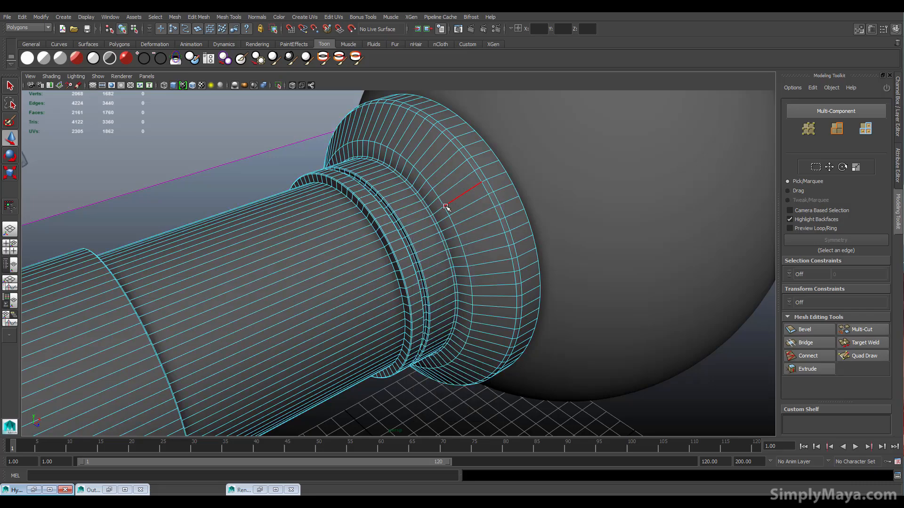
double_click(440, 198)
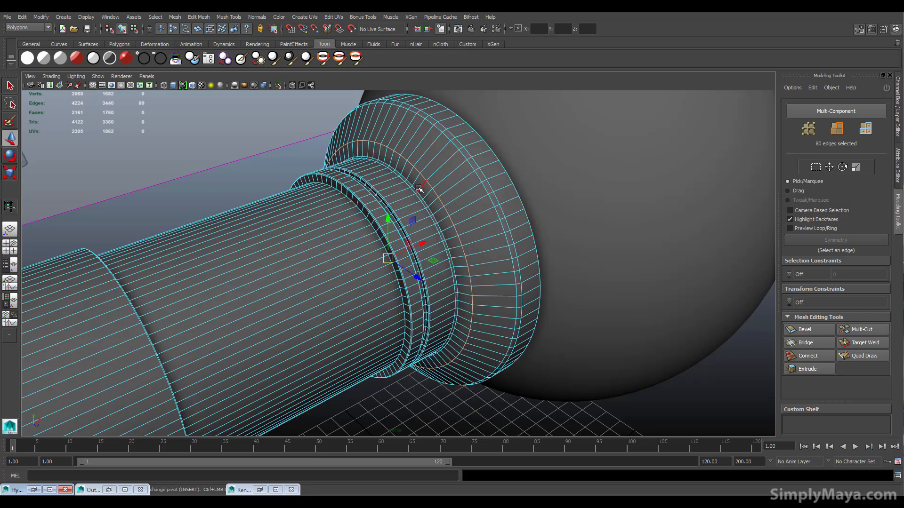
key(space)
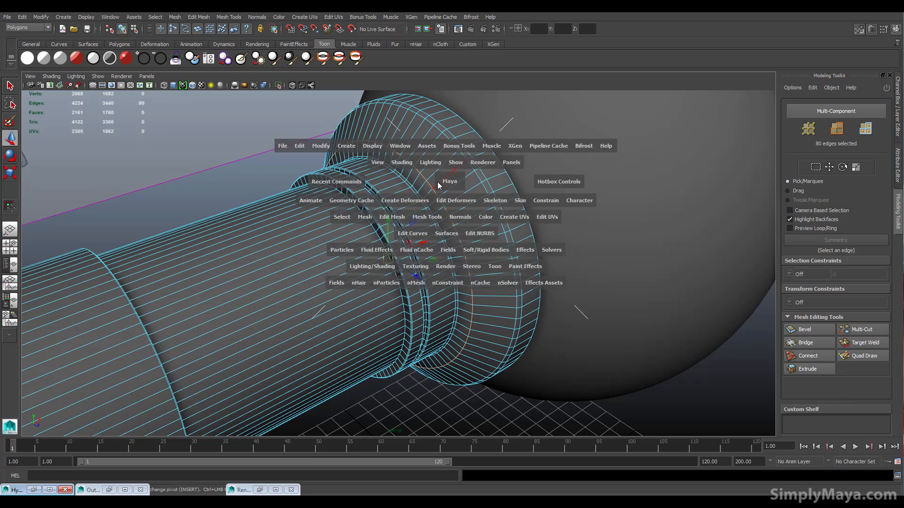
click(462, 222)
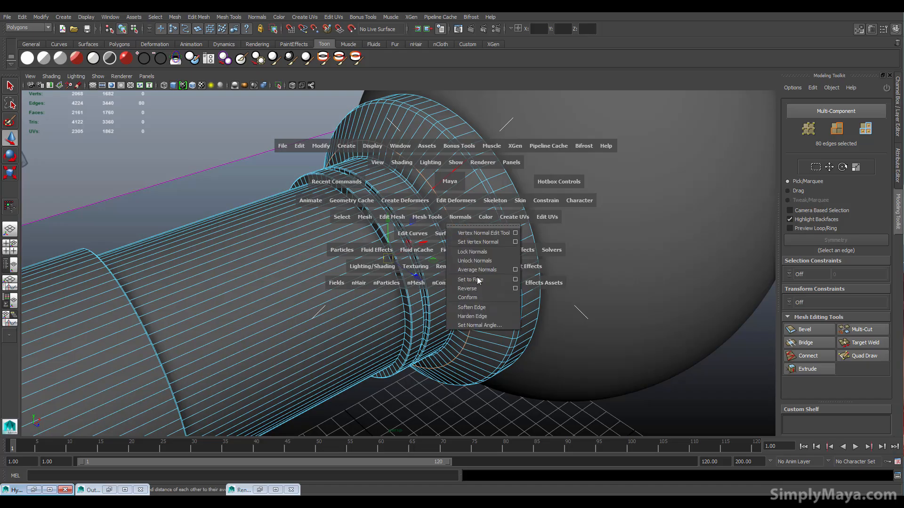
click(478, 317)
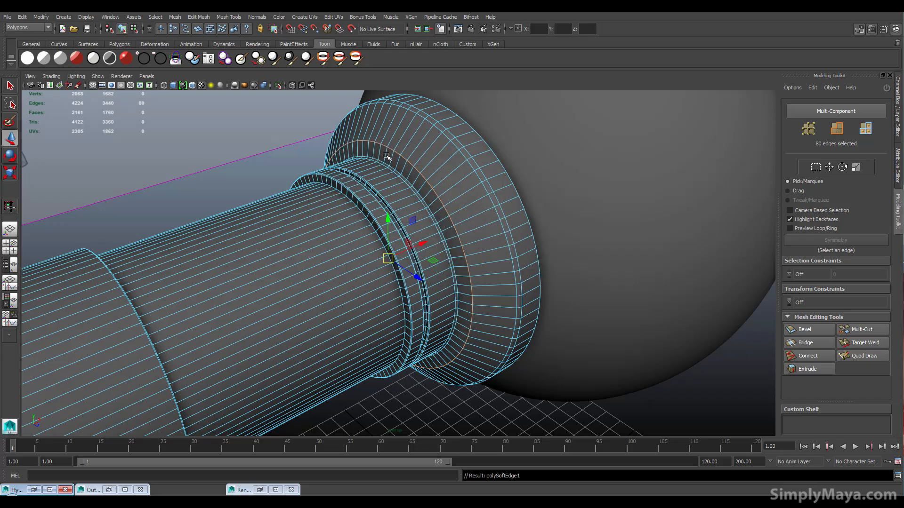
click(278, 154)
right_drag(467, 267, 425, 368)
alt+middle_drag(441, 354, 447, 339)
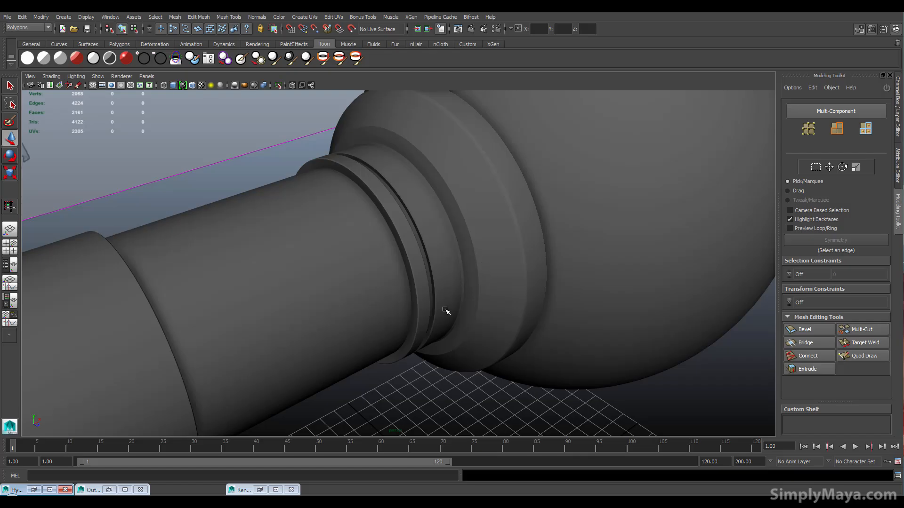
Step: Select the barrel mesh and turn on the polygon display of hard edges only
alt+middle_drag(446, 310, 476, 299)
click(466, 244)
scroll(422, 222, up, 3)
alt+right_drag(422, 221, 434, 198)
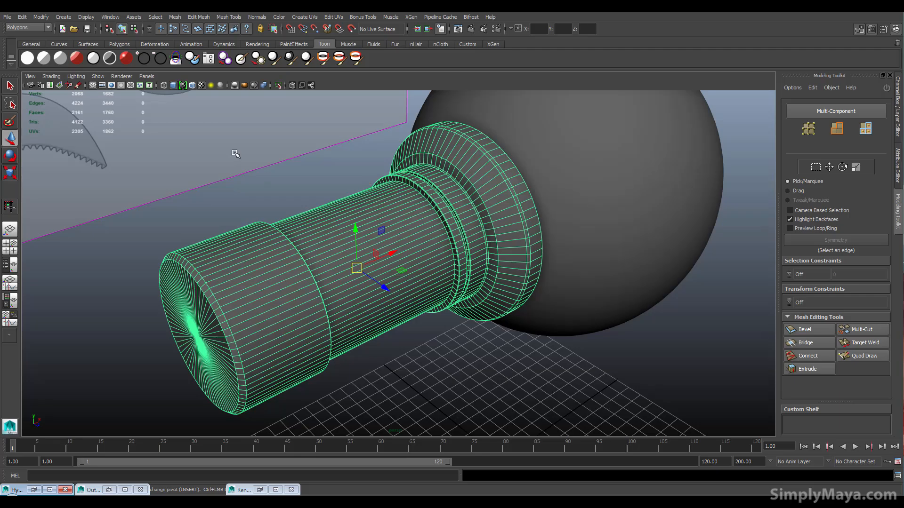
key(space)
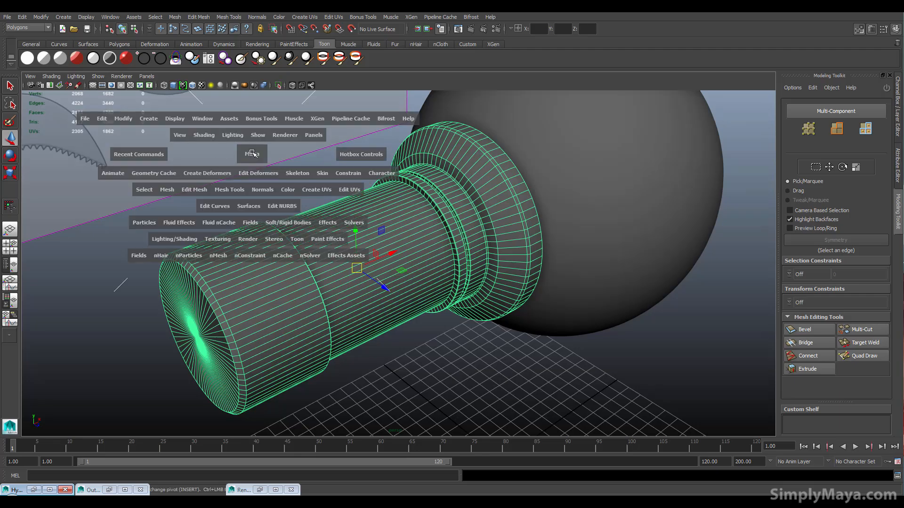
click(174, 120)
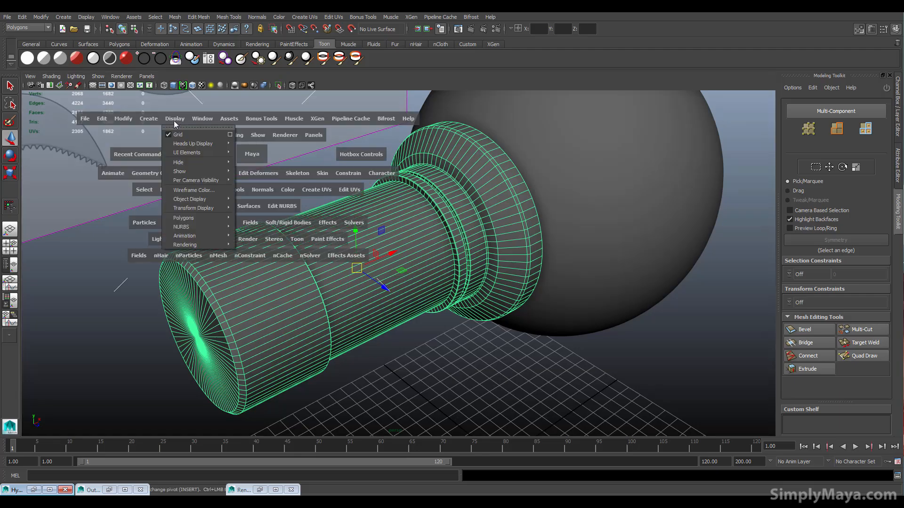
mouse_move(207, 219)
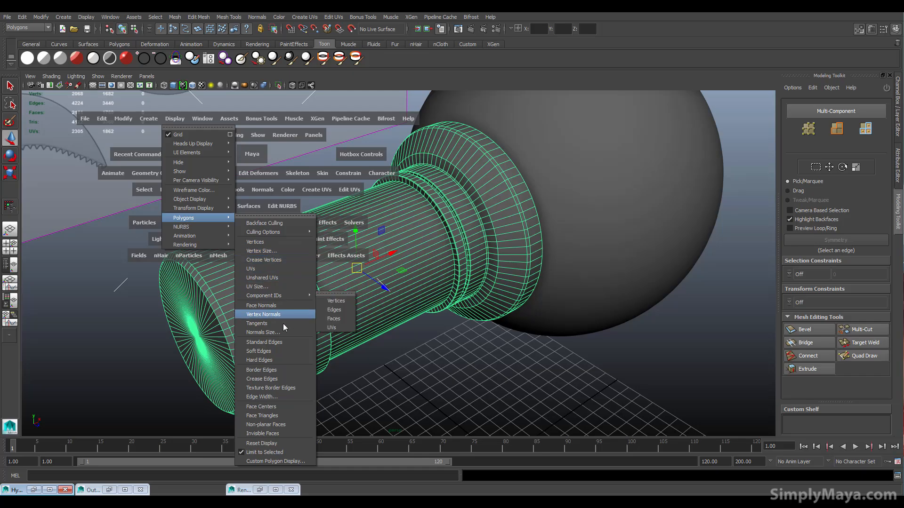
click(291, 360)
click(381, 380)
click(381, 312)
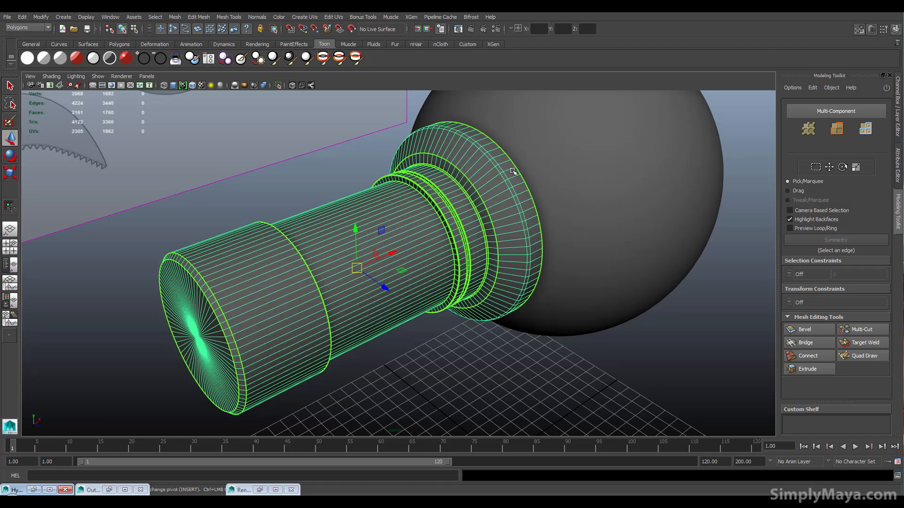
Step: Harden the two edge loops along the flange's front bevel, return to object mode and deselect the barrel
alt+drag(403, 274, 193, 177)
alt+drag(201, 228, 456, 215)
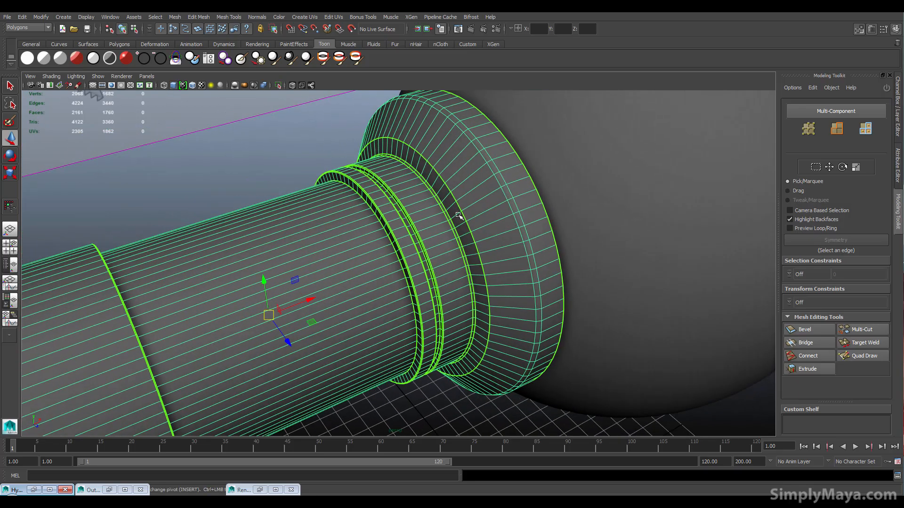
alt+middle_drag(467, 203, 477, 190)
alt+drag(461, 207, 348, 292)
alt+middle_drag(348, 292, 516, 171)
alt+drag(516, 171, 505, 190)
alt+middle_drag(484, 193, 426, 222)
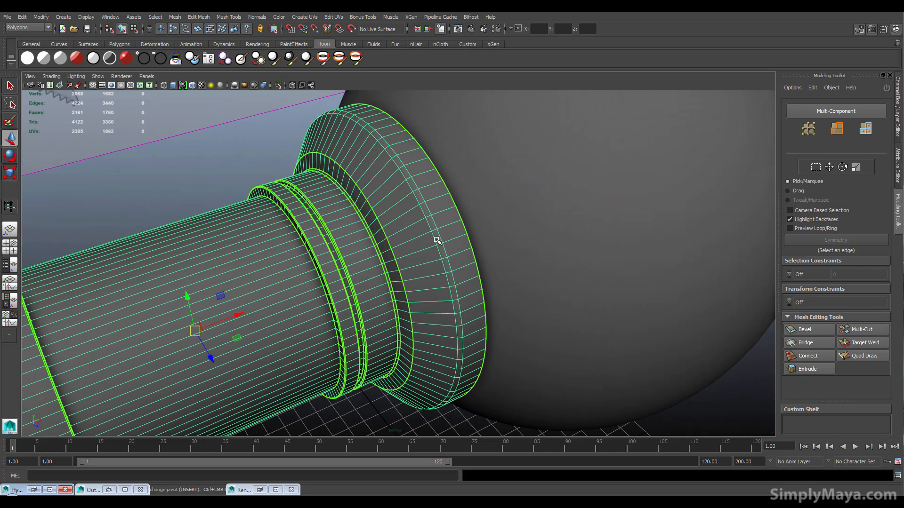
right_drag(437, 240, 427, 214)
click(426, 220)
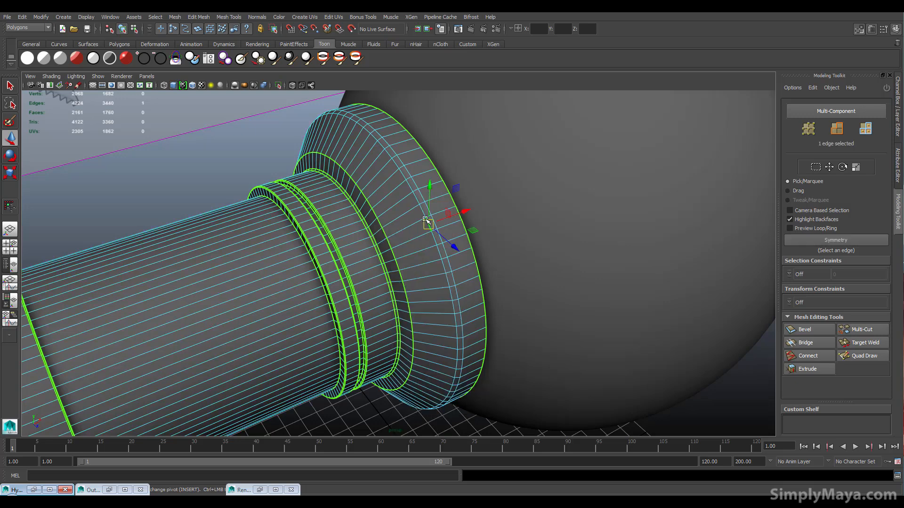
double_click(426, 220)
key(space)
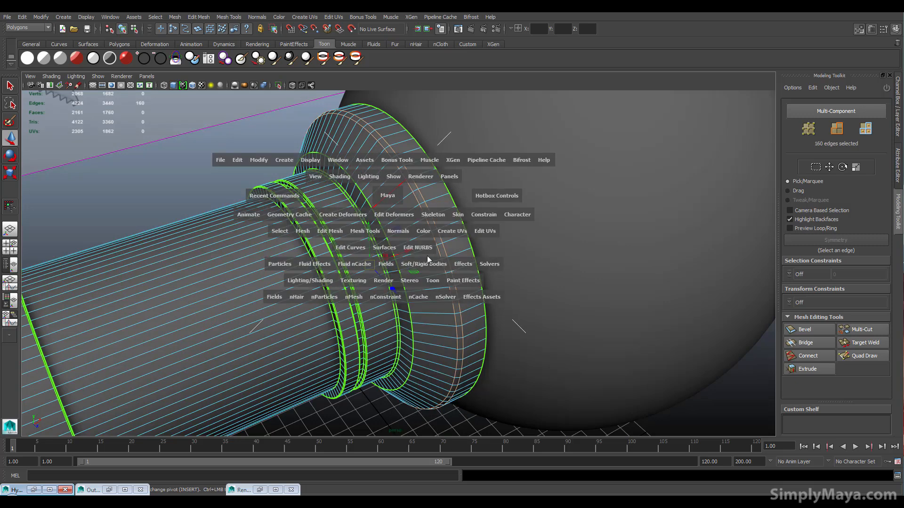
click(399, 233)
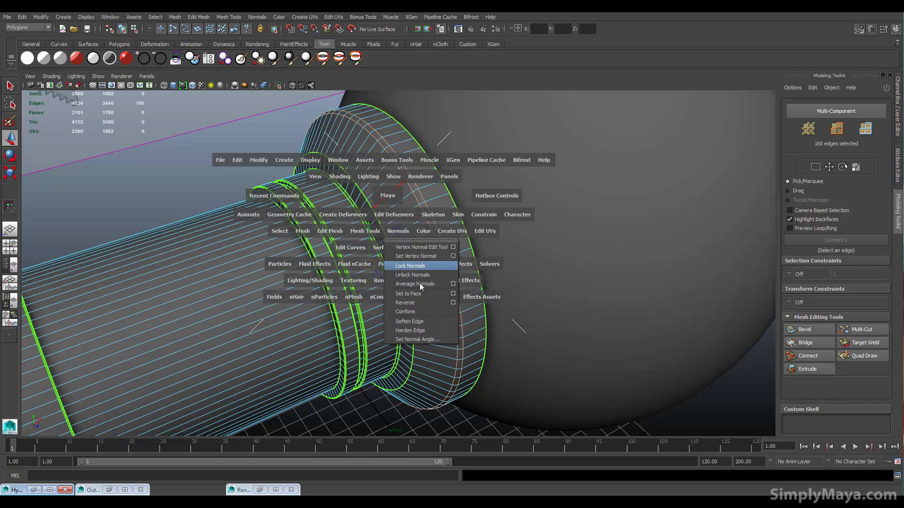
click(417, 330)
click(412, 244)
click(390, 330)
key(f)
alt+right_drag(368, 353, 402, 342)
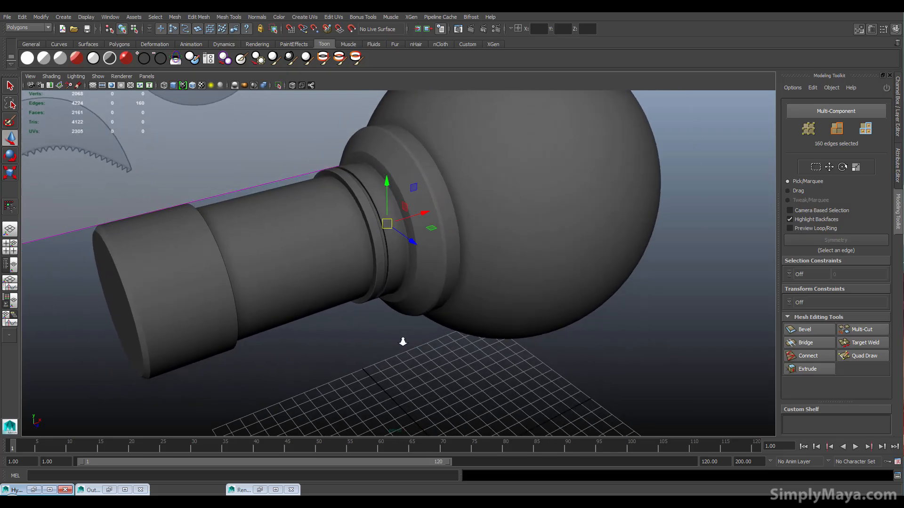
alt+drag(368, 319, 389, 332)
key(F8)
click(389, 332)
Step: Examine the shading of the barrel's end section, recess, grooves and flange up close and from a distance
scroll(417, 292, up, 8)
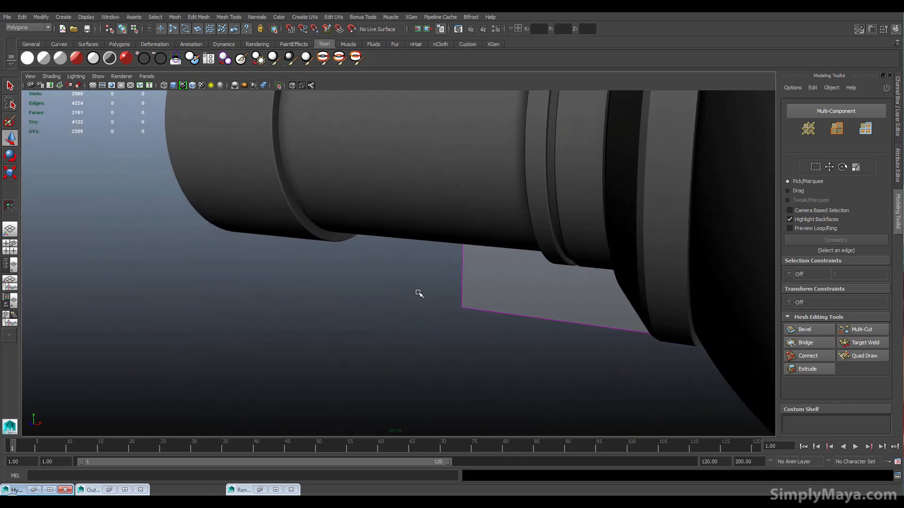
alt+middle_drag(430, 365, 428, 355)
scroll(537, 337, up, 5)
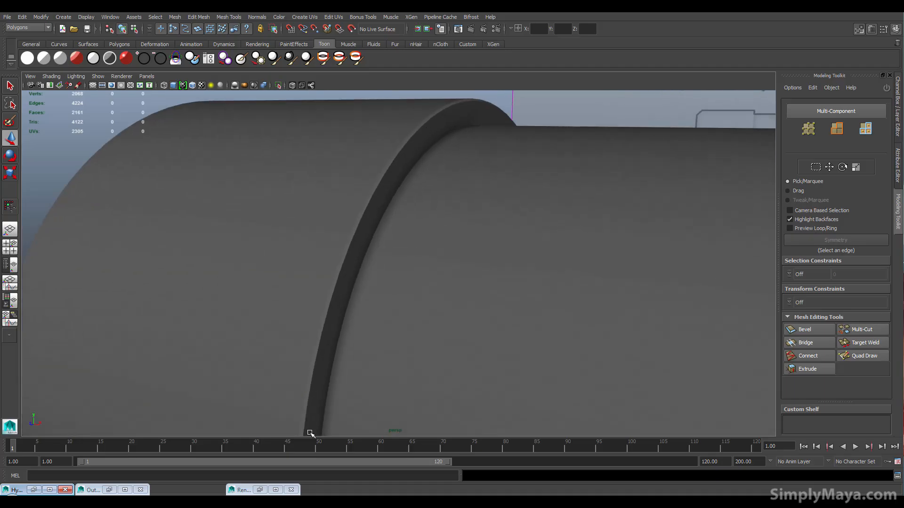
alt+drag(420, 277, 460, 287)
scroll(359, 339, down, 5)
scroll(413, 339, up, 2)
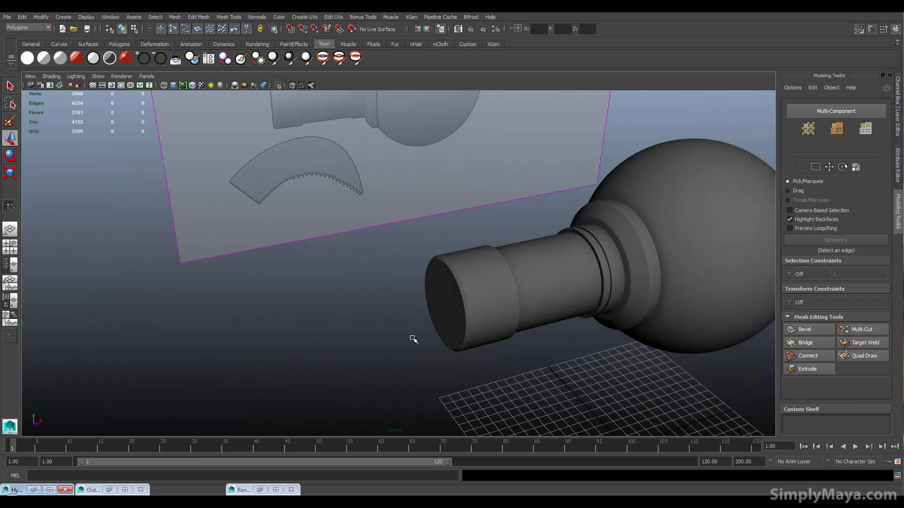
scroll(395, 335, down, 3)
scroll(386, 325, up, 3)
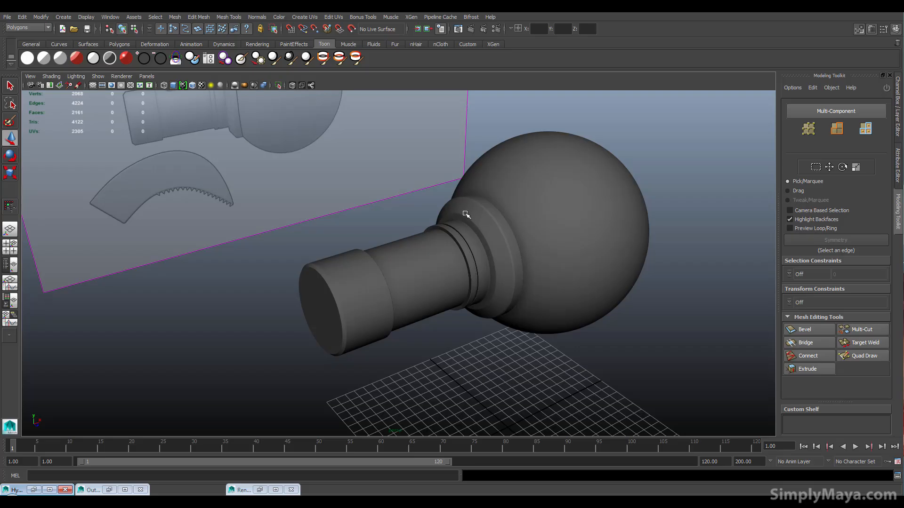
alt+drag(499, 221, 514, 263)
Step: Preview the barrel with smooth mesh display, restore the unsmoothed display and deselect it
click(456, 248)
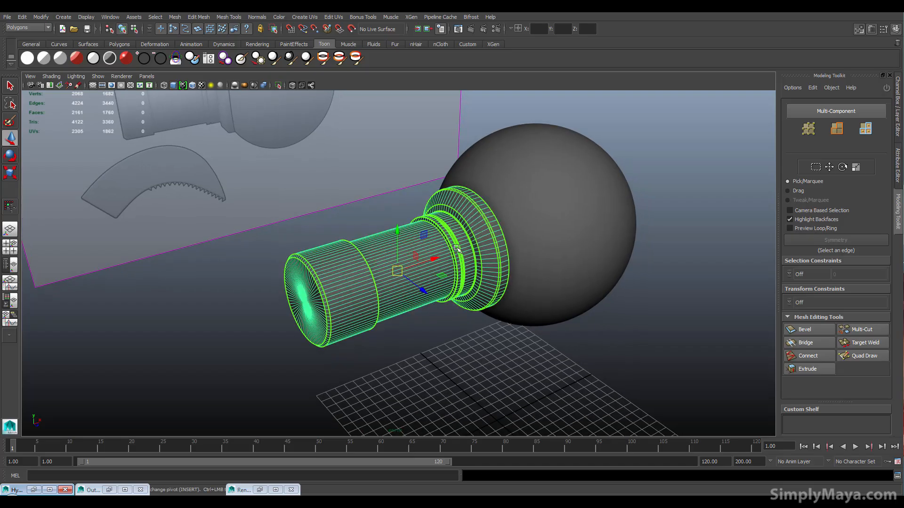
click(489, 325)
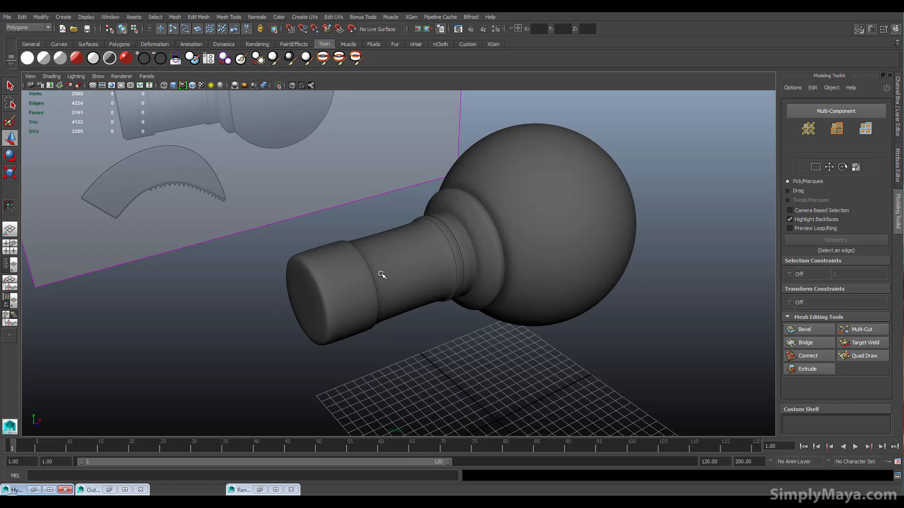
click(395, 266)
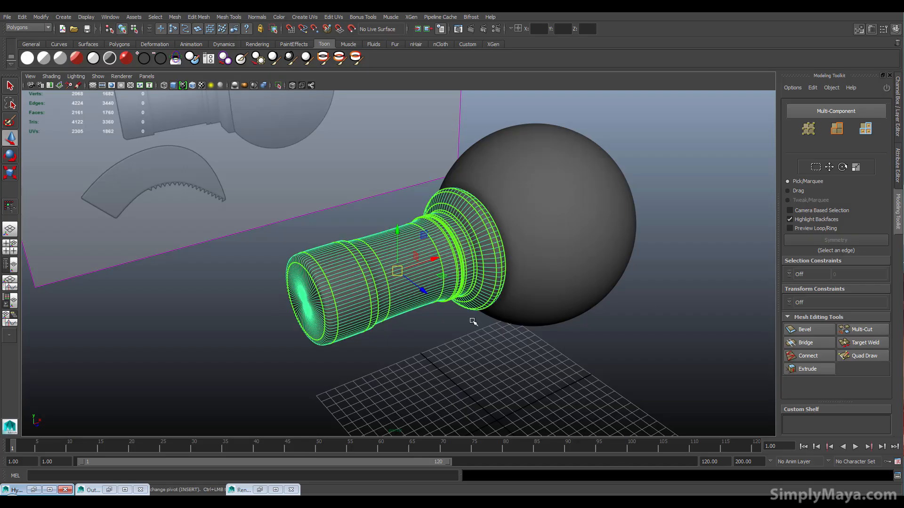
click(484, 339)
mouse_move(454, 281)
alt+mouse_down()
mouse_move(376, 305)
mouse_move(527, 313)
mouse_move(464, 302)
mouse_move(424, 309)
mouse_move(414, 327)
mouse_move(471, 317)
mouse_move(459, 277)
alt+mouse_up()
Step: In the side view, move the vertices of the barrel's bevelled end cap toward the sphere to match the blueprint outline
key(space)
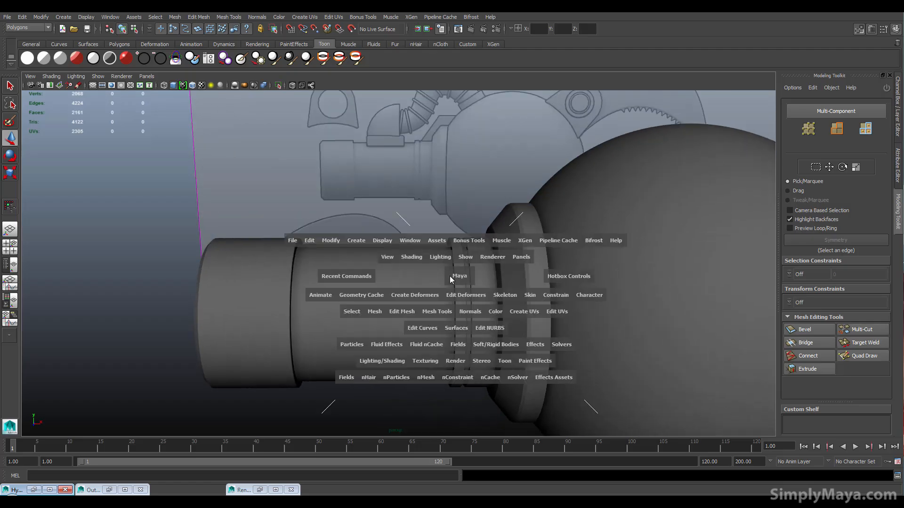
key(space)
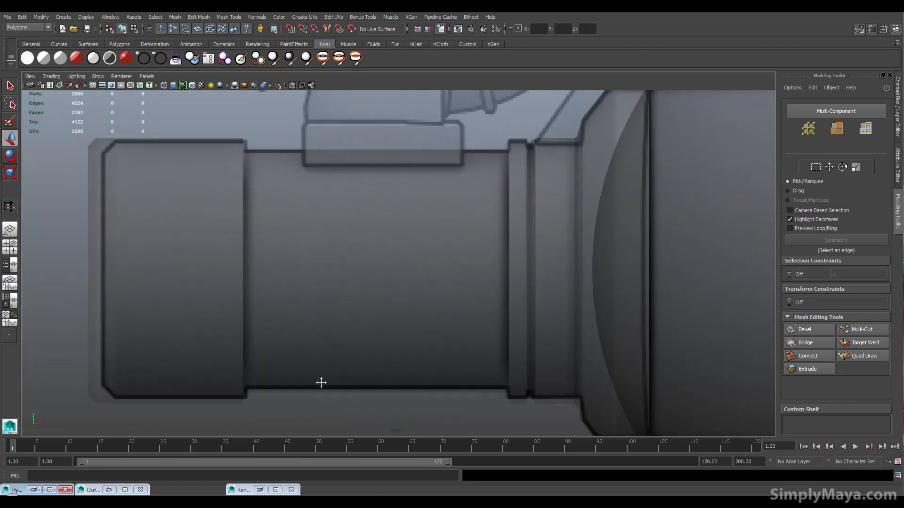
scroll(306, 349, up, 2)
click(282, 316)
scroll(355, 299, up, 2)
right_drag(142, 260, 108, 258)
drag(61, 133, 162, 436)
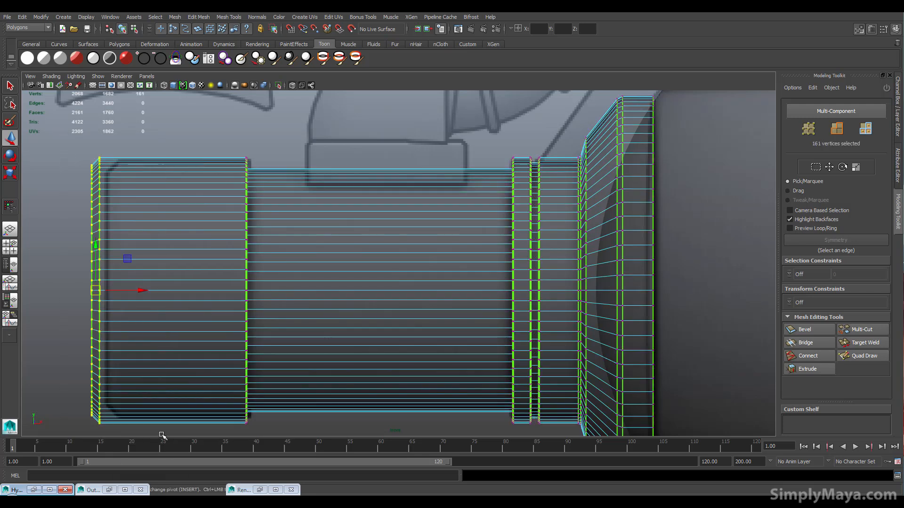
drag(142, 295, 156, 292)
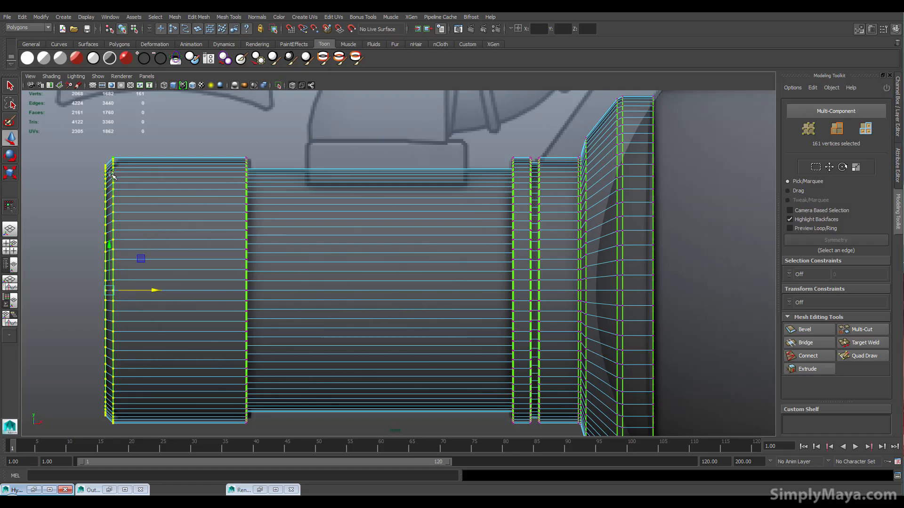
Step: Check the vertex ring where the end section steps down and the flange profile against the blueprint, then return to object mode
alt+middle_drag(165, 334, 207, 314)
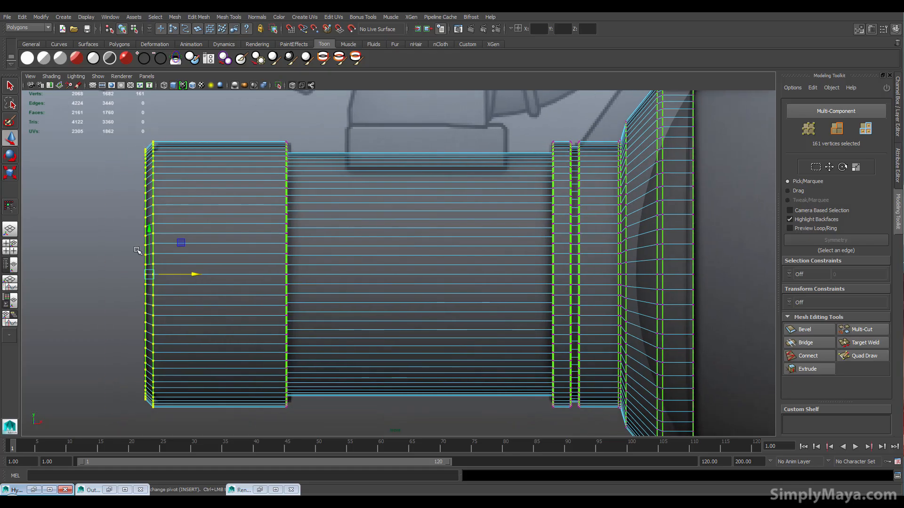
drag(260, 116, 321, 442)
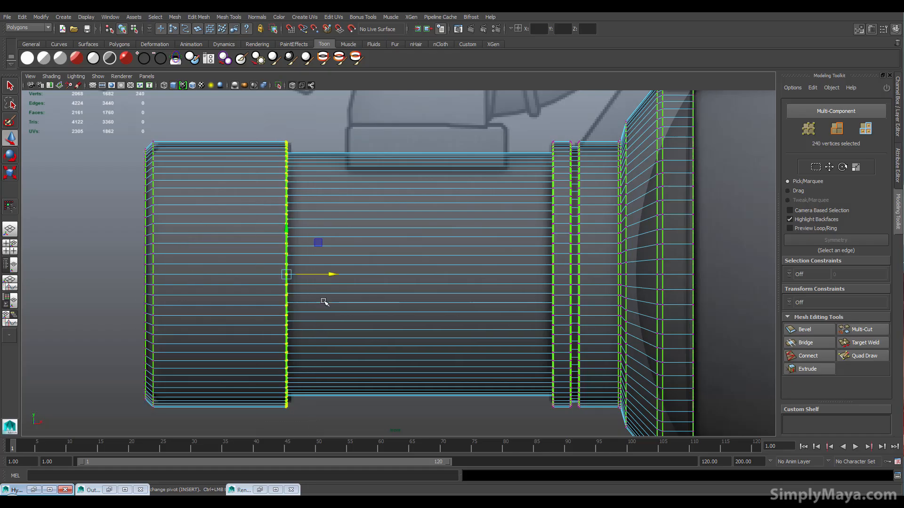
alt+middle_drag(414, 283, 312, 292)
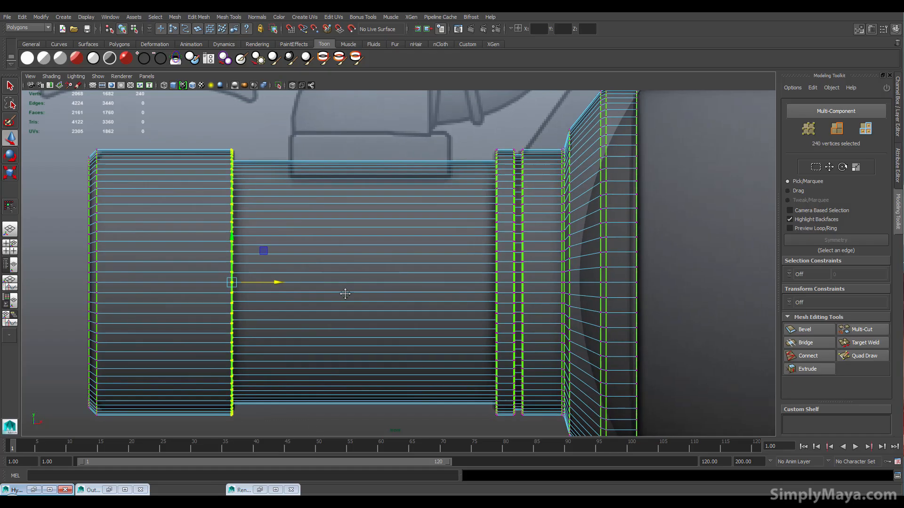
alt+right_drag(423, 279, 282, 248)
alt+middle_drag(282, 249, 282, 274)
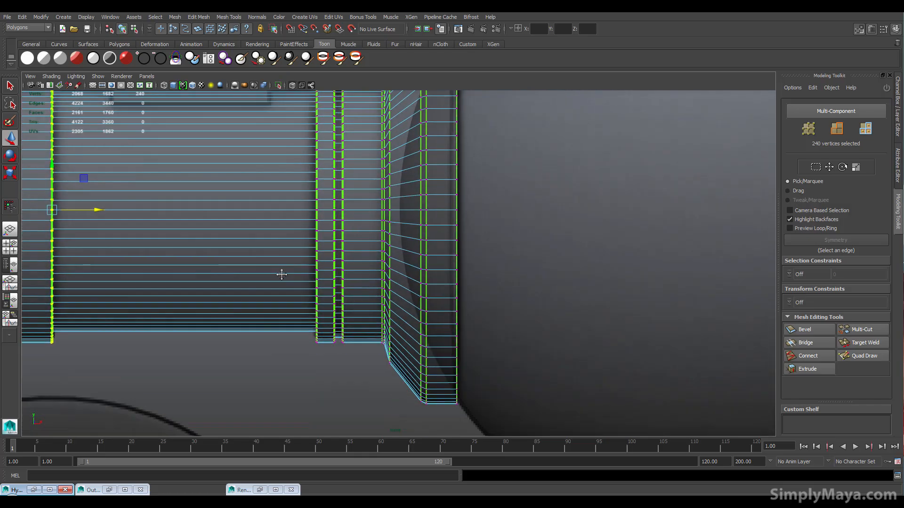
alt+right_drag(282, 274, 341, 355)
mouse_move(347, 285)
right_down()
mouse_move(359, 278)
mouse_move(339, 278)
mouse_move(342, 271)
right_up()
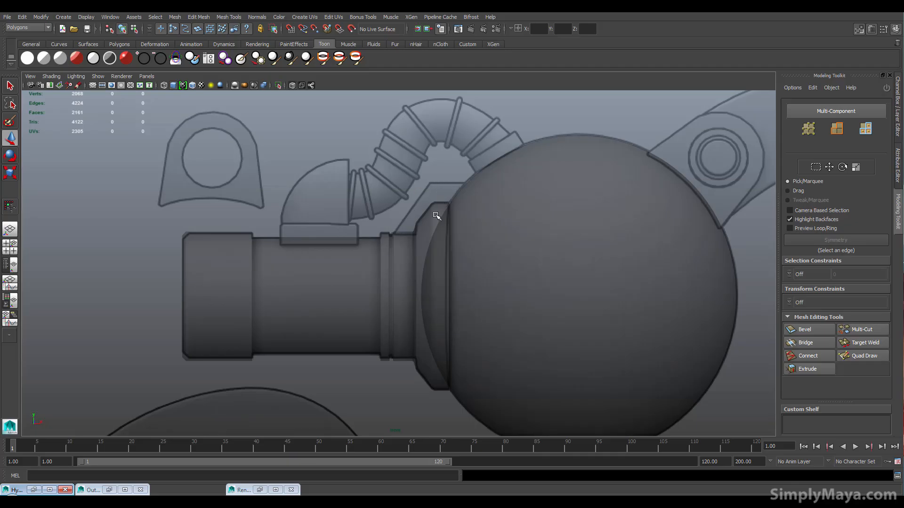
Step: Create a polygon cube and move it to the top of the flange, over the angled bracket in the blueprint
key(space)
mouse_move(510, 182)
alt+mouse_down()
mouse_move(521, 191)
mouse_move(512, 198)
alt+mouse_up()
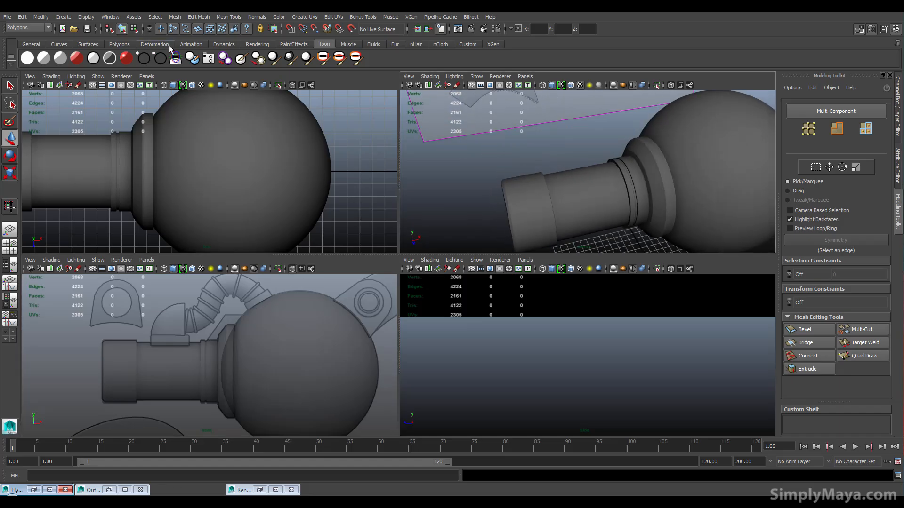
click(113, 44)
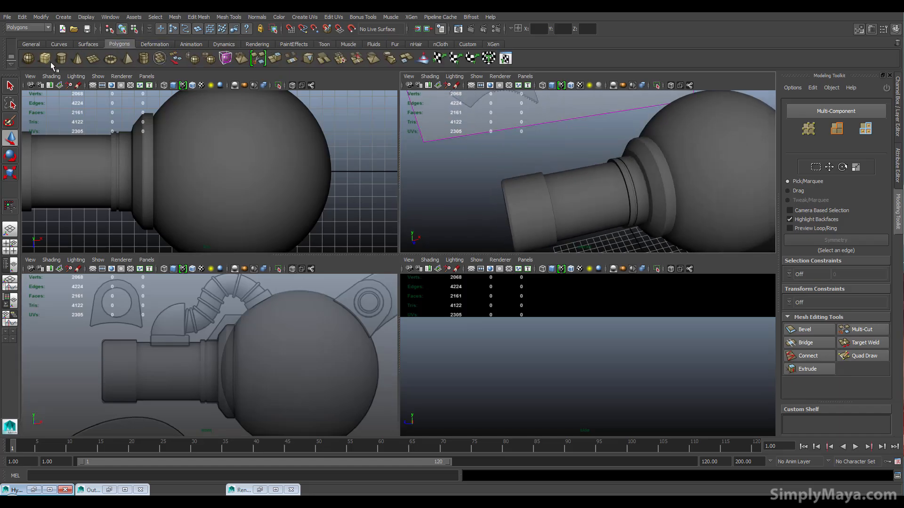
shift+right_drag(534, 173, 580, 198)
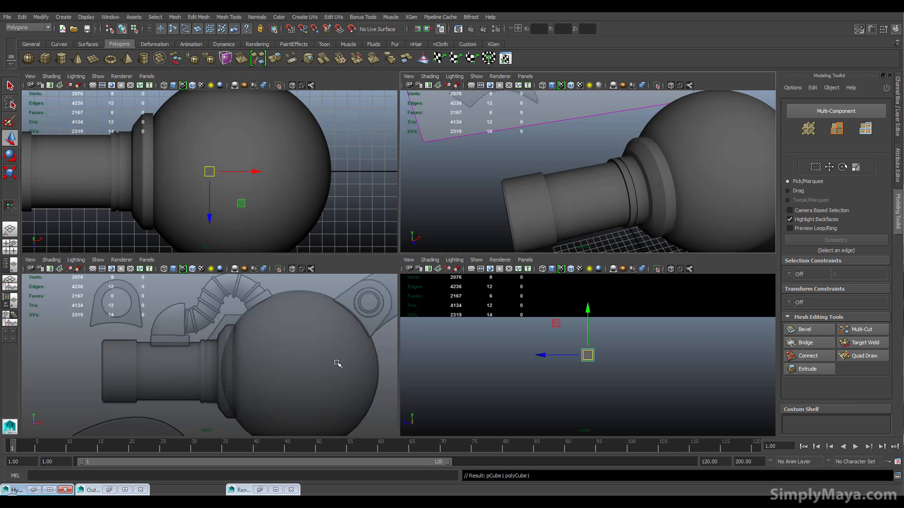
scroll(330, 368, down, 5)
drag(240, 377, 243, 317)
drag(274, 344, 254, 345)
Step: Enlarge the cube uniformly in the side view to roughly the width of the blueprint's angled bracket
key(space)
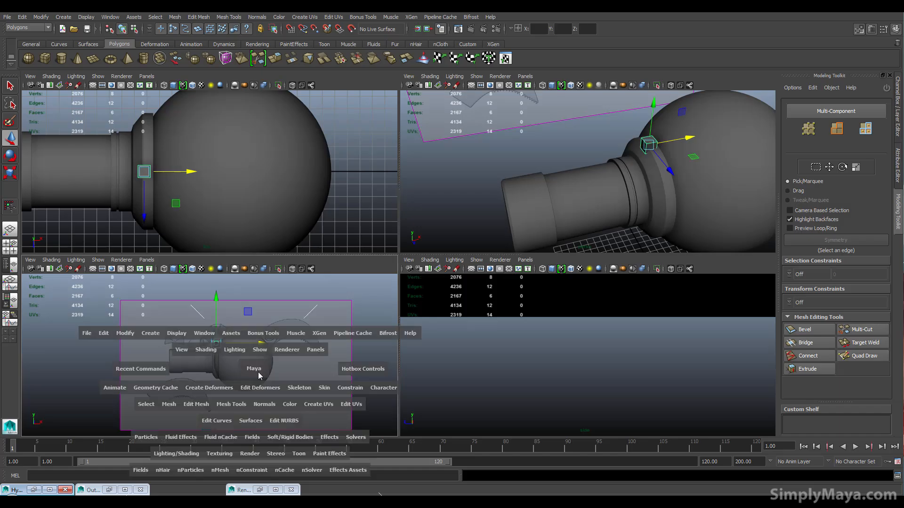
scroll(375, 324, up, 8)
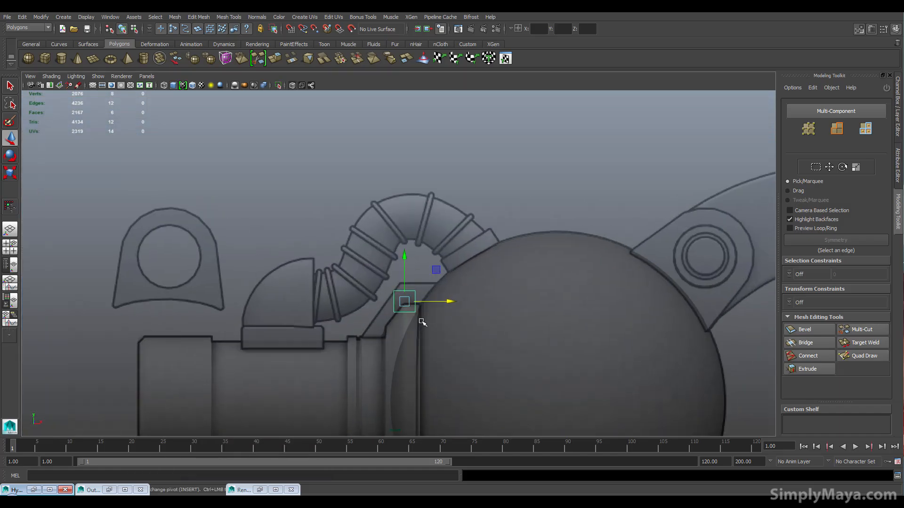
key(r)
drag(405, 302, 422, 311)
Step: Select the cube's lower vertices and move them down to the base of the blueprint's angled bracket
right_drag(421, 310, 370, 292)
drag(507, 364, 363, 313)
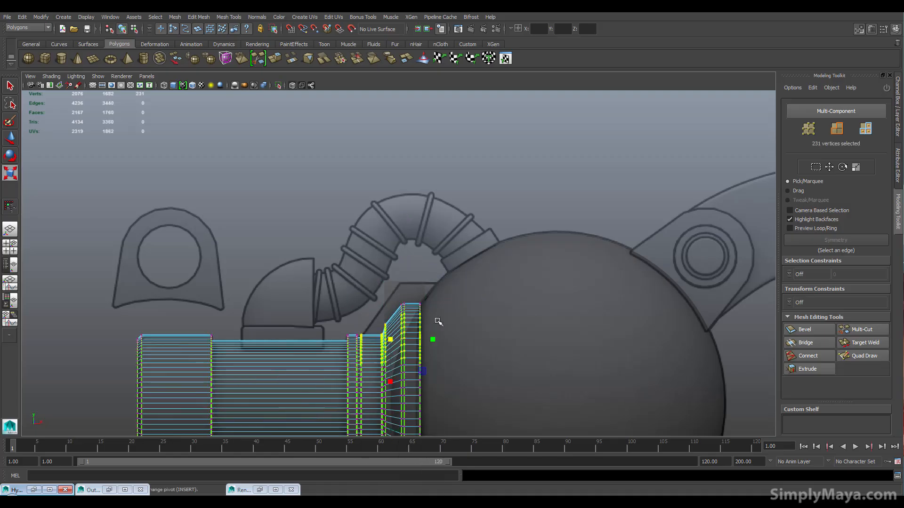
click(390, 287)
right_drag(385, 291, 369, 292)
drag(362, 311, 503, 368)
key(w)
drag(407, 277, 406, 297)
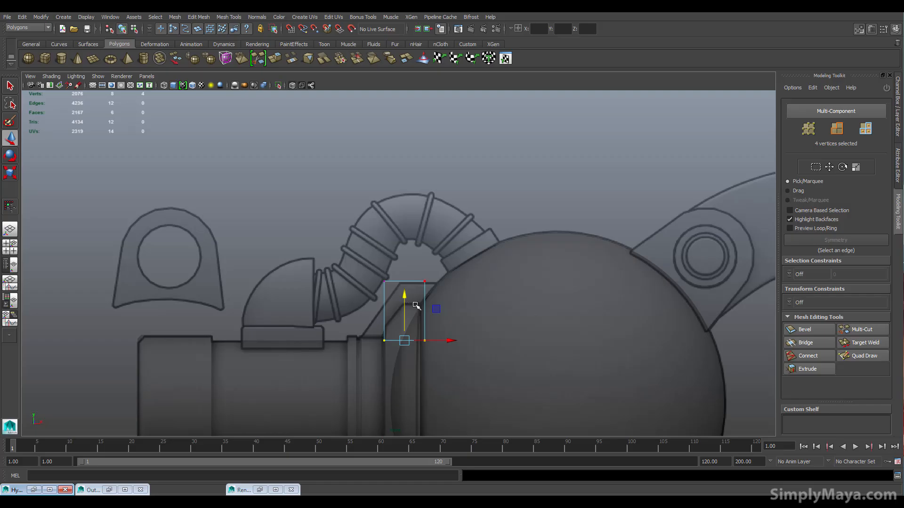
Step: Skew the cube in the side view by offsetting its upper and lower vertices horizontally to match the blueprint bracket's slant
drag(383, 265, 468, 291)
drag(370, 325, 428, 342)
key(r)
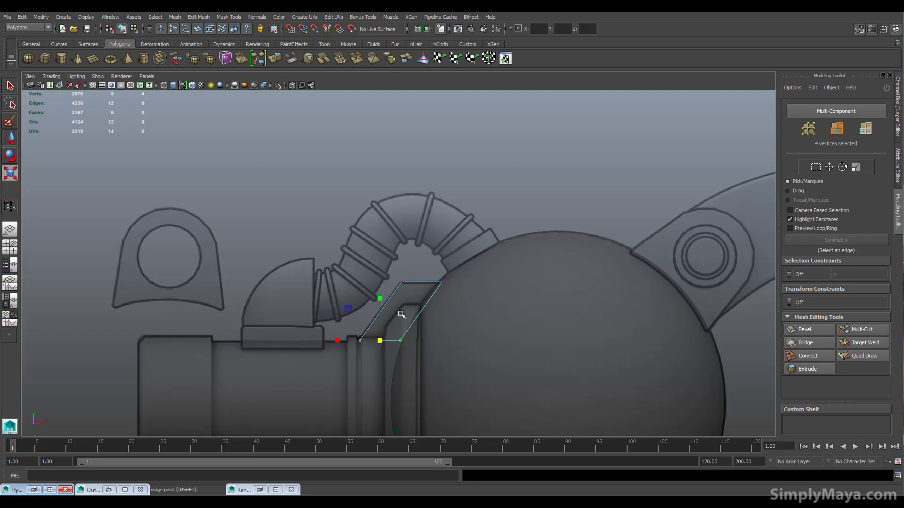
drag(339, 342, 341, 341)
drag(490, 387, 345, 232)
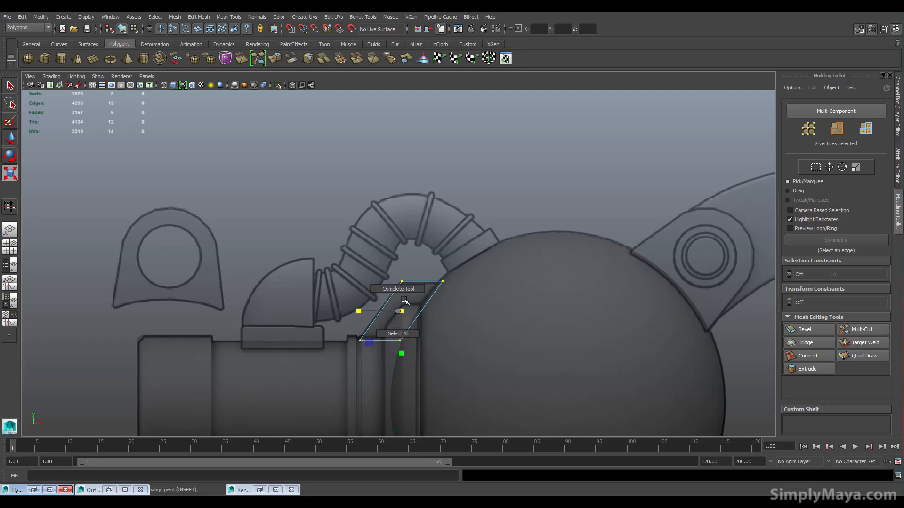
Step: Return the slanted cube to object mode and scale it along Z into a thin plate
right_drag(413, 288, 419, 295)
click(420, 296)
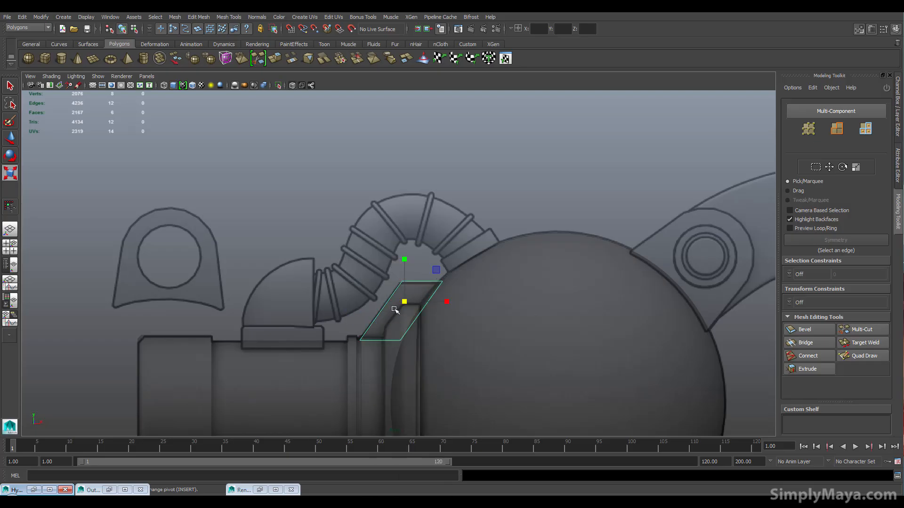
drag(451, 303, 451, 303)
key(space)
alt+drag(567, 181, 619, 191)
drag(669, 132, 539, 168)
alt+right_drag(541, 191, 579, 233)
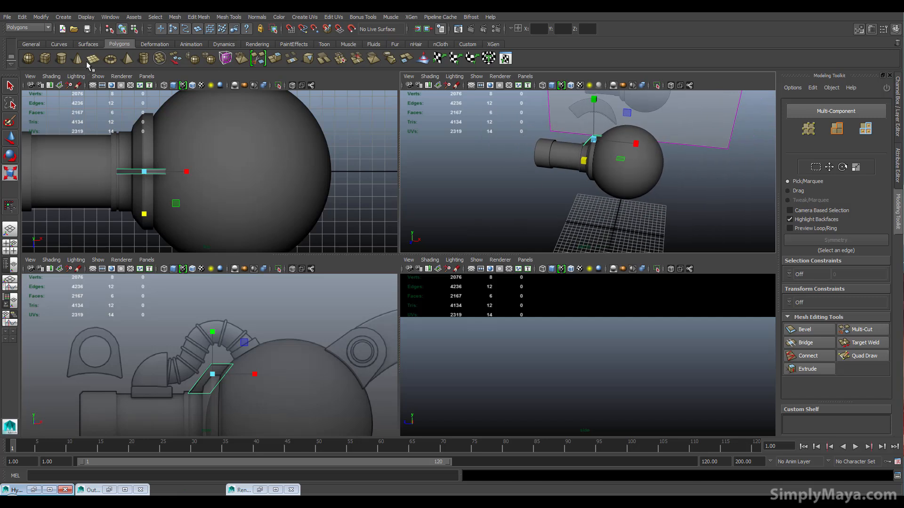
alt+drag(517, 202, 529, 226)
key(w)
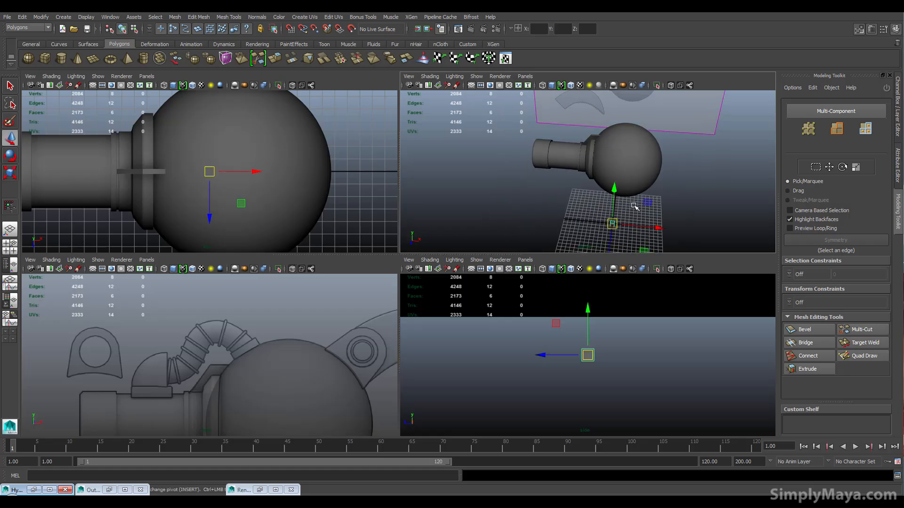
drag(615, 188, 624, 107)
drag(643, 156, 621, 156)
alt+drag(579, 207, 612, 179)
drag(579, 102, 582, 131)
key(Delete)
Step: Select the four long outer edges along the plate's sloped and upper faces, bevel them, and return to object mode
click(546, 125)
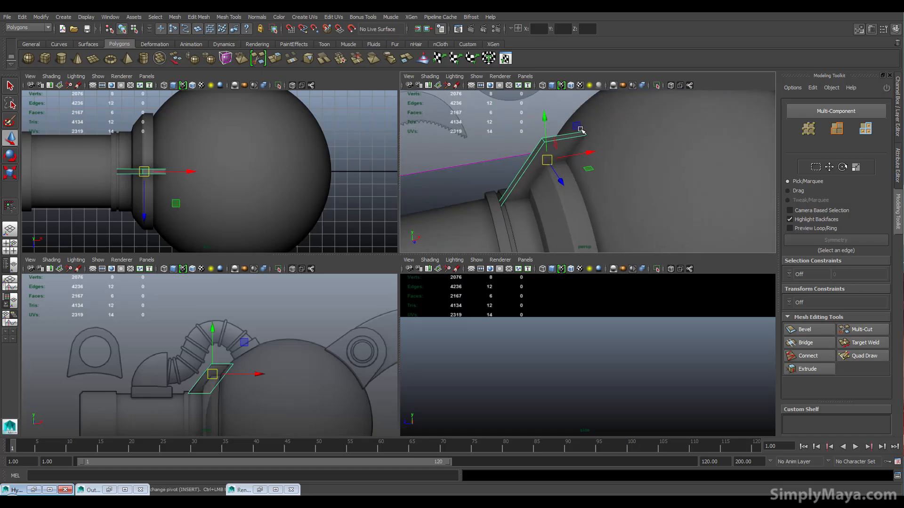
right_drag(531, 172, 531, 153)
click(534, 156)
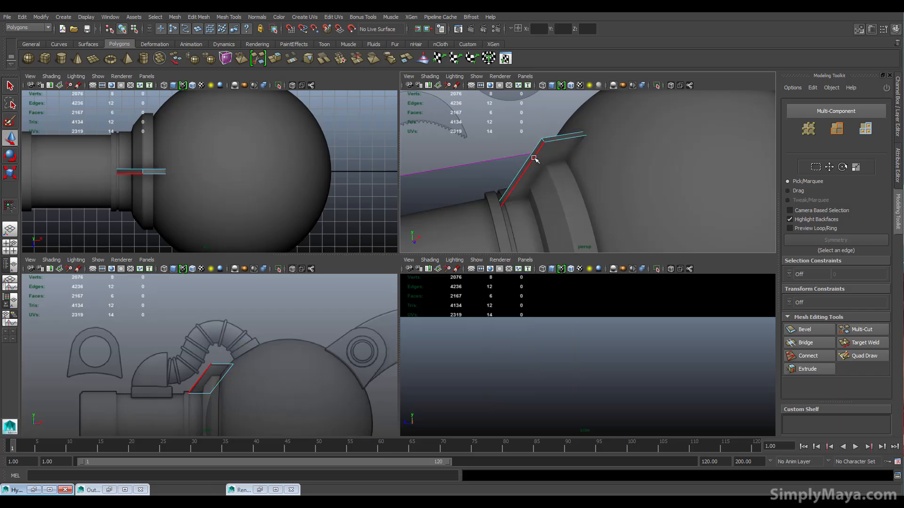
click(533, 156)
shift+click(564, 132)
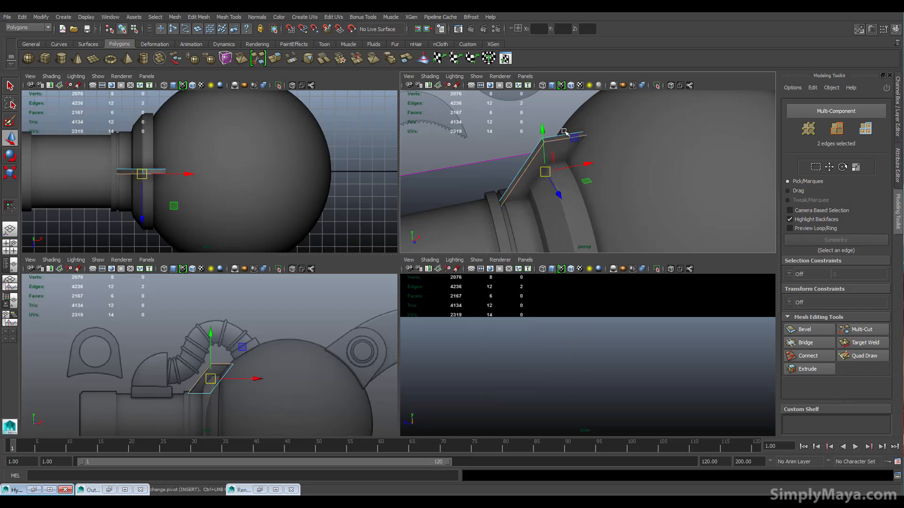
shift+click(512, 186)
mouse_move(490, 207)
alt+mouse_down()
mouse_move(476, 202)
mouse_move(500, 209)
alt+mouse_up()
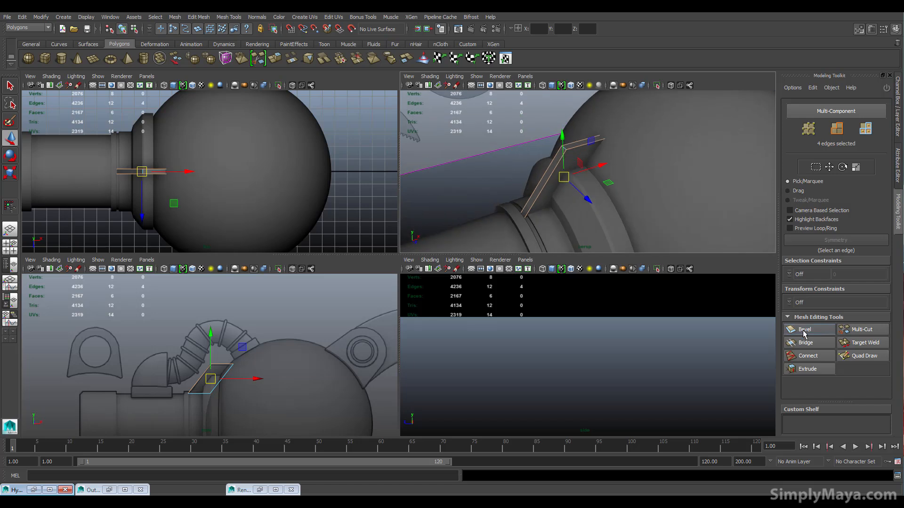
key(space)
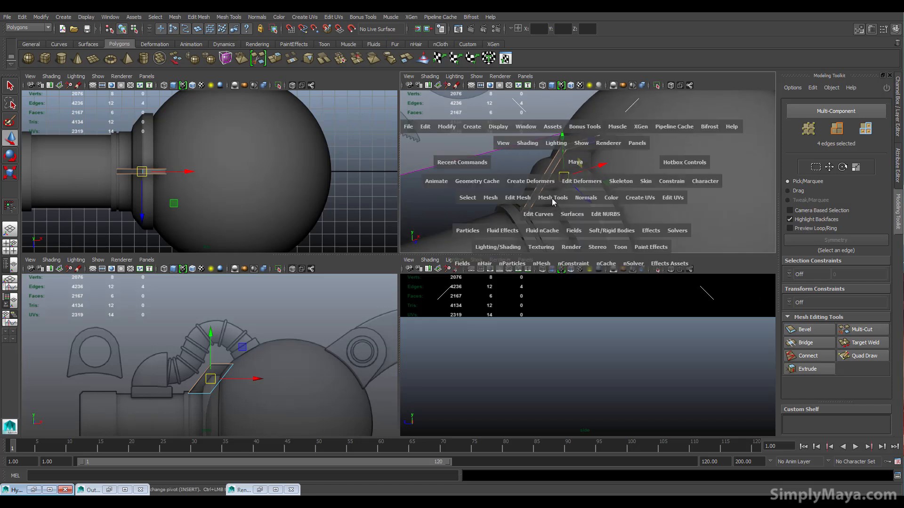
click(518, 197)
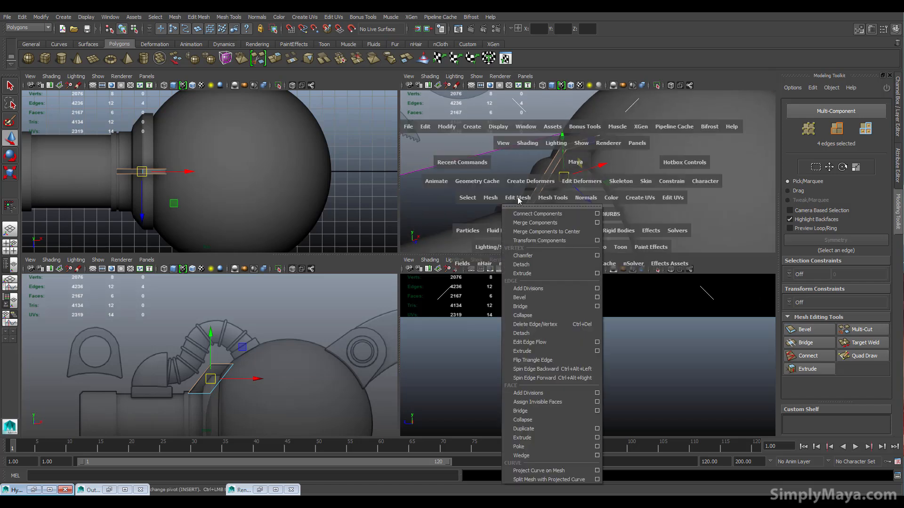
click(548, 298)
right_drag(542, 178, 523, 166)
Step: Turn on the hard edges display for the bevelled bracket plate
alt+drag(494, 177, 583, 159)
double_click(563, 126)
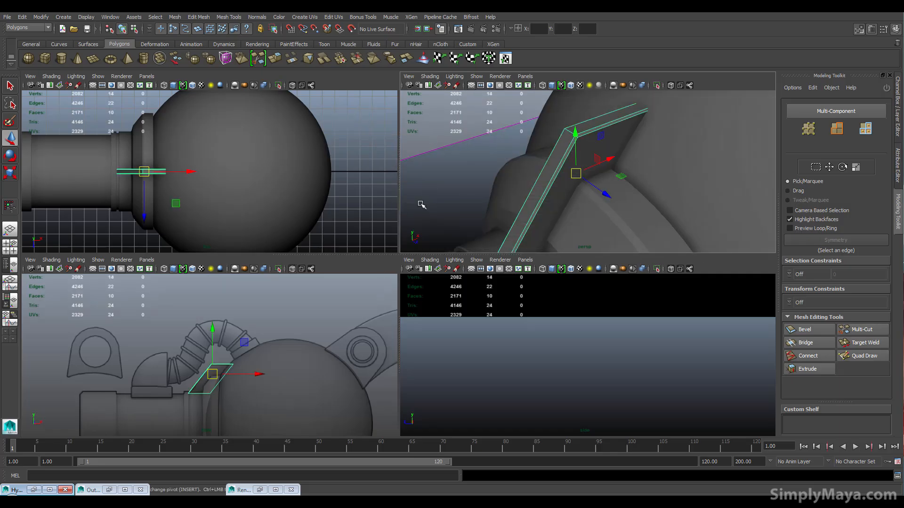
key(space)
key(space)
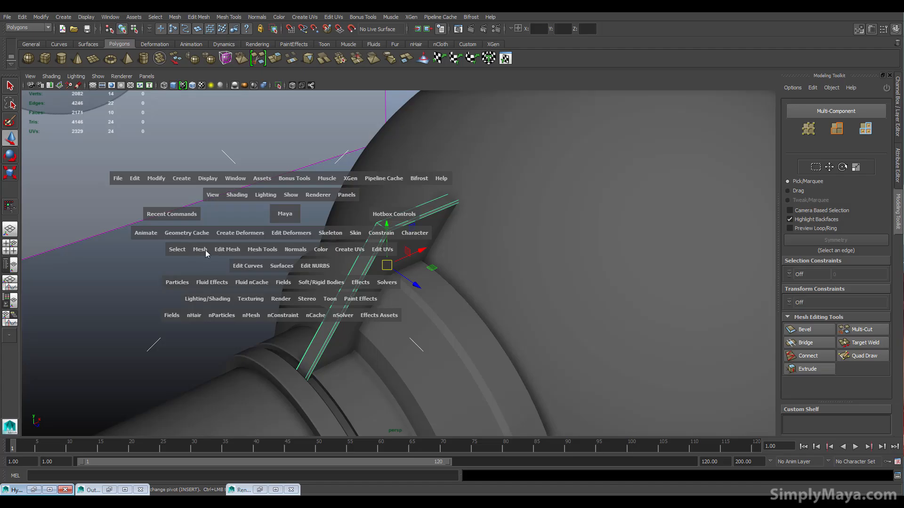
click(163, 178)
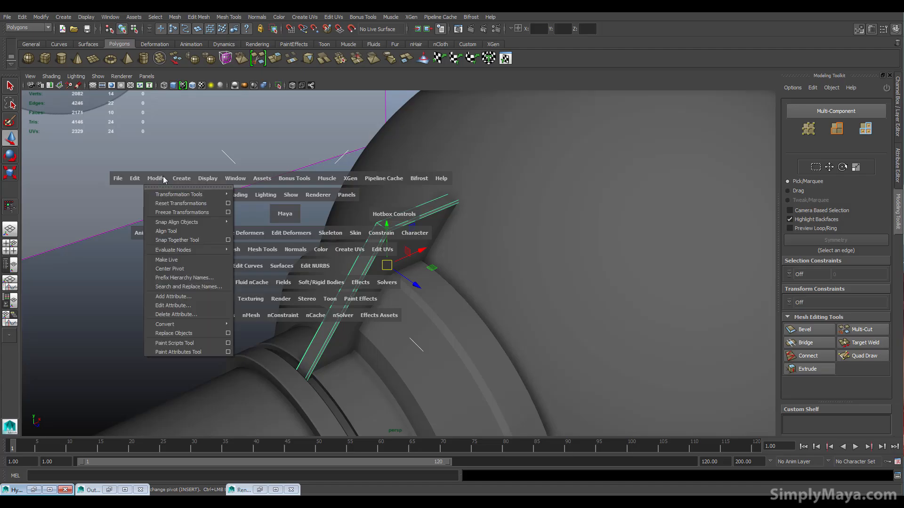
click(207, 178)
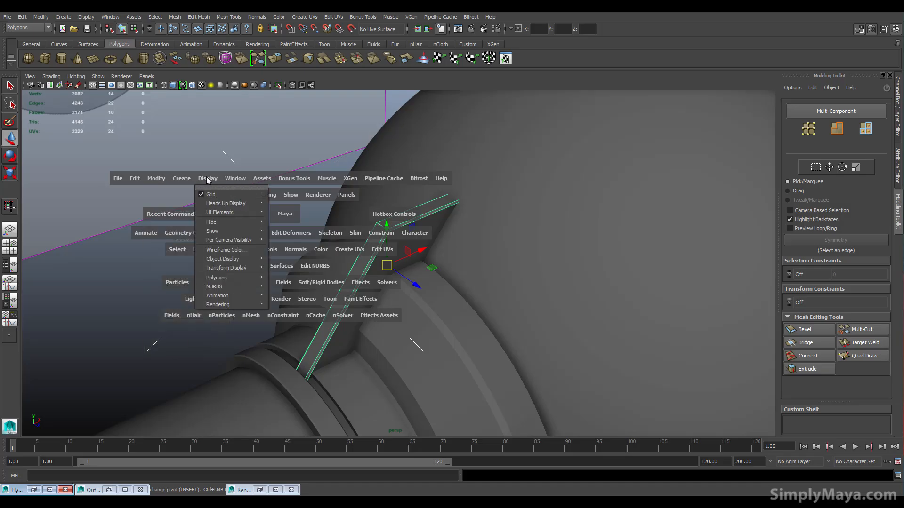
mouse_move(255, 278)
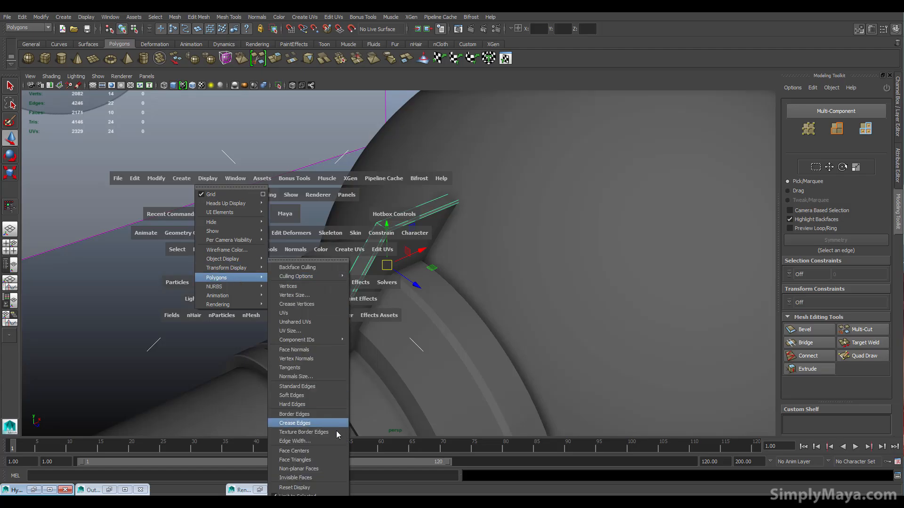
click(337, 404)
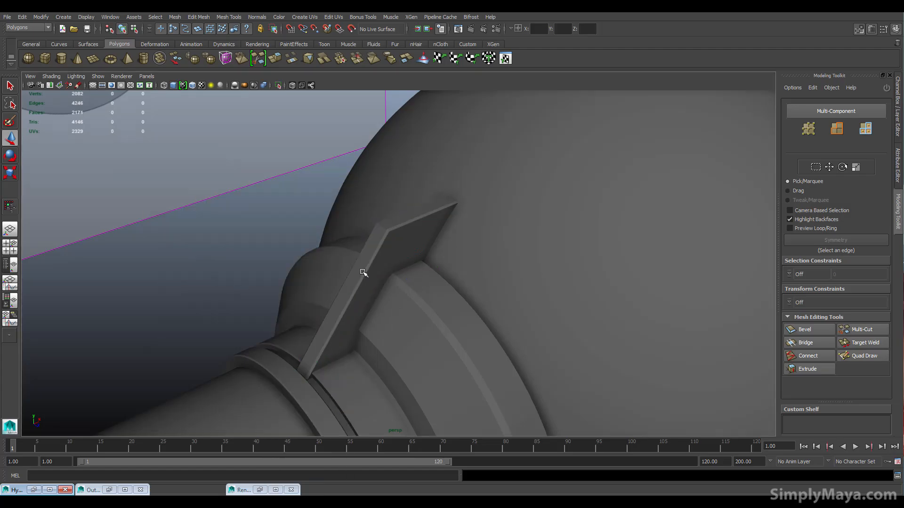
Step: Examine the arm and sphere model and compare it with the hoses shown in the reference photo
alt+drag(335, 283, 292, 370)
click(509, 337)
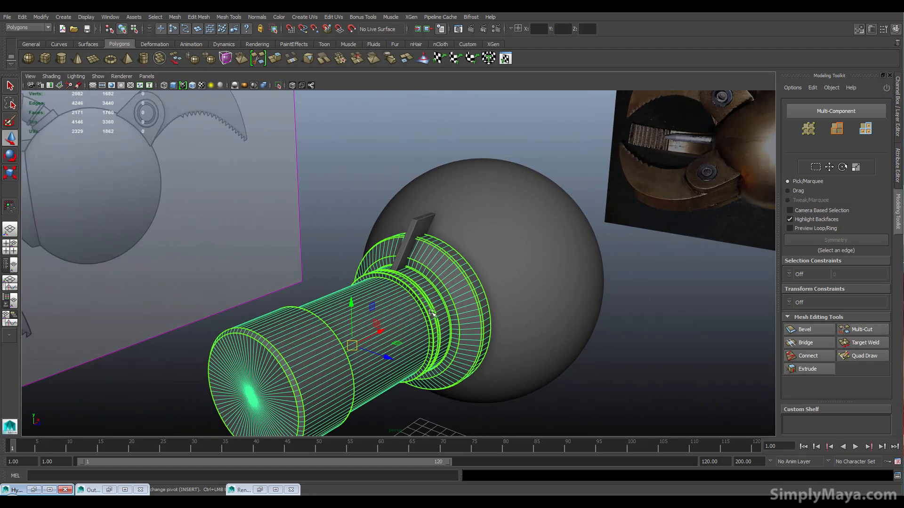
alt+right_drag(443, 307, 622, 268)
alt+middle_drag(496, 259, 396, 281)
alt+drag(388, 280, 234, 197)
scroll(323, 295, down, 10)
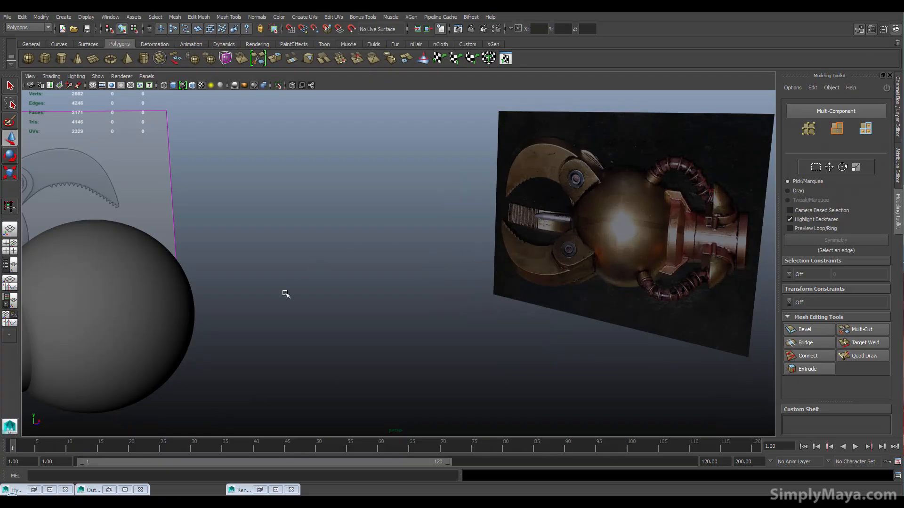
alt+middle_drag(279, 310, 494, 243)
alt+right_drag(495, 243, 238, 278)
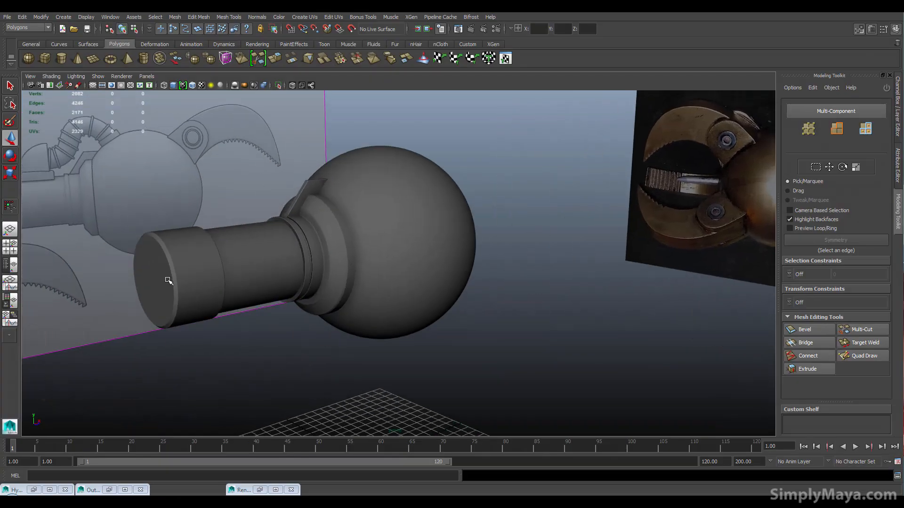
alt+middle_drag(677, 221, 332, 250)
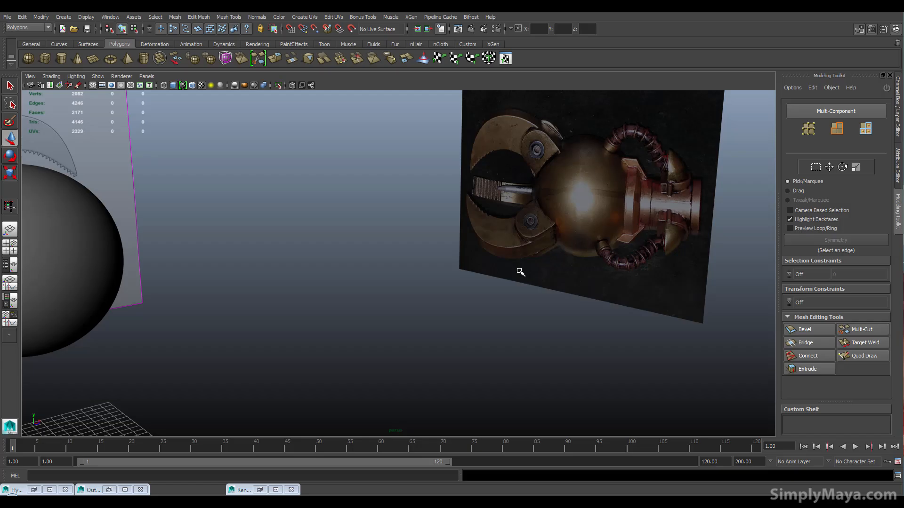
Step: In the front view, draw a Bezier curve along the blueprint hose's centreline, from the elbow cap to the sphere
alt+drag(190, 293, 297, 201)
key(space)
alt+middle_drag(275, 346, 303, 237)
key(space)
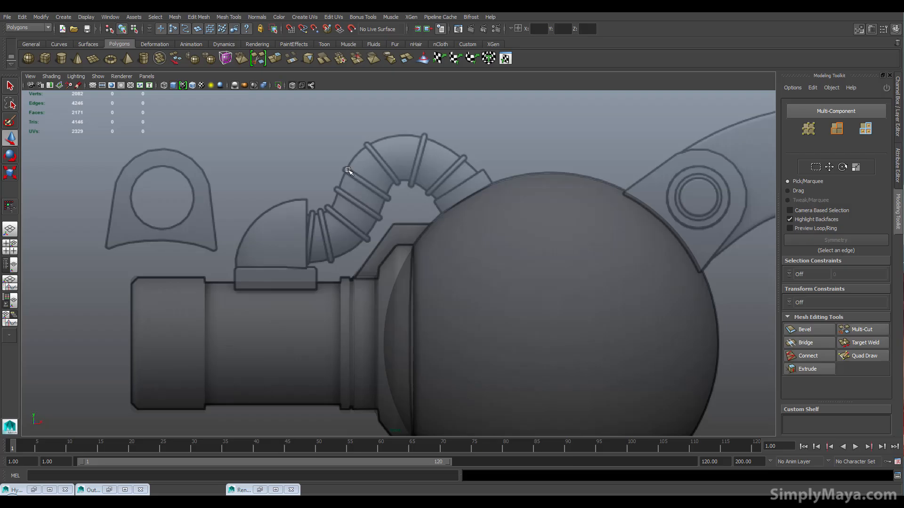
click(64, 17)
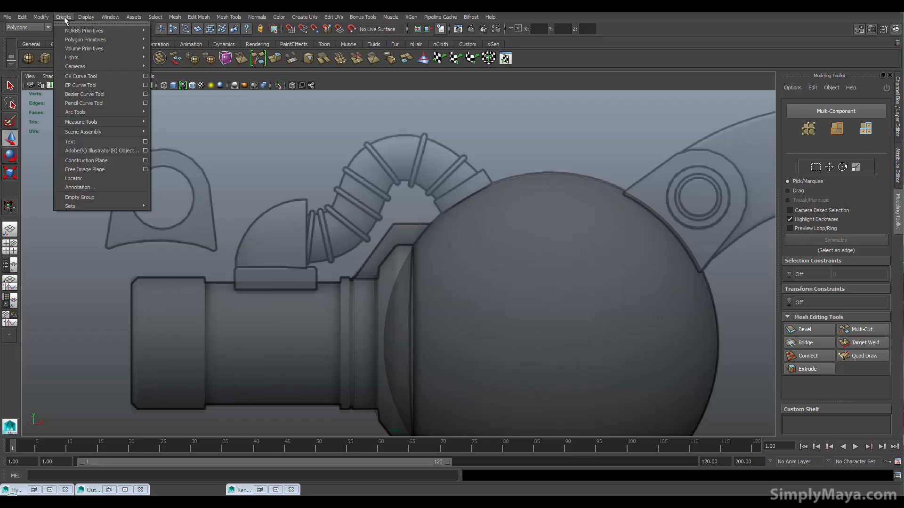
click(84, 97)
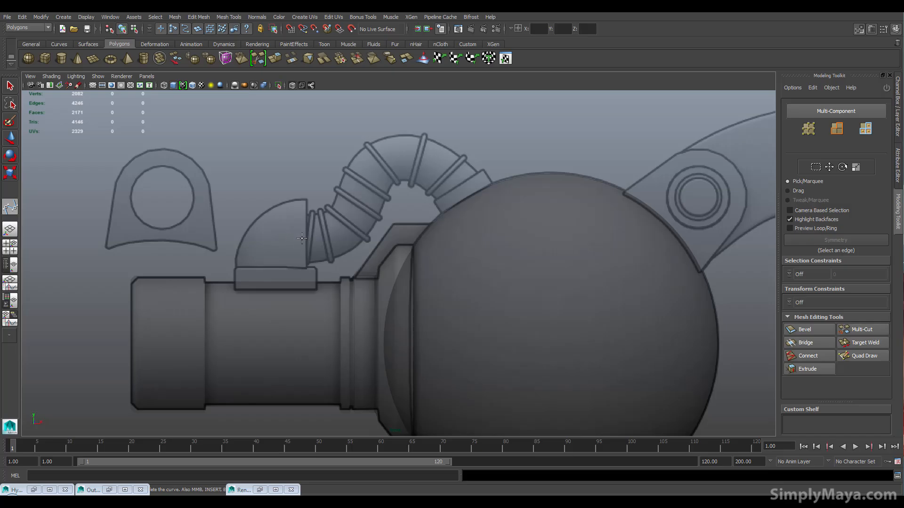
click(343, 224)
click(401, 158)
click(471, 199)
Step: Adjust the Bezier curve's anchors at the lower bend, the peak and the sphere end to follow the hose's centreline
drag(342, 224, 362, 212)
mouse_move(403, 158)
mouse_down()
mouse_move(437, 166)
mouse_move(440, 159)
mouse_move(408, 154)
mouse_up()
mouse_move(370, 157)
mouse_down()
mouse_move(352, 155)
mouse_move(347, 141)
mouse_move(270, 155)
mouse_move(353, 156)
mouse_up()
key(ctrl+z)
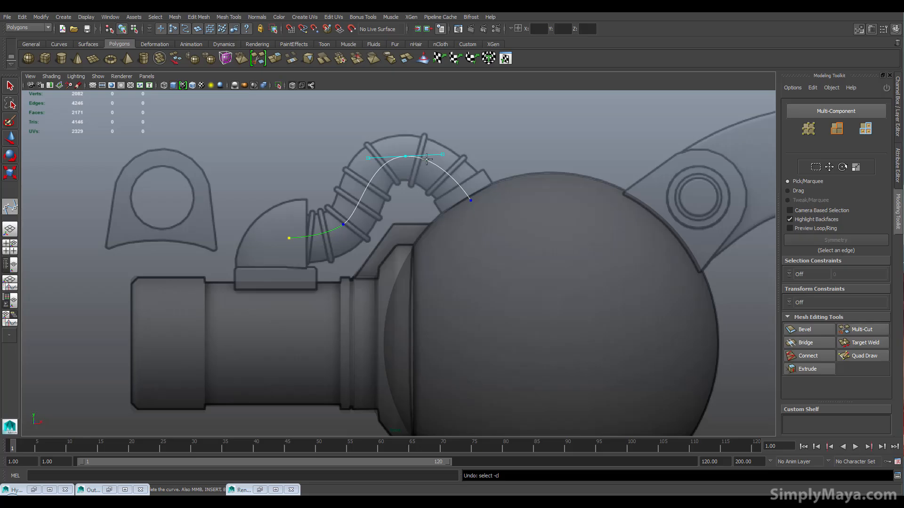
drag(406, 157, 405, 155)
drag(343, 225, 339, 226)
drag(470, 199, 472, 204)
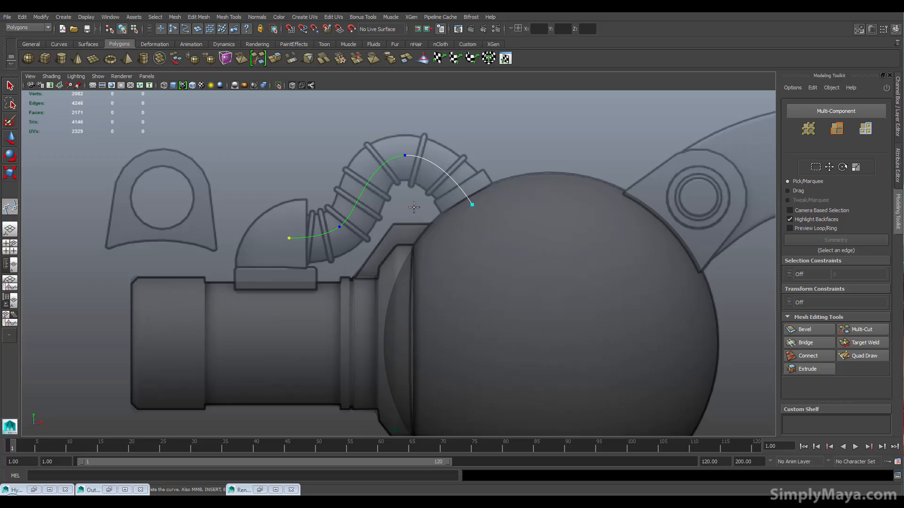
key(w)
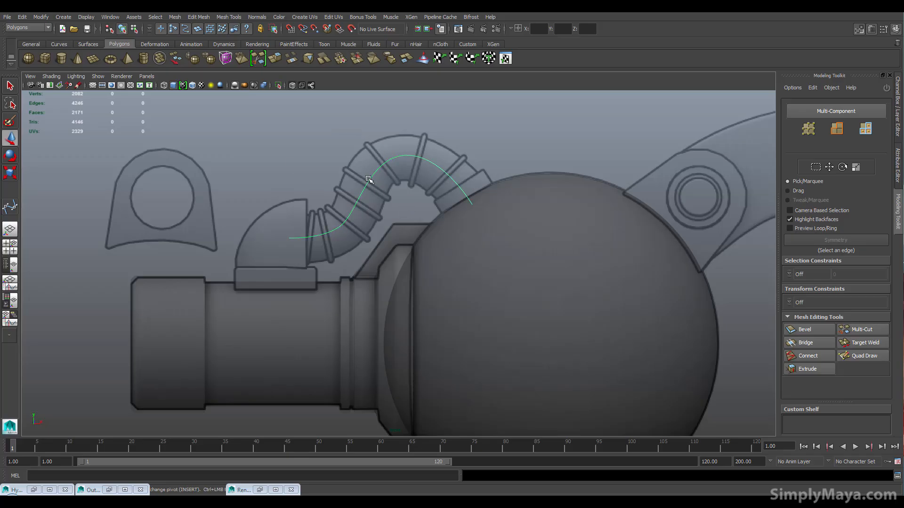
Step: Try to reshape the curve's upper bend by moving its control vertices, and undo the moves
mouse_move(404, 157)
right_down()
mouse_move(385, 157)
mouse_move(392, 144)
right_up()
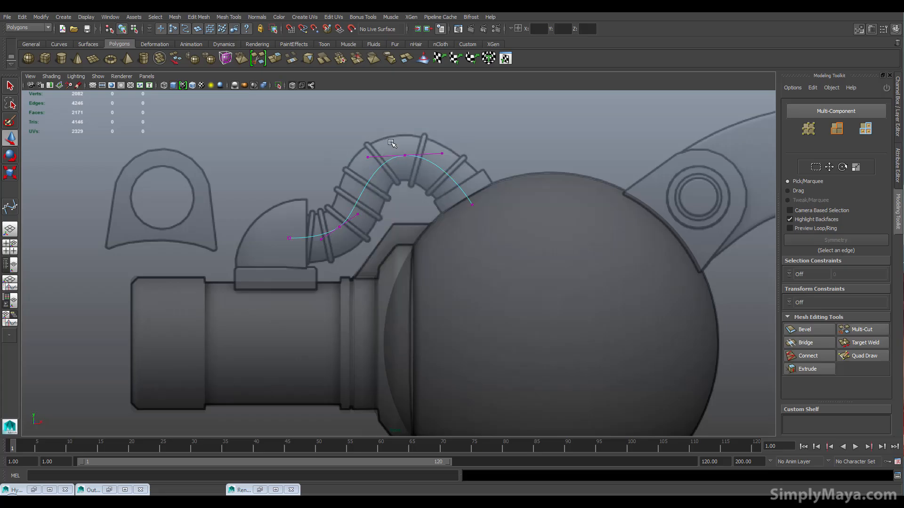
click(367, 157)
drag(368, 130, 367, 140)
key(ctrl+z)
click(405, 155)
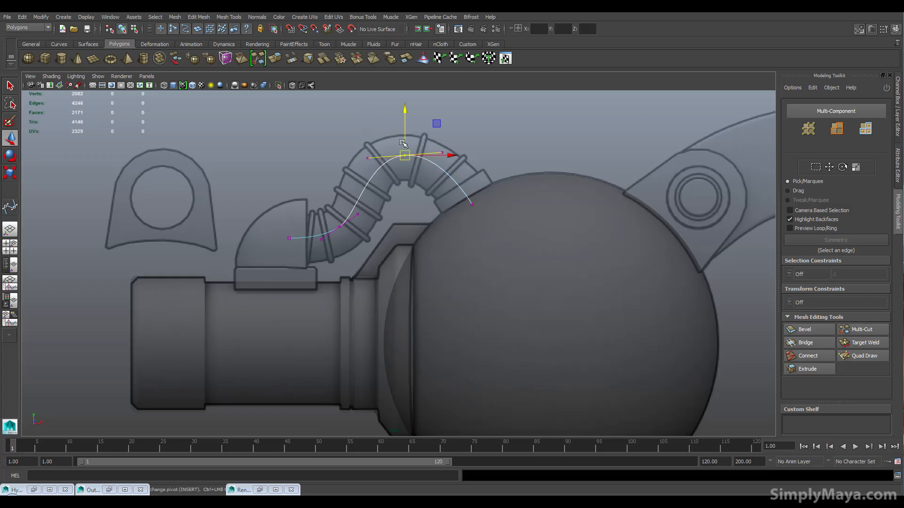
middle_drag(404, 138, 438, 134)
key(ctrl+z)
key(ctrl+z)
key(ctrl+z)
key(ctrl+z)
key(ctrl+z)
key(ctrl+z)
key(ctrl+z)
Step: Reactivate the Bezier Curve Tool and lengthen the peak anchor's tangent handle on the elbow-cap side
click(64, 17)
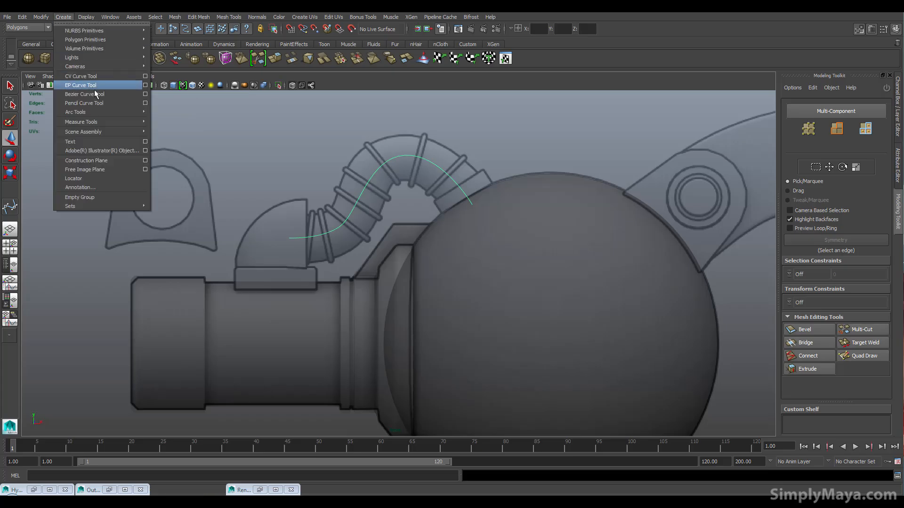
click(89, 94)
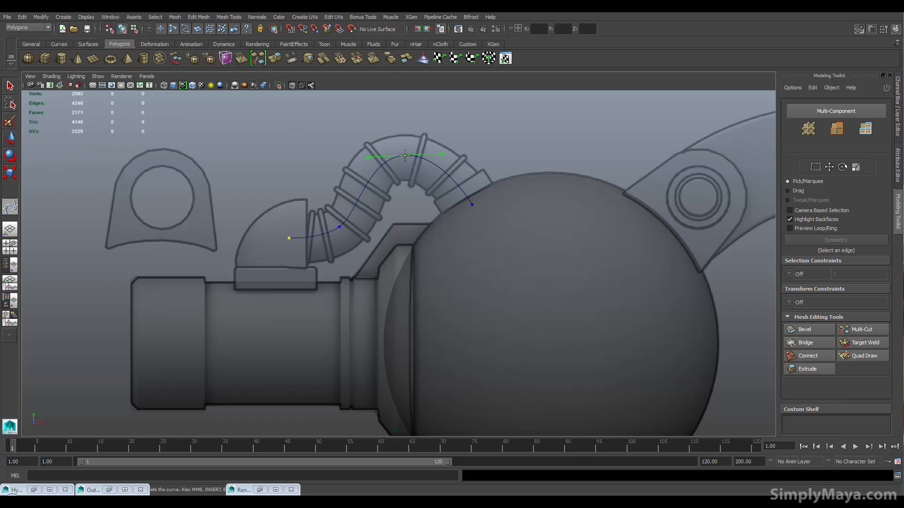
click(406, 154)
drag(368, 159, 362, 160)
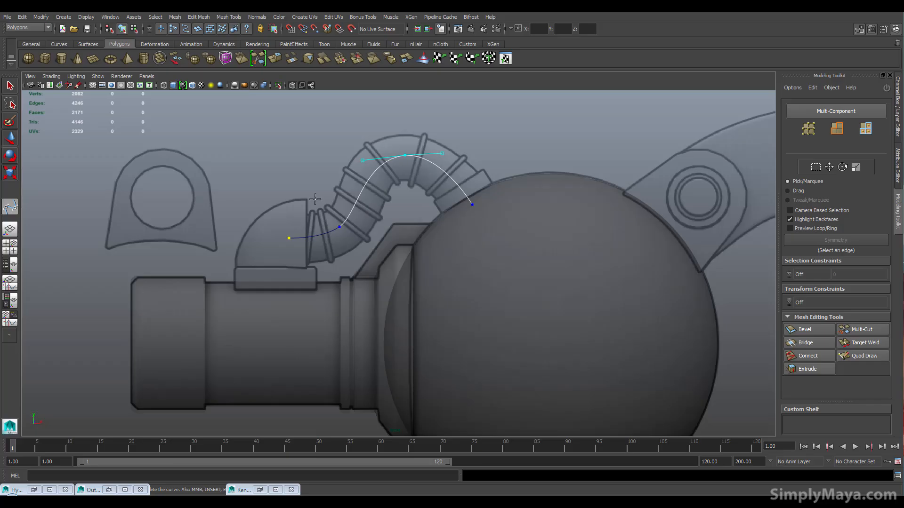
right_click(379, 170)
key(w)
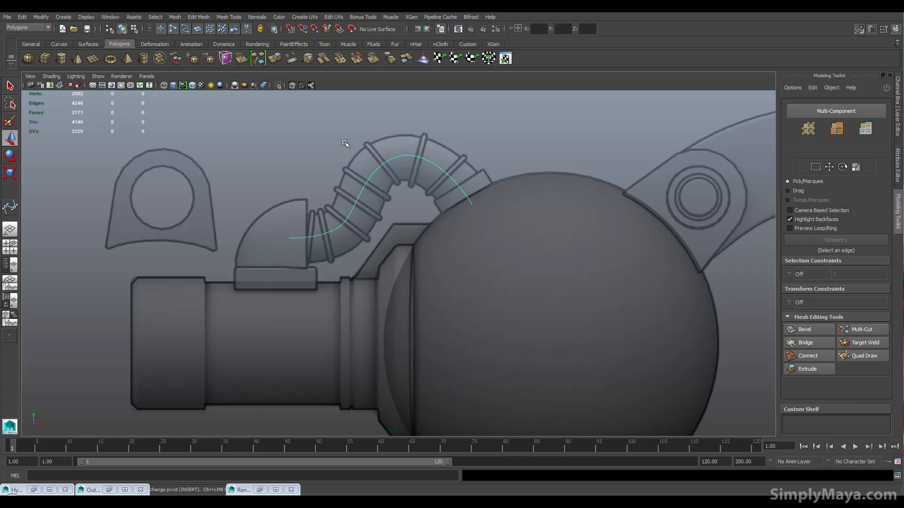
Step: Create a NURBS circle and move it up to the elbow-cap end of the hose curve
click(60, 44)
click(359, 312)
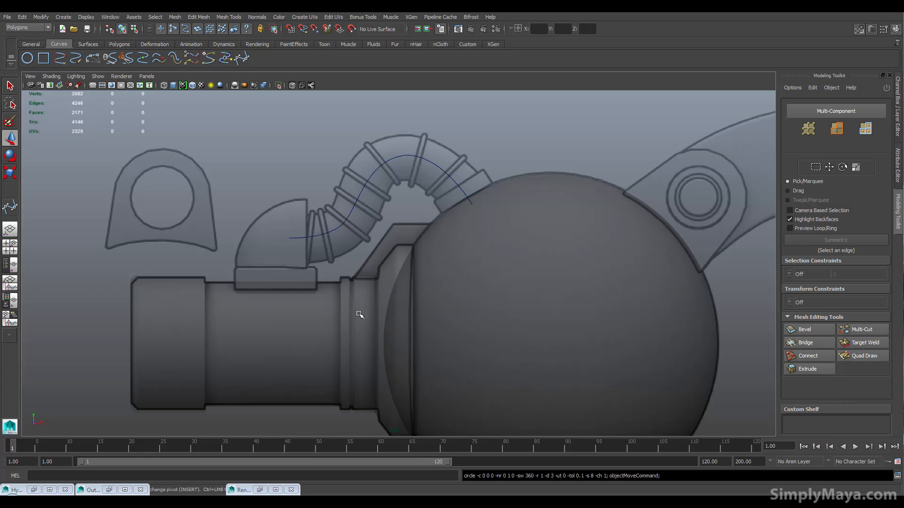
scroll(359, 311, down, 4)
alt+middle_drag(432, 397, 392, 316)
drag(409, 360, 390, 124)
drag(450, 172, 354, 172)
Step: Rotate the circle upright to face along the curve and line up its centre with the curve's starting point
alt+right_drag(297, 195, 377, 325)
alt+right_drag(298, 341, 486, 327)
key(r)
key(e)
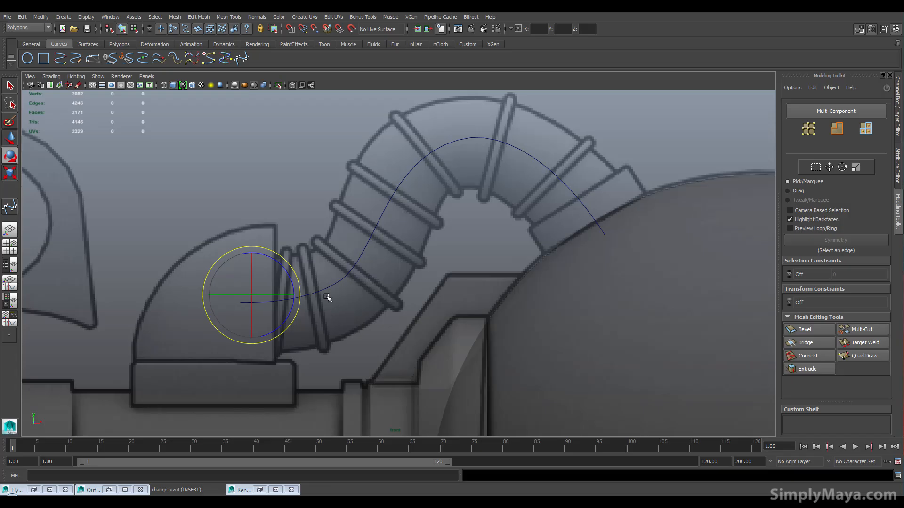
drag(276, 251, 315, 302)
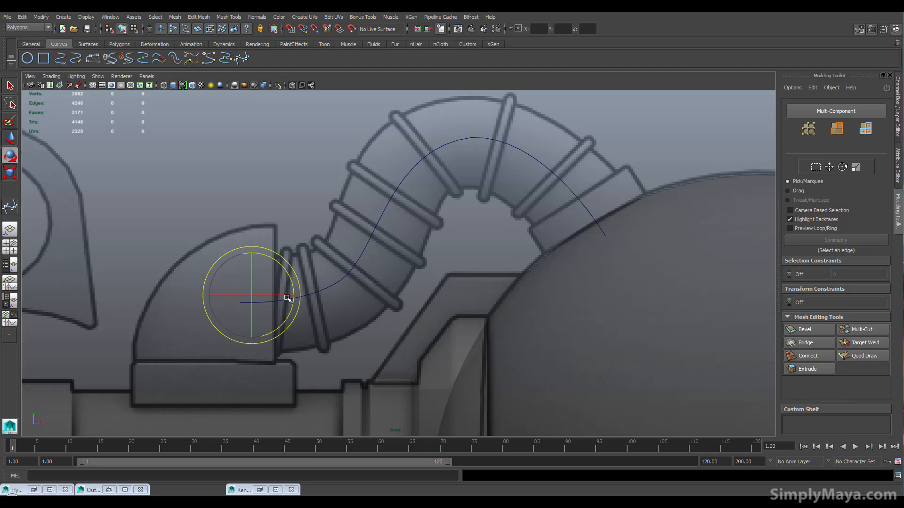
key(w)
drag(251, 249, 251, 257)
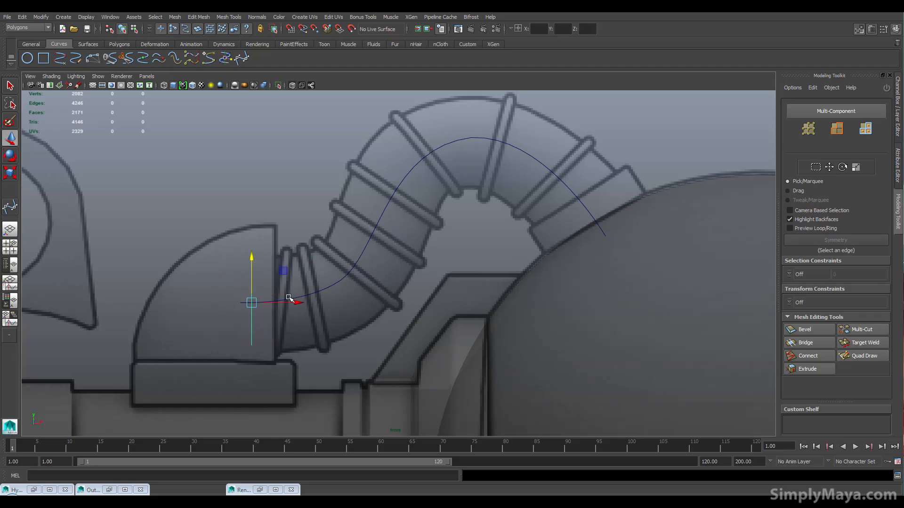
drag(295, 304, 284, 304)
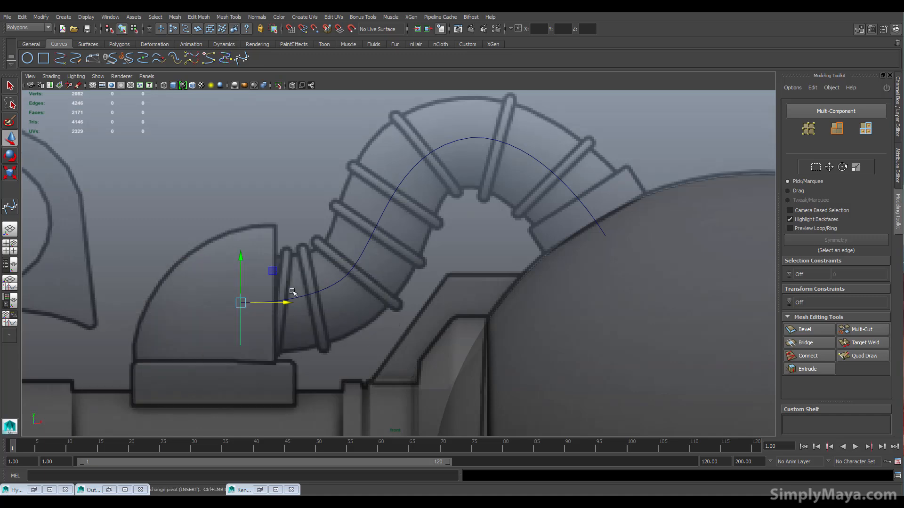
Step: Turn on curve snapping, adjust the circle's pivot and snap the circle onto the start of the hose curve
key(space)
alt+right_drag(473, 186, 595, 188)
alt+middle_drag(595, 188, 659, 261)
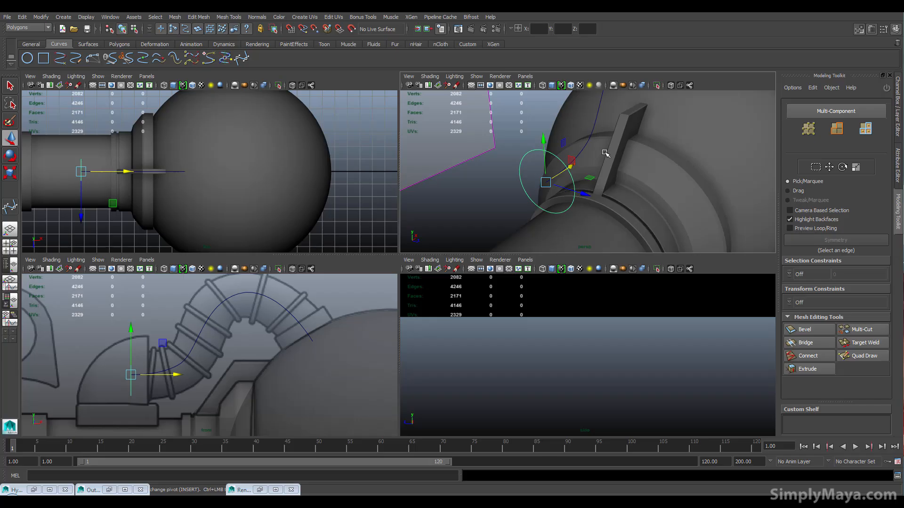
alt+middle_drag(589, 158, 555, 177)
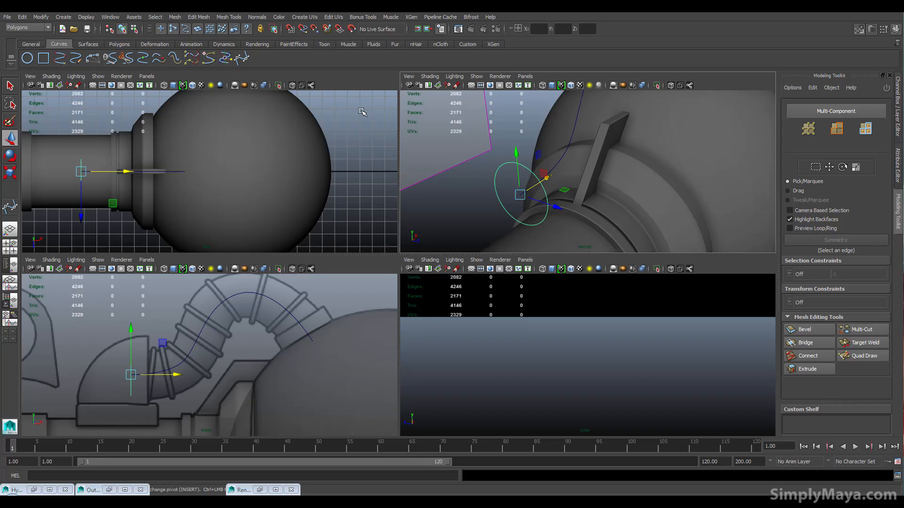
click(303, 29)
key(Insert)
drag(526, 188, 605, 198)
alt+drag(692, 193, 497, 81)
key(Insert)
drag(504, 145, 406, 181)
alt+drag(434, 147, 563, 205)
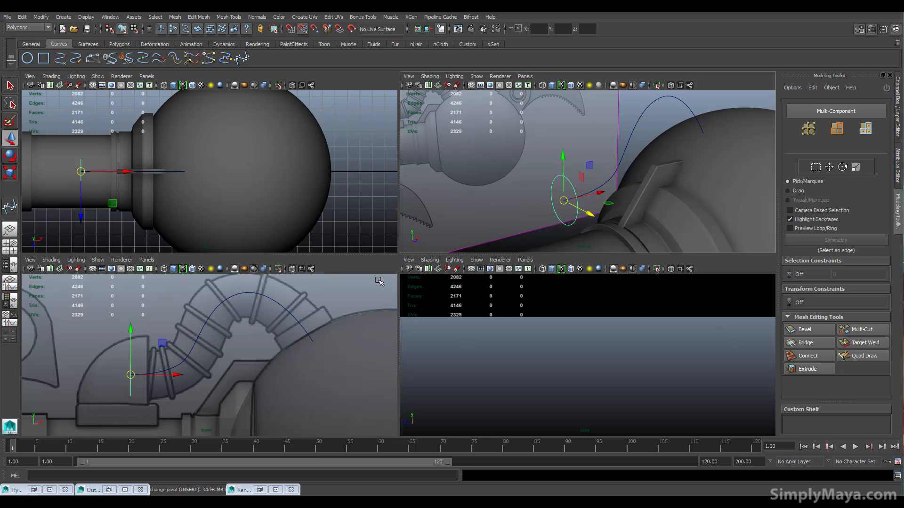
Step: Check the circle's placement at the start of the curve in the perspective and front views
key(space)
key(space)
key(space)
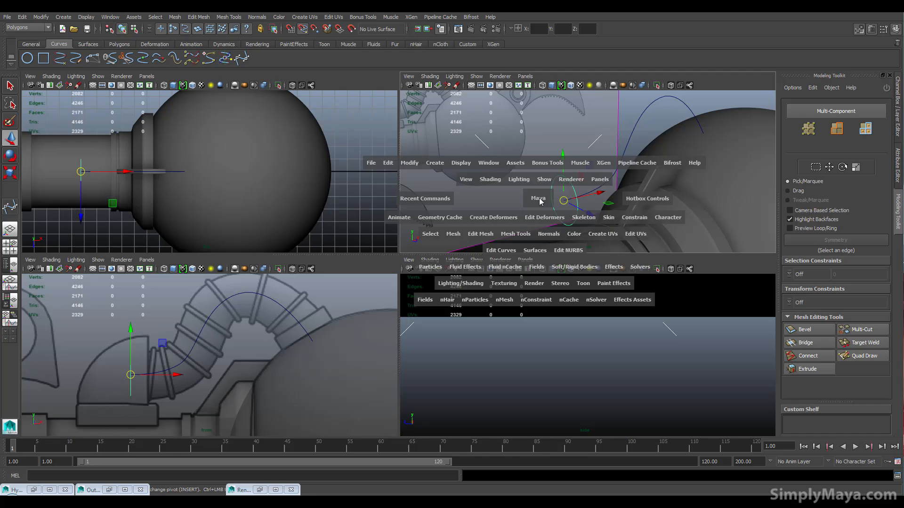
mouse_move(460, 259)
alt+mouse_down()
mouse_move(522, 248)
mouse_move(635, 260)
mouse_move(446, 258)
alt+mouse_up()
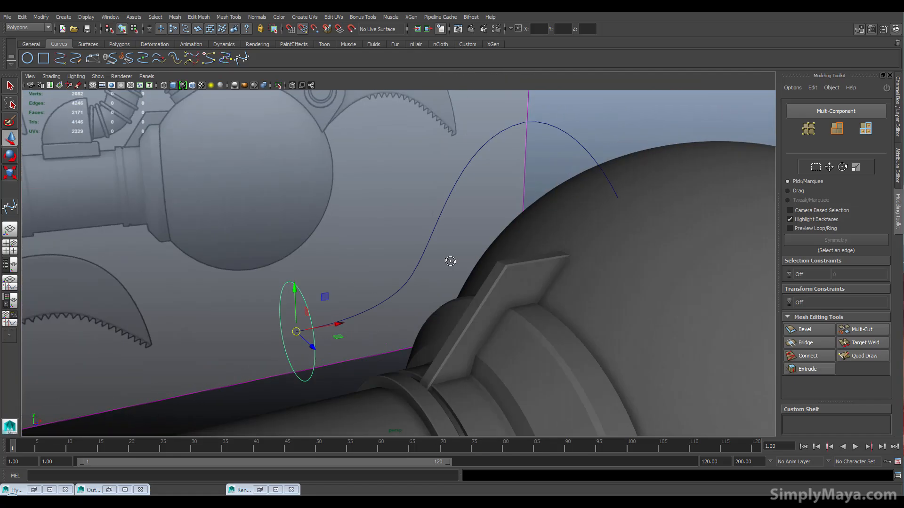
key(space)
key(space)
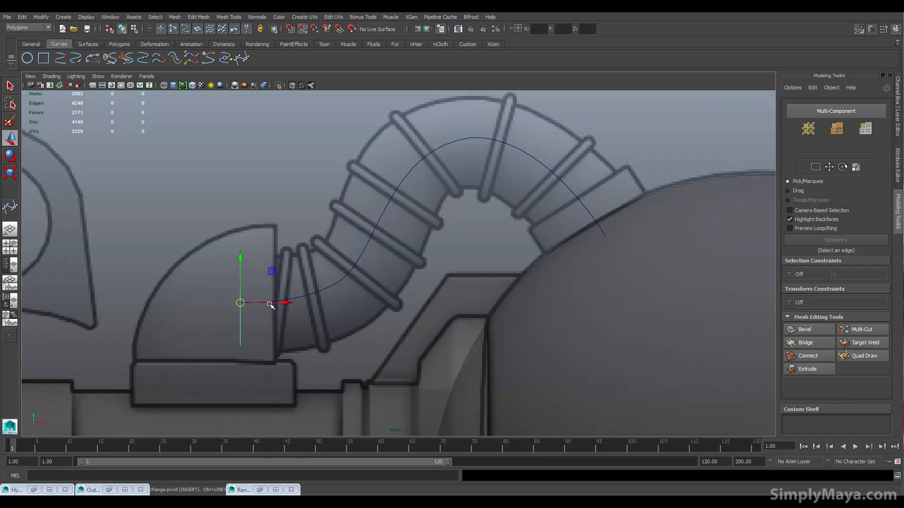
alt+middle_drag(318, 273, 320, 299)
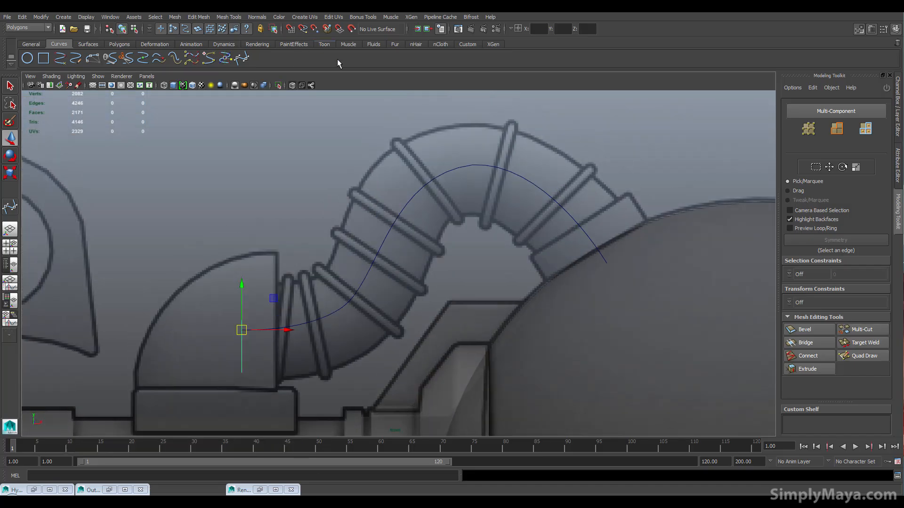
alt+middle_drag(246, 332, 235, 308)
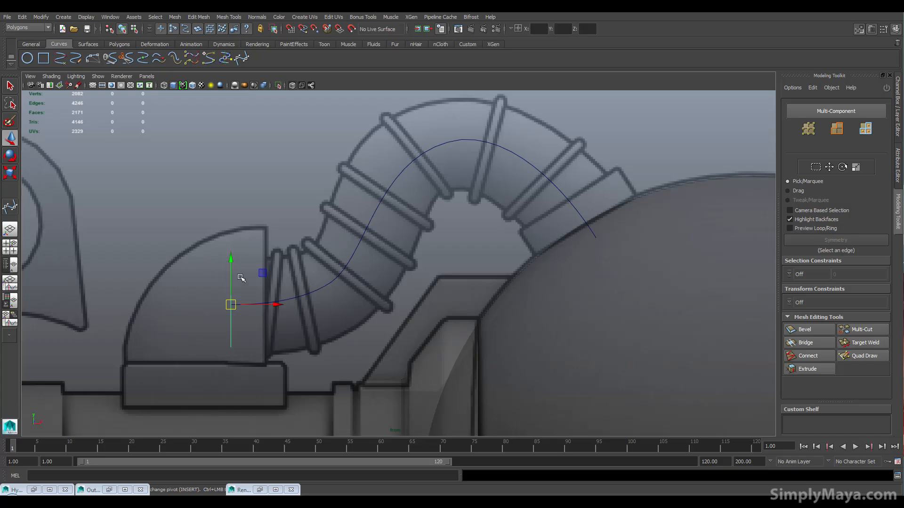
Step: Extrude the circle along the hose curve into a tube, then preview it smoothed and return to the unsmoothed display
shift+click(329, 283)
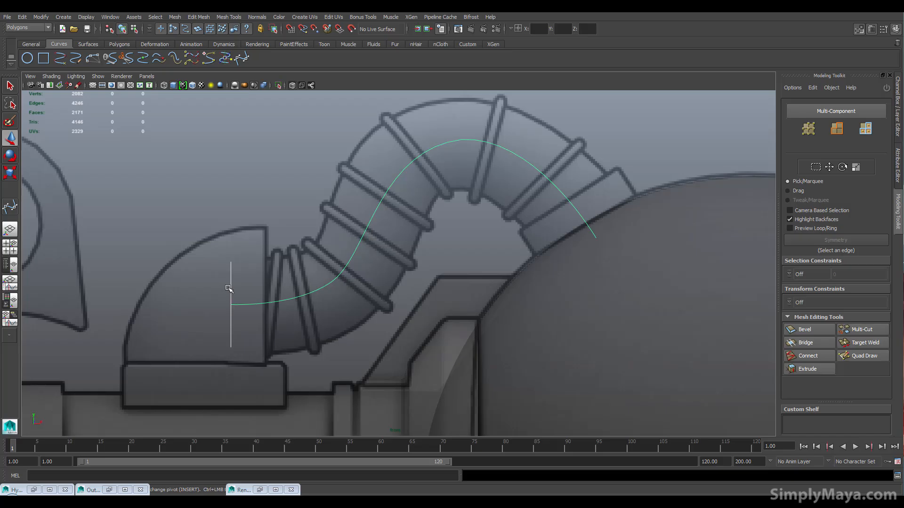
key(space)
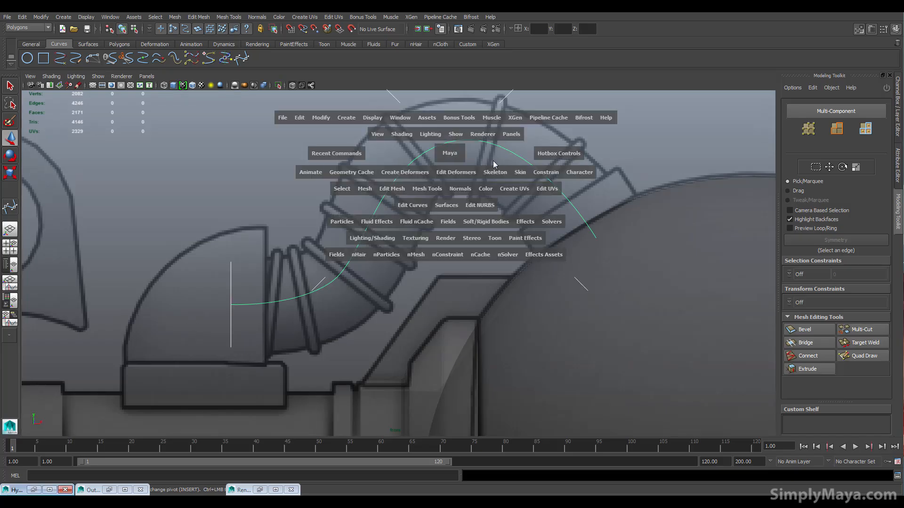
click(453, 204)
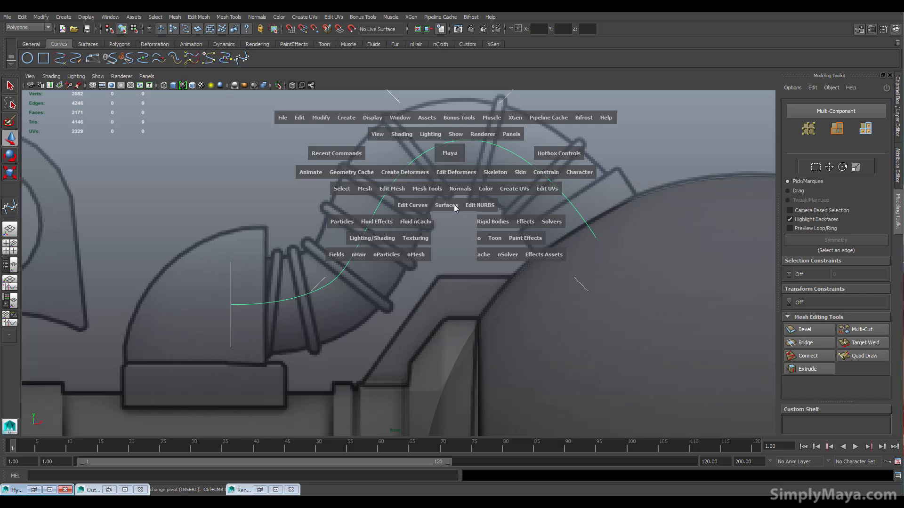
click(452, 249)
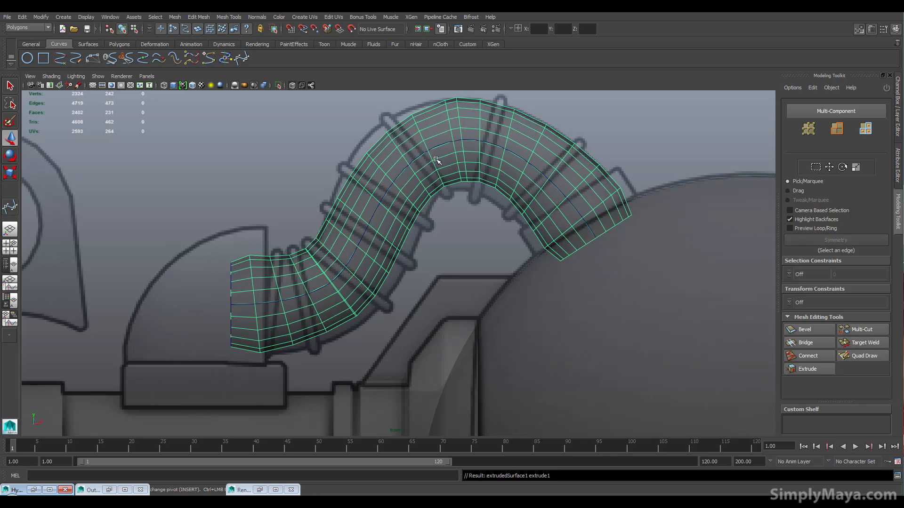
key(3)
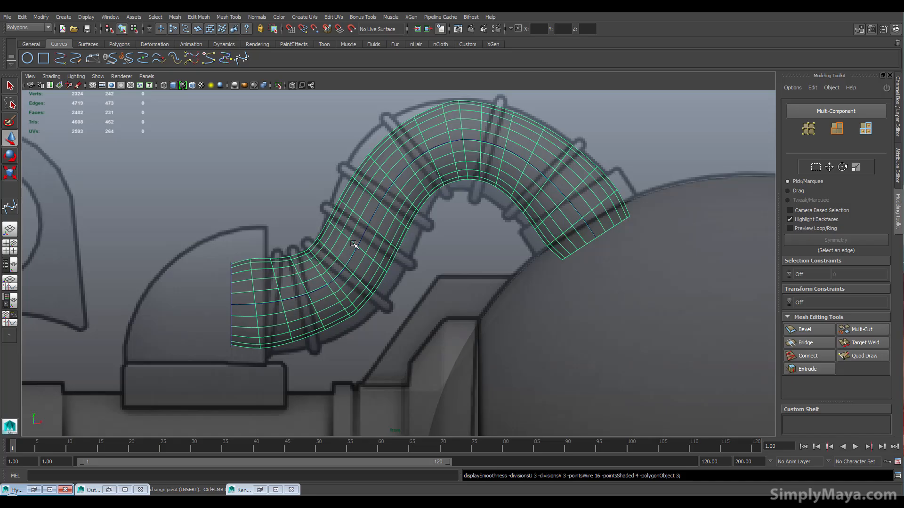
key(1)
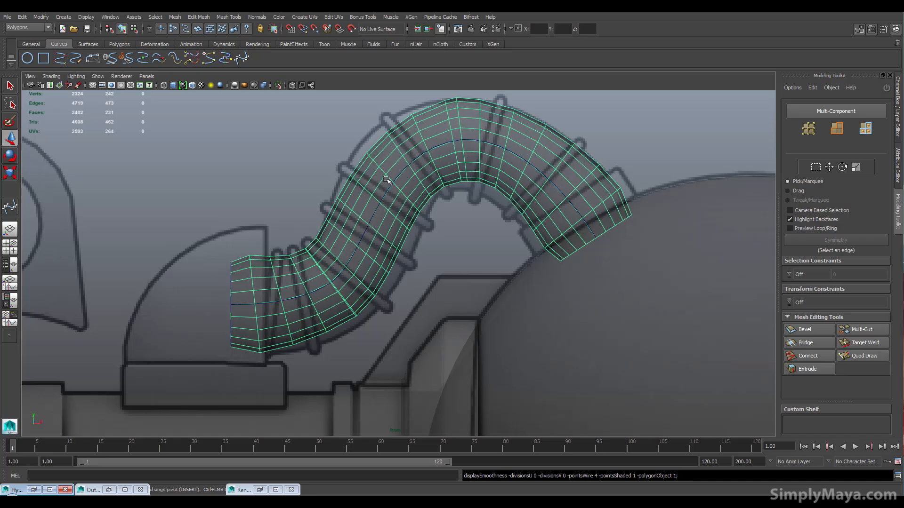
Step: Delete the extruded tube, reset the Extrude options and extrude the circle along the hose curve again as a NURBS surface
key(Delete)
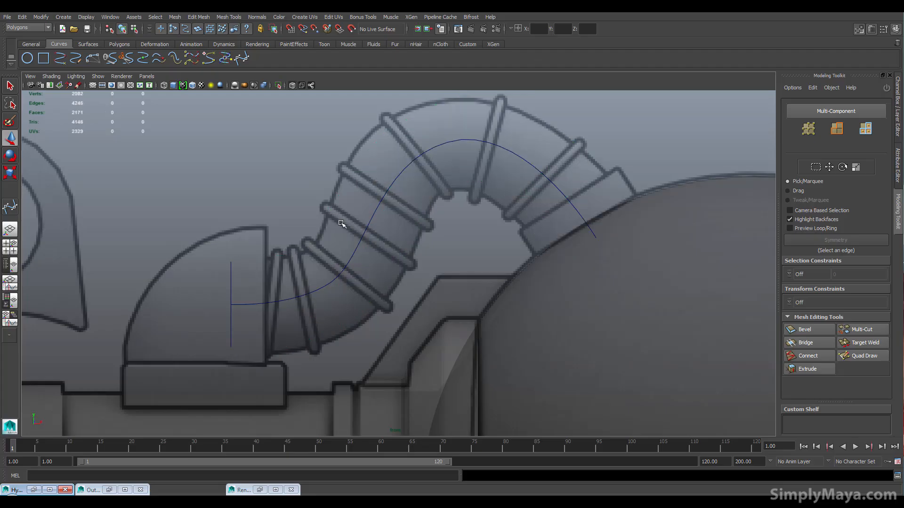
click(231, 283)
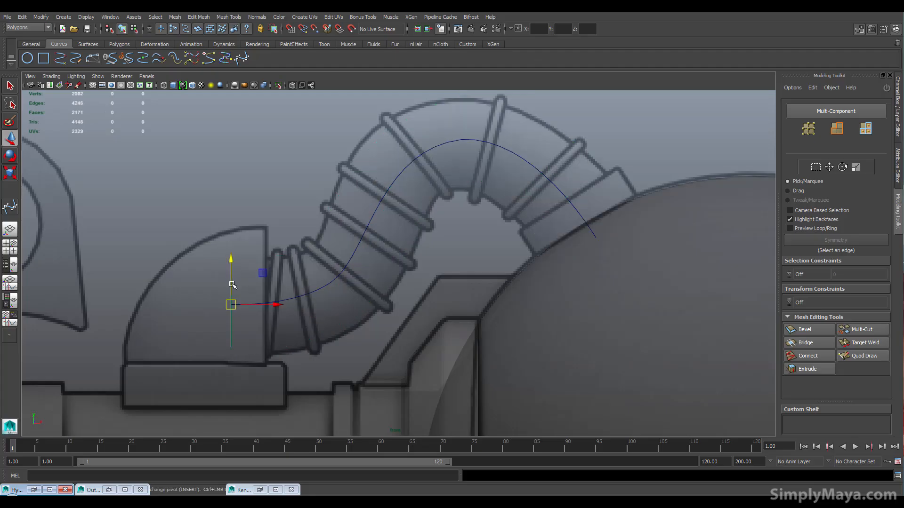
shift+click(310, 290)
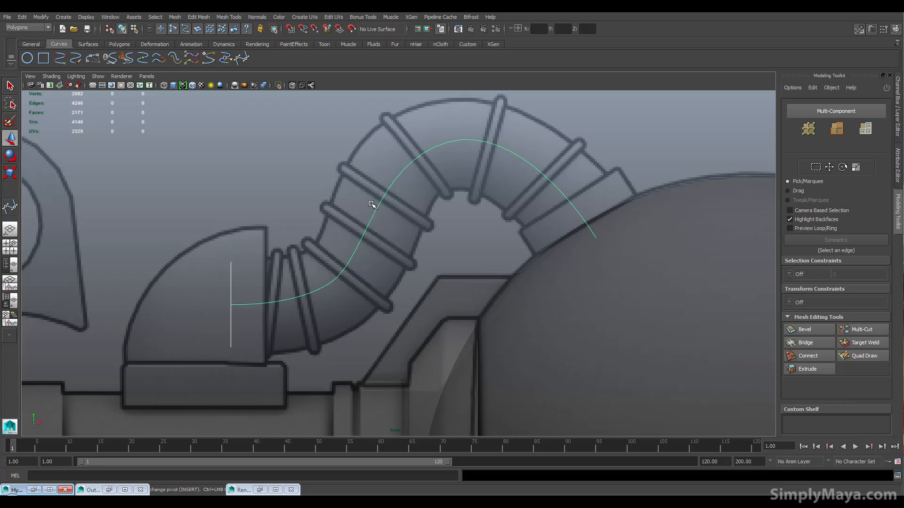
key(space)
drag(431, 243, 454, 288)
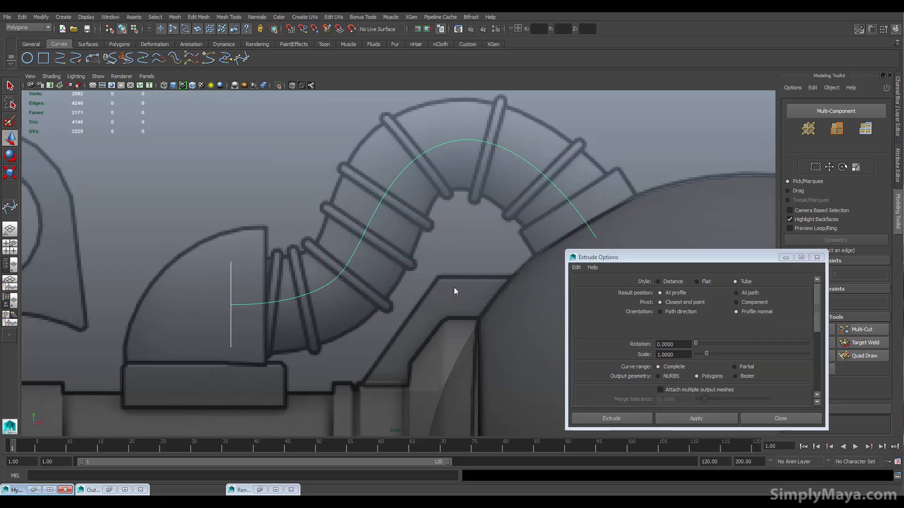
drag(703, 262, 648, 192)
click(516, 198)
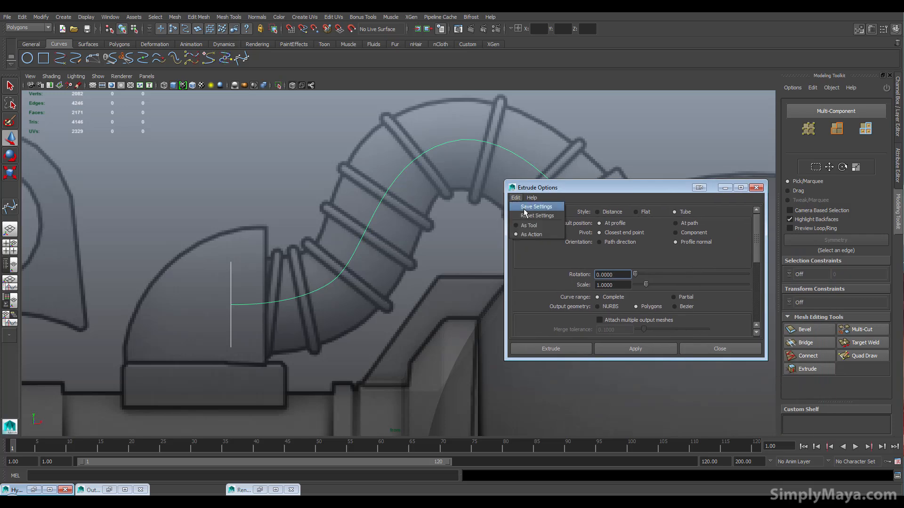
click(525, 213)
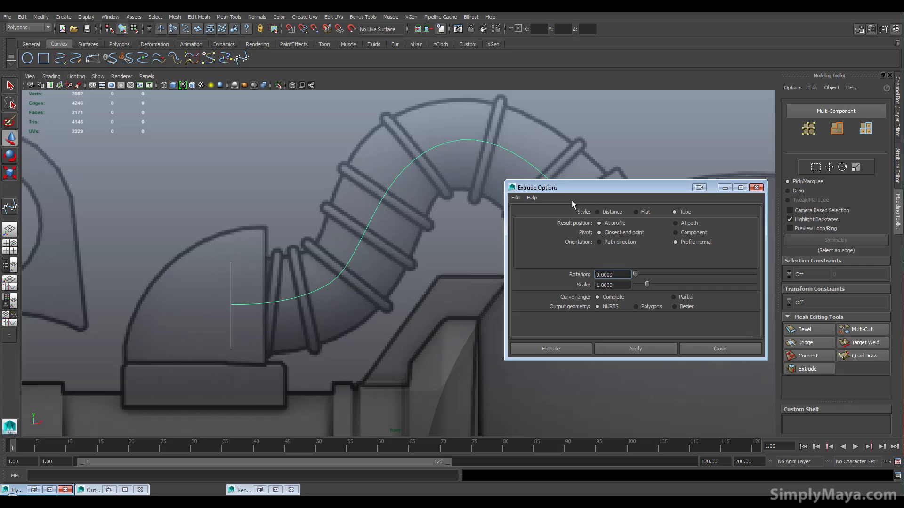
click(536, 348)
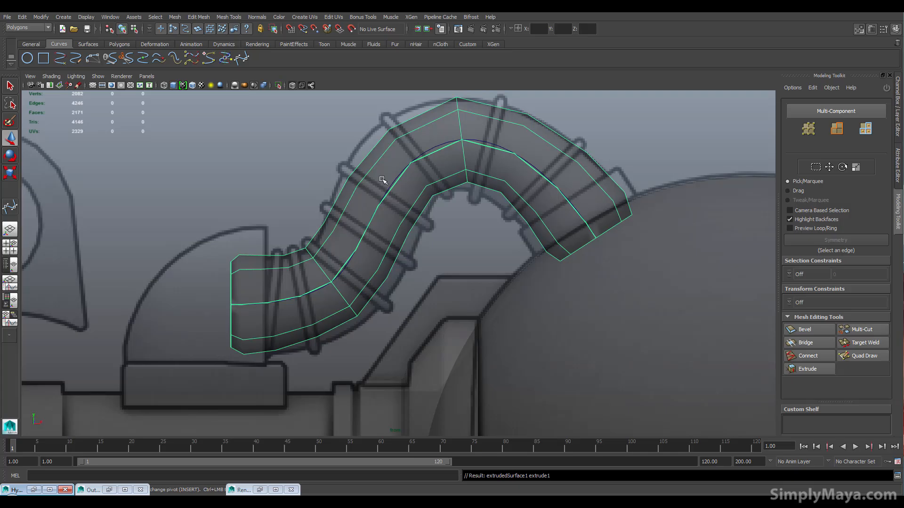
Step: Delete the new extruded surface and convert the hose path from a Bezier curve to NURBS
key(Delete)
click(347, 269)
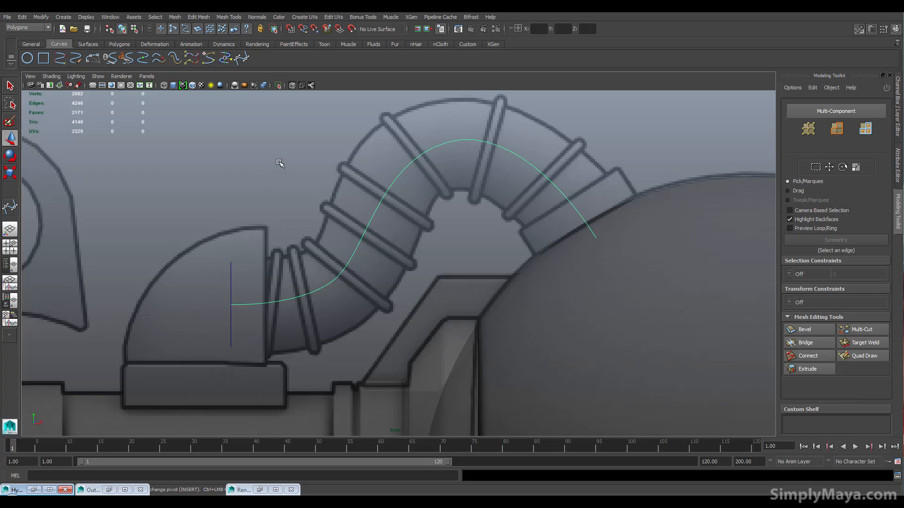
key(space)
click(242, 219)
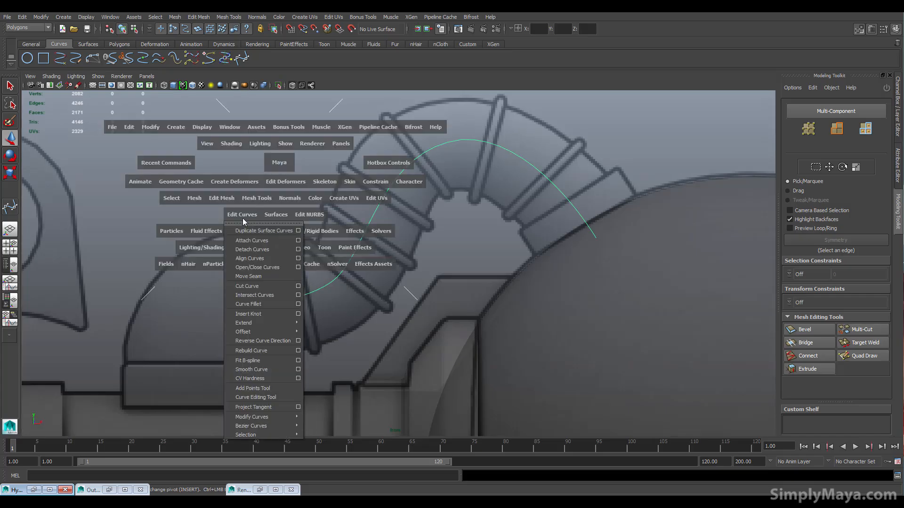
click(151, 157)
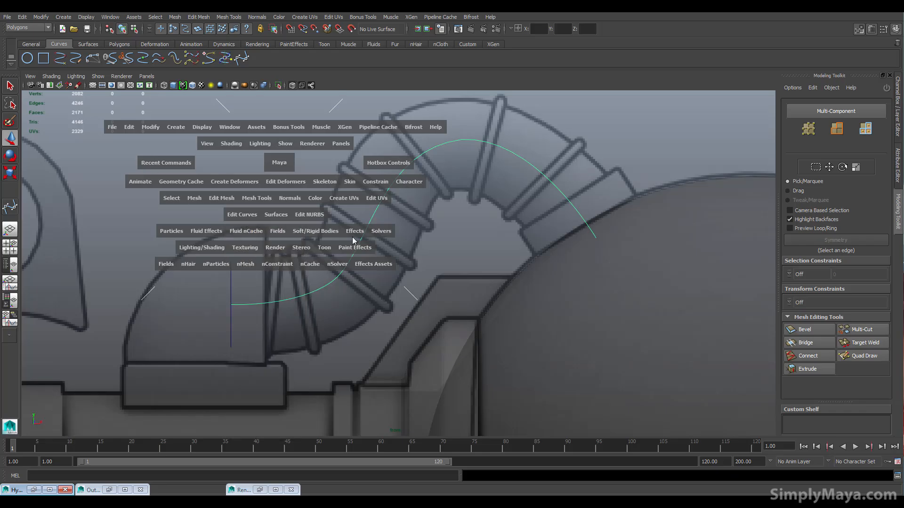
click(148, 128)
mouse_move(162, 274)
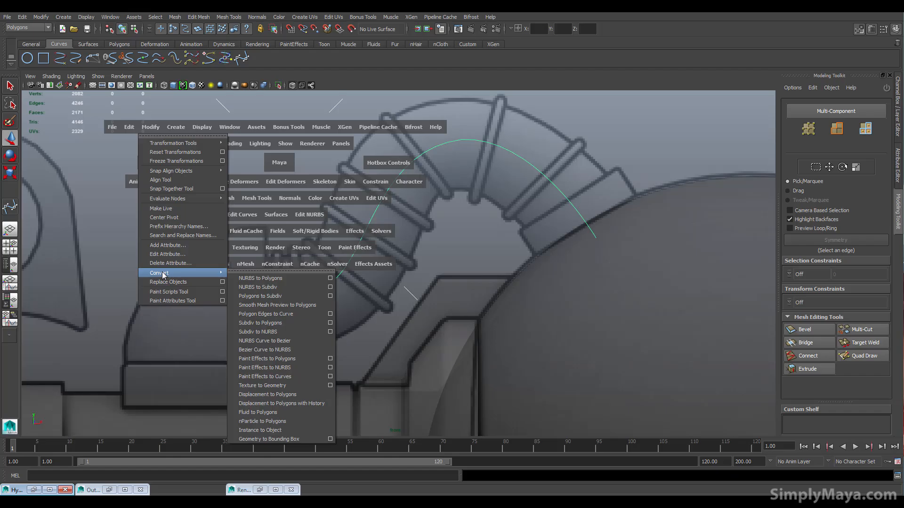
click(288, 350)
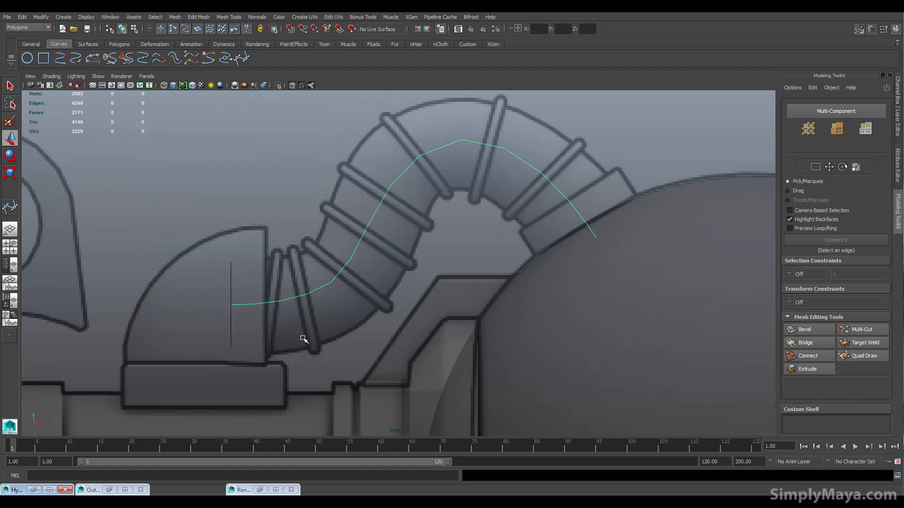
Step: Examine the converted curve's control vertices, return to object mode and reselect the curve
click(413, 168)
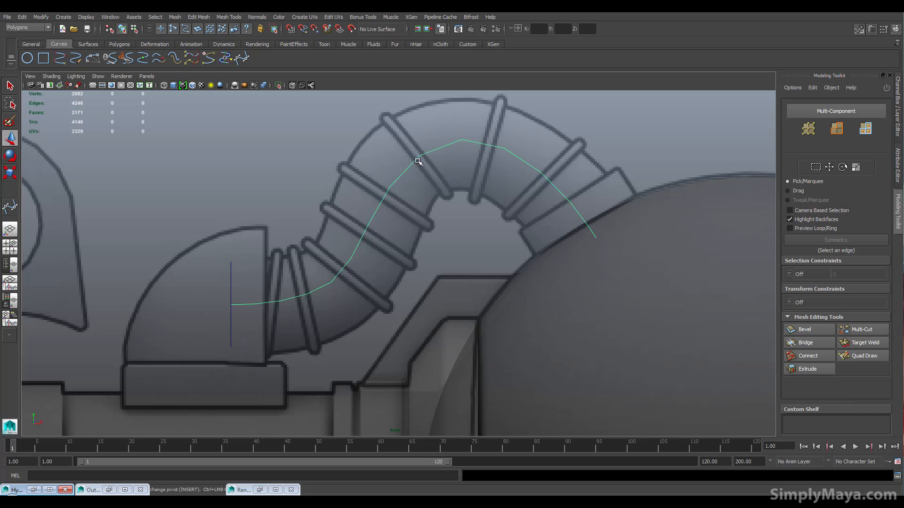
key(space)
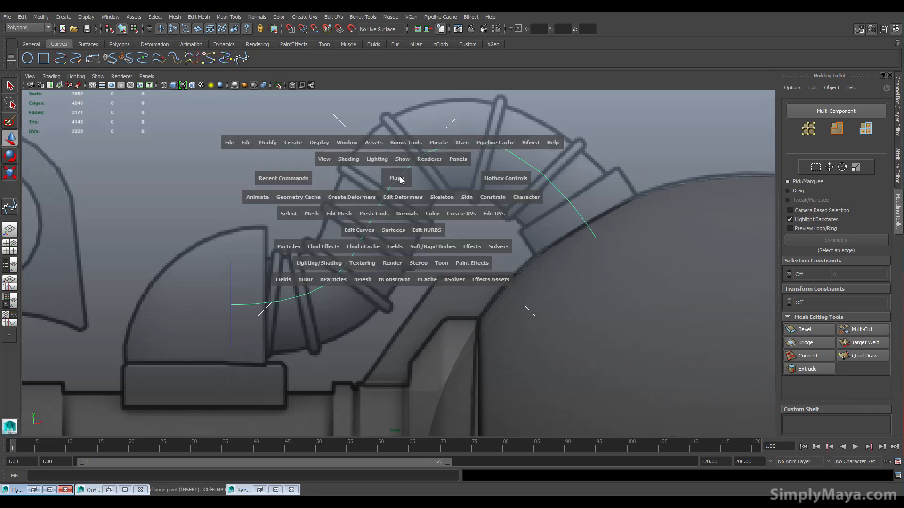
right_drag(413, 163, 386, 173)
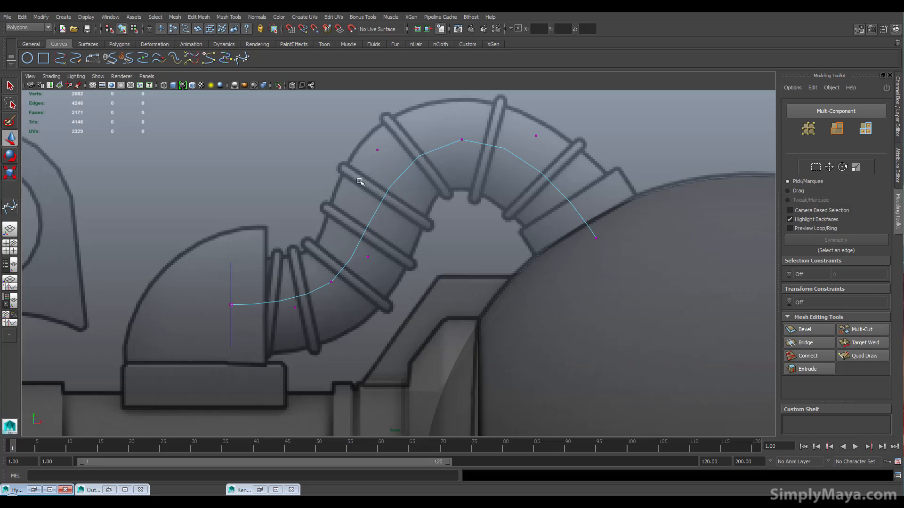
right_drag(384, 200, 413, 186)
click(377, 201)
Step: Rebuild the converted hose curve with the Uniform type, keeping its ends, to smooth out its angular segments
key(space)
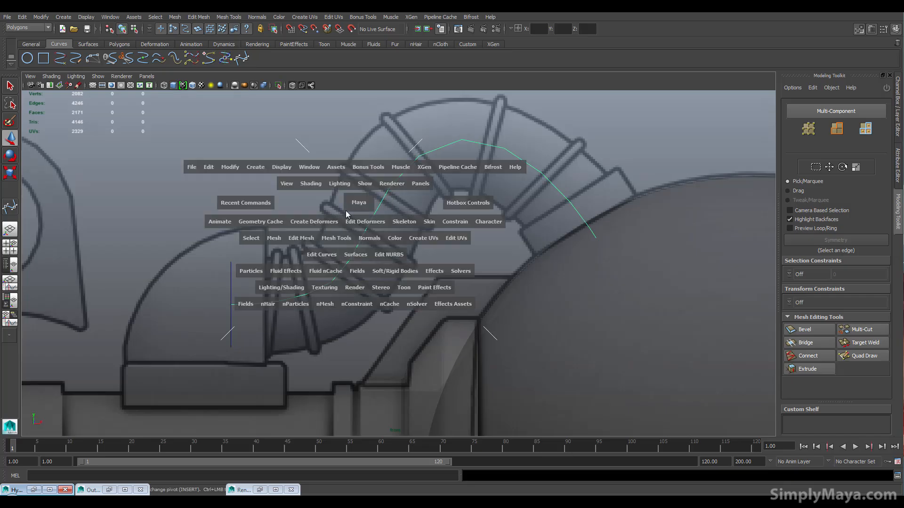
drag(298, 240, 377, 391)
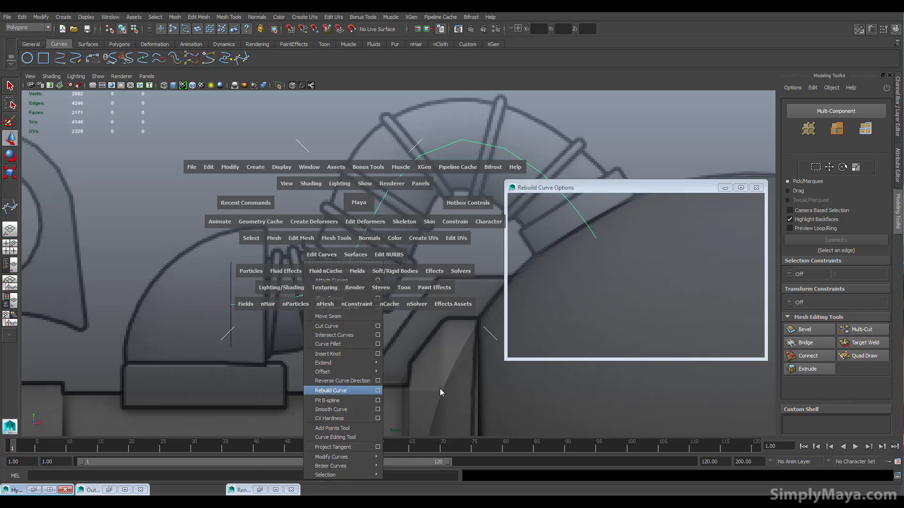
click(618, 260)
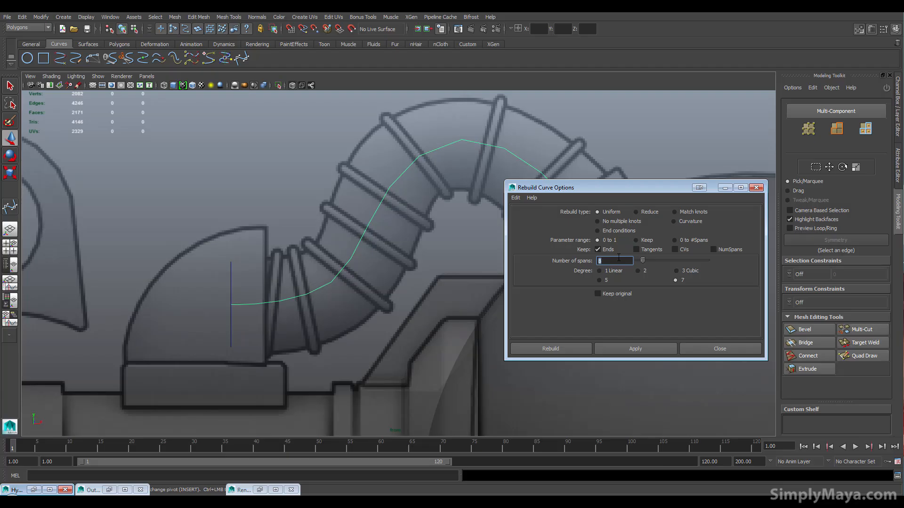
click(558, 349)
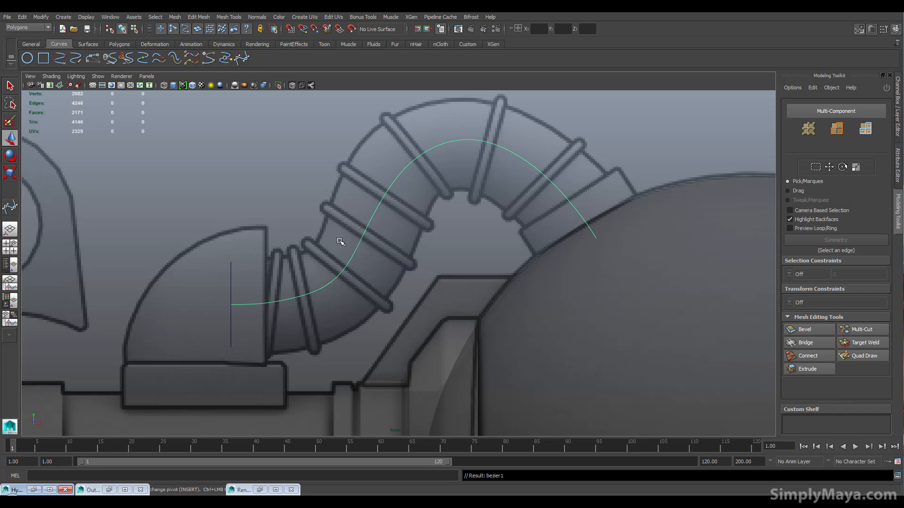
Step: Try a further curve-editing operation on the rebuilt hose curve and undo it
key(space)
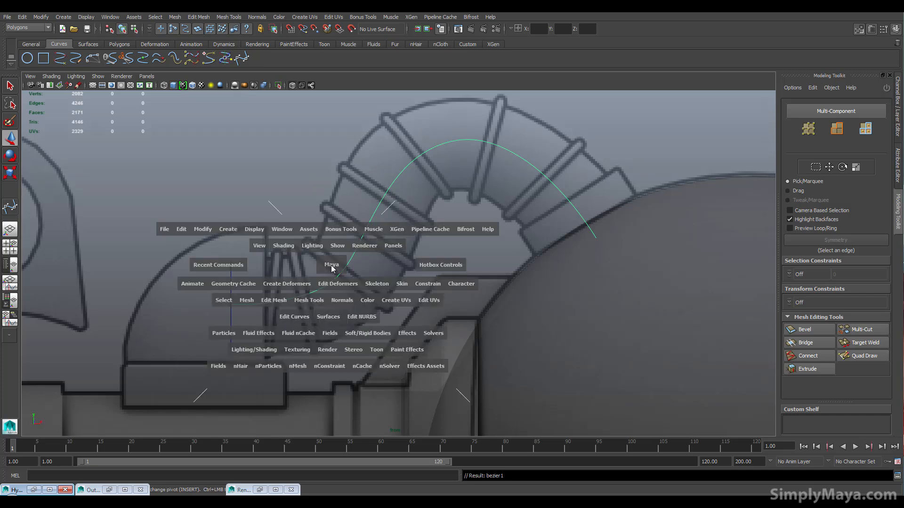
click(294, 317)
mouse_move(326, 194)
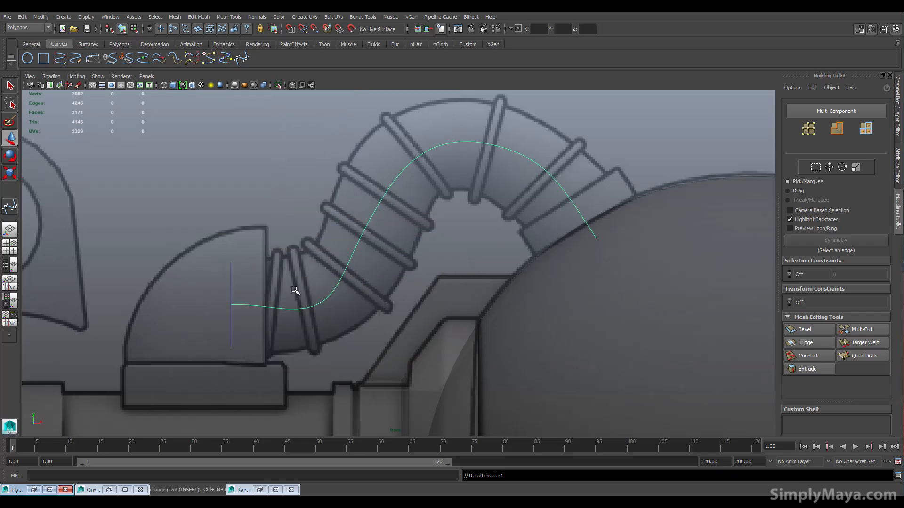
key(ctrl+z)
Step: Extrude the circle along the rebuilt hose curve with Polygons output, Quads type and the Standard fit tessellation method
click(241, 280)
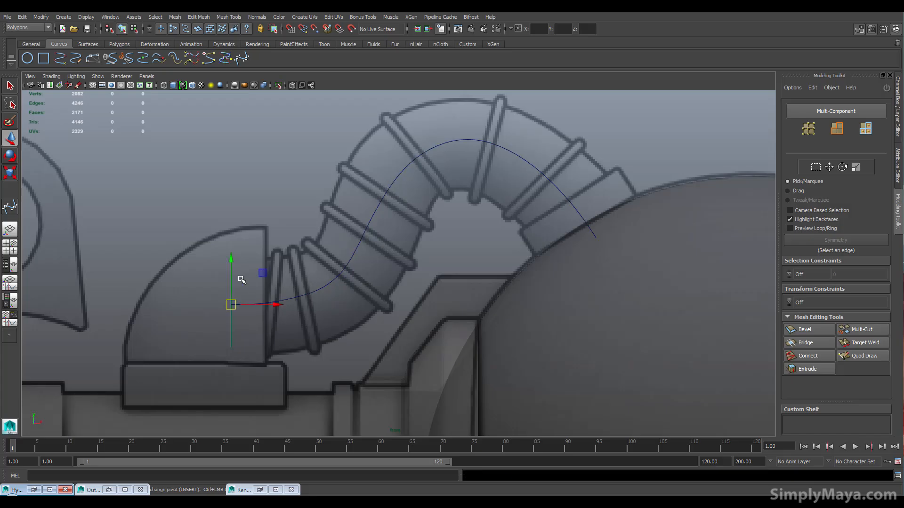
click(370, 220)
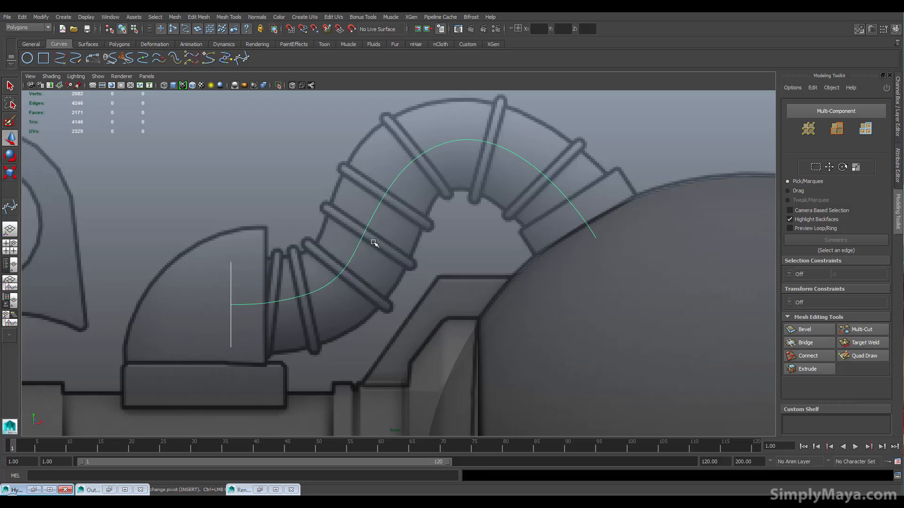
key(space)
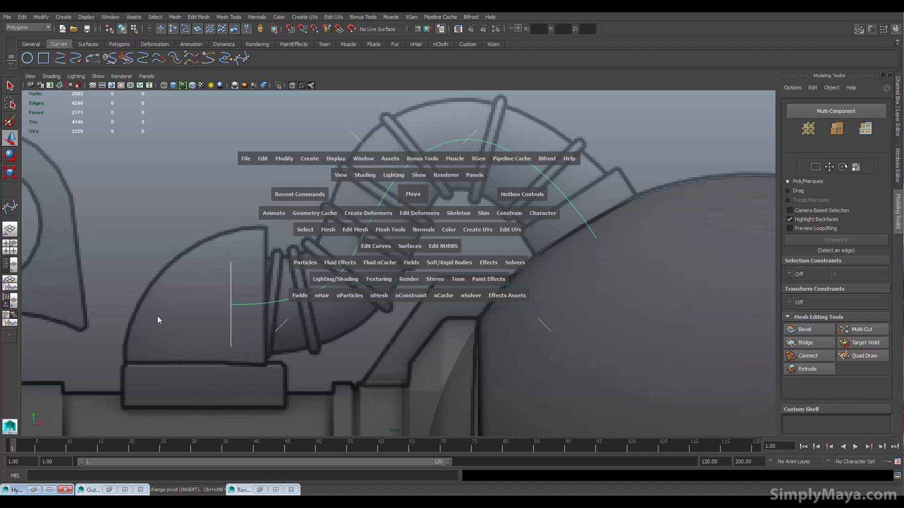
click(421, 247)
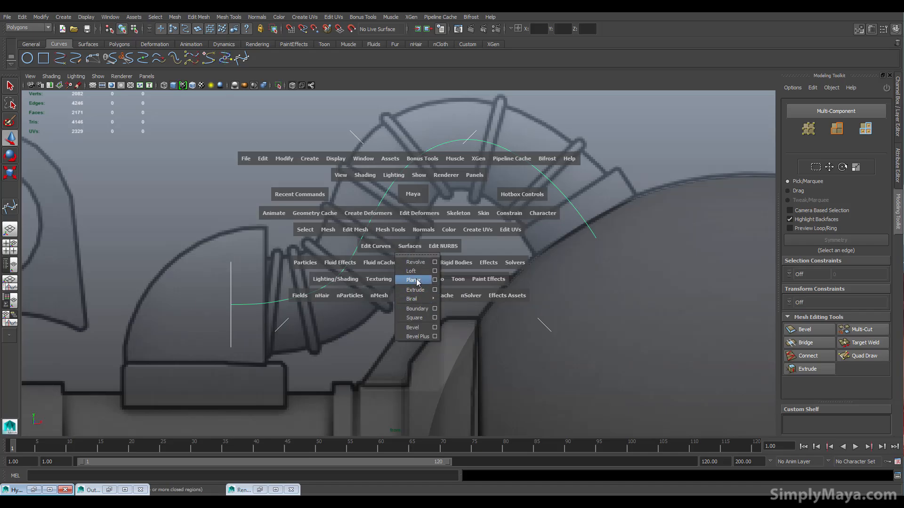
click(433, 290)
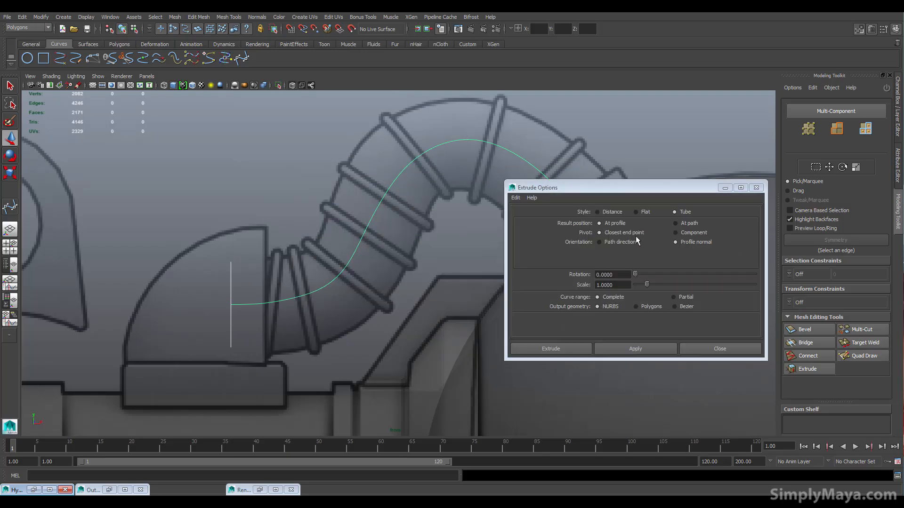
click(637, 309)
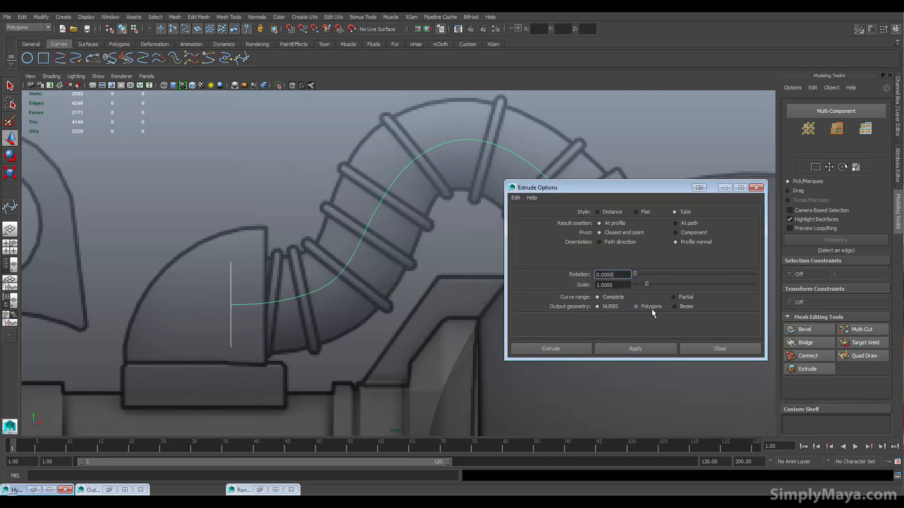
scroll(721, 298, down, 1)
scroll(709, 290, down, 1)
scroll(711, 292, down, 2)
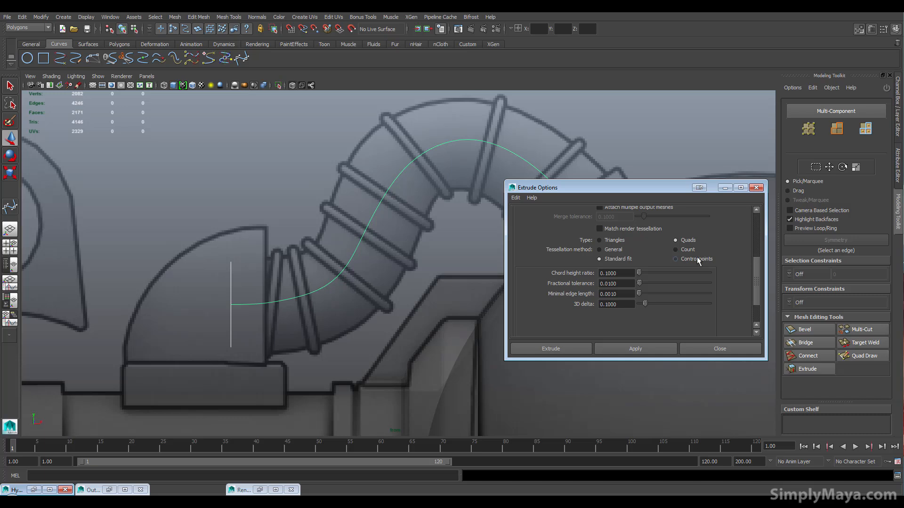
click(575, 349)
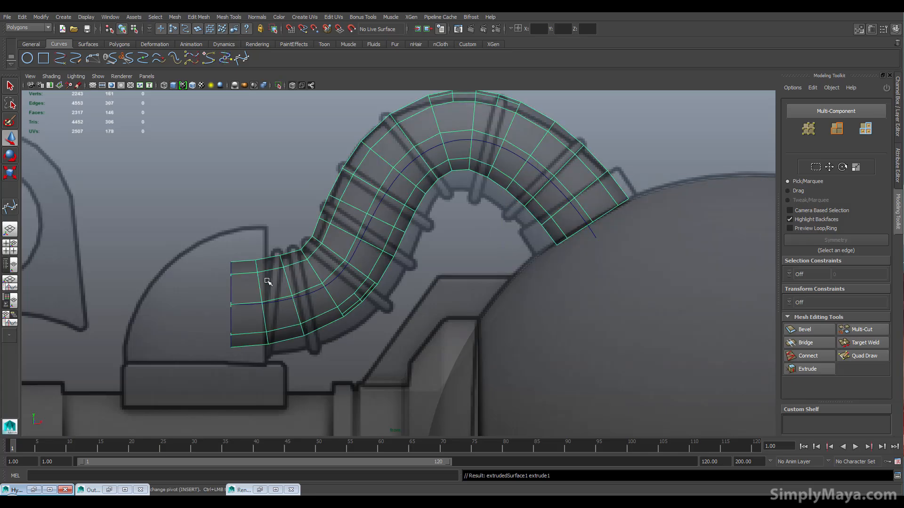
Step: Inspect the extruded tube in the front and perspective views, then undo the extrusion
key(f)
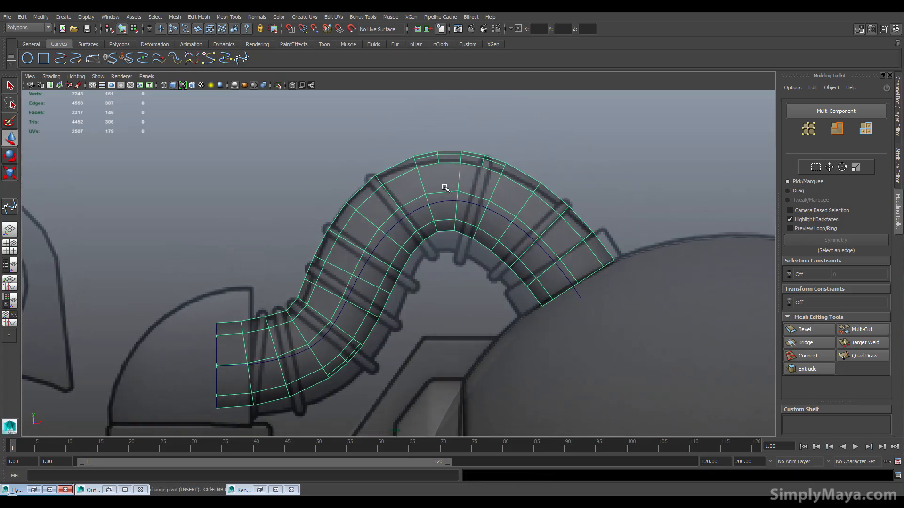
key(space)
alt+drag(560, 207, 489, 184)
key(space)
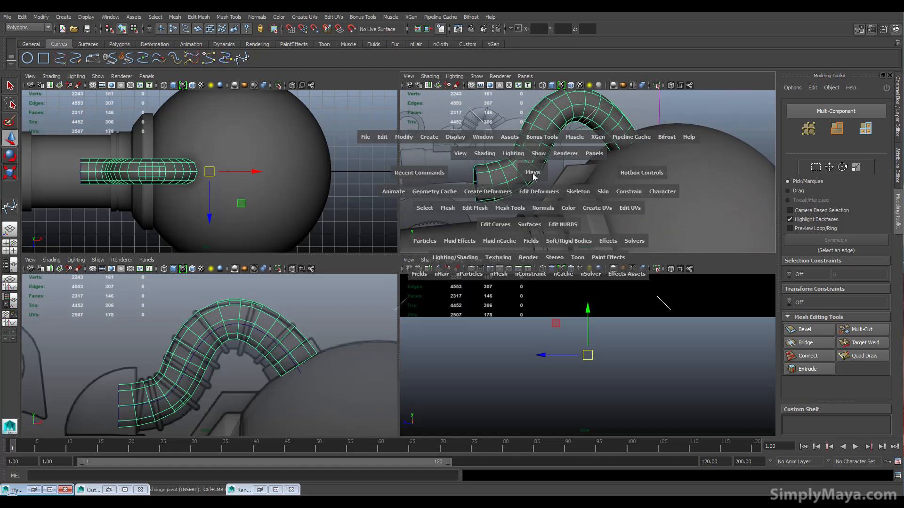
alt+drag(483, 219, 476, 256)
key(ctrl+z)
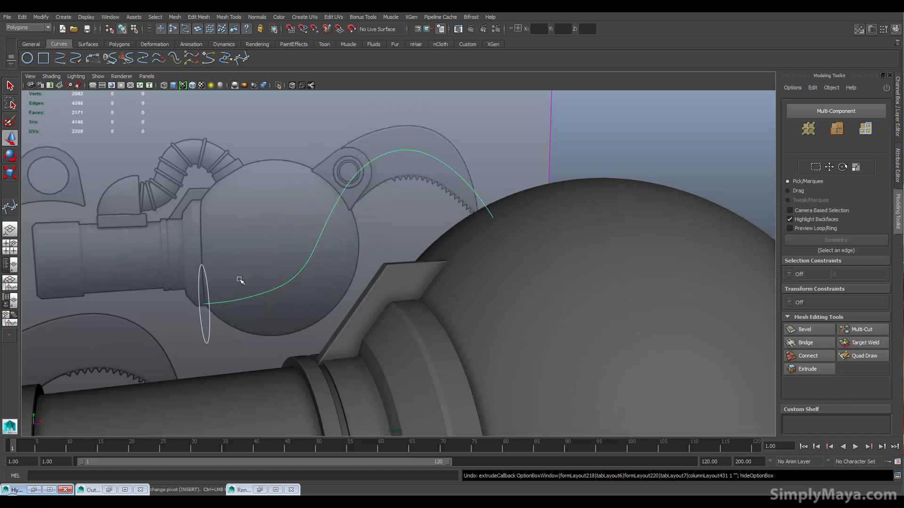
Step: Extrude the circle along the hose curve with Polygons output and the Control points tessellation method
key(space)
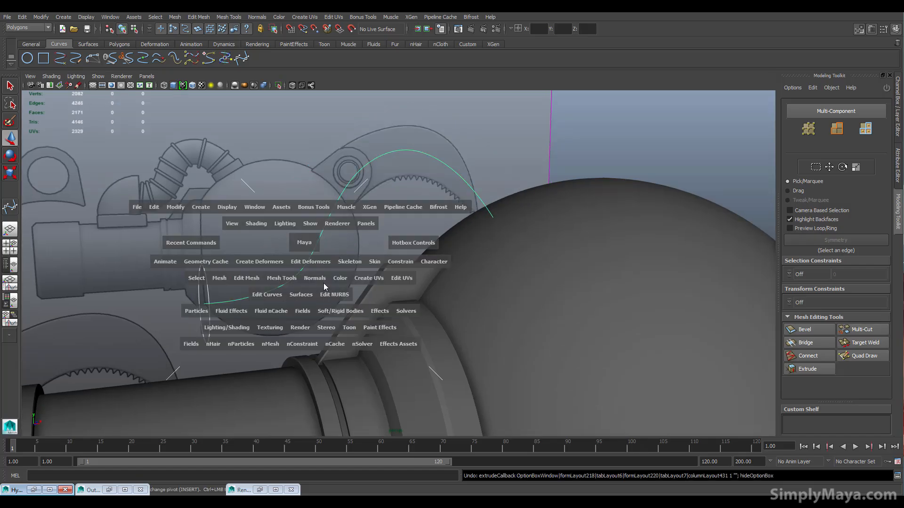
click(293, 296)
click(326, 338)
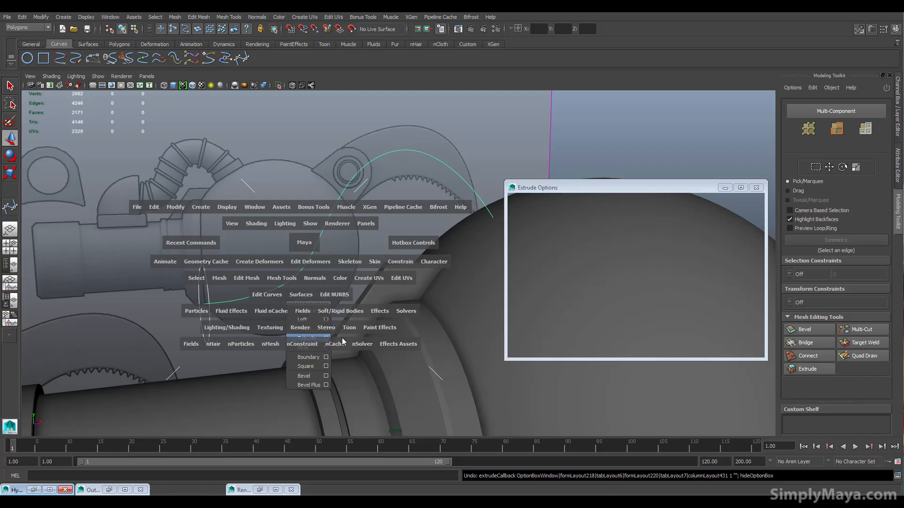
scroll(678, 284, down, 2)
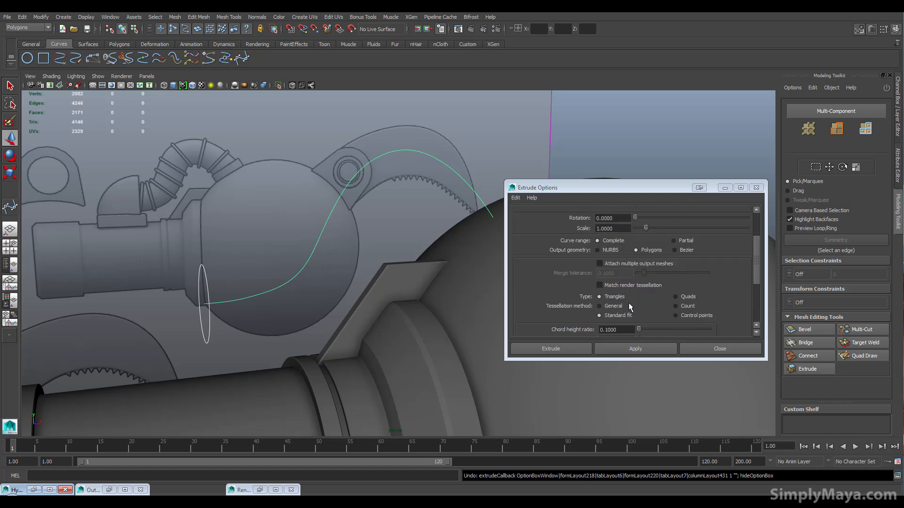
click(683, 316)
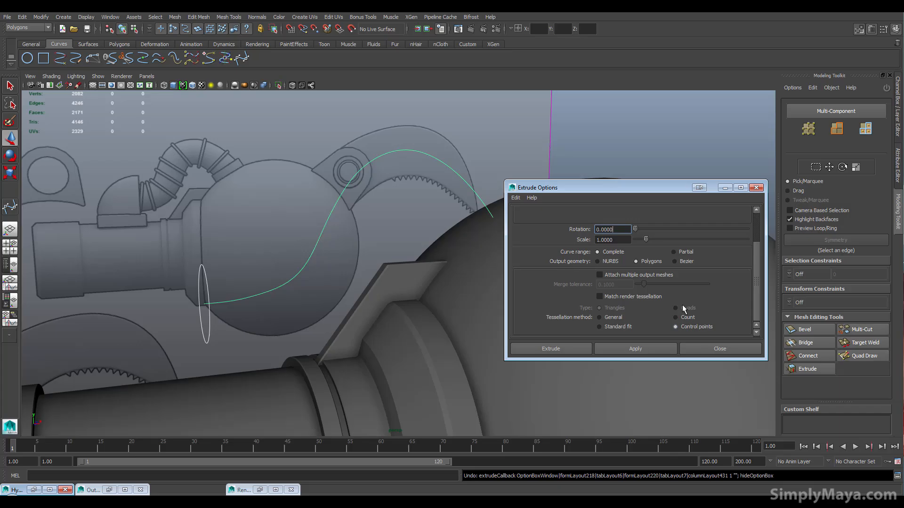
click(538, 349)
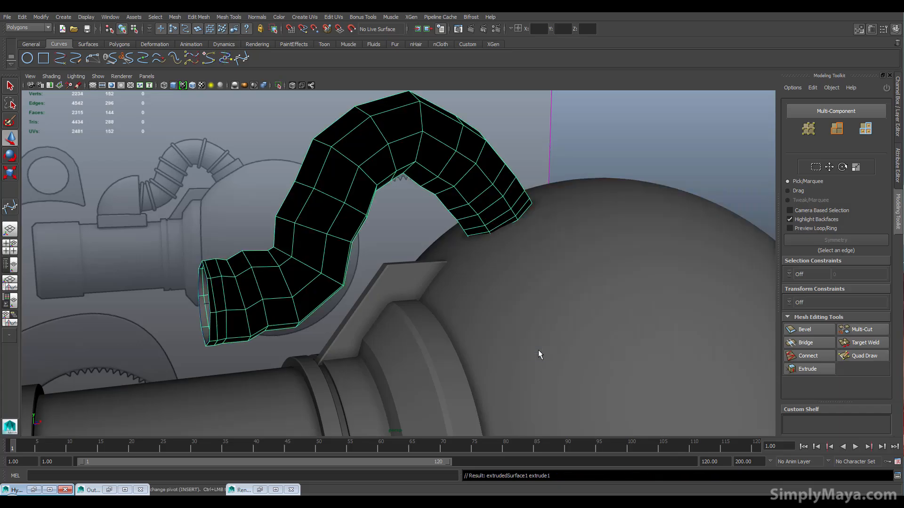
alt+drag(375, 323, 344, 235)
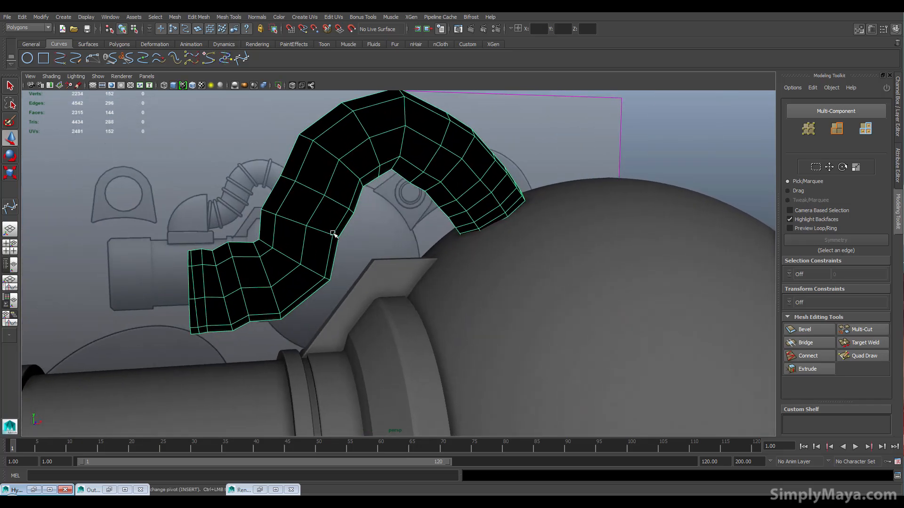
Step: Delete the extruded tube, extrude again by picking the circle before the curve, and inspect the new tube from several angles
key(Delete)
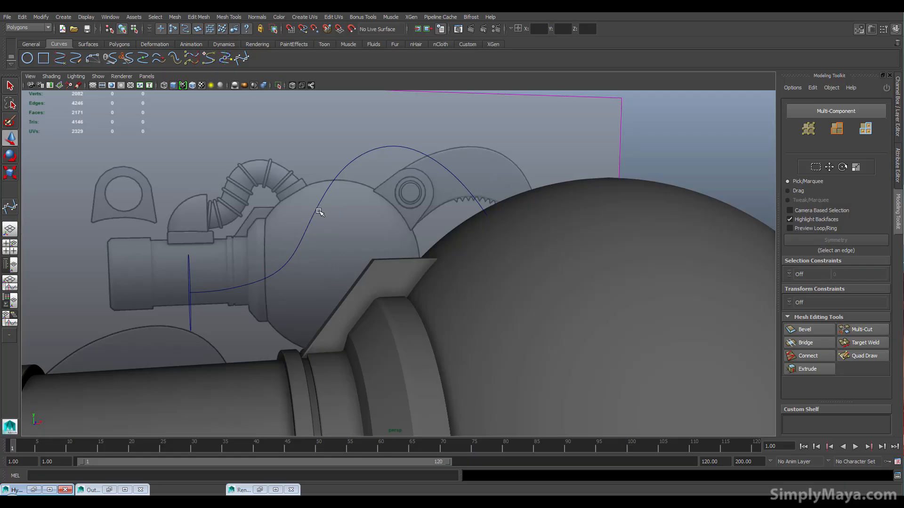
click(189, 273)
shift+click(302, 236)
key(g)
alt+drag(329, 224, 306, 242)
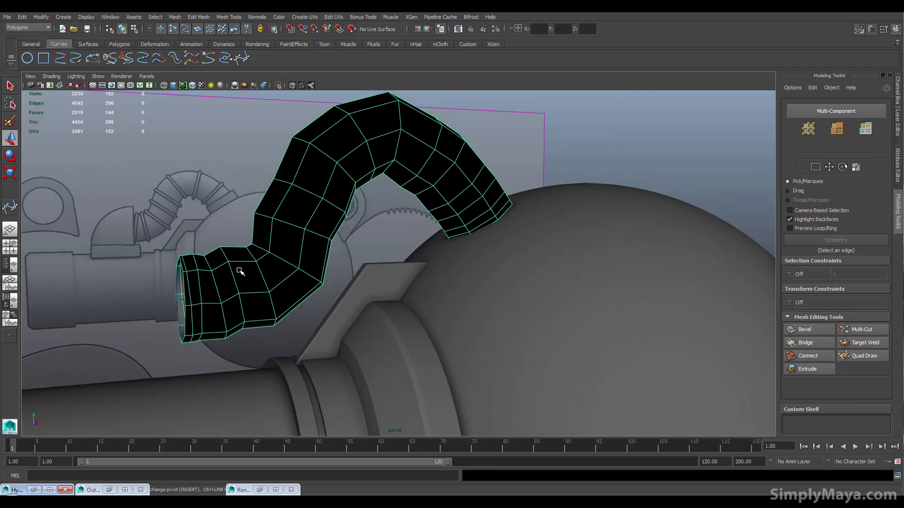
alt+drag(292, 226, 324, 233)
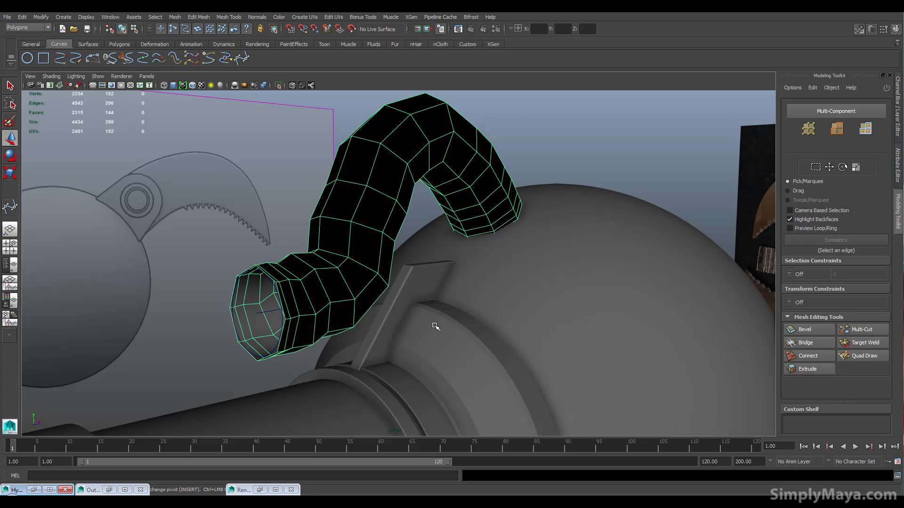
alt+drag(338, 332, 383, 317)
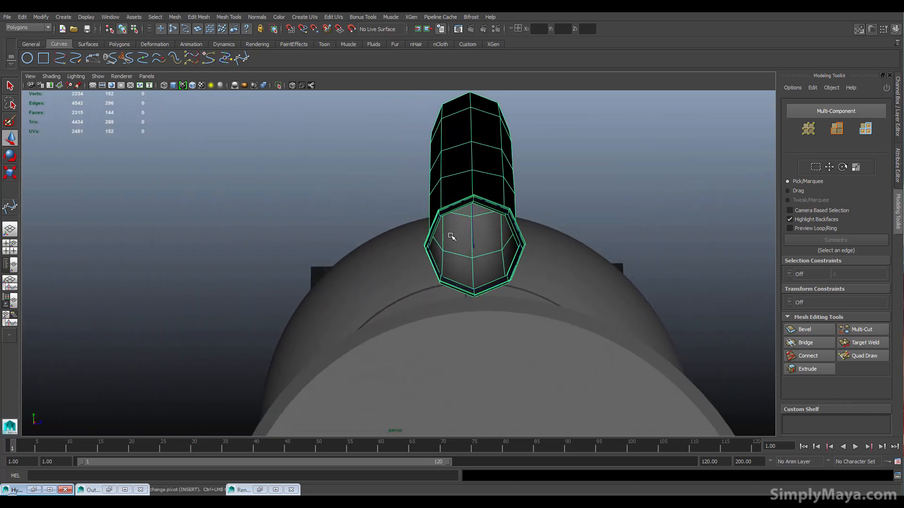
alt+drag(447, 262, 430, 177)
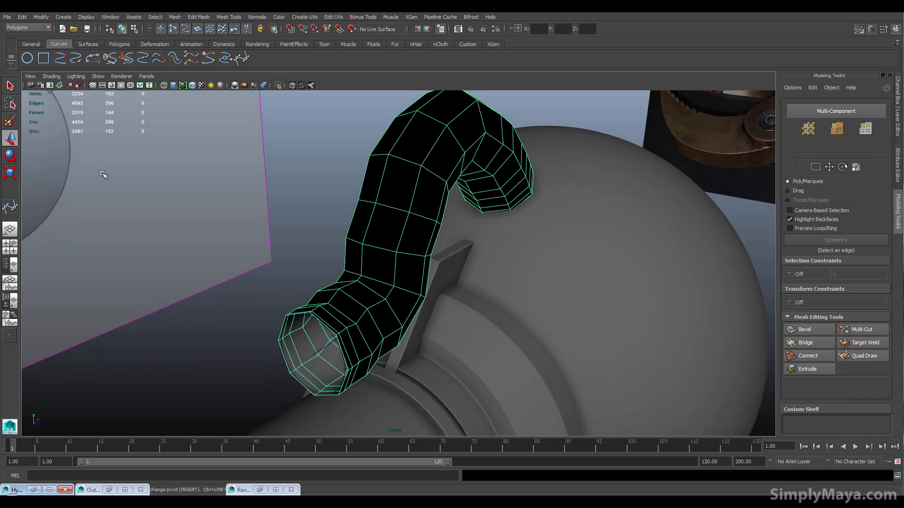
Step: Turn Two Sided Lighting on to check the tube's dark shading, and turn it back off
click(75, 77)
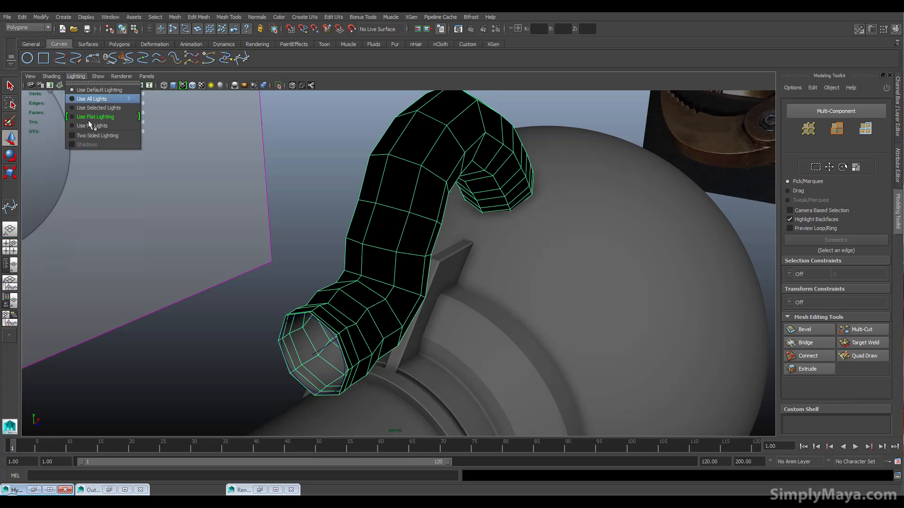
click(103, 136)
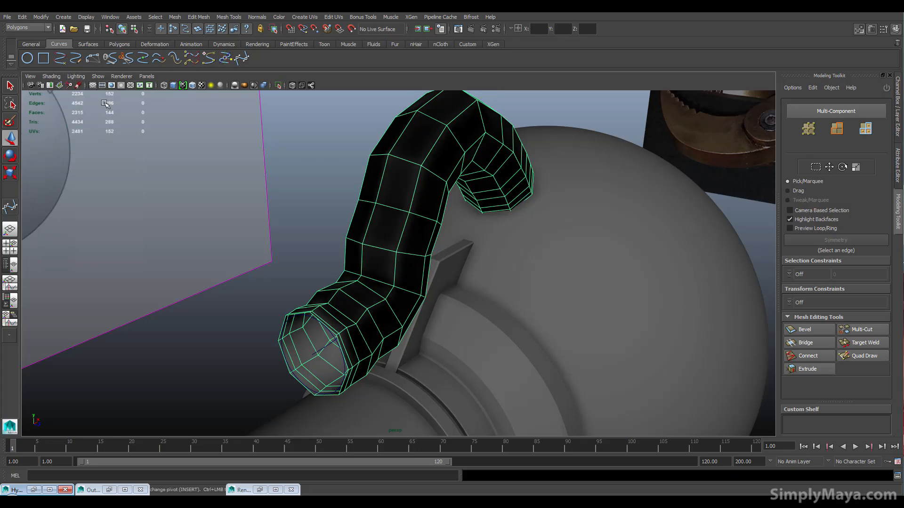
click(294, 262)
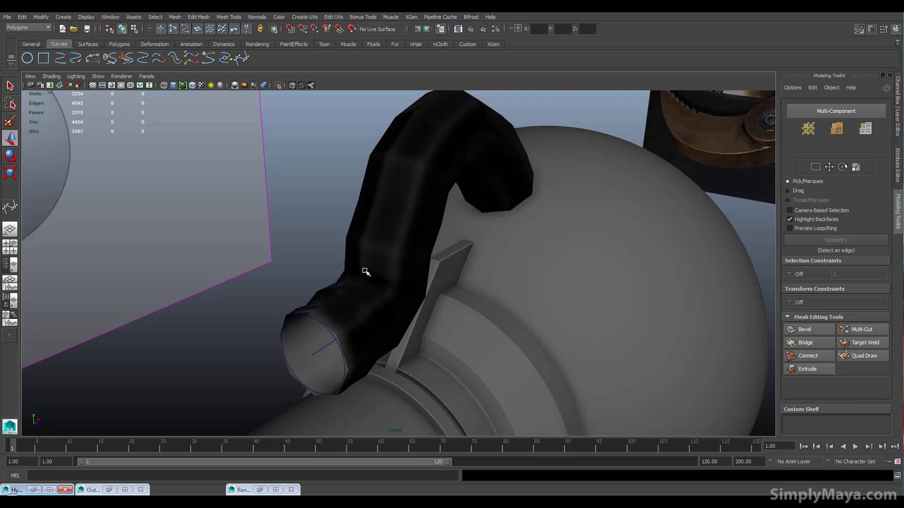
click(76, 76)
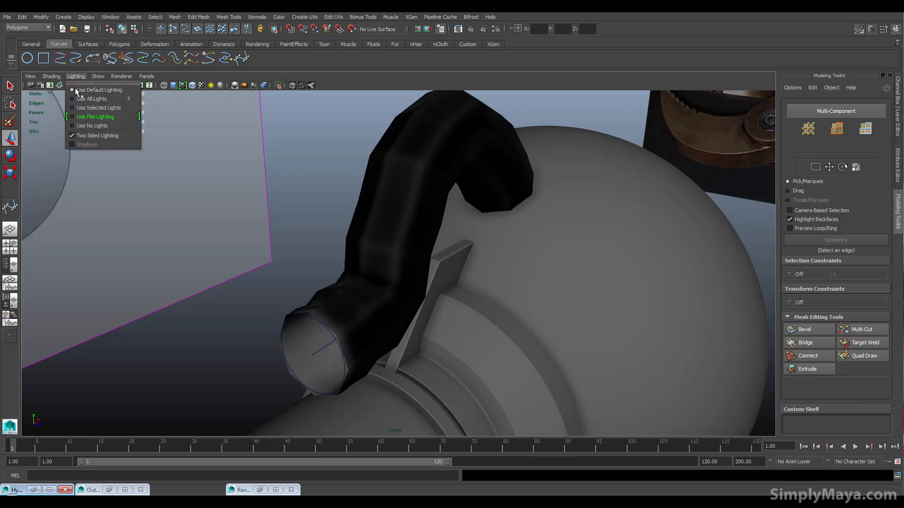
click(81, 137)
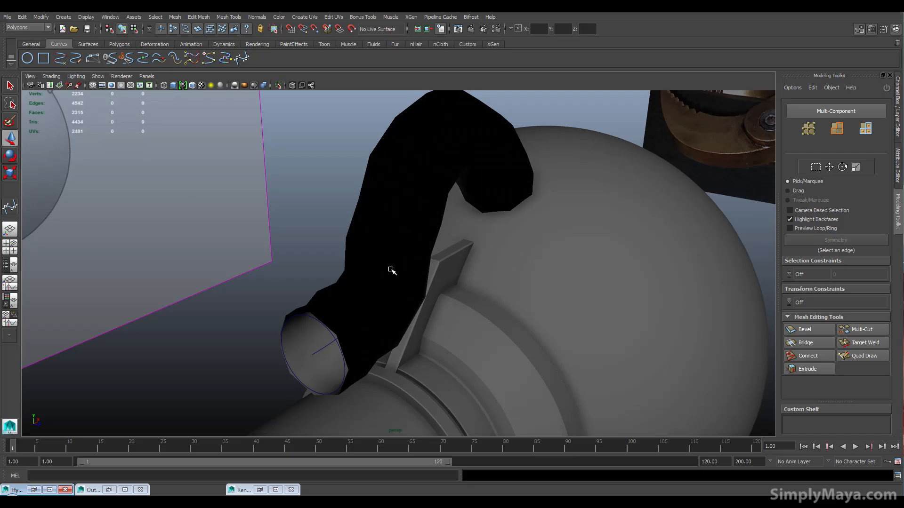
Step: Reverse the normals of the black extruded tube, check its shading, and delete the tube
alt+drag(538, 195, 455, 172)
click(456, 172)
key(space)
click(449, 200)
click(460, 288)
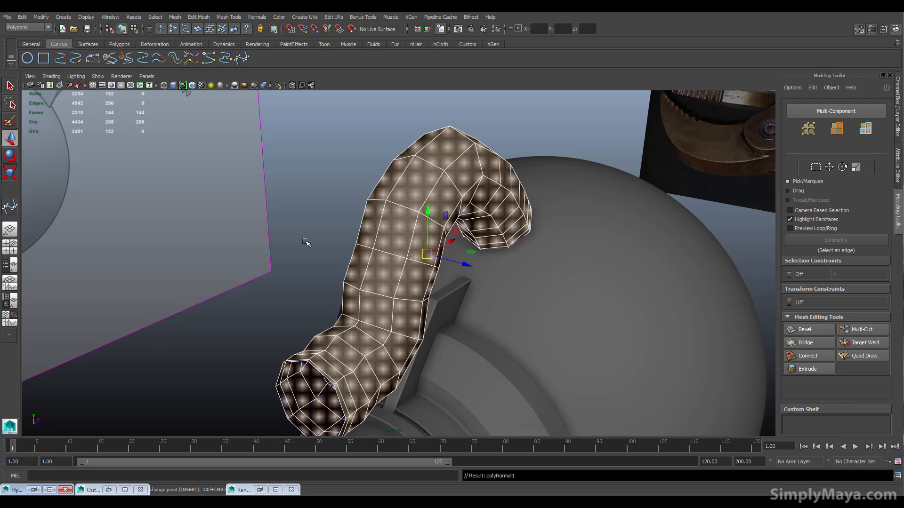
click(307, 242)
click(402, 228)
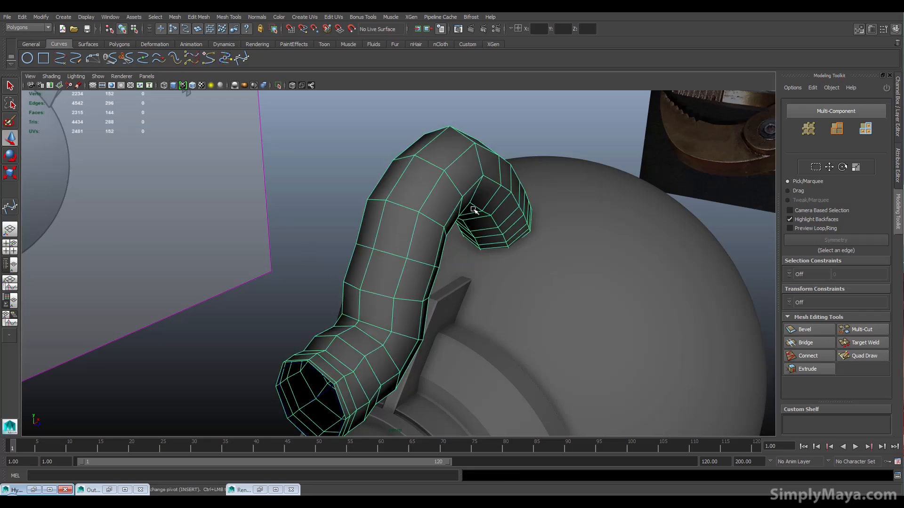
key(Delete)
Step: Extrude the circle along the hose curve as Polygons, using Quads type and the Count tessellation method set to 50
click(324, 375)
shift+click(377, 325)
alt+drag(380, 324, 367, 234)
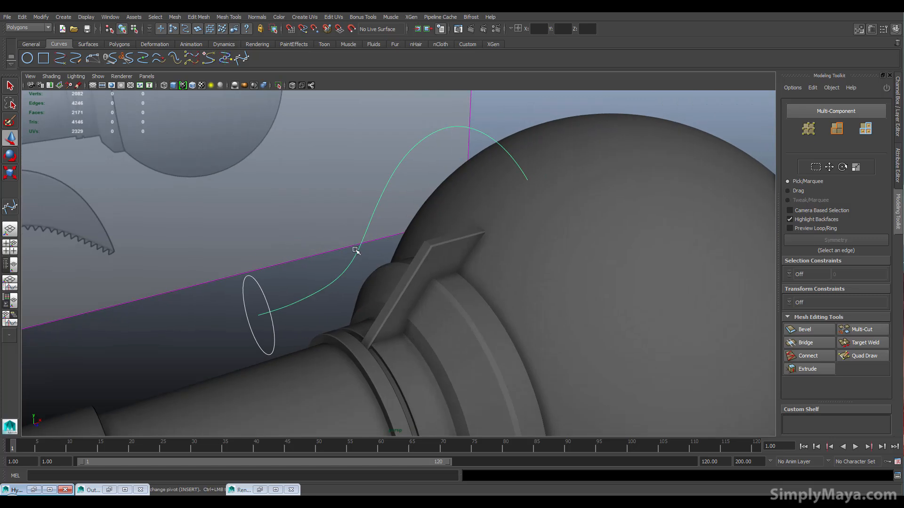
key(space)
drag(353, 304, 376, 347)
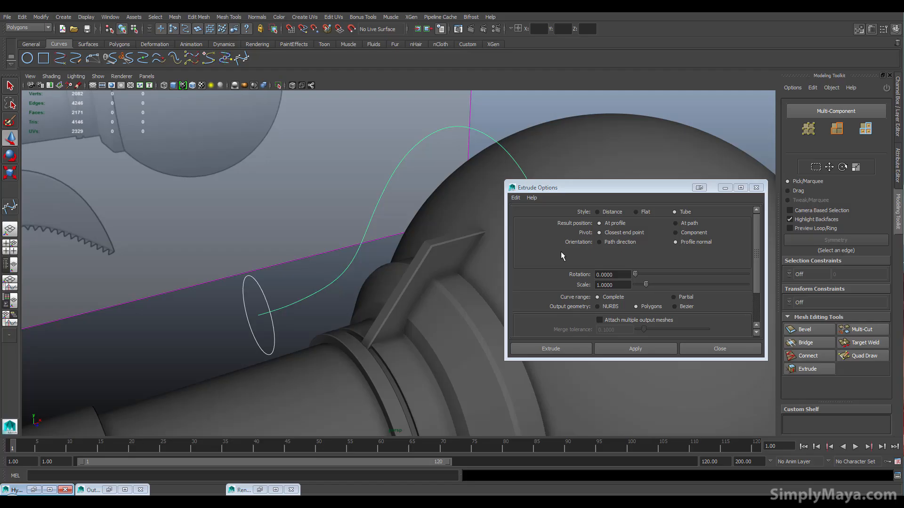
drag(761, 359, 763, 415)
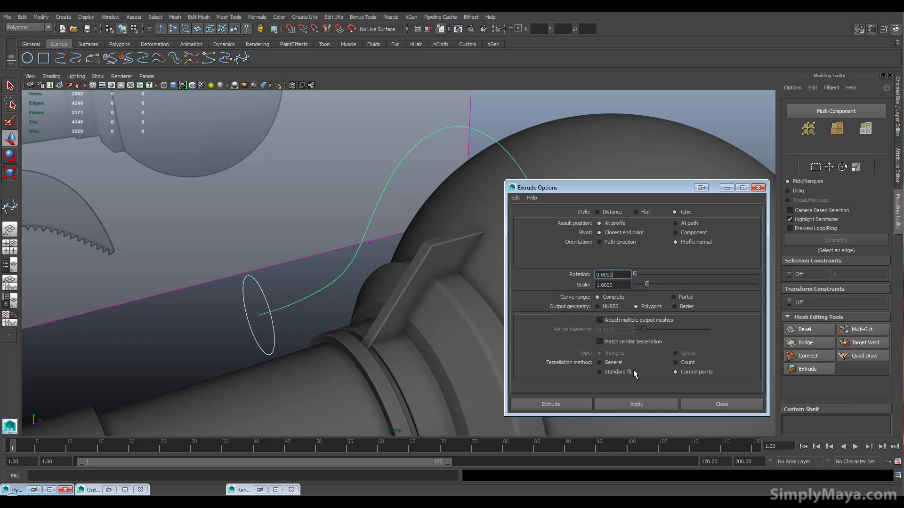
click(681, 364)
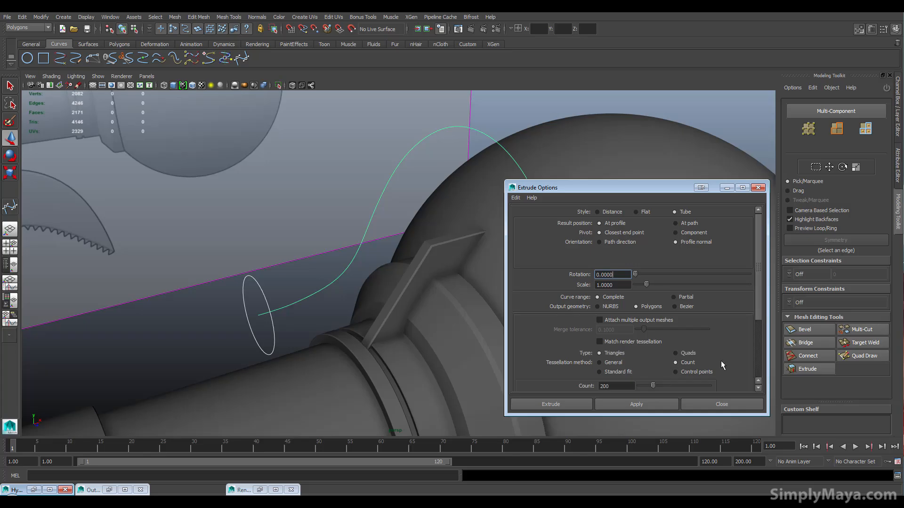
click(687, 354)
drag(758, 303, 753, 347)
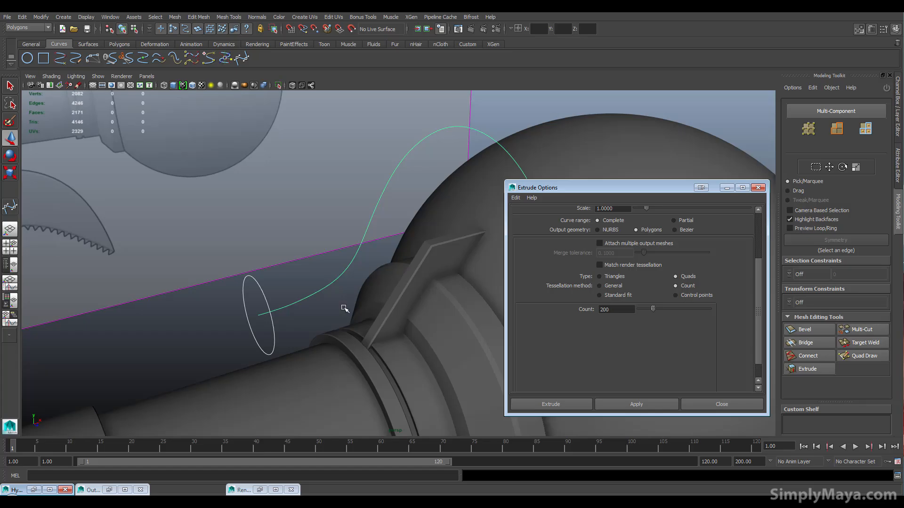
double_click(616, 311)
text(50)
click(582, 406)
Step: Preview the new tube smoothed and compare its shape and thickness with the blueprint hose in the front view
alt+drag(397, 303, 410, 250)
key(3)
click(342, 285)
key(space)
key(space)
alt+middle_drag(319, 351, 313, 353)
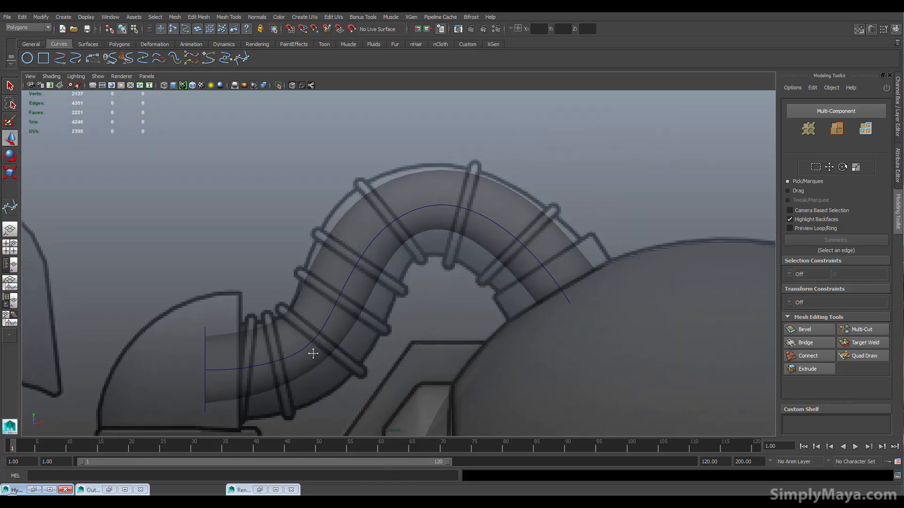
click(436, 204)
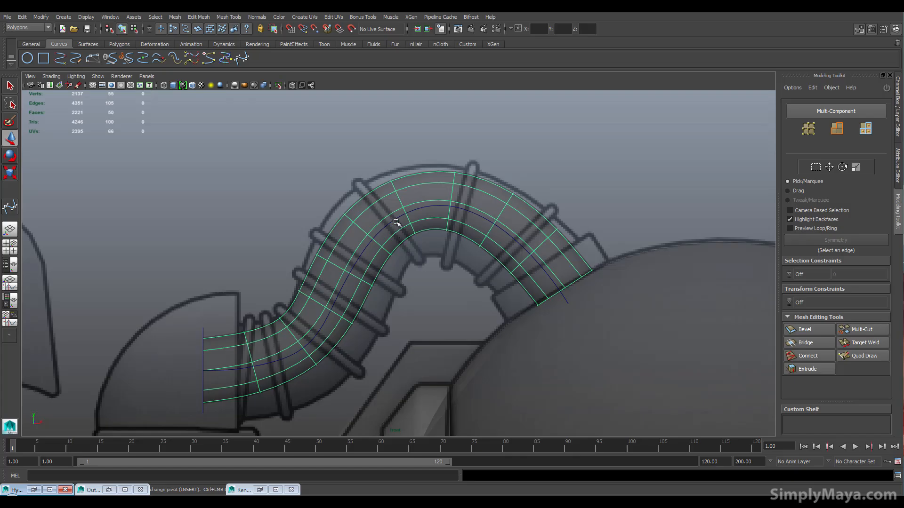
Step: Delete the too-thin tube and scale the profile circle up to suit the blueprint hose's thickness
key(Delete)
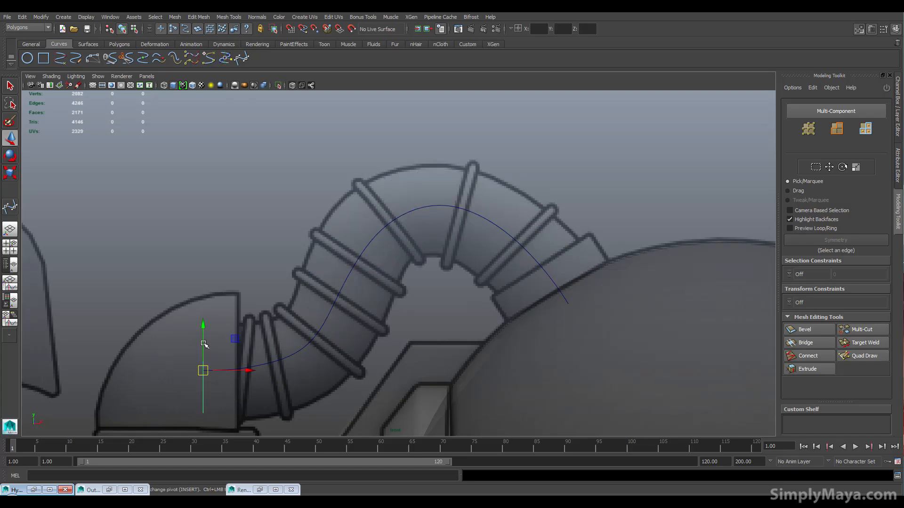
key(r)
drag(204, 371, 230, 375)
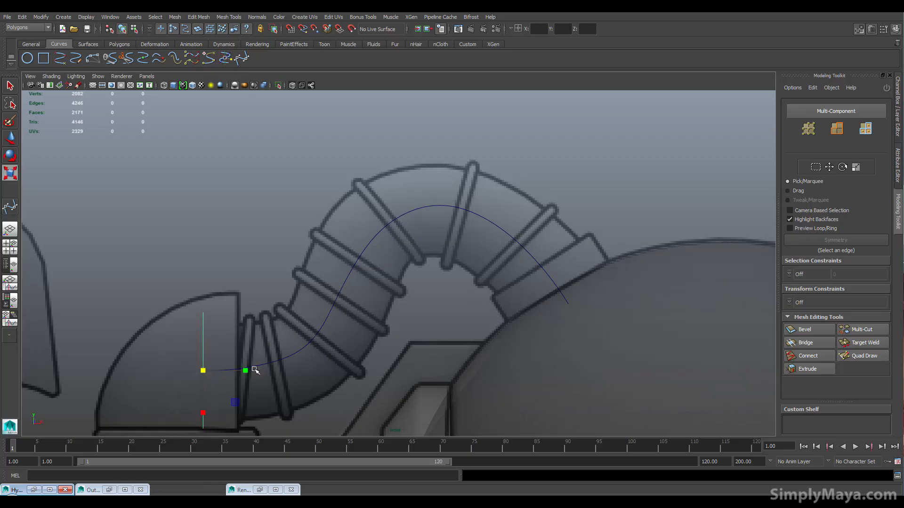
Step: Extrude the enlarged circle along the hose curve with the same options and show the tube in smooth preview
click(290, 355)
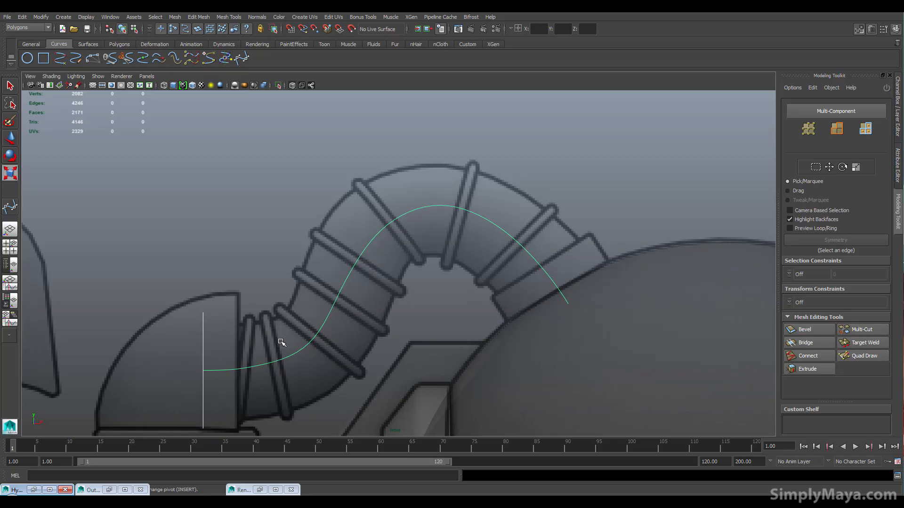
key(space)
drag(295, 382, 295, 429)
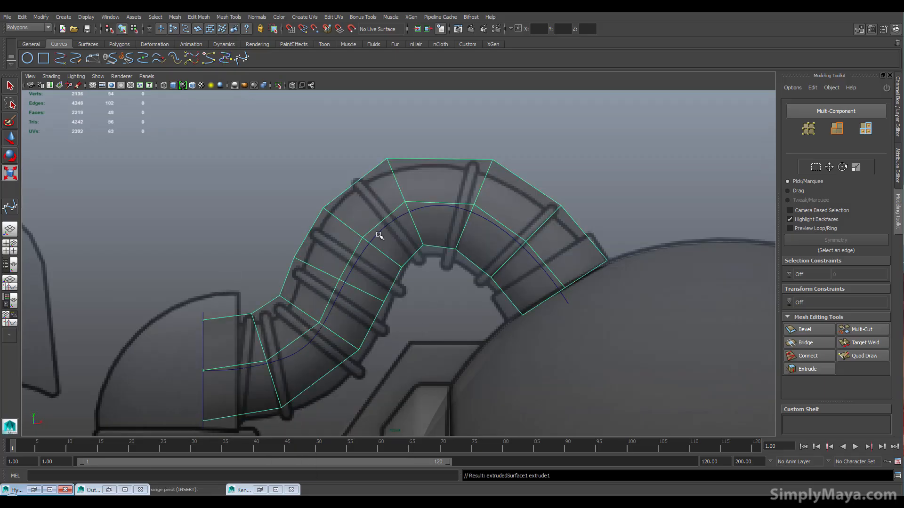
key(3)
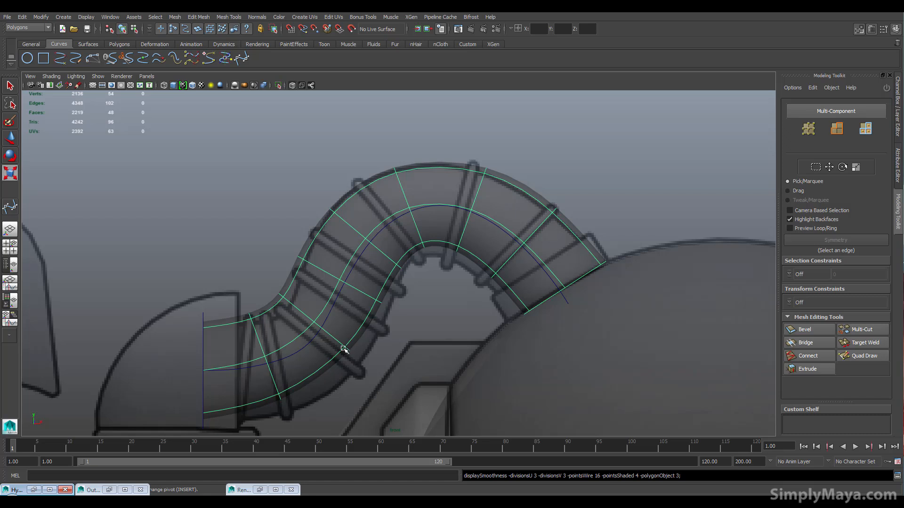
Step: Move the ring of six vertices at the tube's lower bend slightly right and down to follow the blueprint hose
right_drag(342, 343, 275, 288)
drag(275, 288, 366, 367)
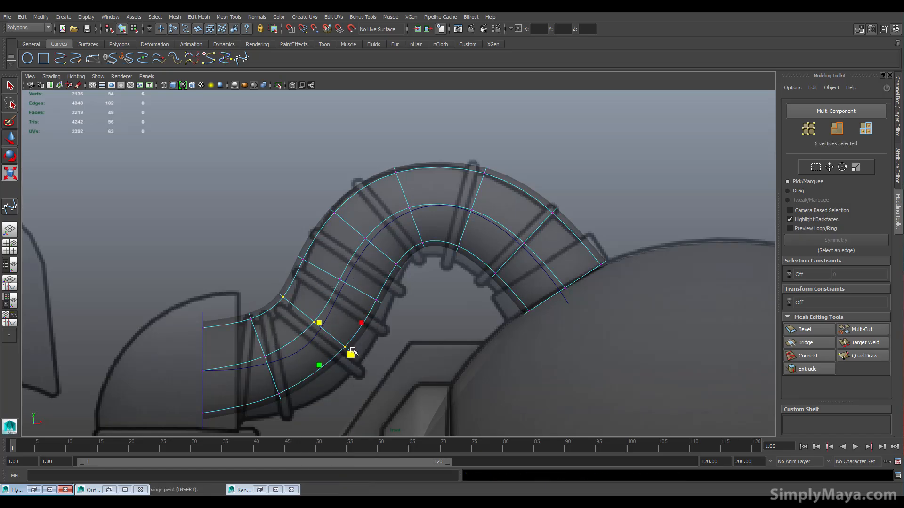
key(w)
click(349, 354)
drag(273, 290, 366, 369)
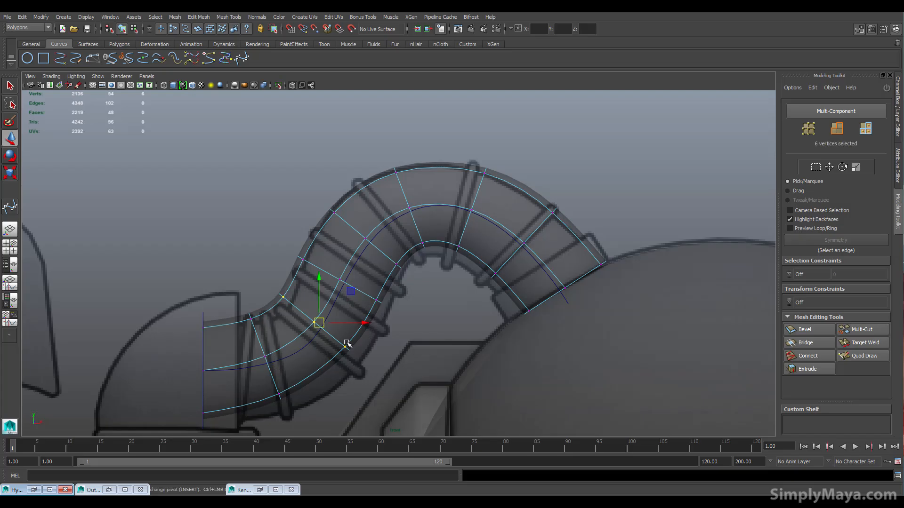
drag(359, 323, 363, 323)
drag(323, 283, 327, 294)
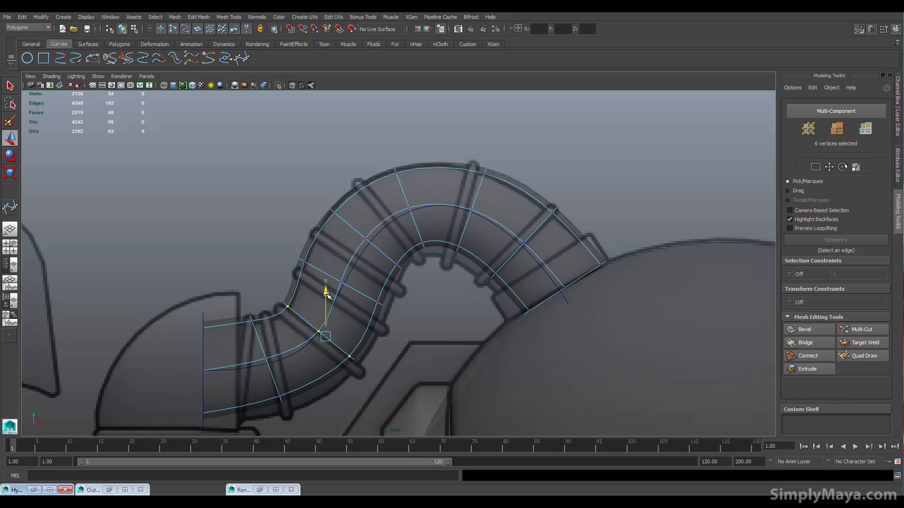
Step: Move the six-vertex ring near the tube's lower end slightly down to follow the blueprint hose
shift+drag(233, 296, 298, 433)
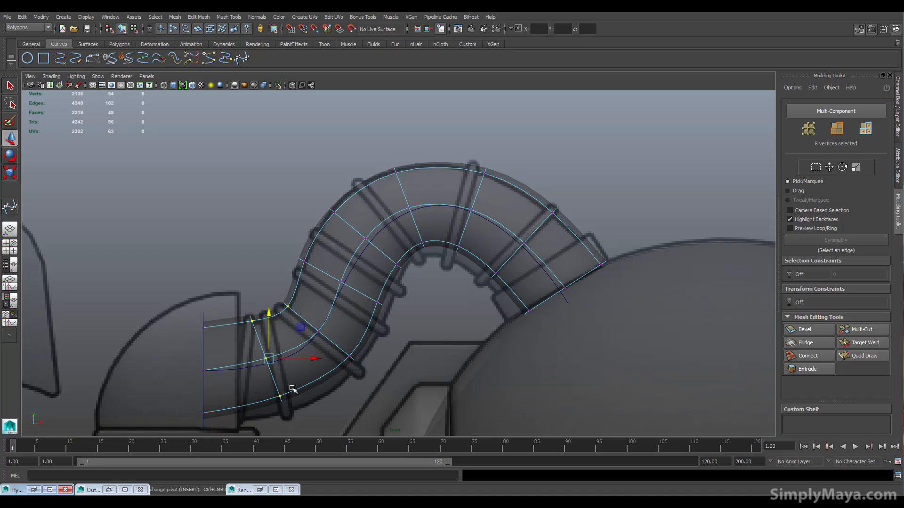
ctrl+drag(274, 302, 282, 420)
drag(259, 293, 259, 297)
shift+drag(273, 389, 287, 404)
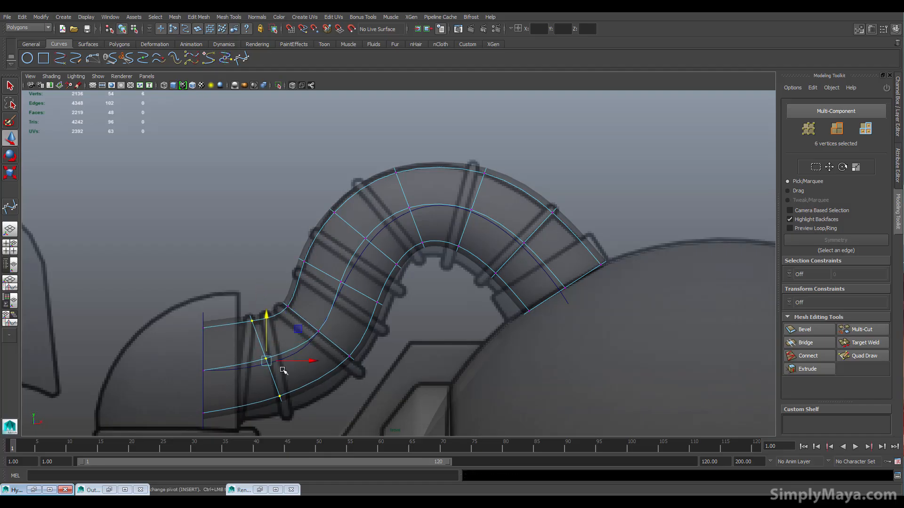
drag(267, 315, 266, 331)
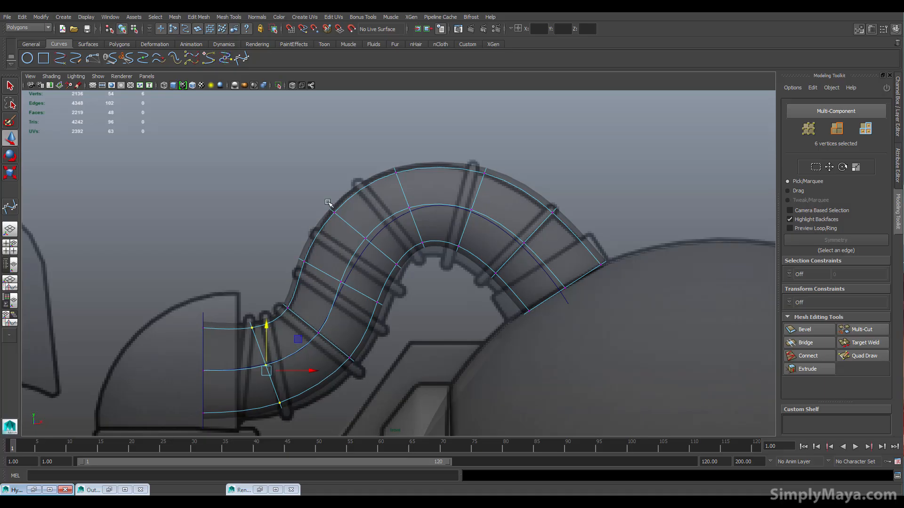
Step: Return to object mode and examine the fitted hose against the arm and blueprint in the perspective view
drag(283, 249, 395, 280)
shift+click(379, 304)
key(F8)
click(464, 185)
key(space)
alt+drag(564, 164, 614, 187)
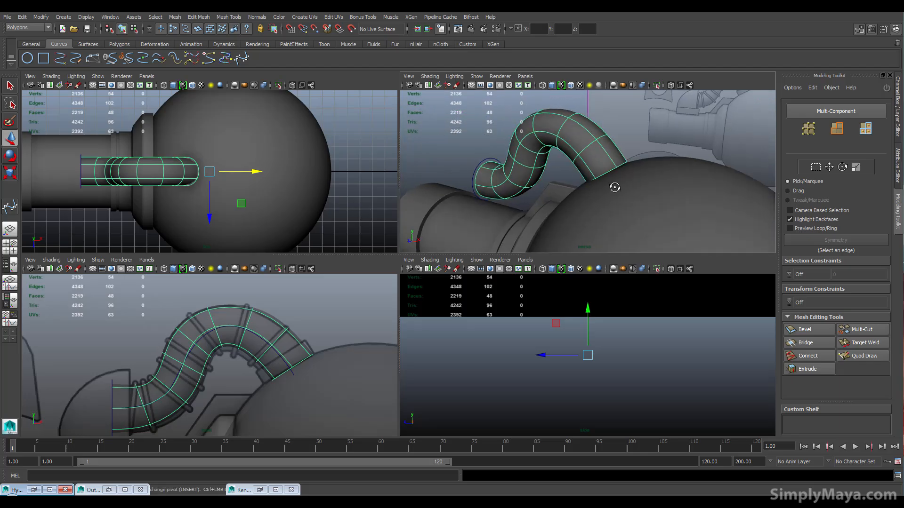
key(space)
key(a)
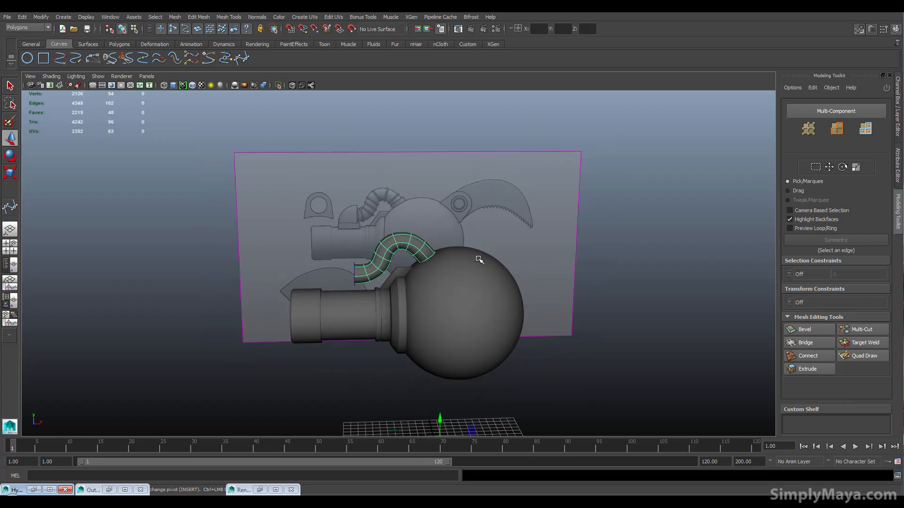
mouse_move(413, 295)
alt+mouse_down()
mouse_move(428, 296)
mouse_move(414, 291)
alt+mouse_up()
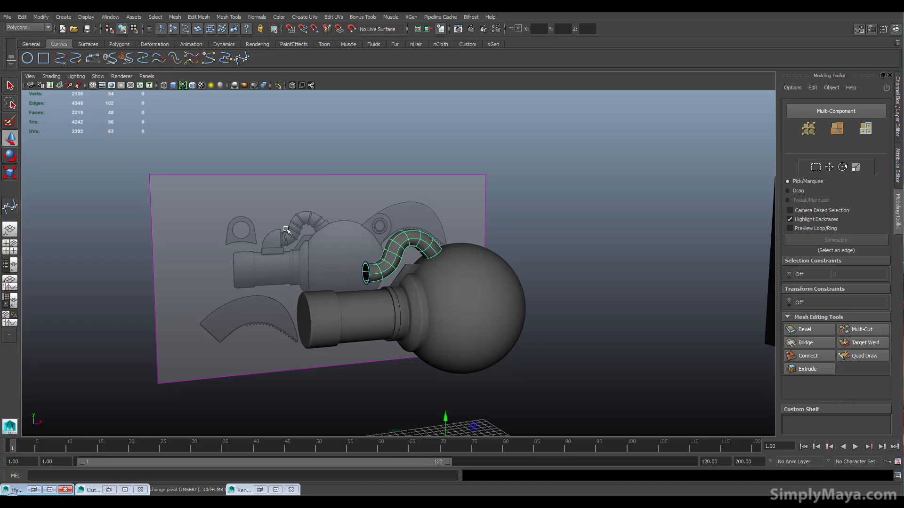
alt+drag(615, 289, 531, 257)
alt+drag(339, 314, 398, 304)
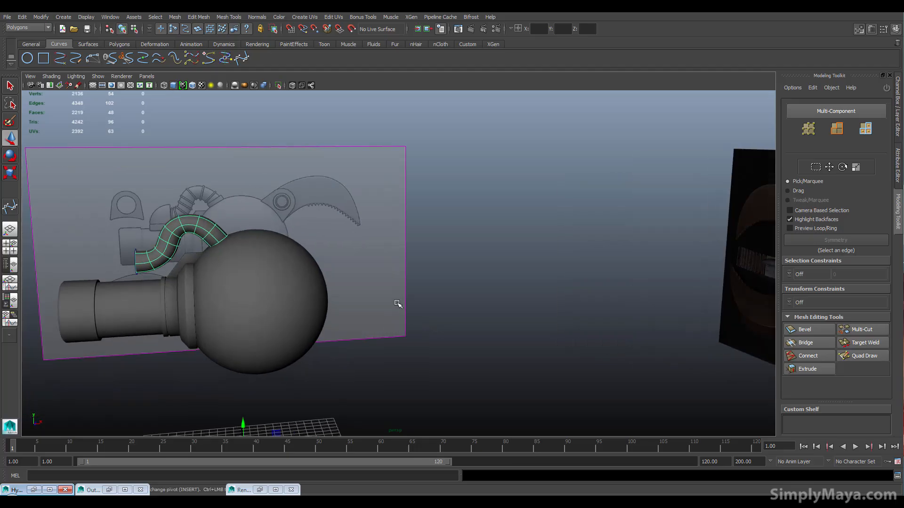
Step: Create a polygon torus and move it to the hose's lower end
click(119, 44)
alt+drag(292, 307, 299, 339)
scroll(299, 339, down, 3)
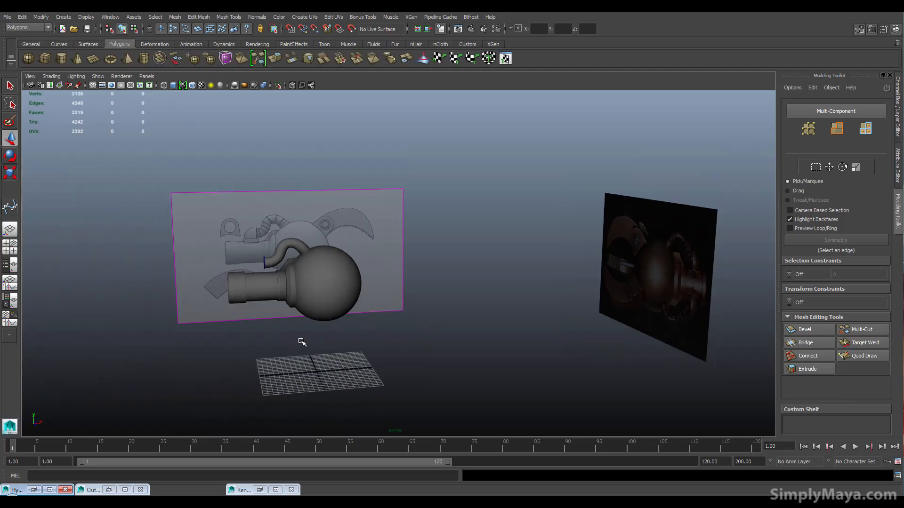
key(g)
middle_drag(348, 372, 348, 244)
drag(348, 244, 302, 246)
drag(266, 199, 264, 217)
Step: Try to tilt the torus upright around the hose end and raise it slightly, and undo both changes
key(e)
drag(231, 244, 228, 335)
scroll(608, 363, up, 5)
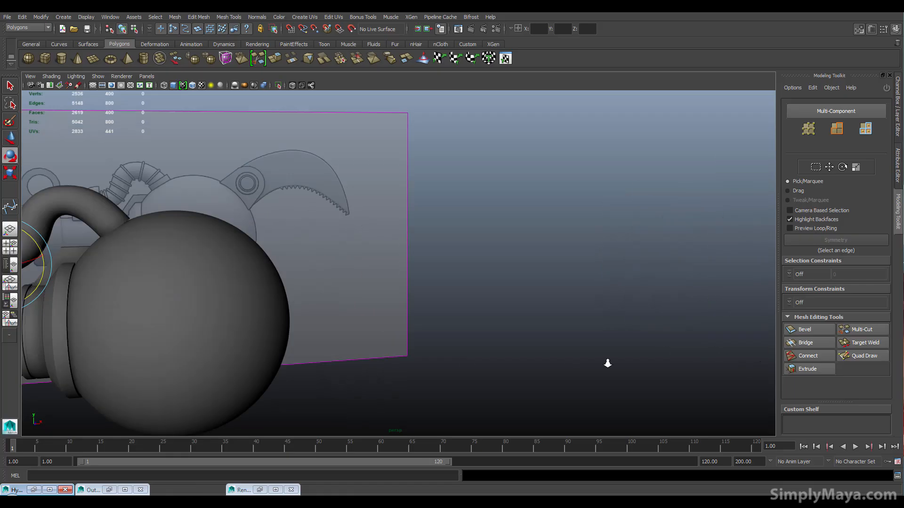
key(f)
scroll(686, 339, up, 5)
alt+drag(560, 291, 468, 313)
key(w)
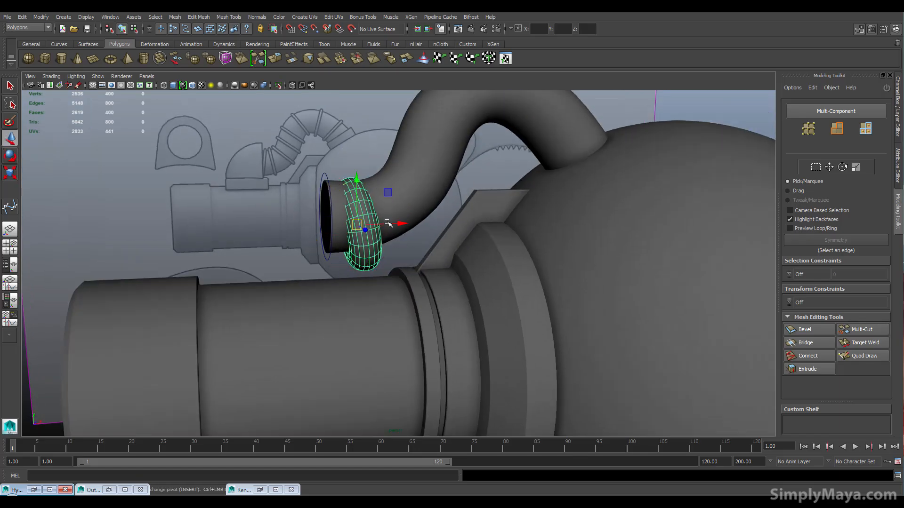
drag(359, 184, 359, 174)
alt+drag(445, 172, 440, 145)
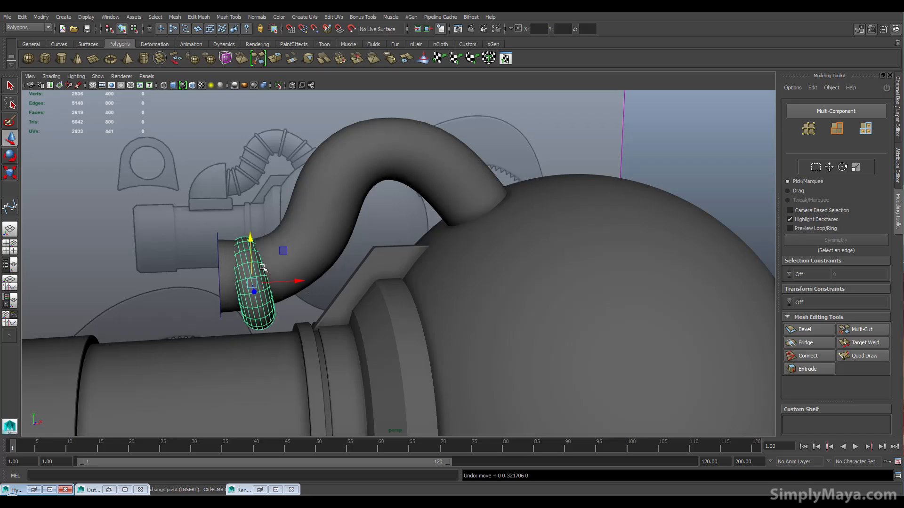
key(ctrl+z)
Step: Rotate the torus to -90 degrees about Z so that it encircles the hose near its lower end
key(e)
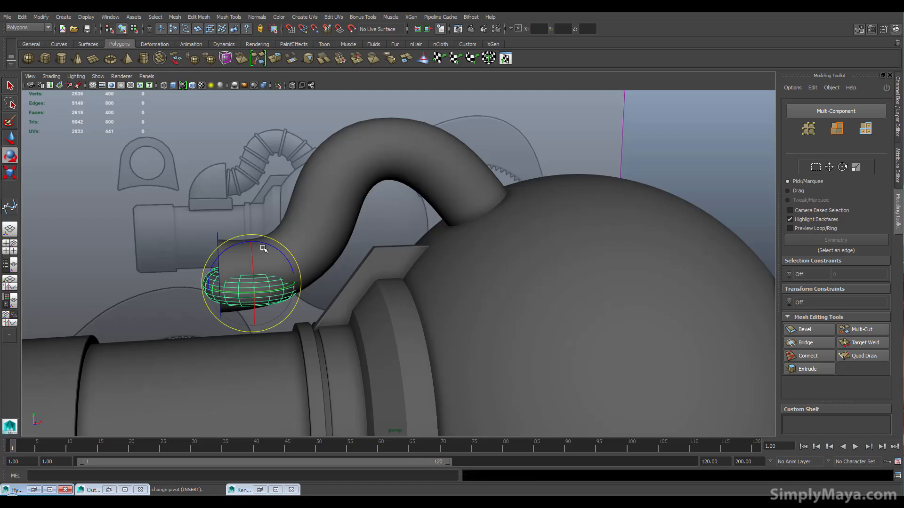
drag(267, 245, 314, 276)
key(w)
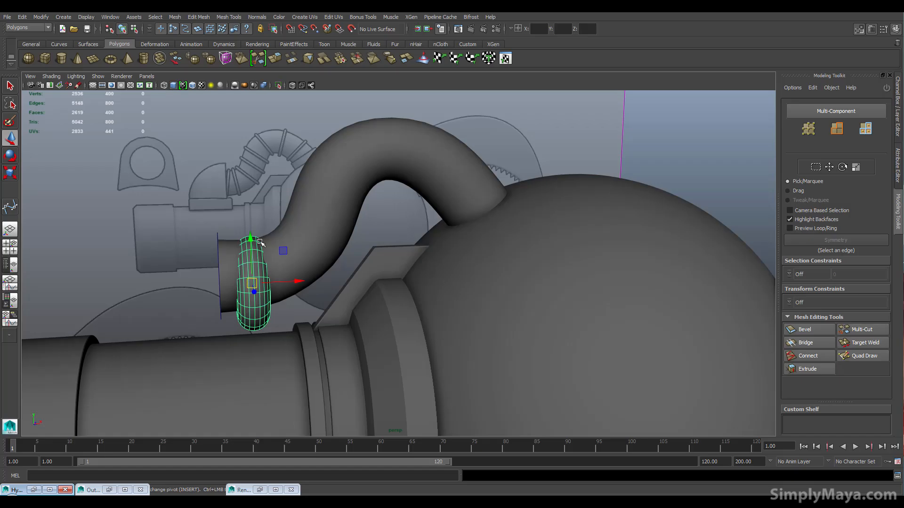
alt+drag(282, 243, 247, 342)
alt+right_drag(498, 205, 705, 143)
alt+drag(271, 400, 453, 302)
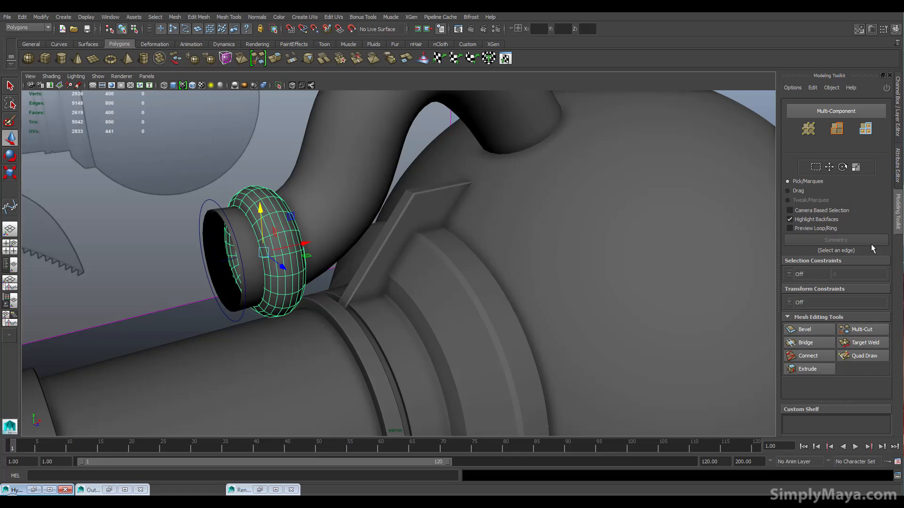
Step: Set the torus's section radius to 0.1
click(897, 166)
click(897, 113)
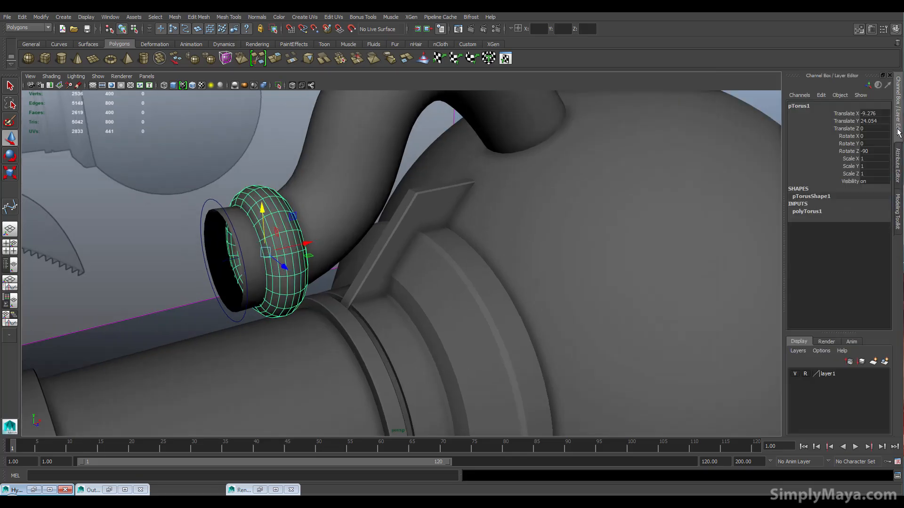
click(807, 211)
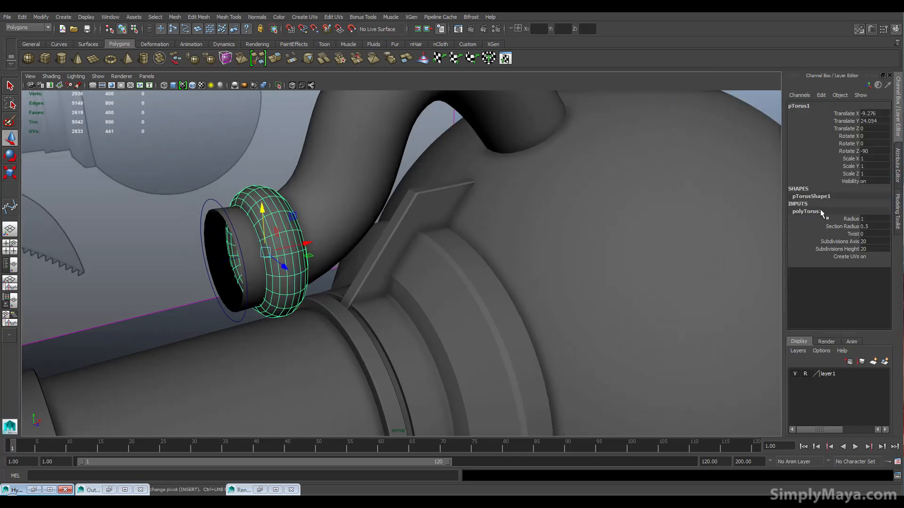
click(876, 221)
text(.1)
key(Return)
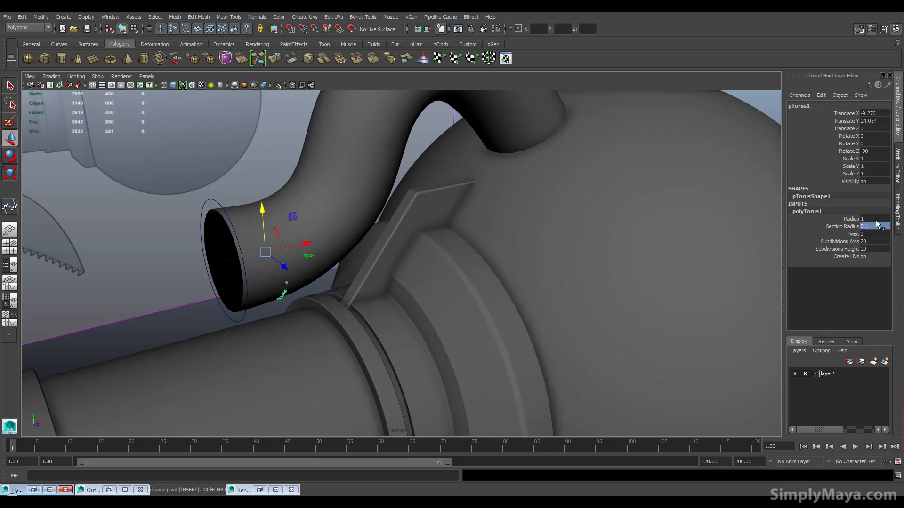
Step: Scale the torus uniformly to about 1.17 and slide it along X toward the hose's open end
key(r)
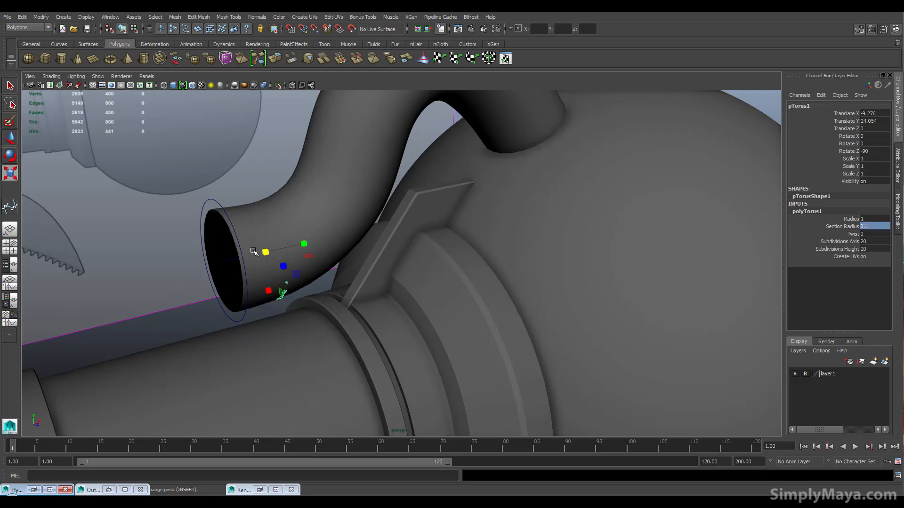
drag(266, 252, 300, 281)
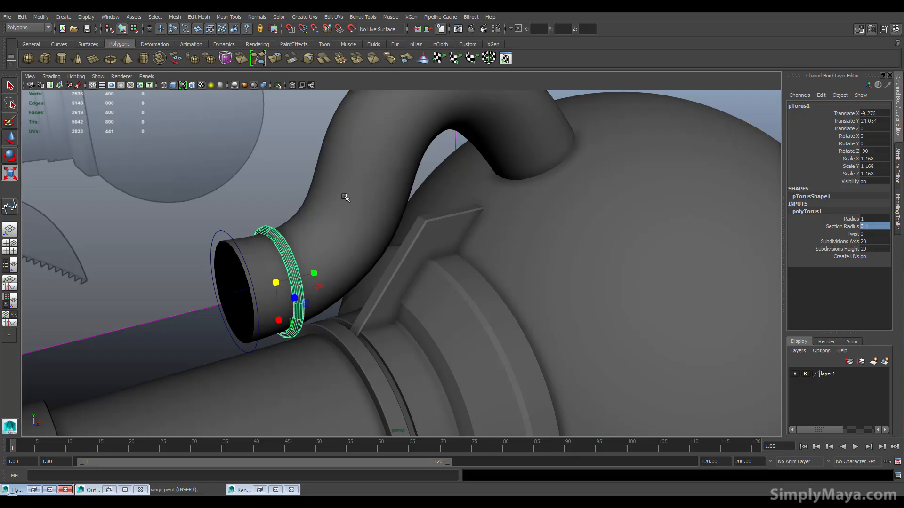
alt+middle_drag(341, 247, 347, 242)
key(w)
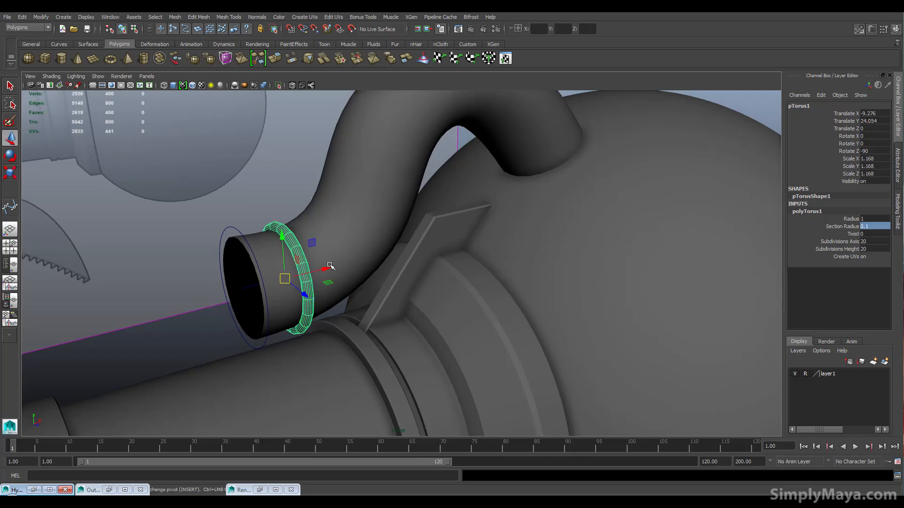
drag(318, 268, 300, 271)
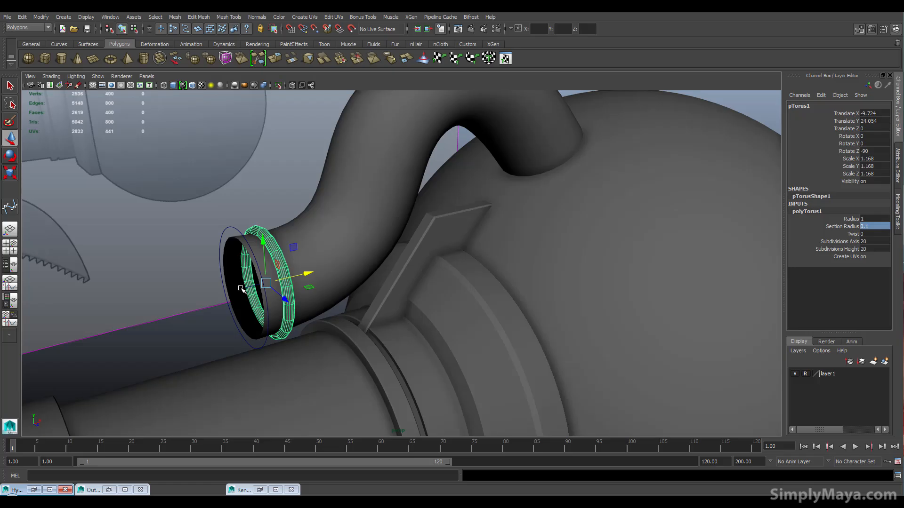
Step: Turn on snapping to curves and isolate the torus together with the hose's bezier curve
click(266, 282)
click(285, 273)
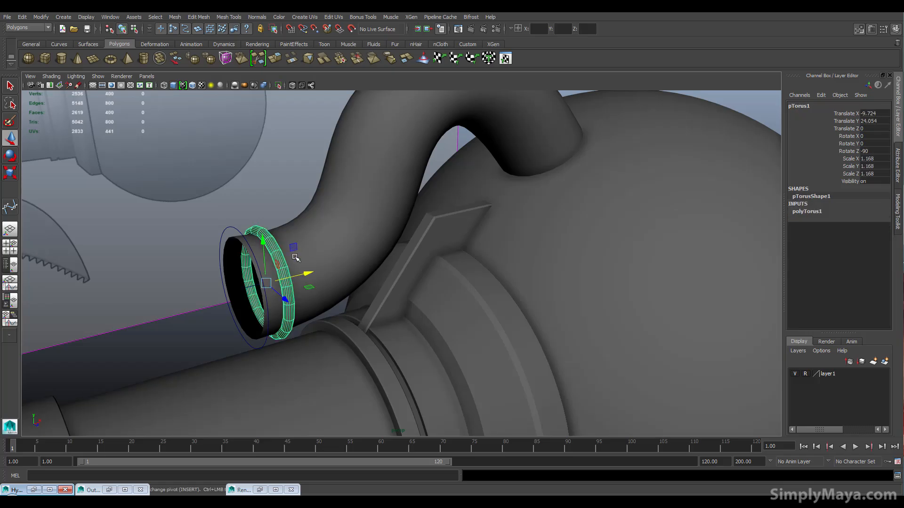
alt+drag(307, 234, 329, 138)
click(303, 28)
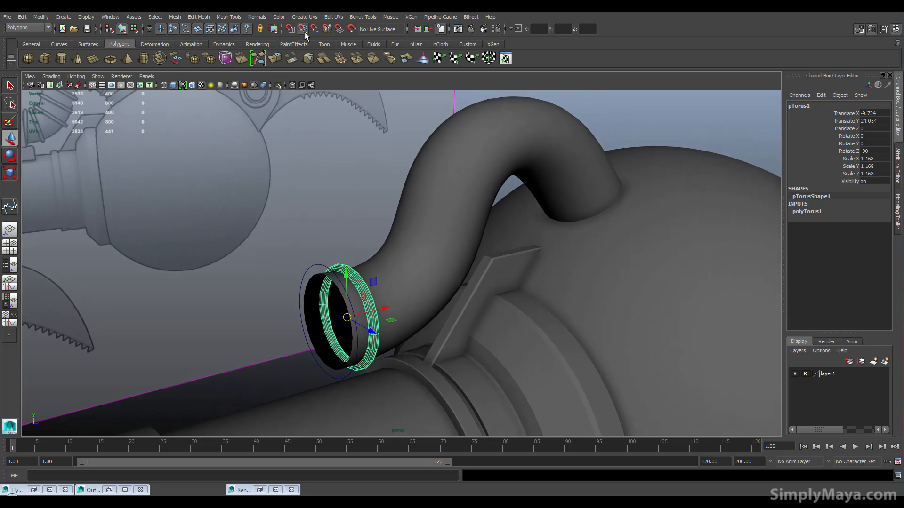
click(345, 319)
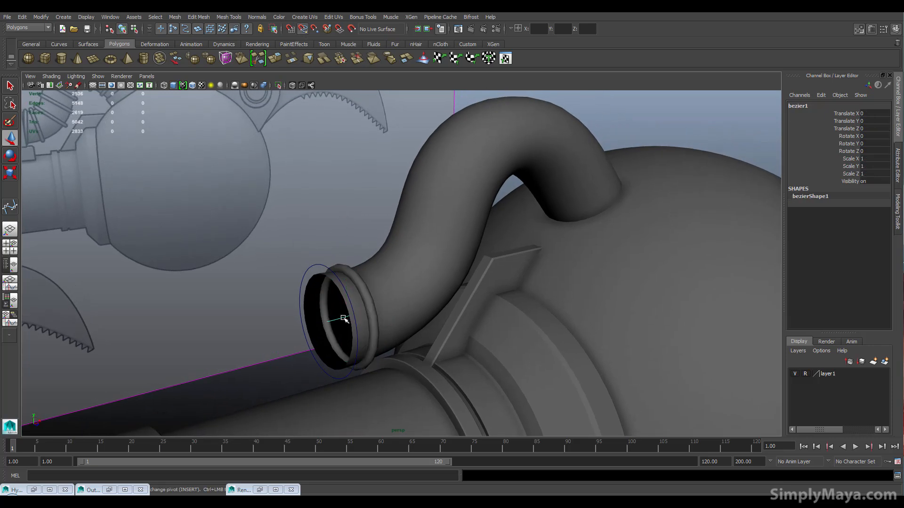
click(362, 298)
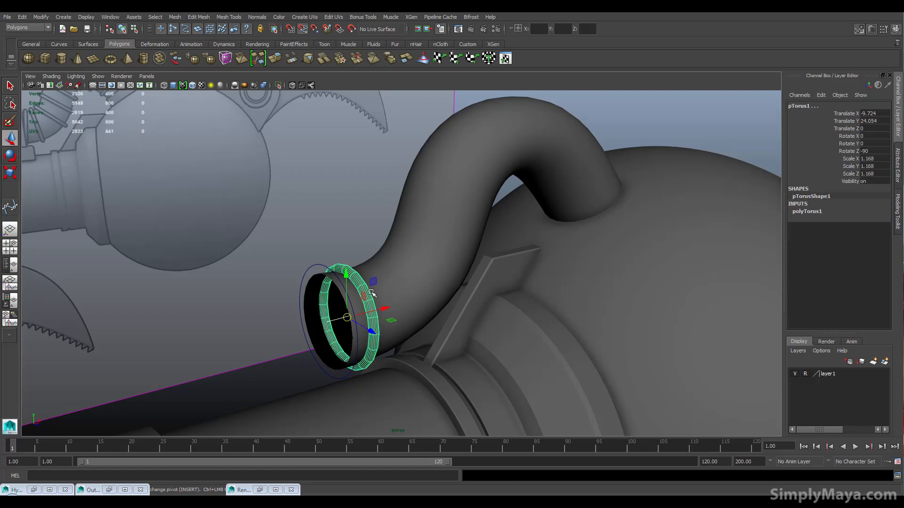
click(98, 76)
mouse_move(105, 90)
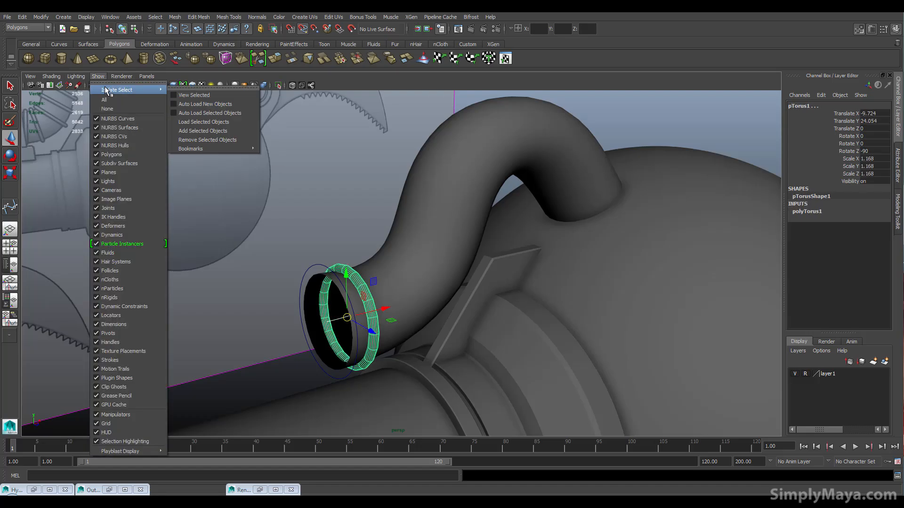
click(198, 94)
Step: Snap the torus onto the hose curve at its lower end and show all the other objects again
drag(333, 317, 313, 327)
key(ctrl+z)
key(ctrl+z)
key(ctrl+z)
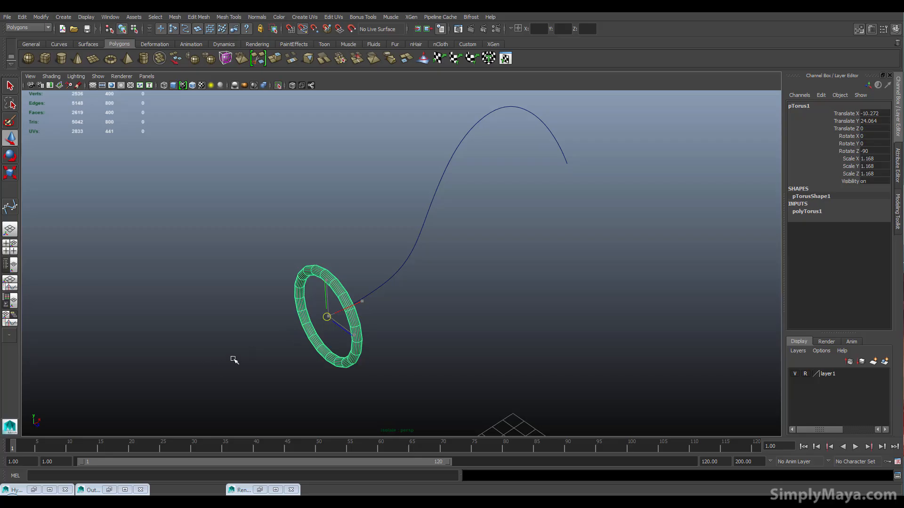
alt+drag(378, 295, 382, 270)
click(97, 77)
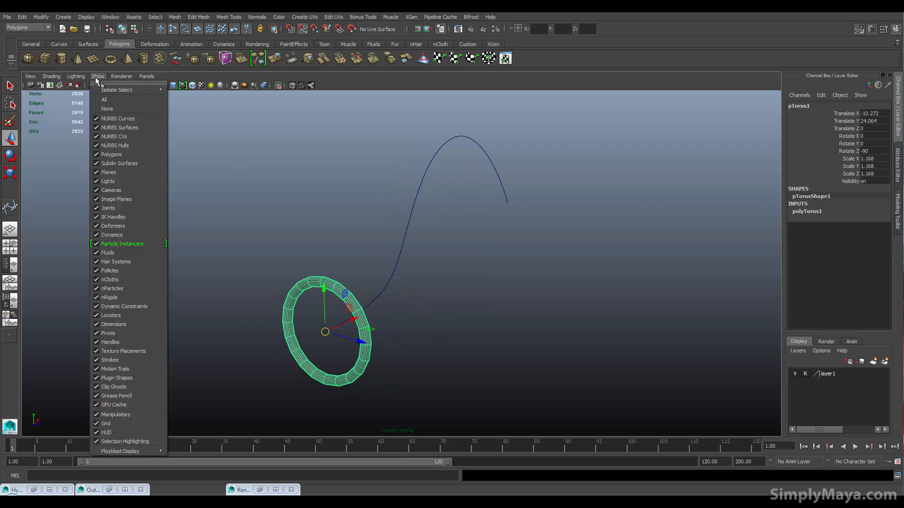
mouse_move(112, 89)
click(187, 95)
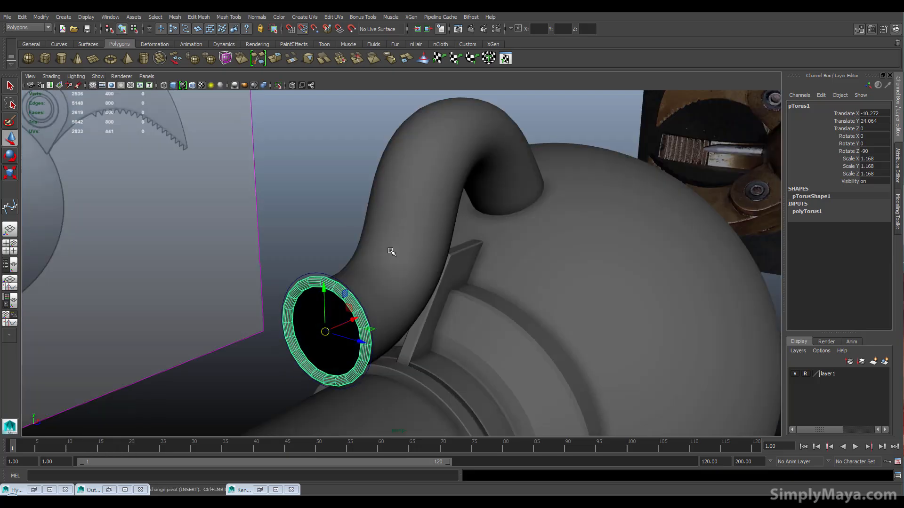
Step: Examine the hose and its end ring from several angles, with the tube's wireframe highlighted
click(342, 231)
mouse_move(347, 259)
alt+mouse_down()
mouse_move(394, 242)
mouse_move(393, 232)
mouse_move(343, 250)
mouse_move(351, 269)
alt+mouse_up()
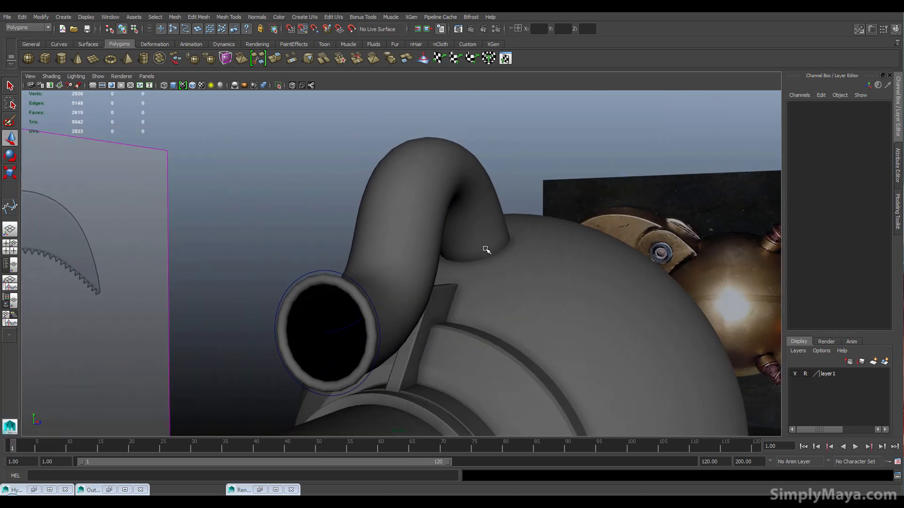
alt+drag(485, 250, 456, 247)
click(463, 195)
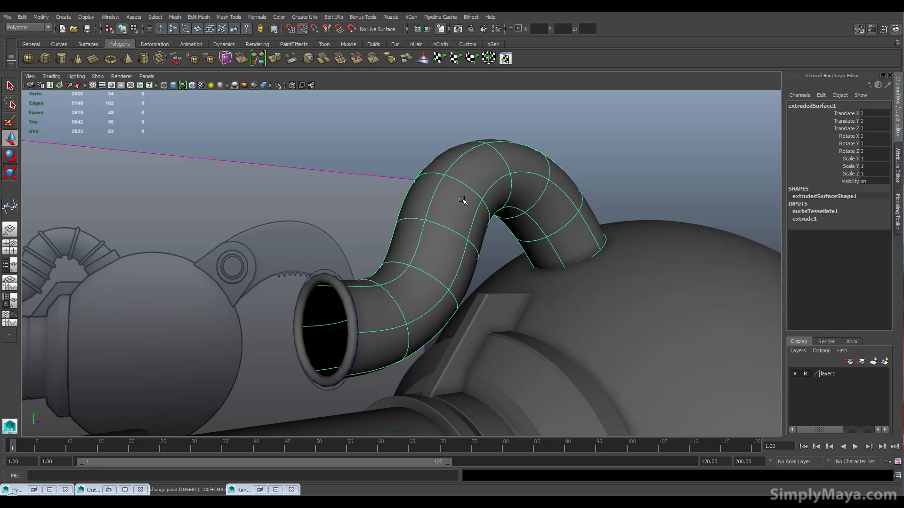
alt+drag(425, 230, 371, 286)
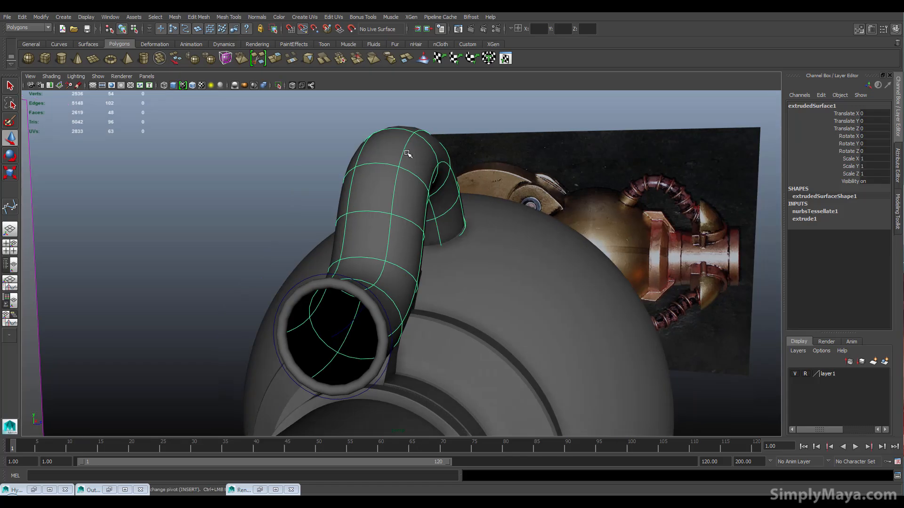
alt+drag(422, 273, 364, 234)
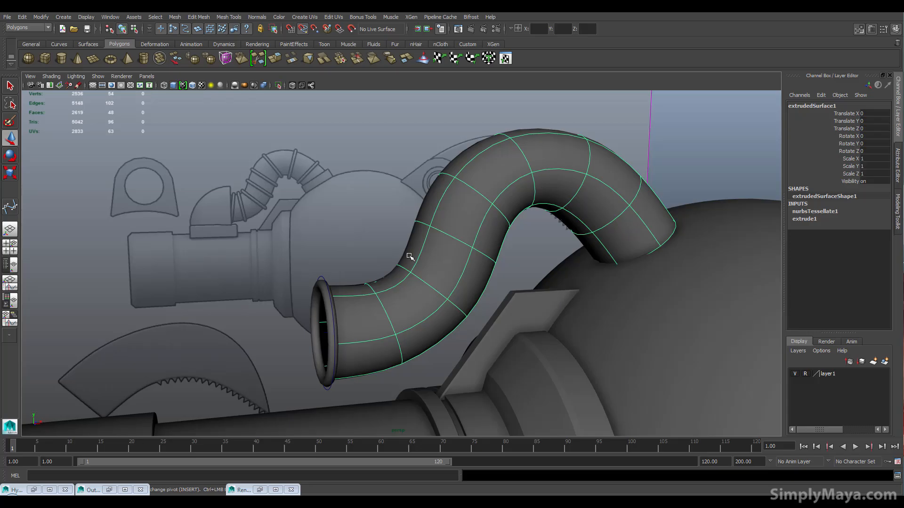
alt+drag(419, 302, 341, 351)
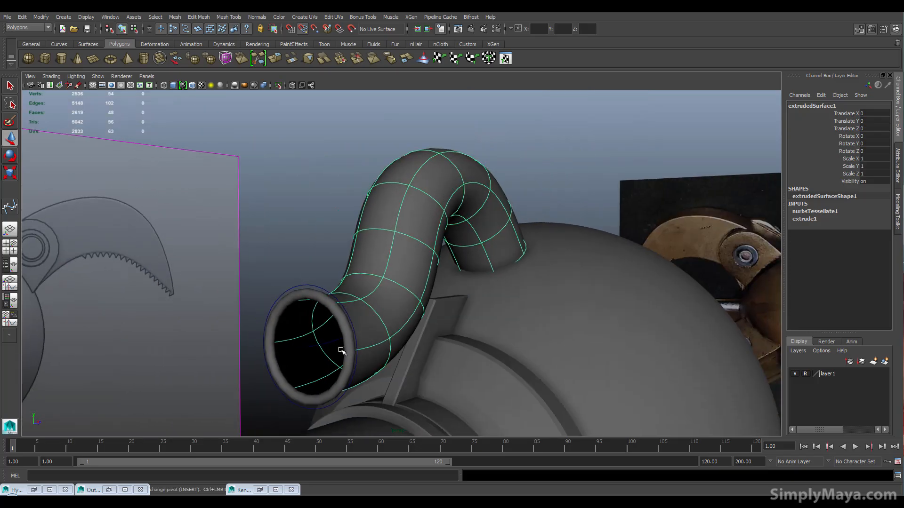
Step: Try raising a control vertex of the hose's bezier curve, and undo the moves
click(318, 346)
right_drag(317, 347, 303, 324)
click(332, 344)
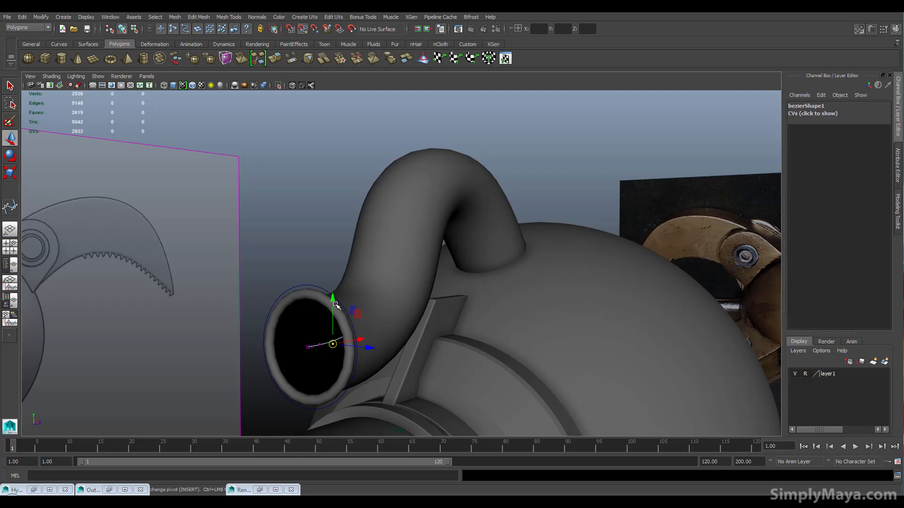
drag(332, 304, 331, 295)
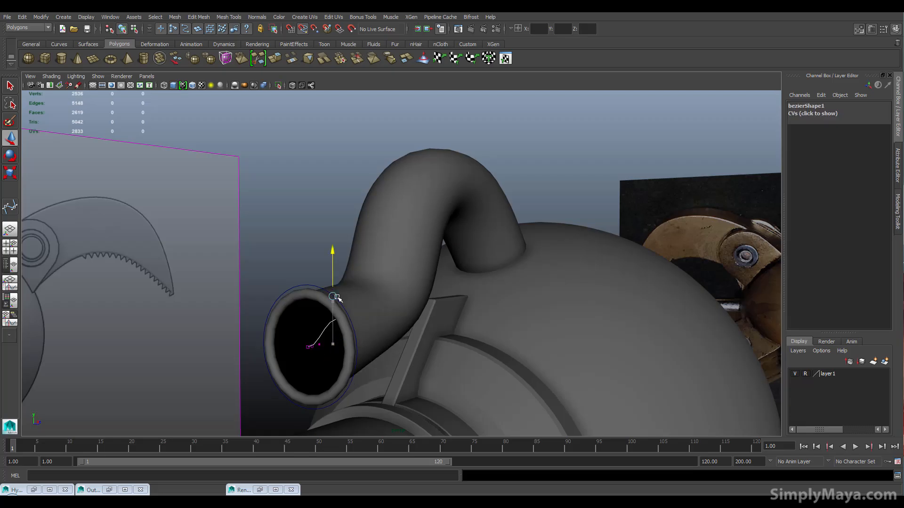
key(ctrl+z)
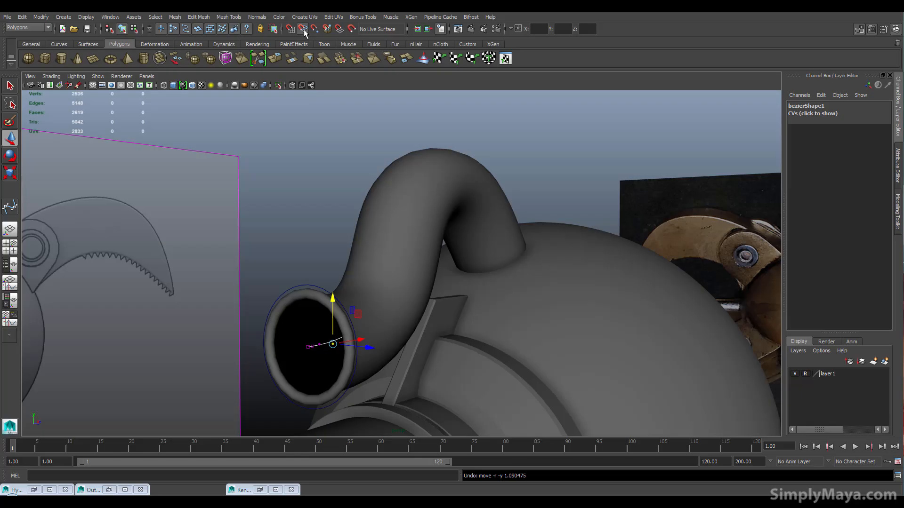
drag(332, 297, 331, 270)
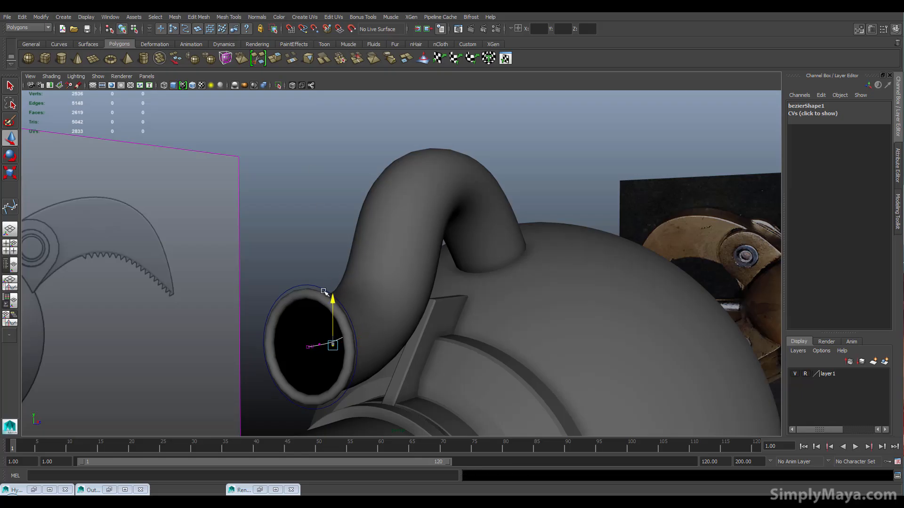
alt+drag(299, 316, 347, 276)
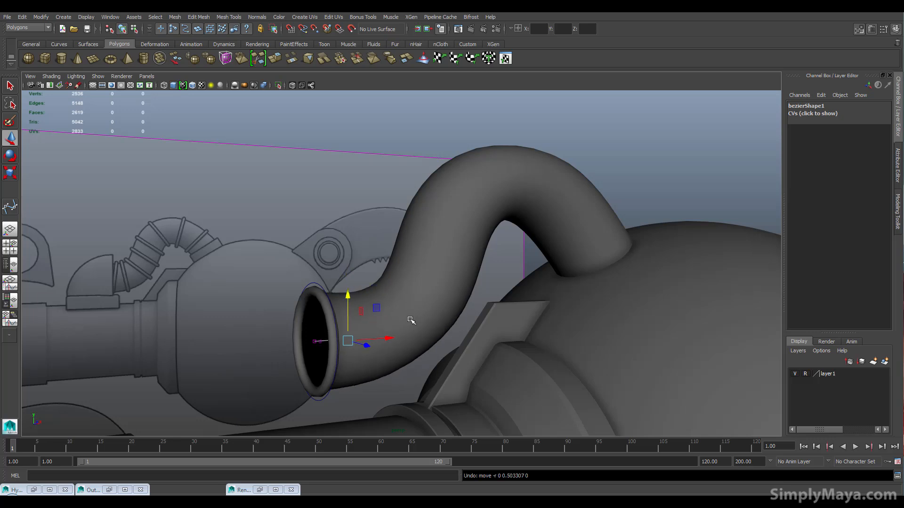
key(z)
key(z)
mouse_move(380, 335)
alt+mouse_down()
mouse_move(410, 333)
mouse_move(365, 333)
alt+mouse_up()
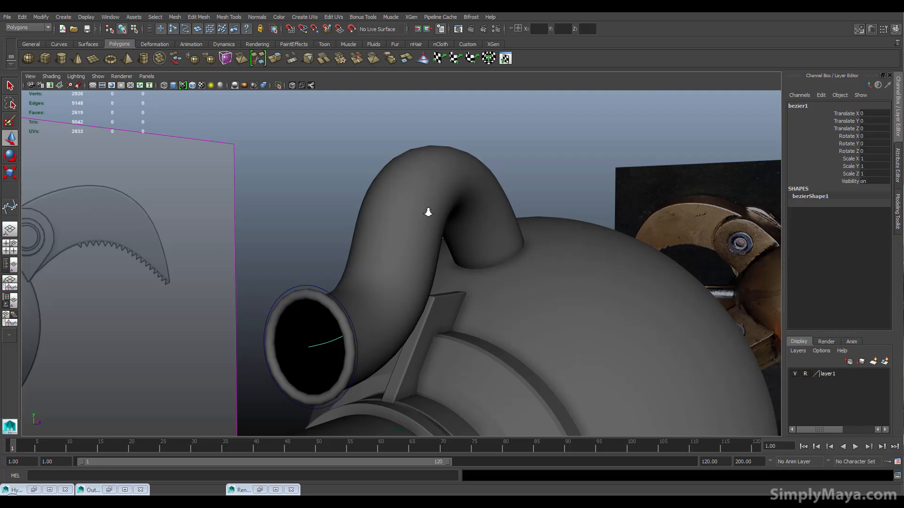
alt+drag(396, 250, 357, 331)
Step: Select the torus at the hose's open end and examine how the hose bends from there toward the sphere
click(347, 278)
click(317, 346)
click(327, 314)
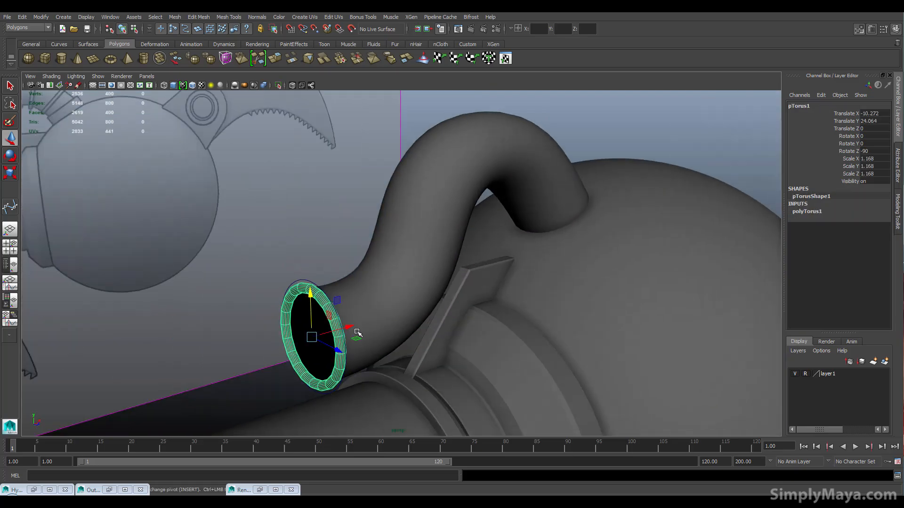
alt+right_drag(369, 339, 620, 283)
alt+middle_drag(476, 202, 305, 386)
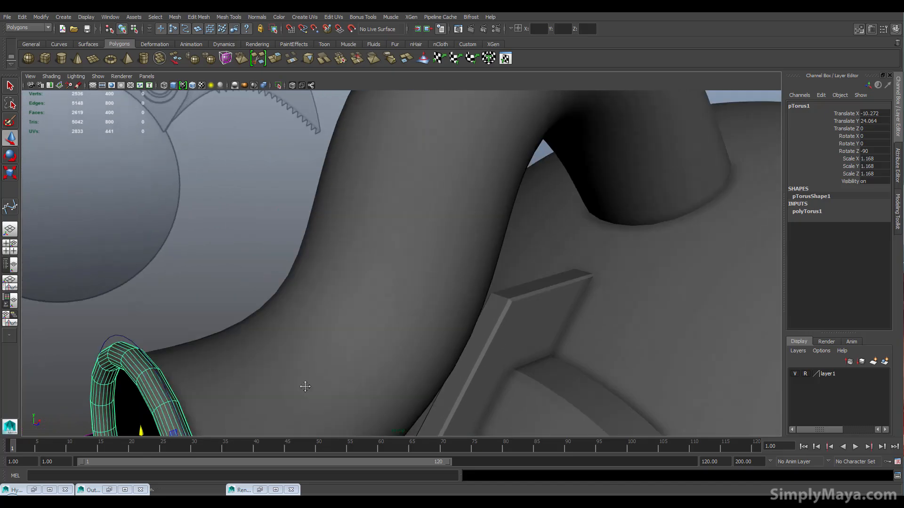
alt+drag(305, 387, 400, 262)
alt+drag(426, 289, 413, 305)
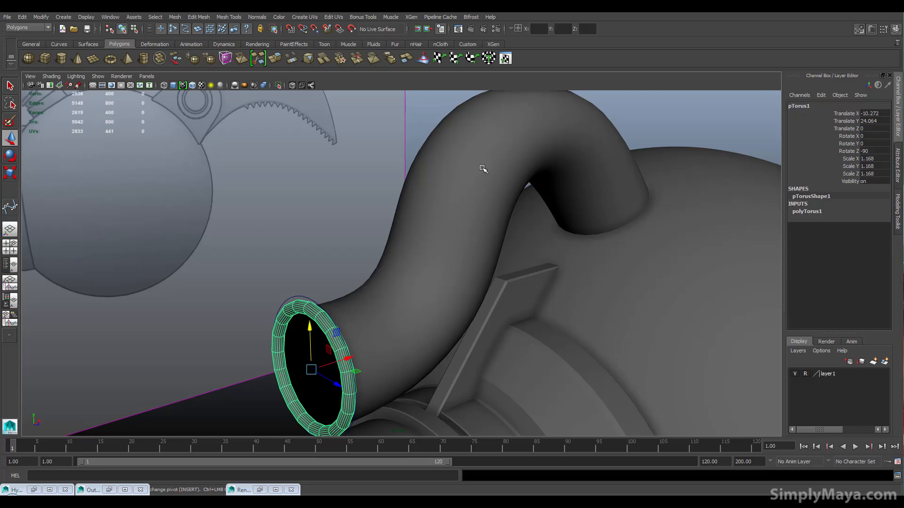
alt+drag(531, 183, 408, 326)
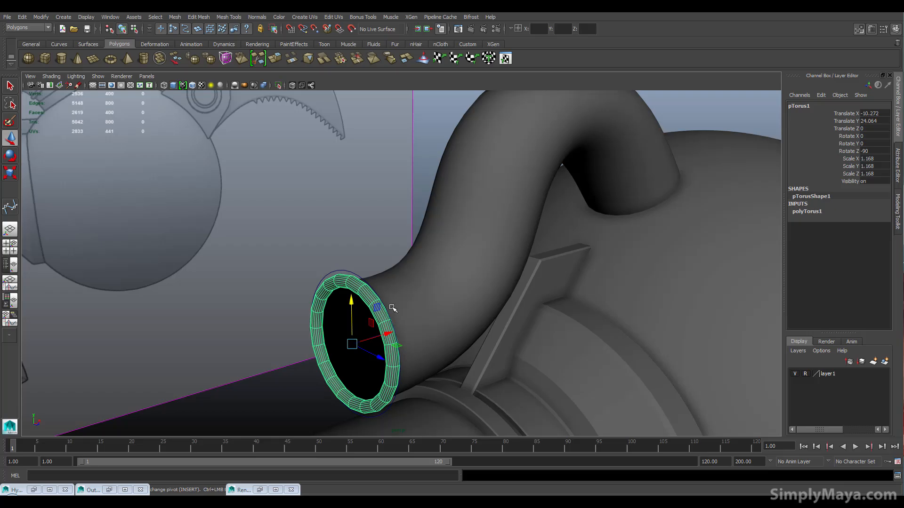
Step: Select the hose's bezier curve together with the end torus and open the Attach to Motion Path options
key(g)
click(368, 341)
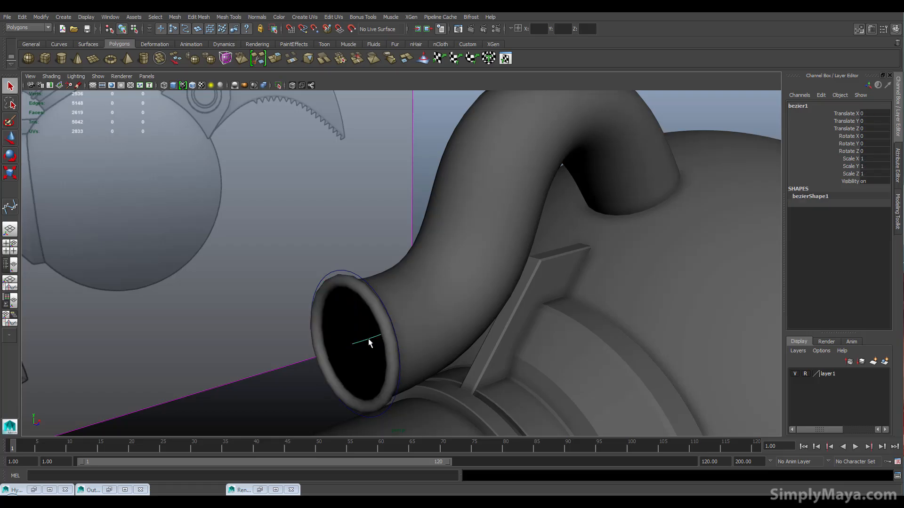
click(378, 309)
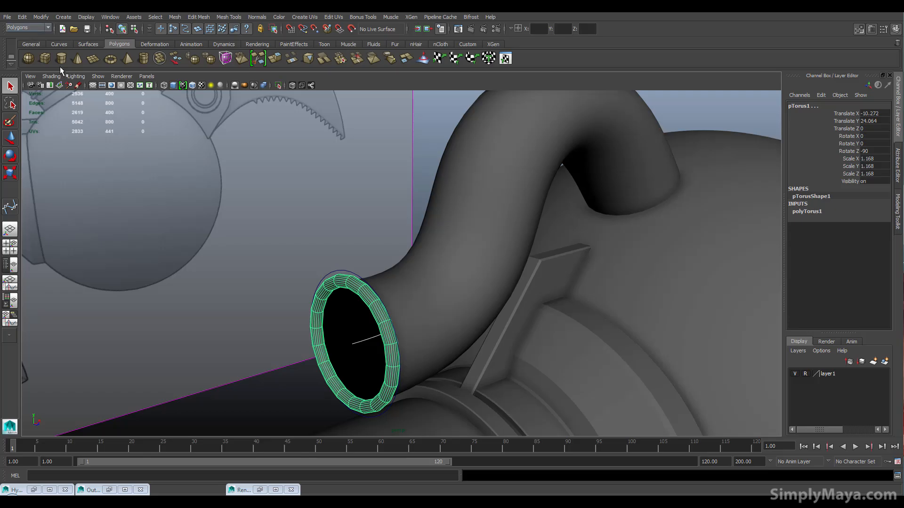
key(space)
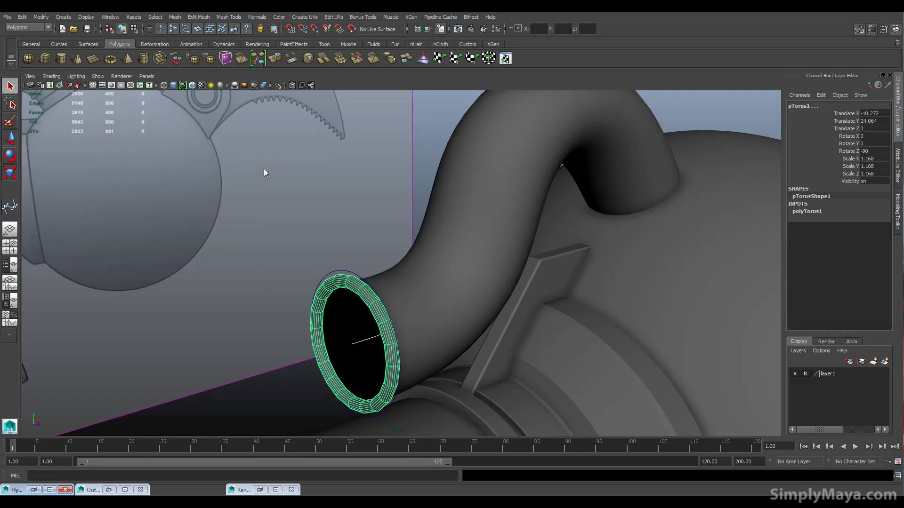
key(space)
drag(139, 191, 281, 375)
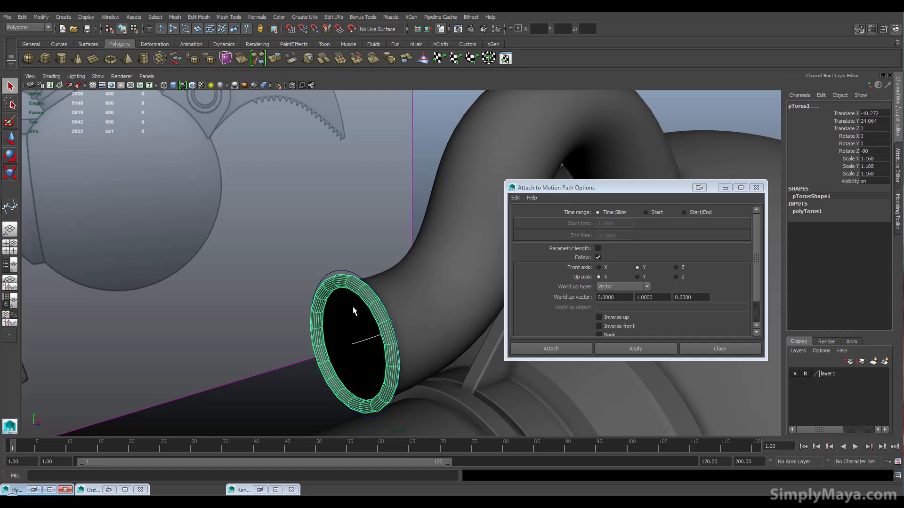
Step: Attach the torus to the curve as a motion path, with a Start/End time range from frame 1 to 12
click(759, 273)
click(656, 213)
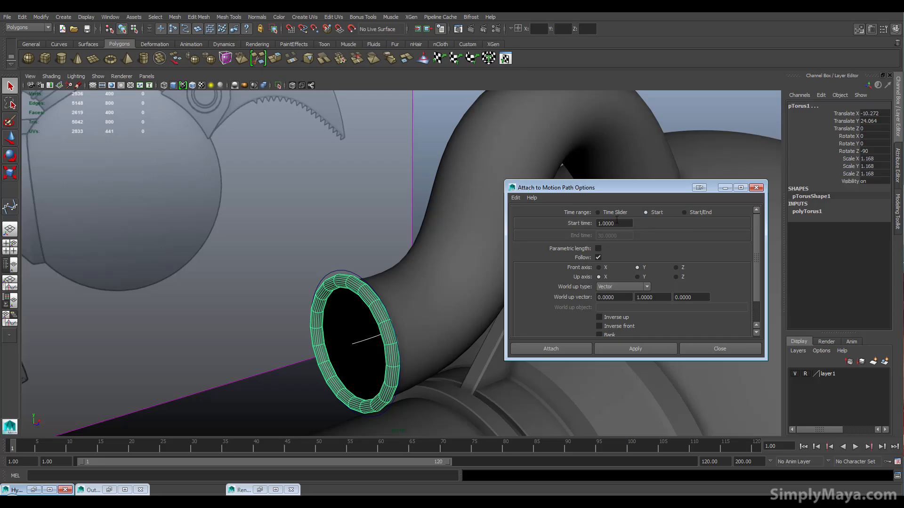
click(684, 212)
drag(626, 235, 546, 236)
text(12)
drag(634, 188, 586, 288)
alt+drag(588, 226, 510, 131)
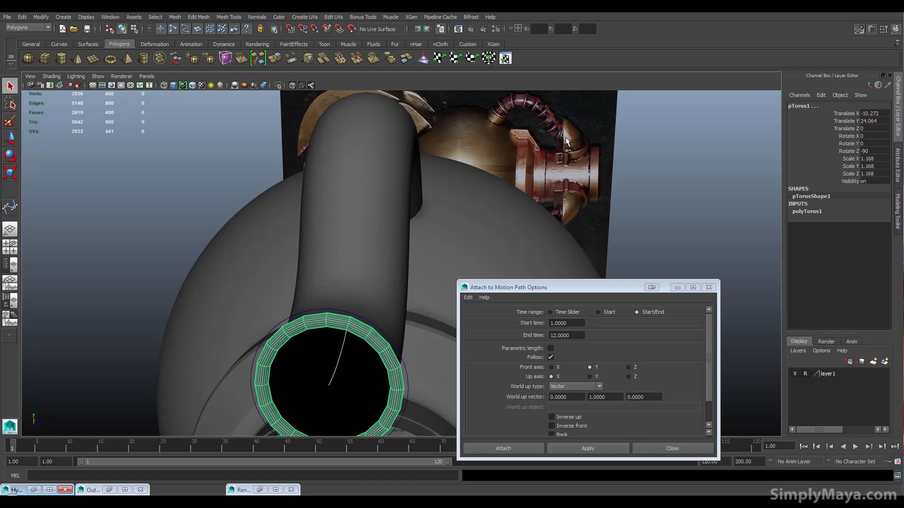
alt+drag(478, 205, 152, 362)
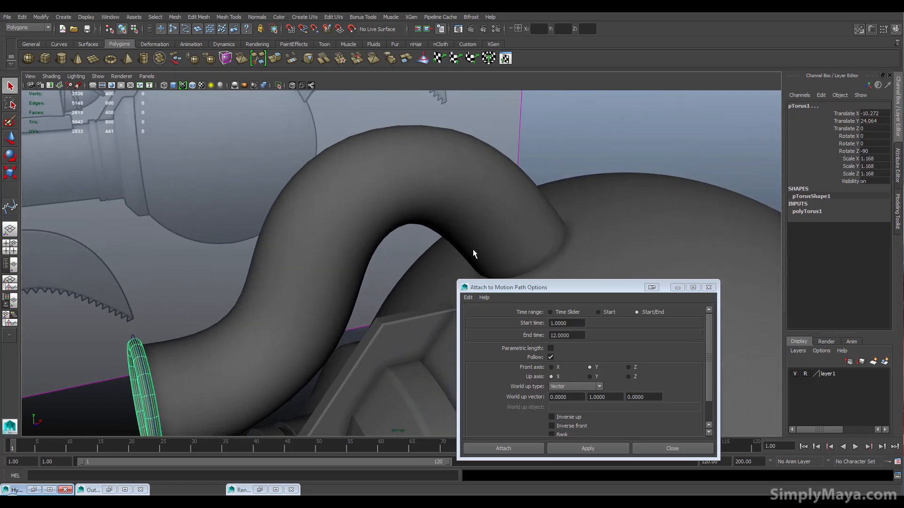
alt+middle_drag(554, 264, 552, 217)
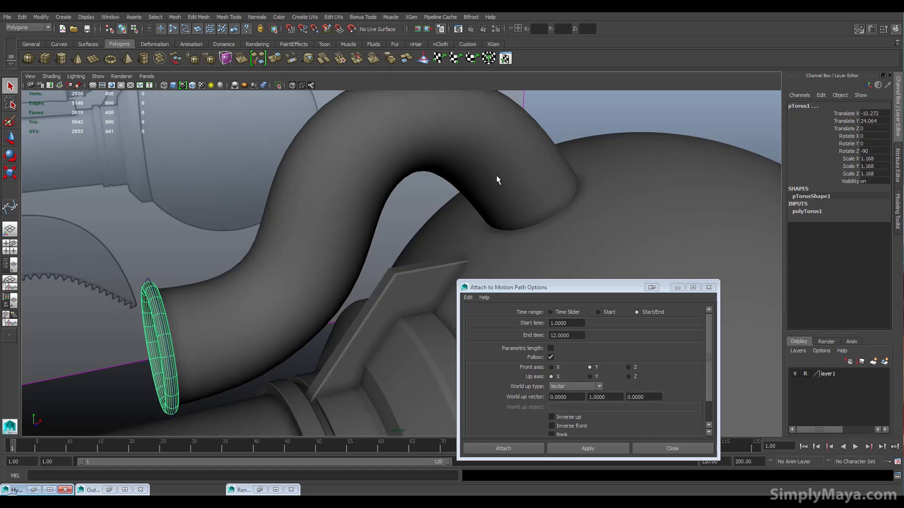
click(499, 450)
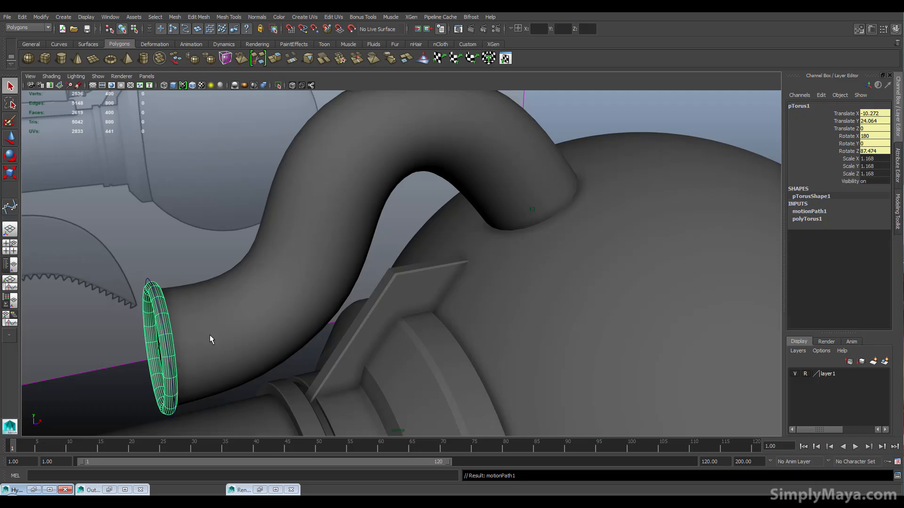
Step: Set the playback range to end at frame 12
alt+drag(233, 373, 437, 437)
click(707, 458)
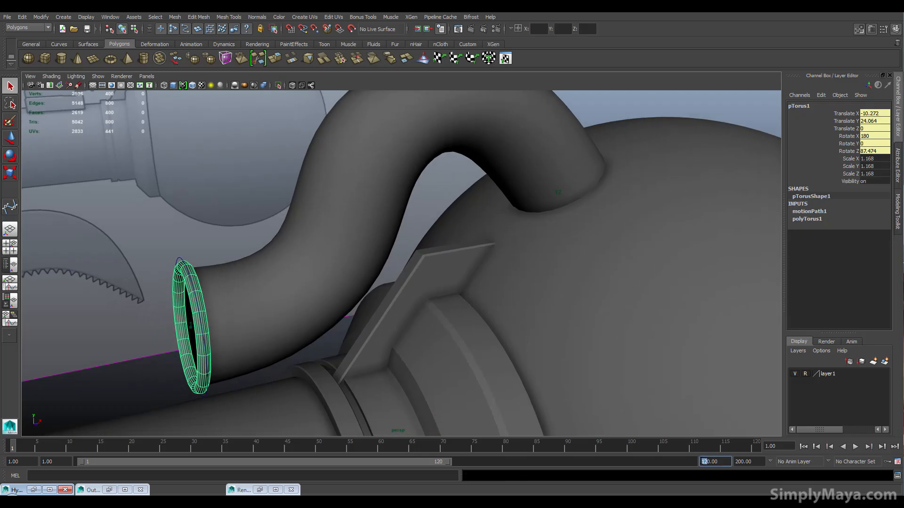
double_click(706, 459)
text(12)
key(Return)
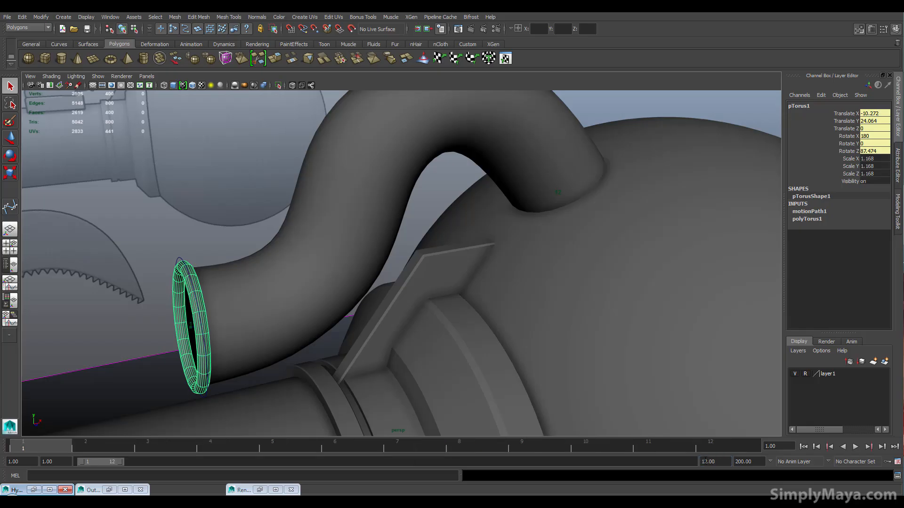
Step: Scrub through the animation to check how the torus travels along the hose, and return to frame 1
drag(55, 448, 343, 473)
alt+drag(375, 327, 304, 438)
drag(396, 443, 467, 437)
alt+drag(563, 359, 333, 302)
alt+drag(446, 323, 499, 245)
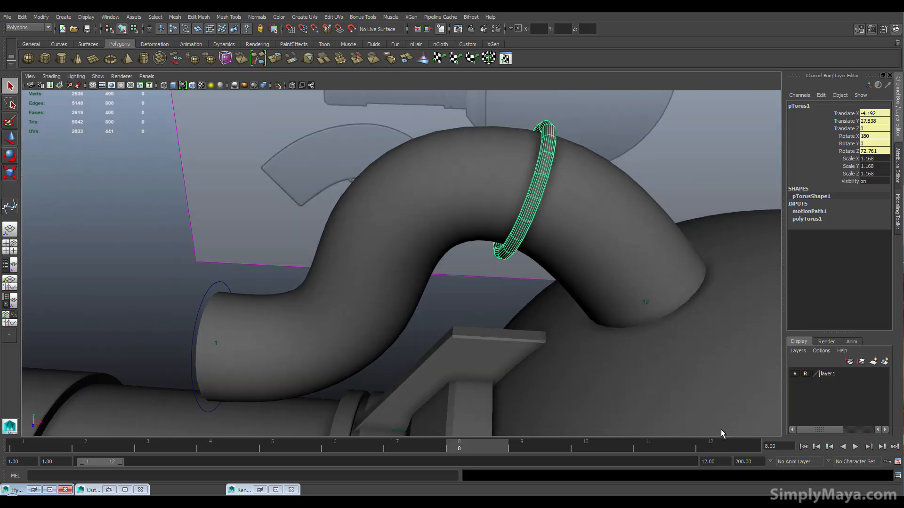
drag(460, 445, 10, 456)
alt+drag(141, 415, 399, 208)
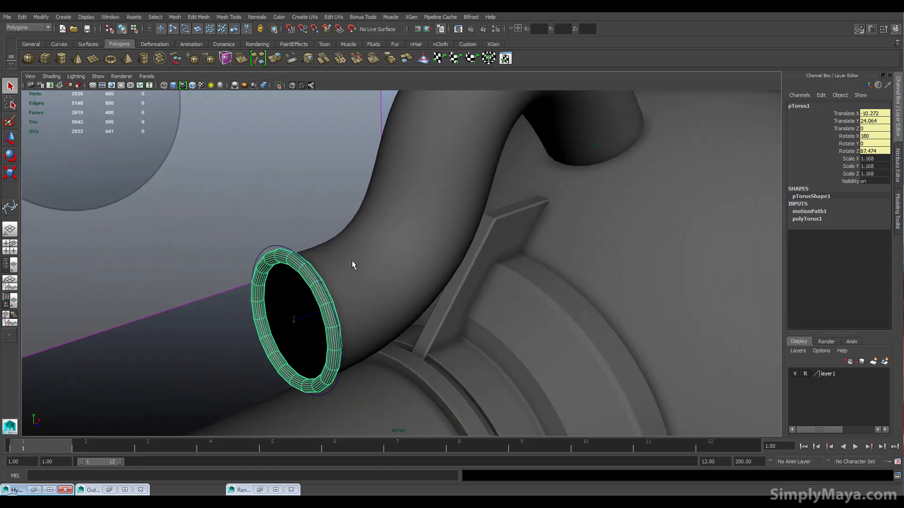
Step: Create an animation snapshot of the torus from frame 1 to 12 with an increment of 1
key(space)
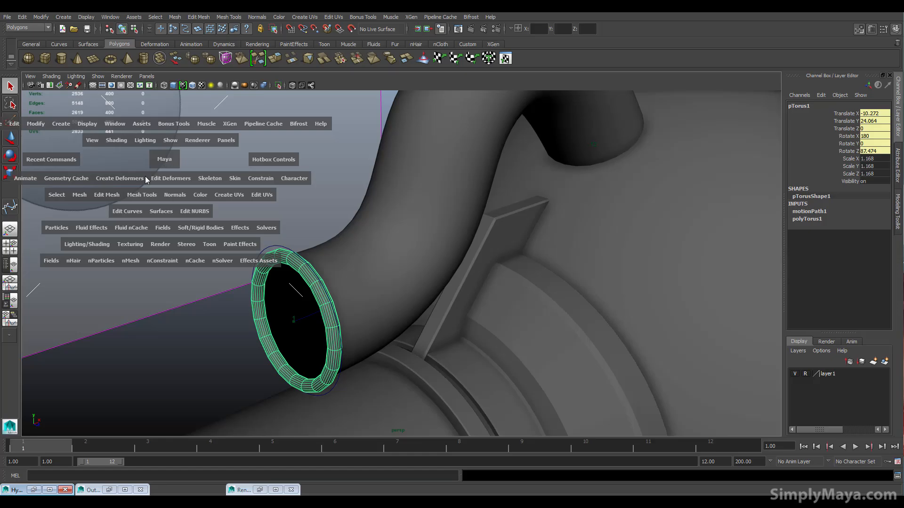
click(30, 179)
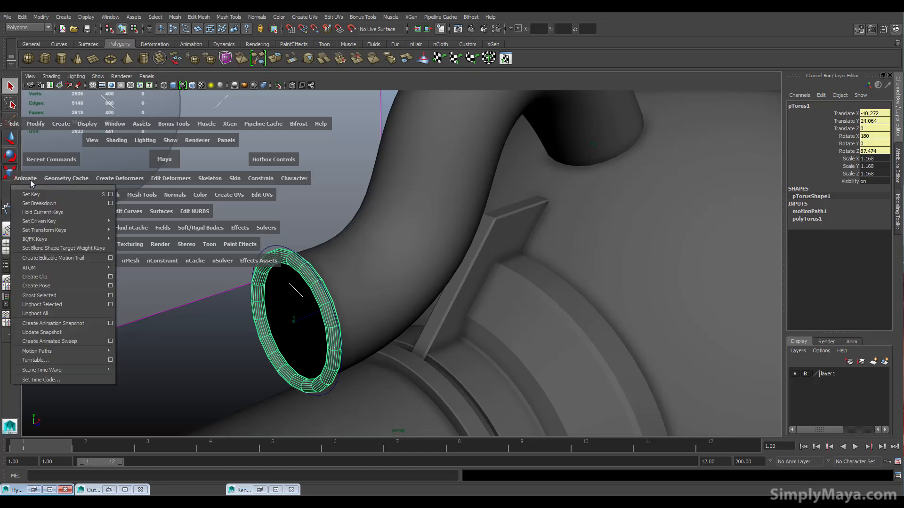
click(111, 323)
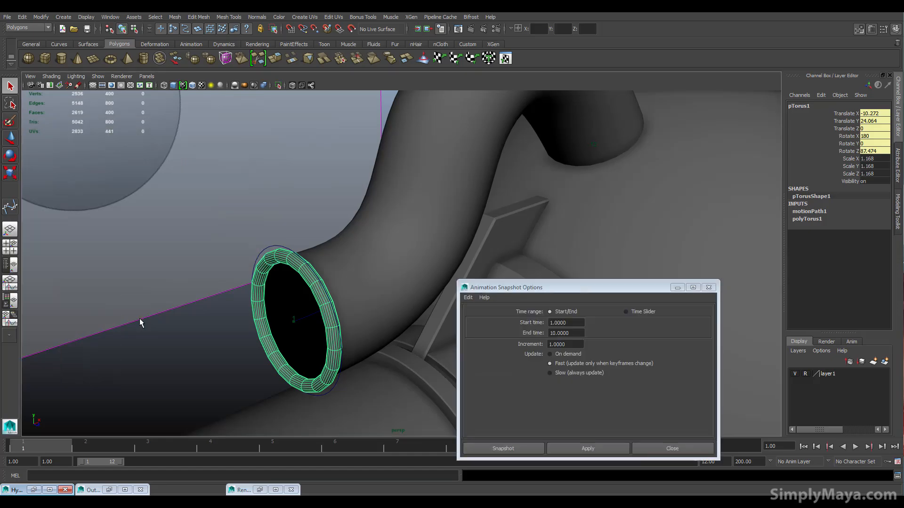
drag(580, 285, 587, 242)
double_click(578, 291)
text(12)
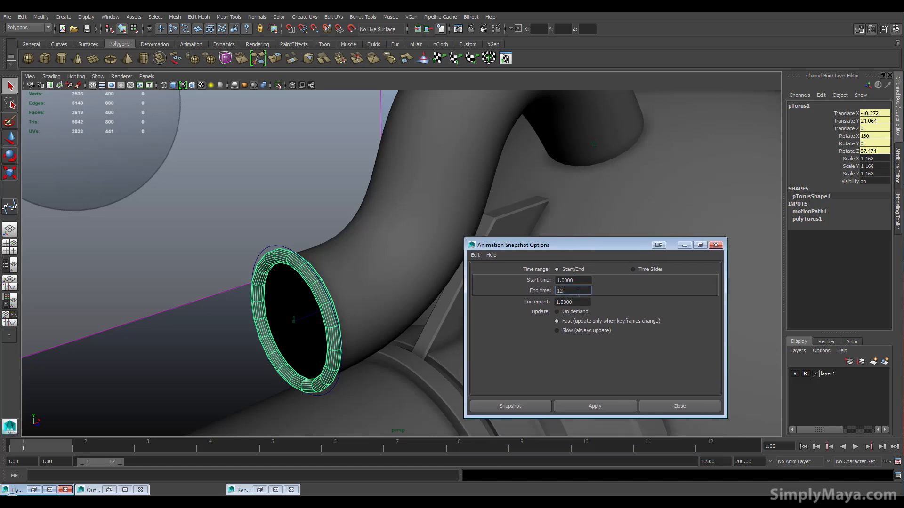
click(530, 403)
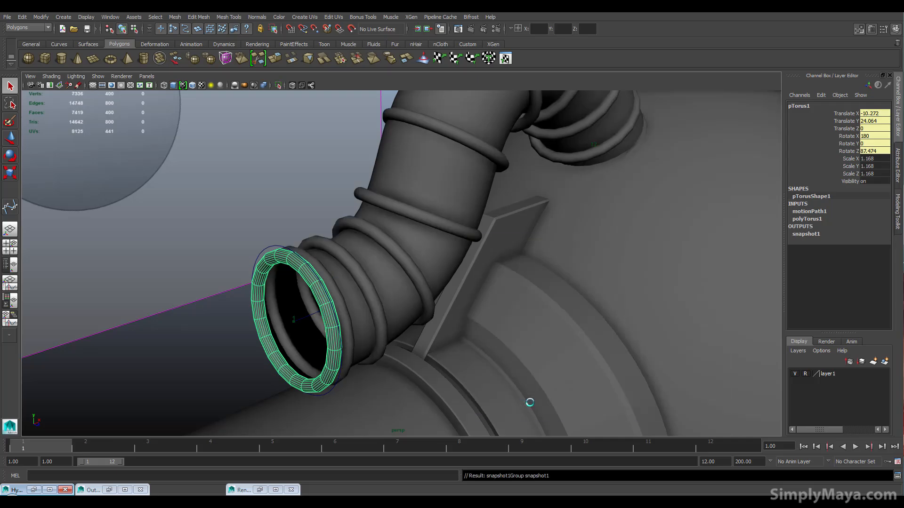
Step: Examine the ring copies one by one along the hose, from its open end toward the sphere
alt+drag(536, 279, 218, 386)
click(219, 386)
click(254, 370)
click(305, 349)
click(348, 303)
click(399, 243)
click(454, 185)
click(471, 189)
click(537, 170)
Step: Delete the overlapping snapshot ring and the original torus at the hose's open end
click(199, 371)
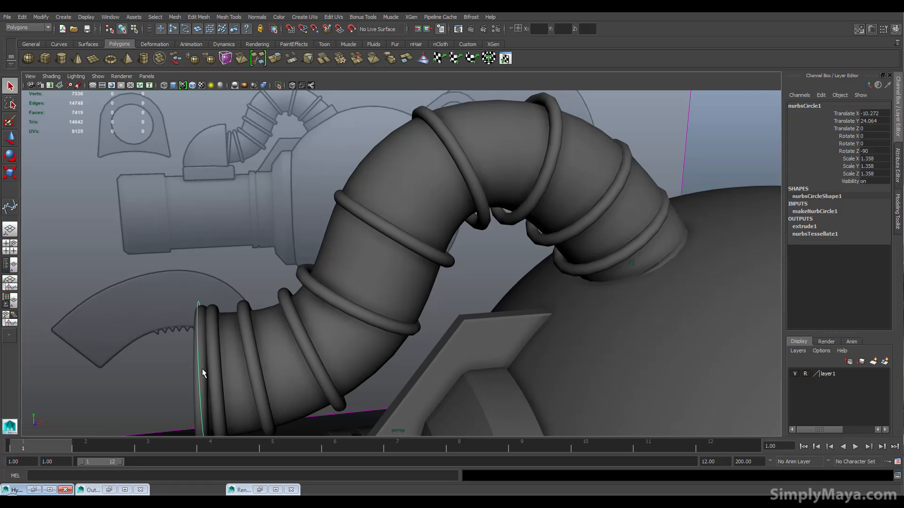
click(202, 368)
key(1)
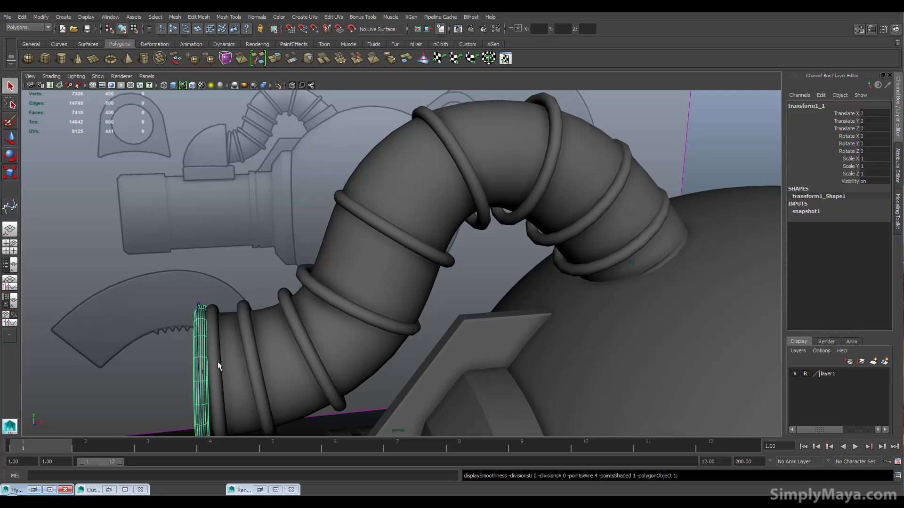
key(Delete)
click(204, 354)
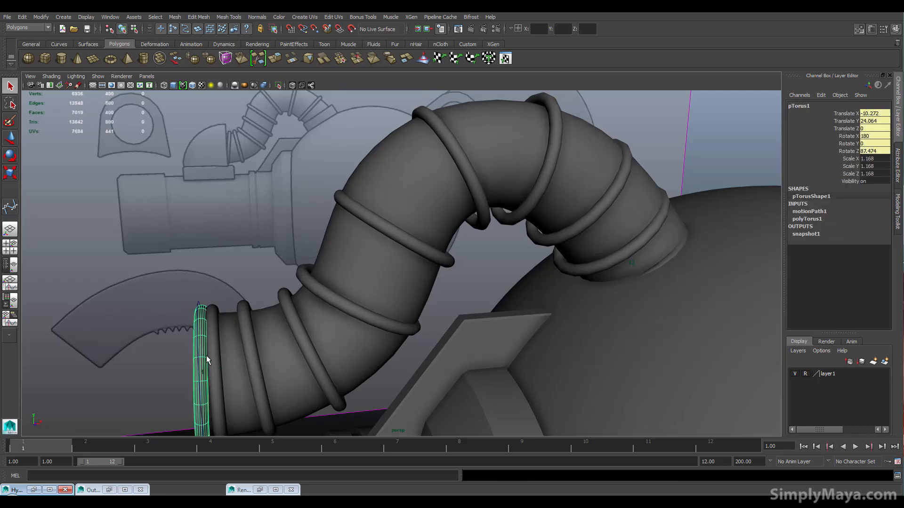
key(Delete)
Step: Turn on smooth mesh preview for the remaining rings along the hose, working from the open end toward the sphere
click(212, 357)
key(3)
click(246, 354)
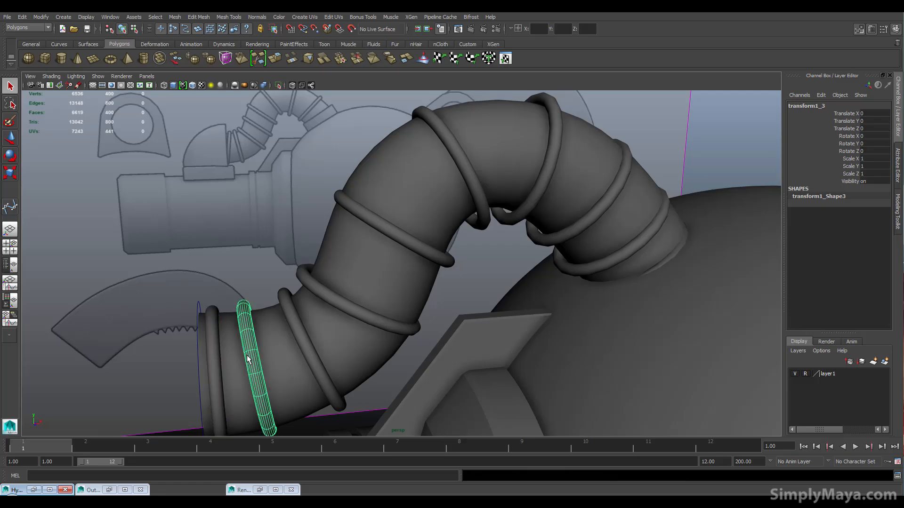
click(299, 348)
click(357, 299)
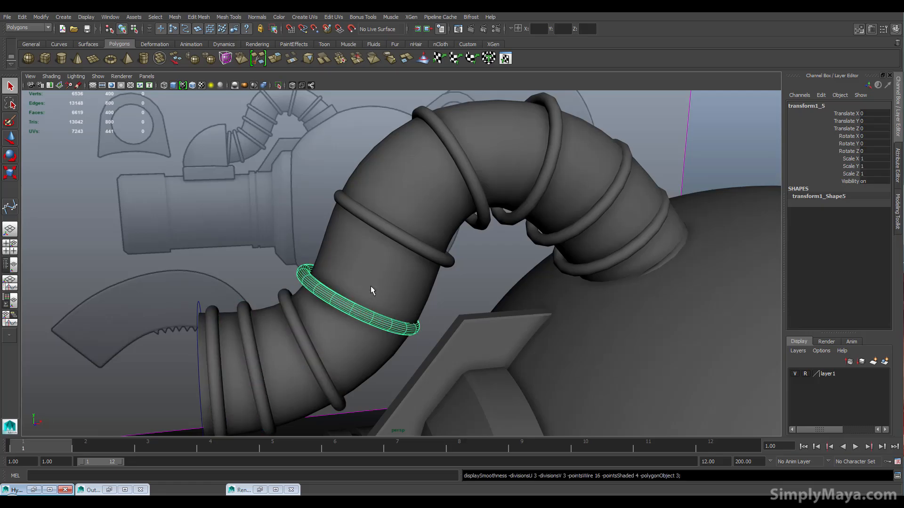
click(406, 241)
click(471, 185)
click(555, 165)
click(594, 218)
click(634, 247)
Step: Center the pivot of the ring nearest the sphere, shift it about 0.116 in X toward the sphere, and nudge it upward around the hose
alt+drag(634, 247, 438, 367)
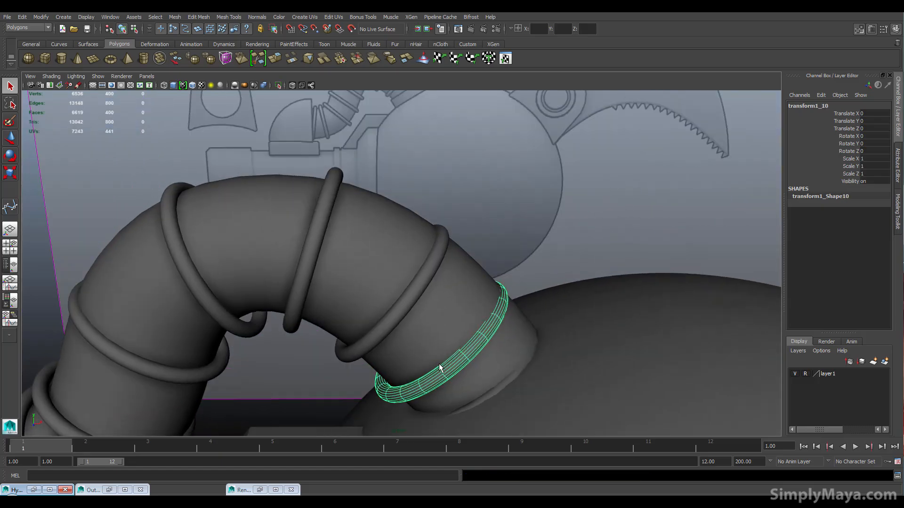
key(w)
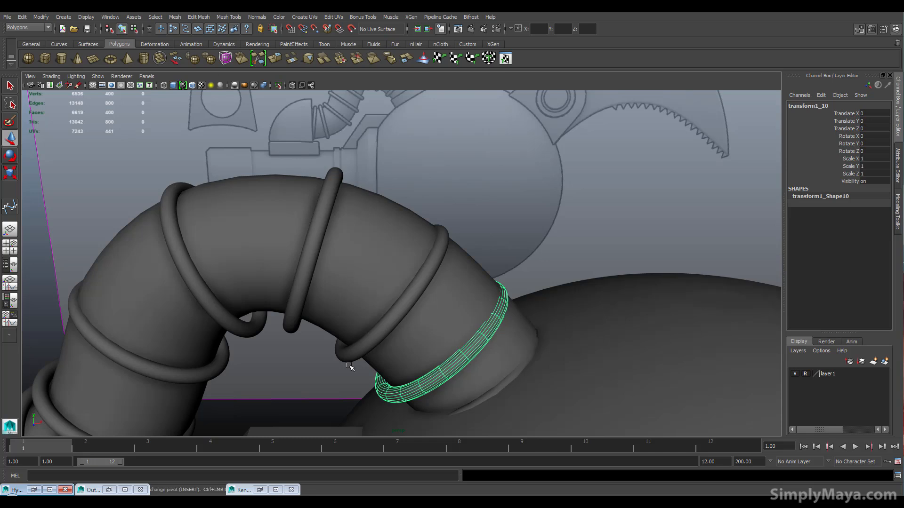
alt+drag(472, 338, 532, 294)
click(41, 17)
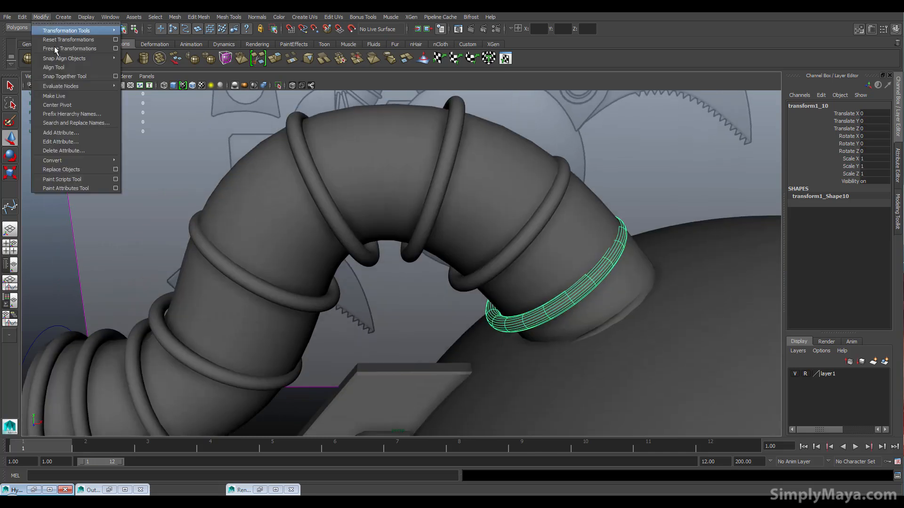
click(52, 57)
drag(599, 272, 609, 272)
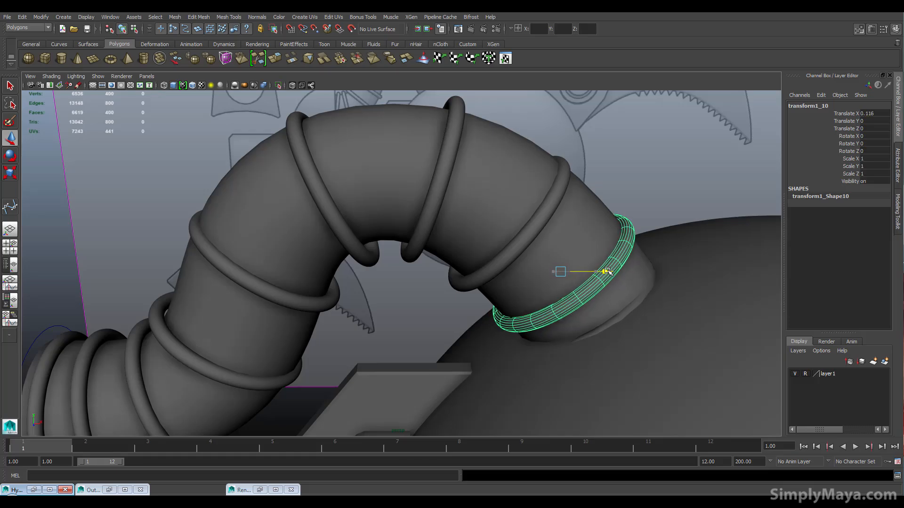
drag(563, 234, 565, 227)
alt+drag(549, 259, 487, 246)
Step: Center the pivot of the ring at the hose's crest, raise it to Translate Y 0.052, and adjust its scale around the hose
click(409, 209)
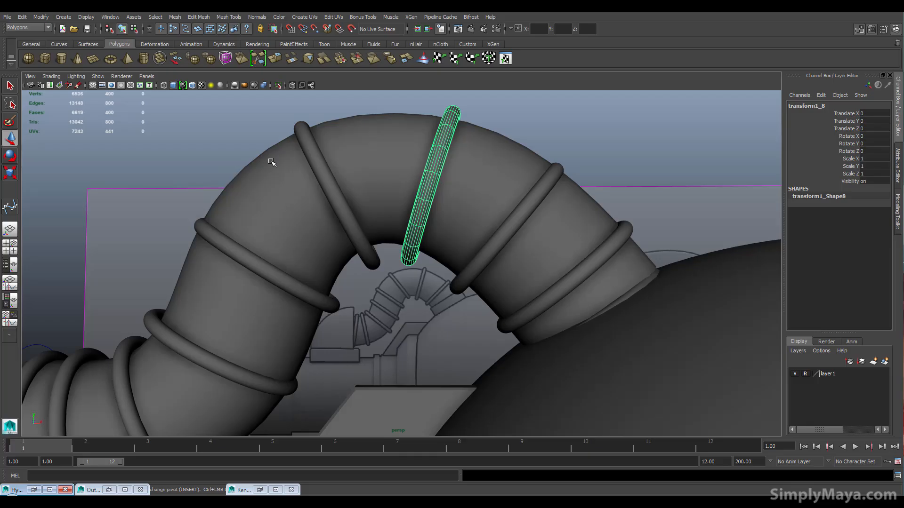
click(41, 17)
click(70, 101)
alt+drag(505, 238, 430, 218)
drag(438, 144, 439, 132)
alt+drag(428, 171, 497, 172)
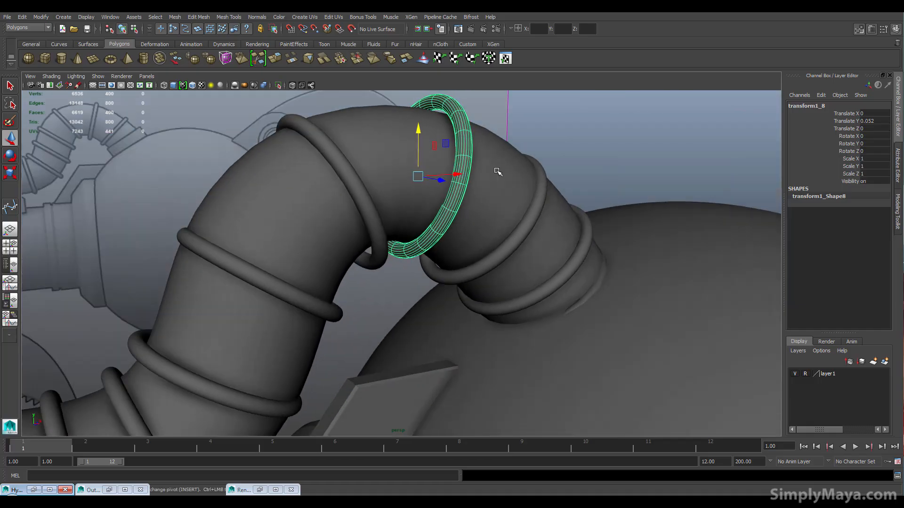
key(r)
drag(419, 177, 237, 240)
click(237, 240)
alt+drag(240, 278, 307, 287)
Step: Center the pivot of the ring just before the crest, on the open-end side, and adjust its position around the hose
click(375, 238)
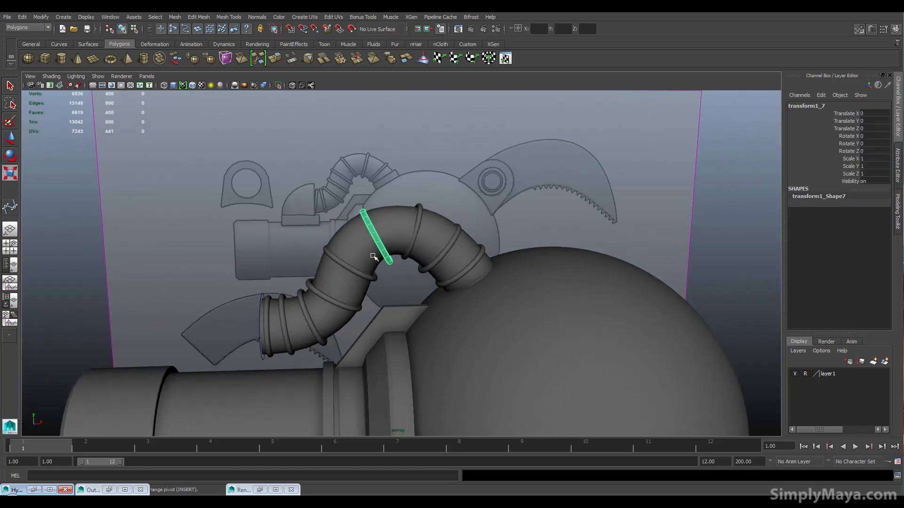
alt+drag(377, 258, 438, 276)
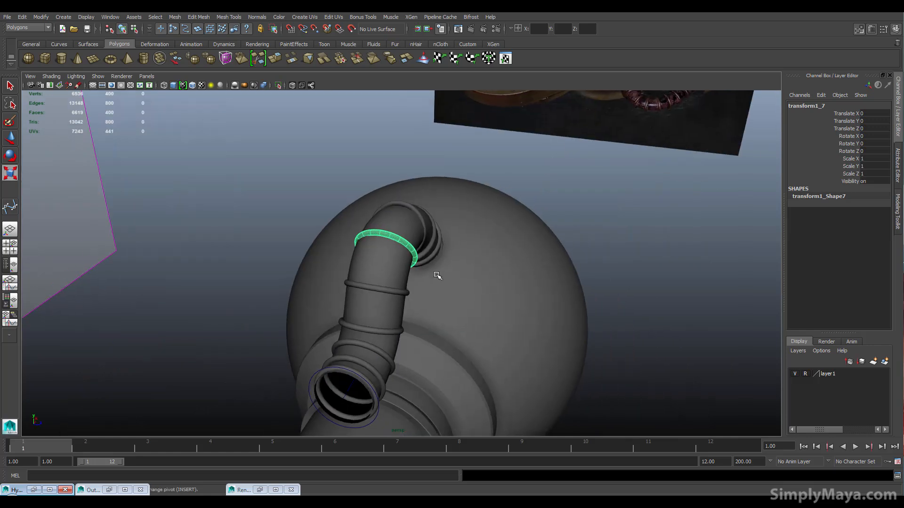
click(46, 19)
click(57, 105)
alt+drag(329, 245, 513, 246)
key(w)
drag(452, 147, 437, 222)
alt+drag(437, 221, 309, 246)
Step: Examine the ring placement along the hose from several angles against the blueprint
key(Insert)
click(310, 251)
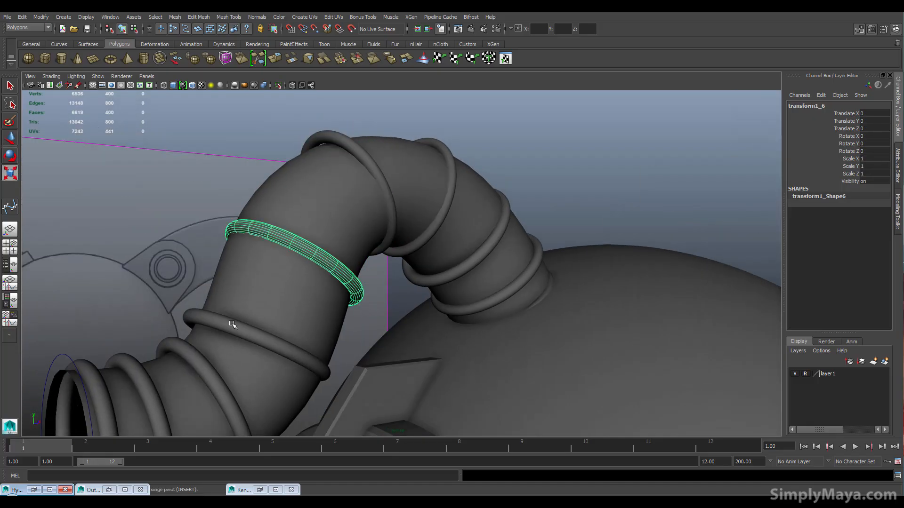
alt+drag(251, 378, 218, 389)
alt+drag(161, 406, 235, 286)
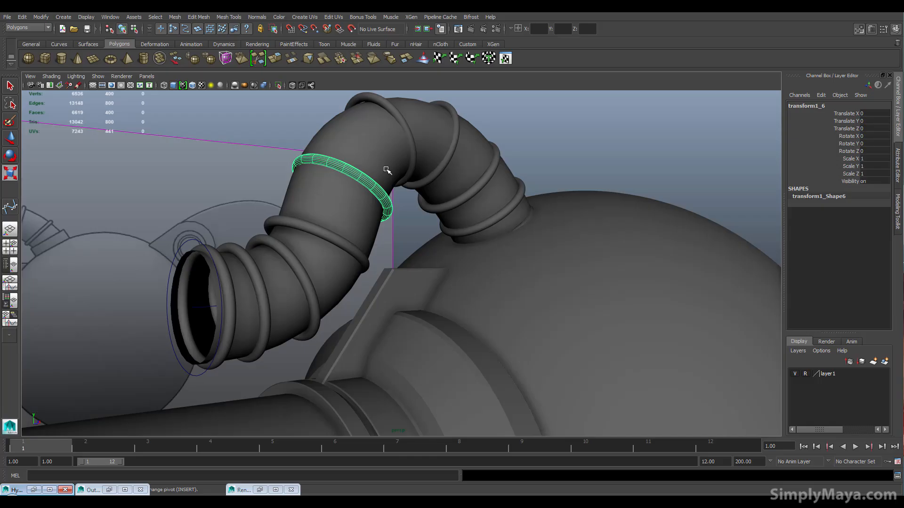
alt+drag(379, 231, 320, 278)
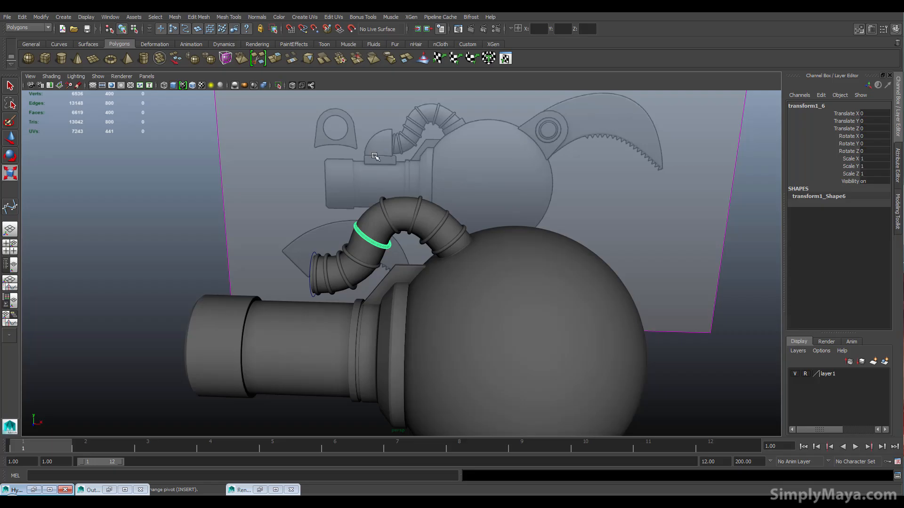
alt+drag(381, 165, 349, 152)
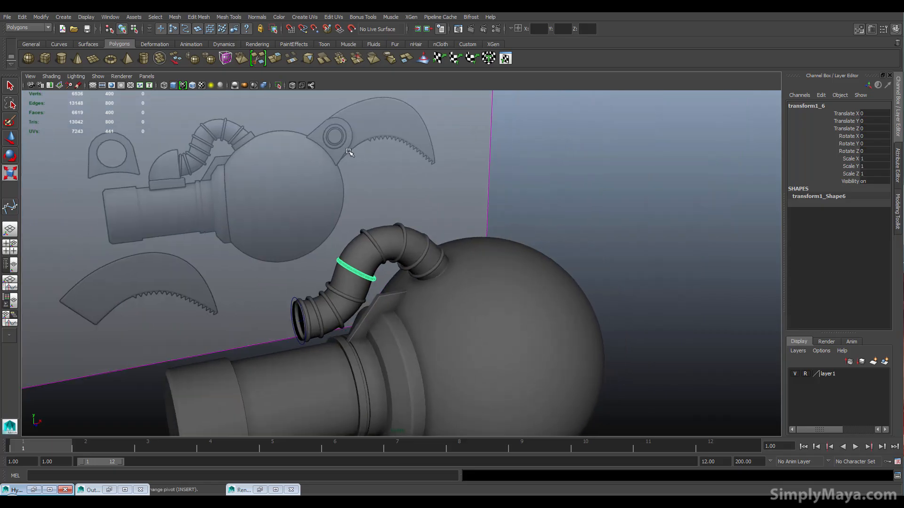
click(514, 190)
alt+drag(514, 190, 424, 242)
scroll(434, 293, up, 3)
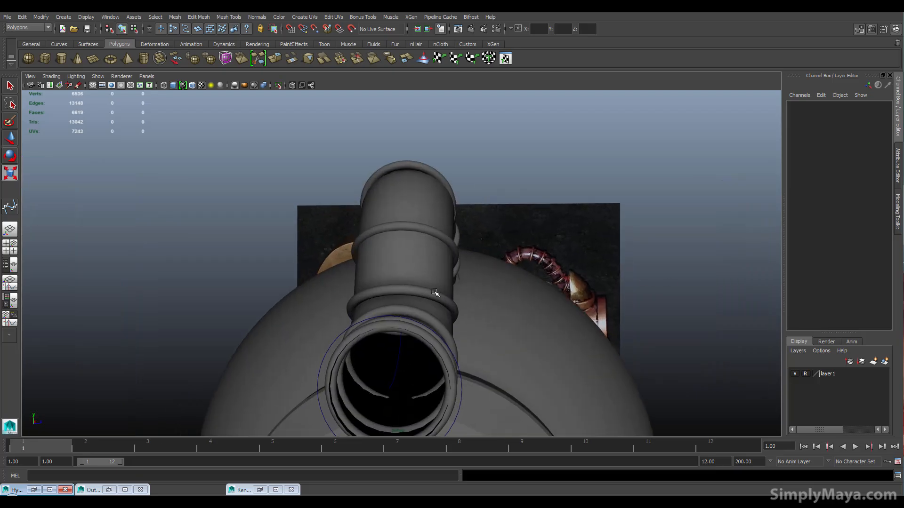
Step: Center the pivot of the fourth ring from the hose's open end and move it to Translate X 0.228, Translate Y 0.222
alt+drag(434, 292, 288, 319)
click(289, 318)
key(w)
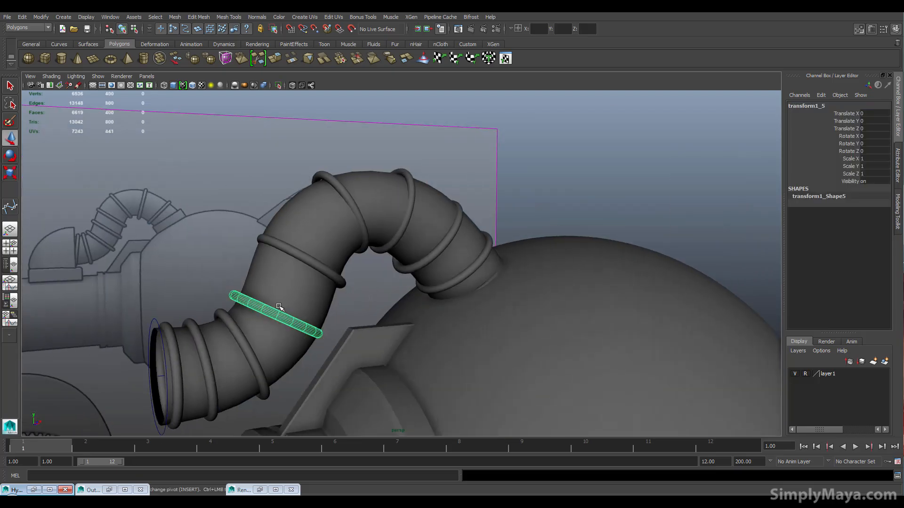
click(49, 16)
click(61, 105)
drag(278, 272, 278, 261)
drag(308, 301, 323, 301)
drag(286, 259, 285, 265)
drag(329, 301, 325, 302)
alt+drag(282, 324, 258, 314)
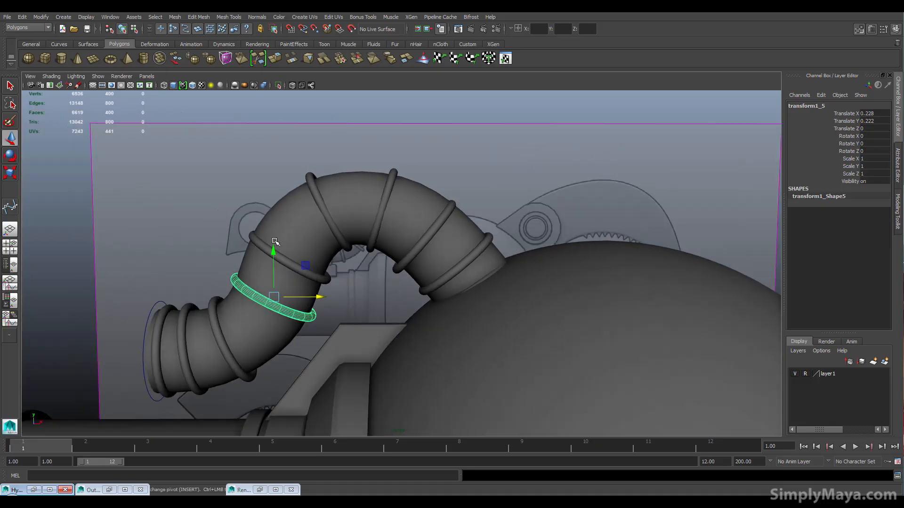
alt+drag(262, 279, 228, 298)
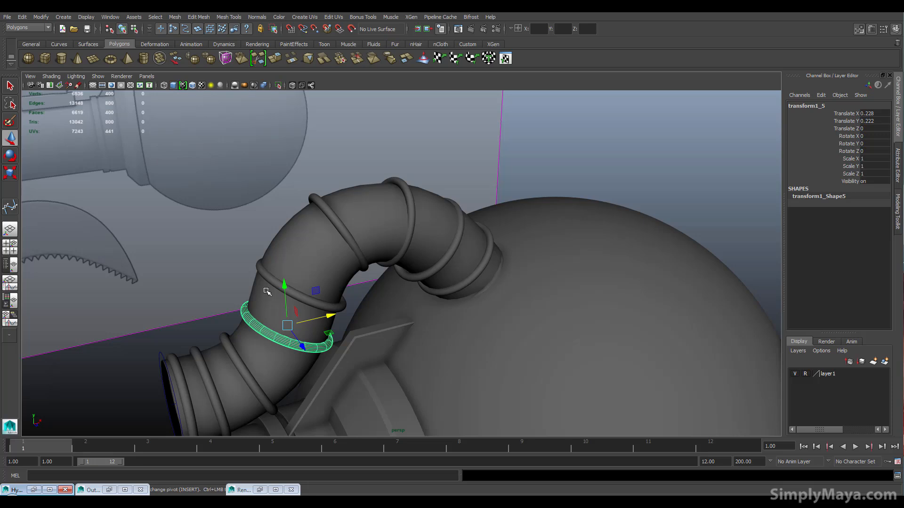
Step: Examine the finished hose against the blueprint and the connection between hose and cylinder in the reference picture
click(296, 228)
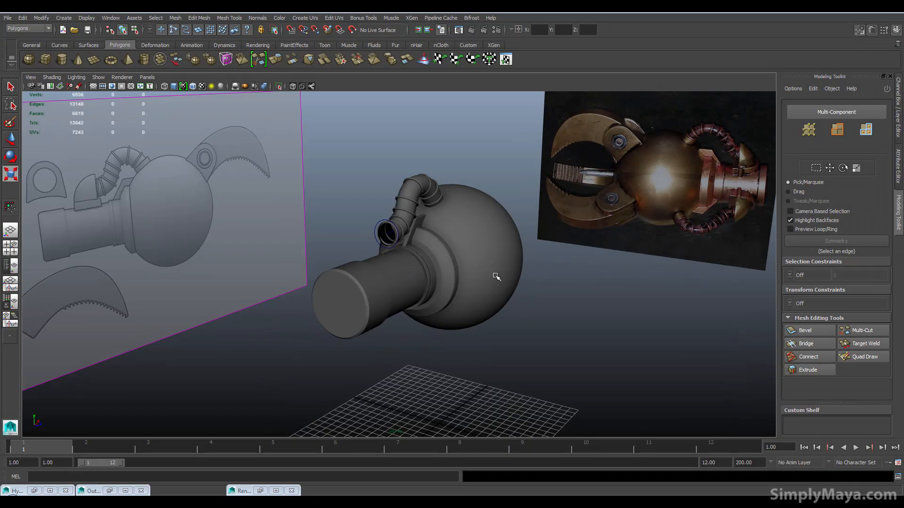
alt+drag(496, 276, 396, 241)
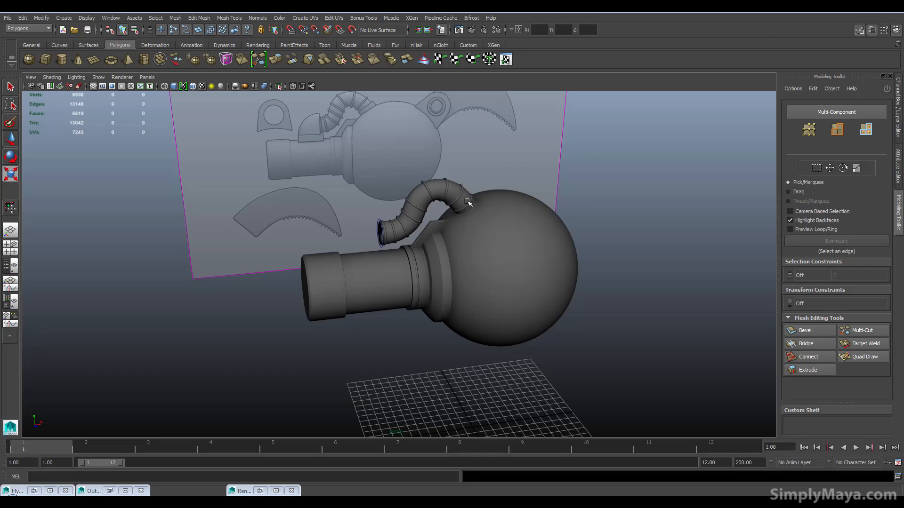
alt+middle_drag(425, 186, 443, 240)
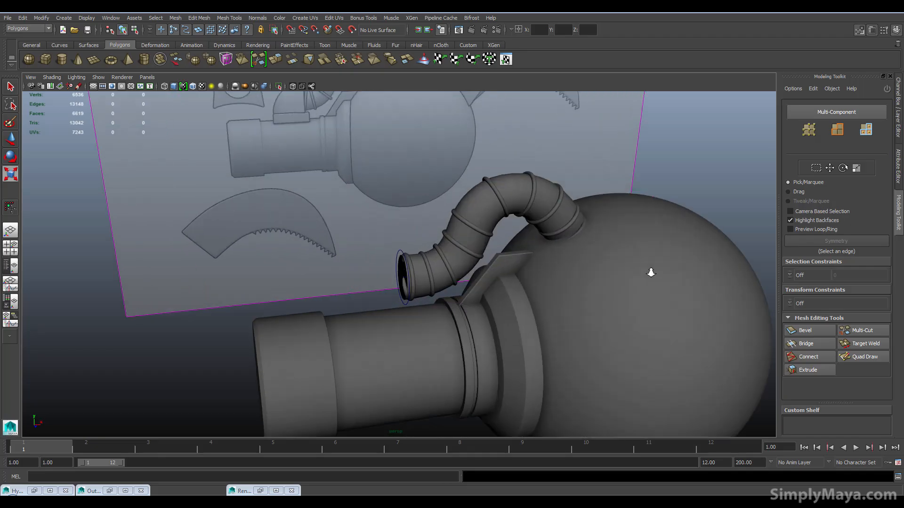
scroll(650, 272, up, 2)
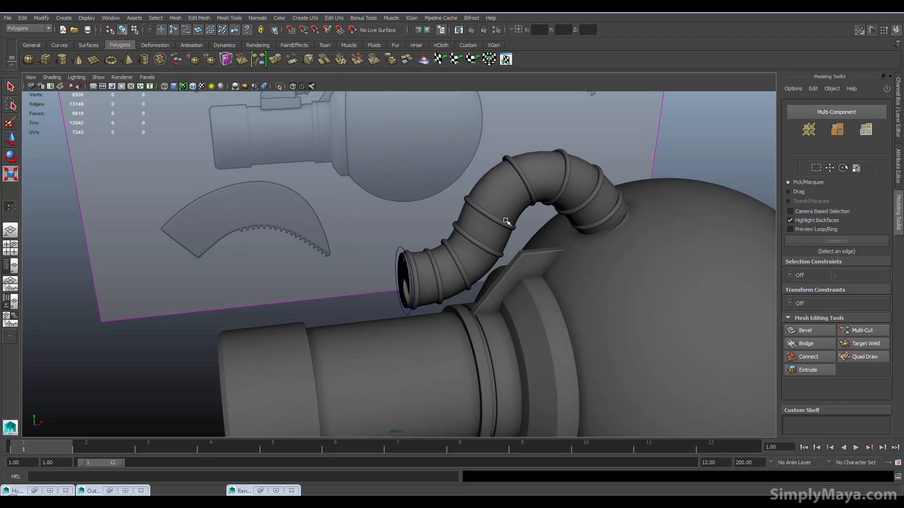
scroll(452, 271, down, 5)
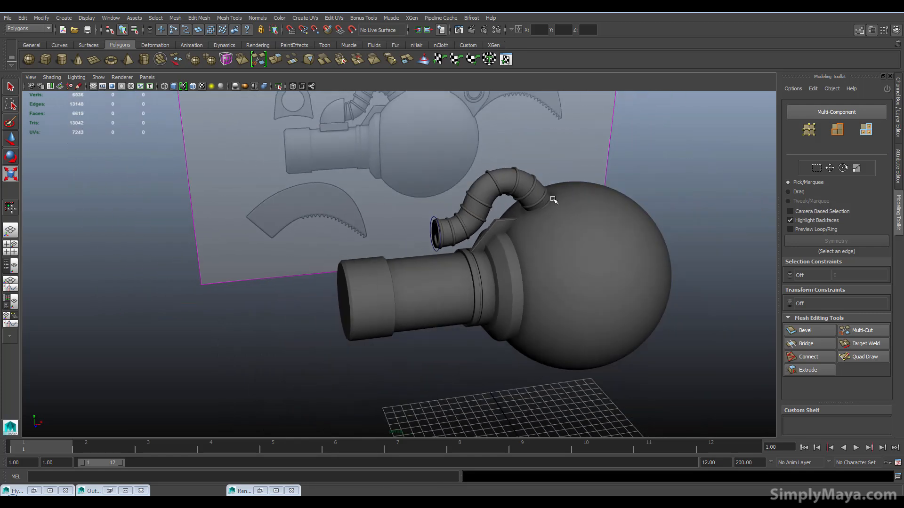
alt+drag(486, 281, 317, 330)
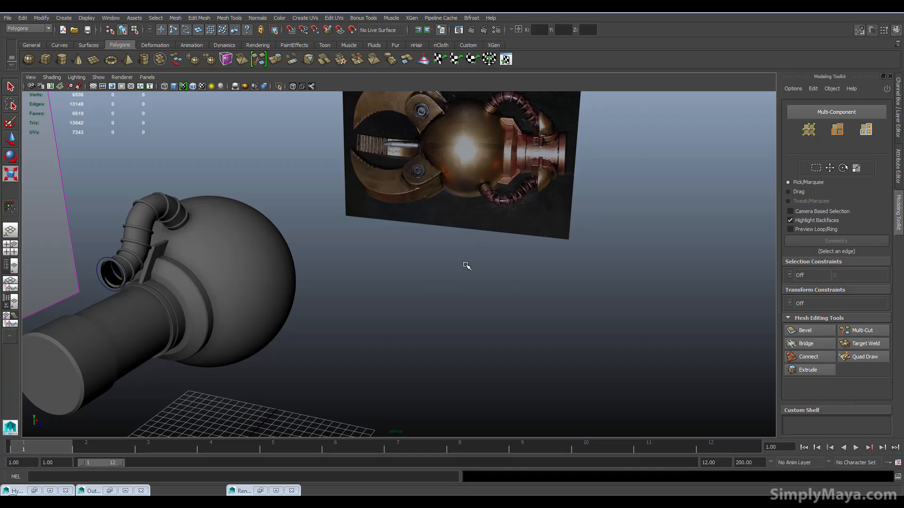
alt+right_drag(466, 265, 427, 274)
alt+drag(427, 275, 549, 216)
alt+right_drag(549, 216, 523, 222)
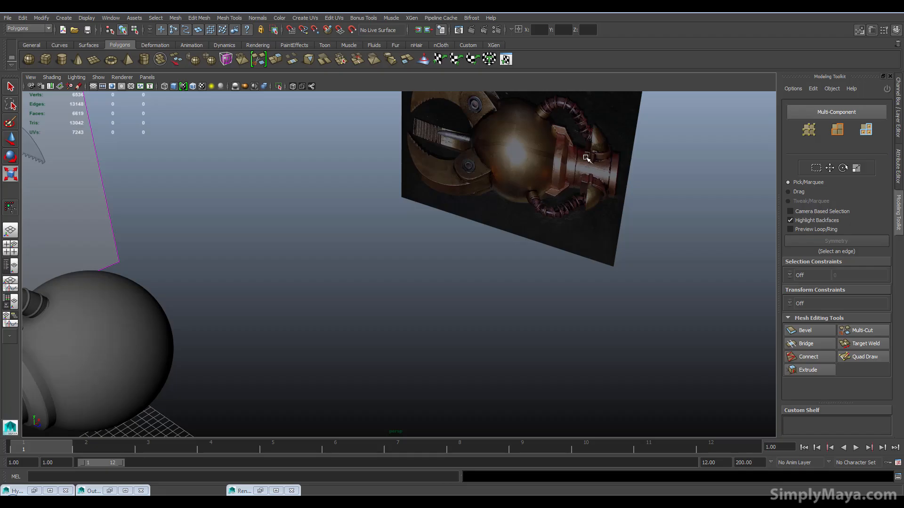
alt+right_drag(554, 174, 490, 196)
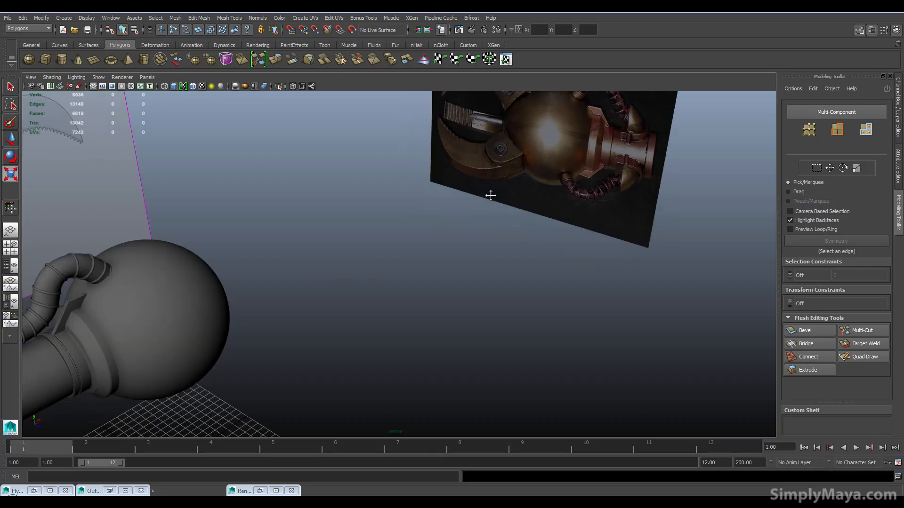
alt+drag(490, 196, 347, 288)
alt+right_drag(347, 288, 339, 307)
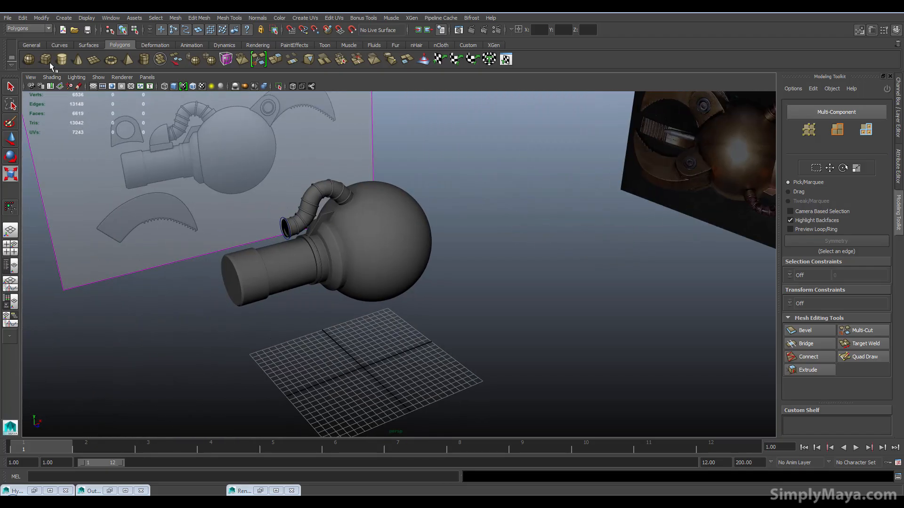
Step: Create a polygon cube and move it onto the top of the arm's cylinder, beneath the hose's open end
shift+right_drag(286, 293, 352, 331)
key(w)
drag(356, 329, 358, 191)
drag(382, 228, 315, 241)
drag(289, 202, 288, 197)
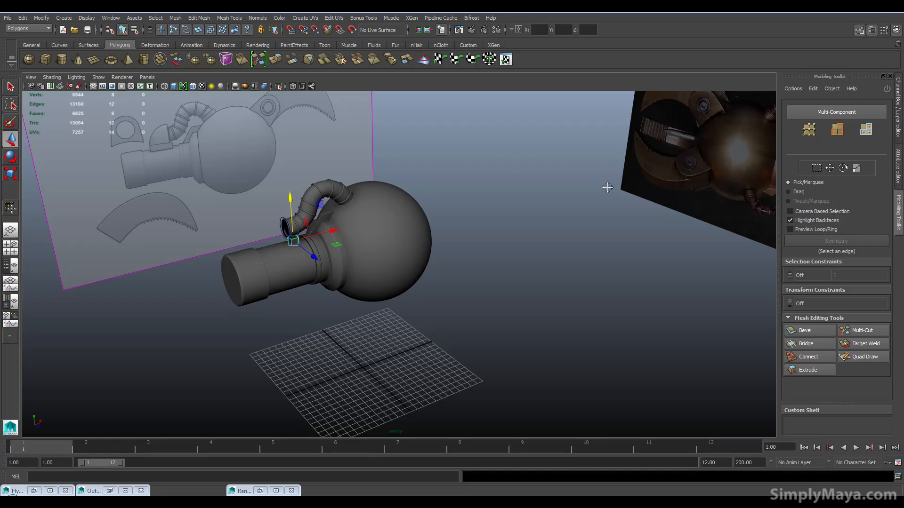
alt+drag(608, 188, 575, 202)
scroll(365, 264, up, 5)
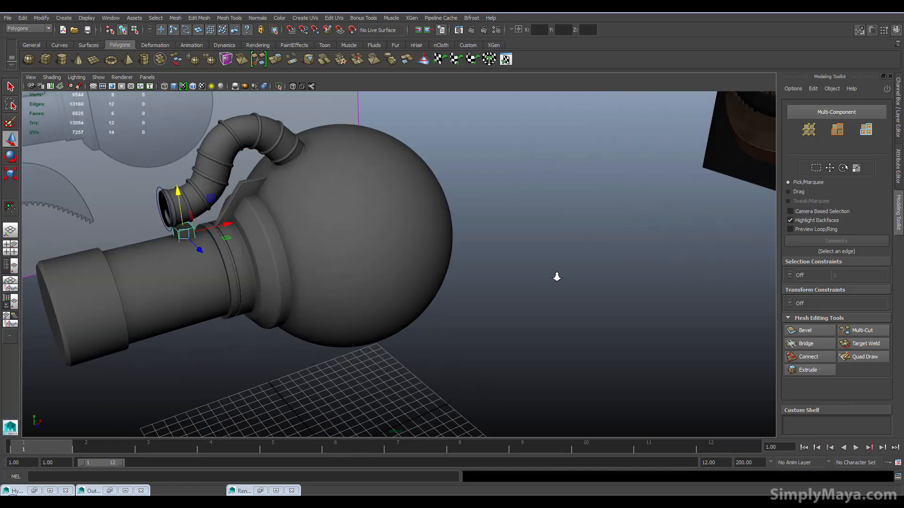
Step: Stretch and position the cube in the side view over the blueprint's hose mounting block, extending it slightly past the block's outer end
key(space)
key(space)
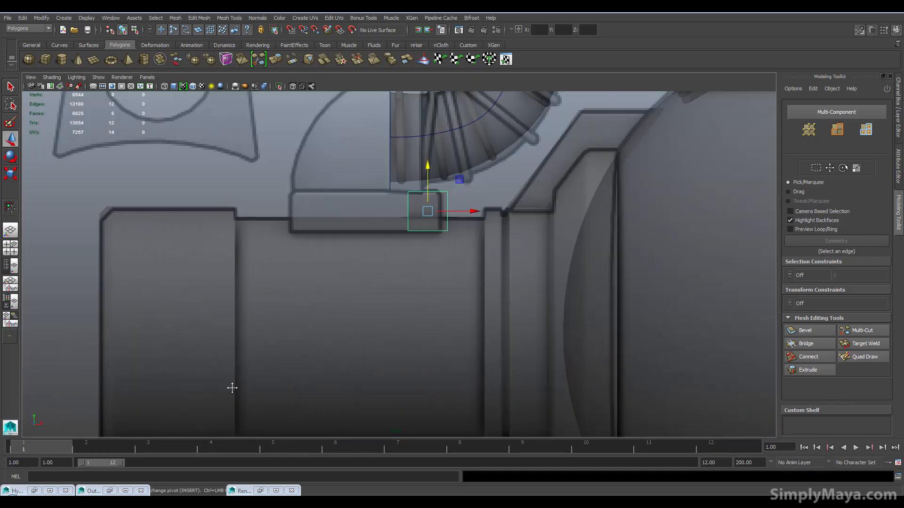
key(r)
drag(473, 243, 584, 244)
key(w)
drag(469, 246, 416, 245)
key(r)
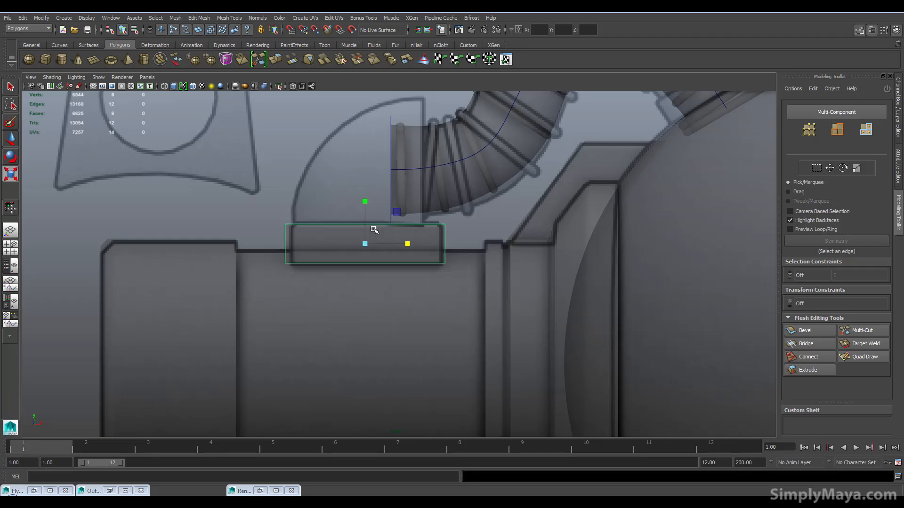
drag(366, 204, 366, 197)
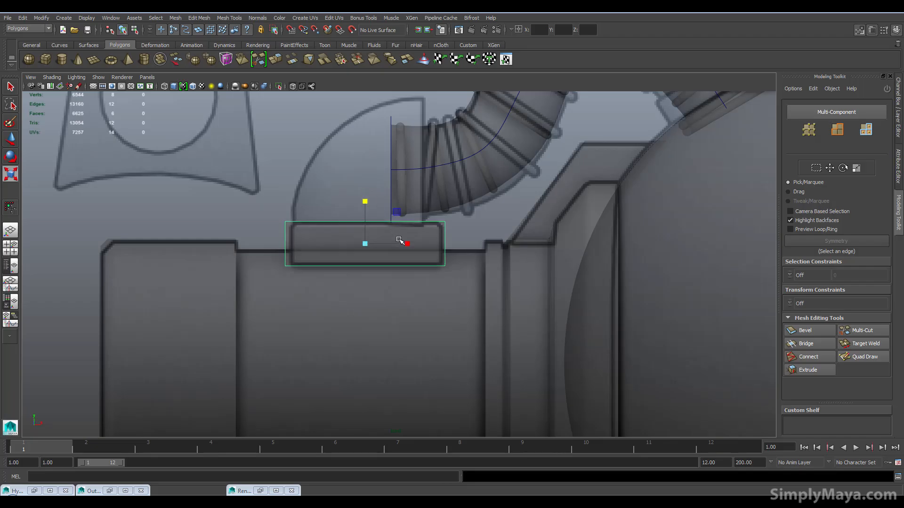
drag(407, 244, 400, 244)
key(w)
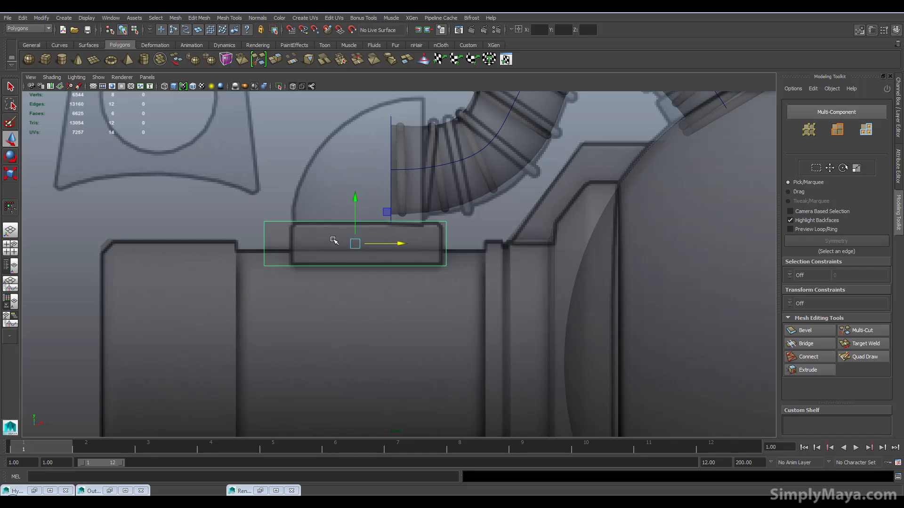
Step: Widen the mounting block across the top of the cylinder and compare its proportions with the reference picture
key(space)
alt+drag(475, 202, 452, 226)
key(r)
alt+middle_drag(452, 226, 479, 189)
alt+drag(479, 189, 508, 194)
right_drag(496, 150, 482, 152)
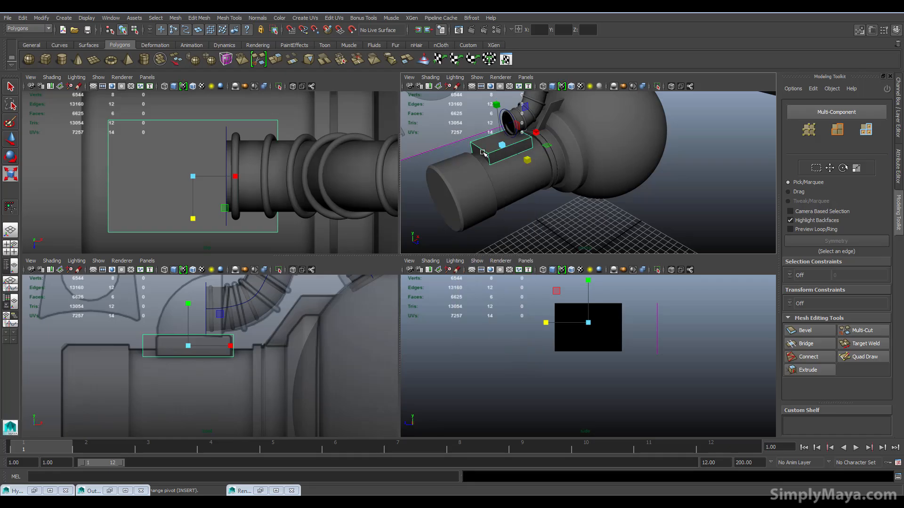
alt+drag(525, 169, 651, 122)
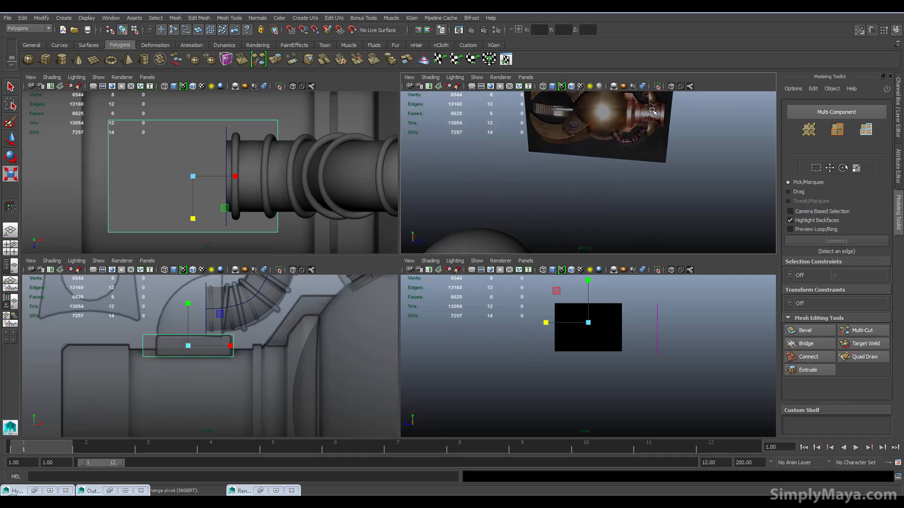
key(space)
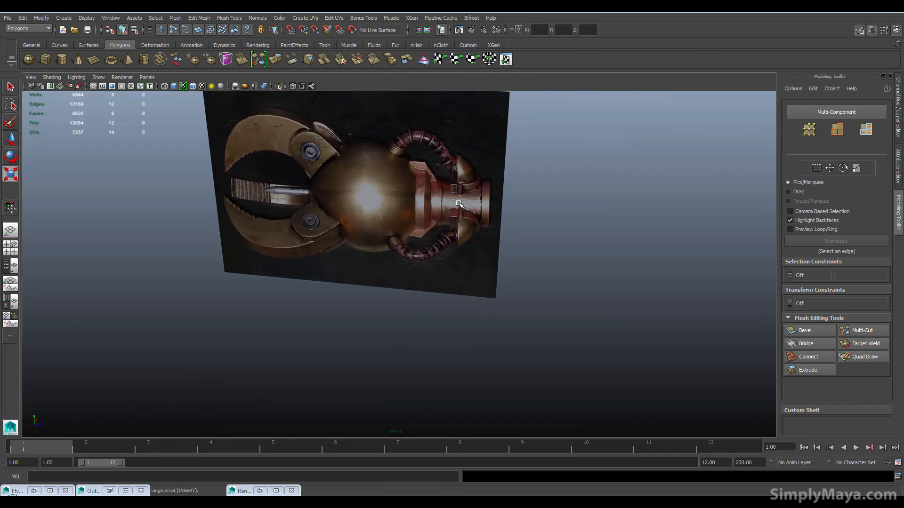
alt+drag(325, 294, 423, 306)
alt+right_drag(424, 306, 572, 265)
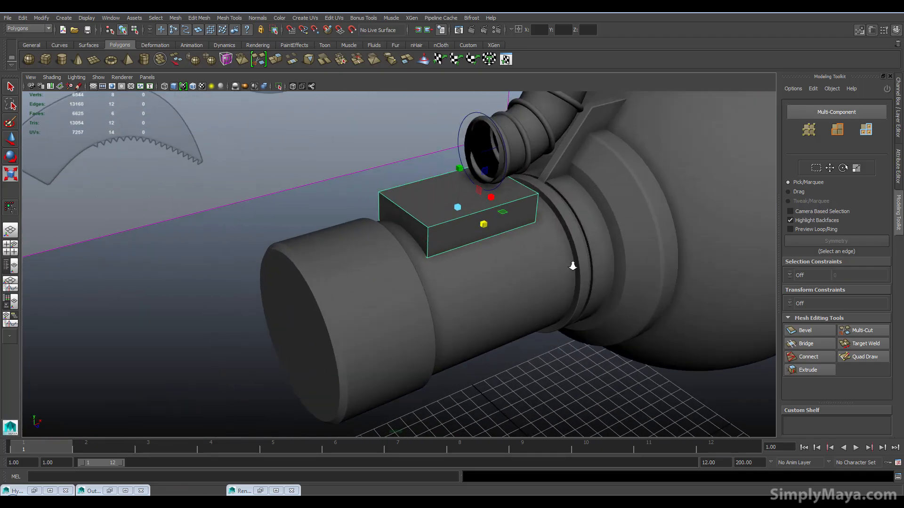
Step: Insert Multi-Cut edge loops close to the mounting block's top and bottom edges and near its end facing the sphere
alt+drag(573, 266, 305, 270)
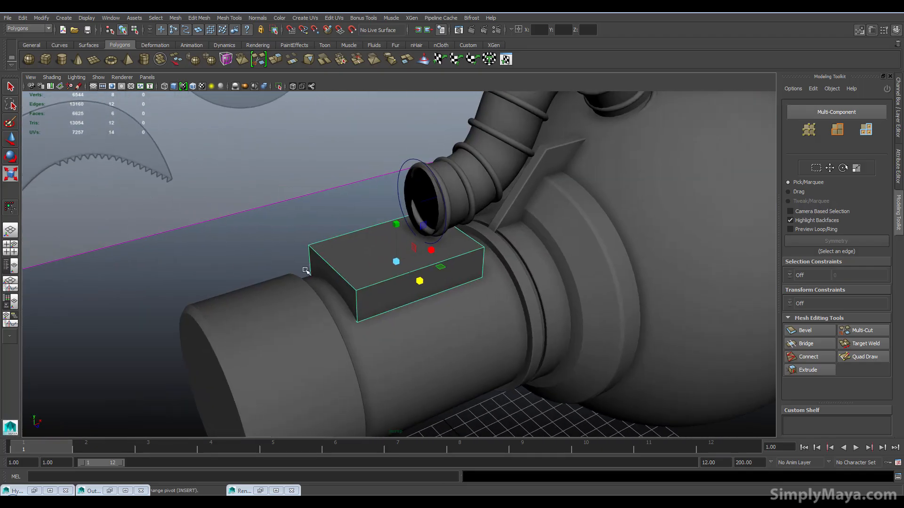
click(861, 331)
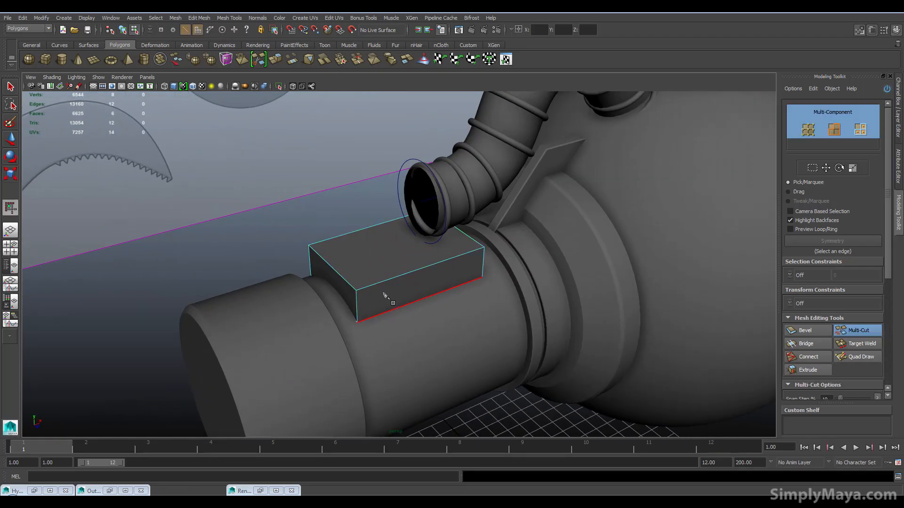
ctrl+click(355, 293)
ctrl+drag(355, 292, 357, 320)
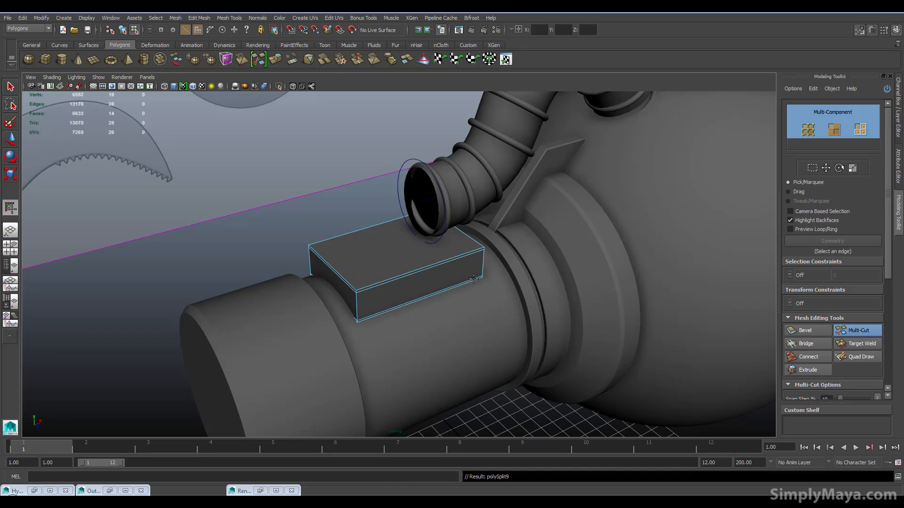
ctrl+click(483, 250)
click(483, 250)
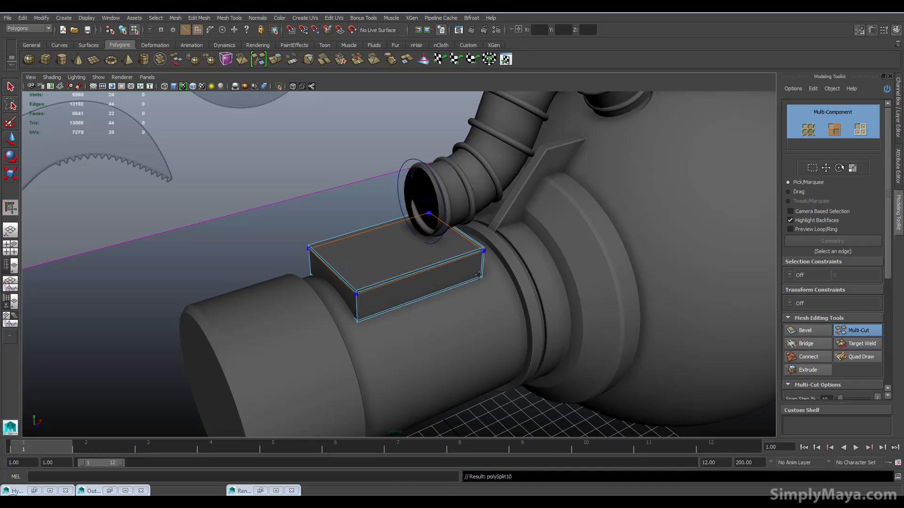
Step: Turn on smooth preview for the mounting block and check its rounded shape on the cylinder against the blueprint
key(3)
right_drag(425, 272, 396, 276)
alt+drag(395, 277, 530, 294)
click(478, 225)
key(r)
alt+drag(477, 224, 359, 295)
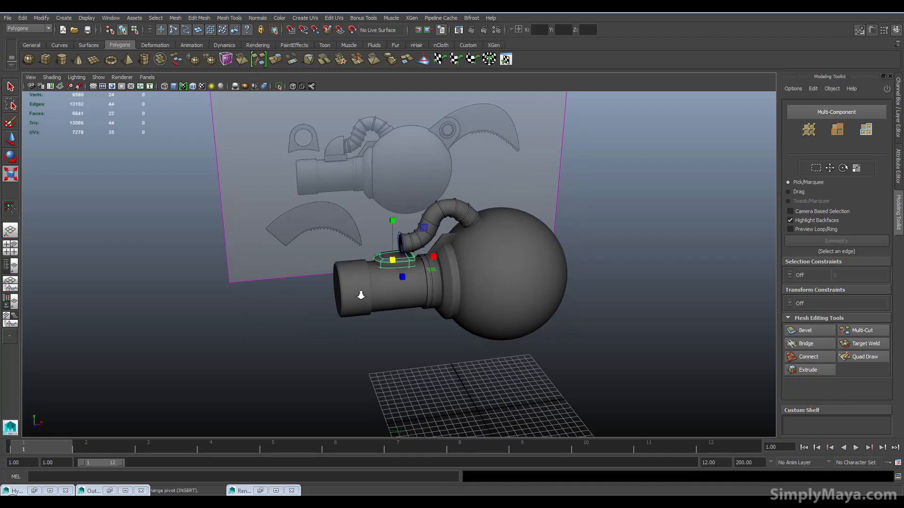
alt+right_drag(360, 295, 485, 397)
click(474, 405)
alt+right_drag(384, 322, 520, 344)
click(457, 346)
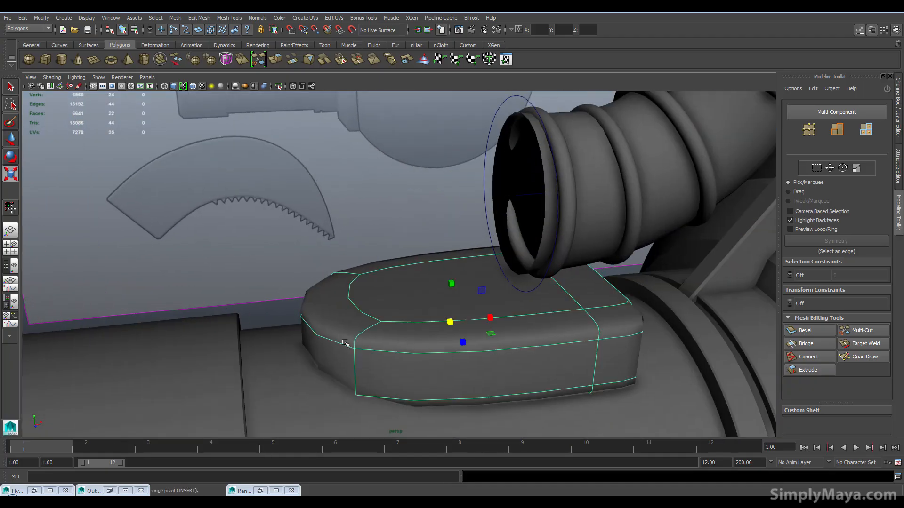
scroll(462, 339, down, 10)
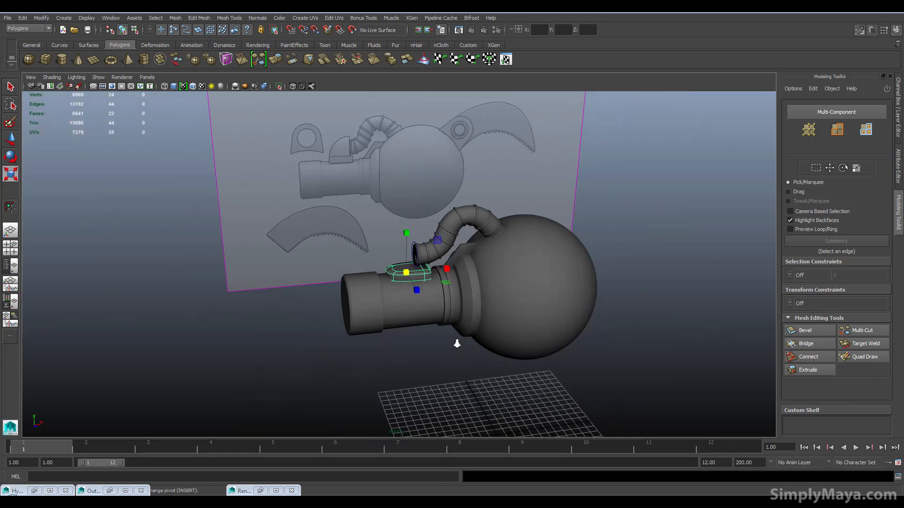
Step: Move the mounting block straight down from the arm to the ground grid and frame it for isolated editing
key(w)
drag(406, 227, 445, 335)
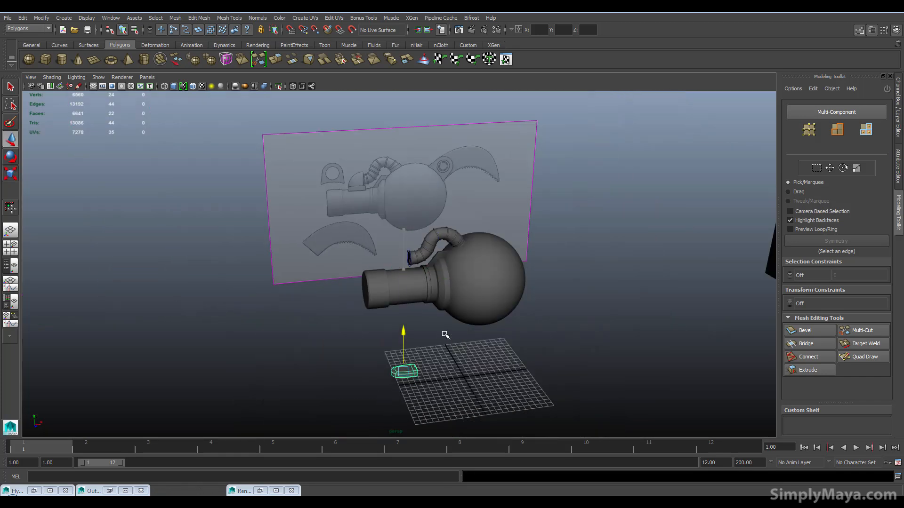
key(f)
alt+drag(461, 369, 599, 347)
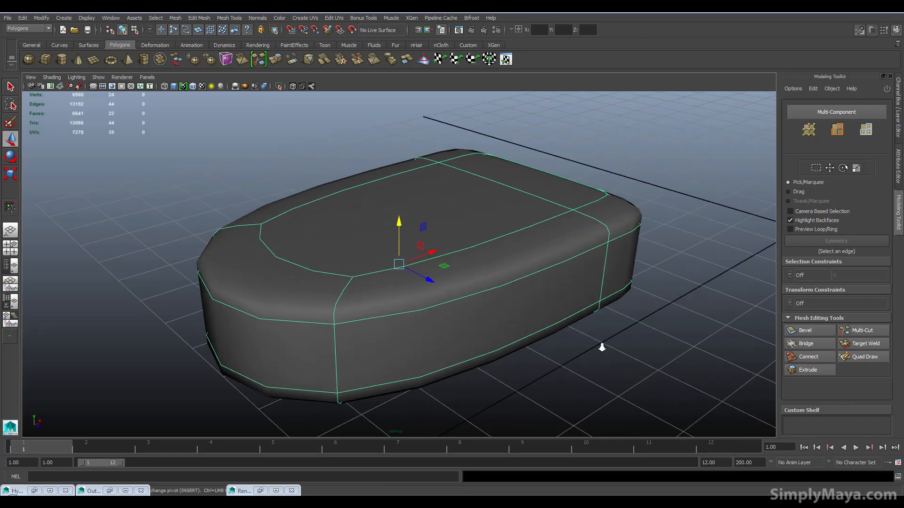
alt+right_drag(599, 347, 419, 350)
alt+drag(419, 350, 507, 349)
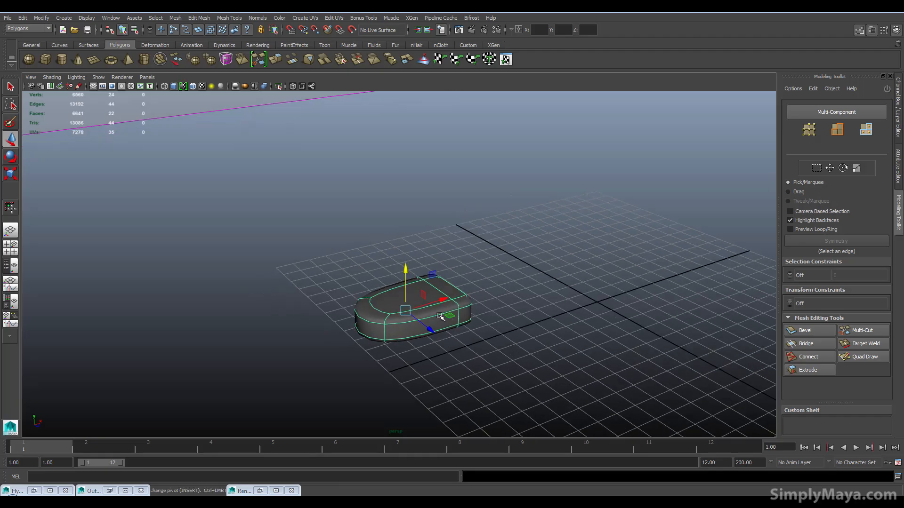
alt+drag(330, 329, 408, 292)
scroll(393, 312, up, 3)
right_drag(408, 288, 440, 280)
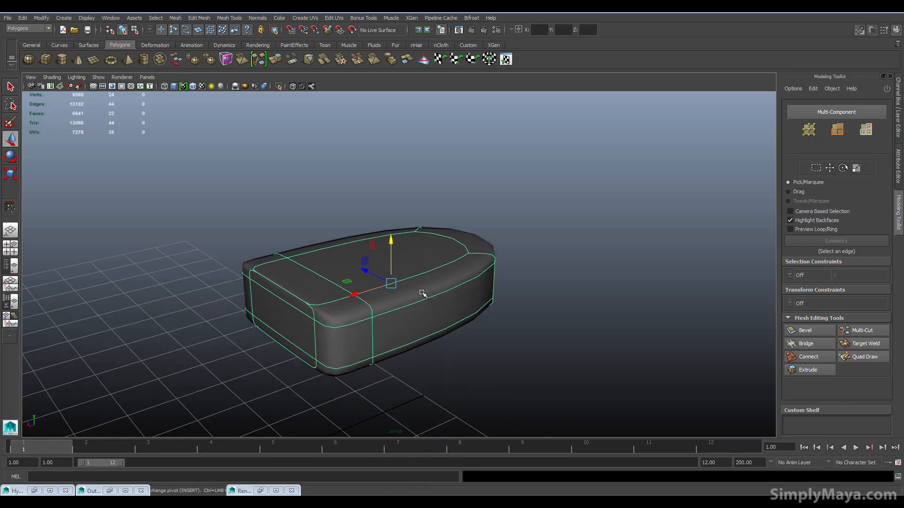
Step: Convert the block's smoothed shape into a dense polygon mesh and display it without smooth preview
key(1)
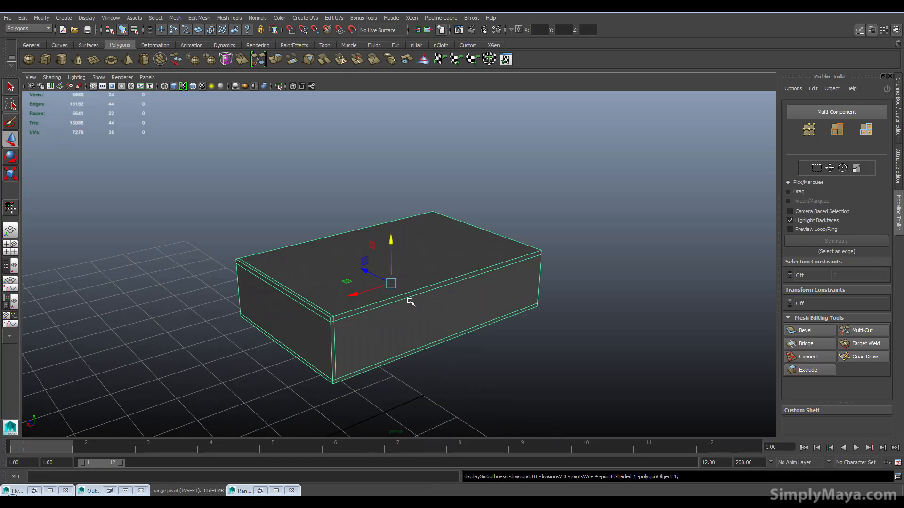
key(space)
drag(327, 335, 306, 264)
click(306, 264)
alt+drag(256, 285, 547, 347)
click(359, 330)
alt+drag(379, 349, 358, 406)
click(358, 406)
click(348, 306)
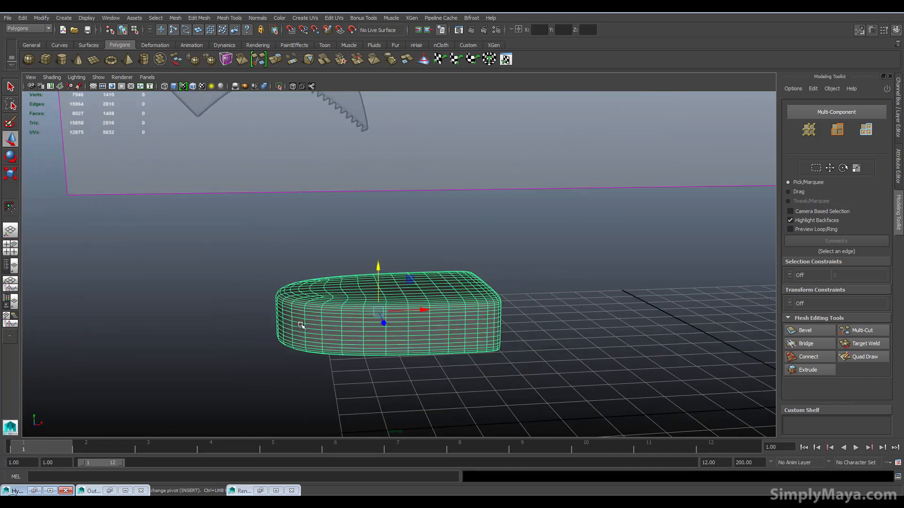
alt+drag(349, 306, 306, 343)
alt+right_drag(307, 343, 594, 358)
alt+drag(594, 358, 463, 274)
key(1)
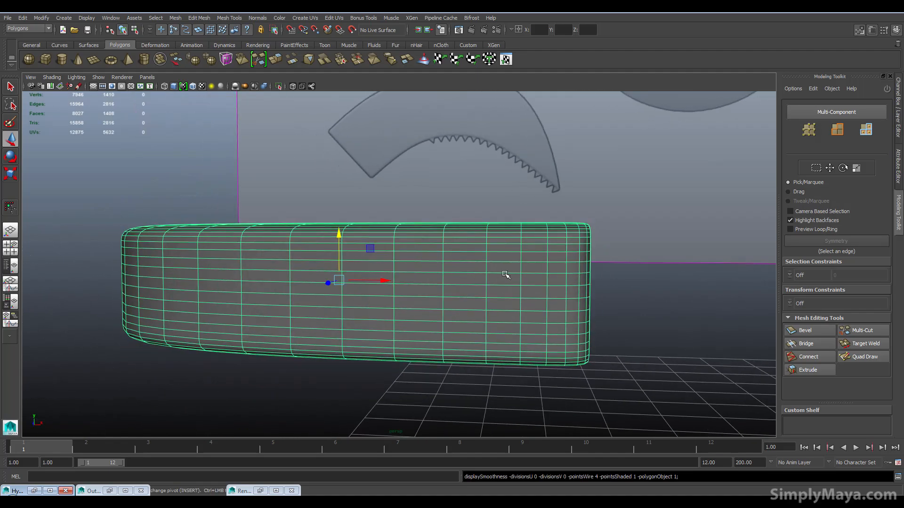
Step: Select the faces at the block's squared-off end in the side view and delete them, leaving that end open
alt+middle_drag(449, 304, 454, 309)
right_drag(561, 283, 561, 313)
alt+drag(561, 313, 587, 316)
key(space)
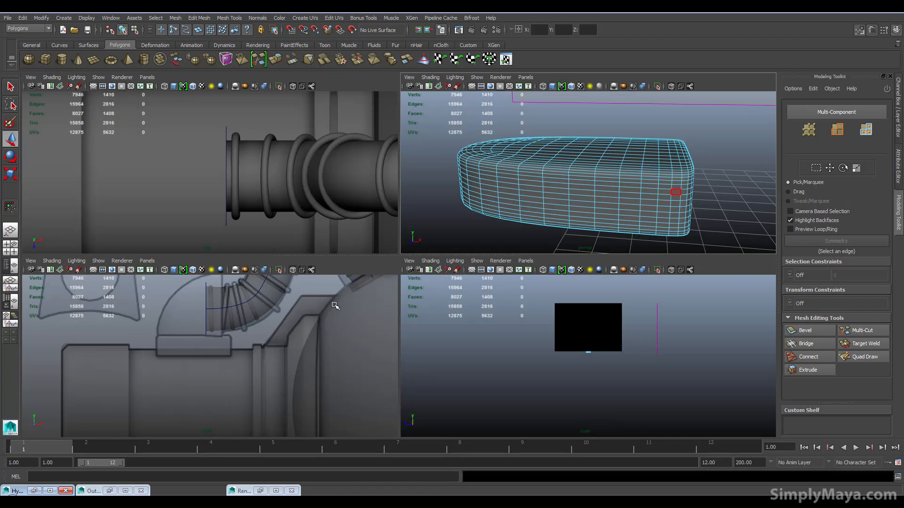
key(space)
key(a)
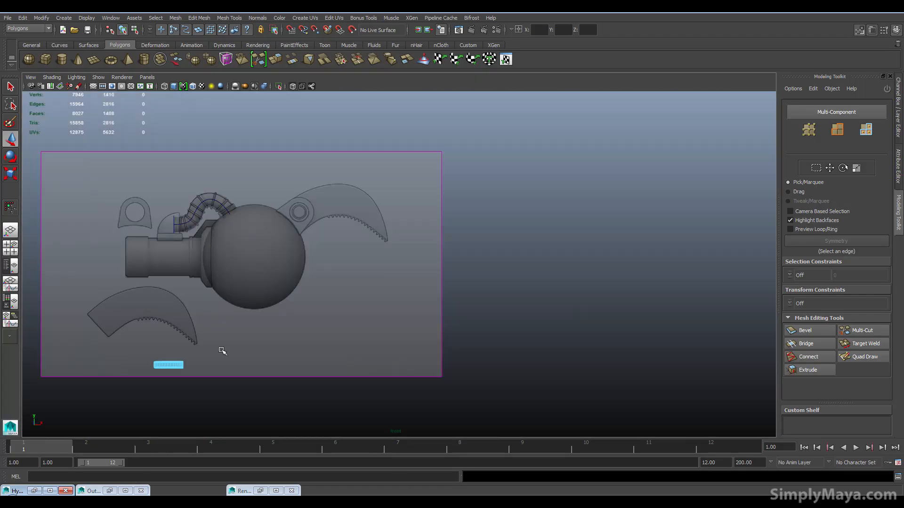
key(f)
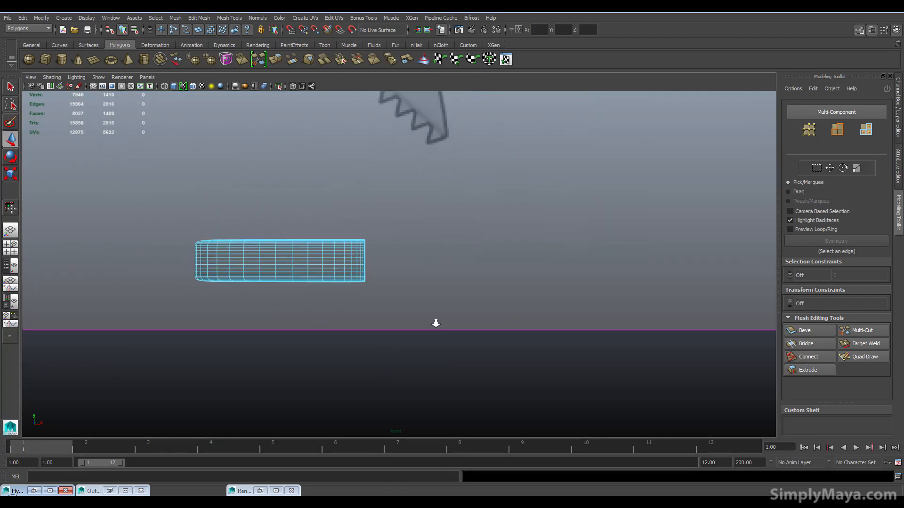
alt+right_drag(435, 323, 442, 281)
alt+middle_drag(442, 281, 675, 268)
drag(591, 153, 499, 424)
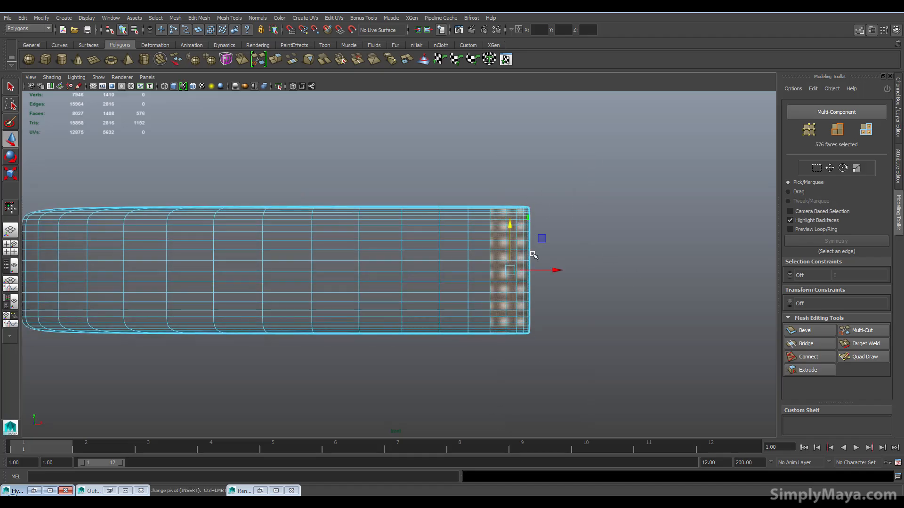
key(Delete)
Step: Examine the trimmed block's open end, side walls and top surface from several angles
alt+middle_drag(418, 264, 527, 267)
key(space)
mouse_move(581, 184)
alt+mouse_down()
mouse_move(438, 196)
mouse_move(570, 180)
mouse_move(596, 191)
alt+mouse_up()
right_drag(595, 191, 514, 200)
alt+drag(514, 201, 645, 206)
click(579, 210)
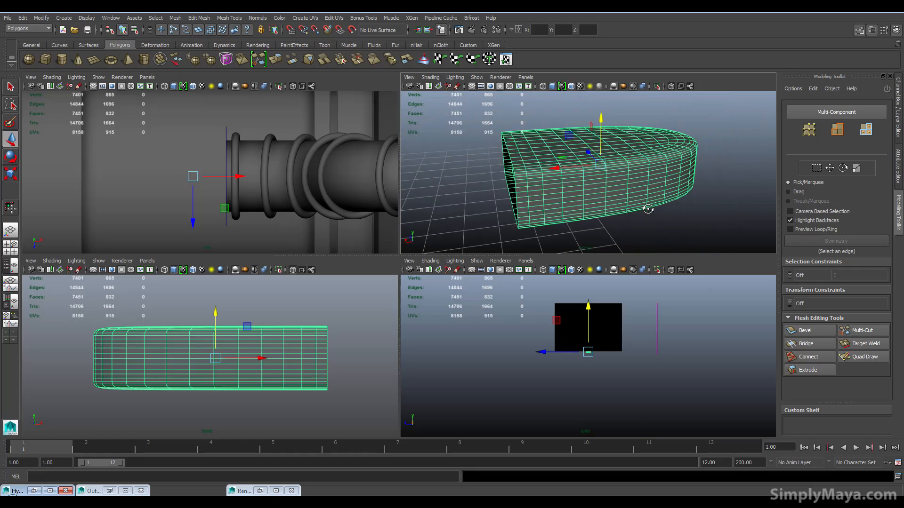
key(space)
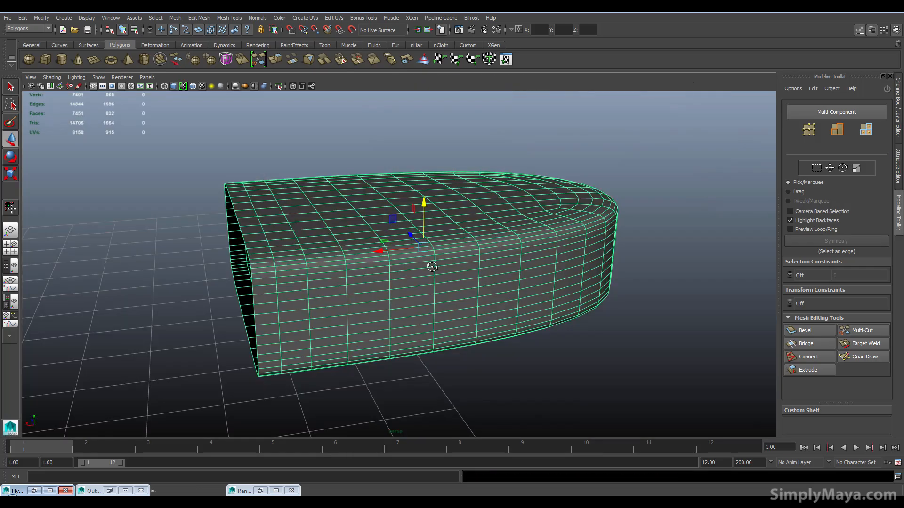
alt+drag(391, 322, 363, 303)
right_click(342, 299)
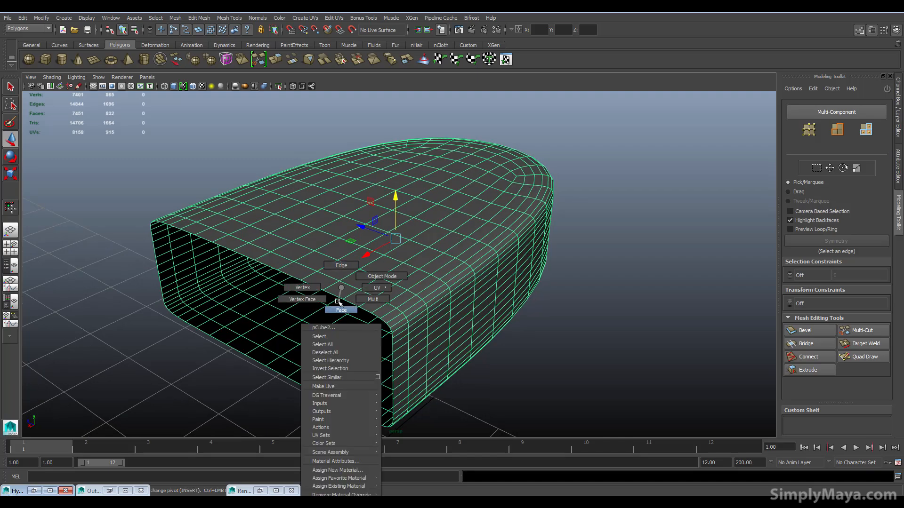
click(340, 310)
click(347, 317)
click(409, 303)
right_click(409, 289)
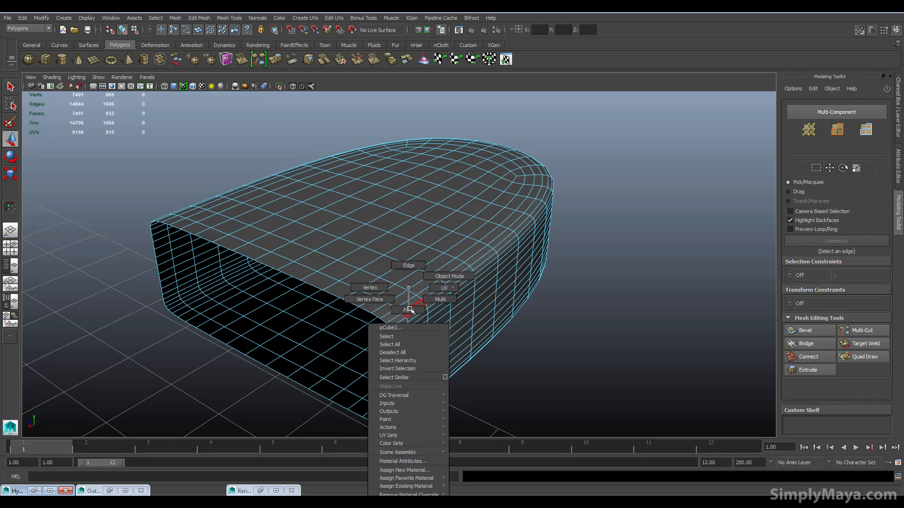
click(449, 277)
click(414, 307)
alt+drag(448, 308, 428, 306)
right_drag(417, 361, 420, 258)
alt+drag(440, 313, 404, 314)
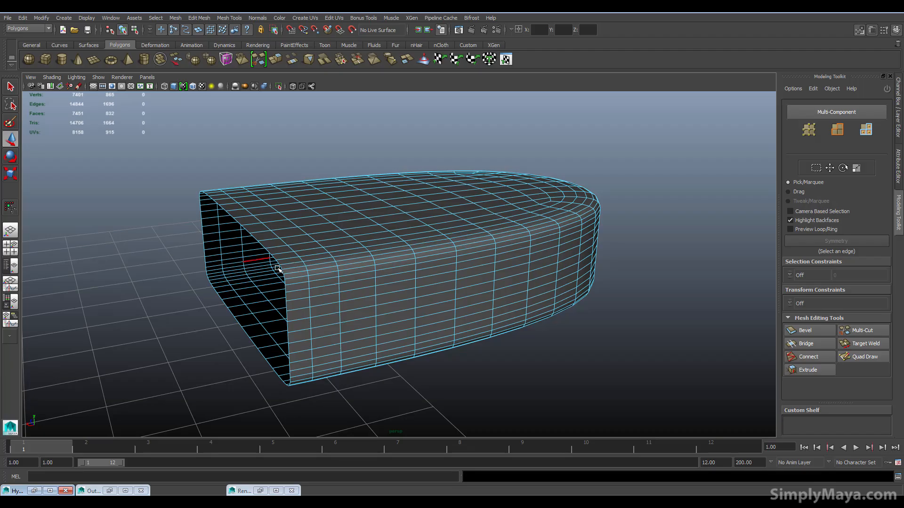
alt+drag(238, 196, 345, 231)
alt+drag(257, 345, 383, 218)
Step: Slide the block sideways clear of the arm in the top view and frame it in the top and perspective views
key(space)
key(space)
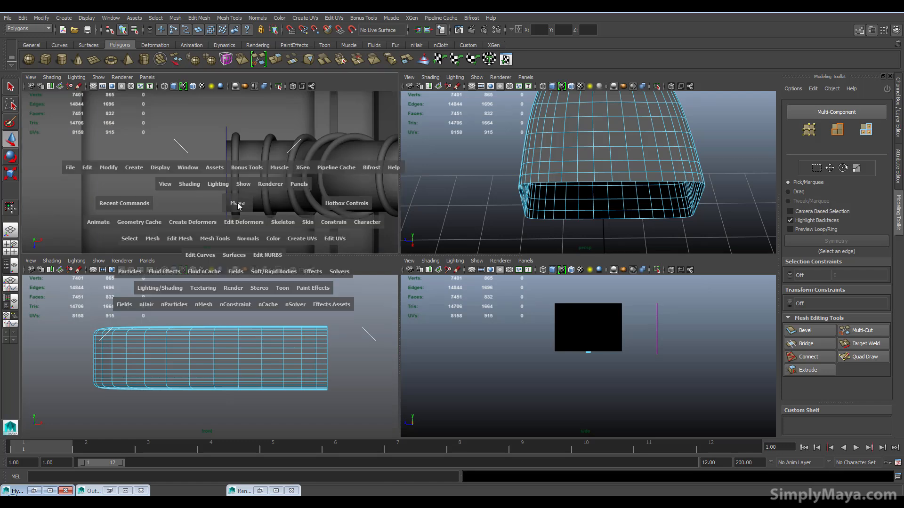
scroll(272, 207, down, 4)
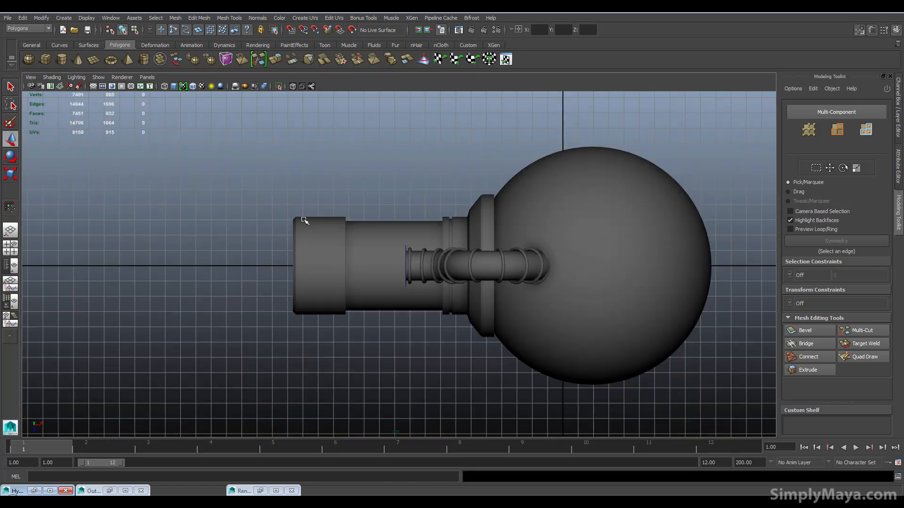
scroll(307, 255, down, 2)
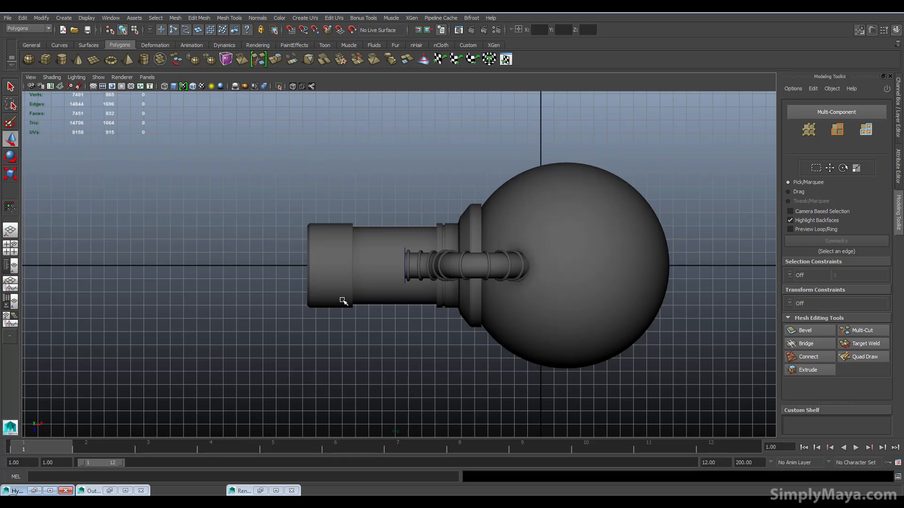
key(space)
click(575, 163)
click(575, 164)
drag(209, 224, 207, 264)
alt+middle_drag(206, 263, 316, 171)
drag(316, 172, 315, 199)
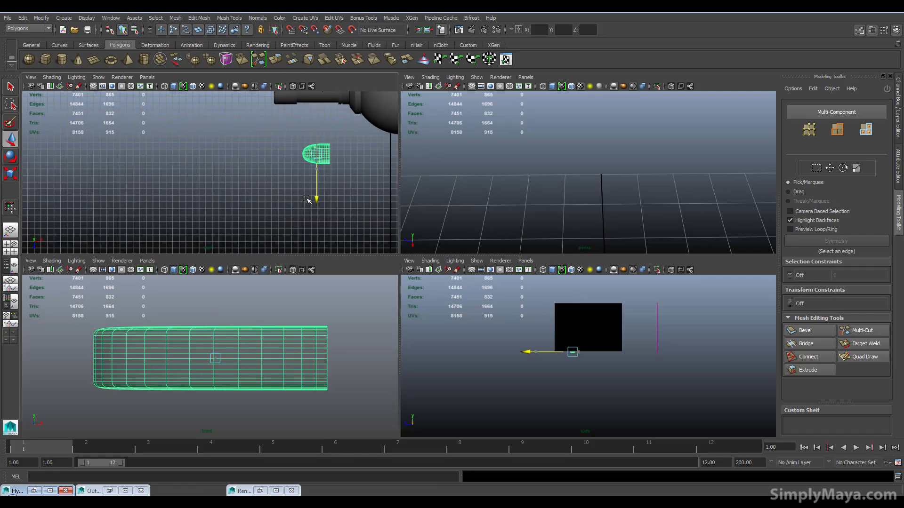
alt+middle_drag(312, 191, 343, 187)
key(f)
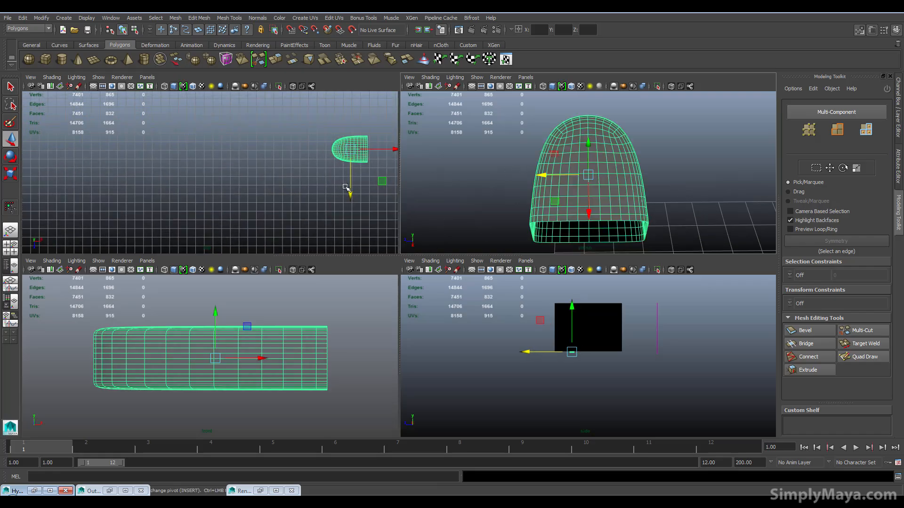
key(f)
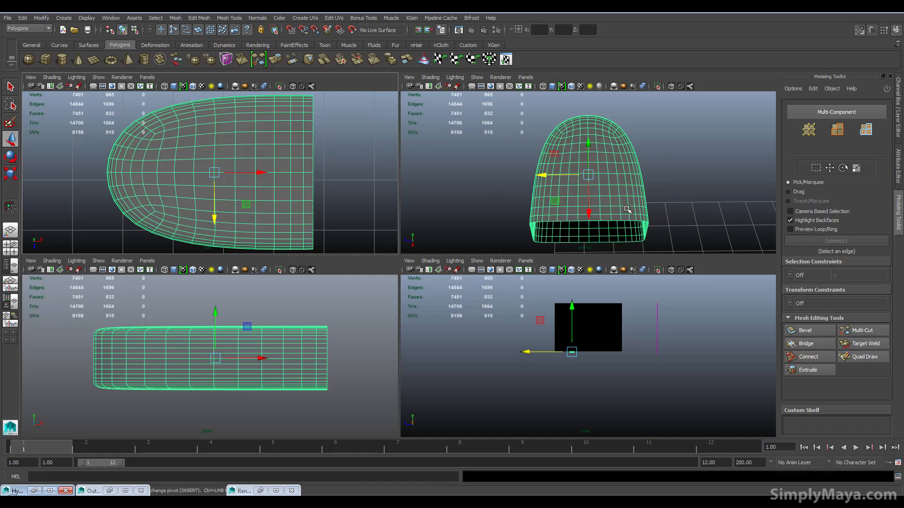
Step: Enable face selection with drag picking and camera-based selection, and paint-select faces around the rounded part of the block's top
click(864, 130)
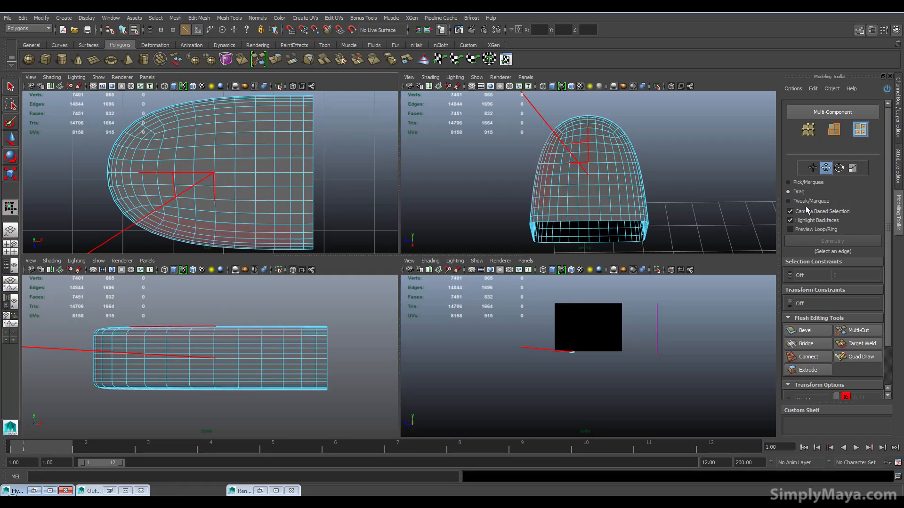
mouse_move(263, 219)
mouse_down()
mouse_move(200, 231)
mouse_move(301, 241)
mouse_move(112, 244)
mouse_up()
mouse_move(191, 224)
mouse_down()
mouse_move(128, 228)
mouse_move(112, 179)
mouse_move(85, 175)
mouse_move(160, 118)
mouse_move(197, 106)
mouse_up()
alt+drag(503, 223, 584, 174)
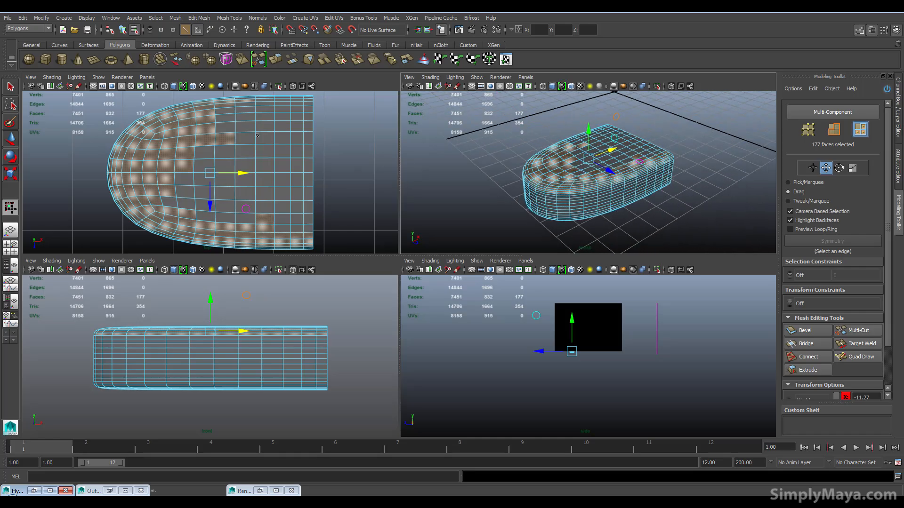
mouse_move(236, 110)
mouse_down()
mouse_move(263, 99)
mouse_move(203, 100)
mouse_move(222, 98)
mouse_up()
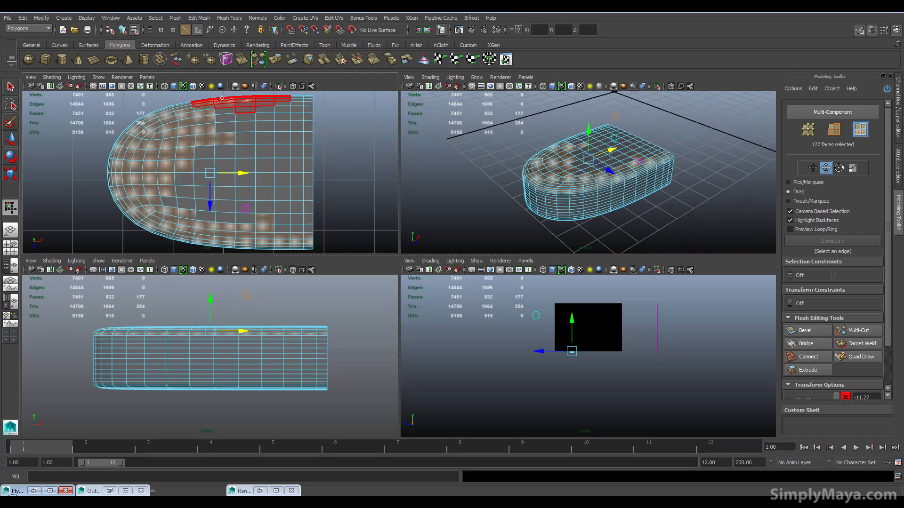
mouse_move(302, 98)
mouse_down()
mouse_move(202, 116)
mouse_move(235, 116)
mouse_up()
mouse_move(331, 91)
mouse_down()
mouse_move(141, 137)
mouse_move(198, 170)
mouse_move(160, 195)
mouse_move(311, 244)
mouse_up()
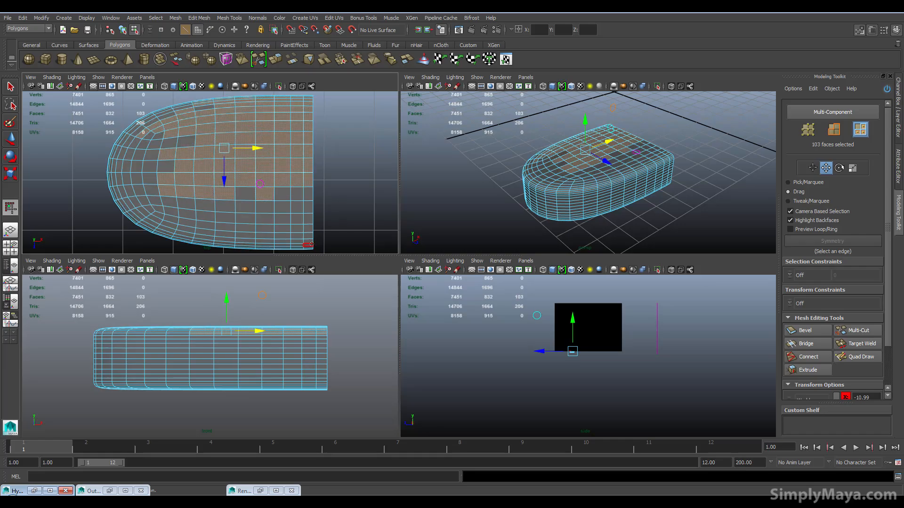
Step: Paint-select the remaining faces across the block's top all the way to its open end
mouse_move(166, 208)
mouse_down()
mouse_move(226, 210)
mouse_move(188, 177)
mouse_move(203, 162)
mouse_move(244, 214)
mouse_move(266, 210)
mouse_move(282, 223)
mouse_move(313, 148)
mouse_up()
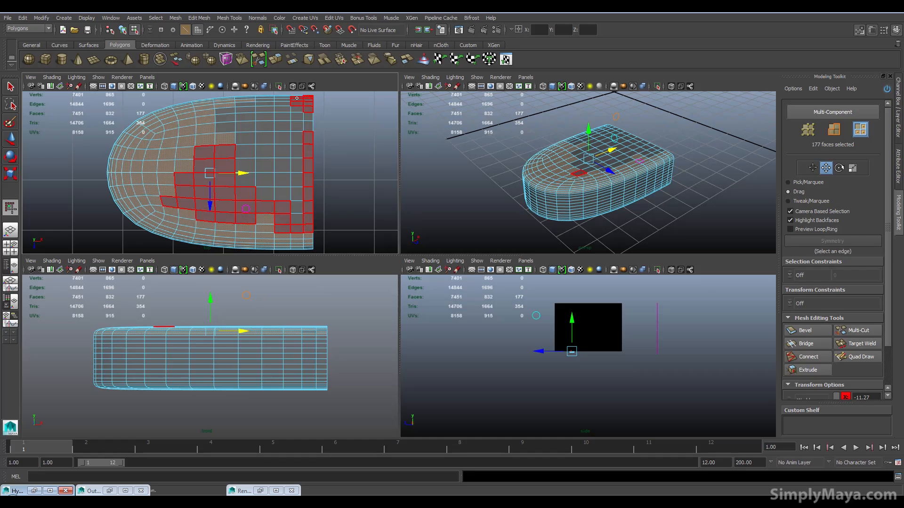
mouse_move(276, 98)
mouse_down()
mouse_move(246, 103)
mouse_move(224, 127)
mouse_move(264, 104)
mouse_up()
drag(267, 172, 277, 184)
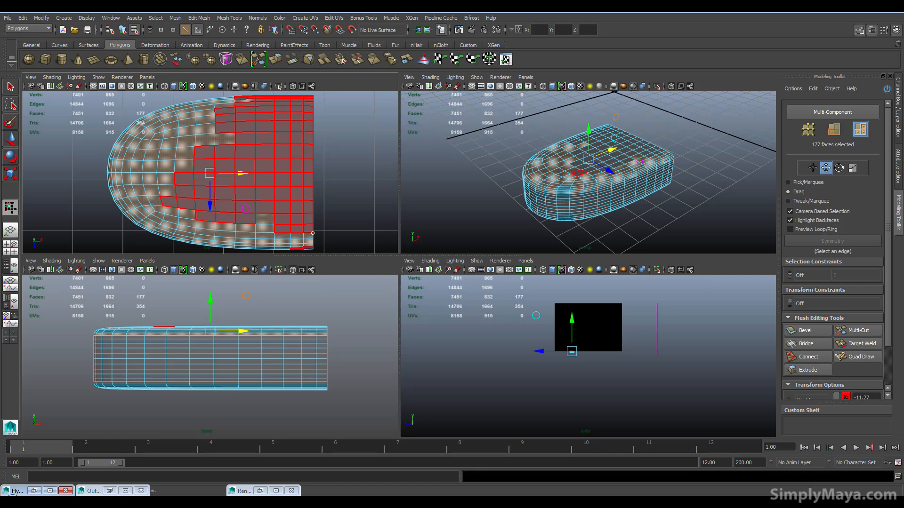
drag(315, 234, 316, 235)
alt+drag(612, 189, 531, 164)
key(space)
alt+drag(330, 226, 371, 239)
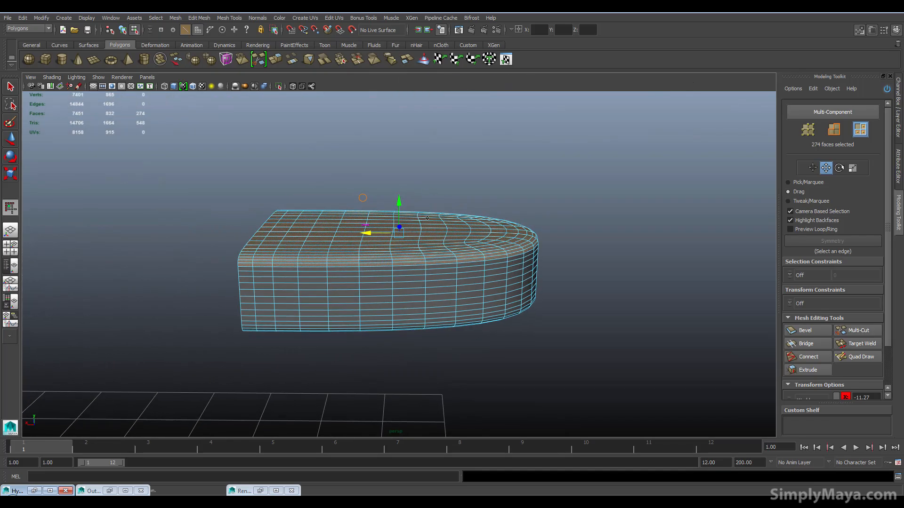
Step: In the side view, remove the upper side-wall faces from the selection, keeping only the block's top faces
key(space)
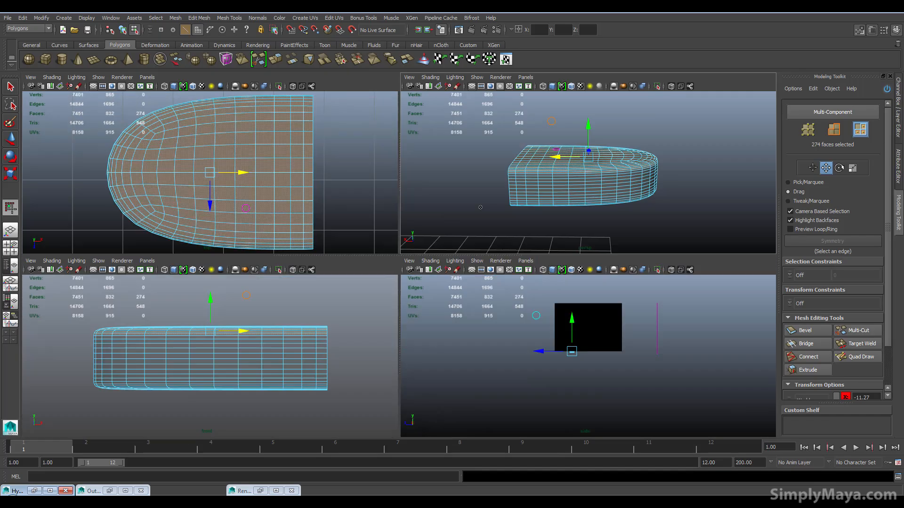
key(space)
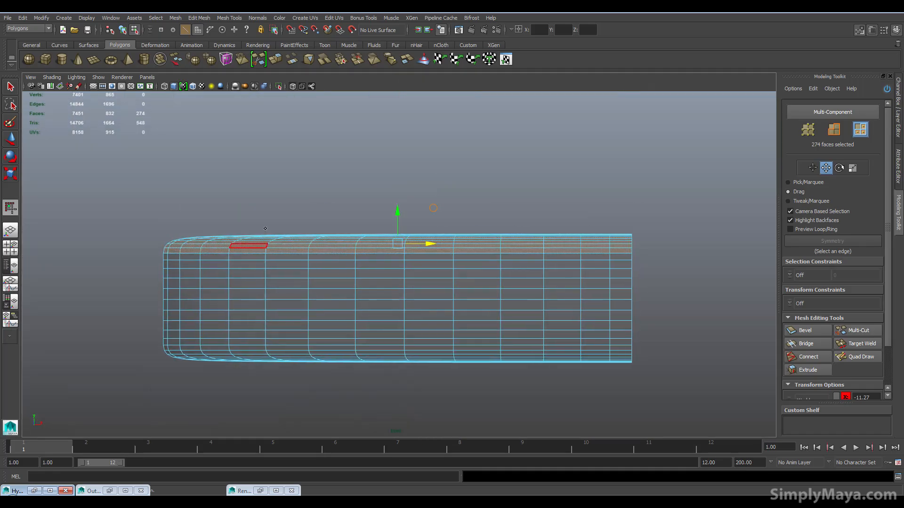
drag(110, 184, 618, 221)
drag(698, 241, 701, 239)
key(space)
alt+drag(579, 212, 610, 229)
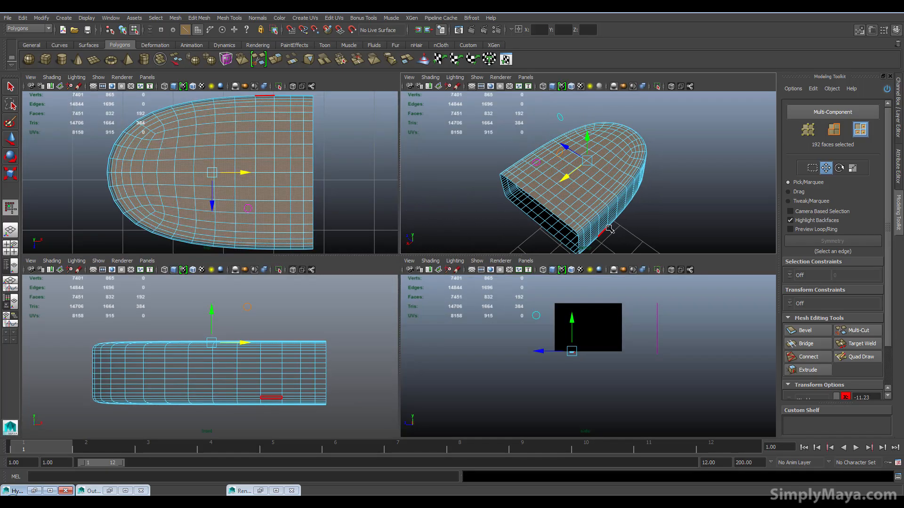
Step: Extract the selected top faces as a separate piece and raise that piece above the block
key(space)
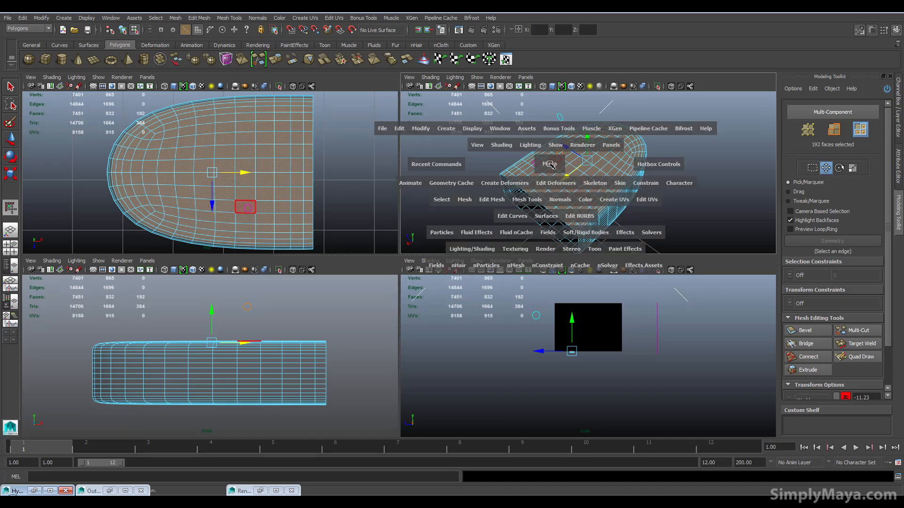
key(space)
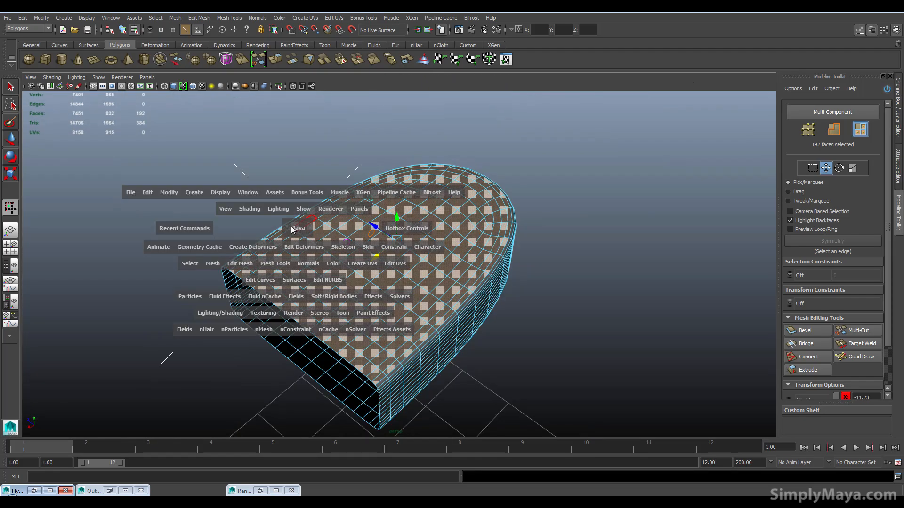
click(216, 267)
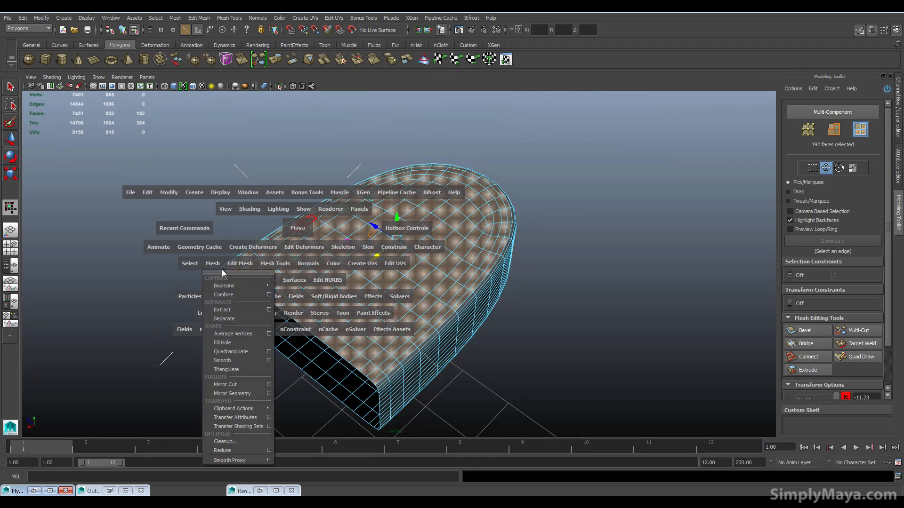
click(233, 314)
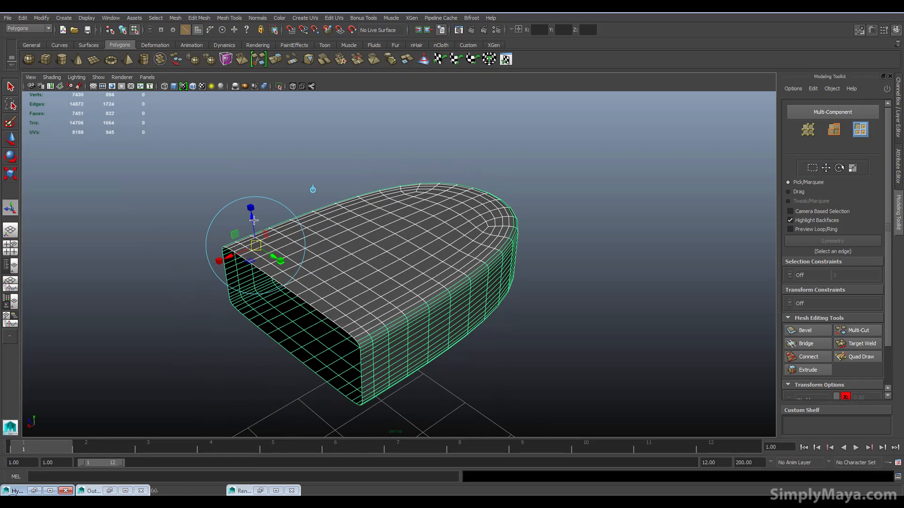
right_drag(397, 211, 399, 222)
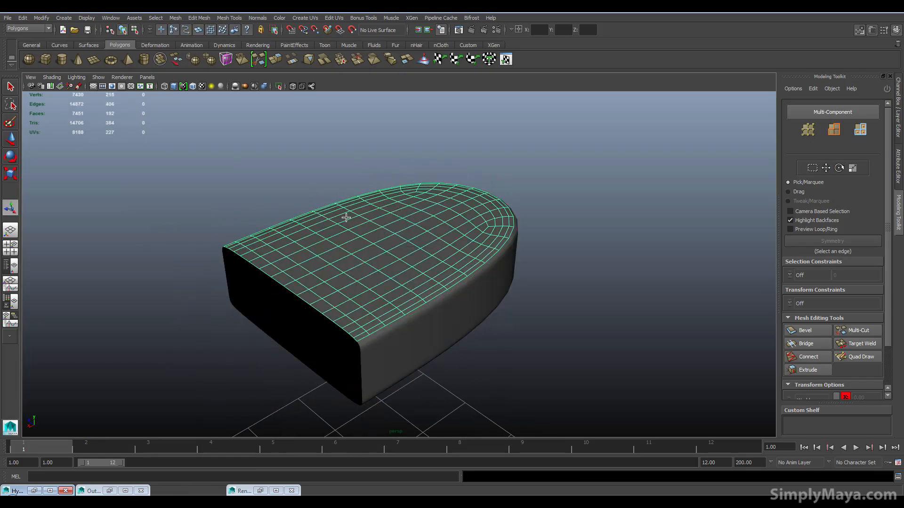
key(w)
drag(390, 232, 340, 193)
Step: Scale the extracted top piece vertically until it is a flat plate
key(r)
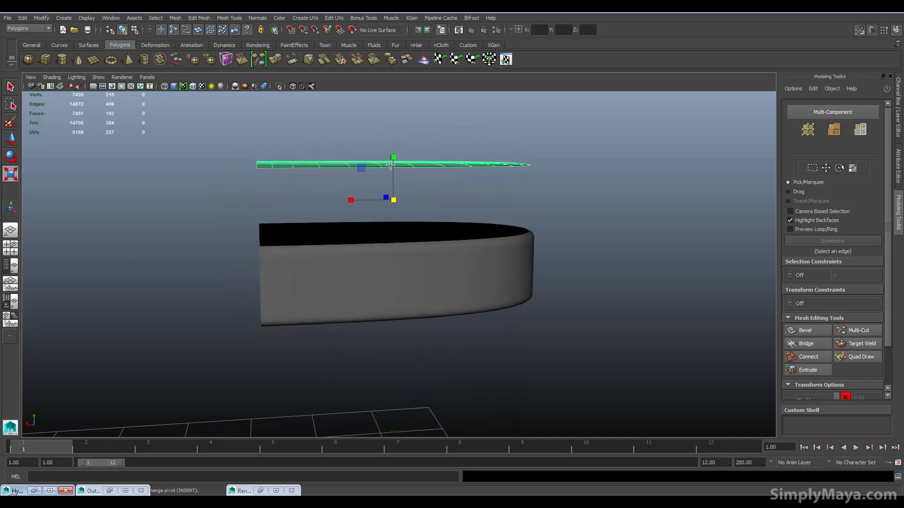
drag(391, 155, 396, 208)
drag(394, 153, 374, 246)
drag(392, 186, 397, 232)
alt+drag(399, 196, 395, 167)
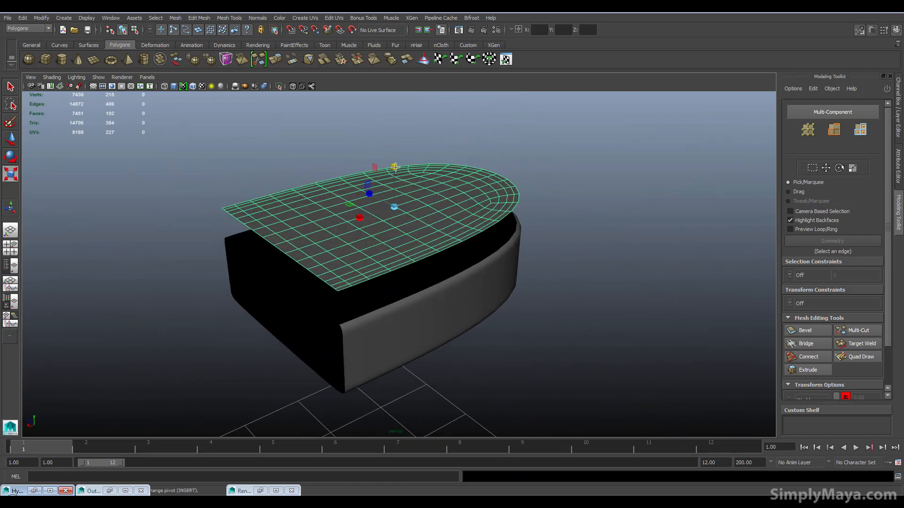
Step: Examine the flattened plate and the open block beneath it from several angles
click(394, 206)
mouse_move(384, 210)
alt+mouse_down()
mouse_move(391, 188)
mouse_move(384, 210)
alt+mouse_up()
alt+right_drag(384, 210, 332, 258)
click(458, 209)
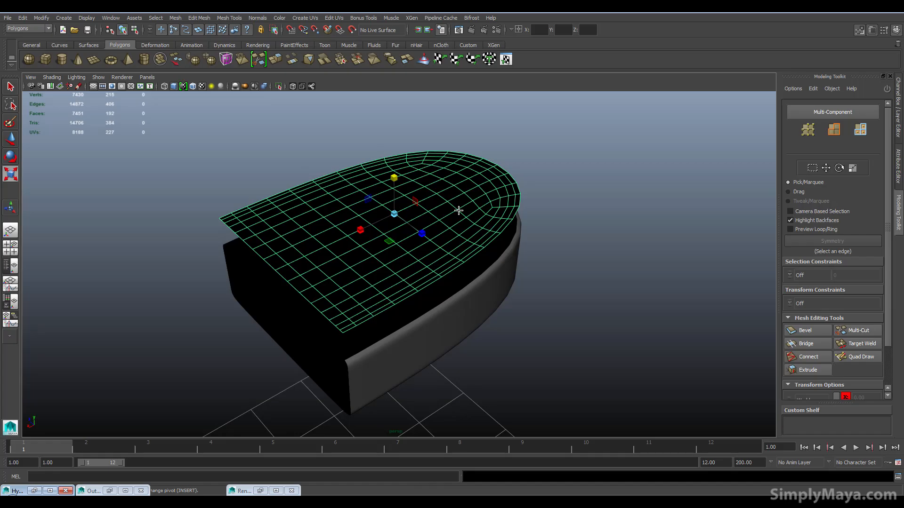
key(space)
drag(464, 237, 480, 313)
alt+drag(447, 267, 406, 226)
alt+drag(371, 252, 393, 222)
right_drag(394, 222, 394, 226)
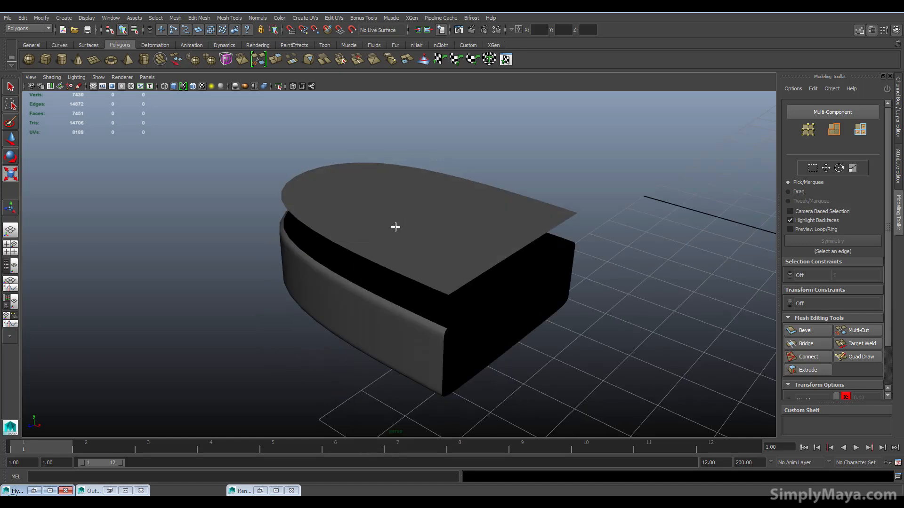
Step: Select the three concentric edge loops just inside the flat plate's rim and delete them with their vertices
click(393, 226)
alt+drag(394, 254, 475, 269)
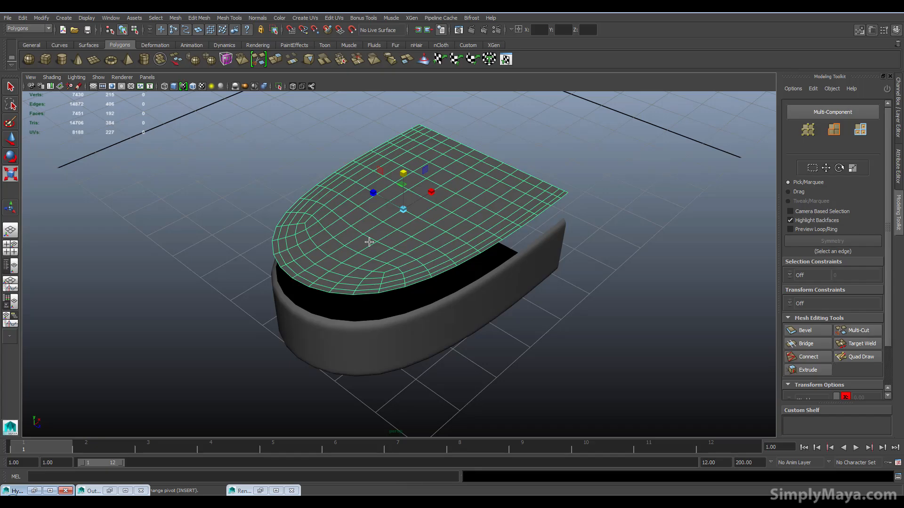
alt+middle_drag(369, 242, 363, 258)
scroll(327, 272, up, 5)
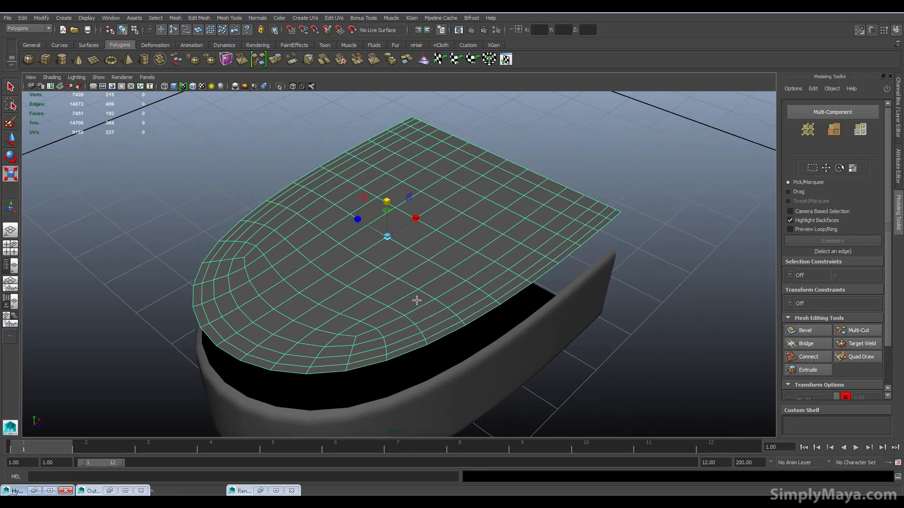
alt+drag(417, 300, 379, 281)
right_drag(355, 288, 373, 278)
click(306, 327)
click(305, 325)
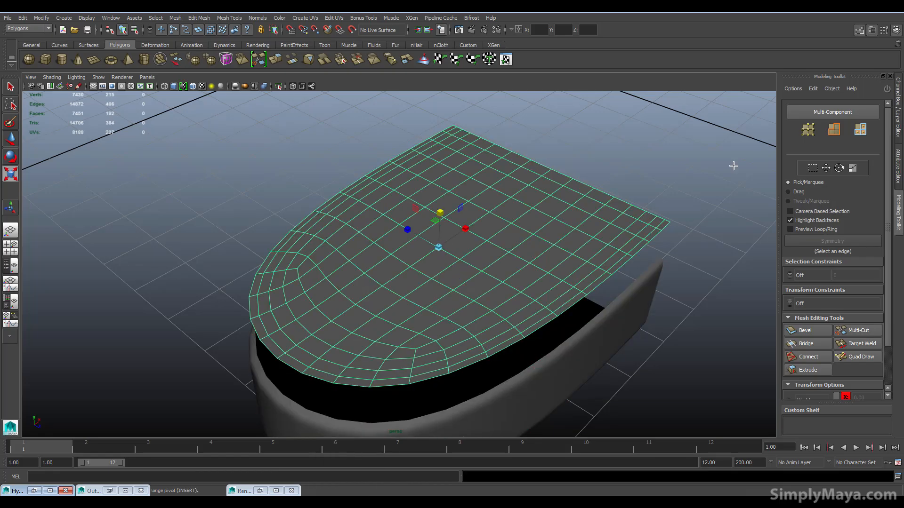
click(834, 130)
double_click(342, 328)
shift+double_click(316, 337)
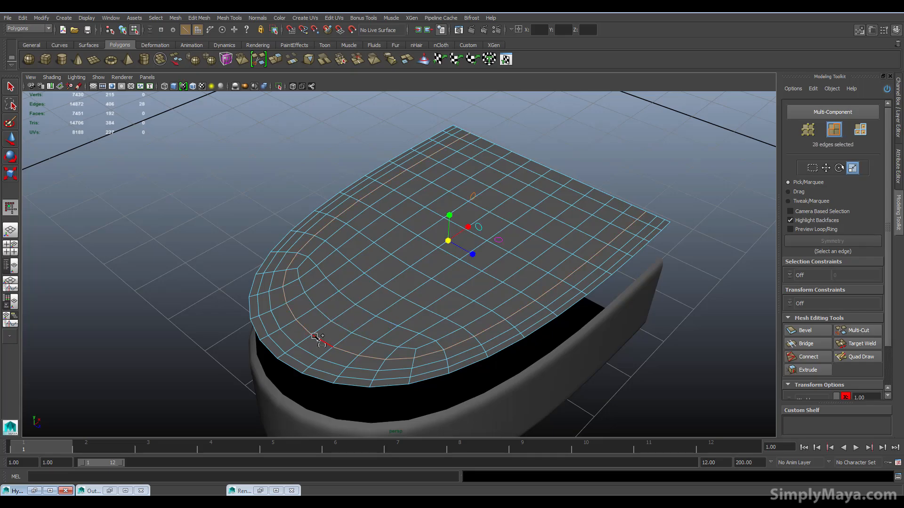
shift+click(302, 350)
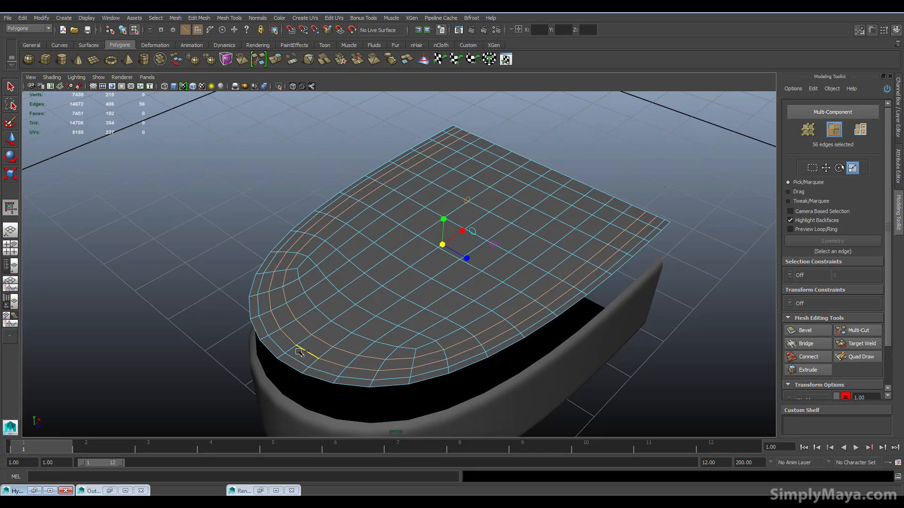
shift+double_click(299, 352)
shift+right_drag(297, 354, 264, 351)
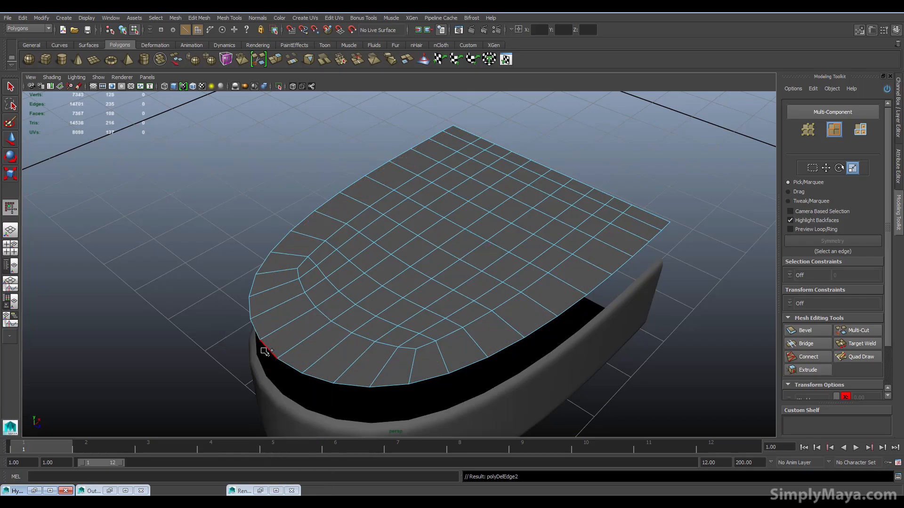
Step: Return to object selection and raise the simplified plate higher above the open block
alt+drag(384, 302, 348, 254)
right_drag(355, 249, 359, 248)
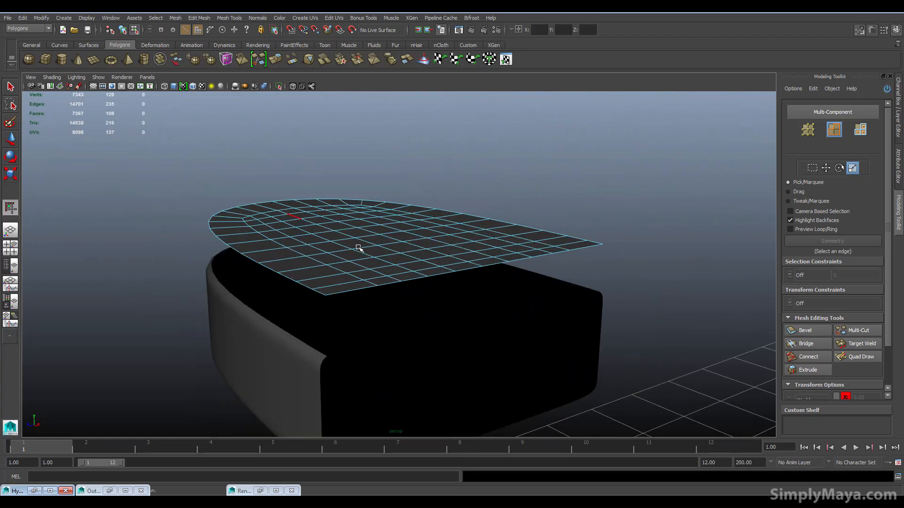
key(F8)
alt+drag(360, 249, 450, 314)
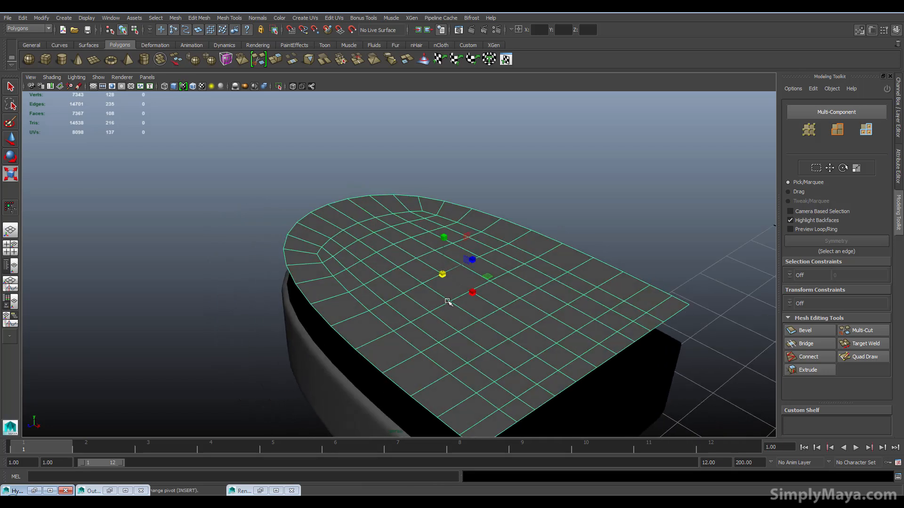
key(w)
drag(443, 234, 342, 153)
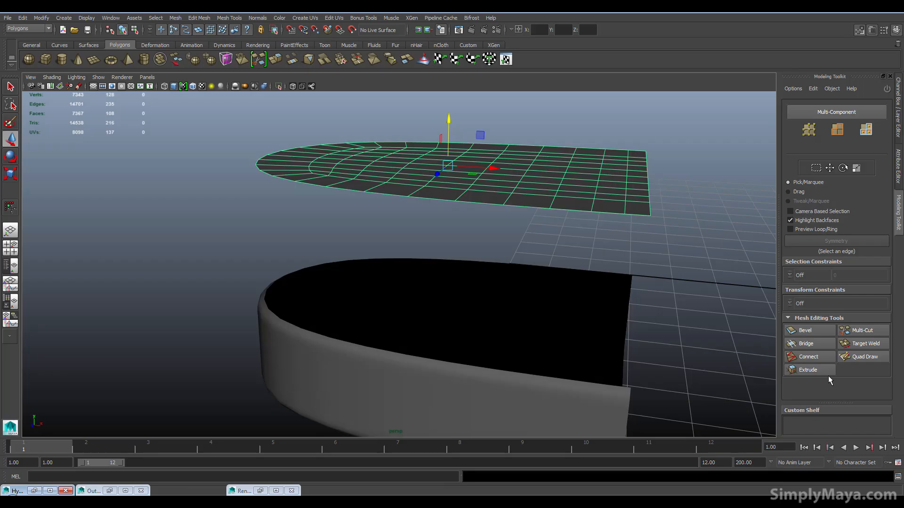
Step: Select all of the plate's faces and extrude them with a local Z of -1.06
click(865, 129)
drag(230, 118, 702, 258)
click(807, 369)
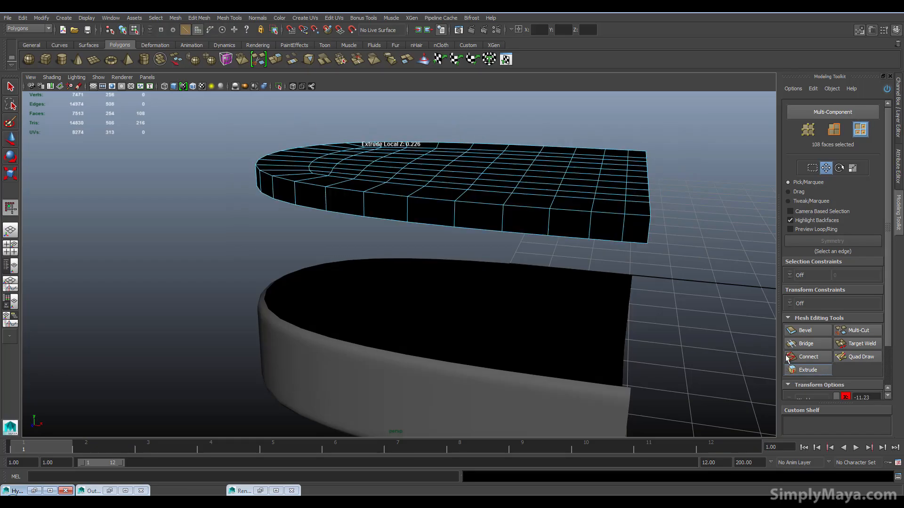
drag(485, 212, 455, 192)
key(f)
alt+drag(450, 309, 473, 258)
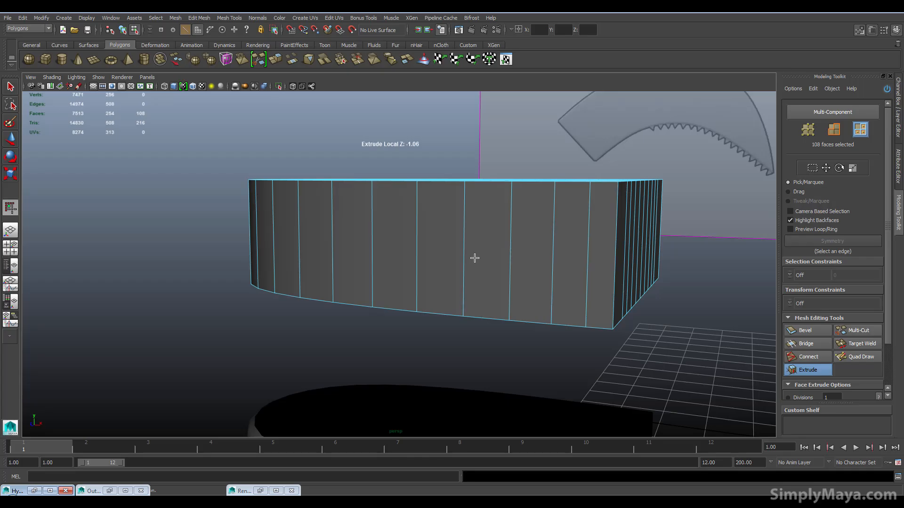
Step: Select all vertices of the extruded solid's top and scale them vertically to level the surface
alt+drag(486, 291, 501, 264)
right_drag(487, 249, 460, 248)
alt+drag(460, 248, 424, 249)
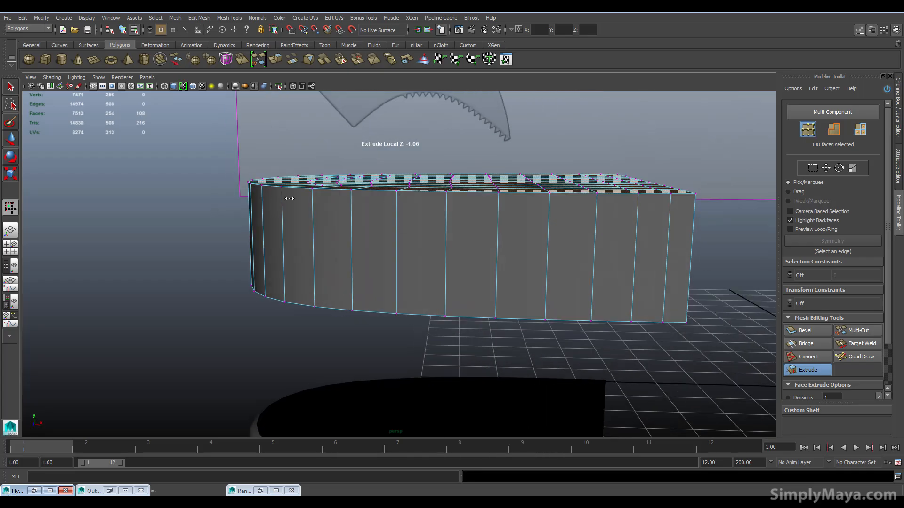
alt+drag(260, 214, 597, 222)
key(q)
drag(728, 220, 728, 220)
alt+drag(669, 236, 573, 255)
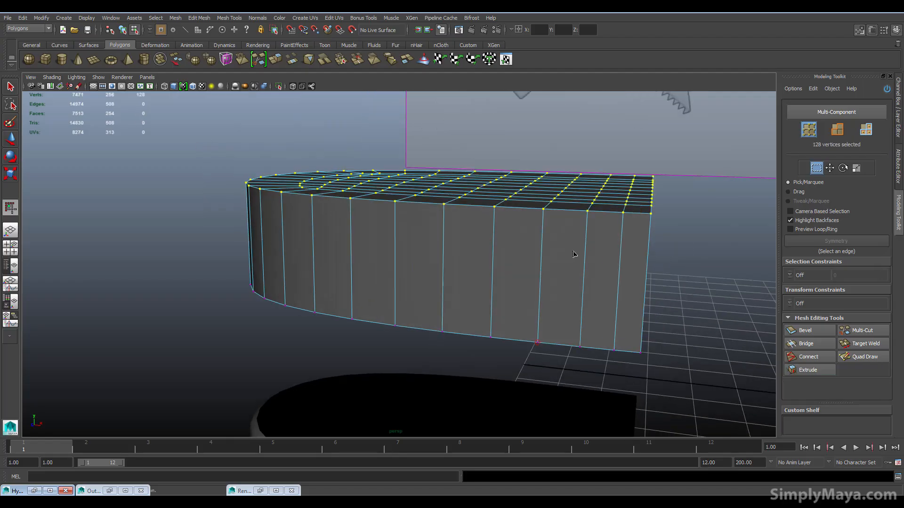
key(r)
drag(441, 157, 444, 186)
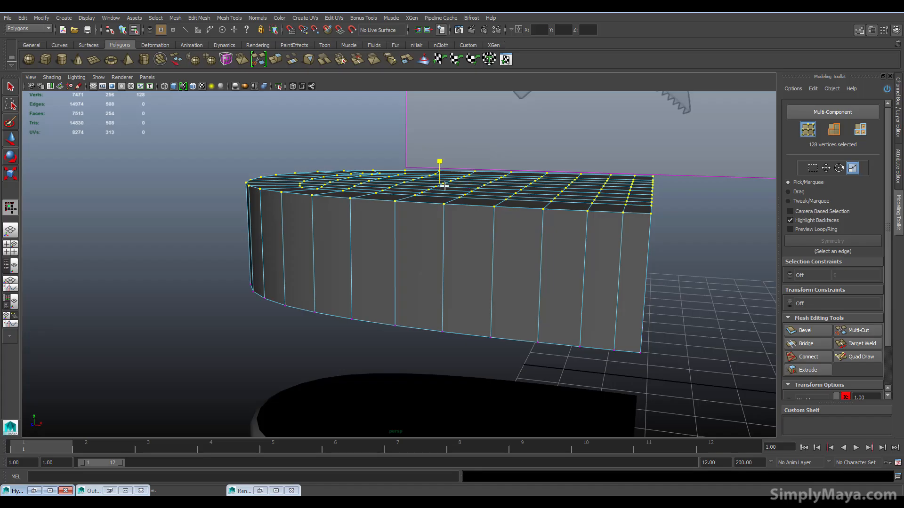
drag(451, 222, 448, 179)
drag(455, 228, 442, 143)
Step: Try to bevel the edge loop around the extruded solid's top rim
right_drag(452, 207, 500, 198)
alt+drag(500, 198, 520, 313)
click(296, 327)
alt+drag(255, 355, 572, 337)
alt+drag(459, 280, 411, 295)
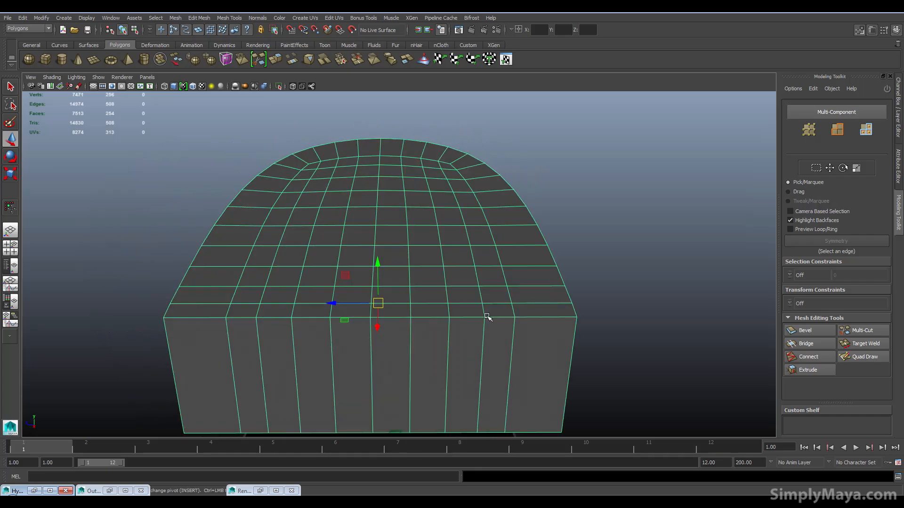
alt+drag(193, 325, 312, 309)
right_drag(359, 277, 352, 249)
double_click(353, 242)
key(space)
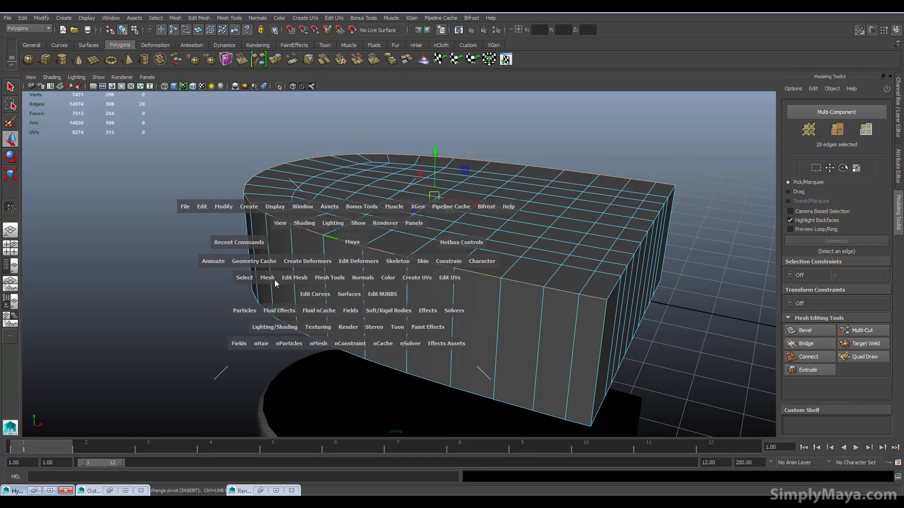
click(293, 278)
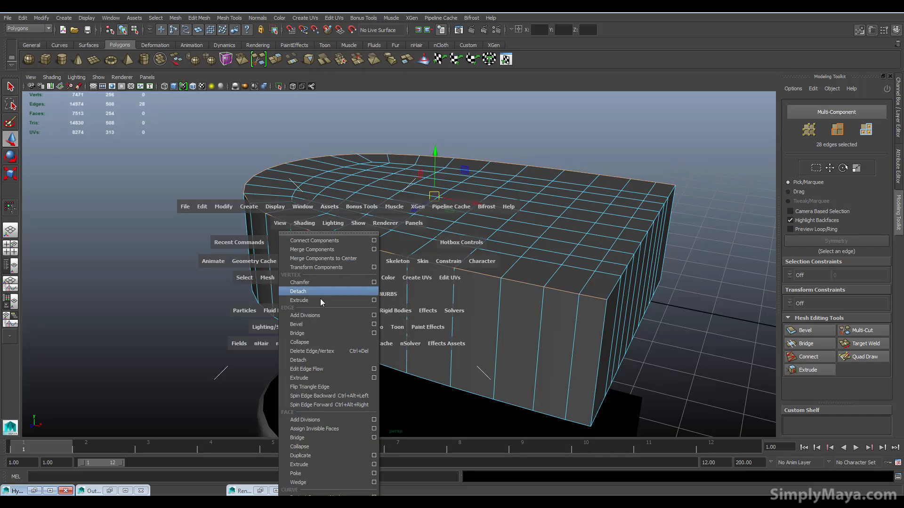
click(331, 323)
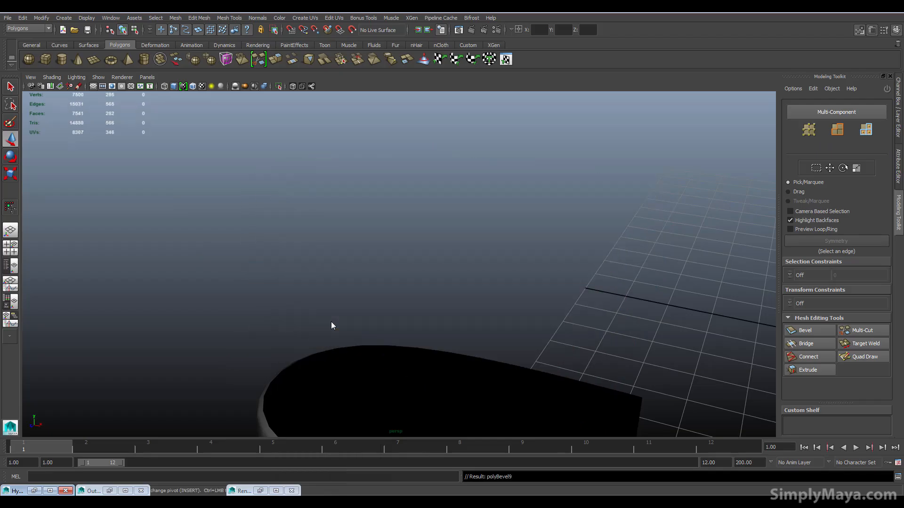
Step: Undo the bevel of the top rim, then return to object selection with the solid framed
scroll(414, 301, down, 10)
key(ctrl+z)
key(ctrl+z)
key(f)
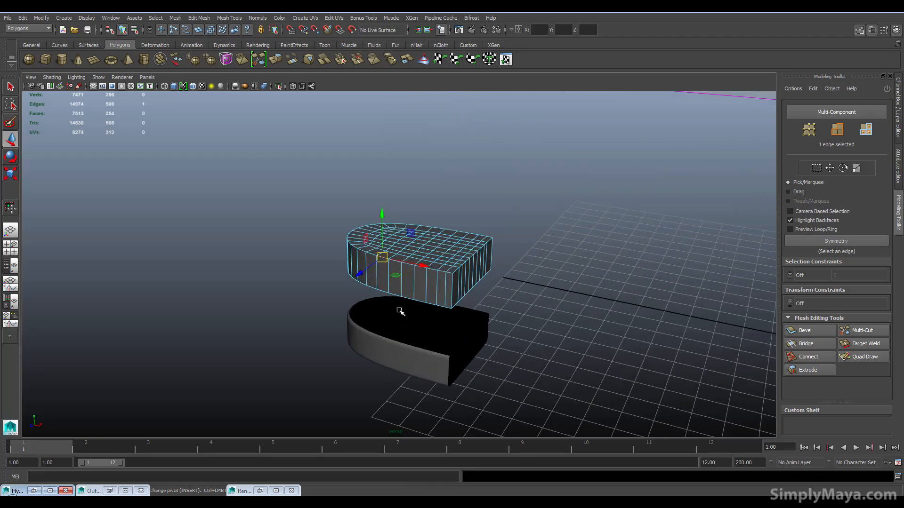
right_drag(402, 289, 417, 277)
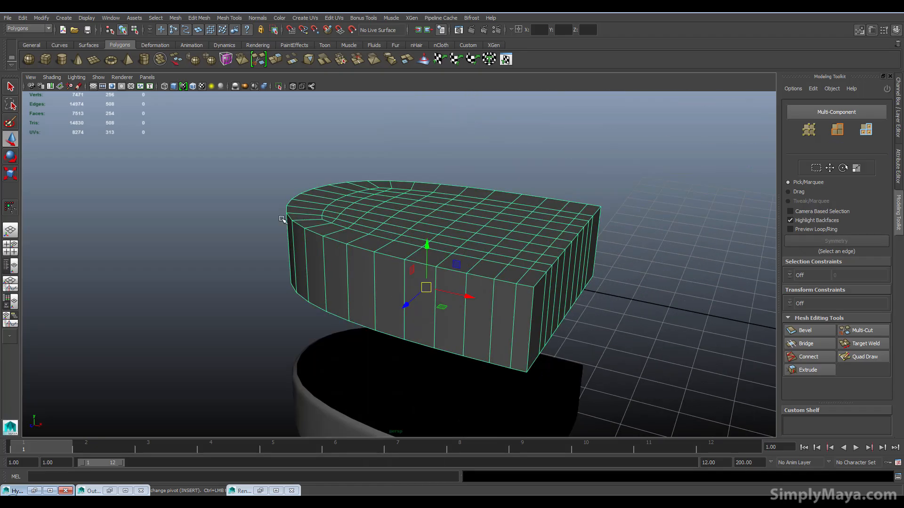
Step: Delete the extruded solid's construction history, and freeze and reset its transformations
click(22, 18)
mouse_move(56, 117)
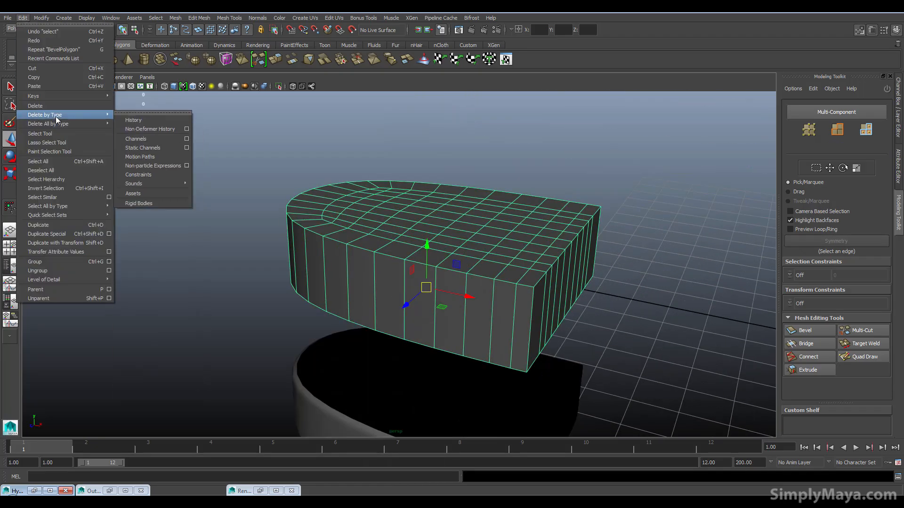
click(131, 121)
click(41, 18)
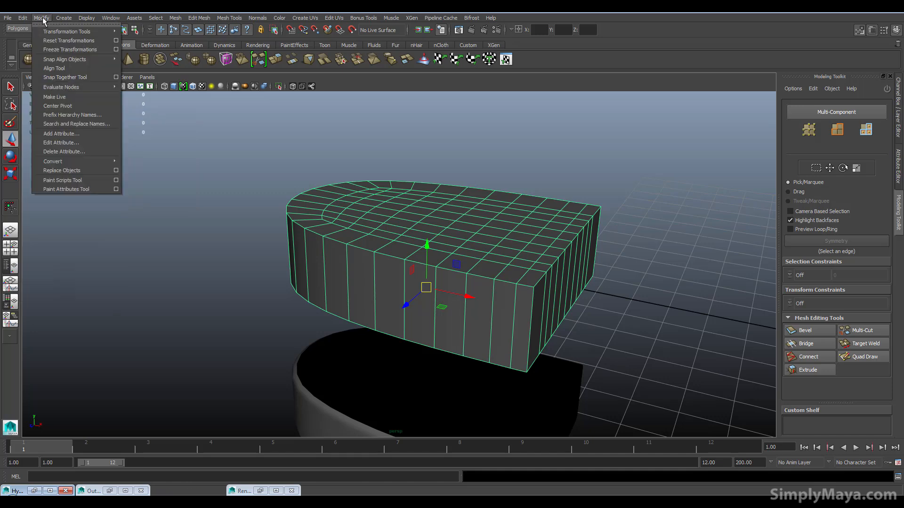
mouse_move(66, 35)
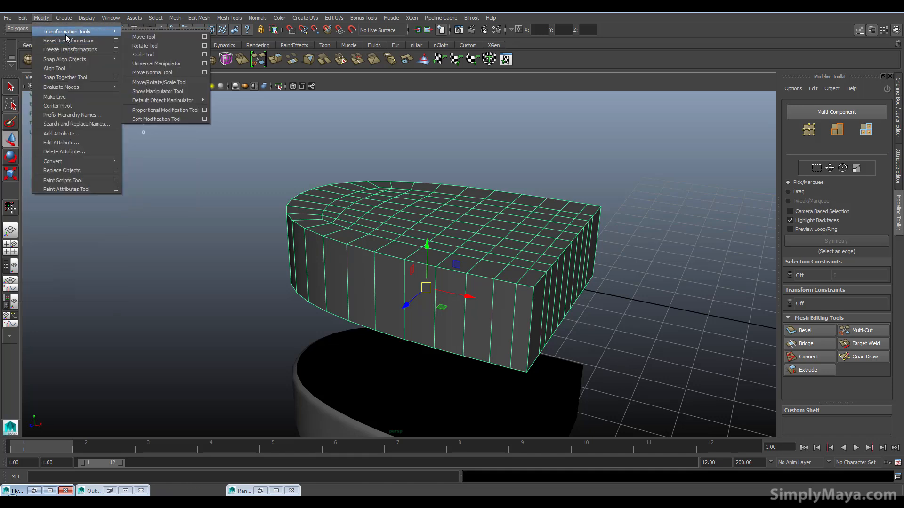
click(42, 18)
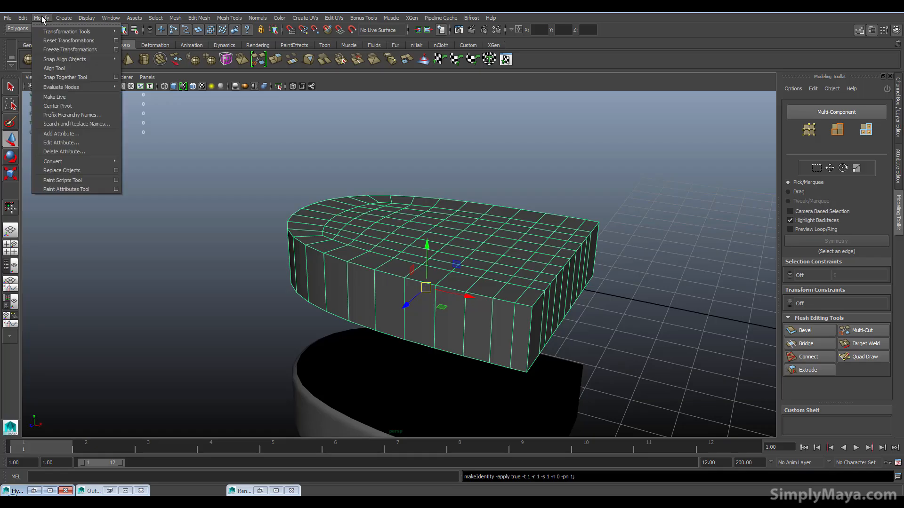
click(74, 41)
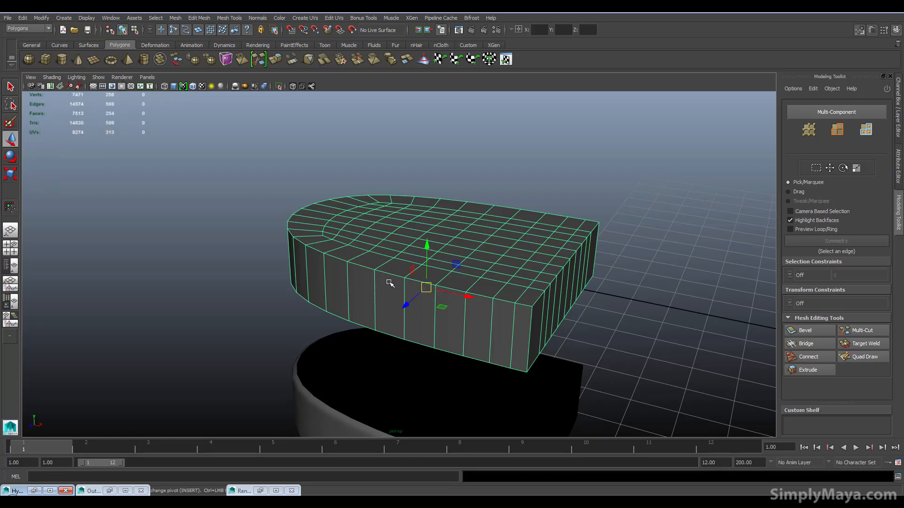
Step: Try to bevel the edge loop along the extruded solid's top rim
alt+drag(365, 295, 389, 329)
right_drag(364, 297, 356, 257)
double_click(357, 258)
key(space)
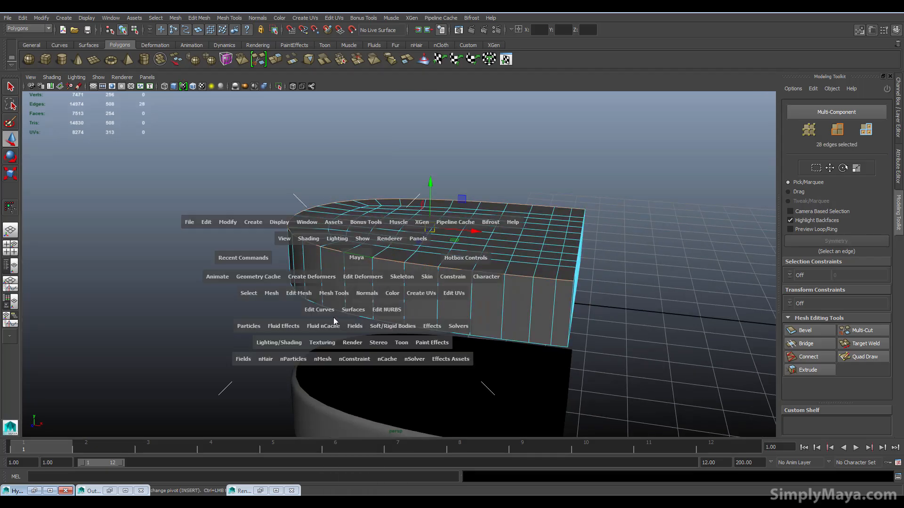
click(267, 294)
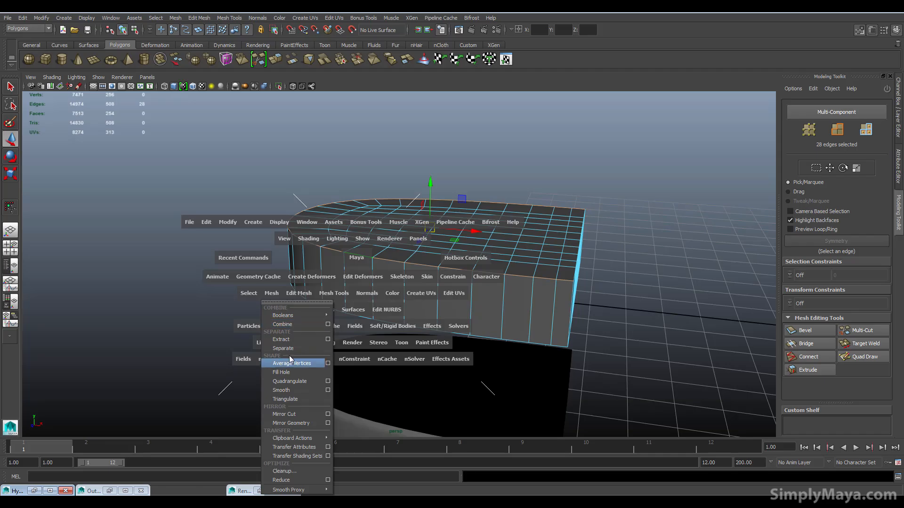
click(298, 293)
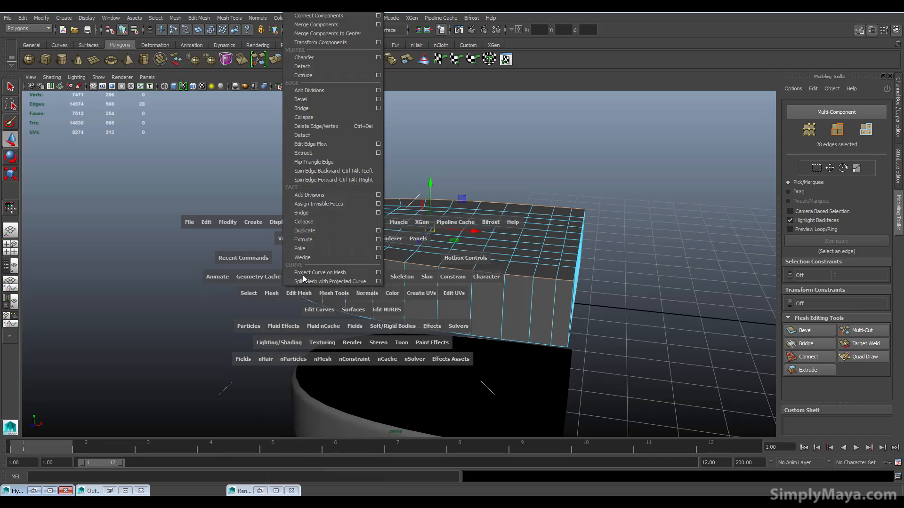
click(330, 99)
alt+drag(364, 154, 346, 228)
Step: Undo the top rim bevel and return to edge selection on the solid
right_drag(351, 230, 372, 219)
alt+drag(343, 274, 579, 273)
click(579, 273)
alt+drag(412, 320, 440, 321)
key(ctrl+z)
key(ctrl+z)
key(ctrl+z)
click(426, 278)
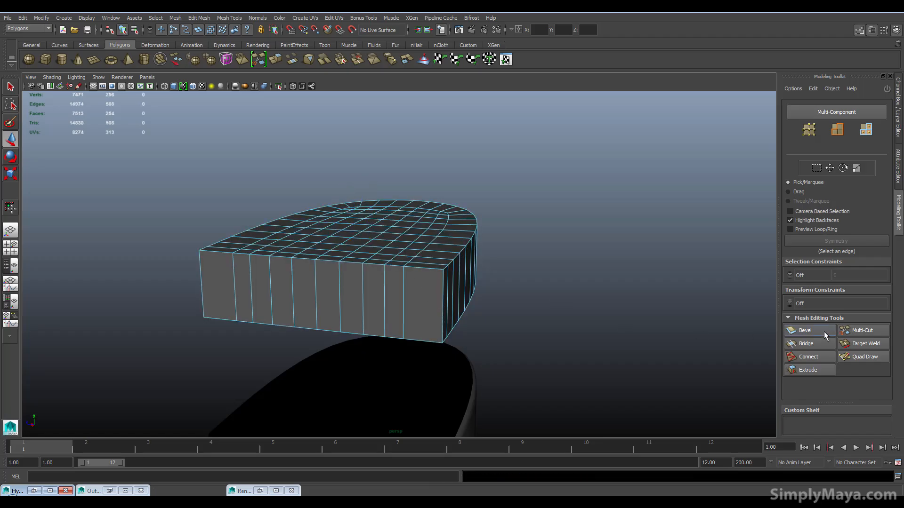
Step: Select the full edge loops around the solid's top and bottom rims and bevel them
click(836, 132)
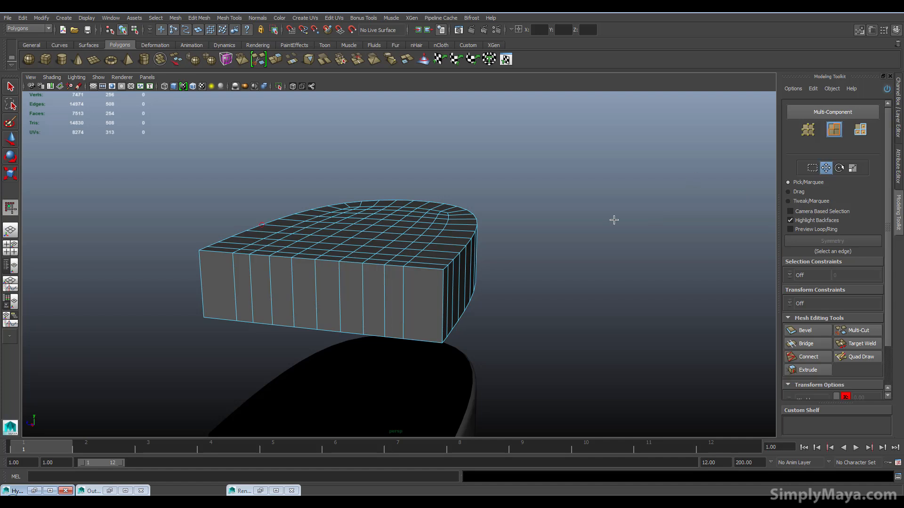
double_click(450, 265)
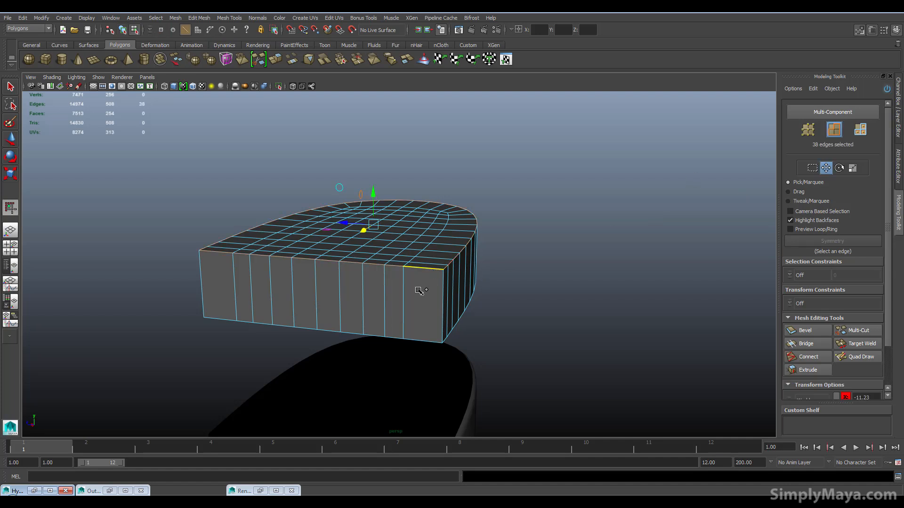
shift+click(394, 336)
alt+drag(447, 340, 216, 352)
key(space)
click(267, 248)
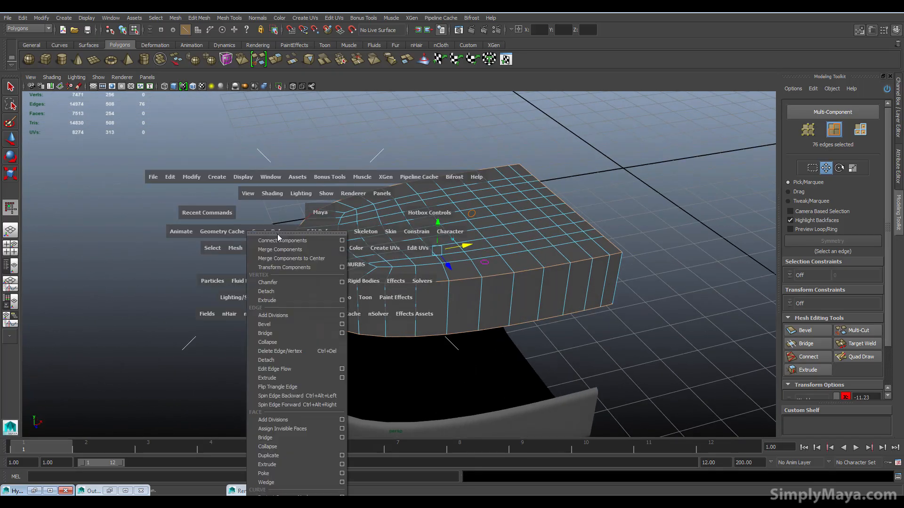
click(307, 324)
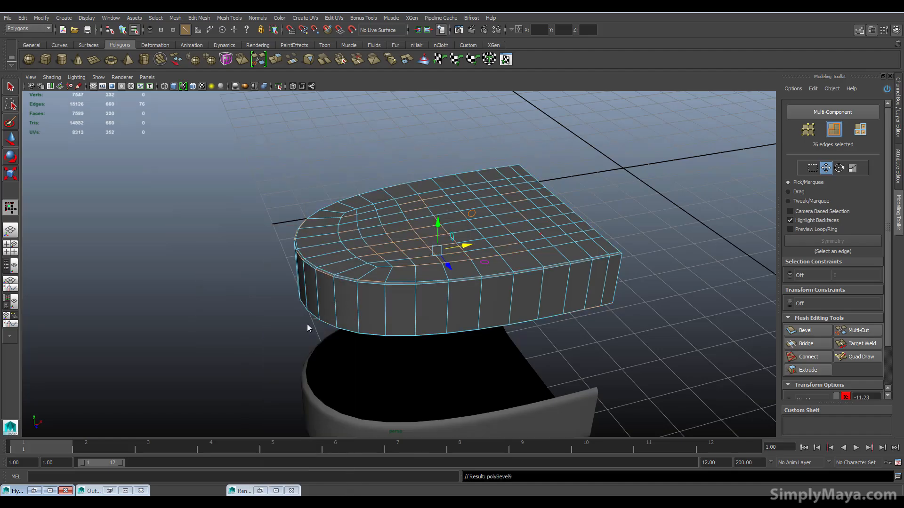
Step: Set the rim bevel's Fraction to 0.4
alt+drag(550, 320, 651, 287)
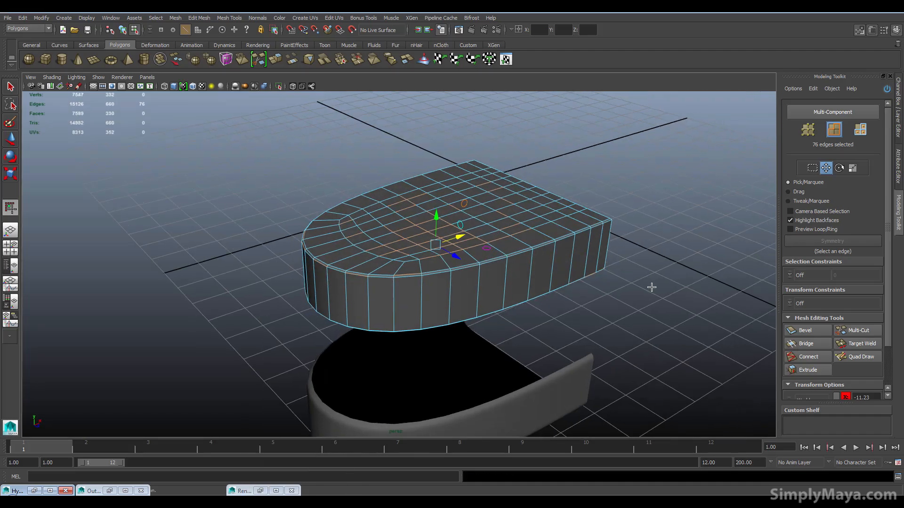
click(896, 165)
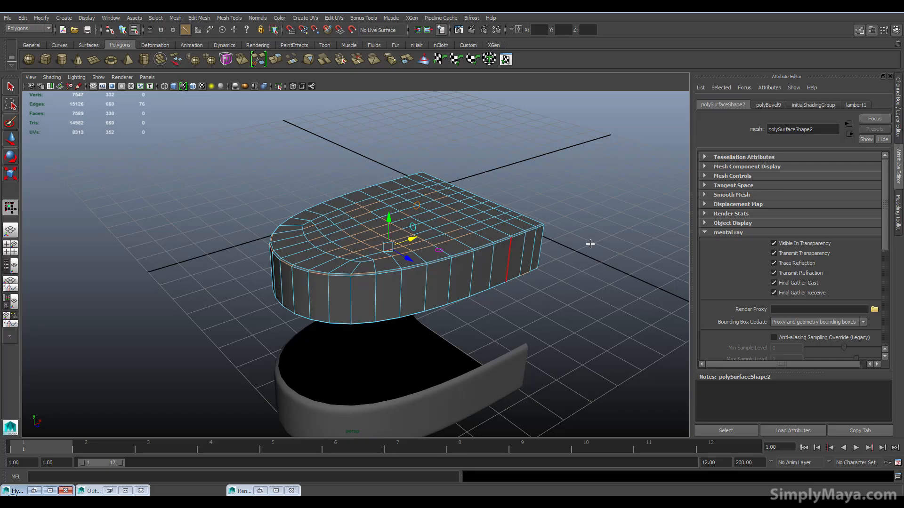
click(897, 138)
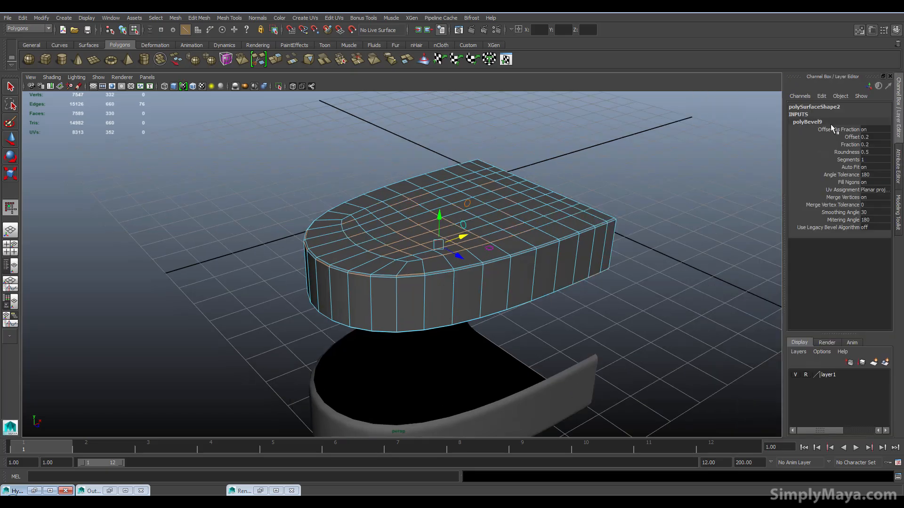
click(880, 147)
text(.4)
key(Return)
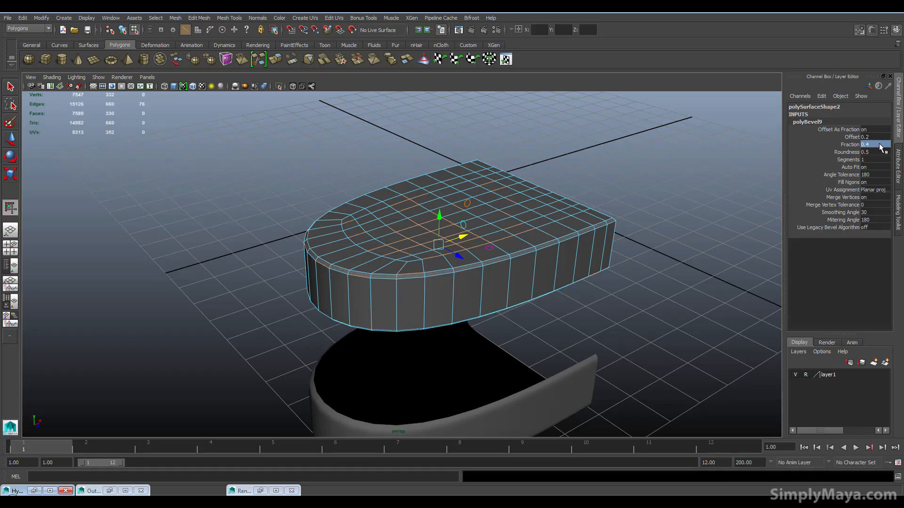
Step: Return to object selection, deselect the block and examine its bevelled rims from several angles
click(687, 270)
alt+drag(687, 270, 457, 255)
right_drag(456, 254, 473, 238)
alt+drag(632, 305, 358, 309)
click(427, 335)
scroll(478, 332, up, 2)
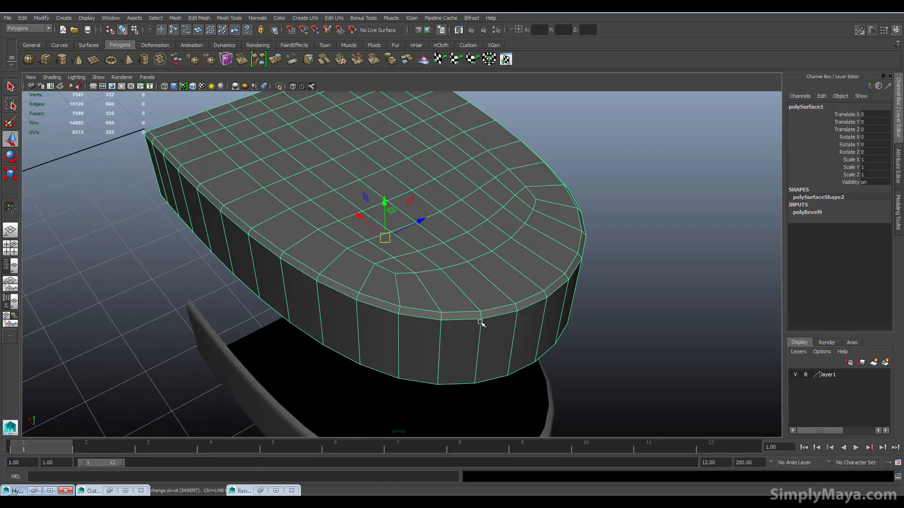
alt+drag(458, 343, 435, 367)
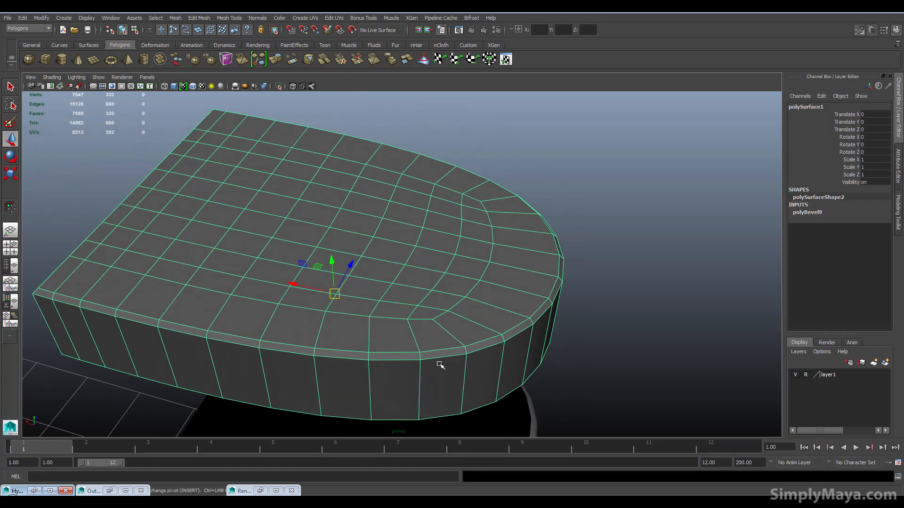
click(574, 348)
alt+drag(506, 392, 496, 329)
scroll(471, 339, up, 5)
scroll(438, 348, down, 3)
alt+drag(426, 343, 432, 323)
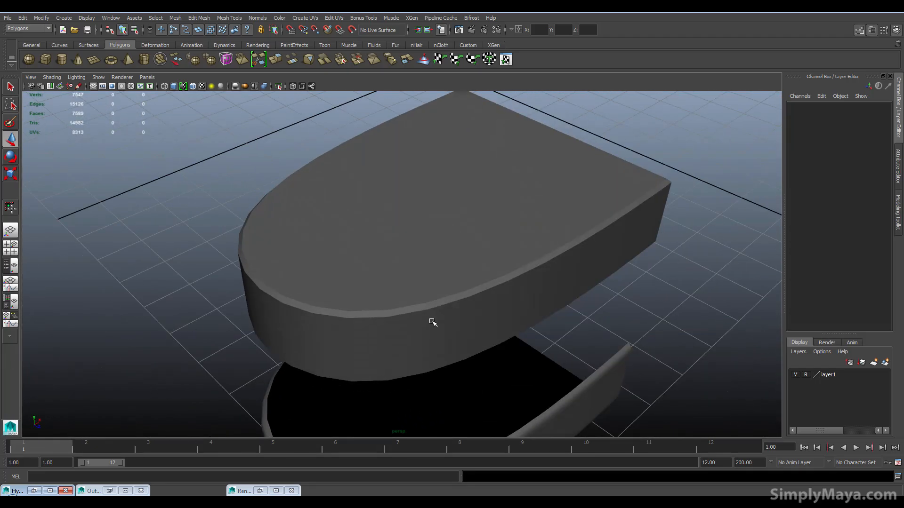
Step: Select the block together with the leftover shell beneath it and turn on their smooth mesh preview
click(409, 319)
alt+drag(377, 313, 482, 212)
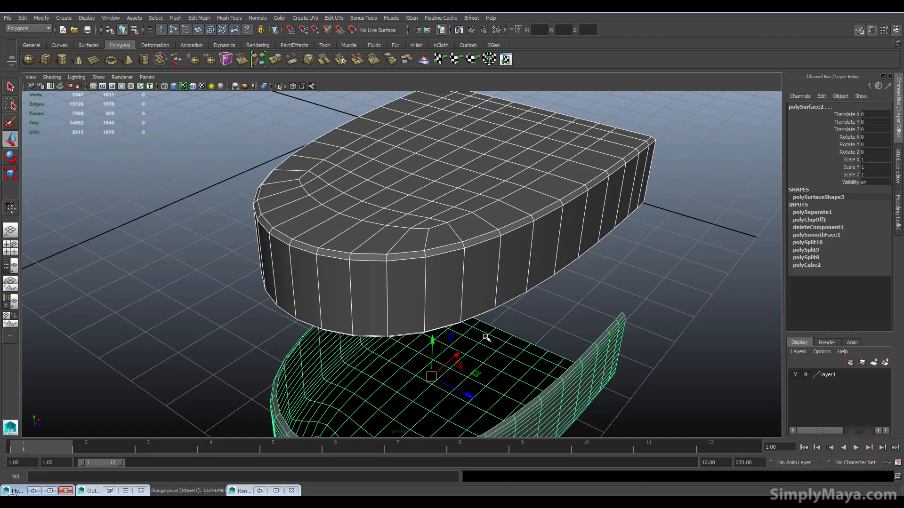
alt+drag(390, 294, 416, 288)
key(3)
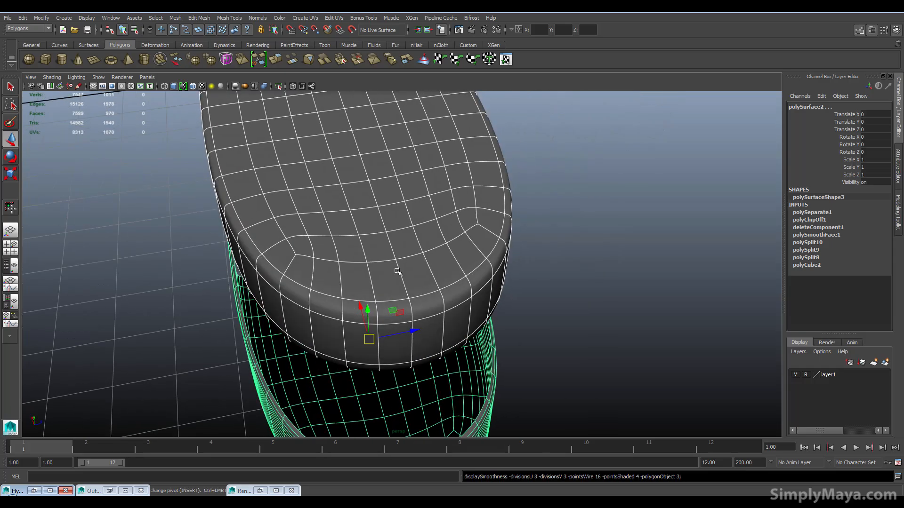
alt+drag(574, 256, 367, 348)
scroll(438, 280, down, 3)
click(278, 295)
scroll(301, 315, down, 3)
Step: Move the new block up to the arm's cylinder beneath the hose end, at Translate Y 16.438 and Z -3.53
click(423, 254)
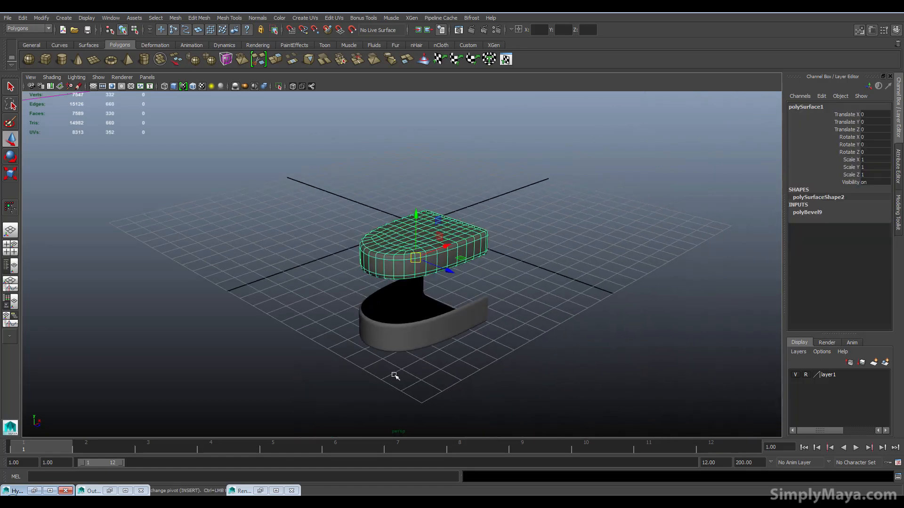
click(393, 369)
alt+drag(540, 299, 310, 254)
click(447, 259)
scroll(470, 308, down, 3)
scroll(383, 286, up, 5)
alt+drag(383, 287, 398, 387)
scroll(360, 311, up, 3)
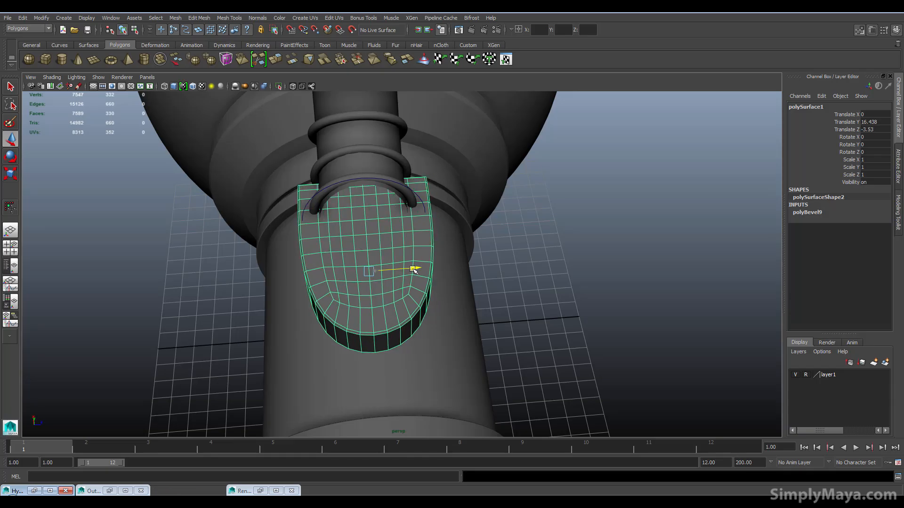
alt+drag(415, 268, 313, 269)
click(338, 267)
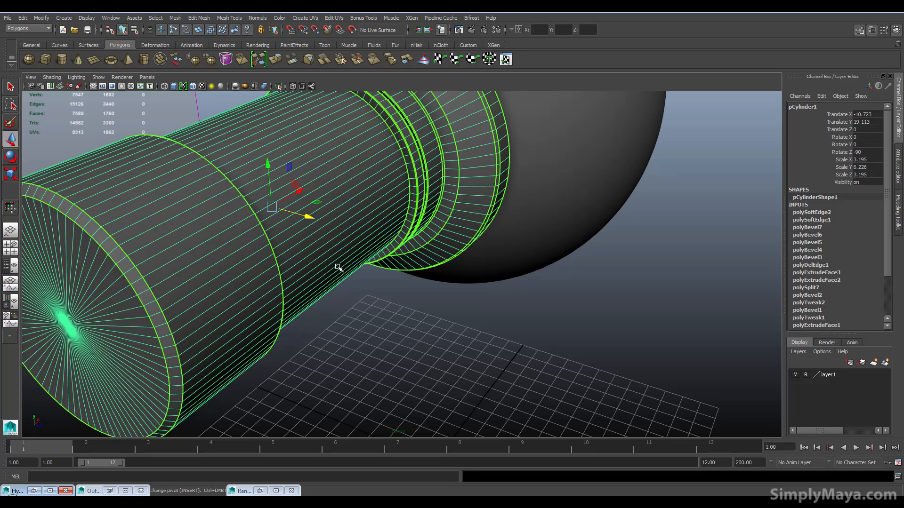
Step: Reselect the block and lower it into the top of the arm's cylinder, at Translate Y 14.945
scroll(269, 266, down, 4)
alt+drag(279, 312, 320, 207)
click(313, 176)
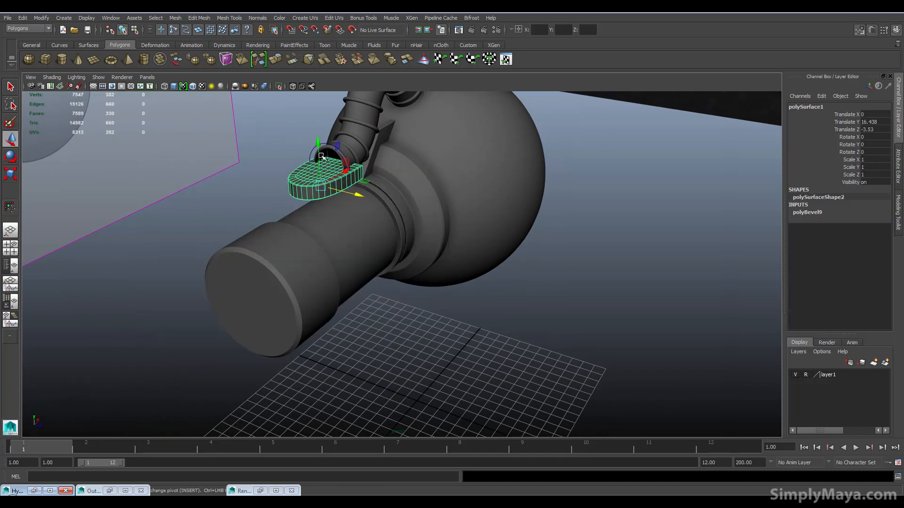
drag(318, 152, 248, 288)
alt+right_drag(248, 288, 466, 303)
alt+drag(466, 303, 402, 200)
mouse_move(353, 151)
mouse_down()
mouse_move(353, 133)
mouse_move(353, 152)
mouse_up()
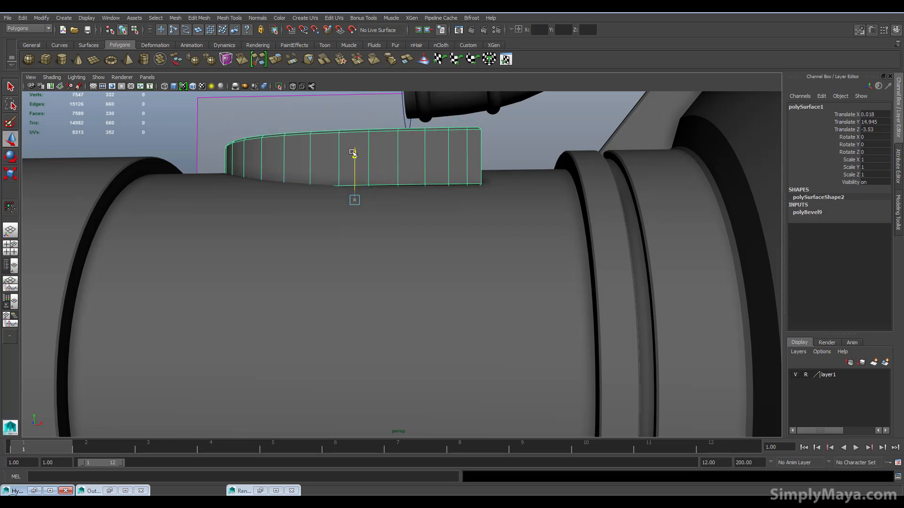
Step: Deselect the block and examine the assembled arm alongside the blueprint and the reference photo
alt+drag(333, 184, 358, 199)
click(290, 207)
alt+drag(282, 228, 564, 245)
scroll(540, 169, down, 3)
alt+drag(541, 169, 338, 234)
scroll(338, 233, down, 5)
alt+drag(202, 276, 253, 262)
alt+drag(472, 290, 645, 245)
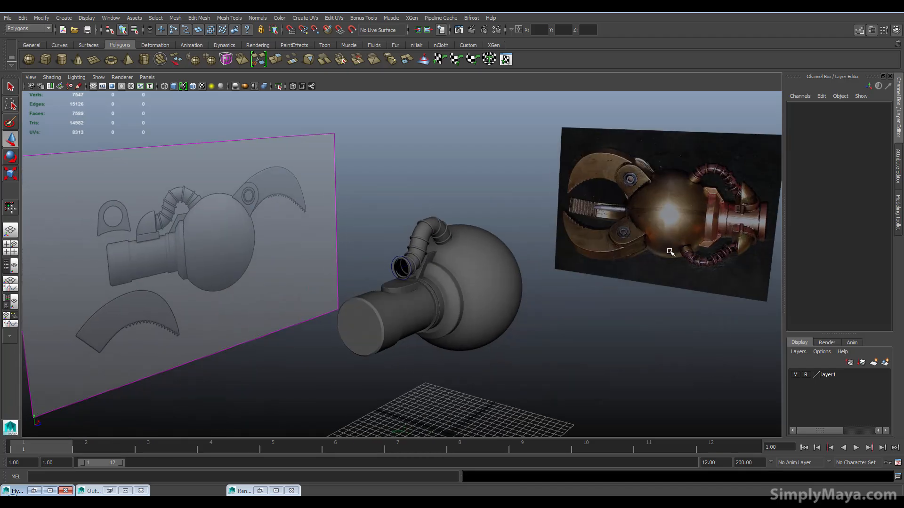
scroll(670, 253, down, 2)
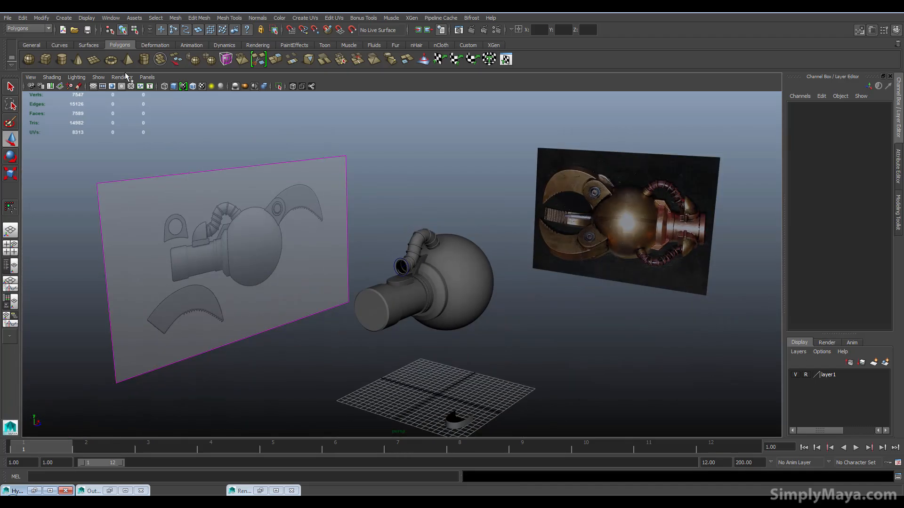
Step: Create a polygon sphere and move it above the mounting block, at Translate X -10.969, Y 23.96 and Z 0.008
click(29, 60)
drag(441, 360, 434, 281)
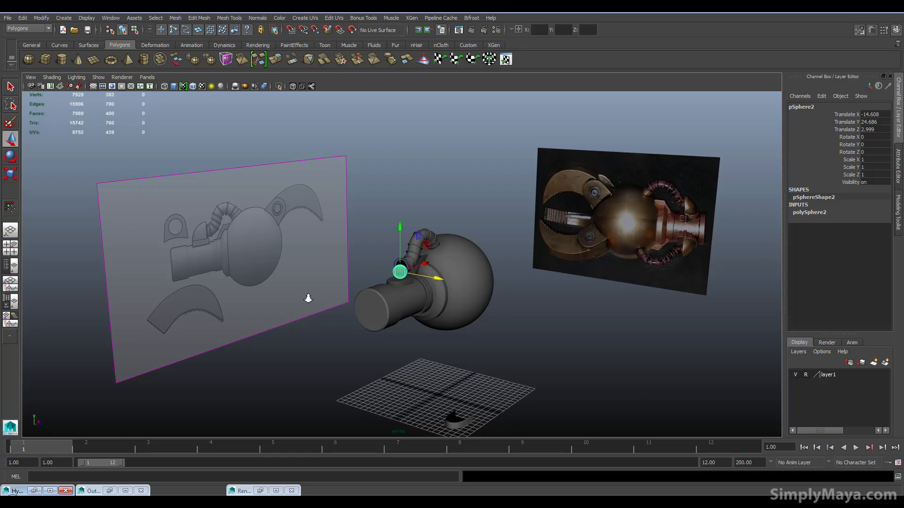
alt+right_drag(308, 299, 571, 333)
alt+drag(571, 333, 576, 282)
drag(583, 229, 491, 221)
drag(453, 163, 452, 175)
Step: In the blueprint side view, centre the sphere on the dome outline's lower inner corner, at Translate X -9.512 and Y 22.692
key(space)
key(space)
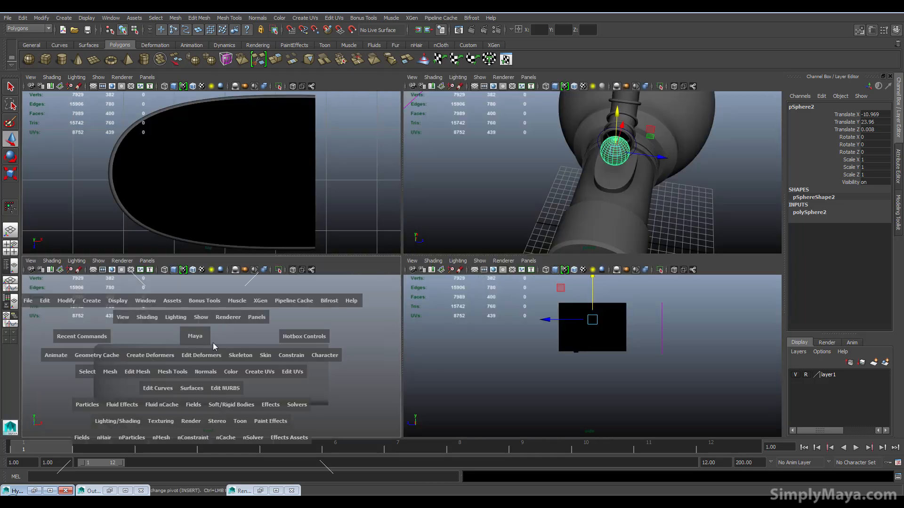
key(f)
scroll(254, 325, down, 5)
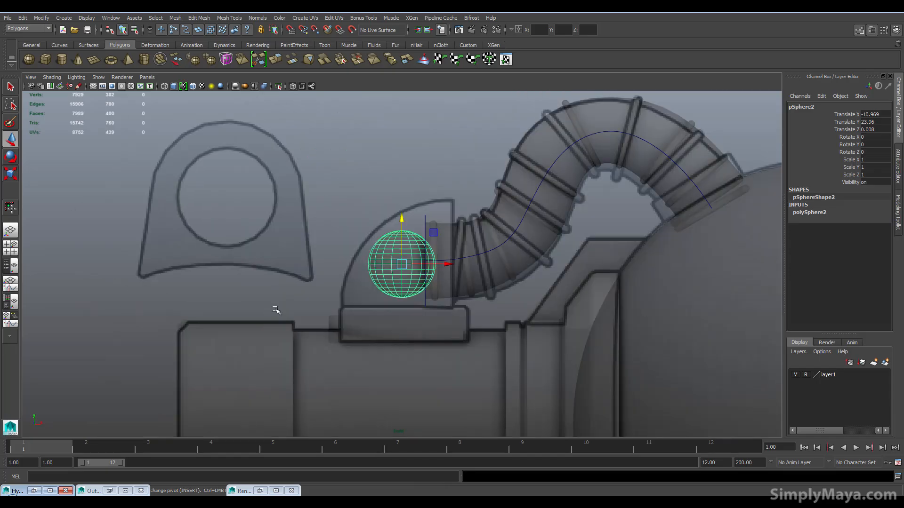
scroll(275, 310, down, 2)
drag(403, 246, 403, 253)
drag(450, 290, 490, 306)
scroll(571, 330, up, 8)
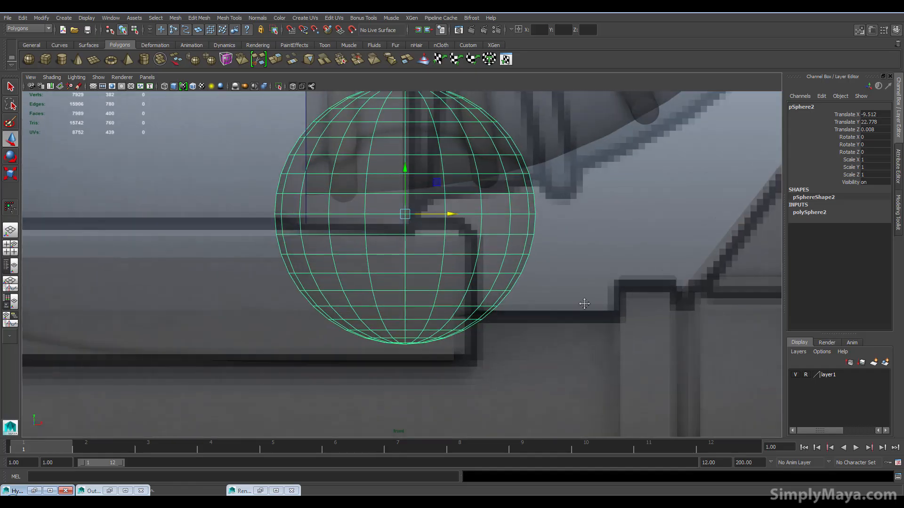
alt+middle_drag(584, 304, 600, 328)
drag(420, 195, 421, 206)
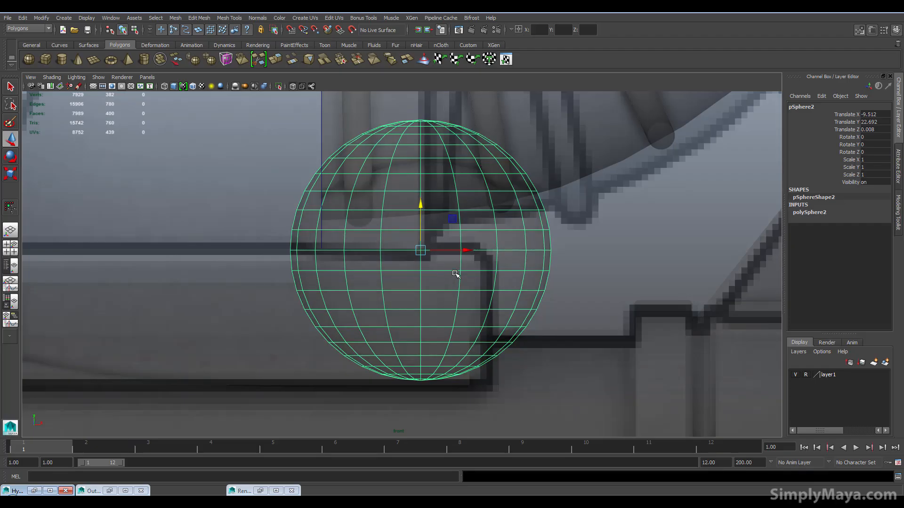
Step: Scale the sphere uniformly to 3.239 to match the radius of the blueprint's dome
scroll(456, 274, down, 10)
key(r)
drag(405, 261, 498, 279)
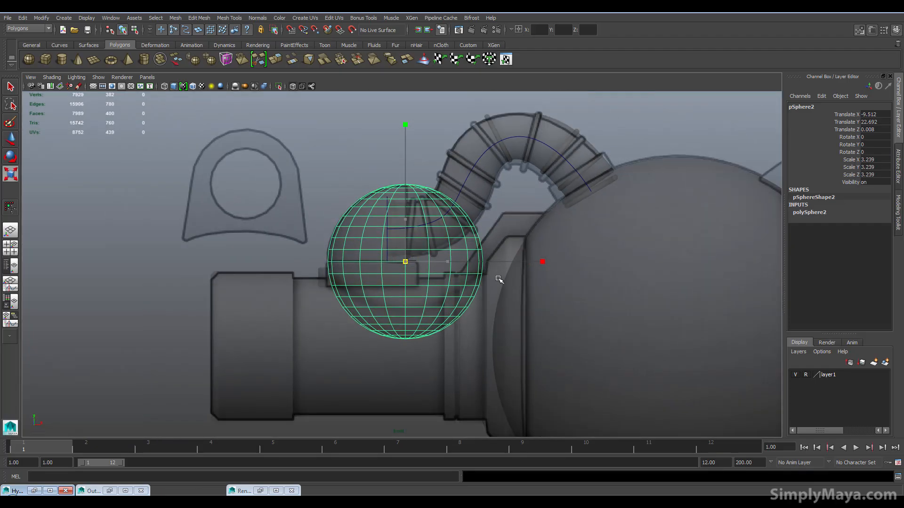
Step: Delete the sphere's half facing the hose and its lower half, leaving a quarter dome above the mounting block, and return to object mode
right_click(426, 205)
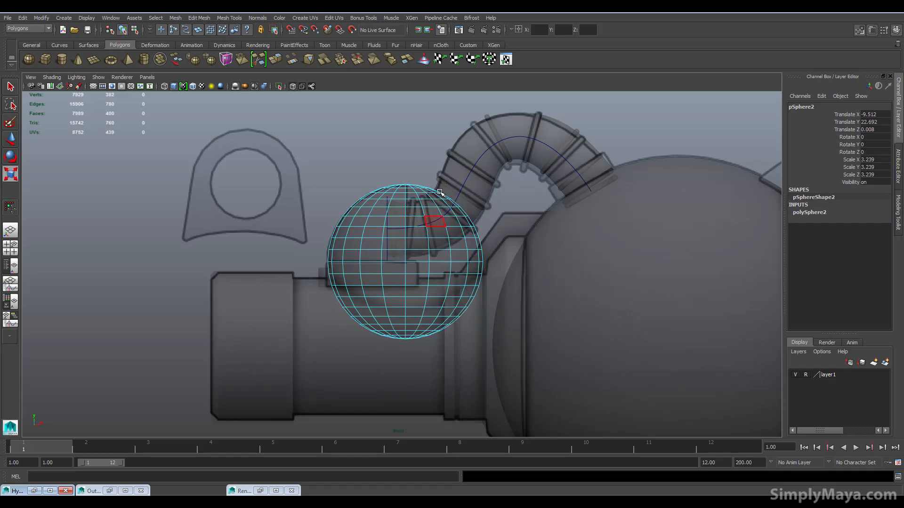
click(429, 227)
drag(412, 167, 556, 396)
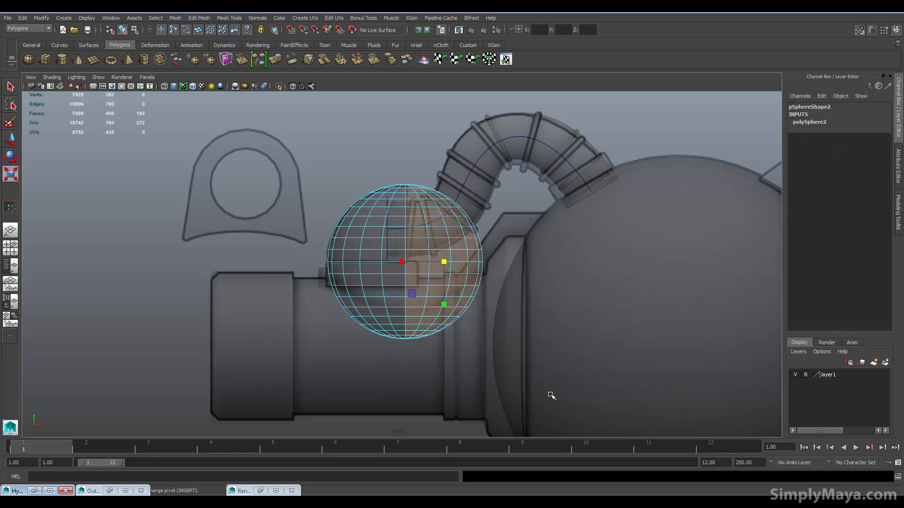
key(Delete)
drag(318, 269, 503, 380)
key(Delete)
drag(408, 200, 408, 200)
key(Delete)
right_drag(383, 225, 391, 218)
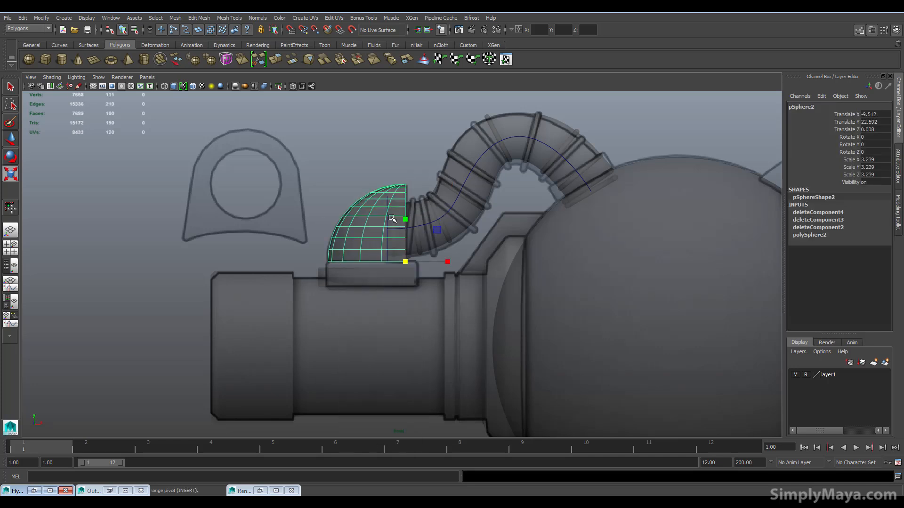
Step: Narrow the dome along its Z axis to a scale of 1.392 to suit the mounting block
key(space)
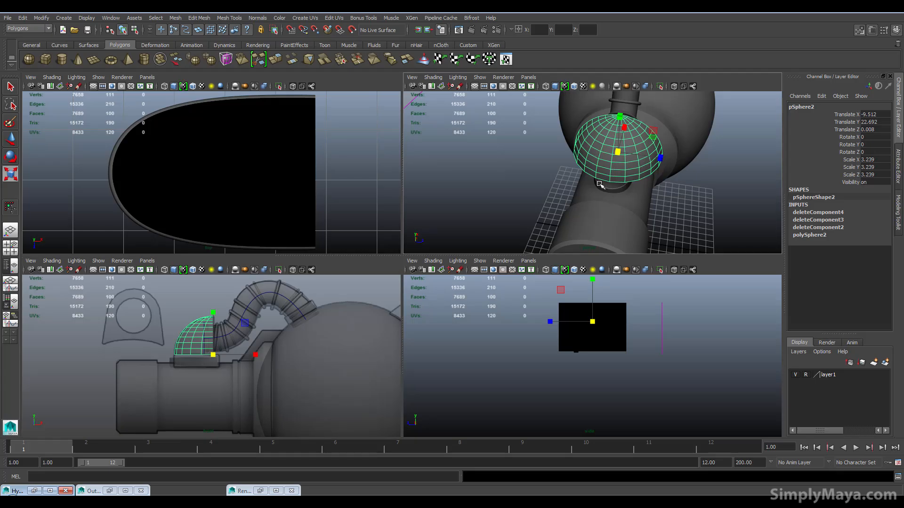
drag(650, 151, 528, 192)
alt+right_drag(528, 191, 679, 188)
alt+drag(679, 188, 585, 175)
alt+right_drag(585, 175, 623, 168)
alt+middle_drag(623, 167, 605, 224)
alt+right_drag(606, 223, 546, 204)
alt+drag(572, 203, 574, 177)
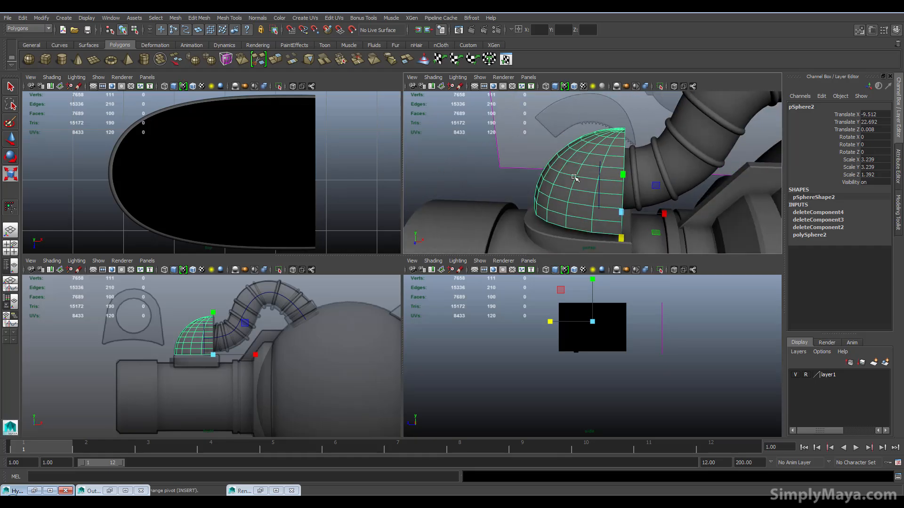
Step: Preview the dome smoothed, return it to the unsmoothed display, and select all of its faces
key(3)
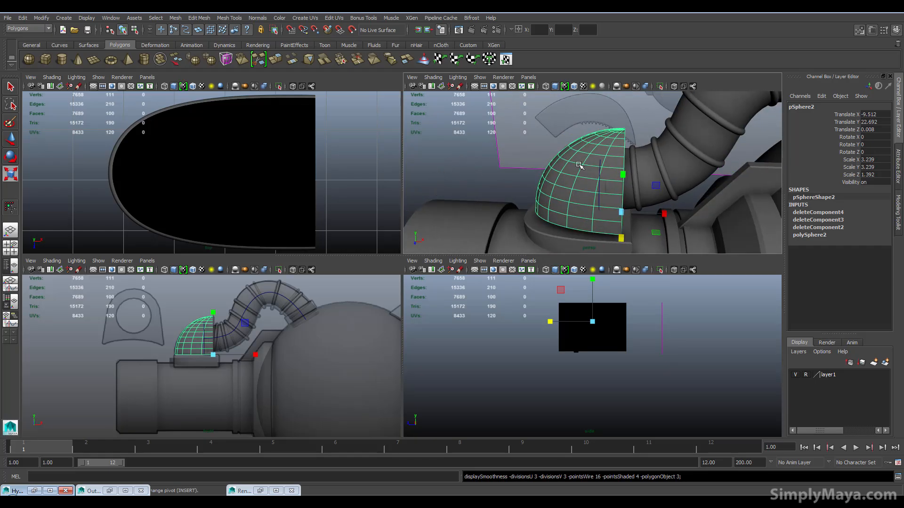
key(1)
mouse_move(542, 173)
alt+mouse_down()
mouse_move(570, 176)
mouse_move(537, 173)
alt+mouse_up()
right_click(537, 172)
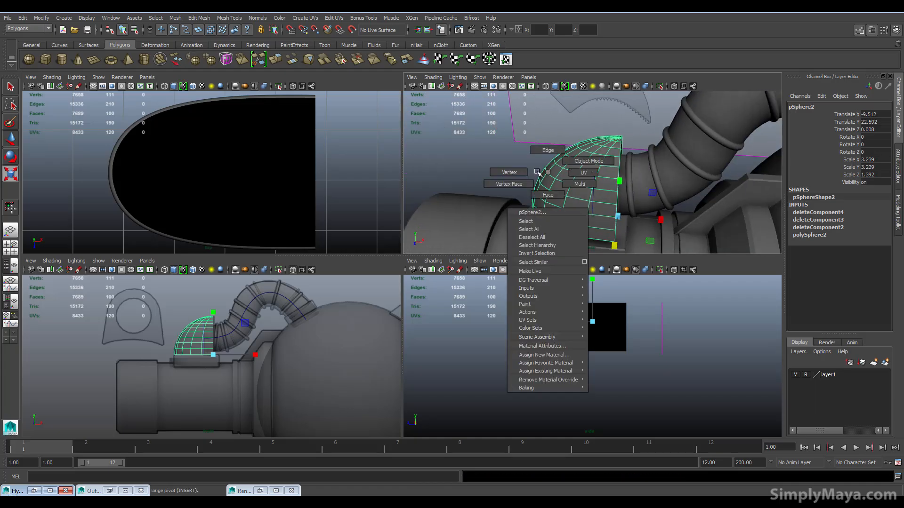
click(546, 193)
alt+drag(551, 164, 541, 144)
drag(539, 136, 624, 215)
alt+right_drag(583, 210, 753, 220)
alt+middle_drag(687, 218, 636, 207)
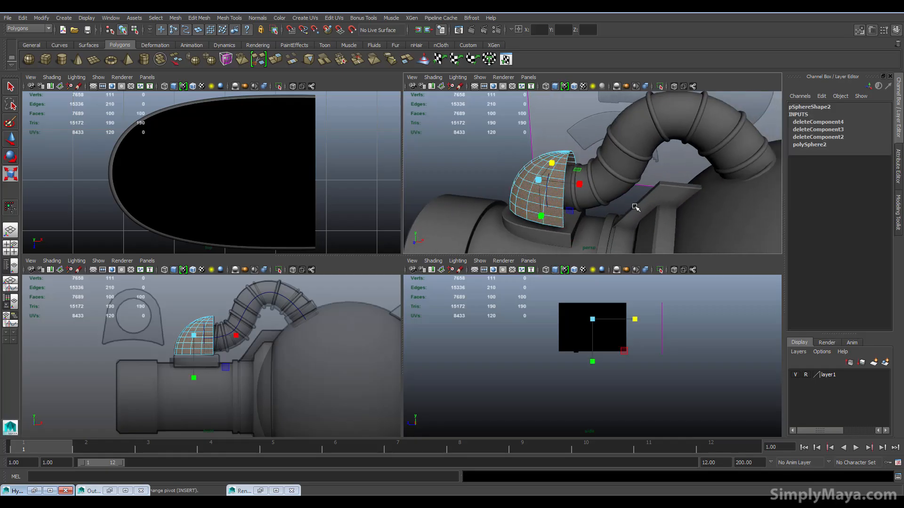
Step: Extrude the dome's faces outward along local Z to give the shell thickness, and return to object mode
click(895, 196)
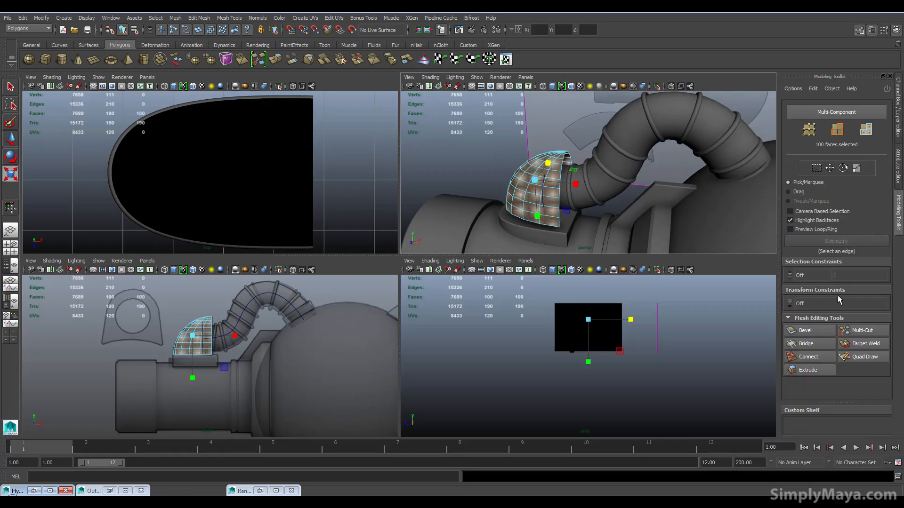
click(810, 370)
drag(549, 203, 501, 211)
key(ctrl+z)
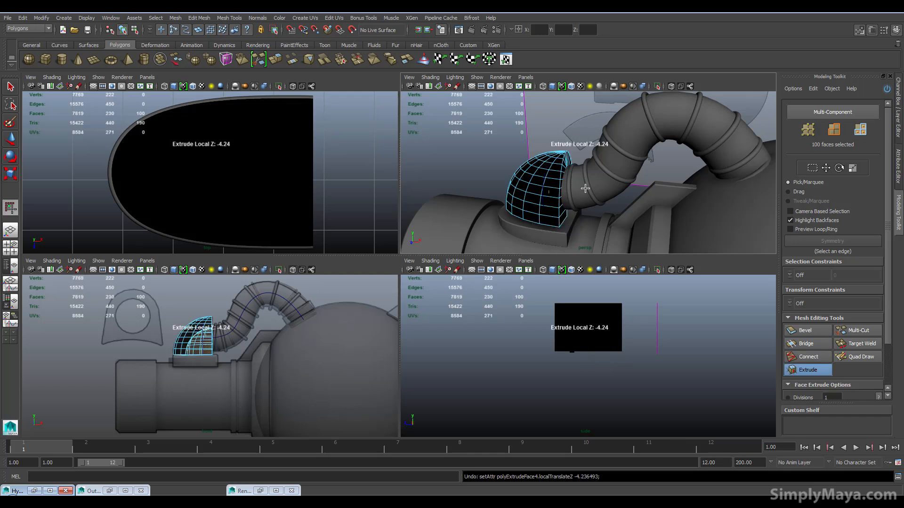
scroll(844, 366, down, 2)
click(828, 394)
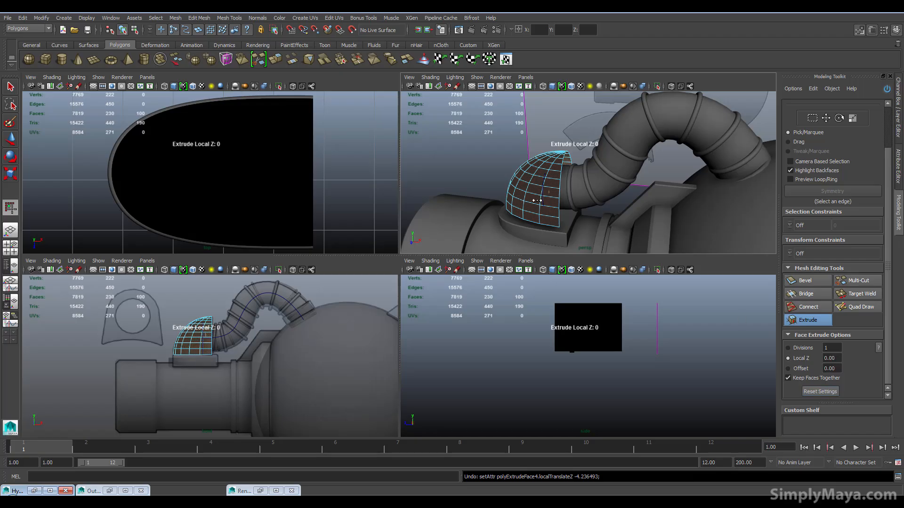
drag(531, 194, 577, 200)
right_drag(576, 200, 589, 189)
alt+drag(541, 217, 505, 200)
key(F8)
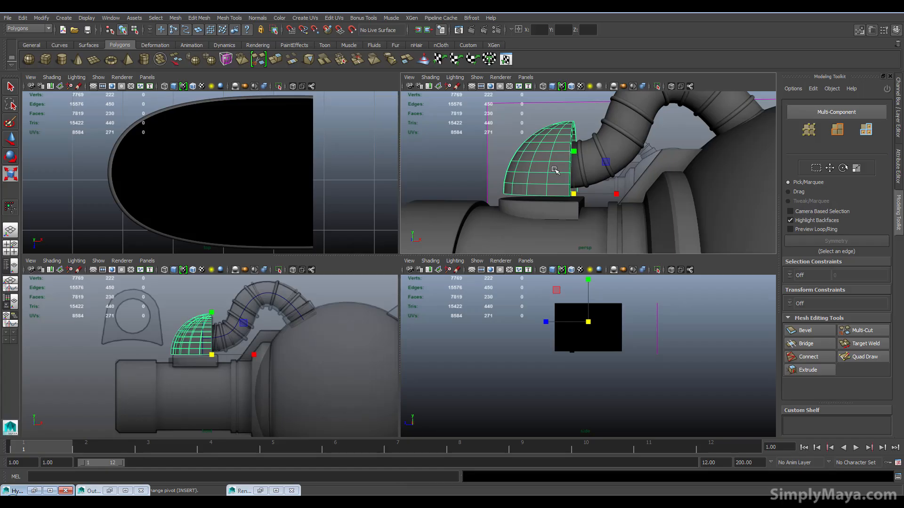
Step: Lower the dome onto the mounting block and widen the block along Z to fit beneath it
key(w)
drag(575, 149, 682, 226)
click(596, 240)
key(r)
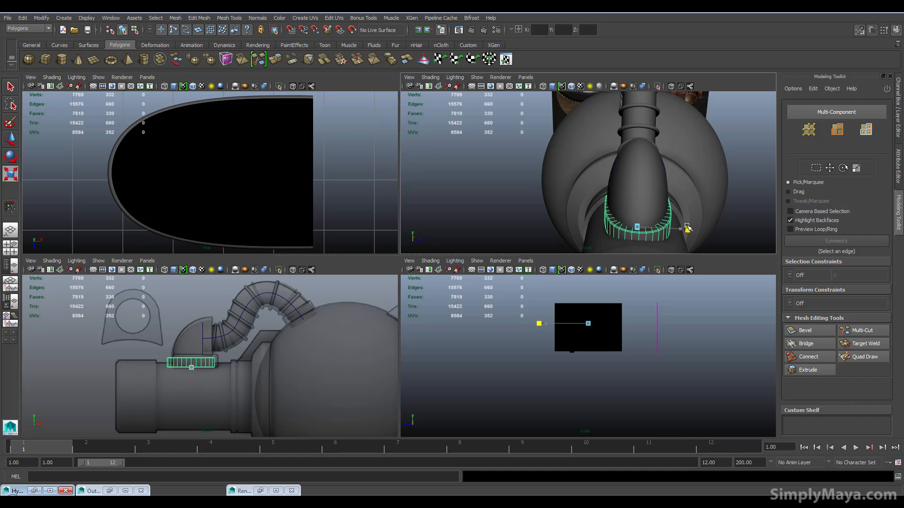
drag(689, 228, 549, 190)
click(504, 211)
Step: Examine how the dome sits on the widened block and select the dome again
alt+drag(504, 212, 649, 177)
click(649, 178)
click(716, 145)
alt+drag(716, 145, 484, 186)
alt+drag(524, 156, 531, 189)
click(507, 185)
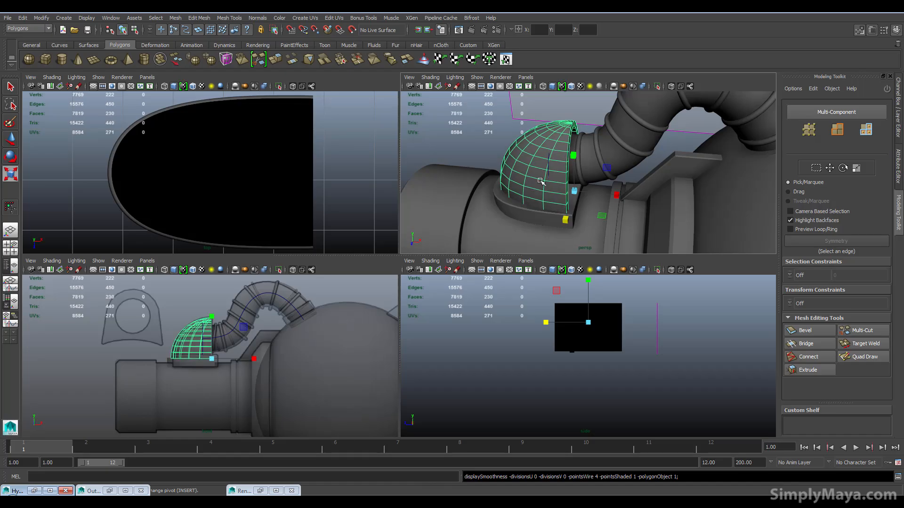
scroll(541, 175, up, 6)
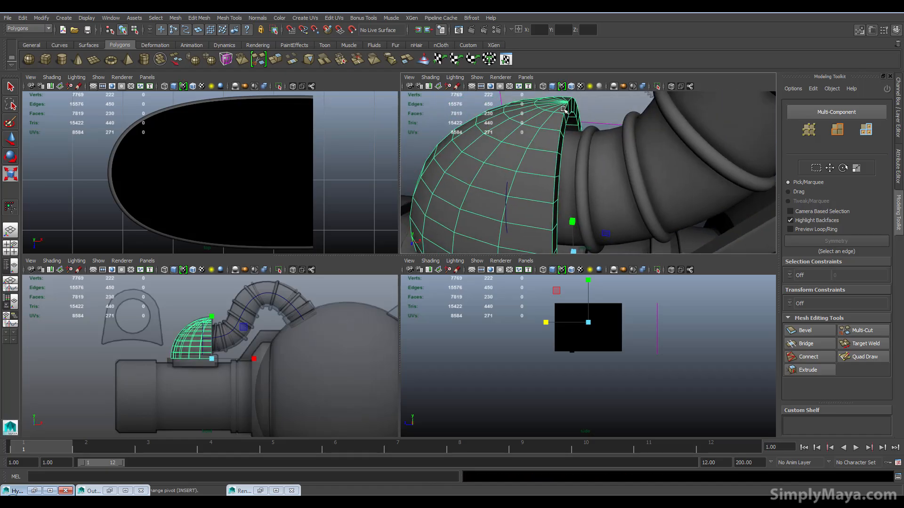
alt+drag(565, 102, 567, 131)
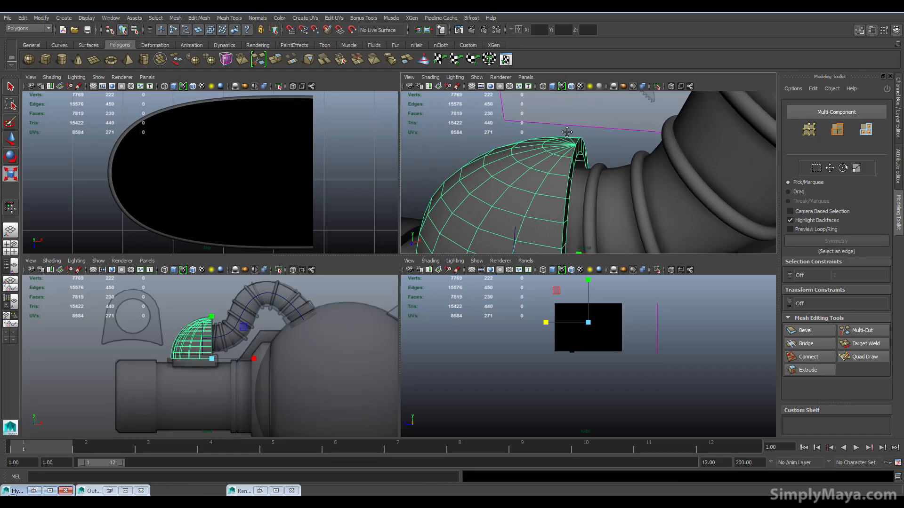
Step: Try to add a supporting edge loop close to the dome's lower rim with the Multi-Cut tool
click(860, 330)
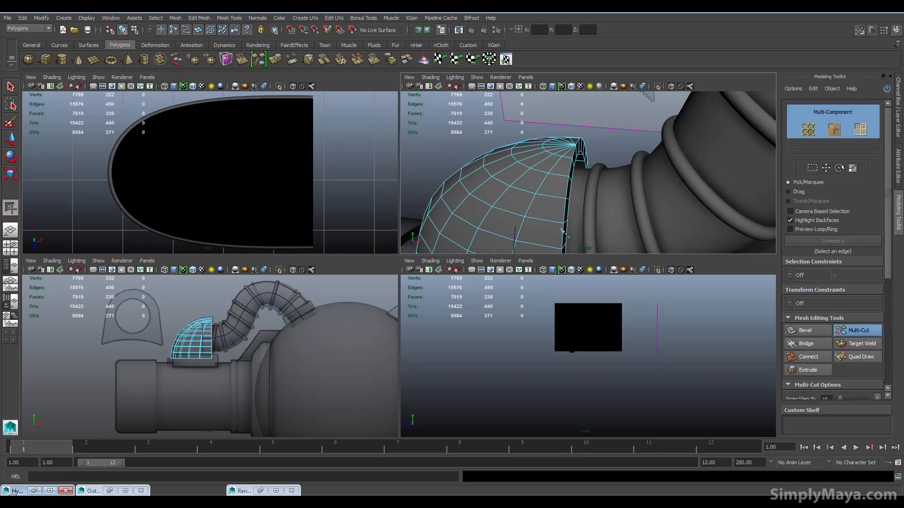
alt+drag(558, 228, 574, 135)
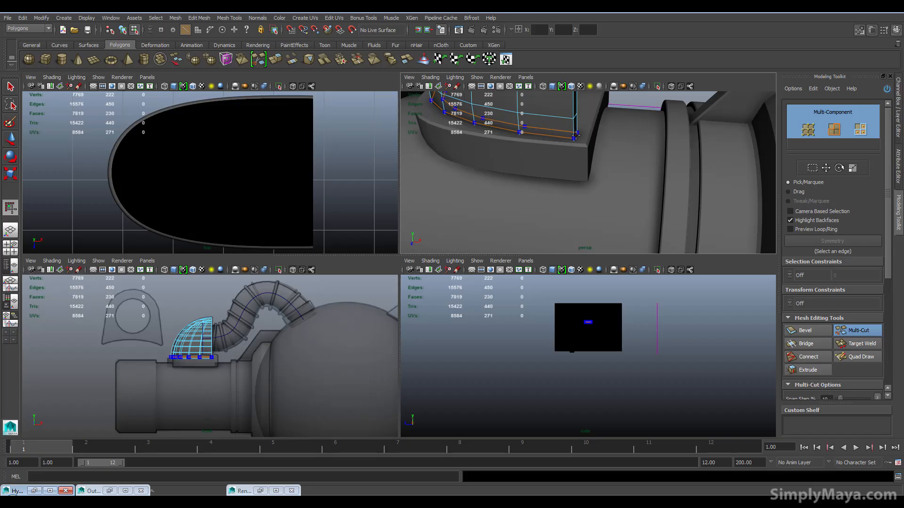
key(3)
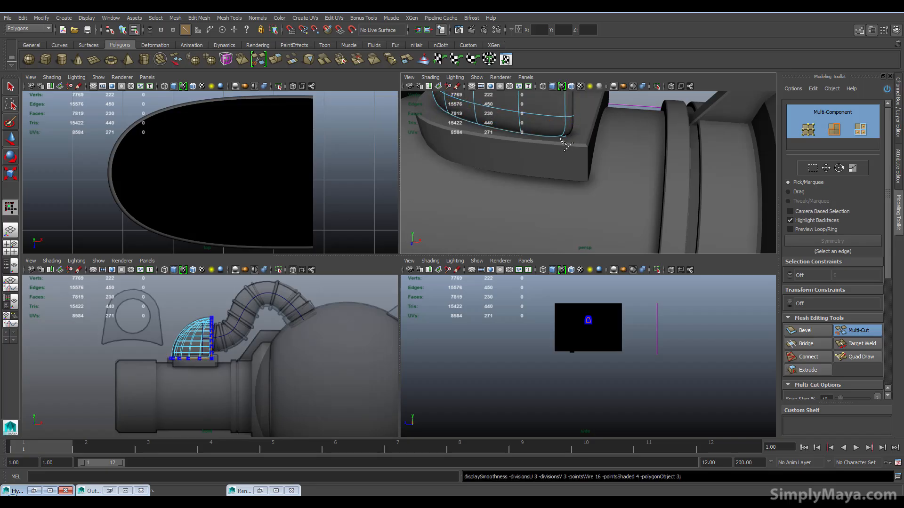
ctrl+click(563, 136)
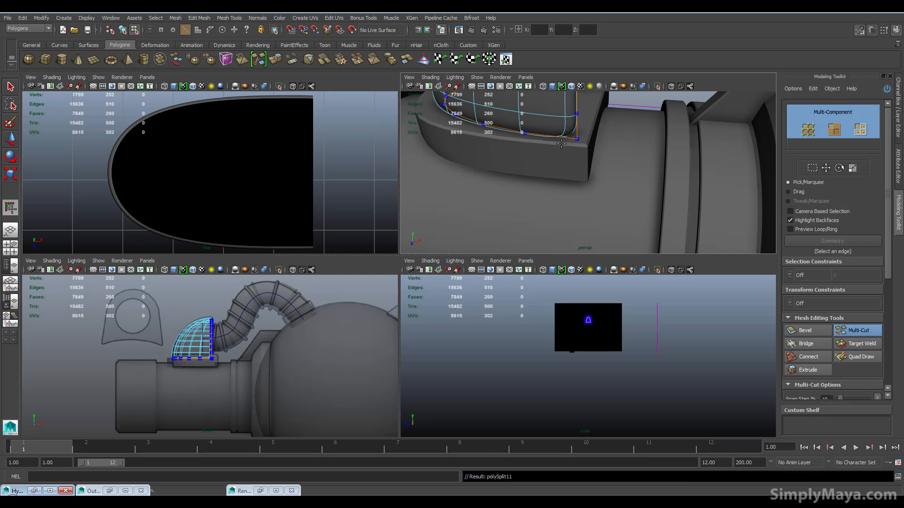
alt+drag(535, 192, 534, 255)
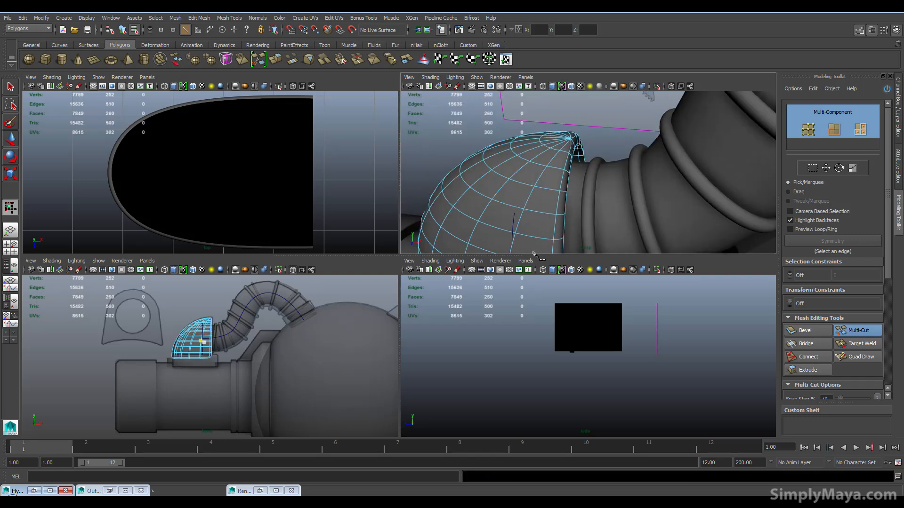
Step: Leave the cutting tool, try to raise the unsmoothed dome, and undo back to before the edge loop was added
mouse_move(549, 210)
right_down()
mouse_move(570, 202)
mouse_move(557, 206)
right_up()
key(q)
key(f)
key(1)
scroll(558, 202, up, 3)
alt+middle_drag(558, 203, 560, 113)
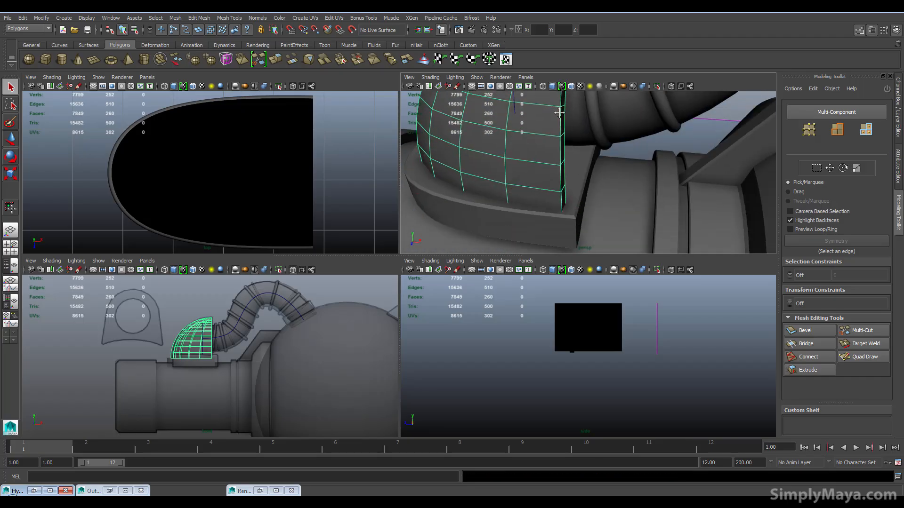
scroll(520, 175, down, 3)
key(w)
drag(584, 129, 583, 120)
key(ctrl+z)
key(ctrl+z)
key(ctrl+z)
key(ctrl+z)
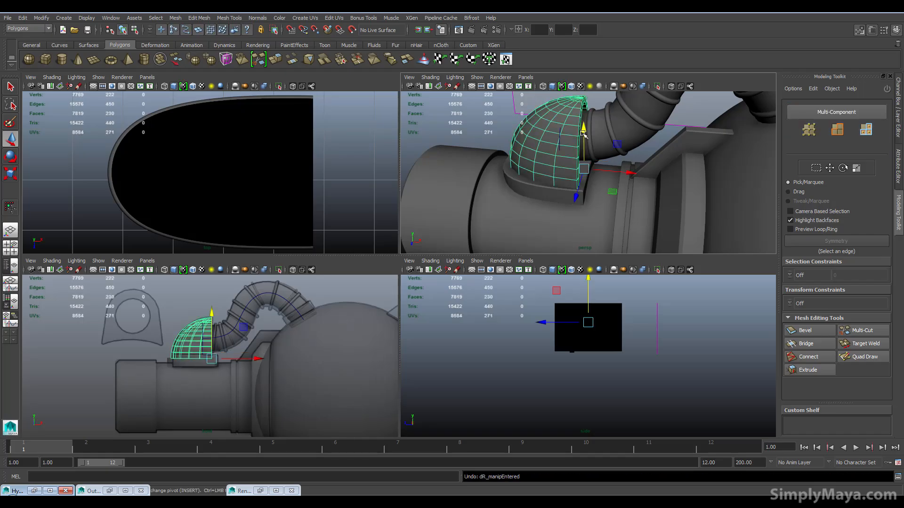
Step: Raise the dome clear of the mounting block so its bottom rim edges are reachable
drag(584, 134, 585, 117)
alt+right_drag(621, 203, 645, 224)
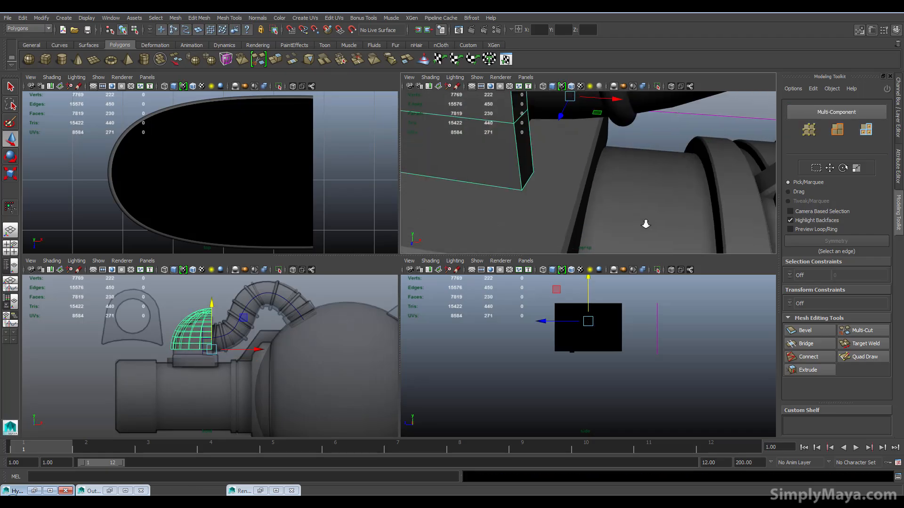
alt+drag(645, 224, 643, 218)
right_drag(547, 150, 520, 128)
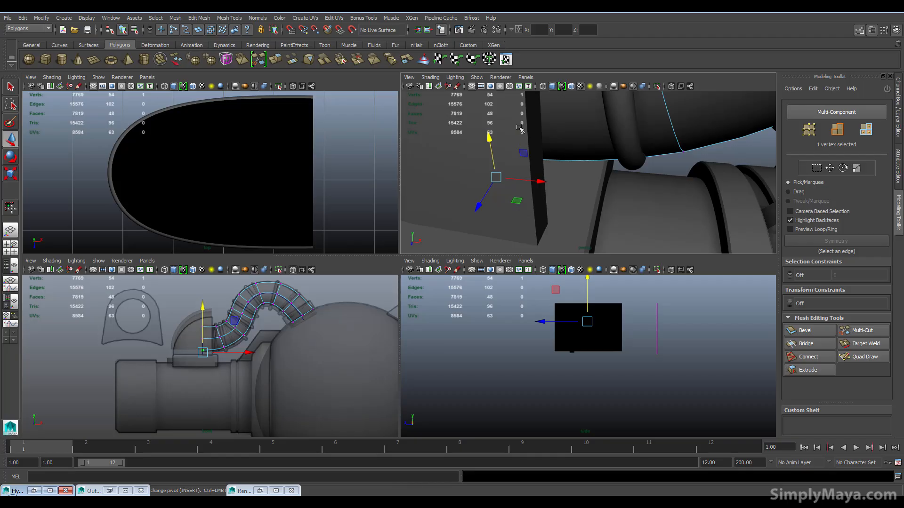
alt+drag(498, 166, 483, 175)
click(482, 175)
Step: Select the edge loops along the dome's front opening and bottom rim, on both the inner and outer sides, including the corner edges
mouse_move(567, 143)
right_down()
mouse_move(550, 143)
mouse_move(582, 142)
right_up()
double_click(585, 154)
alt+drag(585, 155, 539, 168)
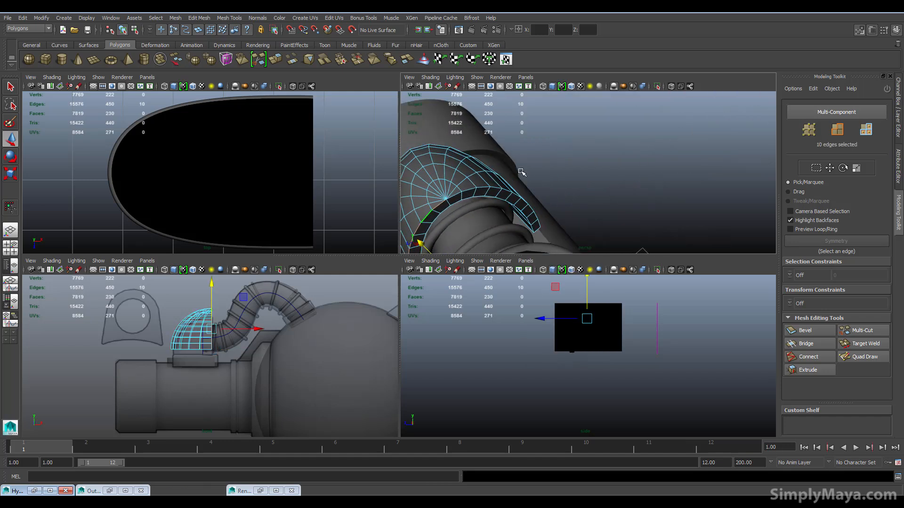
shift+double_click(467, 190)
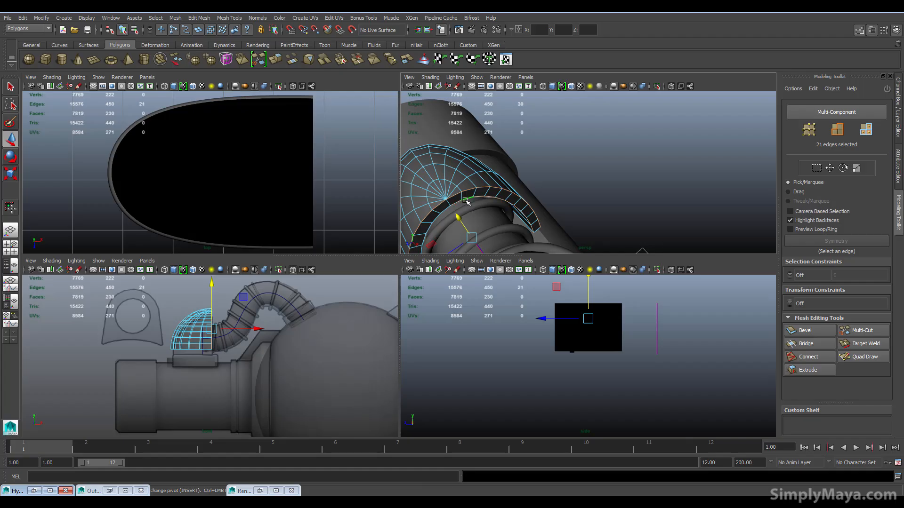
alt+drag(444, 231, 508, 203)
shift+double_click(552, 230)
alt+drag(551, 231, 532, 193)
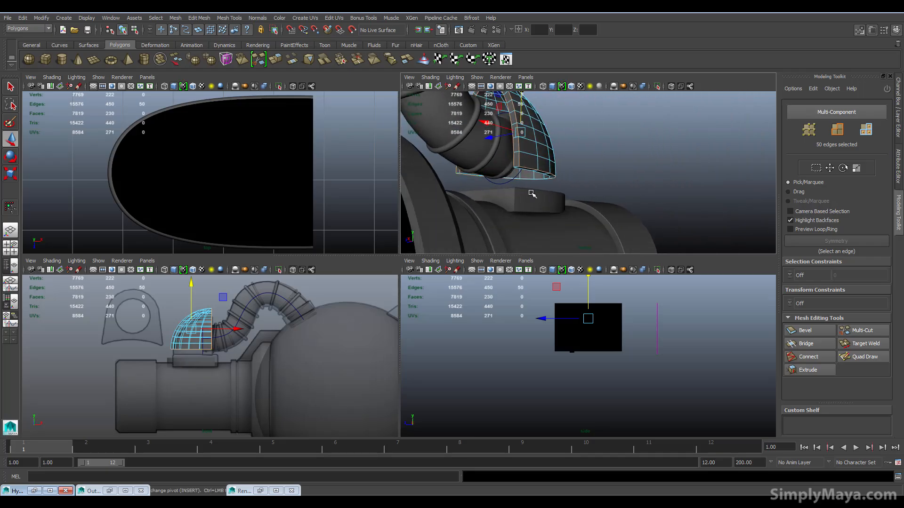
alt+right_drag(530, 199, 708, 199)
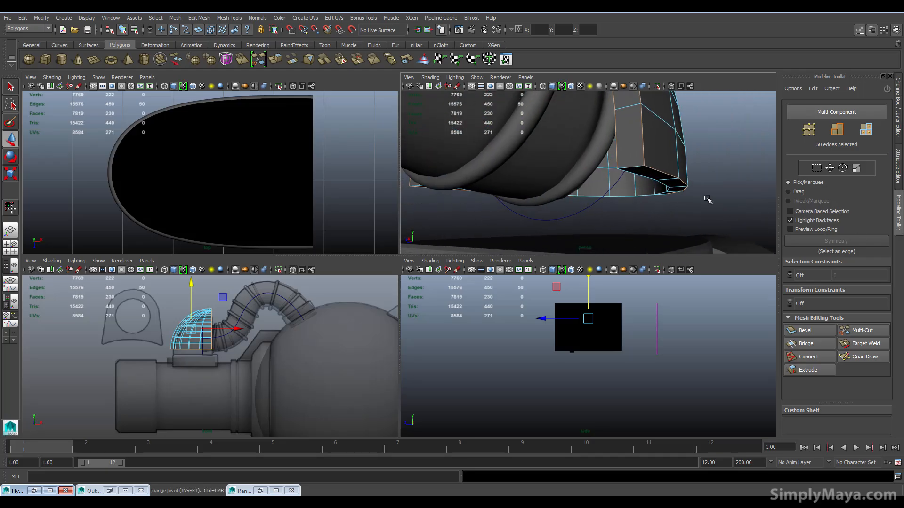
alt+right_drag(645, 175, 587, 187)
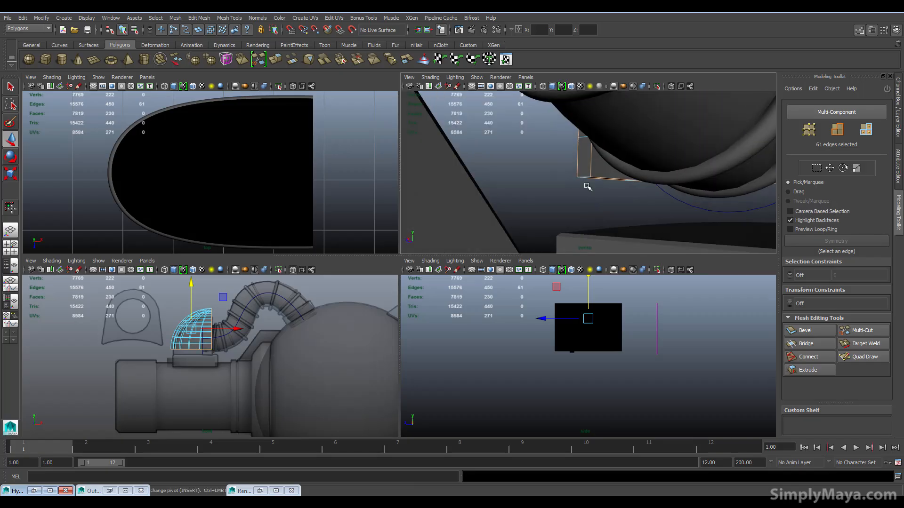
shift+click(582, 176)
alt+right_drag(655, 196, 455, 208)
alt+drag(454, 208, 489, 189)
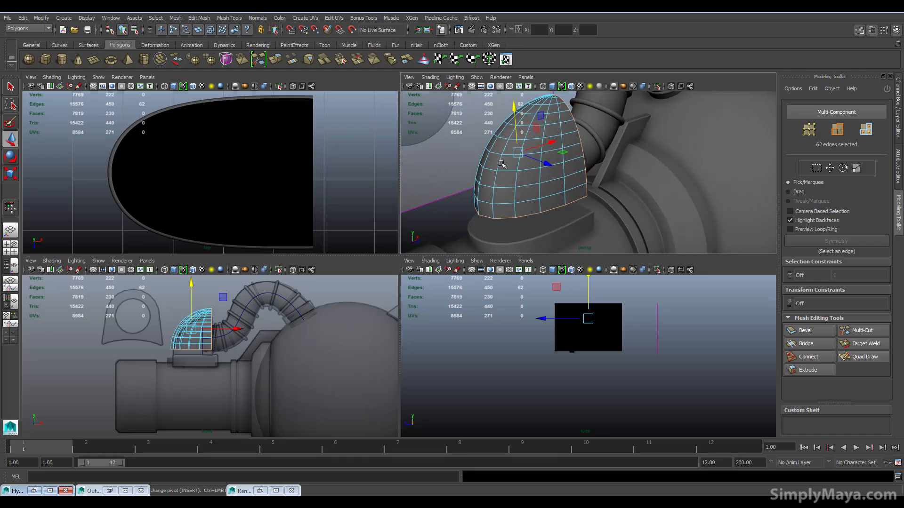
Step: Bevel the selected rim edges of the dome and zoom in to the bevelled apex
key(space)
click(405, 193)
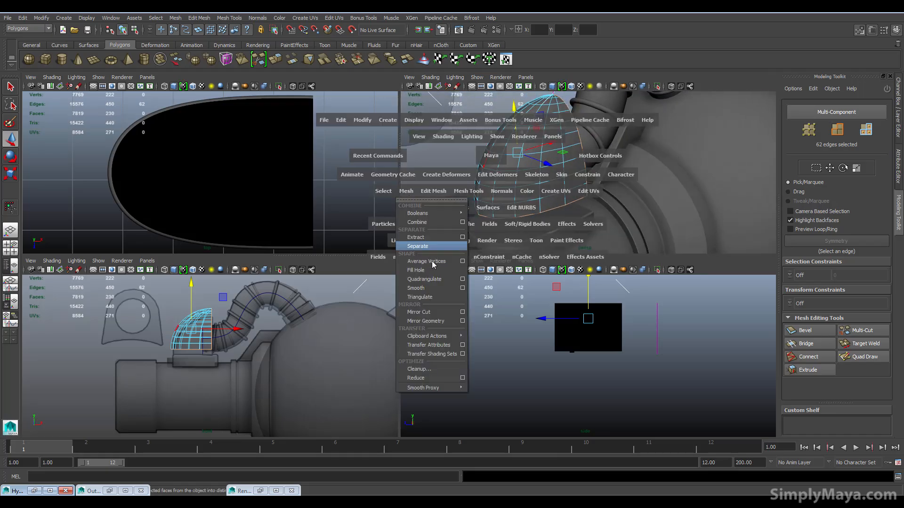
click(433, 191)
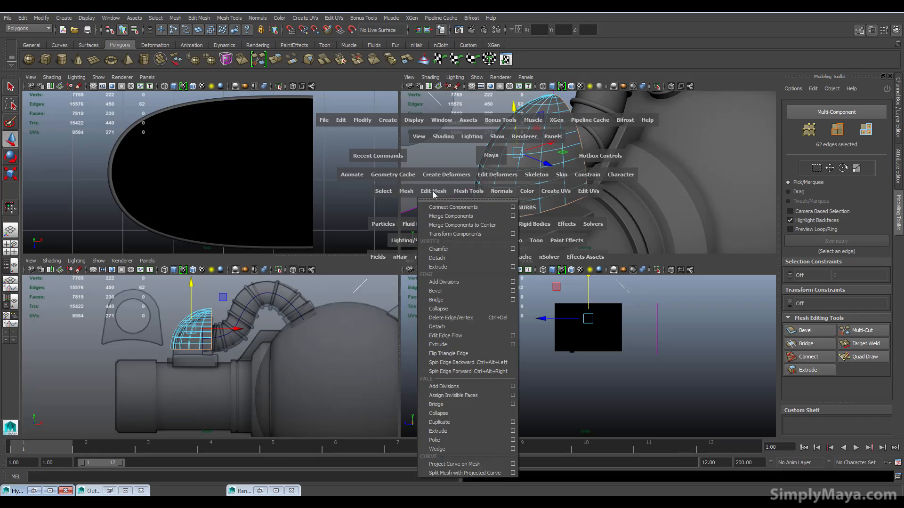
click(494, 291)
alt+drag(573, 244, 612, 244)
alt+middle_drag(611, 245, 587, 260)
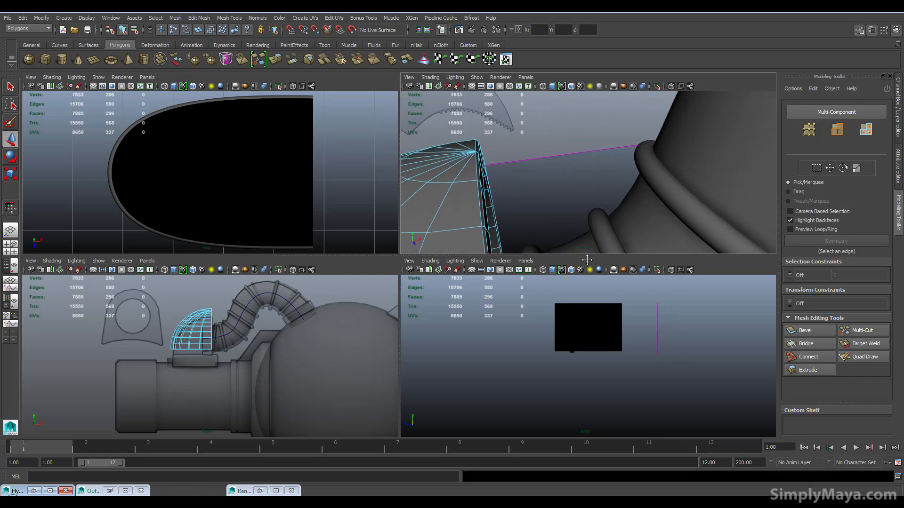
Step: Try a fraction of 0.4 on the dome's rim bevel and settle on 0.5
click(894, 171)
click(897, 128)
click(814, 123)
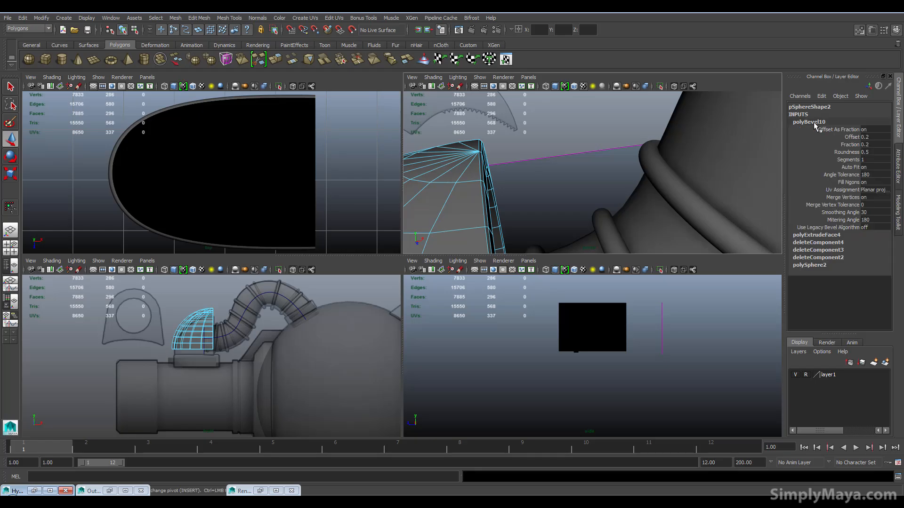
click(878, 144)
text(.4)
key(Return)
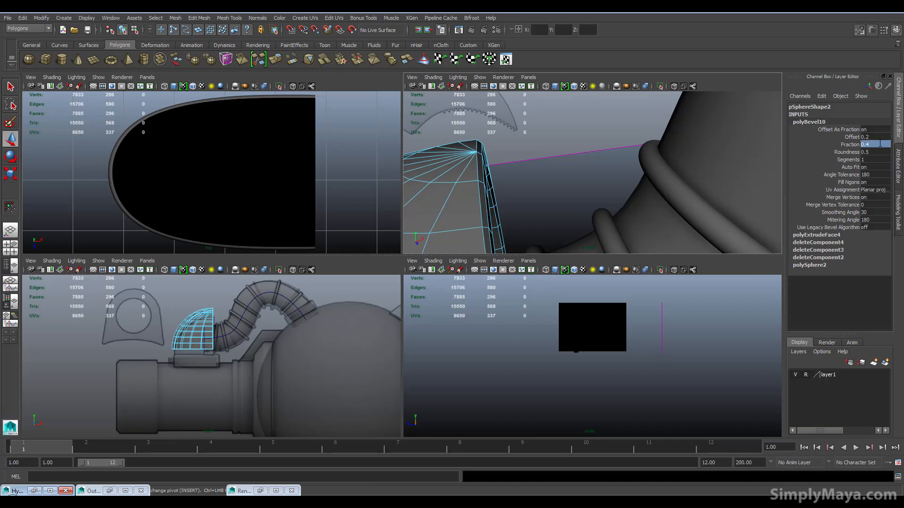
mouse_move(564, 170)
alt+mouse_down()
mouse_move(545, 182)
mouse_move(557, 162)
mouse_move(535, 157)
mouse_move(548, 163)
alt+mouse_up()
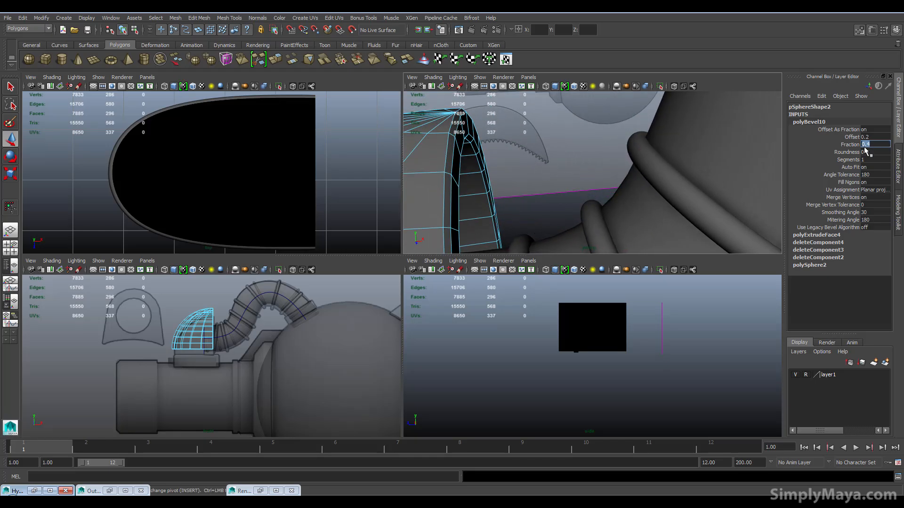
key(Return)
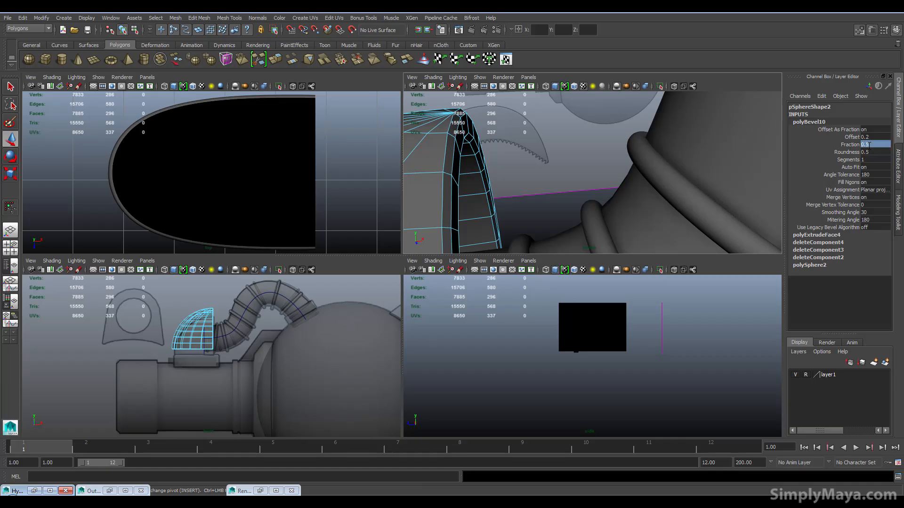
Step: Give the dome's rim bevel 2 segments and a roundness of 0
double_click(869, 160)
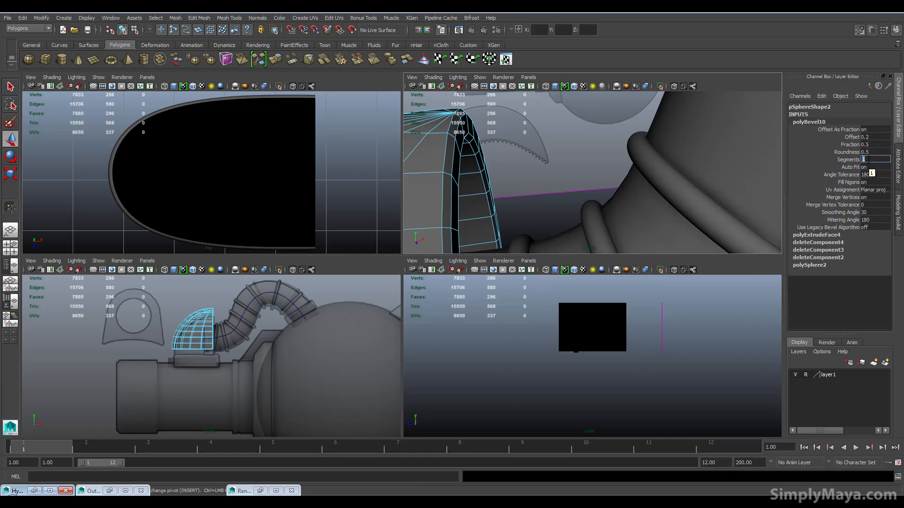
text(2)
key(Return)
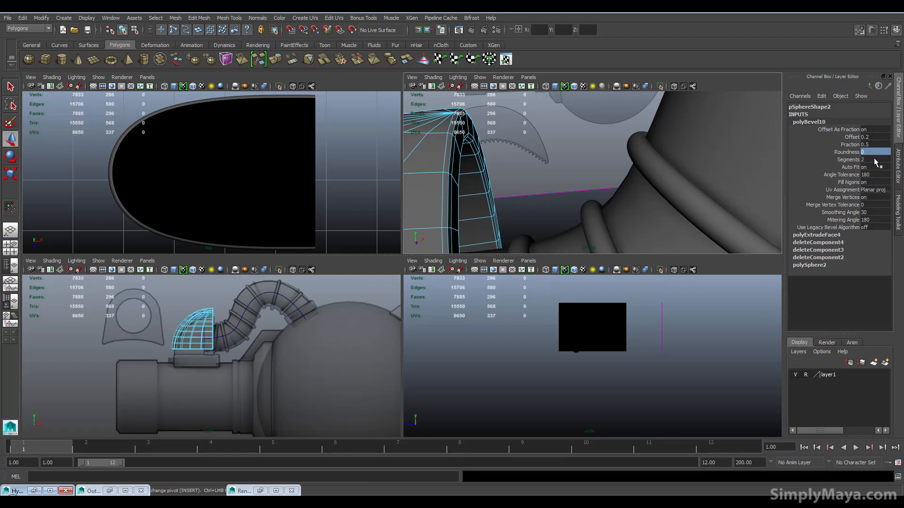
Step: Return to object mode with the dome selected, check its smoothing display, and inspect the bevelled rim in an enlarged perspective view
right_drag(475, 163, 456, 175)
click(456, 175)
alt+drag(522, 164, 541, 171)
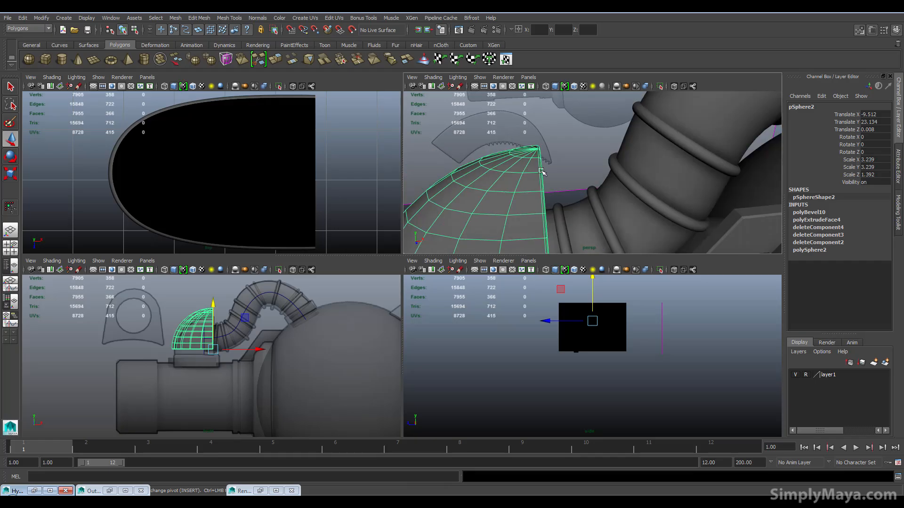
key(1)
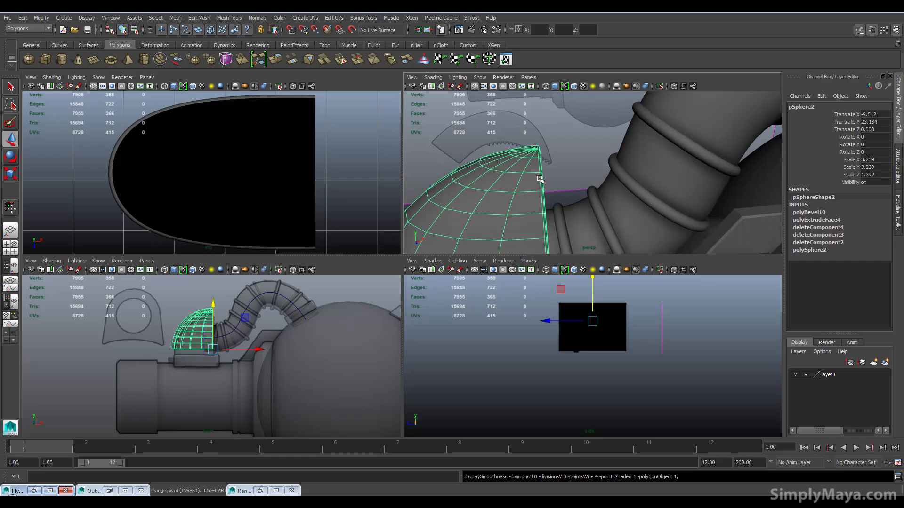
click(540, 177)
alt+drag(561, 183, 582, 196)
click(549, 177)
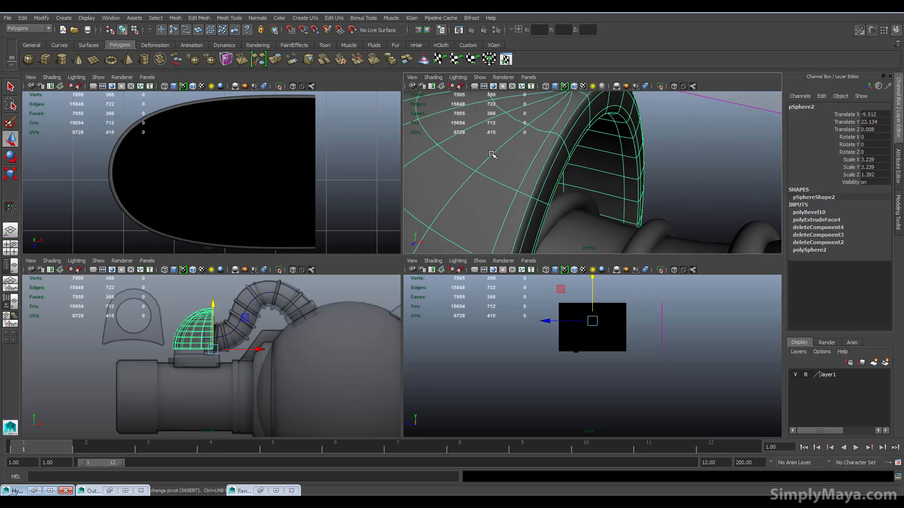
key(space)
alt+drag(464, 222, 330, 151)
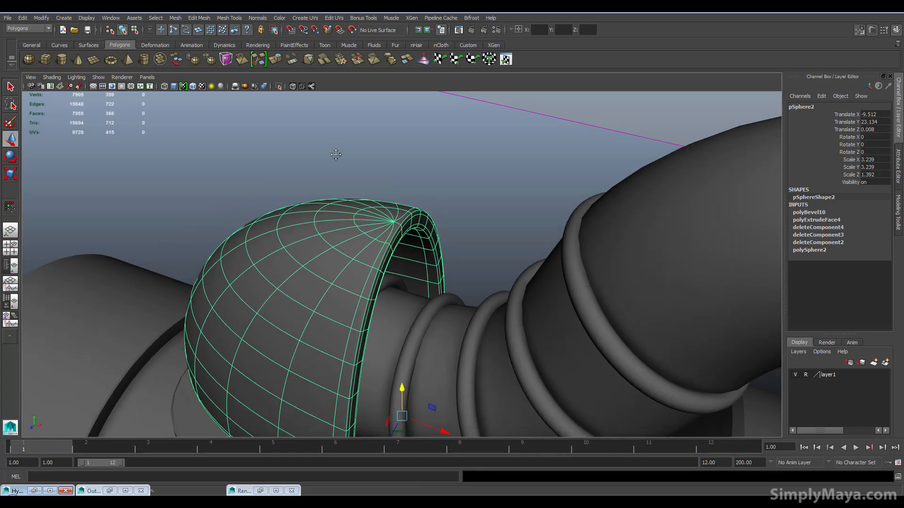
scroll(342, 147, up, 3)
key(space)
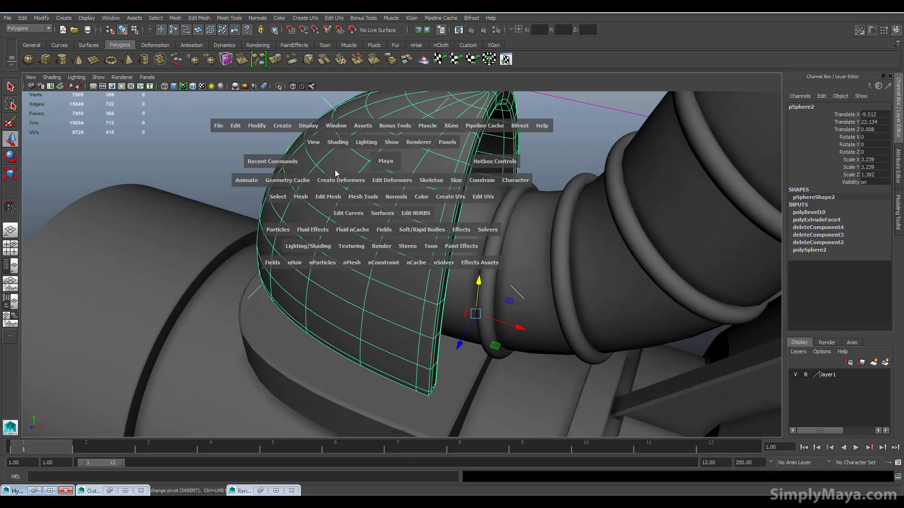
Step: Turn on the polygon hard-edge display for the selected dome
click(309, 126)
mouse_move(343, 229)
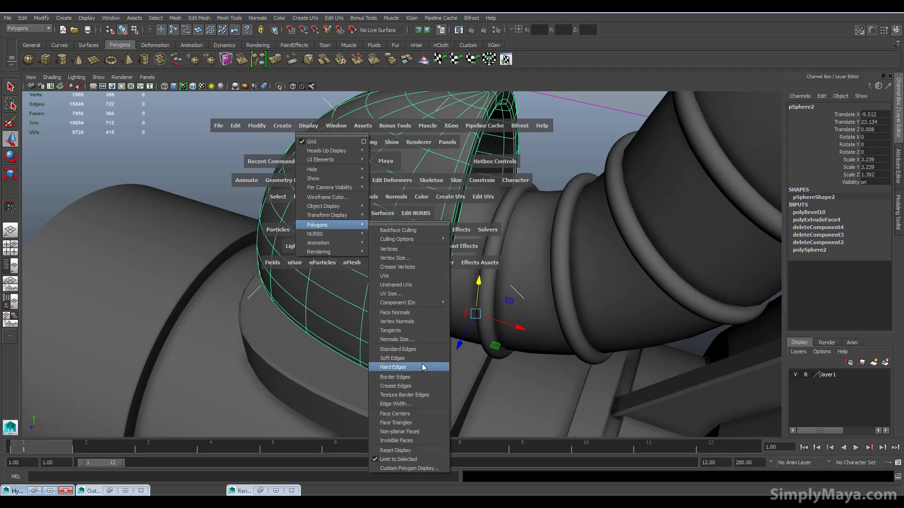
click(423, 367)
alt+drag(536, 188, 528, 151)
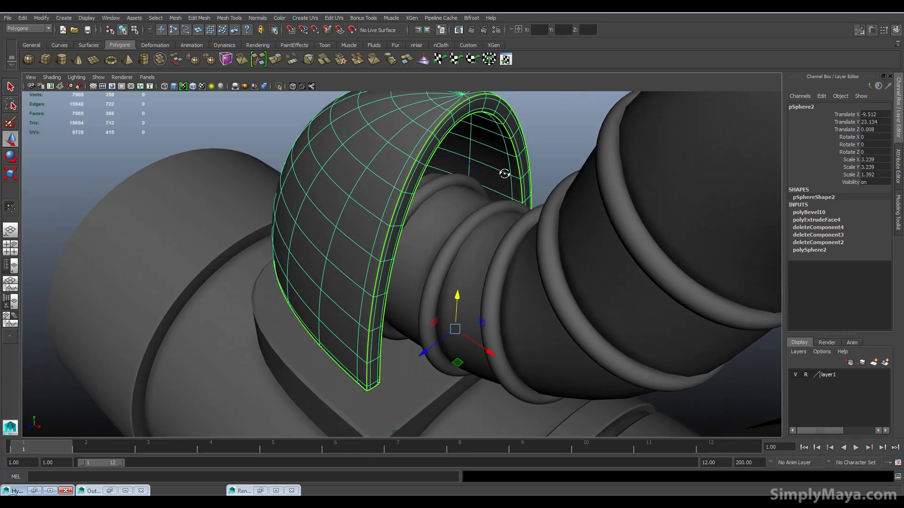
Step: Lower the dome onto its base, bringing its Translate Y to 22.383
click(536, 140)
click(444, 128)
alt+drag(355, 276, 487, 309)
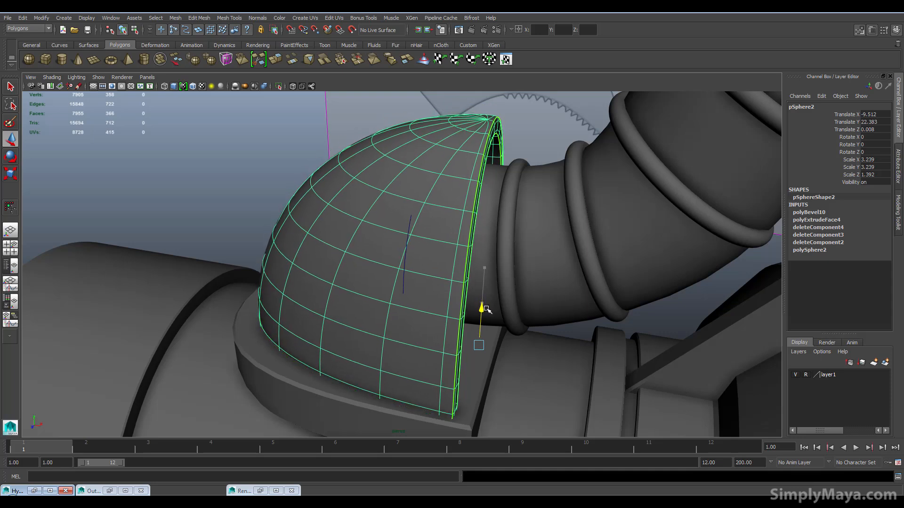
click(240, 204)
Step: Select the lower vertices of the base under the dome and move them down into the large pipe
alt+drag(228, 218, 367, 268)
click(398, 297)
alt+right_drag(418, 326, 555, 330)
alt+drag(556, 330, 407, 197)
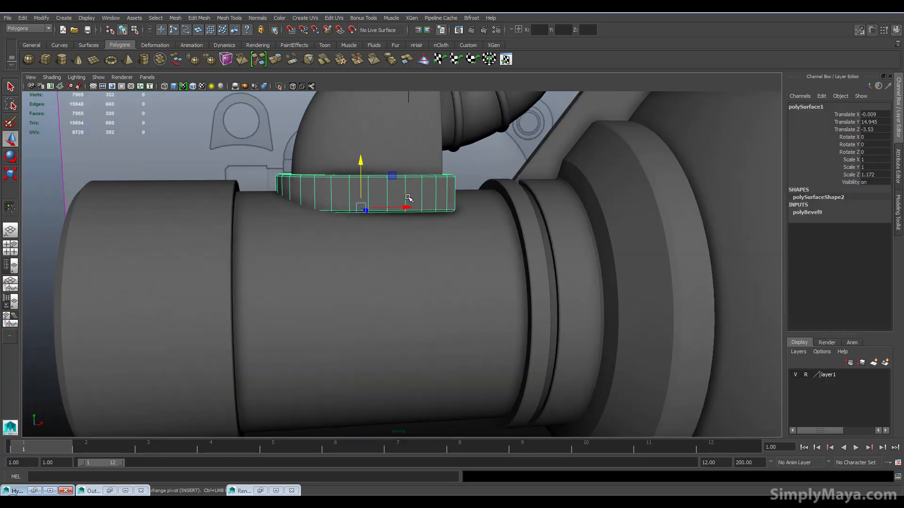
alt+drag(314, 244, 309, 242)
drag(260, 194, 575, 273)
drag(357, 161, 357, 173)
alt+drag(323, 227, 451, 205)
right_drag(451, 205, 480, 228)
scroll(480, 227, down, 10)
alt+drag(480, 228, 396, 277)
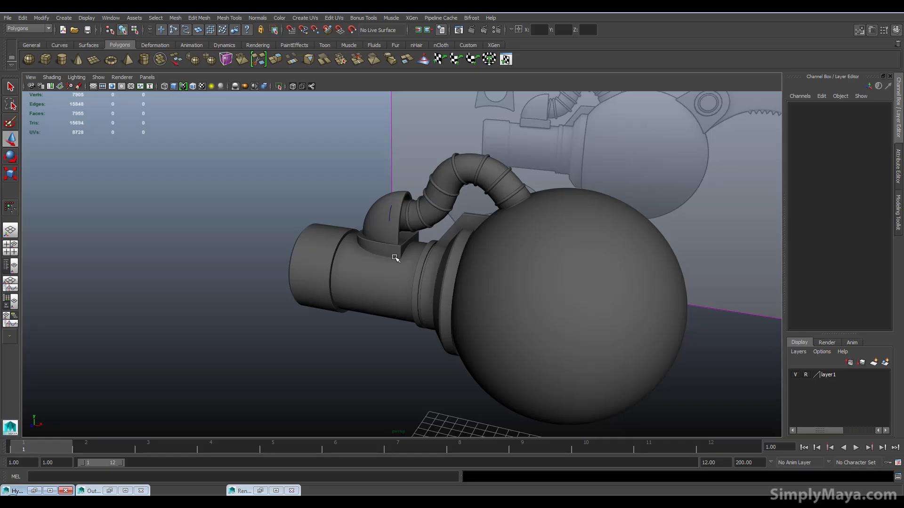
Step: Examine the bevelled base under the dome and how it meets the large pipe from several angles
click(395, 257)
alt+drag(396, 257, 404, 279)
alt+right_drag(404, 279, 589, 329)
alt+drag(588, 329, 359, 247)
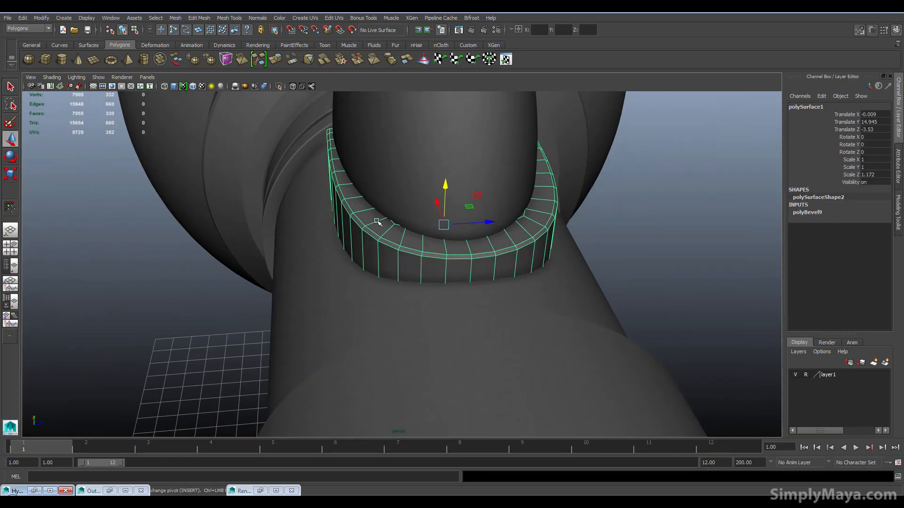
alt+drag(467, 223, 242, 228)
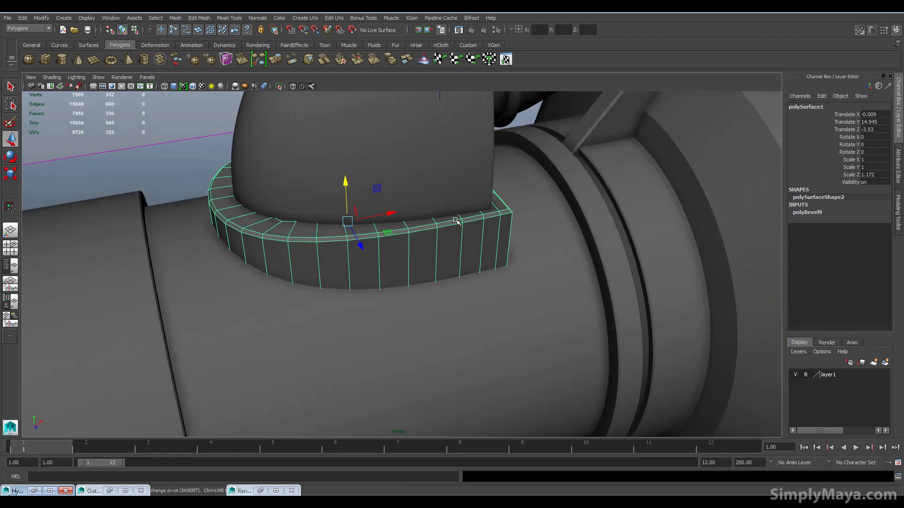
scroll(461, 288, down, 10)
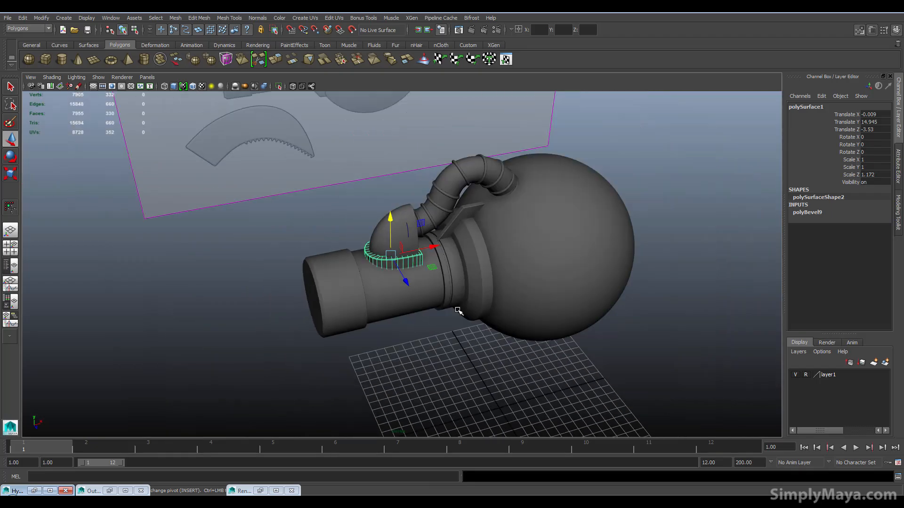
click(451, 345)
alt+drag(423, 312, 347, 293)
alt+right_drag(347, 292, 506, 309)
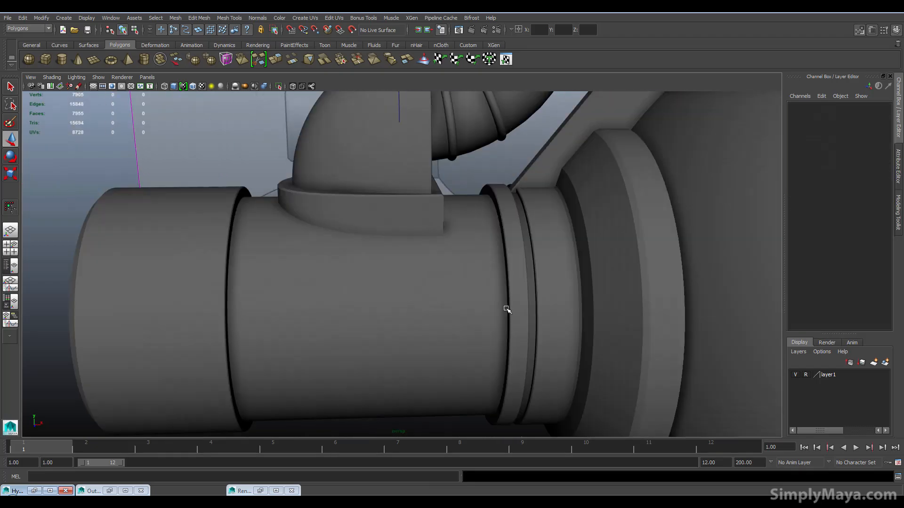
alt+drag(507, 308, 409, 256)
click(393, 233)
alt+right_drag(325, 287, 612, 300)
alt+drag(611, 301, 441, 271)
Step: Preview the base in smoothed display, and return it to unsmoothed display
key(space)
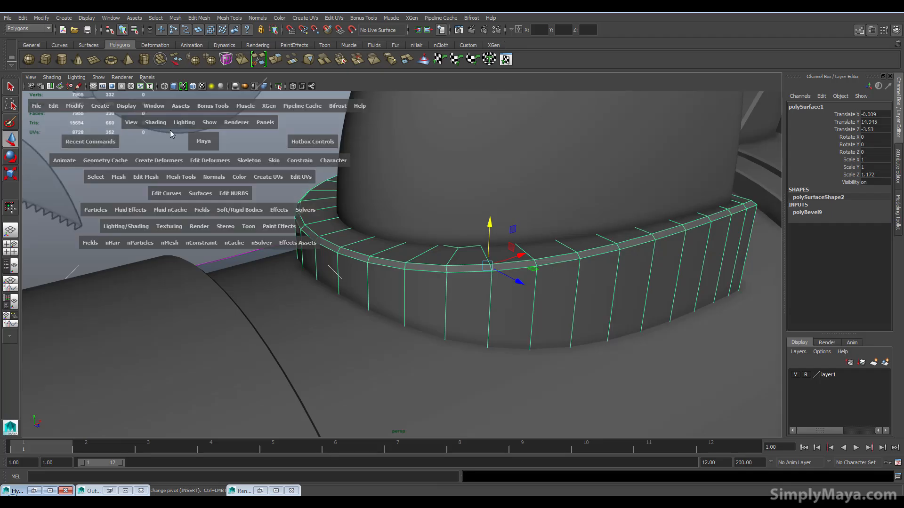
drag(126, 105, 219, 168)
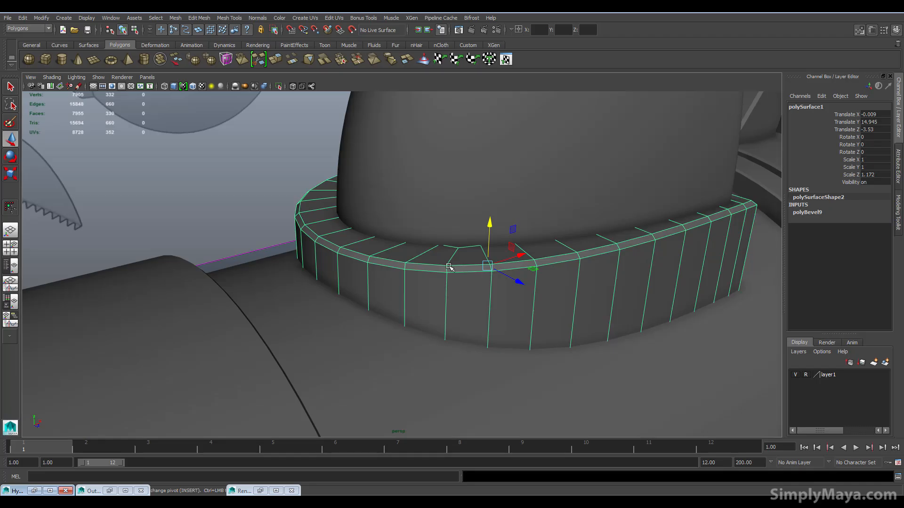
click(279, 218)
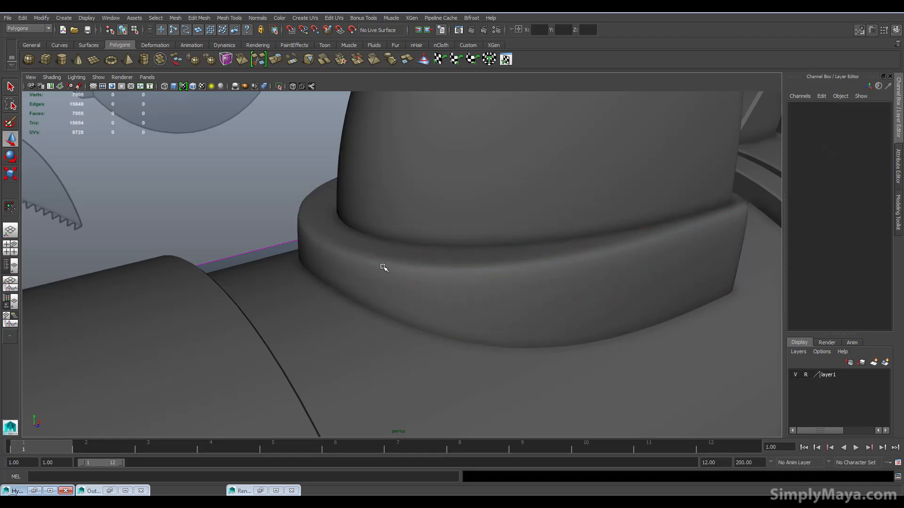
click(413, 299)
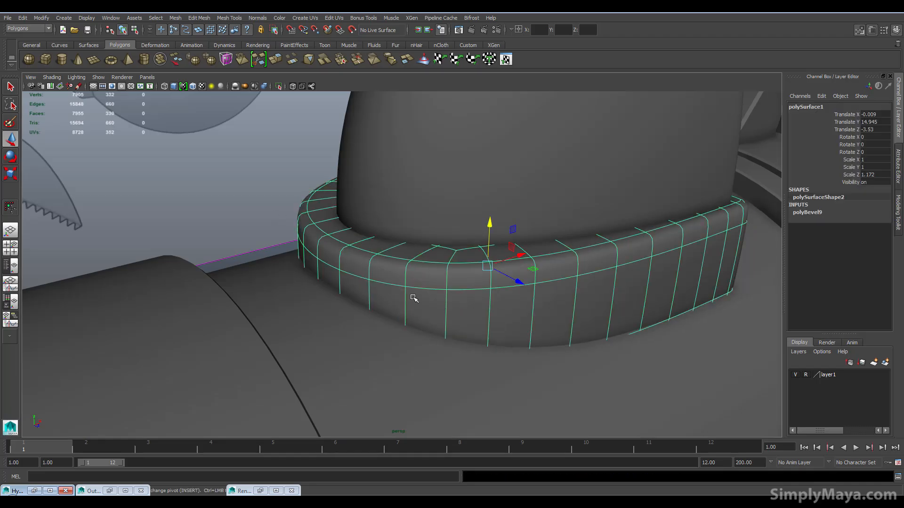
key(1)
click(250, 216)
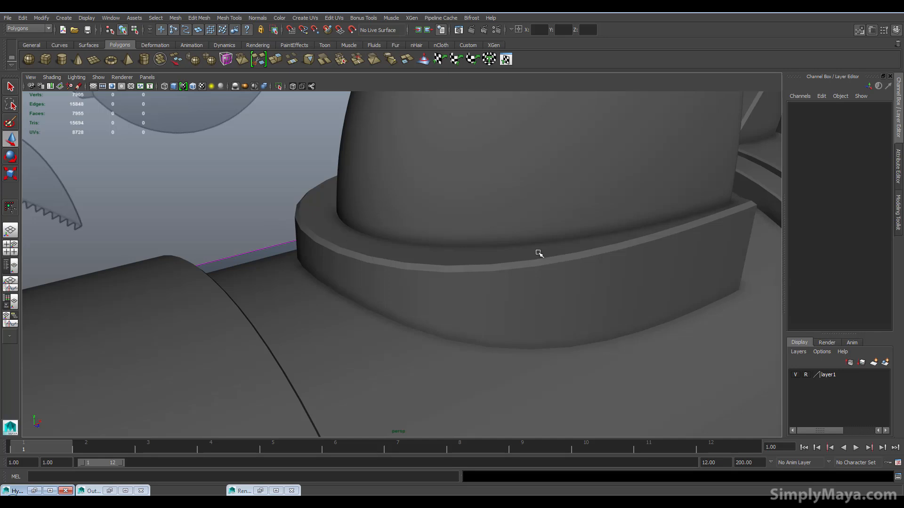
Step: Turn on the polygon hard-edge display for the base under the dome
click(449, 256)
key(space)
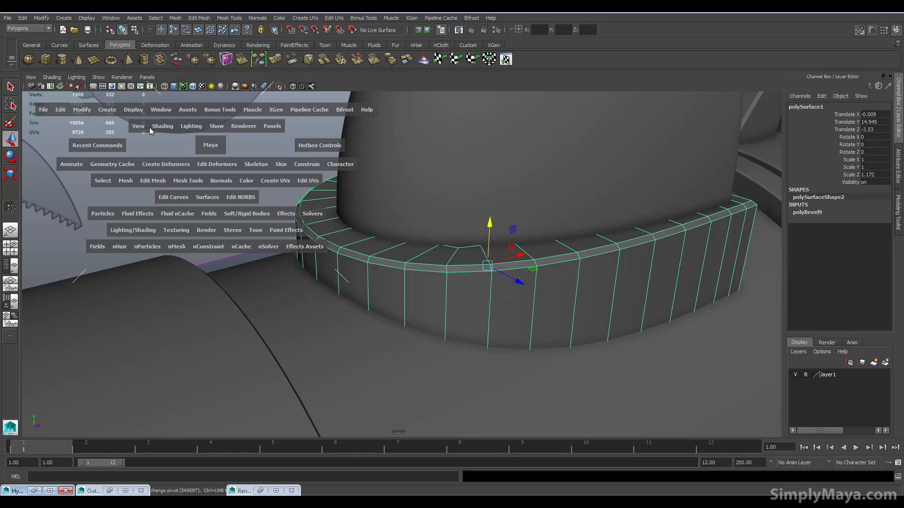
click(133, 110)
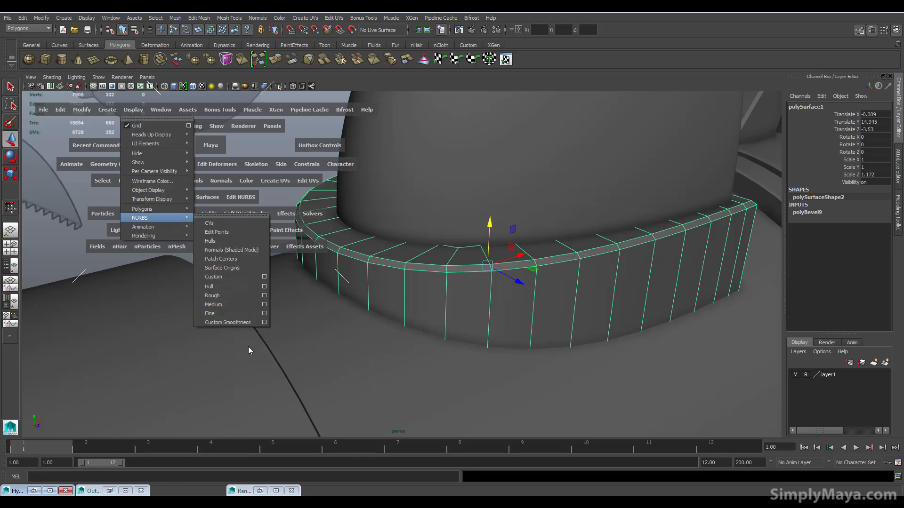
mouse_move(184, 209)
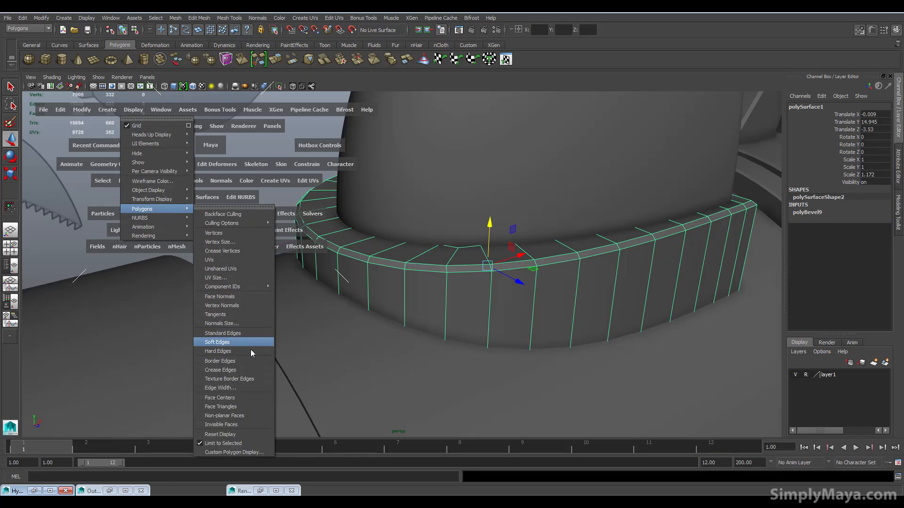
click(250, 351)
click(232, 243)
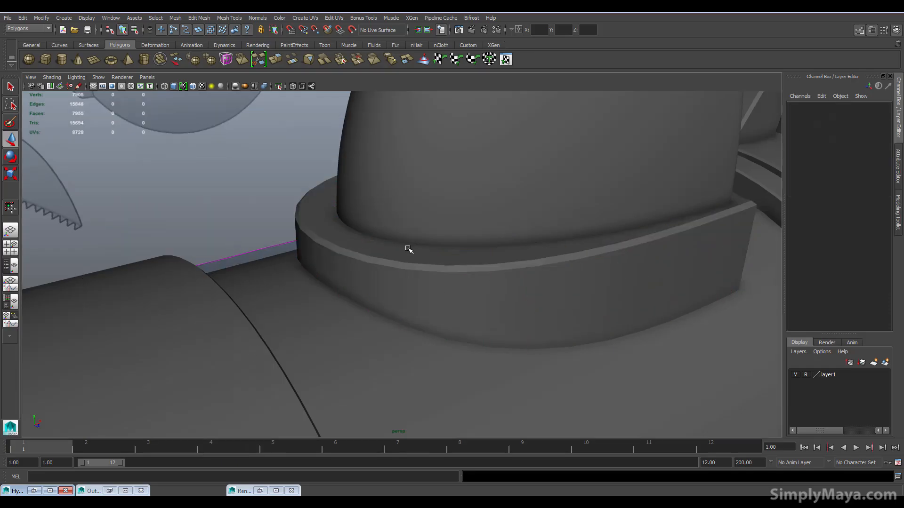
Step: Check which edges of the base and the dome are marked as hard
click(653, 250)
alt+drag(687, 265, 622, 274)
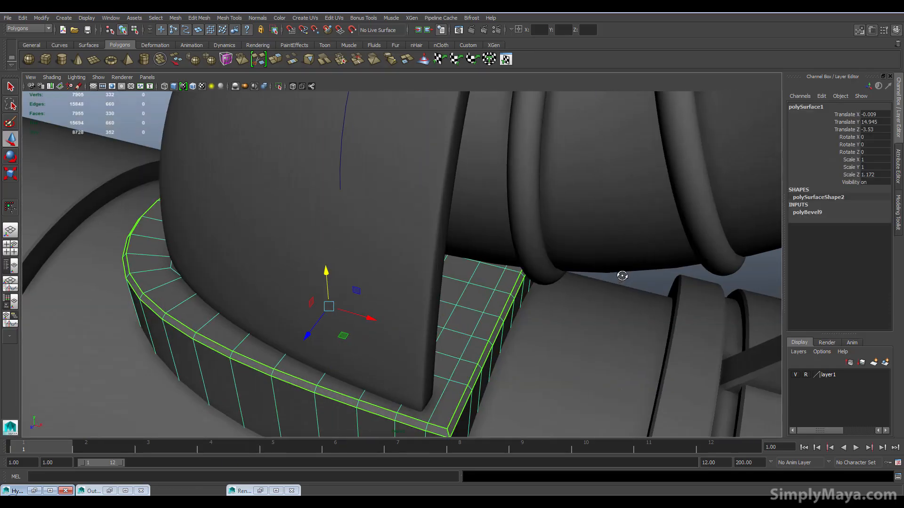
alt+right_drag(428, 296, 325, 306)
alt+drag(325, 306, 358, 282)
click(405, 165)
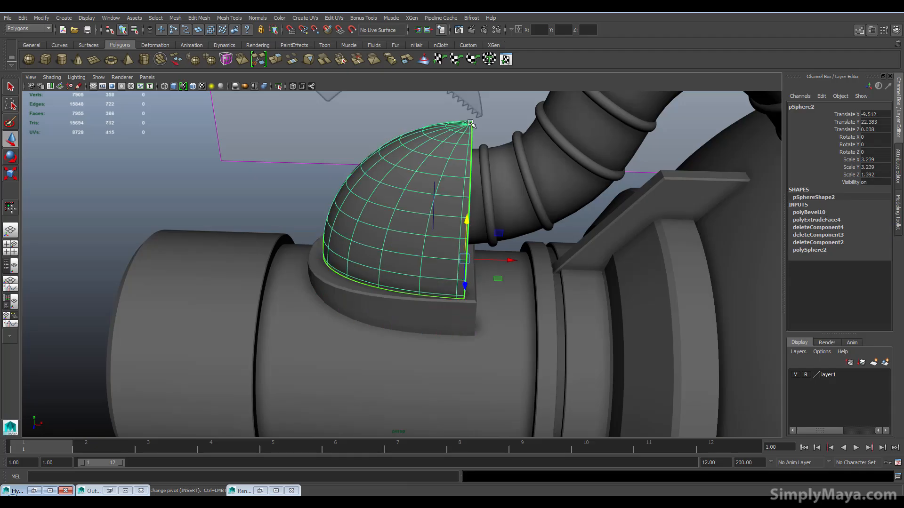
scroll(367, 184, up, 6)
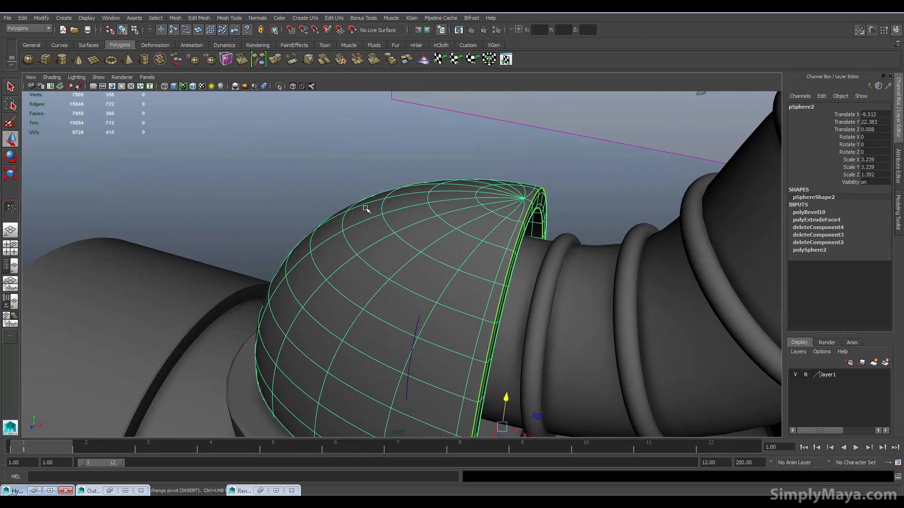
click(278, 166)
alt+middle_drag(504, 357, 462, 329)
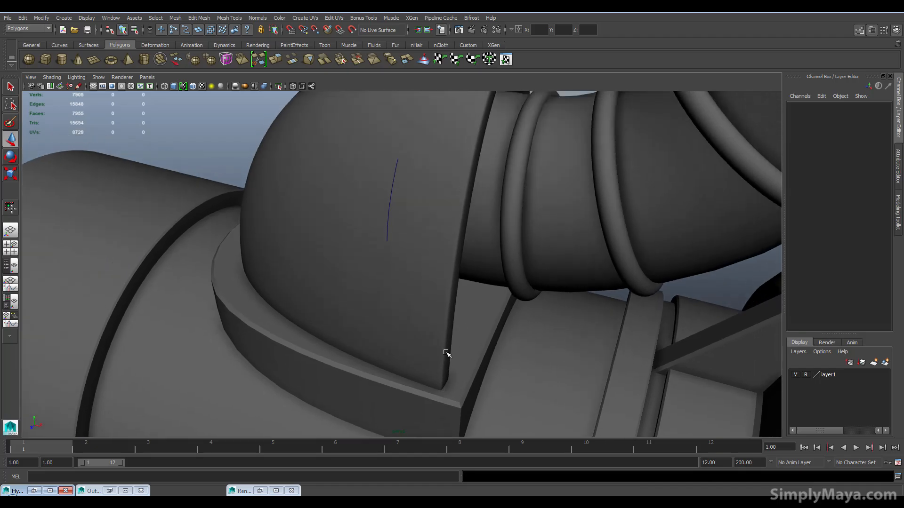
Step: Compare the model's overall shape and curved hose with the reference drawing and the reference photo
scroll(448, 302, down, 10)
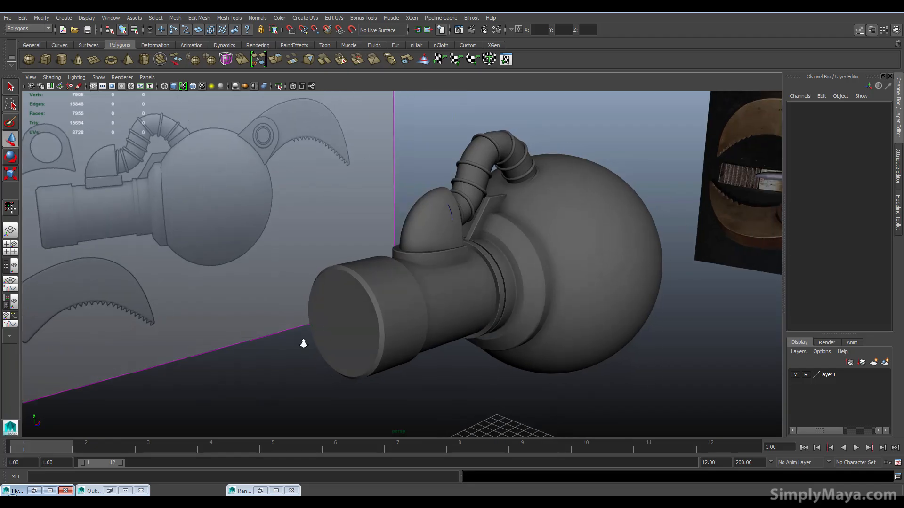
scroll(304, 344, up, 6)
alt+drag(497, 222, 251, 327)
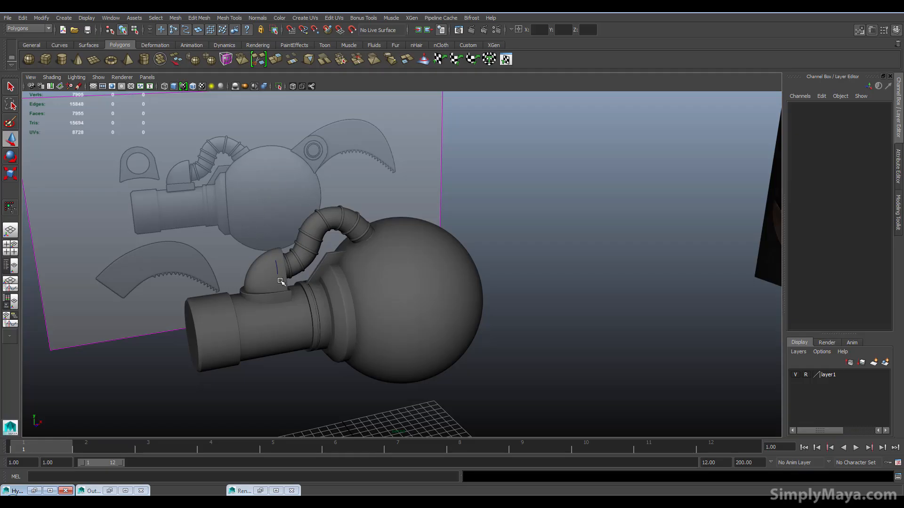
alt+drag(381, 298, 428, 302)
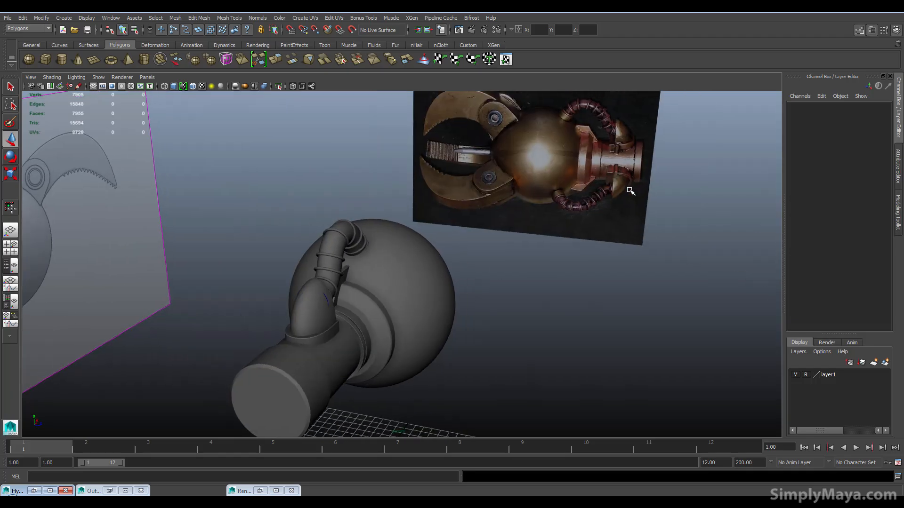
alt+drag(612, 237, 537, 226)
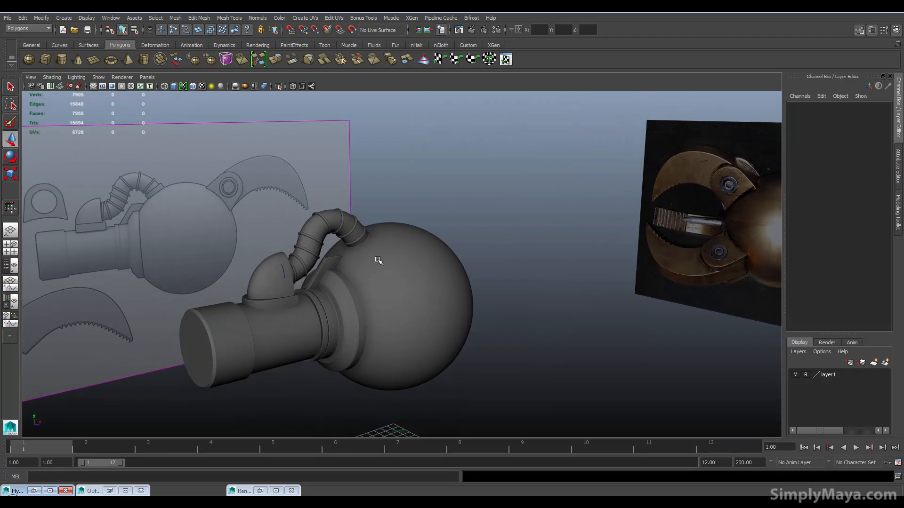
alt+drag(350, 391, 322, 395)
click(336, 227)
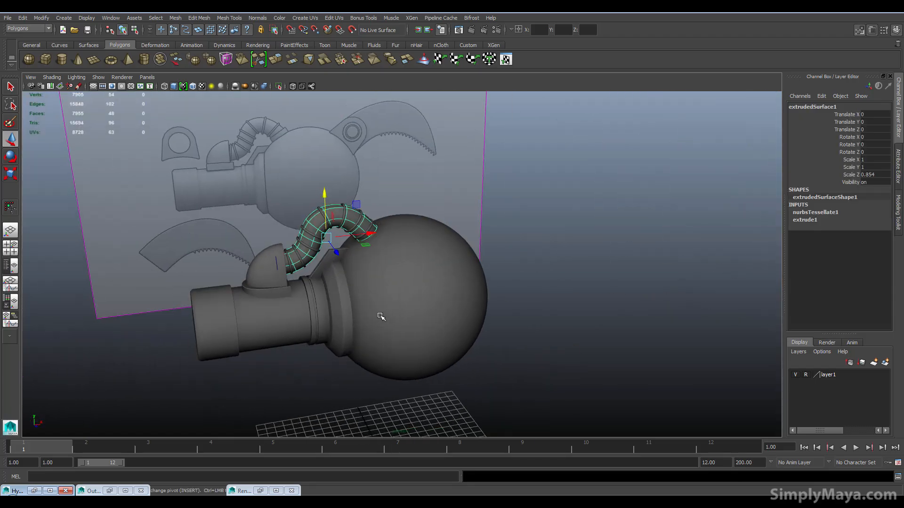
alt+drag(384, 333, 347, 275)
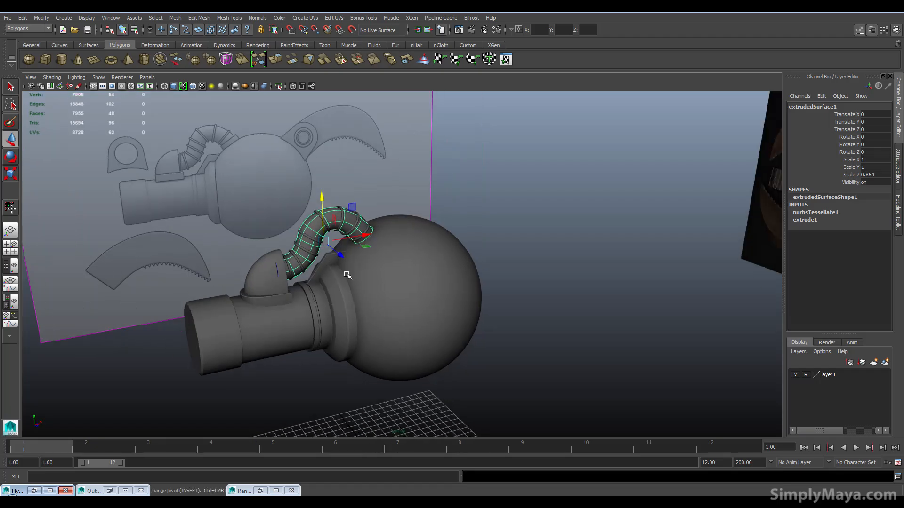
alt+drag(372, 412, 419, 354)
alt+drag(525, 250, 427, 257)
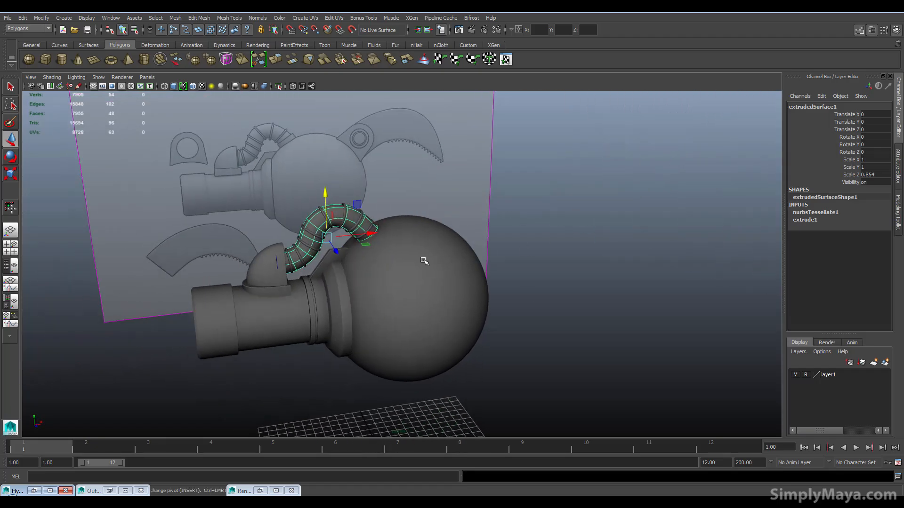
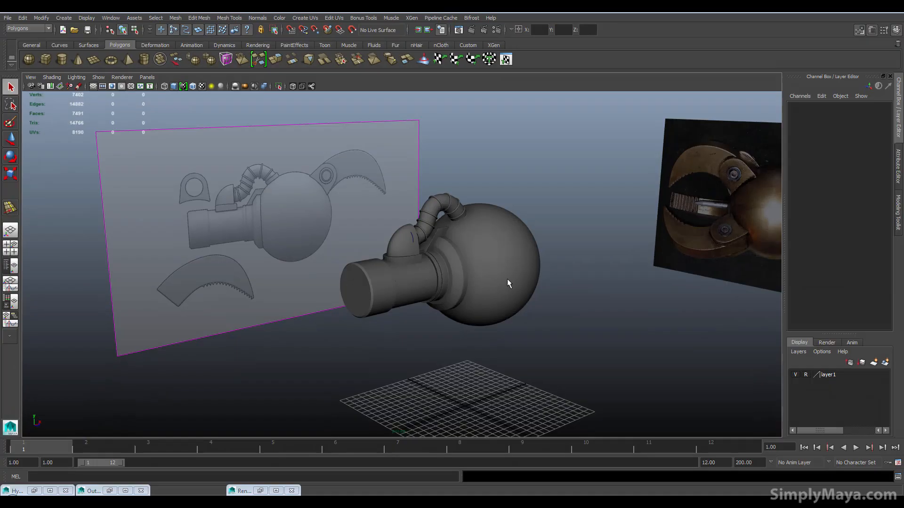
Step: Inspect the edge loops on the base under the dome from the front and the hose side
alt+drag(472, 235, 454, 201)
scroll(485, 264, up, 6)
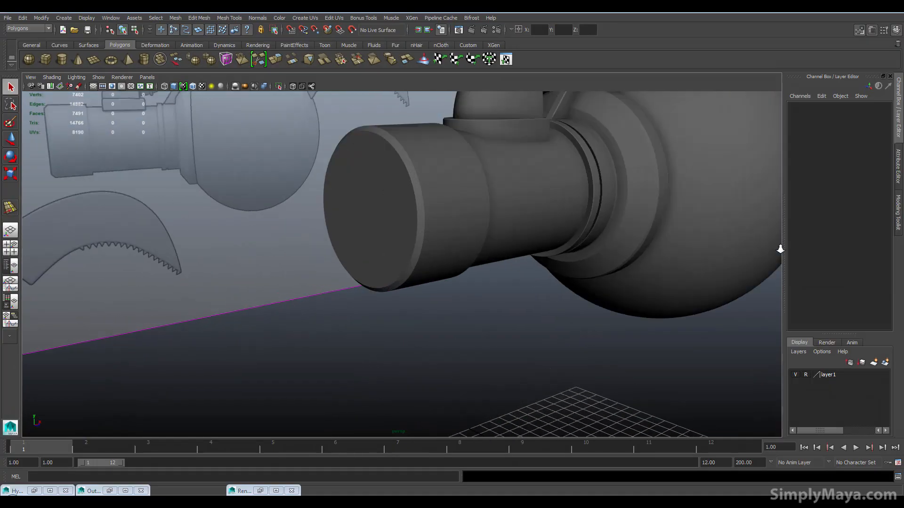
alt+drag(521, 329, 359, 321)
click(421, 147)
click(383, 292)
alt+middle_drag(374, 318, 469, 260)
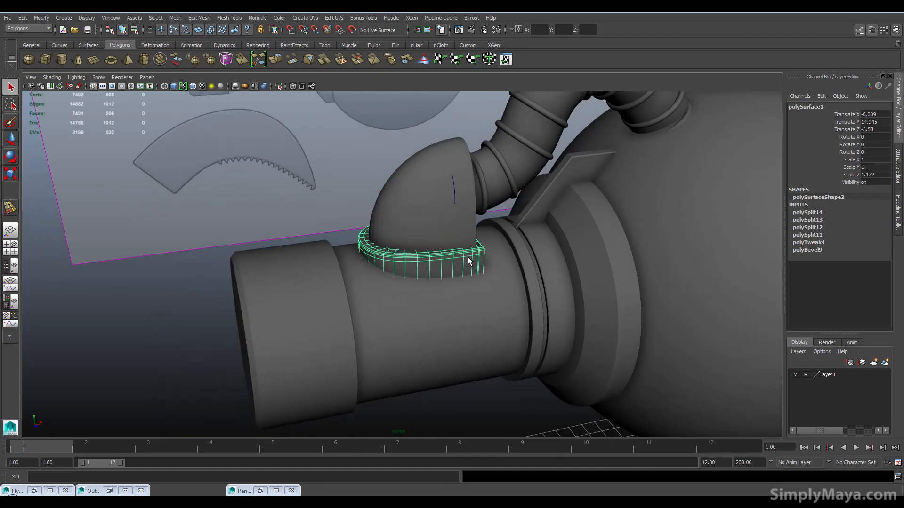
alt+drag(459, 232, 323, 227)
alt+right_drag(323, 228, 409, 236)
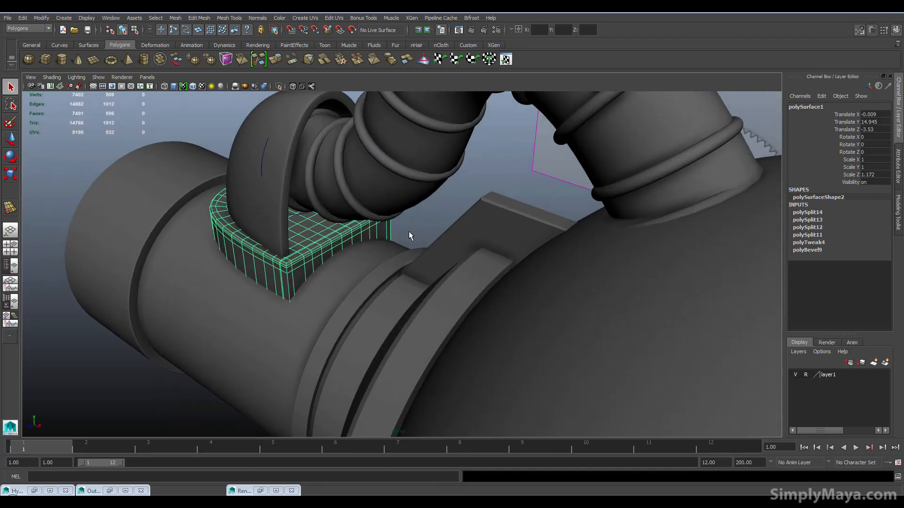
Step: Delete the hose ring located inside the dome's opening
alt+middle_drag(409, 235, 398, 240)
alt+drag(398, 240, 375, 236)
click(374, 186)
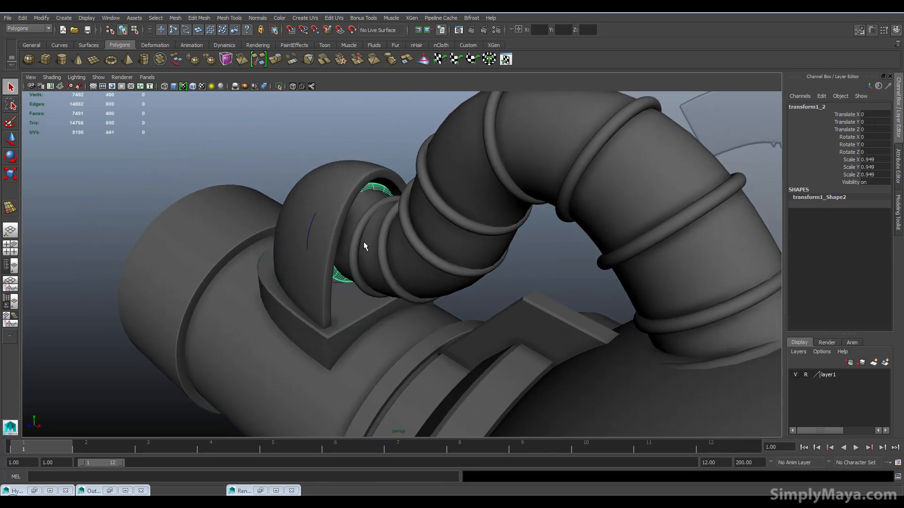
key(Delete)
Step: Scale the dome down uniformly to about 2.9 in X and Y and 1.25 in Z so it fits closer around the hose end
alt+drag(360, 241, 346, 235)
alt+middle_drag(346, 236, 370, 276)
click(356, 175)
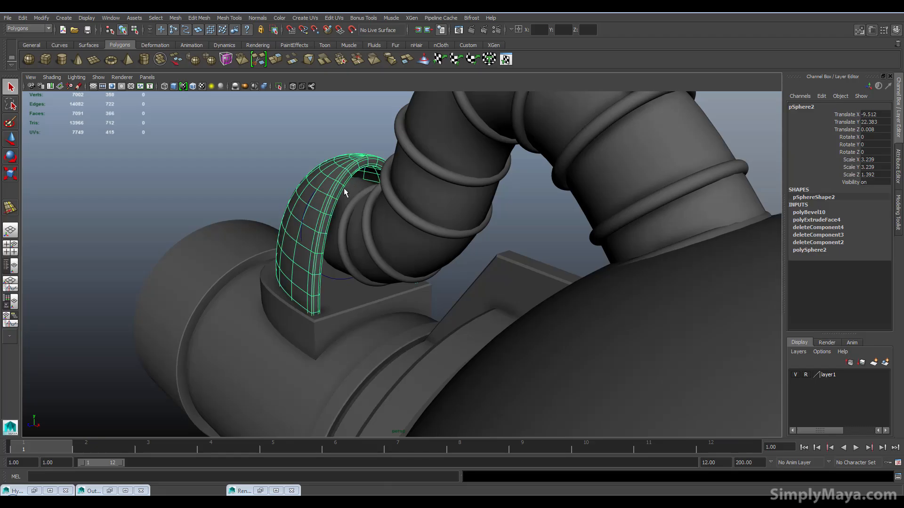
key(f)
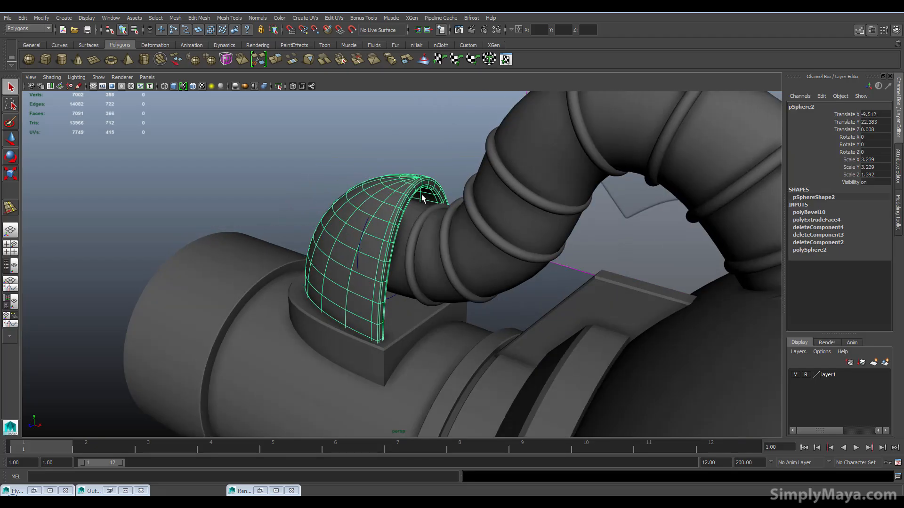
alt+drag(385, 205, 367, 246)
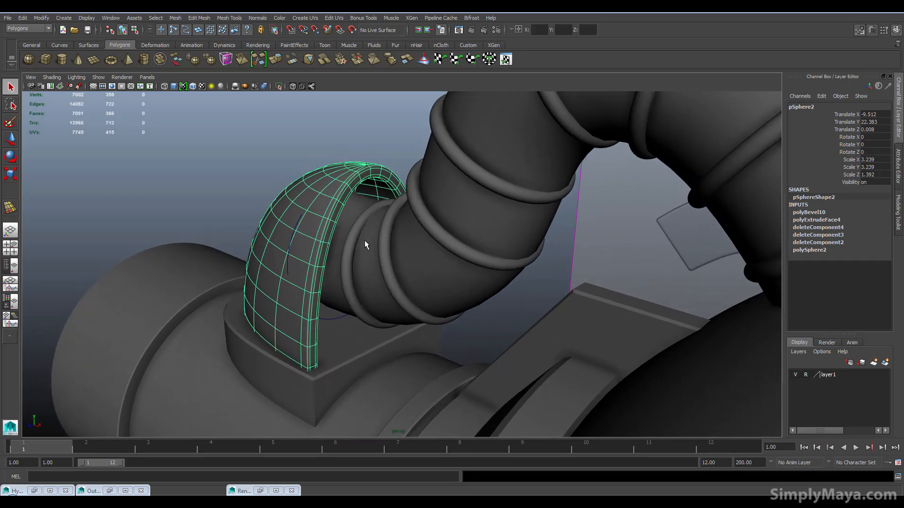
key(r)
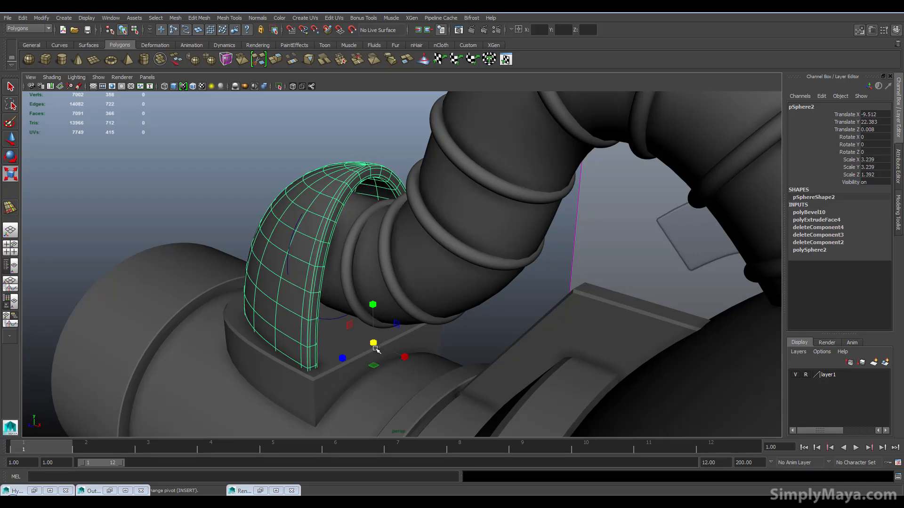
drag(374, 343, 339, 346)
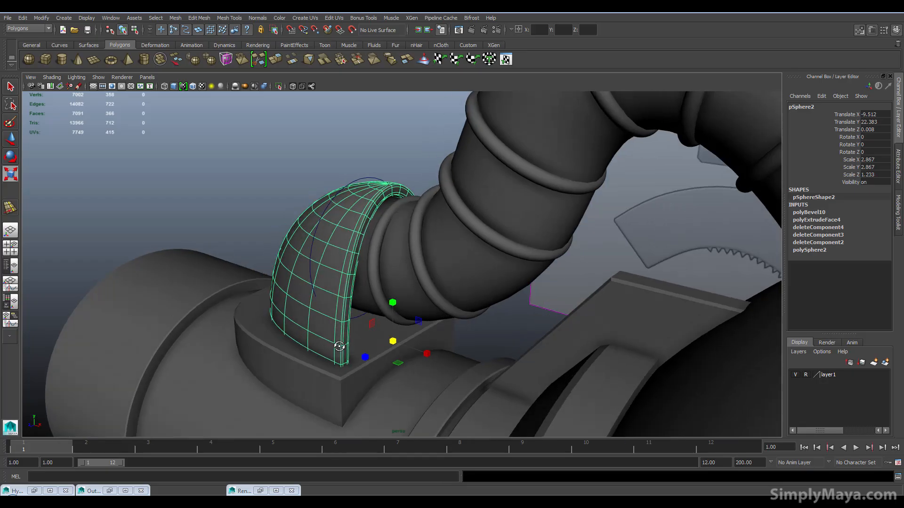
drag(394, 343, 332, 321)
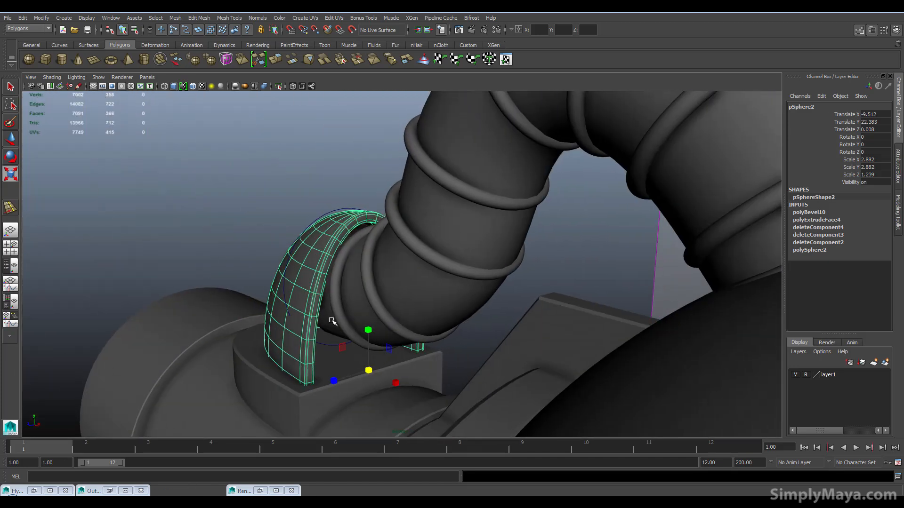
drag(369, 370, 362, 372)
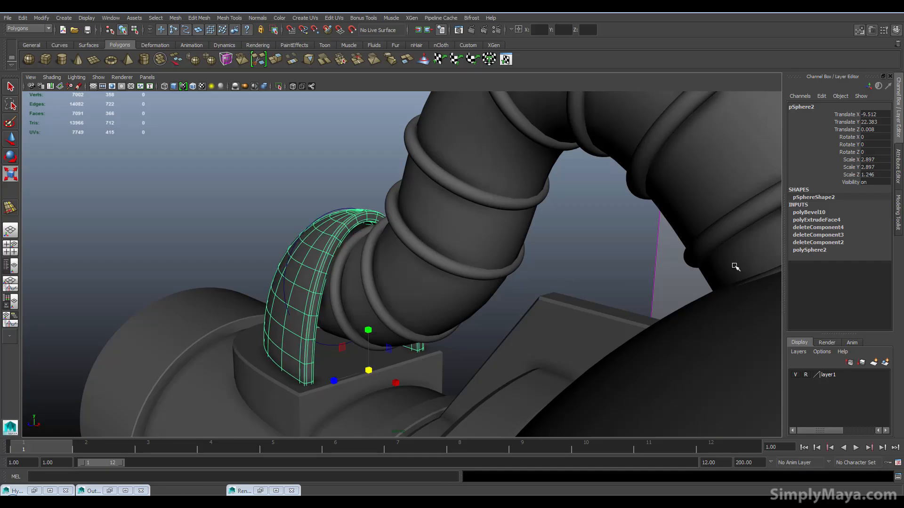
Step: Set the Local Translate Z of the dome's face extrusion to 0.4 to thicken its wall
click(829, 220)
scroll(869, 277, down, 3)
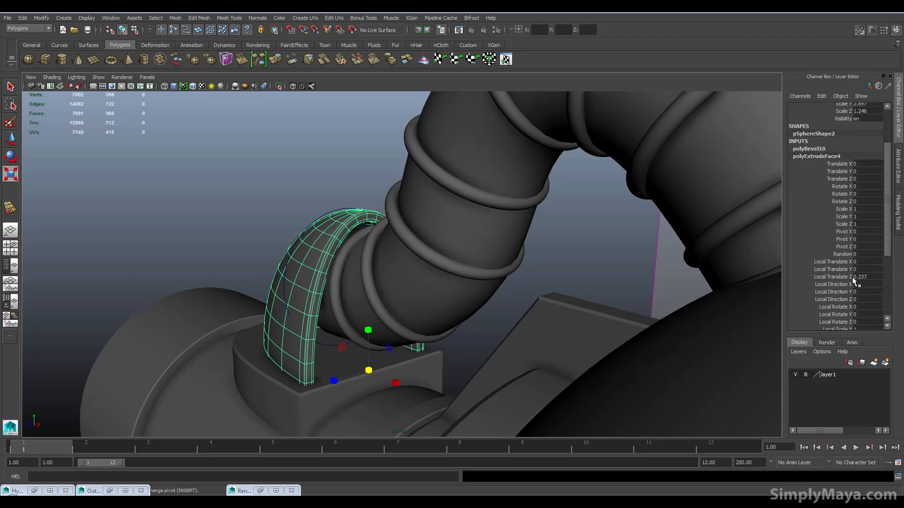
double_click(861, 277)
text(0.4)
key(Return)
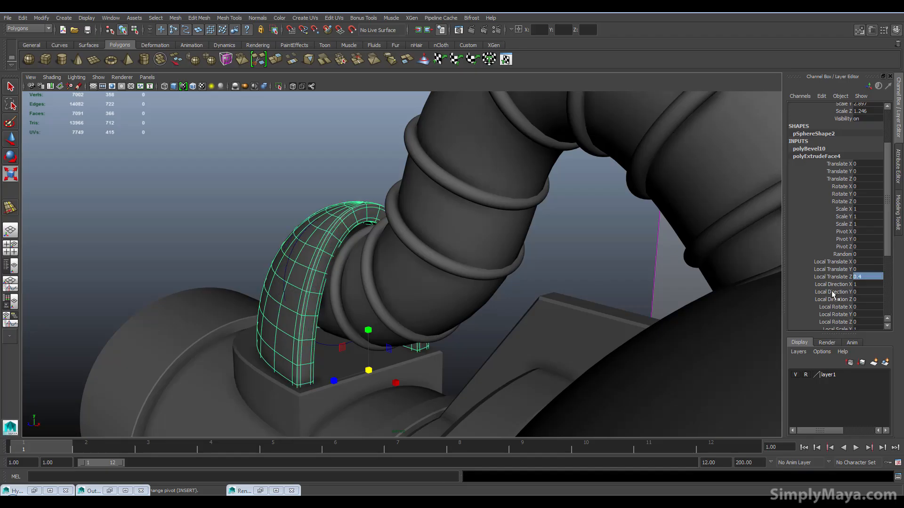
alt+drag(308, 305, 428, 268)
right_drag(430, 267, 409, 292)
alt+drag(409, 293, 385, 344)
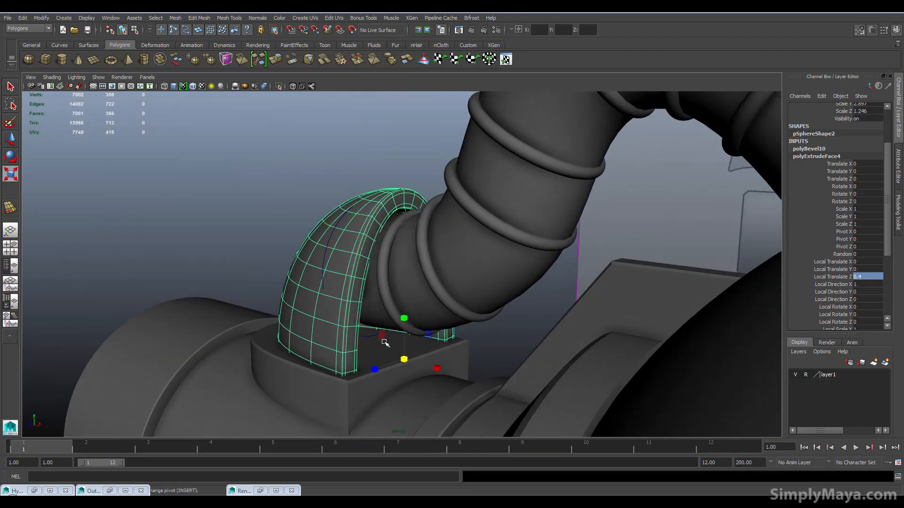
Step: Extrude the row of nine faces on the base's top, beneath the hose in the dome's opening, upward by about 1.37
click(355, 385)
alt+drag(355, 385, 266, 366)
scroll(367, 318, down, 2)
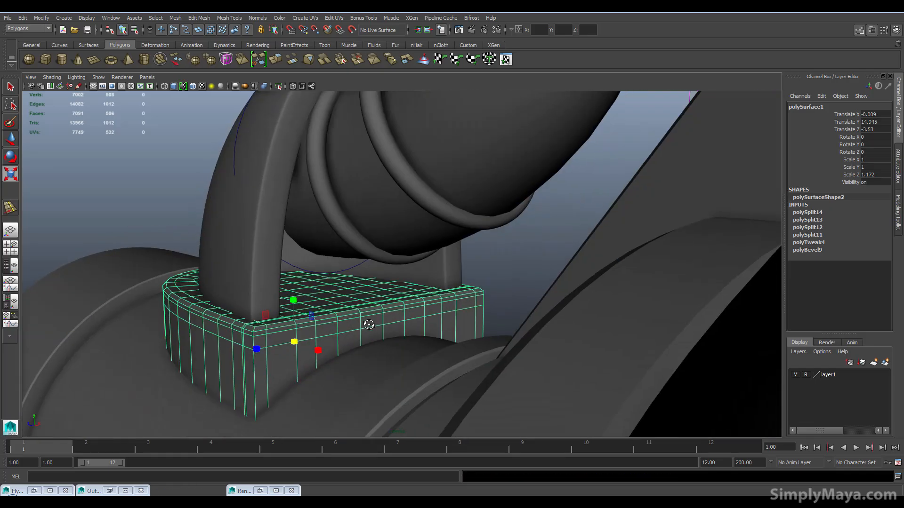
scroll(322, 320, up, 2)
right_drag(277, 357, 270, 339)
mouse_move(272, 367)
mouse_down()
mouse_move(391, 331)
mouse_move(423, 330)
mouse_move(383, 345)
mouse_move(650, 347)
mouse_up()
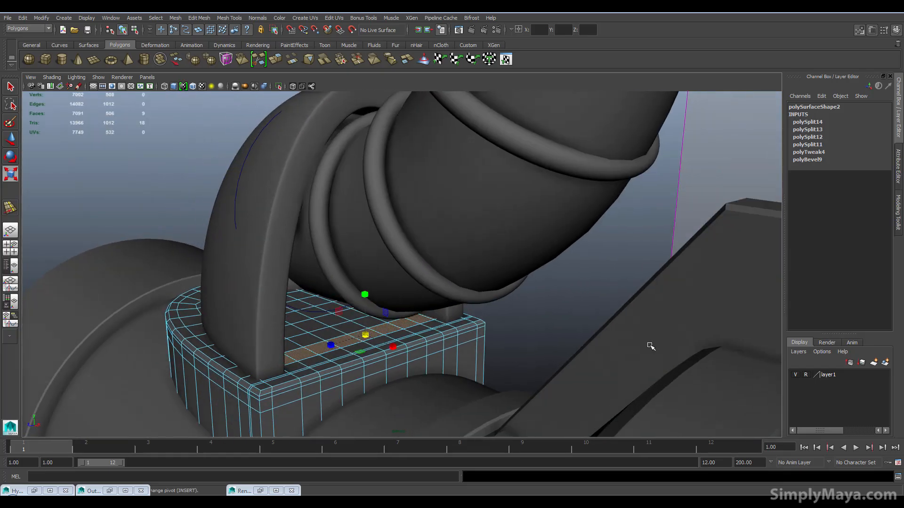
click(898, 216)
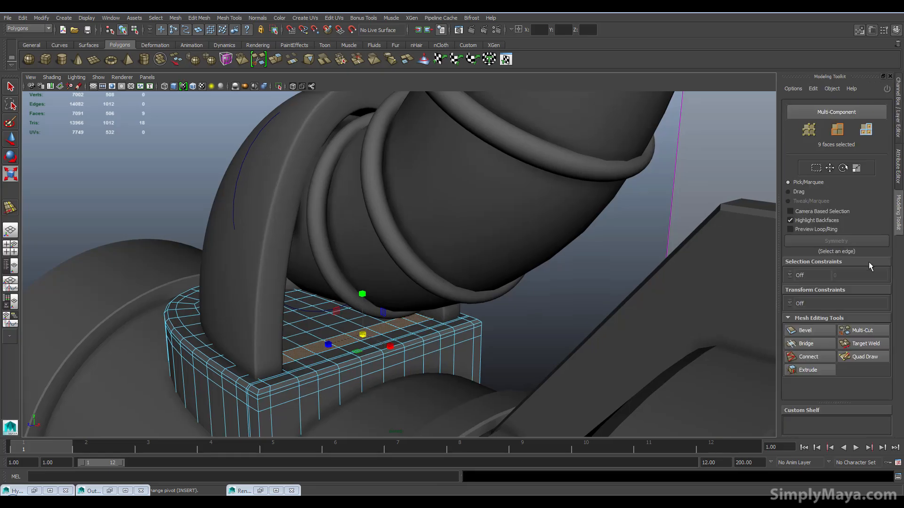
click(808, 370)
alt+drag(358, 264, 372, 263)
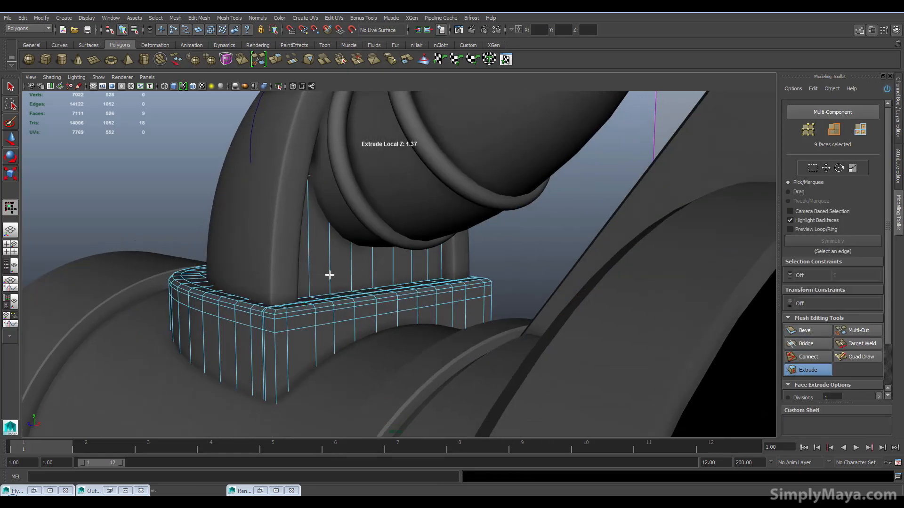
shift+right_drag(347, 229, 360, 213)
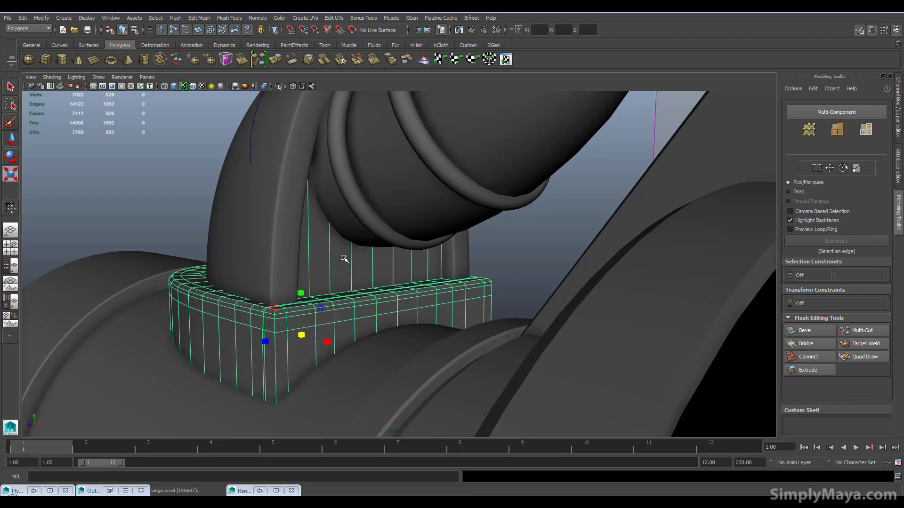
alt+drag(345, 258, 332, 219)
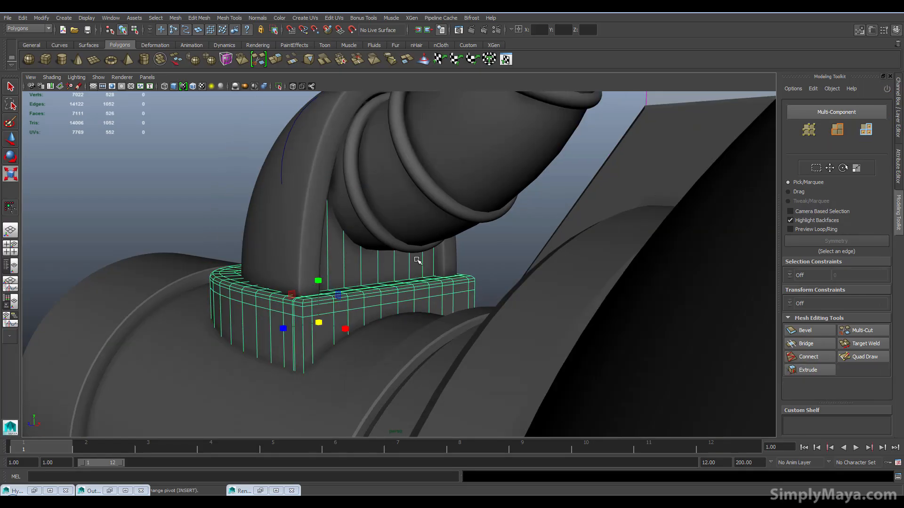
Step: Inspect the extruded wall in the dome's opening and compare the whole model with the reference drawing and photo
alt+drag(362, 256, 323, 252)
click(494, 292)
alt+drag(495, 292, 474, 344)
alt+right_drag(531, 331, 448, 267)
click(437, 243)
click(453, 239)
click(519, 301)
alt+right_drag(518, 301, 270, 260)
scroll(271, 260, down, 4)
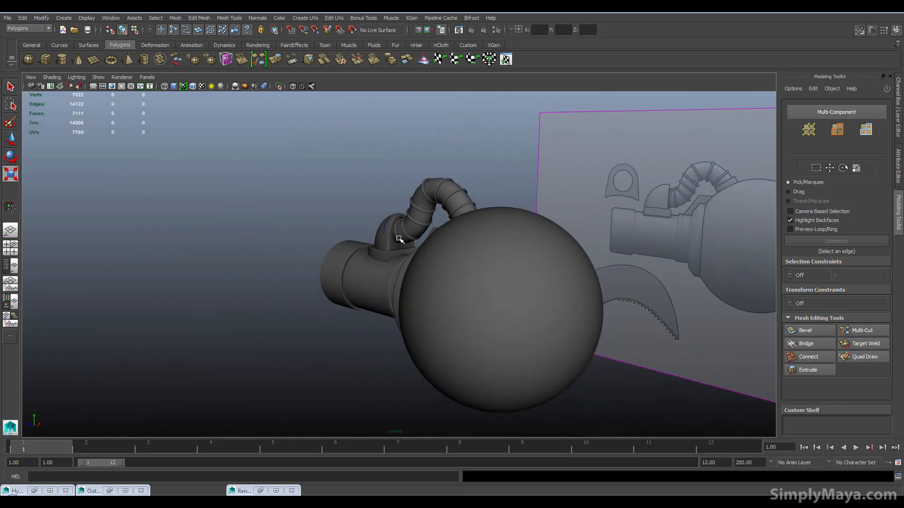
alt+drag(320, 277, 316, 260)
alt+drag(249, 247, 632, 250)
alt+drag(386, 257, 468, 221)
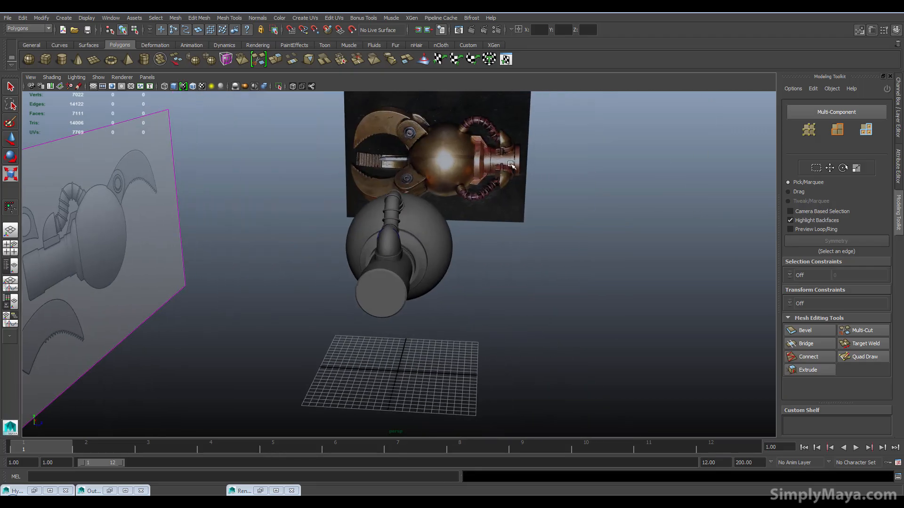
alt+drag(421, 232, 378, 231)
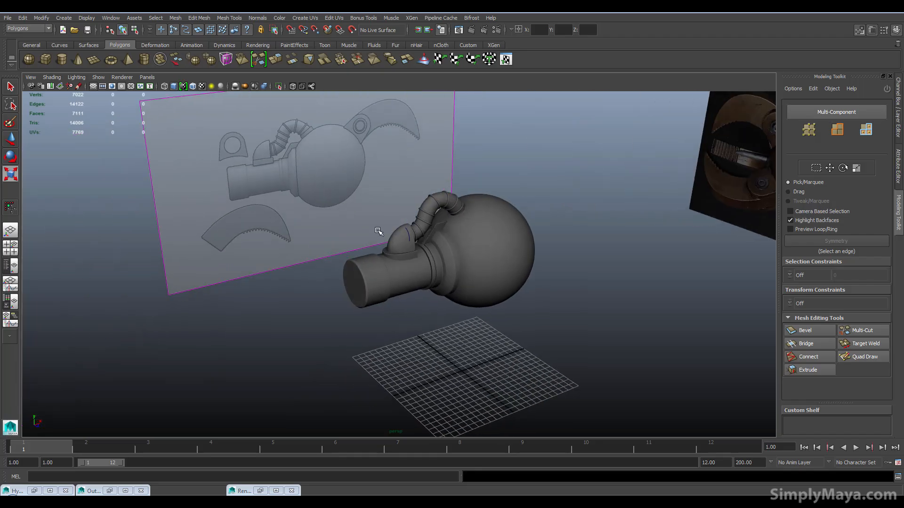
Step: Create a polygon cylinder, raise it to the base under the dome and scale it
click(61, 59)
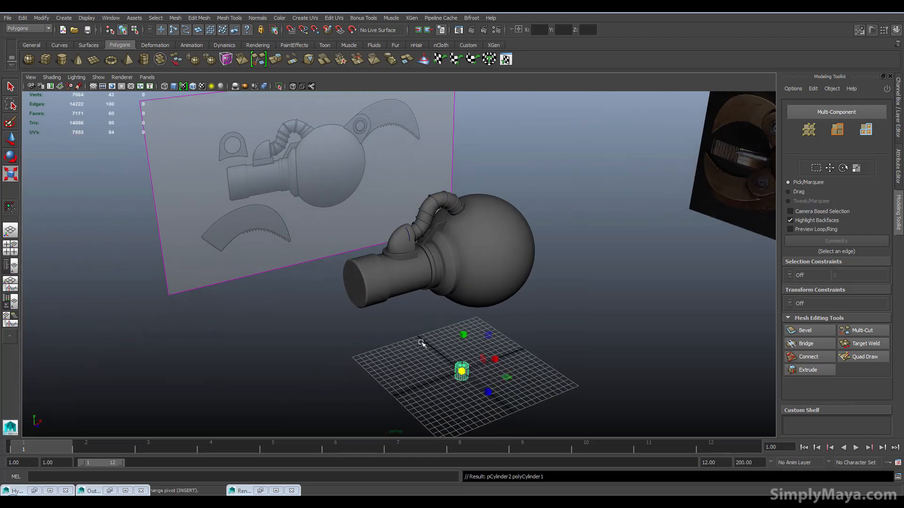
key(w)
drag(461, 372, 410, 167)
key(e)
key(r)
drag(411, 118, 411, 119)
Step: Check the fitting in the reference photo and move the cylinder sideways to the base's corner
alt+drag(438, 282, 601, 289)
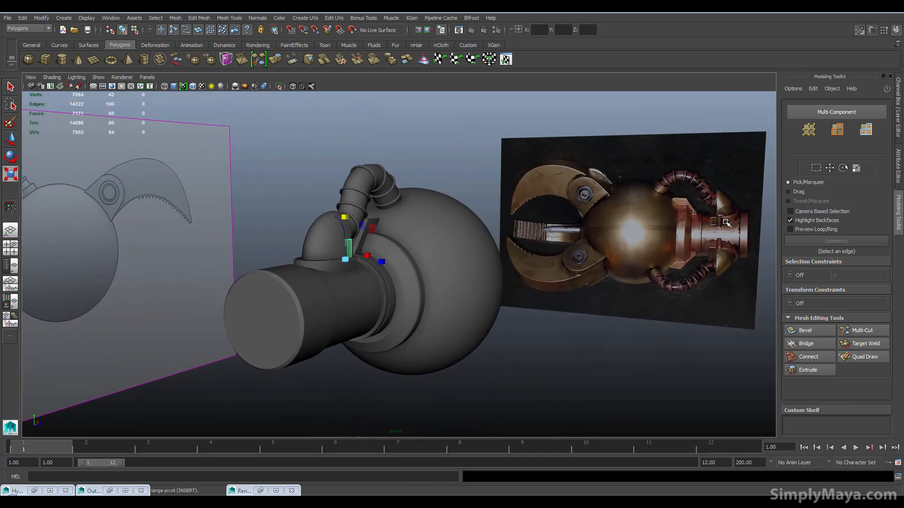
alt+drag(337, 288, 343, 323)
alt+right_drag(343, 323, 490, 329)
alt+drag(490, 329, 446, 258)
key(w)
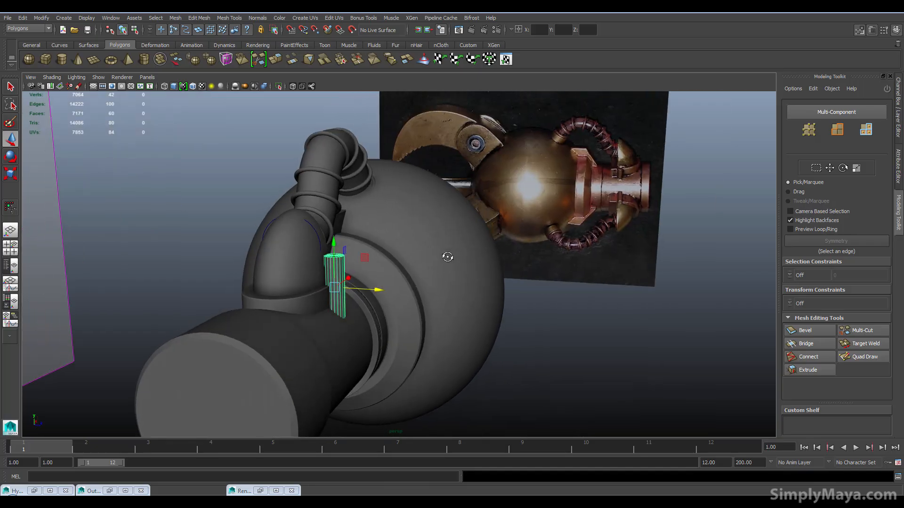
drag(379, 290, 312, 313)
Step: Adjust the cylinder's bottom vertices and lower its top vertices to shorten it to roughly the base's top height
right_drag(353, 299, 333, 294)
alt+drag(333, 301, 386, 313)
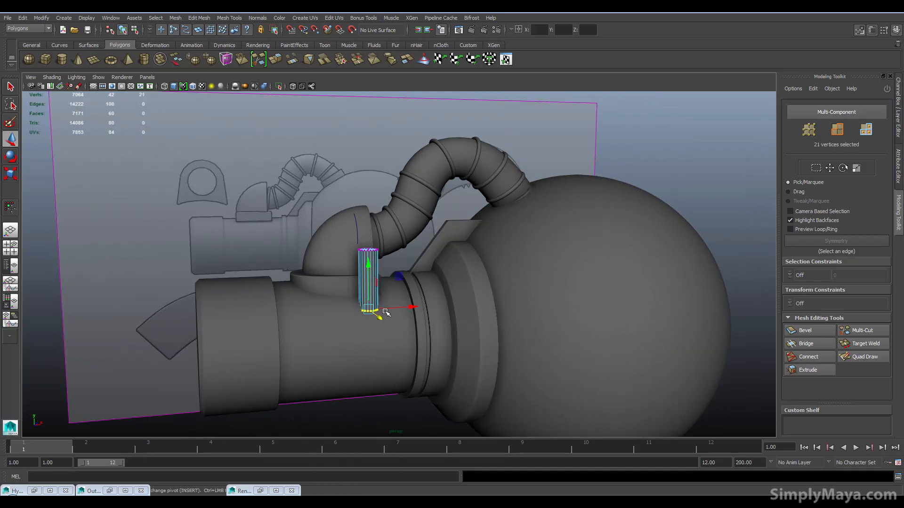
drag(368, 268, 370, 278)
drag(343, 236, 407, 275)
drag(368, 205, 370, 231)
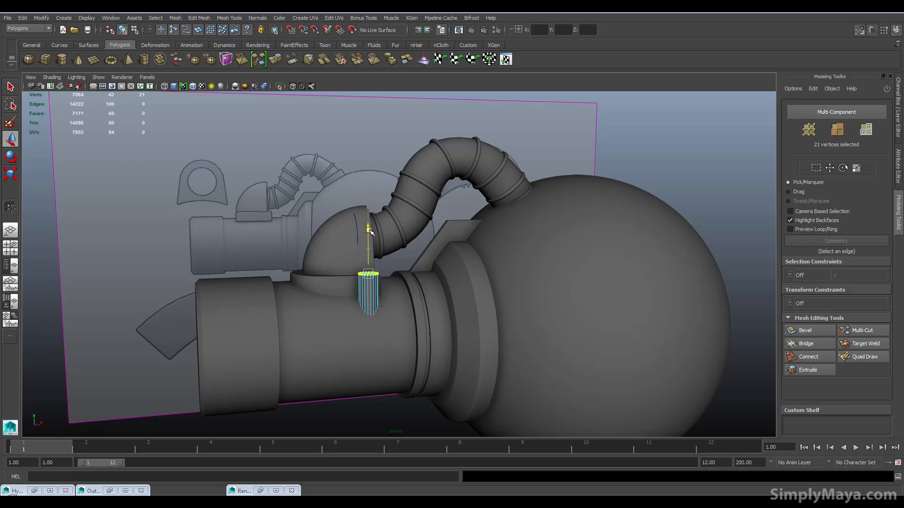
alt+drag(336, 262, 486, 284)
scroll(405, 295, up, 5)
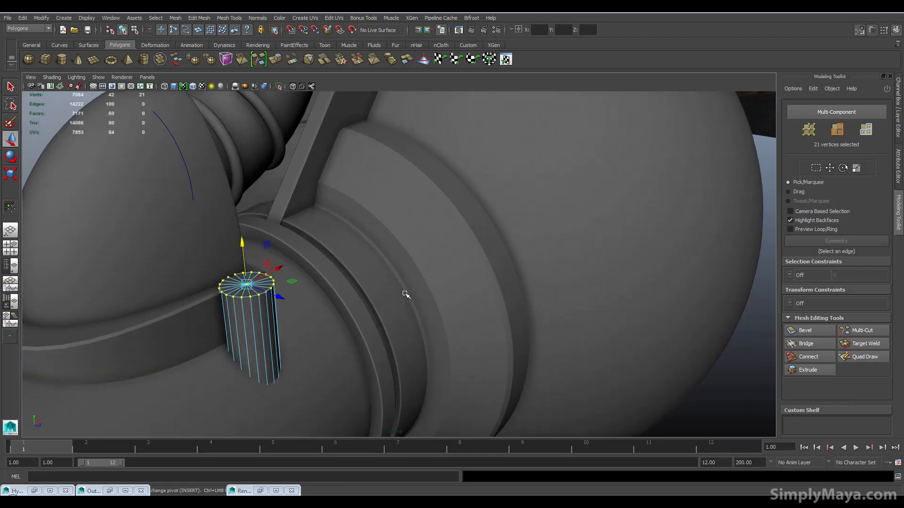
drag(394, 237, 394, 238)
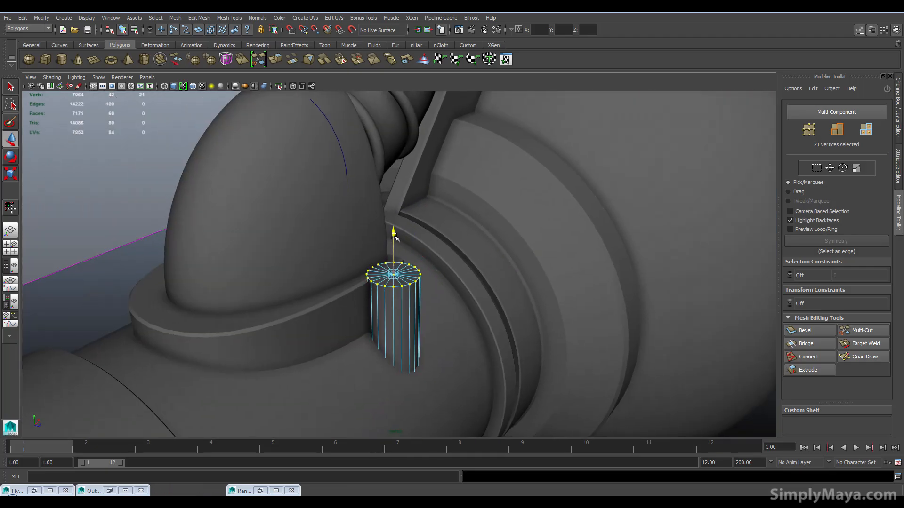
Step: Scale the cylinder at the base's corner down uniformly into a thinner pin
scroll(540, 430, down, 5)
click(540, 397)
alt+drag(540, 397, 460, 374)
click(425, 375)
scroll(490, 327, up, 3)
scroll(410, 281, up, 2)
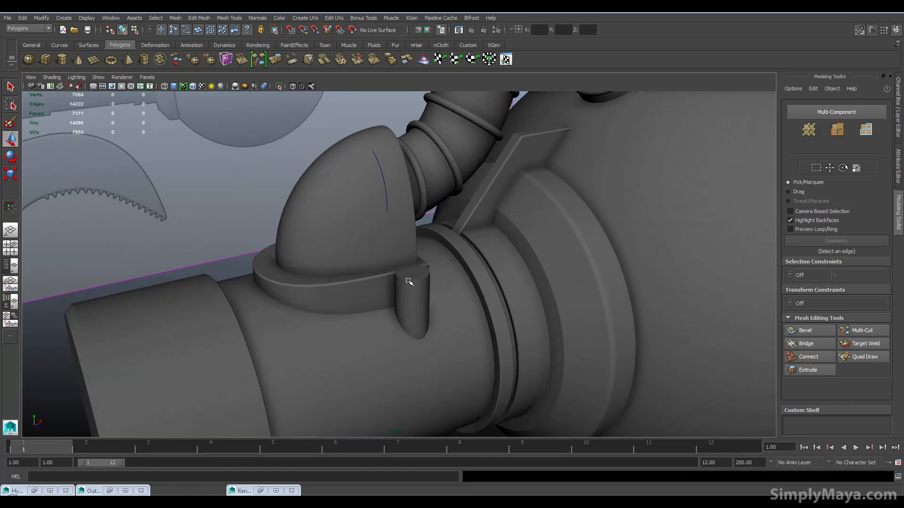
click(409, 281)
key(r)
middle_drag(414, 305, 388, 286)
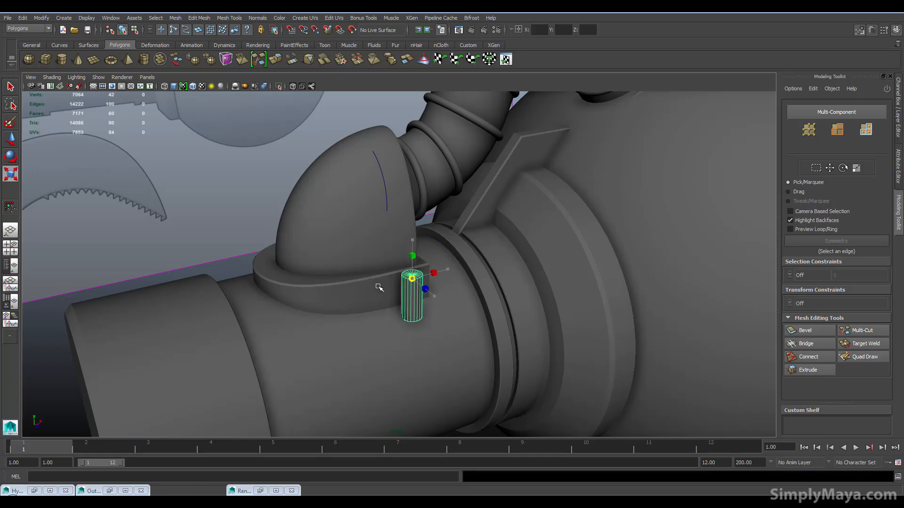
Step: Raise the pin slightly and move its bottom vertices down to lengthen it into the pipe
key(w)
drag(412, 240, 413, 232)
right_drag(412, 288, 375, 283)
drag(380, 296, 499, 351)
drag(410, 265, 405, 297)
Step: Bevel the edge loop around the pin's top cap
alt+right_drag(405, 296, 700, 338)
scroll(451, 333, up, 3)
alt+drag(451, 332, 474, 193)
right_drag(474, 193, 492, 186)
click(492, 186)
alt+drag(492, 186, 525, 209)
scroll(539, 229, up, 3)
right_drag(539, 229, 530, 207)
double_click(531, 242)
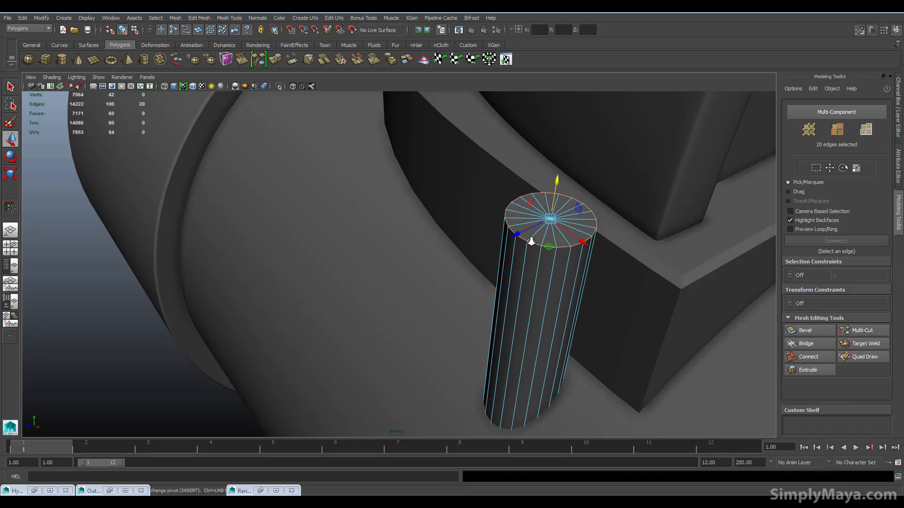
shift+right_drag(531, 242, 575, 241)
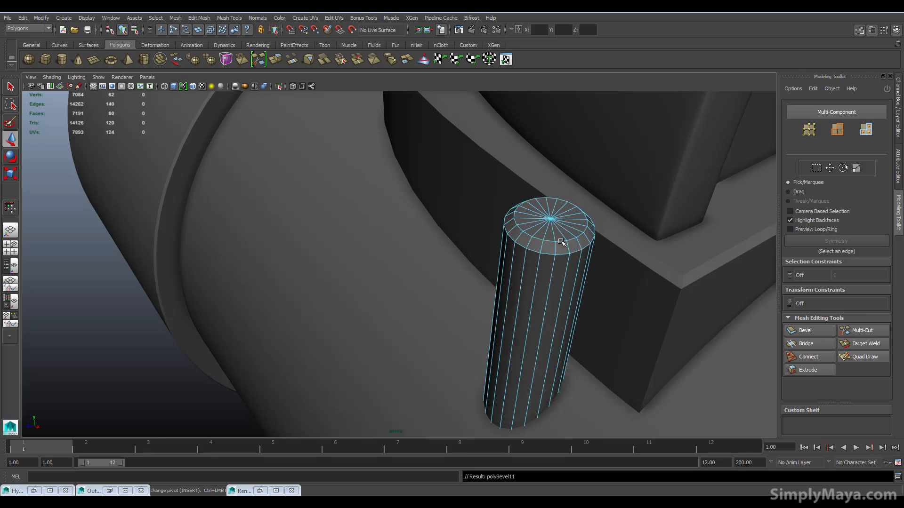
alt+drag(487, 302, 551, 202)
right_drag(551, 203, 476, 323)
alt+drag(476, 323, 662, 289)
scroll(599, 289, up, 10)
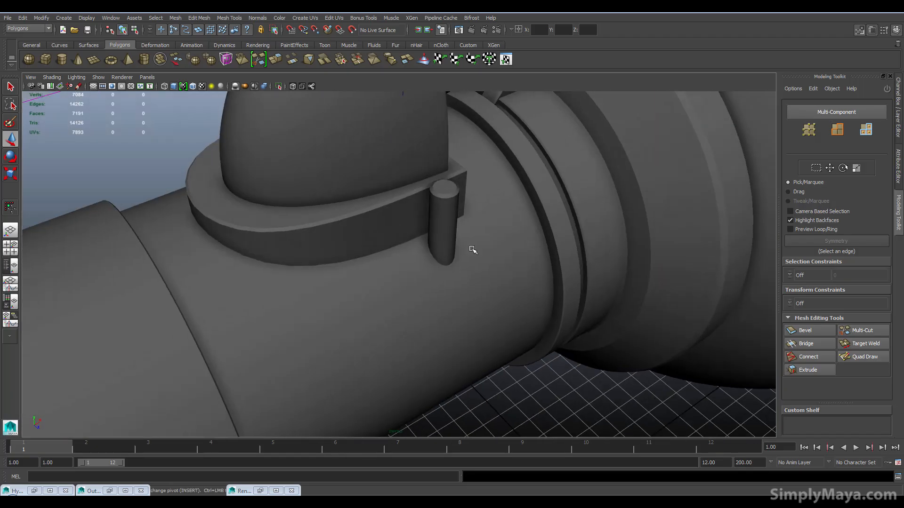
Step: Scale the beveled pin down further and reposition it along Z against the side of the base
click(447, 221)
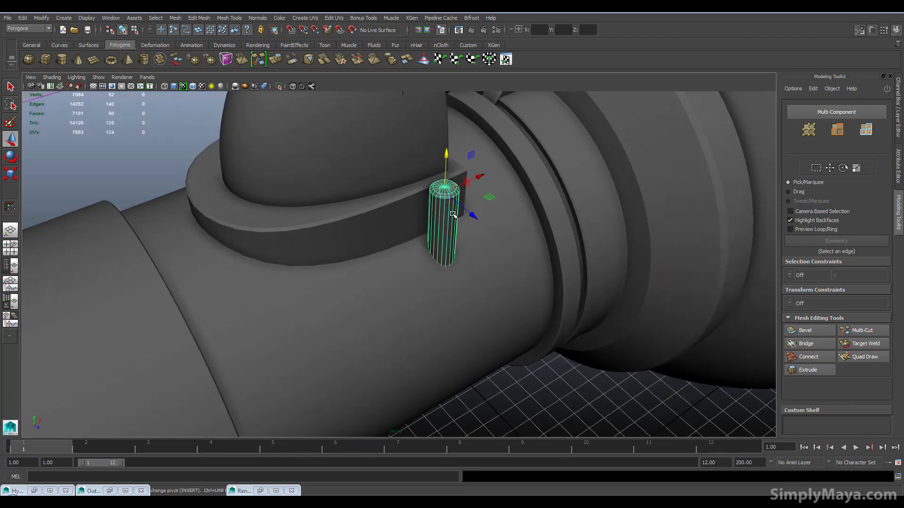
key(r)
drag(447, 193, 418, 201)
key(w)
drag(472, 215, 504, 290)
Step: Duplicate the beveled pin beside the base under the dome
right_click(411, 249)
alt+drag(445, 285, 399, 198)
right_drag(399, 196, 423, 183)
alt+drag(389, 227, 186, 224)
key(ctrl+d)
alt+drag(181, 270, 469, 289)
scroll(583, 378, down, 5)
Step: Compare the model and its new pins with the reference drawing and the reference photo
click(571, 359)
alt+drag(571, 359, 347, 374)
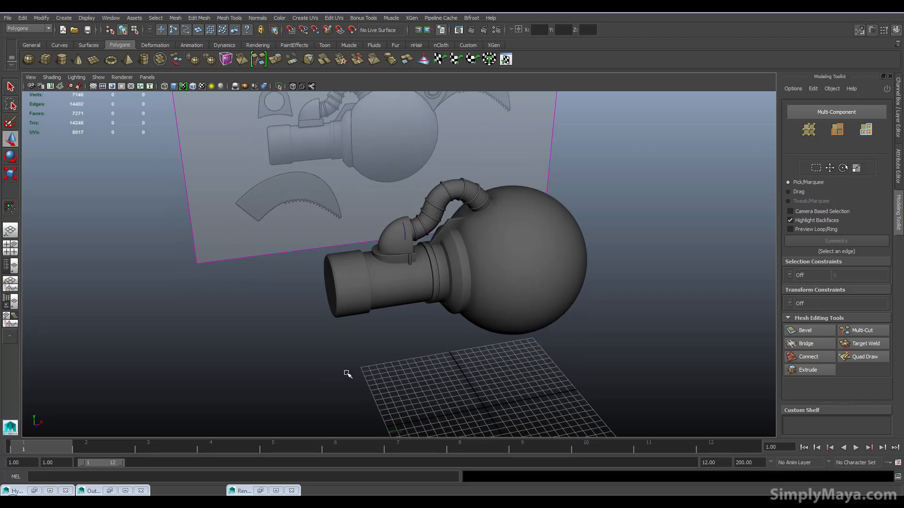
alt+drag(428, 300, 404, 271)
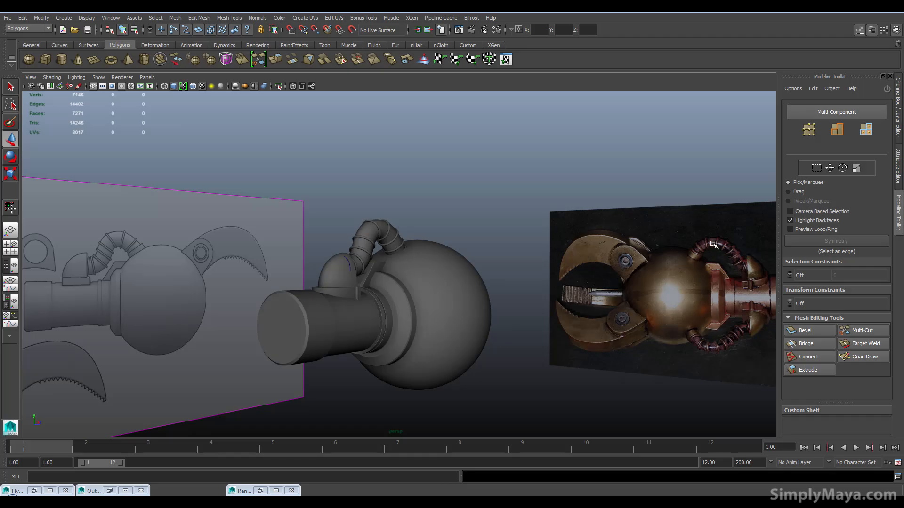
alt+drag(732, 332, 669, 273)
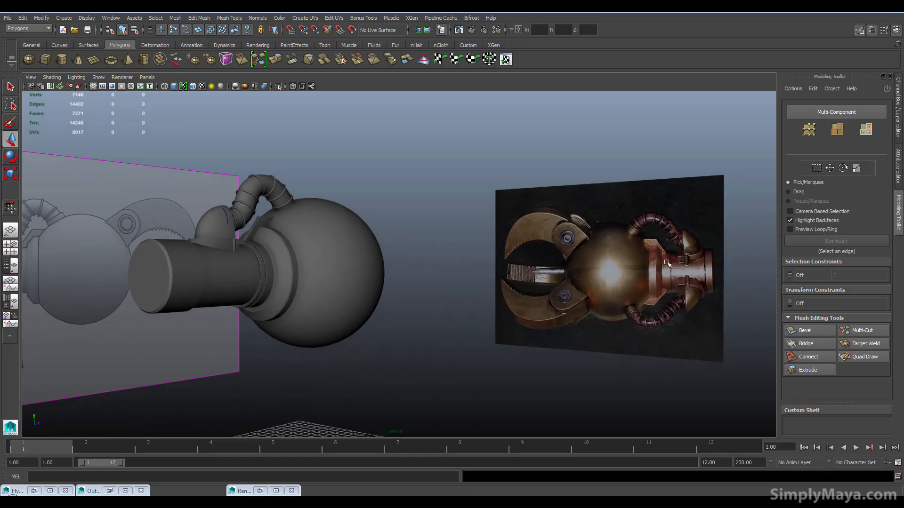
alt+drag(477, 283, 344, 362)
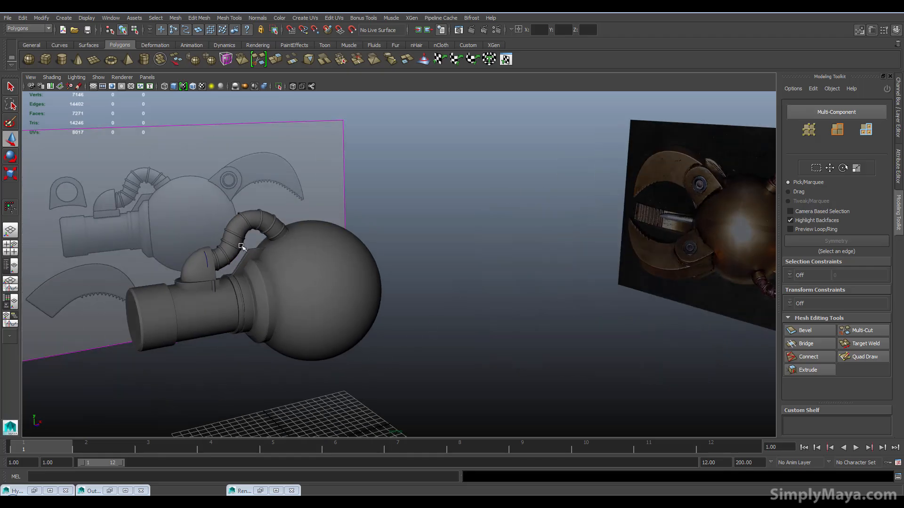
alt+drag(268, 394, 217, 223)
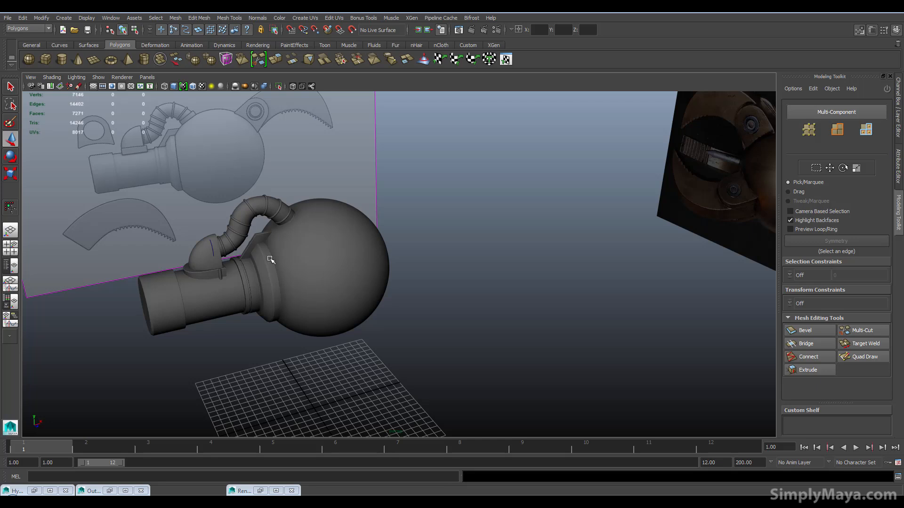
alt+right_drag(191, 276, 401, 282)
click(323, 247)
shift+click(281, 203)
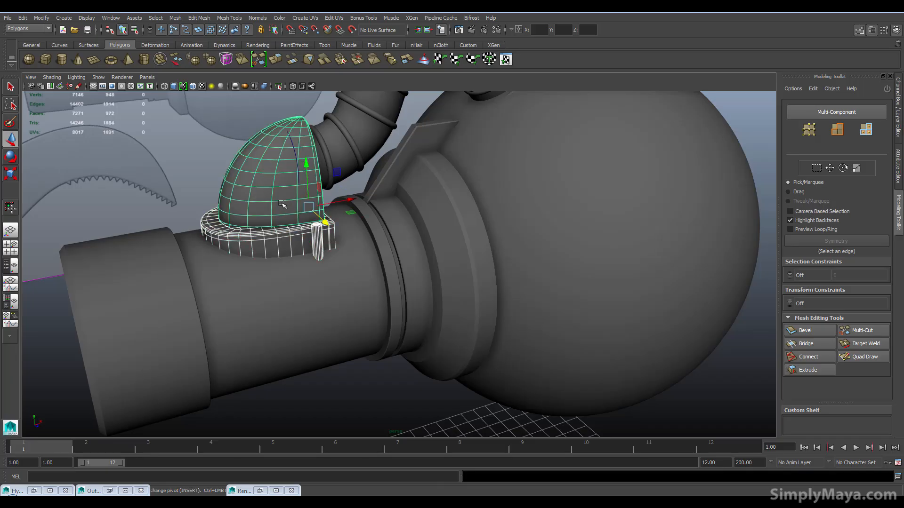
alt+drag(315, 192, 225, 179)
alt+drag(282, 250, 361, 251)
shift+click(374, 249)
alt+drag(299, 245, 447, 208)
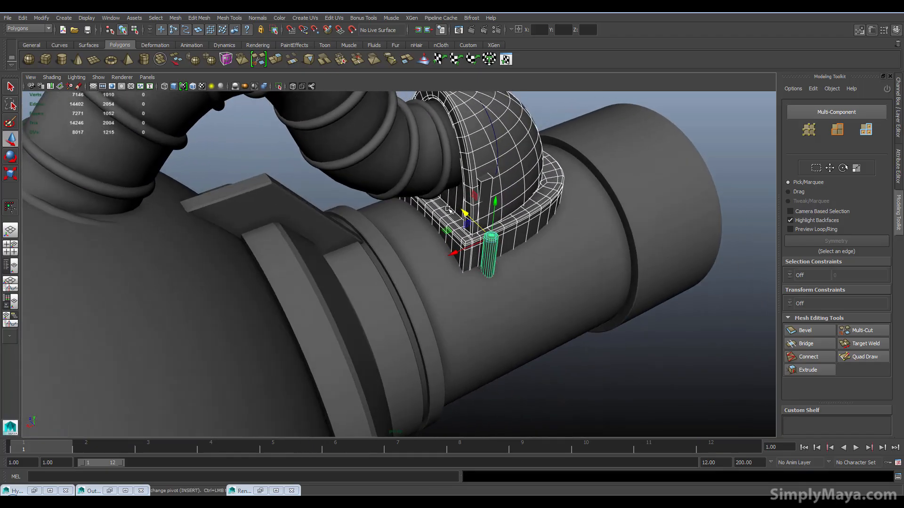
Step: Move the two top end vertices of the upright wall inward so the wall's corner sits within the dome's rim
alt+right_drag(447, 208, 581, 110)
click(580, 96)
alt+drag(528, 158, 476, 170)
click(523, 121)
right_click(478, 172)
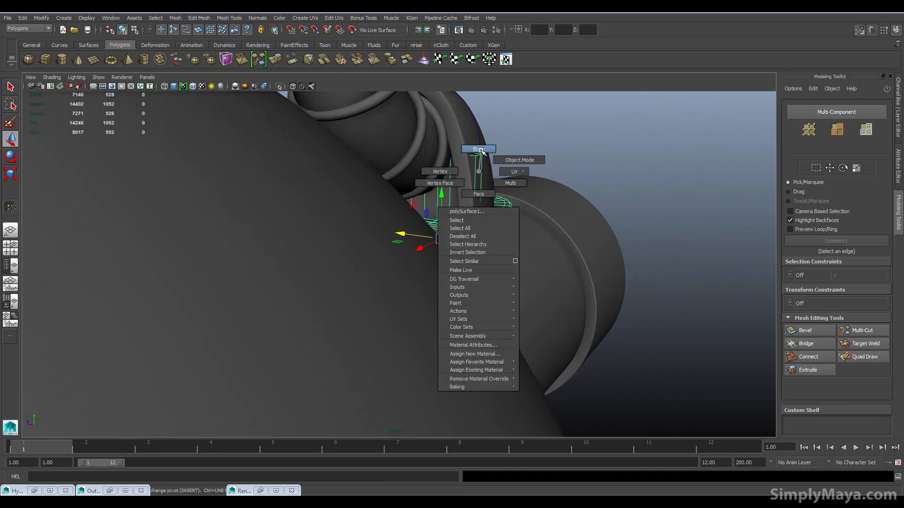
click(453, 171)
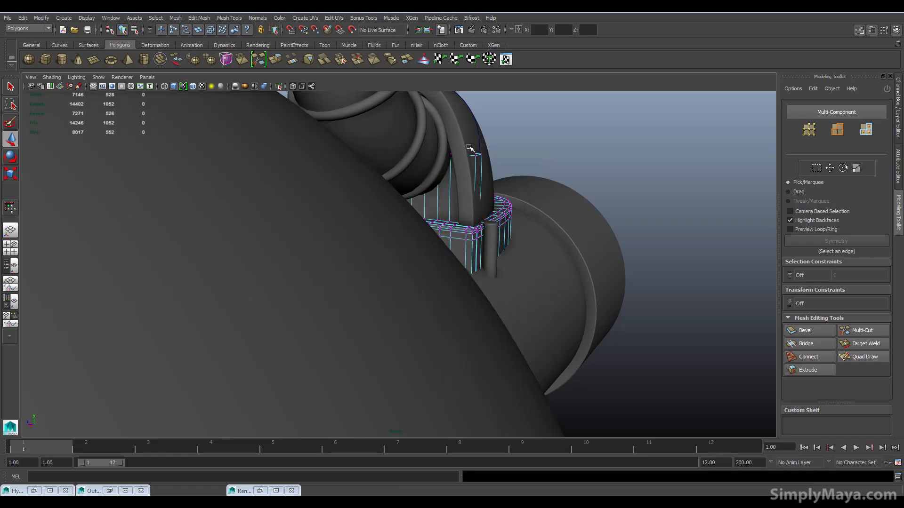
drag(490, 164, 495, 162)
drag(460, 154, 455, 154)
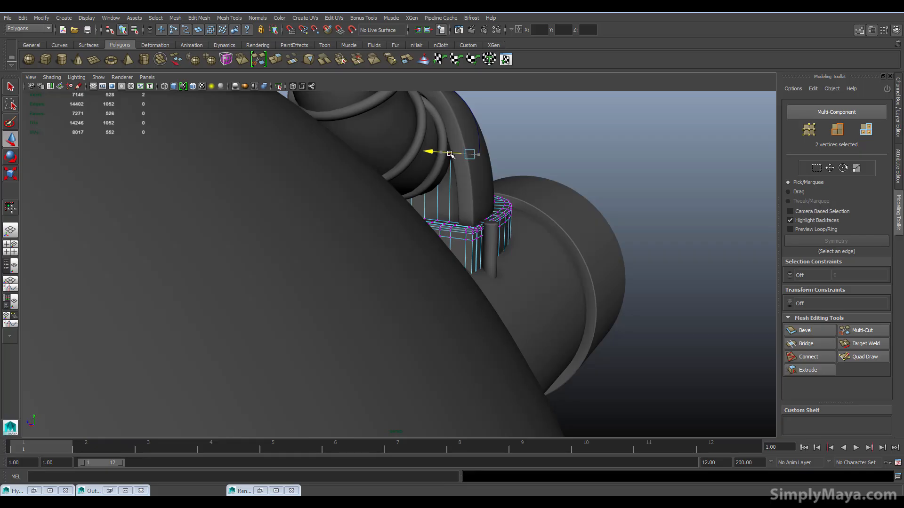
right_drag(485, 193, 523, 167)
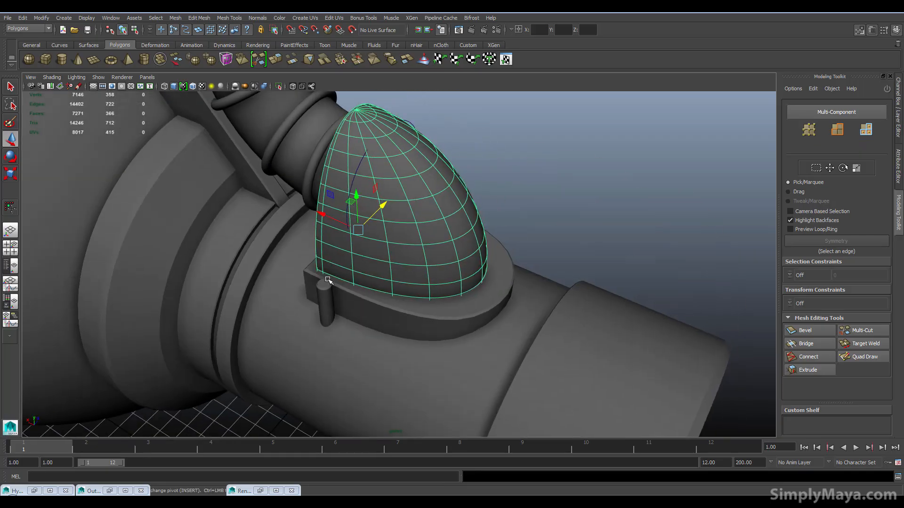
Step: Select the dome together with both pins, the base with its wall, and the hose rings nearest the dome
shift+click(325, 292)
shift+click(497, 275)
alt+drag(497, 275, 277, 257)
click(472, 229)
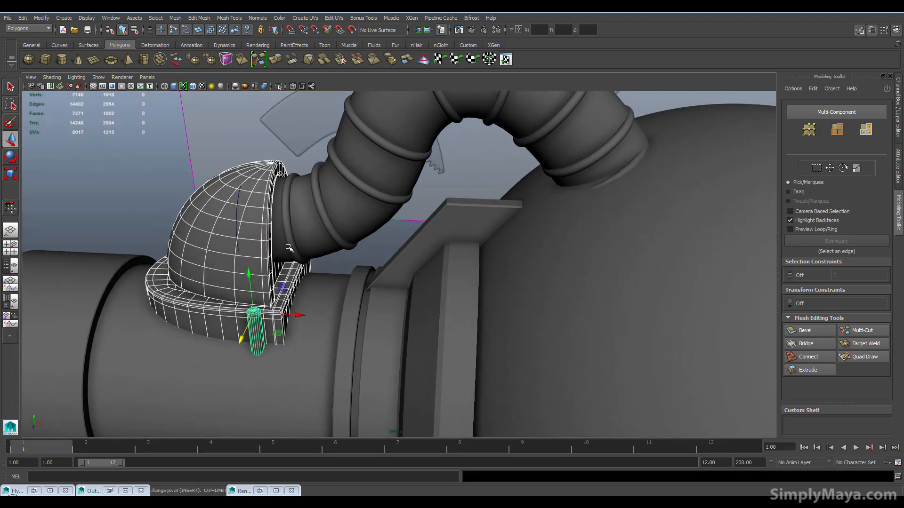
click(288, 247)
shift+click(332, 231)
shift+click(372, 189)
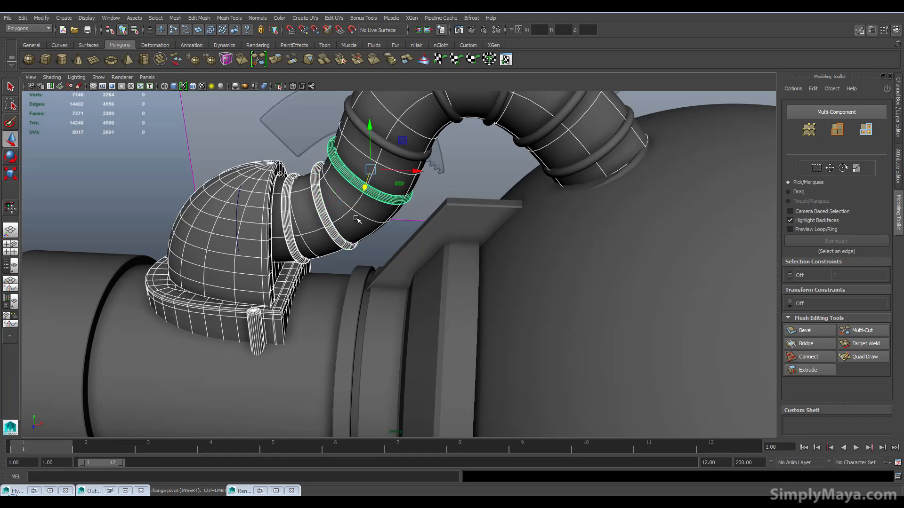
Step: Add the remaining hose rings and the hose itself to the selection, and group all the selected parts
scroll(536, 302, down, 6)
alt+drag(373, 325, 476, 285)
alt+drag(262, 337, 243, 328)
key(q)
shift+click(398, 220)
shift+click(412, 211)
shift+click(436, 218)
shift+click(459, 232)
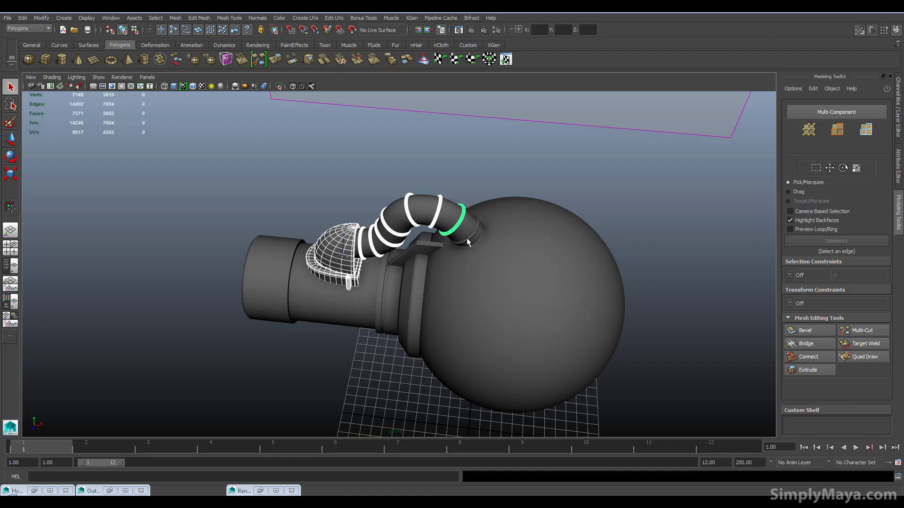
shift+click(467, 238)
alt+drag(378, 272, 400, 260)
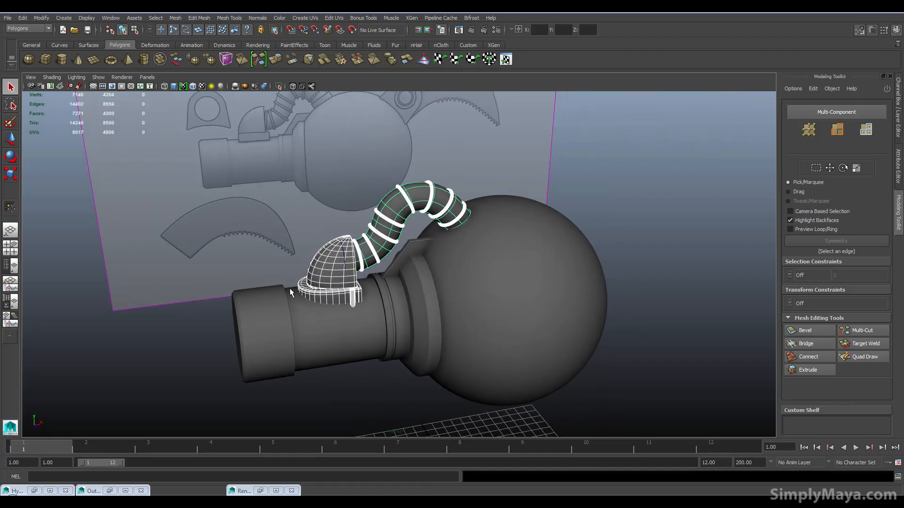
key(ctrl+g)
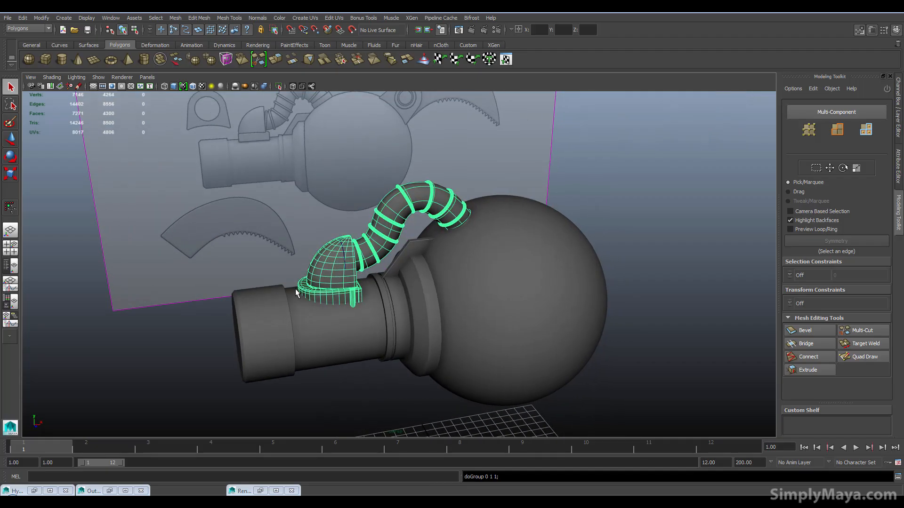
Step: Rename the new group in the Outliner as pipe_and_housing
click(113, 489)
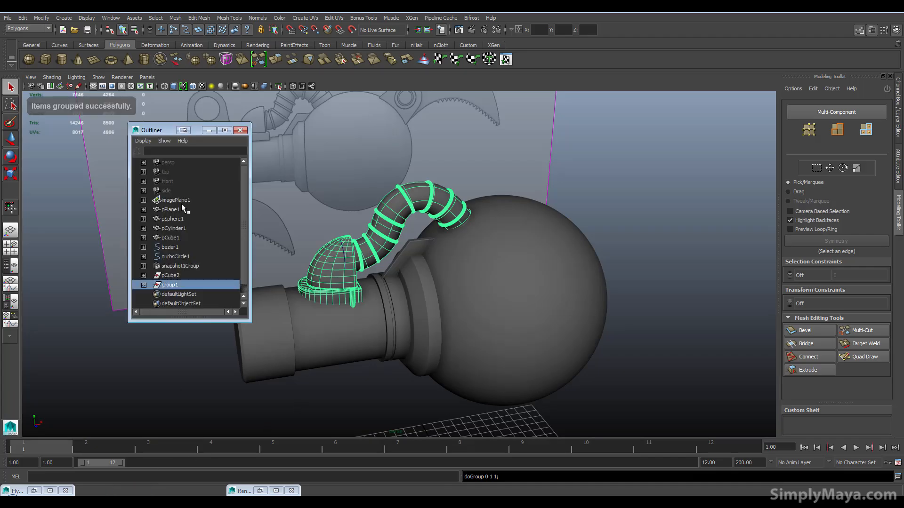
alt+drag(393, 253, 358, 257)
double_click(170, 285)
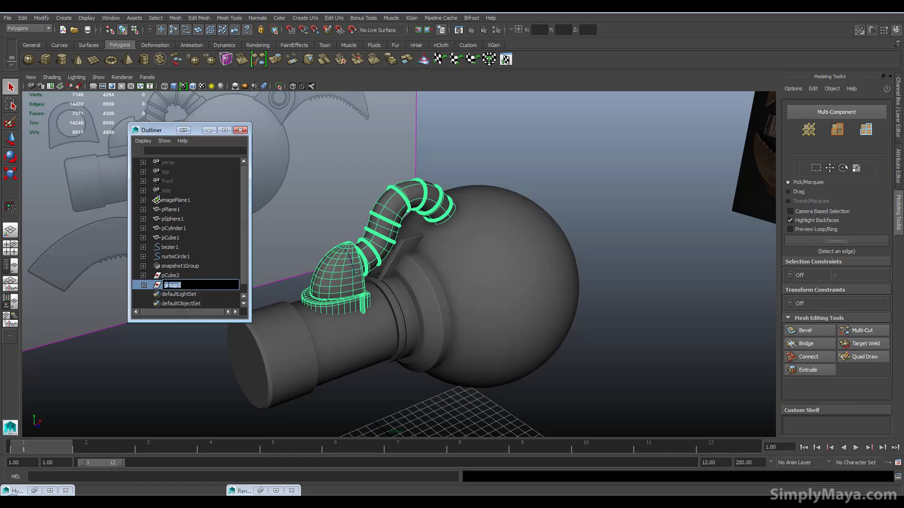
text(pi)
text(pe_and_housing)
key(Return)
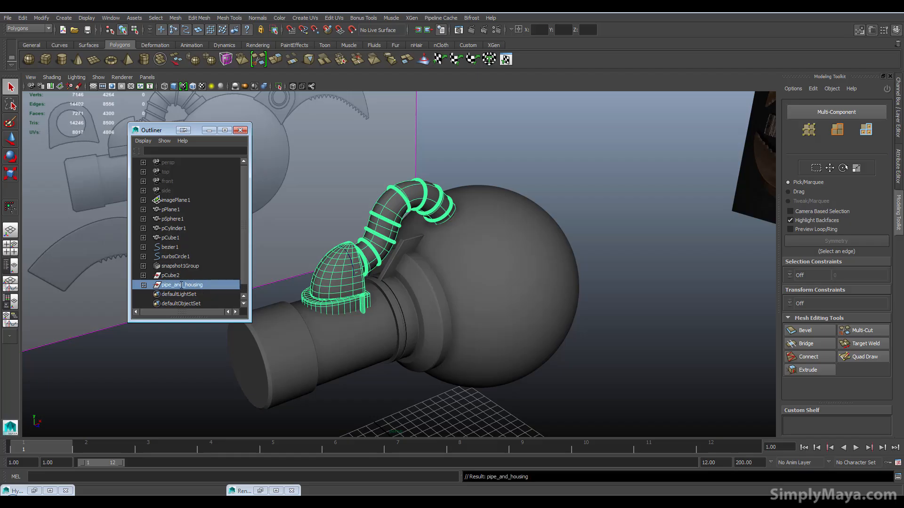
Step: Try rotating the pipe_and_housing group about its pivot at the grid origin, and undo the rotation
alt+drag(298, 280, 269, 277)
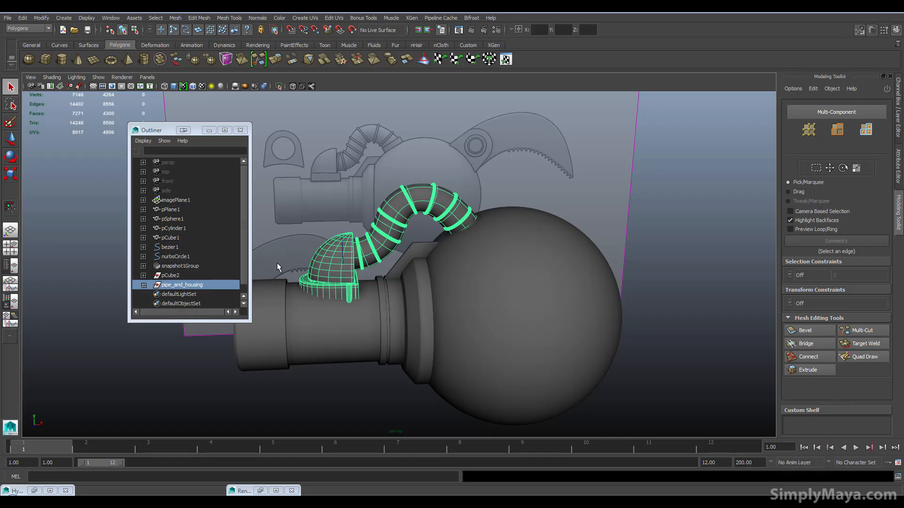
alt+drag(324, 261, 329, 267)
key(r)
alt+drag(373, 286, 356, 293)
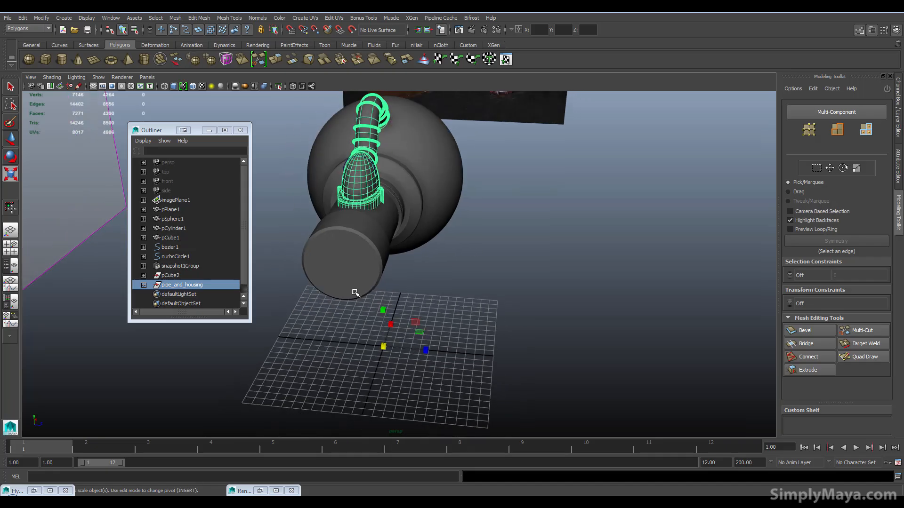
key(w)
key(e)
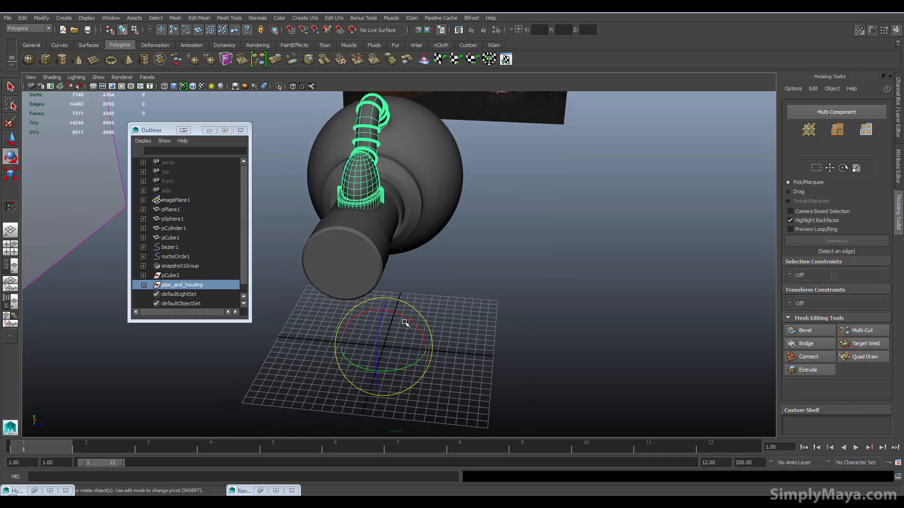
drag(405, 322, 382, 344)
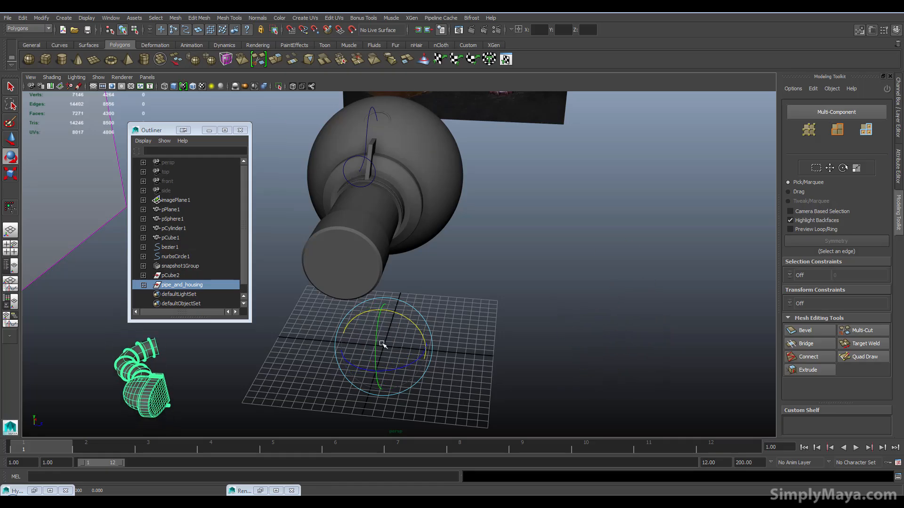
key(ctrl+z)
click(440, 290)
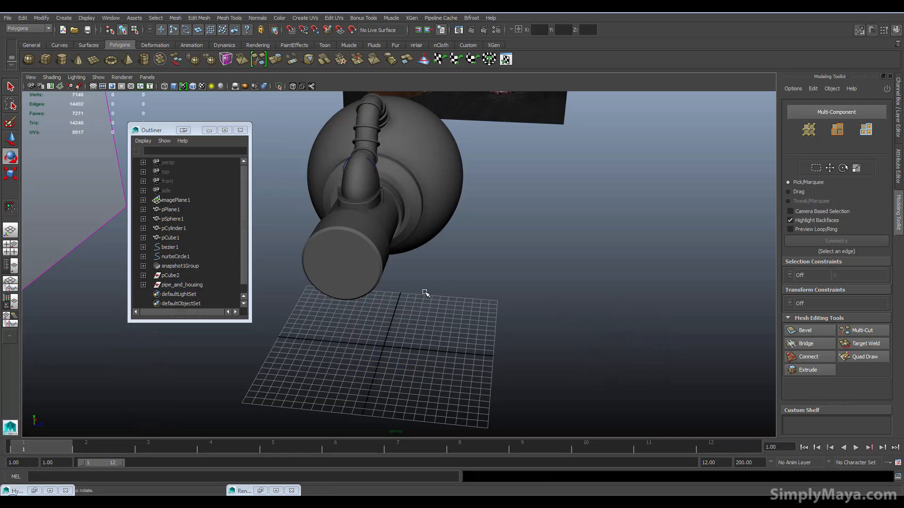
alt+drag(423, 297, 373, 252)
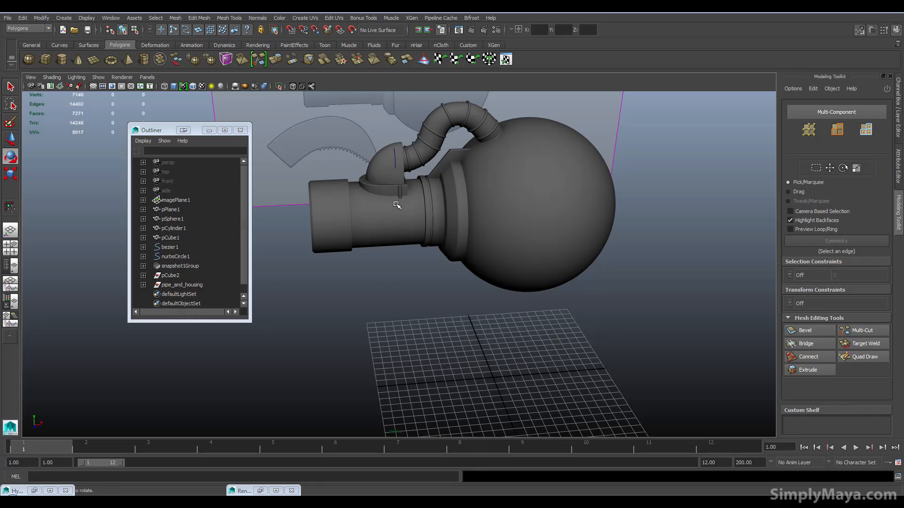
Step: Move the pipe_and_housing group's pivot in the front view up to the cylinder's centre line, beneath the dome
click(169, 284)
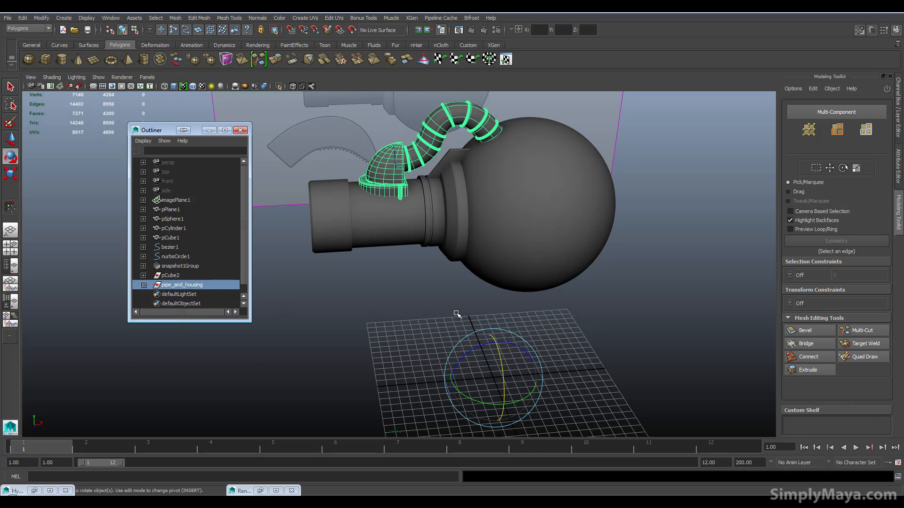
click(531, 350)
key(Insert)
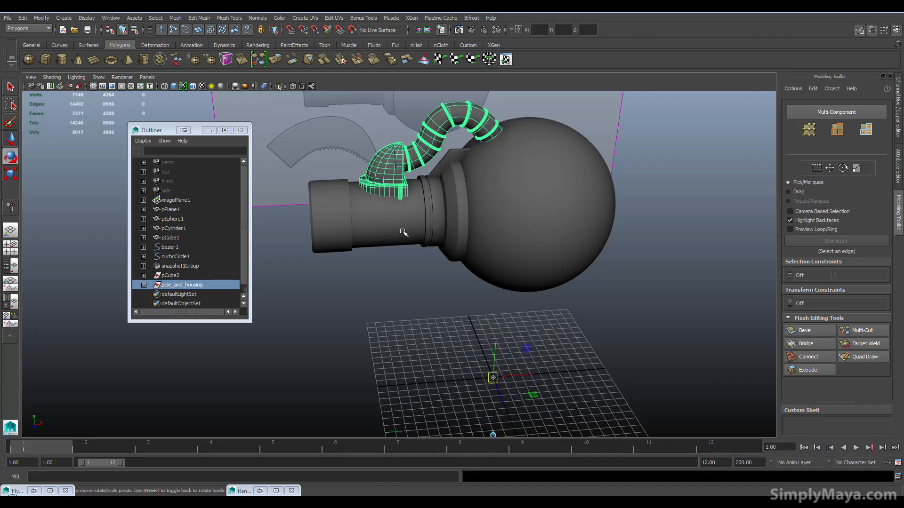
key(space)
key(space)
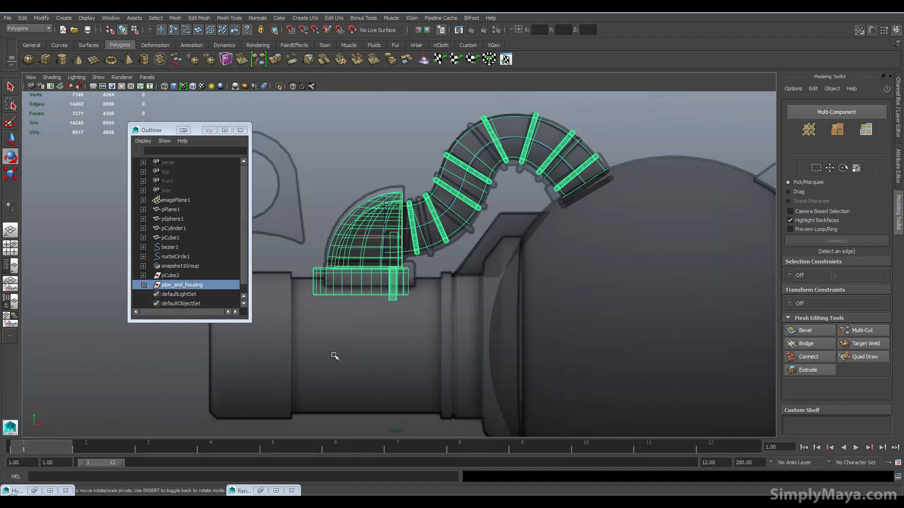
key(a)
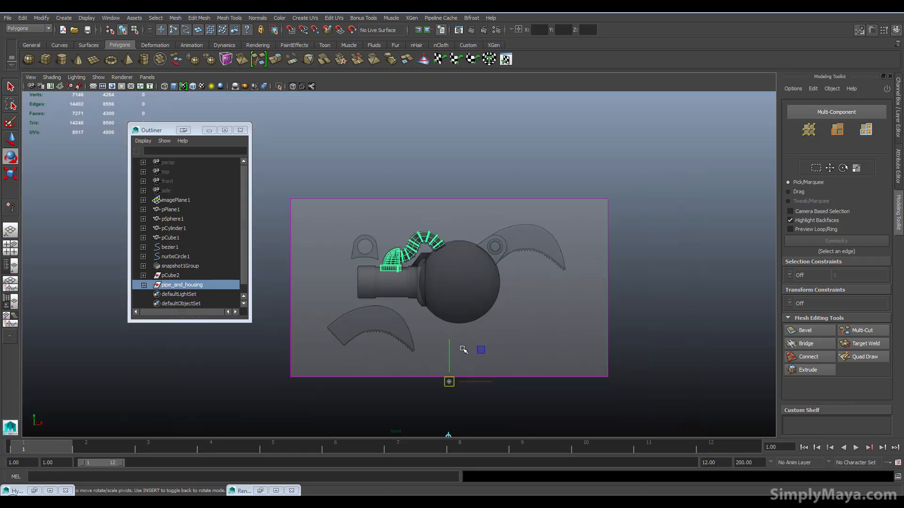
drag(450, 352, 450, 249)
click(450, 284)
key(ctrl+z)
drag(478, 281, 426, 282)
scroll(425, 283, up, 8)
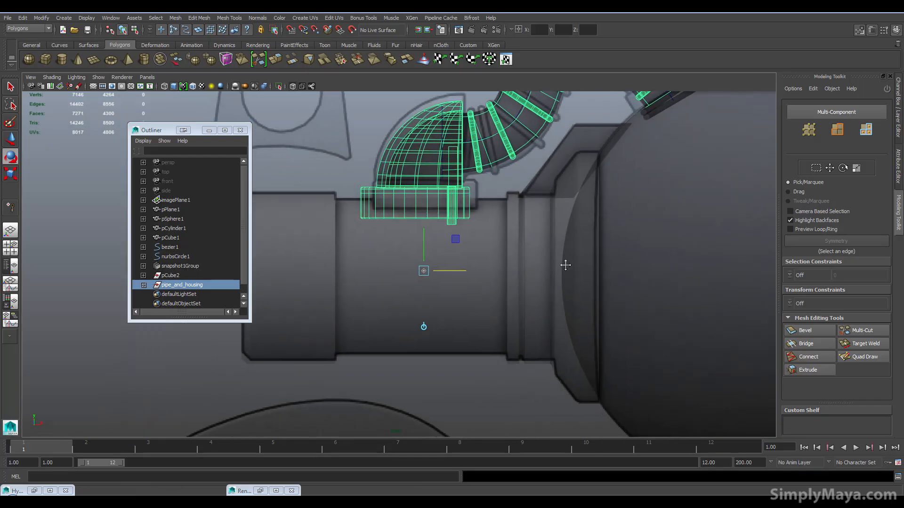
Step: Add the cylinder to the selection as a reference and fine-tune the pivot along X beneath the dome
click(496, 256)
drag(460, 275, 449, 276)
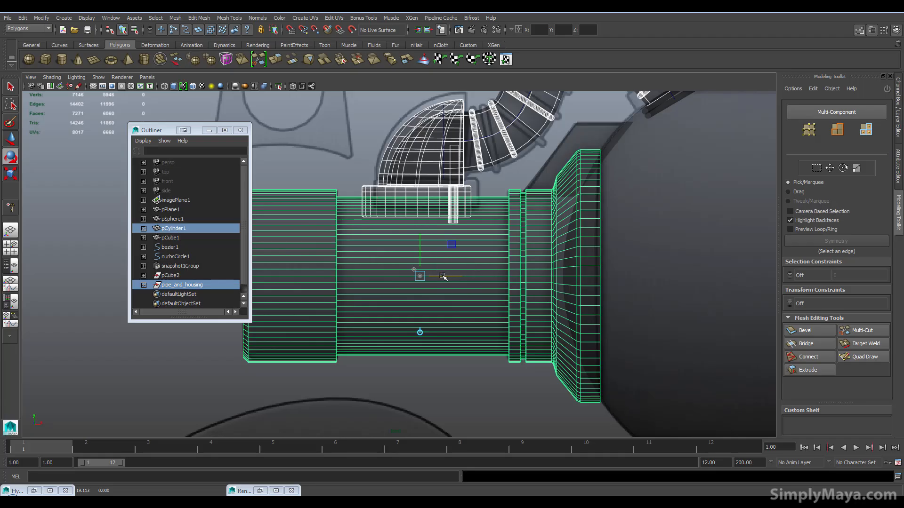
drag(445, 278, 441, 278)
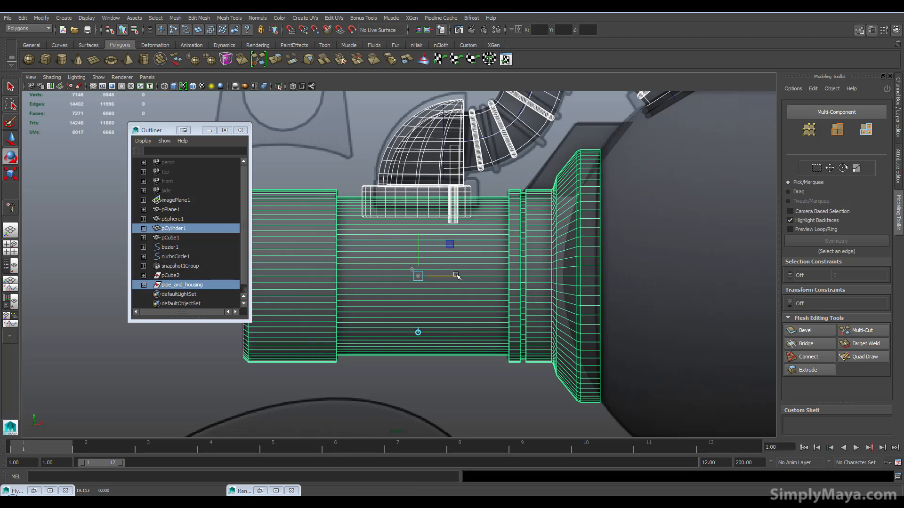
alt+middle_drag(459, 275, 484, 272)
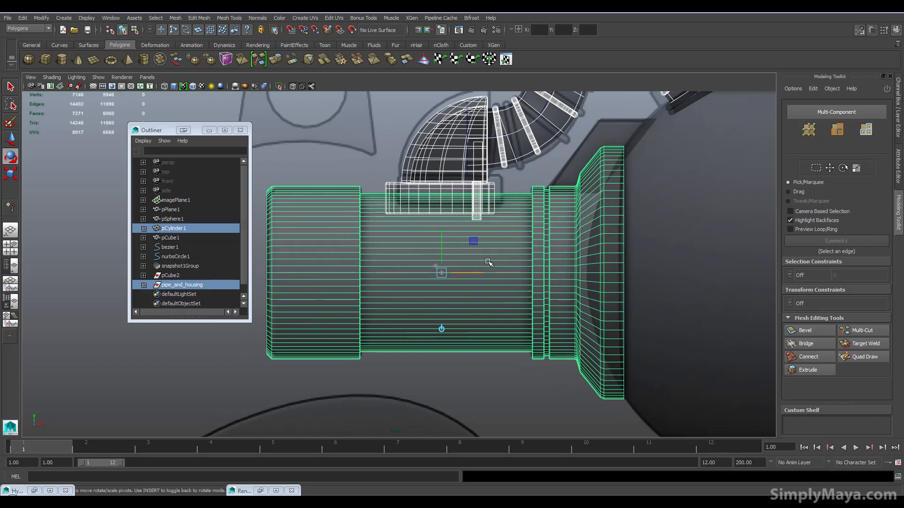
Step: Reselect only the pipe_and_housing group and check its pivot inside the cylinder in the perspective view
click(513, 268)
scroll(506, 249, down, 1)
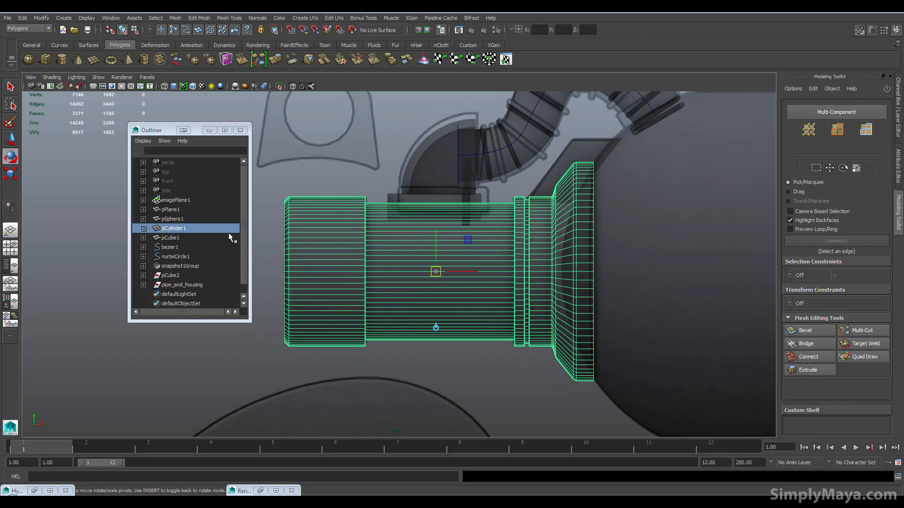
click(179, 266)
key(space)
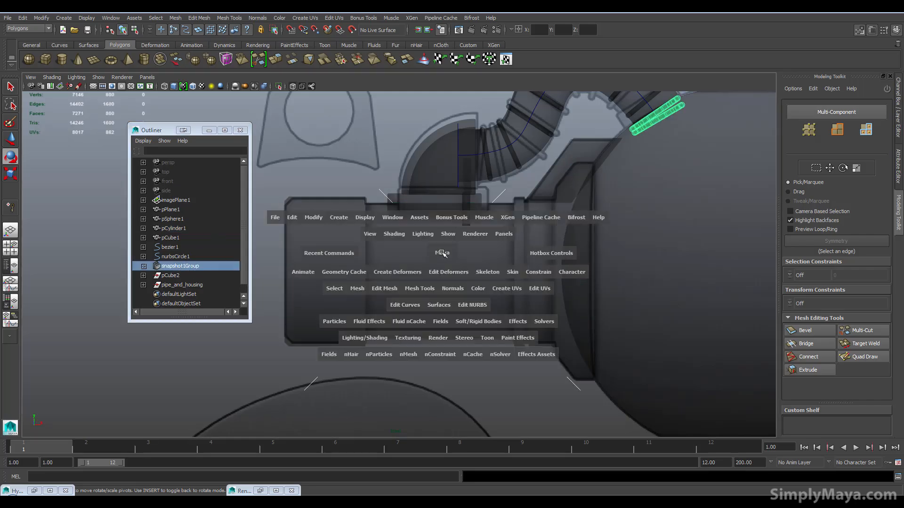
alt+drag(480, 250, 591, 218)
scroll(591, 218, up, 3)
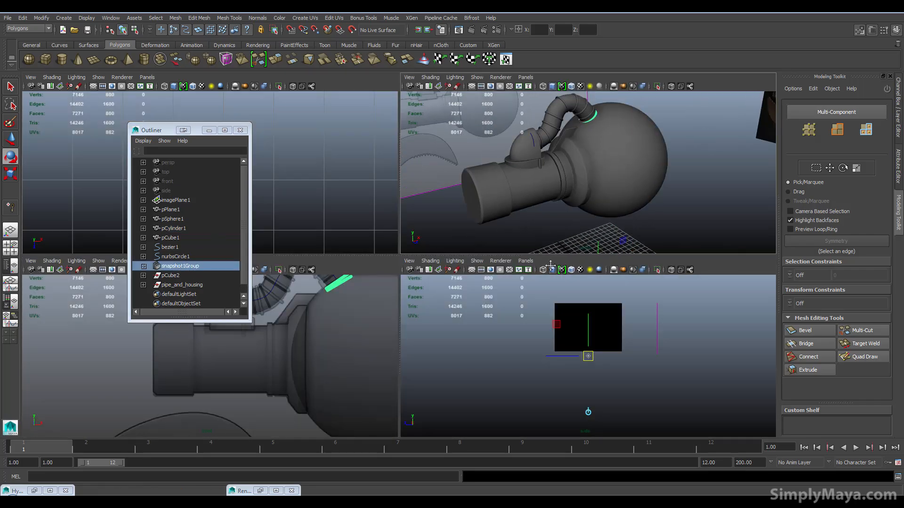
click(218, 283)
key(space)
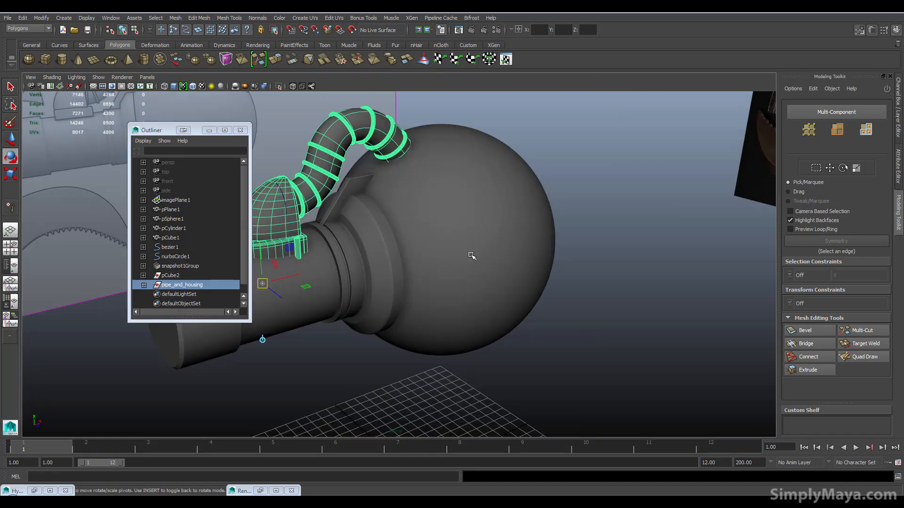
alt+drag(532, 269, 358, 197)
key(space)
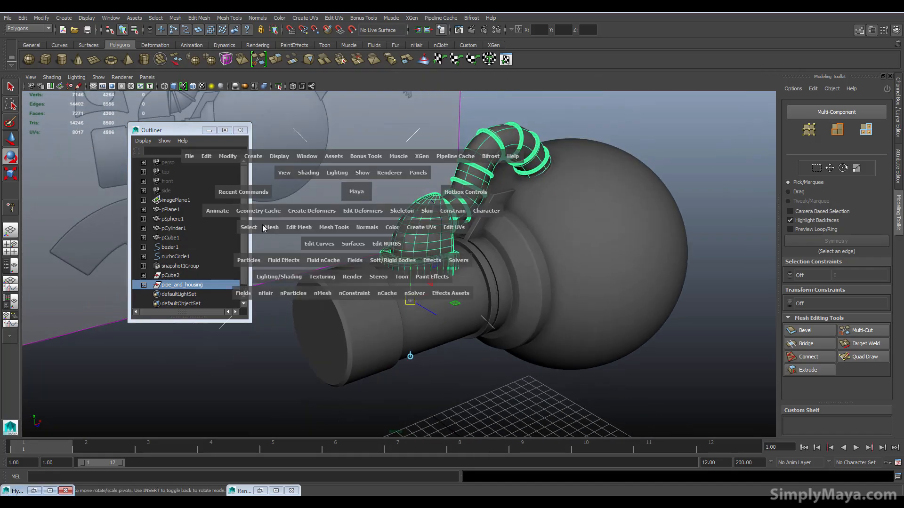
Step: Open the Duplicate Special options for the pipe_and_housing group and reset them to their defaults
click(206, 161)
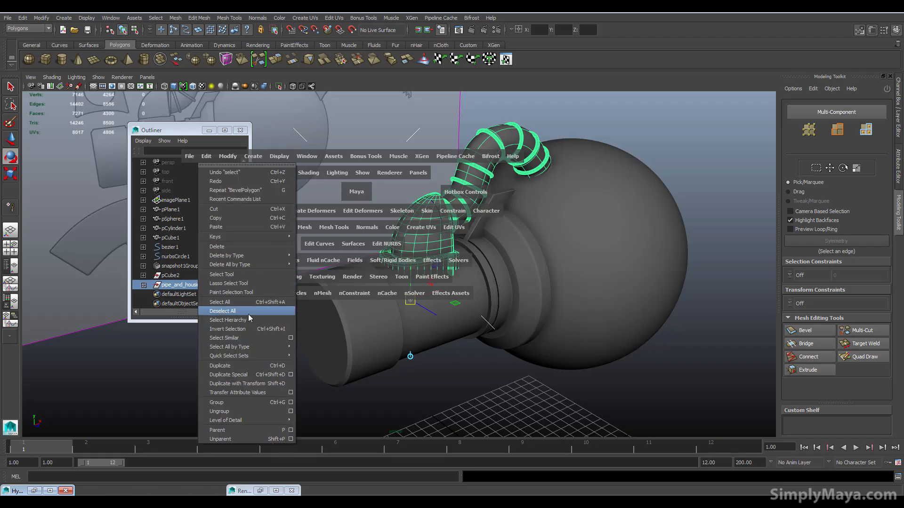
click(291, 376)
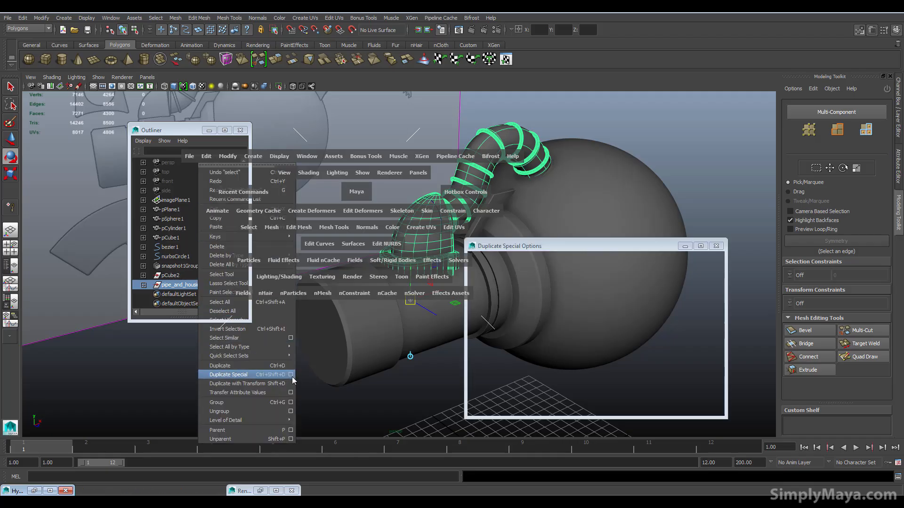
drag(603, 247, 740, 245)
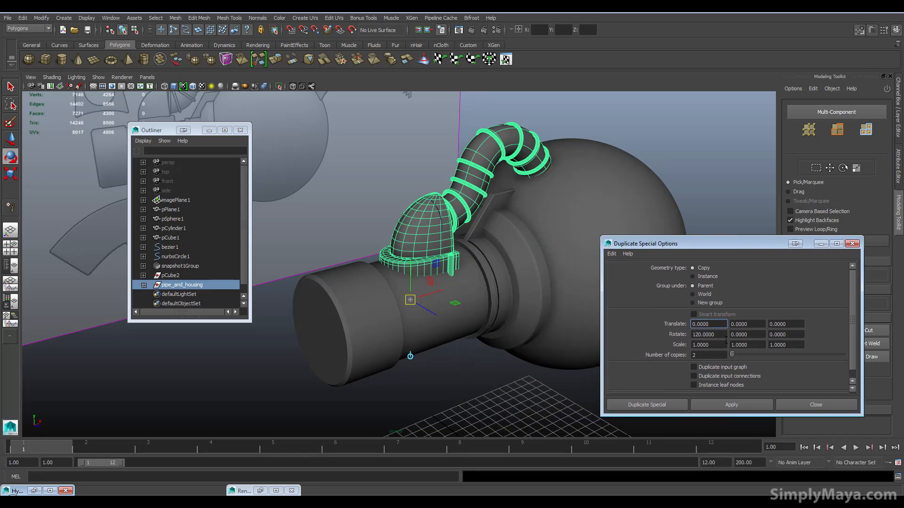
double_click(722, 336)
click(612, 253)
click(612, 253)
click(612, 254)
click(633, 272)
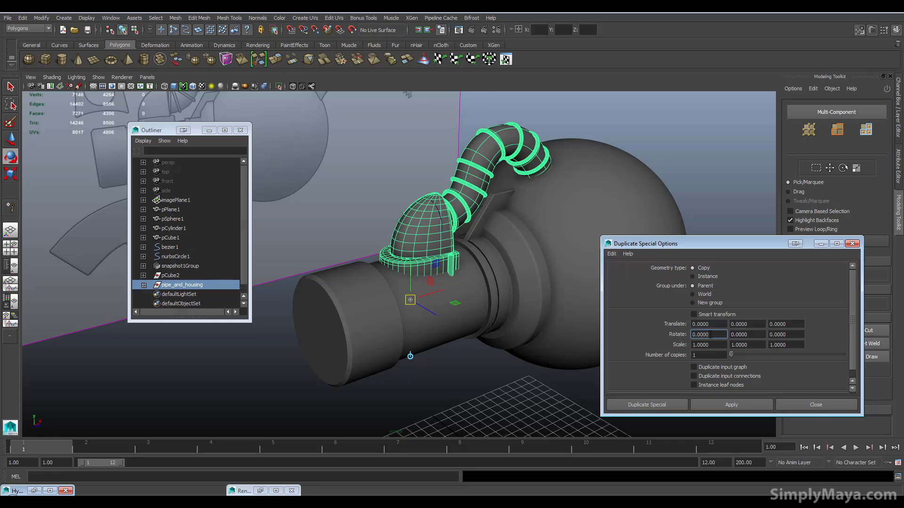
Step: Duplicate the pipe_and_housing group as 2 copies rotated 120° about X around the cylinder
key(ctrl+a)
text(120)
click(709, 355)
text(2)
alt+drag(429, 329, 561, 352)
click(637, 405)
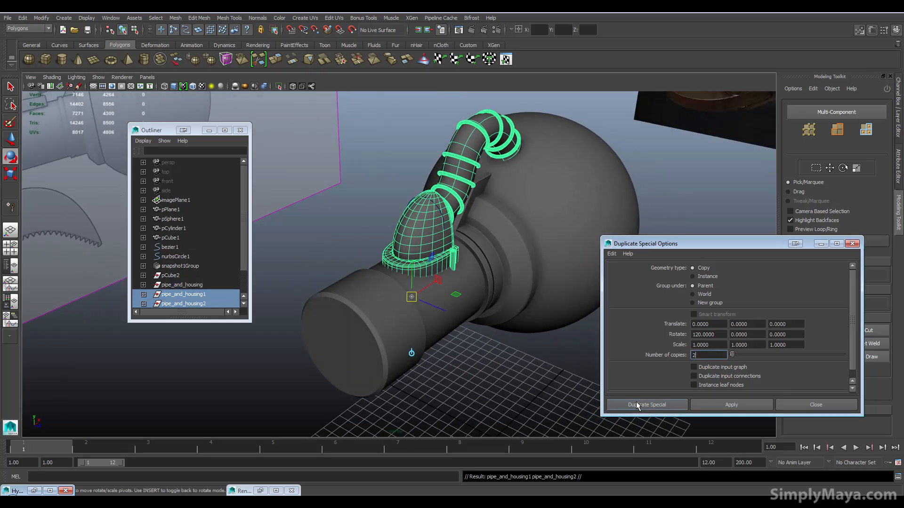
alt+drag(430, 368, 458, 369)
click(557, 385)
alt+right_drag(458, 369, 688, 362)
scroll(560, 313, up, 6)
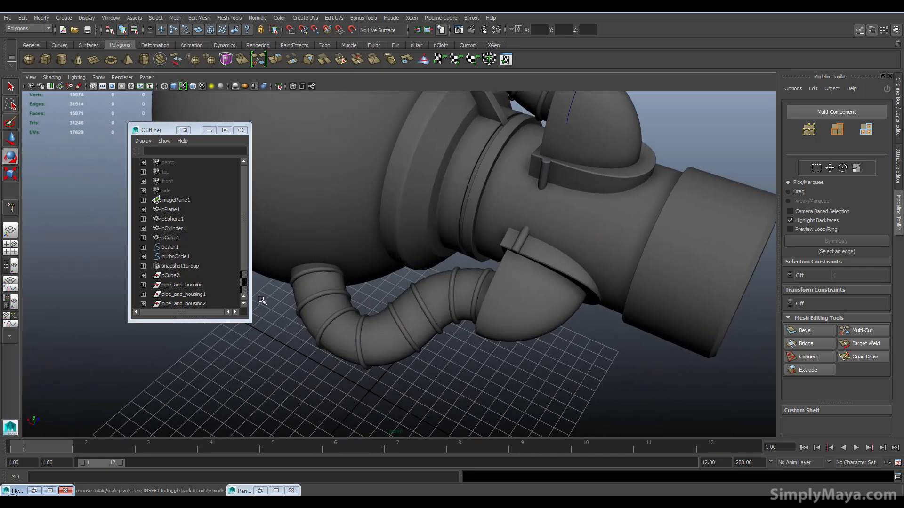
Step: Check the placement of pipe_and_housing1 and pipe_and_housing2 around the cylinder, and move the Outliner aside
click(200, 296)
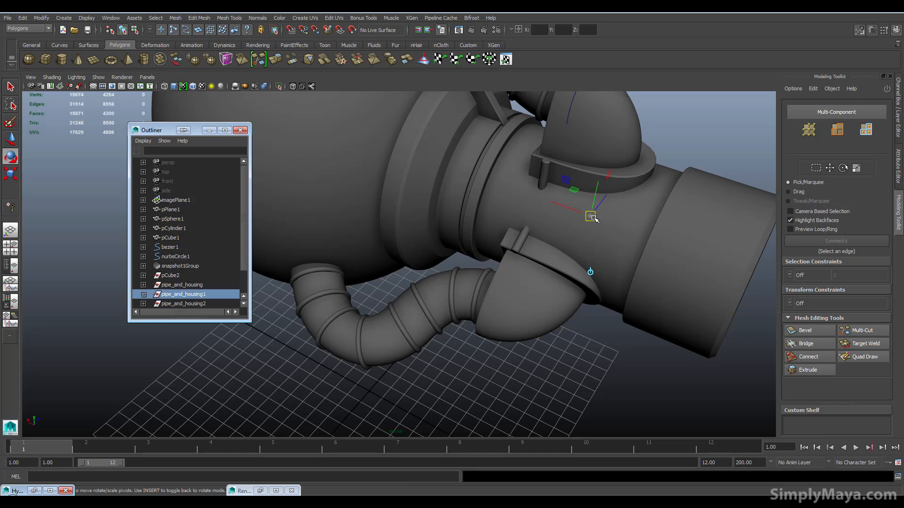
key(e)
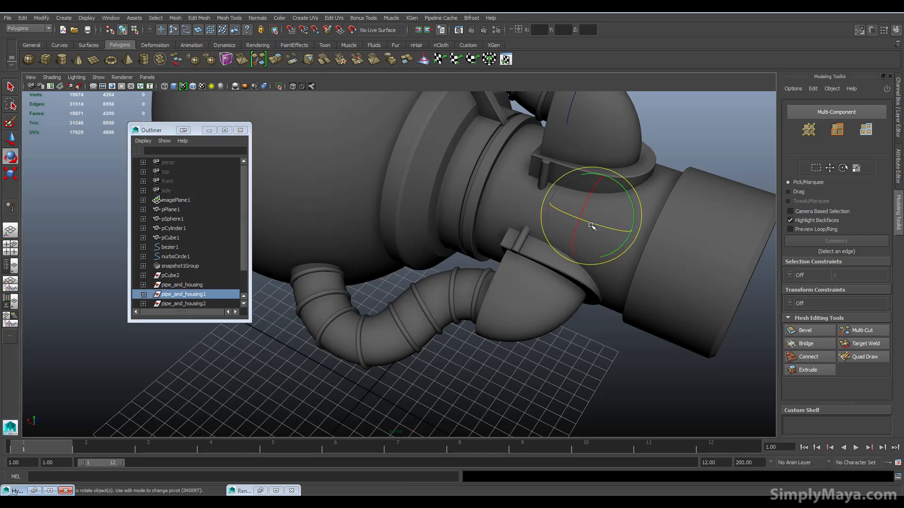
key(w)
drag(608, 196, 377, 257)
click(199, 305)
alt+drag(436, 257, 426, 237)
alt+drag(403, 268, 571, 350)
click(448, 398)
alt+drag(678, 264, 274, 198)
drag(165, 131, 285, 141)
drag(433, 153, 526, 149)
alt+drag(526, 150, 347, 234)
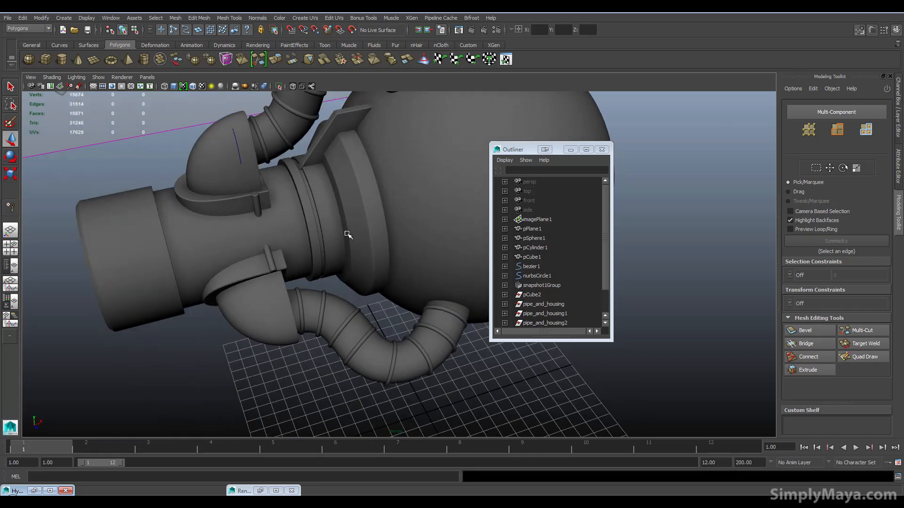
Step: Select the fin pCube1 and move its pivot down in the front view towards the cylinder's centre line
click(330, 117)
alt+drag(330, 117, 348, 183)
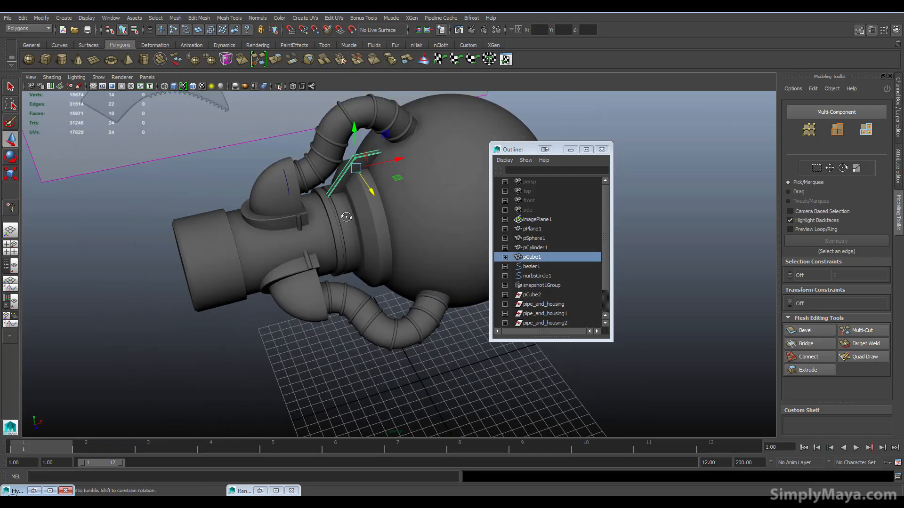
scroll(351, 152, up, 3)
key(Insert)
key(space)
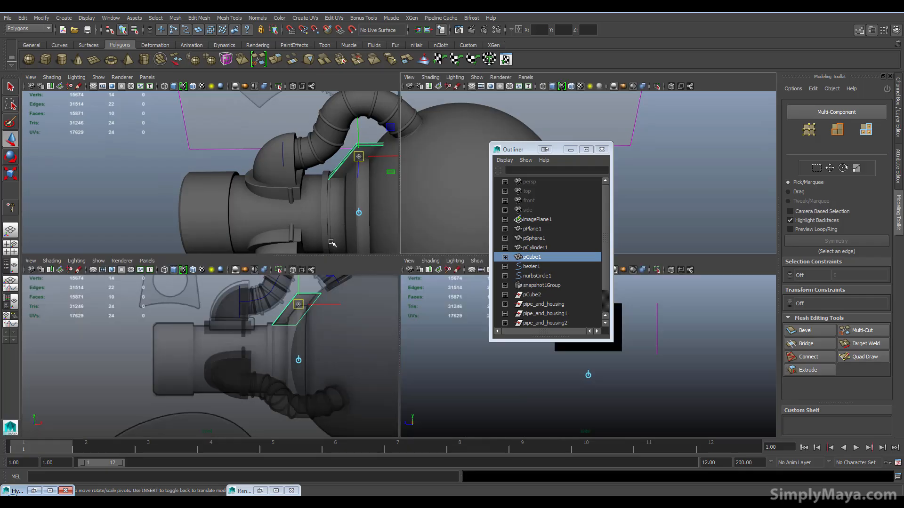
drag(299, 286, 304, 339)
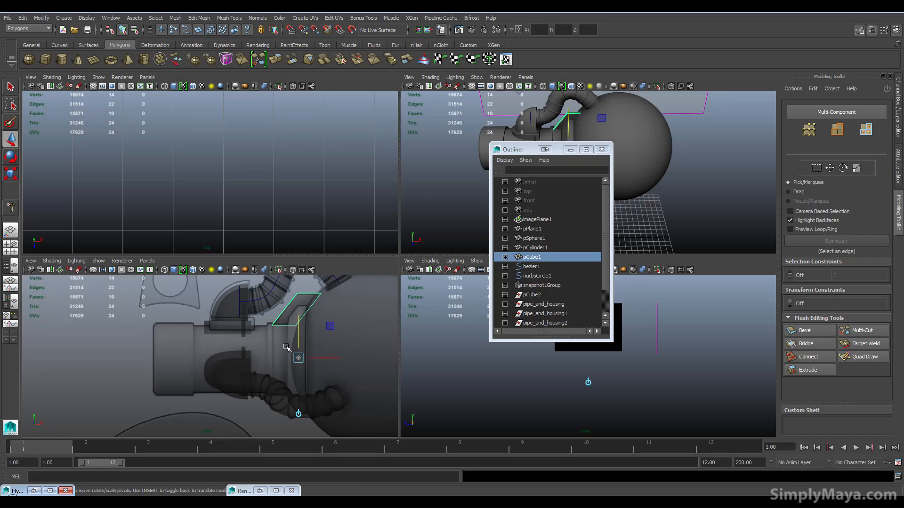
Step: Fine-tune the fin's pivot vertically in the front view, using pCylinder1's pivot and wireframe on shaded as references for the cylinder's centre line
shift+click(297, 338)
key(f)
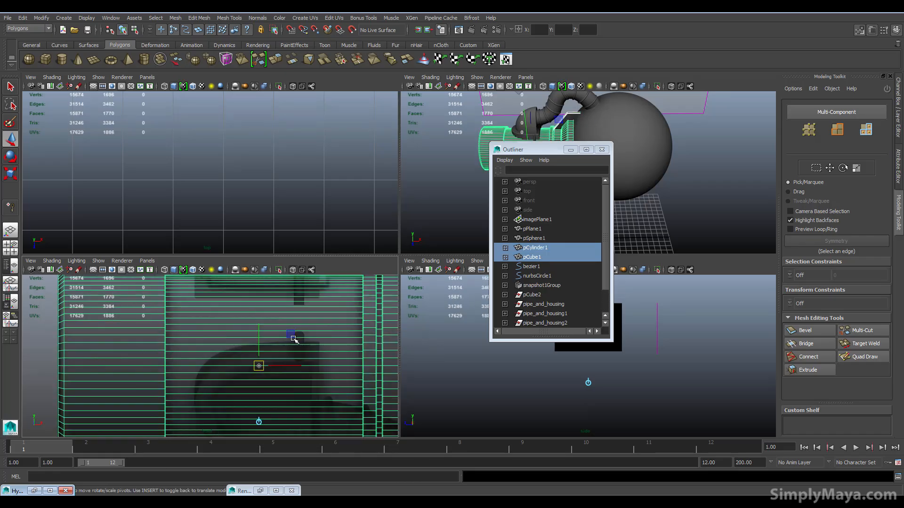
key(space)
alt+middle_drag(291, 339, 110, 384)
scroll(241, 341, down, 6)
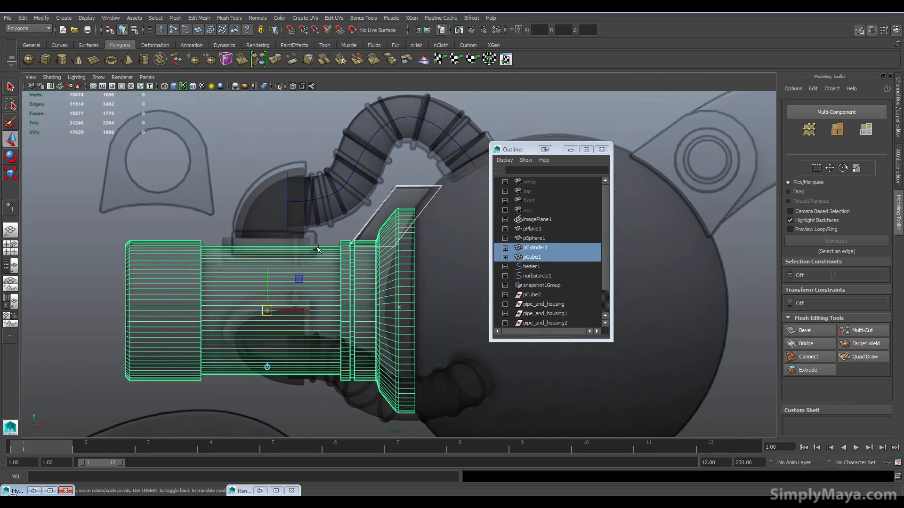
click(378, 207)
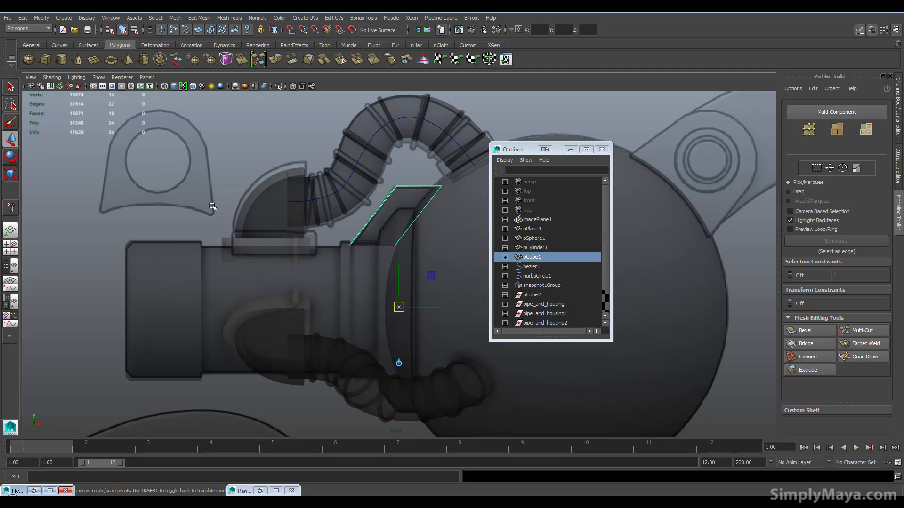
click(52, 77)
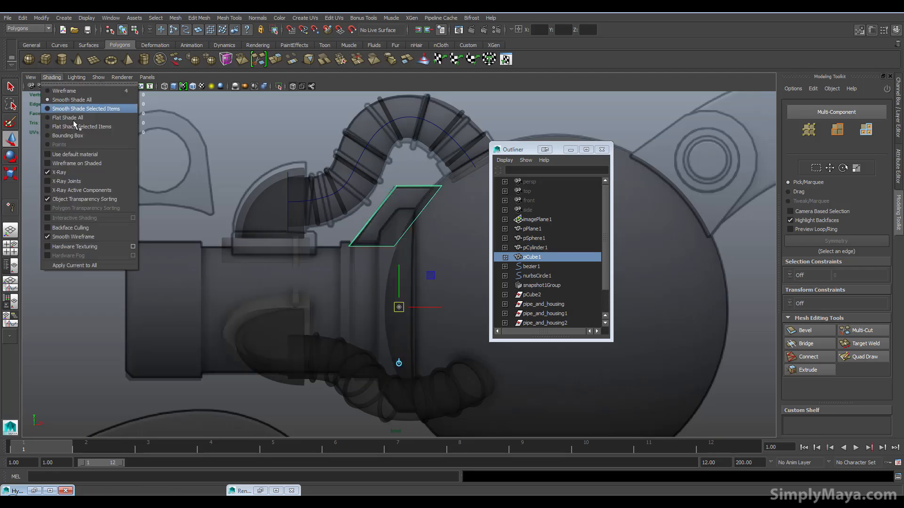
click(83, 163)
drag(403, 272, 399, 275)
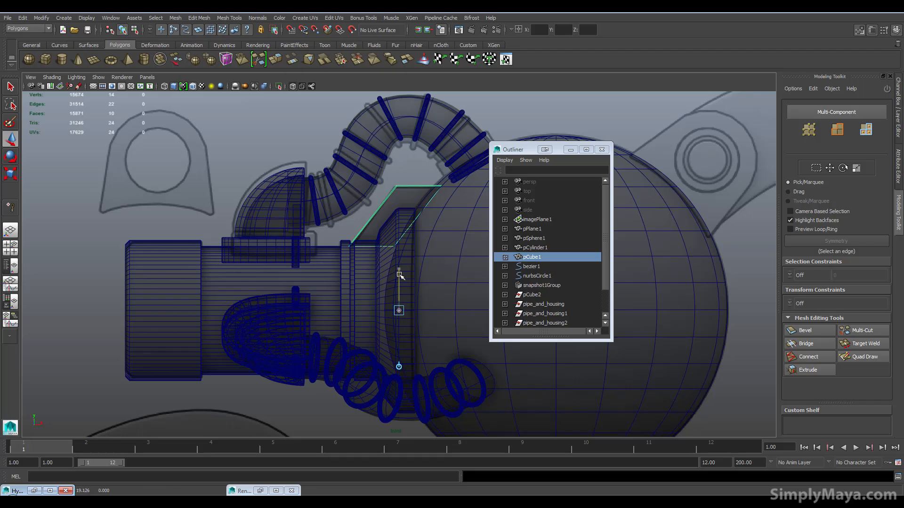
Step: Minimise the Outliner, leave pivot editing and return to the enlarged perspective view of the fin
key(space)
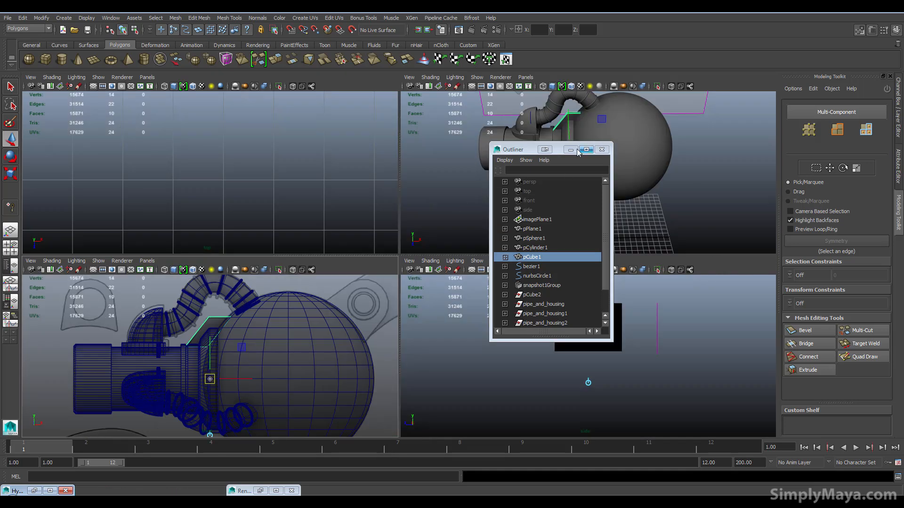
click(570, 149)
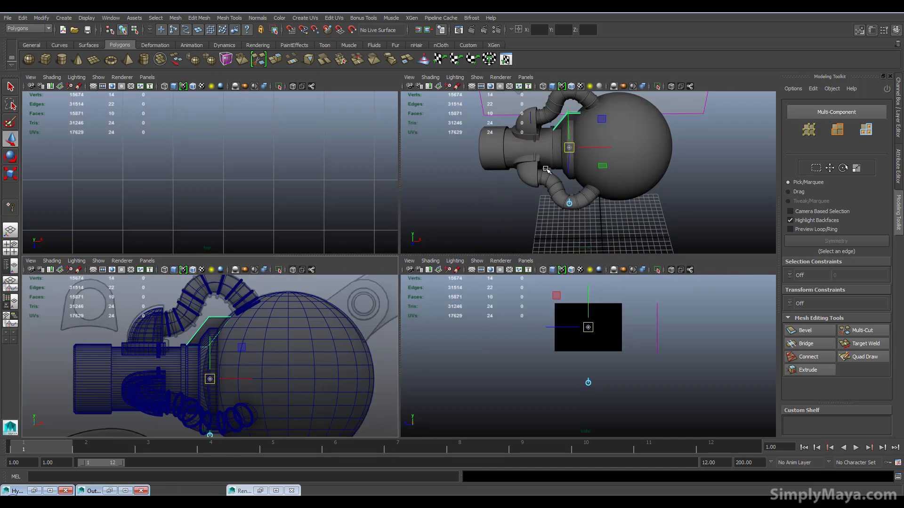
alt+drag(462, 229, 573, 170)
key(Insert)
key(space)
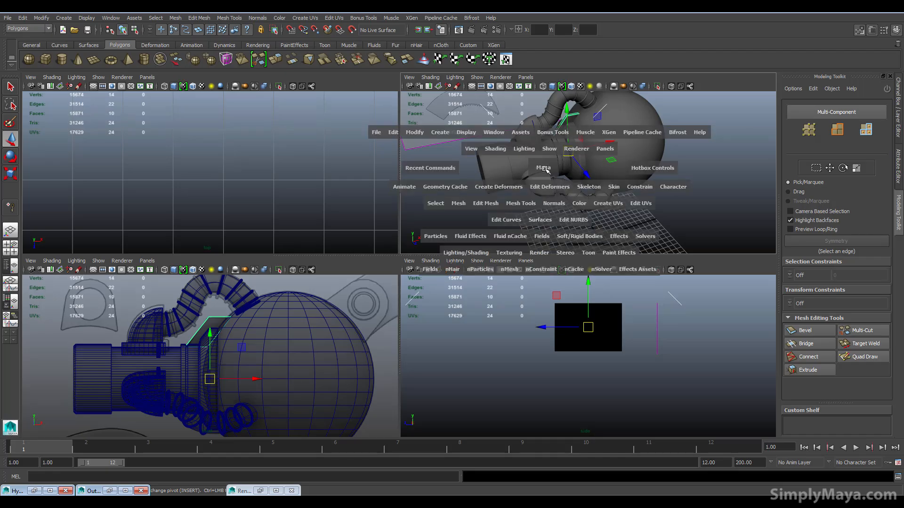
alt+drag(520, 216, 416, 181)
Step: Try Duplicate Special on the fin with the previously stored settings, and undo it
key(space)
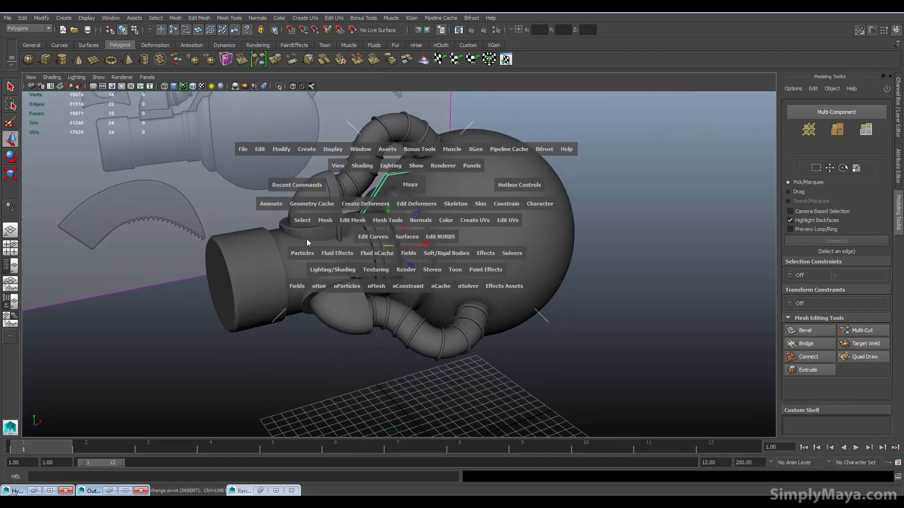
click(261, 149)
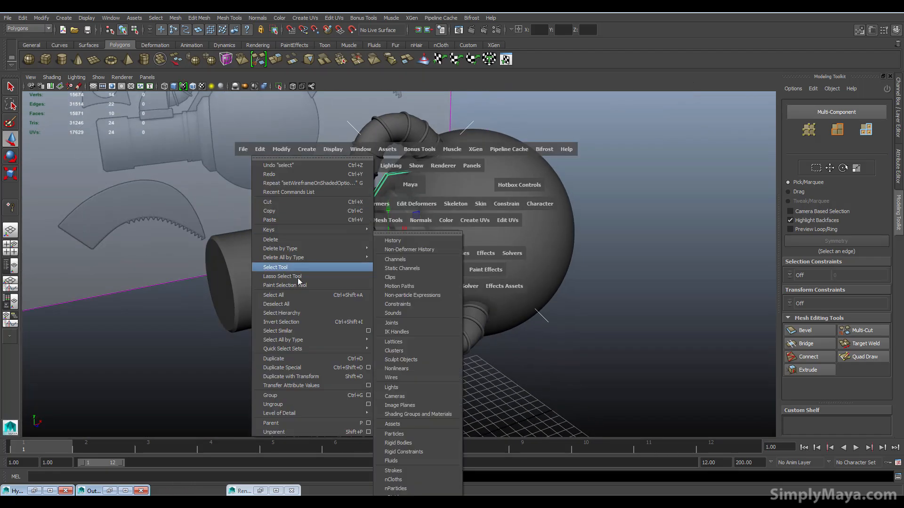
mouse_move(303, 252)
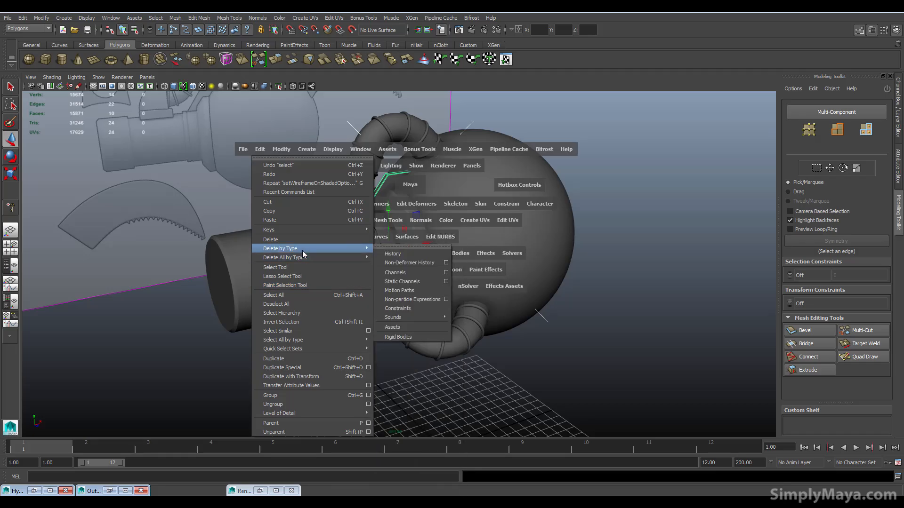
click(303, 368)
alt+drag(313, 366, 302, 349)
click(414, 365)
key(ctrl+z)
key(ctrl+z)
alt+drag(339, 281, 316, 304)
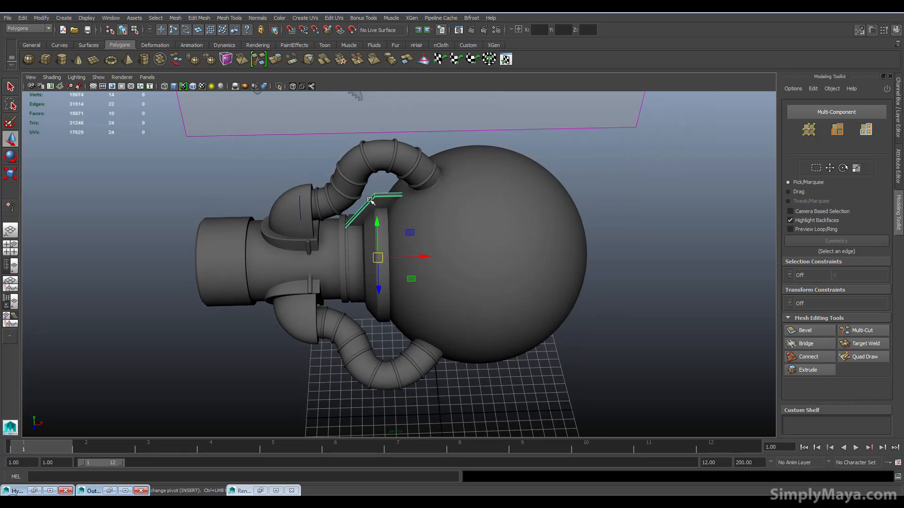
Step: Duplicate the fin with Duplicate Special as 20 copies rotated 12° about X
key(space)
click(285, 235)
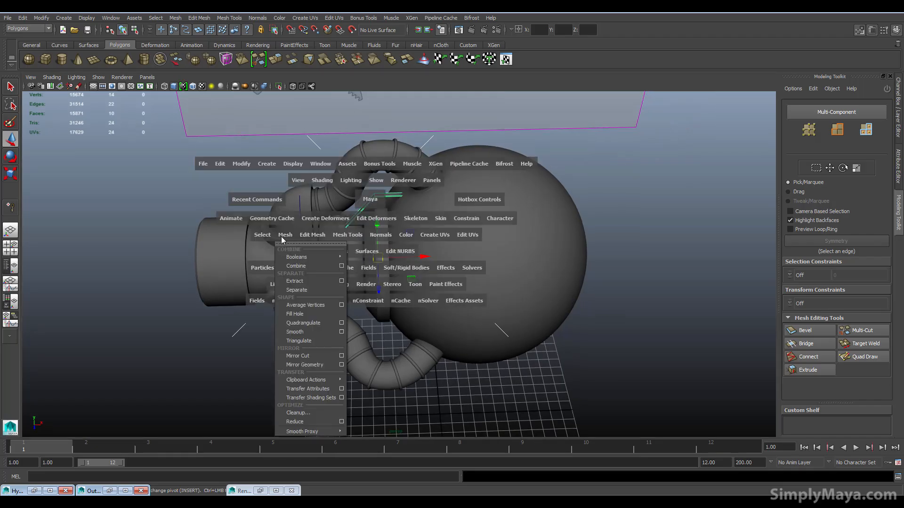
click(219, 164)
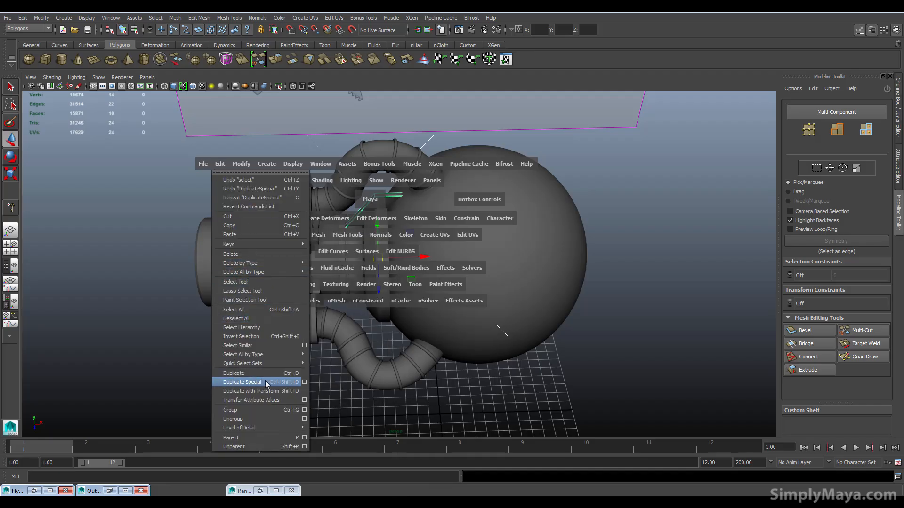
click(307, 382)
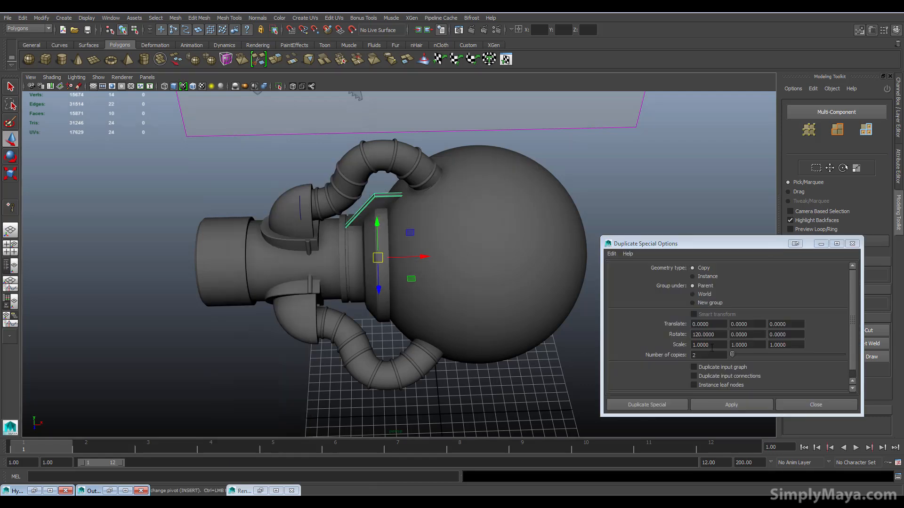
double_click(720, 335)
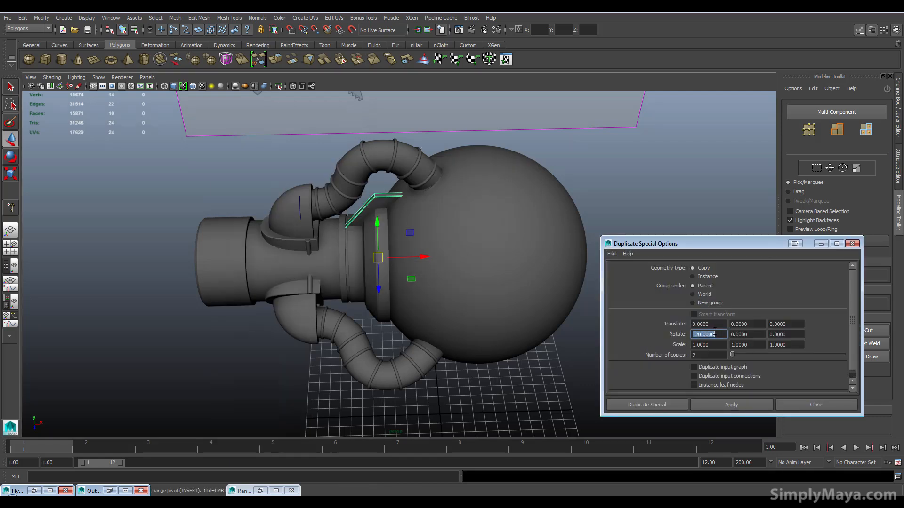
text(12)
double_click(706, 355)
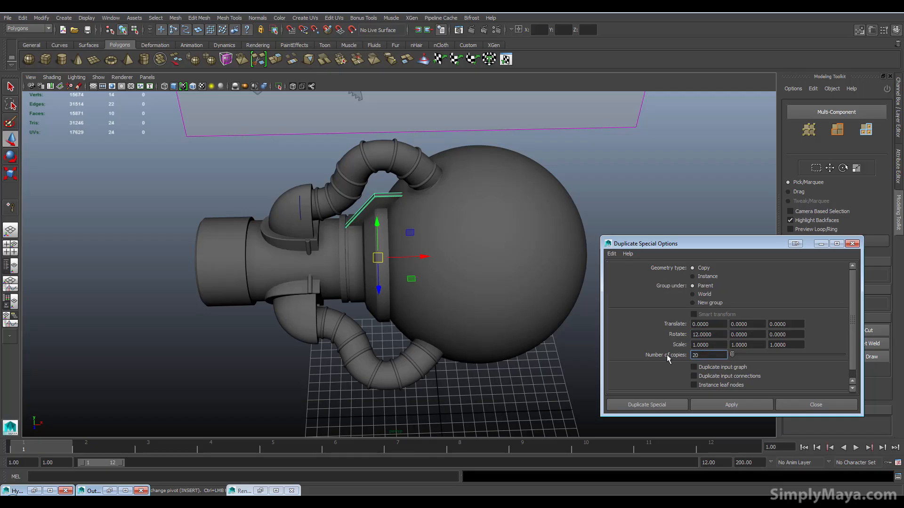
text(20)
click(640, 404)
Step: Inspect the fin copies around the collar from several angles, and undo the duplication
alt+drag(471, 399, 506, 357)
alt+drag(400, 265, 411, 179)
alt+drag(428, 277, 426, 221)
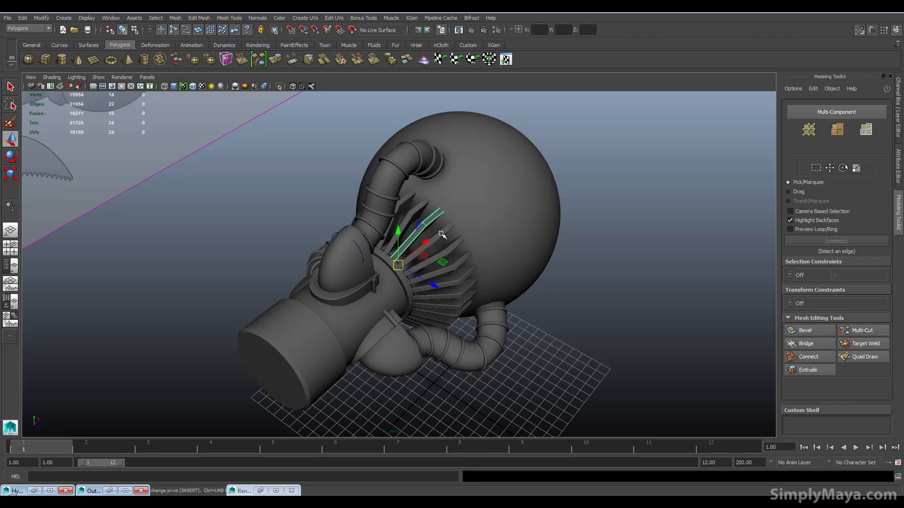
alt+drag(473, 277, 565, 263)
click(561, 297)
alt+drag(560, 297, 270, 332)
alt+right_drag(270, 332, 234, 343)
alt+drag(234, 343, 215, 373)
key(ctrl+z)
key(ctrl+z)
key(ctrl+z)
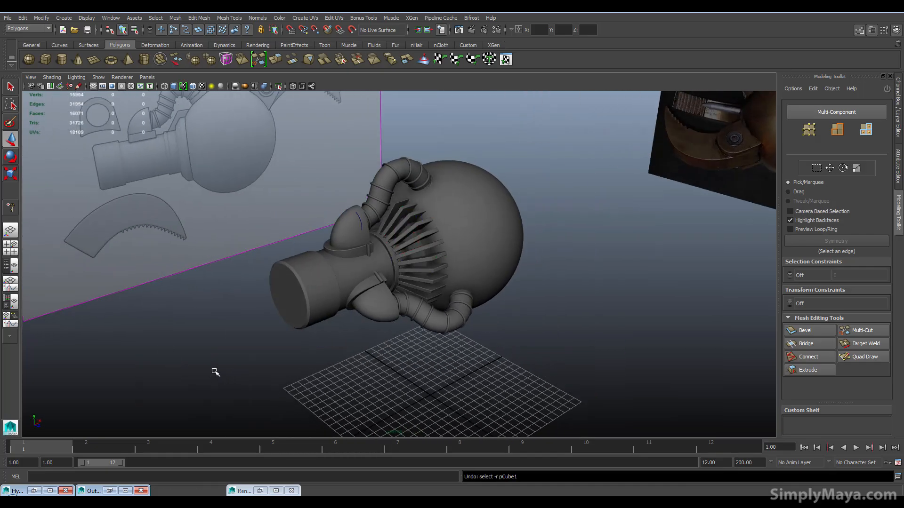
key(ctrl+z)
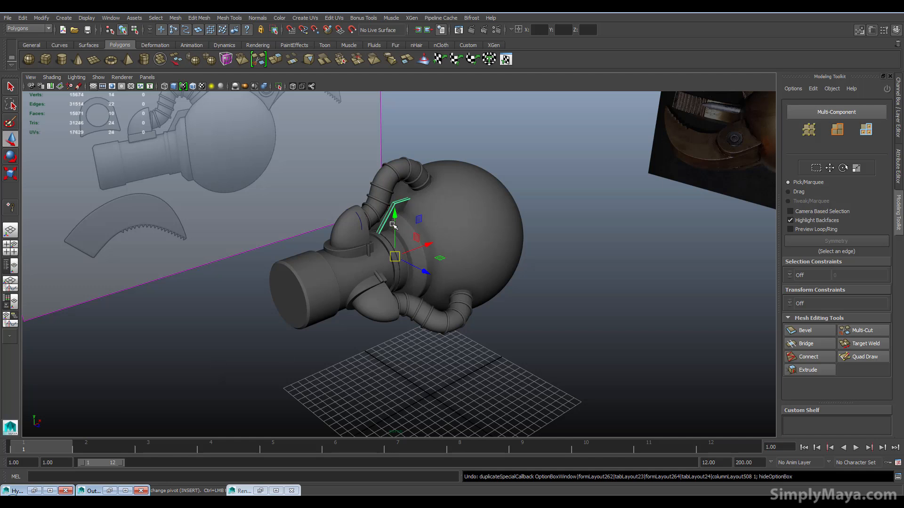
Step: Duplicate the collar fin with Duplicate Special as 2 copies rotated 120° about X
key(space)
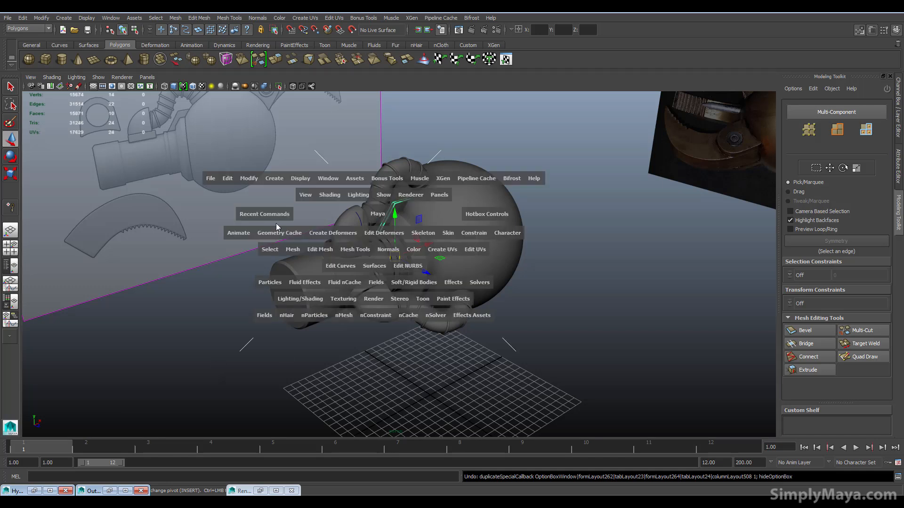
click(218, 179)
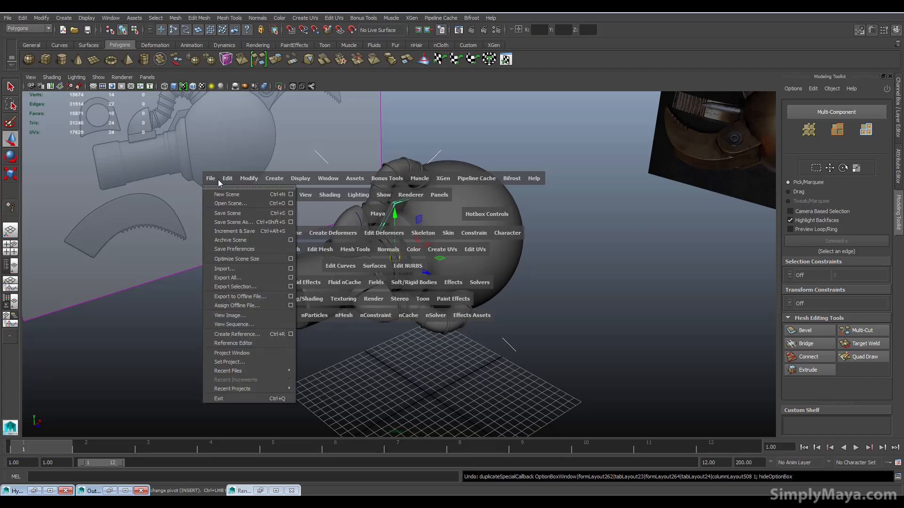
mouse_move(226, 186)
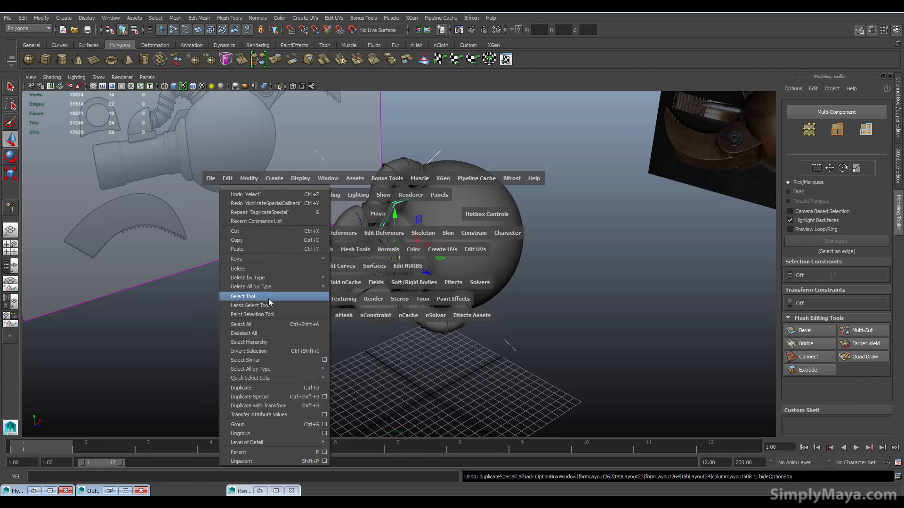
mouse_move(269, 289)
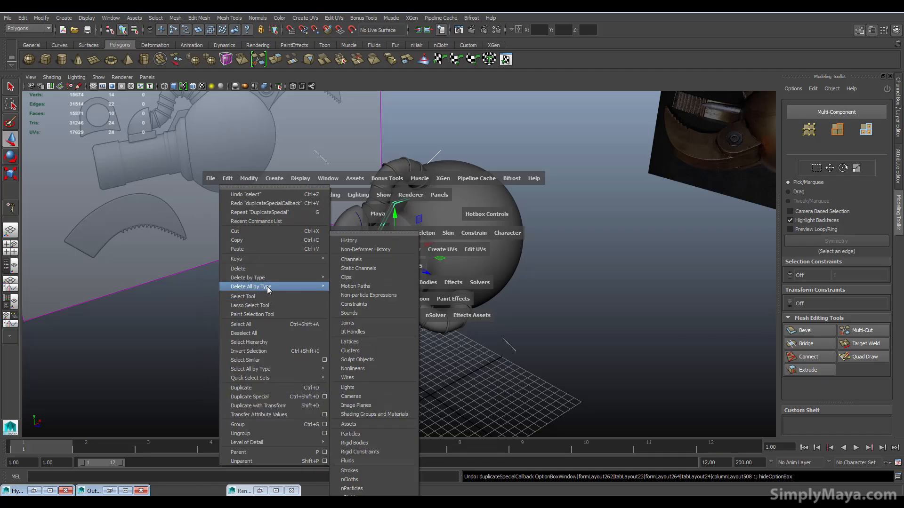
click(325, 396)
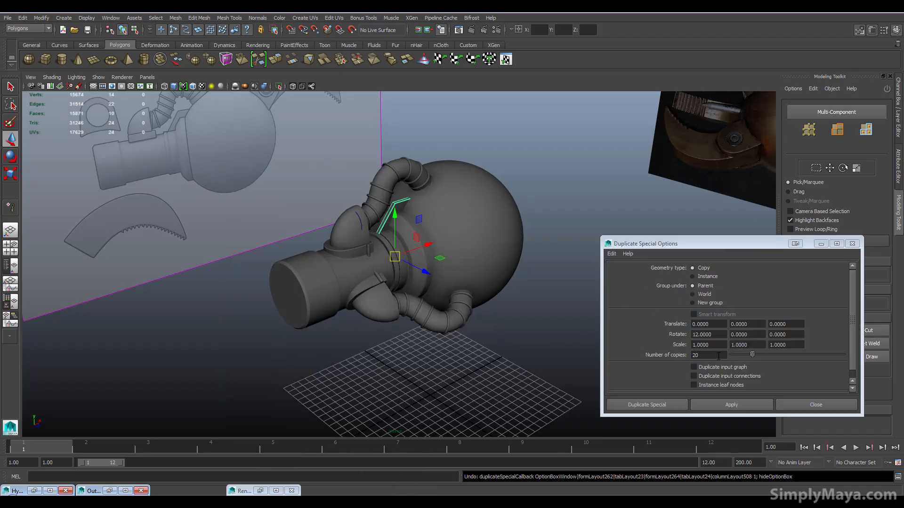
double_click(718, 356)
click(717, 345)
double_click(717, 335)
text(120)
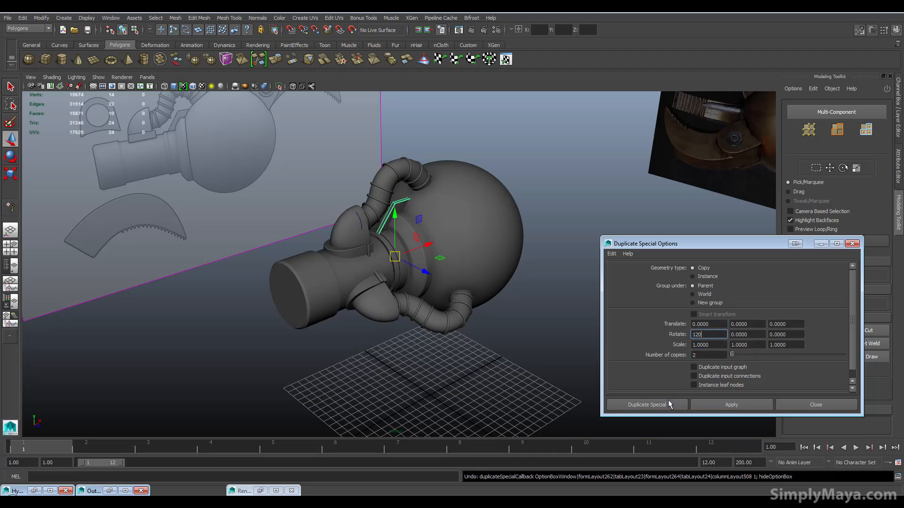
click(668, 403)
Step: Inspect the fin copies around the collar and compare the model with the reference images from several angles
mouse_move(377, 369)
alt+mouse_down()
mouse_move(469, 373)
mouse_move(371, 357)
alt+mouse_up()
alt+right_drag(372, 357, 585, 298)
alt+drag(585, 299, 322, 300)
alt+right_drag(322, 301, 254, 306)
alt+drag(254, 306, 345, 256)
click(305, 257)
alt+drag(440, 219, 346, 290)
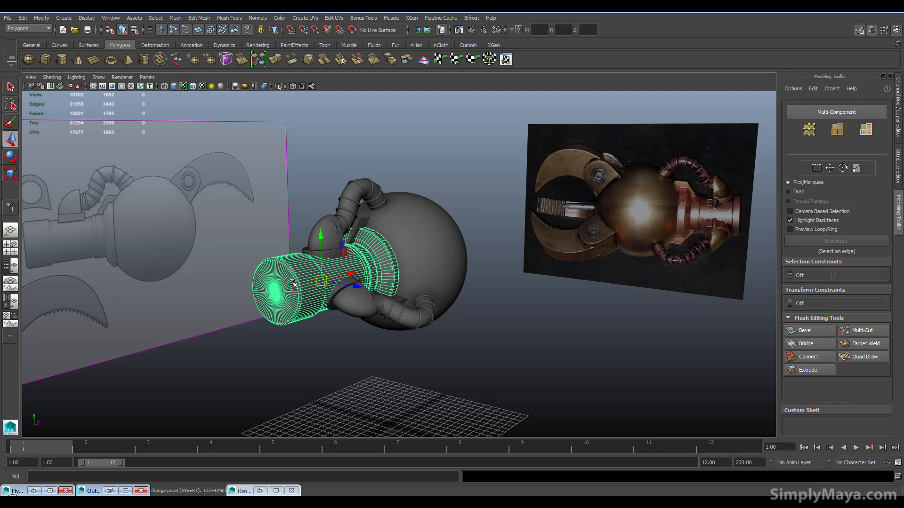
alt+drag(286, 289, 287, 325)
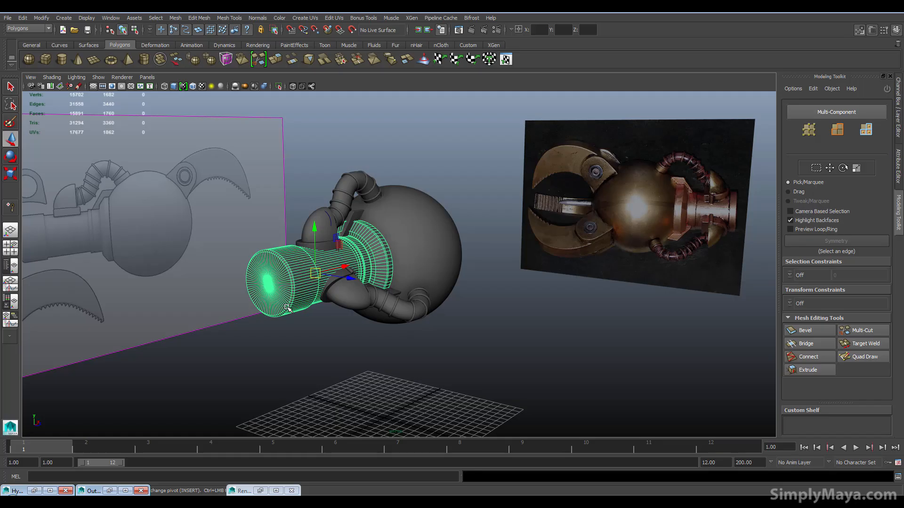
click(366, 348)
alt+drag(367, 345, 274, 366)
alt+drag(413, 262, 440, 204)
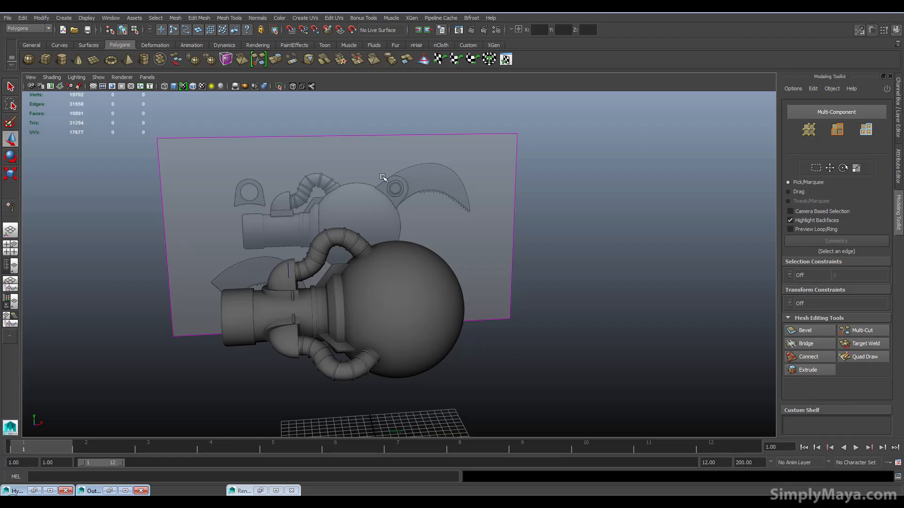
Step: Select all the modelled parts in the front view, group them and rename the group claw
key(space)
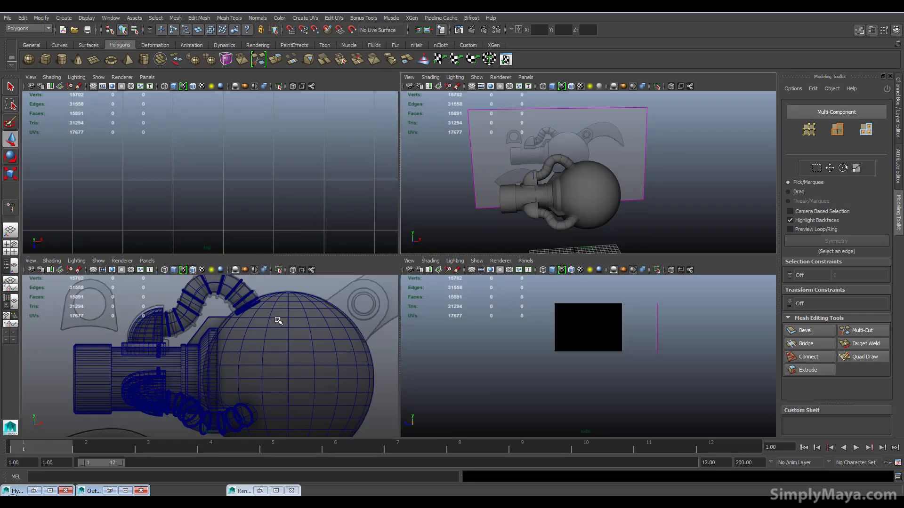
scroll(284, 312, up, 4)
alt+drag(464, 178, 565, 236)
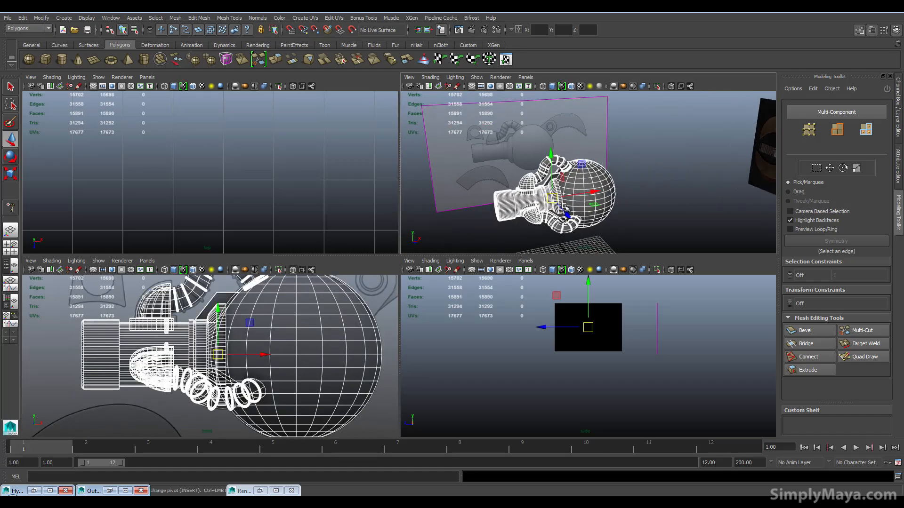
key(ctrl+g)
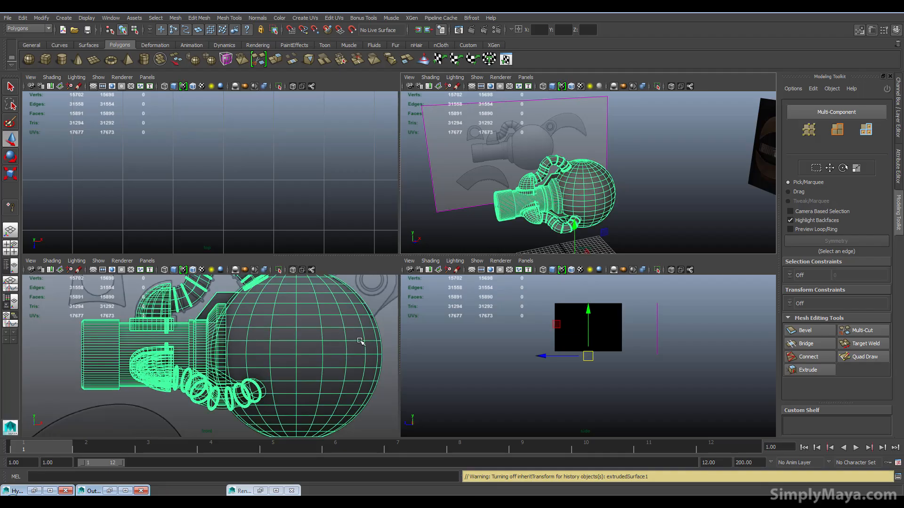
click(118, 489)
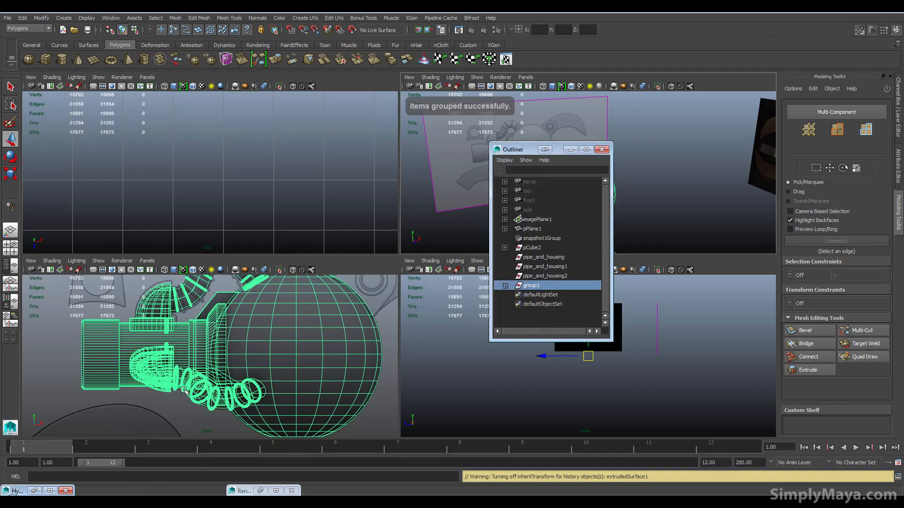
double_click(536, 284)
text(cla)
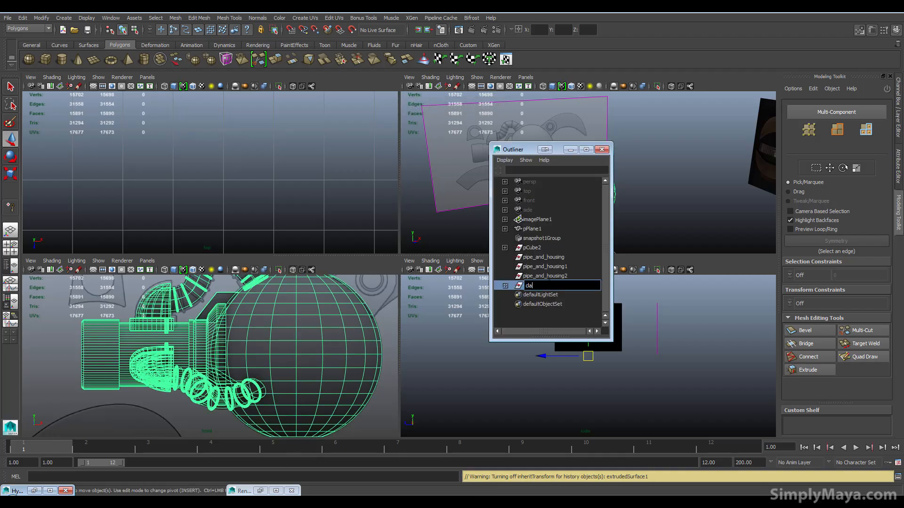
text(w)
key(Return)
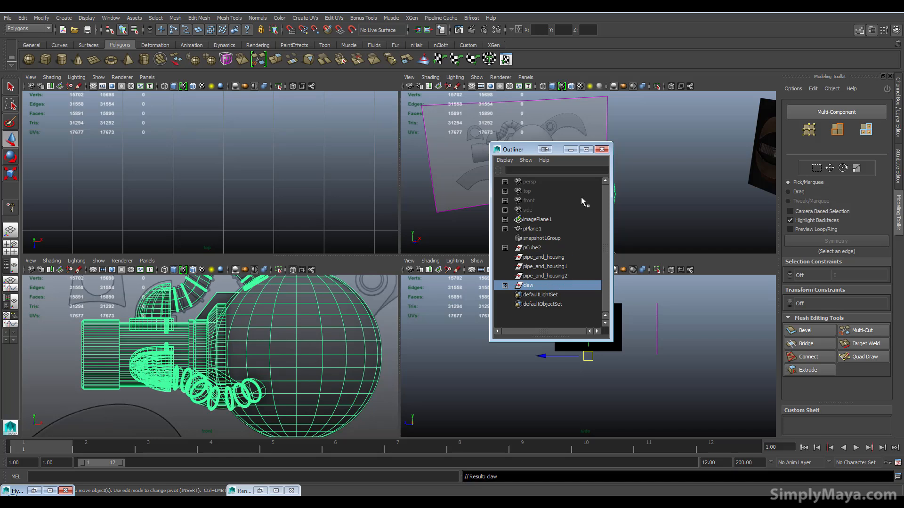
Step: Minimise the Outliner, hide the claw group and enlarge the front view of the reference drawing
click(570, 149)
alt+drag(617, 204, 449, 238)
click(628, 211)
key(space)
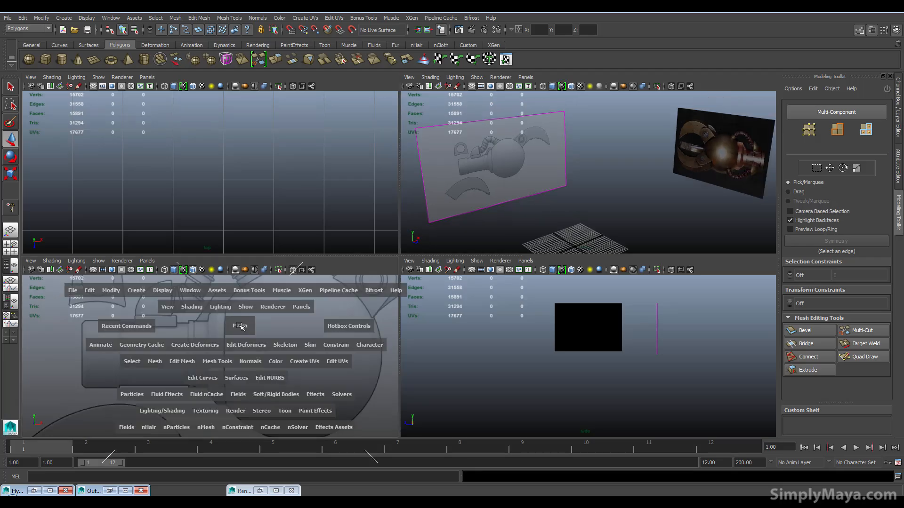
scroll(246, 308, down, 6)
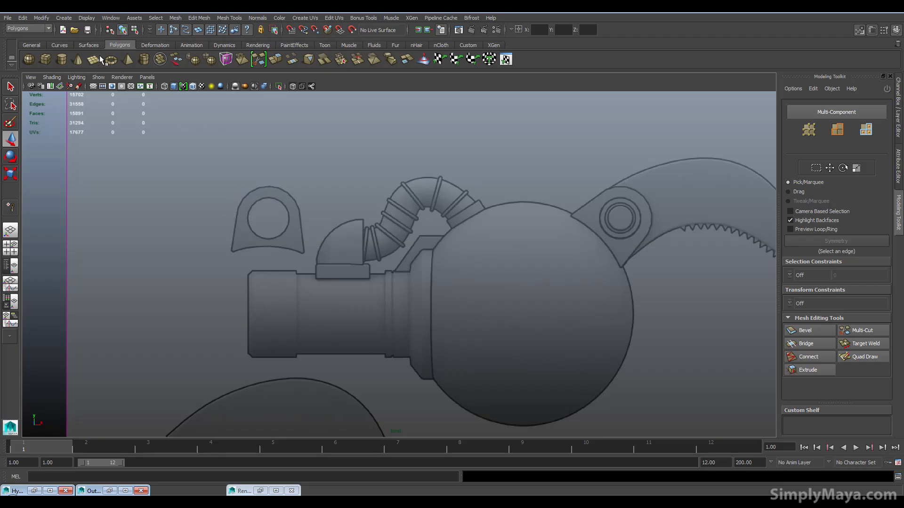
Step: Create a polygon pipe, move it onto the separate bracket drawing and rotate it 90° about X to face the front view
click(139, 63)
key(a)
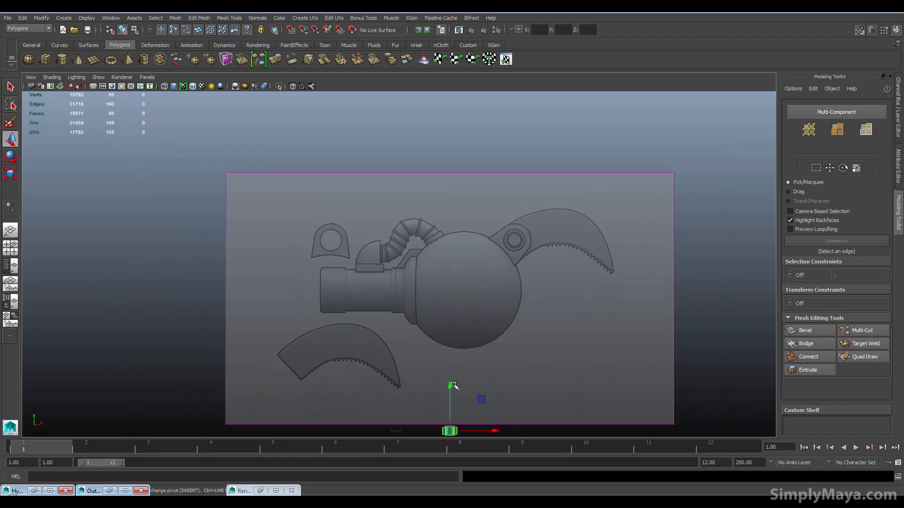
drag(451, 377, 458, 182)
drag(488, 237, 373, 236)
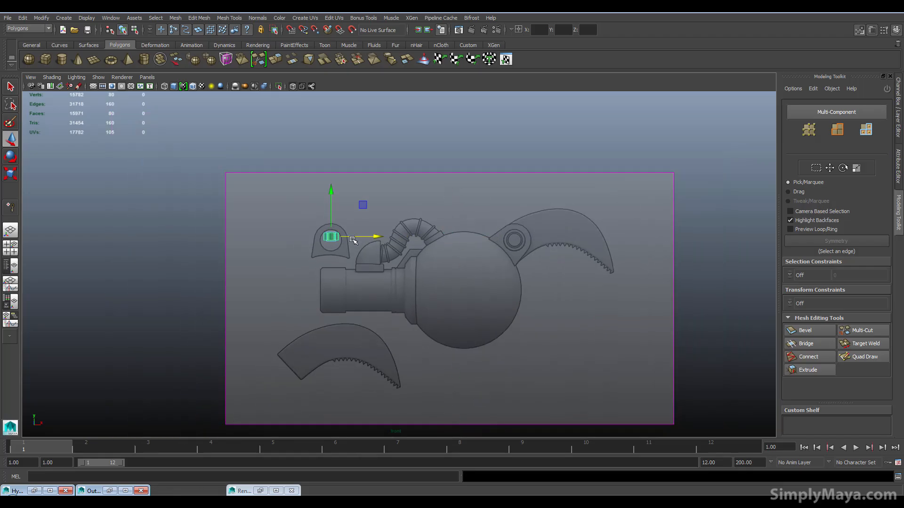
key(e)
drag(330, 222, 330, 282)
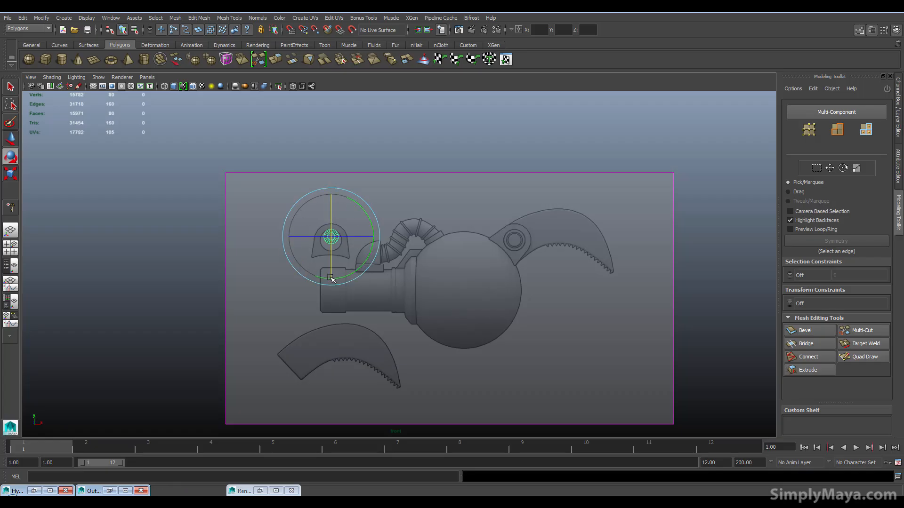
key(f)
scroll(343, 266, down, 5)
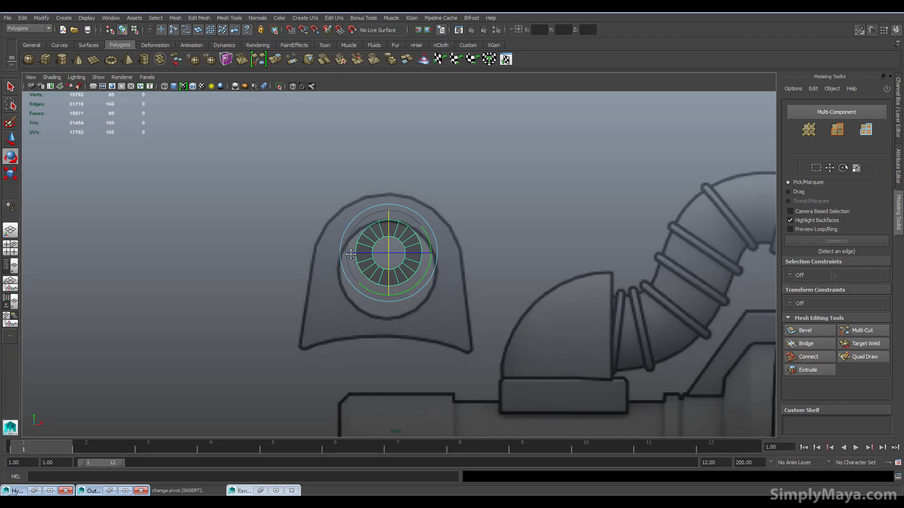
Step: Scale the pipe uniformly to about 2.33 and position it so its outer edge fits the bracket drawing's rounded top
key(r)
drag(389, 254, 447, 264)
key(w)
drag(383, 207, 382, 220)
key(r)
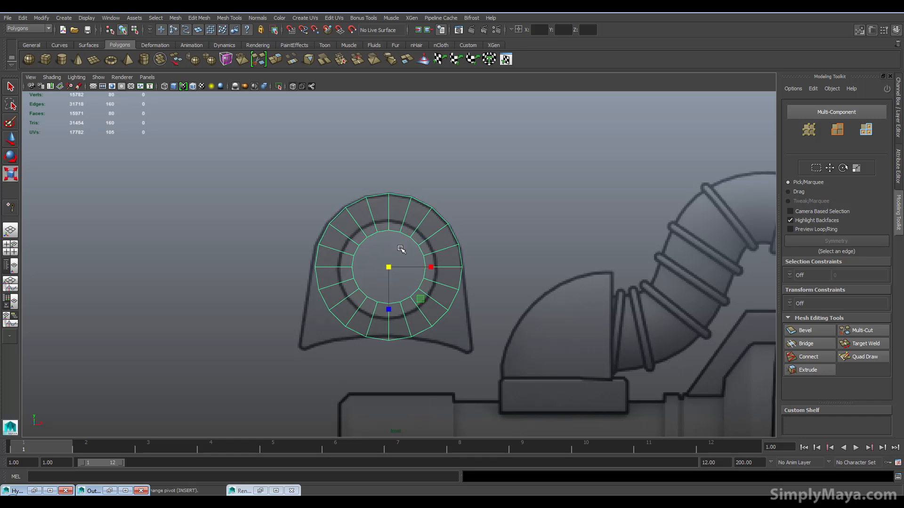
mouse_move(389, 266)
mouse_down()
mouse_move(398, 268)
mouse_move(387, 271)
mouse_up()
key(w)
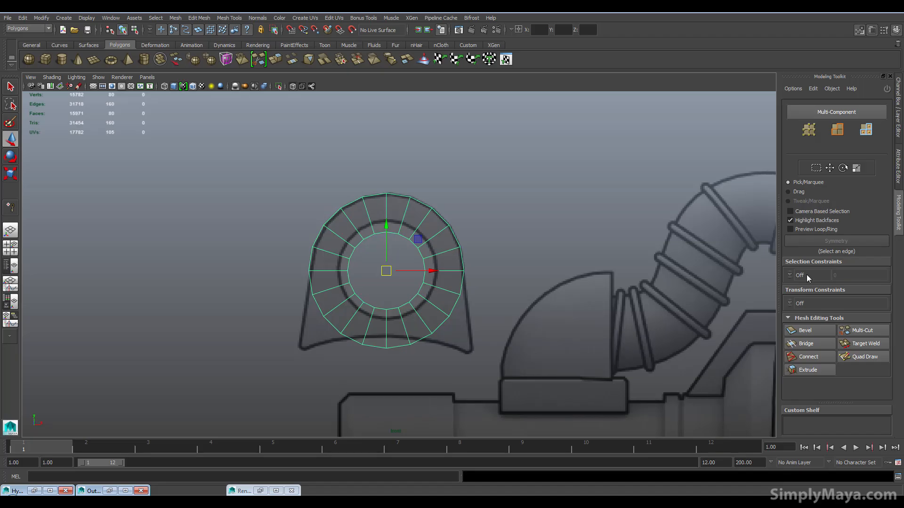
Step: Set the pipe's thickness to 0.35 in its polyPipe1 construction inputs
click(898, 169)
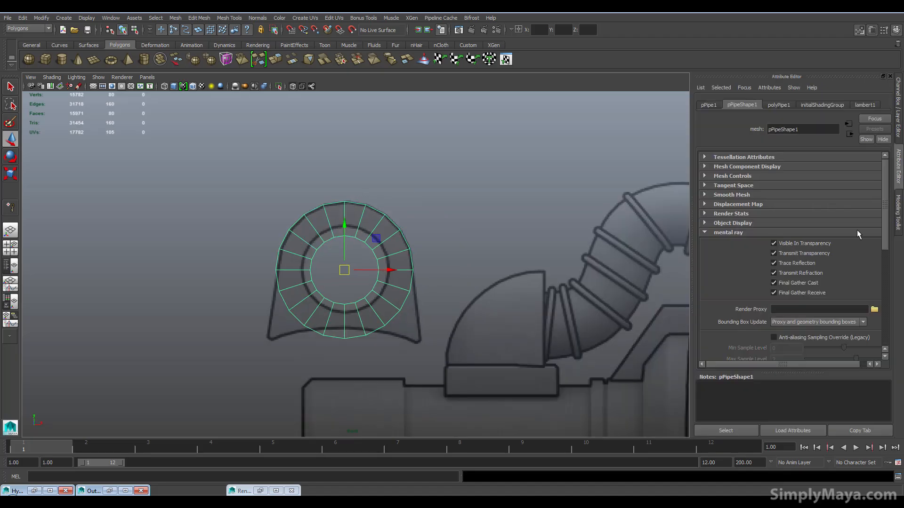
click(898, 137)
double_click(822, 216)
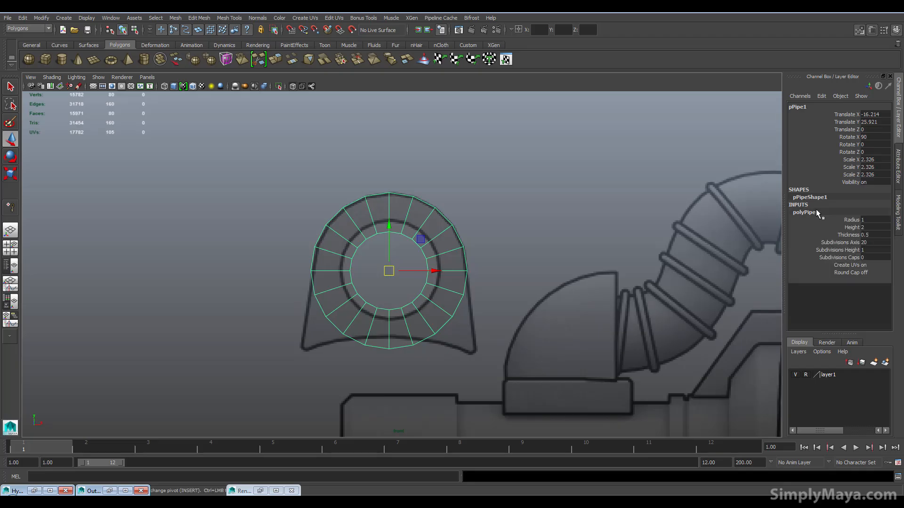
double_click(869, 235)
text(0.35)
key(Return)
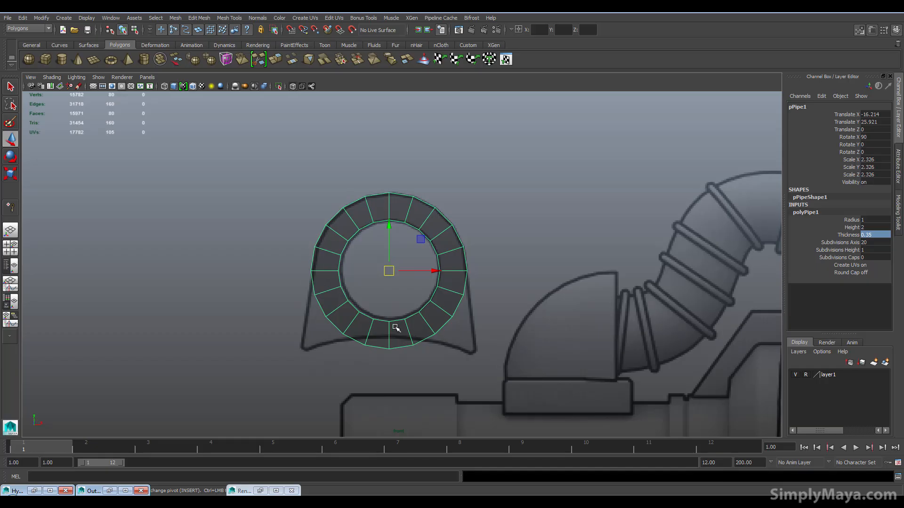
Step: Select the pipe's lower outer vertices and move them down towards the base of the bracket drawing
right_drag(389, 332, 346, 296)
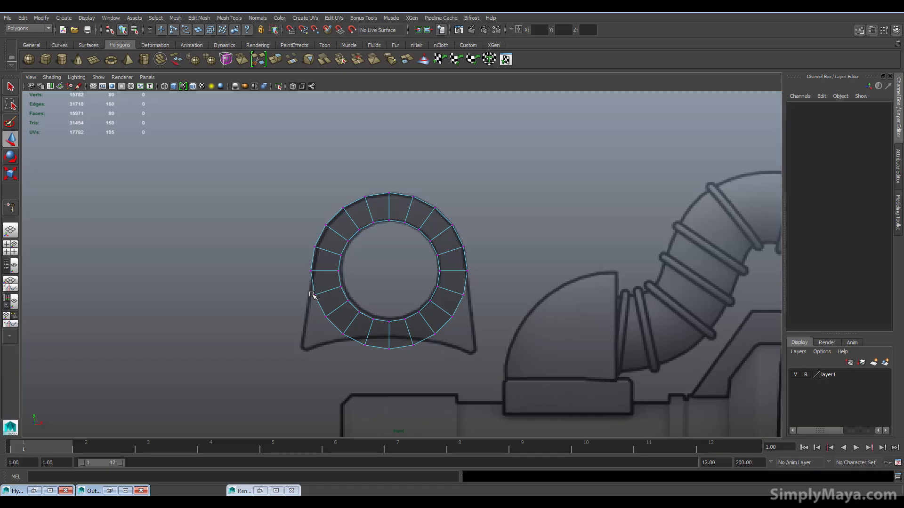
drag(320, 301, 429, 363)
shift+drag(426, 328, 455, 350)
shift+drag(442, 314, 466, 327)
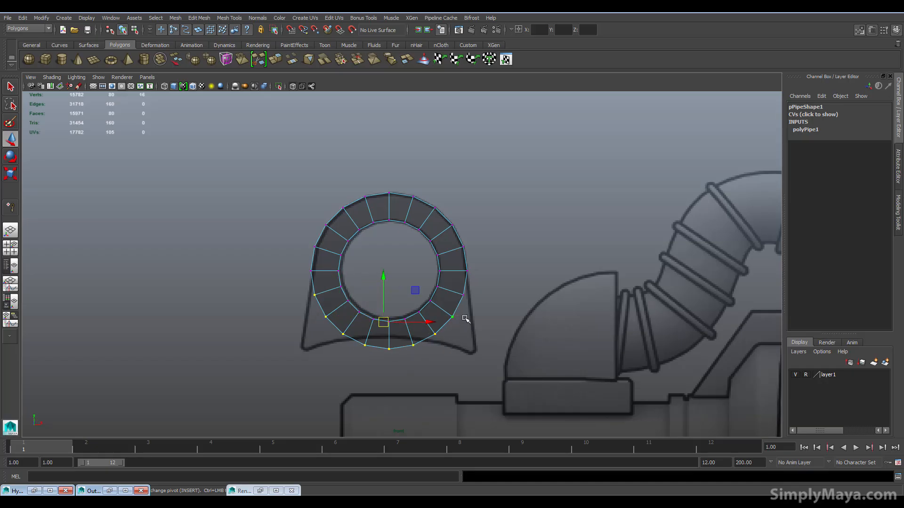
shift+click(464, 297)
drag(388, 280, 392, 330)
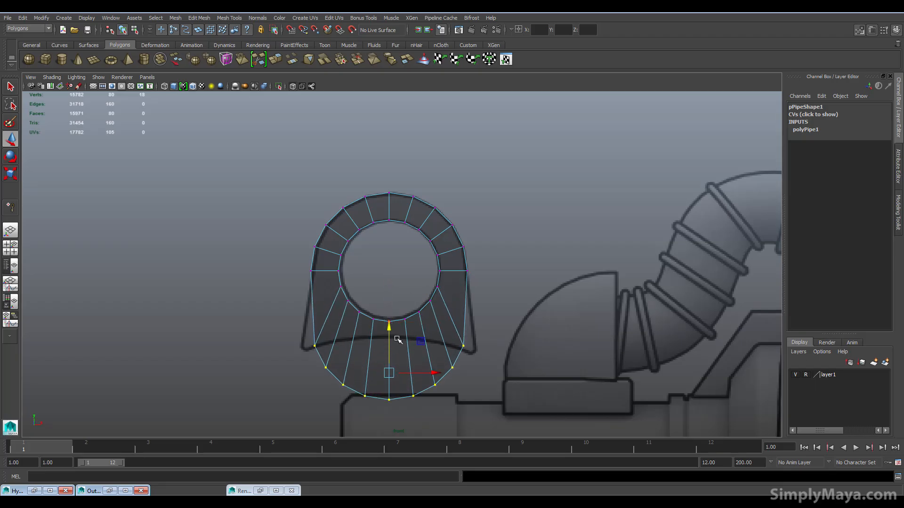
Step: Widen the selected lower vertices horizontally and lower them slightly to match the bracket drawing's bottom corners
key(r)
drag(347, 373, 339, 374)
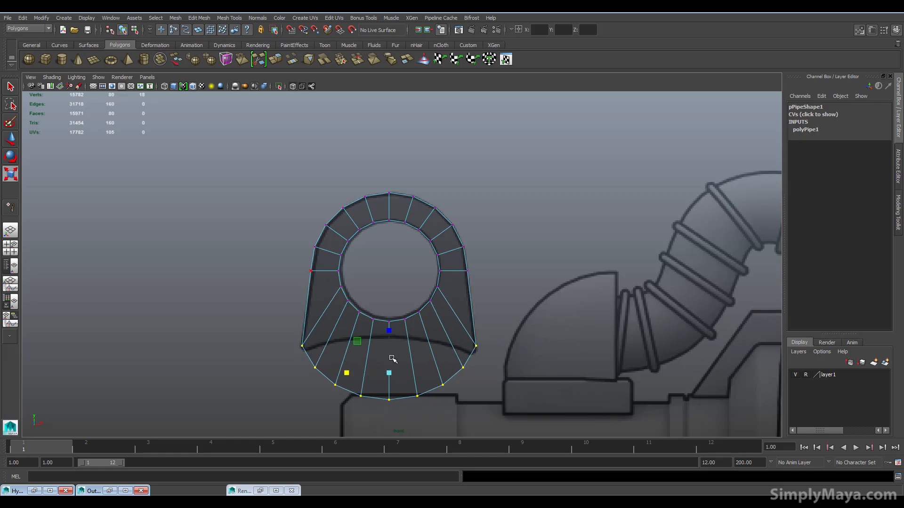
key(w)
drag(389, 325, 388, 334)
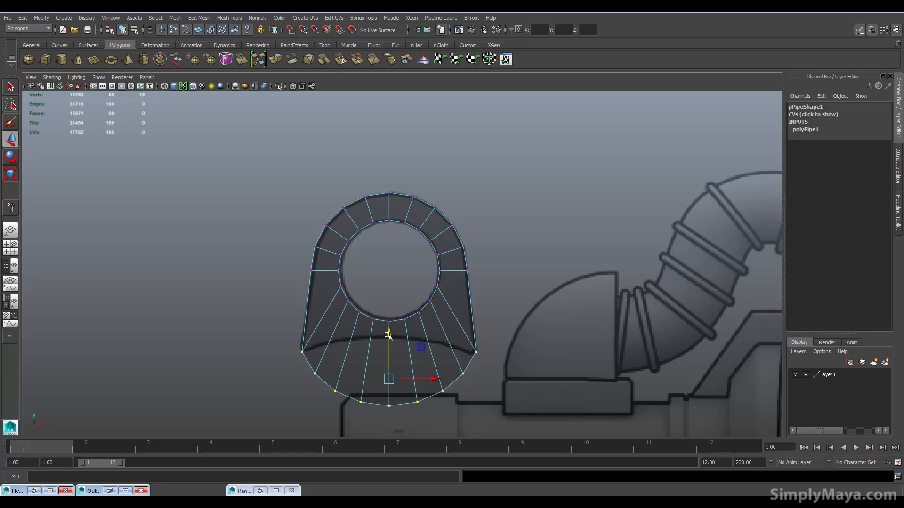
Step: Flatten the lower outer vertices vertically into a straight edge level with the bracket's bottom corners
drag(284, 332, 551, 428)
key(r)
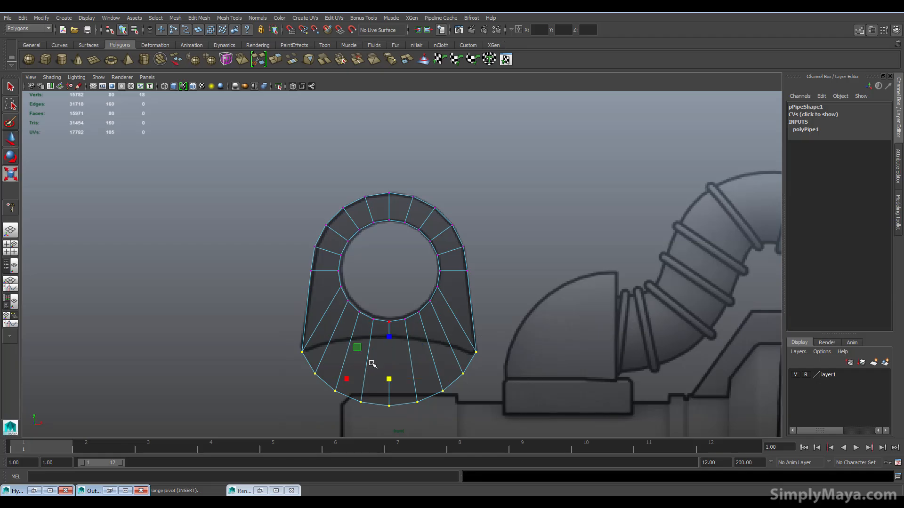
drag(391, 337, 389, 379)
drag(390, 419, 392, 326)
Step: Raise the two pairs of bottom vertices nearest the bracket's corners to follow the arched lower edge of the drawing
key(w)
drag(311, 345, 325, 366)
shift+click(459, 352)
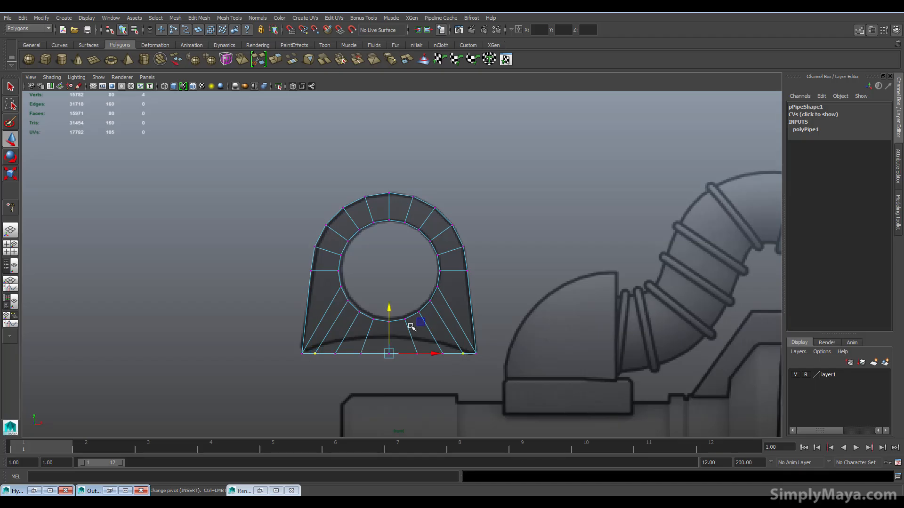
drag(388, 310, 388, 304)
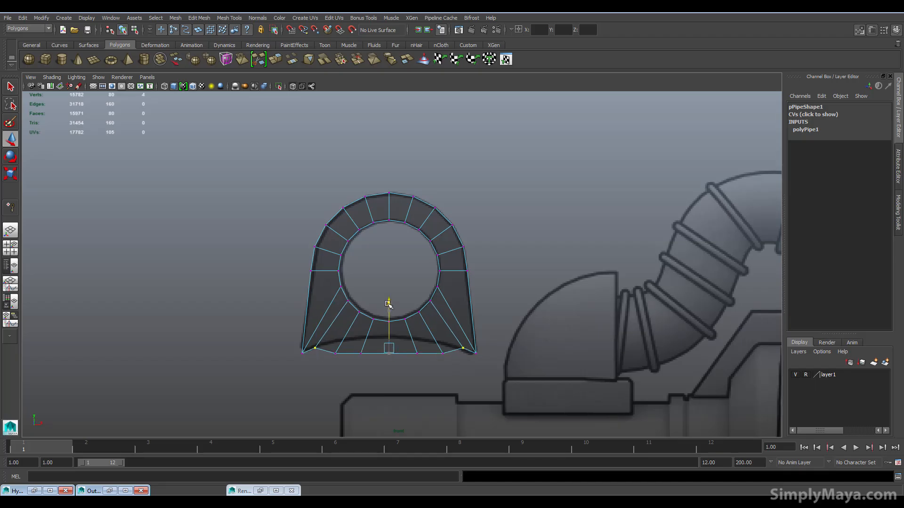
drag(329, 346, 339, 363)
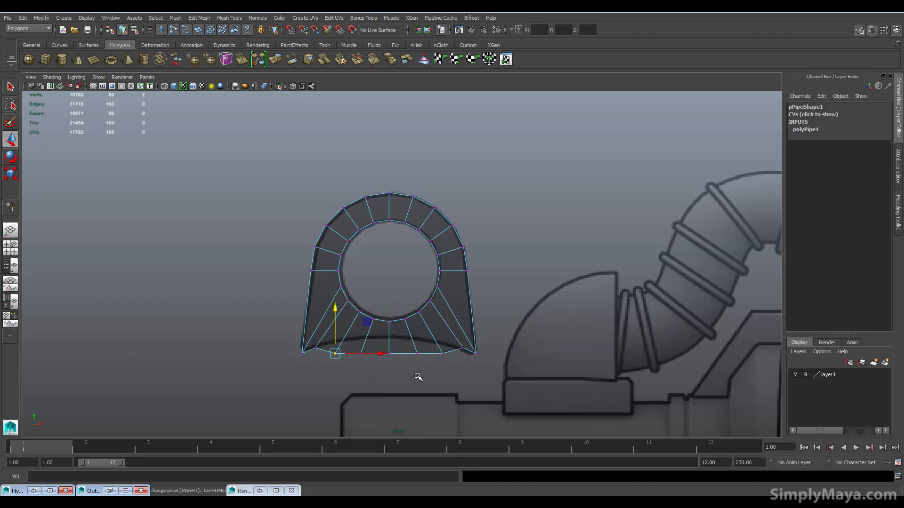
shift+click(433, 350)
drag(388, 310, 387, 297)
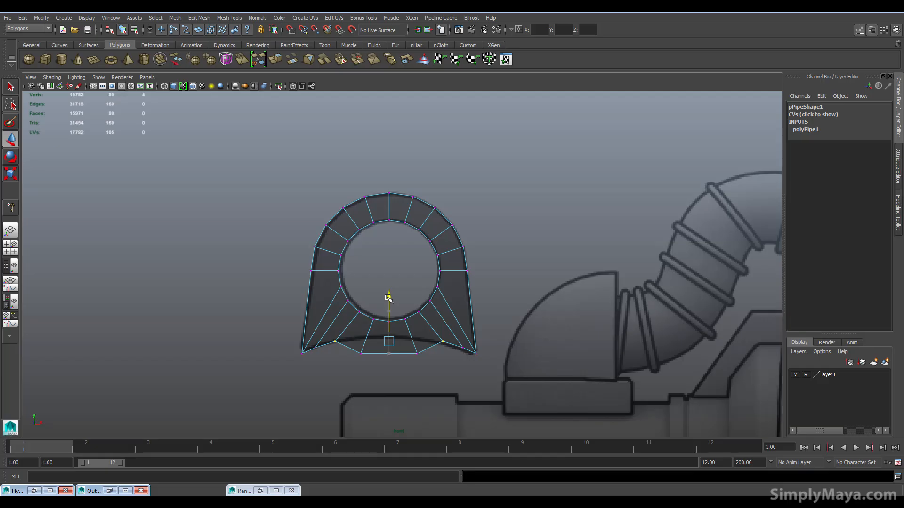
Step: Raise the inner pair and the middle bottom vertices to complete the bracket's arched lower edge along the drawing
drag(356, 344, 381, 379)
drag(410, 345, 433, 374)
drag(389, 310, 392, 294)
drag(377, 346, 400, 373)
drag(389, 308, 393, 296)
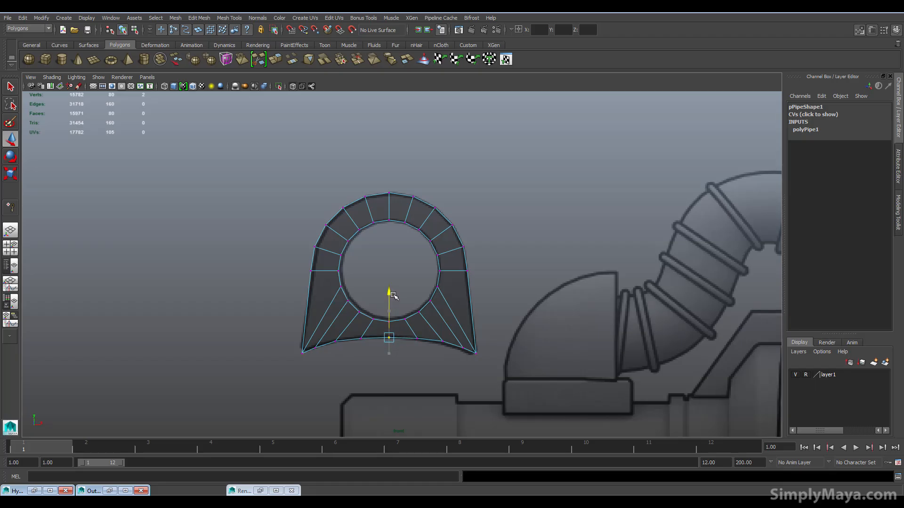
scroll(419, 388, up, 5)
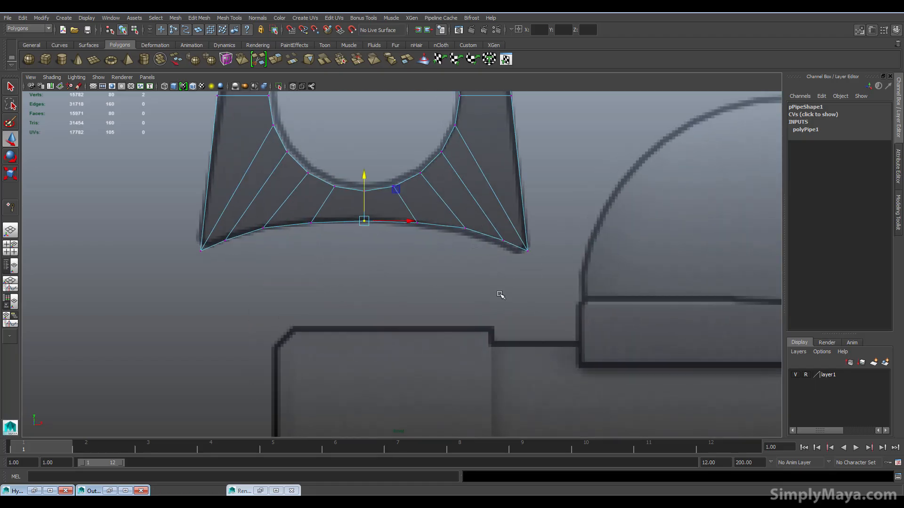
Step: Return to object mode, preview the bracket smoothed in the perspective view, and restore its unsmoothed display
right_drag(420, 269, 437, 252)
key(space)
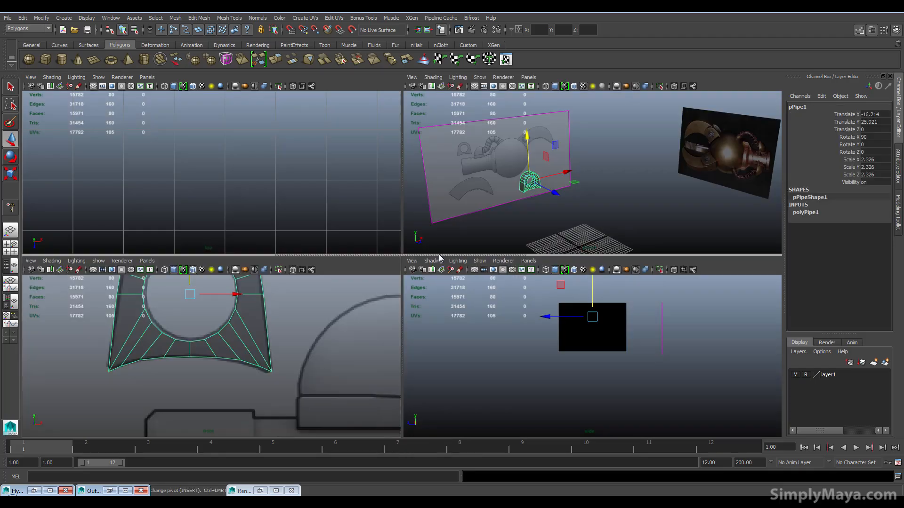
key(r)
scroll(521, 216, up, 5)
alt+right_drag(520, 216, 657, 215)
alt+drag(656, 216, 571, 202)
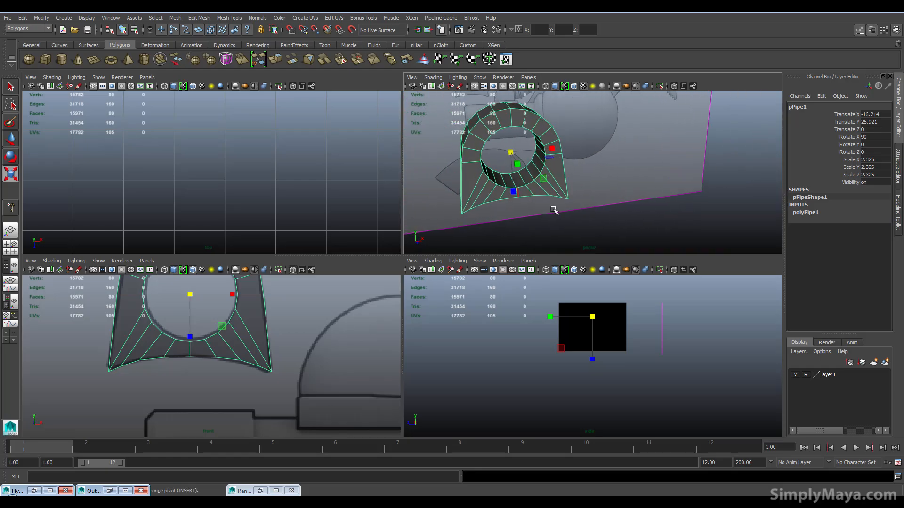
key(3)
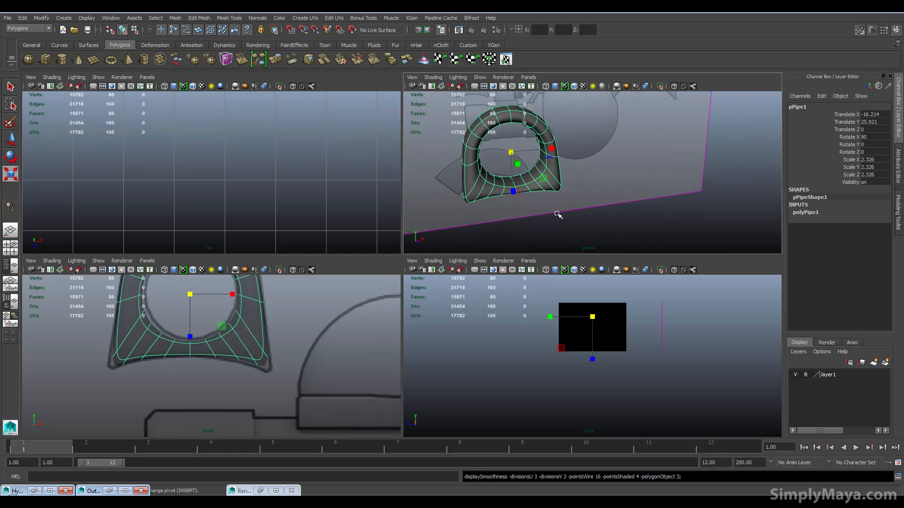
key(1)
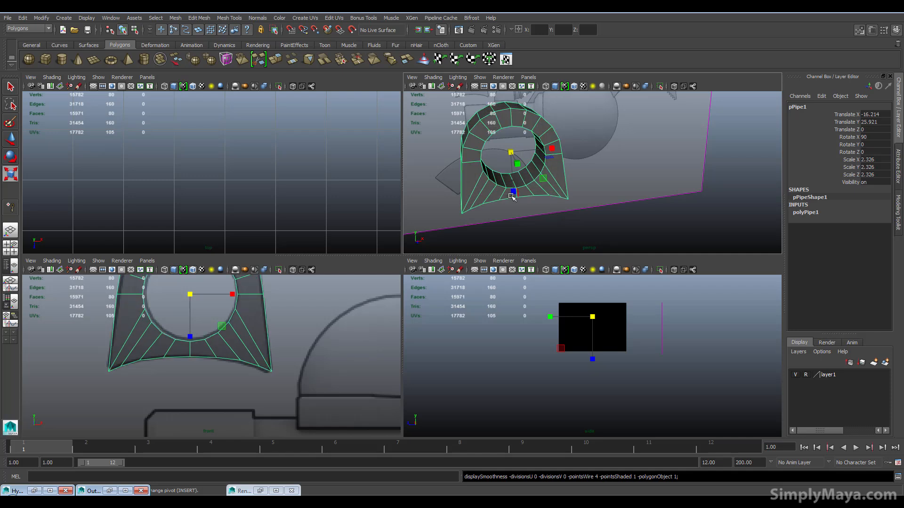
alt+drag(494, 207, 518, 173)
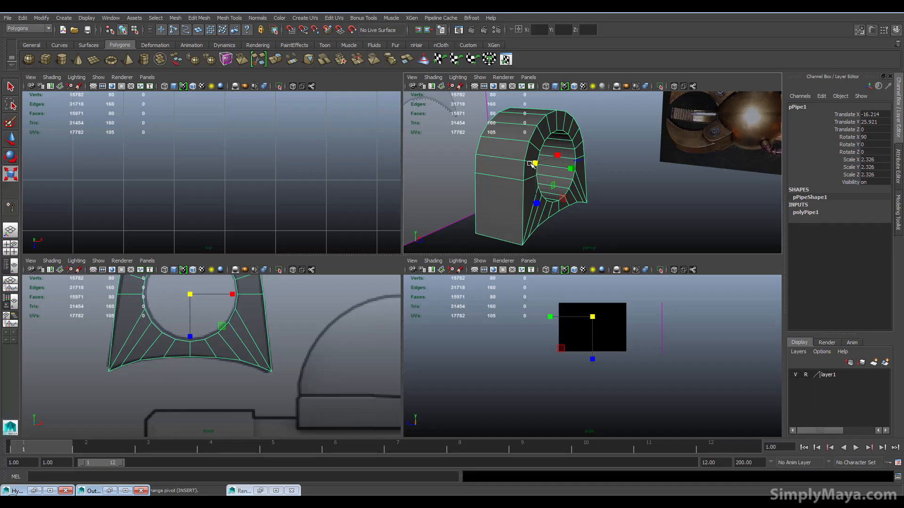
Step: Insert Multi-Cut edge loops near both edges of the bracket's outer band and near the outer edge of its front face
click(898, 212)
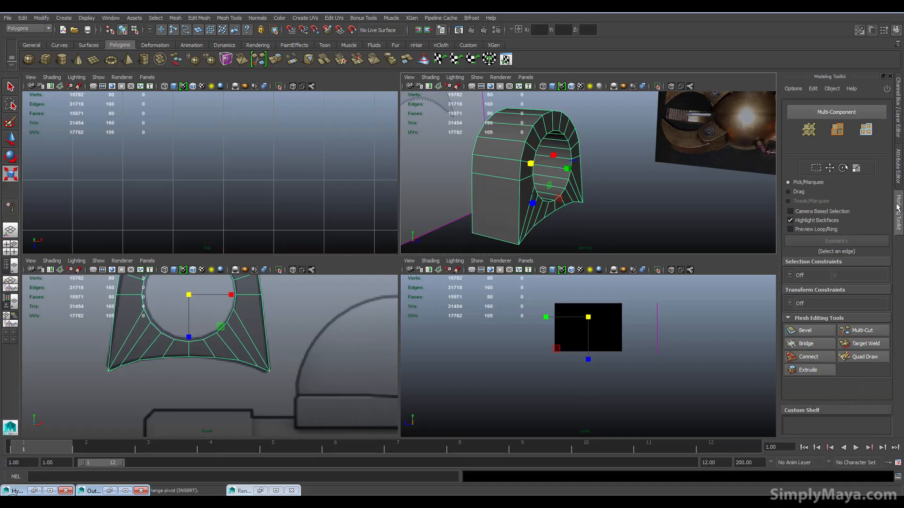
click(859, 331)
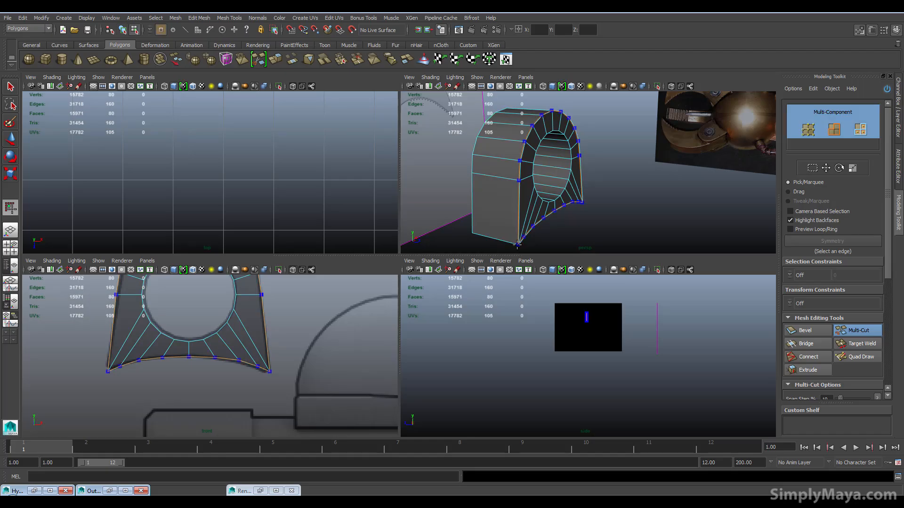
ctrl+click(514, 242)
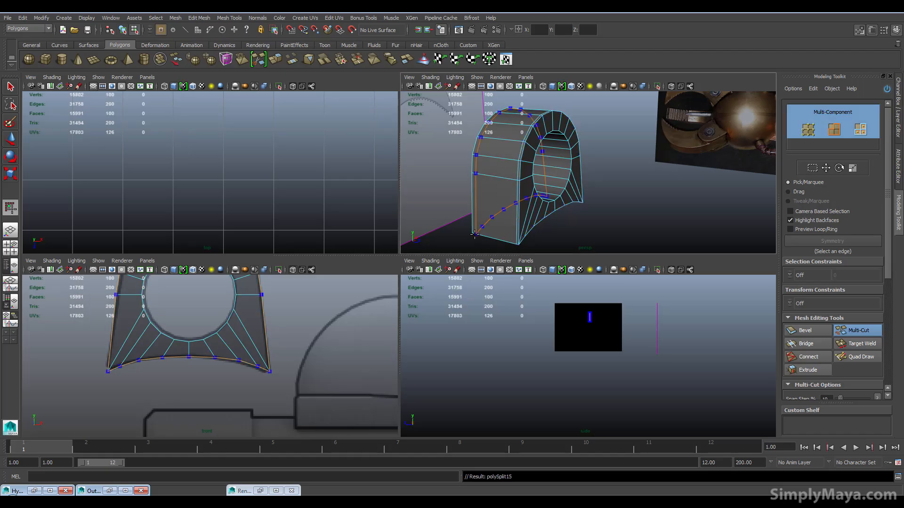
alt+drag(474, 233, 478, 242)
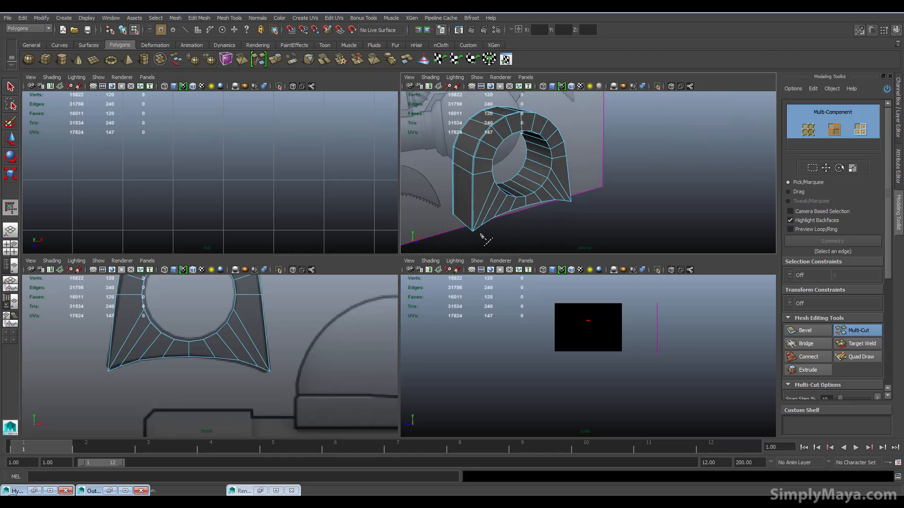
ctrl+click(476, 225)
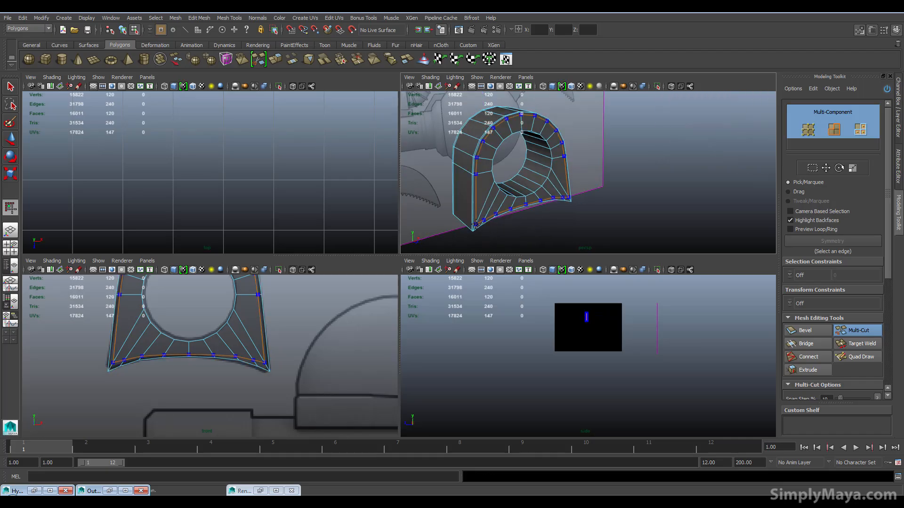
ctrl+click(475, 225)
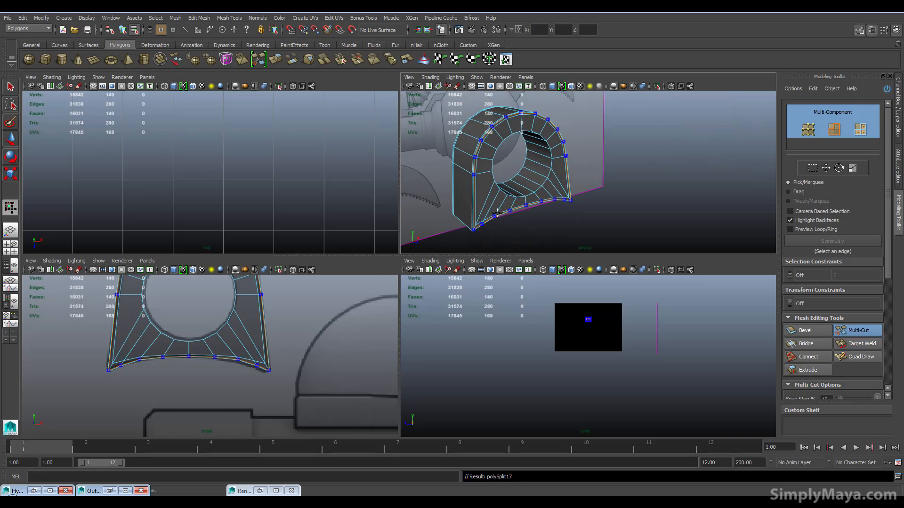
Step: Insert two edge loops tight against the hole's front rim, one on the face and one inside the hole
alt+right_drag(511, 196, 704, 157)
alt+drag(705, 157, 626, 183)
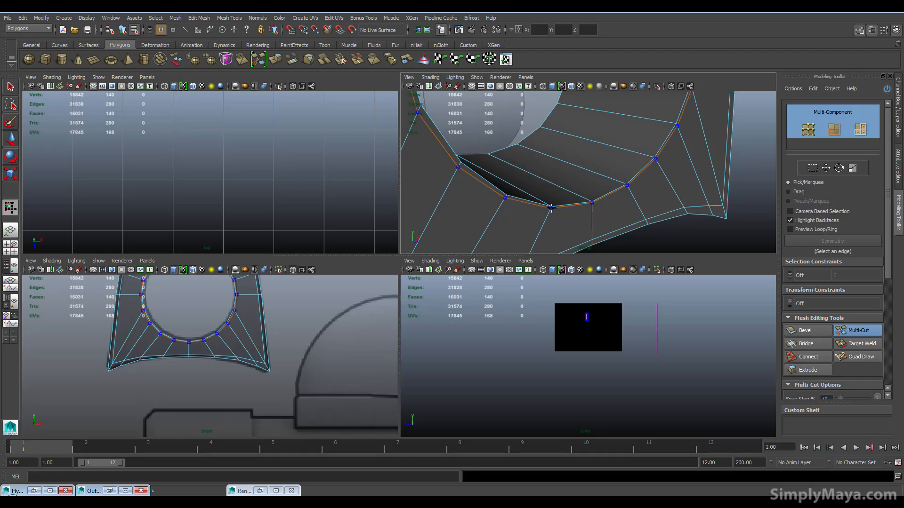
ctrl+click(550, 206)
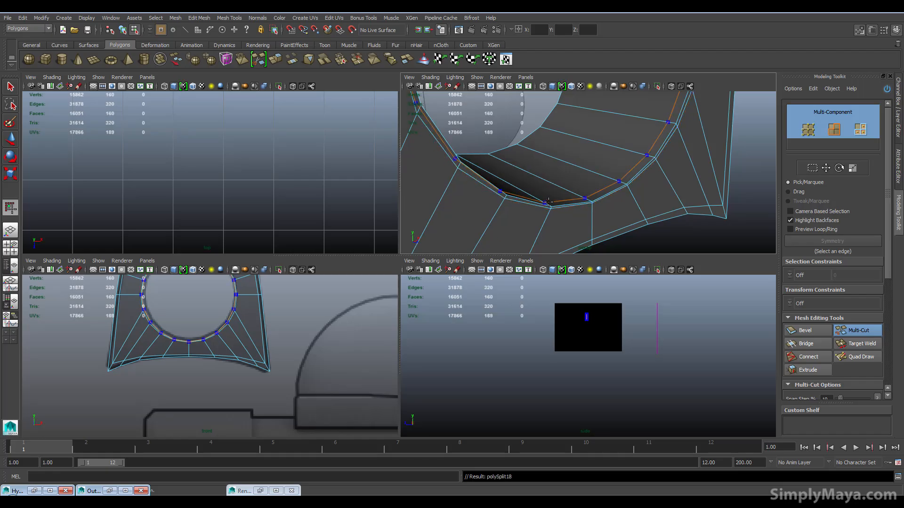
ctrl+click(548, 203)
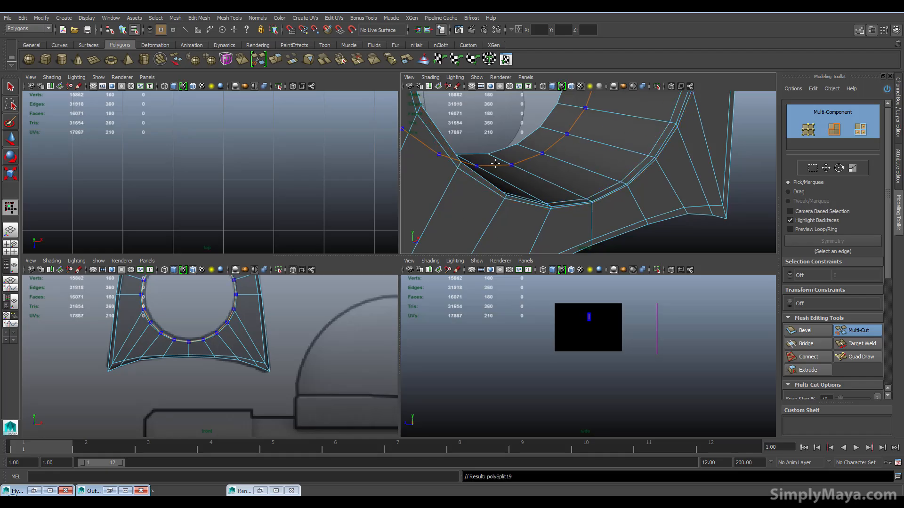
Step: Insert edge loops on both sides of the hole's back rim and near the outer edge of the back face
alt+drag(484, 162, 631, 186)
ctrl+click(493, 184)
ctrl+click(628, 187)
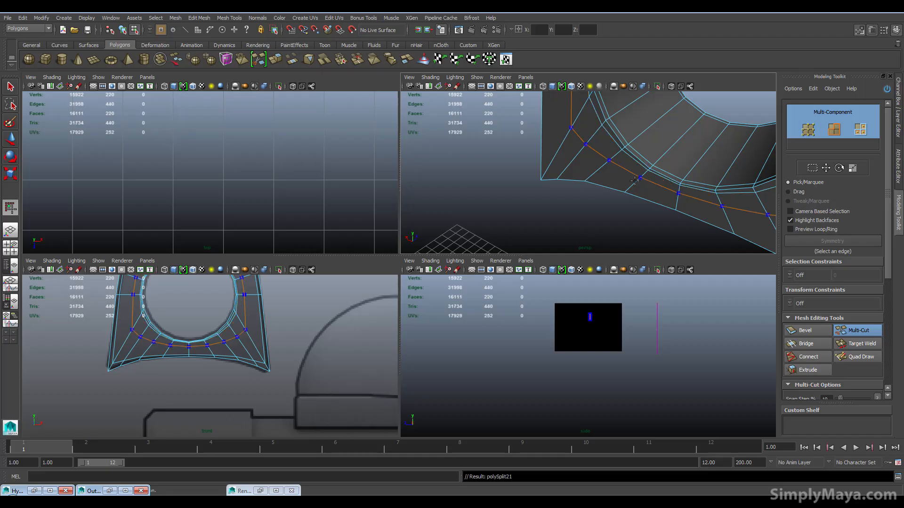
ctrl+click(628, 187)
Step: Leave Multi-Cut for object mode, select the bracket, and examine its smoothed preview and edges from several angles
alt+drag(628, 187, 506, 179)
right_drag(506, 179, 590, 174)
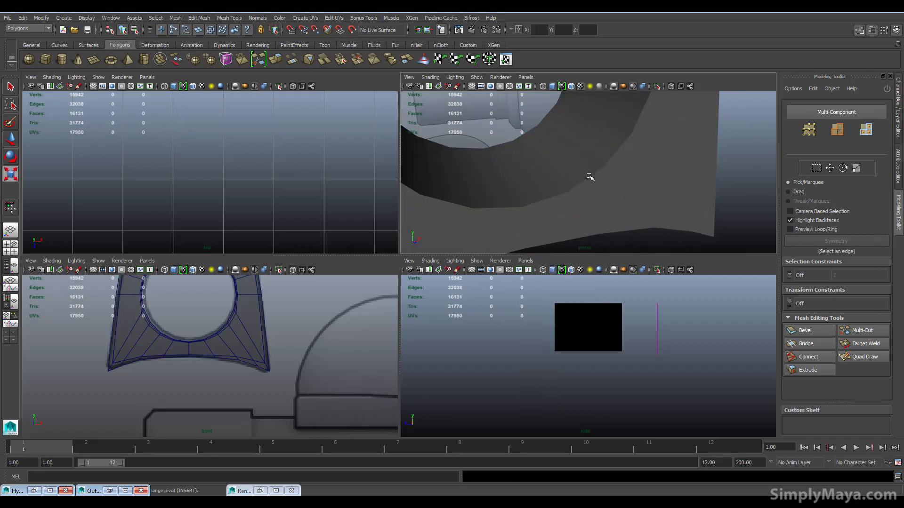
key(f)
click(588, 182)
click(586, 236)
alt+drag(601, 212, 651, 228)
click(644, 186)
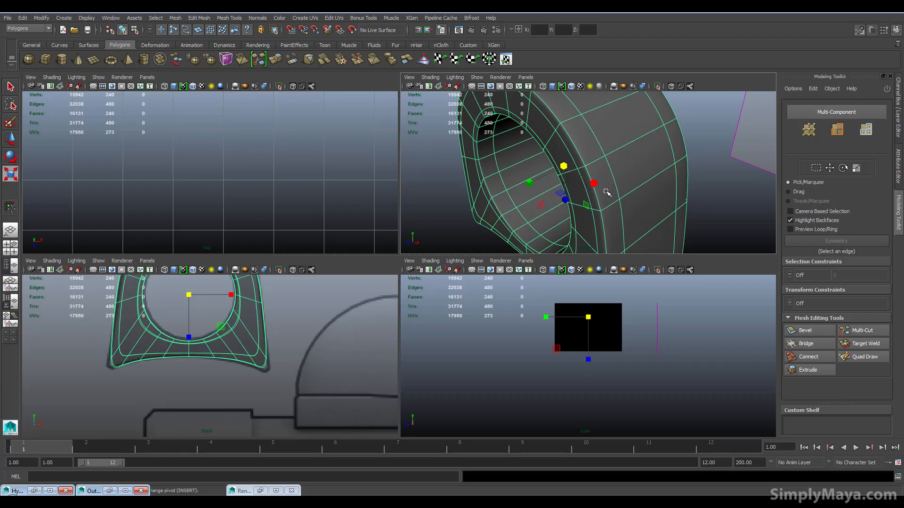
key(f)
alt+drag(548, 190, 580, 179)
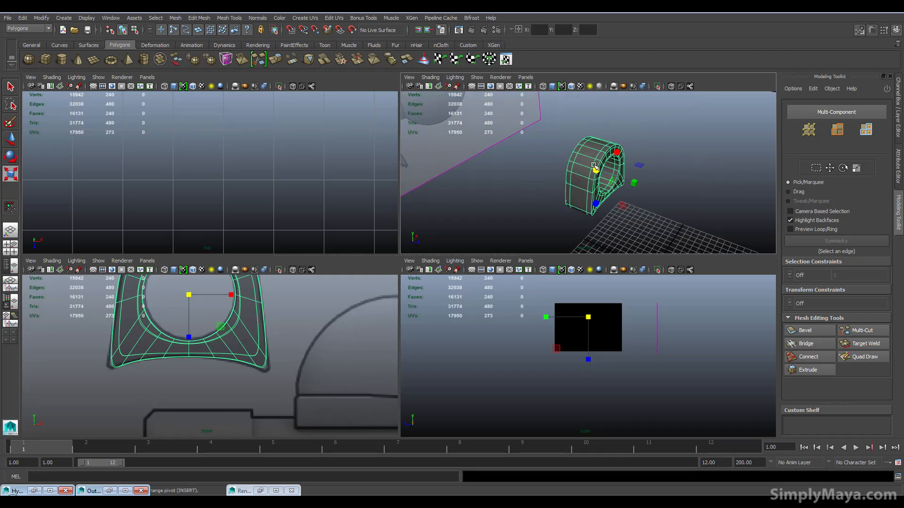
Step: Apply the Smooth operation to the bracket mesh in the enlarged perspective view
key(space)
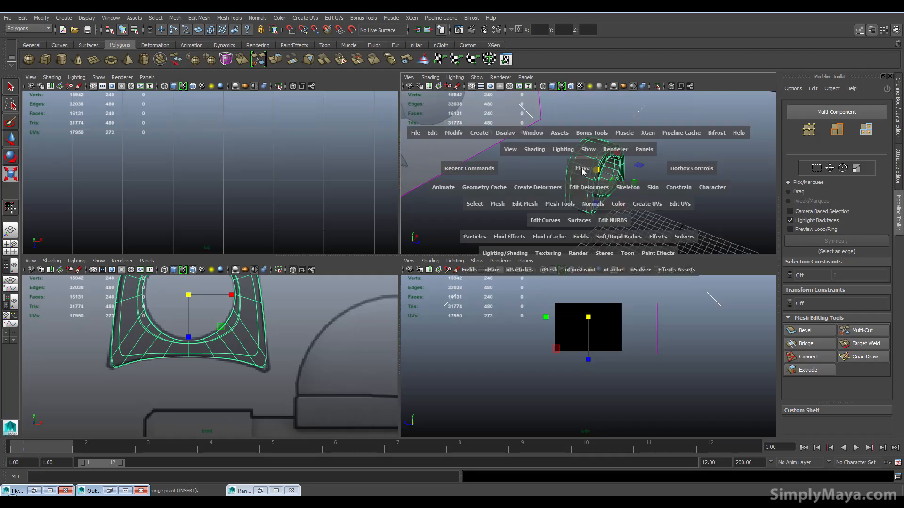
mouse_move(481, 238)
alt+mouse_down()
mouse_move(465, 259)
mouse_move(519, 239)
mouse_move(483, 230)
alt+mouse_up()
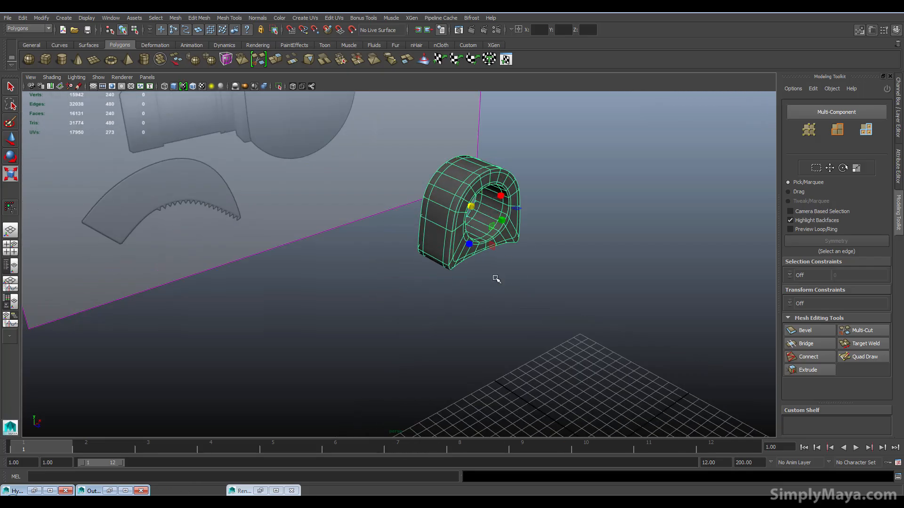
key(space)
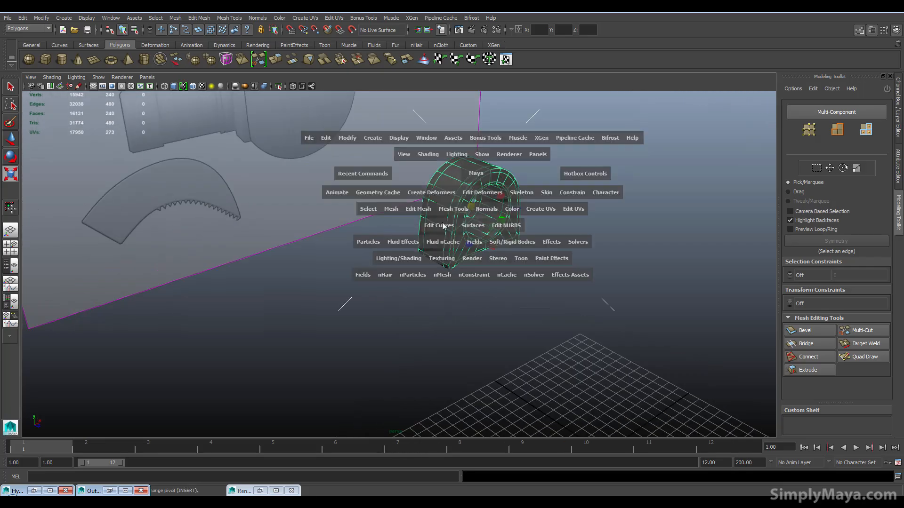
click(391, 209)
click(412, 306)
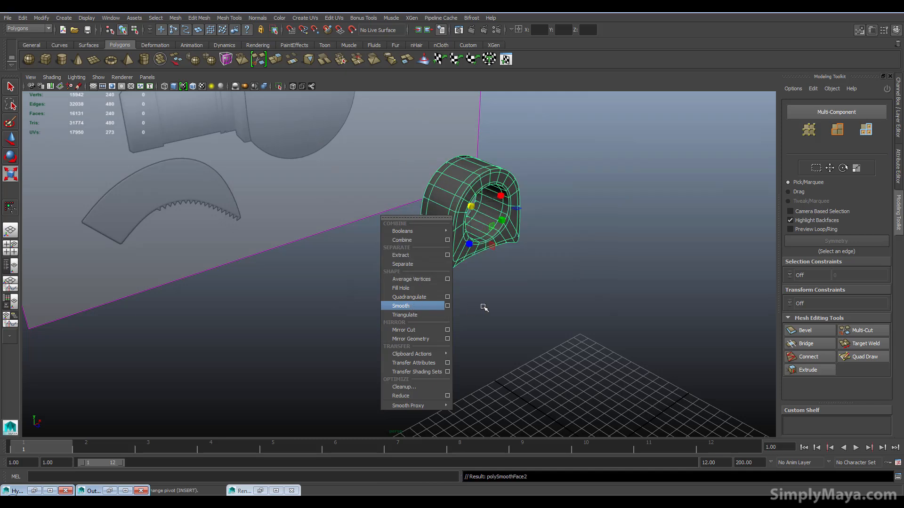
Step: Check the density of the smoothed bracket and set the Divisions of its polySmoothFace2 input to 2
alt+drag(468, 279, 429, 268)
right_drag(455, 221, 481, 258)
alt+drag(480, 259, 422, 273)
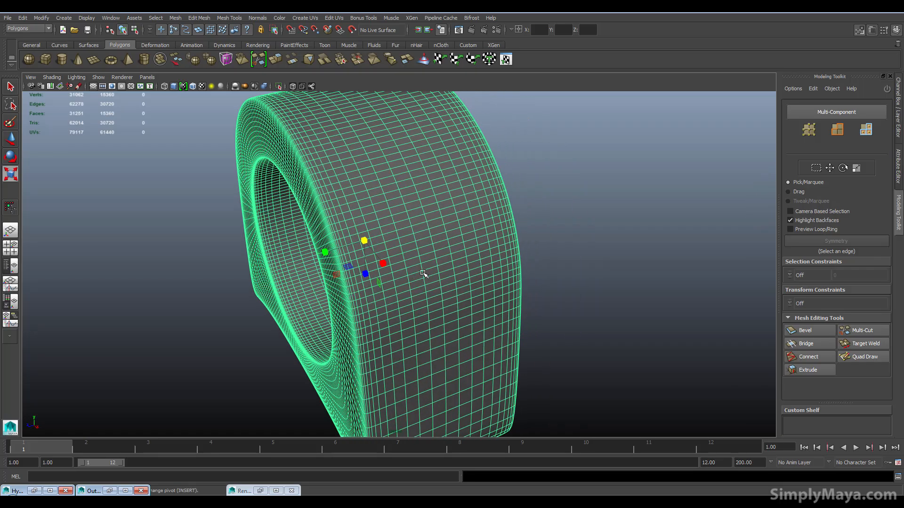
mouse_move(423, 273)
alt+right_down()
mouse_move(452, 270)
mouse_move(417, 276)
alt+right_up()
alt+drag(417, 275, 520, 276)
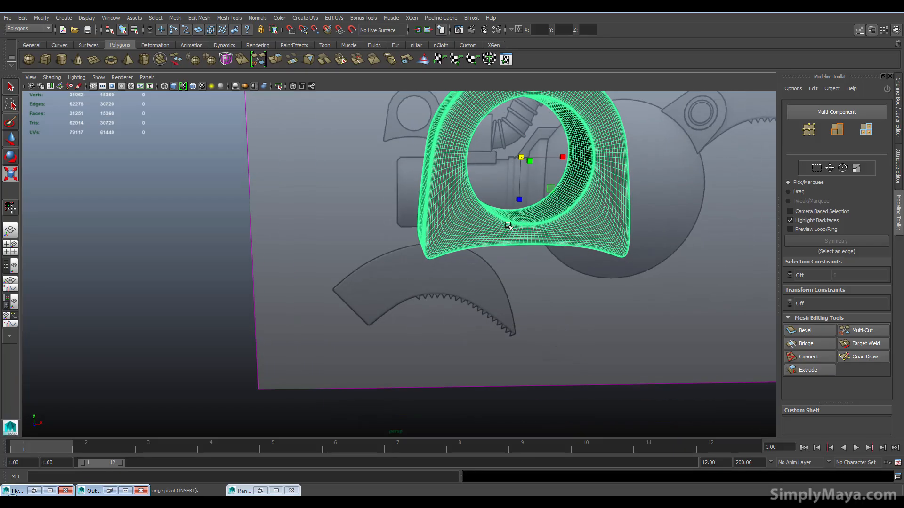
click(898, 136)
click(822, 213)
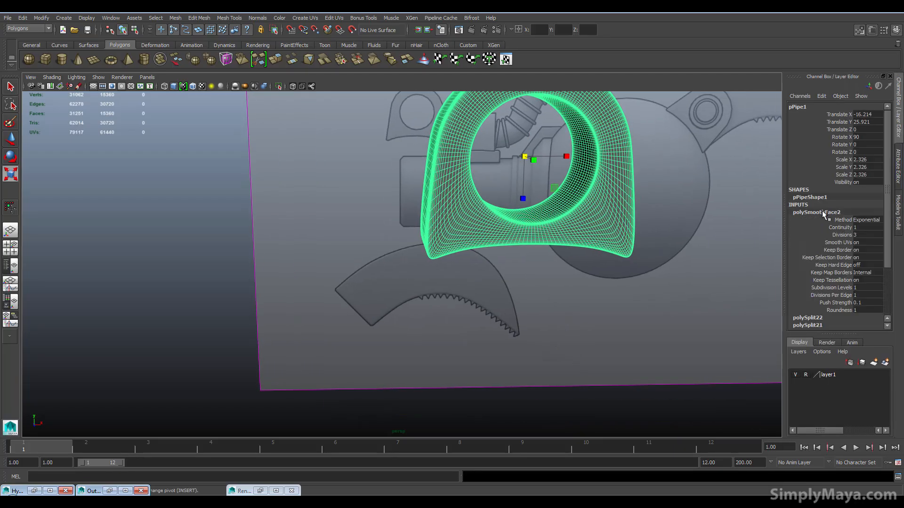
click(868, 234)
text(2)
key(Return)
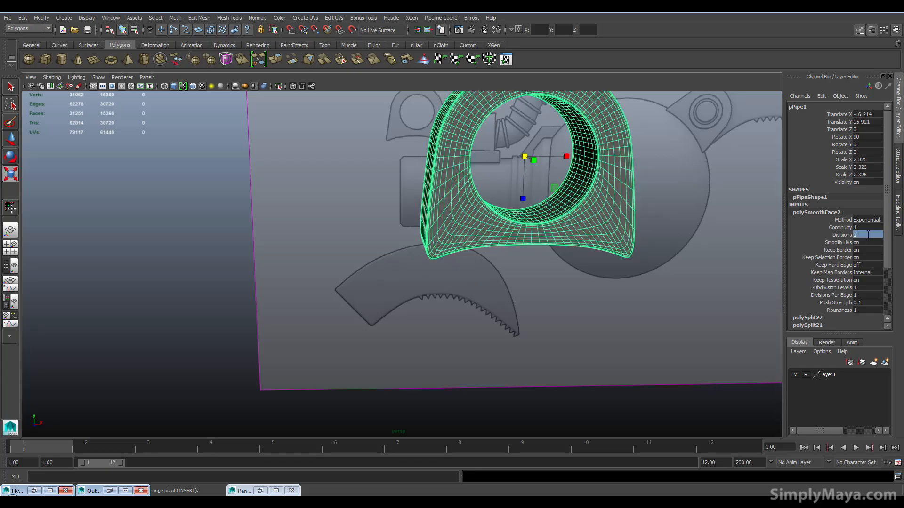
Step: Return to the four-view layout and frame the bracket in the top, front and side views
alt+drag(461, 337, 359, 264)
key(space)
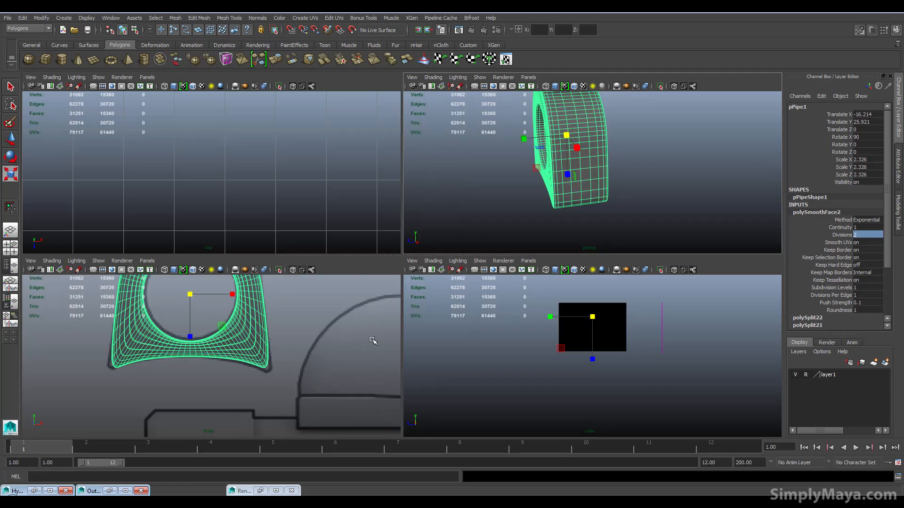
key(f)
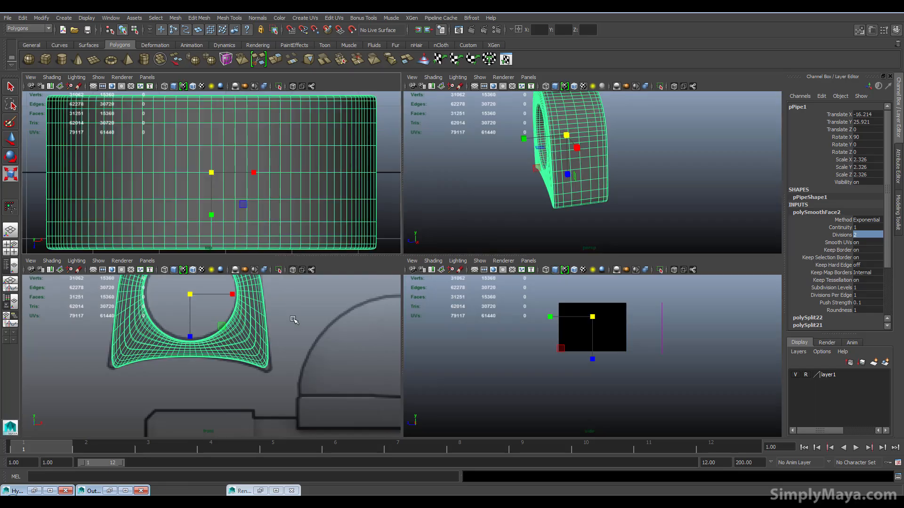
key(f)
key(f)
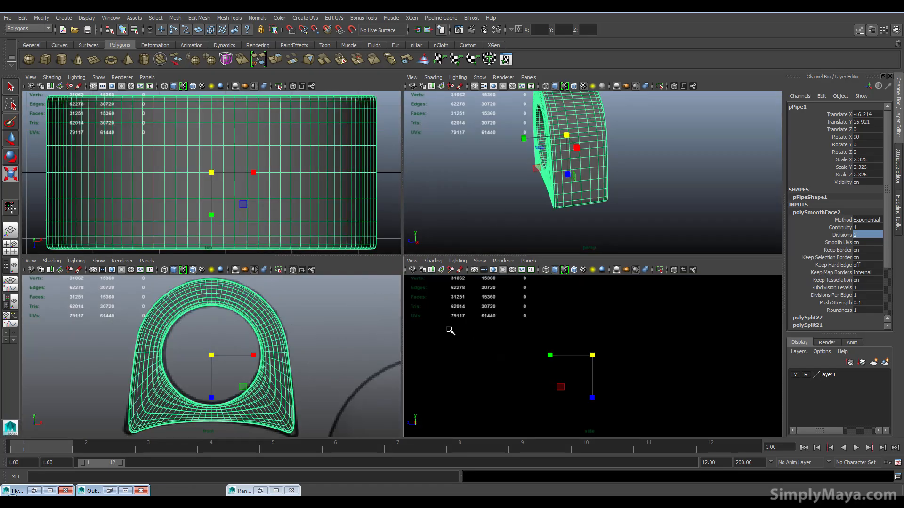
Step: Switch the bracket to face mode and marquee-select the faces along one flat end in the top view
scroll(275, 171, down, 3)
right_drag(251, 159, 251, 181)
drag(85, 97, 337, 136)
alt+drag(501, 191, 439, 234)
key(space)
alt+right_drag(439, 234, 826, 249)
alt+drag(826, 249, 414, 323)
Step: Try to remove the narrow rim faces from the face selection individually and undo those selection changes
ctrl+click(397, 323)
shift+click(395, 302)
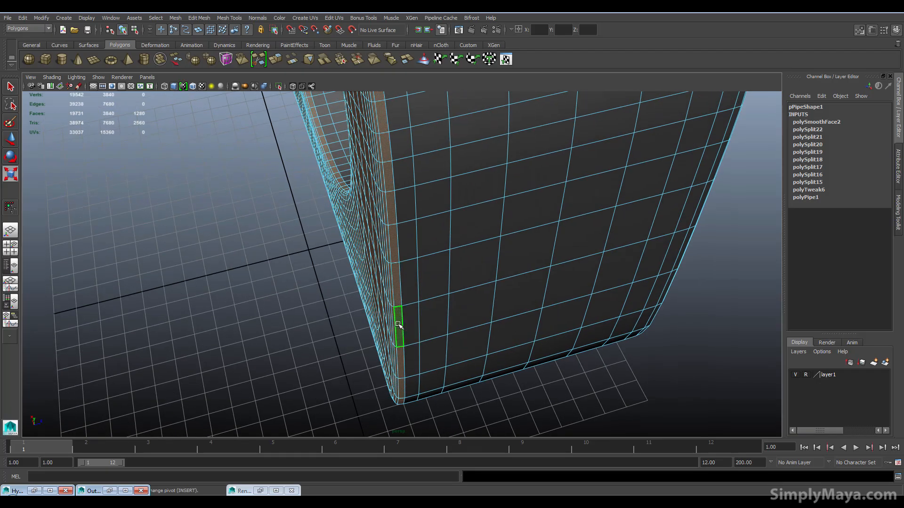
shift+click(398, 296)
ctrl+click(398, 297)
alt+drag(405, 304, 403, 282)
ctrl+click(402, 285)
ctrl+click(404, 341)
ctrl+click(402, 390)
ctrl+click(400, 409)
key(ctrl+z)
key(ctrl+z)
key(ctrl+z)
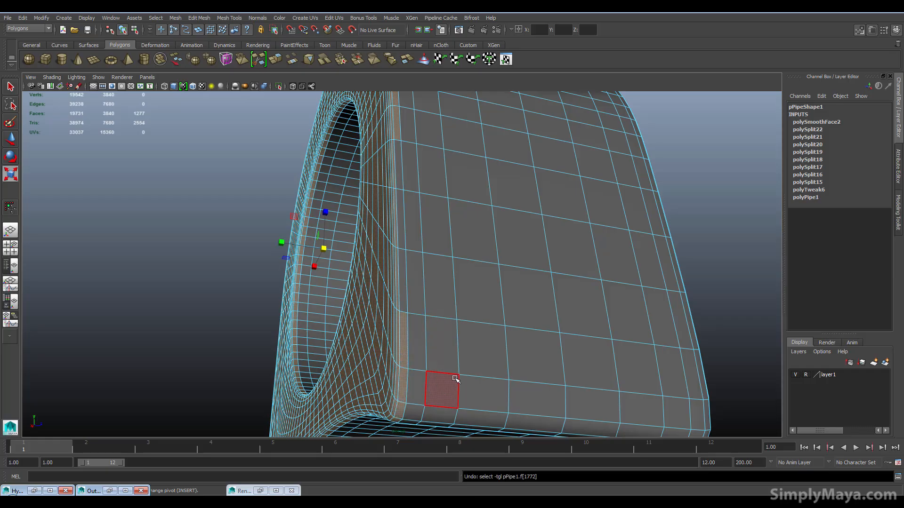
key(ctrl+z)
key(ctrl+z)
key(ctrl+z)
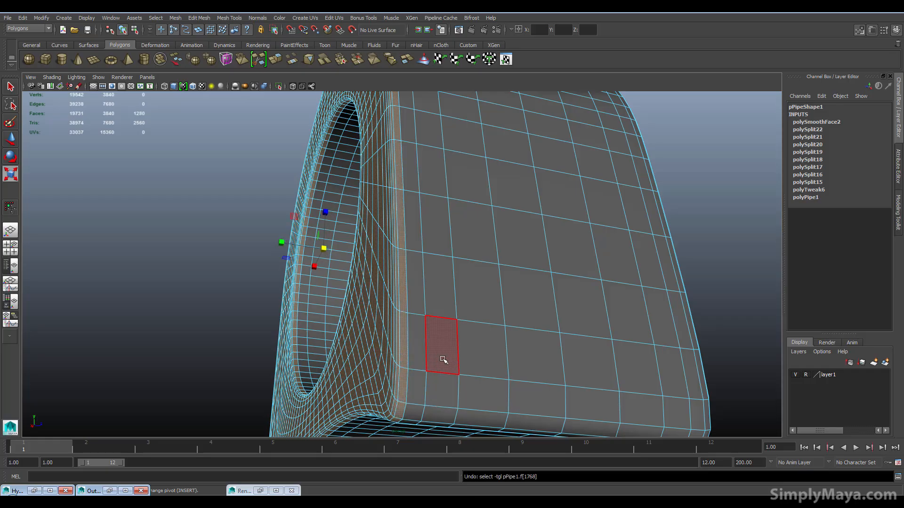
Step: Reselect only the flat end-cap faces of the bracket, across its full width, in the enlarged top view
key(space)
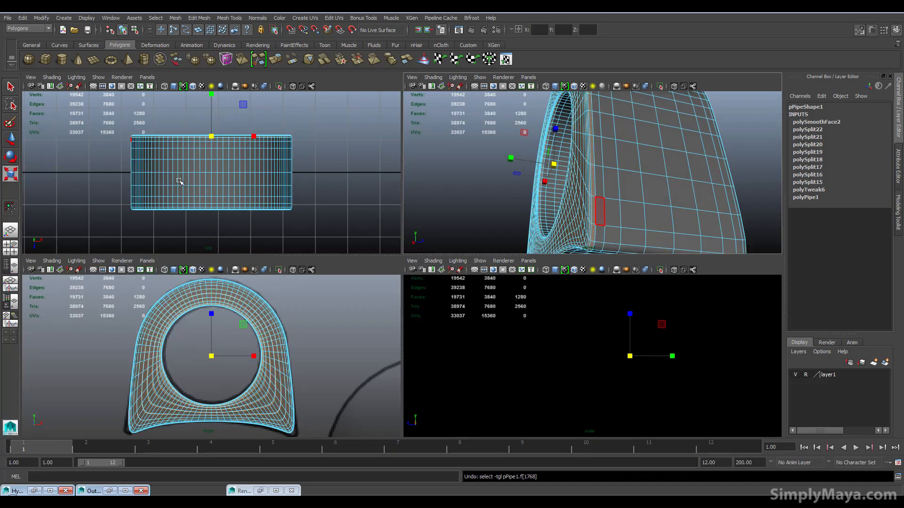
scroll(278, 204, up, 6)
alt+middle_drag(248, 211, 277, 251)
drag(223, 131, 390, 160)
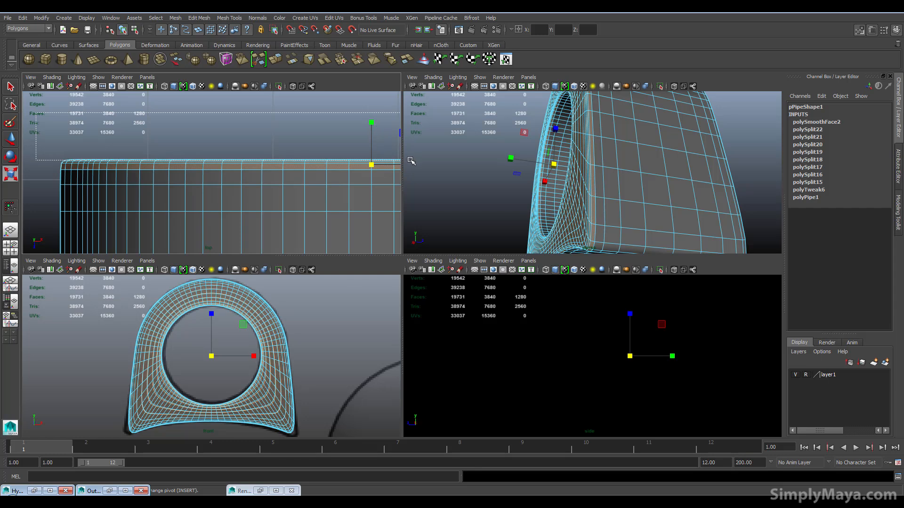
drag(415, 160, 363, 175)
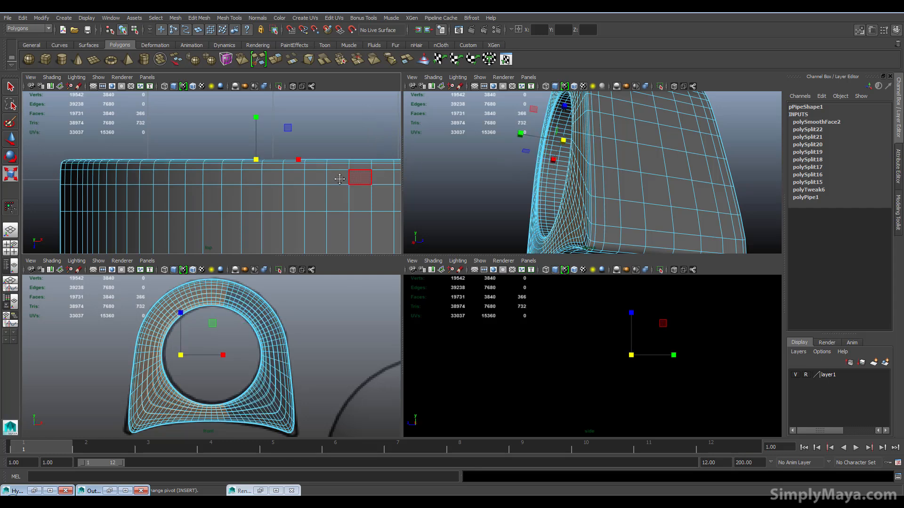
key(space)
scroll(331, 196, down, 5)
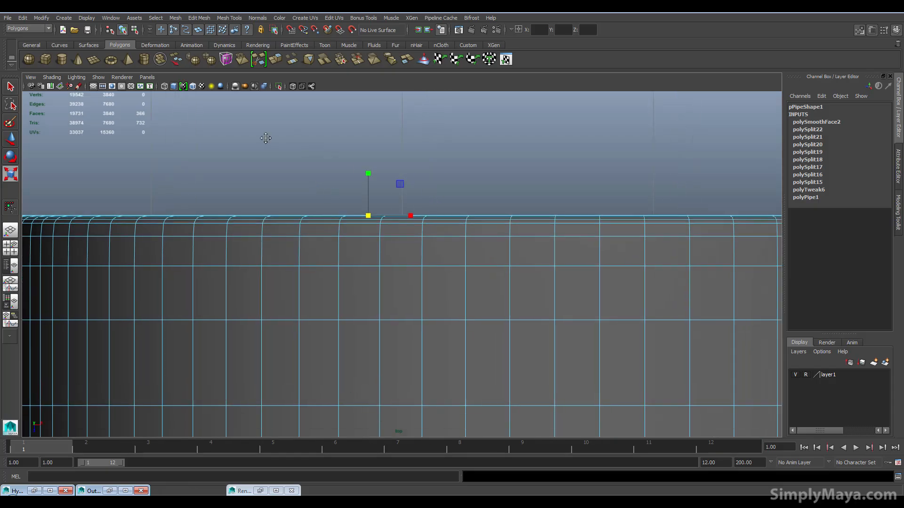
scroll(306, 168, up, 4)
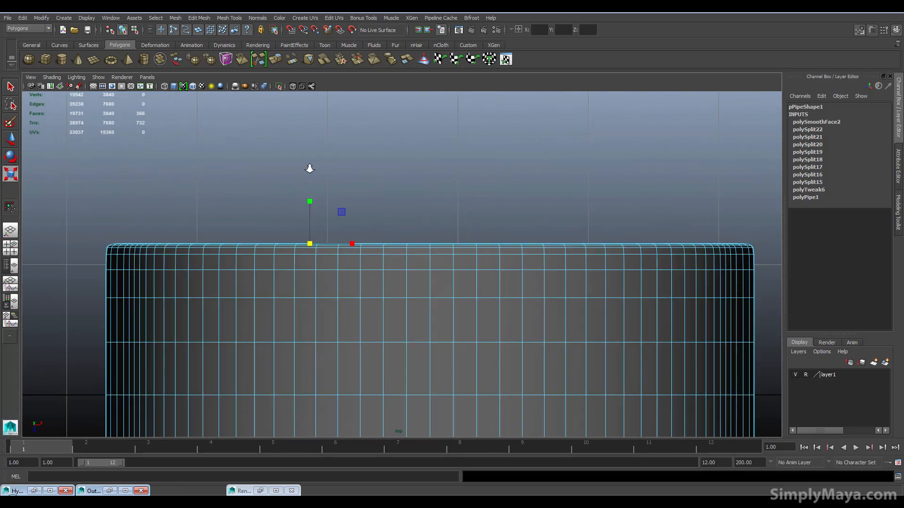
drag(79, 207, 769, 241)
click(662, 278)
click(446, 196)
drag(83, 173, 772, 245)
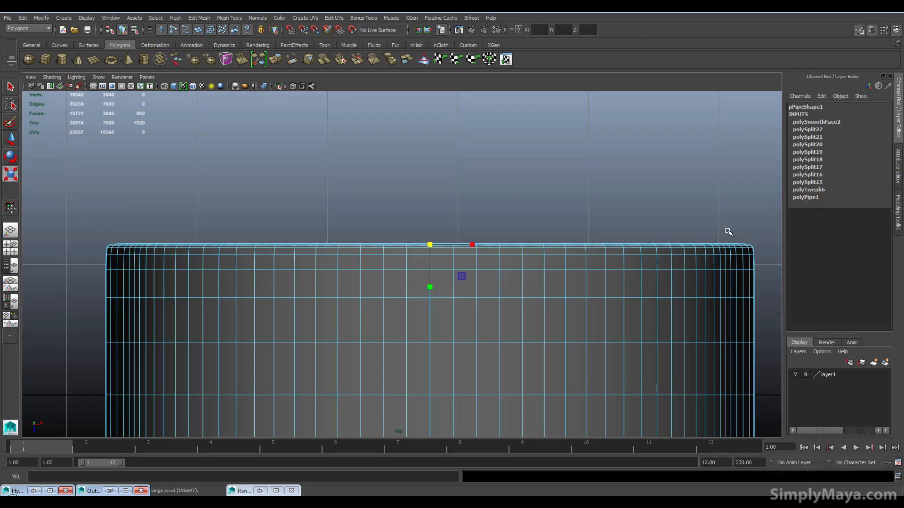
Step: Extract the selected end-cap faces from the bracket mesh and clear the selection
key(space)
mouse_move(629, 200)
alt+mouse_down()
mouse_move(662, 236)
mouse_move(624, 228)
mouse_move(773, 182)
mouse_move(630, 199)
alt+mouse_up()
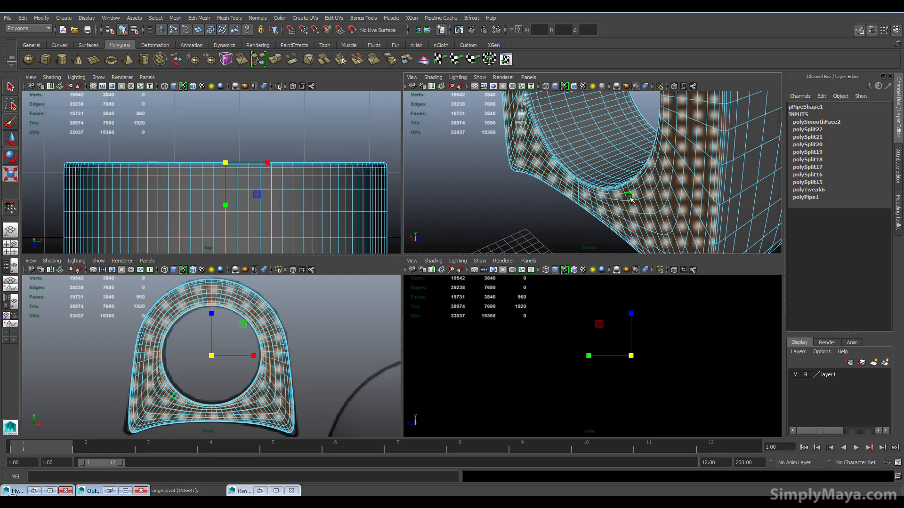
key(space)
click(542, 232)
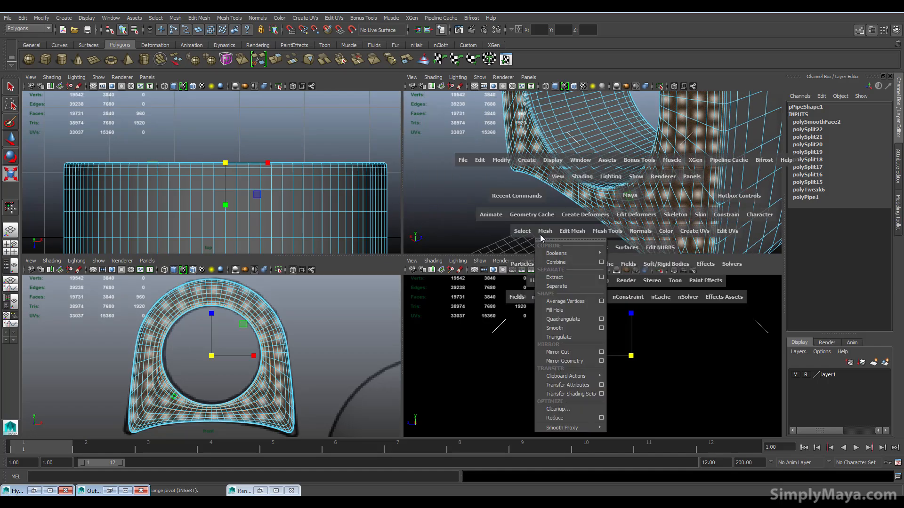
click(553, 277)
click(557, 203)
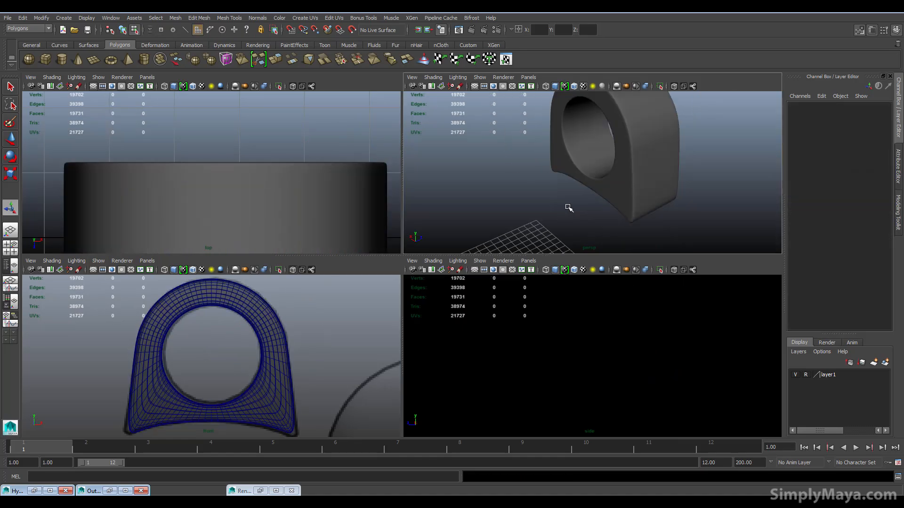
Step: Select the extracted cap in object mode and move it away from the bracket body to a Translate Y of about -1.49
right_drag(578, 177, 583, 182)
click(582, 181)
key(w)
drag(641, 122, 506, 186)
key(space)
alt+drag(462, 217, 414, 238)
alt+middle_drag(436, 208, 465, 245)
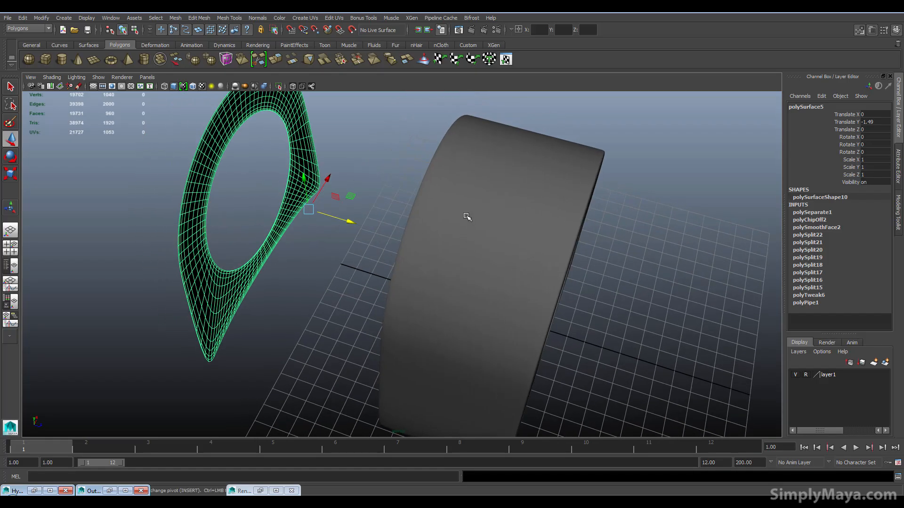
Step: Select all vertices of the extracted cap and scale them flat along its depth axis
mouse_move(276, 285)
alt+mouse_down()
mouse_move(303, 278)
mouse_move(316, 252)
mouse_move(288, 267)
mouse_move(274, 290)
alt+mouse_up()
right_click(260, 278)
click(228, 285)
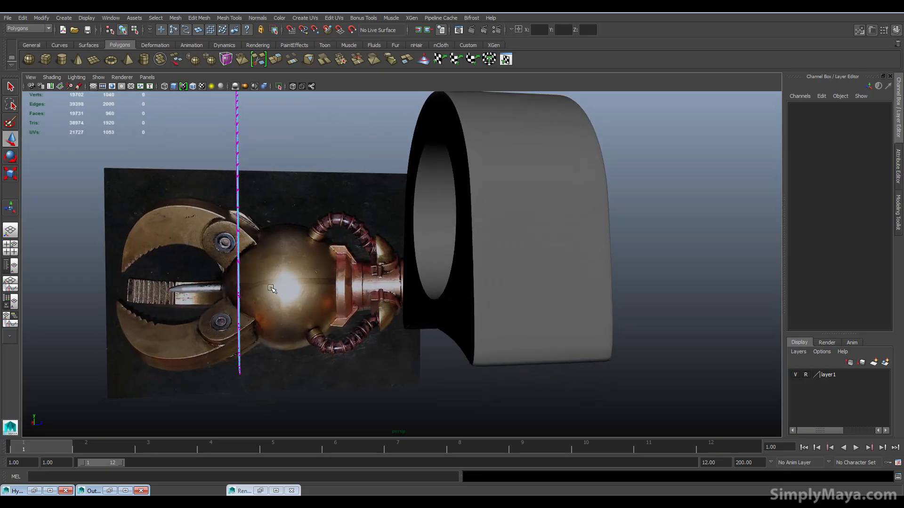
alt+drag(232, 215, 228, 224)
drag(213, 146, 350, 400)
drag(196, 111, 313, 373)
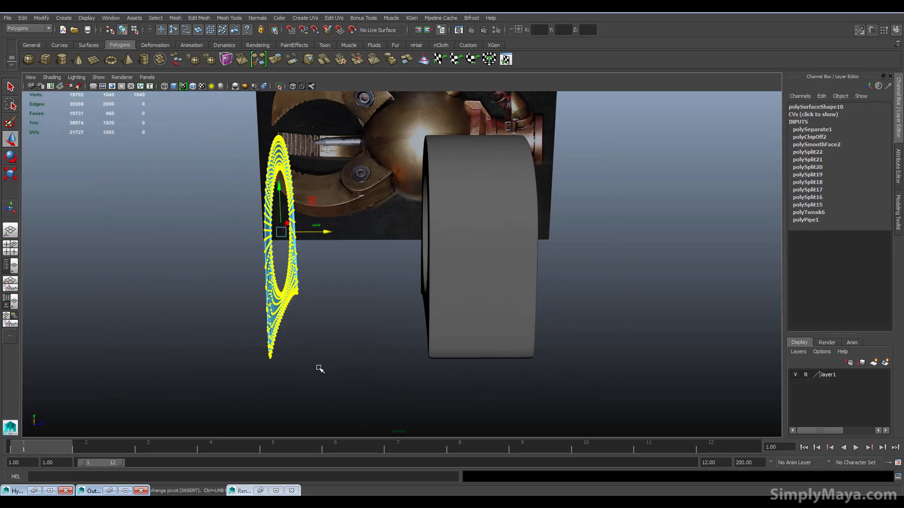
key(r)
mouse_move(238, 233)
mouse_down()
mouse_move(257, 233)
mouse_move(236, 234)
mouse_move(243, 234)
mouse_up()
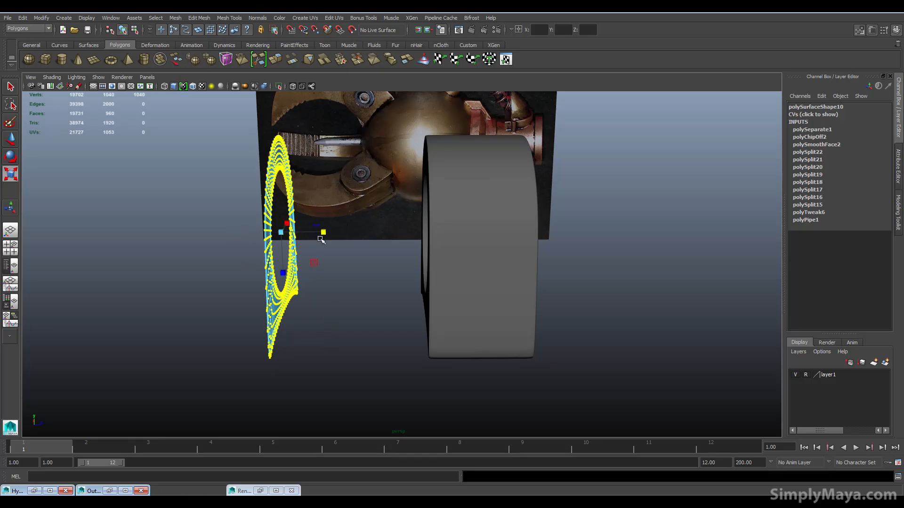
Step: Refine the flattening of the cap's vertices along the depth axis in the enlarged top view and deselect them
key(space)
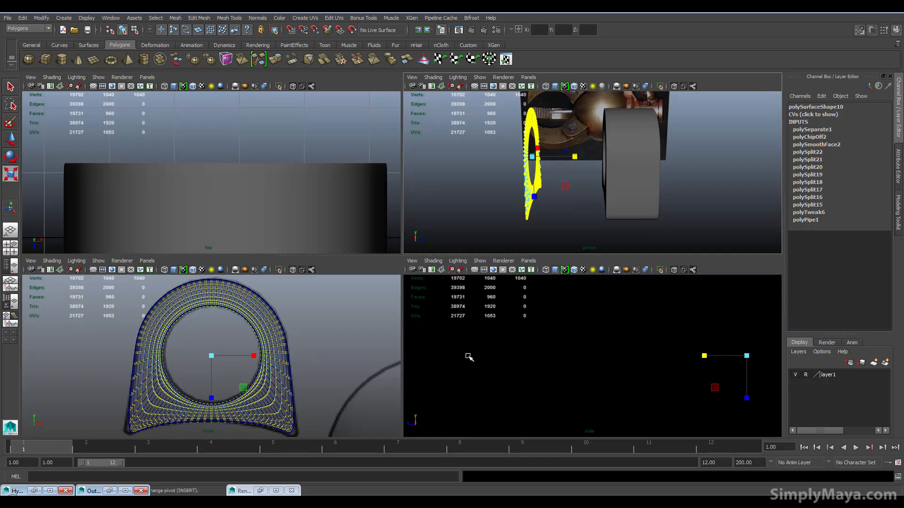
scroll(317, 202, down, 3)
key(space)
alt+middle_drag(264, 179, 379, 282)
scroll(384, 277, up, 5)
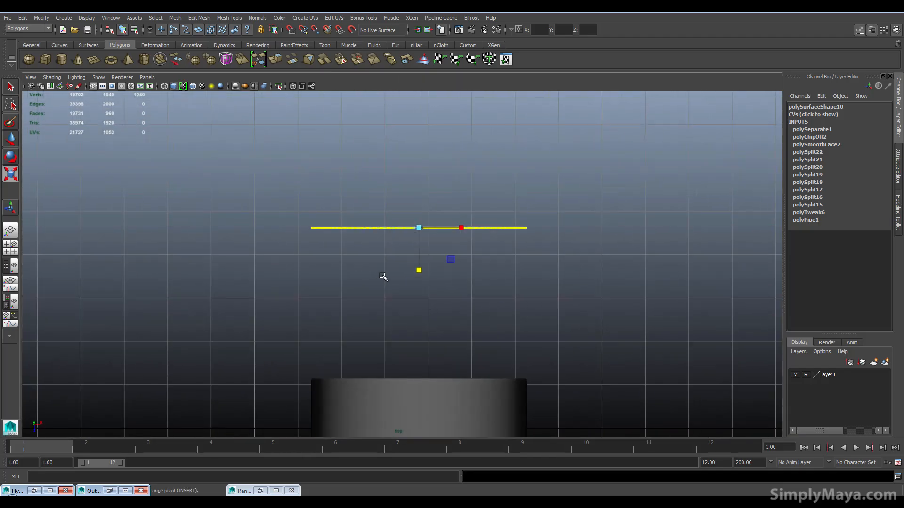
mouse_move(434, 235)
mouse_down()
mouse_move(437, 200)
mouse_move(443, 217)
mouse_move(436, 191)
mouse_move(437, 234)
mouse_up()
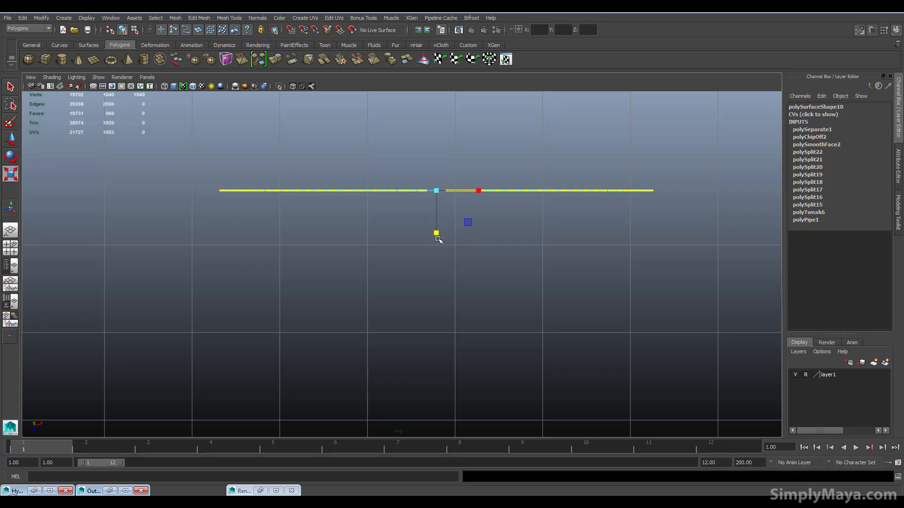
click(437, 191)
Step: Return to object mode, select the flattened cap and set it to unsmoothed display for checking its mesh
key(space)
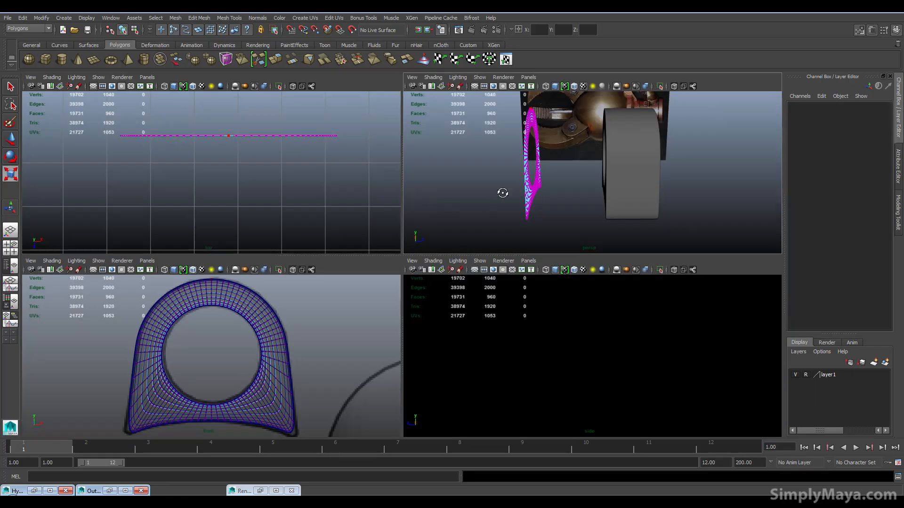
alt+drag(499, 192, 546, 197)
right_click(565, 210)
click(567, 212)
click(567, 212)
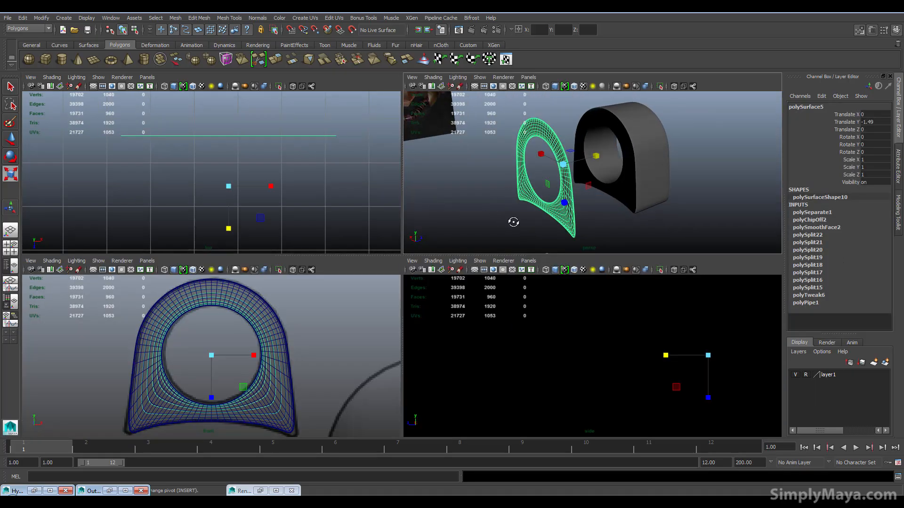
scroll(568, 214, up, 6)
alt+drag(598, 197, 594, 139)
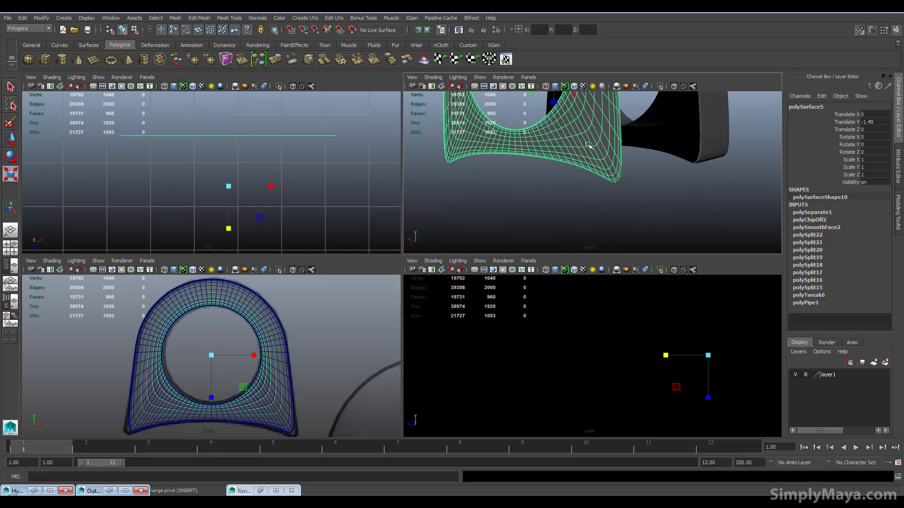
key(1)
alt+drag(547, 209, 538, 188)
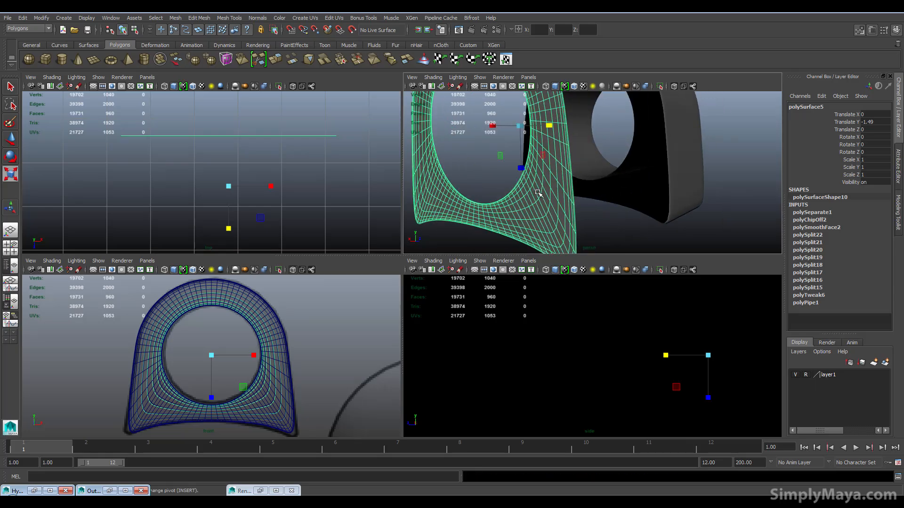
key(1)
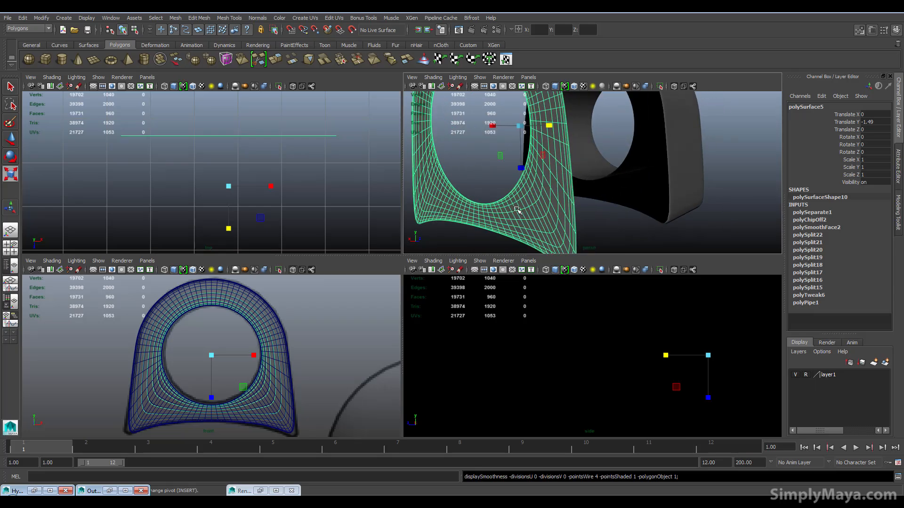
Step: Delete three closely spaced edge loops from the flattened cap in edge mode
alt+right_drag(528, 201, 629, 207)
mouse_move(561, 190)
right_down()
mouse_move(561, 170)
mouse_move(550, 188)
right_up()
double_click(569, 179)
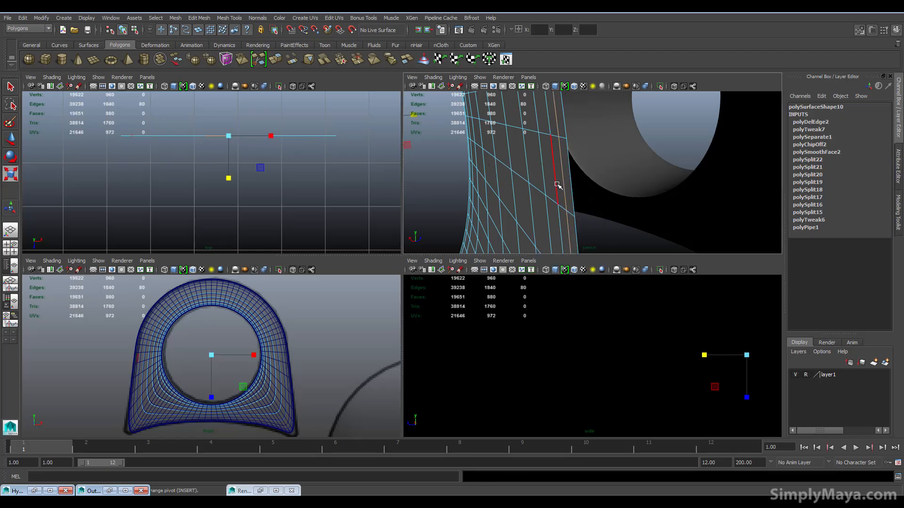
alt+drag(521, 191, 659, 205)
double_click(669, 206)
shift+right_drag(668, 206, 649, 230)
double_click(678, 220)
Step: Examine the cap's lower corner and remaining outer edge loop up close, and return to object mode
scroll(647, 223, down, 5)
alt+middle_drag(646, 222, 576, 195)
scroll(706, 192, up, 8)
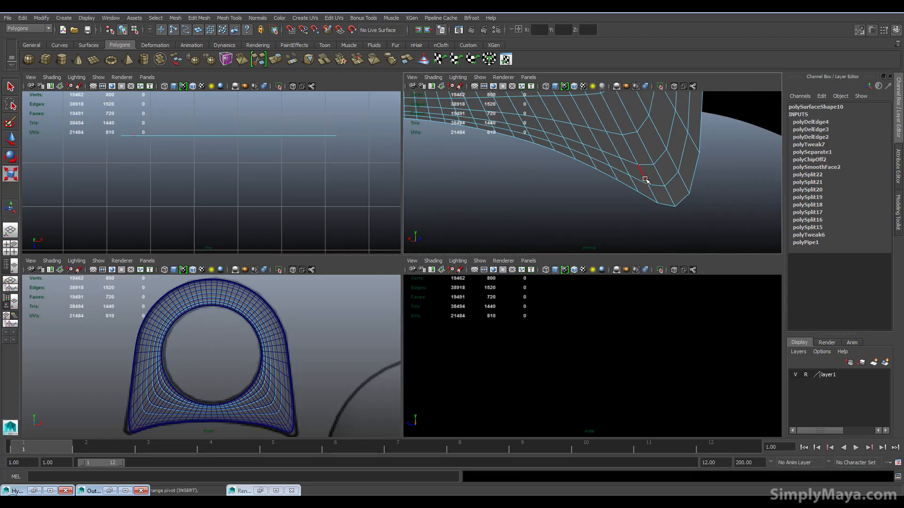
click(642, 175)
double_click(639, 182)
scroll(640, 181, up, 5)
alt+middle_drag(640, 182, 639, 238)
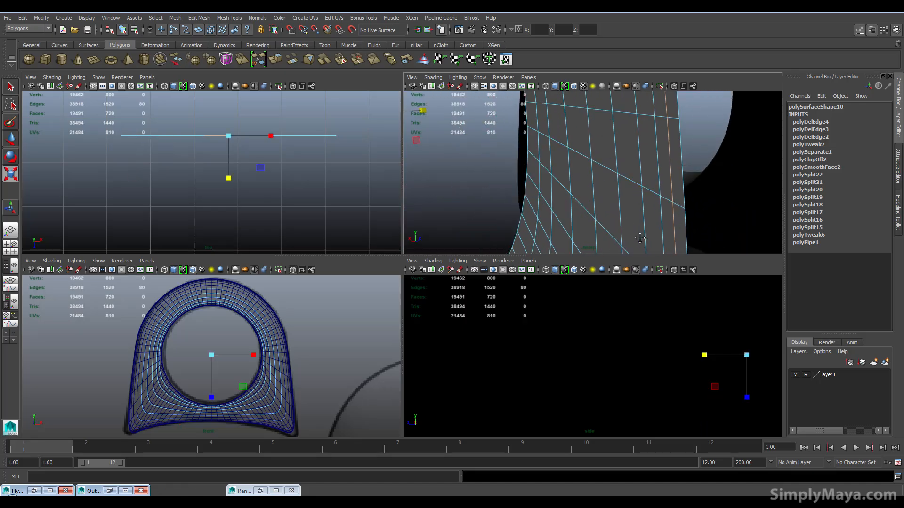
scroll(640, 238, down, 3)
right_drag(612, 189, 646, 166)
scroll(612, 181, down, 3)
scroll(613, 181, down, 3)
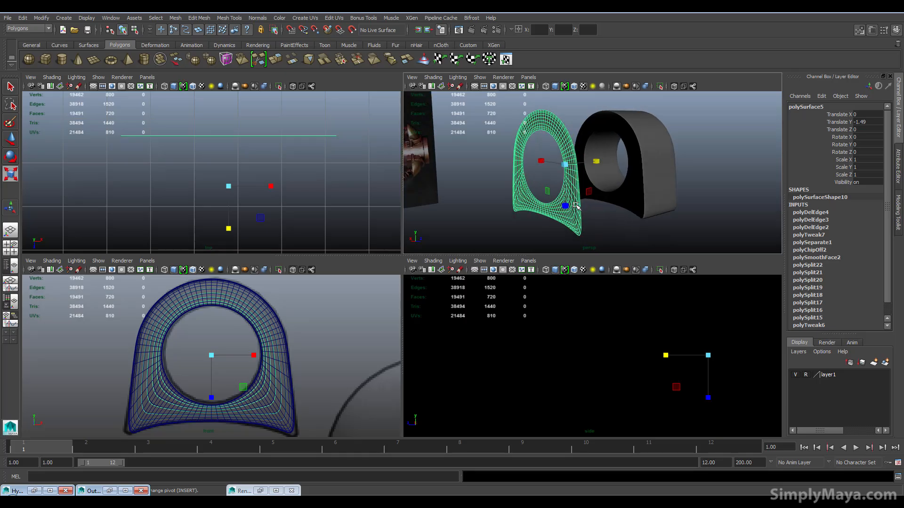
Step: Select all faces of the flattened cap and extrude them to give the cap thickness
alt+drag(508, 172, 499, 173)
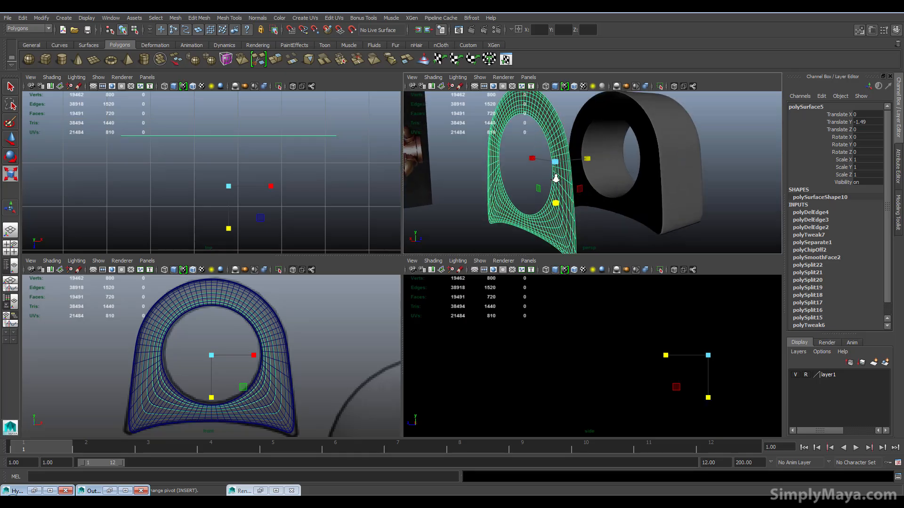
key(space)
alt+drag(426, 238, 396, 248)
scroll(319, 234, down, 3)
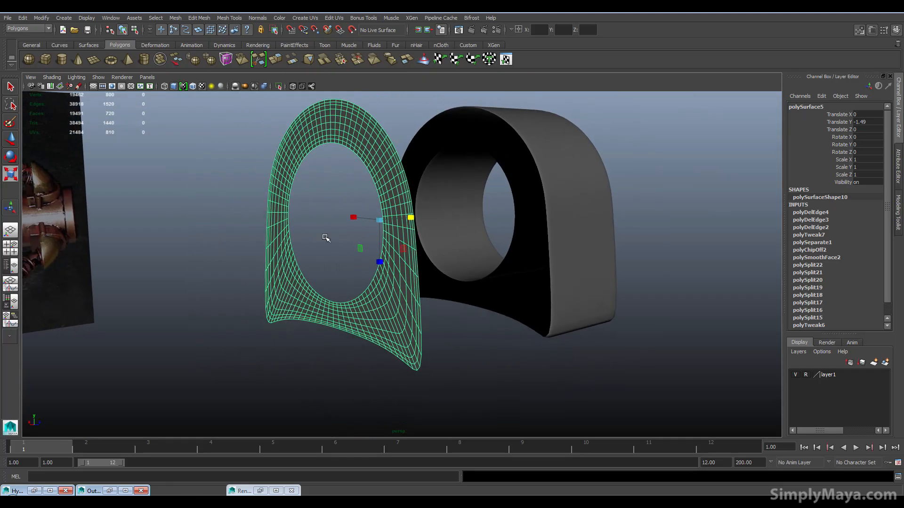
alt+drag(319, 234, 340, 247)
right_drag(334, 170, 331, 193)
drag(229, 134, 526, 446)
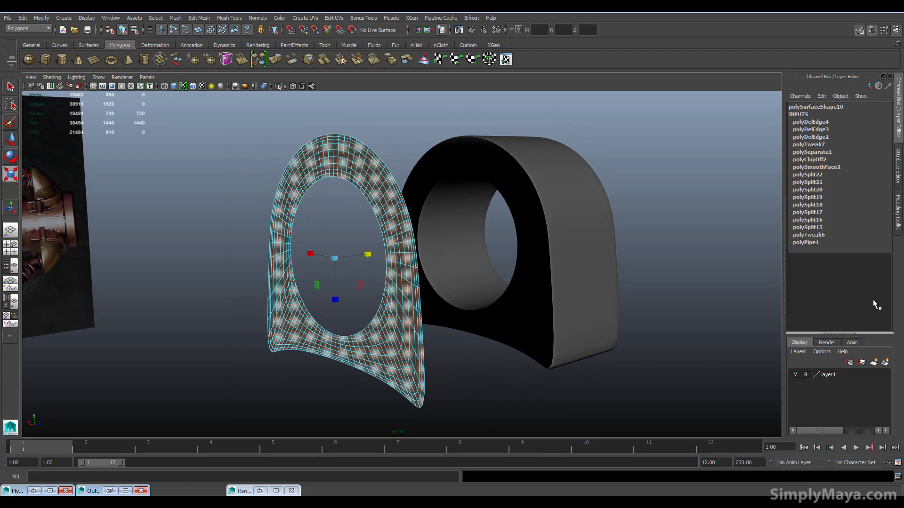
click(898, 217)
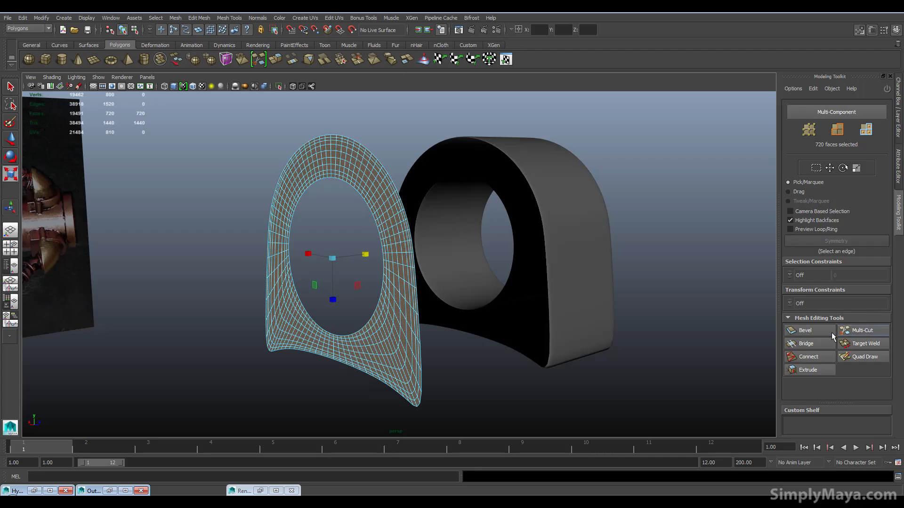
click(810, 371)
Step: Return to object mode, select the open bracket body and turn on its smoothed preview
alt+drag(348, 355, 325, 301)
right_drag(322, 287, 364, 278)
click(425, 307)
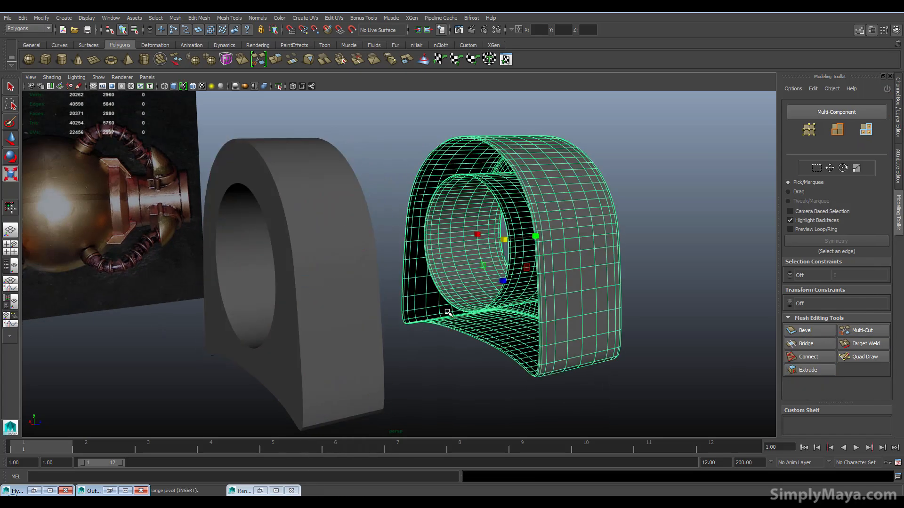
alt+drag(476, 315, 354, 220)
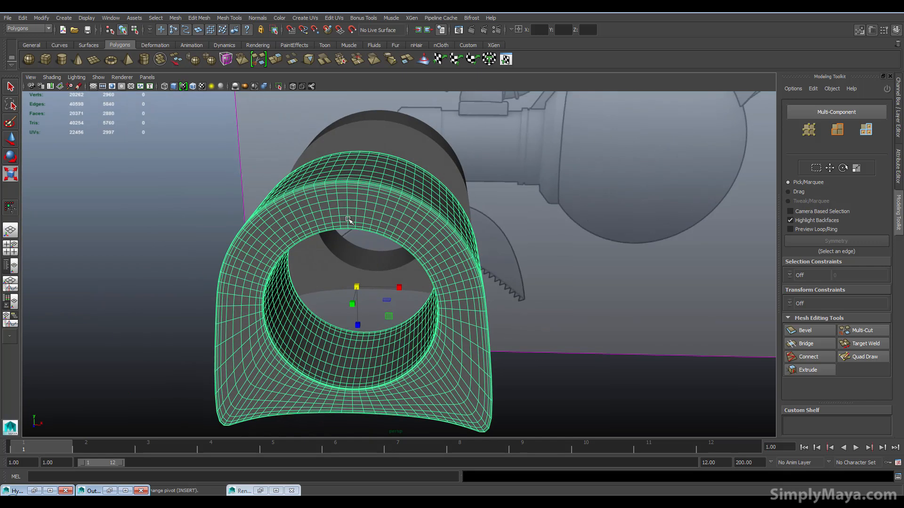
key(3)
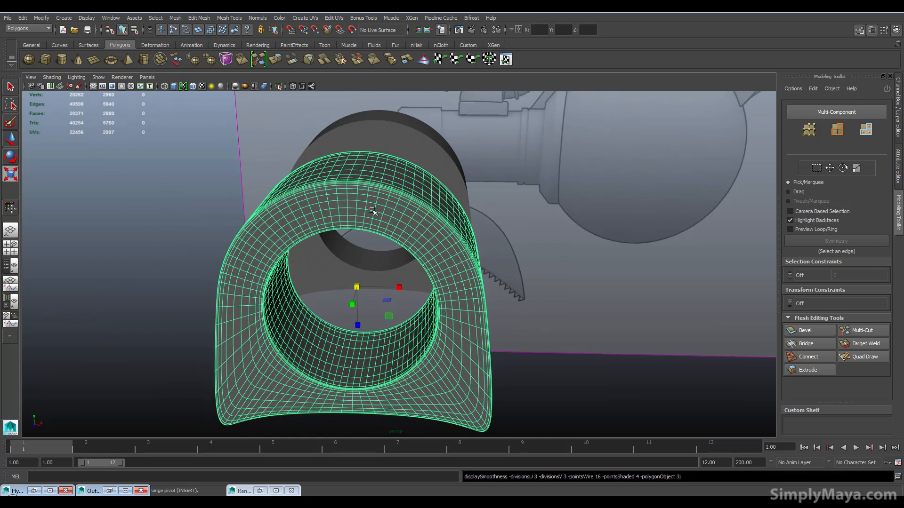
Step: Select the thickened end cap and delete the edge loops bordering the hole and the outer rim on one face
alt+drag(276, 265, 309, 305)
click(202, 280)
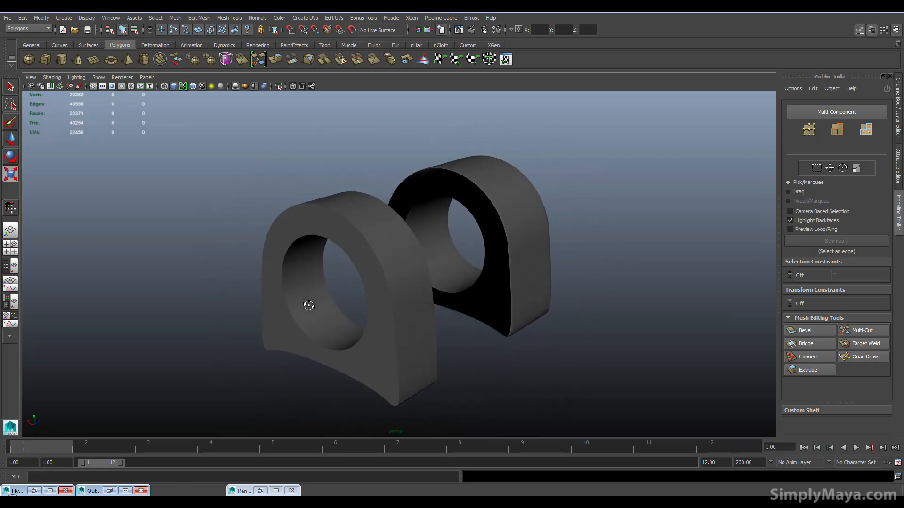
click(365, 277)
right_drag(363, 246, 354, 228)
double_click(355, 227)
alt+drag(355, 227, 348, 254)
shift+double_click(348, 253)
alt+drag(306, 320, 430, 366)
alt+right_drag(430, 365, 344, 327)
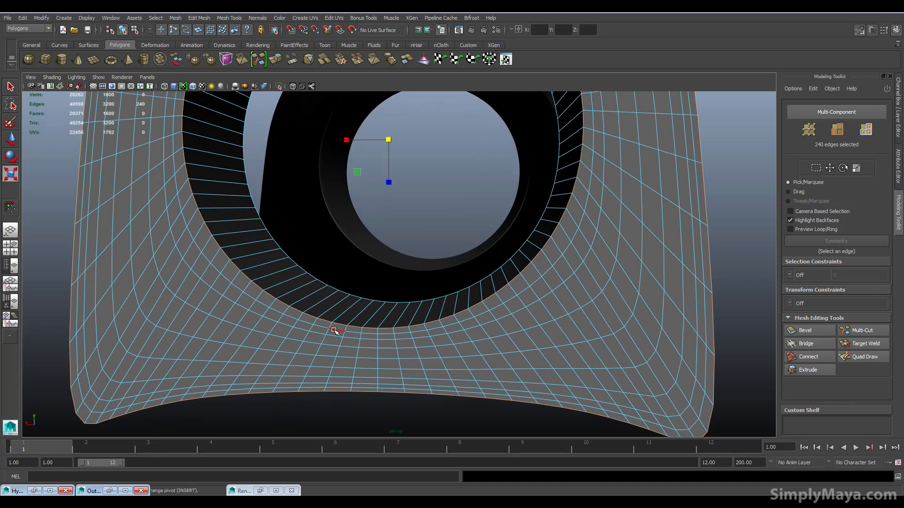
shift+right_drag(334, 331, 302, 339)
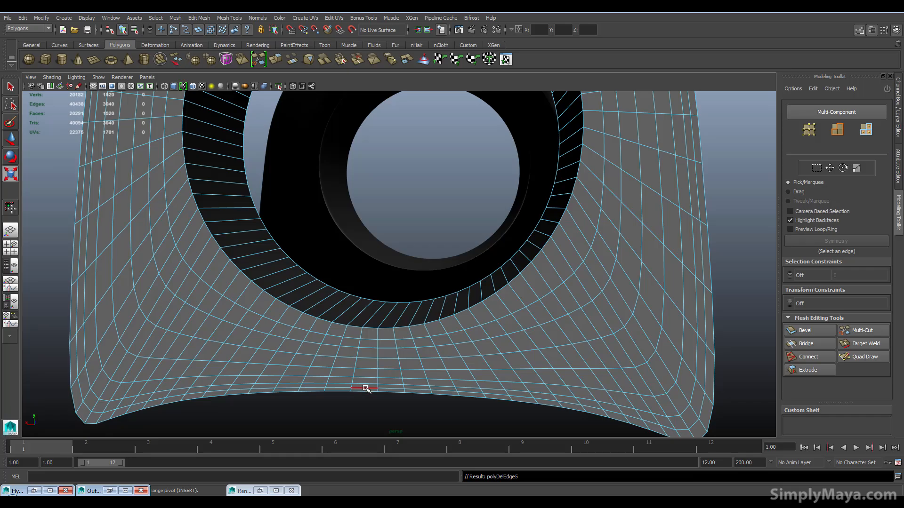
double_click(366, 388)
shift+right_drag(365, 387, 331, 357)
Step: Delete the matching edge loops near the hole and the outer rim on the cap's opposite face
alt+drag(319, 360, 343, 345)
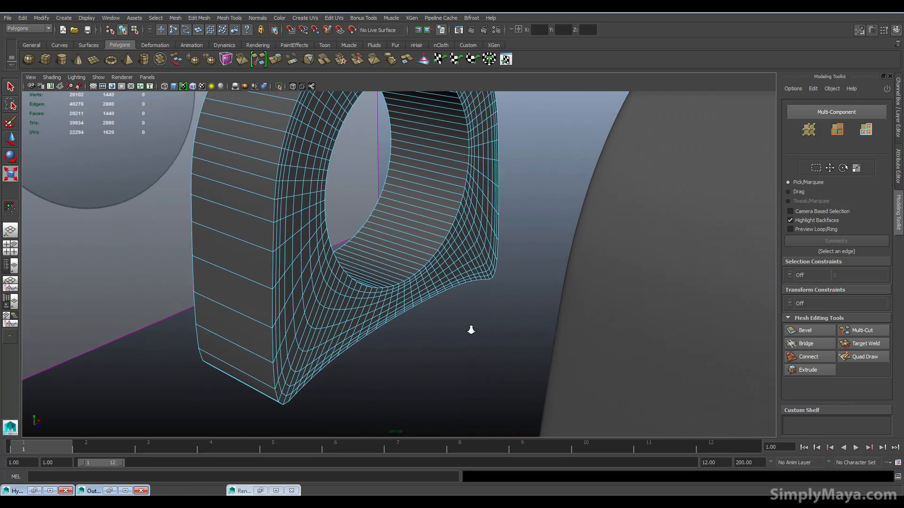
alt+right_drag(426, 331, 692, 289)
double_click(372, 315)
shift+right_drag(372, 315, 362, 335)
double_click(351, 383)
shift+right_drag(345, 375, 319, 354)
Step: Select the four border edge loops of the cap's outer rim and hole on both faces and bevel them
alt+drag(319, 354, 250, 314)
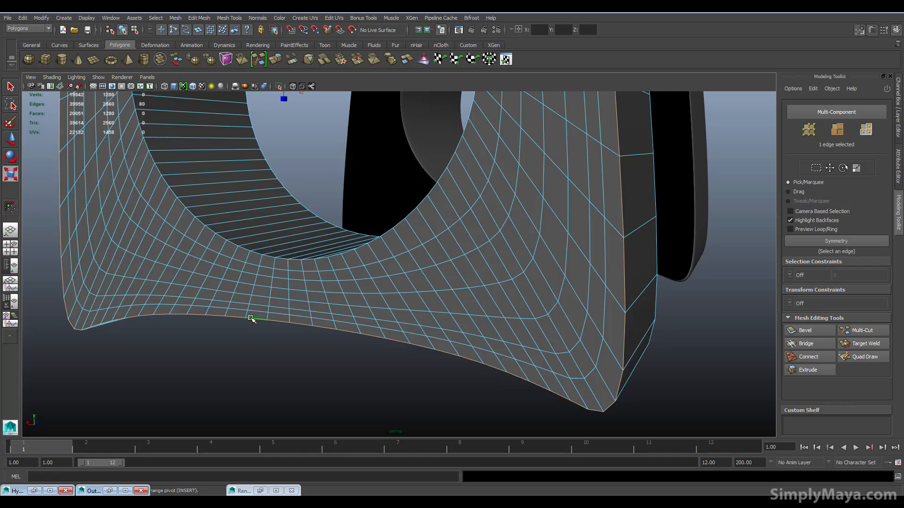
alt+drag(235, 329, 415, 326)
shift+double_click(459, 327)
shift+double_click(431, 251)
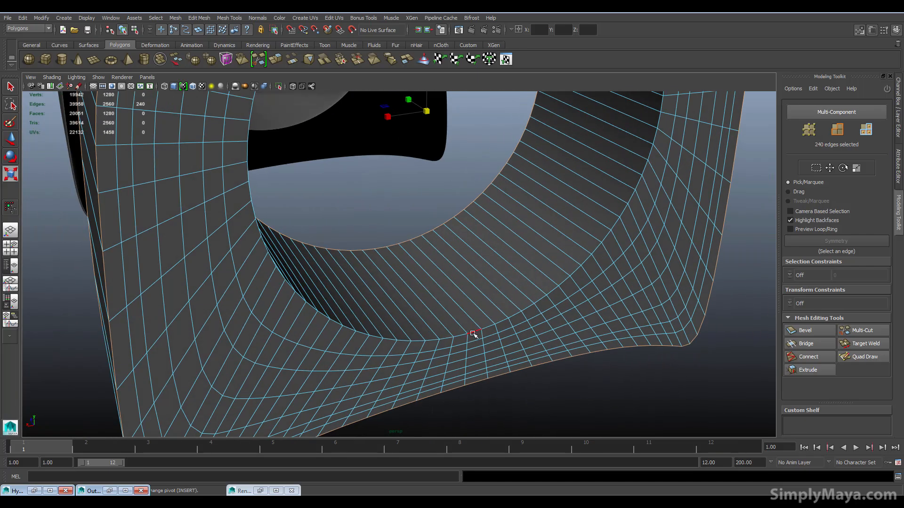
alt+drag(487, 347, 299, 264)
key(space)
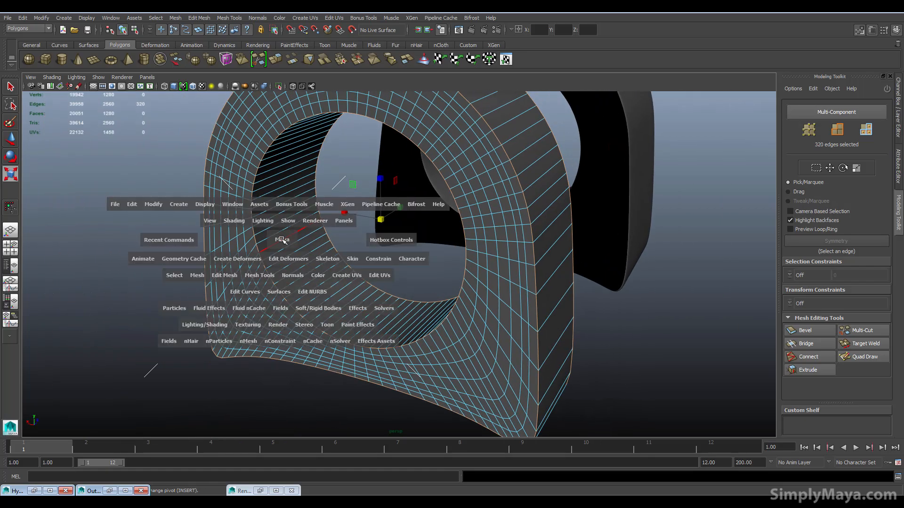
click(205, 275)
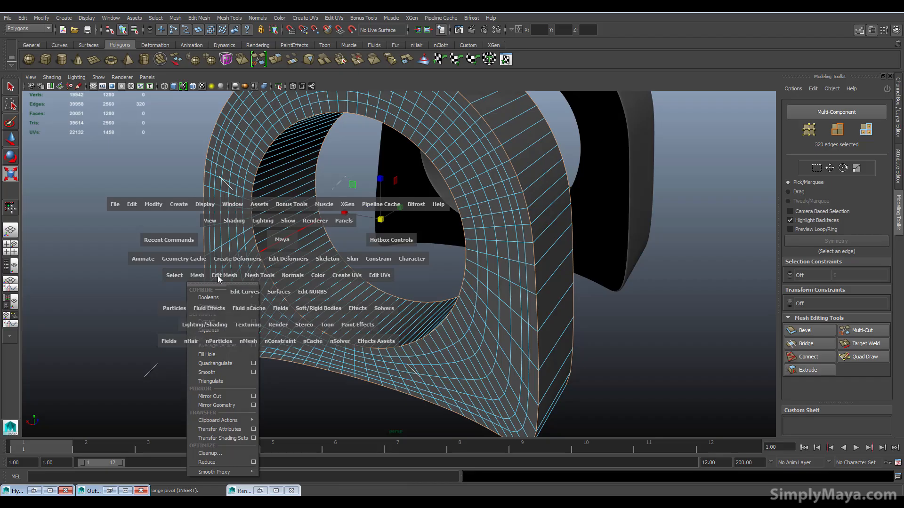
mouse_move(226, 275)
click(250, 324)
alt+drag(250, 325, 318, 313)
alt+drag(437, 310, 500, 285)
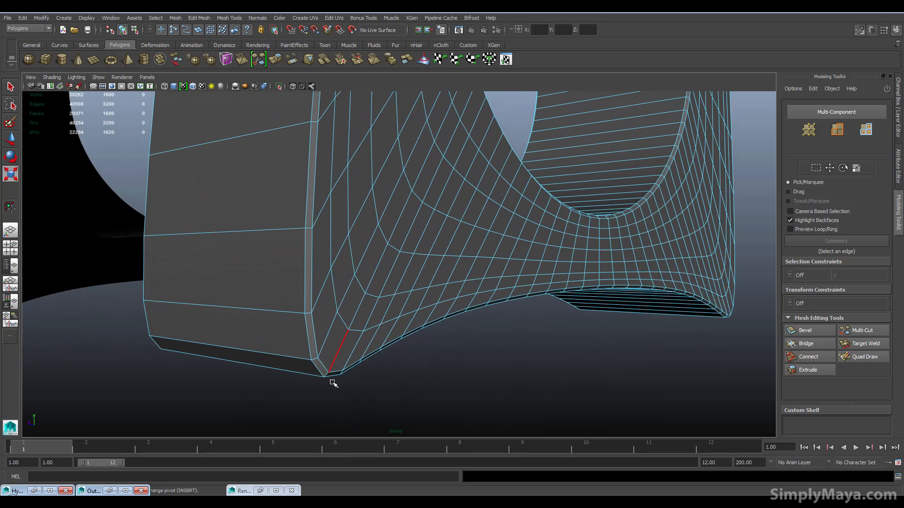
Step: Set the bevel's offset to 0.5 and return to object mode
click(897, 159)
click(898, 141)
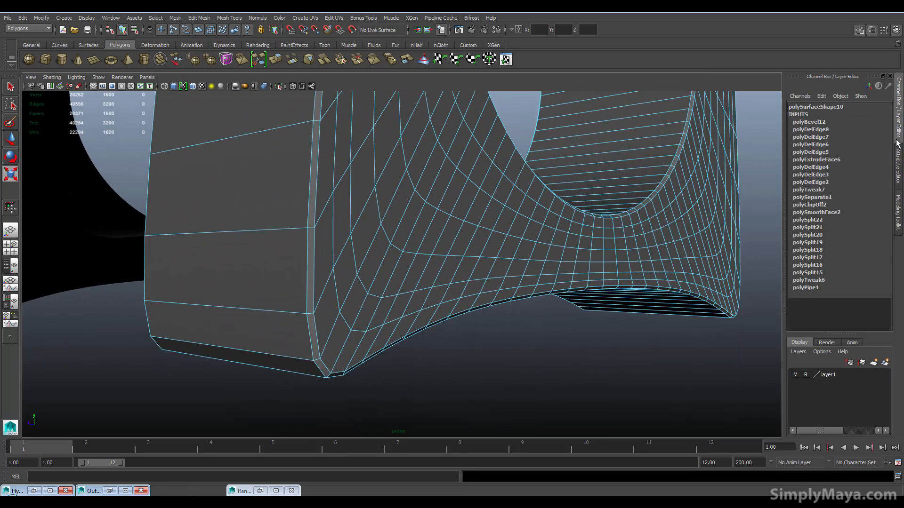
click(823, 122)
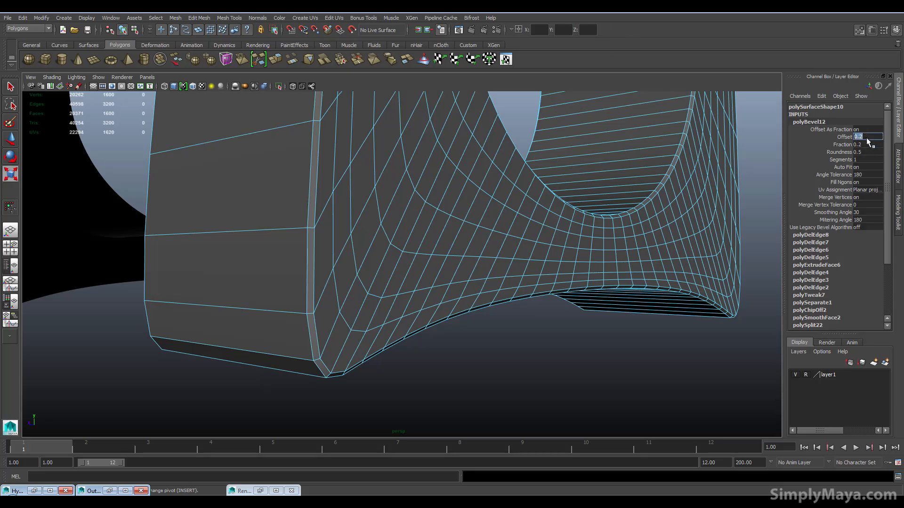
text(.)
text(5)
key(Return)
click(578, 338)
right_drag(583, 258, 604, 243)
alt+right_drag(587, 298, 555, 307)
alt+drag(555, 307, 329, 283)
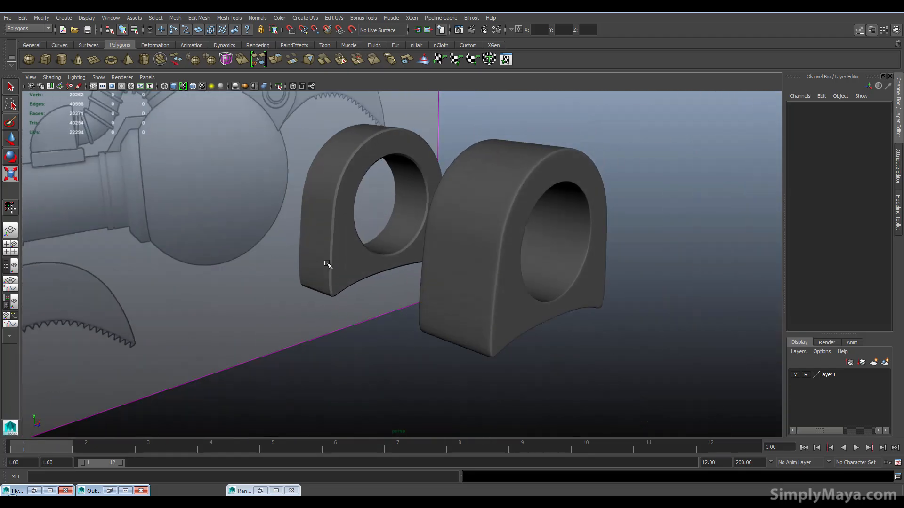
Step: Try to scale the beveled cap thinner along its depth, and undo the scaling
click(329, 283)
alt+drag(313, 327, 468, 246)
drag(477, 215, 446, 224)
key(ctrl+z)
alt+drag(337, 184, 390, 214)
Step: Delete the beveled cap's construction history and center its pivot
click(20, 18)
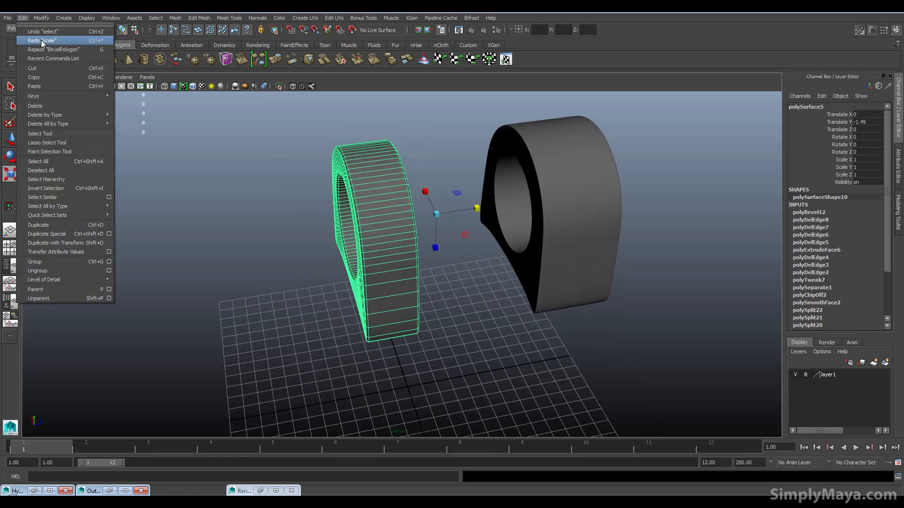
mouse_move(60, 119)
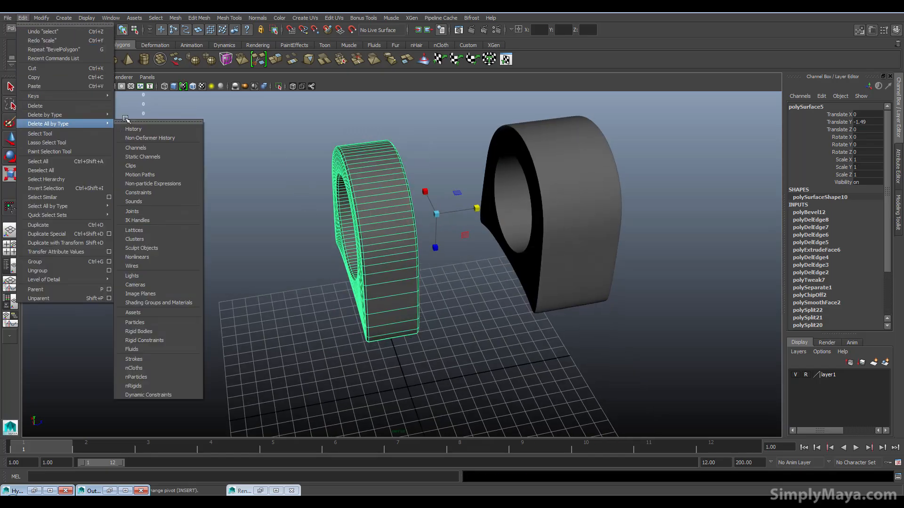
click(133, 129)
click(340, 171)
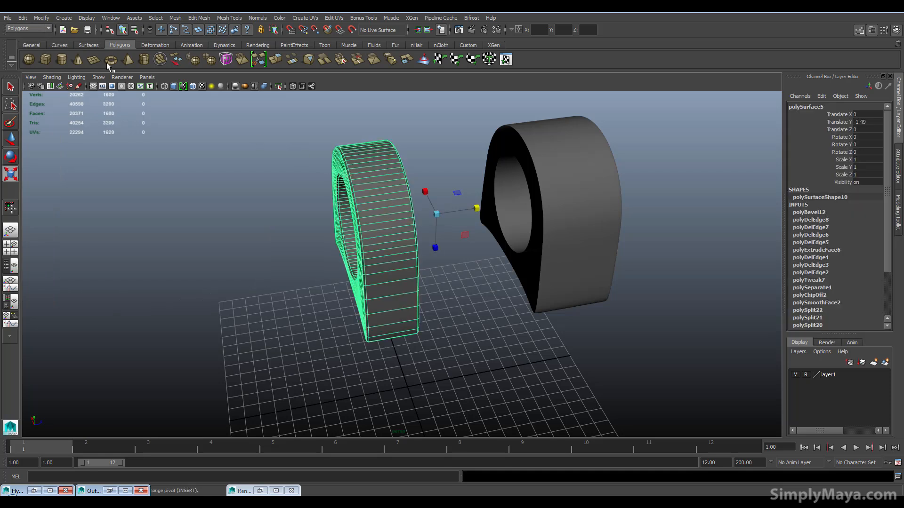
click(27, 18)
mouse_move(63, 117)
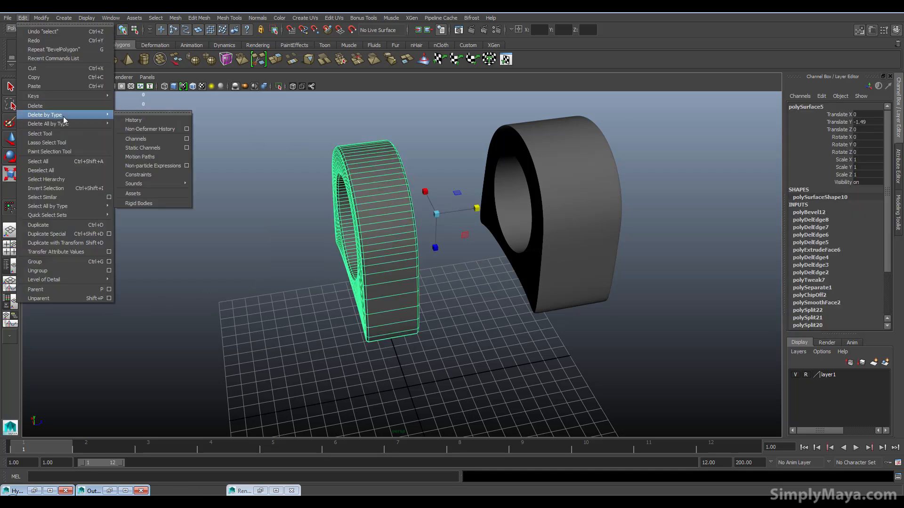
click(136, 121)
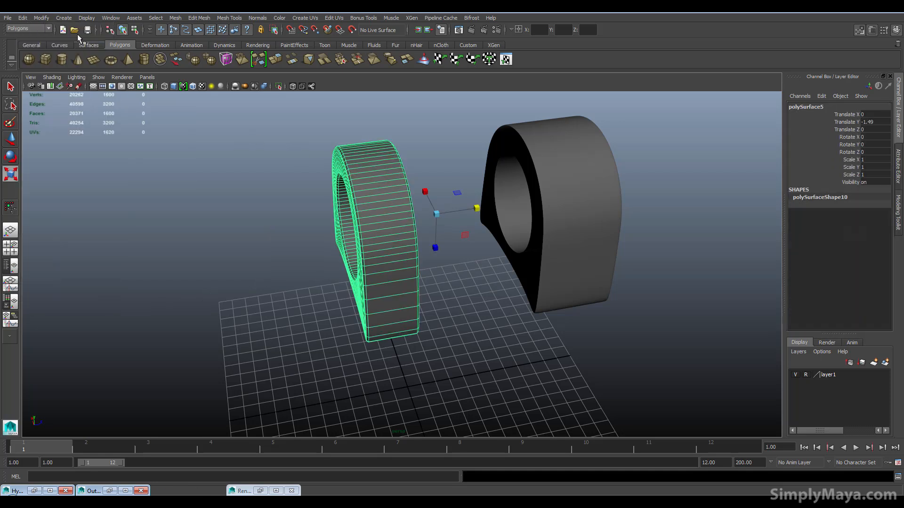
click(42, 18)
click(68, 100)
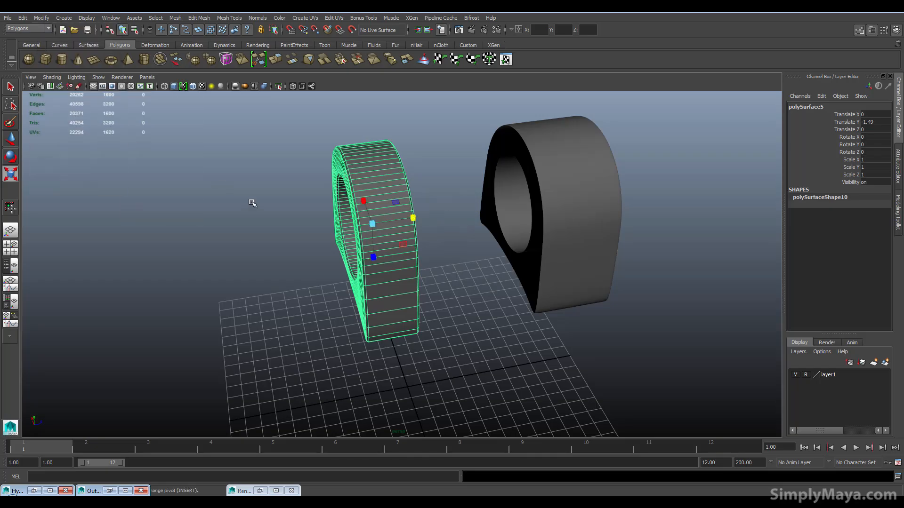
Step: Scale the cap to 0.281 in Y and remove the open bracket body beside it
drag(416, 219, 355, 307)
scroll(422, 228, down, 8)
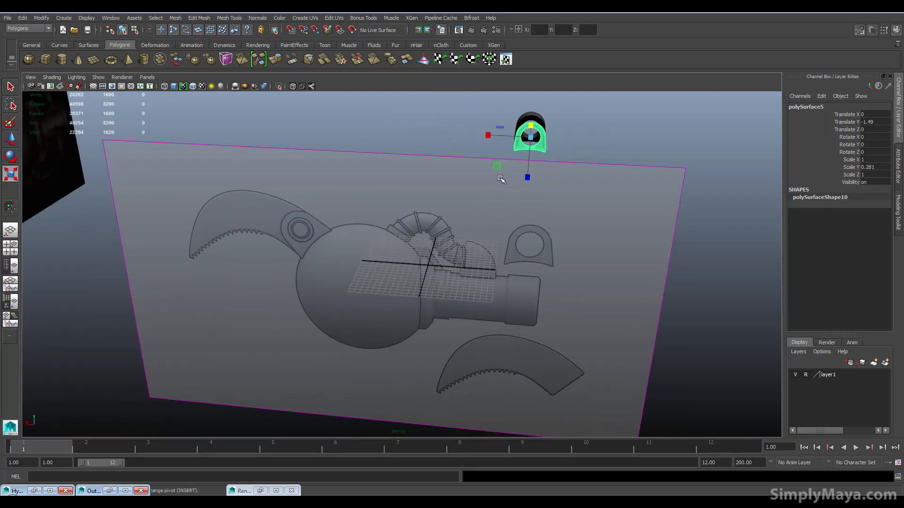
alt+drag(422, 179, 351, 187)
key(ctrl+z)
key(ctrl+z)
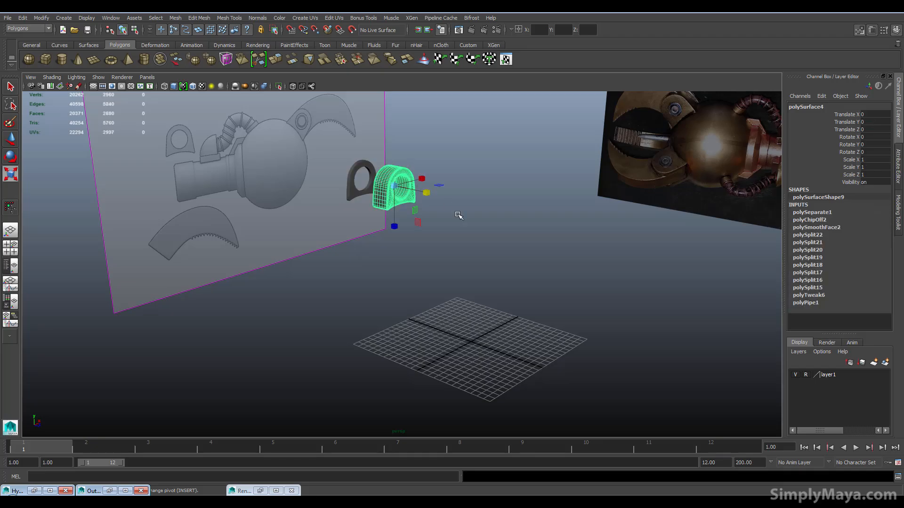
Step: Select the concentric edge loops between the hole and outer rim on one face of the thin cap and delete them
click(355, 194)
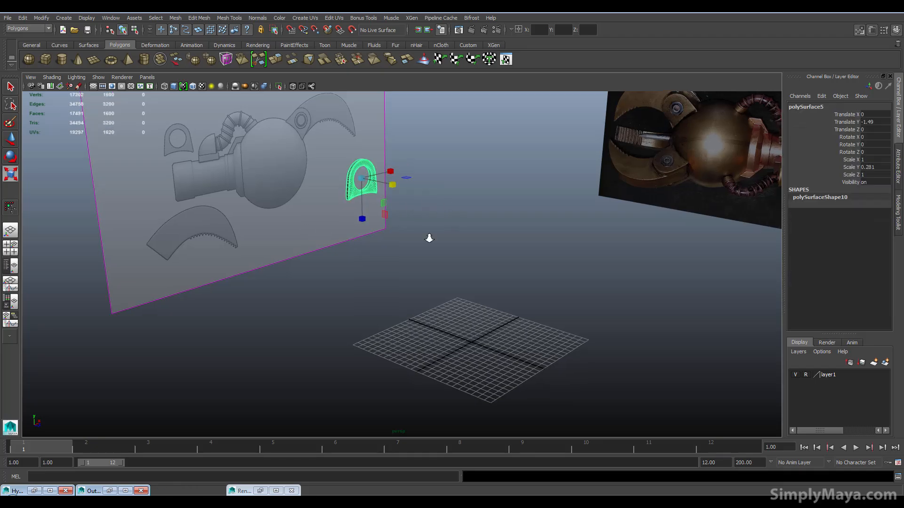
key(f)
alt+drag(459, 284, 215, 270)
right_drag(215, 272, 218, 250)
double_click(189, 289)
shift+double_click(179, 325)
shift+double_click(185, 335)
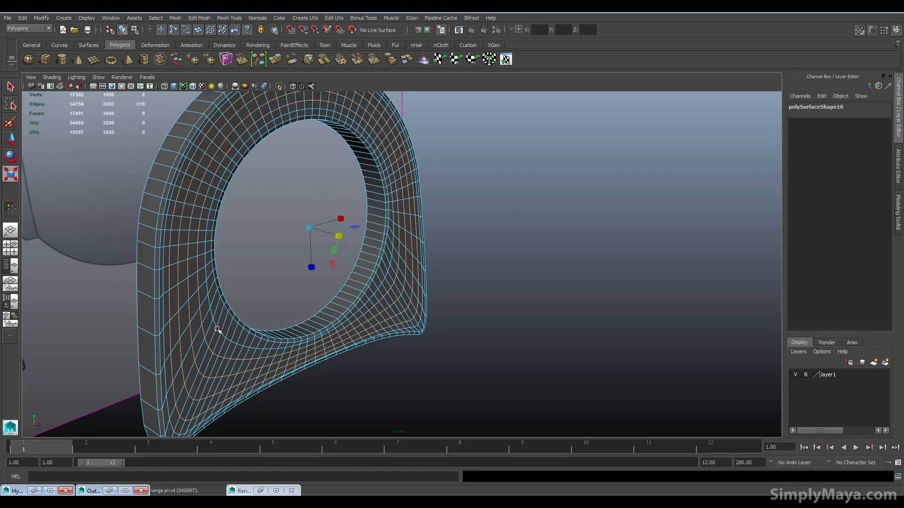
shift+right_click(216, 328)
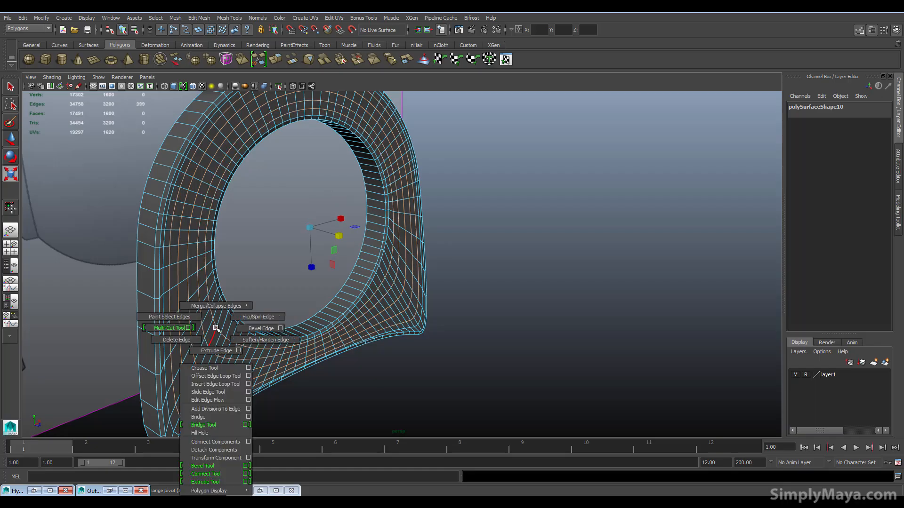
shift+right_drag(194, 336, 194, 337)
Step: Delete the concentric edge loops on the cap's other face and return to object mode
alt+drag(215, 291, 345, 344)
scroll(469, 224, up, 5)
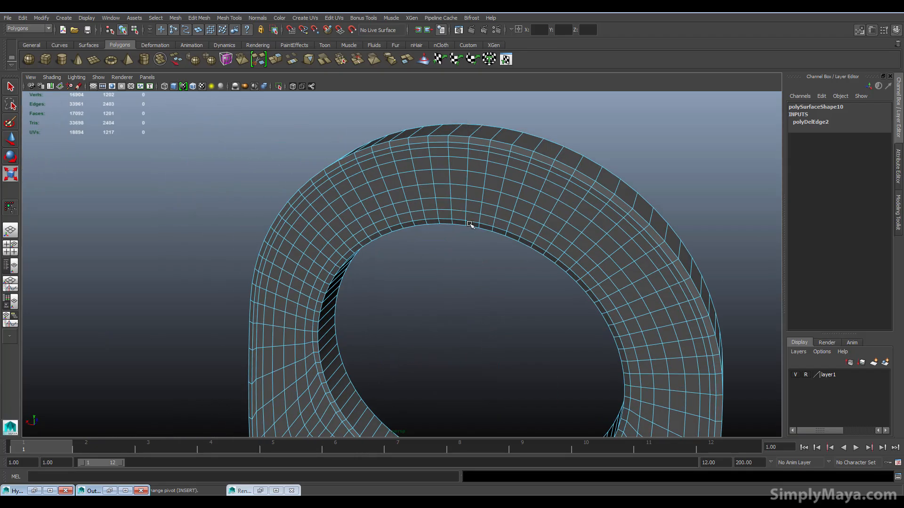
double_click(471, 198)
shift+right_drag(476, 212, 445, 219)
alt+drag(445, 219, 375, 165)
right_click(283, 215)
click(311, 203)
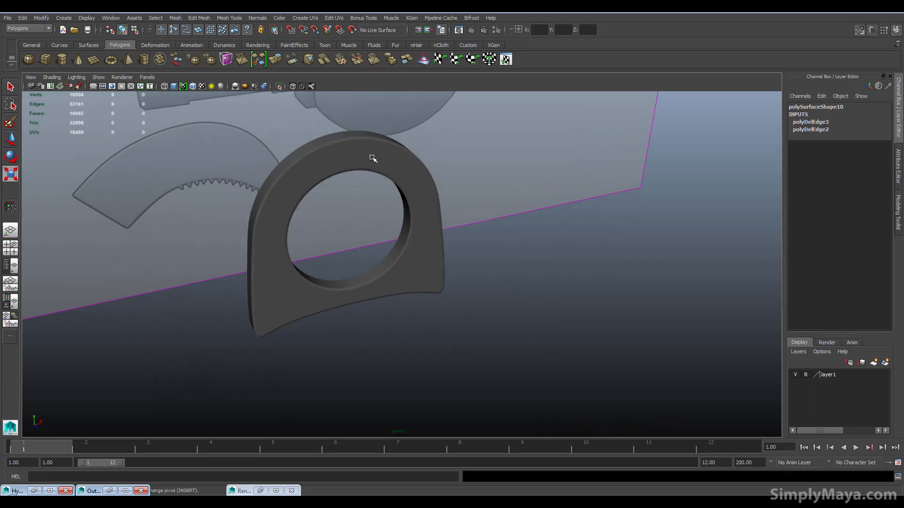
click(375, 164)
Step: Delete the leftover edge piece near the cap's lower corner in edge mode
alt+drag(296, 228, 363, 336)
scroll(362, 337, up, 5)
right_drag(359, 326, 354, 263)
click(361, 324)
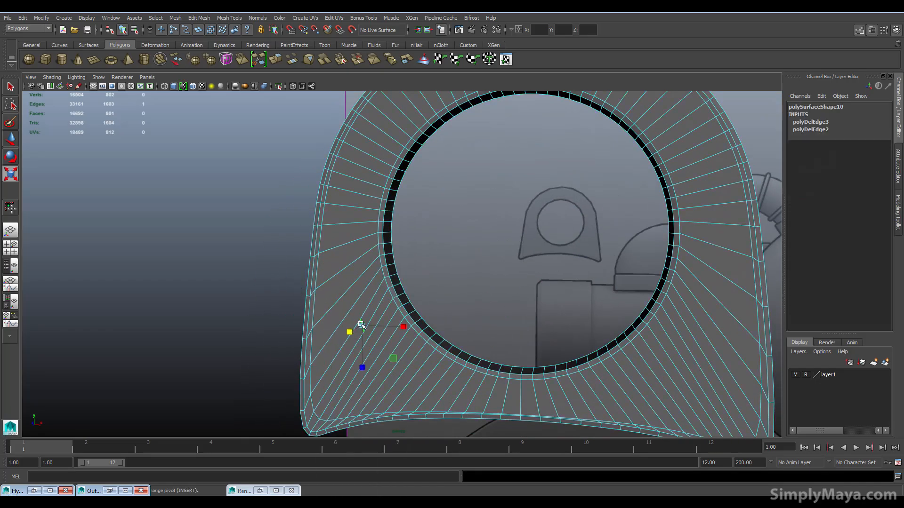
shift+right_drag(360, 325, 357, 332)
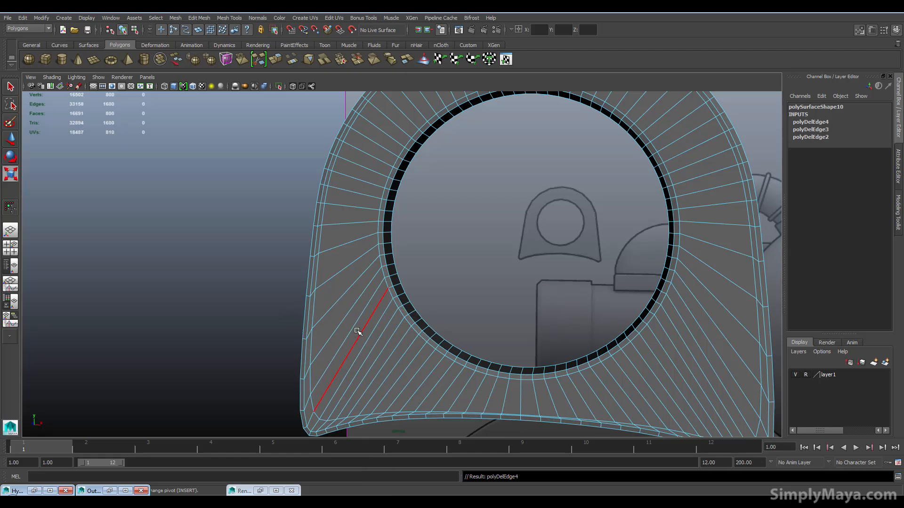
Step: Return to object mode and examine the cap's shading and lower edge from both sides
scroll(358, 332, down, 3)
alt+drag(319, 285, 86, 256)
alt+drag(352, 298, 325, 258)
click(435, 324)
shift+right_drag(439, 315, 476, 276)
scroll(389, 359, down, 3)
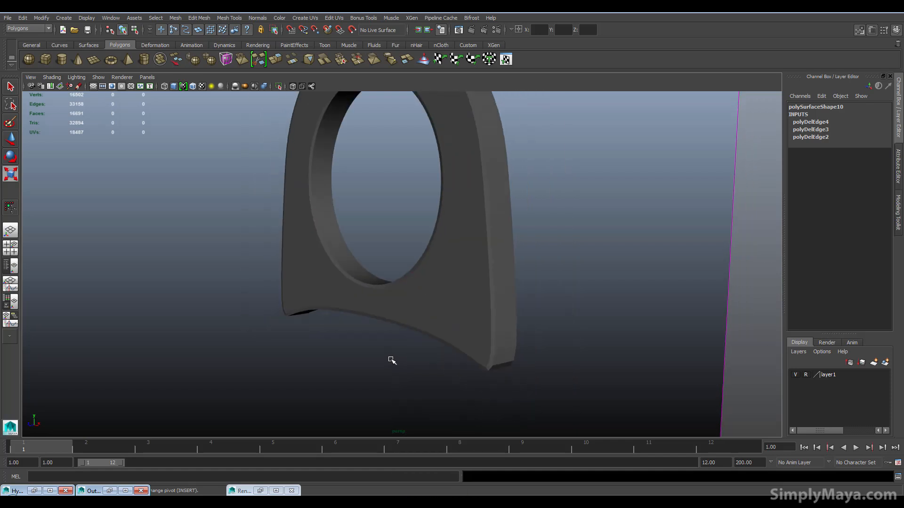
scroll(404, 363, up, 6)
alt+drag(405, 357, 387, 363)
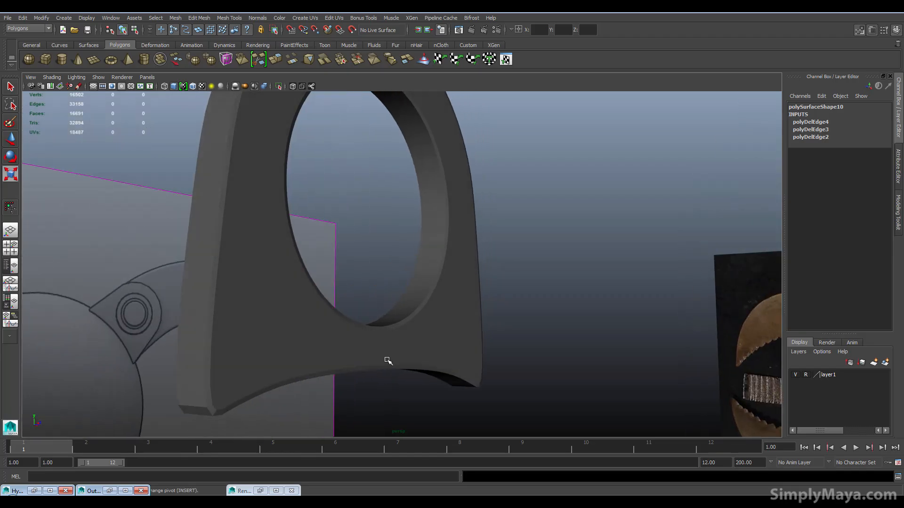
Step: Undo the edge deletions to restore the concentric loops on both faces of the cap
key(ctrl+z)
key(ctrl+z)
key(ctrl+z)
key(ctrl+z)
key(ctrl+z)
key(ctrl+z)
key(ctrl+z)
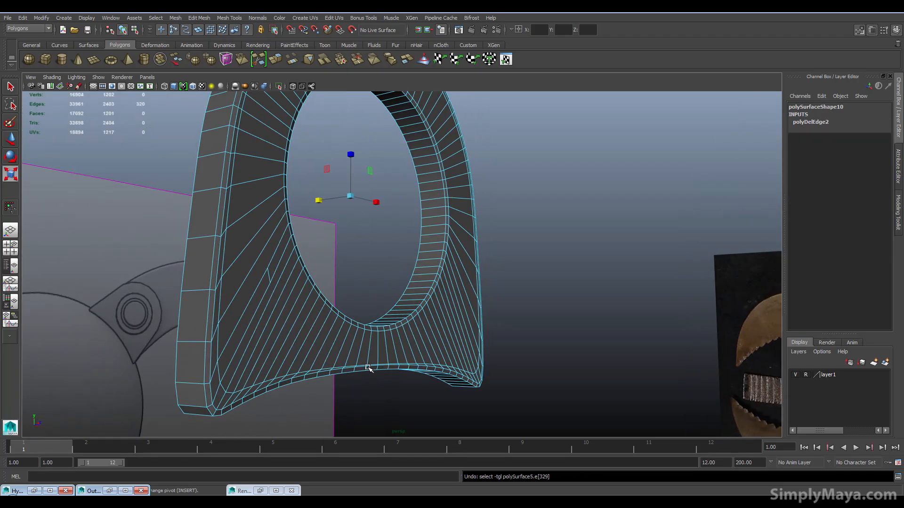
key(ctrl+z)
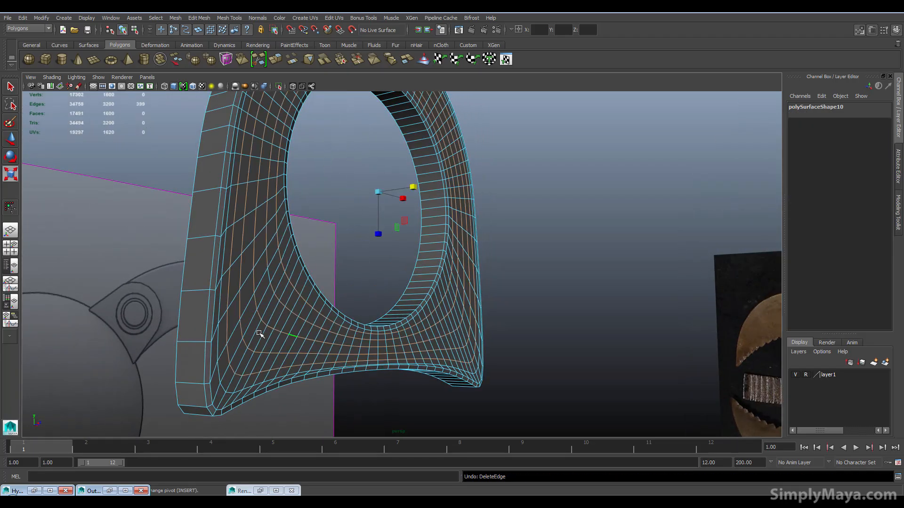
Step: Delete four intermediate edge loops across the cap's front and back faces, leaving some concentric loops in place
click(337, 400)
alt+drag(353, 405, 296, 373)
double_click(285, 359)
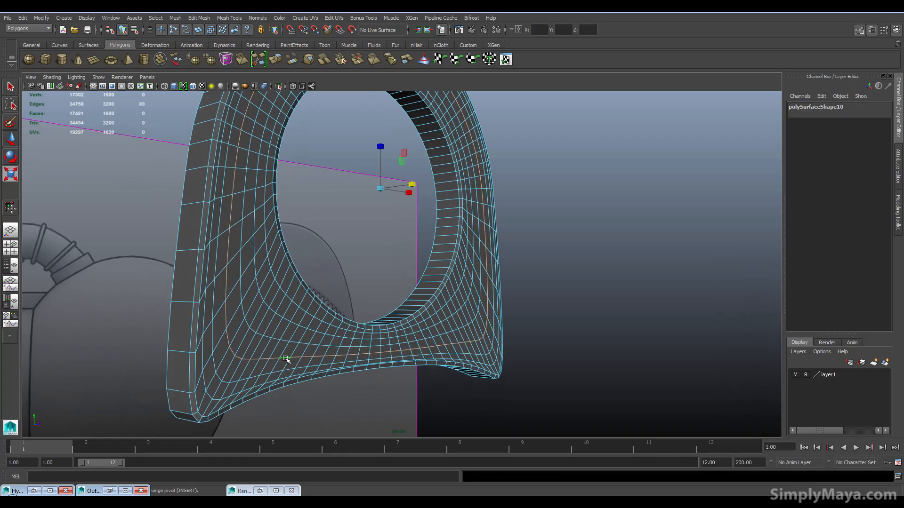
alt+drag(286, 376, 381, 380)
shift+double_click(403, 364)
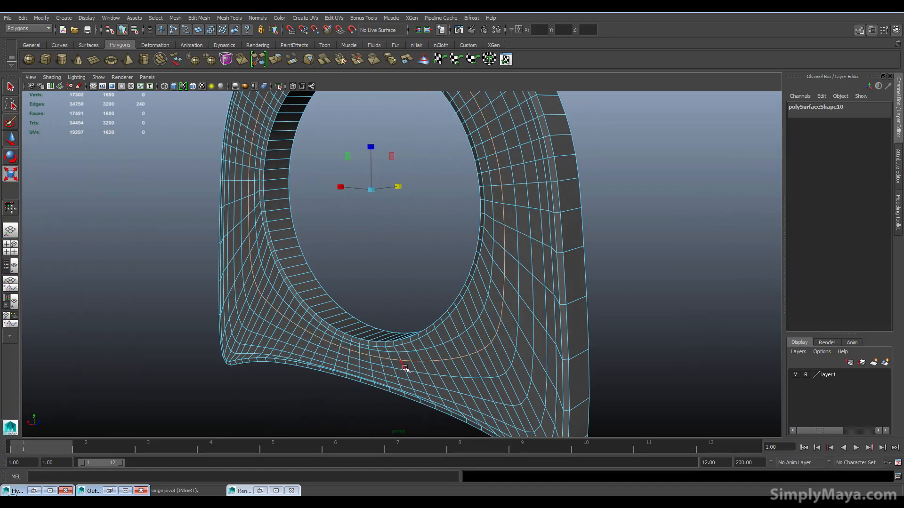
shift+right_drag(409, 370, 375, 352)
Step: Delete two sets of concentric edge loops on the cap's front and back faces
alt+drag(336, 358, 339, 303)
shift+right_drag(338, 303, 348, 303)
alt+drag(348, 302, 384, 309)
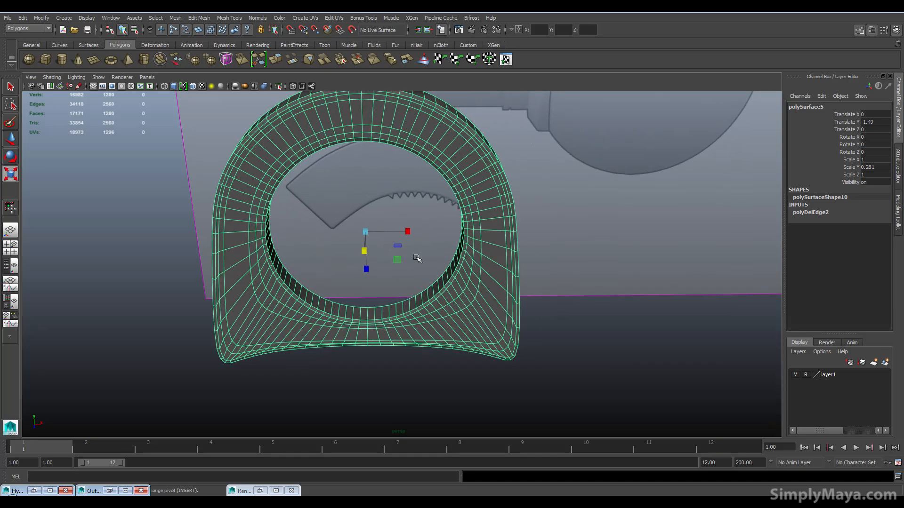
right_drag(404, 152, 393, 127)
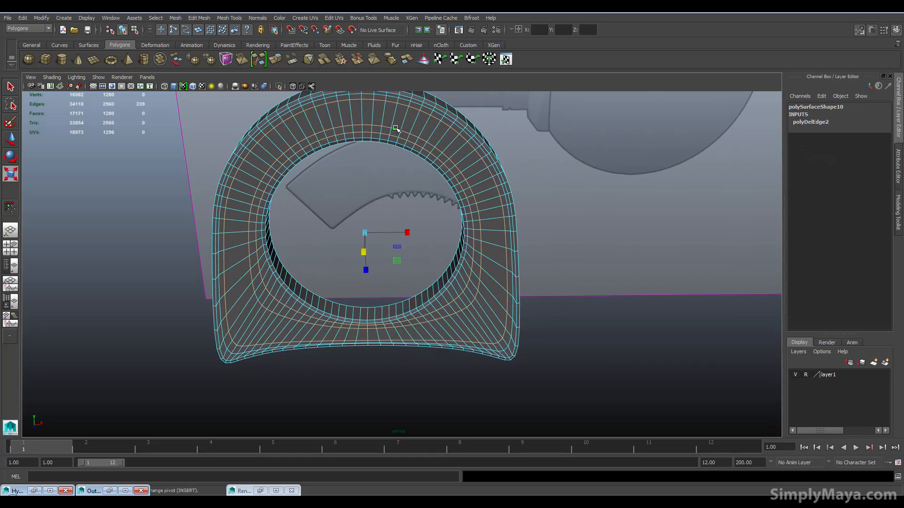
shift+right_drag(396, 135, 368, 143)
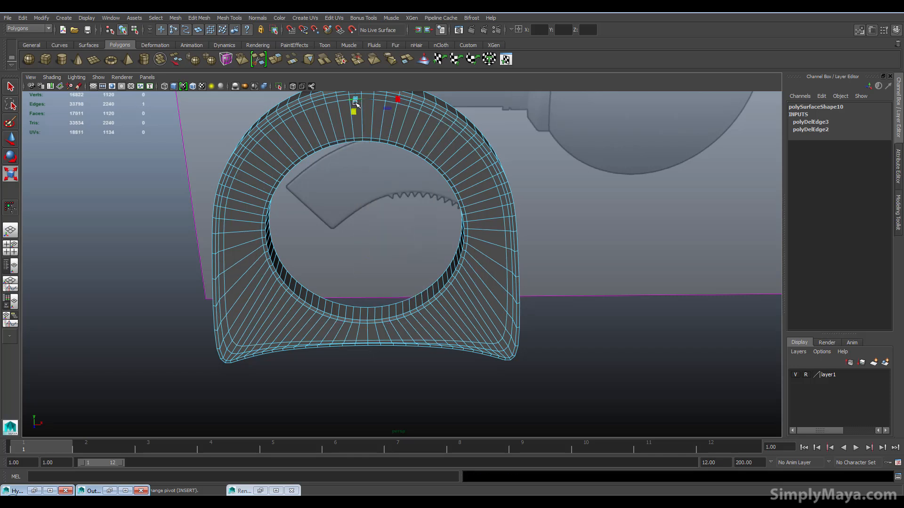
Step: Delete the last unneeded concentric loops between the cap's rim and hole in edge mode, returning to object mode
double_click(356, 102)
shift+right_click(356, 103)
shift+right_drag(329, 114, 330, 115)
alt+drag(244, 276, 423, 275)
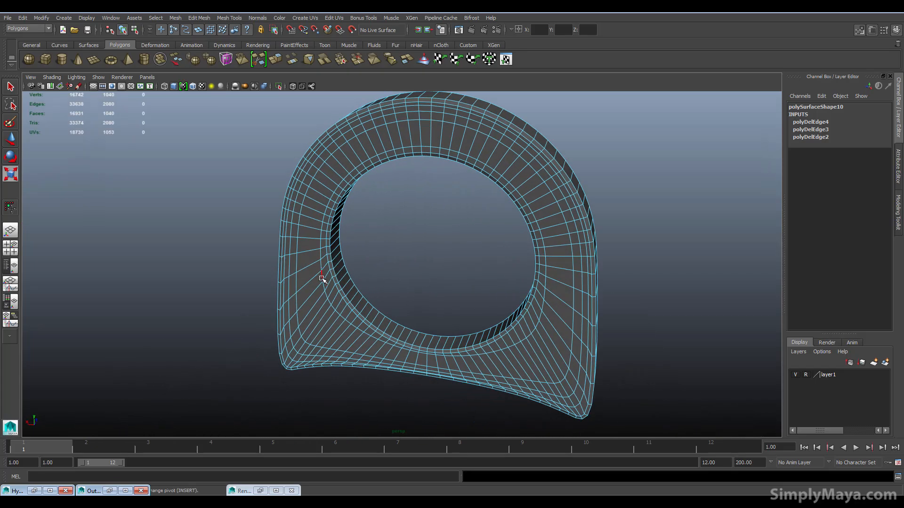
shift+right_drag(294, 280, 303, 297)
alt+drag(302, 297, 315, 254)
right_drag(314, 255, 252, 273)
Step: Unhide the claw group from the Outliner and minimize the Outliner window
alt+drag(252, 272, 443, 275)
scroll(420, 272, down, 10)
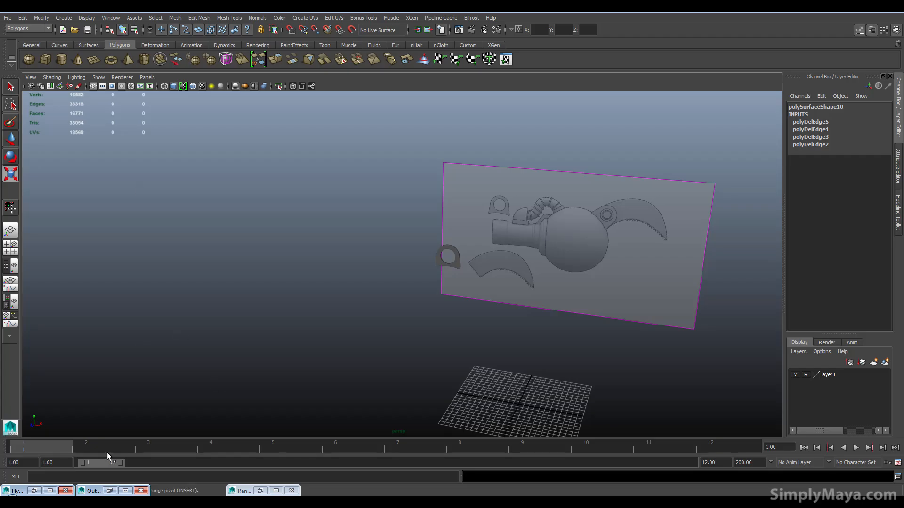
click(109, 491)
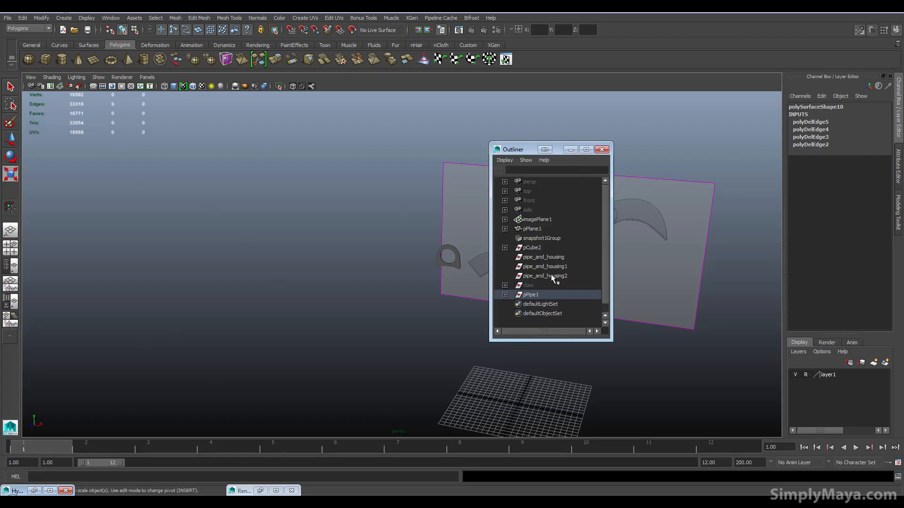
click(526, 285)
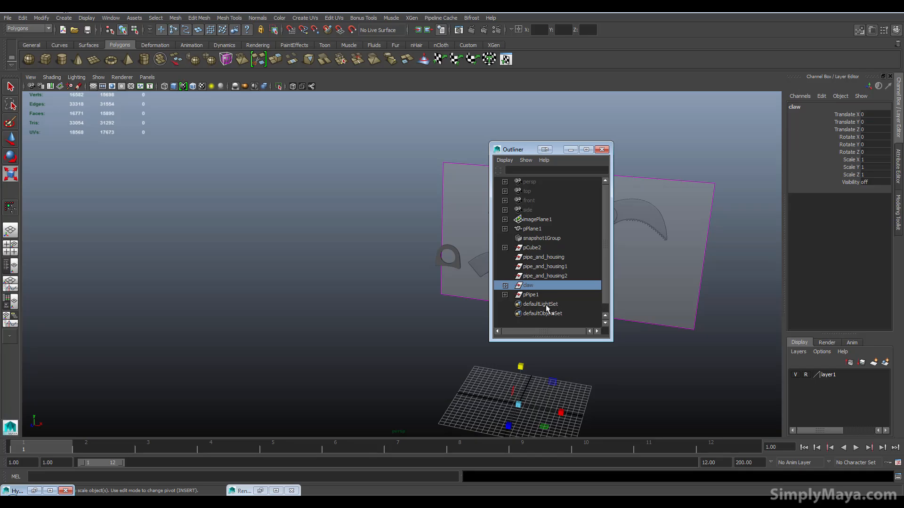
key(shift+h)
click(570, 150)
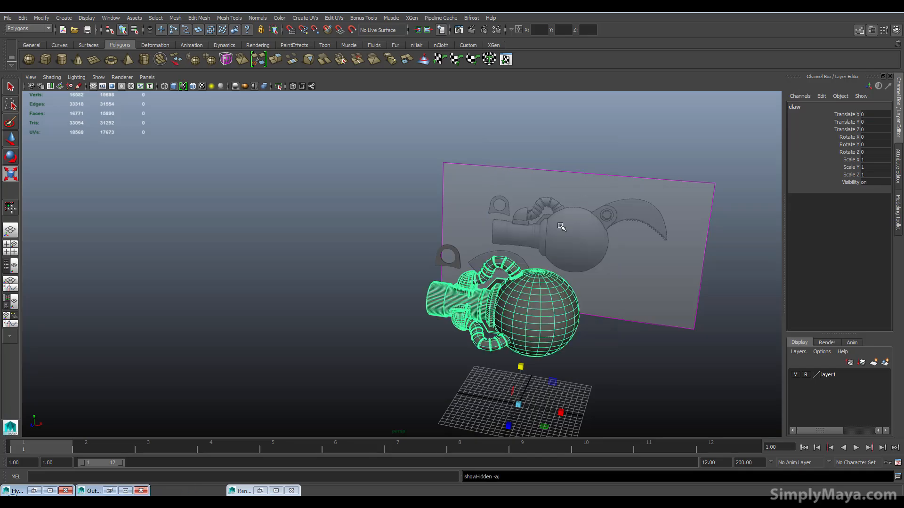
alt+drag(518, 276, 517, 252)
Step: Move the cap in the front view onto the hinge circle of the reference claw, at Translate X 10.758
click(416, 294)
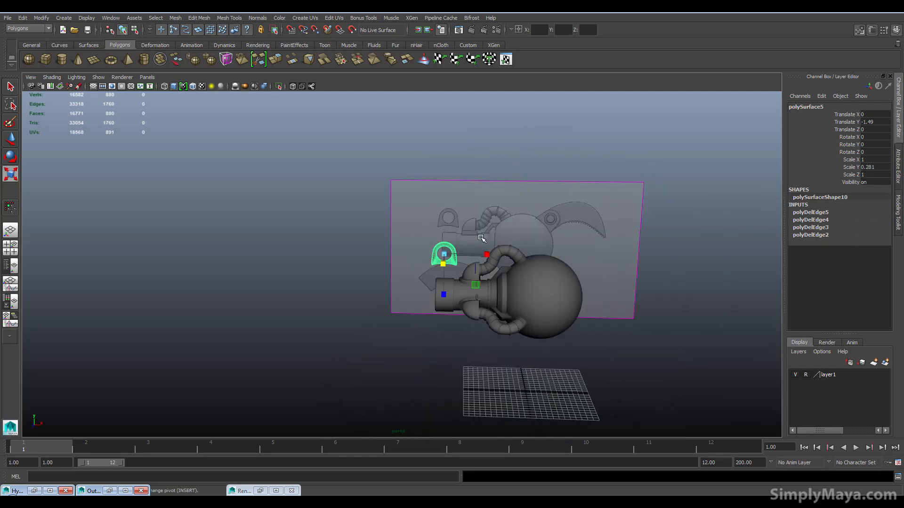
key(space)
scroll(284, 378, down, 4)
alt+middle_drag(284, 378, 220, 339)
key(w)
drag(207, 321, 320, 322)
alt+middle_drag(320, 322, 189, 334)
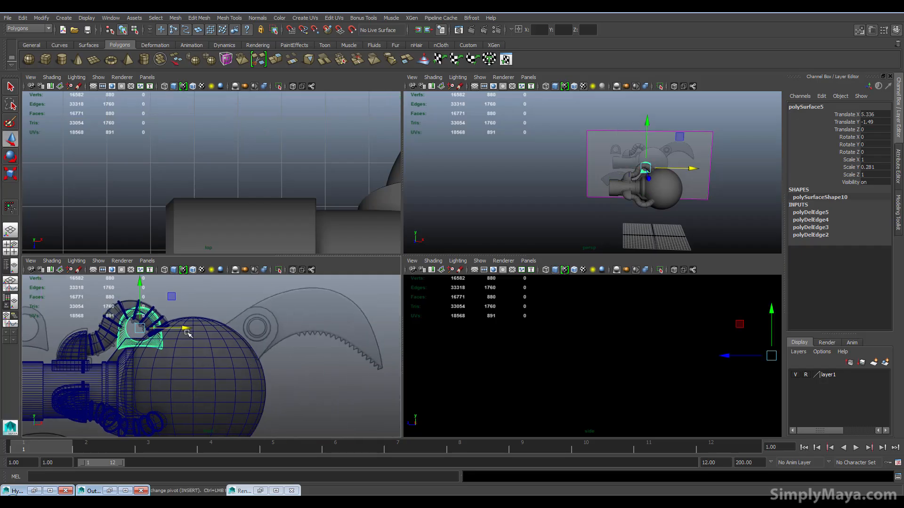
drag(185, 330, 301, 335)
Step: Rotate the cap in the front view to about -47.476 in Rotate Y so its base faces the sphere
key(e)
drag(295, 299, 330, 335)
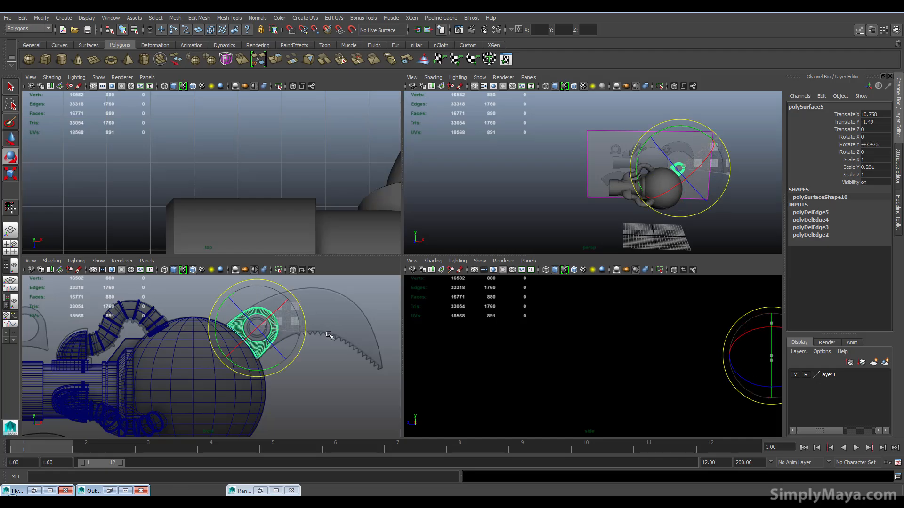
key(f)
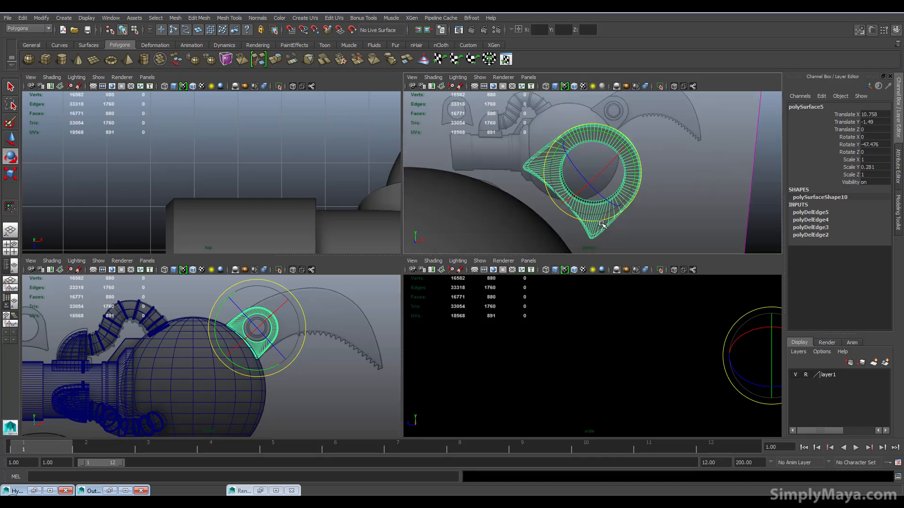
alt+drag(529, 227, 805, 230)
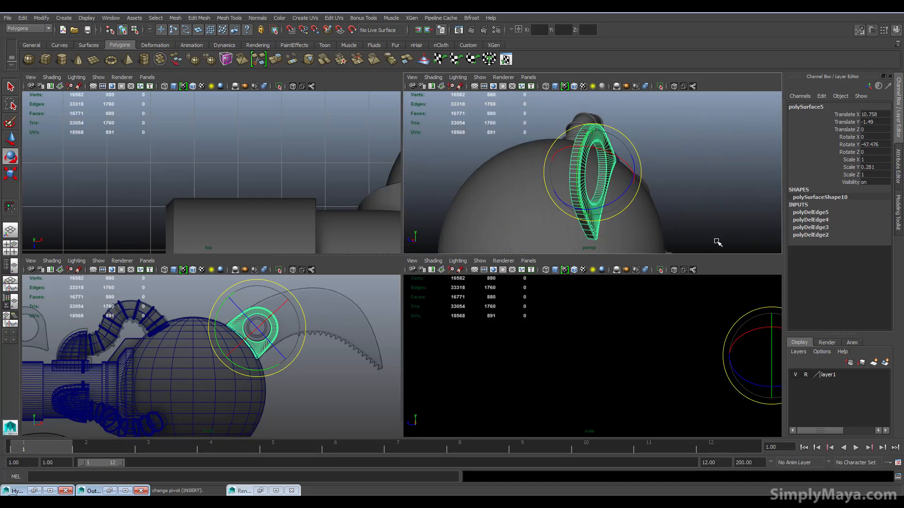
Step: Move the cap in depth onto the sphere, to about 0.66 in Translate Y
alt+drag(525, 240, 574, 264)
key(w)
mouse_move(549, 190)
mouse_down()
mouse_move(536, 182)
mouse_move(542, 197)
mouse_up()
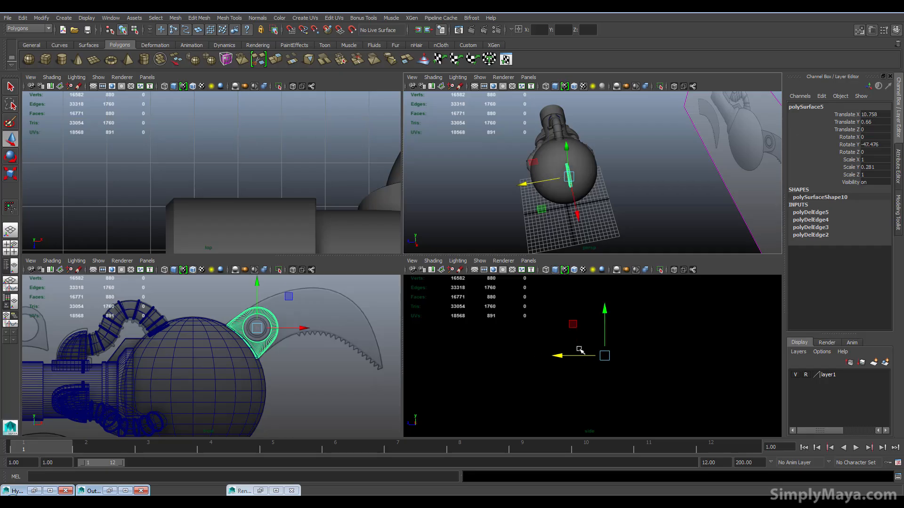
Step: Display wireframe on shaded in the top view and shift the cap to about 0.279 in Translate Y
scroll(236, 178, down, 3)
alt+middle_drag(236, 179, 134, 141)
click(52, 77)
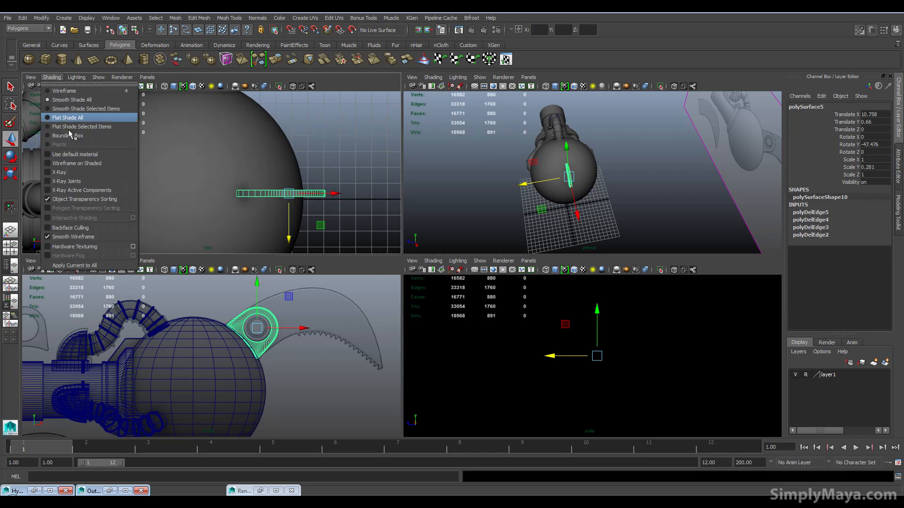
click(75, 163)
drag(287, 233, 290, 223)
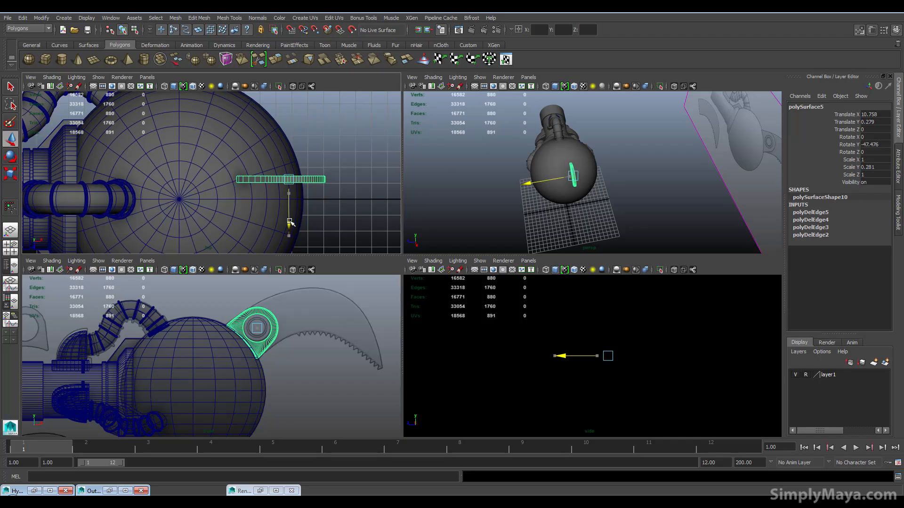
key(f)
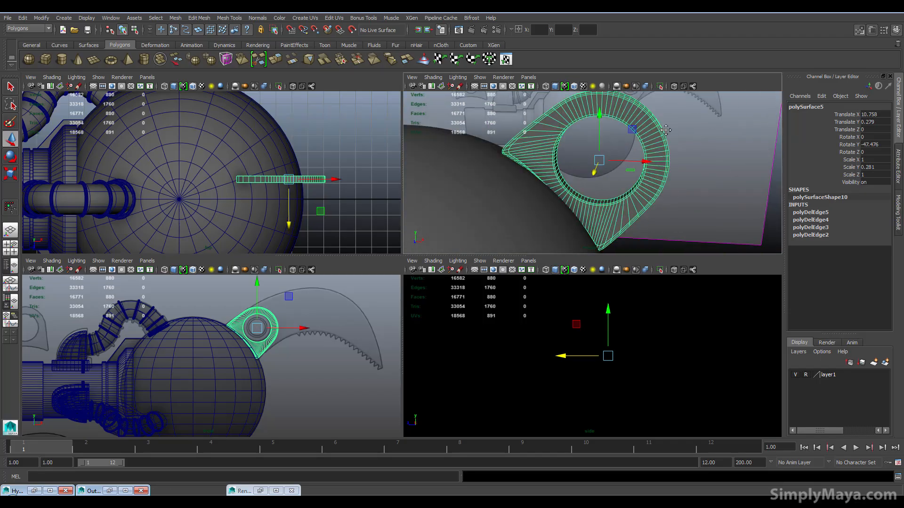
Step: Fine-tune the cap's tilt against the sphere to about -0.047, -46.506 and -0.178 in Rotate X, Y and Z
alt+drag(600, 177, 529, 197)
key(e)
drag(580, 102, 567, 208)
alt+drag(542, 145, 435, 172)
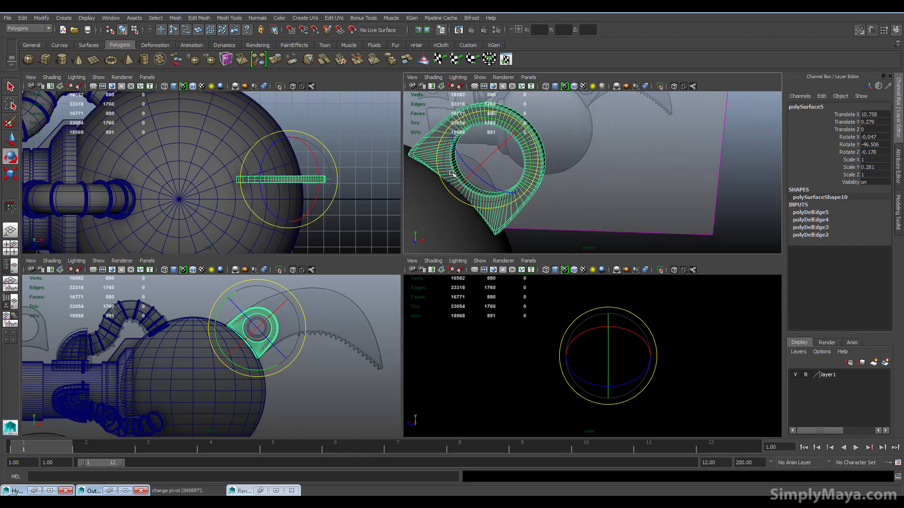
Step: Set the Move tool's axis to Object, slide the cap along its own axis toward the sphere, and dock the tool settings
key(w)
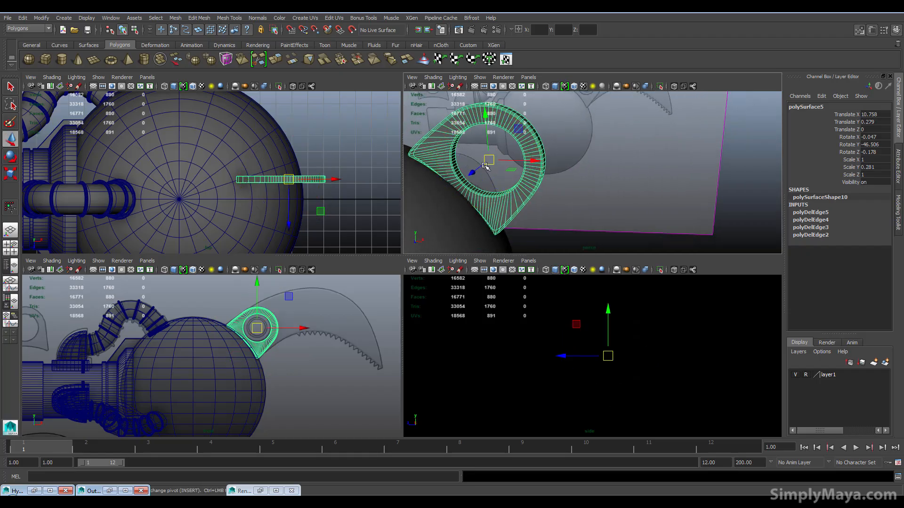
alt+drag(520, 186, 440, 155)
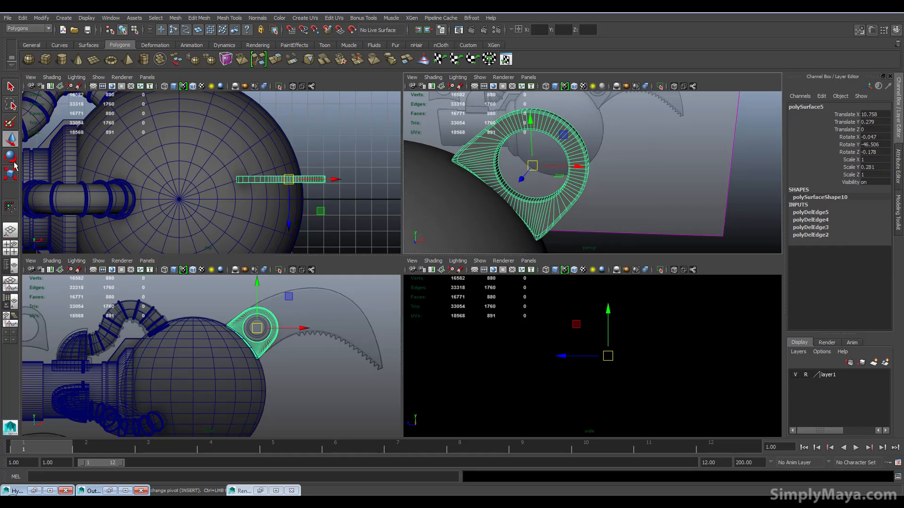
double_click(14, 141)
drag(511, 84, 218, 97)
scroll(286, 134, up, 10)
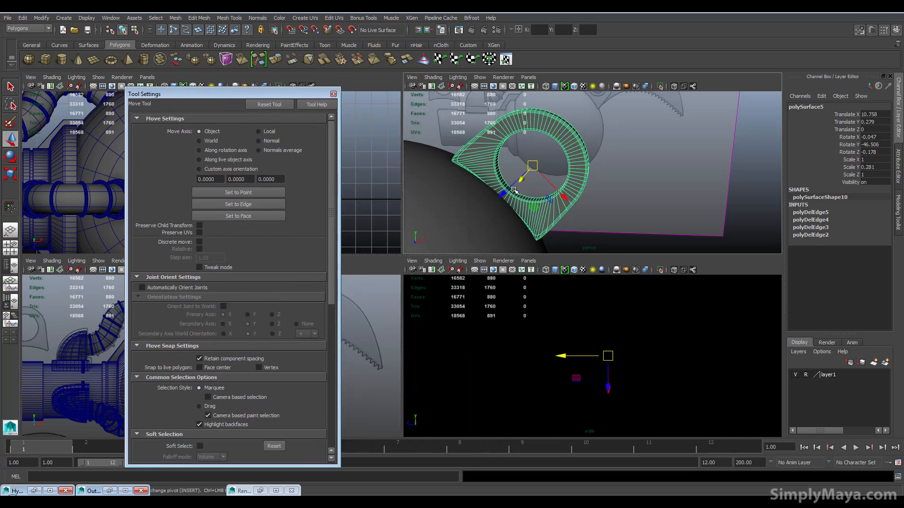
drag(503, 192, 482, 191)
drag(320, 94, 847, 221)
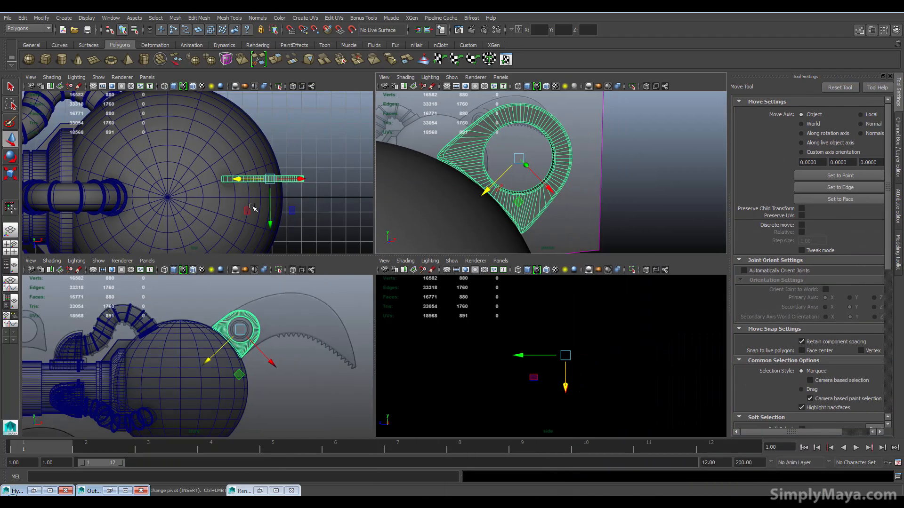
Step: Pull the cap's upper corner vertices toward the sphere's surface with soft selection
alt+right_drag(217, 325, 175, 288)
drag(156, 299, 199, 354)
key(b)
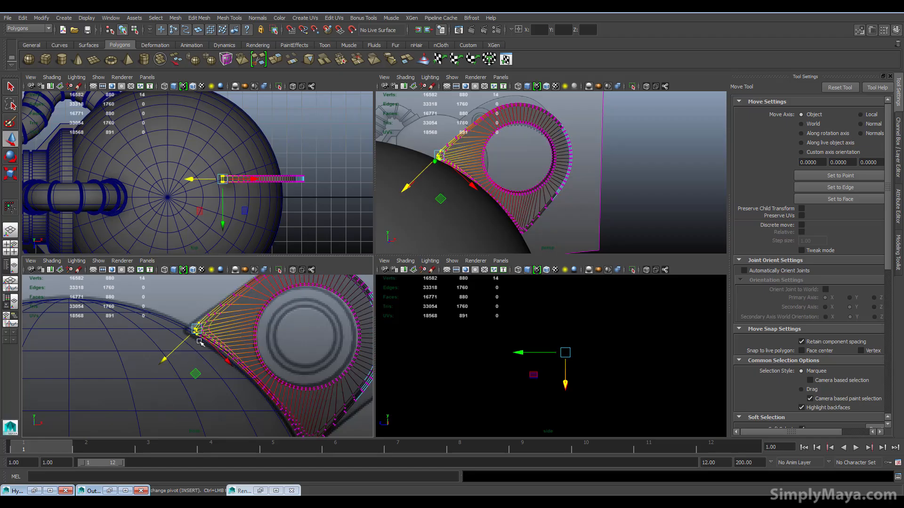
mouse_move(180, 347)
mouse_down()
mouse_move(213, 351)
mouse_move(165, 357)
mouse_up()
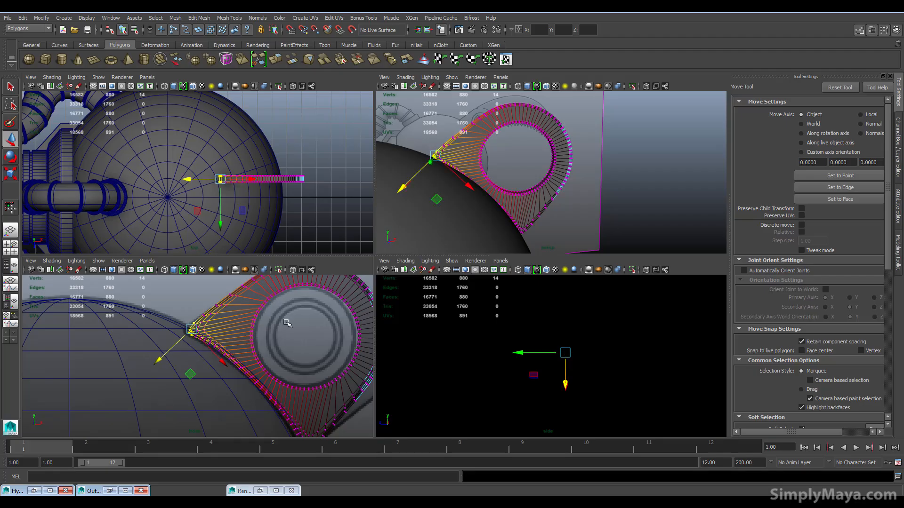
Step: Adjust the cap's lower corner vertices along the sphere's outline with soft selection
alt+drag(580, 179, 610, 201)
alt+drag(170, 354, 283, 375)
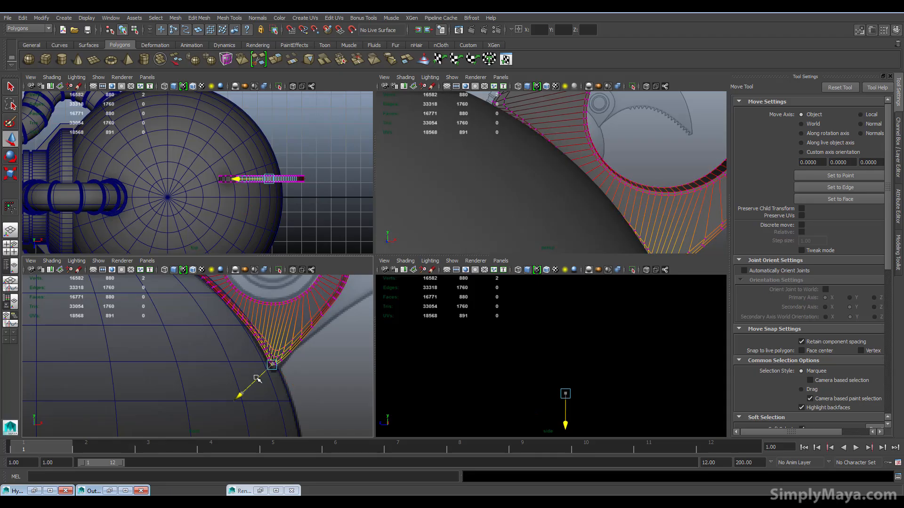
drag(269, 377, 296, 394)
scroll(529, 202, up, 5)
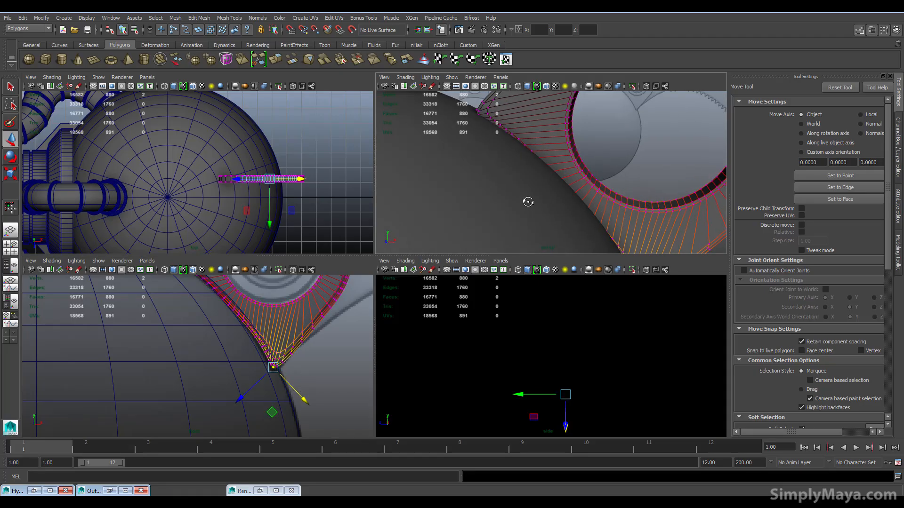
Step: Return to object mode, move the whole cap slightly into the sphere, and deselect it
right_click(570, 167)
right_drag(569, 167, 597, 156)
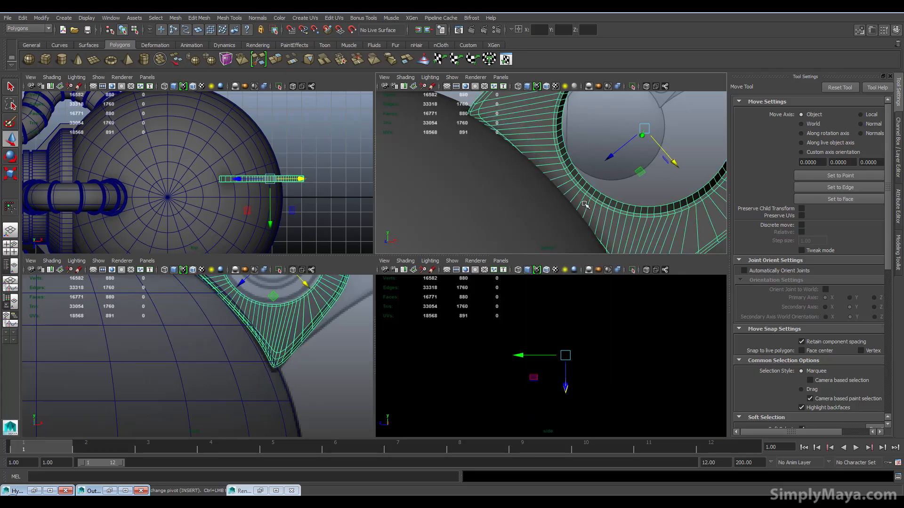
scroll(578, 189, down, 3)
drag(582, 170, 555, 197)
click(660, 185)
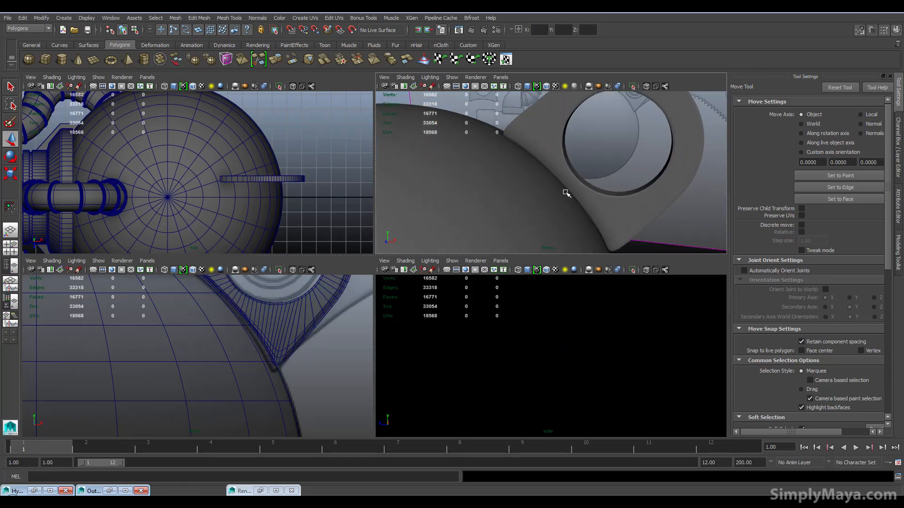
Step: Examine the cap's placement on the sphere against the reference image in the maximized perspective view
key(space)
alt+drag(510, 226, 361, 272)
alt+drag(428, 332, 499, 215)
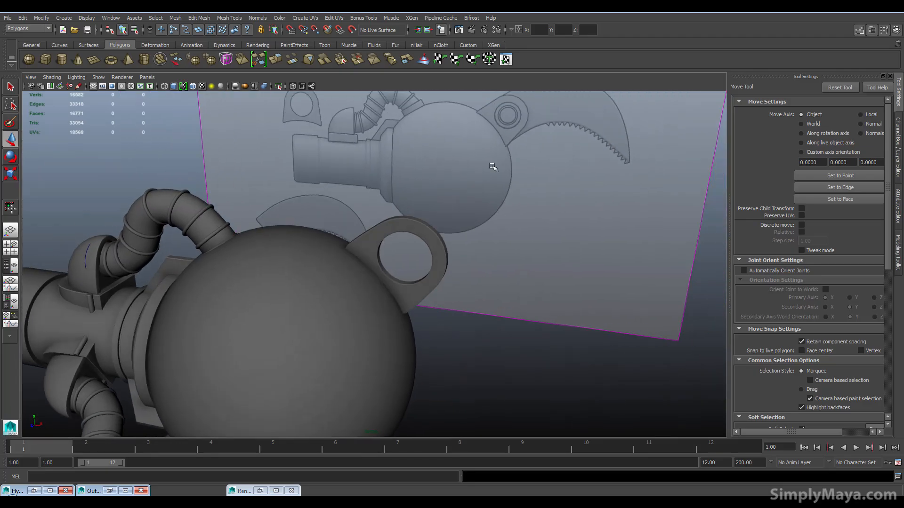
click(407, 229)
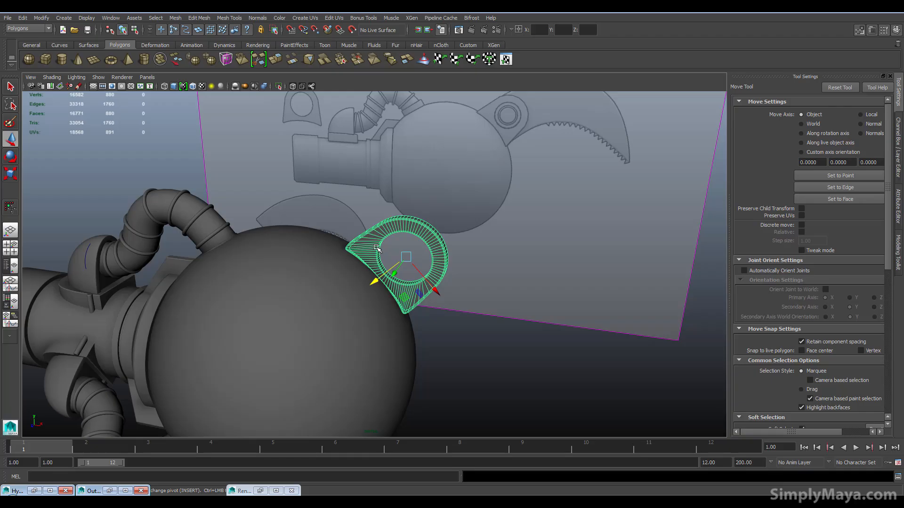
alt+right_drag(372, 258, 306, 283)
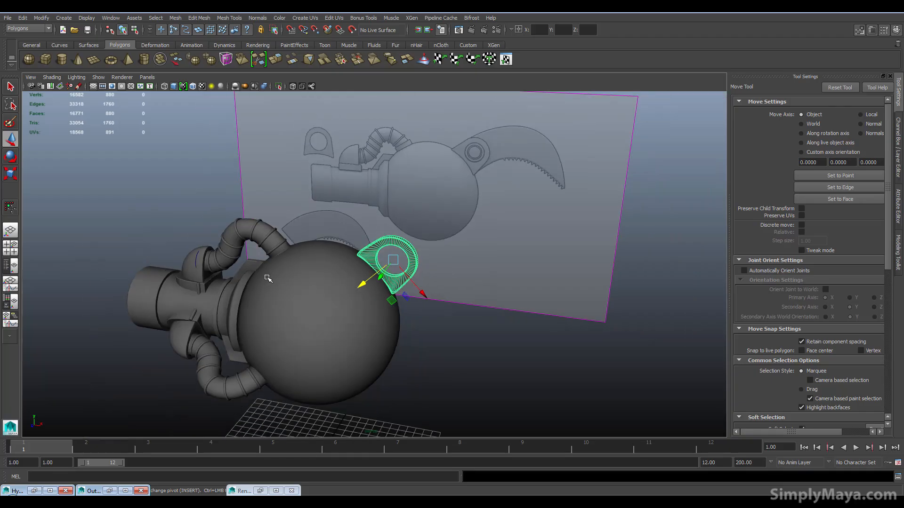
click(210, 285)
alt+drag(210, 285, 326, 264)
Step: Scale the cap slightly thinner along its thickness axis
click(327, 264)
alt+right_drag(232, 303, 333, 295)
alt+drag(334, 295, 321, 278)
alt+drag(275, 256, 595, 262)
key(r)
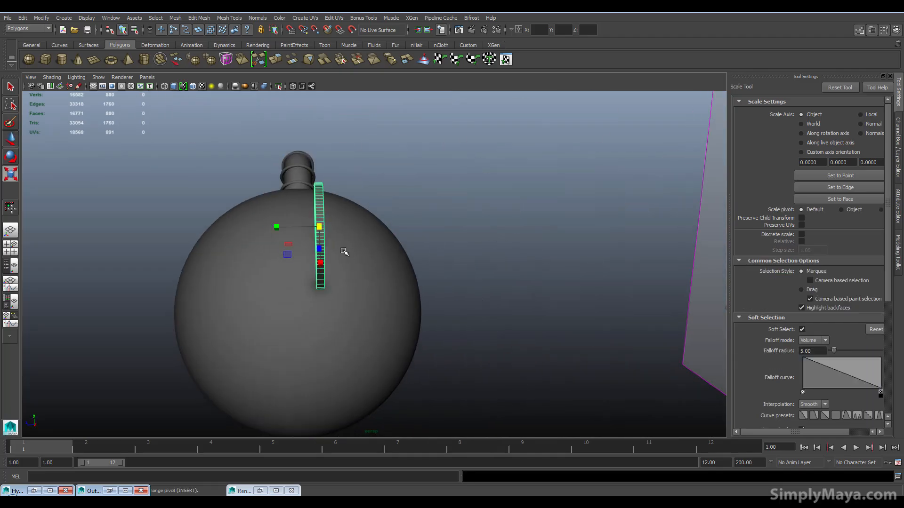
drag(282, 228, 286, 228)
Step: Duplicate the cap and move the copy sideways to form a parallel second hinge plate on the sphere
key(ctrl+d)
key(w)
drag(292, 227, 242, 256)
alt+drag(242, 256, 515, 293)
click(538, 291)
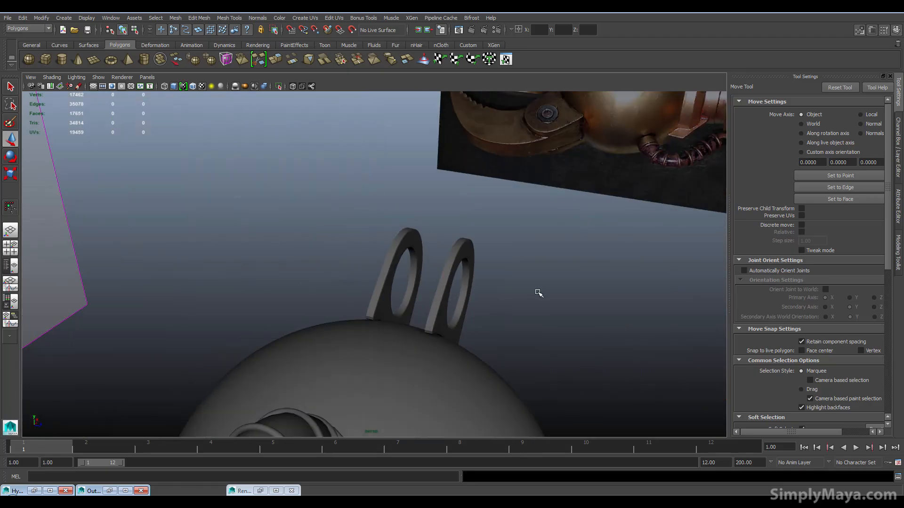
Step: Move the second hinge plate slightly outward in the top view to space the pair evenly about the sphere's centre line
scroll(538, 291, down, 5)
alt+drag(496, 132, 324, 286)
scroll(353, 231, up, 4)
click(289, 295)
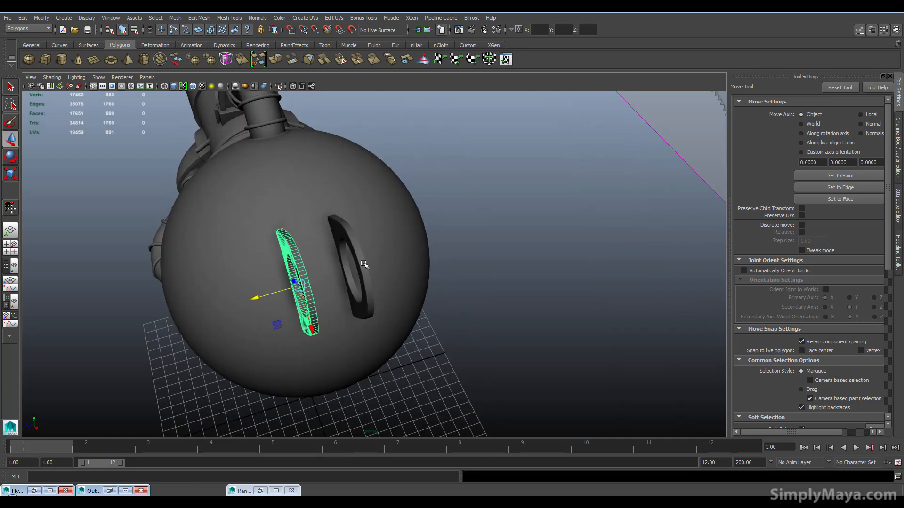
alt+drag(364, 264, 490, 196)
key(space)
key(space)
key(space)
key(space)
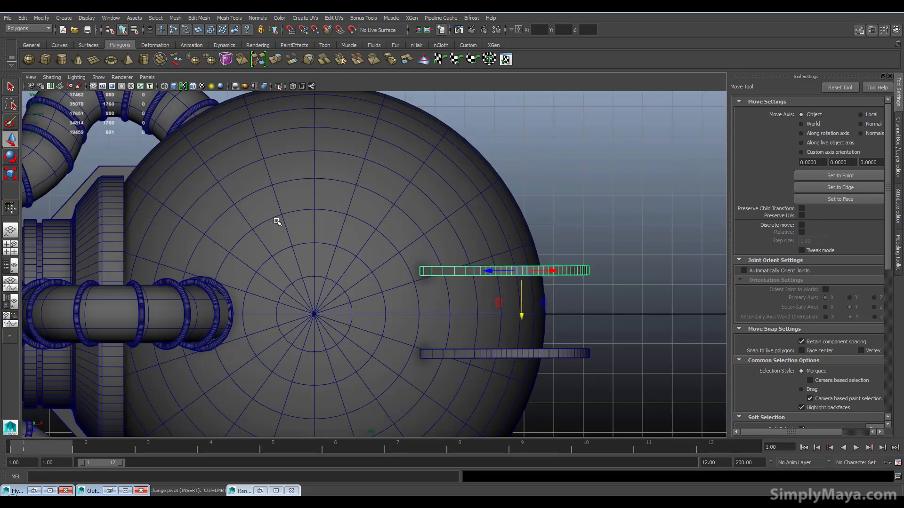
alt+middle_drag(289, 231, 254, 188)
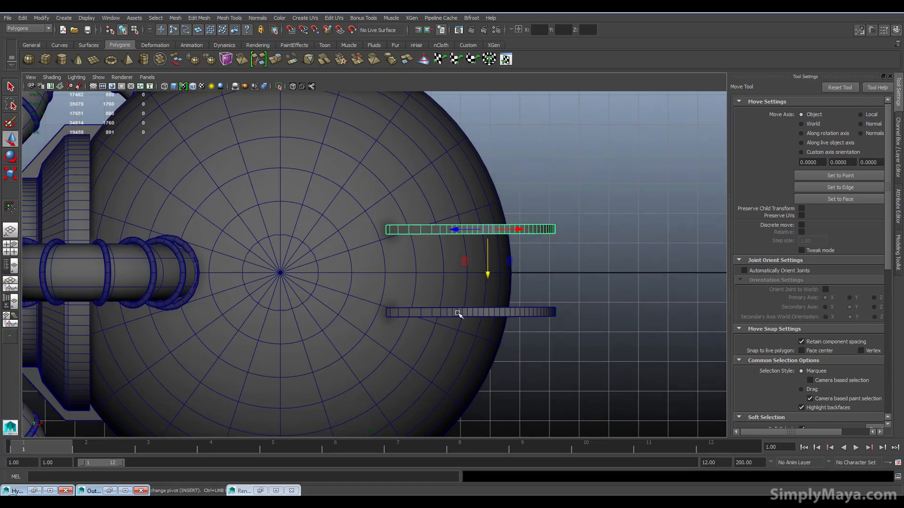
click(459, 314)
drag(490, 351, 488, 355)
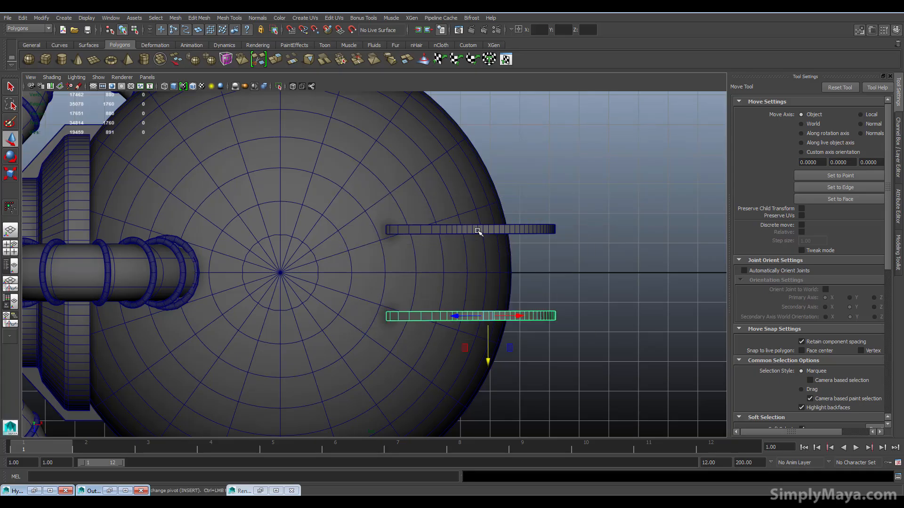
Step: Deselect the plate and examine the hinge plate's hole against the reference drawing's pivot rings in the front view
key(space)
alt+drag(470, 192, 697, 150)
click(441, 203)
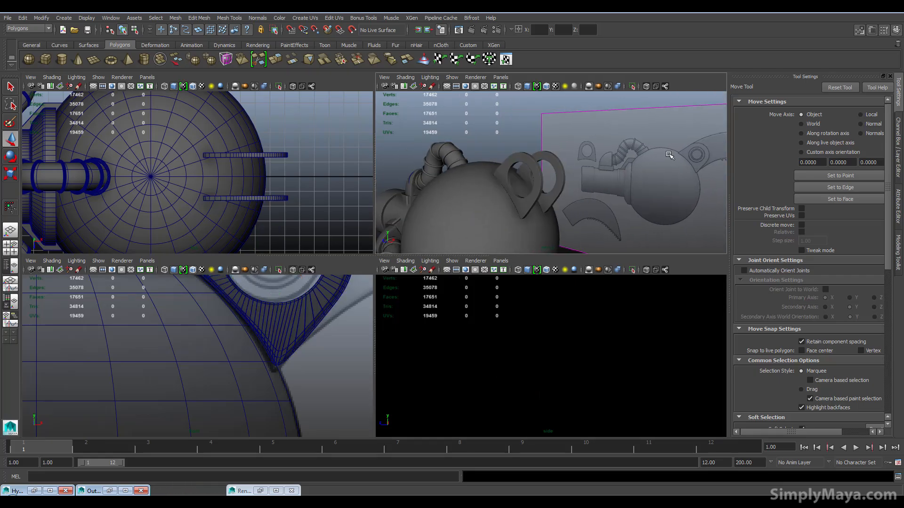
key(space)
scroll(232, 386, up, 3)
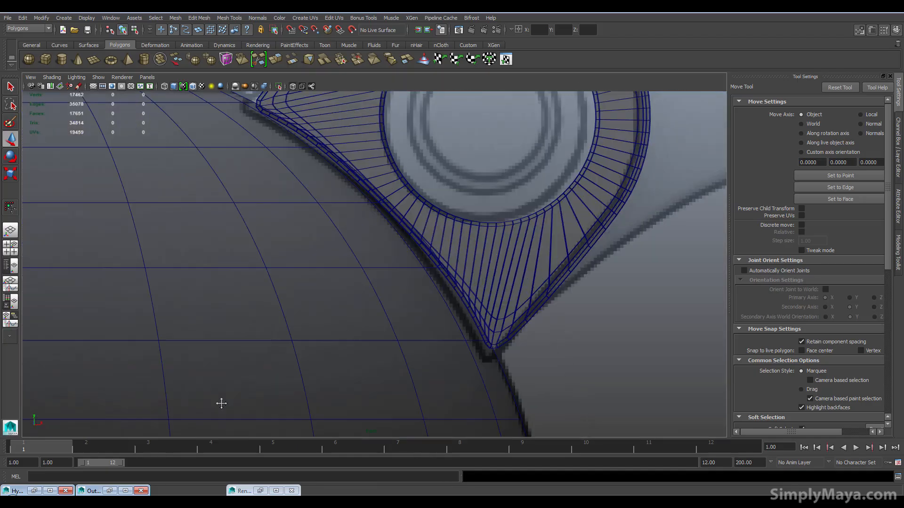
scroll(429, 162, up, 5)
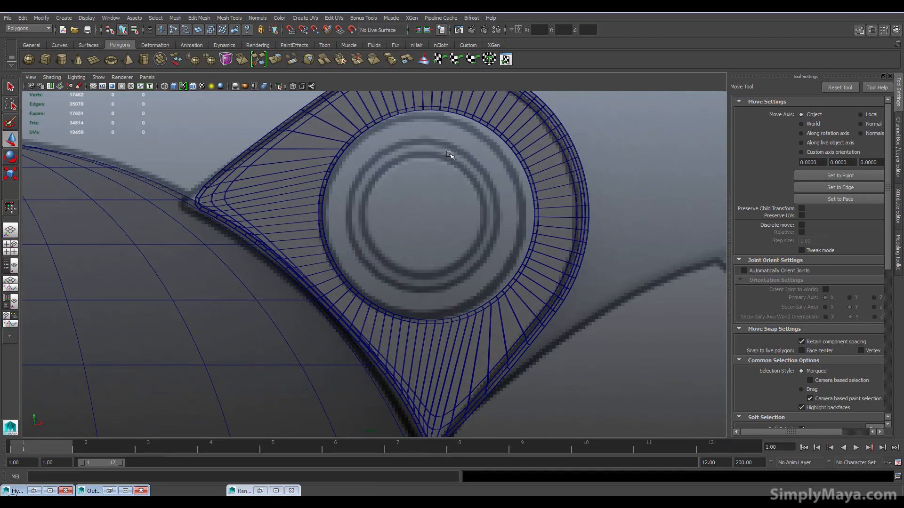
scroll(388, 243, down, 5)
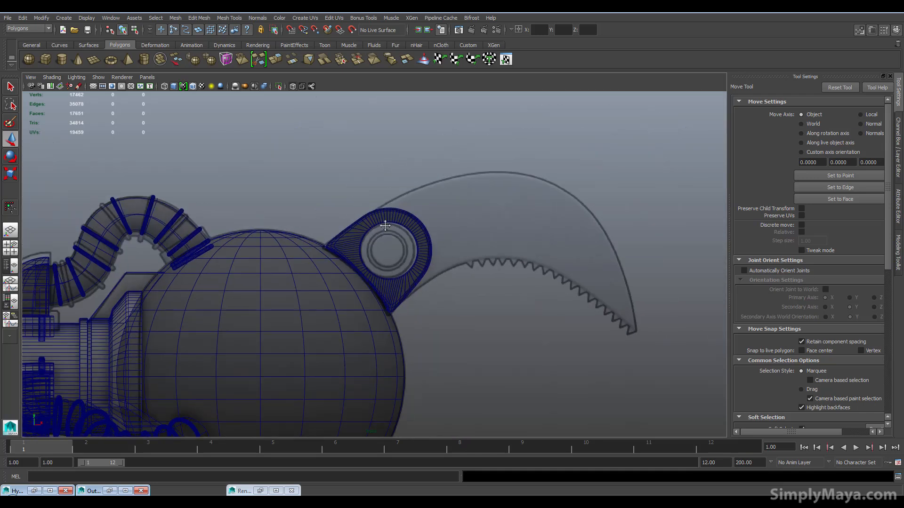
scroll(327, 306, down, 5)
alt+middle_drag(329, 294, 327, 219)
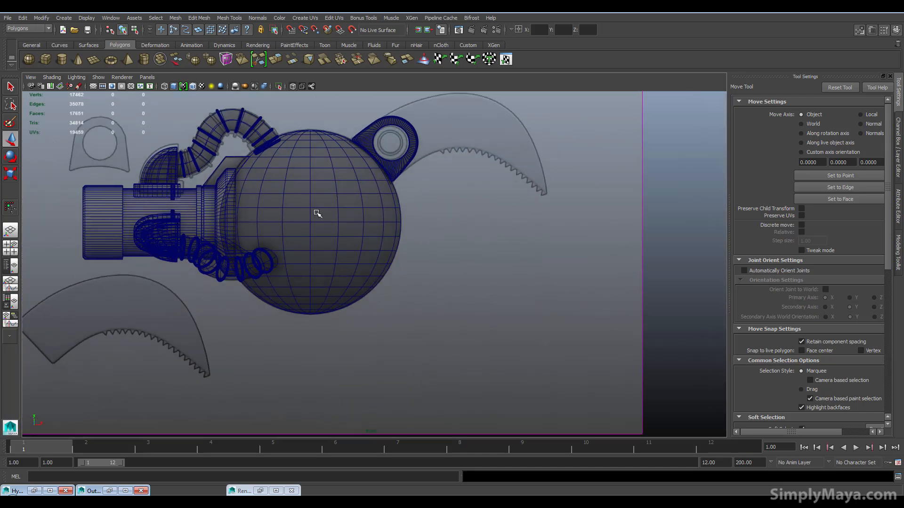
Step: Create a polygon pipe and rotate it 90 degrees about X so its opening faces the front view
click(145, 59)
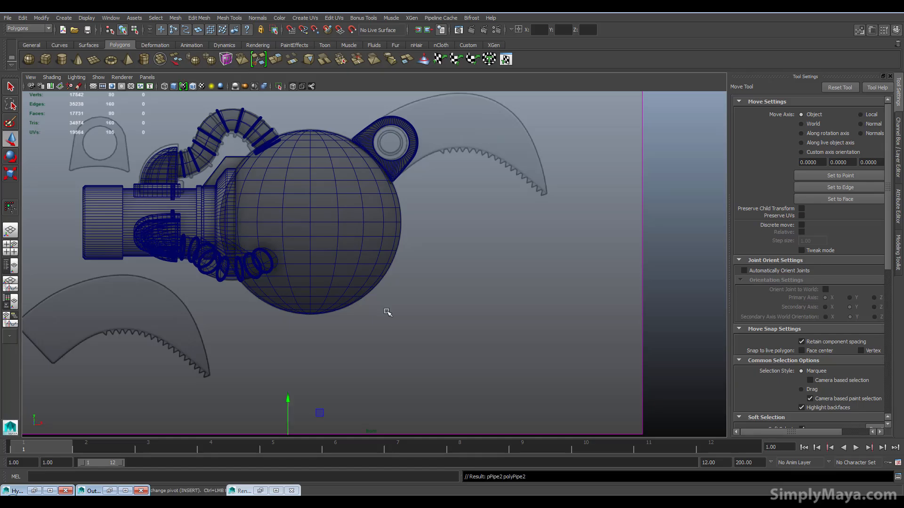
scroll(385, 325, down, 1)
key(e)
key(r)
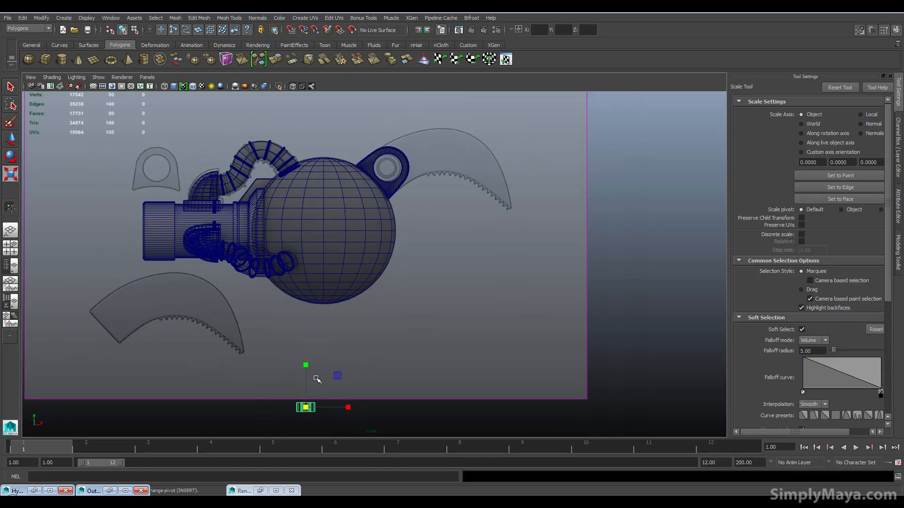
key(e)
key(j)
mouse_move(305, 378)
mouse_down()
mouse_move(305, 444)
mouse_move(301, 391)
mouse_up()
Step: Move the pipe into the hinge plate's hole and centre it on the reference rings
key(w)
click(386, 168)
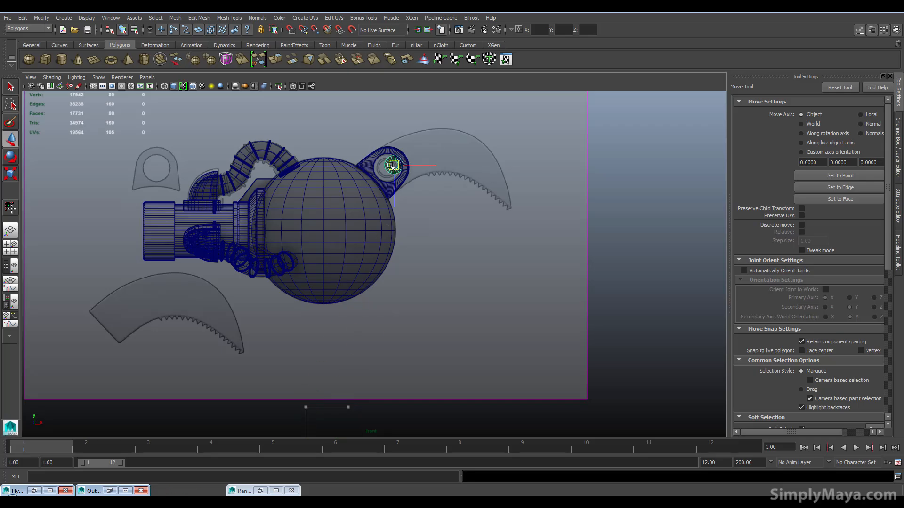
scroll(545, 215, up, 6)
scroll(418, 232, down, 5)
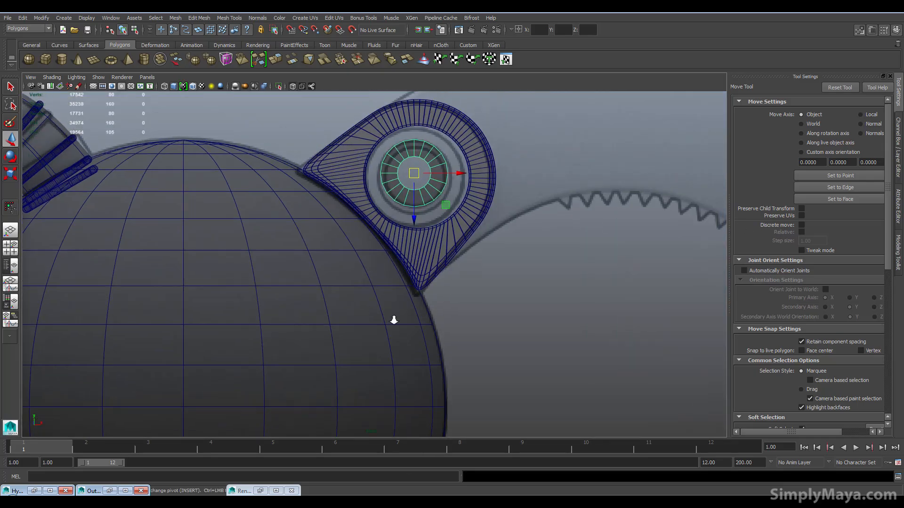
scroll(362, 304, up, 6)
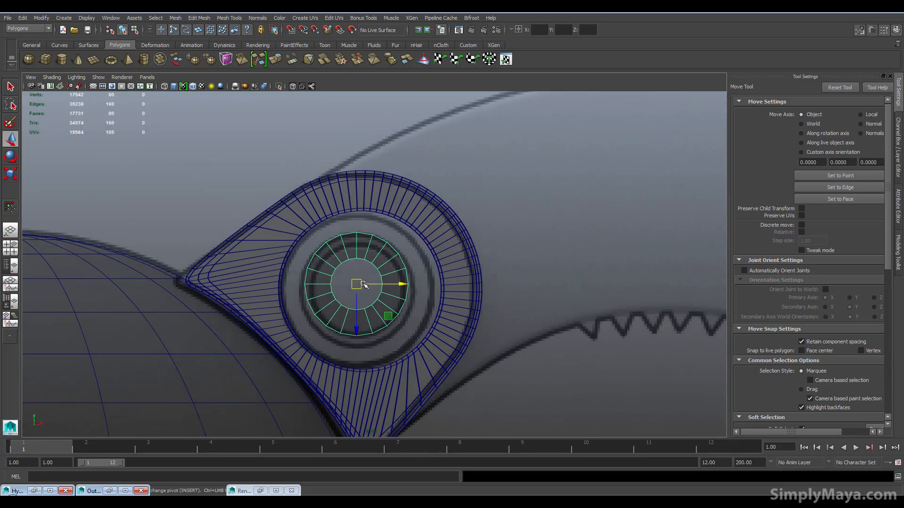
mouse_move(356, 284)
mouse_down()
mouse_move(356, 293)
mouse_move(390, 293)
mouse_move(364, 288)
mouse_up()
Step: Scale the pipe uniformly to about 1.521 to fill the hinge plate's hole and nudge it into the centre
key(r)
key(w)
key(r)
key(w)
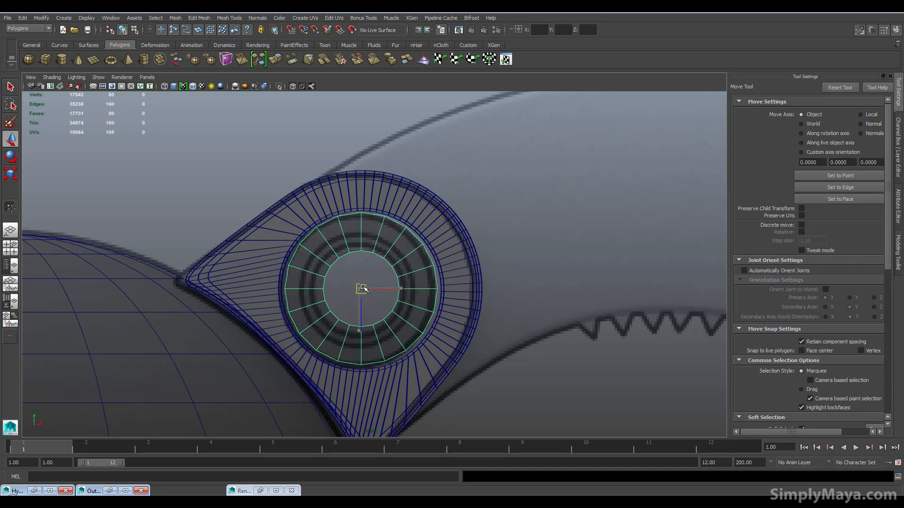
key(r)
drag(363, 289, 356, 287)
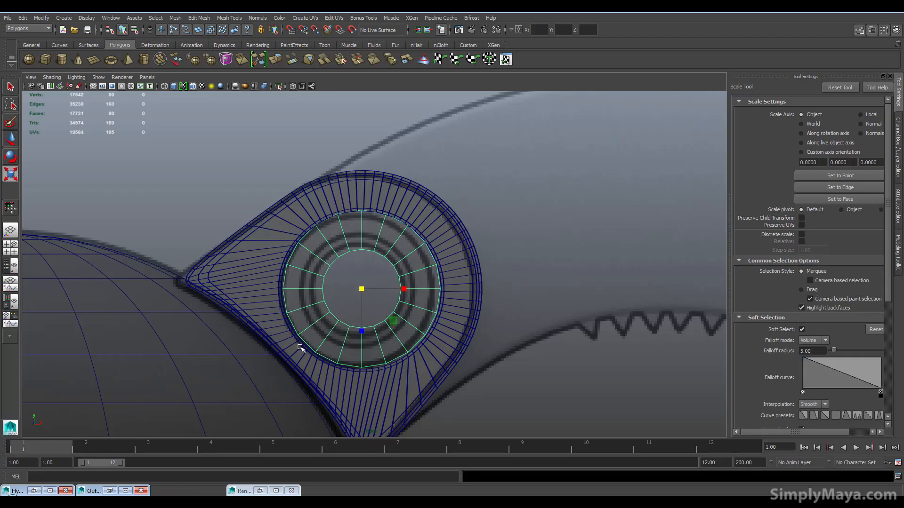
key(w)
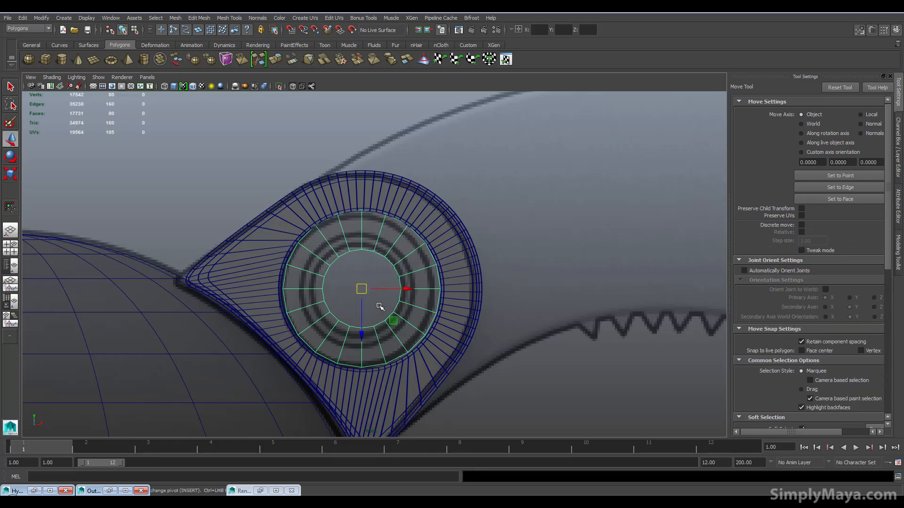
drag(364, 292, 363, 291)
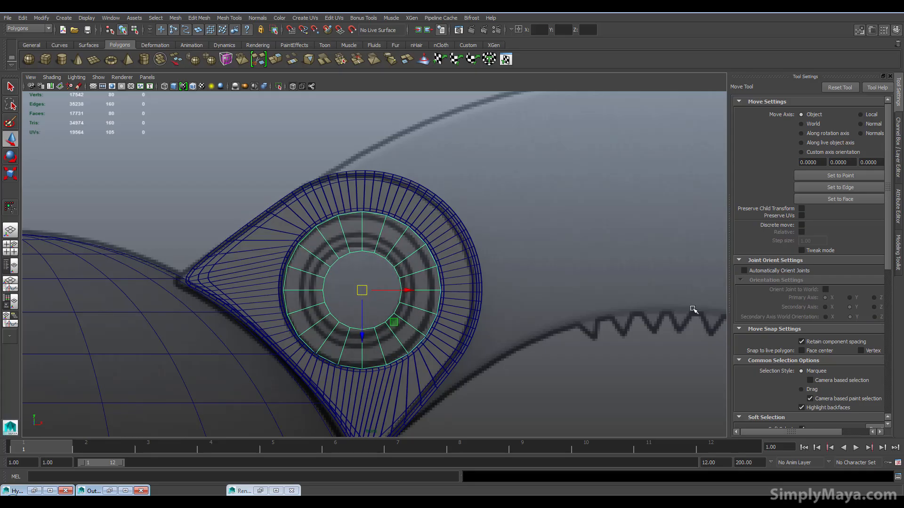
Step: Set the pipe's thickness to 0.22 in its construction inputs
click(899, 218)
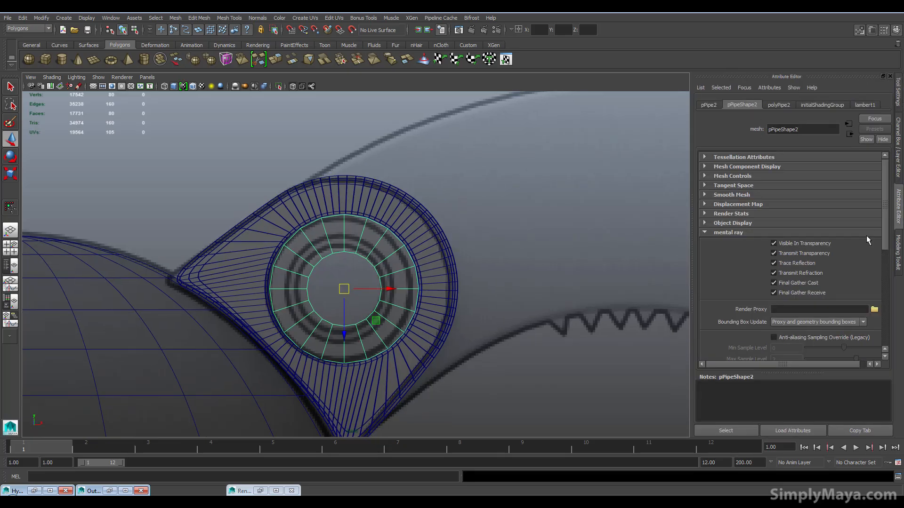
click(897, 247)
click(898, 157)
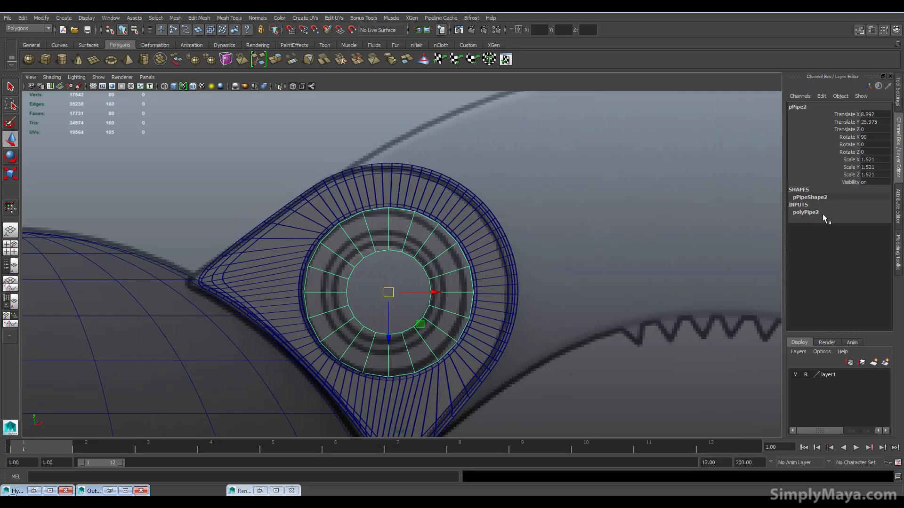
click(806, 212)
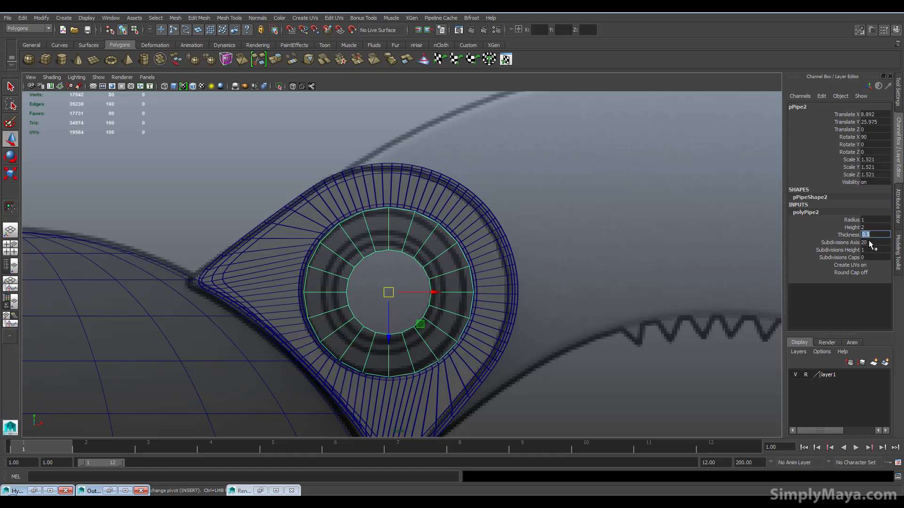
key(Return)
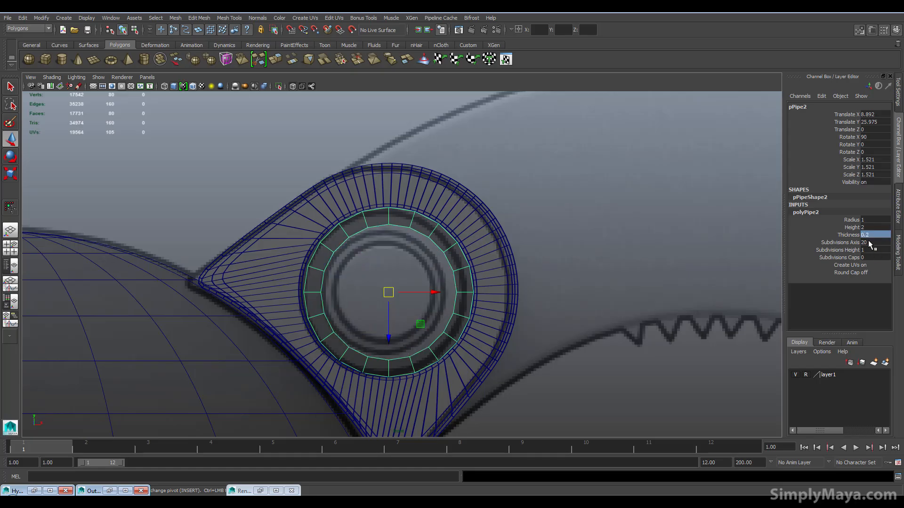
click(871, 235)
text(.22)
key(Return)
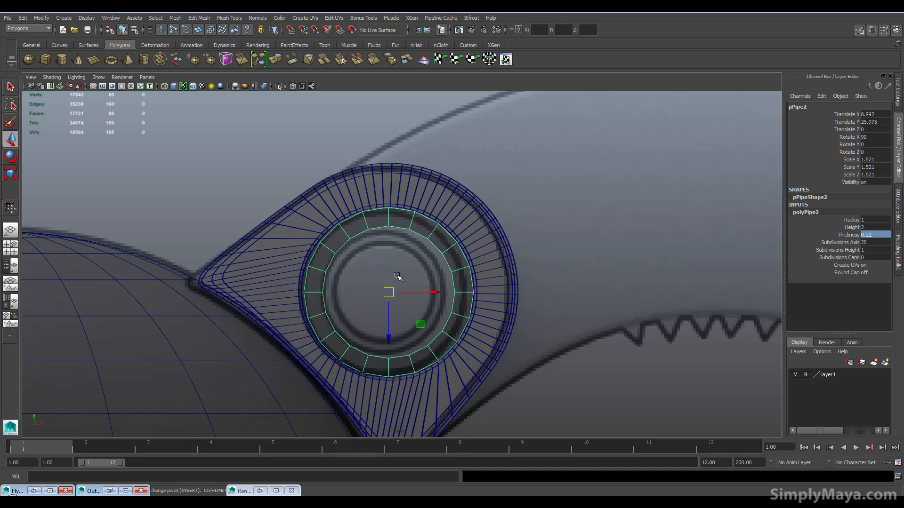
Step: Duplicate the pipe and scale the copy uniformly to about 1.156 so it fits inside the first ring
key(ctrl+d)
key(r)
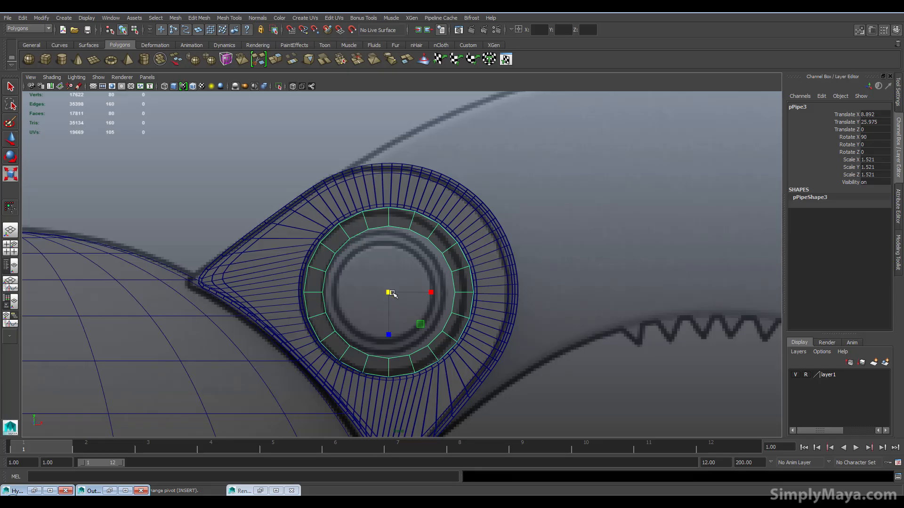
drag(389, 293, 361, 314)
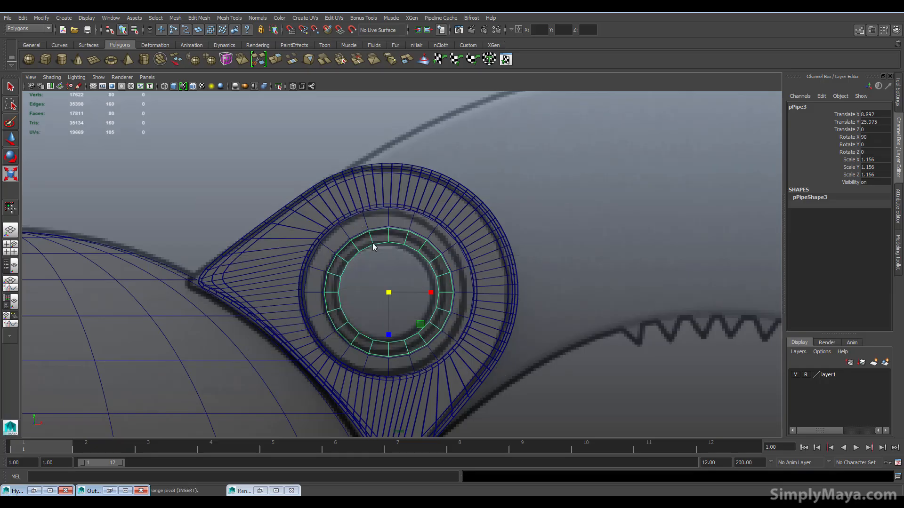
Step: Turn off soft selection and select the four circular rim edge loops of the inner pipe
key(space)
alt+click(507, 231)
alt+drag(508, 230, 538, 193)
right_drag(507, 184, 497, 186)
double_click(496, 186)
key(q)
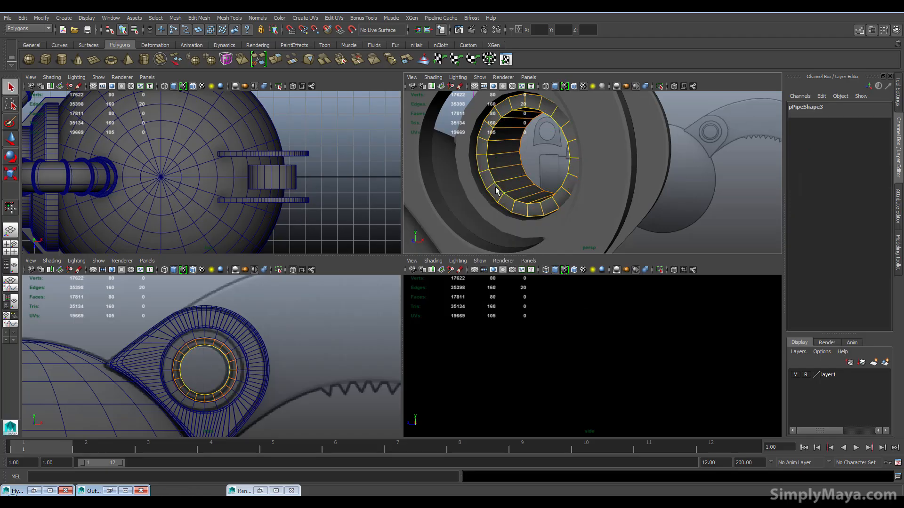
key(b)
shift+click(493, 201)
alt+drag(507, 199, 379, 207)
double_click(592, 167)
shift+double_click(591, 172)
alt+drag(531, 188, 607, 224)
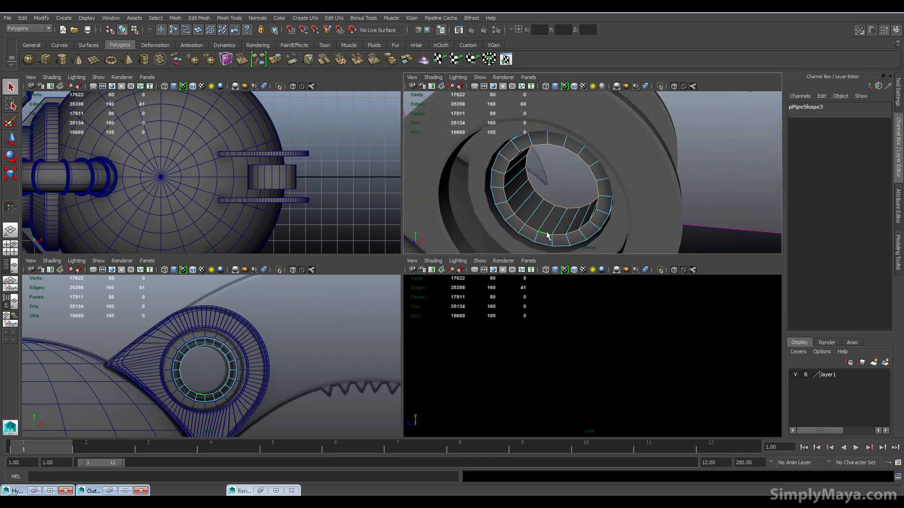
shift+double_click(545, 239)
Step: Bevel the selected rim edges with a fraction of 0.08
key(space)
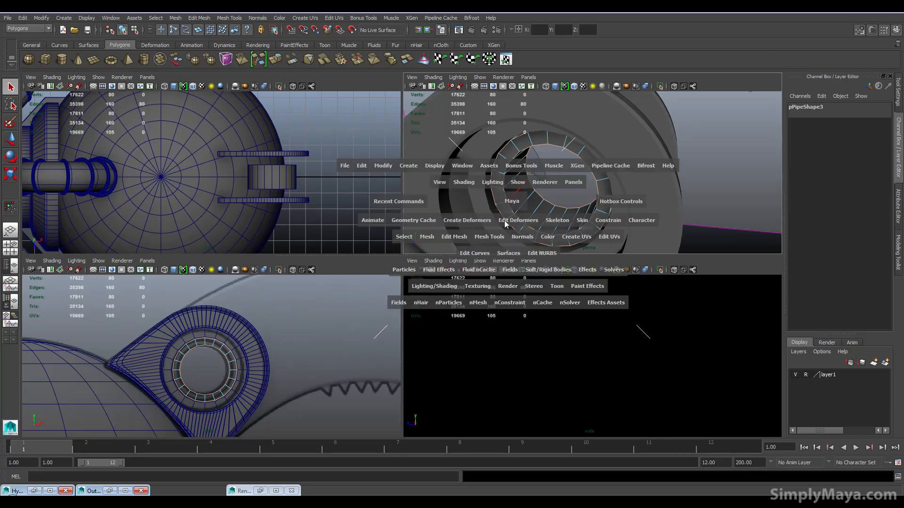
drag(456, 239, 468, 324)
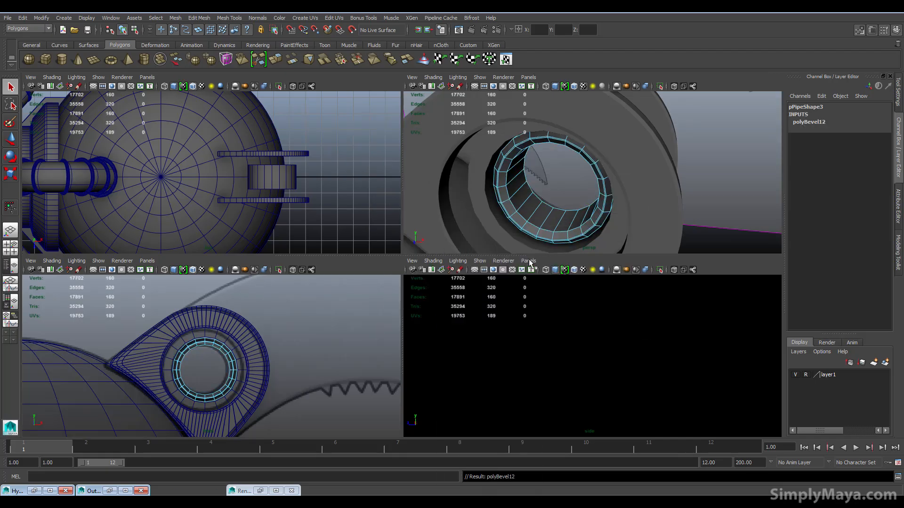
click(834, 122)
click(876, 144)
text(.)
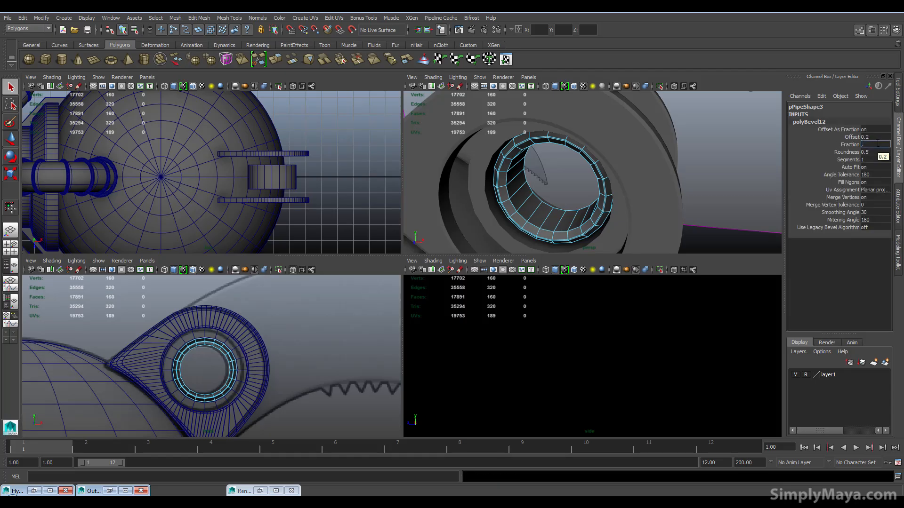
text(05)
key(Return)
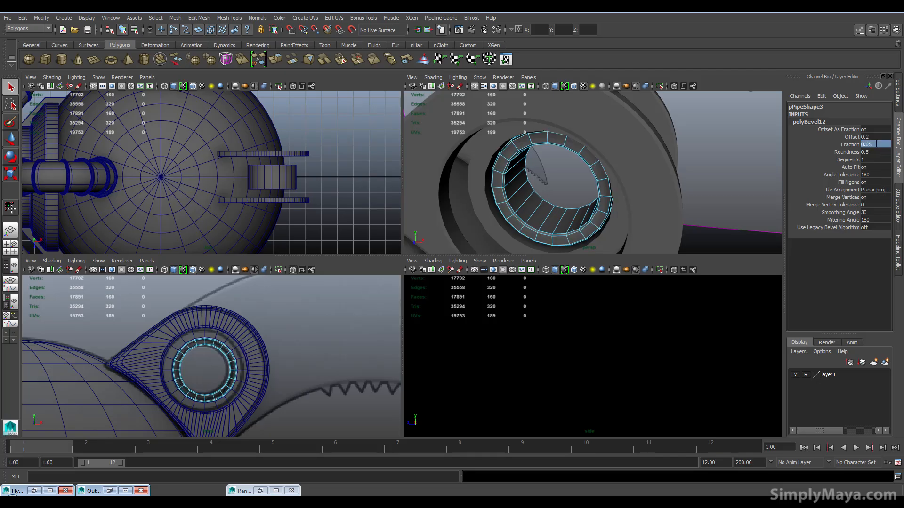
click(873, 145)
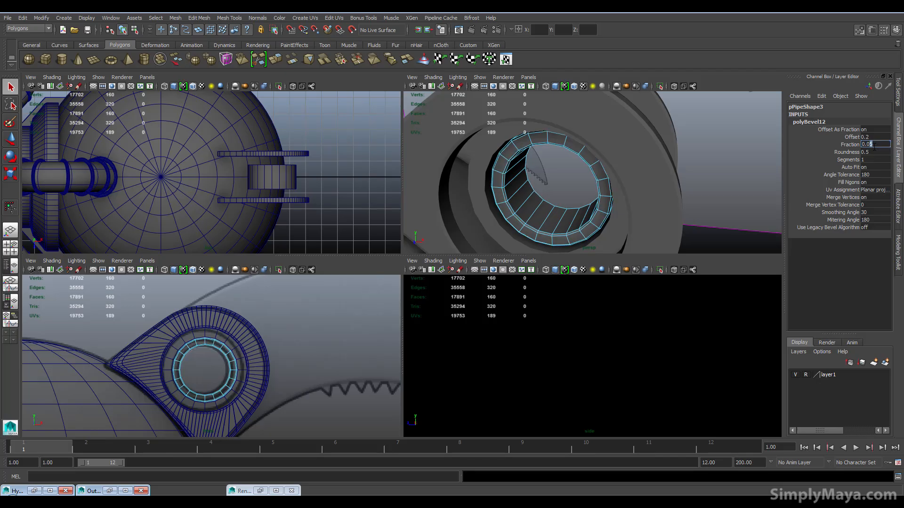
key(Return)
Step: Set the bevel's segments to 2 and return the inner pipe to object selection
click(868, 152)
click(869, 152)
click(863, 160)
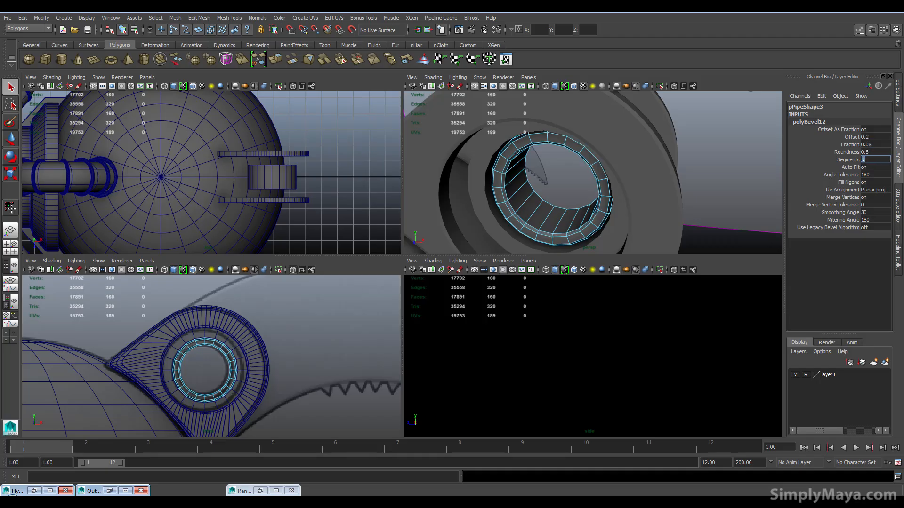
text(2)
key(Return)
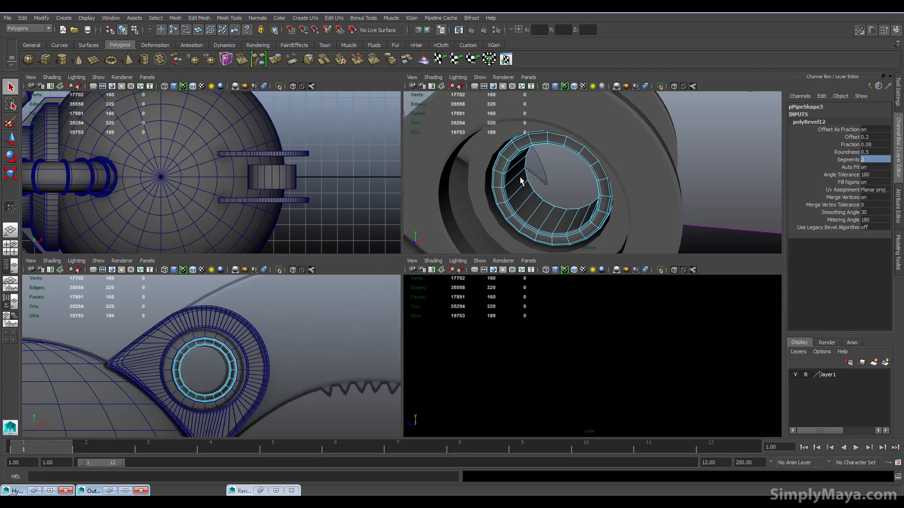
click(502, 191)
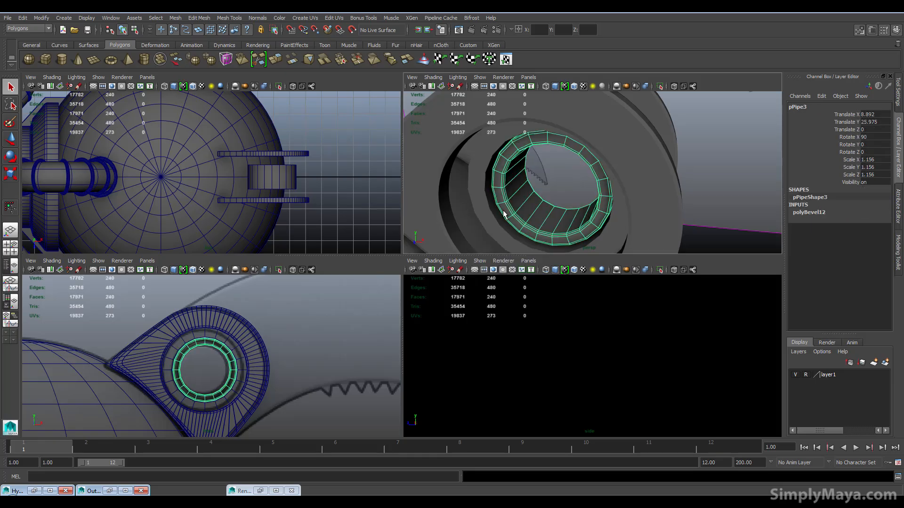
key(Delete)
scroll(556, 198, up, 3)
alt+middle_drag(556, 199, 568, 176)
scroll(568, 177, down, 3)
key(ctrl+z)
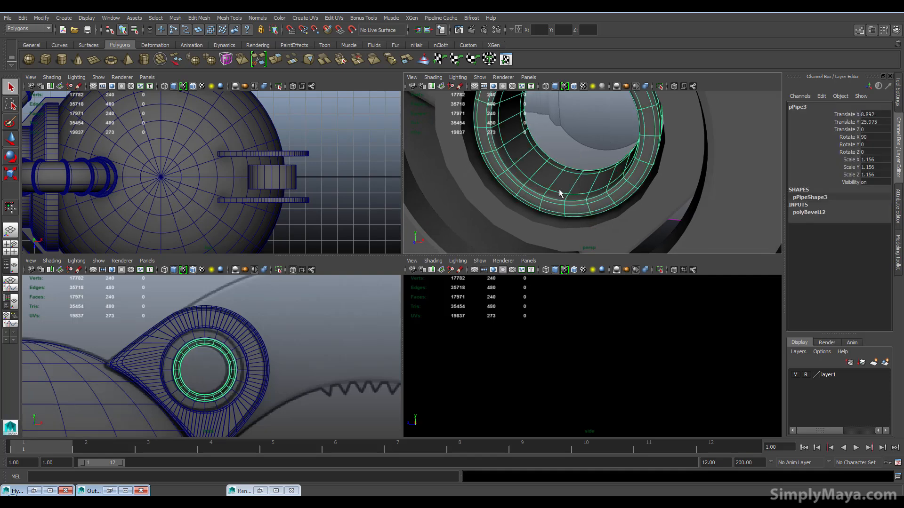
Step: Select the larger outer pipe and pick its four circular rim edge loops at both ends
scroll(560, 191, down, 3)
click(527, 160)
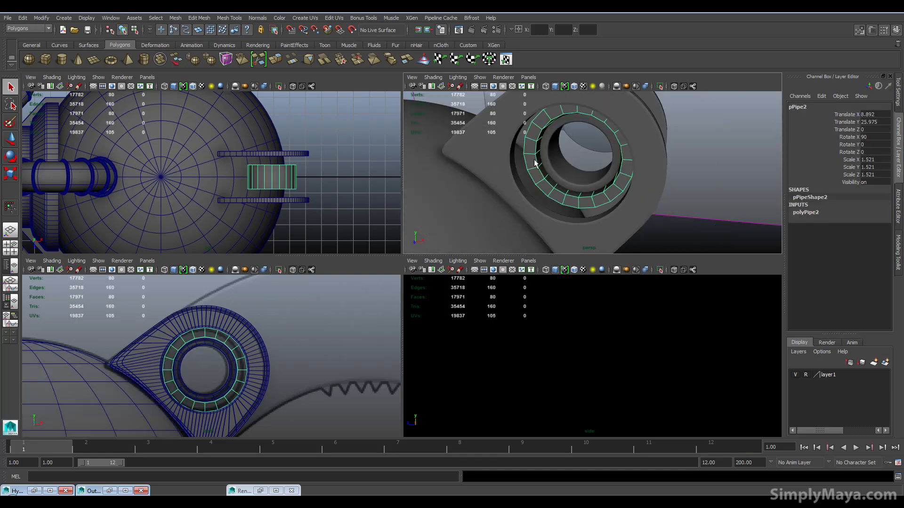
mouse_move(577, 196)
right_down()
mouse_move(574, 177)
mouse_move(563, 189)
right_up()
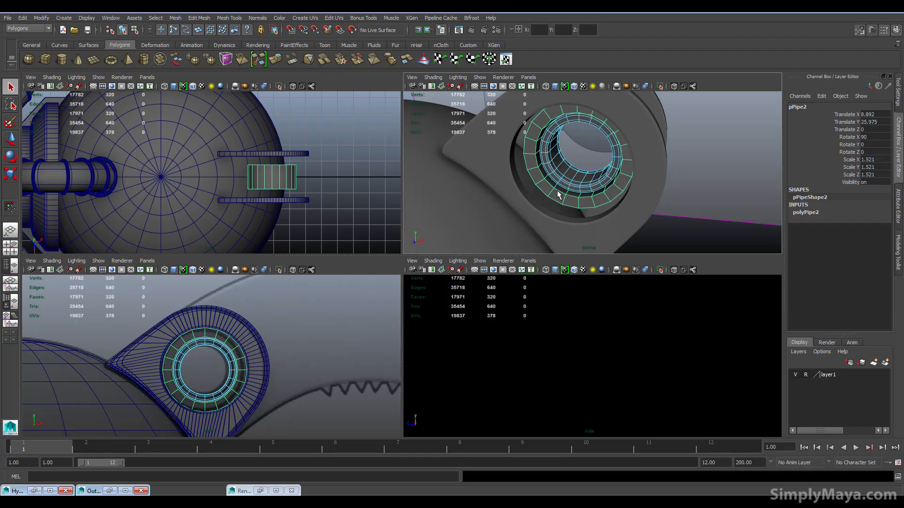
click(558, 194)
right_drag(558, 194, 557, 179)
double_click(554, 201)
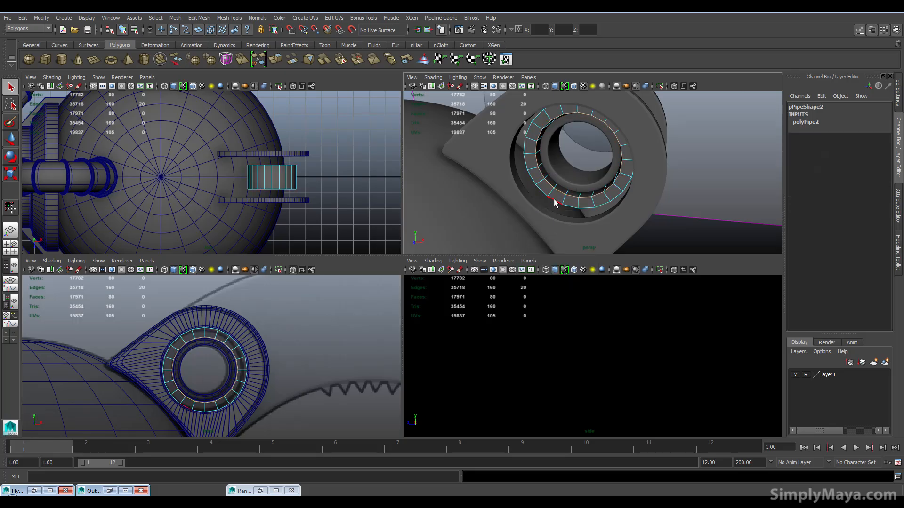
alt+drag(565, 210, 549, 151)
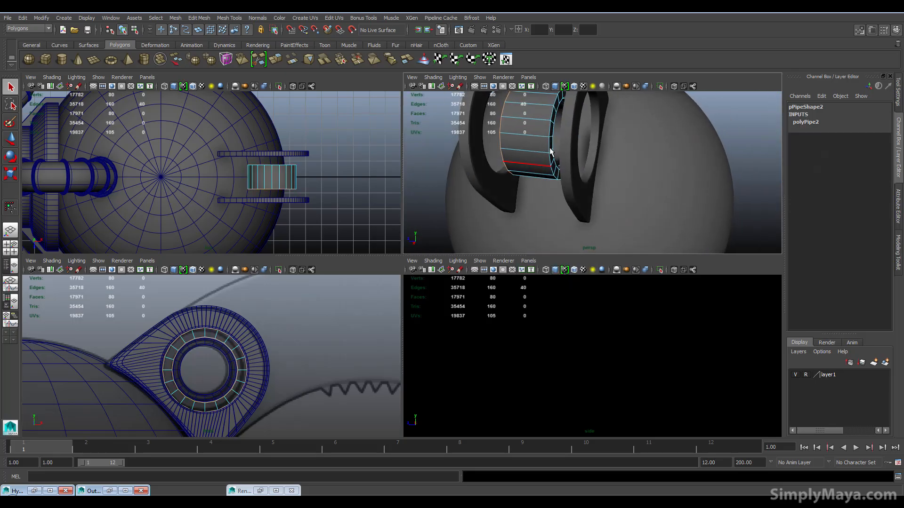
shift+double_click(548, 145)
shift+double_click(553, 147)
alt+drag(553, 148, 593, 190)
Step: Bevel the outer pipe's selected rim edges with 2 segments and a fraction of 0.08
key(ctrl+b)
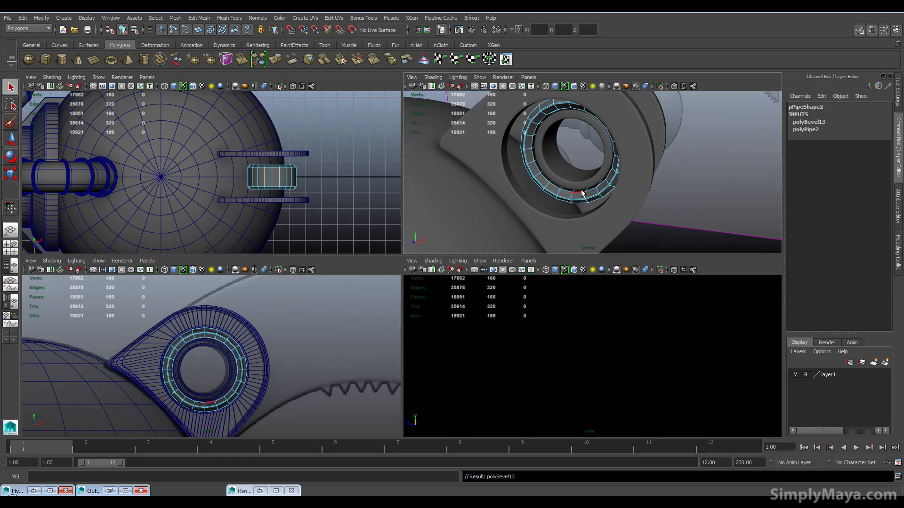
click(811, 133)
click(813, 122)
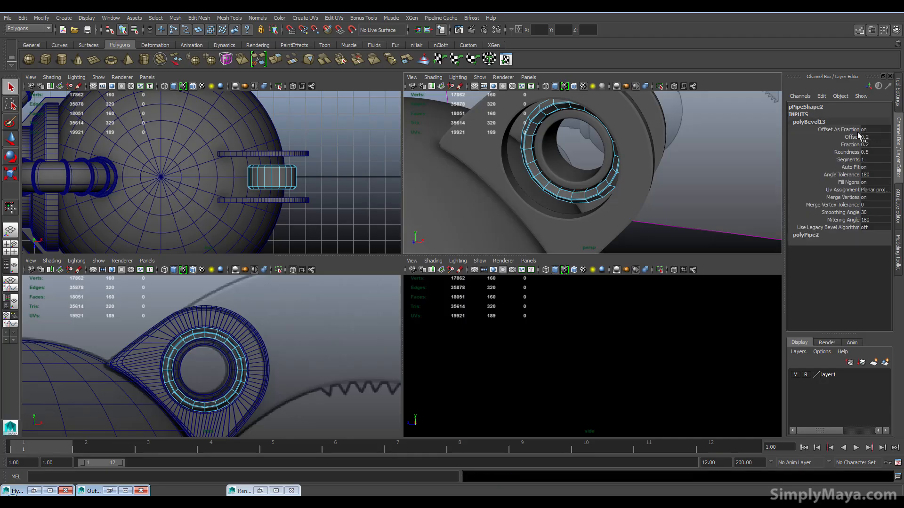
double_click(869, 160)
text(2)
key(Return)
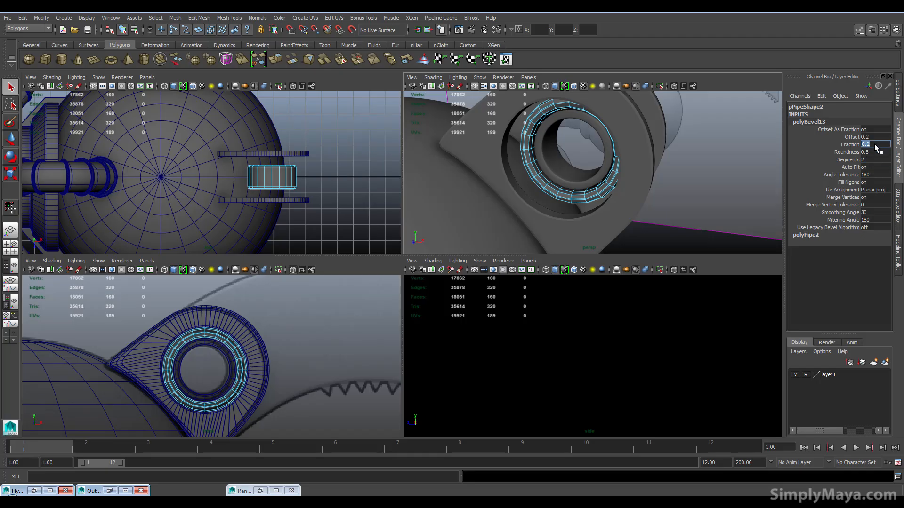
text(.08)
key(Return)
Step: Return the outer pipe to object selection and display it with smooth preview
right_drag(543, 180, 549, 173)
key(3)
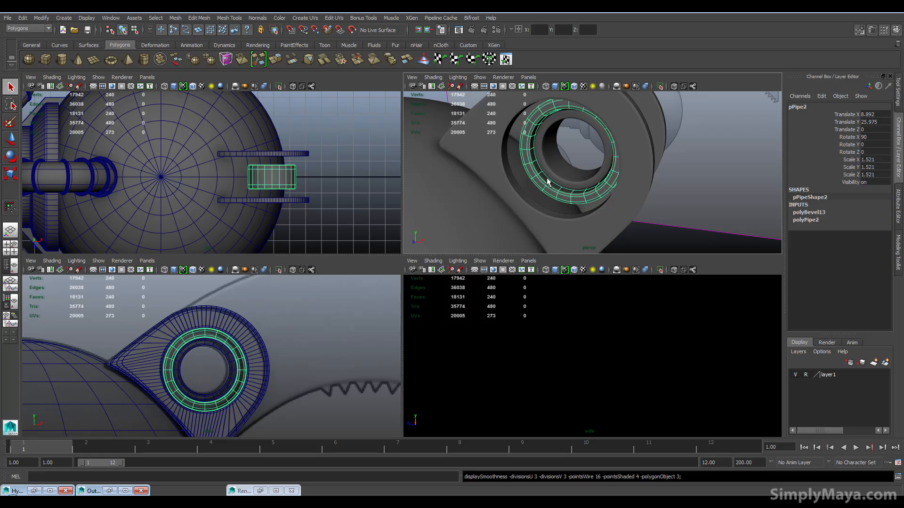
alt+drag(541, 178, 482, 198)
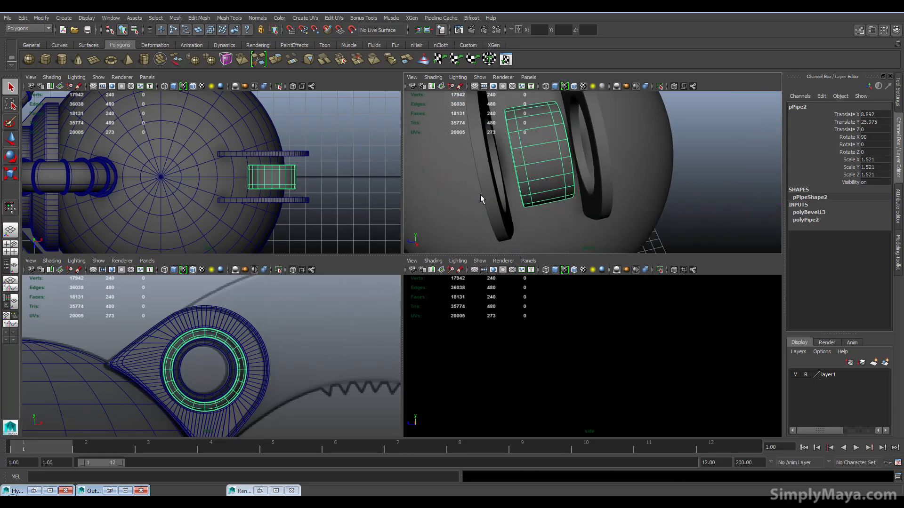
Step: Scale the outer pipe between the brackets to about 1.559, 3.289 and 1.559 so it passes through both holes
key(r)
drag(499, 165, 454, 178)
alt+drag(459, 178, 489, 197)
click(546, 158)
alt+drag(518, 189, 632, 176)
click(629, 184)
click(586, 185)
drag(585, 184, 607, 188)
click(575, 172)
click(459, 135)
Step: Examine the nested pipes in the brackets up close and in the context of the whole model
scroll(457, 134, down, 5)
key(space)
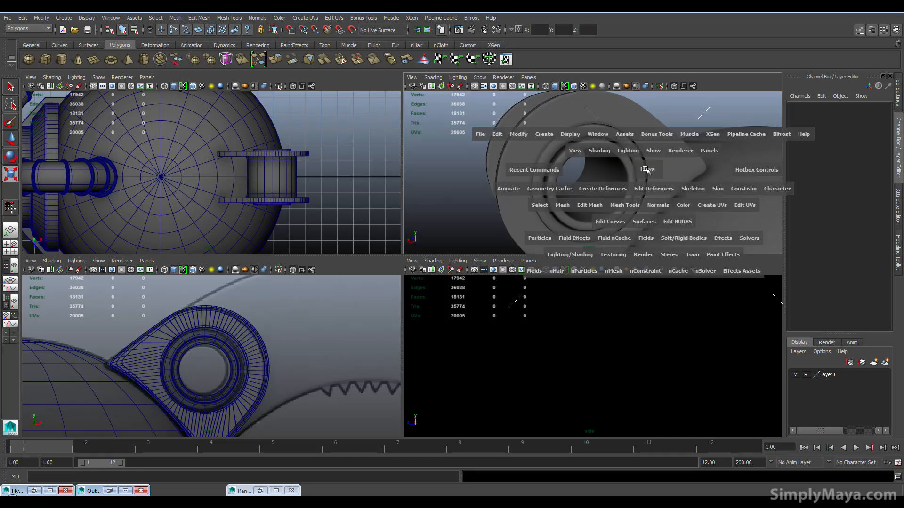
scroll(486, 228, up, 3)
alt+drag(485, 228, 460, 222)
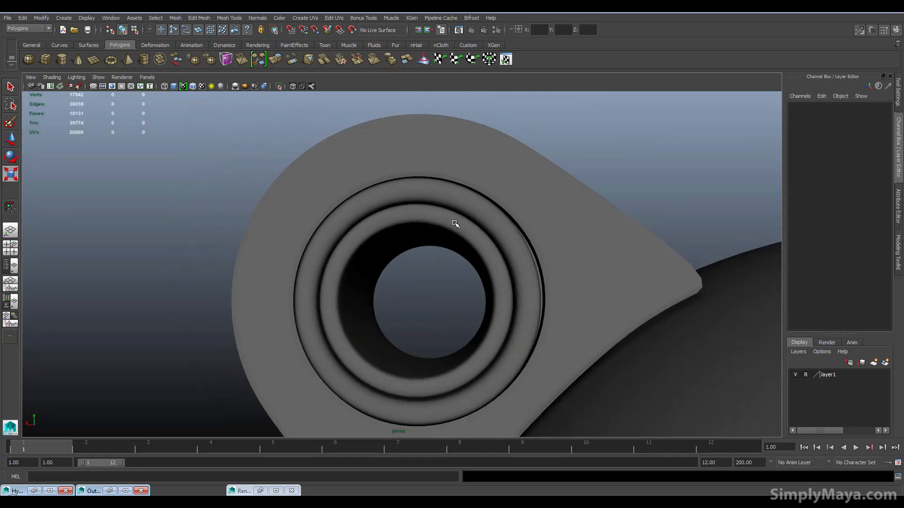
click(425, 263)
alt+drag(425, 263, 462, 263)
scroll(459, 265, down, 3)
alt+drag(377, 287, 401, 276)
alt+drag(349, 268, 338, 278)
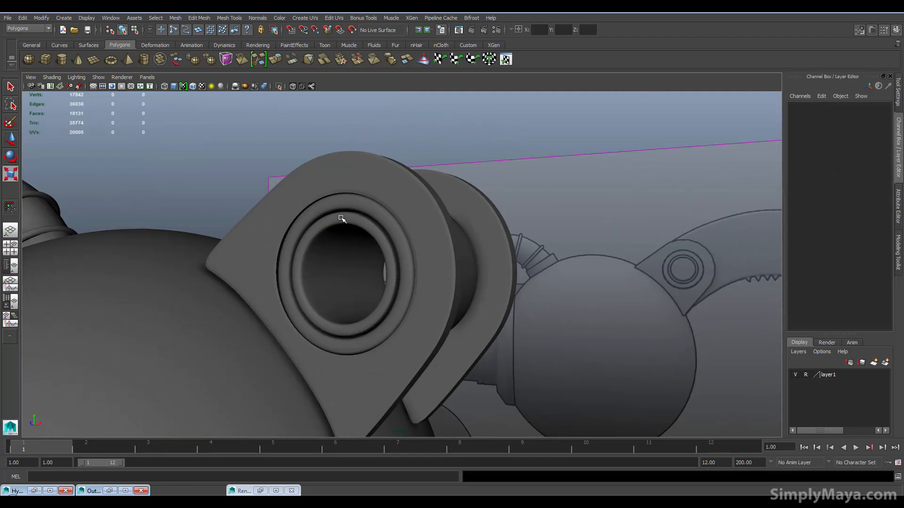
key(a)
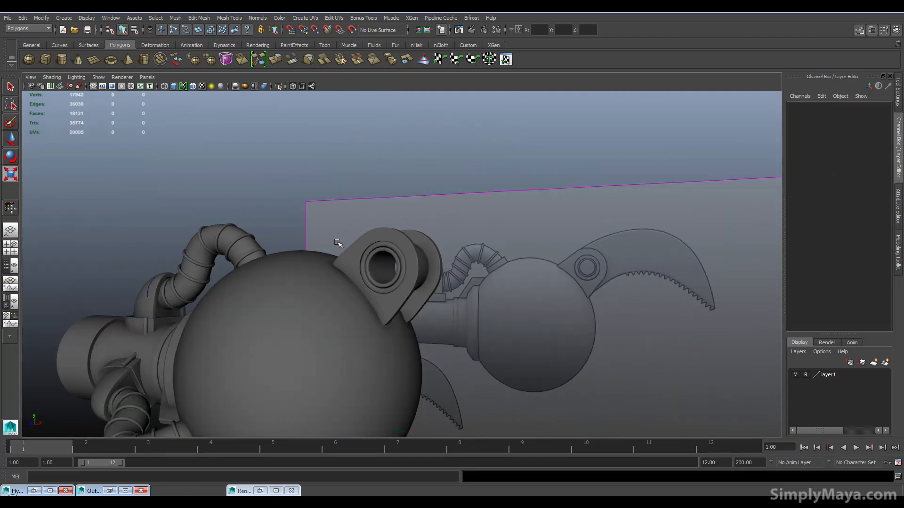
alt+drag(341, 218, 475, 303)
alt+drag(582, 266, 518, 314)
alt+drag(453, 270, 332, 247)
Step: Create another polygon cylinder and move it beside the bracket assembly, to about X 10.313, Y 22.021
key(g)
alt+drag(441, 385, 328, 181)
key(w)
drag(360, 225, 421, 247)
Step: Rotate the new cylinder 90 degrees about X so its axis runs parallel to the pipes
key(r)
key(e)
drag(372, 220, 363, 261)
key(ctrl+z)
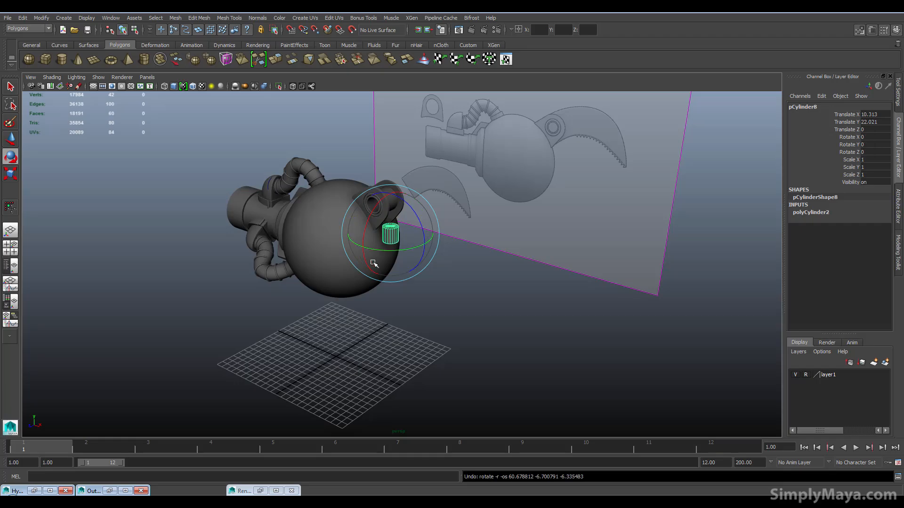
drag(372, 220, 363, 262)
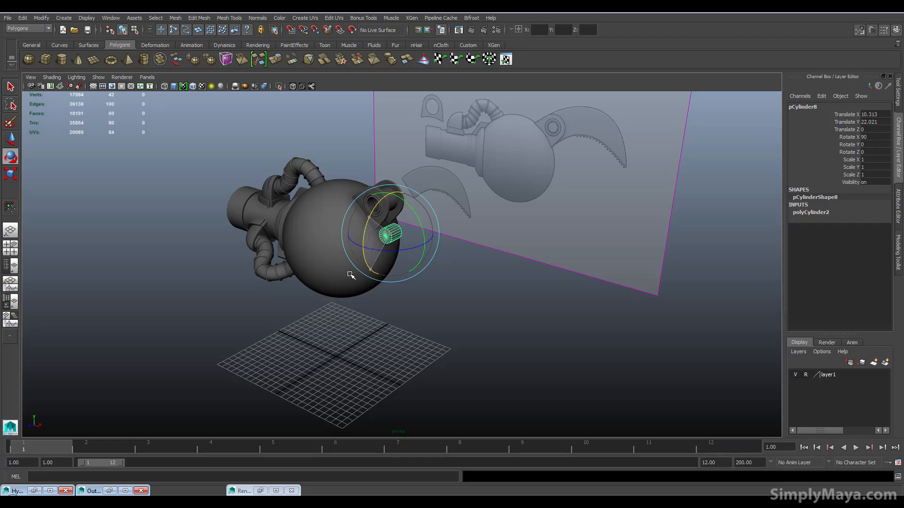
Step: Set the cylinder's axis subdivisions to 80
click(810, 212)
double_click(865, 235)
text(80)
key(Return)
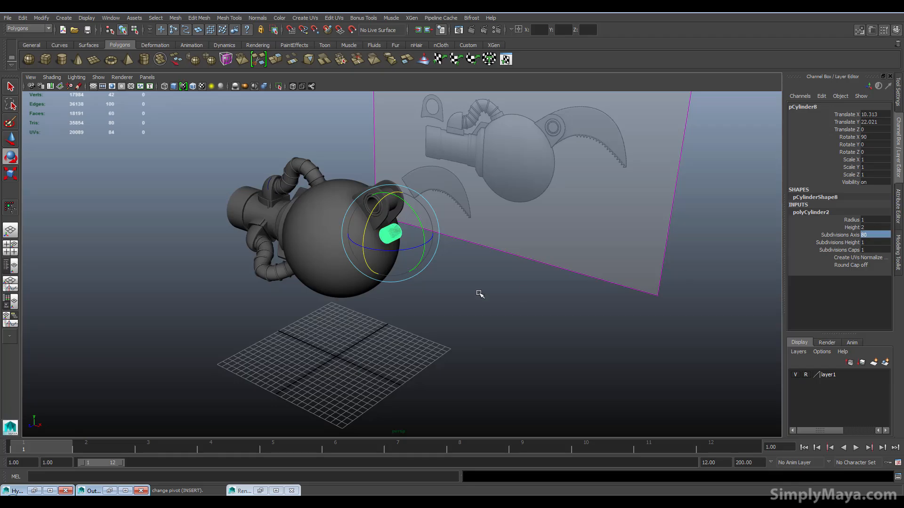
scroll(367, 287, up, 8)
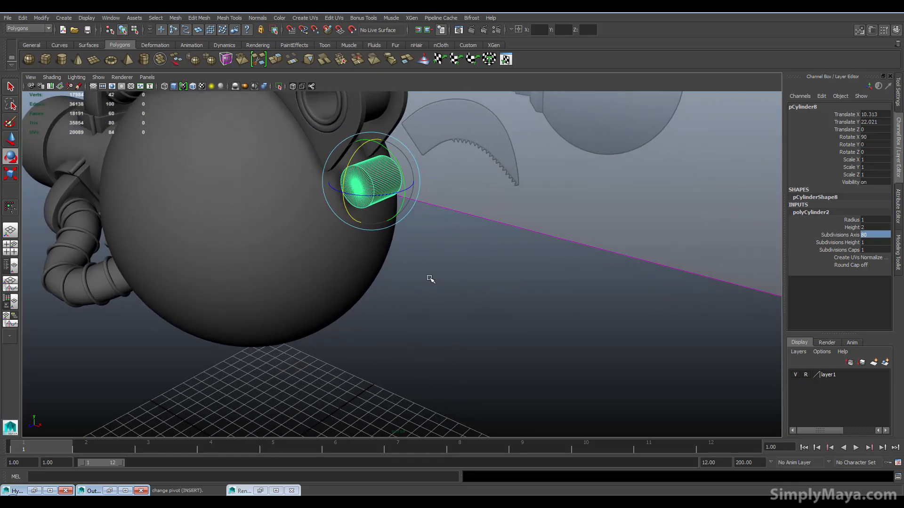
scroll(494, 348, down, 5)
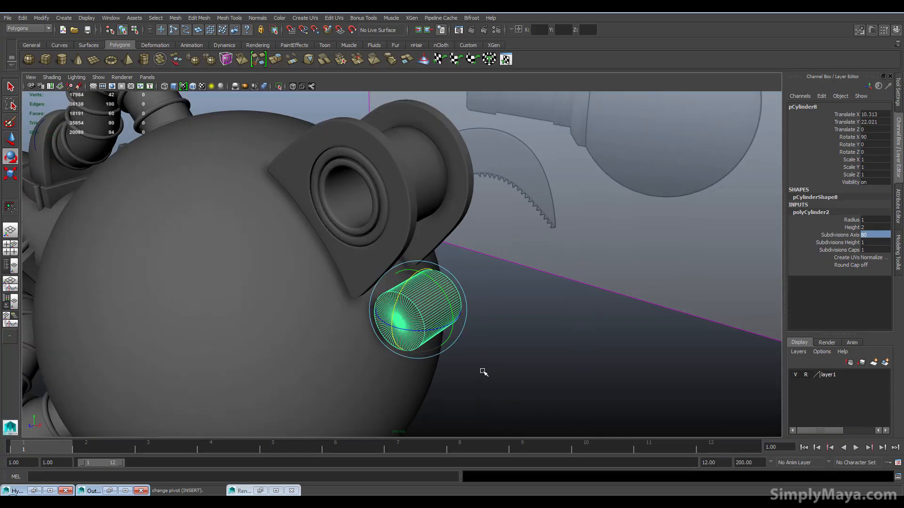
key(w)
drag(416, 333, 399, 196)
key(ctrl+z)
key(ctrl+z)
key(ctrl+z)
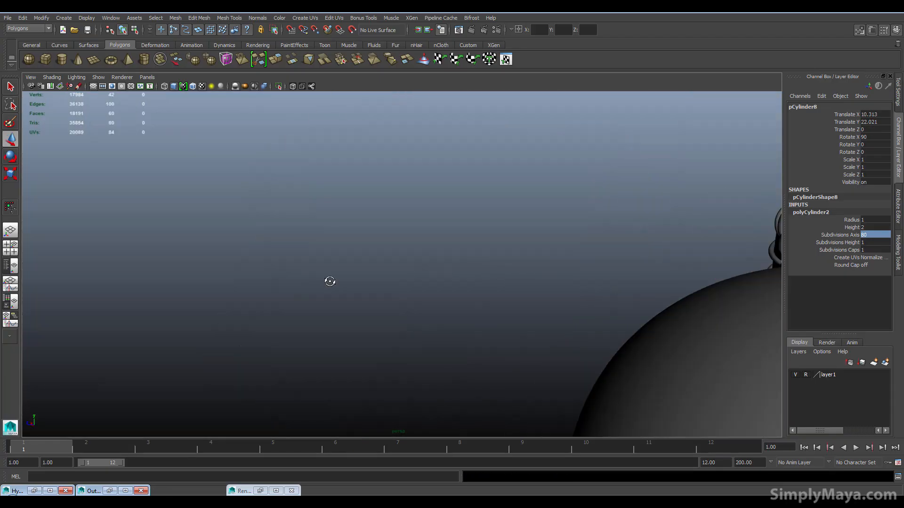
key(ctrl+z)
key(ctrl+z)
key(ctrl+z)
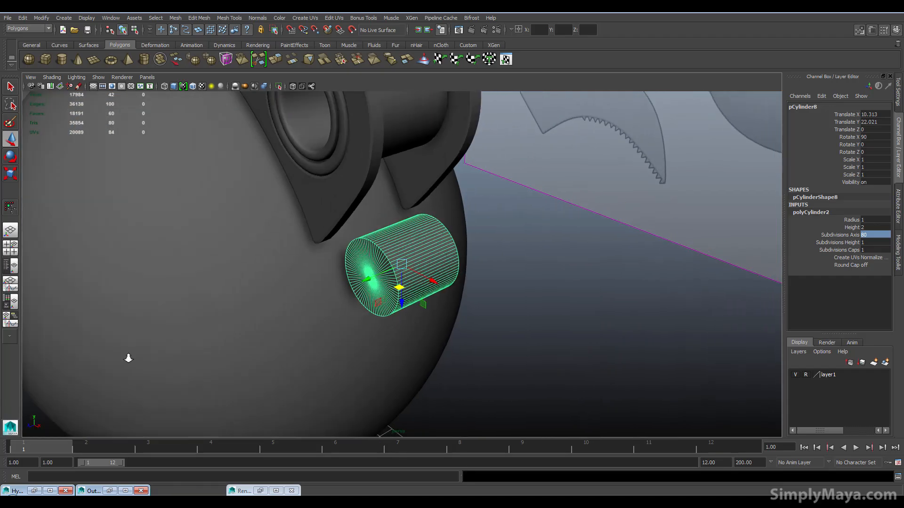
Step: Centre the cylinder inside the bracket's inner pipe, at about X 8.896, Y 25.98, aligning it in the front view
drag(399, 254, 395, 193)
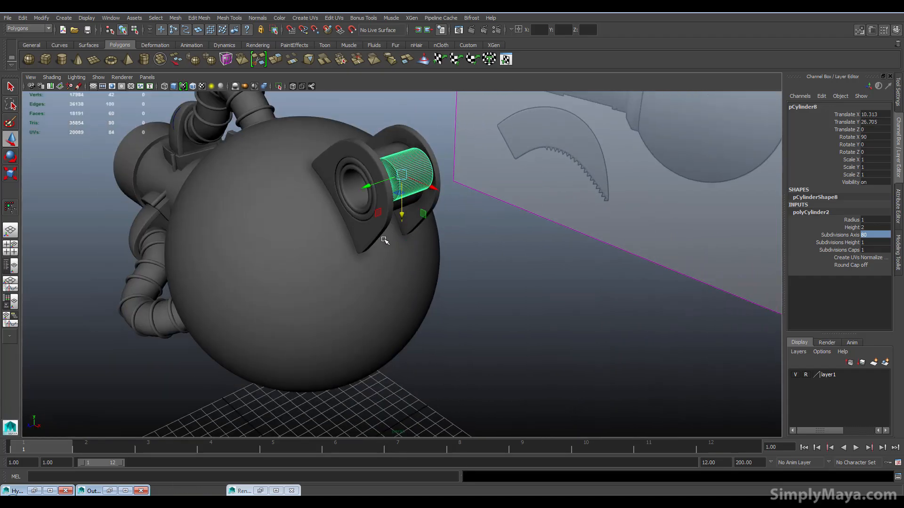
scroll(394, 227, up, 3)
key(space)
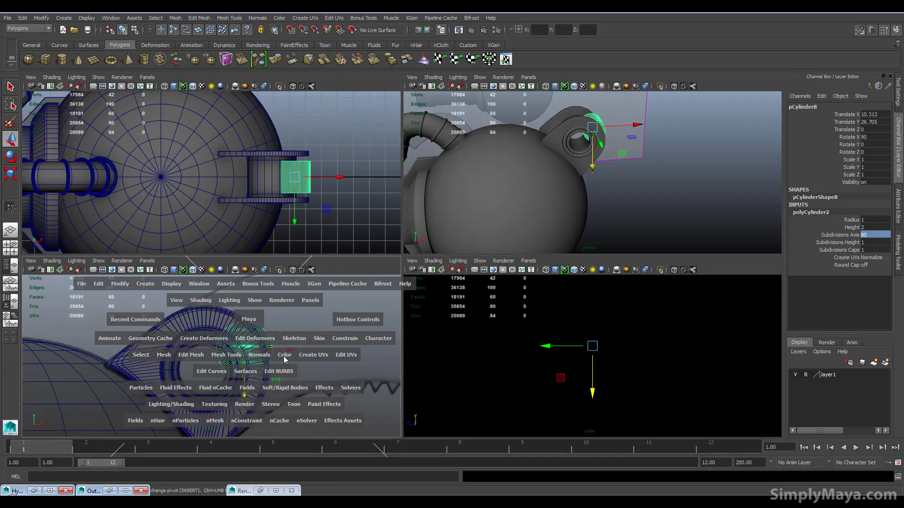
key(space)
scroll(575, 218, up, 2)
drag(575, 218, 503, 218)
drag(470, 245, 469, 291)
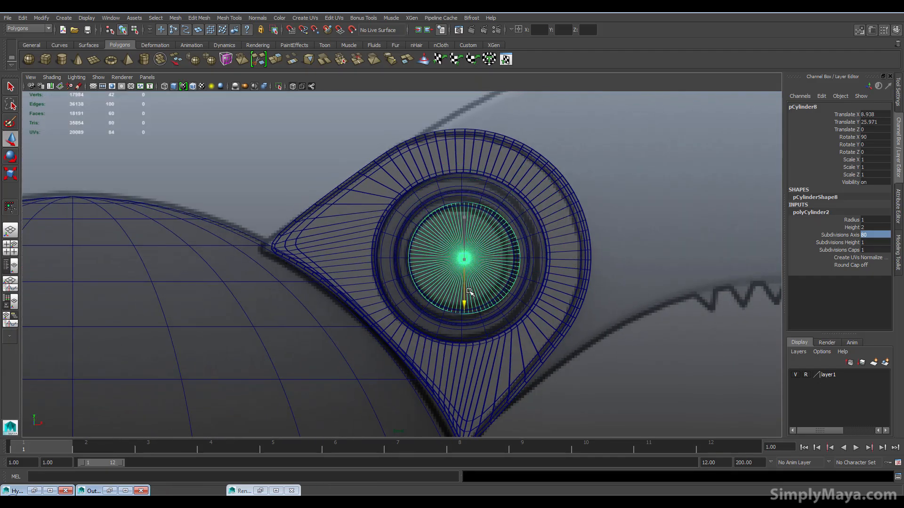
drag(508, 258, 506, 258)
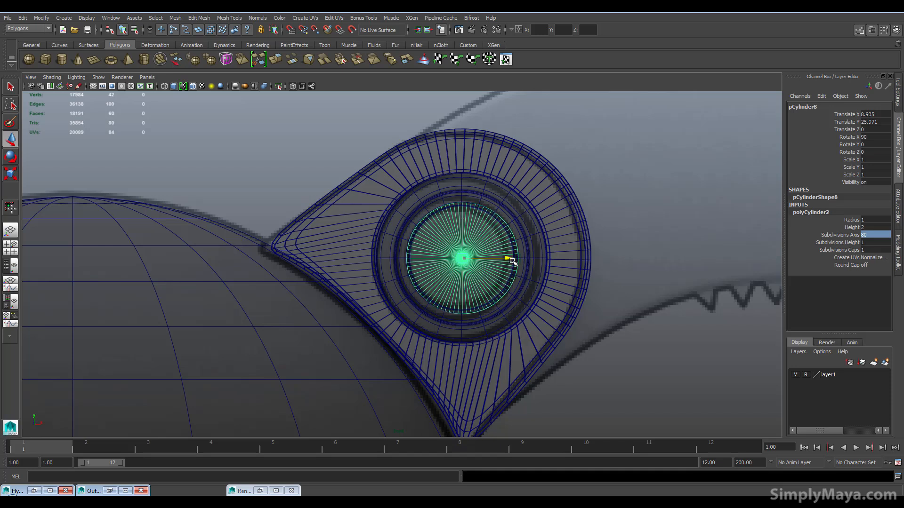
drag(464, 299, 463, 299)
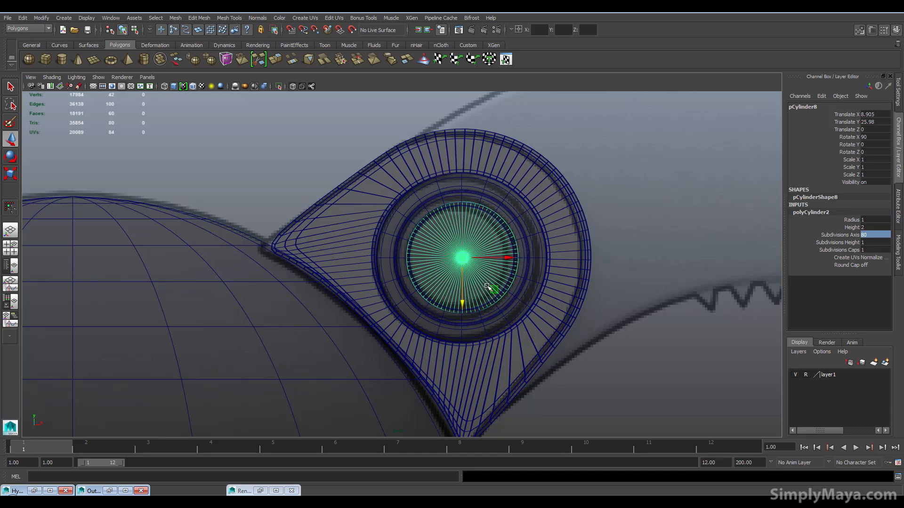
drag(508, 258, 449, 266)
Step: Stretch the cylinder lengthwise so its ends reach out through both brackets
key(r)
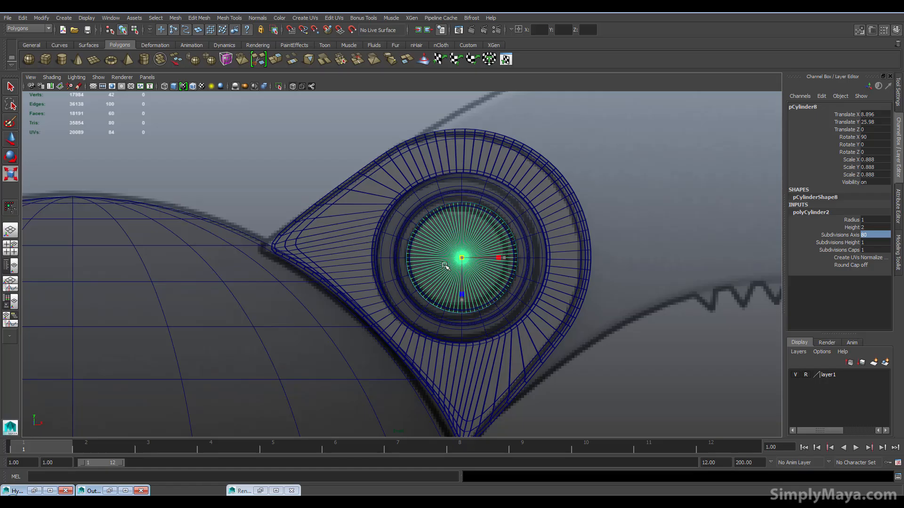
key(ctrl+z)
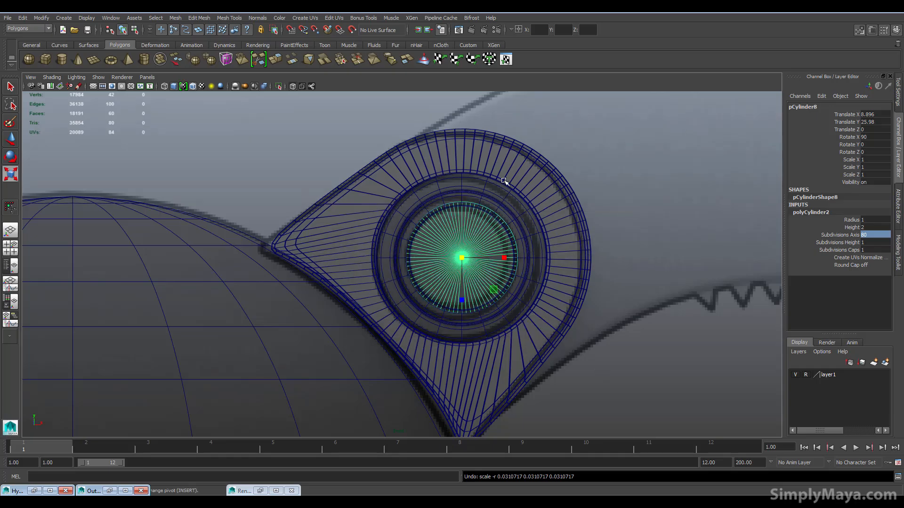
key(space)
key(space)
alt+drag(539, 182, 377, 198)
drag(367, 160, 332, 165)
Step: Select the edge loops around both cylinder caps and bevel them
right_drag(332, 164, 328, 176)
click(329, 180)
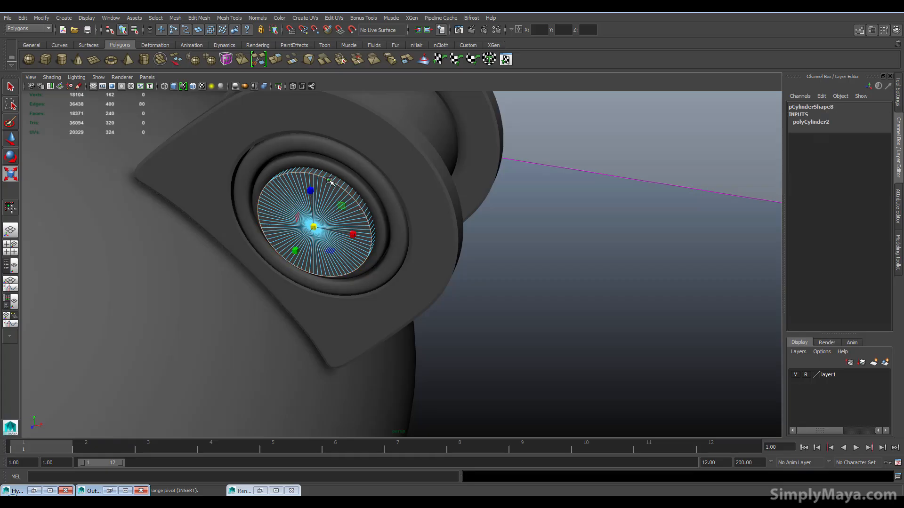
alt+drag(330, 180, 434, 151)
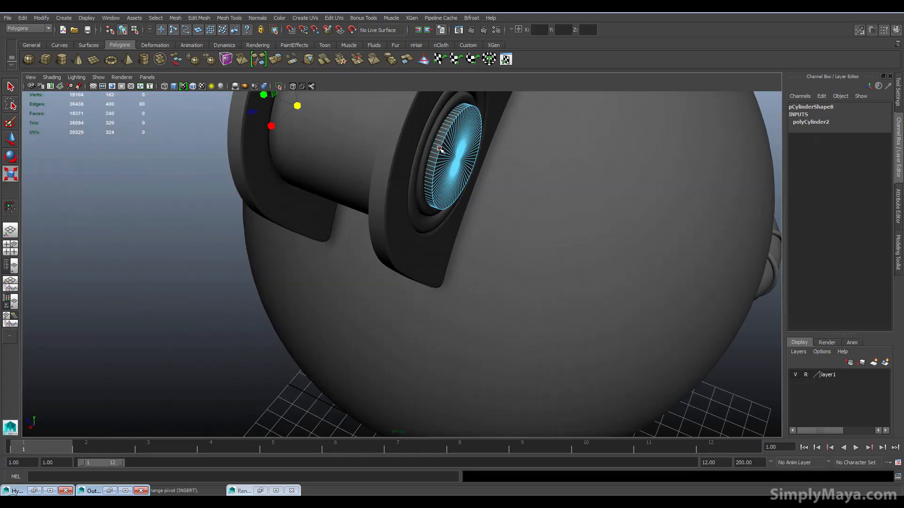
alt+drag(242, 198, 372, 205)
key(space)
mouse_move(294, 203)
mouse_down()
mouse_move(270, 203)
mouse_move(284, 312)
mouse_move(312, 259)
mouse_move(289, 207)
mouse_up()
Step: Return to object mode and scale the bevelled cylinder along its length to about 1.979
right_drag(289, 207, 313, 203)
click(313, 203)
drag(322, 182, 320, 185)
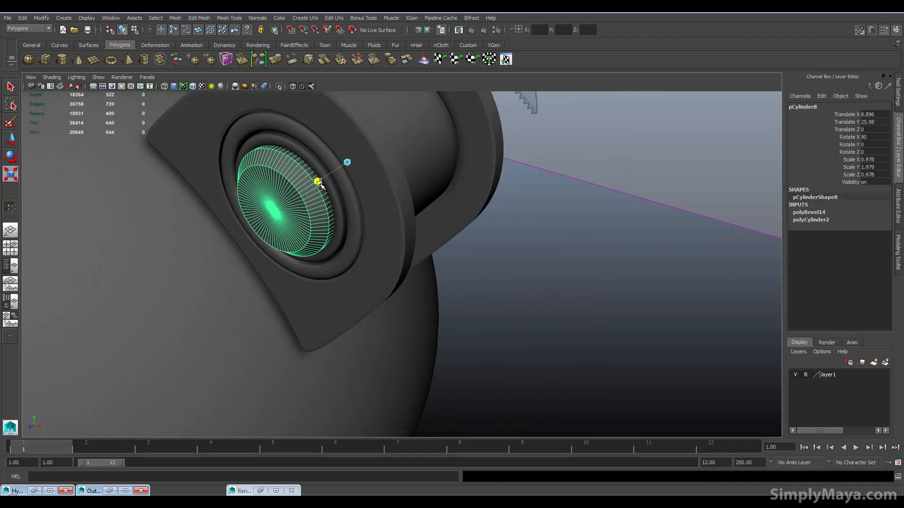
click(472, 313)
Step: Turn on the hard edges display for the bevelled cylinder and deselect it
alt+drag(418, 313, 472, 232)
click(472, 232)
right_drag(470, 210, 474, 197)
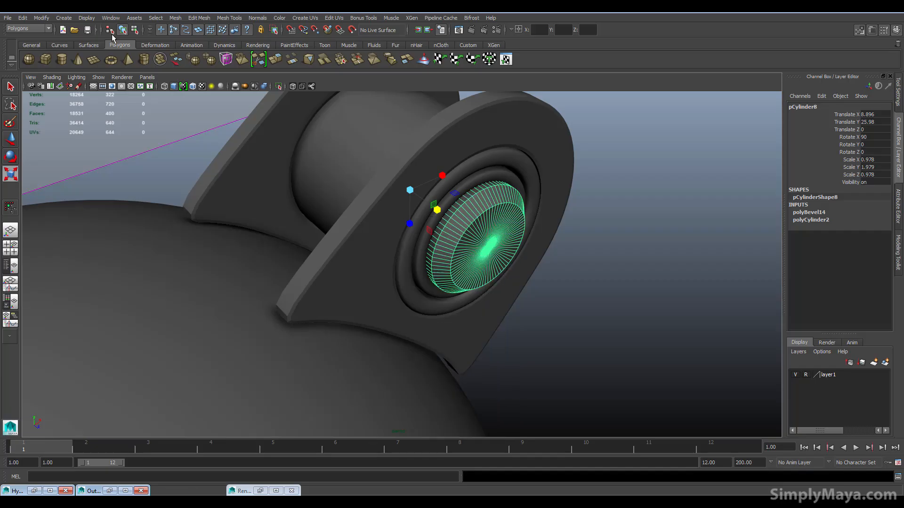
click(95, 18)
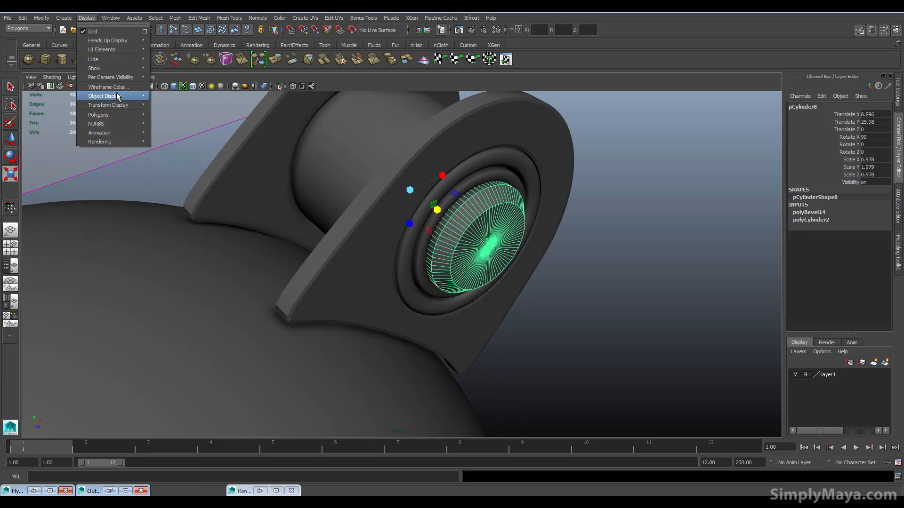
mouse_move(115, 114)
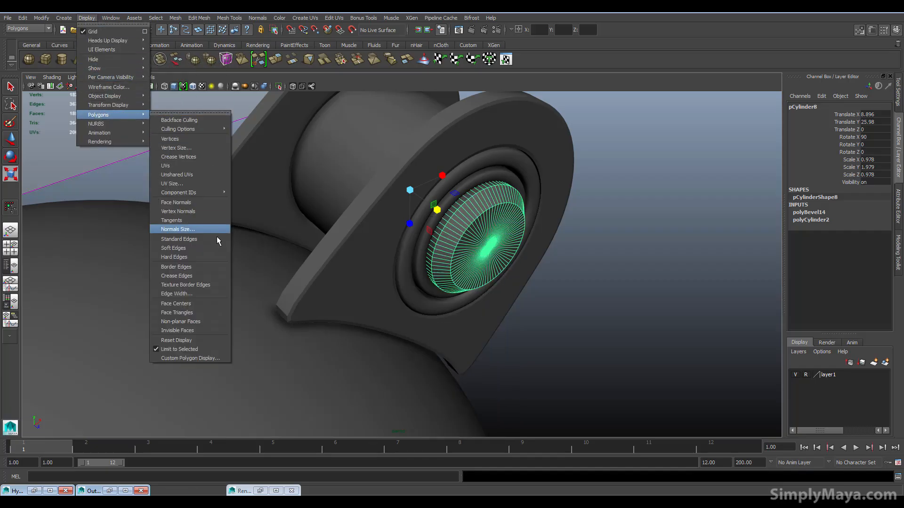
click(208, 258)
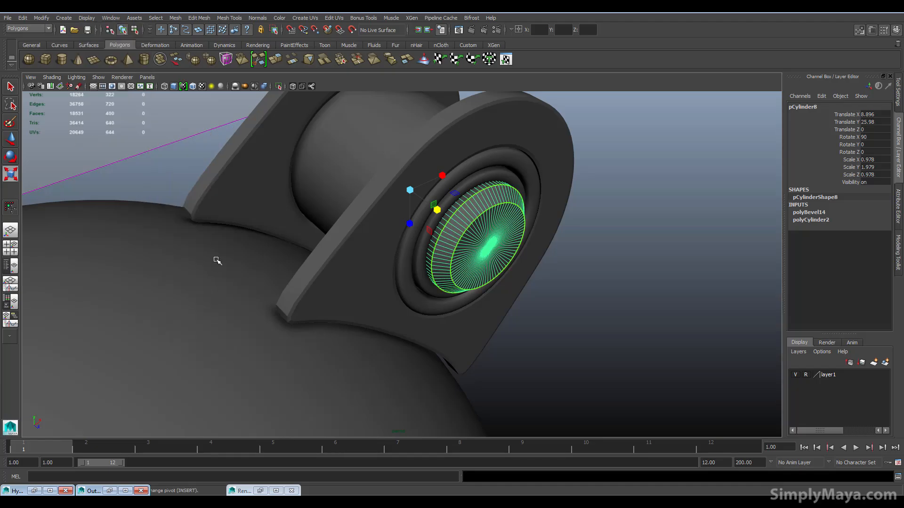
click(607, 338)
Step: Examine the bevelled pin, the pipes and the brackets from several angles
alt+drag(607, 338, 648, 329)
scroll(227, 298, down, 5)
scroll(488, 298, down, 4)
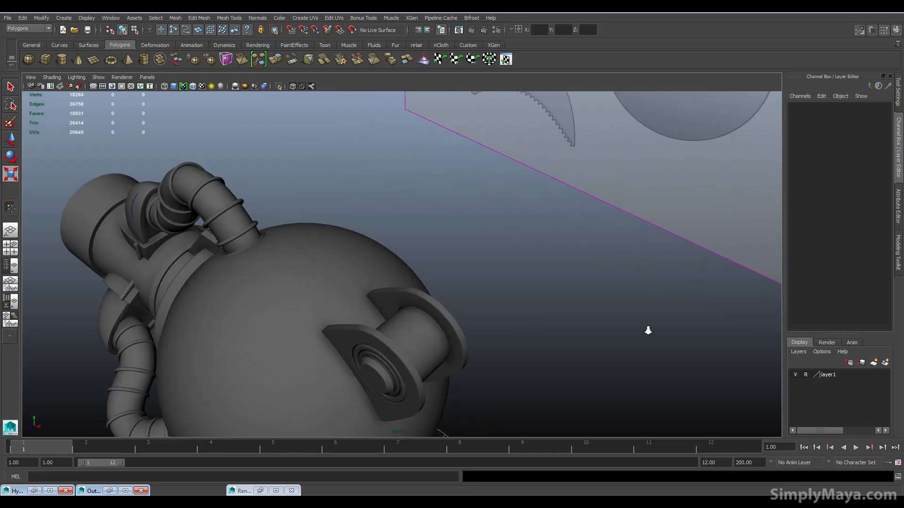
scroll(636, 217, up, 4)
alt+drag(403, 286, 442, 282)
scroll(541, 323, up, 3)
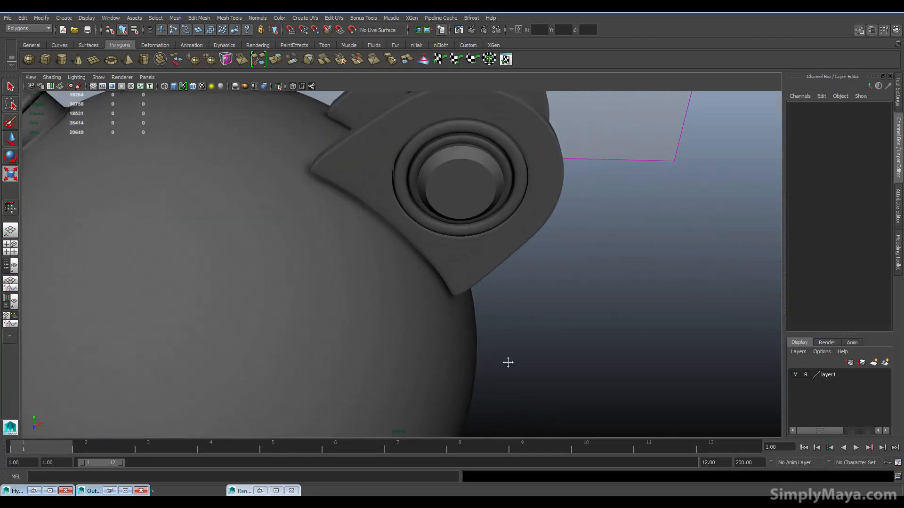
alt+drag(541, 323, 490, 329)
scroll(469, 212, up, 3)
Step: Check the inner pipe, the outer pipe and the bevelled cylinder individually, including their input history
click(465, 175)
alt+drag(520, 212, 466, 208)
alt+drag(500, 232, 589, 281)
scroll(397, 197, up, 2)
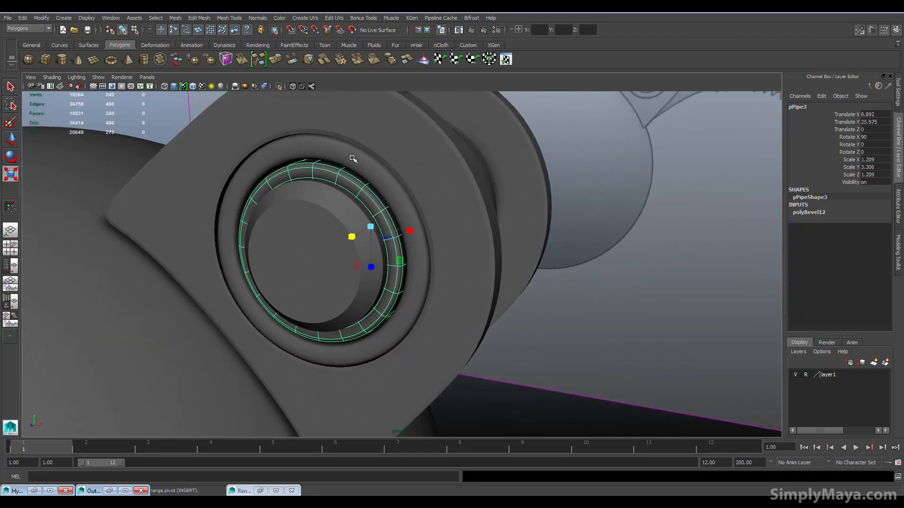
click(296, 153)
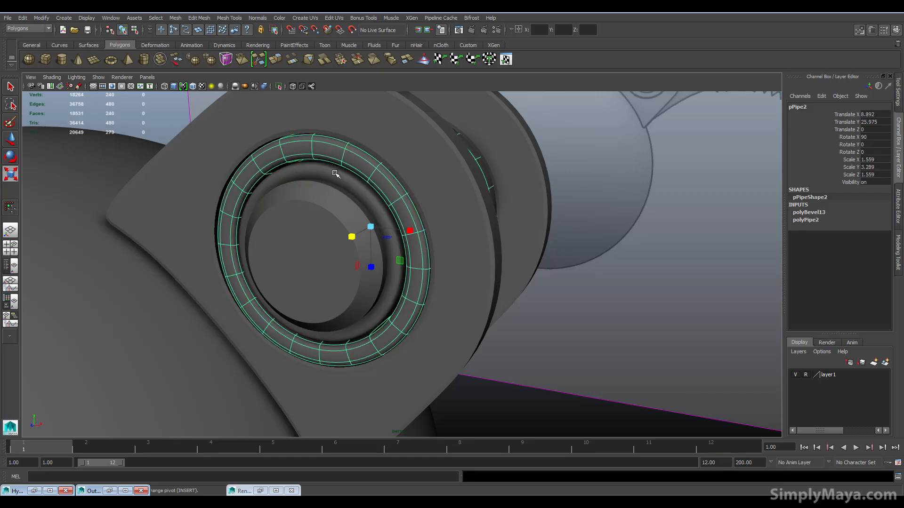
click(349, 183)
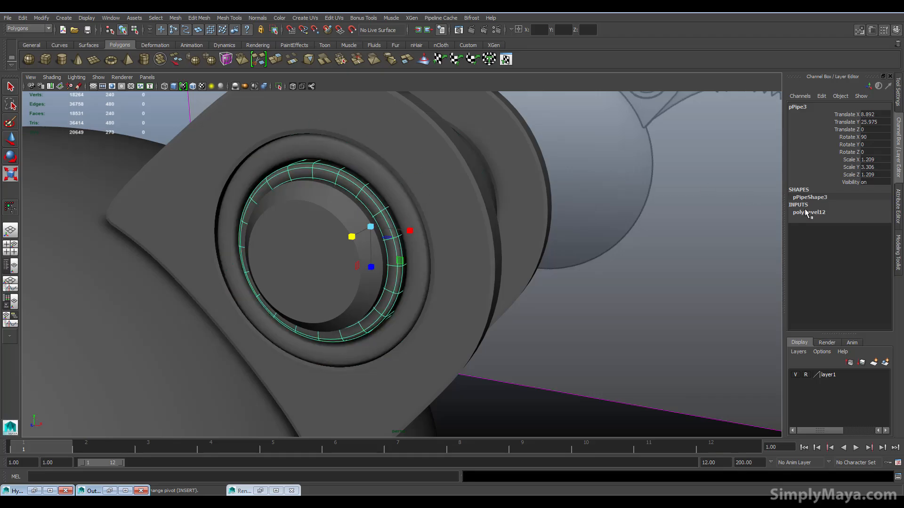
click(323, 222)
alt+drag(322, 222, 363, 265)
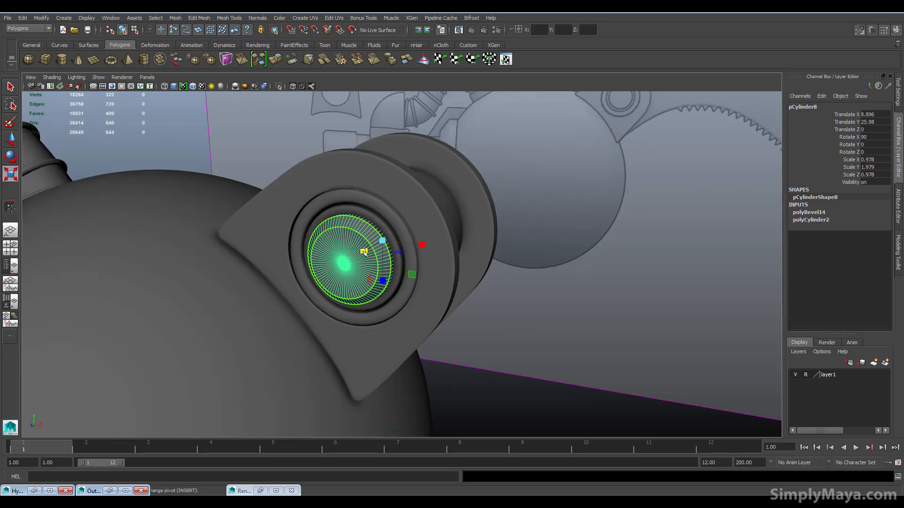
alt+drag(347, 299, 302, 249)
Step: Group both brackets, the inner and outer pipes and the bevelled pin of the hinge joint together
click(302, 226)
alt+drag(366, 262, 515, 256)
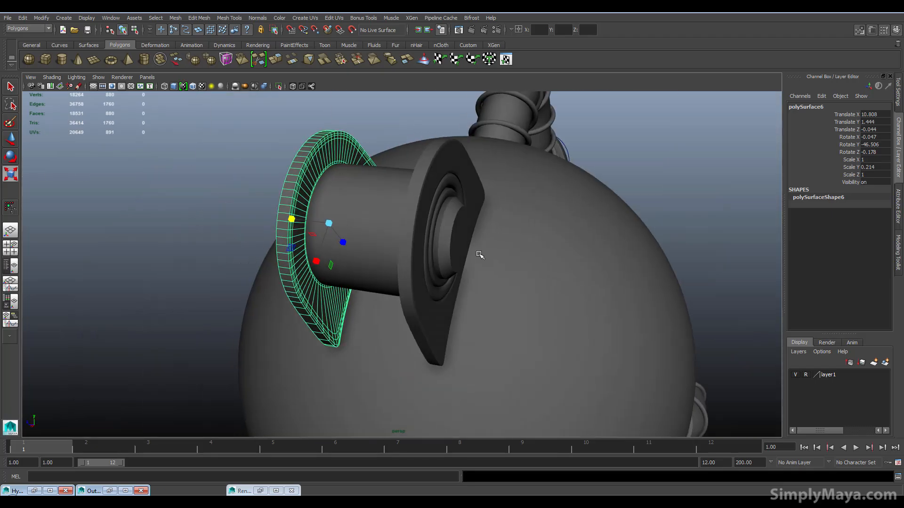
shift+click(403, 254)
alt+drag(370, 316, 308, 299)
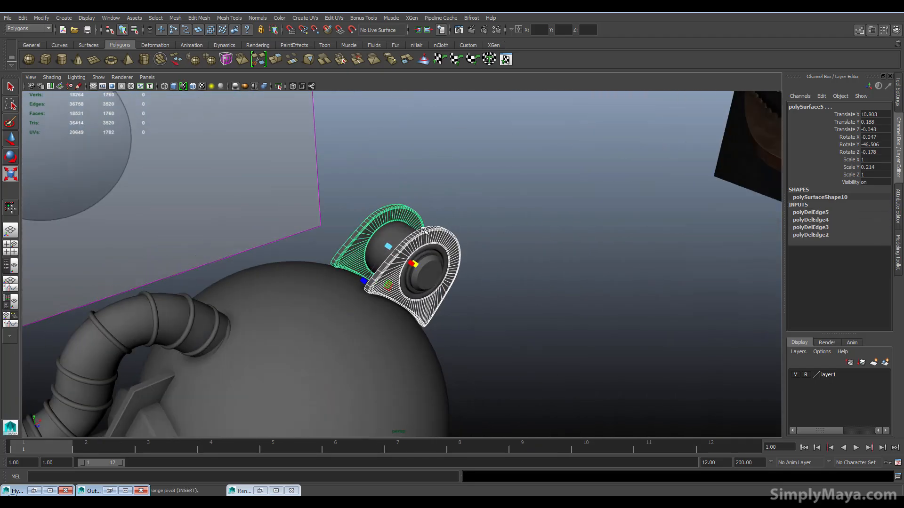
alt+drag(295, 245, 264, 238)
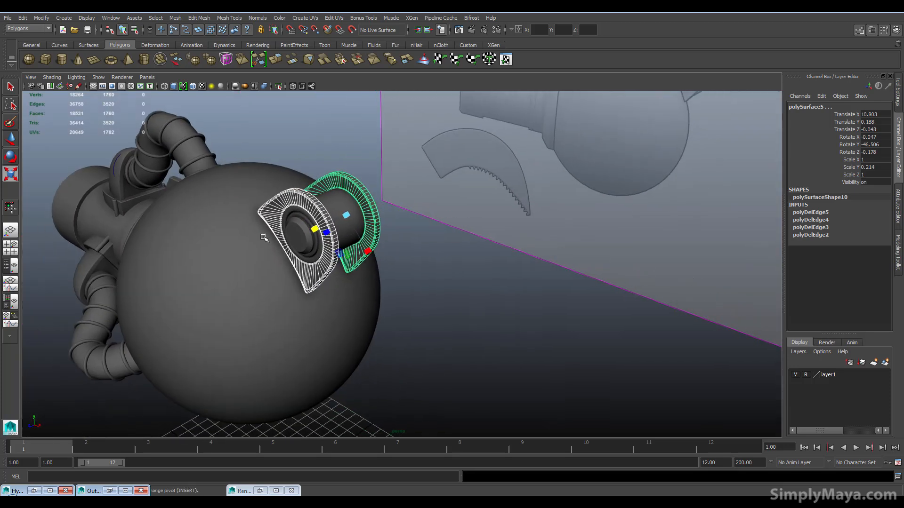
click(300, 241)
alt+right_drag(300, 241, 565, 278)
alt+drag(565, 278, 254, 240)
shift+click(185, 188)
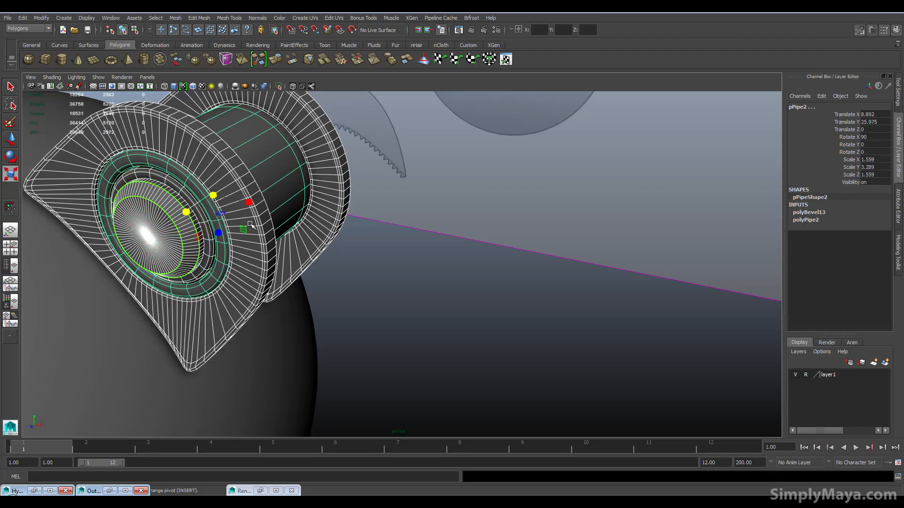
alt+right_drag(161, 165, 123, 169)
alt+drag(123, 169, 314, 257)
key(ctrl+g)
Step: Reselect the new hinge group and rename it claw_holder
key(Insert)
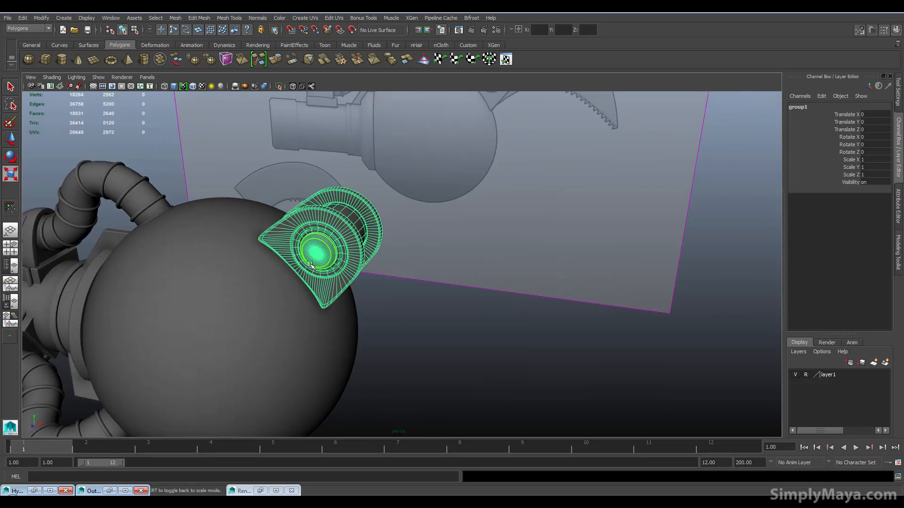
scroll(312, 273, down, 5)
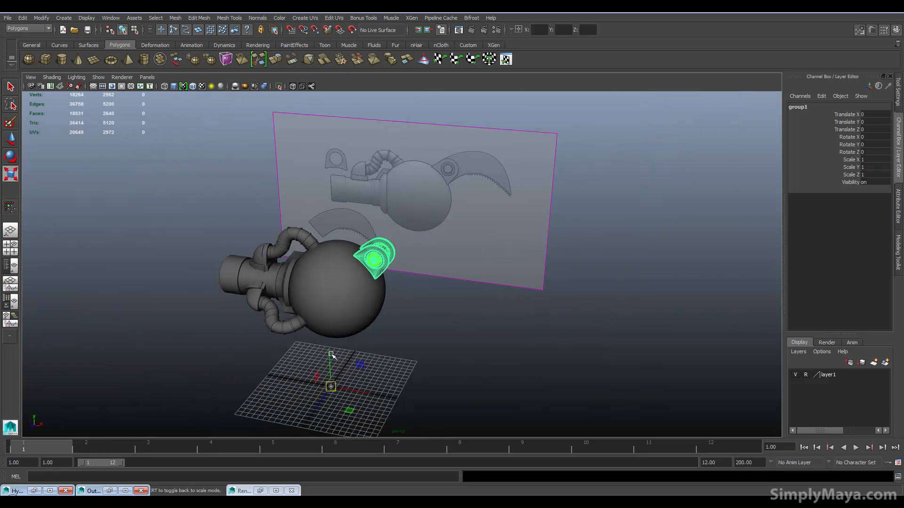
click(344, 351)
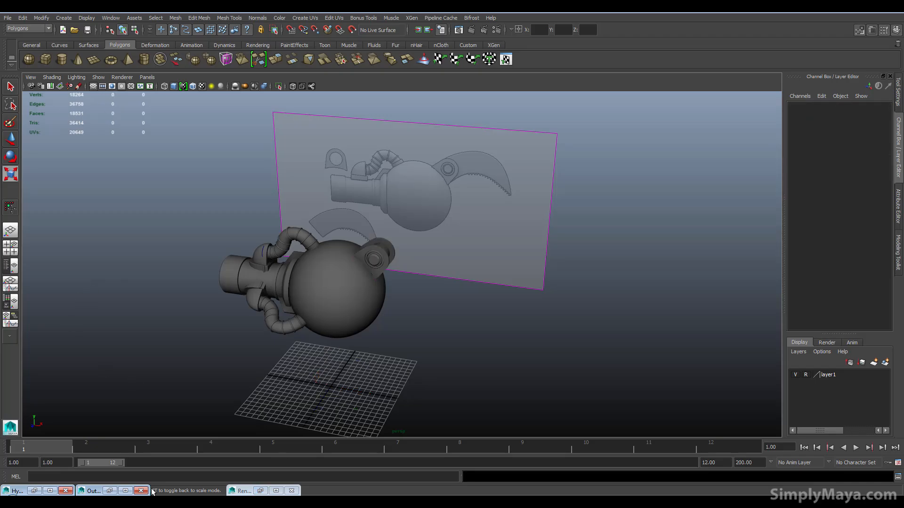
click(110, 491)
click(531, 304)
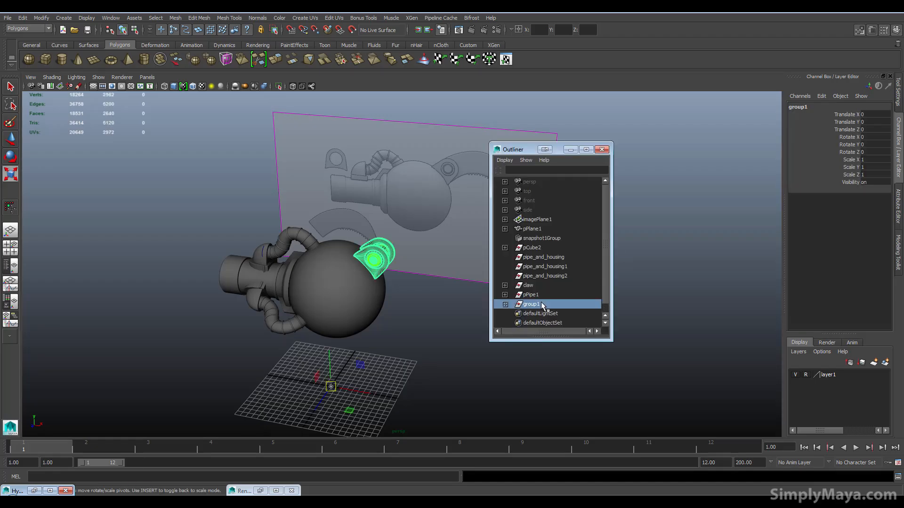
double_click(542, 305)
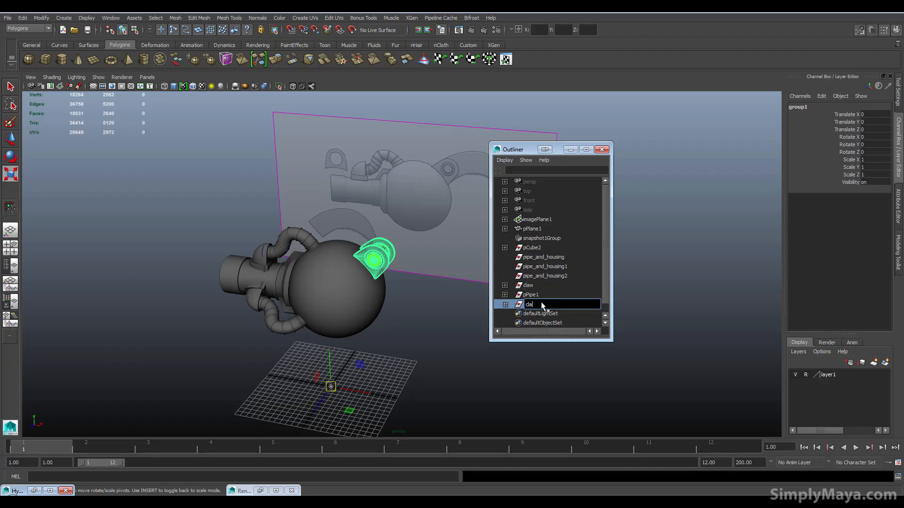
text(claw_holder)
key(Return)
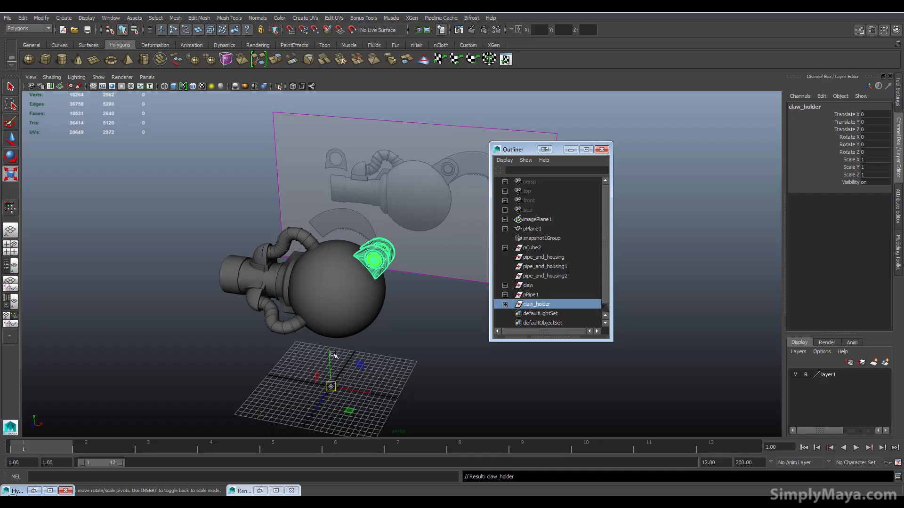
Step: Move the claw_holder group's pivot to the centre of the large sphere, at a height of about 19.15
drag(331, 356, 327, 266)
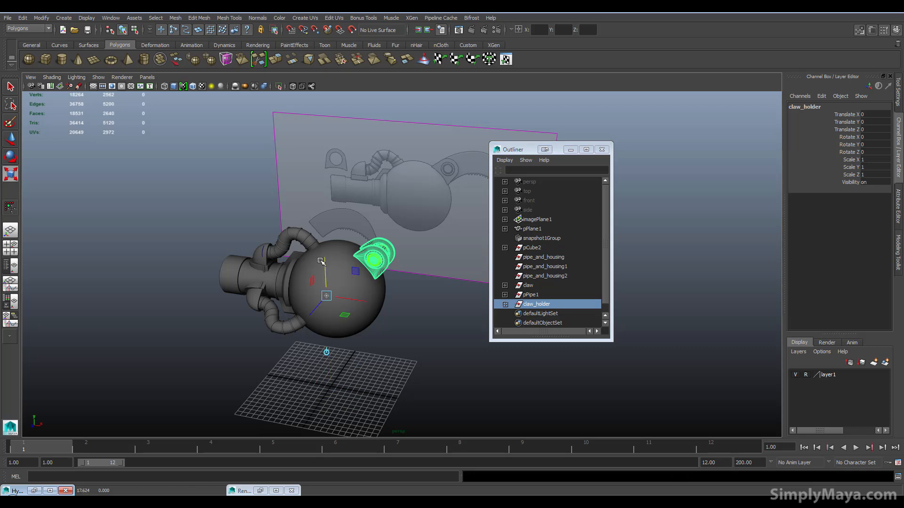
key(space)
key(space)
scroll(159, 296, up, 3)
scroll(158, 296, down, 3)
drag(323, 363, 328, 331)
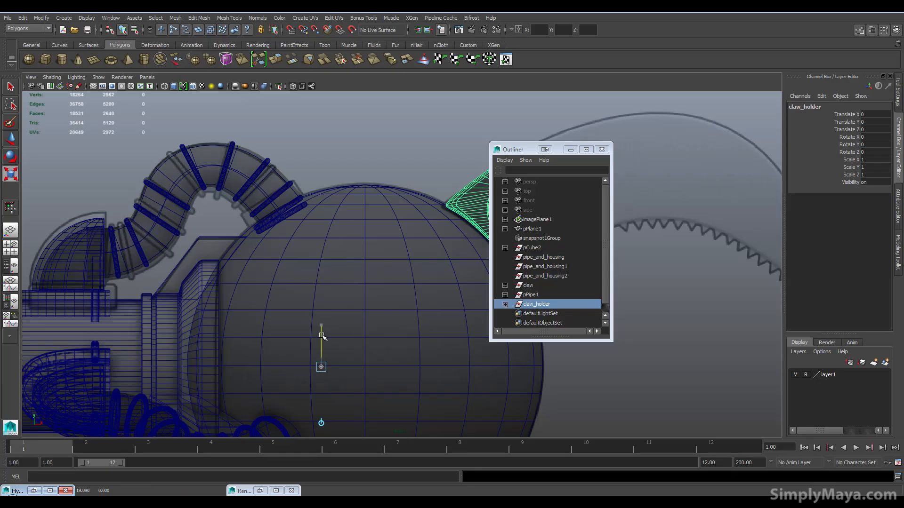
drag(348, 365, 391, 367)
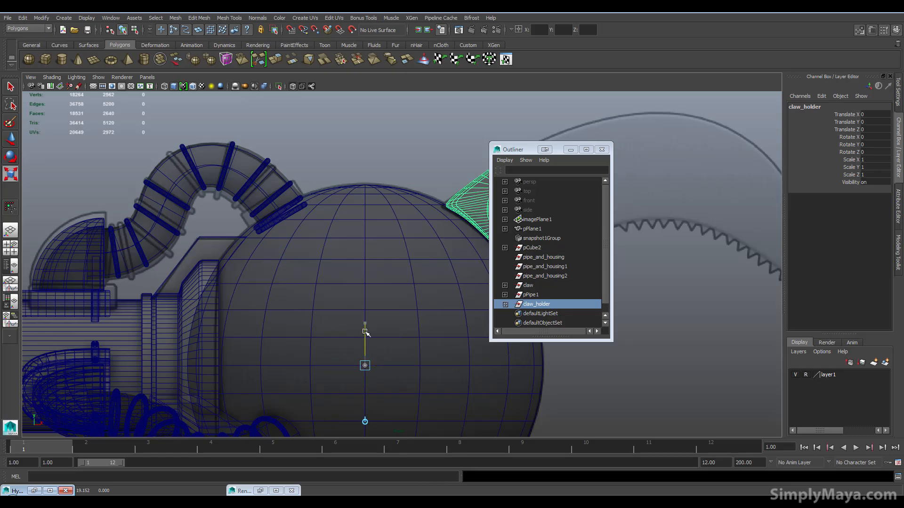
key(space)
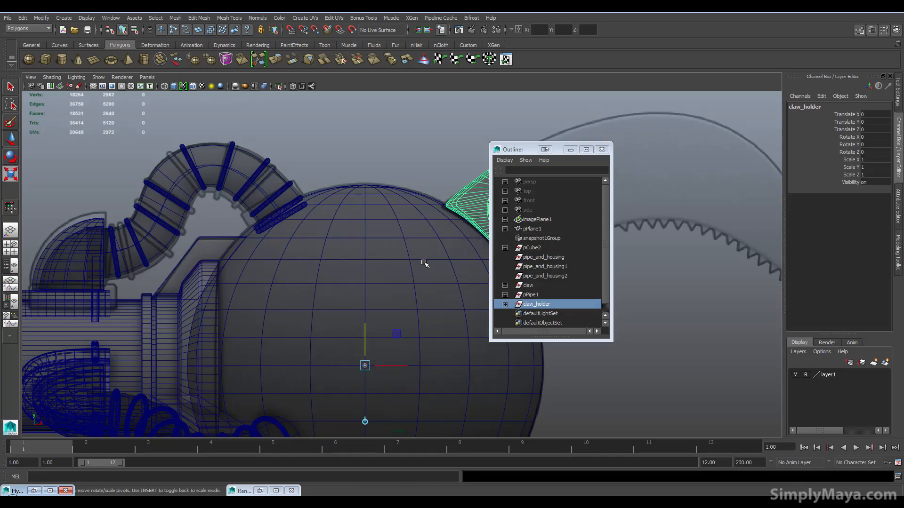
Step: Make 2 copies of claw_holder around the sphere with Duplicate Special, rotated 120 degrees in X, and check them
click(570, 149)
alt+right_drag(553, 209, 571, 184)
alt+drag(571, 184, 498, 171)
key(space)
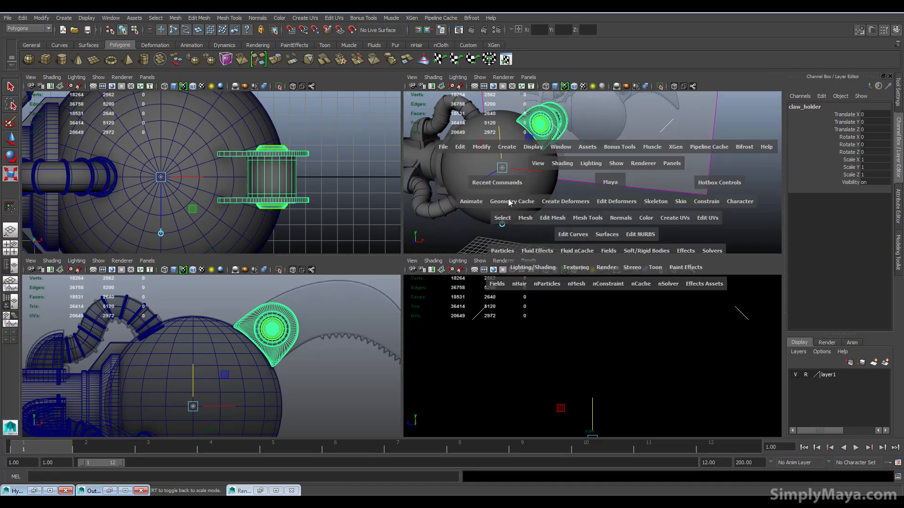
click(462, 147)
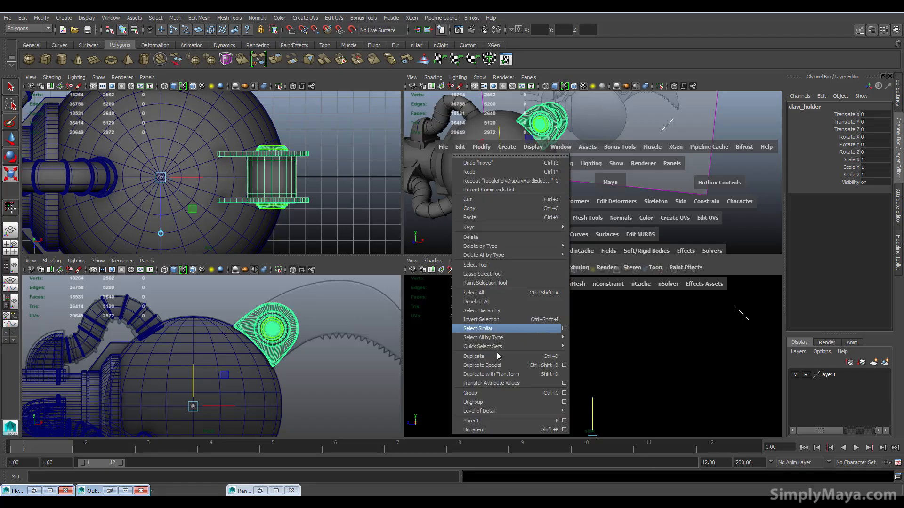
click(564, 365)
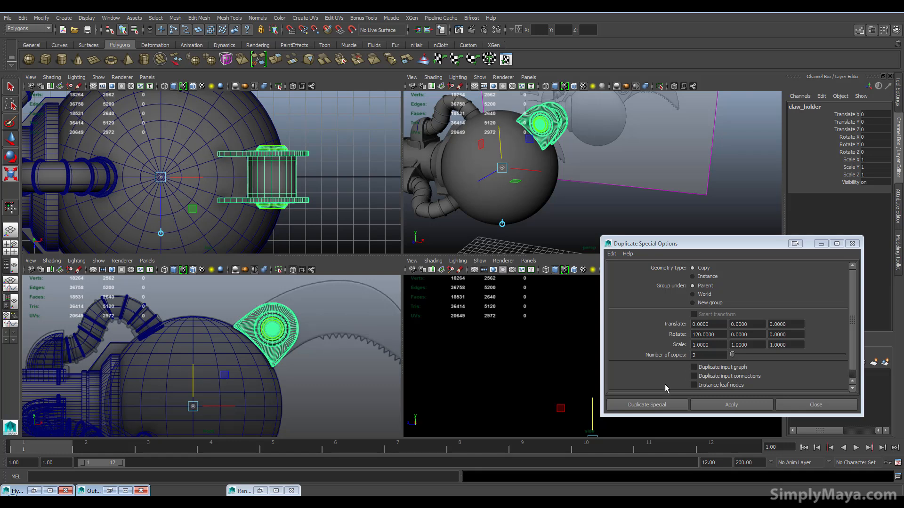
click(659, 407)
click(609, 216)
alt+drag(609, 216, 630, 230)
alt+right_drag(629, 230, 700, 210)
alt+drag(699, 210, 619, 176)
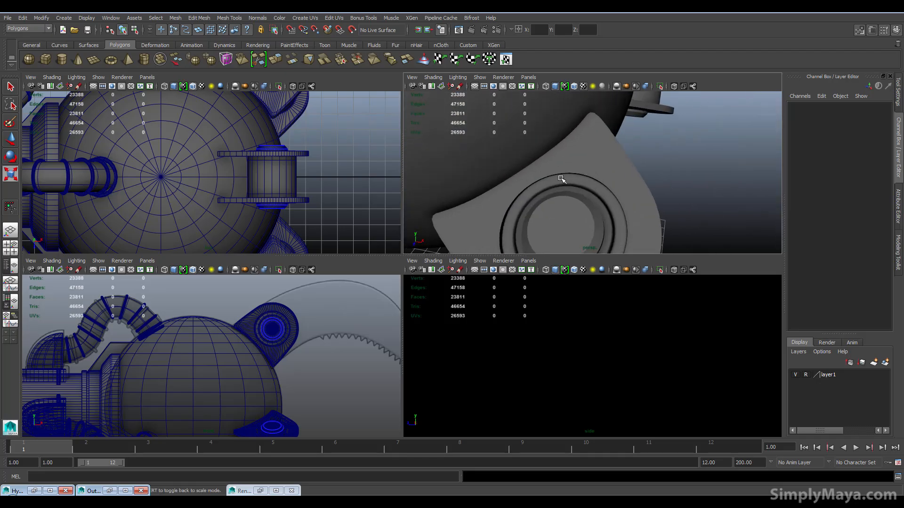
Step: Select the claw_holder1 copy and centre its pivot on its own geometry
click(494, 184)
alt+drag(499, 200, 609, 161)
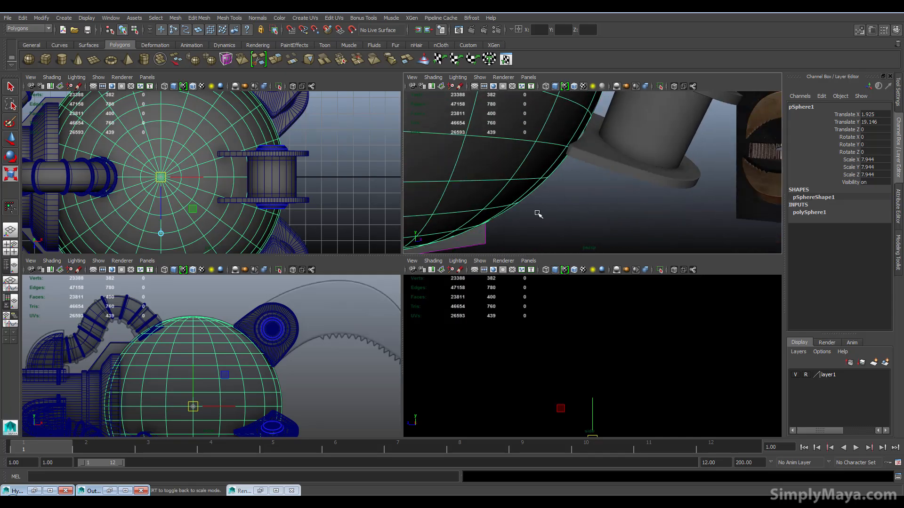
click(109, 490)
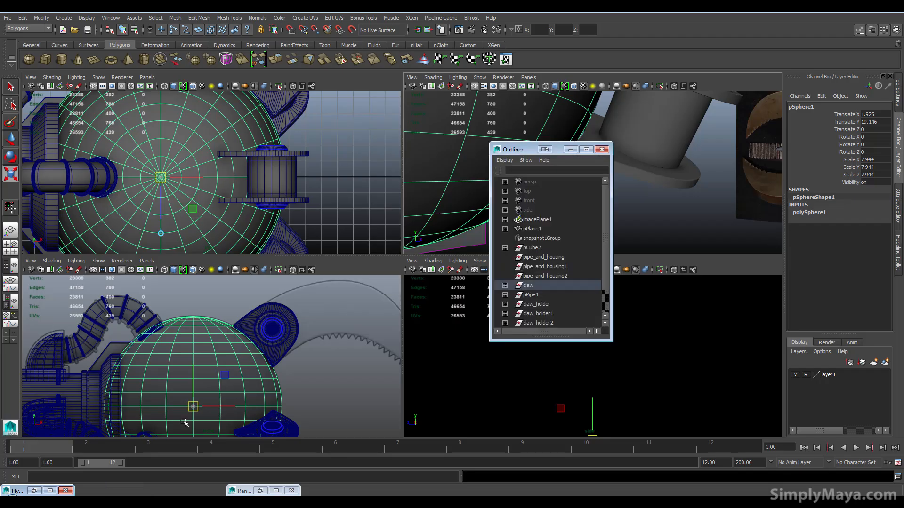
click(536, 305)
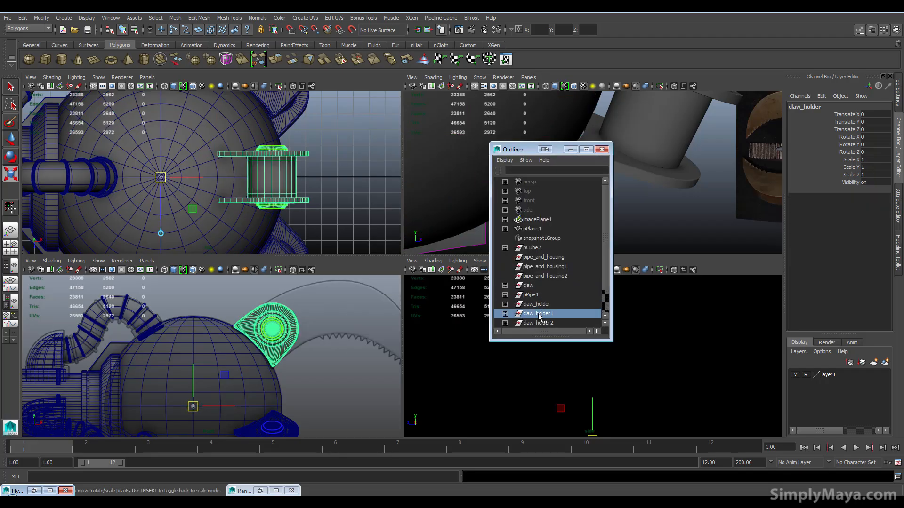
click(538, 314)
key(f)
key(w)
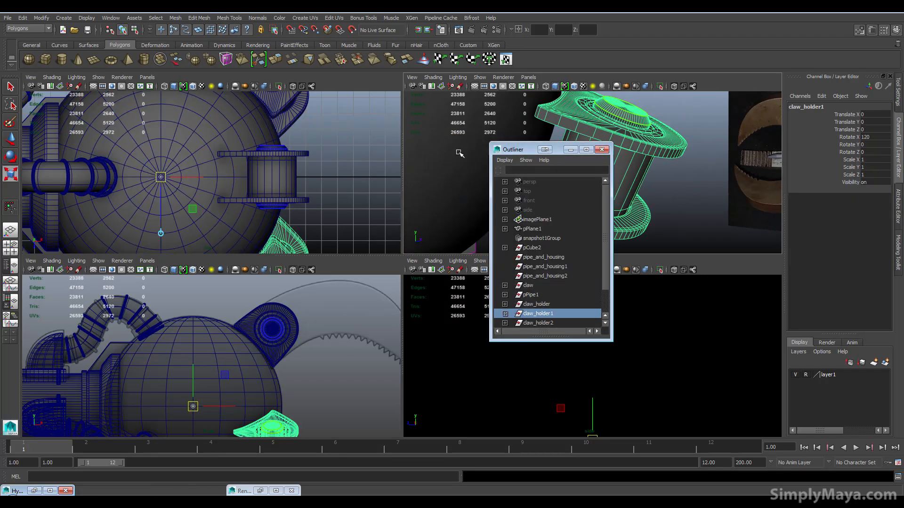
click(570, 149)
scroll(495, 187, down, 5)
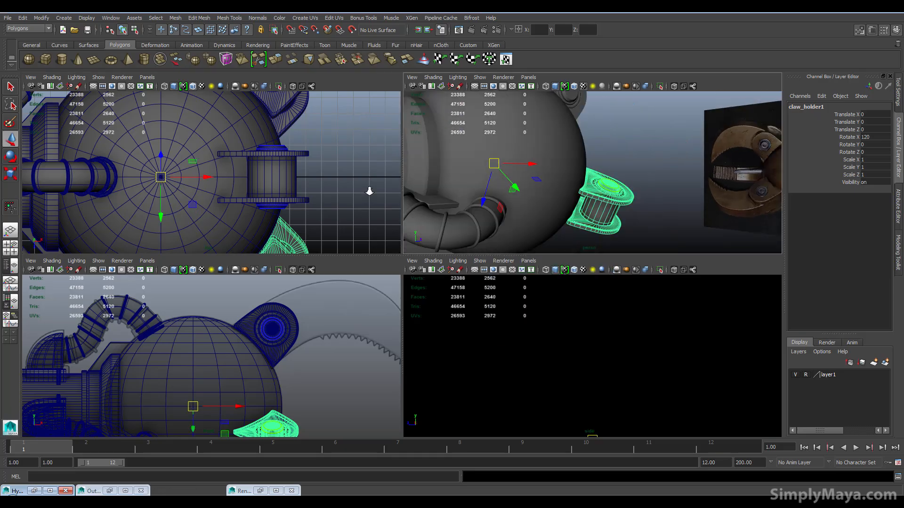
click(45, 20)
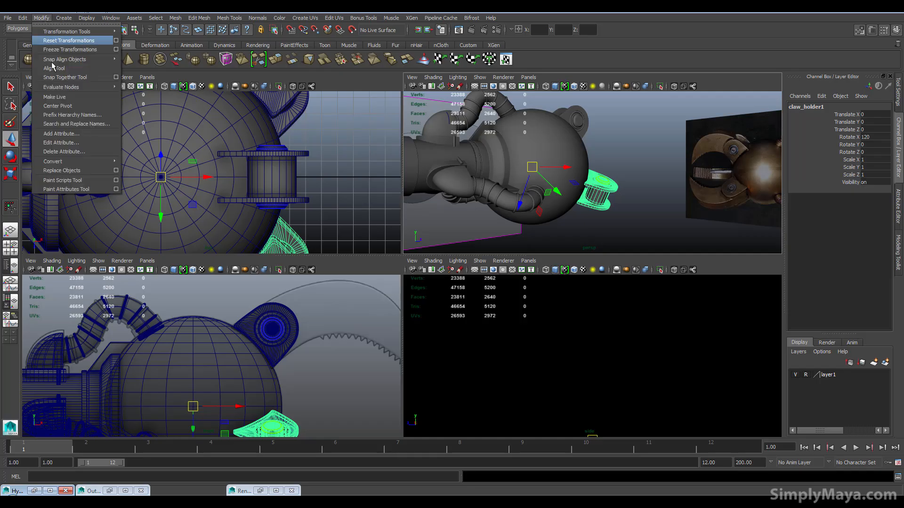
click(61, 109)
key(f)
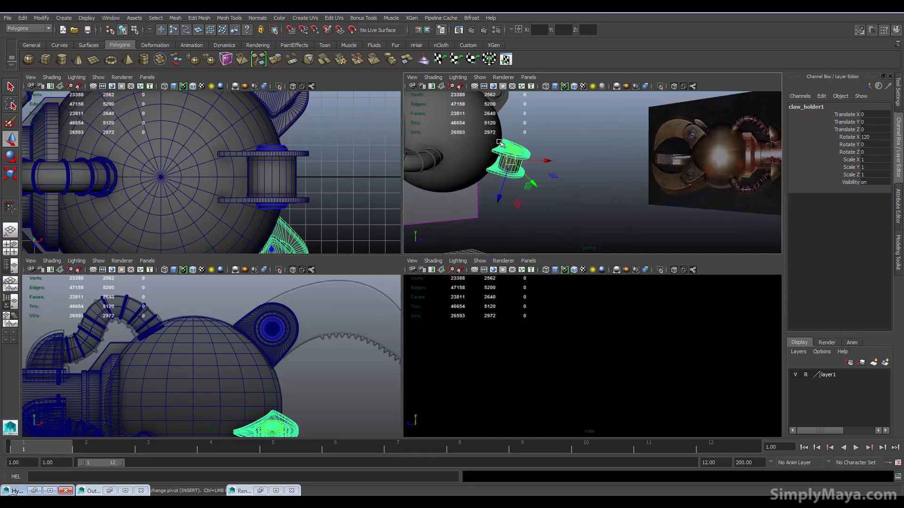
Step: Examine the duplicated claw holders around the sphere and the claw shape on the reference image
drag(610, 161, 472, 196)
click(521, 228)
alt+right_drag(472, 196, 571, 191)
alt+drag(571, 192, 583, 155)
key(space)
alt+right_drag(581, 140, 363, 153)
alt+drag(363, 153, 528, 226)
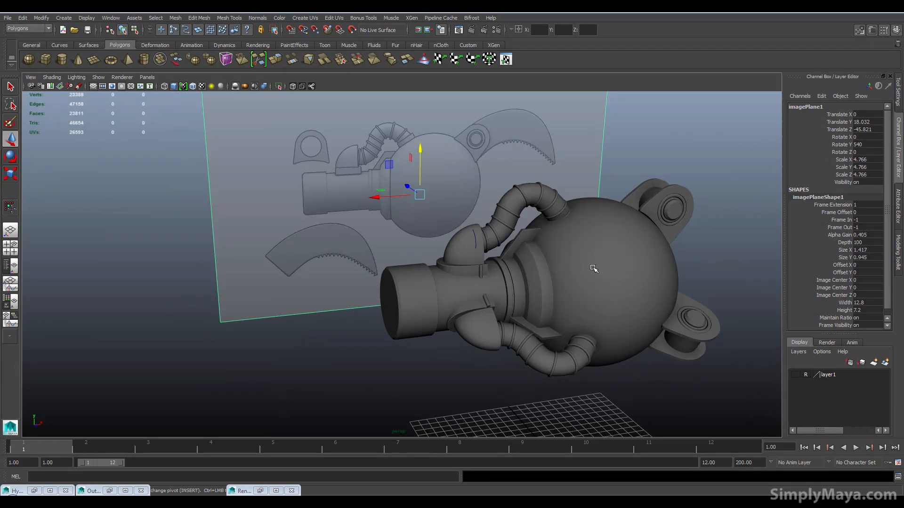
alt+drag(595, 268, 478, 217)
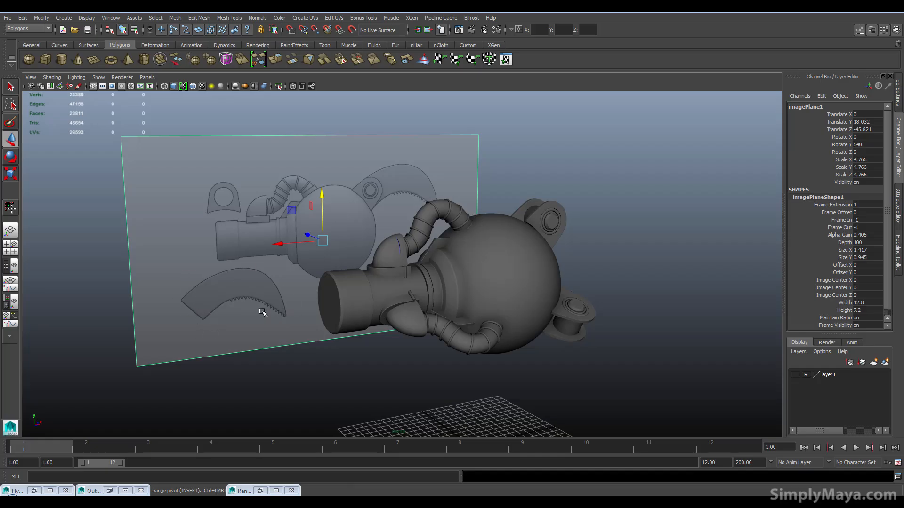
Step: Trace a closed straight-sided outline around the separate claw drawing in the front view with the Bezier Curve tool
key(space)
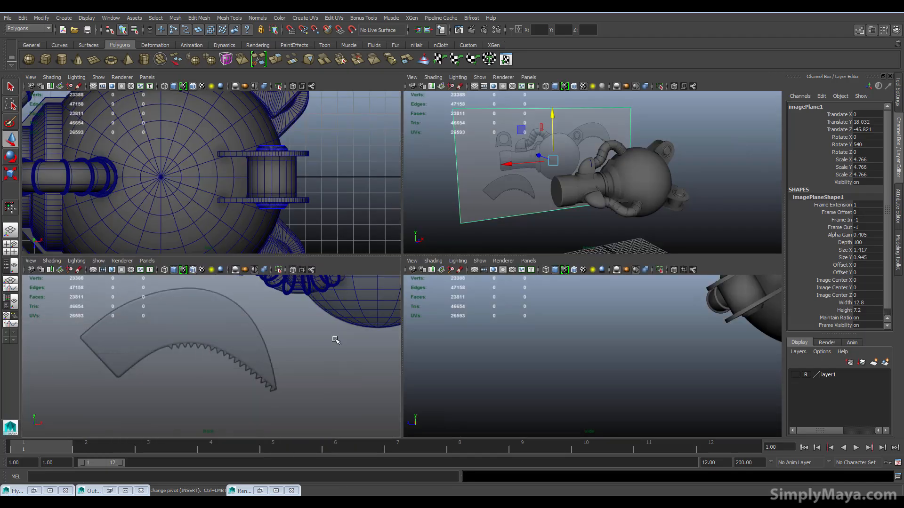
key(space)
alt+right_drag(281, 315, 361, 298)
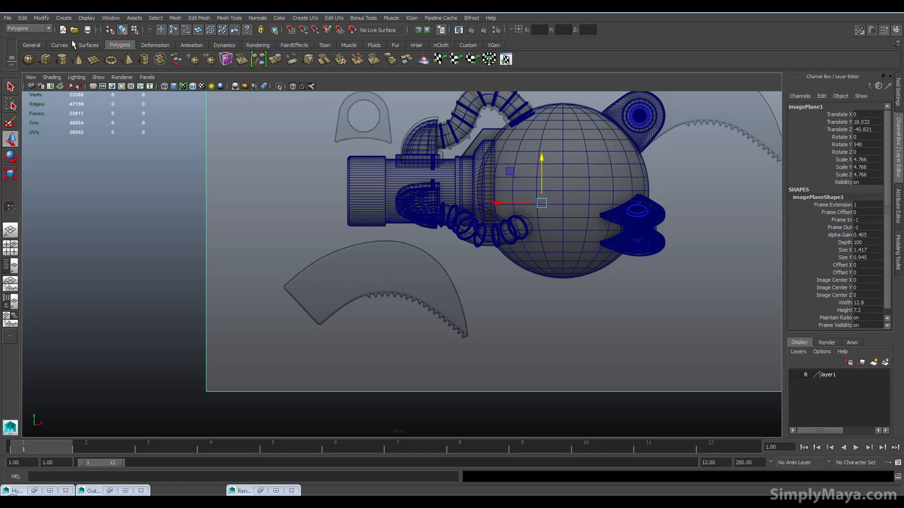
click(66, 19)
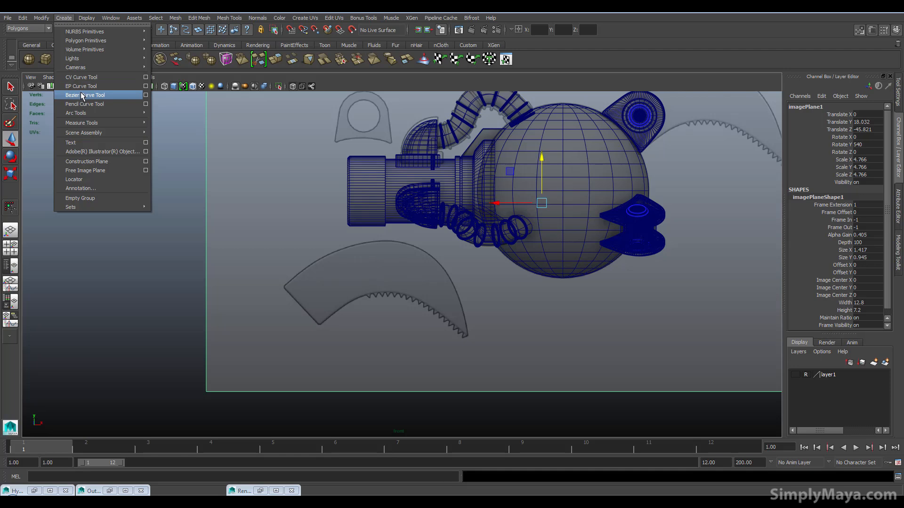
click(81, 96)
alt+middle_drag(306, 310, 398, 305)
alt+right_drag(399, 306, 701, 332)
alt+middle_drag(481, 303, 422, 248)
click(355, 311)
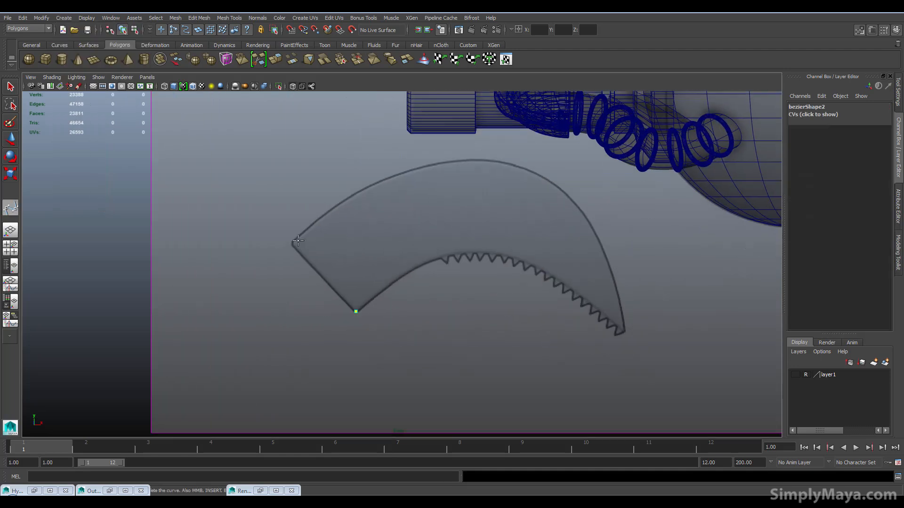
click(292, 244)
click(513, 165)
click(626, 329)
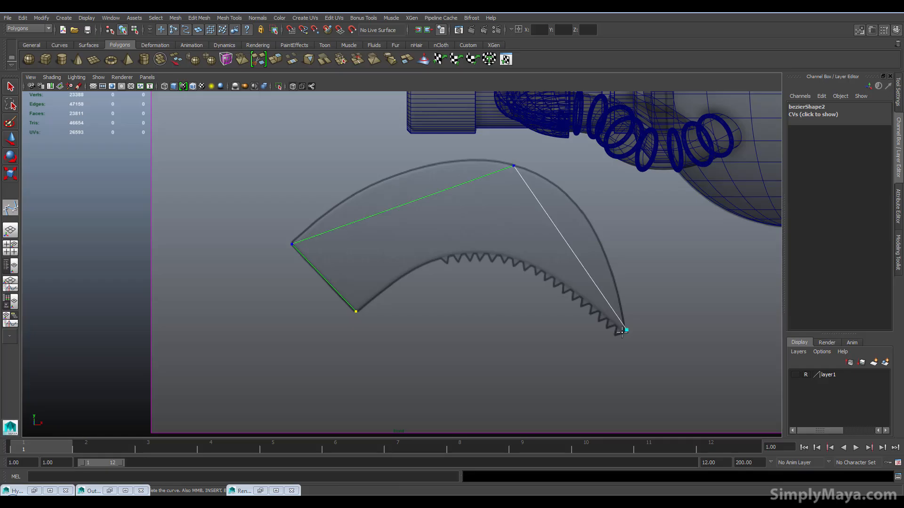
click(621, 333)
click(503, 256)
click(356, 311)
Step: Bend the outline along the claw's outer arc by extending the upper anchor's tangents and nudging the anchor onto the drawing
drag(514, 165, 604, 179)
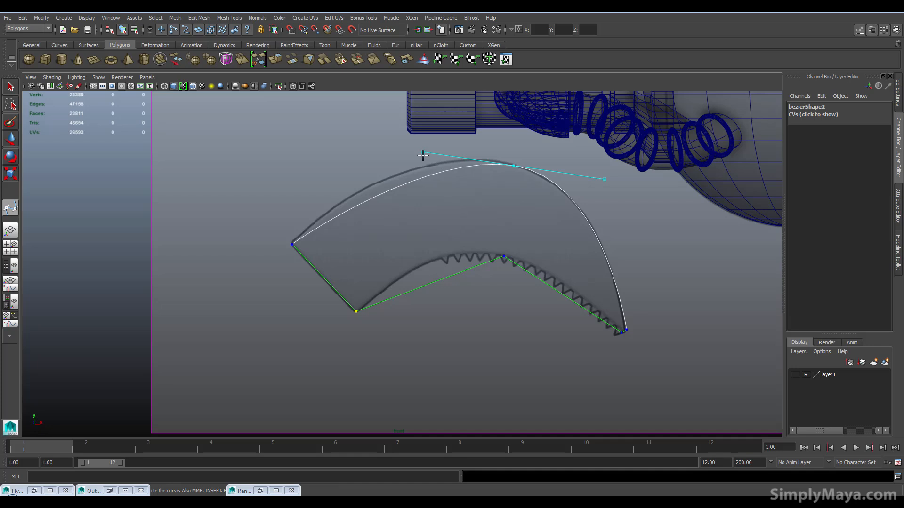
drag(423, 153, 376, 148)
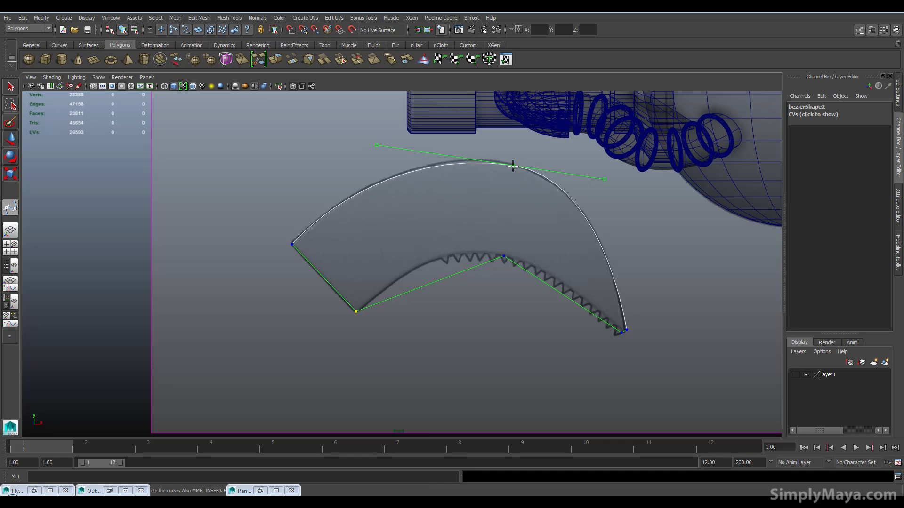
drag(513, 165, 511, 163)
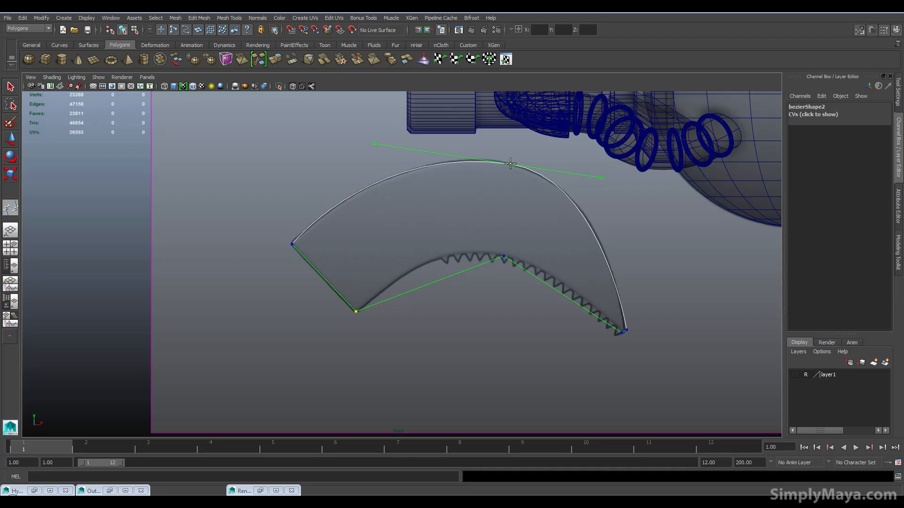
Step: Bend the outline along the claw's toothed inner arc by stretching the tangents of the lower middle anchor
drag(511, 164, 510, 163)
drag(504, 256, 429, 232)
drag(580, 278, 576, 276)
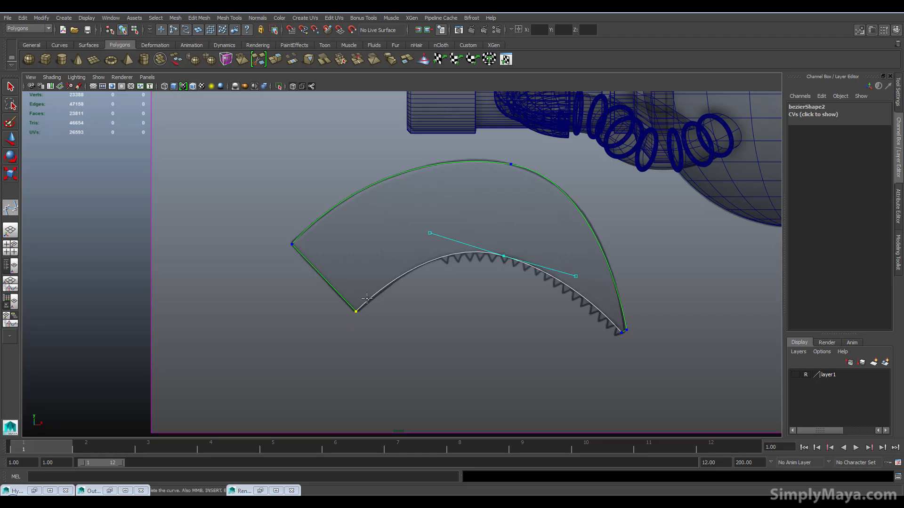
Step: Nudge the outline's inner anchor at the claw tip onto the drawing and finish editing the curve
scroll(617, 280, up, 4)
alt+middle_drag(675, 344, 444, 273)
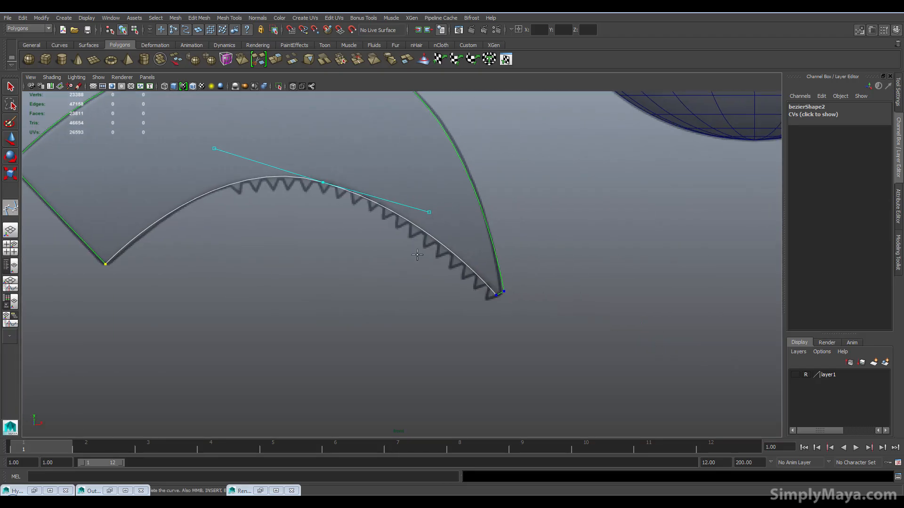
click(497, 295)
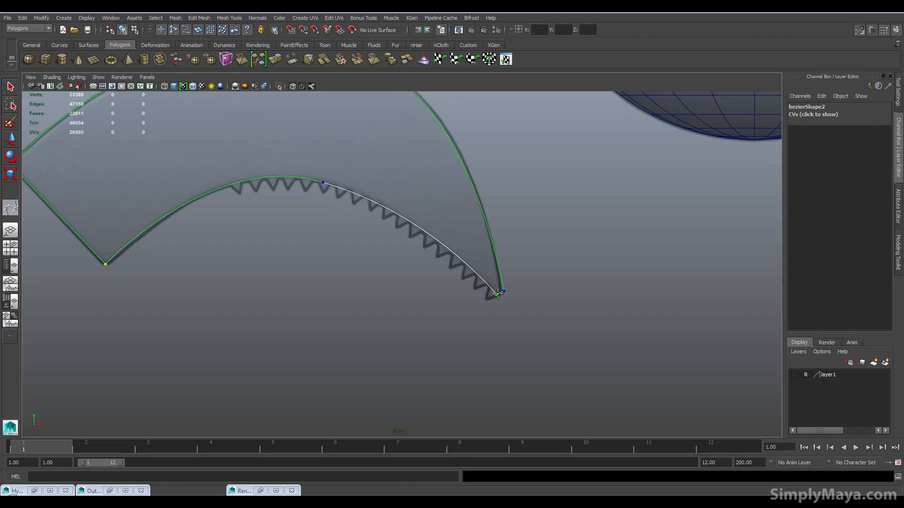
click(502, 293)
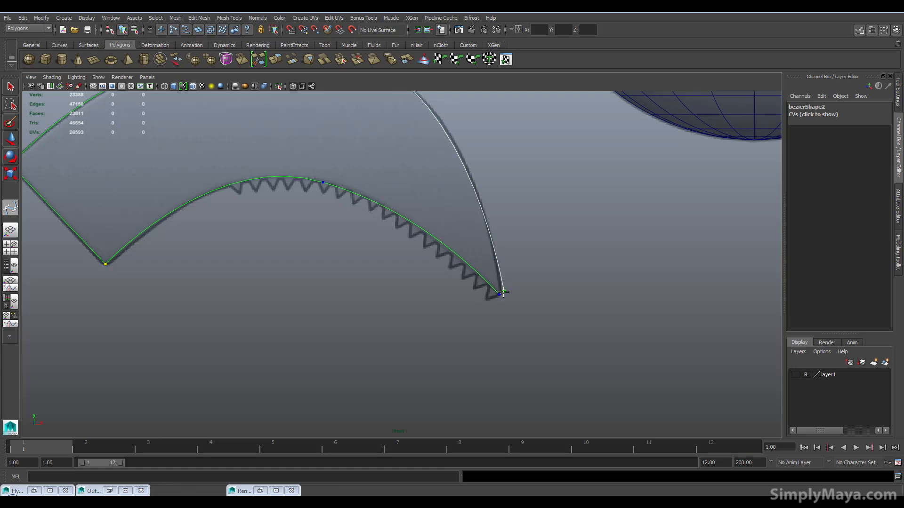
key(ctrl+z)
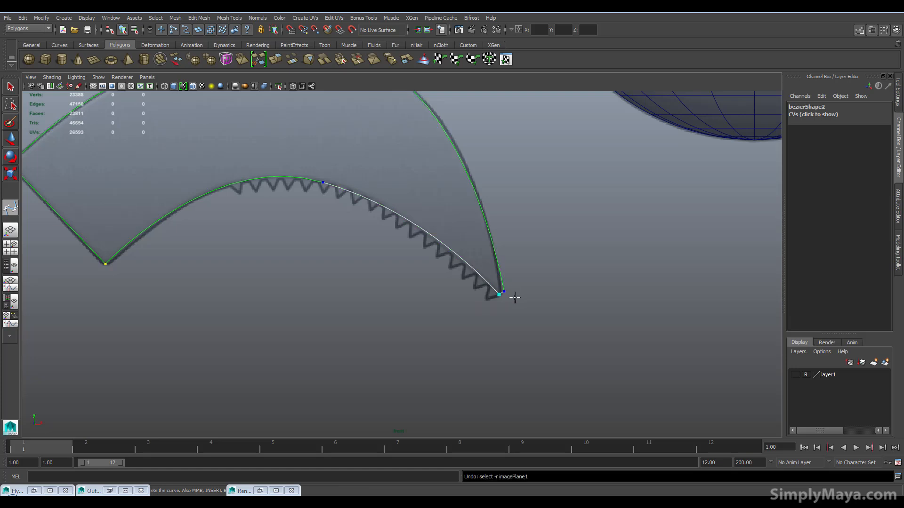
alt+middle_drag(351, 187, 439, 258)
key(w)
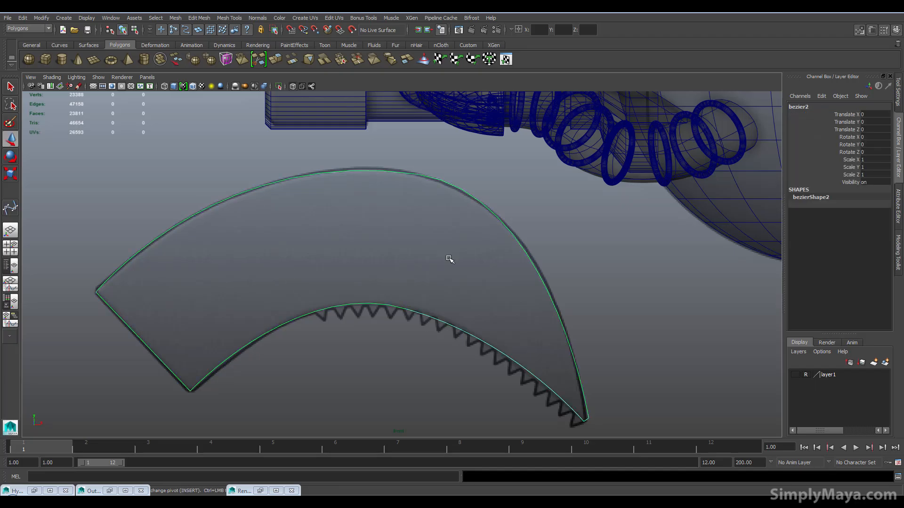
Step: Duplicate the claw outline curve and offset the copy along Z to about -1.703
key(space)
alt+drag(529, 203, 567, 143)
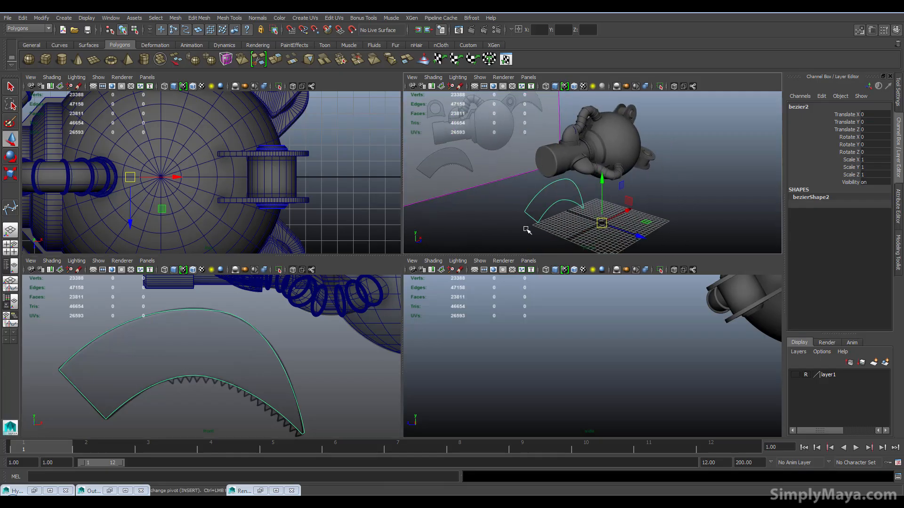
scroll(538, 227, up, 5)
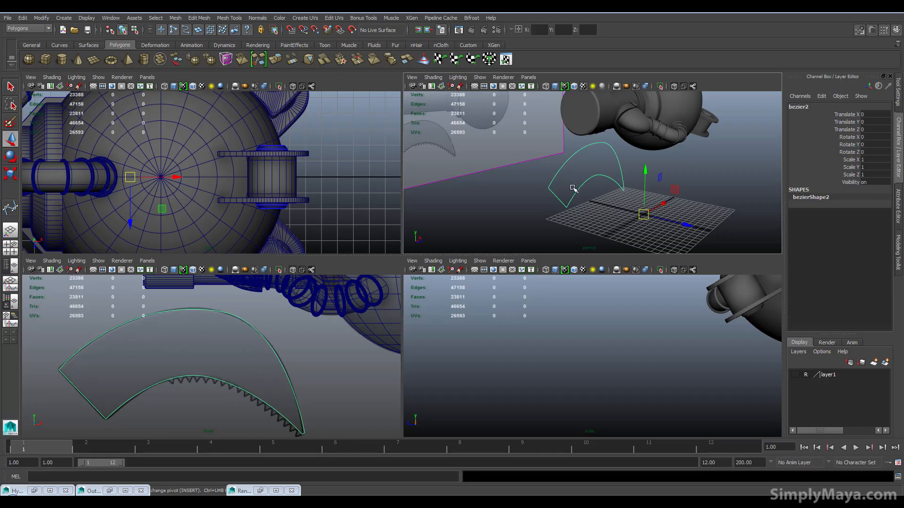
key(ctrl+d)
drag(687, 225, 575, 186)
Step: Loft the two claw curves with reset settings, Polygons as output geometry and Control points as tessellation method
click(570, 182)
shift+click(567, 183)
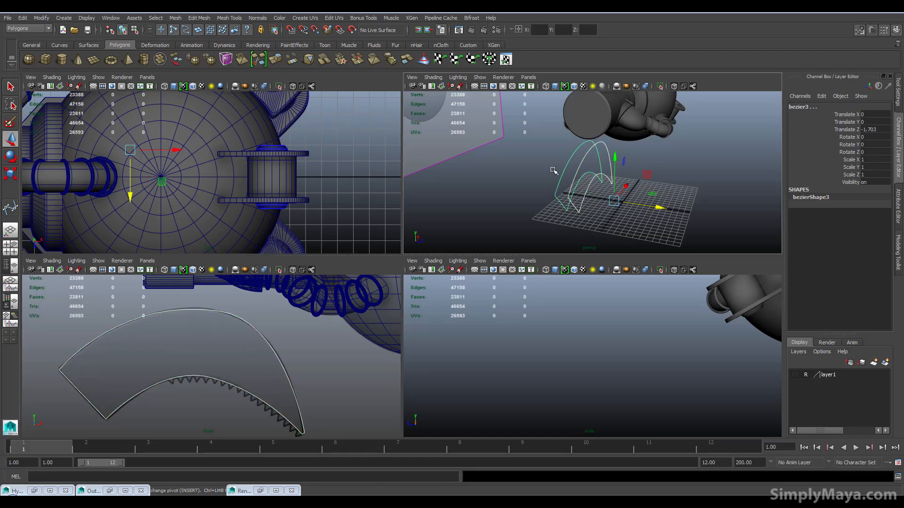
key(space)
key(space)
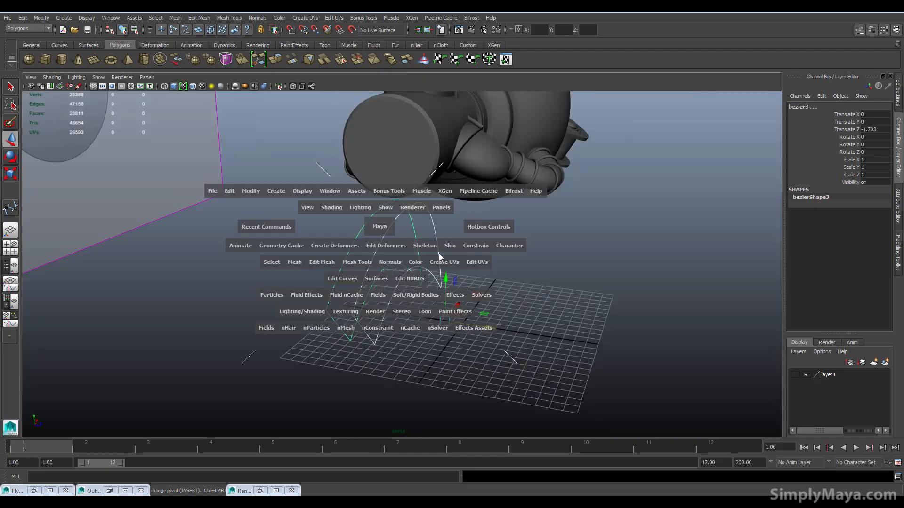
click(377, 279)
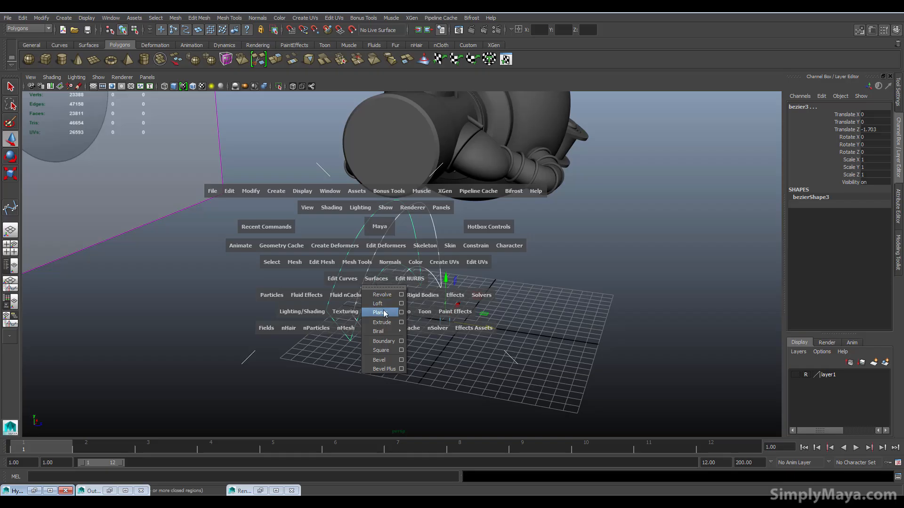
click(402, 302)
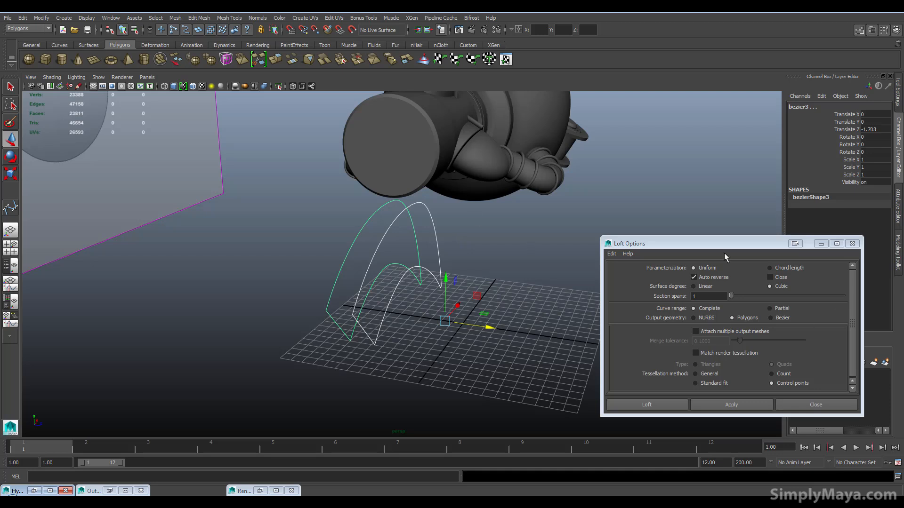
click(612, 254)
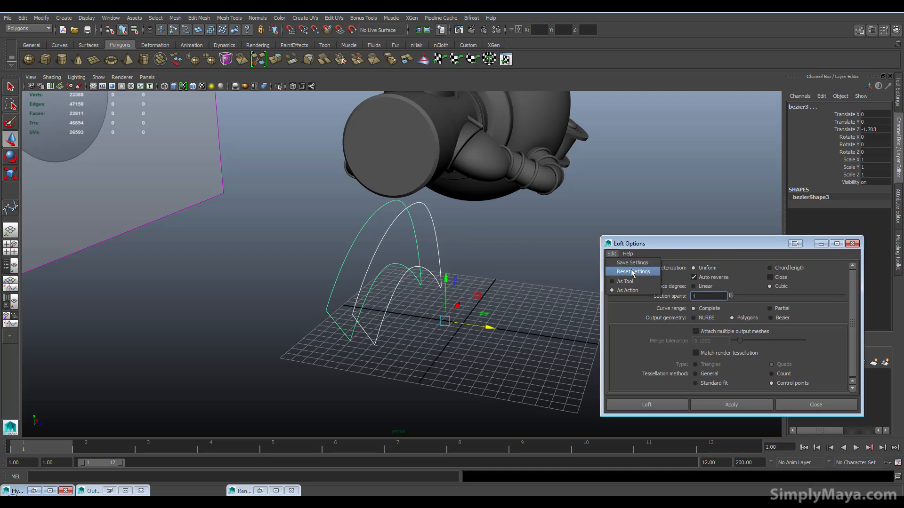
click(632, 272)
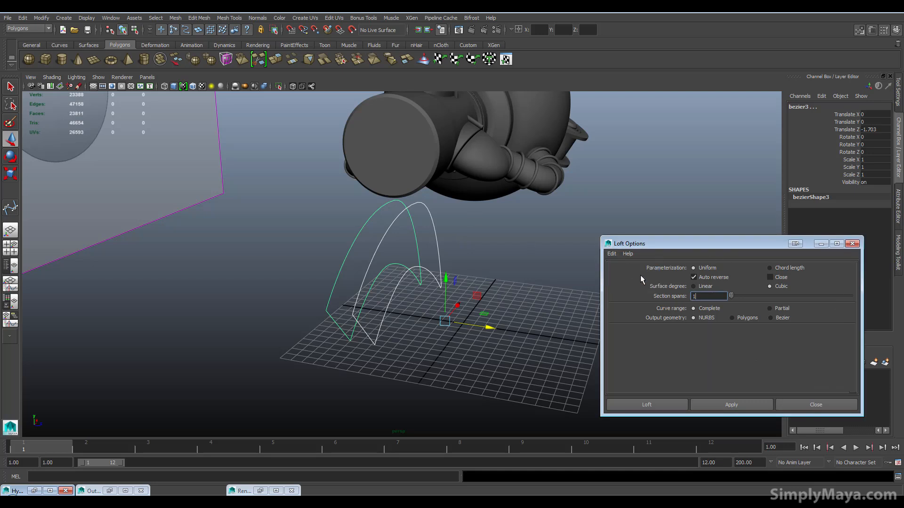
click(743, 320)
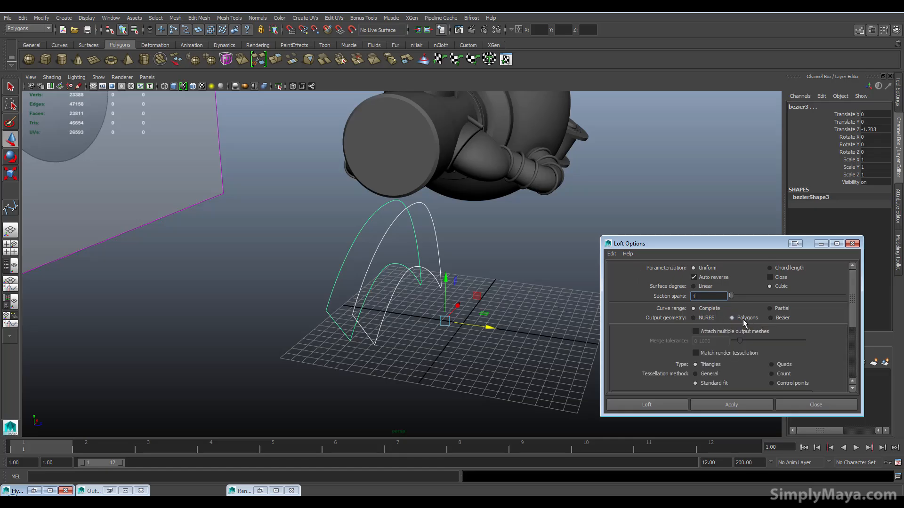
click(791, 382)
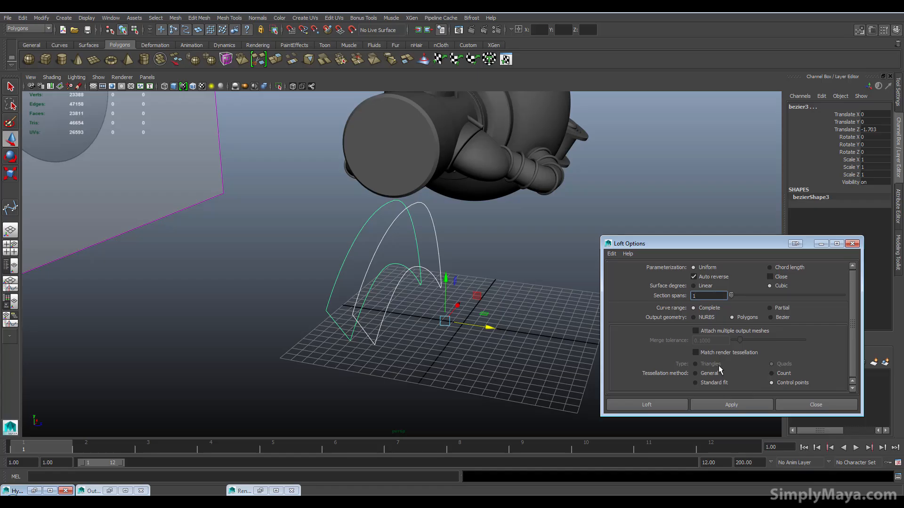
click(657, 402)
alt+drag(512, 353, 453, 342)
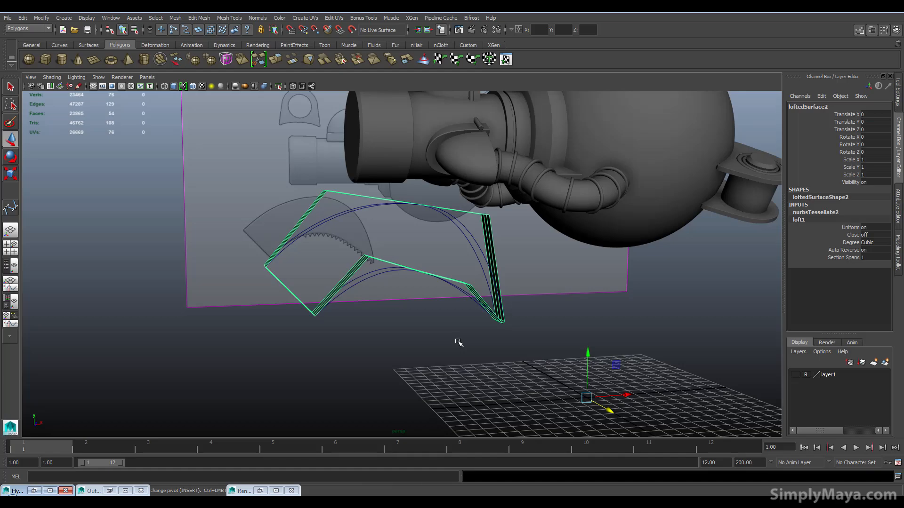
Step: Inspect the lofted claw strip in smooth preview against the curves
key(3)
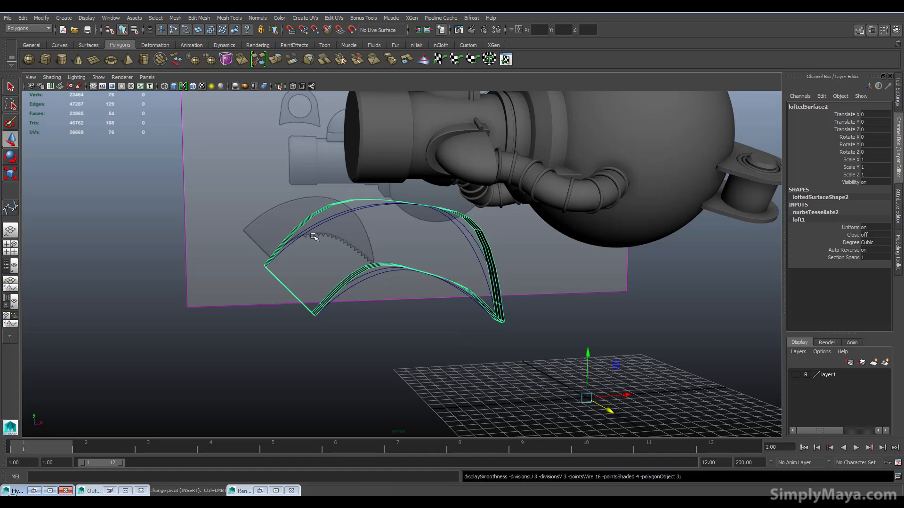
alt+drag(402, 246, 377, 234)
key(w)
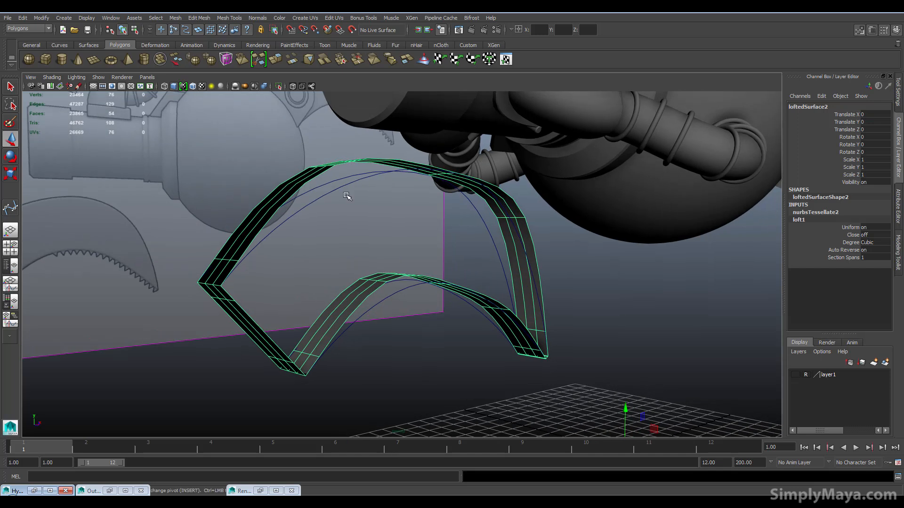
alt+drag(370, 283, 378, 272)
Step: Try to close the open side of the lofted strip with Fill Hole on its border edges
right_drag(344, 290, 301, 287)
click(345, 294)
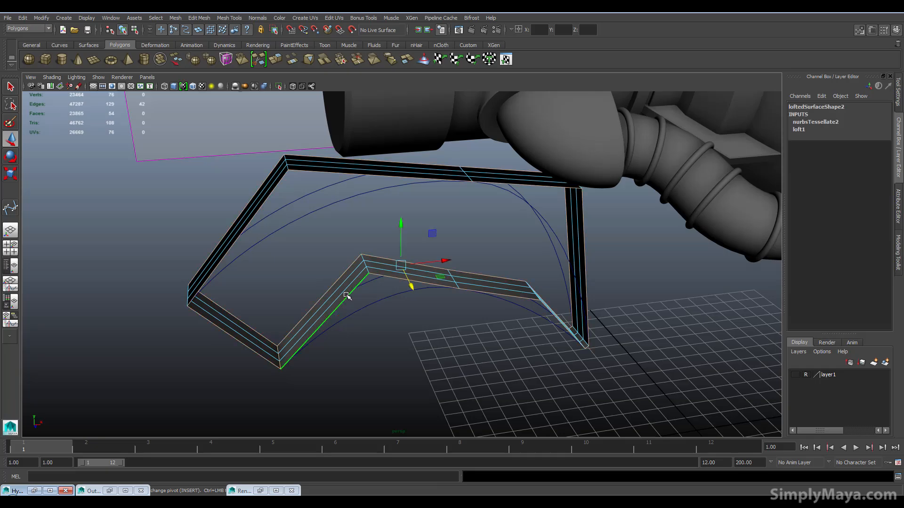
mouse_move(310, 216)
alt+mouse_down()
mouse_move(361, 197)
mouse_move(309, 234)
alt+mouse_up()
alt+drag(350, 311, 286, 331)
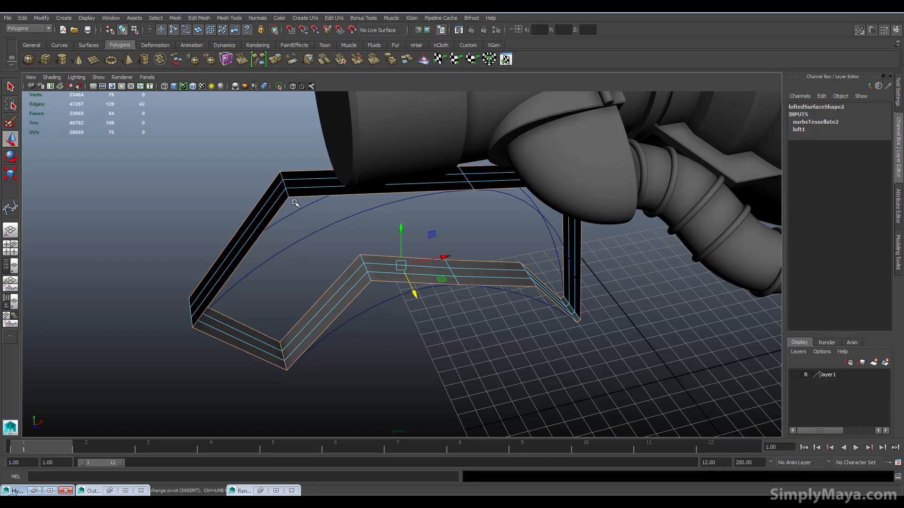
key(space)
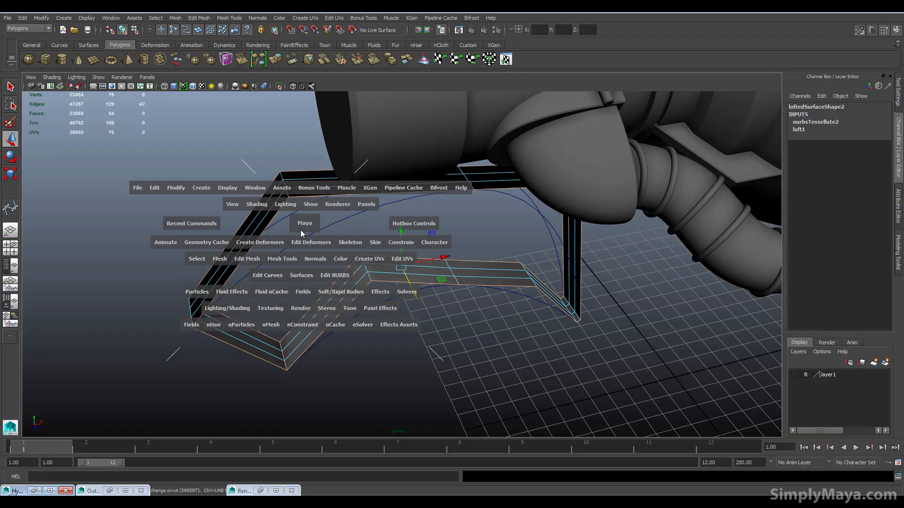
click(223, 263)
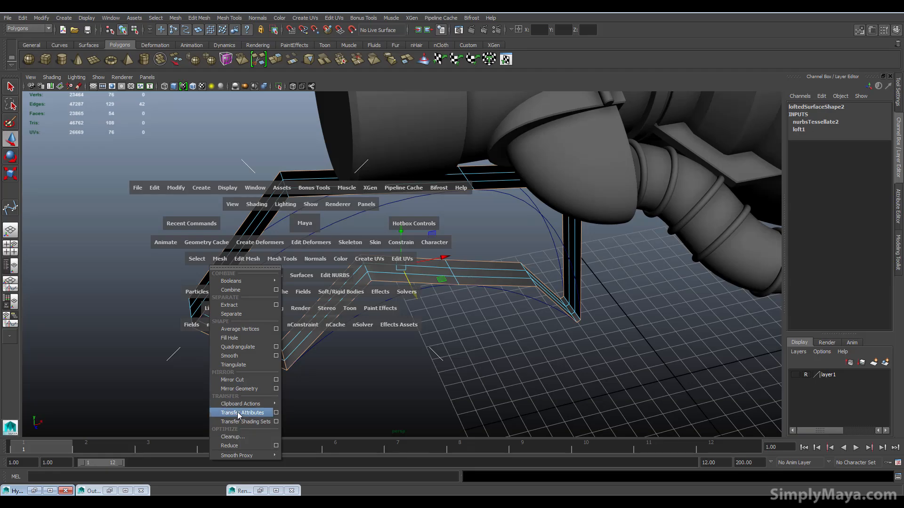
click(231, 338)
alt+drag(307, 335, 447, 370)
key(ctrl+z)
Step: Reverse the normals of the lofted claw strip
shift+click(406, 337)
alt+drag(444, 338, 312, 333)
right_drag(316, 287, 277, 291)
alt+drag(325, 322, 532, 322)
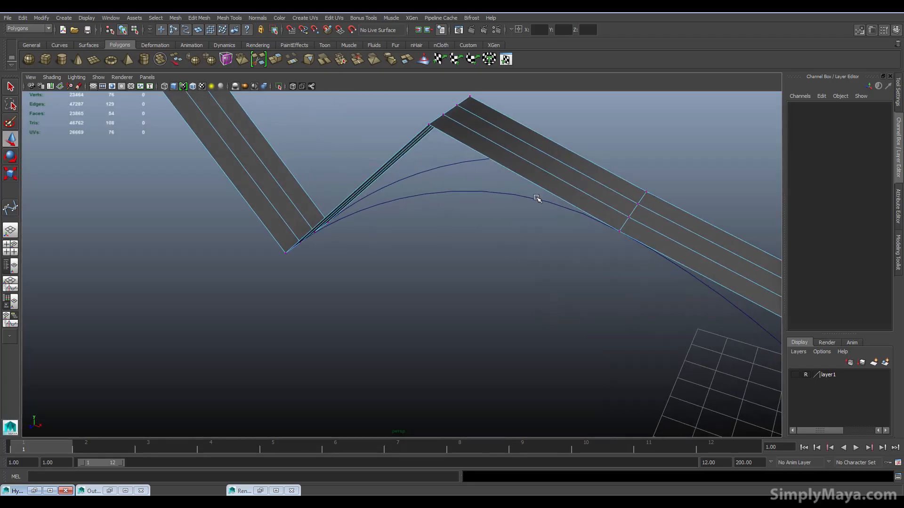
mouse_move(539, 160)
right_down()
mouse_move(546, 150)
mouse_move(534, 166)
right_up()
alt+drag(386, 232, 337, 295)
key(space)
click(404, 319)
alt+drag(404, 319, 309, 325)
click(322, 325)
alt+drag(395, 323, 370, 251)
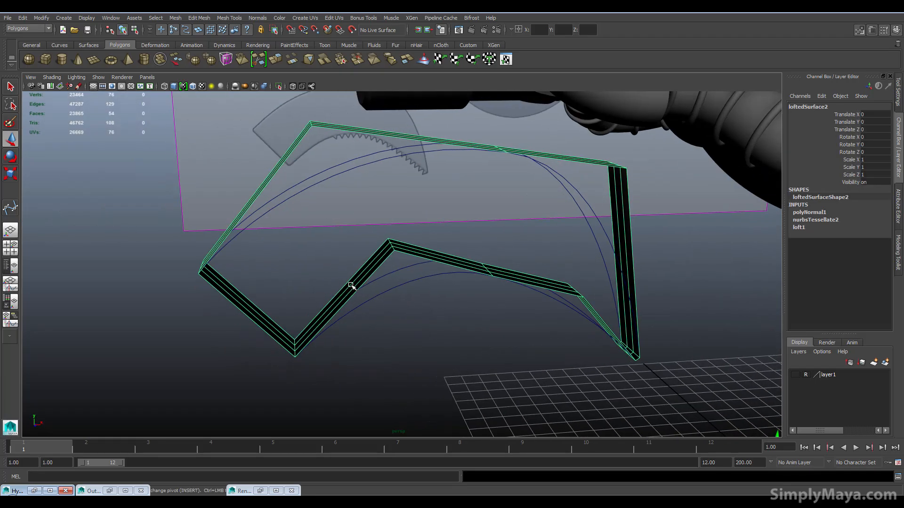
Step: Append a four-sided face over the strip's open side at the claw's wide base with the Append to Polygon Tool
key(space)
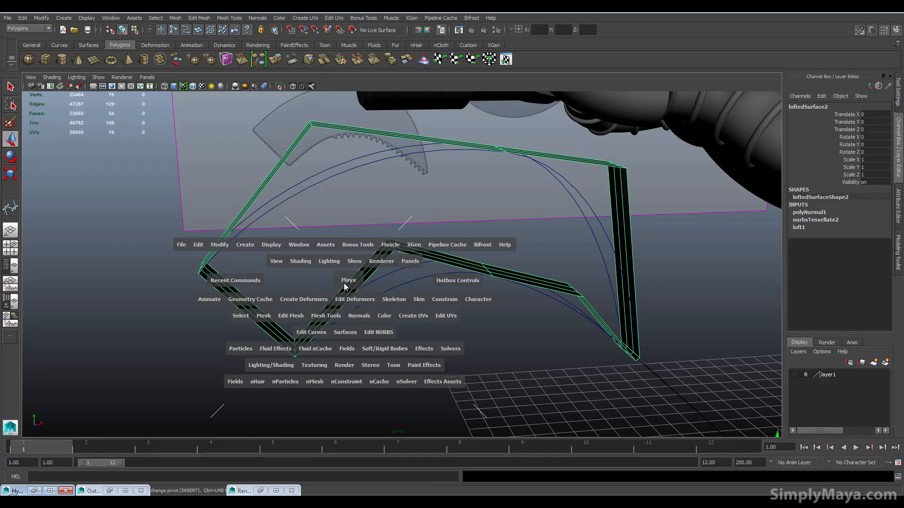
click(328, 317)
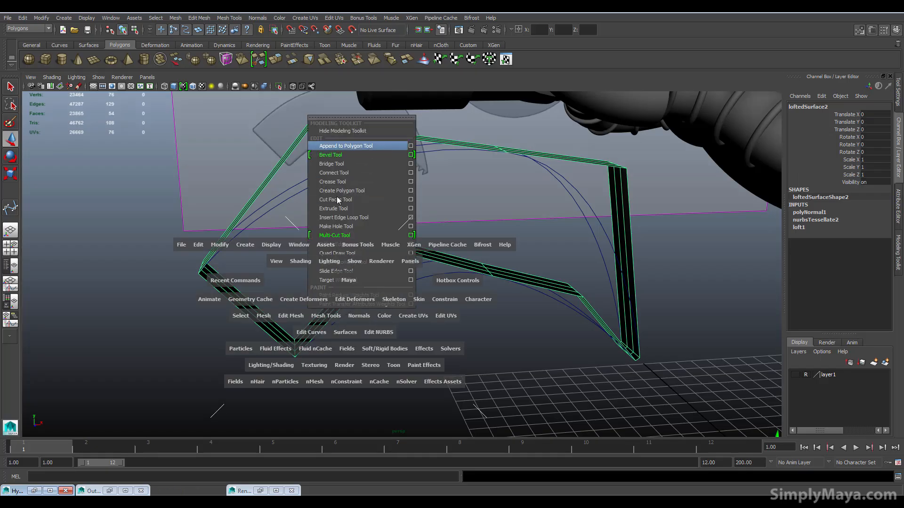
click(346, 146)
alt+right_drag(292, 282, 333, 234)
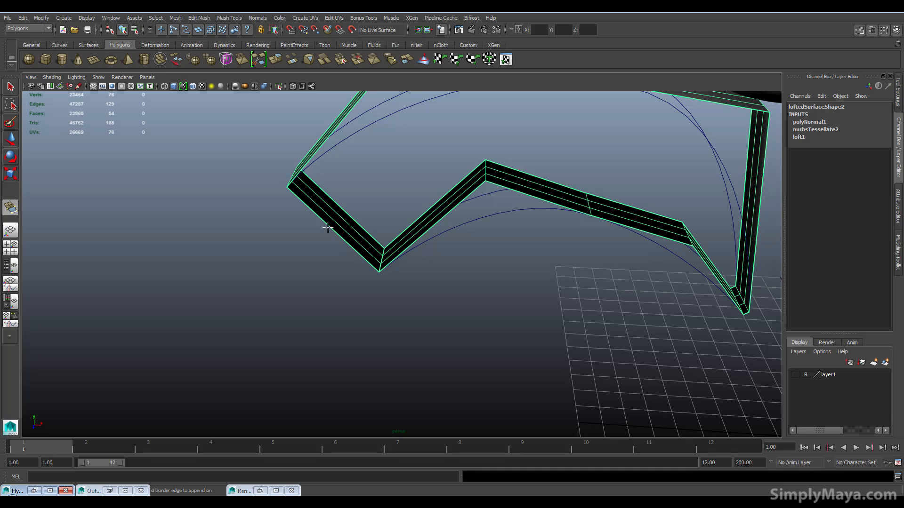
click(340, 233)
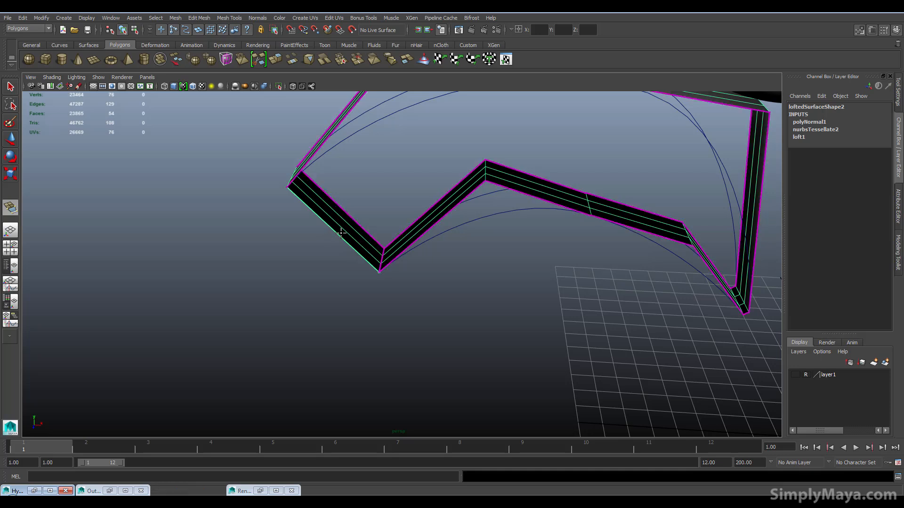
click(406, 247)
mouse_move(387, 263)
alt+mouse_down()
mouse_move(385, 301)
mouse_move(426, 288)
mouse_move(400, 194)
mouse_move(375, 246)
mouse_move(381, 249)
alt+mouse_up()
click(383, 186)
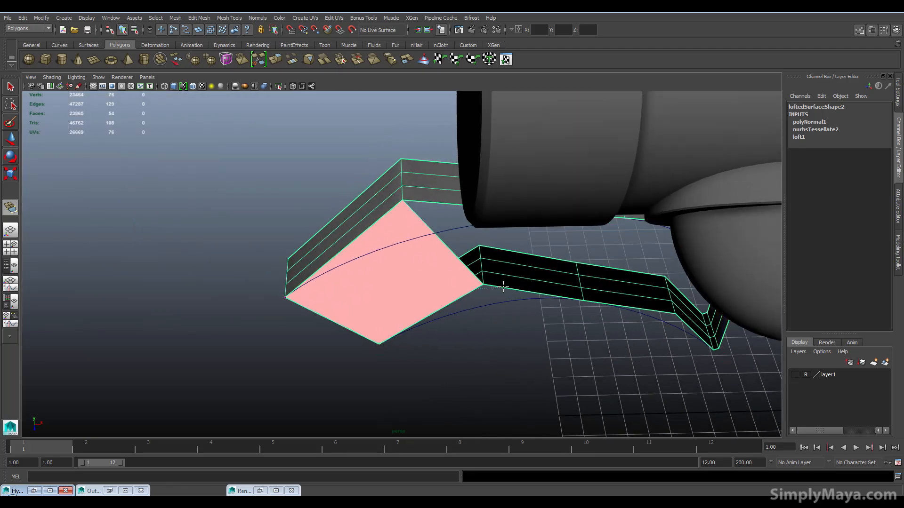
alt+drag(503, 287, 484, 280)
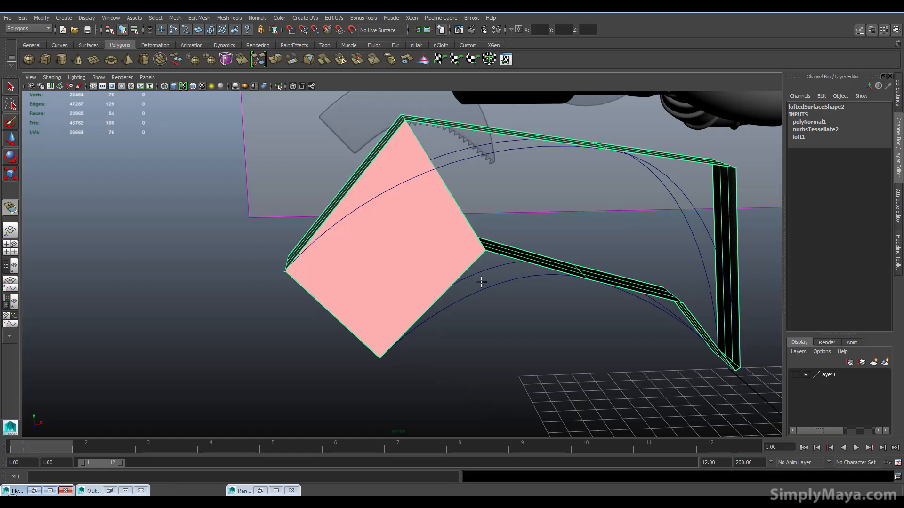
key(Return)
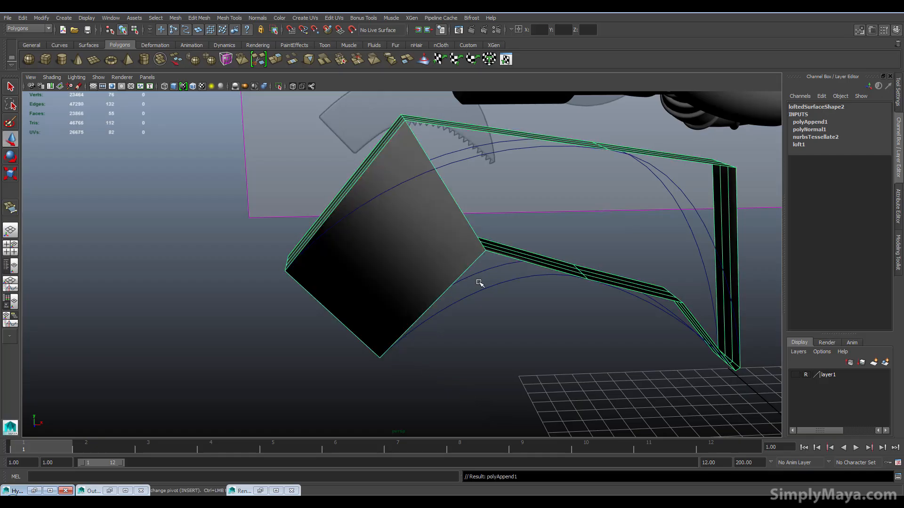
Step: Append a second face beside the base face, spanning the upper and lower border edges of the claw's middle section
alt+drag(470, 289, 434, 141)
key(g)
click(453, 291)
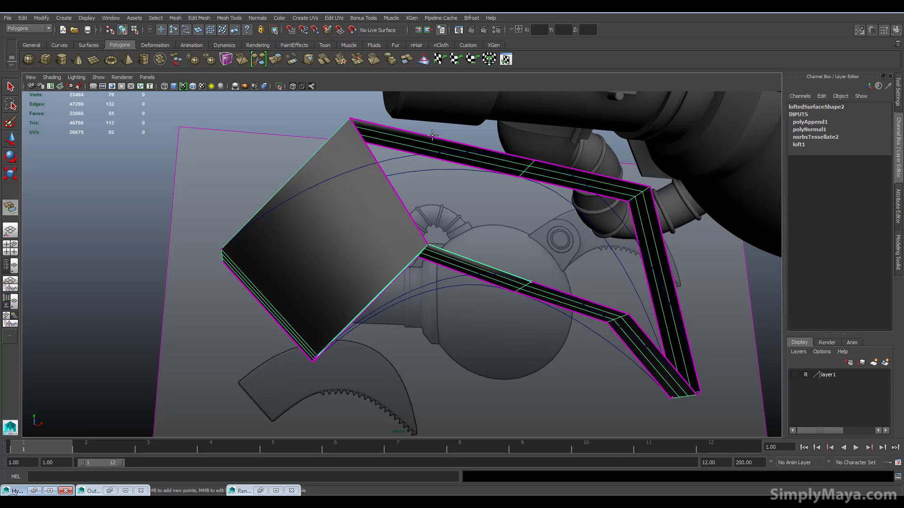
click(432, 135)
alt+drag(502, 243, 324, 315)
key(Return)
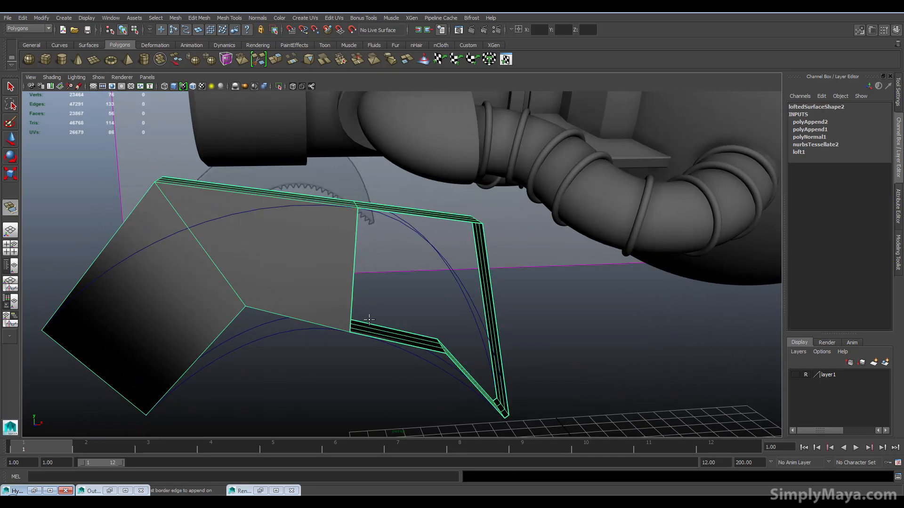
Step: Append a third face between the second face and the tip section, joining the claw's upper and lower border edges
alt+drag(379, 339, 410, 237)
click(404, 330)
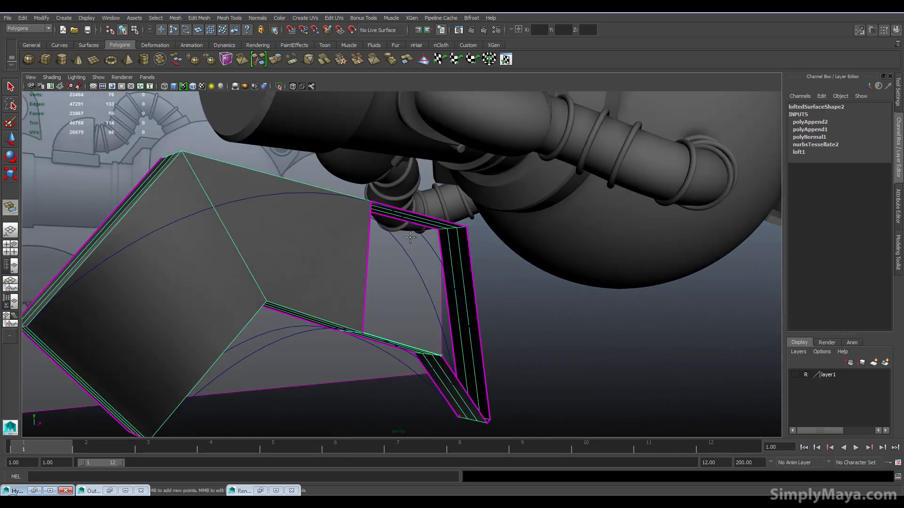
click(414, 210)
key(Return)
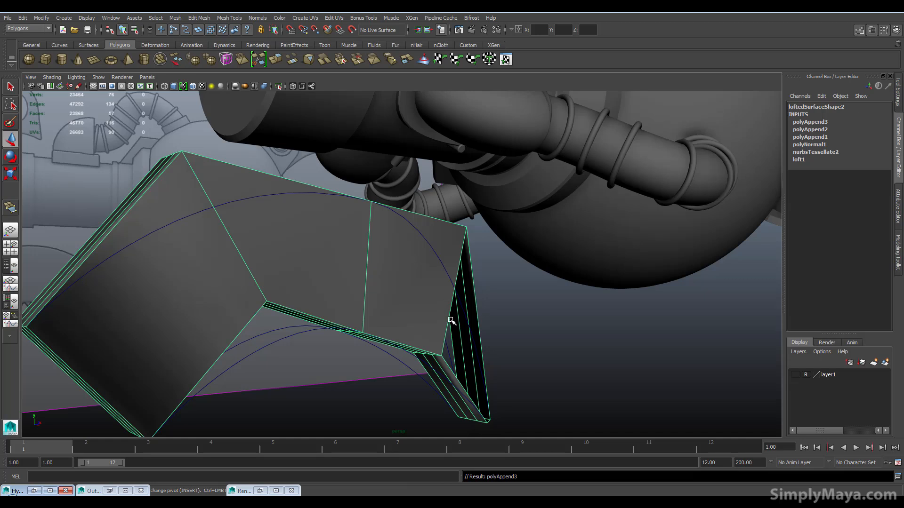
Step: Append the last face across the narrow opening at the claw's tip with the Append to Polygon Tool
key(space)
drag(450, 322, 405, 348)
alt+drag(462, 316, 569, 318)
scroll(461, 338, up, 5)
alt+drag(461, 338, 461, 303)
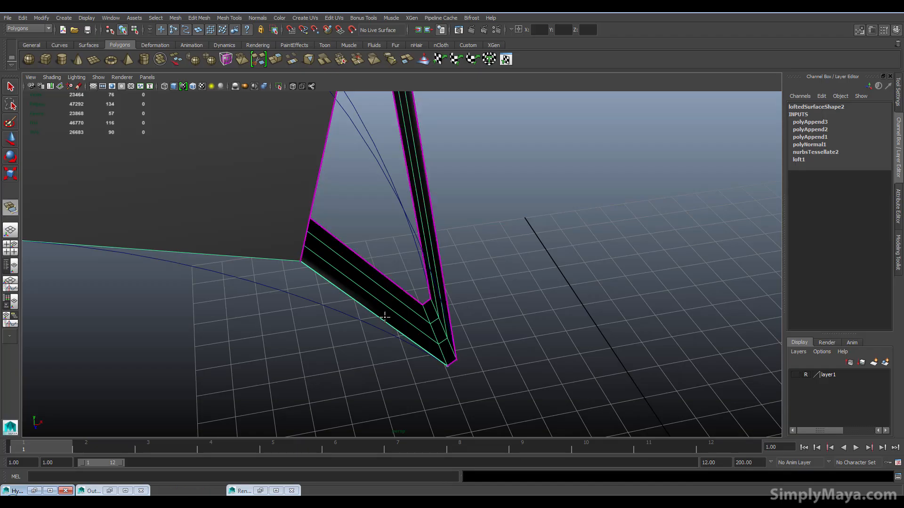
alt+drag(399, 323, 353, 218)
click(363, 329)
key(Return)
Step: Select and delete most of the lofted strip's side faces in face mode, keeping the appended faces
right_drag(356, 212, 298, 257)
alt+drag(297, 257, 350, 250)
right_click(350, 250)
right_drag(339, 263, 351, 275)
drag(294, 140, 182, 375)
key(Delete)
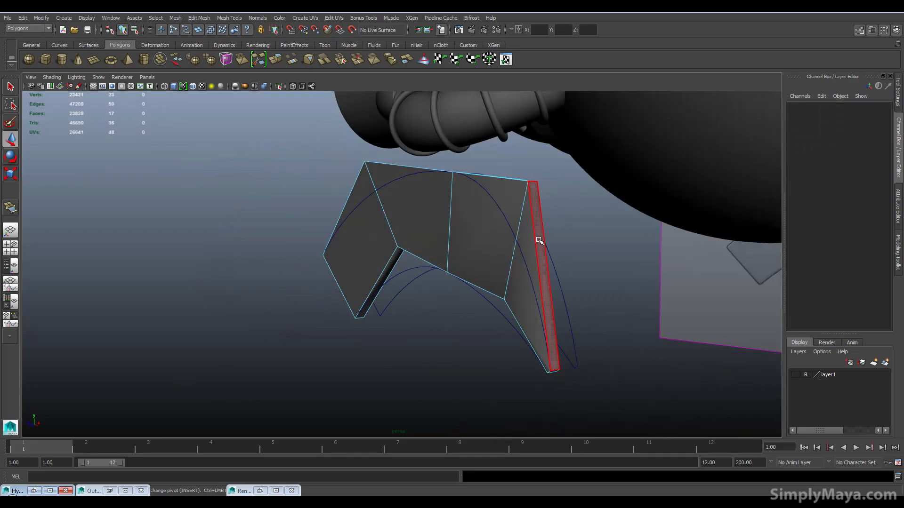
Step: Delete the leftover strip faces along the claw's edges so only the four flat faces remain
alt+drag(543, 252, 302, 276)
double_click(379, 288)
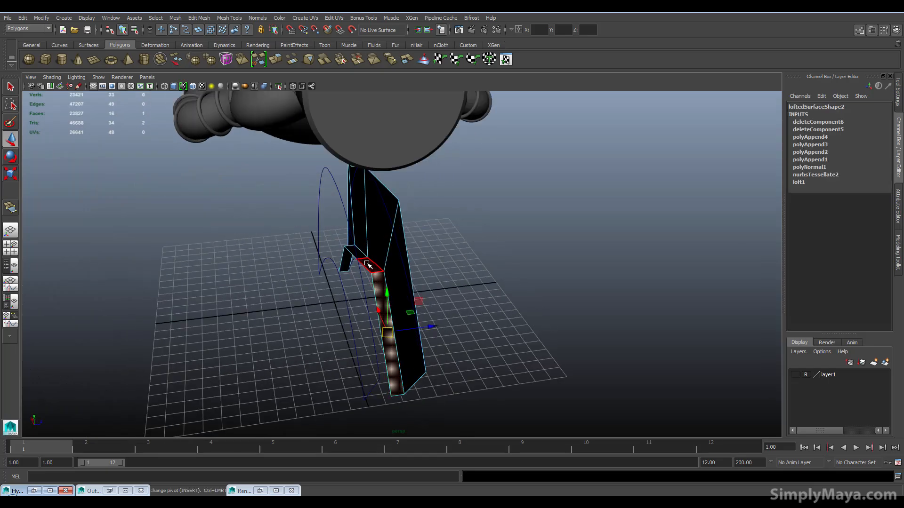
key(Delete)
alt+drag(323, 264, 358, 264)
click(318, 185)
key(Delete)
Step: Return to object mode, select the flat claw surface and examine it in smooth preview
mouse_move(428, 300)
alt+mouse_down()
mouse_move(300, 293)
mouse_move(399, 210)
alt+mouse_up()
right_drag(399, 210, 426, 199)
click(392, 230)
alt+drag(404, 246, 494, 322)
key(3)
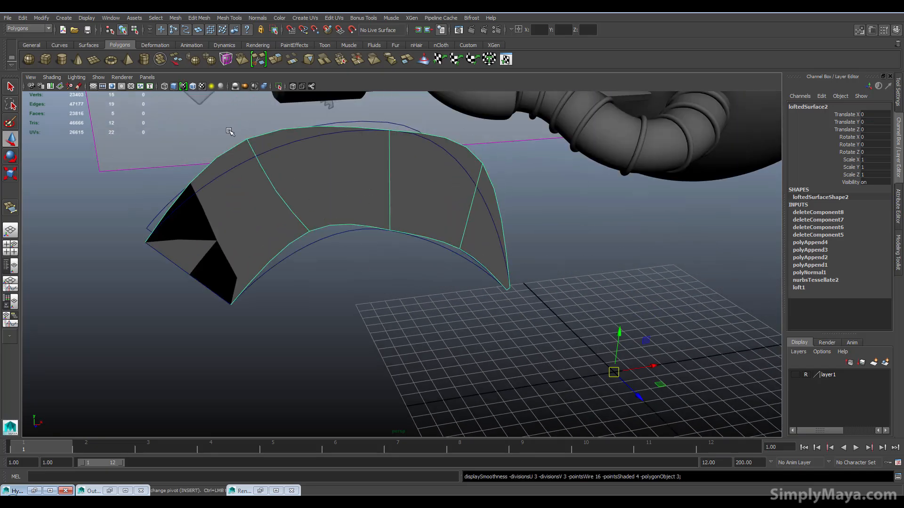
Step: Turn off smooth preview and merge all of the flat claw's vertices
key(1)
right_drag(237, 207, 256, 206)
click(287, 178)
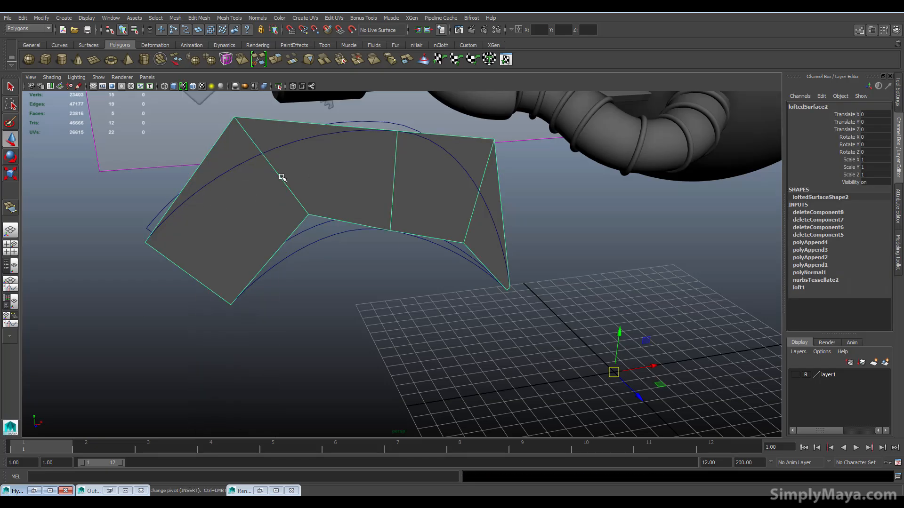
key(space)
click(223, 214)
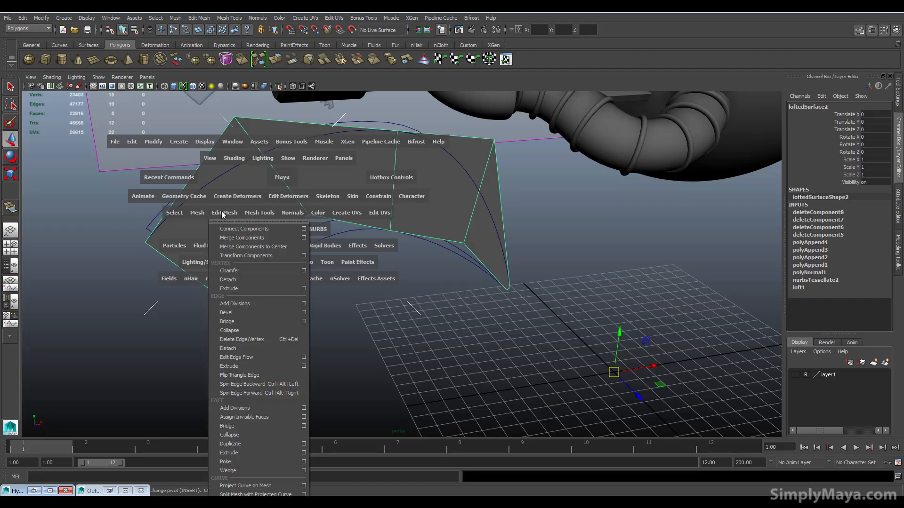
click(235, 238)
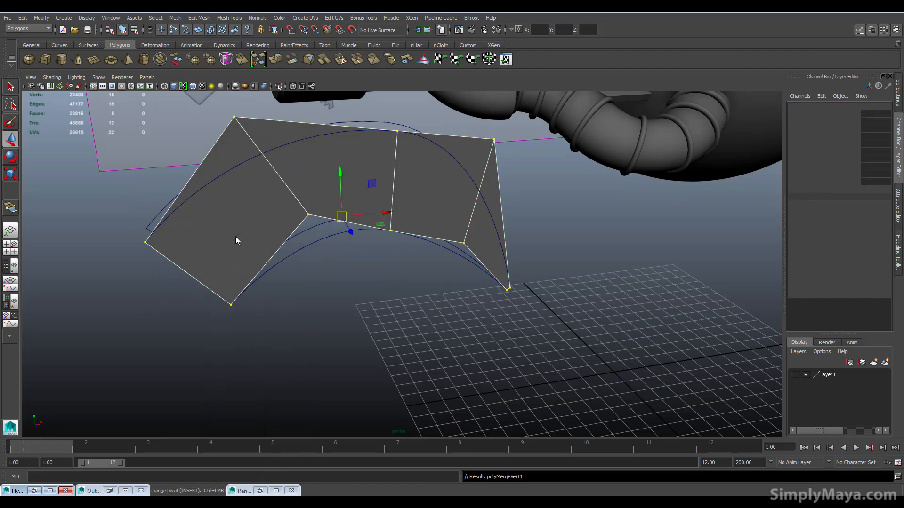
Step: Run Cleanup on the claw surface with the Non-planar faces option turned off
right_drag(329, 177, 369, 162)
key(space)
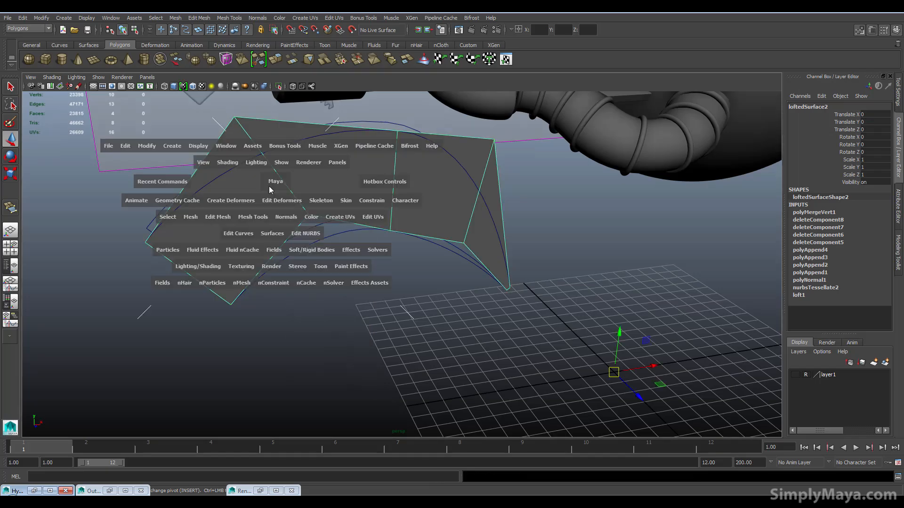
click(191, 216)
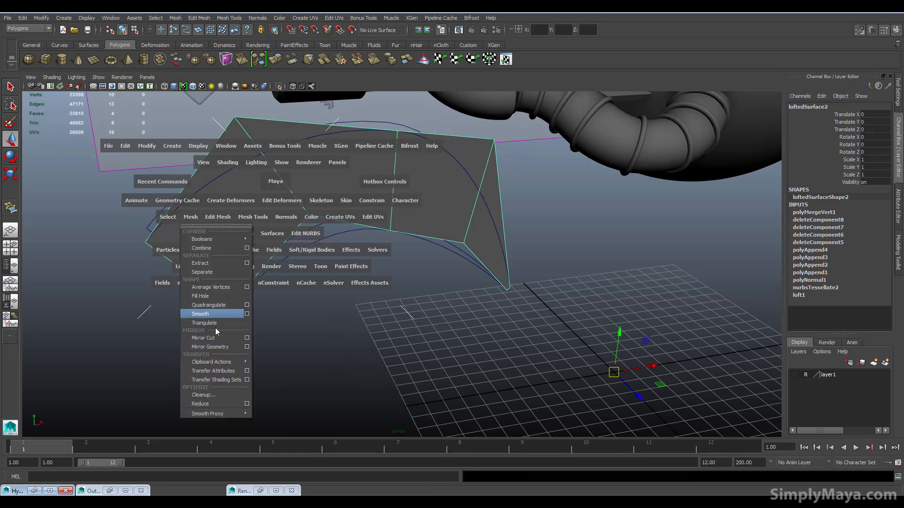
click(215, 396)
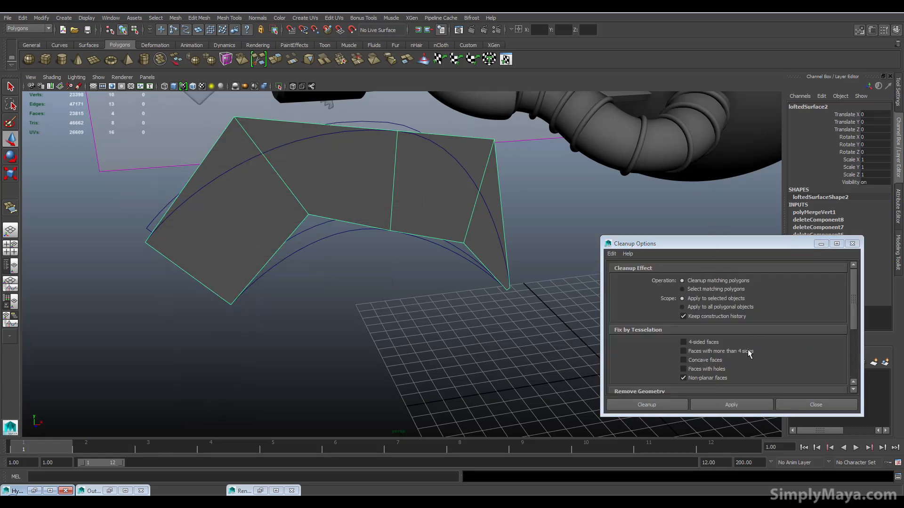
click(717, 376)
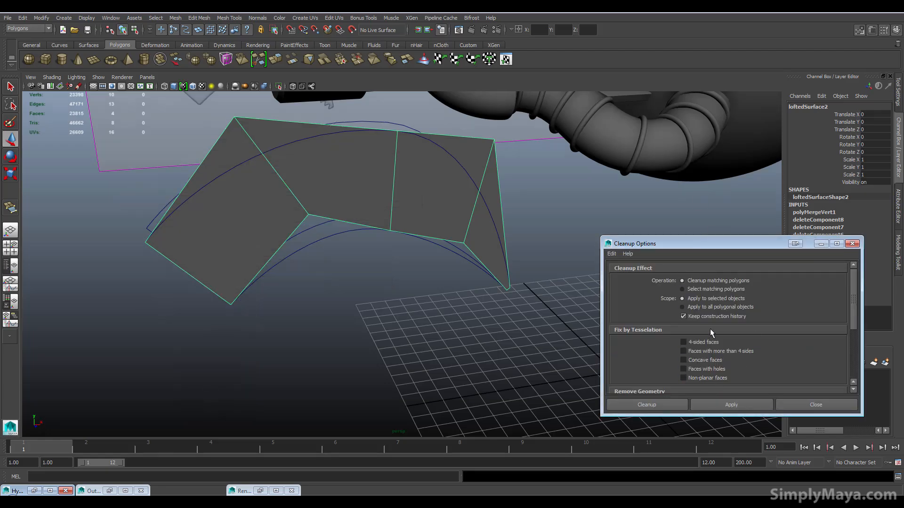
click(652, 405)
Step: Turn on smooth preview and, in the side view, move the vertex pair nearest the claw's base to fit the reference outline
alt+drag(471, 325, 326, 178)
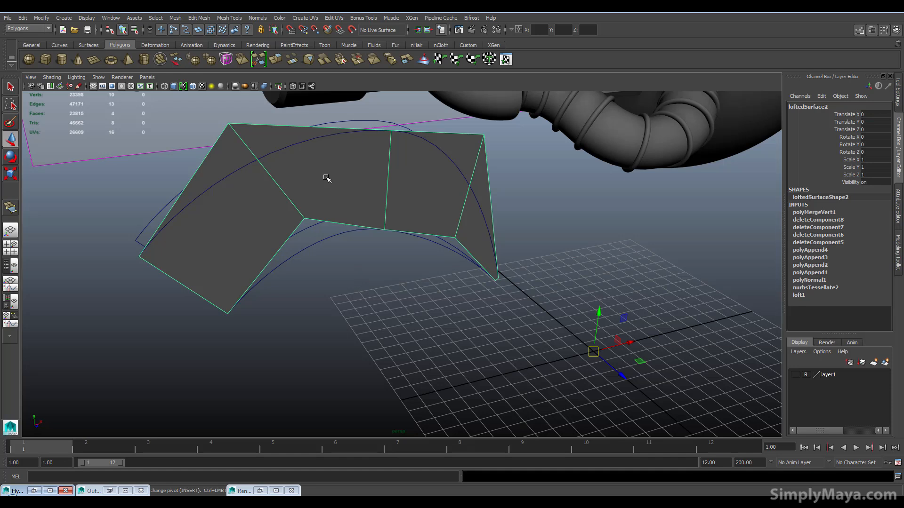
key(3)
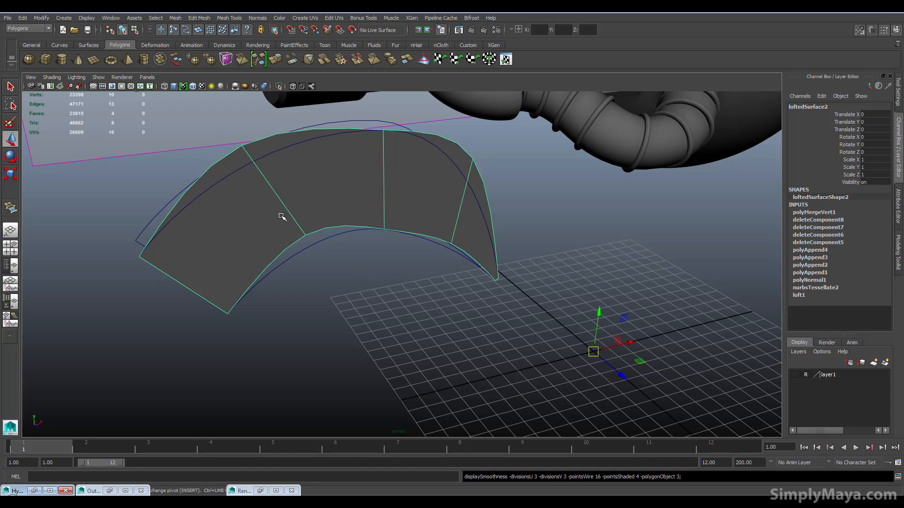
alt+drag(243, 213, 289, 235)
key(space)
right_drag(145, 344, 124, 294)
key(space)
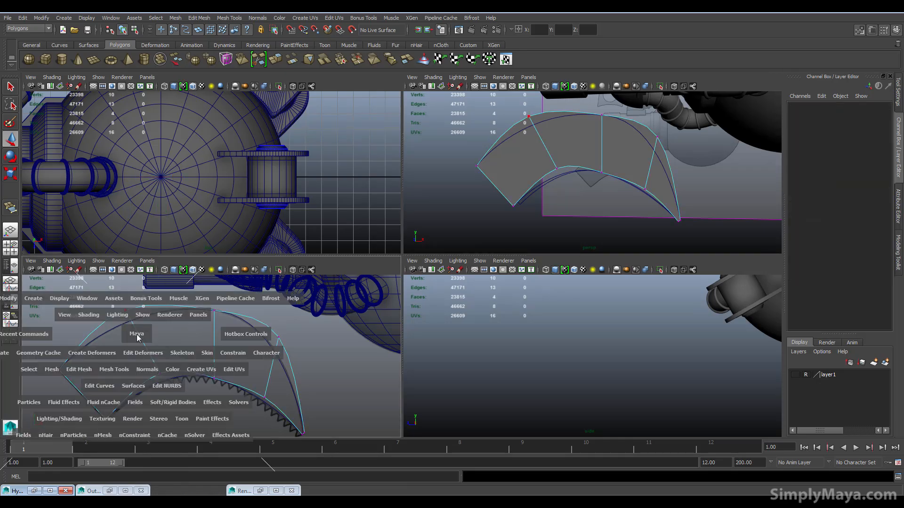
alt+middle_drag(203, 153, 223, 184)
drag(305, 279, 349, 356)
drag(281, 247, 288, 264)
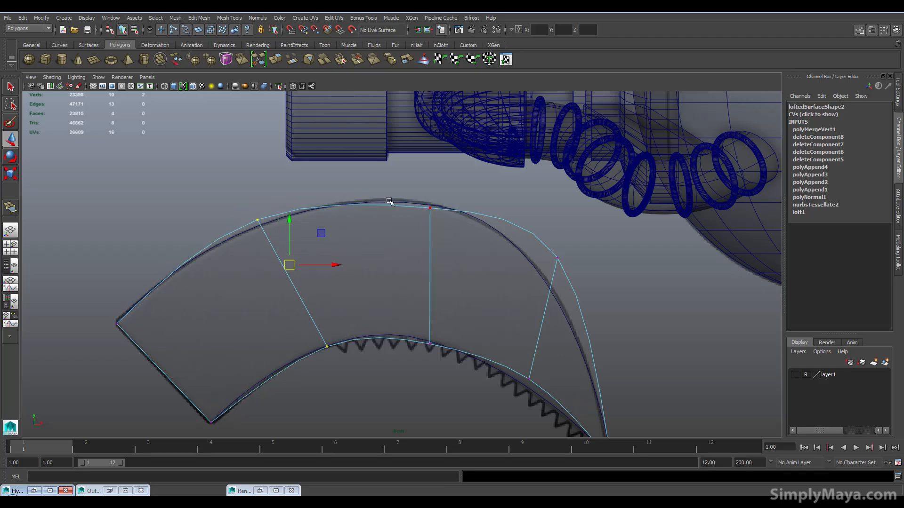
Step: Move the vertices along the claw's outer edge so the smoothed shape follows the reference's outer curve
drag(447, 233, 427, 200)
mouse_move(238, 203)
mouse_down()
mouse_move(288, 240)
mouse_move(253, 202)
mouse_move(251, 210)
mouse_up()
drag(530, 240, 594, 303)
drag(572, 226, 554, 255)
alt+middle_drag(588, 340, 530, 276)
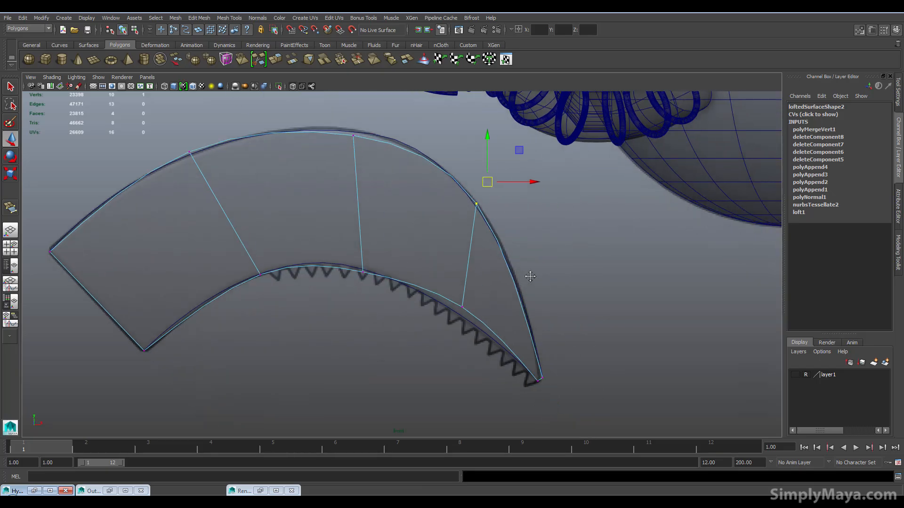
Step: Fit the claw's inner-edge vertices to the toothed curve of the reference and refine the middle outer vertex
drag(451, 289, 463, 304)
mouse_move(351, 272)
mouse_down()
mouse_move(378, 291)
mouse_move(363, 268)
mouse_up()
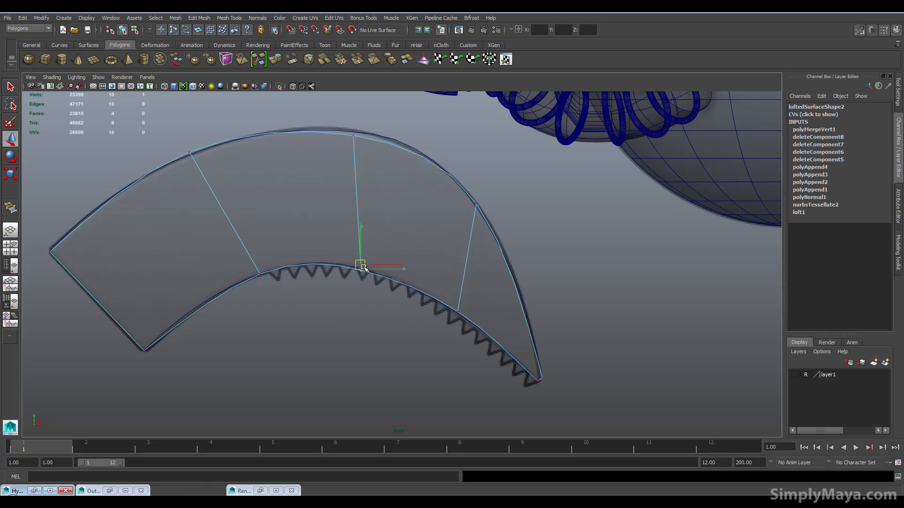
drag(331, 113, 365, 118)
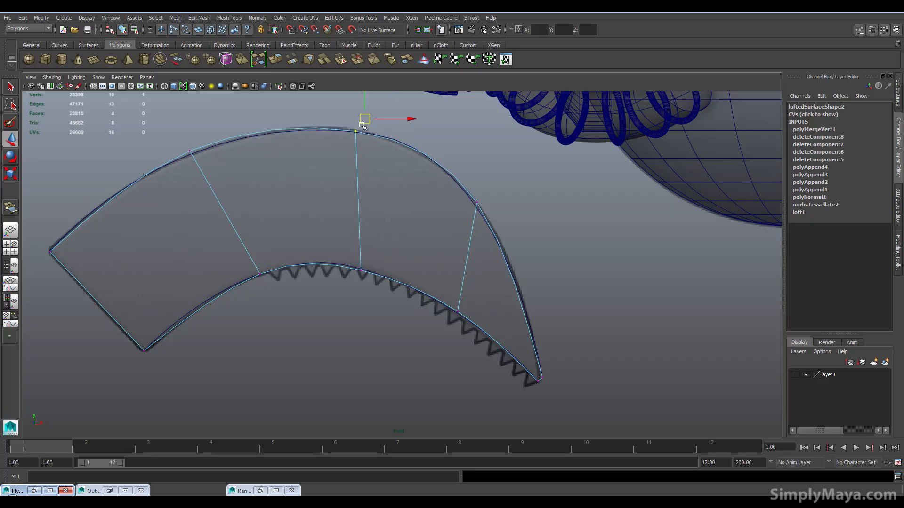
Step: Return the claw surface to object mode in the perspective view and bring up the Modeling Toolkit
key(space)
right_drag(530, 162, 571, 137)
mouse_move(571, 137)
alt+mouse_down()
mouse_move(561, 186)
mouse_move(590, 200)
mouse_move(559, 147)
alt+mouse_up()
click(555, 188)
alt+drag(555, 188, 494, 207)
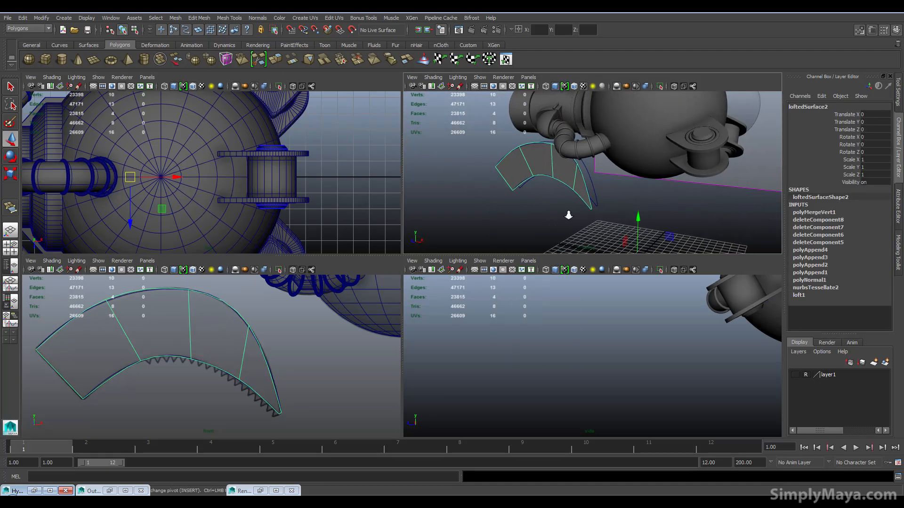
alt+right_drag(494, 207, 610, 210)
alt+drag(609, 210, 651, 183)
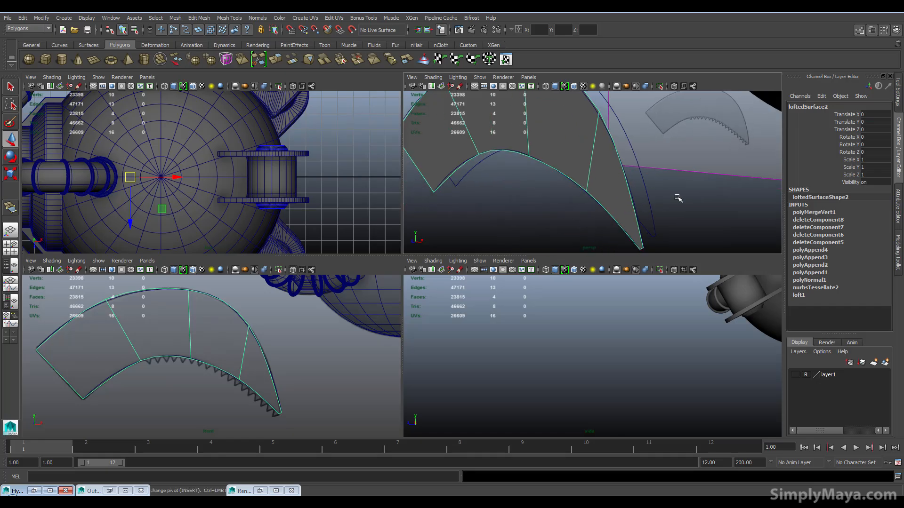
click(896, 241)
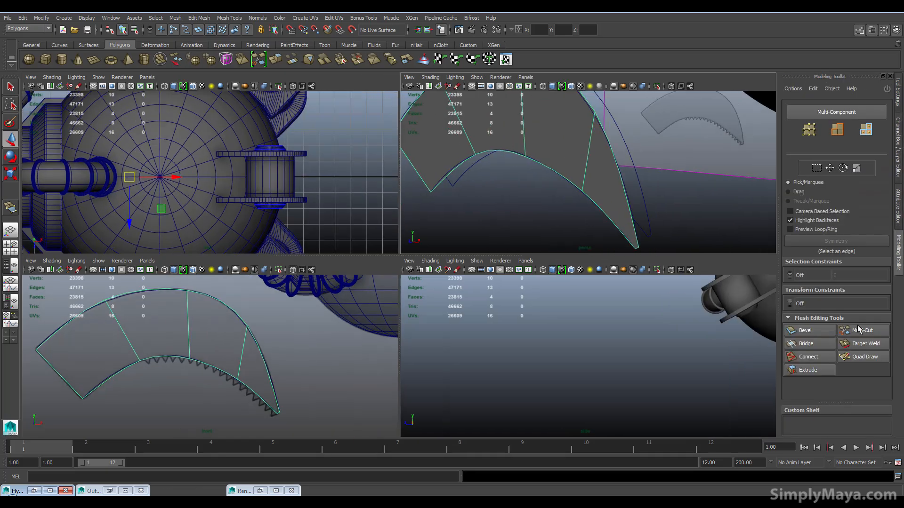
click(862, 331)
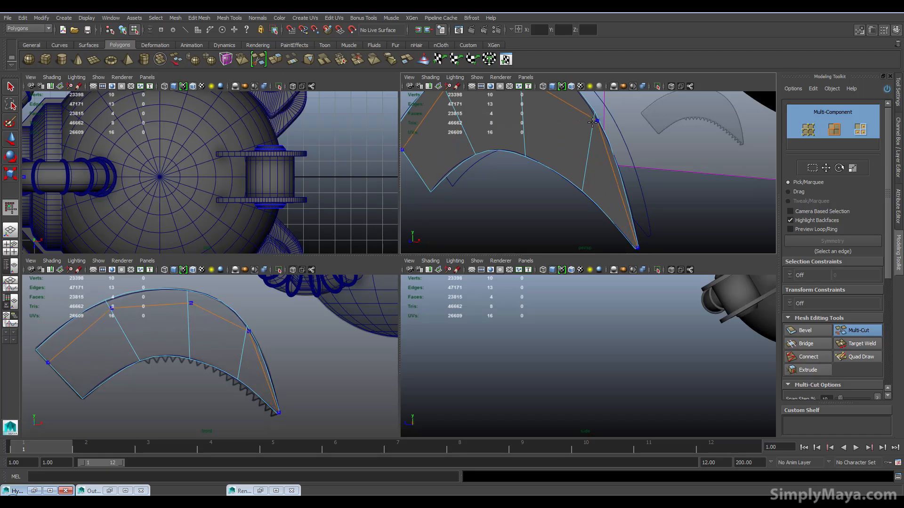
right_click(579, 141)
click(608, 135)
Step: Select all four faces of the claw and extrude them with a local Z of about 2.3
key(space)
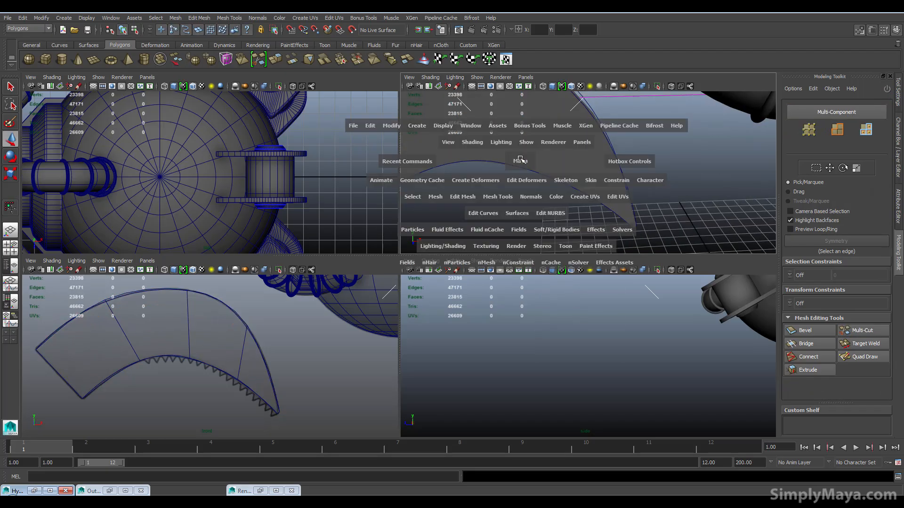
alt+drag(533, 192, 438, 240)
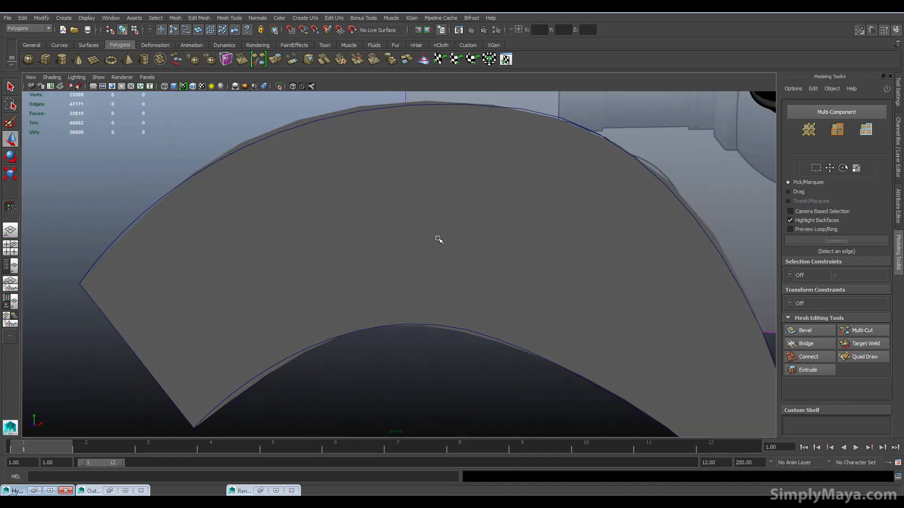
click(438, 240)
key(f)
alt+drag(402, 275, 335, 334)
alt+drag(485, 233, 436, 294)
right_drag(379, 287, 379, 310)
alt+drag(398, 337, 587, 455)
drag(322, 190, 448, 319)
click(802, 370)
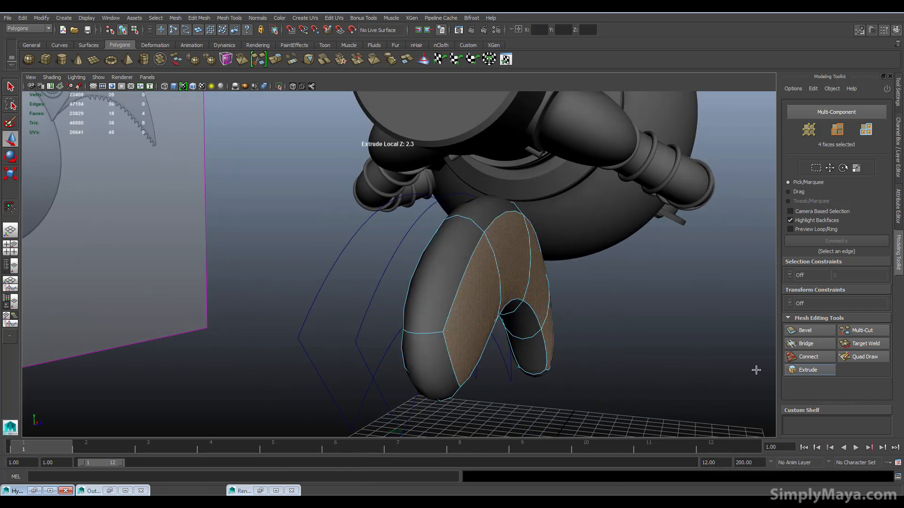
Step: Turn off smooth preview, reduce the extrusion to a thinner slab and return the claw to object mode
alt+drag(571, 347, 549, 343)
key(1)
middle_drag(549, 343, 509, 312)
alt+drag(488, 328, 505, 284)
right_drag(504, 284, 512, 310)
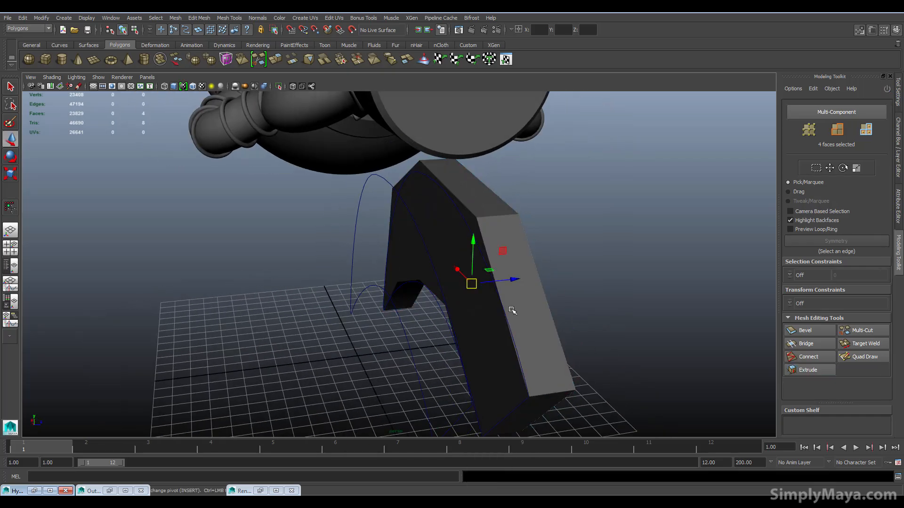
key(F8)
key(f)
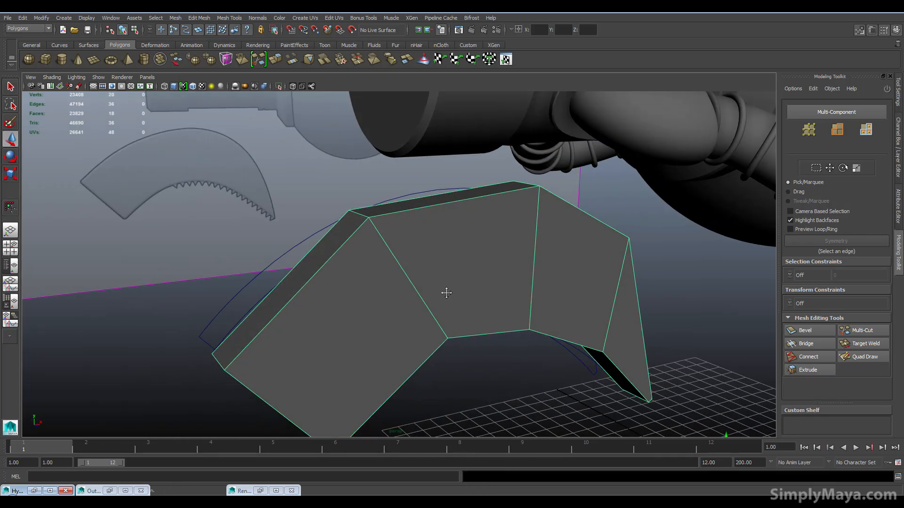
Step: Insert Multi-Cut edge loops close to the claw's blunt end, inner curved edge and outer curved edge
alt+middle_drag(448, 294, 433, 266)
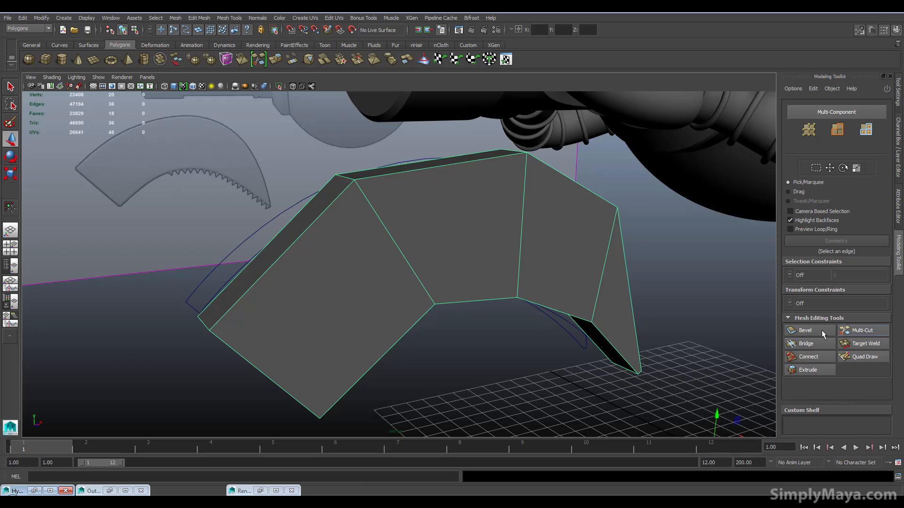
click(852, 331)
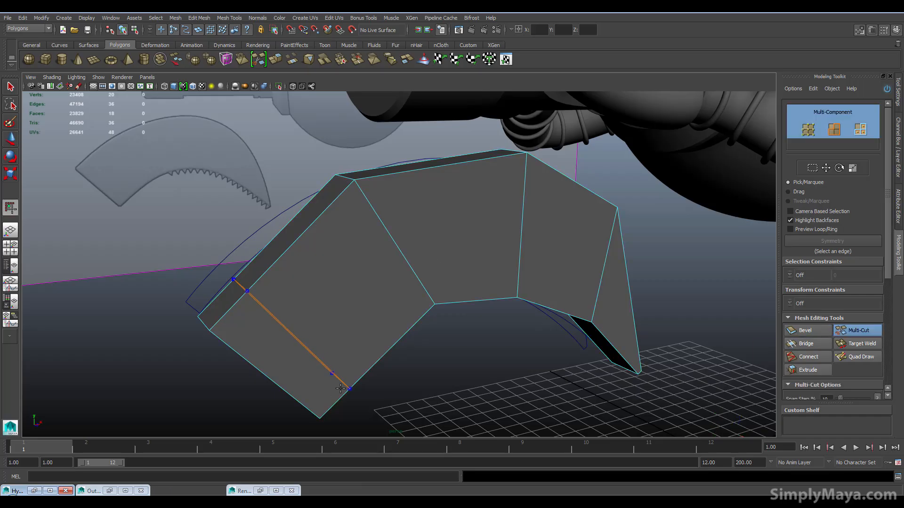
ctrl+click(320, 417)
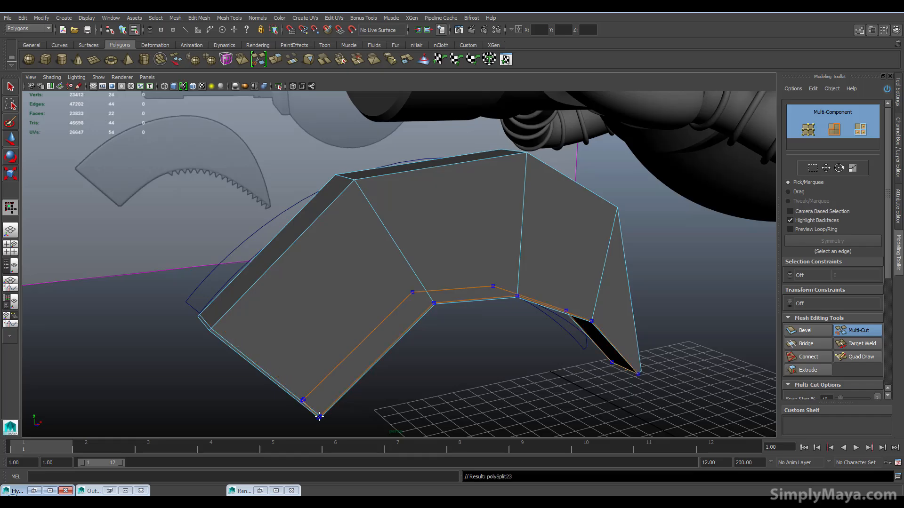
ctrl+click(319, 416)
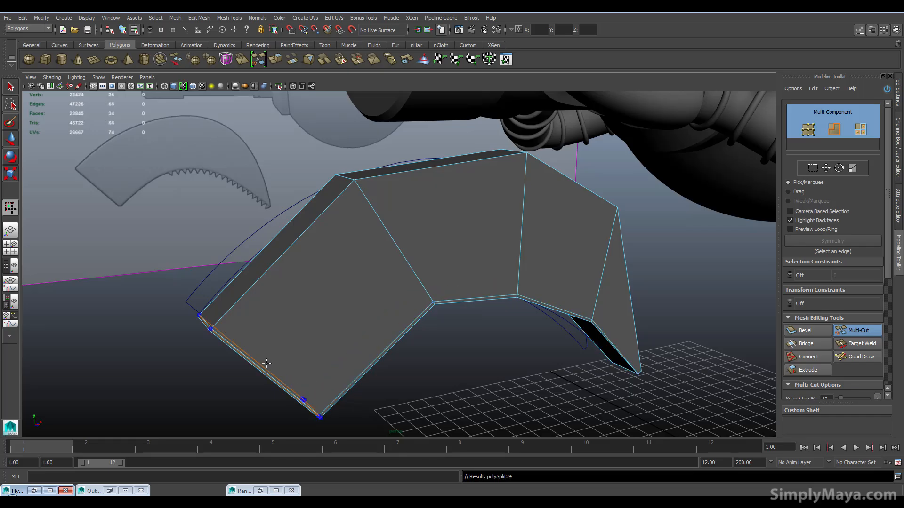
ctrl+click(214, 331)
Step: Insert two edge loops around the claw's thickness, one close to each broad face
alt+drag(339, 347, 403, 348)
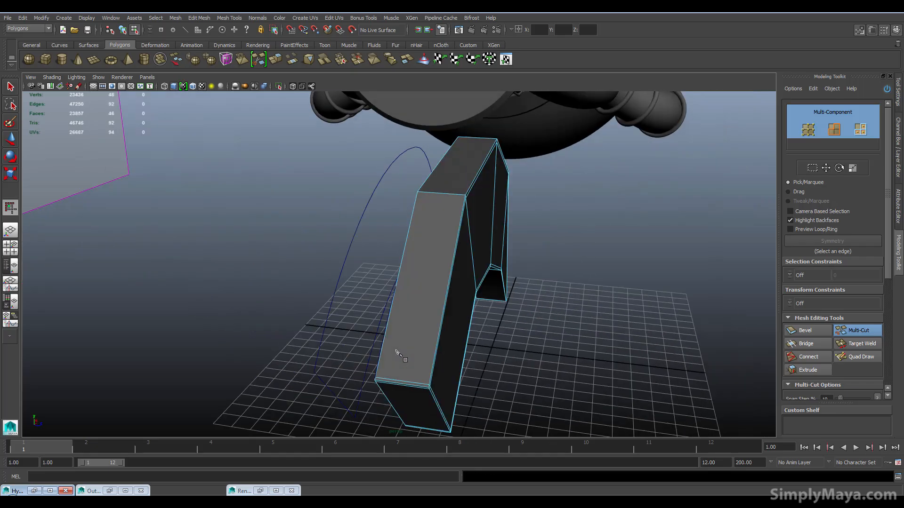
ctrl+click(422, 383)
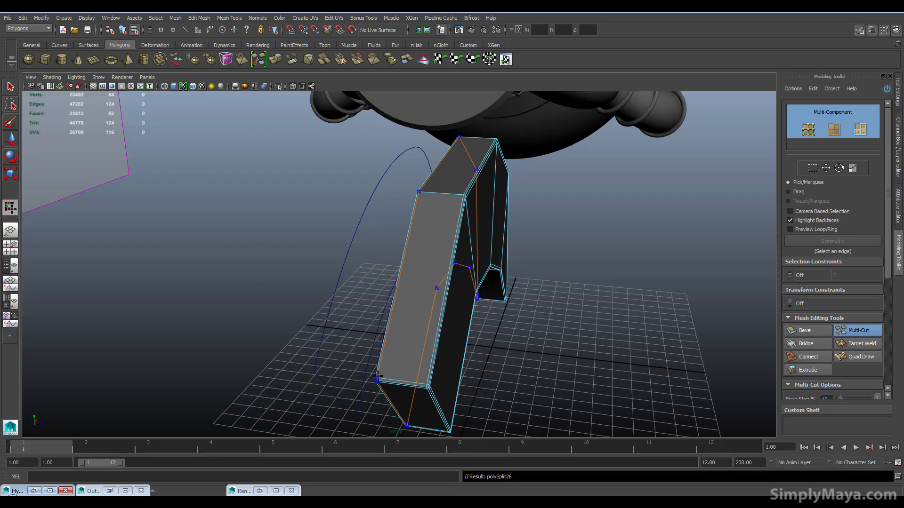
ctrl+click(378, 376)
Step: Cut edge loops along the claw's broad faces, starting close to the corners of the narrow tip face
alt+drag(383, 377, 448, 375)
alt+right_drag(448, 375, 470, 364)
alt+drag(471, 363, 345, 375)
alt+right_drag(345, 375, 409, 199)
alt+drag(408, 195, 365, 165)
right_drag(364, 164, 394, 169)
alt+drag(329, 265, 228, 215)
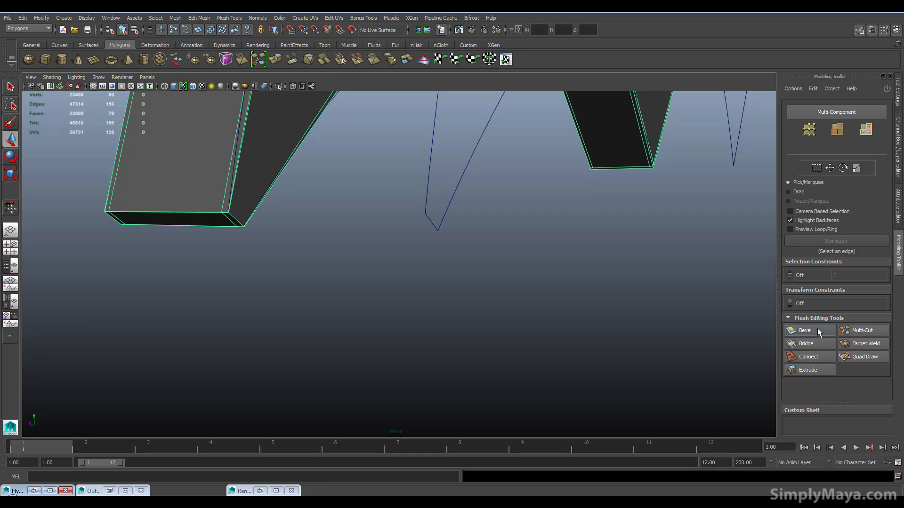
click(864, 330)
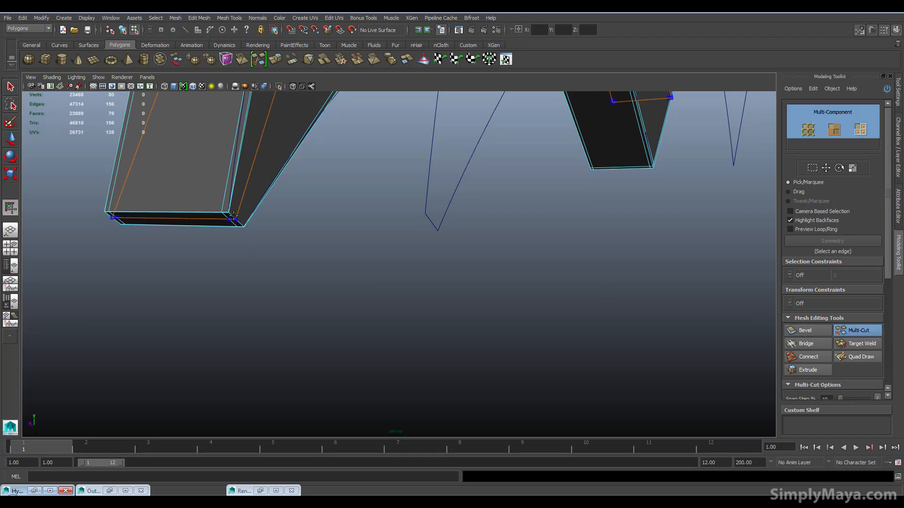
ctrl+click(242, 224)
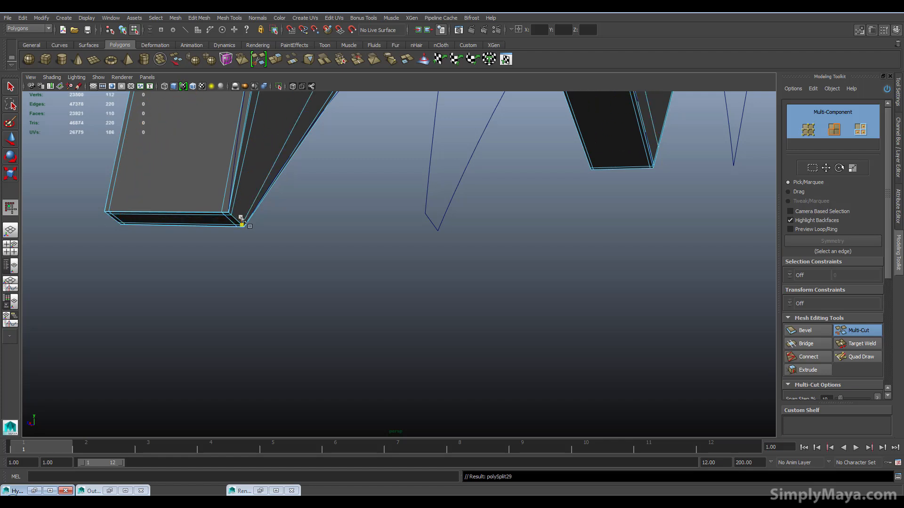
Step: Return the claw to object mode and inspect its tip and blunt end in smooth preview
key(3)
right_drag(242, 196, 251, 178)
alt+drag(251, 178, 241, 233)
click(233, 242)
alt+drag(197, 219, 292, 228)
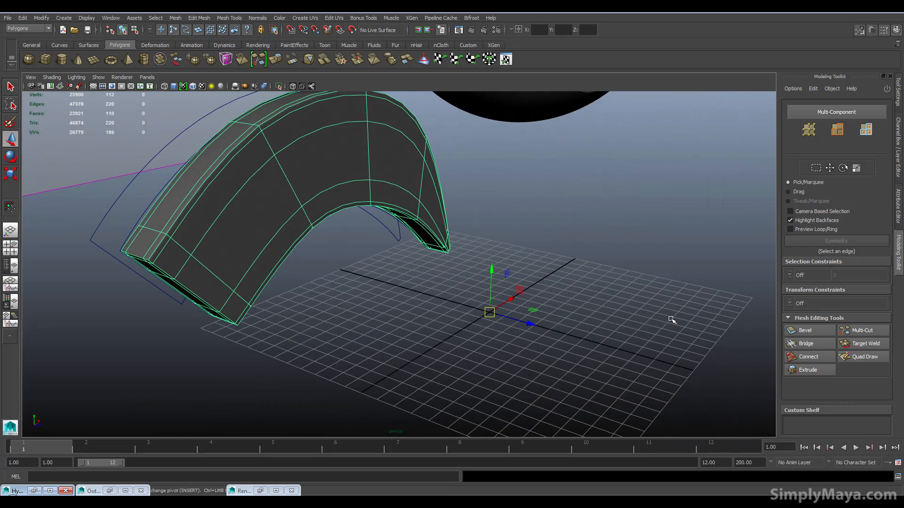
alt+drag(268, 155, 381, 303)
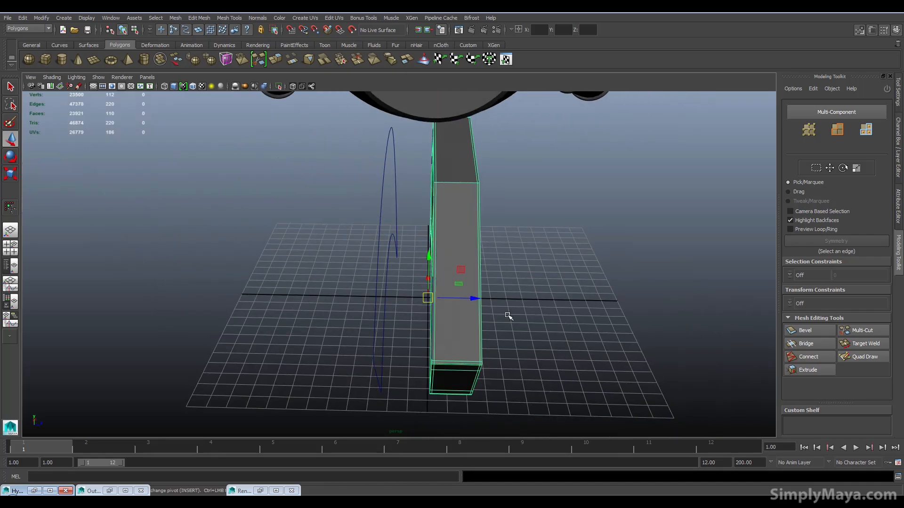
Step: Add two more Multi-Cut edge loops across the claw's thickness and two along its broad faces
click(866, 332)
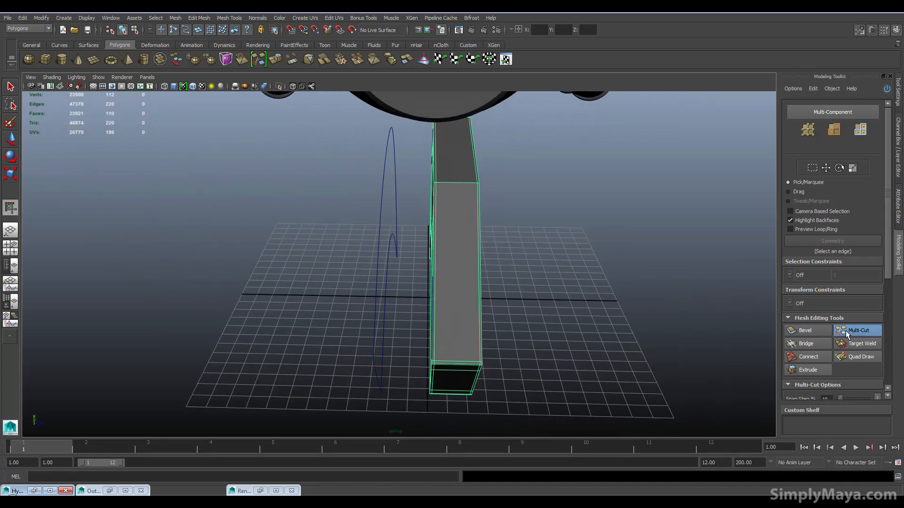
ctrl+click(445, 355)
ctrl+click(471, 365)
alt+drag(474, 374, 283, 309)
ctrl+click(280, 306)
ctrl+click(305, 337)
Step: Return the claw to object mode and examine its smoothed edges and curved outline from several sides
alt+drag(310, 338, 302, 256)
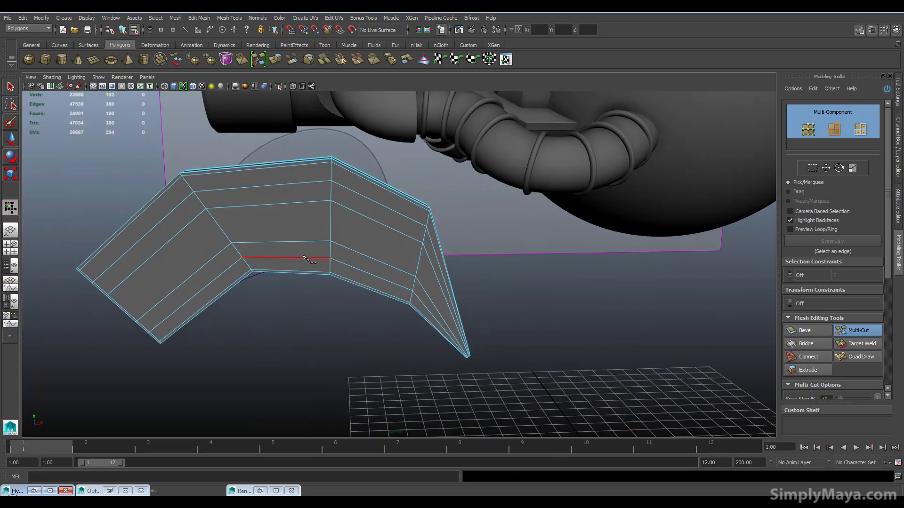
right_drag(311, 234, 303, 203)
key(w)
alt+drag(379, 246, 304, 262)
alt+right_drag(304, 261, 411, 298)
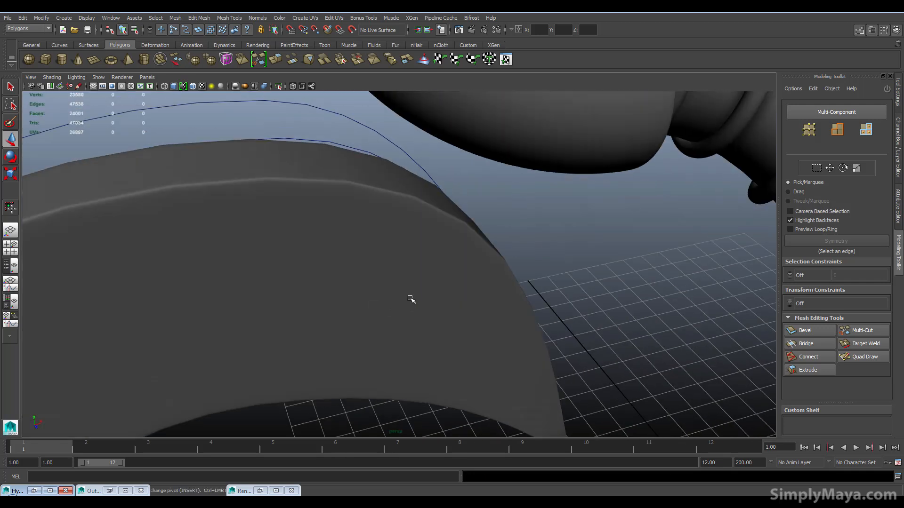
alt+middle_drag(411, 299, 616, 319)
alt+right_drag(616, 319, 329, 318)
alt+drag(329, 319, 448, 298)
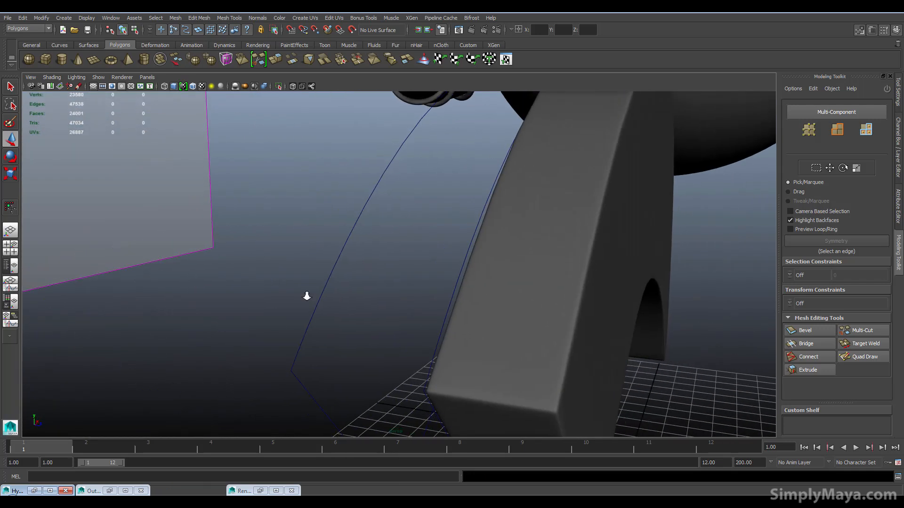
alt+right_drag(448, 299, 237, 303)
alt+drag(237, 302, 369, 272)
key(space)
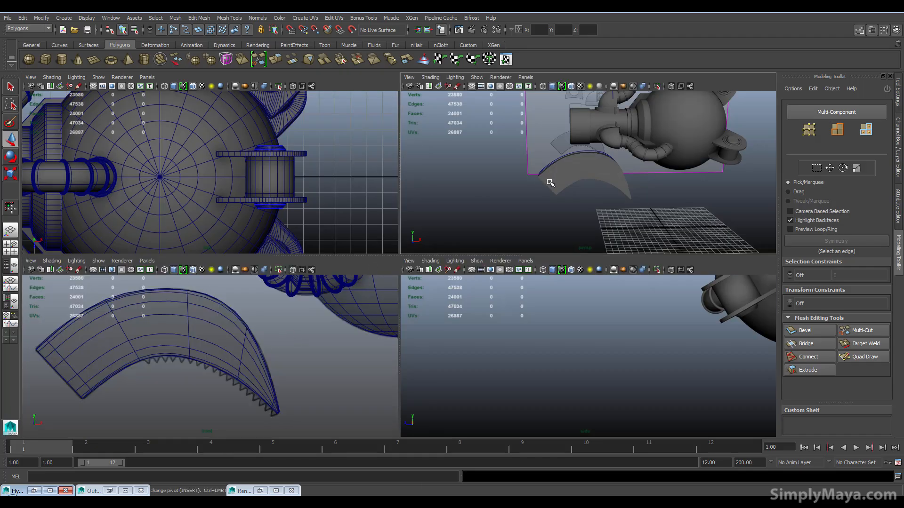
key(space)
Step: Select the claw, turn off its smooth preview and apply the Smooth operation to the mesh
alt+right_drag(424, 226, 732, 253)
alt+drag(733, 253, 525, 247)
click(430, 268)
alt+drag(401, 274, 476, 297)
key(1)
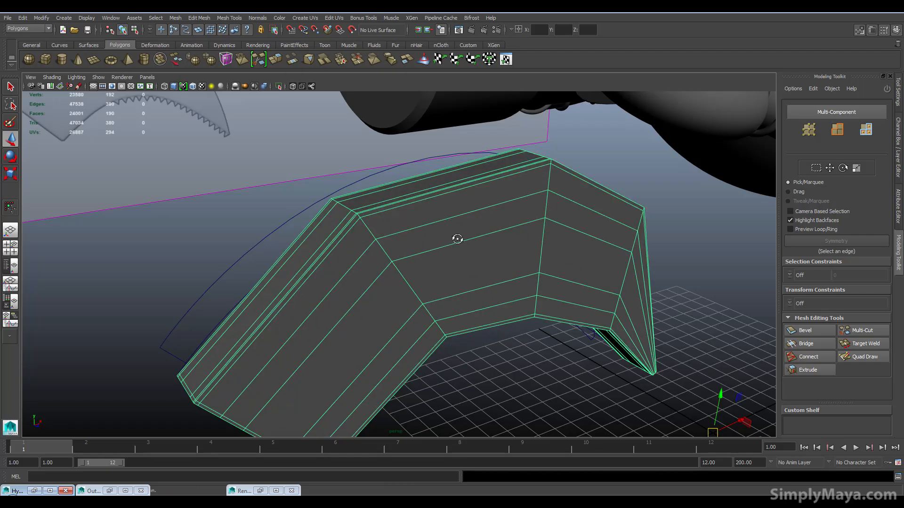
alt+drag(467, 237, 441, 238)
key(space)
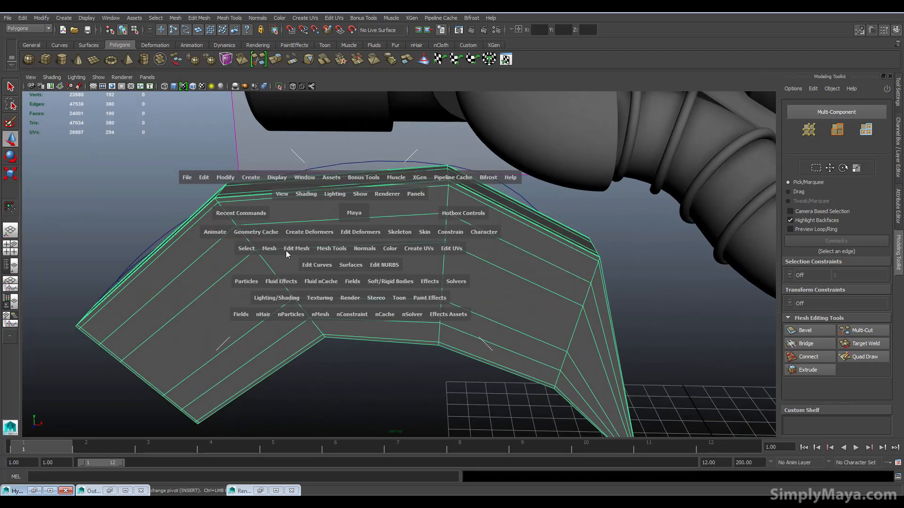
drag(273, 251, 292, 350)
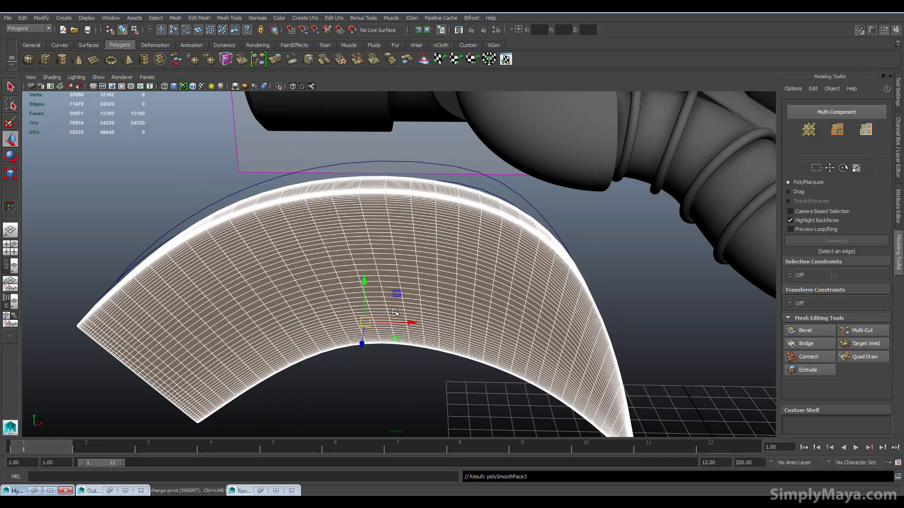
Step: Return the smoothed claw to object mode, reselect it and turn off its smooth preview
scroll(464, 306, up, 3)
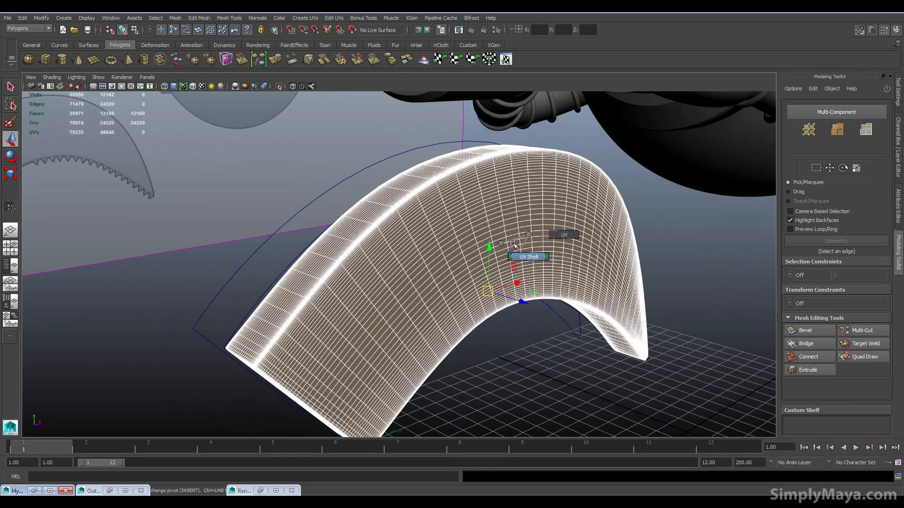
right_click(503, 243)
click(520, 232)
click(502, 369)
alt+drag(504, 355, 399, 304)
click(404, 318)
key(1)
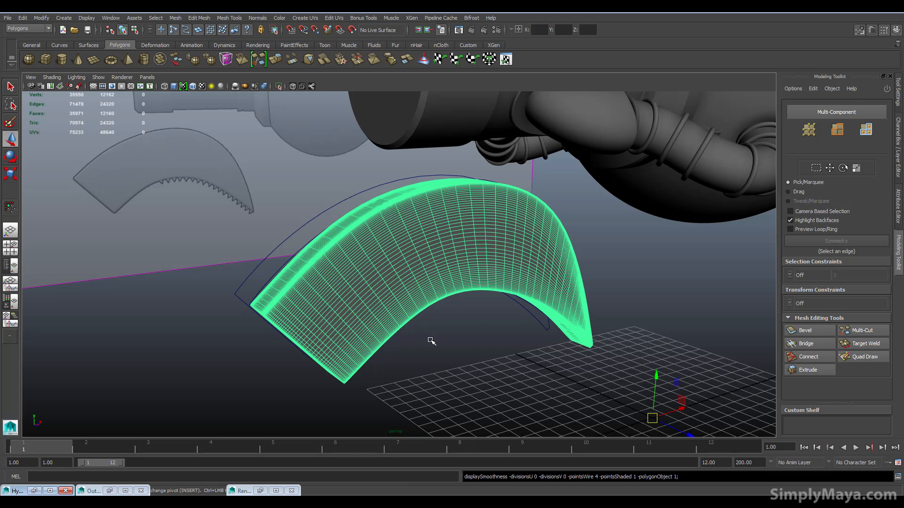
Step: Set the Divisions of the claw's polySmoothFace3 input to 1
click(897, 172)
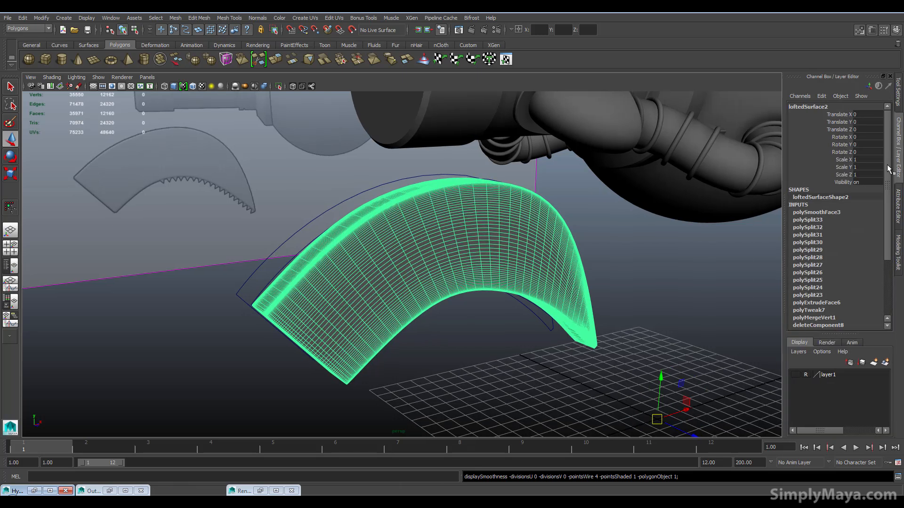
click(819, 212)
double_click(862, 152)
text(1)
key(Return)
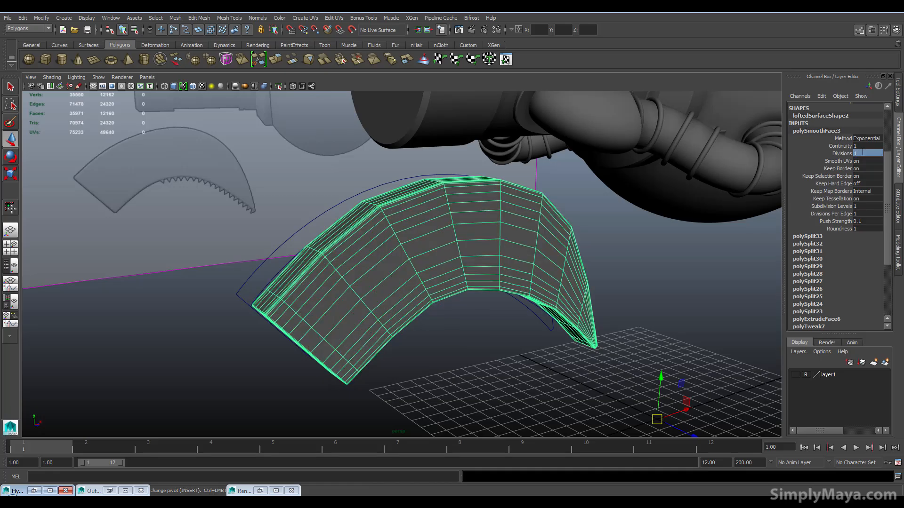
Step: Examine the claw's edges and wireframe from several sides, with smooth preview on and off
click(663, 246)
click(480, 264)
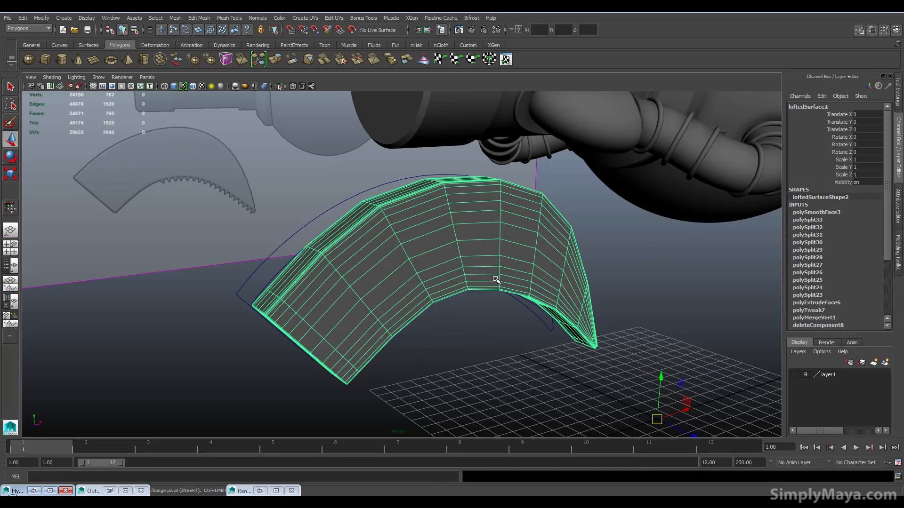
click(480, 327)
alt+drag(484, 319, 463, 301)
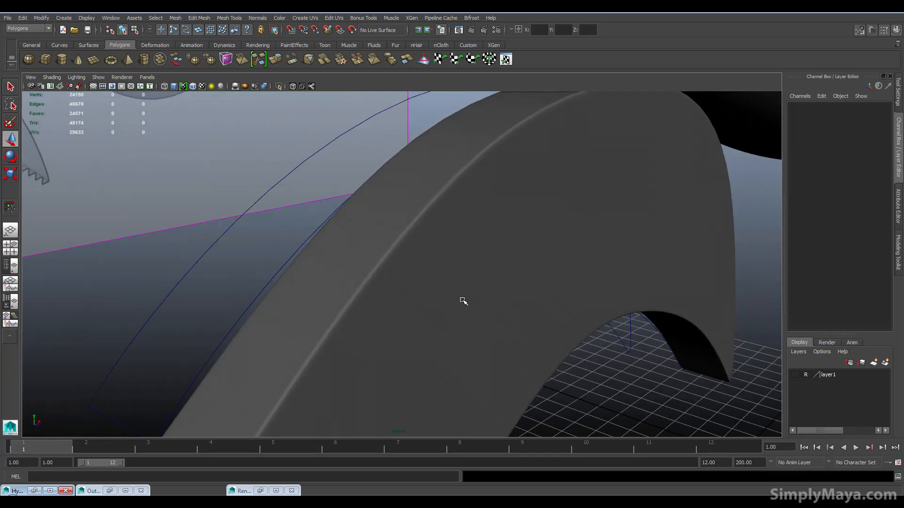
click(441, 301)
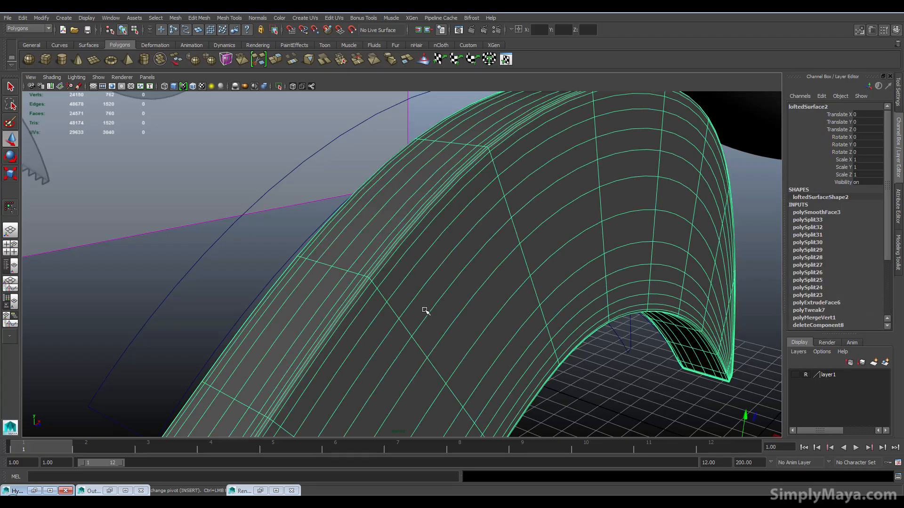
key(f)
alt+drag(440, 298, 511, 274)
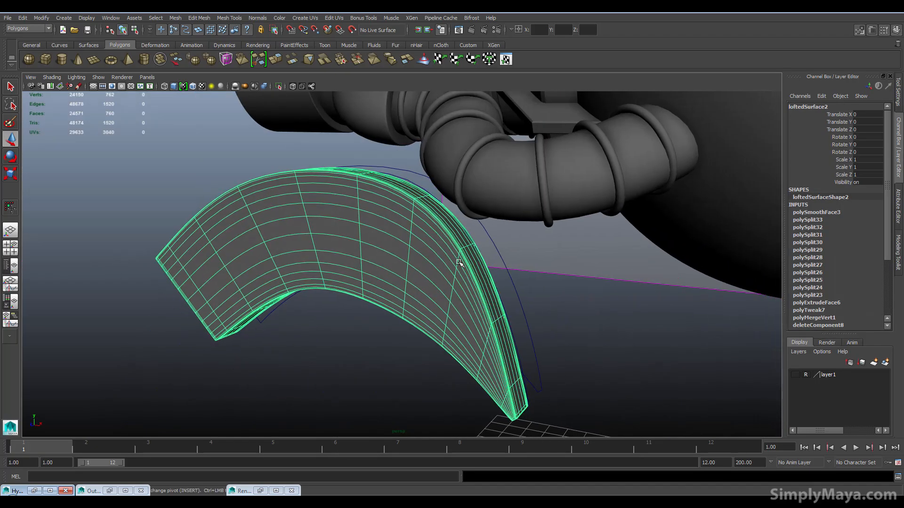
key(1)
alt+drag(433, 263, 358, 234)
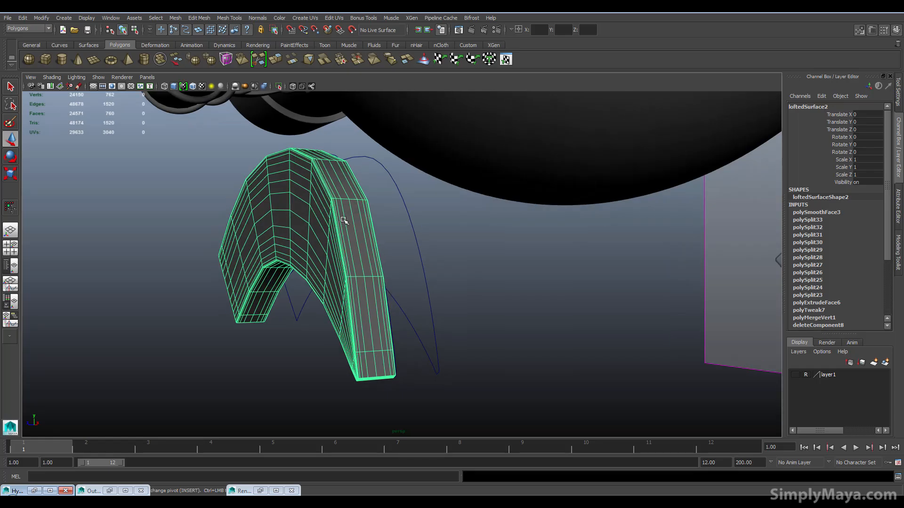
alt+drag(430, 279, 552, 259)
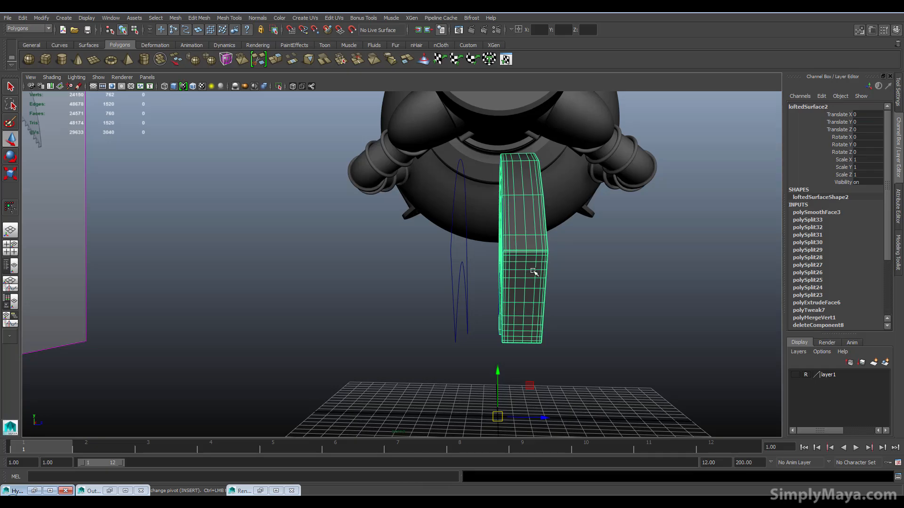
Step: Frame the claw in the side view and switch it to face selection
key(space)
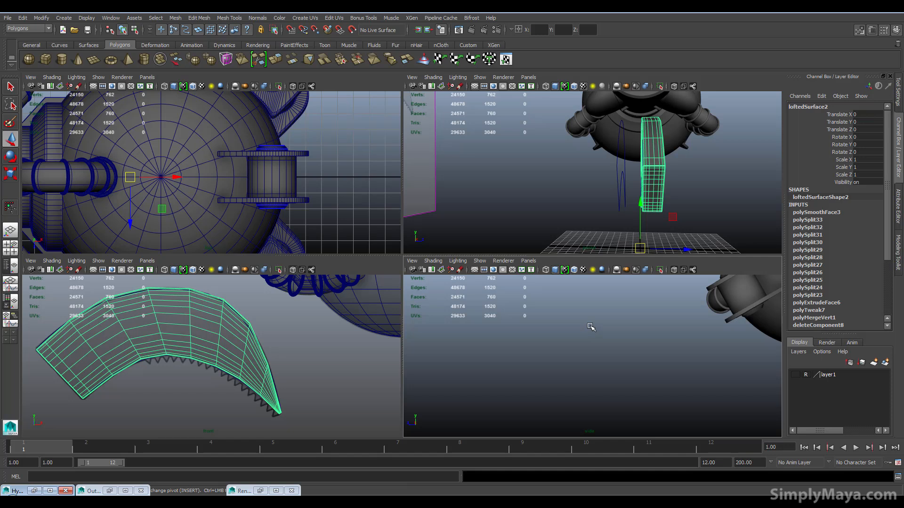
key(f)
scroll(583, 370, down, 5)
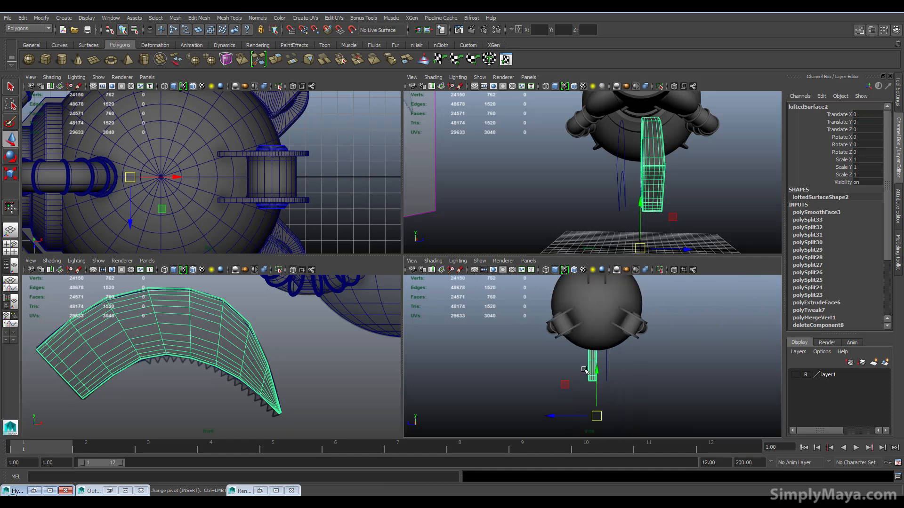
drag(511, 397, 469, 396)
click(592, 370)
scroll(621, 390, up, 5)
scroll(529, 369, up, 3)
right_drag(536, 303, 536, 286)
Step: Try selecting the faces along one broad side of the claw, and return to object mode in the four-view layout
key(space)
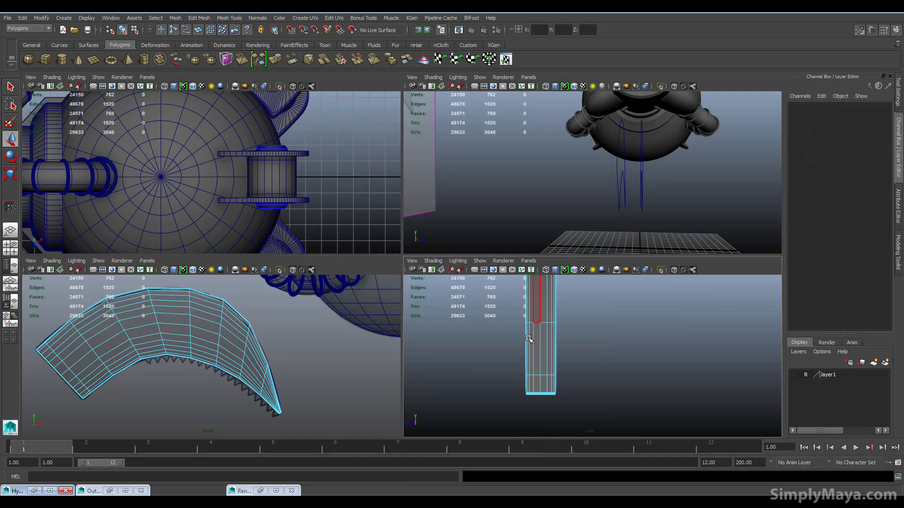
alt+middle_drag(433, 307, 493, 394)
alt+right_drag(492, 394, 485, 364)
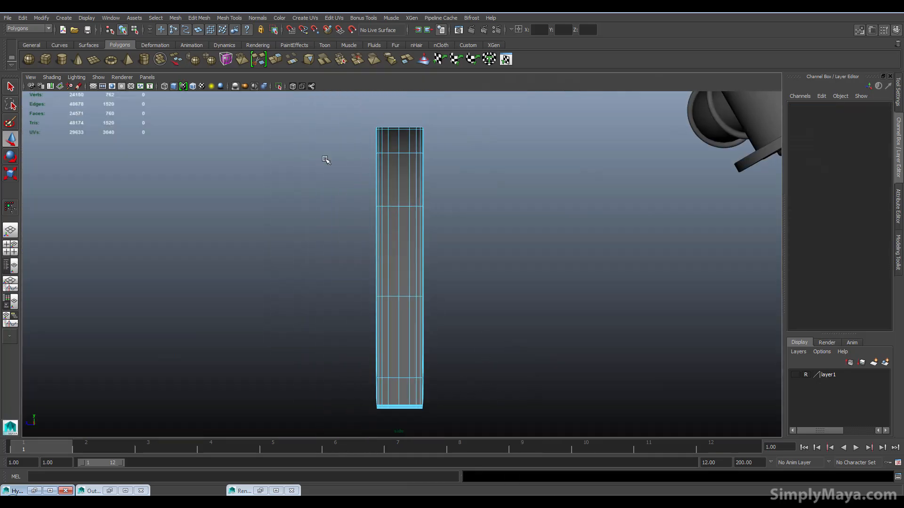
drag(350, 303, 377, 431)
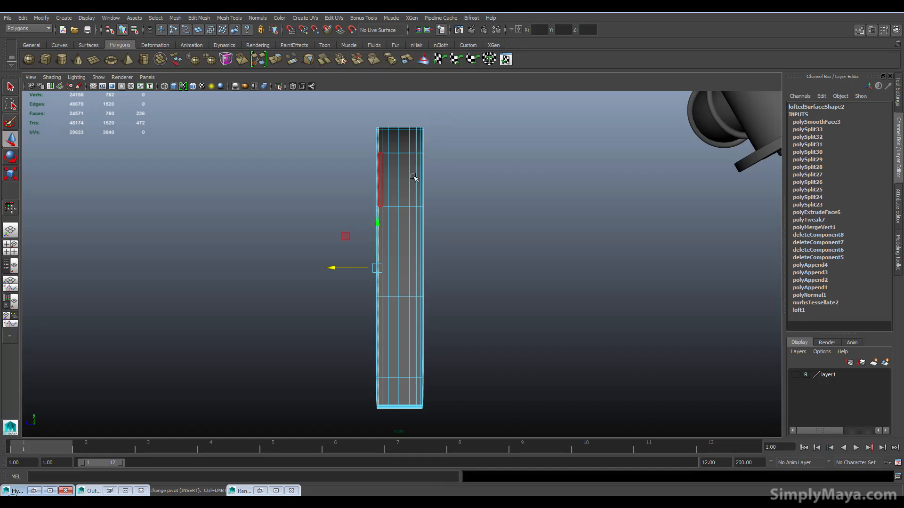
right_drag(406, 216, 431, 203)
key(space)
alt+drag(541, 203, 613, 221)
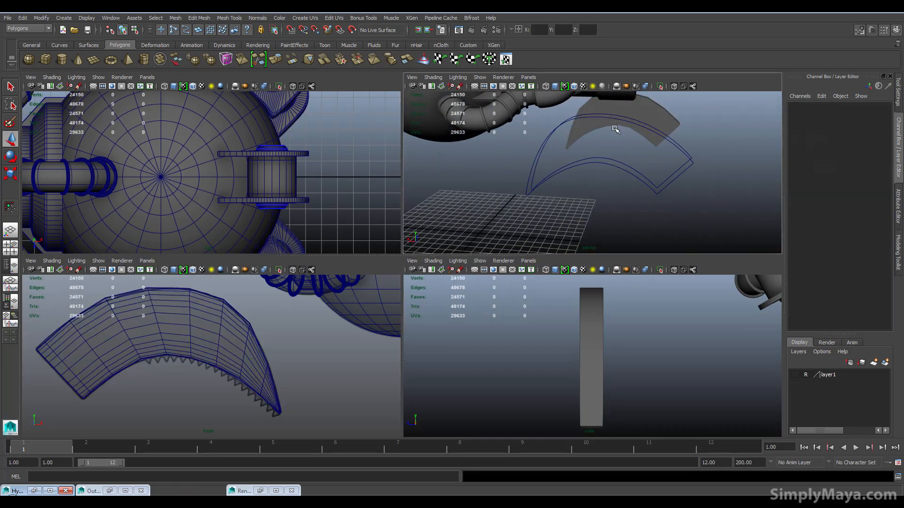
Step: Select the claw surface and set its Translate Z to 0
alt+drag(541, 179, 450, 208)
click(492, 220)
click(487, 179)
alt+drag(504, 193, 616, 217)
click(616, 217)
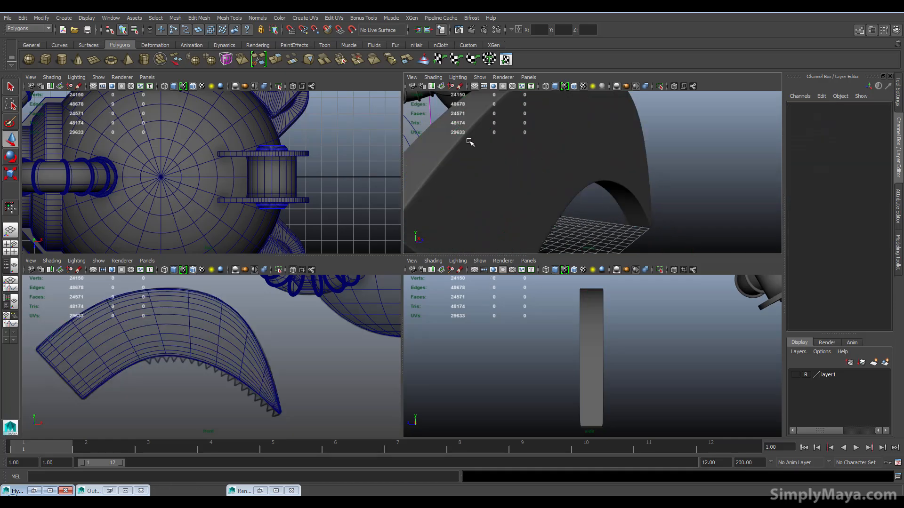
scroll(567, 167, down, 5)
alt+drag(571, 168, 603, 128)
click(602, 117)
alt+drag(617, 196, 571, 234)
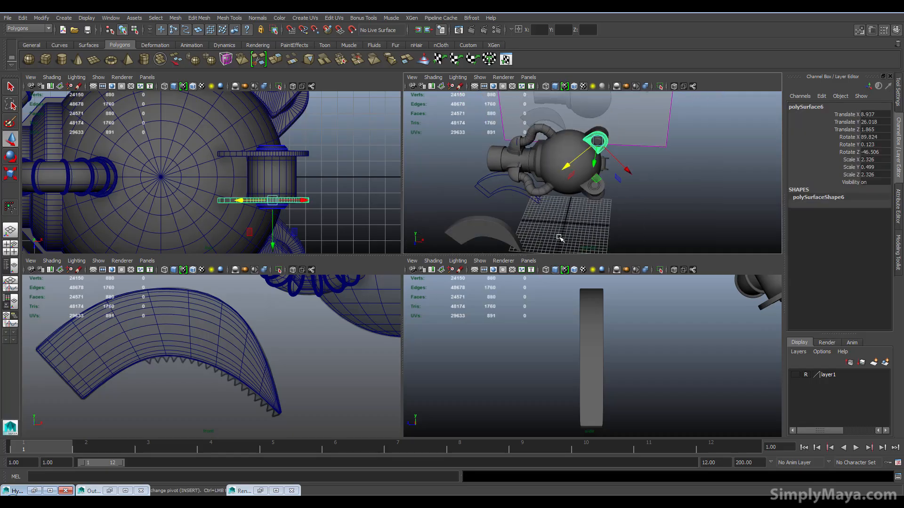
click(555, 235)
click(485, 234)
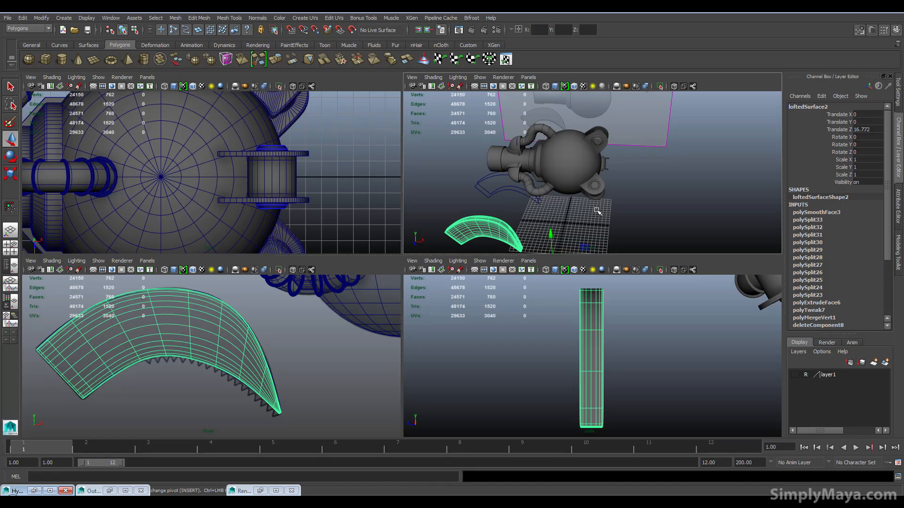
alt+drag(579, 199, 530, 205)
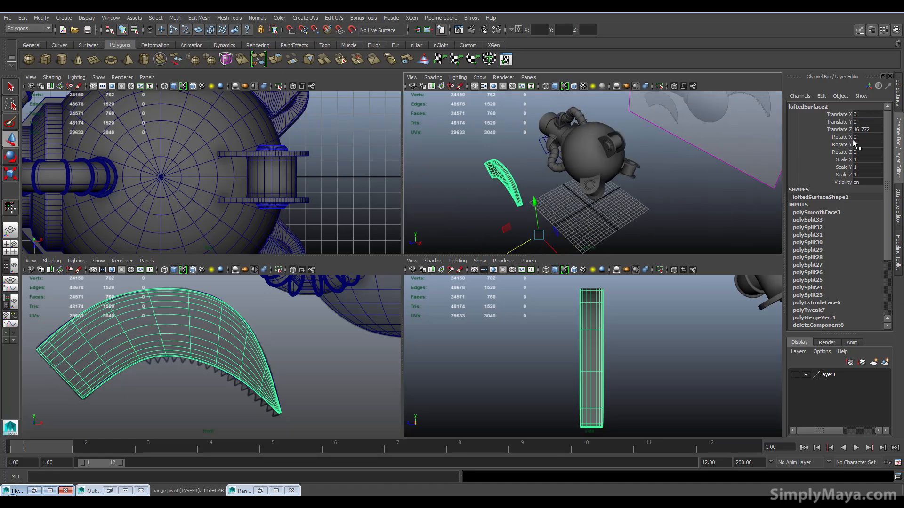
key(Return)
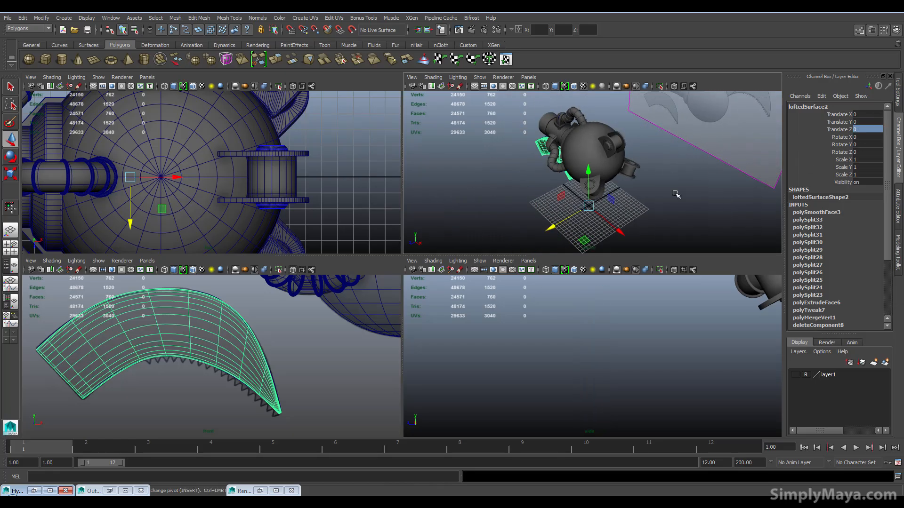
Step: Move the claw between the upper bracket's plates, to about X 29.577, Y 16.142, Z -0.671
drag(618, 232, 699, 272)
drag(680, 228, 680, 181)
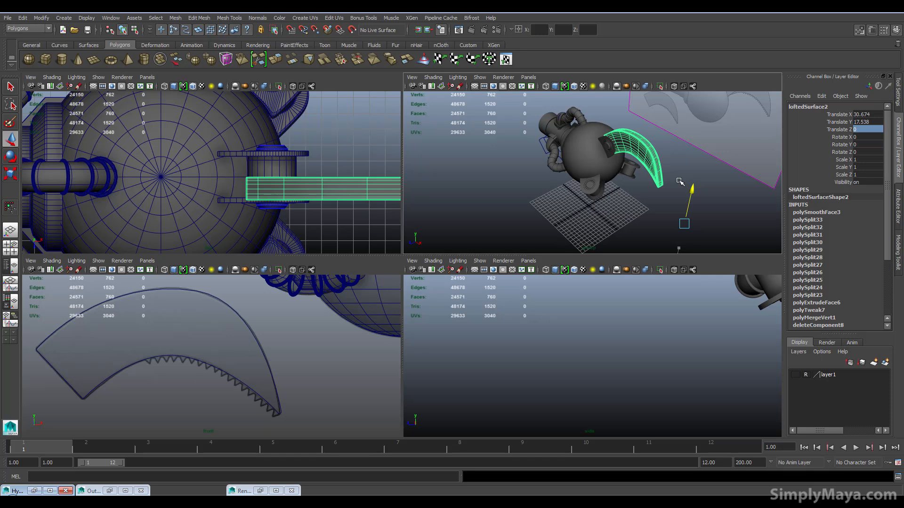
scroll(568, 179, up, 4)
alt+drag(561, 181, 640, 176)
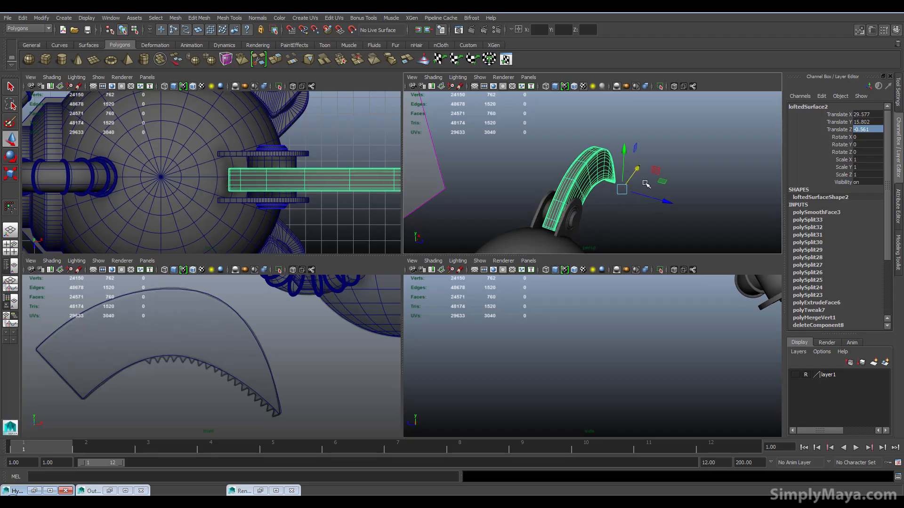
alt+drag(621, 211, 725, 141)
click(725, 140)
alt+drag(677, 183, 668, 191)
click(577, 182)
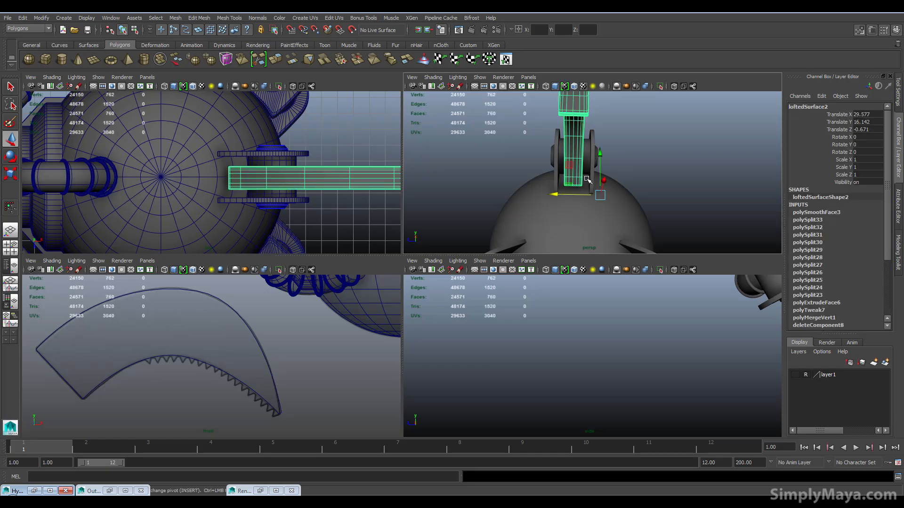
Step: Try widening the claw along Z from its off-center pivot, and undo the scaling
key(r)
drag(558, 193, 548, 193)
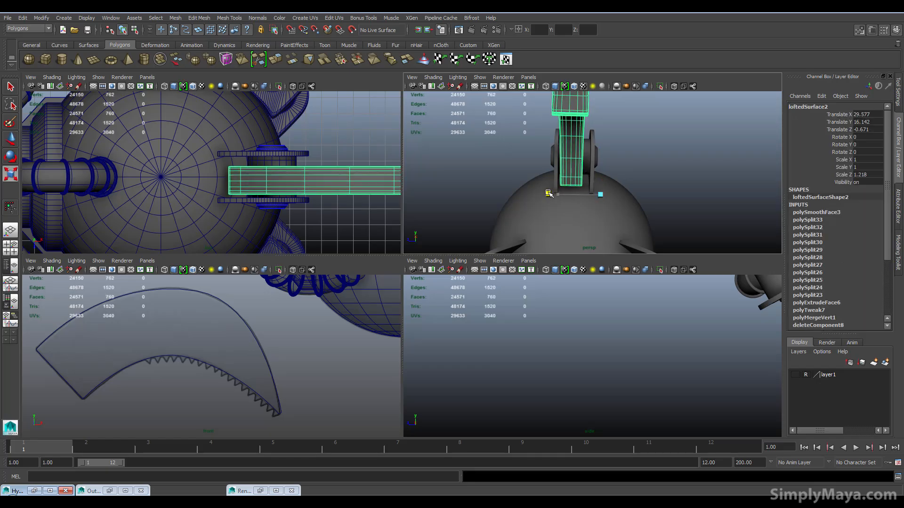
key(ctrl+z)
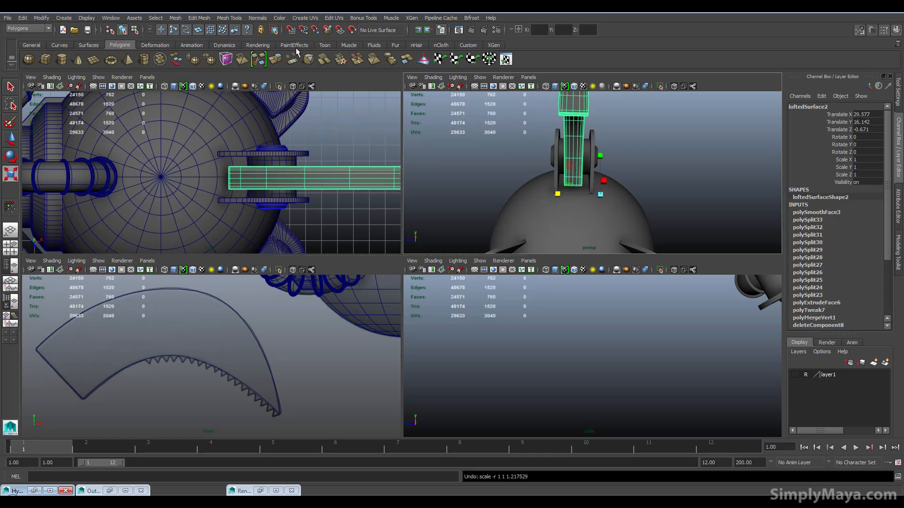
Step: Center the claw's pivot and widen the claw to a Scale Z of about 1.392 between the bracket plates
click(63, 18)
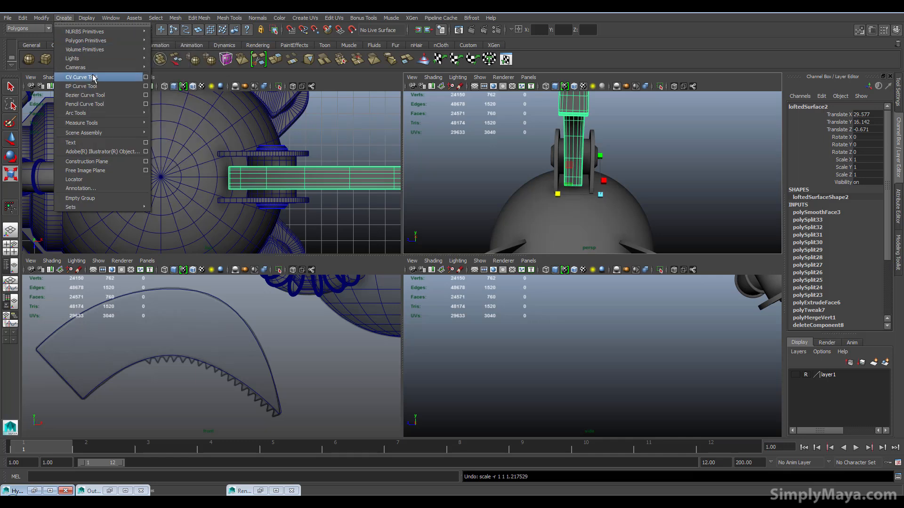
mouse_move(102, 123)
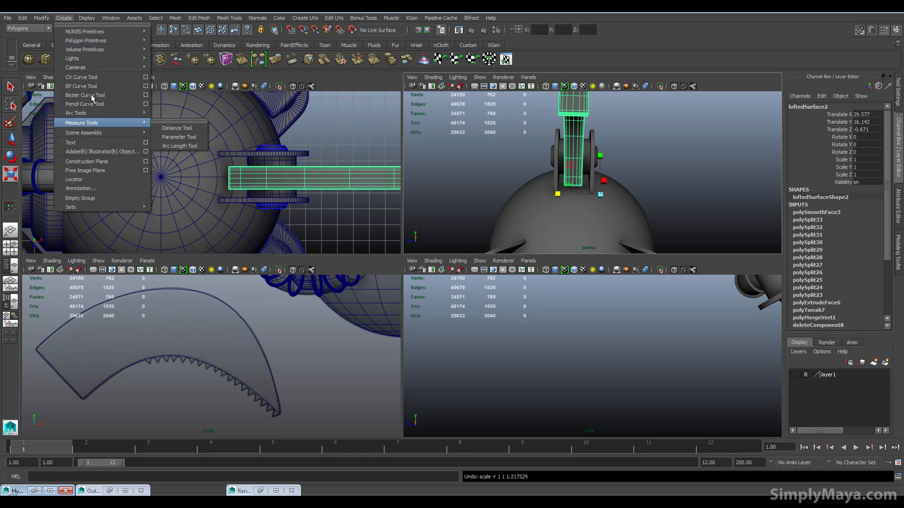
mouse_move(41, 18)
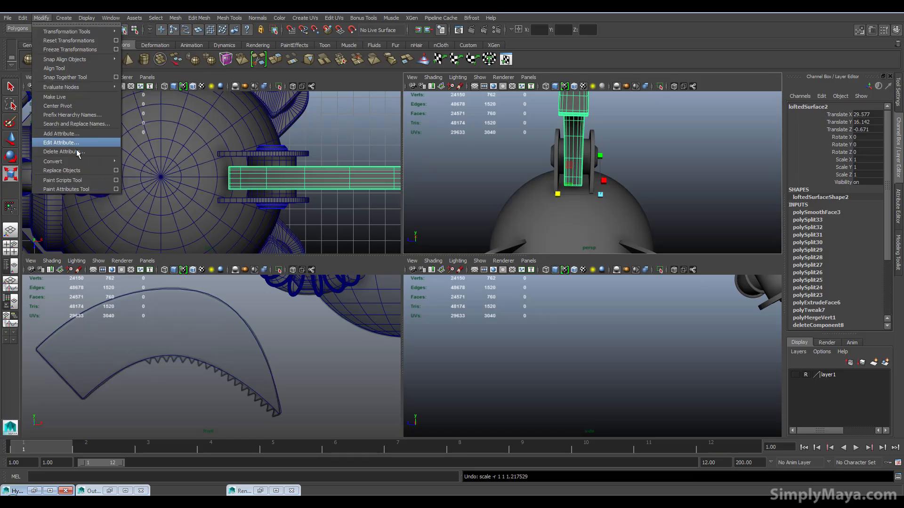
click(57, 106)
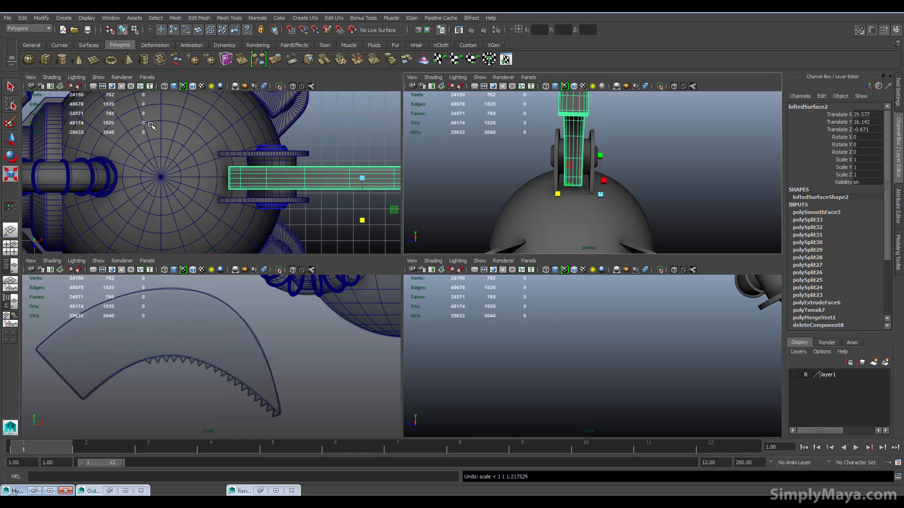
drag(532, 121, 515, 123)
key(w)
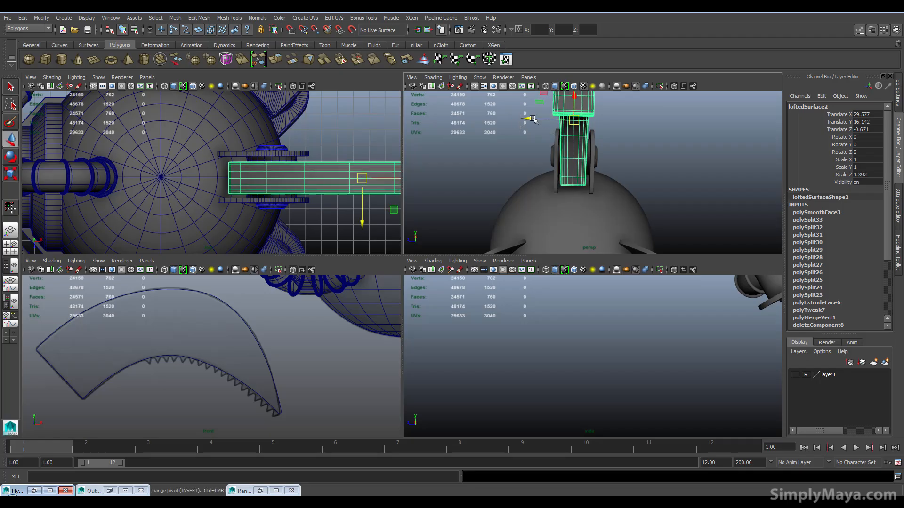
click(704, 188)
Step: Examine the mounted claw and the whole assembly against the reference image, and enlarge the perspective view
alt+drag(704, 188, 725, 181)
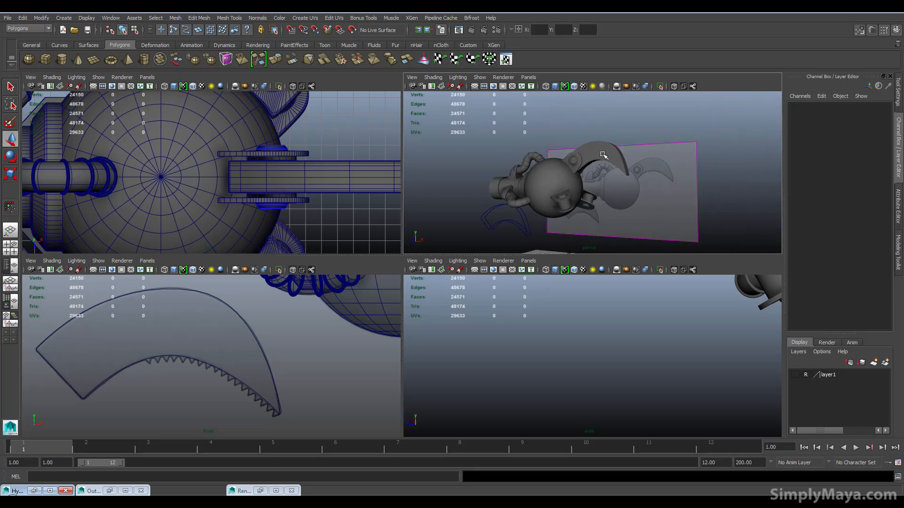
alt+drag(601, 205, 601, 198)
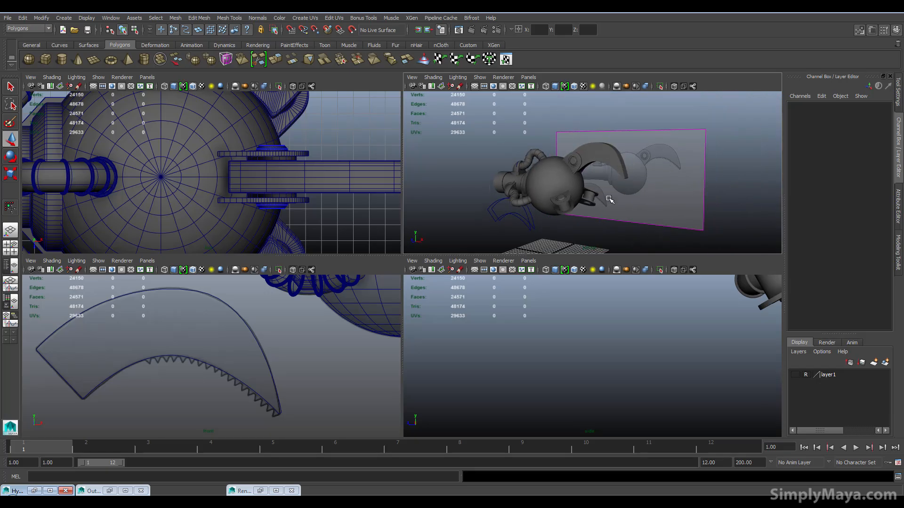
scroll(722, 182, up, 5)
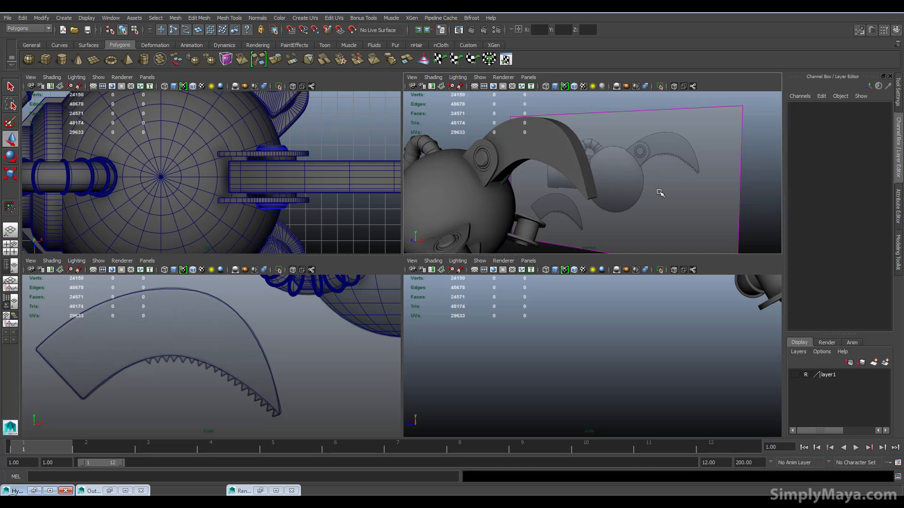
alt+right_drag(506, 176, 558, 132)
alt+drag(633, 168, 578, 167)
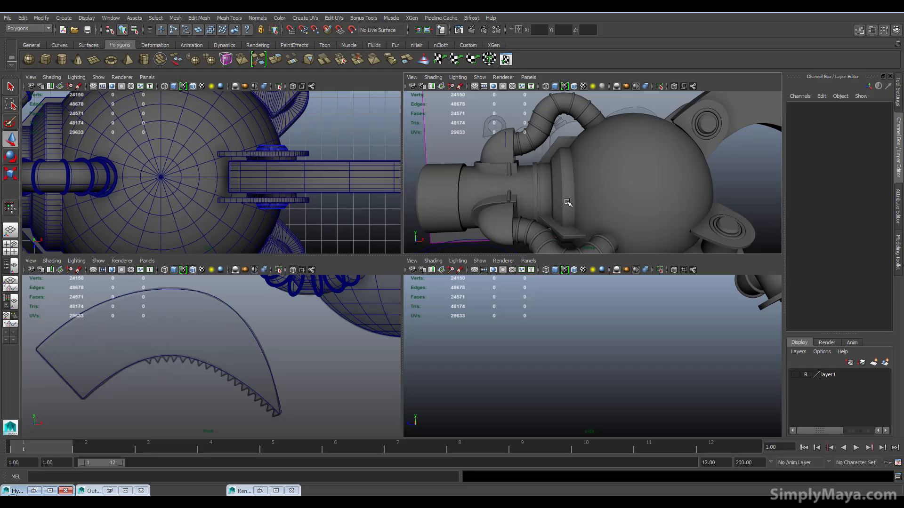
alt+right_drag(563, 175, 541, 181)
mouse_move(541, 182)
alt+mouse_down()
mouse_move(472, 175)
mouse_move(558, 186)
alt+mouse_up()
key(space)
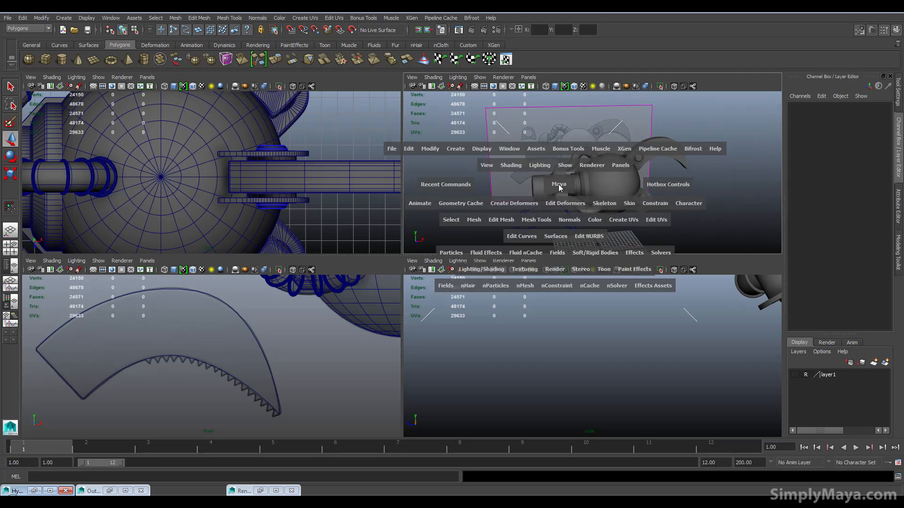
alt+drag(450, 248, 468, 251)
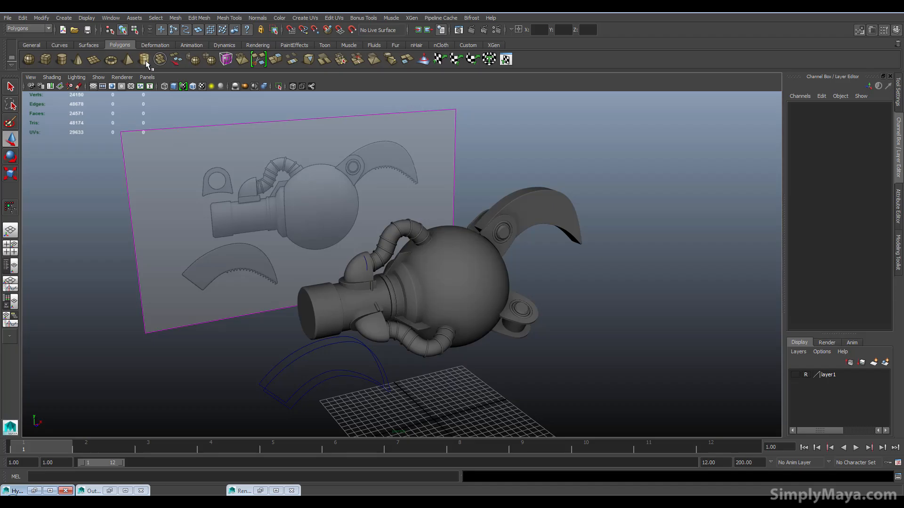
Step: Create a polygon cylinder, raise it to about Y 32.051 above the body, and set its Subdivisions Axis to 40
click(62, 59)
alt+drag(399, 309, 402, 320)
drag(430, 357, 427, 165)
scroll(659, 228, up, 5)
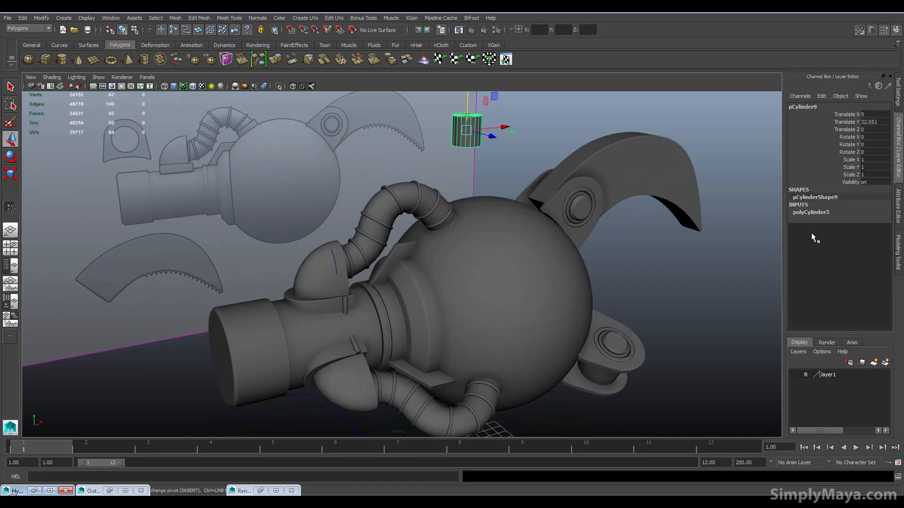
click(820, 212)
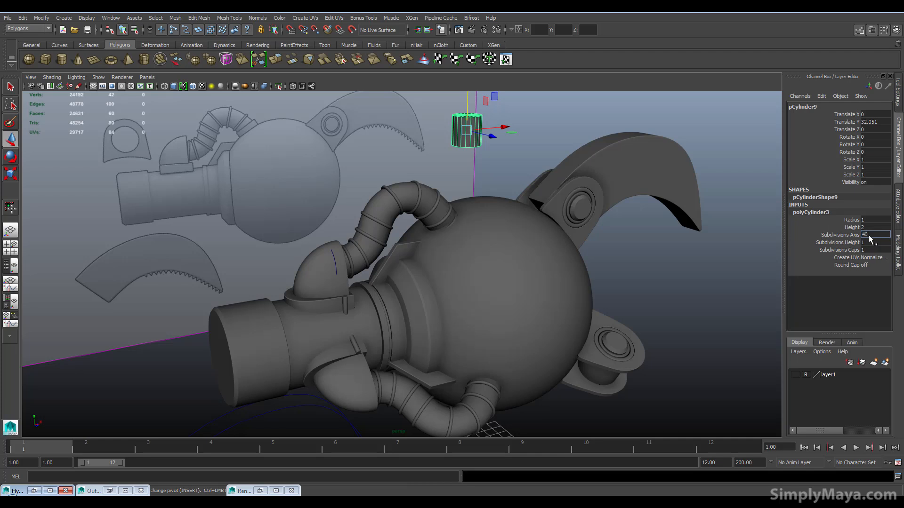
key(Return)
key(f)
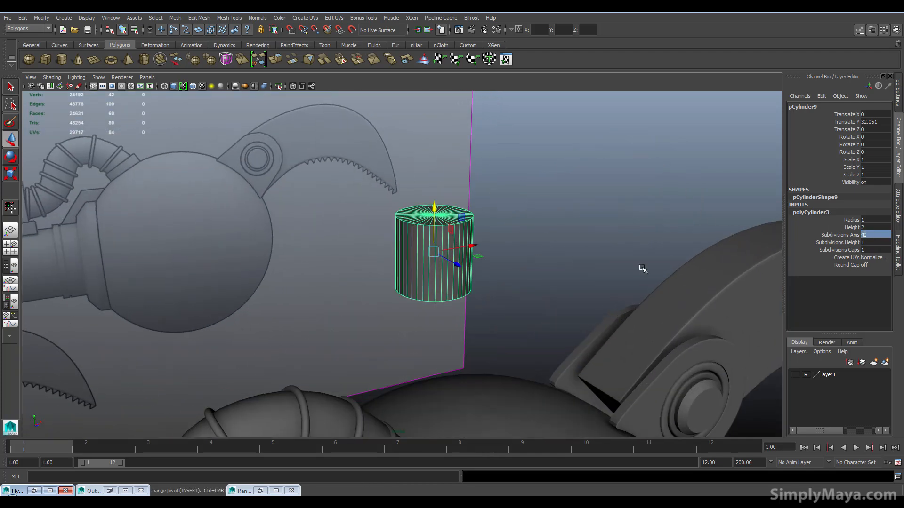
Step: Bevel the edge loop around the cylinder's bottom cap
right_drag(418, 287, 413, 268)
double_click(422, 300)
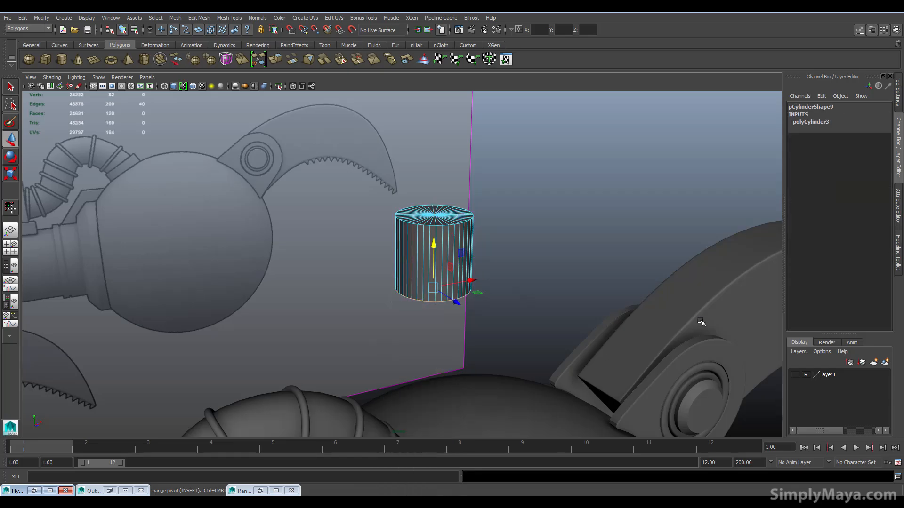
alt+drag(393, 284, 438, 163)
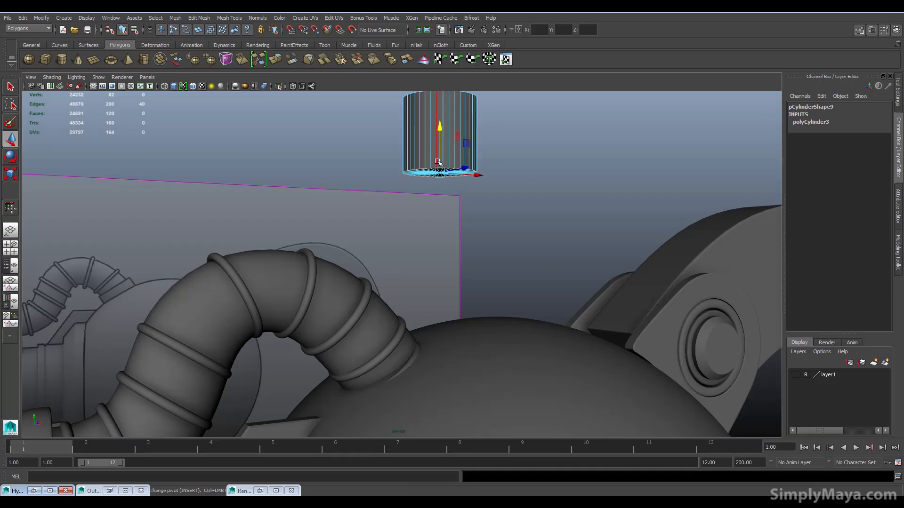
key(space)
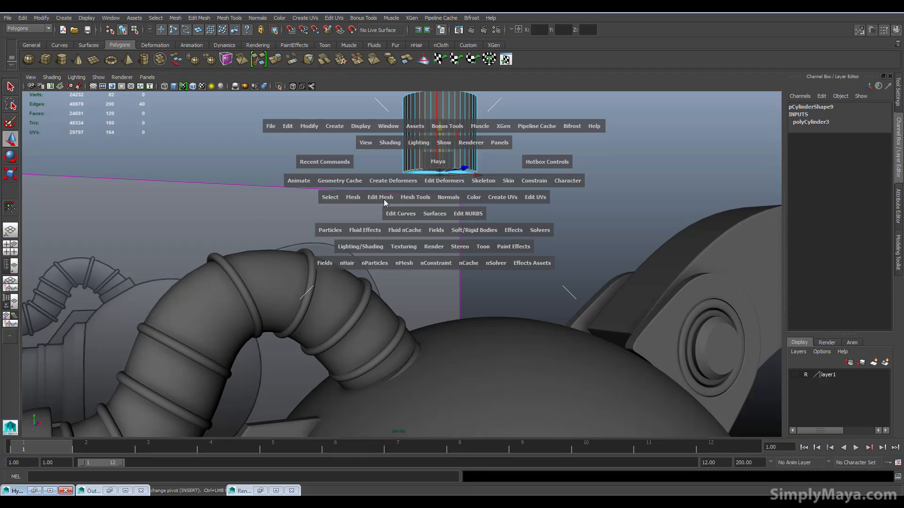
drag(383, 199, 400, 298)
alt+drag(436, 255, 400, 245)
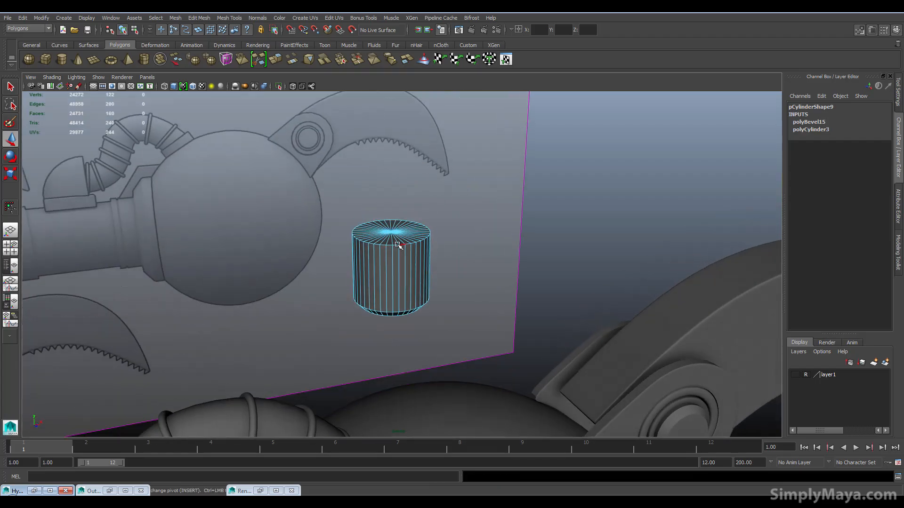
Step: Shorten the cylinder by lowering all the vertices of its top cap
click(388, 246)
alt+drag(323, 222, 329, 228)
right_drag(413, 225, 406, 208)
alt+drag(406, 210, 372, 255)
drag(336, 142, 385, 219)
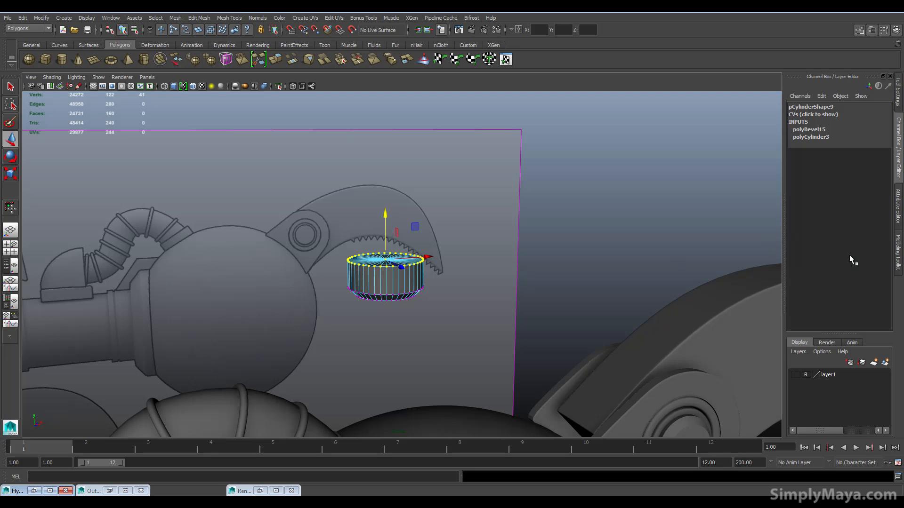
Step: Insert an edge loop around the middle of the cylinder's side with Multi-Cut
click(894, 258)
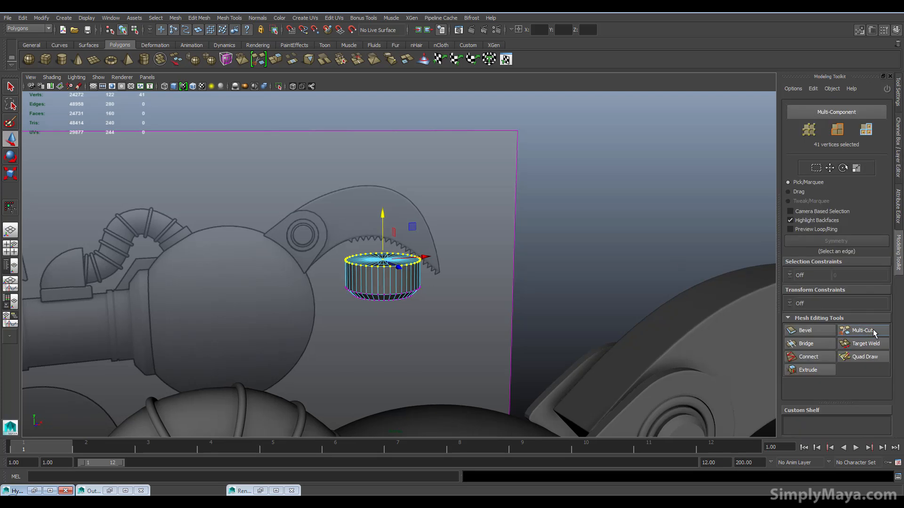
click(858, 331)
click(396, 278)
alt+drag(396, 277, 384, 297)
alt+right_drag(384, 296, 543, 301)
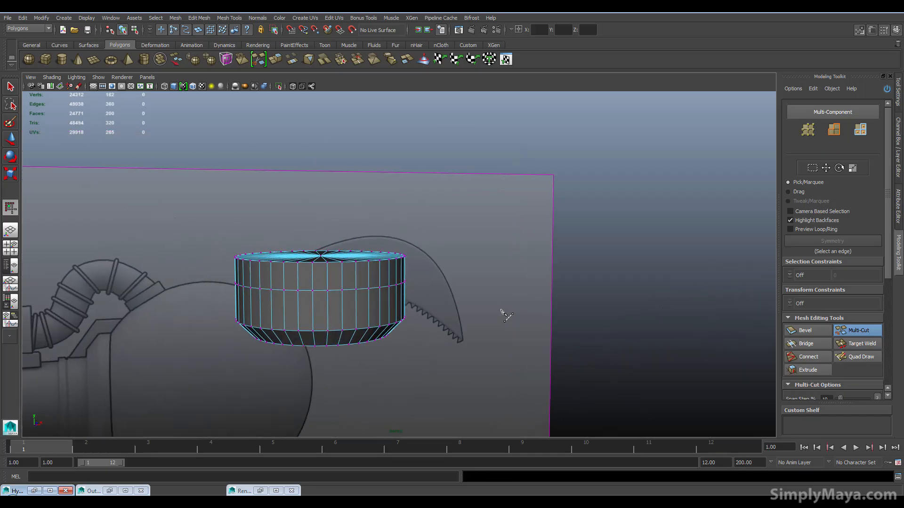
Step: Select the new edge loop on the cylinder's side and move it slightly toward the top cap
right_drag(347, 294, 349, 273)
key(w)
click(344, 294)
double_click(350, 288)
drag(321, 235, 323, 211)
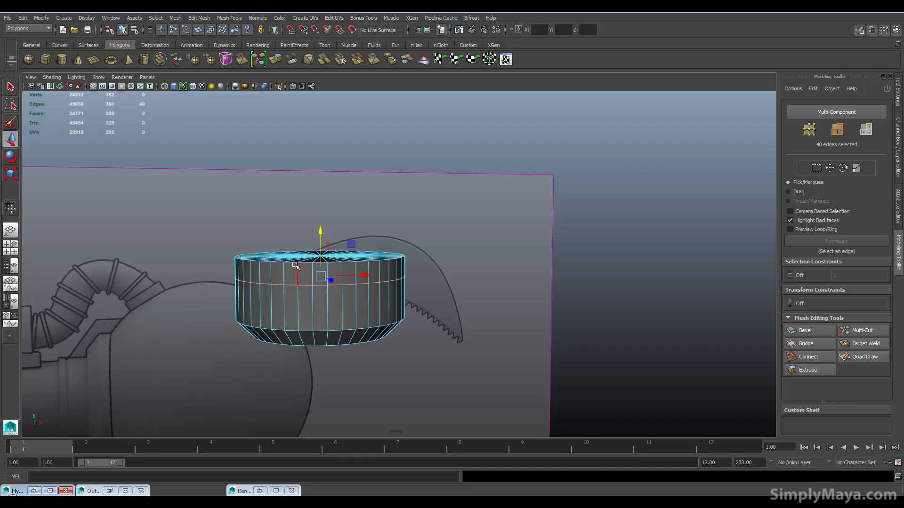
Step: Scale the cylinder's top edge loop outward into a flared rim, and return to object mode
key(r)
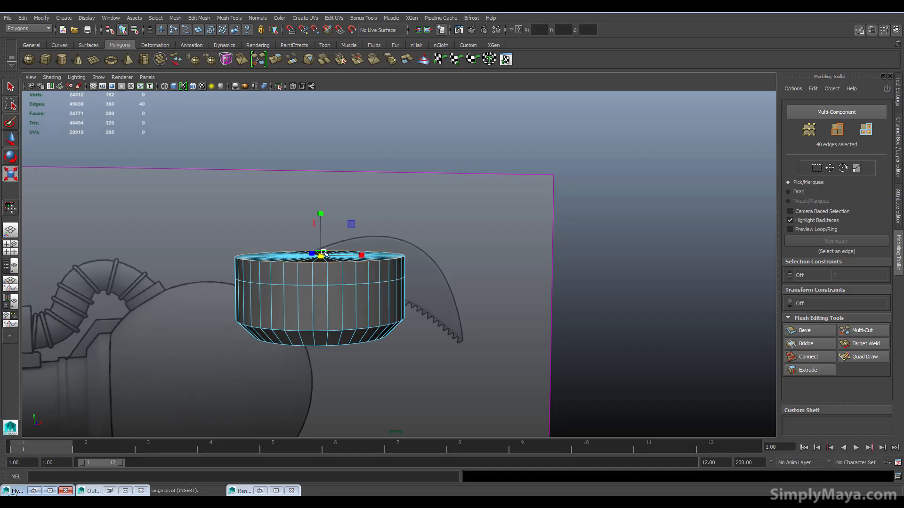
drag(321, 256, 350, 292)
mouse_move(254, 253)
right_down()
mouse_move(250, 218)
mouse_move(264, 250)
right_up()
Step: Move the flared cylinder down from beside the reference image to the collar next to the sphere
alt+drag(264, 250, 360, 264)
click(401, 237)
key(w)
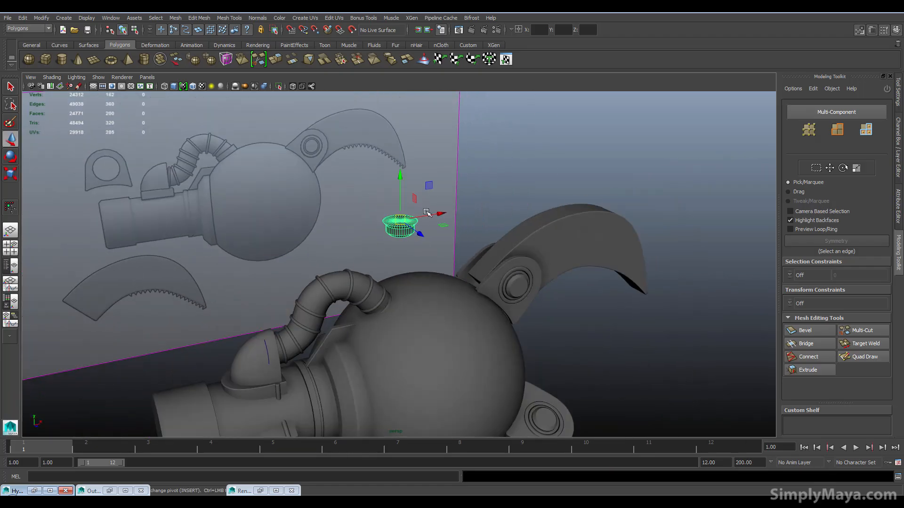
drag(403, 185, 375, 337)
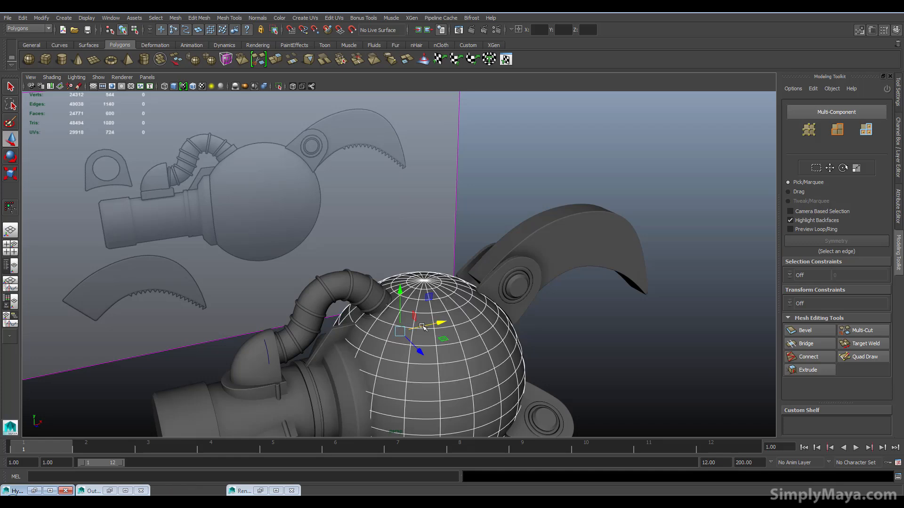
shift+click(441, 283)
shift+click(439, 311)
shift+click(441, 320)
drag(439, 323, 389, 333)
drag(343, 301, 342, 301)
click(335, 356)
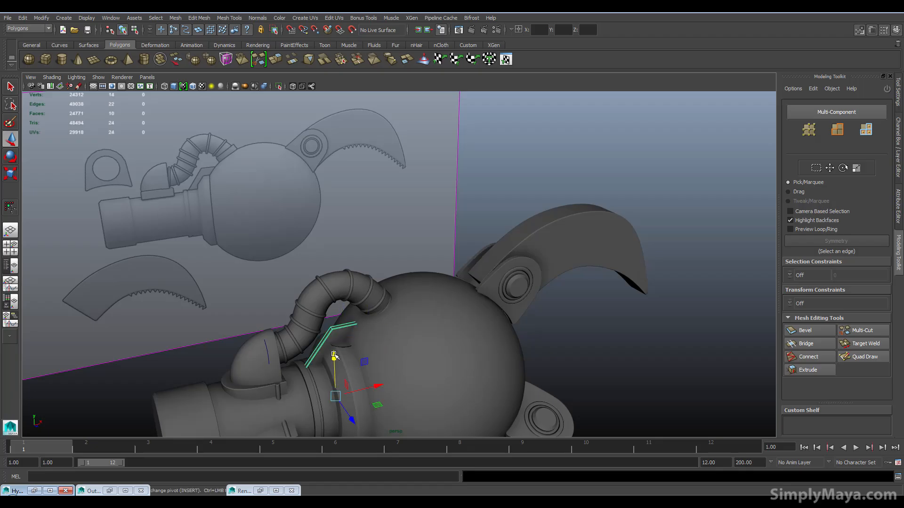
click(332, 350)
Step: Scale the flared cylinder down uniformly so it fits the width of the collar's outer rim
scroll(396, 343, up, 5)
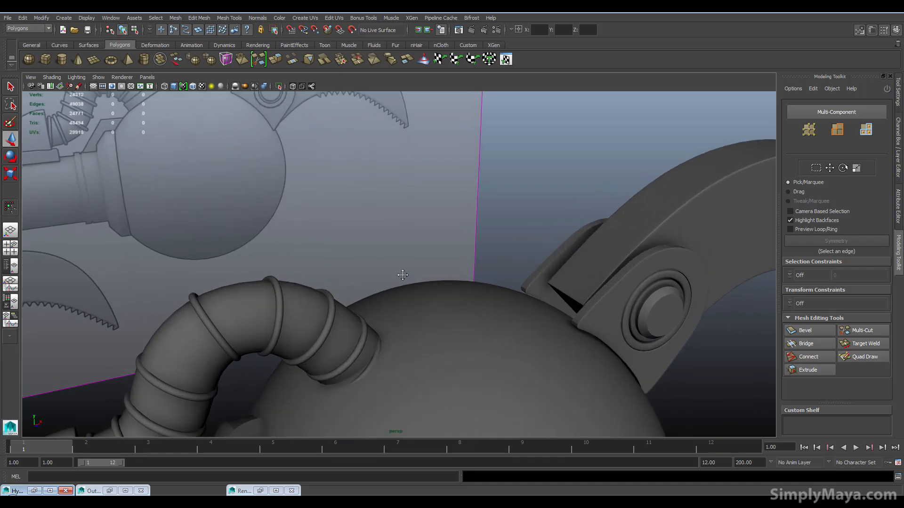
alt+drag(360, 245, 409, 288)
click(391, 263)
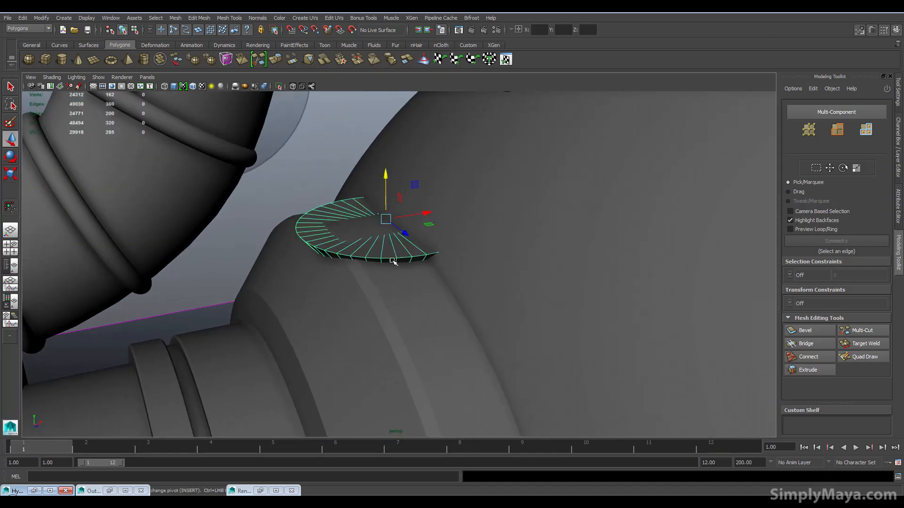
key(r)
drag(387, 222, 302, 226)
key(w)
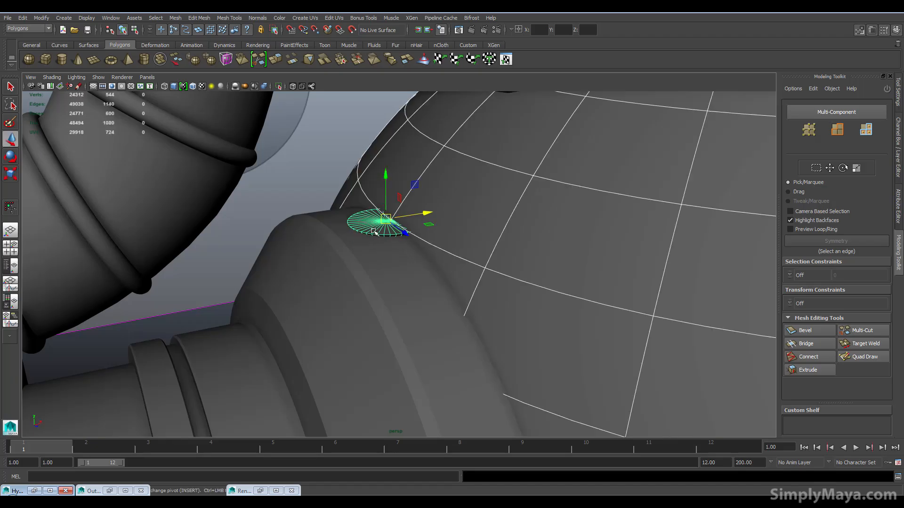
Step: Fine-tune the cylinder's position and size so it sits sunk into the collar's rim beside the sphere
drag(408, 213, 369, 276)
key(r)
key(w)
key(r)
key(w)
alt+drag(339, 307, 350, 275)
Step: Subtract the flared cylinder from the collar mesh with a Boolean Difference
click(455, 263)
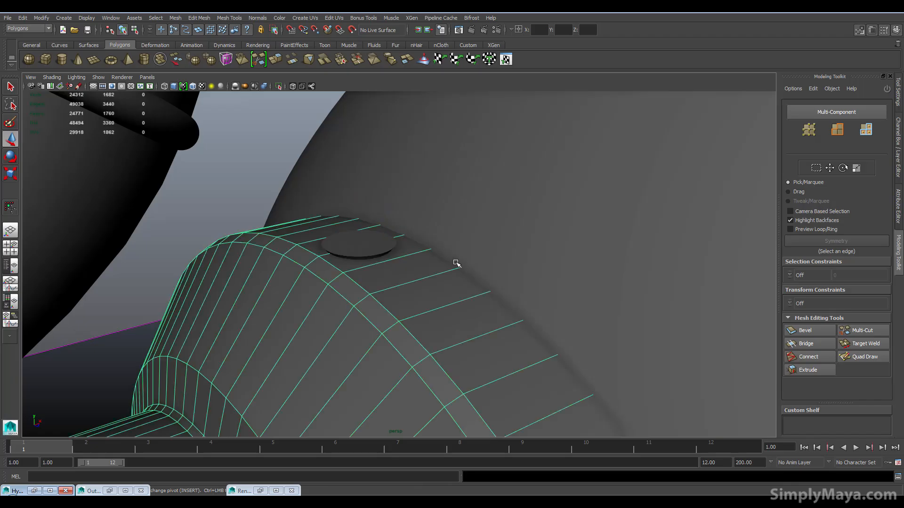
click(375, 247)
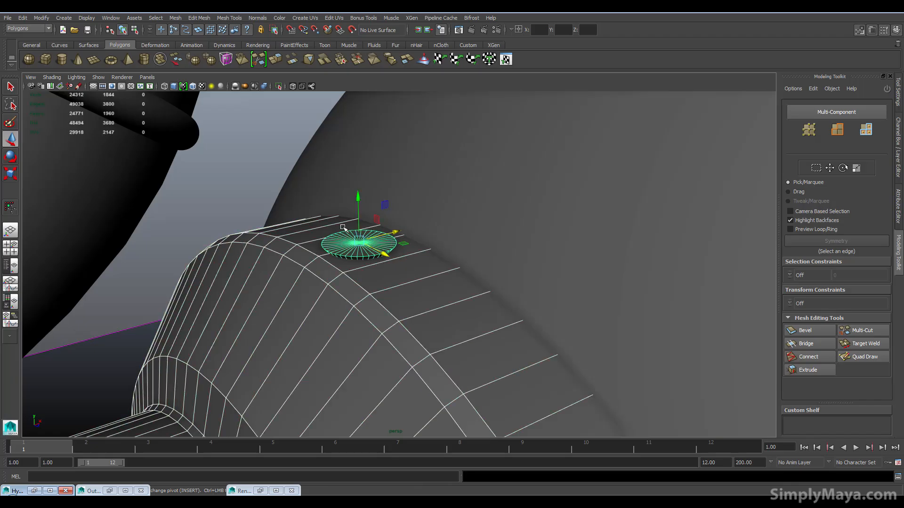
key(space)
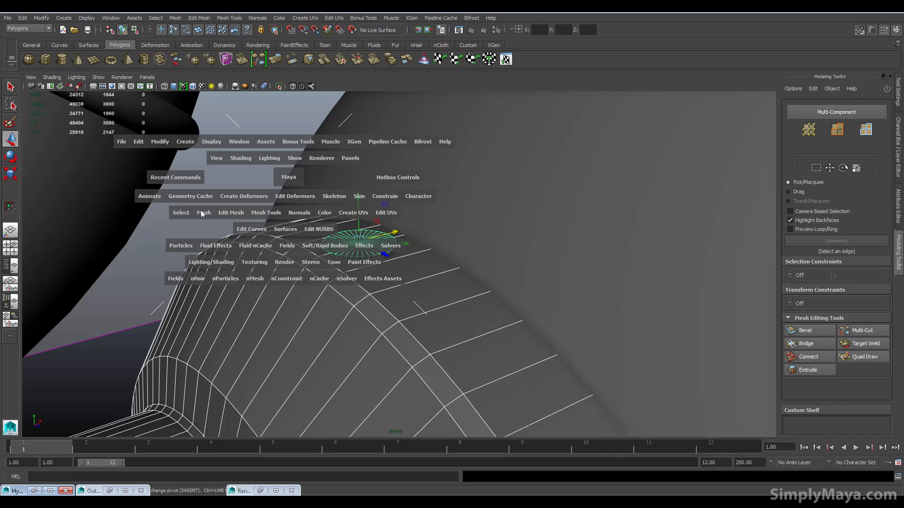
click(185, 142)
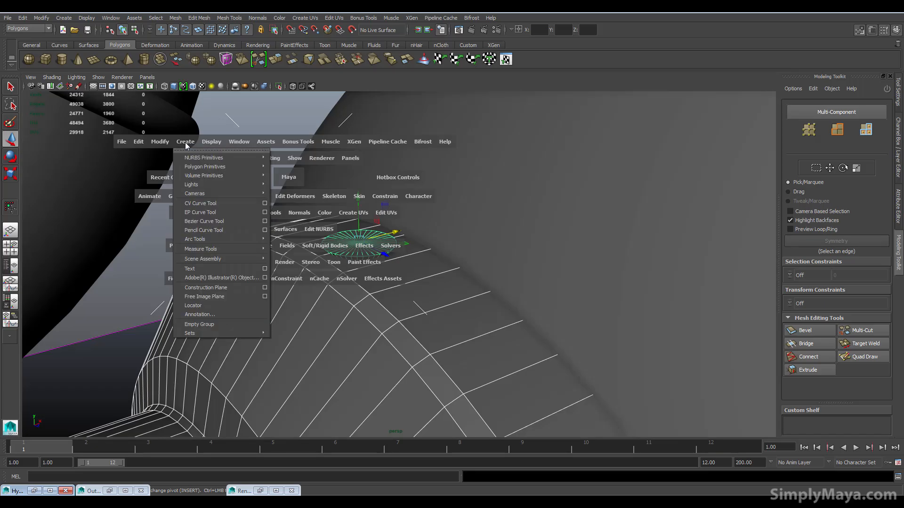
click(186, 143)
click(205, 213)
mouse_move(250, 234)
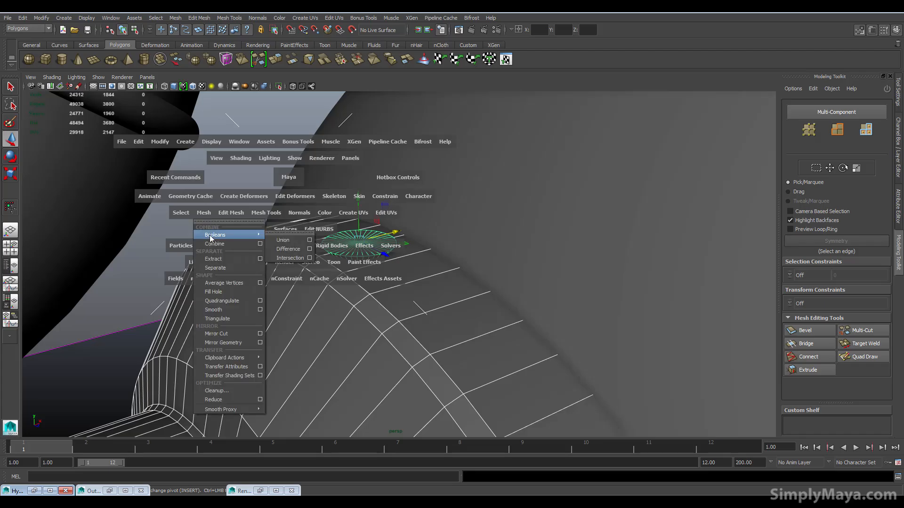
click(289, 255)
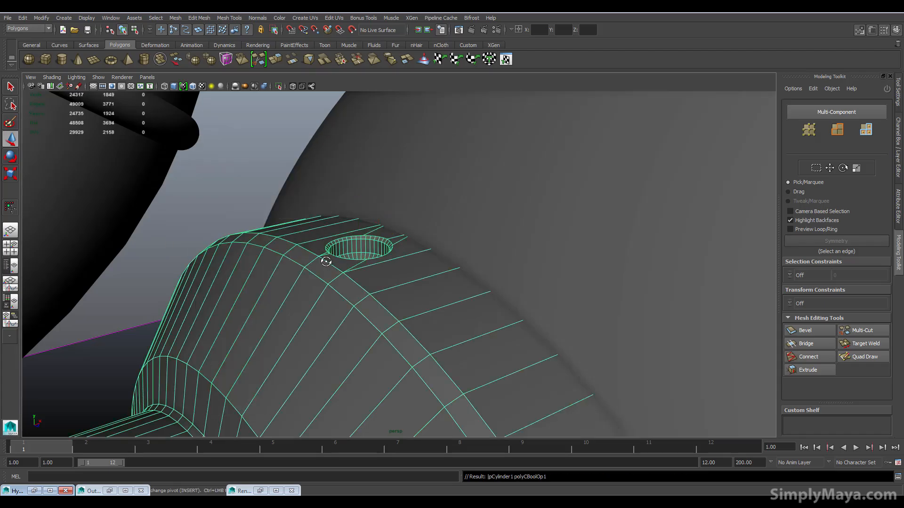
Step: Examine the recessed hole cut into the collar from several angles and distances
alt+right_drag(289, 254, 299, 282)
alt+middle_drag(299, 282, 281, 194)
alt+drag(281, 194, 269, 309)
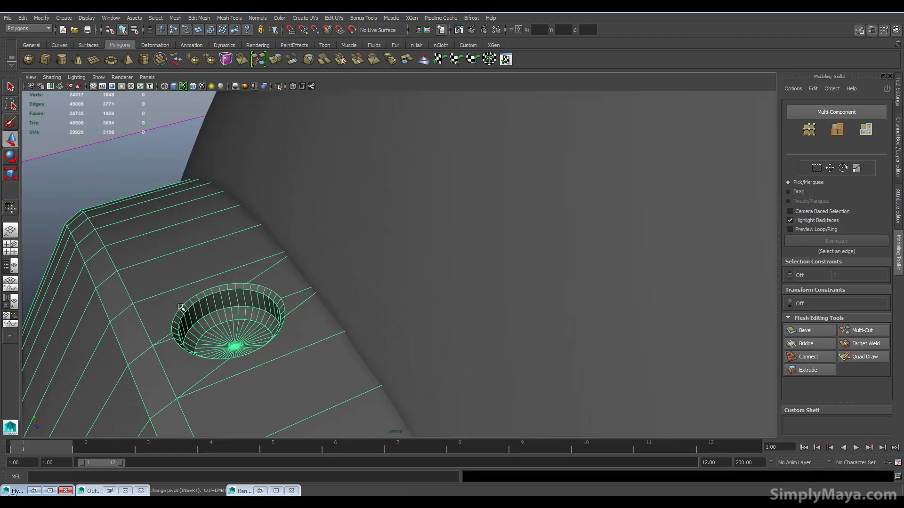
click(133, 170)
scroll(168, 216, down, 5)
alt+drag(168, 216, 359, 197)
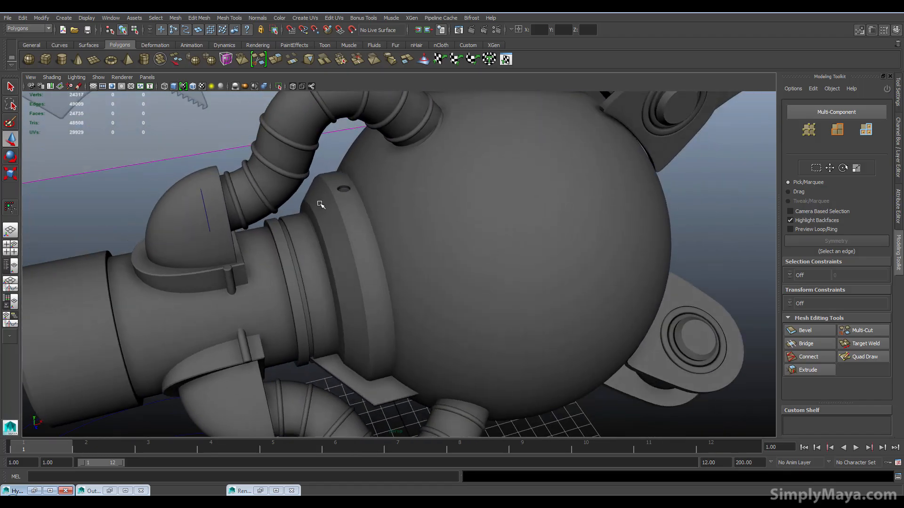
alt+right_drag(359, 197, 666, 263)
alt+drag(666, 262, 423, 326)
alt+right_drag(423, 327, 490, 319)
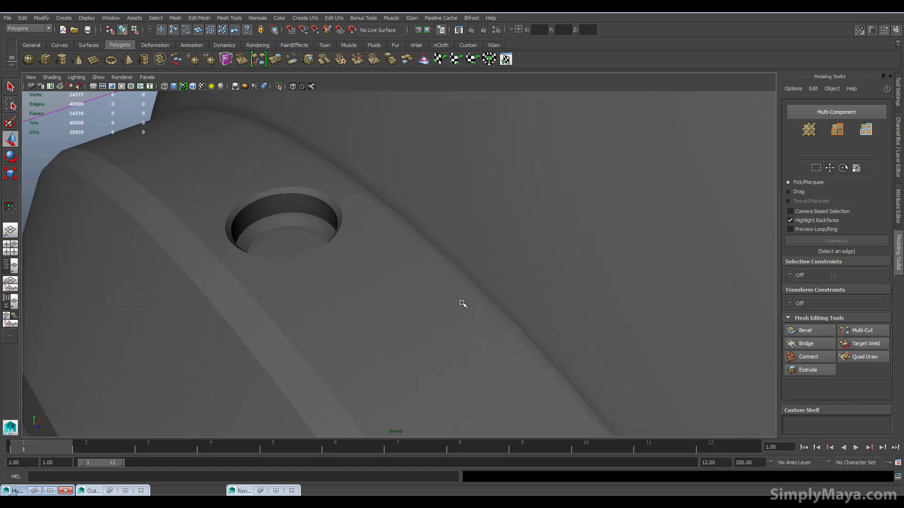
alt+drag(490, 319, 373, 289)
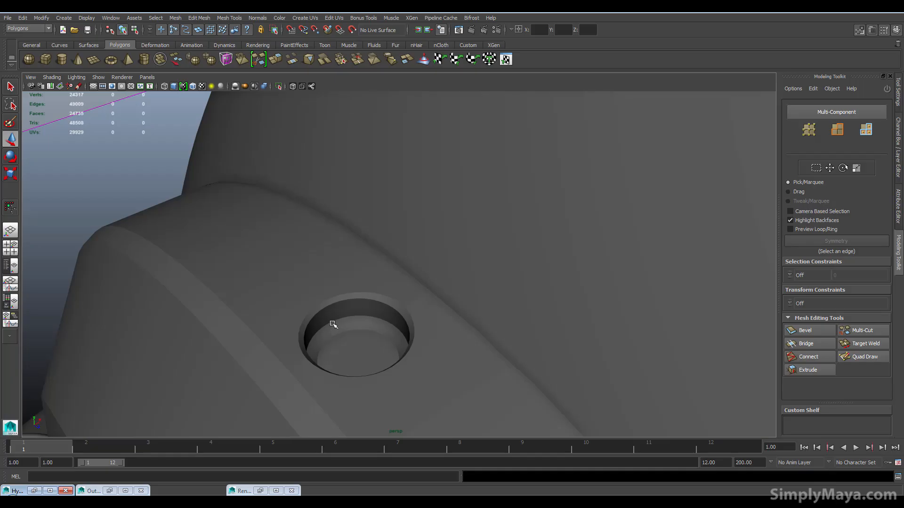
Step: Undo the Boolean Difference to restore the separate cylinder and collar
key(ctrl+z)
key(ctrl+z)
key(ctrl+z)
key(ctrl+z)
Step: Select the flared cylinder and set Duplicate Special to 7 copies with an X rotation of 45
click(370, 344)
scroll(377, 344, down, 8)
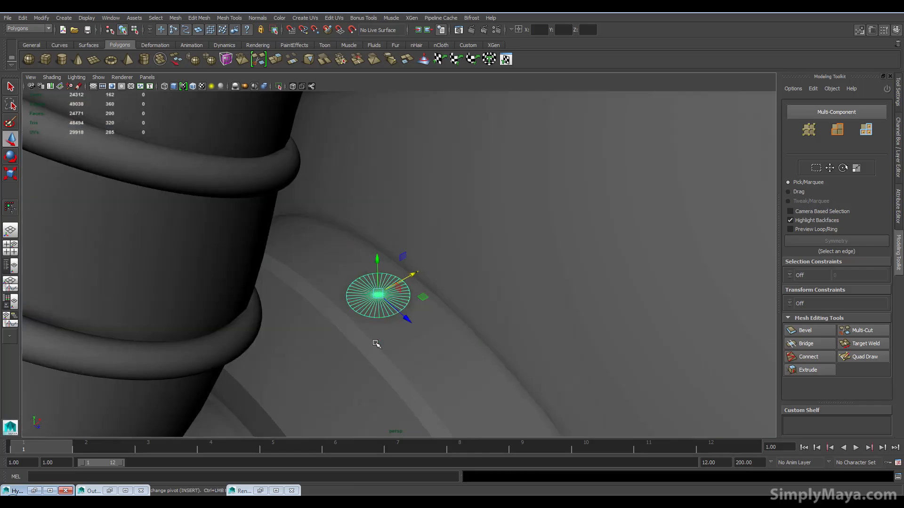
alt+drag(389, 343, 405, 291)
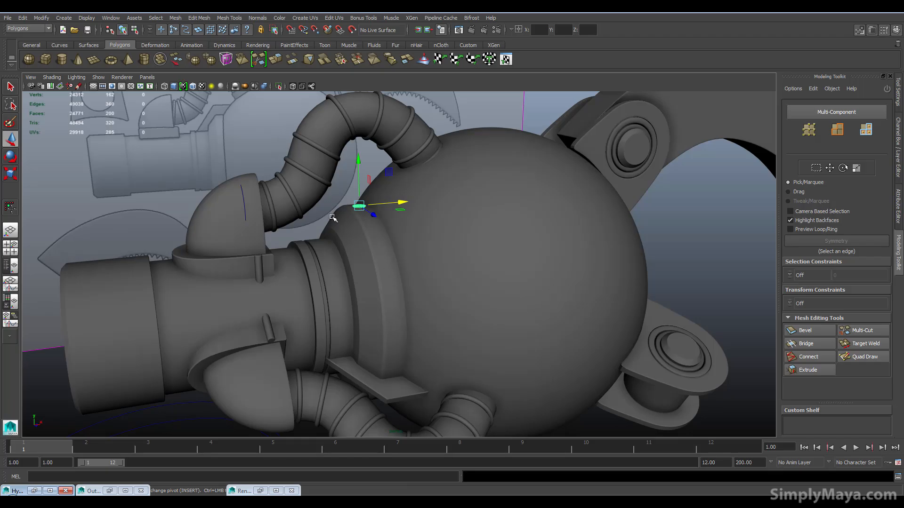
key(space)
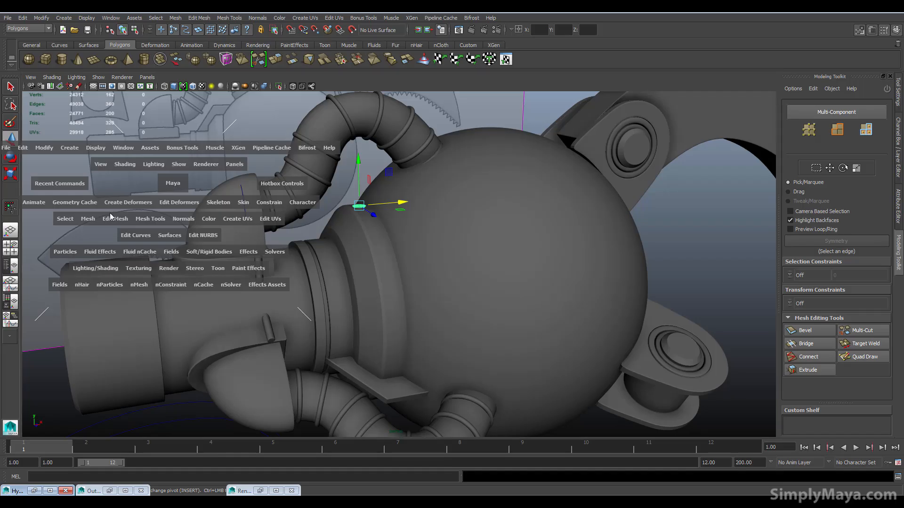
click(22, 150)
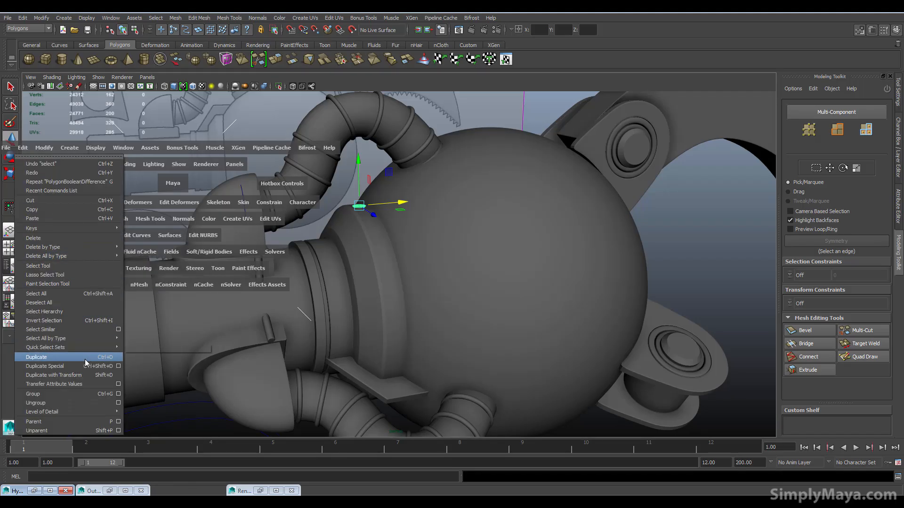
click(118, 366)
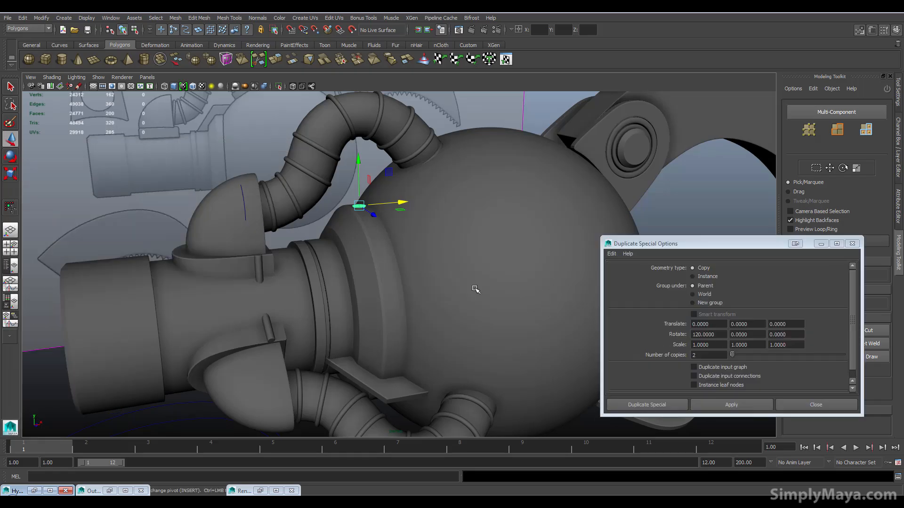
click(721, 334)
text(45)
click(703, 354)
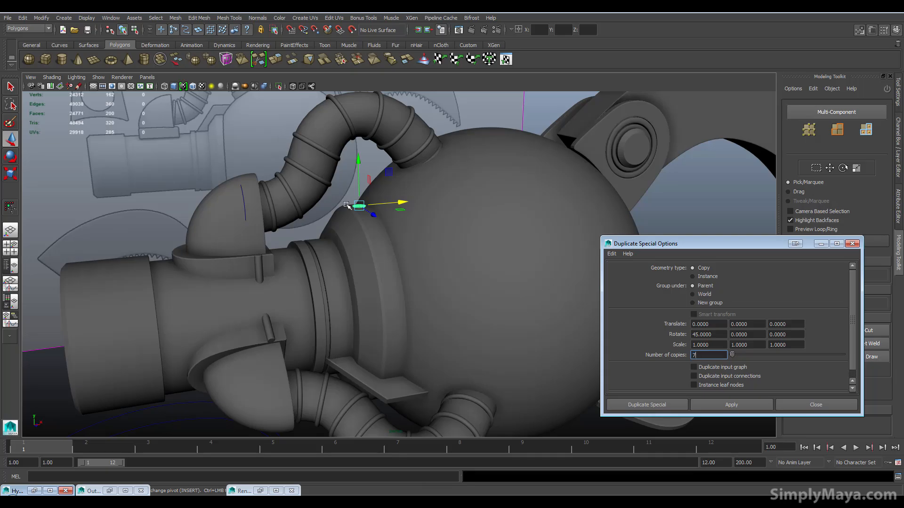
Step: Move the cylinder's pivot down to the collar's central axis in the orthographic side view
alt+drag(387, 224, 333, 184)
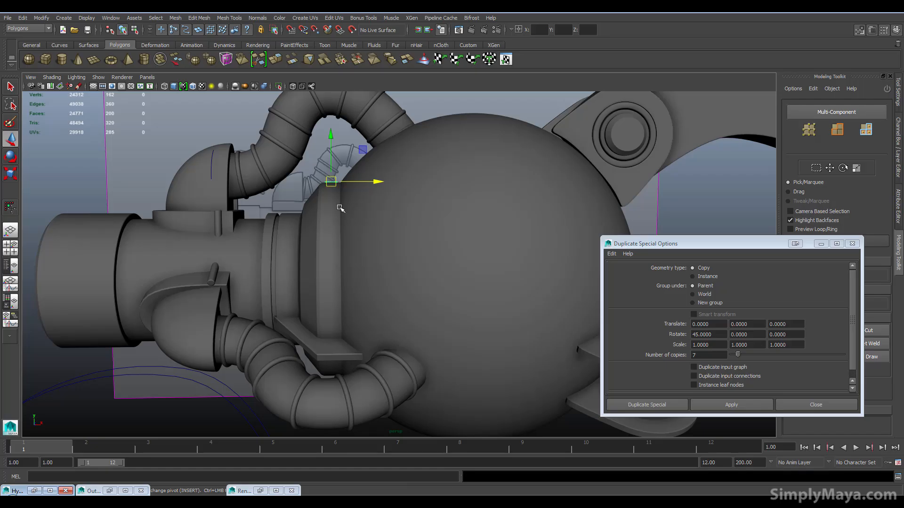
key(Insert)
key(space)
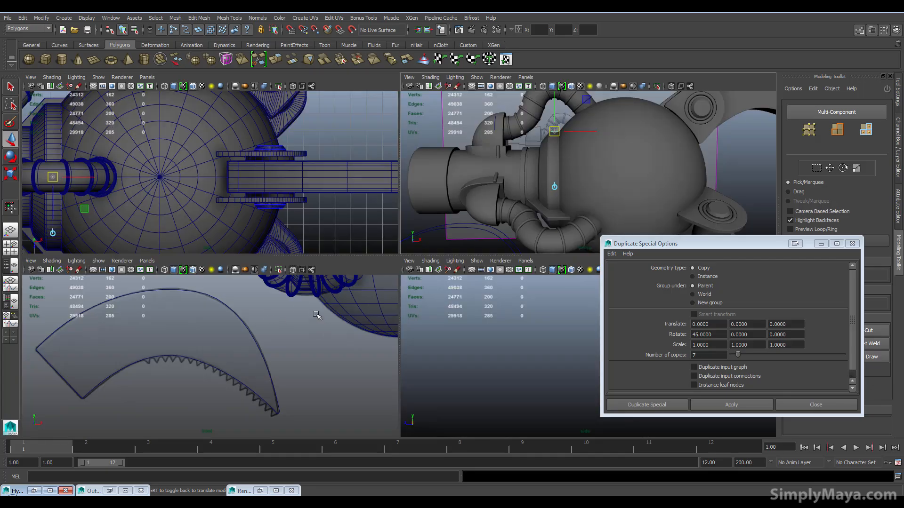
key(f)
scroll(283, 348, down, 5)
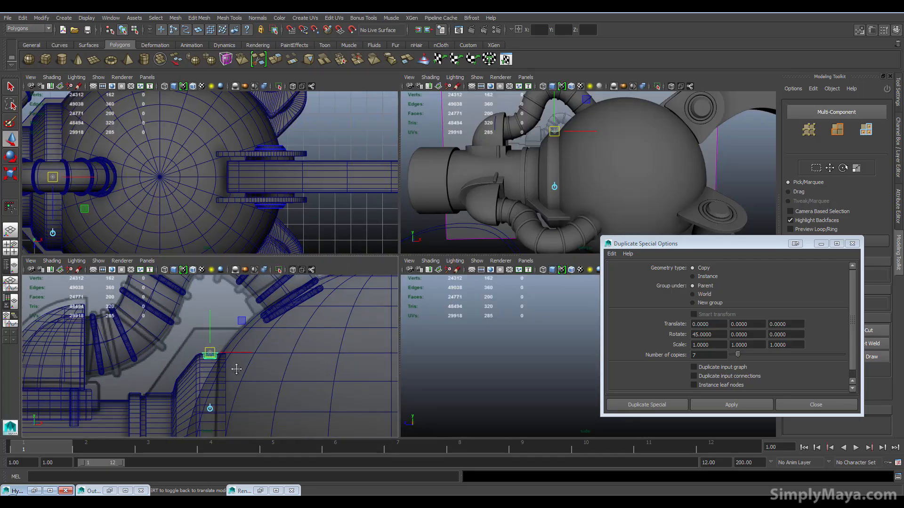
scroll(231, 387, up, 4)
alt+middle_drag(215, 320, 217, 337)
key(space)
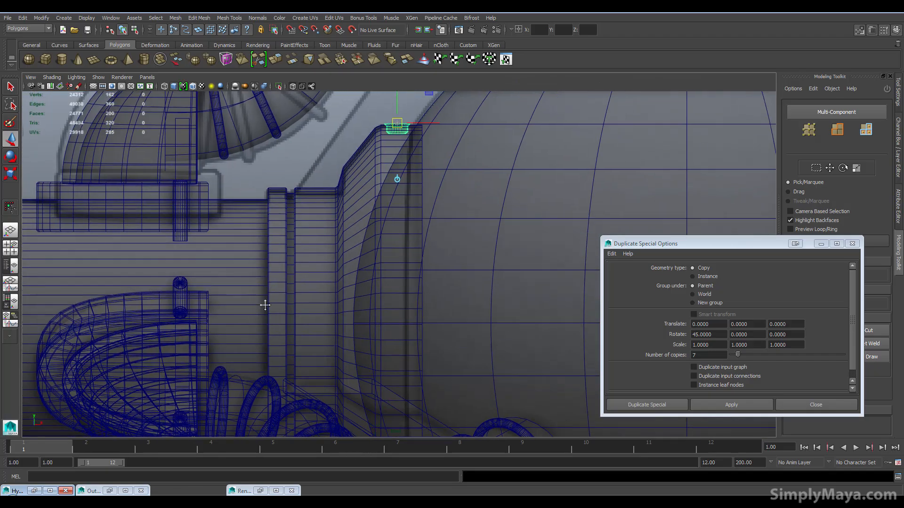
drag(362, 111, 355, 306)
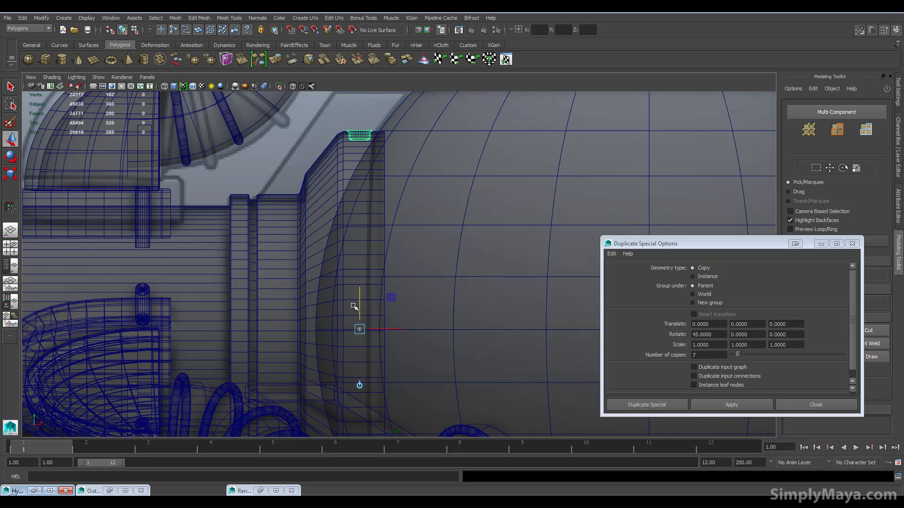
scroll(354, 307, up, 5)
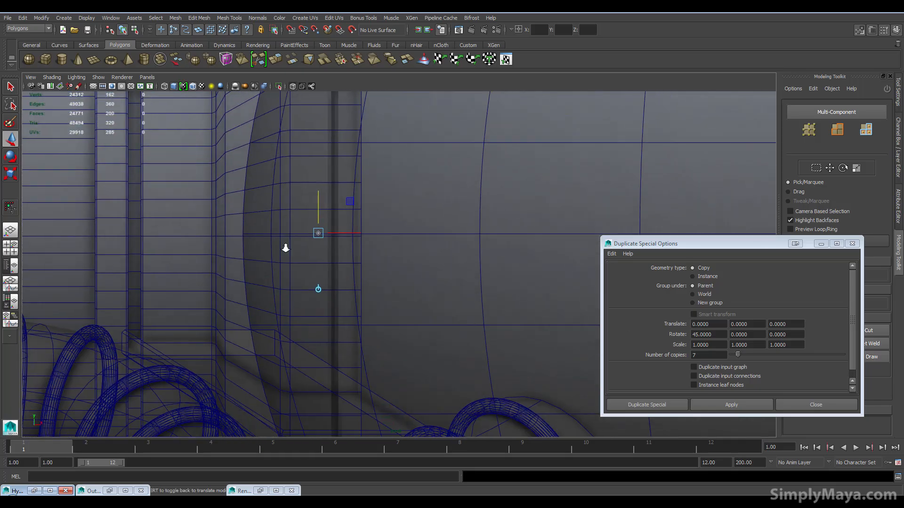
alt+right_drag(285, 248, 424, 229)
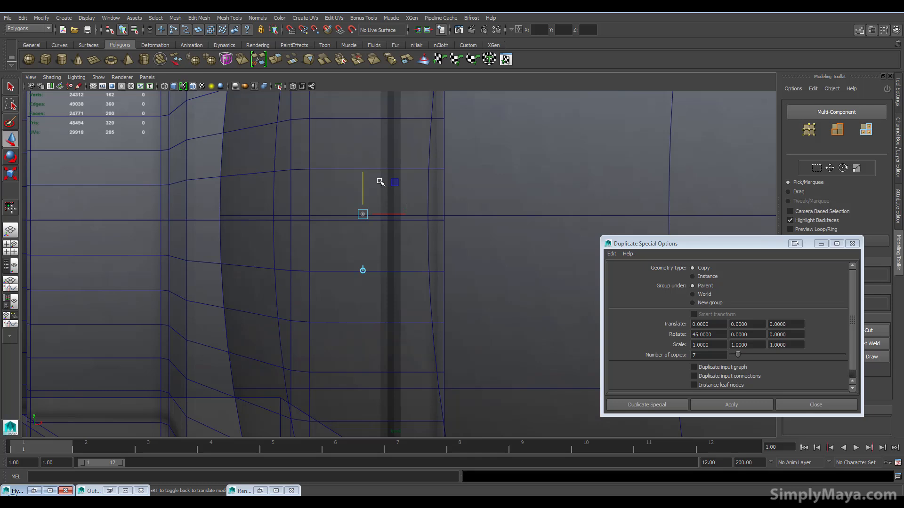
drag(363, 186, 364, 189)
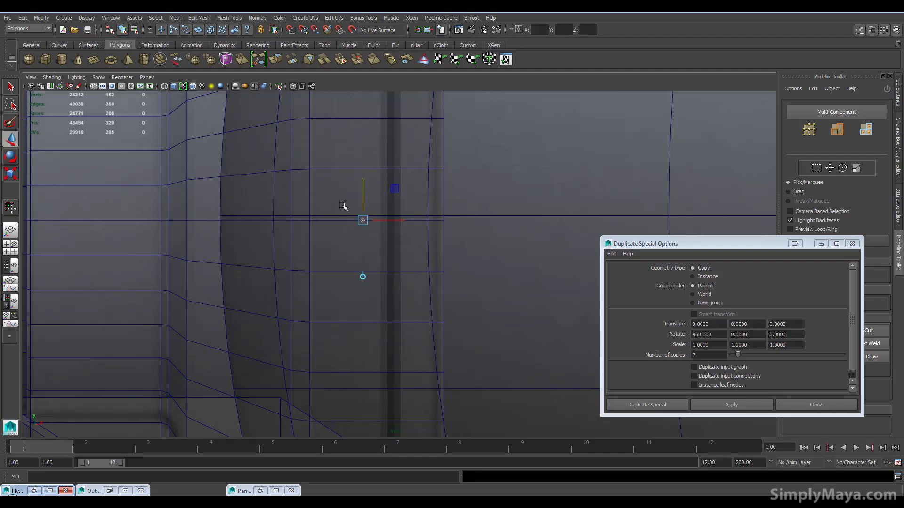
scroll(360, 219, down, 8)
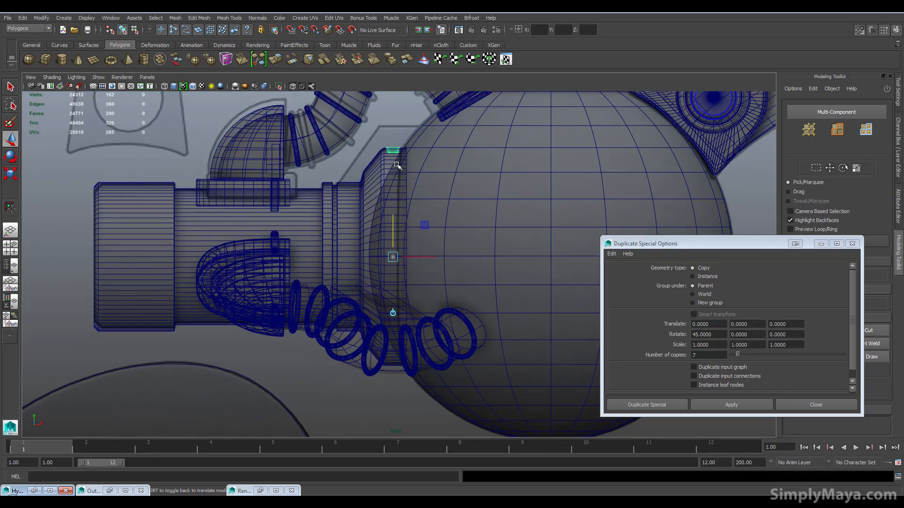
Step: Create the seven rotated copies of the cylinder around the collar and check their placement in the perspective view
click(644, 404)
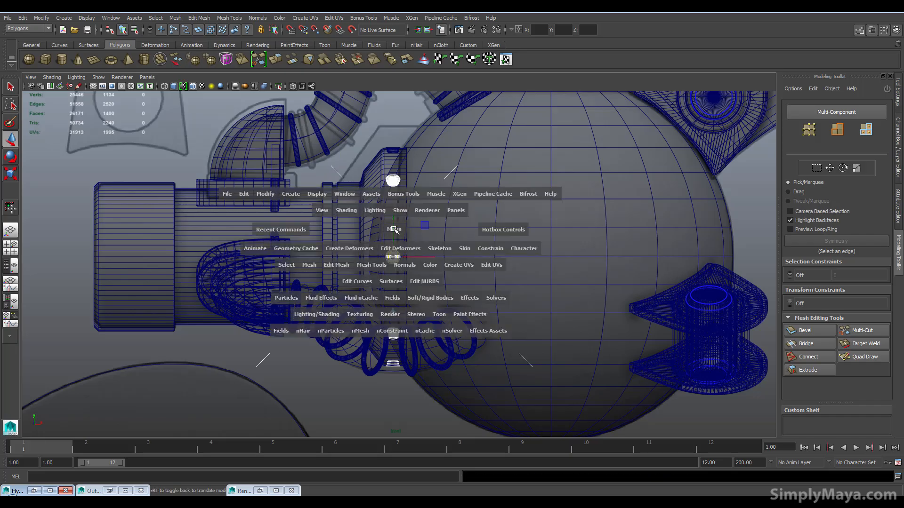
key(space)
alt+drag(511, 188, 711, 206)
alt+right_drag(711, 206, 692, 214)
alt+middle_drag(692, 214, 634, 239)
alt+right_drag(634, 239, 612, 237)
alt+drag(612, 238, 508, 242)
alt+right_drag(508, 242, 404, 224)
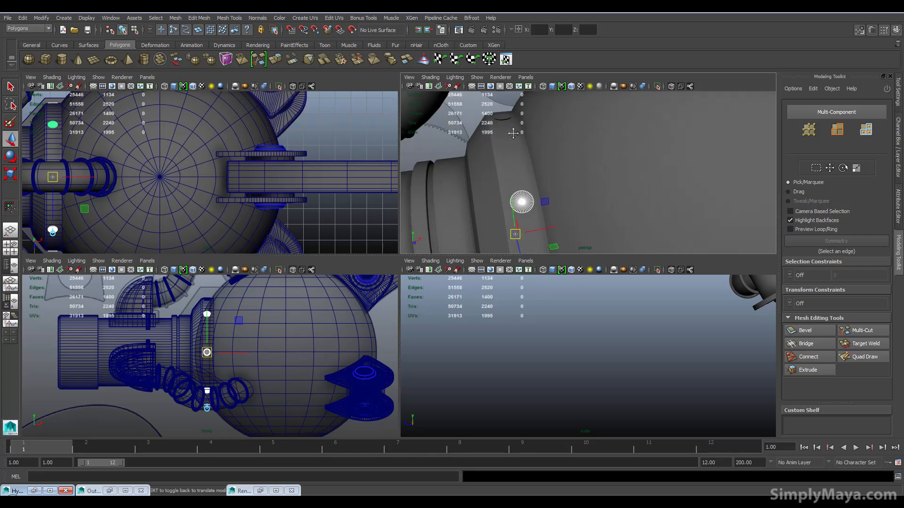
alt+drag(514, 134, 505, 182)
Step: Subtract the flared cylinders arrayed around the collar from the cylindrical body with a Boolean Difference, selecting the body first
click(511, 171)
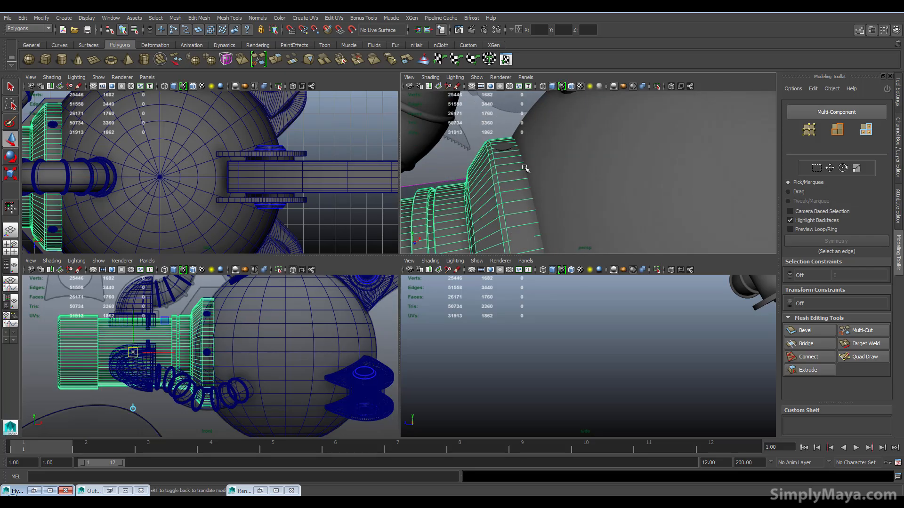
key(space)
alt+drag(321, 295, 389, 240)
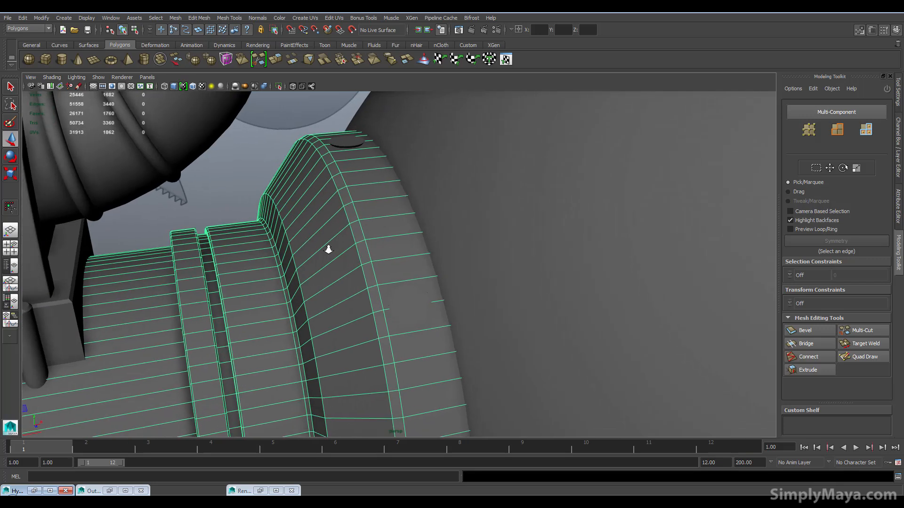
alt+right_drag(390, 240, 139, 273)
alt+drag(139, 273, 395, 306)
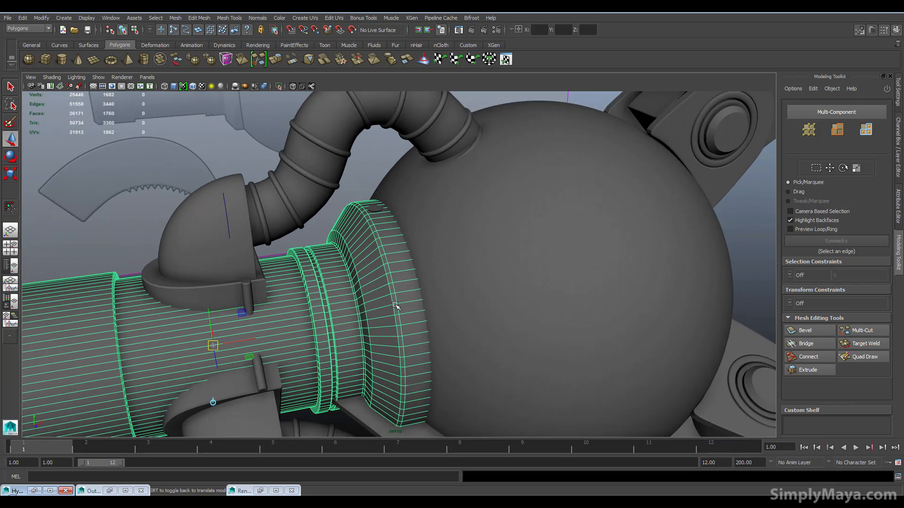
shift+click(378, 209)
shift+click(415, 385)
alt+drag(416, 386, 432, 316)
shift+click(427, 287)
alt+drag(382, 374, 408, 384)
shift+click(412, 328)
shift+click(419, 277)
alt+drag(420, 276, 277, 316)
mouse_move(410, 318)
alt+mouse_down()
mouse_move(424, 311)
mouse_move(402, 323)
alt+mouse_up()
shift+click(384, 248)
alt+drag(384, 248, 375, 227)
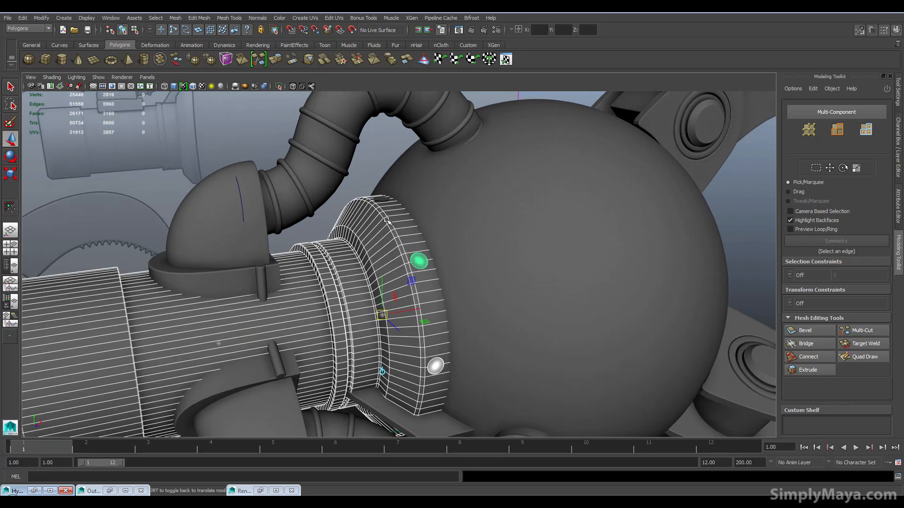
key(space)
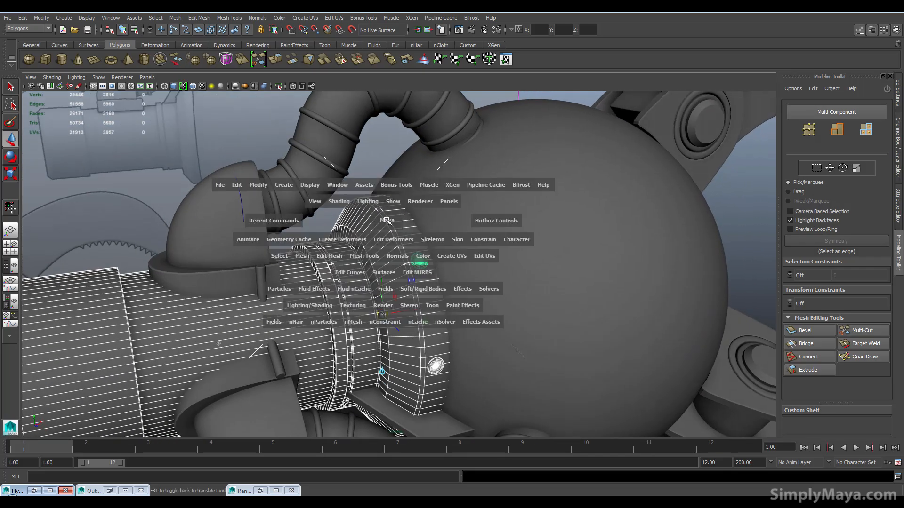
click(242, 185)
click(301, 256)
mouse_move(332, 278)
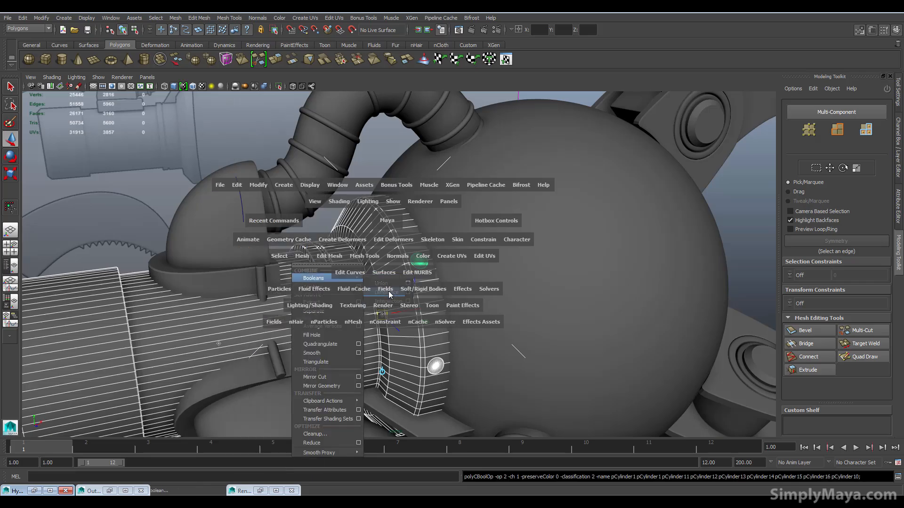
click(389, 292)
click(335, 210)
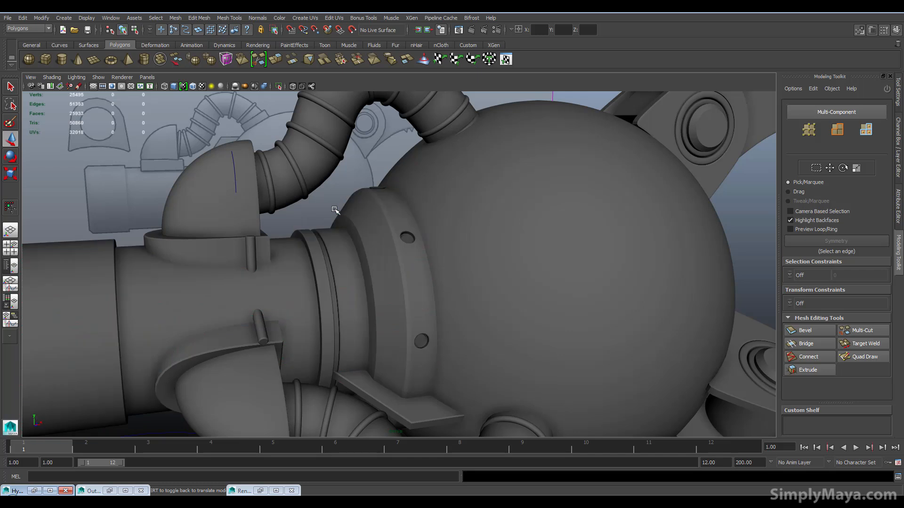
Step: Delete the leftover flared cylinder on the far side of the collar
alt+drag(342, 230, 502, 263)
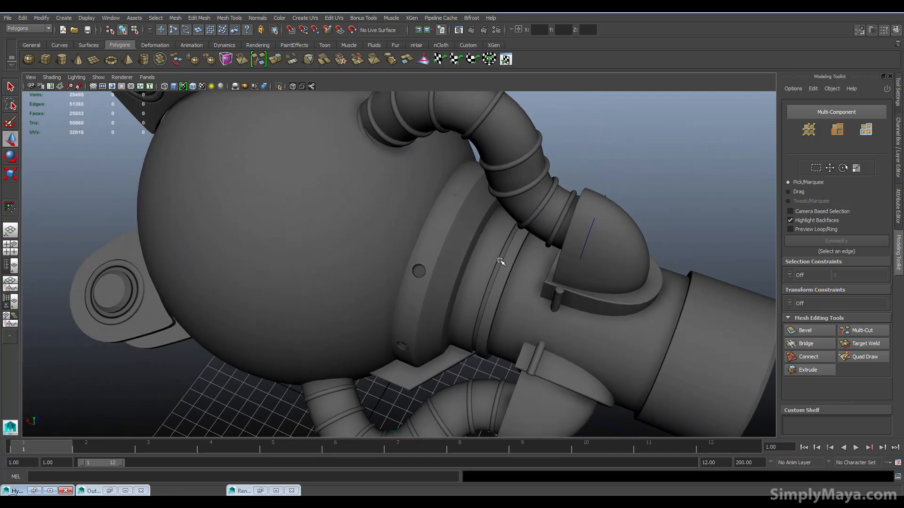
click(456, 189)
key(Delete)
Step: Select the body and examine the recessed holes and surrounding edges from both sides of the collar
alt+drag(485, 237, 655, 247)
click(518, 202)
alt+drag(510, 228, 502, 274)
alt+right_drag(503, 274, 519, 267)
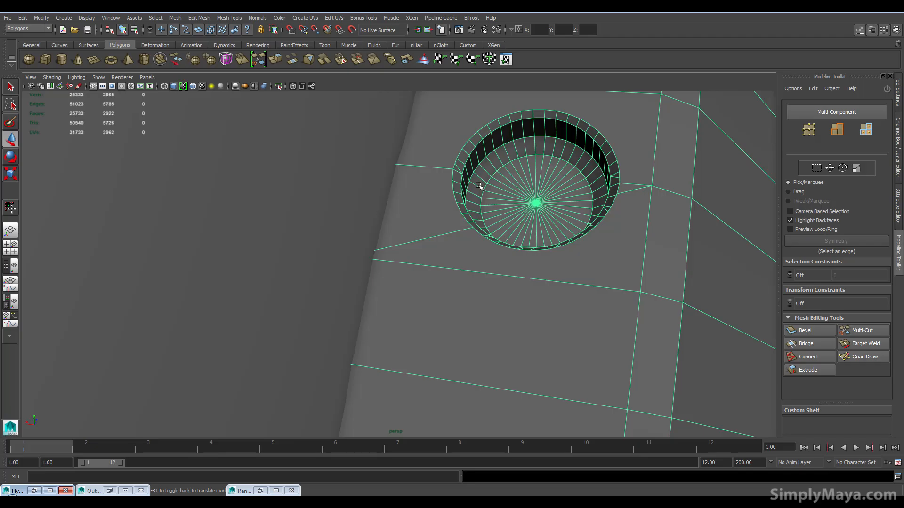
alt+right_drag(480, 186, 483, 221)
alt+drag(483, 221, 565, 285)
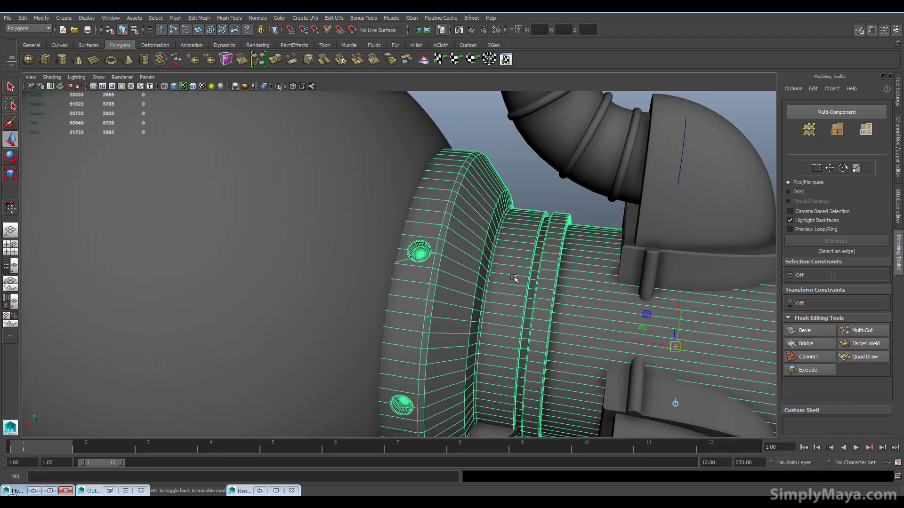
click(524, 200)
alt+drag(526, 230, 338, 302)
click(338, 302)
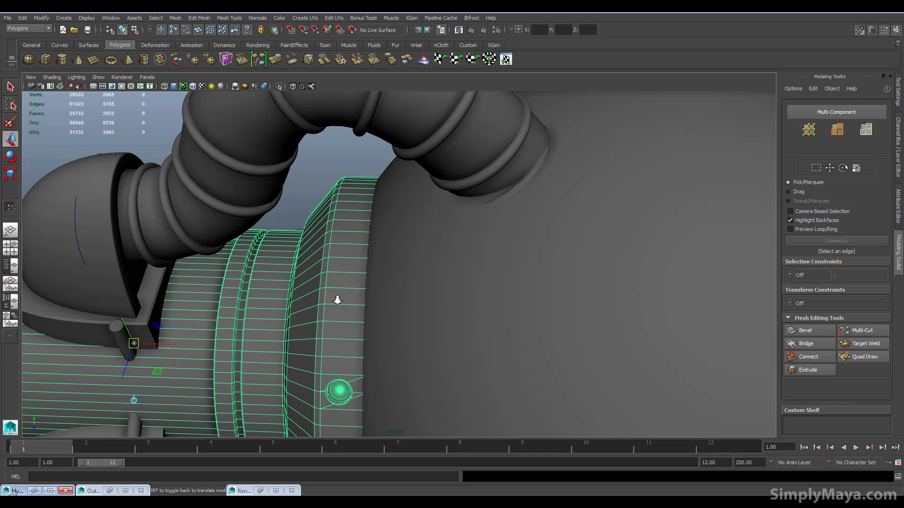
scroll(343, 313, down, 3)
scroll(348, 282, up, 3)
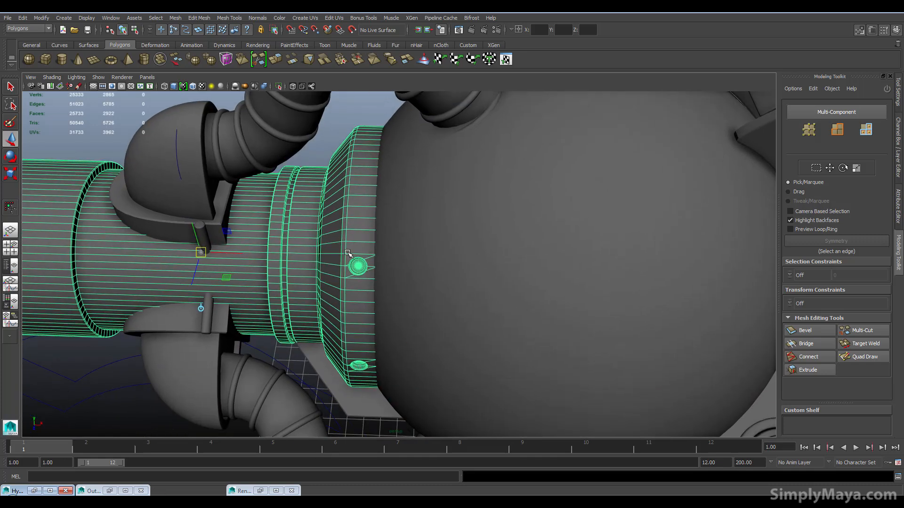
click(856, 331)
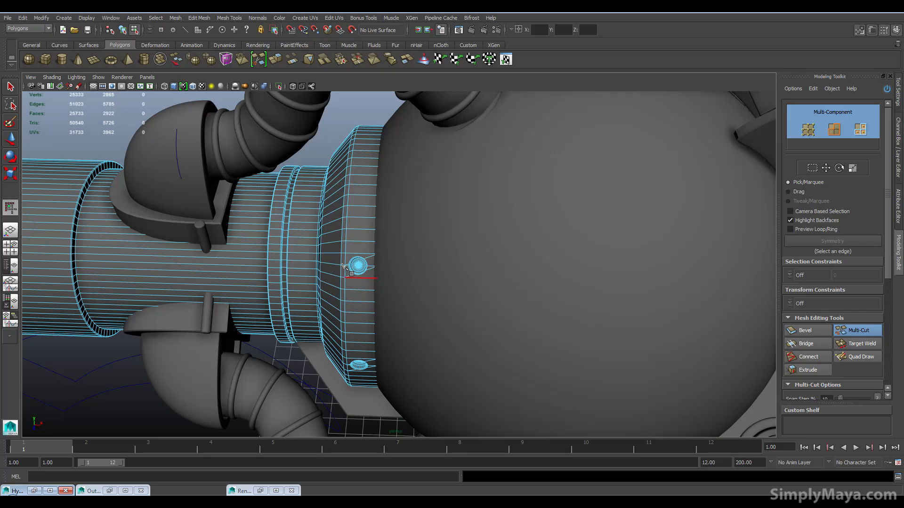
right_click(295, 288)
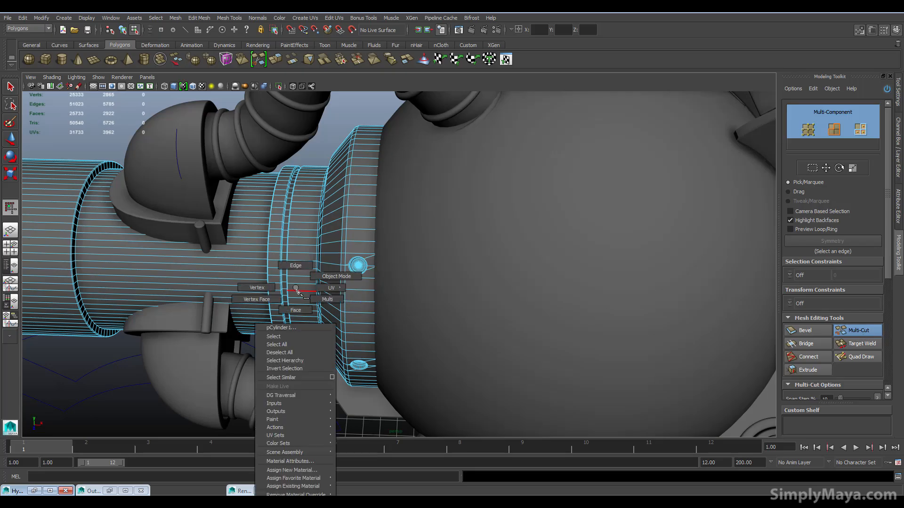
click(317, 278)
Step: Examine the edge flow around a single recessed hole on the collar up close
alt+drag(331, 301, 256, 307)
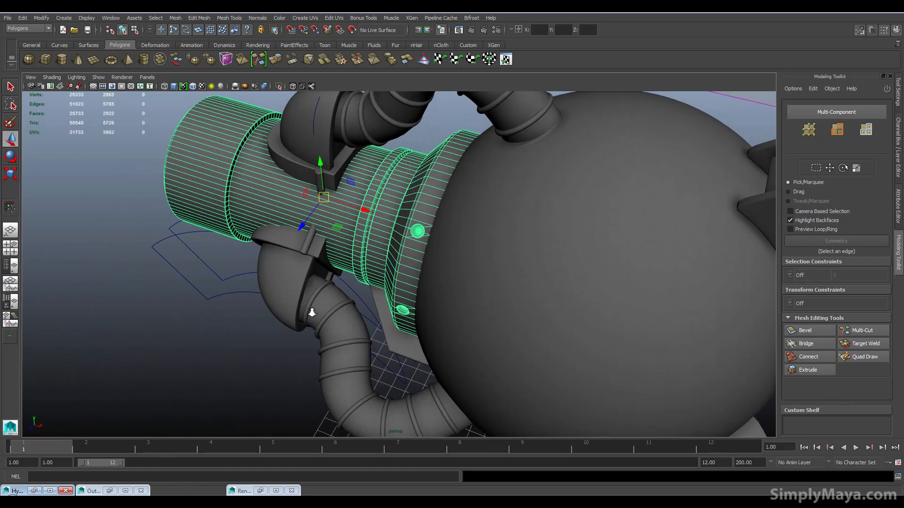
scroll(256, 306, up, 8)
alt+middle_drag(256, 306, 436, 314)
scroll(398, 257, up, 4)
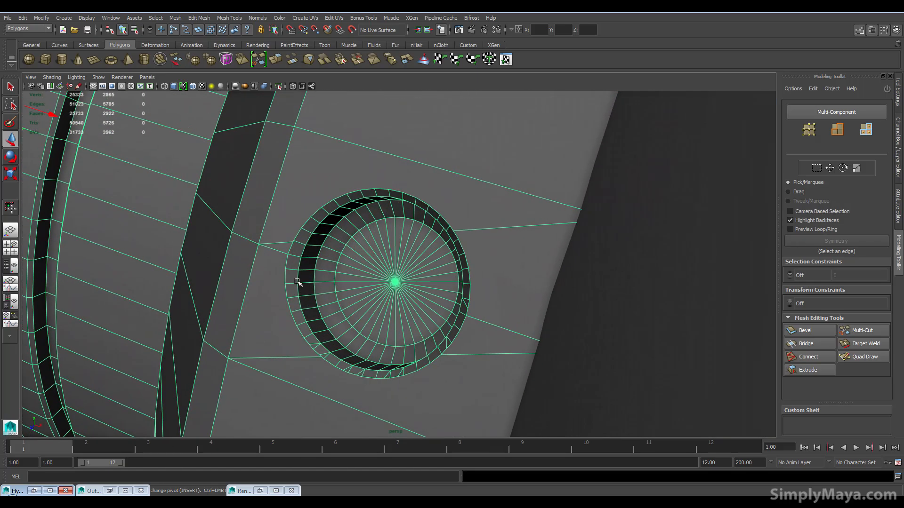
alt+drag(429, 362, 438, 219)
key(ctrl+z)
scroll(262, 335, down, 10)
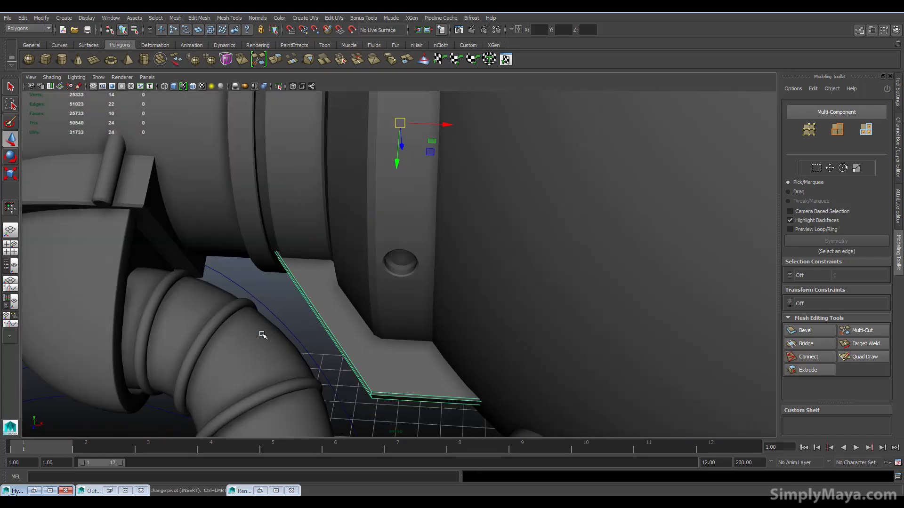
click(241, 361)
Step: Review the whole claw assembly from several angles against the reference drawing, including the curved blade's wireframe
alt+drag(241, 360, 319, 312)
alt+right_drag(319, 312, 743, 299)
alt+drag(742, 299, 419, 379)
alt+right_drag(420, 379, 212, 317)
alt+drag(212, 317, 454, 238)
alt+drag(593, 230, 460, 238)
click(393, 222)
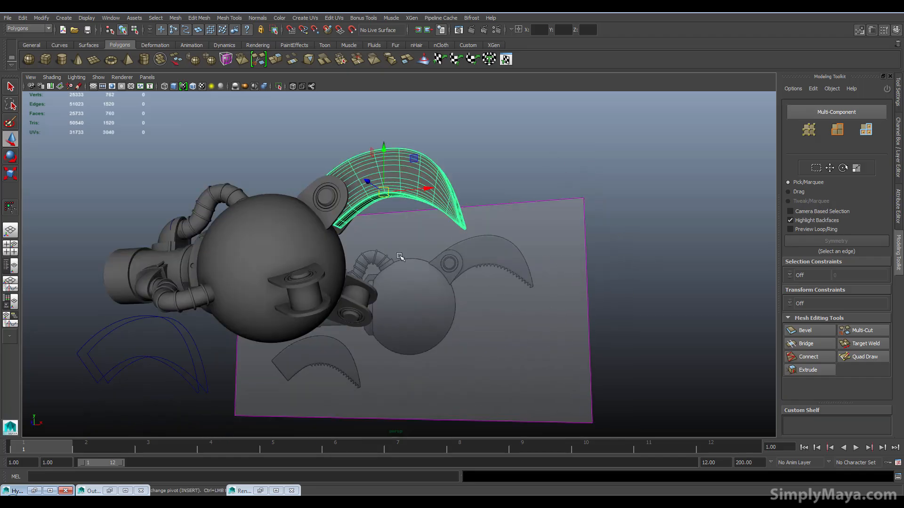
alt+drag(393, 221, 318, 297)
alt+drag(196, 312, 398, 178)
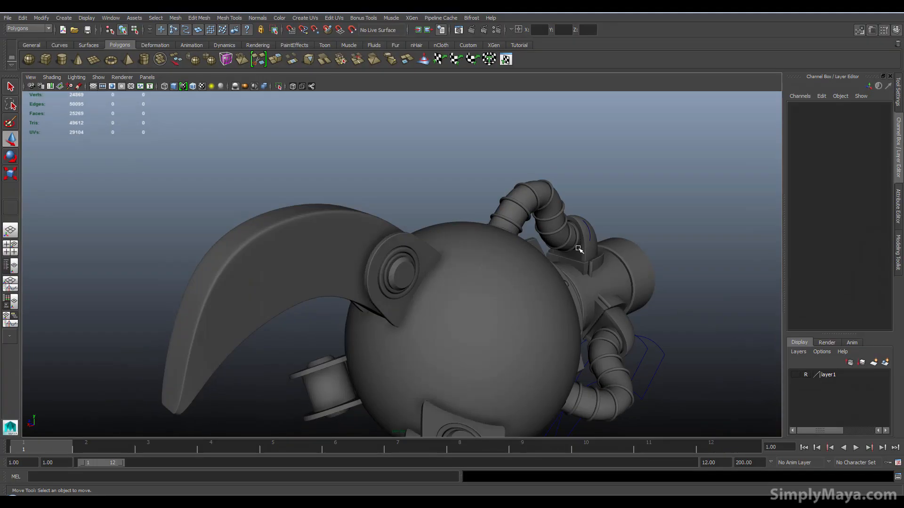
Step: Compare the curved claw blade with smooth mesh preview off and on
alt+drag(445, 290, 376, 283)
alt+middle_drag(375, 283, 415, 276)
alt+drag(415, 277, 425, 255)
click(383, 234)
key(1)
click(342, 140)
click(352, 197)
key(3)
click(447, 177)
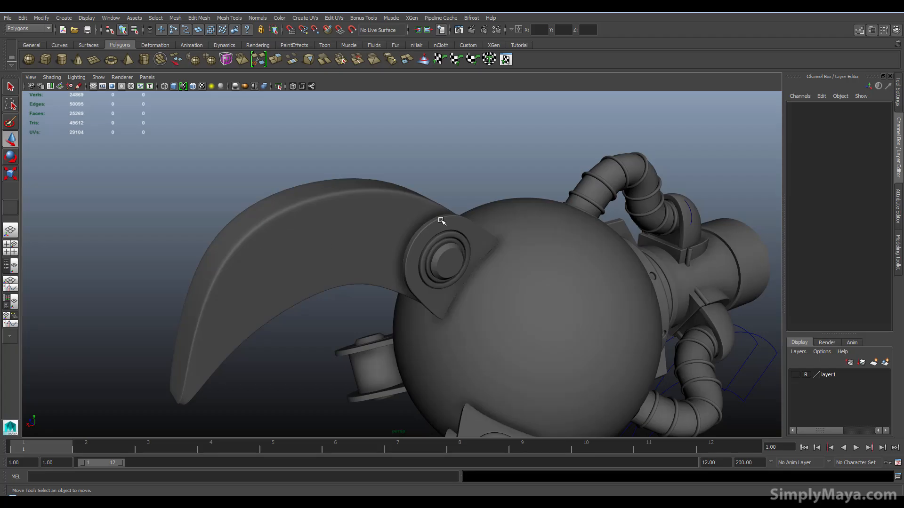
Step: Turn off the smooth mesh preview on the curved claw blade and inspect its side edges
click(385, 184)
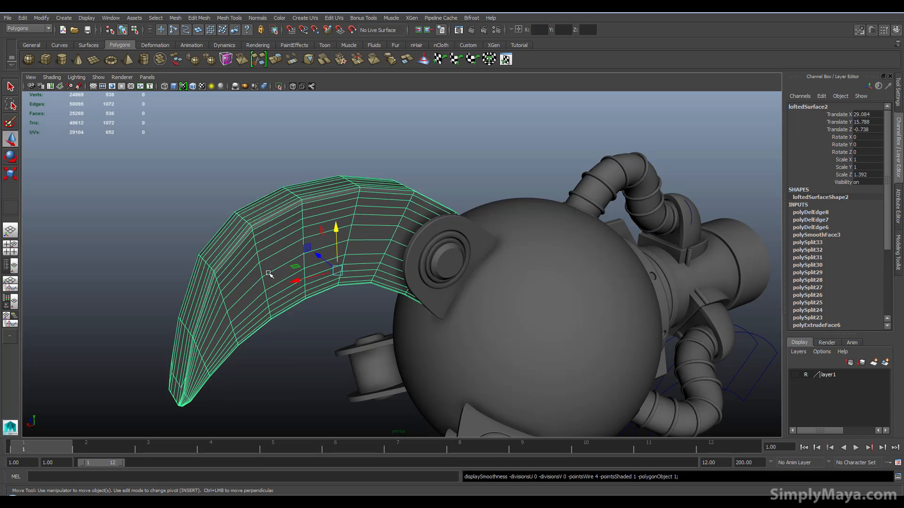
alt+drag(253, 270, 466, 268)
alt+right_drag(466, 269, 470, 270)
alt+drag(470, 270, 541, 268)
scroll(417, 271, up, 5)
alt+drag(417, 271, 521, 225)
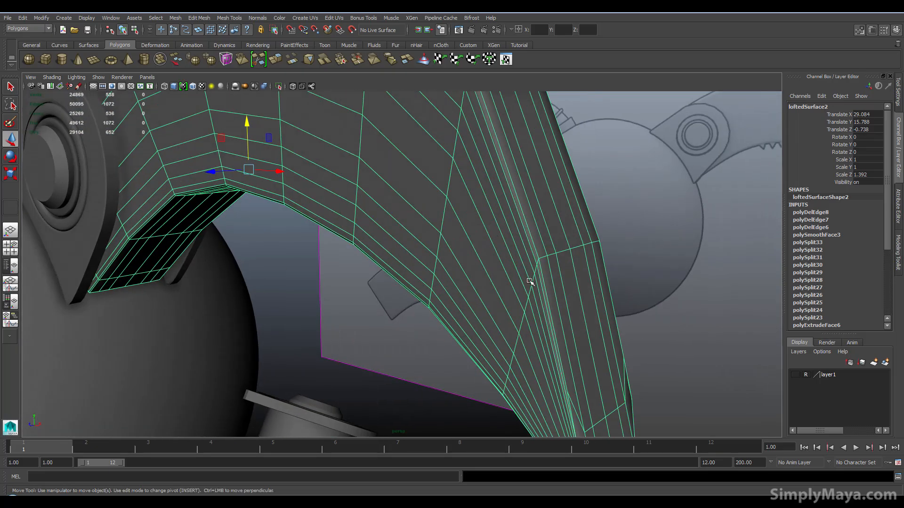
alt+drag(458, 284, 448, 262)
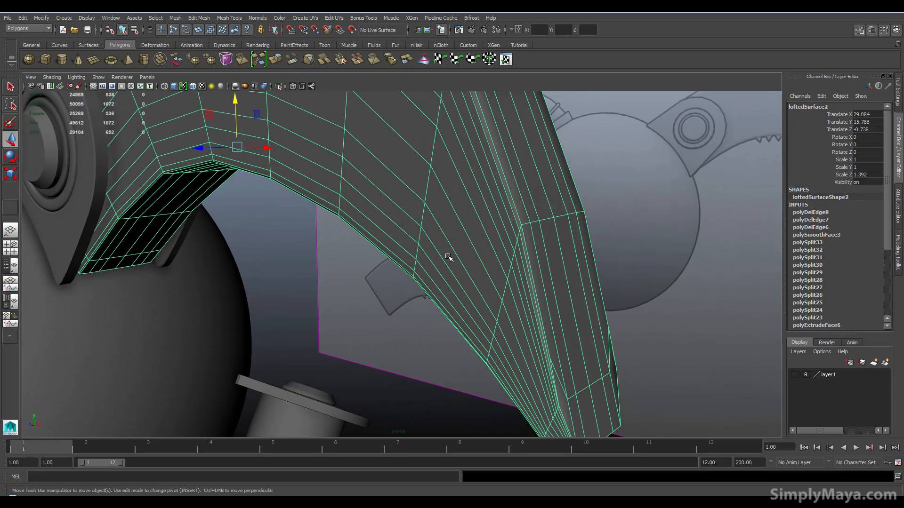
alt+drag(440, 226, 420, 208)
Step: Try to delete the full set of lengthwise edge loops on the claw blade's flat side, then undo the deletion
right_drag(421, 206, 419, 194)
double_click(412, 253)
shift+double_click(410, 255)
shift+double_click(418, 238)
shift+double_click(426, 231)
shift+double_click(427, 226)
shift+double_click(429, 224)
shift+double_click(445, 205)
shift+double_click(454, 192)
shift+double_click(459, 186)
shift+double_click(464, 175)
shift+double_click(464, 167)
shift+double_click(460, 162)
alt+right_drag(424, 250, 468, 259)
alt+drag(468, 258, 383, 303)
shift+double_click(300, 225)
alt+drag(302, 228, 404, 180)
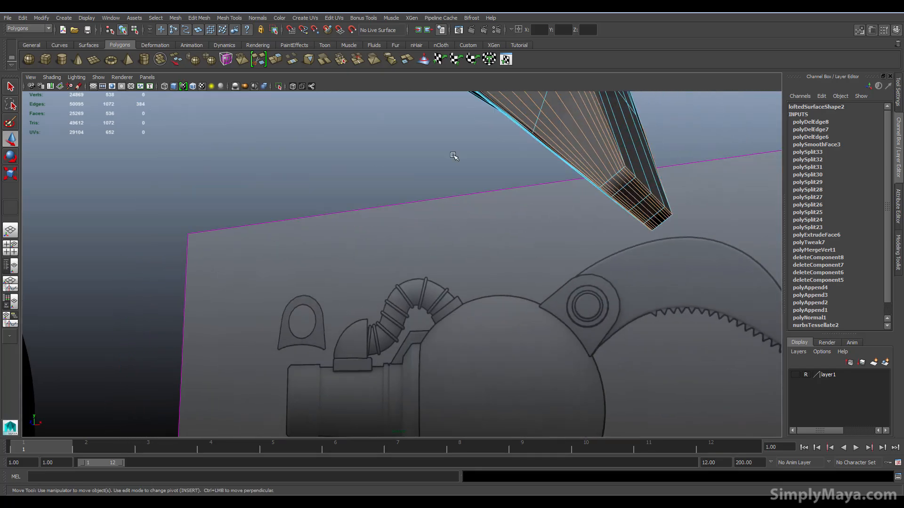
right_drag(592, 116, 559, 164)
alt+drag(559, 163, 427, 304)
key(ctrl+z)
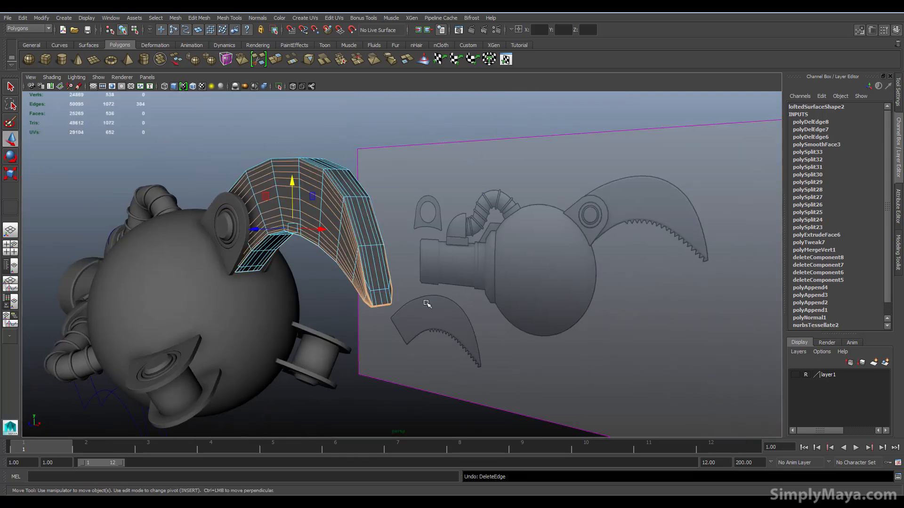
Step: Delete the eight lengthwise edge loops across the claw blade's flat side, starting from its inner curved edge
scroll(421, 308, up, 10)
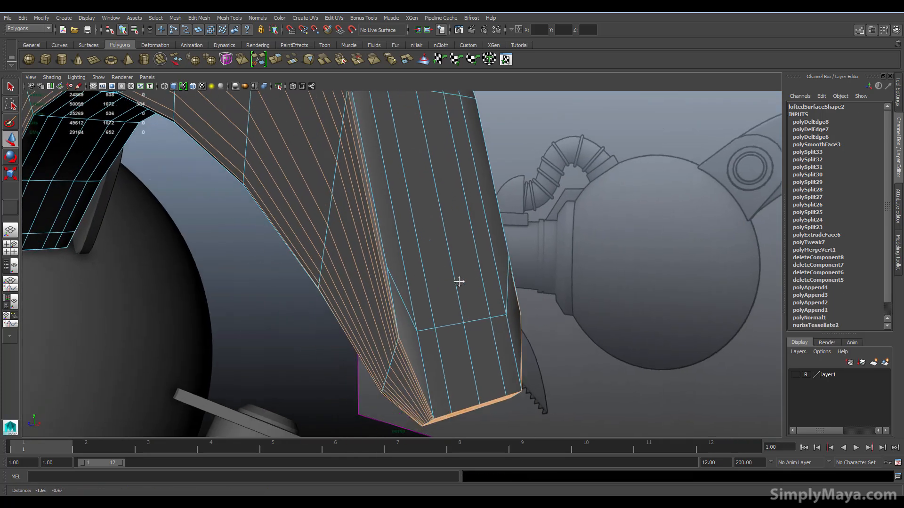
double_click(441, 304)
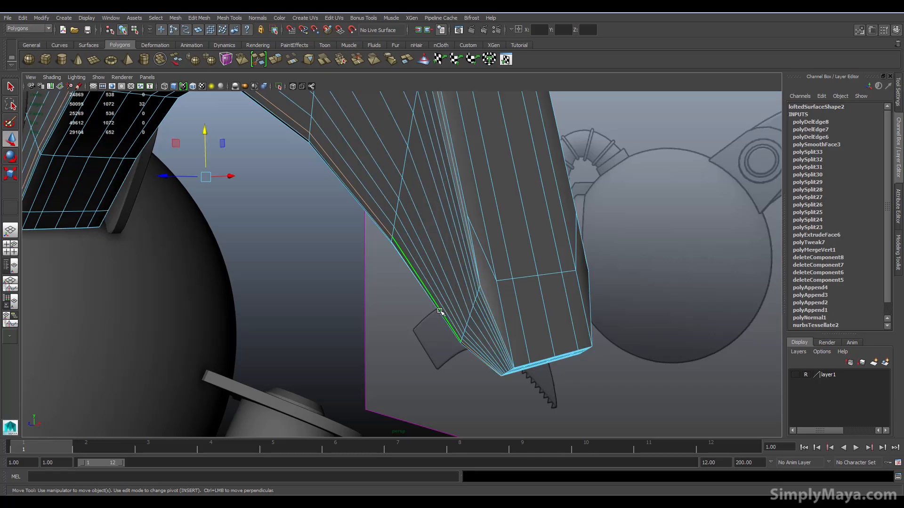
shift+double_click(445, 306)
shift+double_click(448, 303)
shift+double_click(453, 298)
shift+double_click(457, 292)
shift+double_click(457, 292)
shift+double_click(465, 284)
shift+double_click(468, 277)
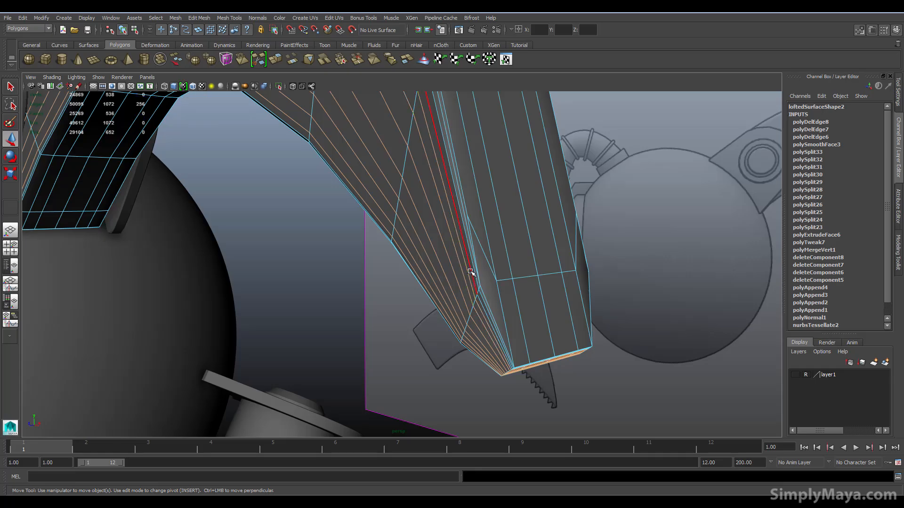
shift+right_click(470, 272)
click(449, 282)
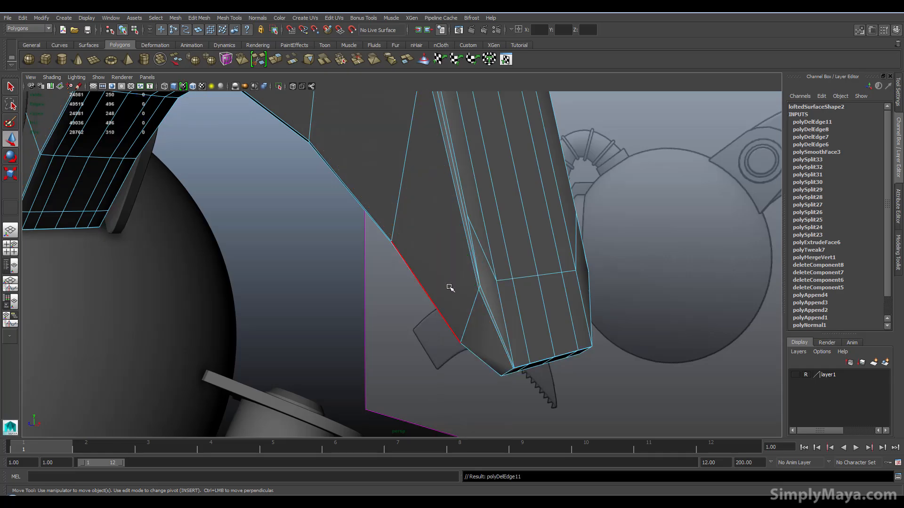
Step: Delete the remaining lengthwise edge loop near the blade's outer bevel and reselect the blade as an object
scroll(448, 283, up, 5)
alt+drag(467, 285, 346, 347)
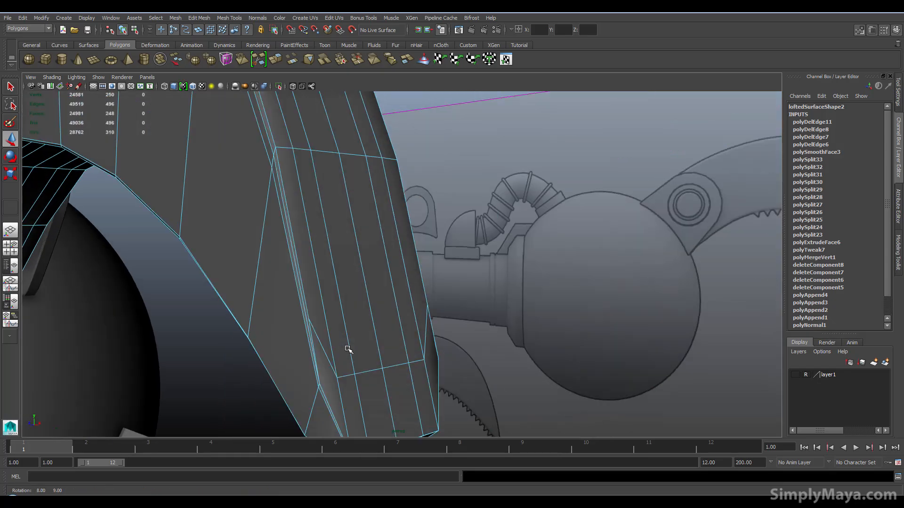
click(308, 343)
shift+right_drag(309, 343, 296, 350)
mouse_move(297, 350)
alt+mouse_down()
mouse_move(250, 269)
mouse_move(234, 268)
alt+mouse_up()
right_drag(266, 258, 301, 246)
alt+drag(300, 246, 282, 257)
click(330, 226)
alt+drag(329, 226, 336, 231)
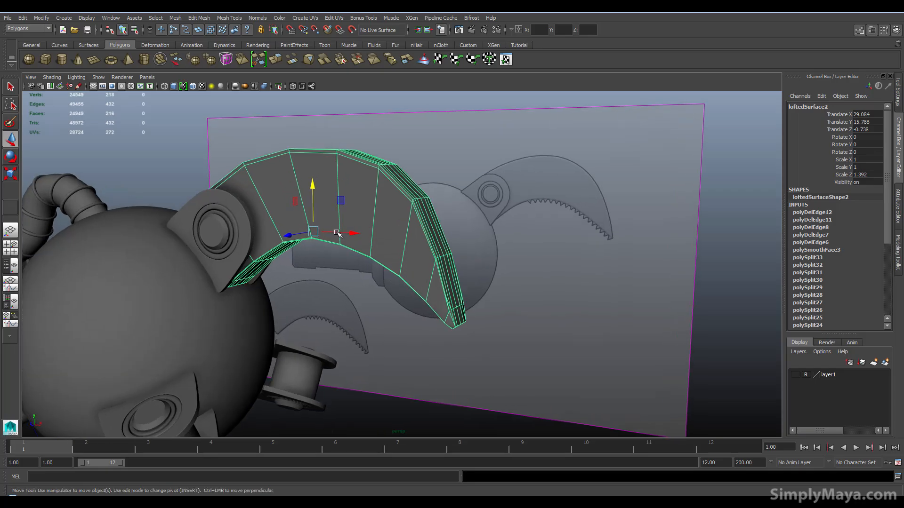
Step: Extract all the faces of the claw blade's flat side into a separate piece
right_drag(264, 235, 248, 264)
click(232, 273)
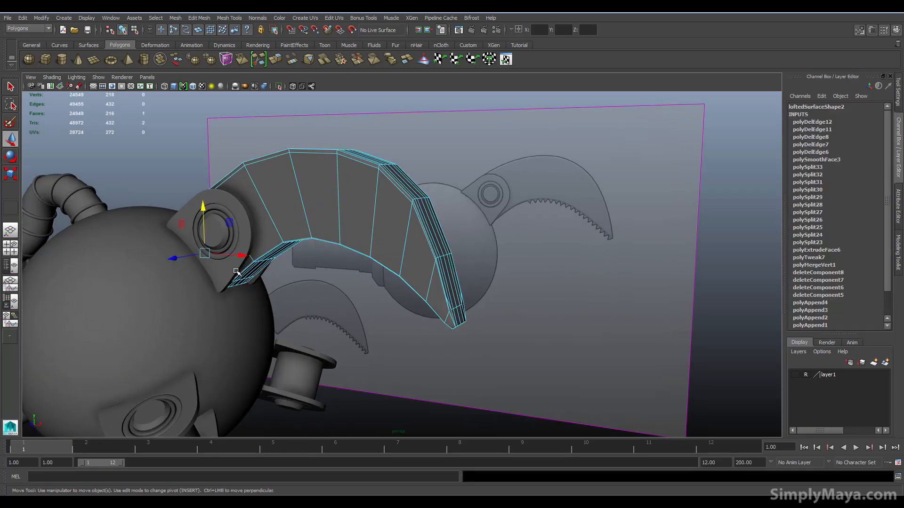
shift+click(266, 203)
shift+click(322, 225)
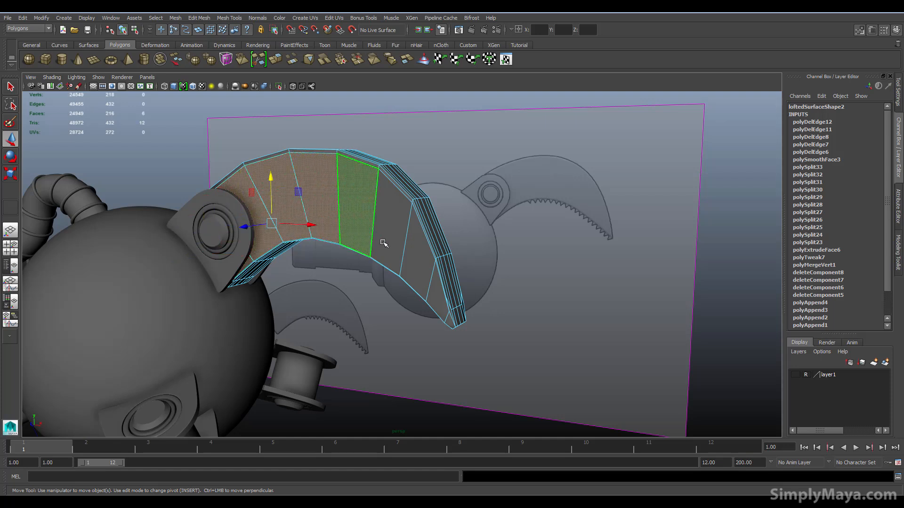
shift+click(358, 208)
shift+click(393, 222)
shift+click(421, 245)
shift+click(447, 321)
alt+drag(447, 320, 282, 264)
key(space)
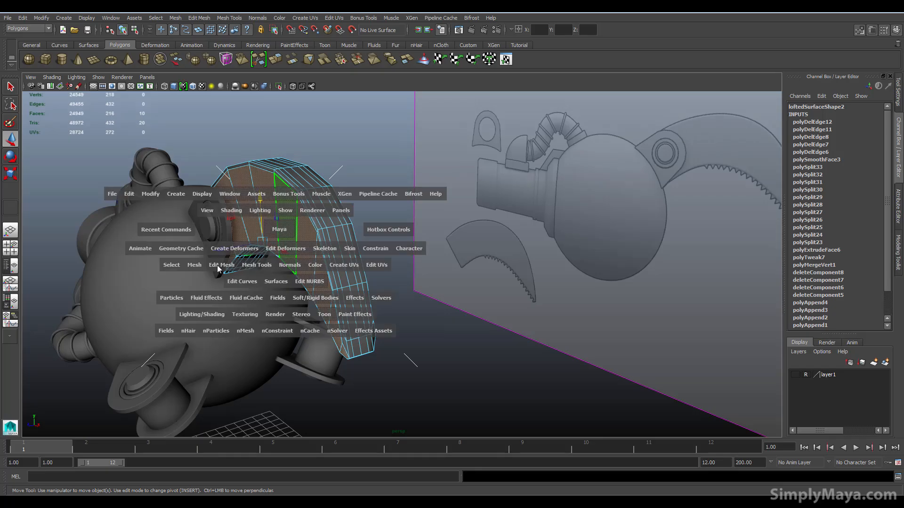
click(200, 266)
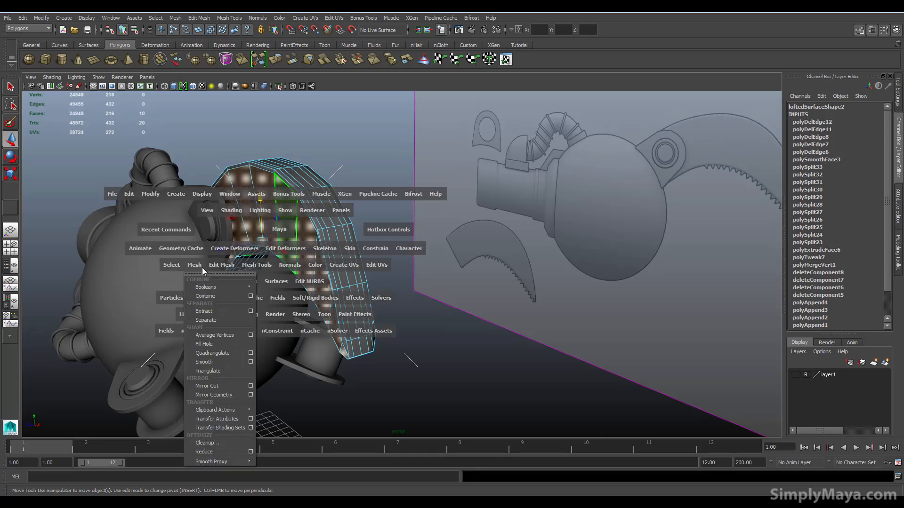
click(231, 311)
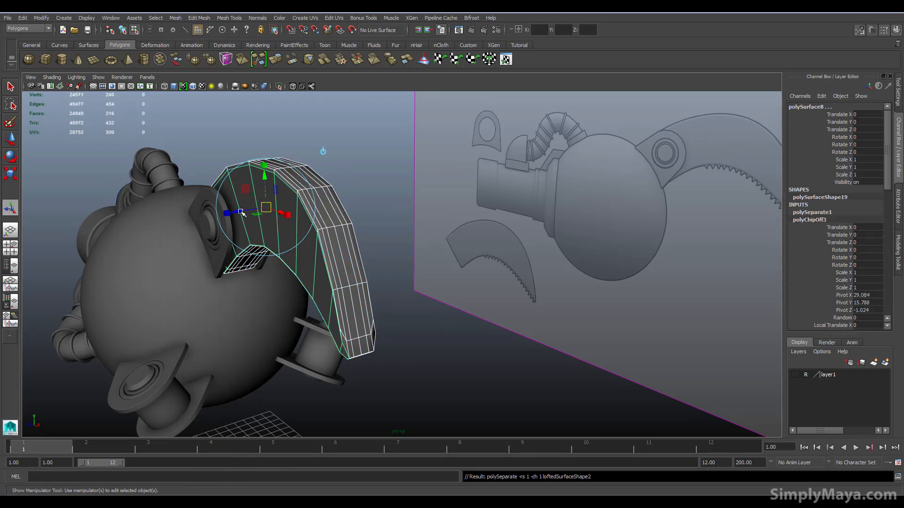
Step: Center the pivot of the extracted flat piece and move it about 8.4 units along Z, clear of the blade
click(309, 252)
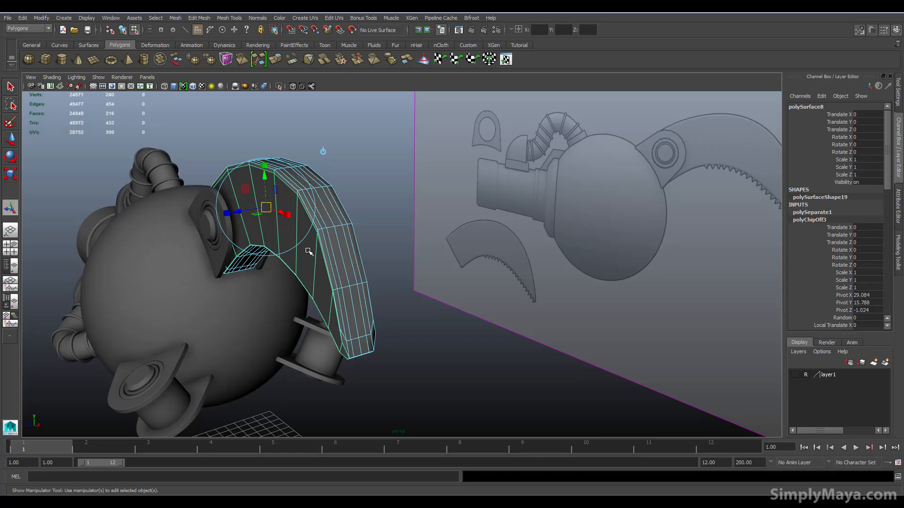
key(ctrl+z)
key(w)
key(q)
click(59, 17)
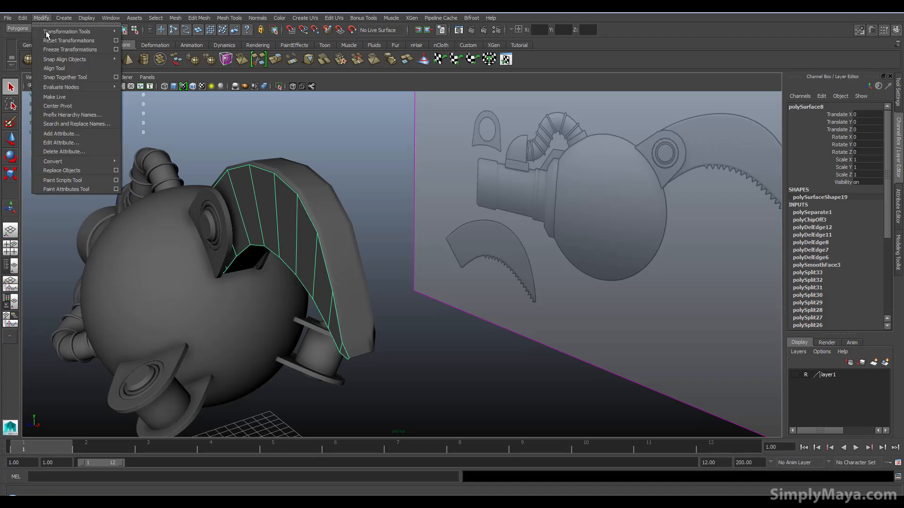
click(272, 246)
scroll(277, 265, down, 10)
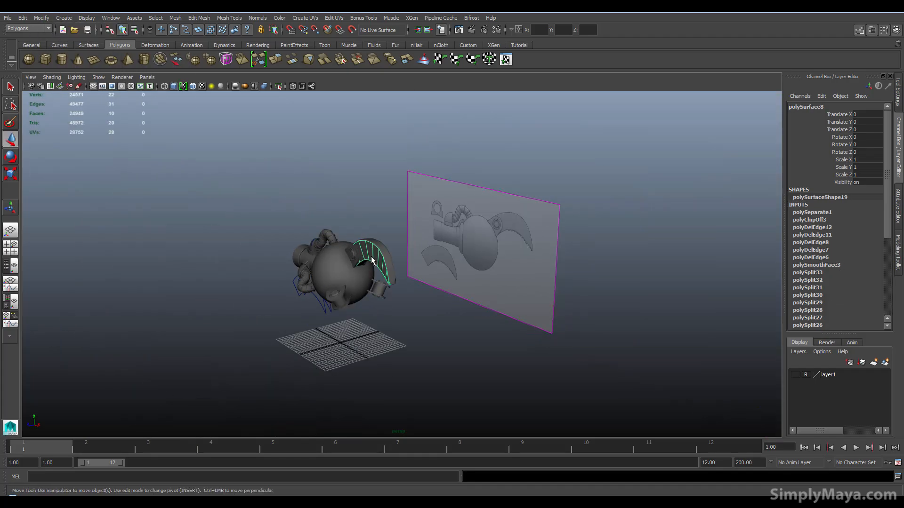
key(w)
scroll(369, 261, up, 10)
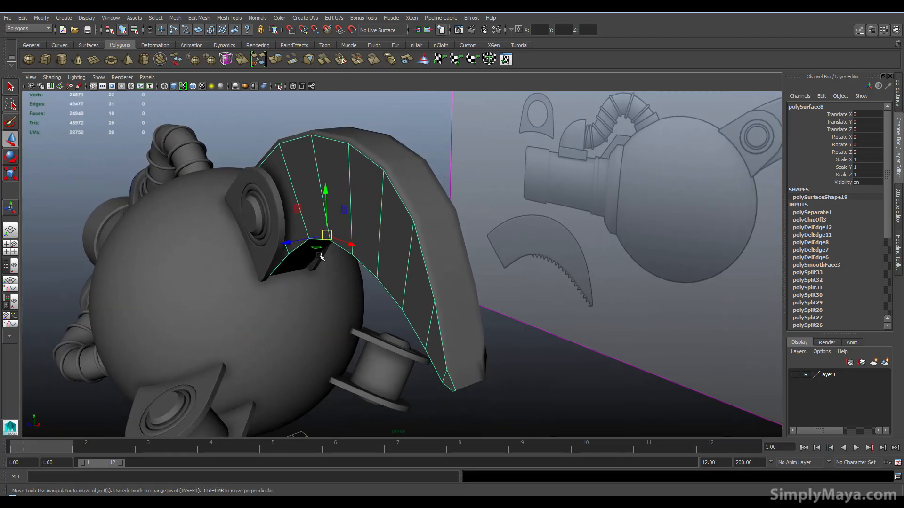
drag(300, 241, 111, 283)
Step: Flatten all vertices of the extracted piece into one plane along Z, check them from the side, and return to object mode
right_drag(141, 204, 110, 206)
drag(99, 166, 222, 378)
key(r)
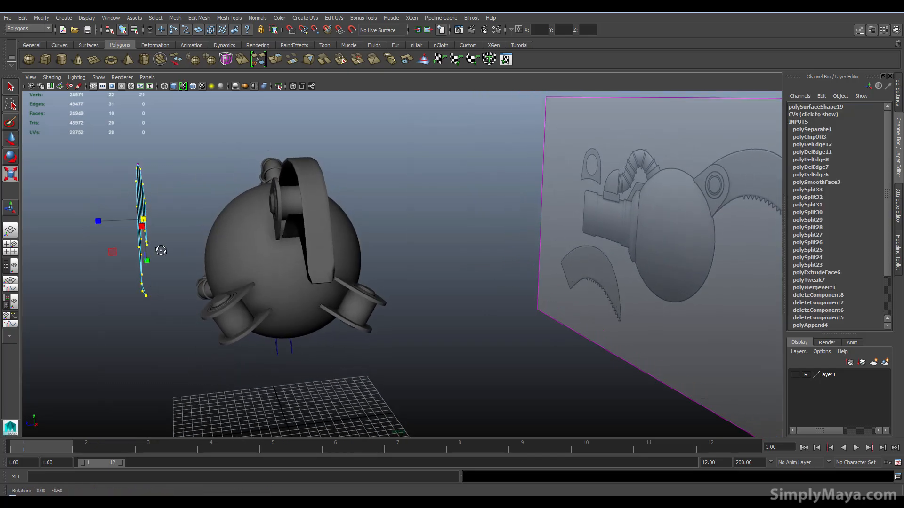
alt+drag(158, 251, 158, 282)
shift+click(158, 284)
drag(100, 217, 188, 212)
key(space)
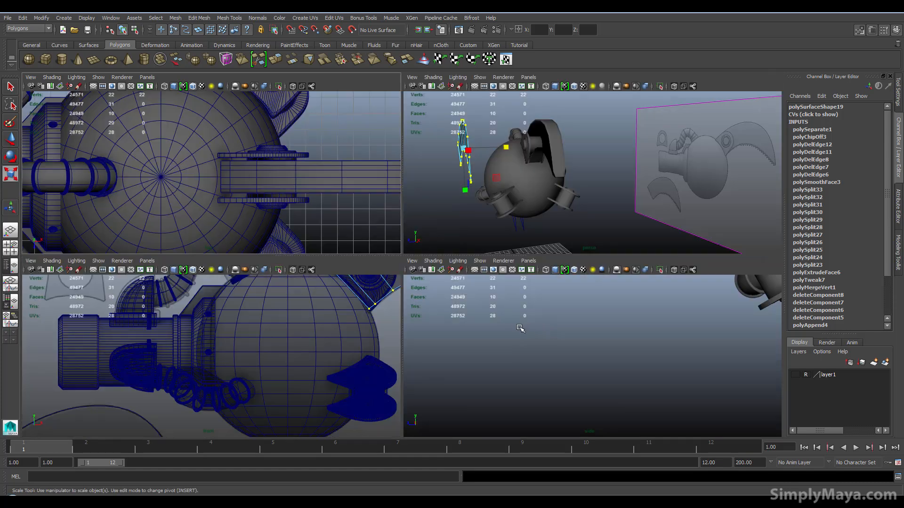
key(f)
drag(635, 360, 608, 360)
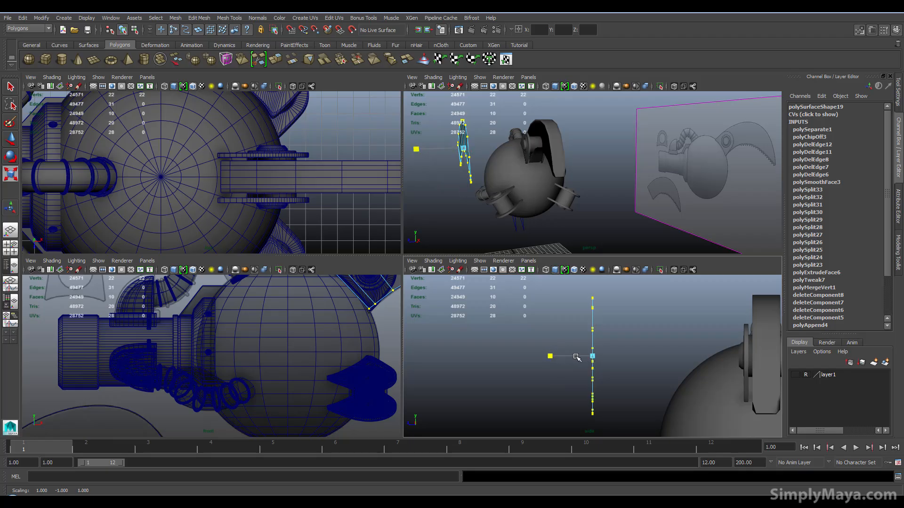
click(569, 330)
key(space)
alt+drag(338, 287, 222, 214)
right_drag(223, 214, 228, 216)
click(228, 216)
alt+drag(228, 216, 135, 214)
Step: Slide the cross edge nearest the flat piece's wide base end slightly toward the tip
alt+drag(262, 280, 245, 159)
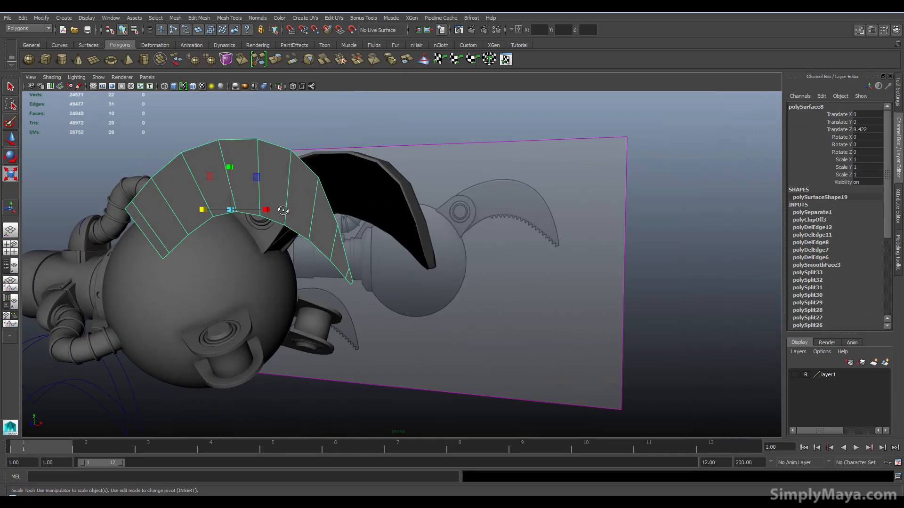
alt+drag(283, 210, 278, 212)
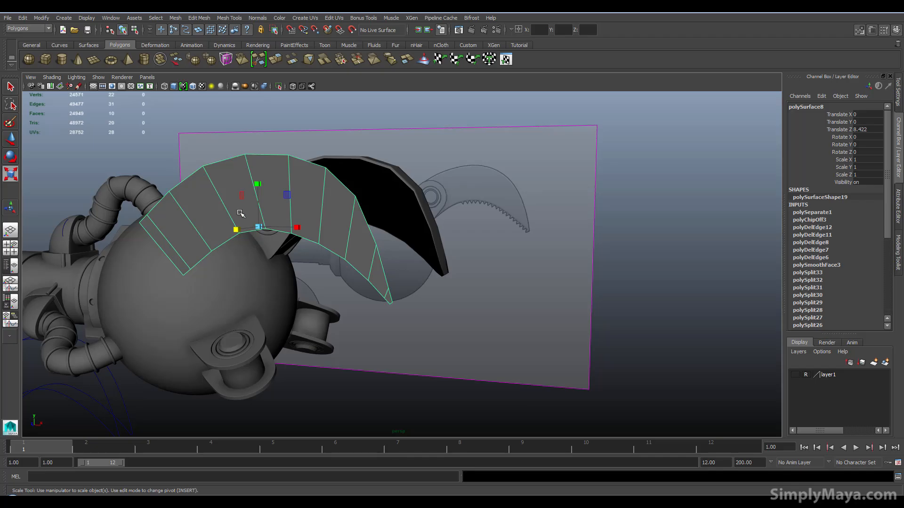
alt+drag(240, 213, 363, 198)
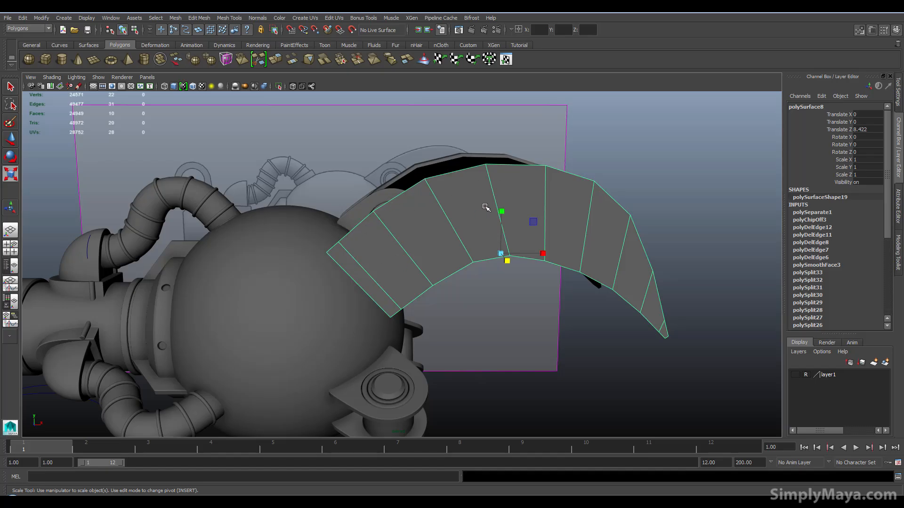
alt+drag(374, 272, 327, 284)
alt+right_drag(327, 285, 362, 209)
alt+right_drag(443, 134, 424, 130)
alt+drag(448, 178, 338, 219)
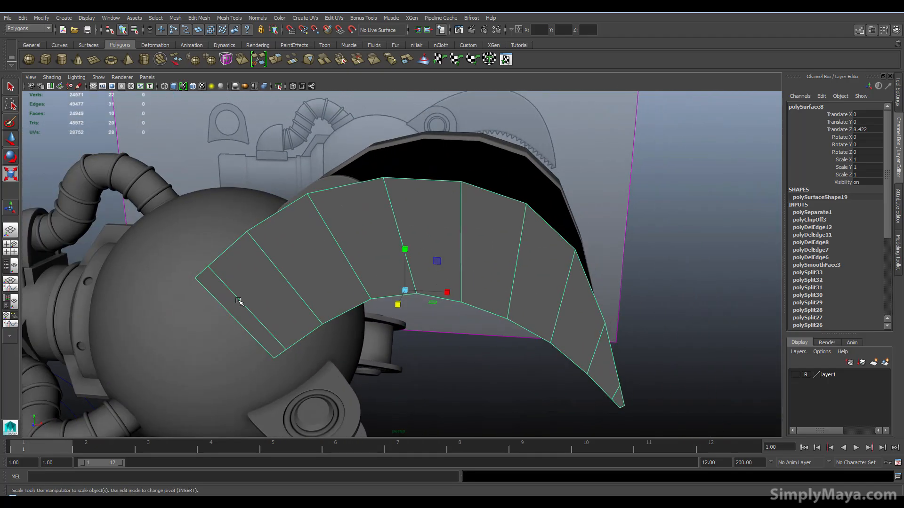
right_drag(238, 288, 241, 268)
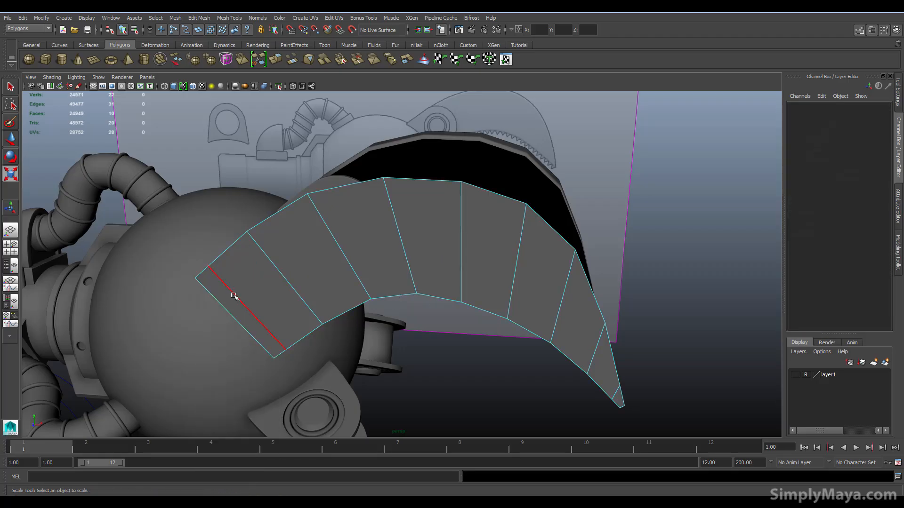
click(234, 296)
shift+right_click(235, 296)
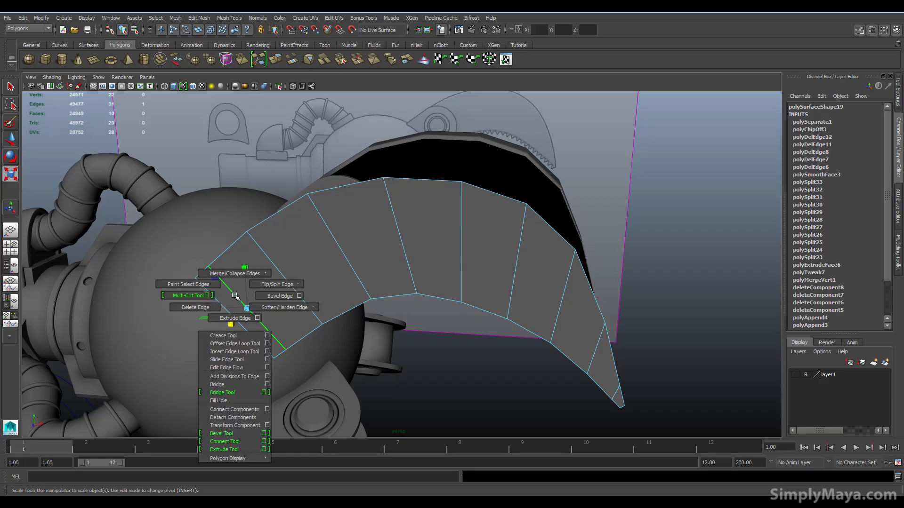
click(235, 359)
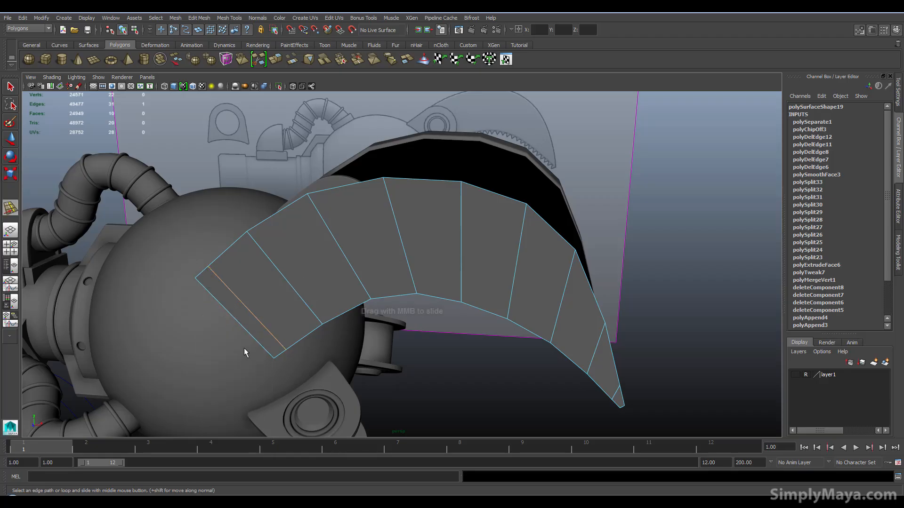
mouse_move(256, 334)
middle_down()
mouse_move(248, 336)
mouse_move(269, 324)
middle_up()
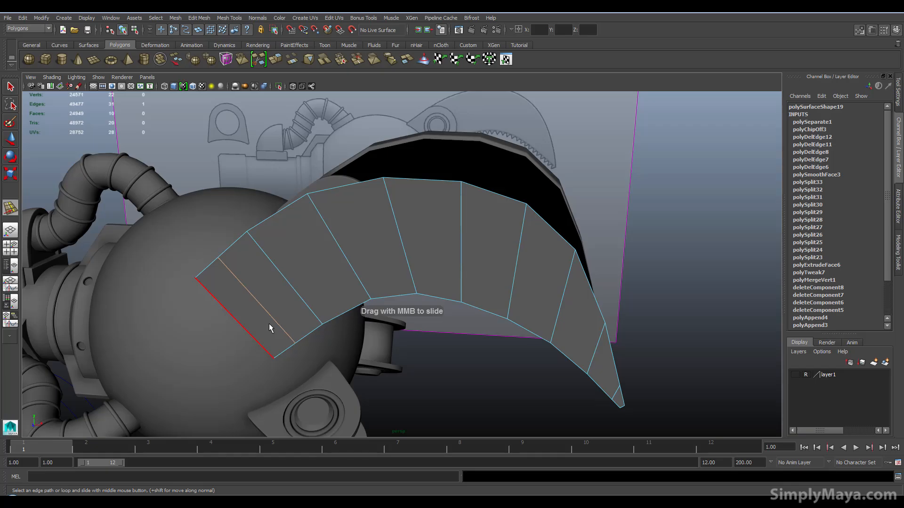
alt+drag(270, 324, 283, 312)
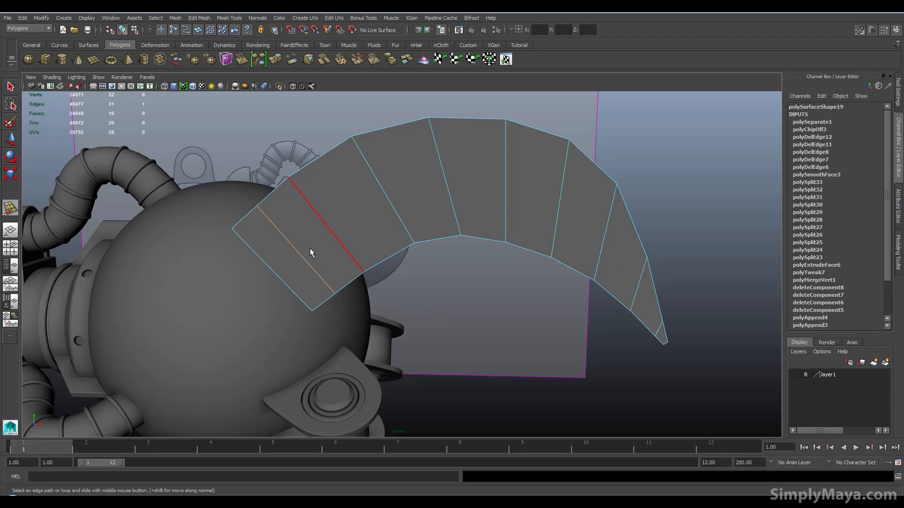
Step: Delete the cross edge nearest the flat piece's wide base end and reselect the piece as an object
click(333, 233)
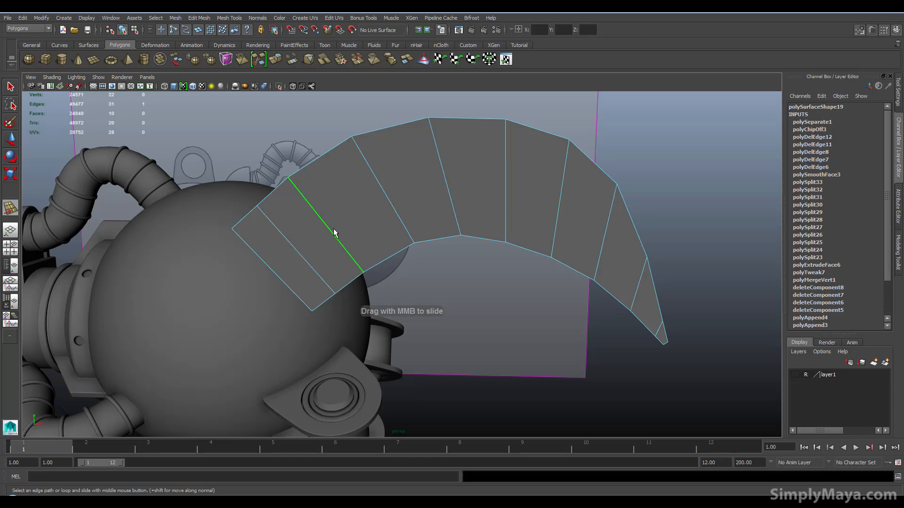
alt+drag(326, 251, 292, 298)
click(180, 357)
key(ctrl+z)
alt+drag(191, 351, 383, 210)
right_drag(383, 210, 429, 210)
click(425, 242)
alt+drag(424, 242, 265, 258)
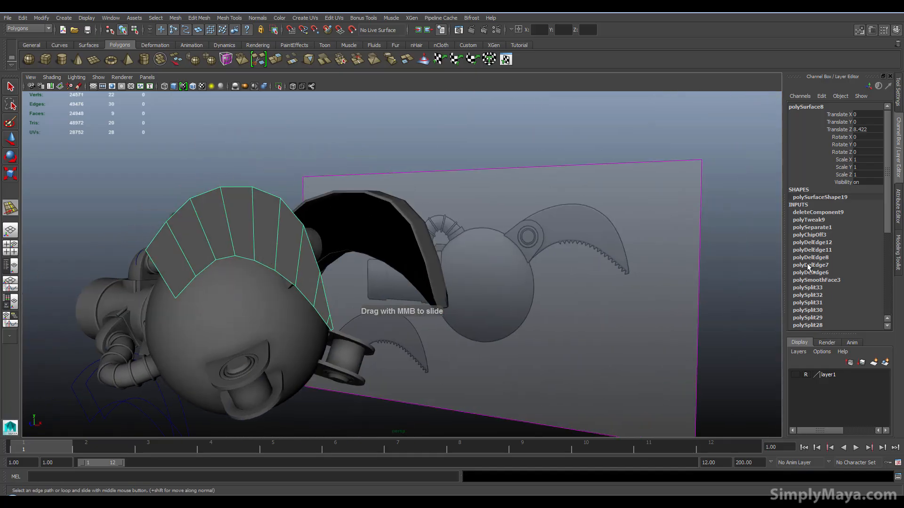
Step: Try extruding all faces of the flat piece by about 1.86 in local Z, then undo the extrusion
click(896, 254)
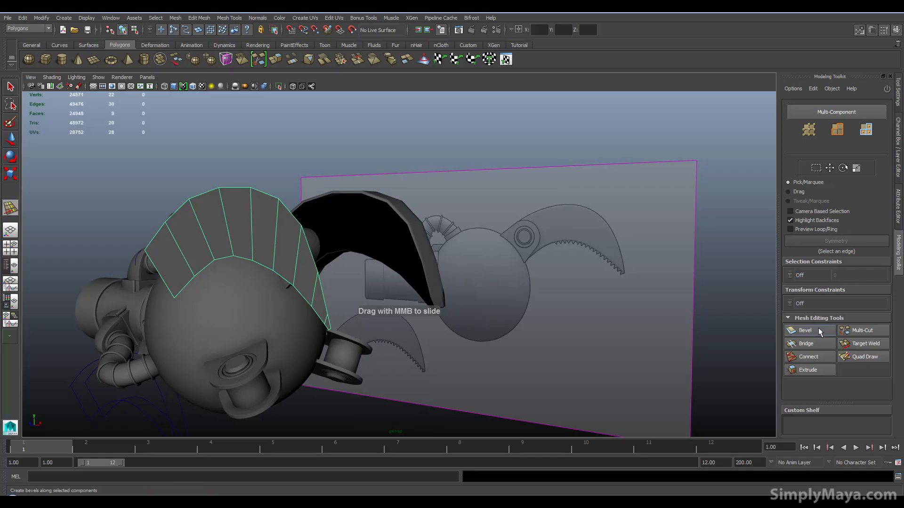
right_drag(280, 248, 273, 269)
drag(111, 172, 369, 359)
click(807, 370)
drag(659, 375, 227, 278)
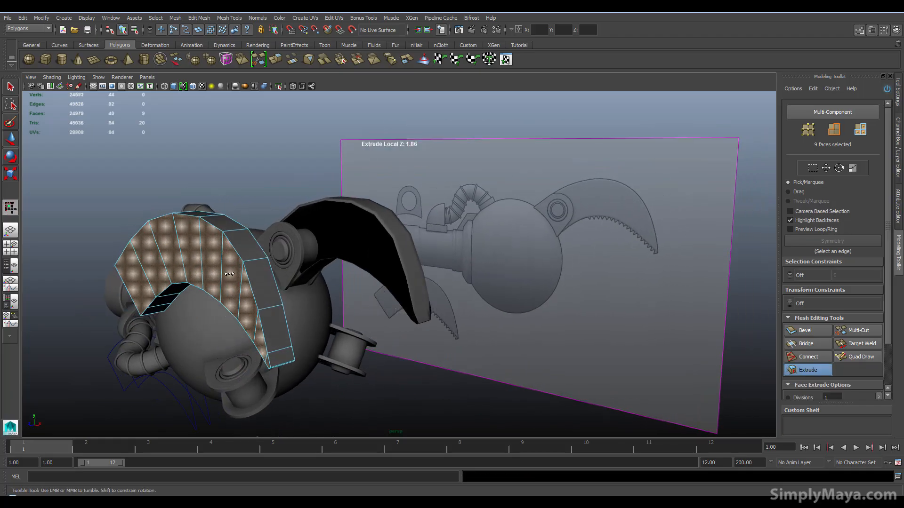
shift+right_drag(233, 262, 231, 259)
alt+drag(230, 267, 258, 226)
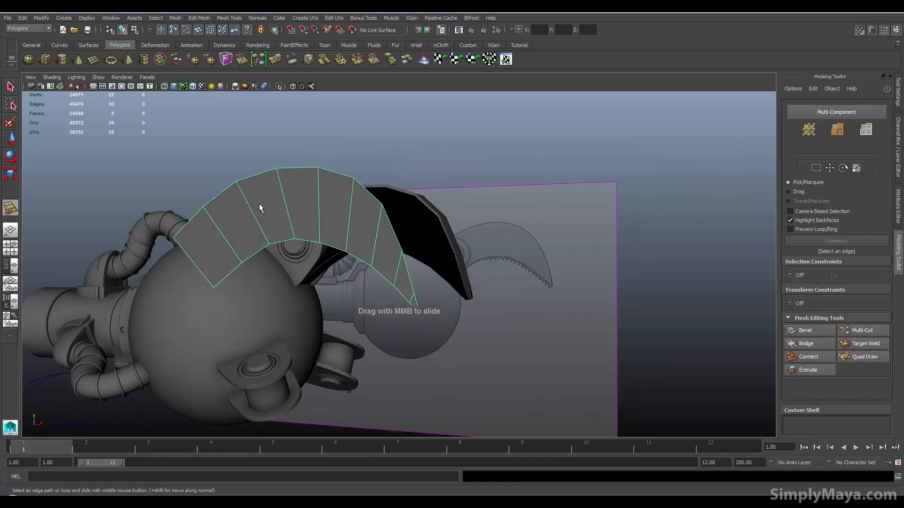
Step: Try smoothing the whole flat piece, then undo the smoothing
key(space)
drag(190, 225, 218, 297)
key(1)
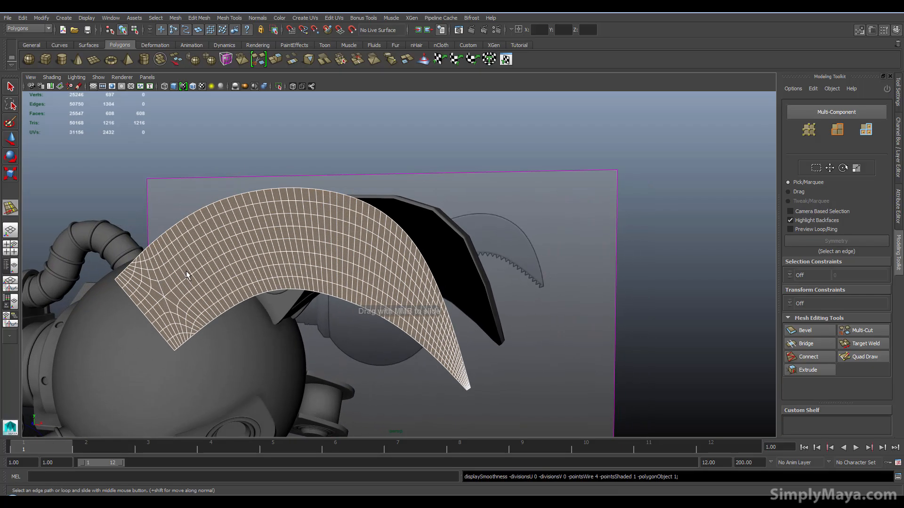
key(ctrl+z)
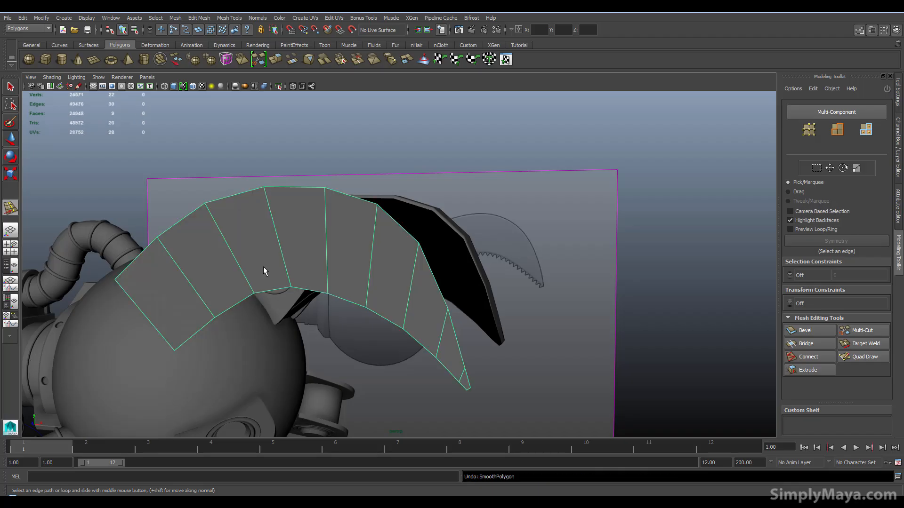
Step: Delete the two leftover vertices on the piece's outer and inner borders near its wide base end
right_drag(170, 289, 130, 286)
alt+drag(141, 264, 163, 235)
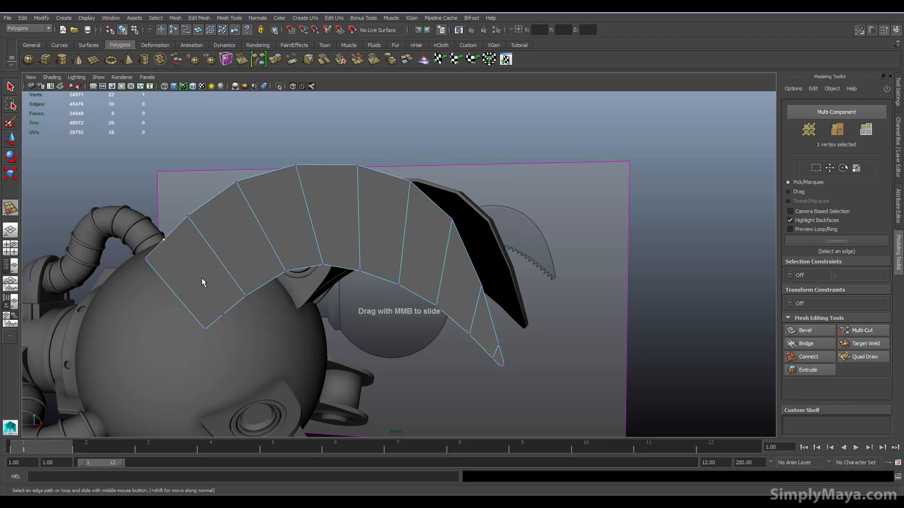
drag(240, 328, 238, 323)
key(Delete)
Step: Apply Smooth to the cleaned-up flat piece in object mode
right_drag(252, 261, 275, 242)
click(262, 244)
key(space)
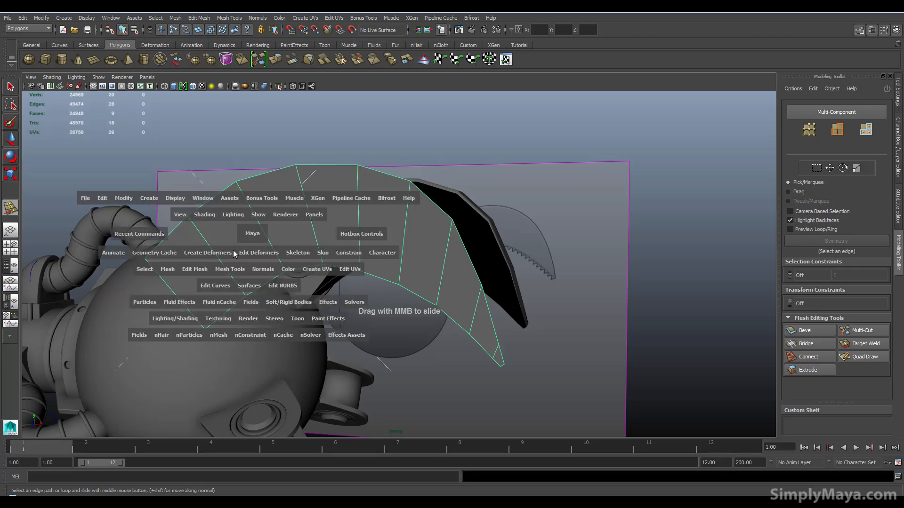
click(167, 269)
click(190, 365)
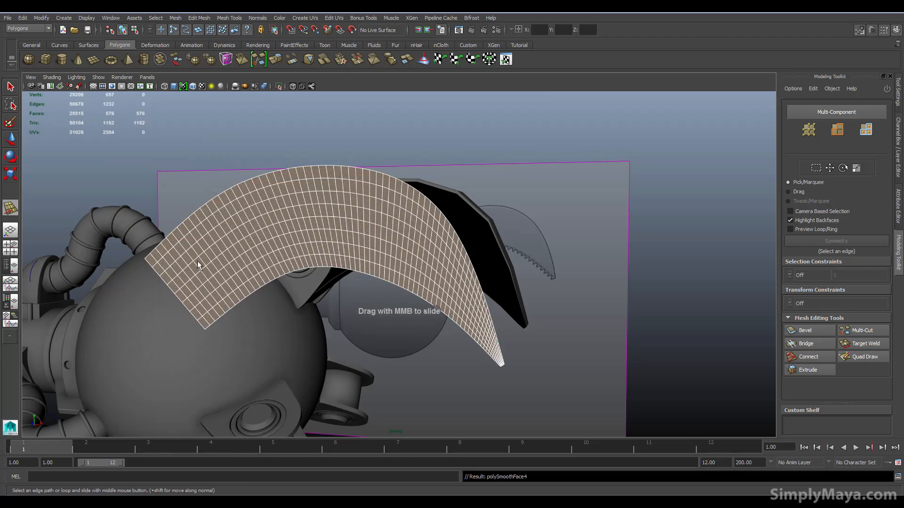
Step: Delete the seven lengthwise edge loops inside the smoothed piece, keeping only its cross edges, and reselect it as an object
alt+drag(377, 245, 326, 231)
right_drag(326, 231, 332, 209)
click(330, 217)
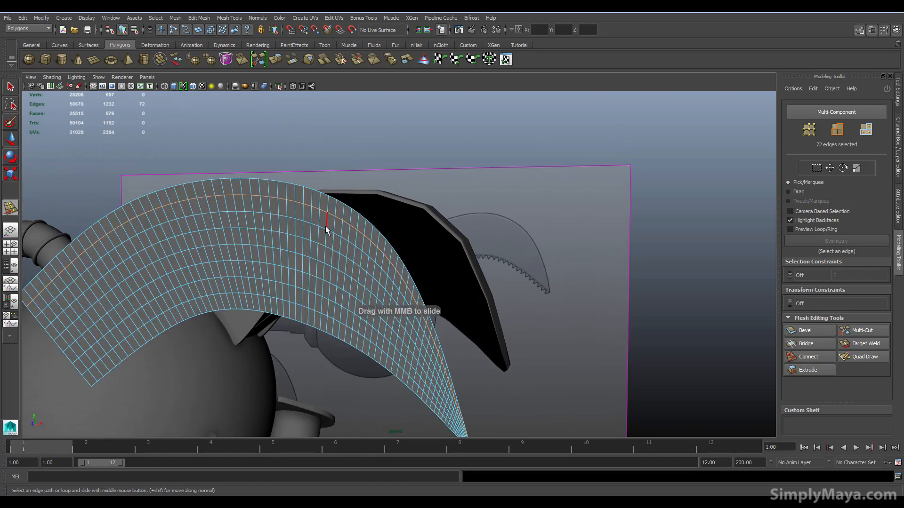
shift+click(323, 250)
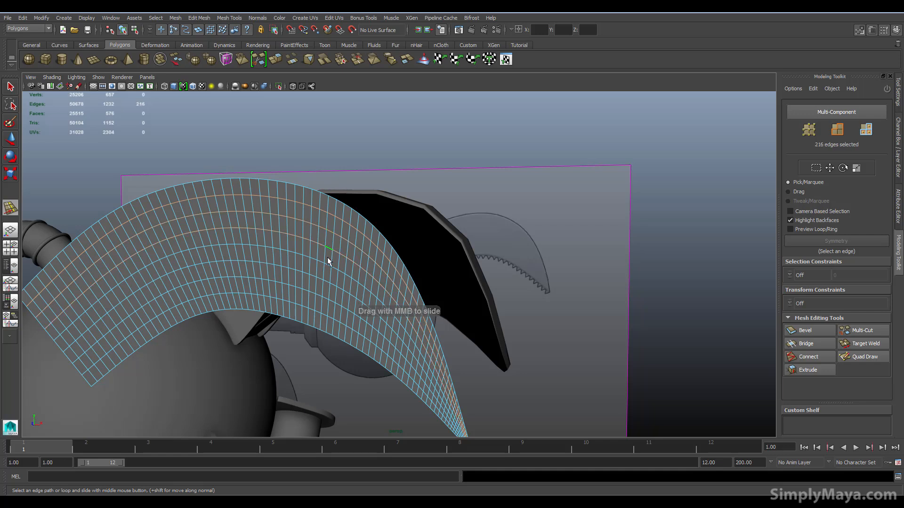
shift+double_click(326, 263)
shift+double_click(327, 281)
shift+double_click(326, 299)
shift+right_drag(323, 313, 309, 321)
right_drag(258, 230, 300, 220)
scroll(311, 277, down, 3)
click(311, 277)
alt+drag(332, 294, 315, 286)
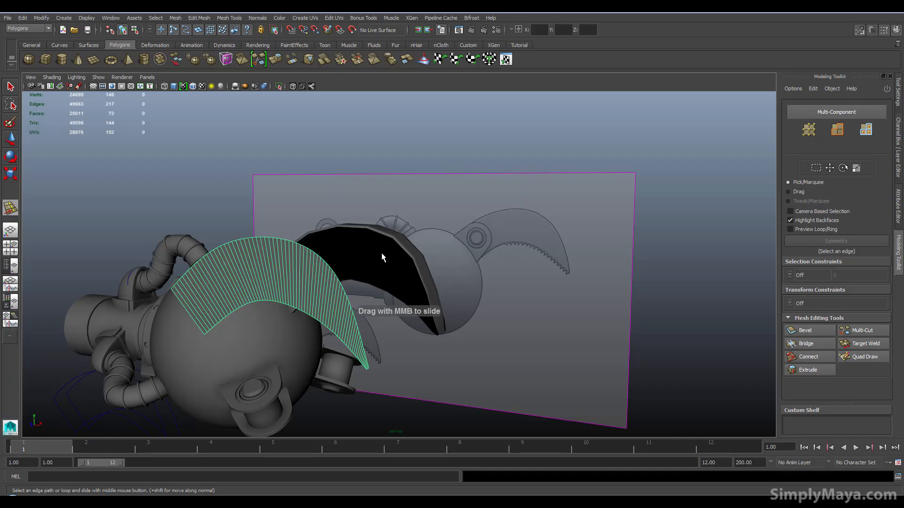
alt+drag(255, 283, 246, 297)
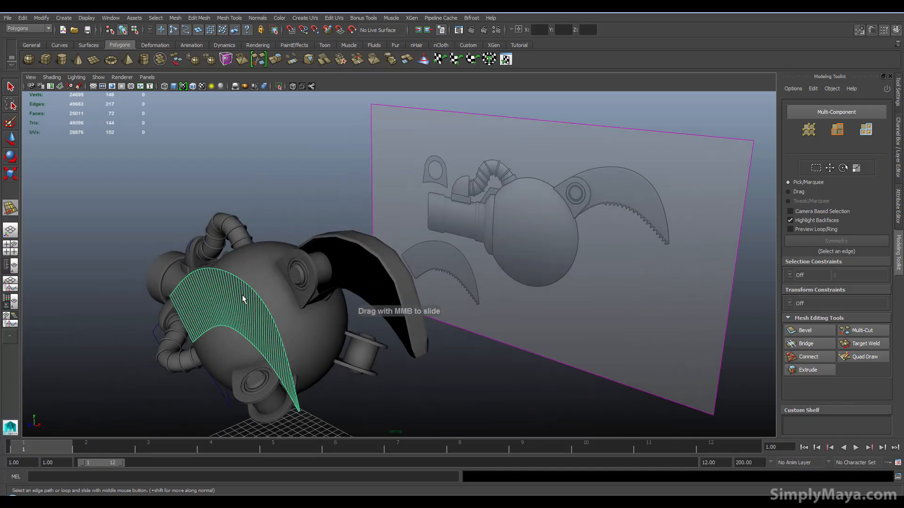
Step: Select all faces of the flat curved piece and extrude them into a thick blade
mouse_move(246, 307)
right_down()
mouse_move(226, 302)
mouse_move(245, 282)
mouse_move(245, 310)
right_up()
drag(131, 248, 342, 428)
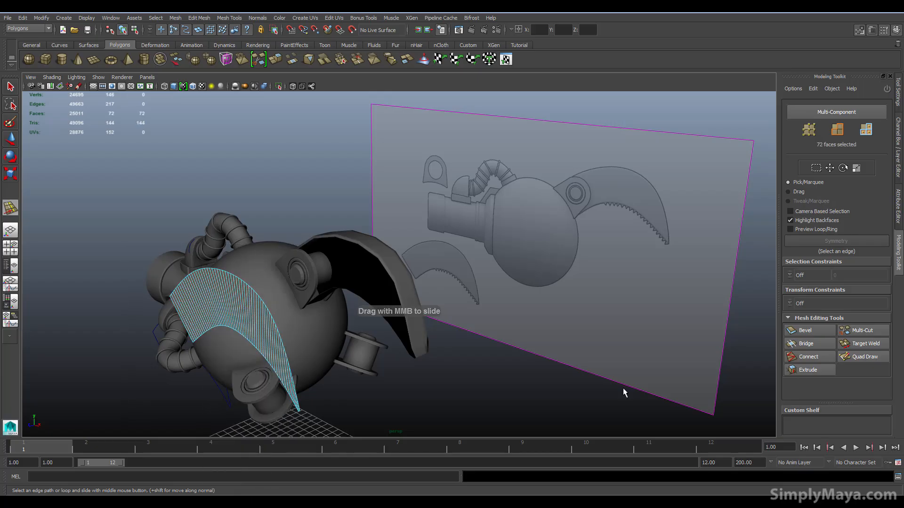
click(808, 370)
alt+drag(310, 355, 219, 333)
right_drag(219, 333, 236, 275)
alt+drag(209, 313, 320, 258)
Step: Bevel the thick blade's long border edge loops together with the corner edges at its tip and base end
right_click(320, 258)
right_drag(324, 247, 320, 250)
double_click(361, 247)
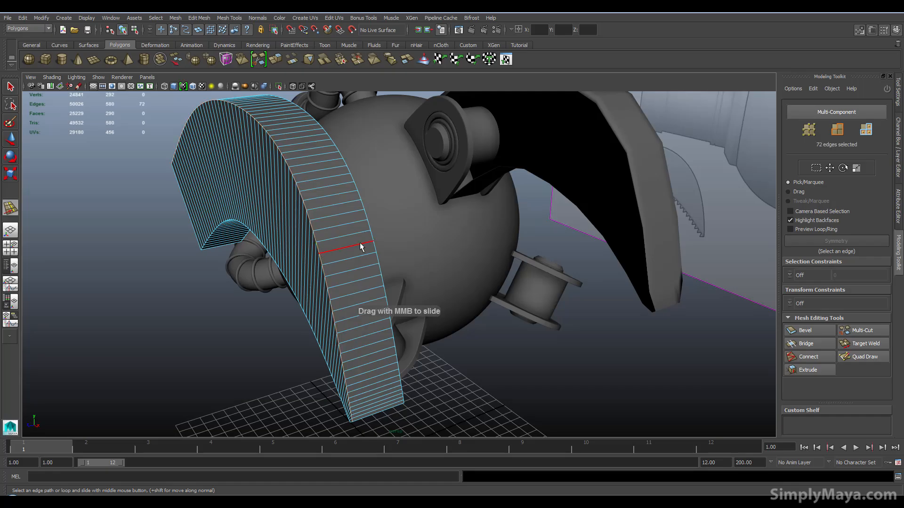
shift+double_click(320, 349)
alt+drag(280, 360, 541, 188)
shift+double_click(156, 290)
shift+click(375, 269)
shift+click(400, 266)
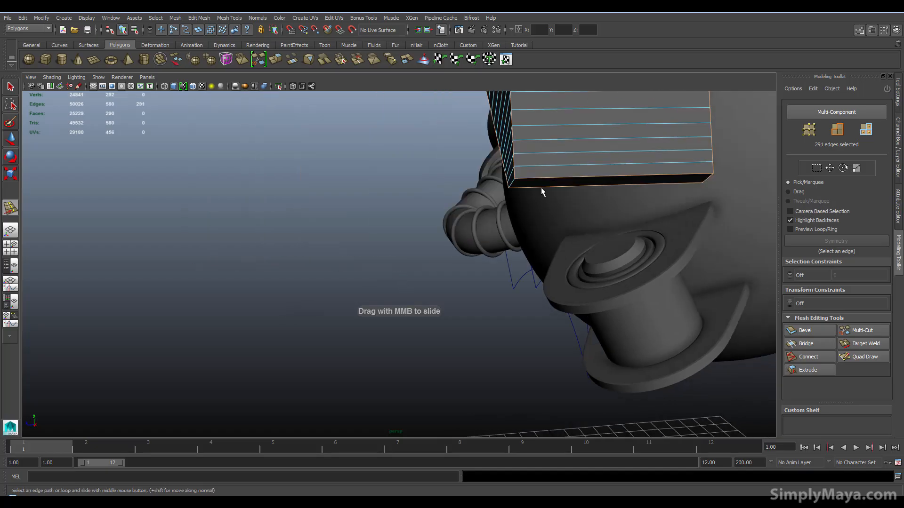
shift+click(515, 187)
alt+drag(430, 226, 329, 313)
shift+click(324, 272)
shift+click(289, 300)
alt+drag(301, 313, 319, 339)
key(space)
drag(433, 223, 496, 337)
alt+right_drag(496, 337, 616, 373)
Step: Set the bevel's fraction to 1 and check the widened bevel around the blade
click(899, 174)
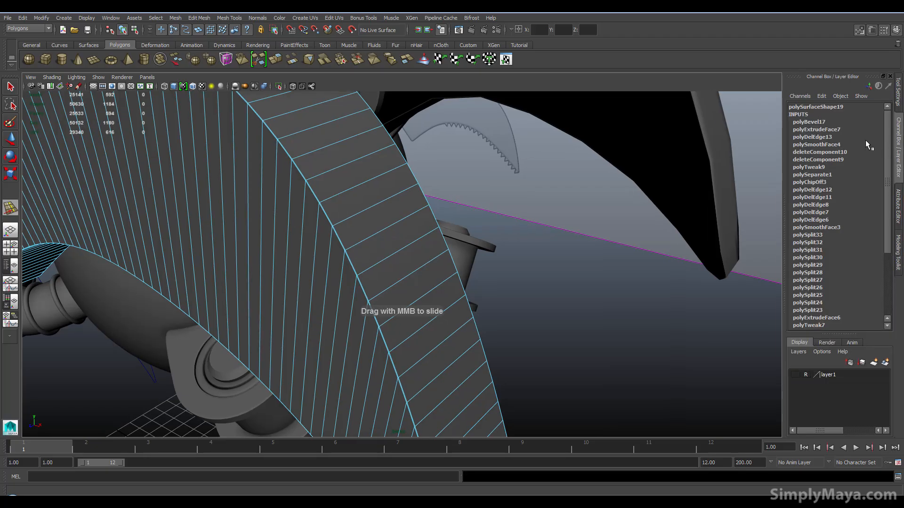
click(819, 122)
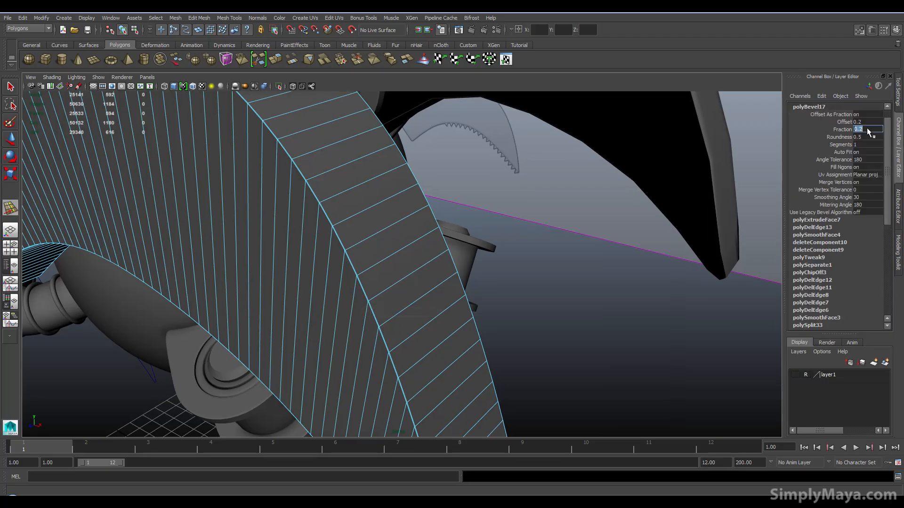
key(Return)
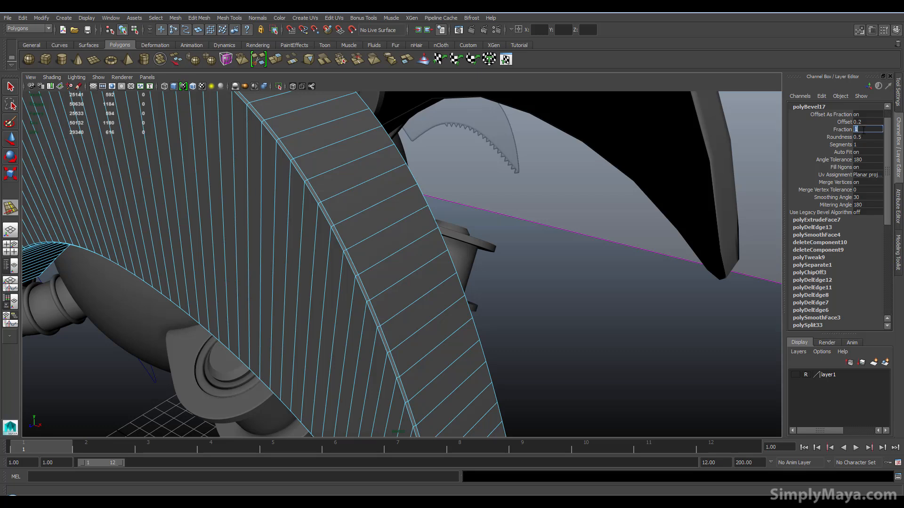
key(Return)
alt+drag(568, 309, 641, 207)
alt+middle_drag(640, 206, 630, 214)
alt+drag(631, 214, 631, 174)
right_drag(631, 173, 624, 185)
alt+drag(633, 298, 398, 317)
alt+right_drag(412, 297, 458, 357)
Step: Return the bevelled blade to object mode and move it along Z to about 2.39, beside the old blade
key(q)
right_drag(337, 306, 371, 278)
click(367, 285)
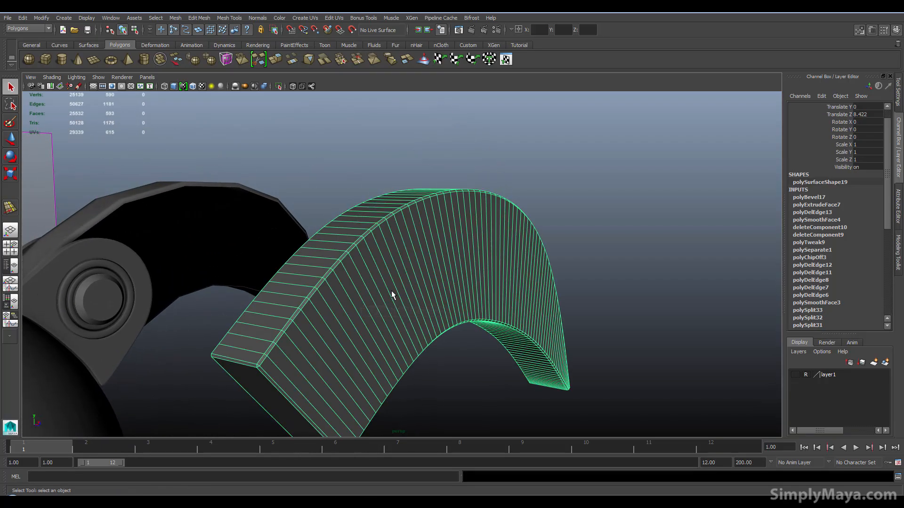
alt+drag(304, 326, 392, 333)
key(w)
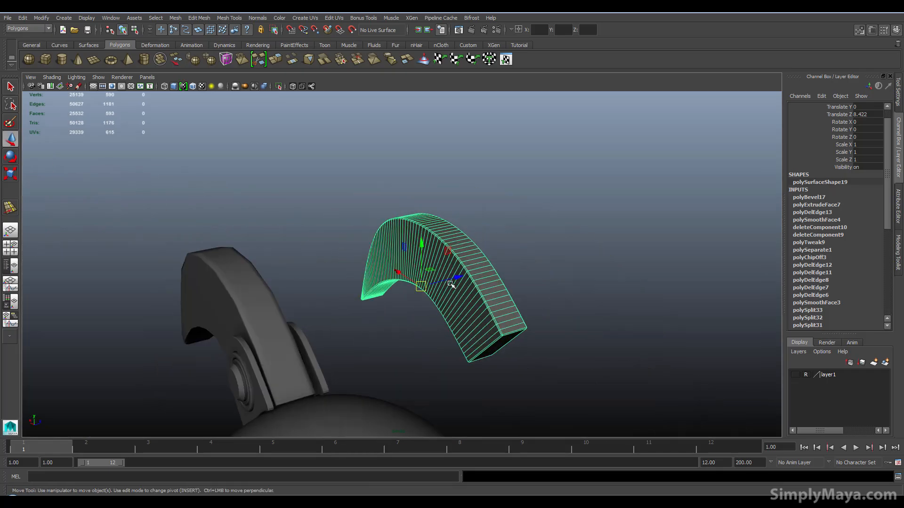
drag(456, 278, 345, 320)
alt+drag(447, 315, 478, 234)
click(478, 234)
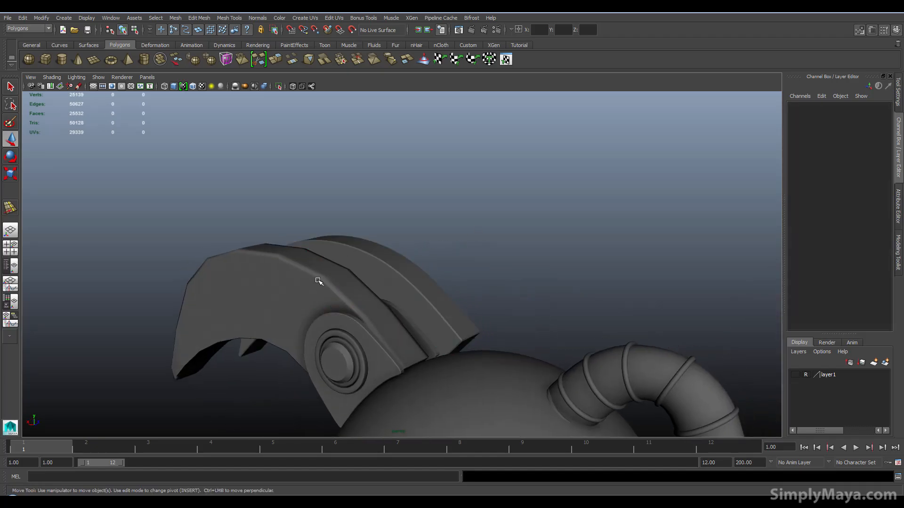
Step: Compare the old blade in smooth preview with the new one, and delete the old blade
click(318, 279)
click(460, 221)
alt+right_drag(307, 242, 543, 214)
alt+drag(543, 214, 406, 182)
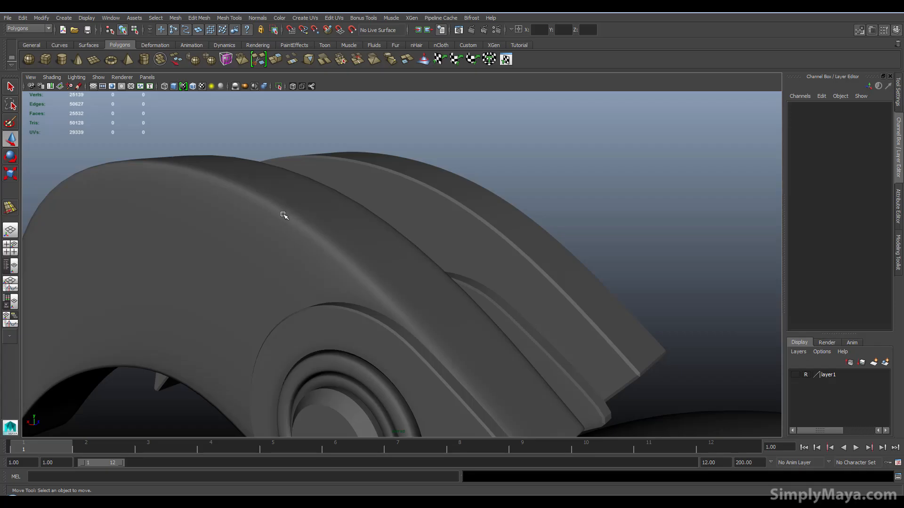
click(310, 217)
key(Delete)
Step: Move the new blade between the bracket plates at about Z -1.357 and scale it in Z to about 1.105
click(513, 207)
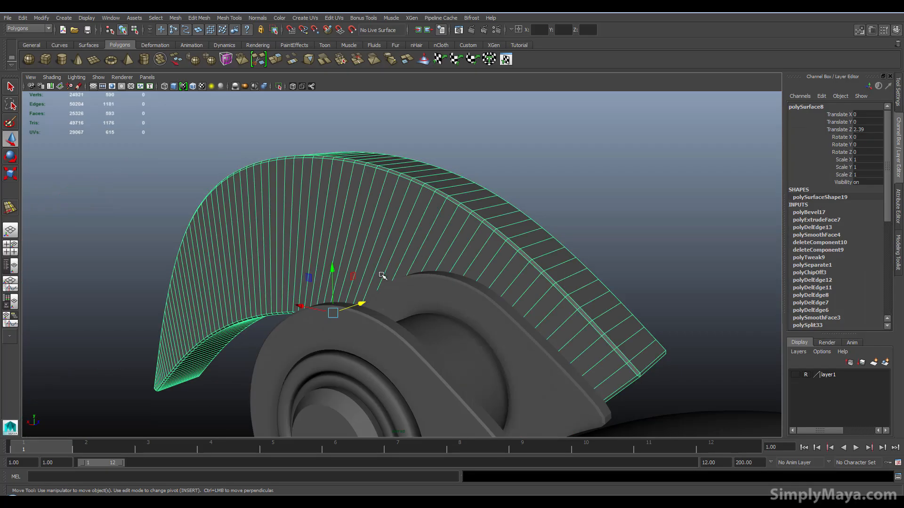
drag(366, 306, 224, 236)
key(r)
key(w)
click(346, 207)
Step: Examine the new blade's shape against the reference and its fit between the bracket plates
alt+drag(346, 207, 485, 230)
alt+drag(506, 182, 545, 268)
alt+right_drag(545, 269, 277, 312)
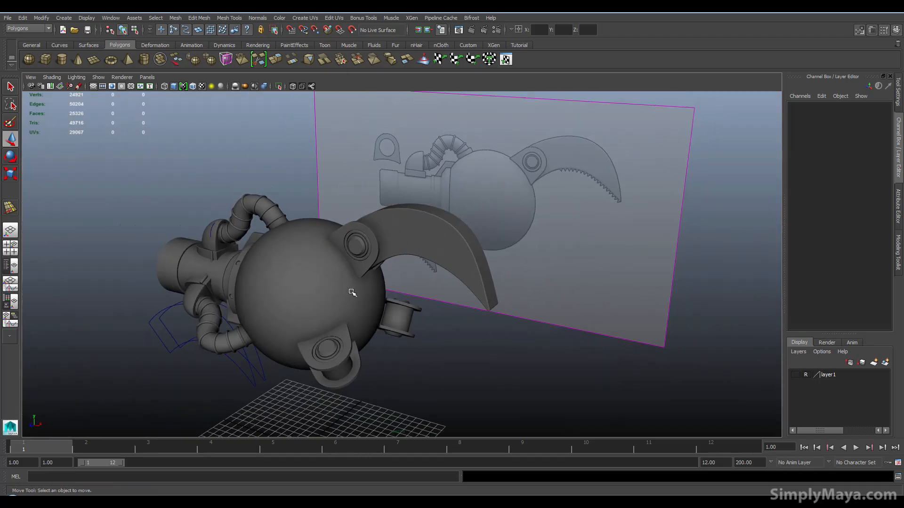
alt+drag(436, 238, 264, 276)
alt+right_drag(264, 276, 682, 349)
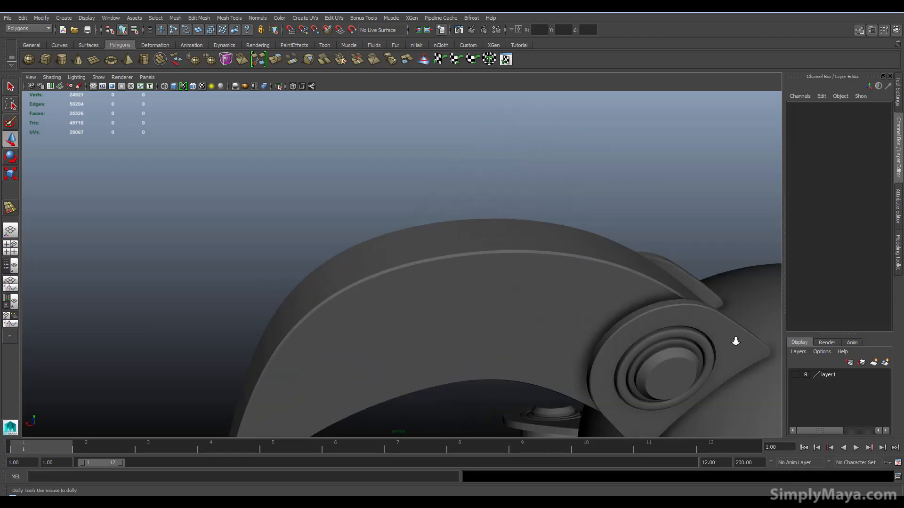
alt+middle_drag(682, 349, 333, 216)
alt+right_drag(333, 216, 369, 202)
click(325, 158)
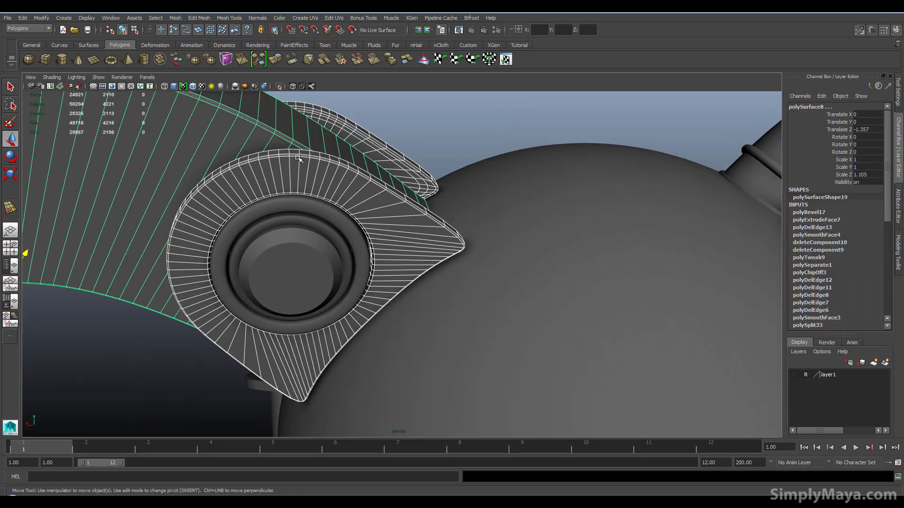
shift+click(355, 158)
alt+drag(425, 186, 452, 117)
click(467, 45)
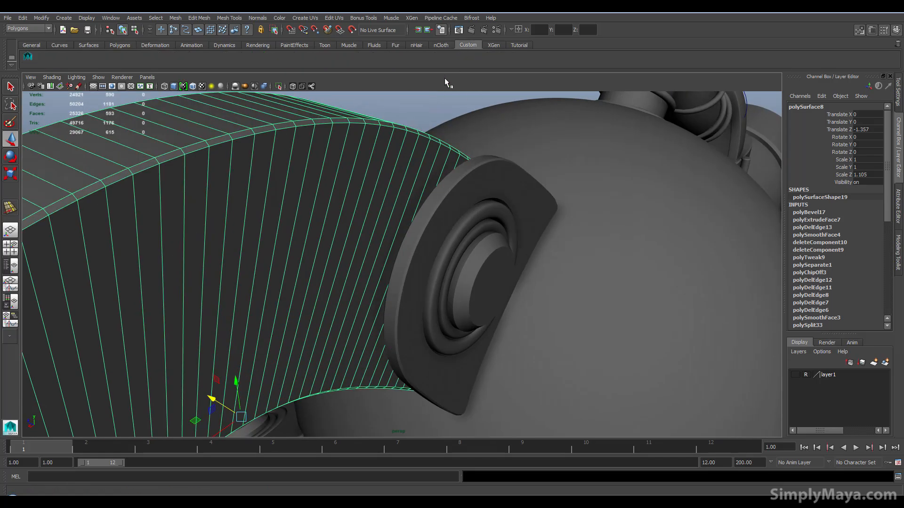
click(397, 102)
click(32, 45)
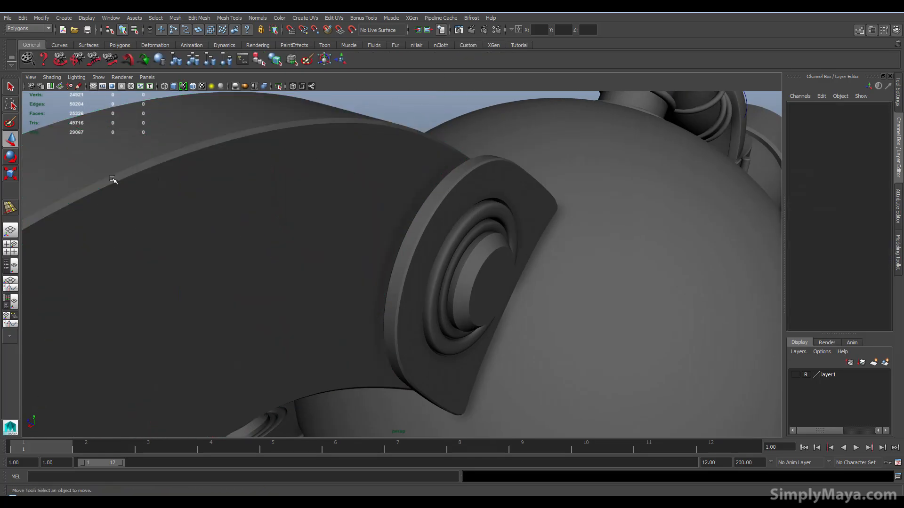
alt+drag(304, 257, 241, 221)
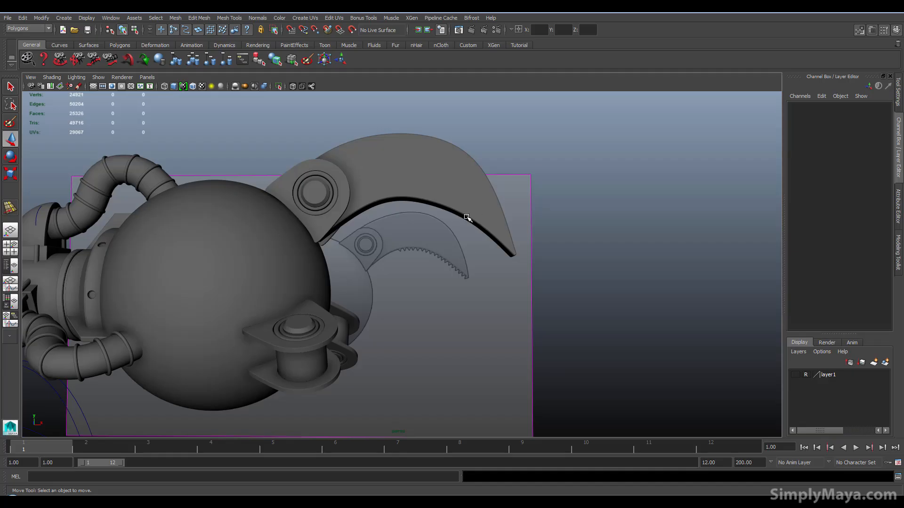
Step: Create a polygon cube and scale its bottom vertices together in X to form a wedge-shaped tooth
click(120, 45)
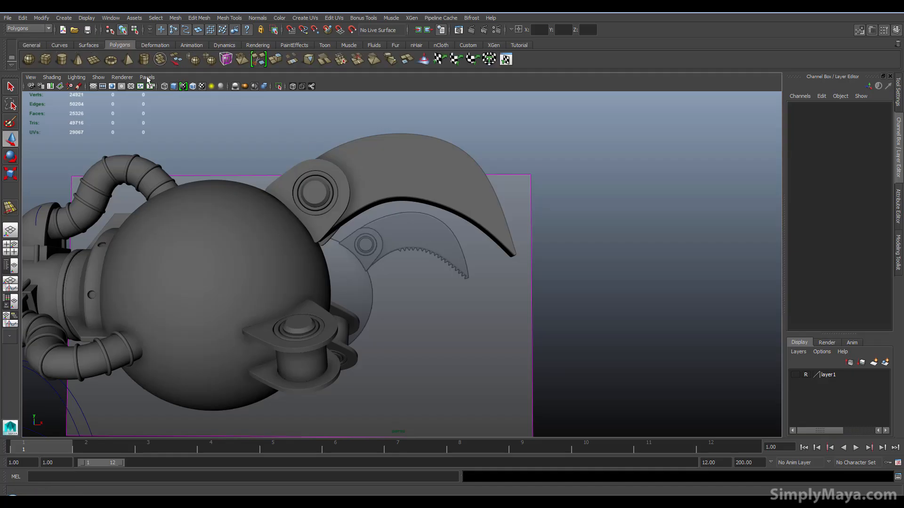
click(45, 59)
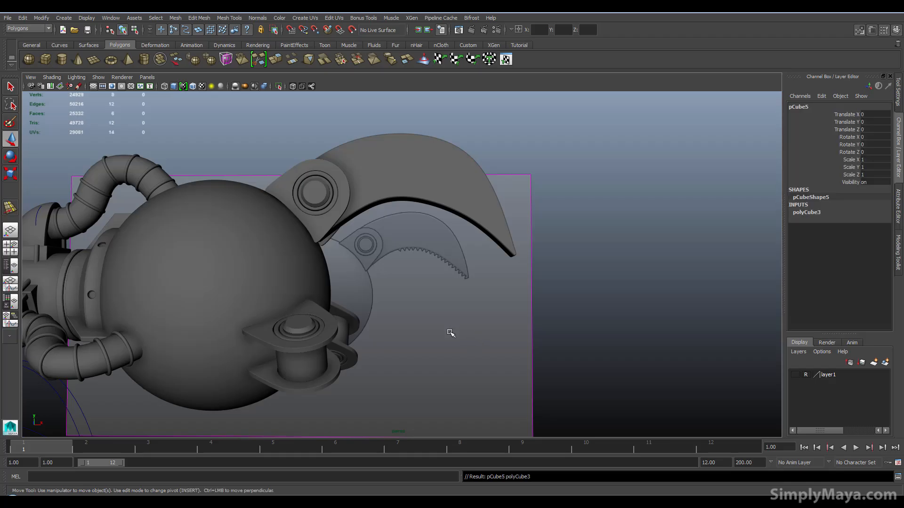
alt+middle_drag(451, 324, 429, 249)
alt+drag(429, 249, 331, 282)
right_drag(331, 282, 315, 288)
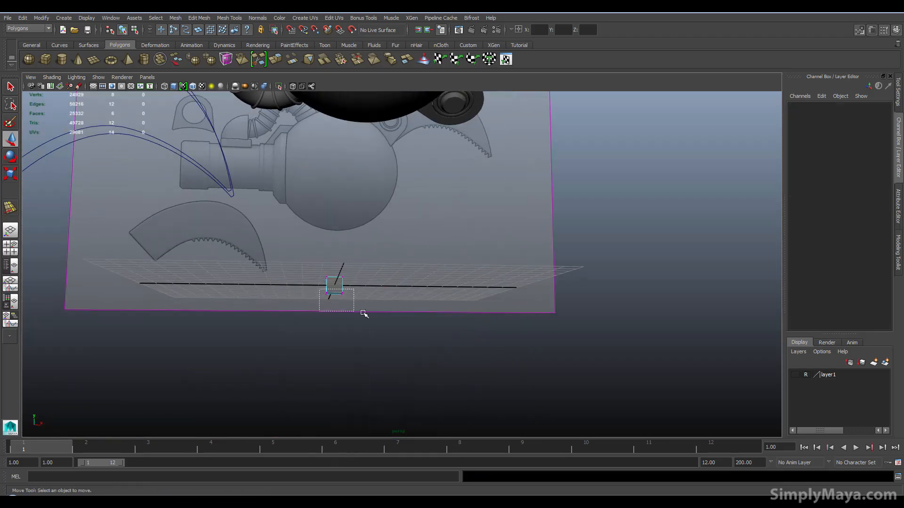
drag(355, 311, 365, 314)
key(r)
drag(290, 291, 315, 294)
key(f)
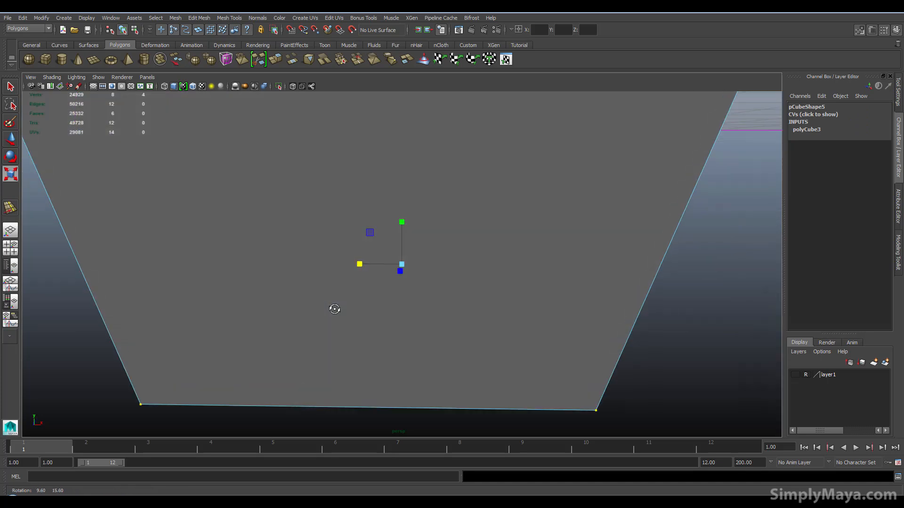
scroll(157, 322, down, 3)
alt+drag(495, 277, 375, 324)
Step: Try scaling another group of the wedge's vertices, and undo the change
drag(286, 188, 538, 270)
drag(342, 205, 353, 208)
alt+drag(291, 279, 426, 280)
key(ctrl+z)
Step: Return the wedge to object mode and stretch it in Z to a scale of about 4.884
alt+drag(454, 222, 493, 314)
right_drag(415, 259, 442, 256)
drag(458, 266, 620, 292)
scroll(614, 326, down, 3)
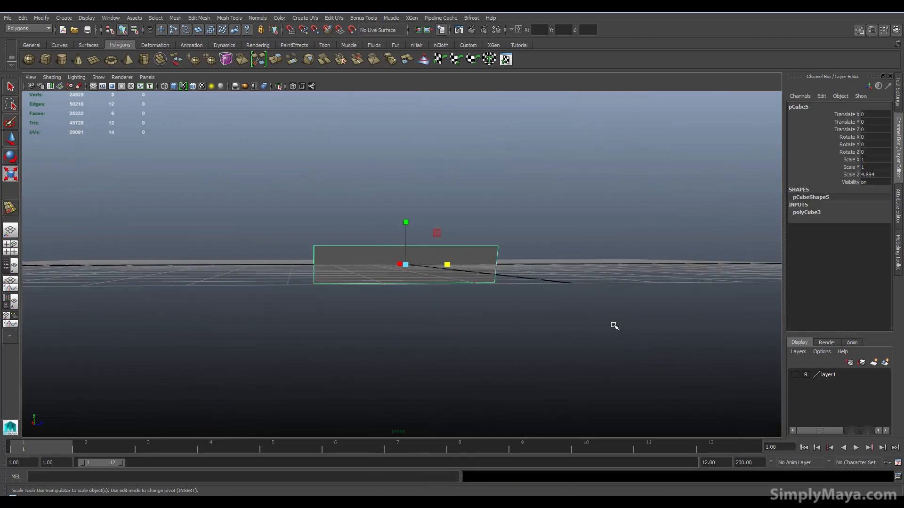
scroll(614, 326, down, 3)
alt+drag(547, 337, 335, 380)
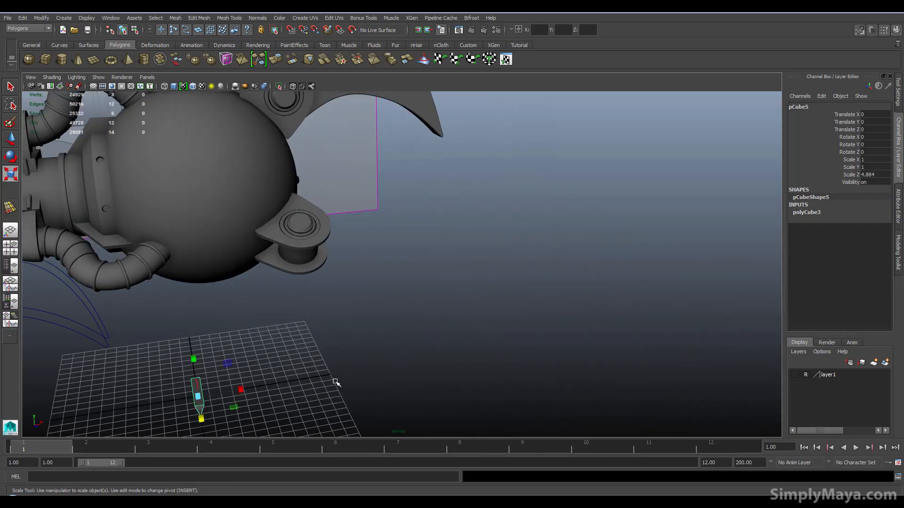
Step: Move the wedge to the blade tip at about X 21.993, Y 21.686 and shrink it uniformly to about 0.449, 0.449, 2.193
key(w)
drag(193, 358, 432, 108)
alt+right_drag(428, 163, 272, 340)
key(r)
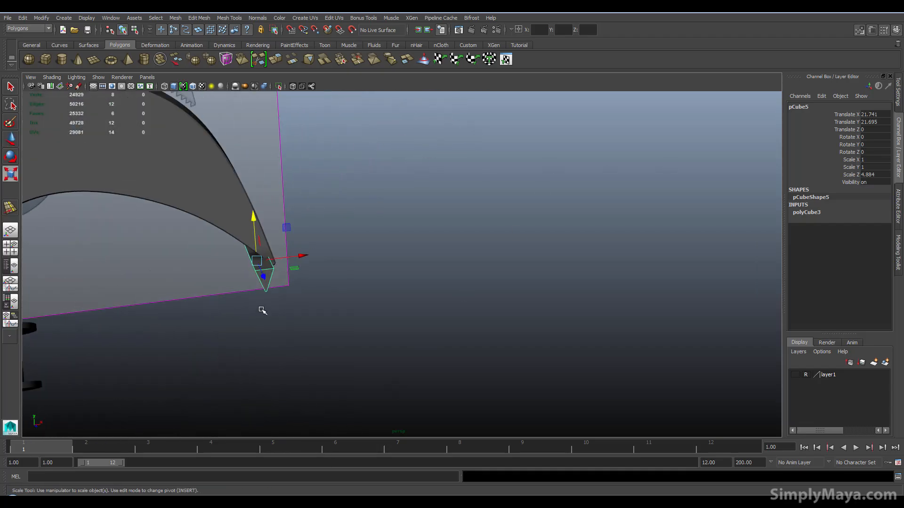
drag(258, 259, 226, 258)
key(space)
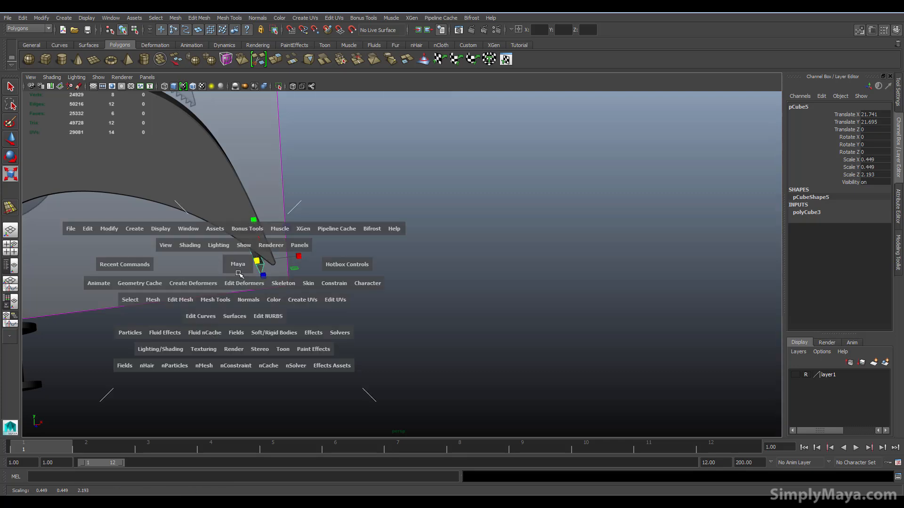
alt+right_drag(271, 275, 171, 397)
key(w)
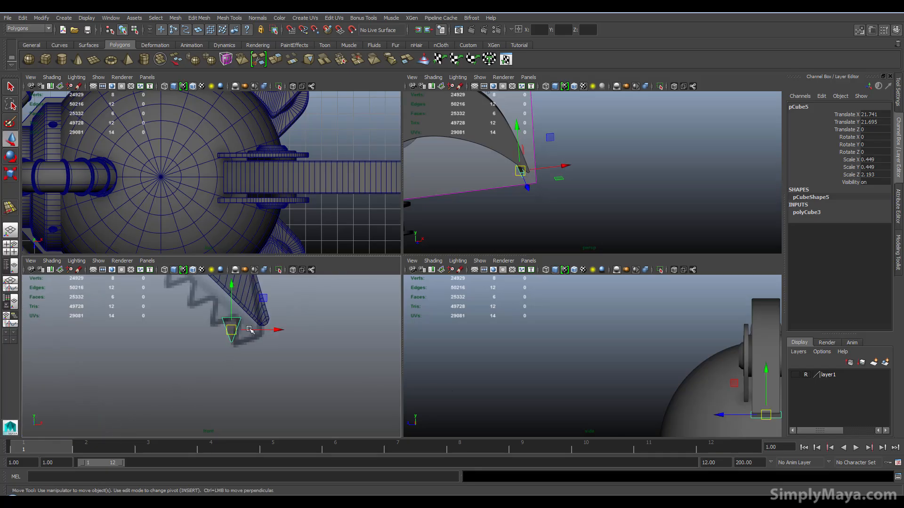
drag(264, 331, 279, 335)
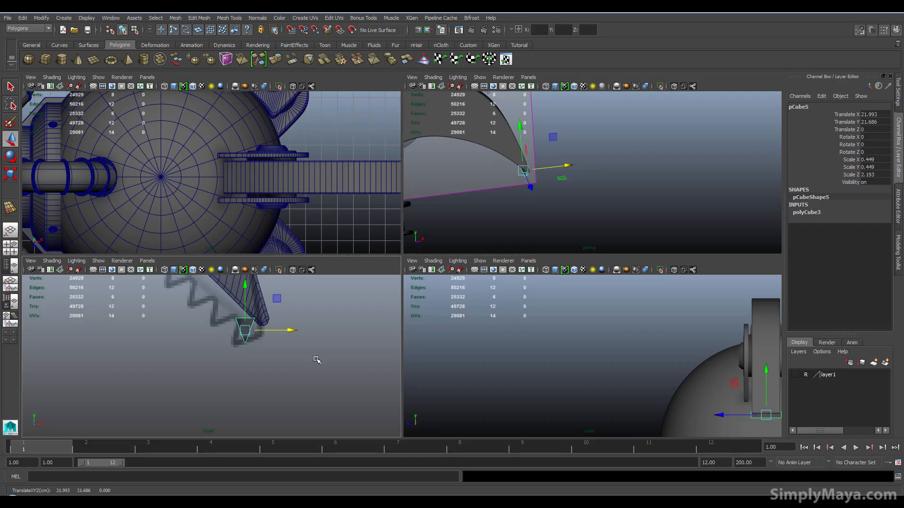
Step: Try rotating the wedge about -44.4 degrees in Z and nudging it onto the blade's edge, then undo the move and rotation
key(e)
drag(217, 289, 252, 292)
key(w)
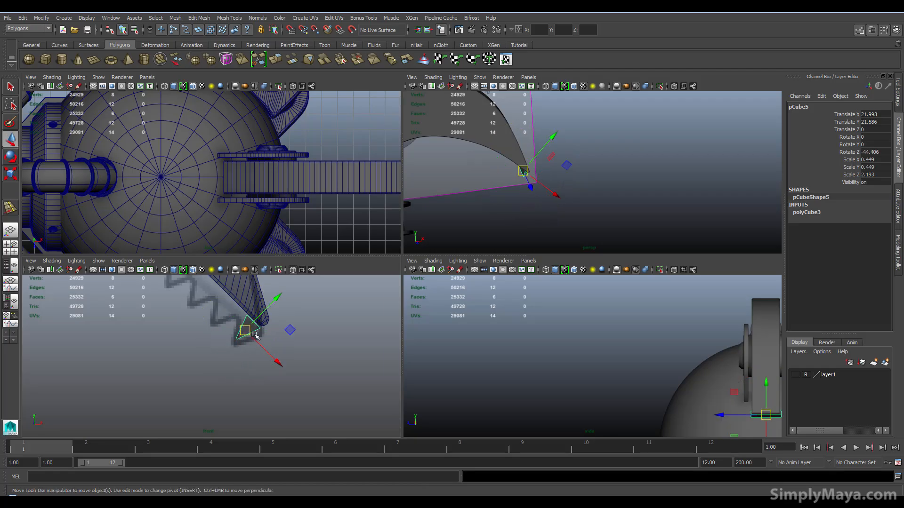
drag(260, 319, 261, 317)
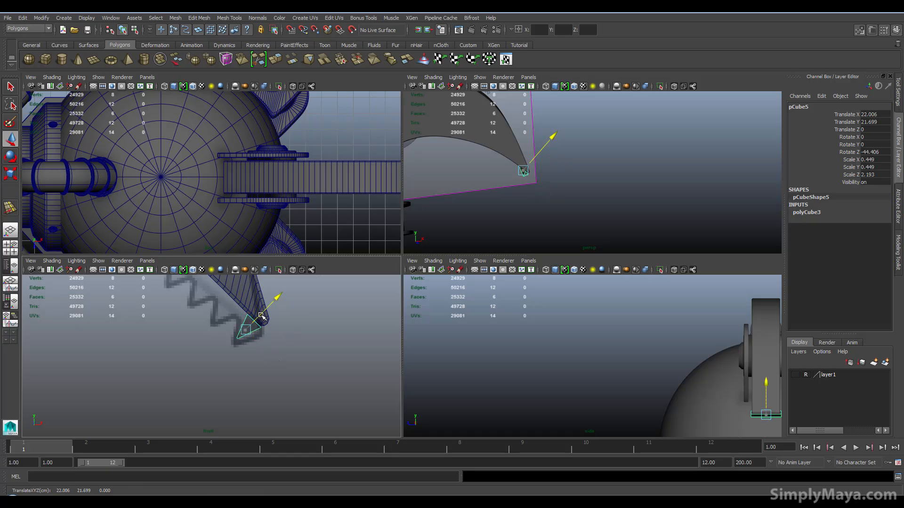
click(494, 216)
mouse_move(494, 216)
alt+mouse_down()
mouse_move(521, 208)
mouse_move(507, 208)
alt+mouse_up()
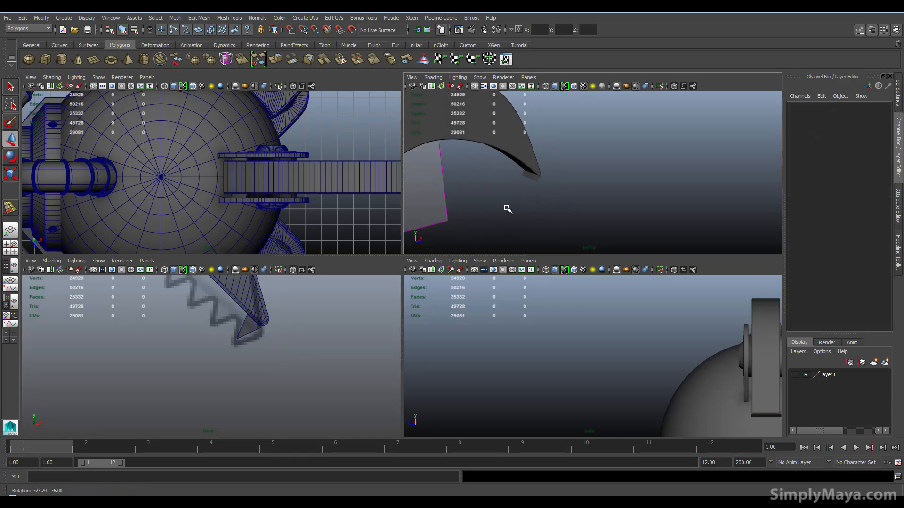
click(249, 329)
key(ctrl+z)
key(ctrl+z)
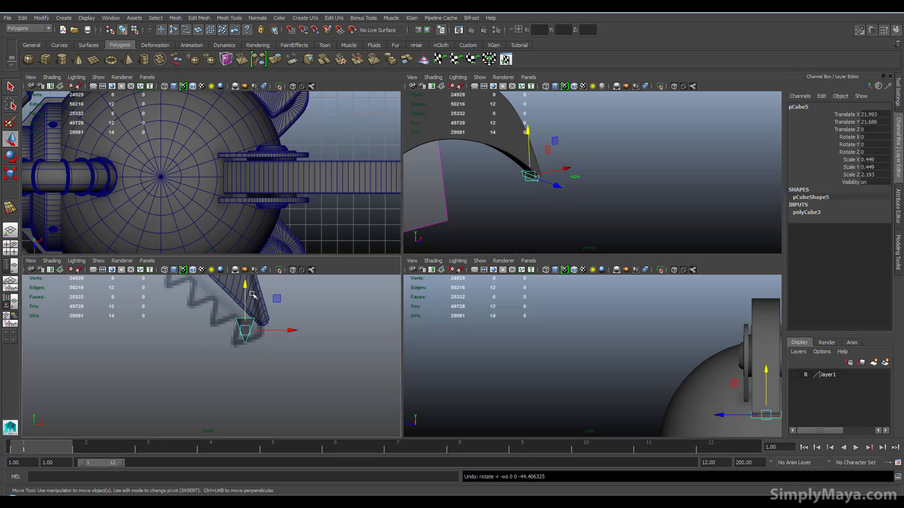
Step: Move the unrotated wedge just below the blade tip to about X 21.732, Y 21.077
drag(245, 286, 245, 318)
drag(278, 365, 264, 364)
alt+drag(555, 197, 536, 151)
alt+drag(423, 135, 565, 218)
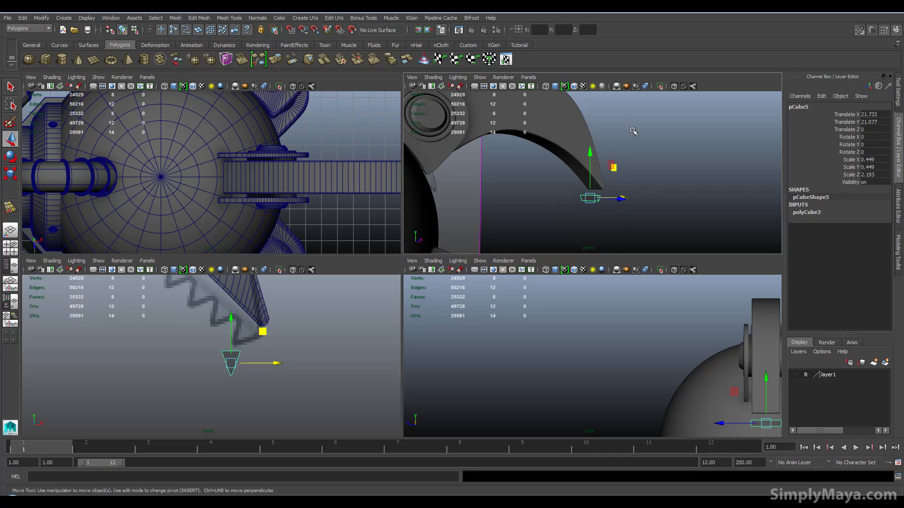
scroll(556, 207, down, 5)
alt+right_drag(557, 209, 708, 211)
alt+drag(708, 210, 573, 190)
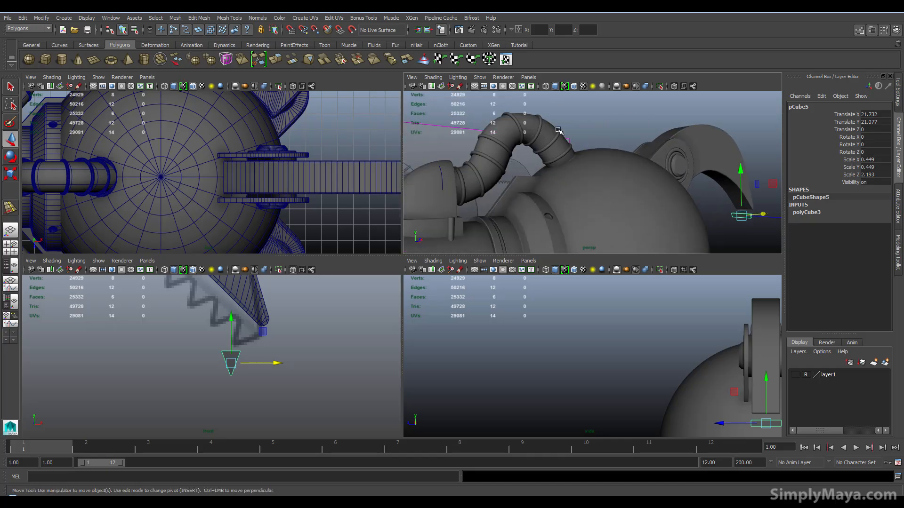
key(f)
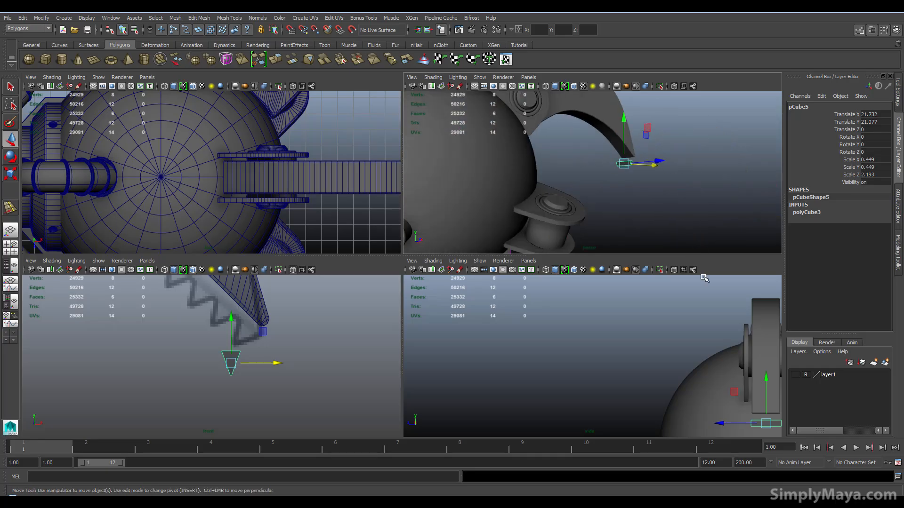
Step: Switch to the web browser showing the spPaint3d script page
click(553, 503)
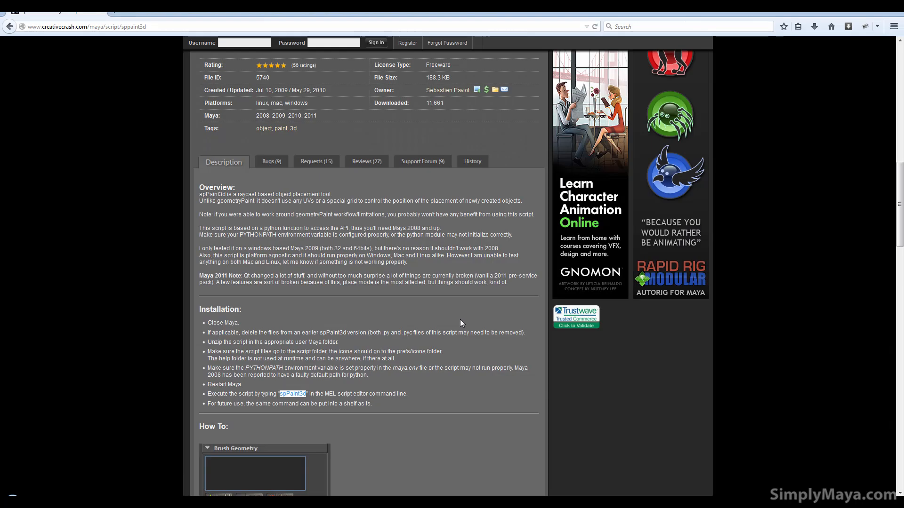
Step: Switch back to Maya, run spPaint3d as a MEL command and close the tool's window again
scroll(460, 319, up, 10)
scroll(395, 257, down, 2)
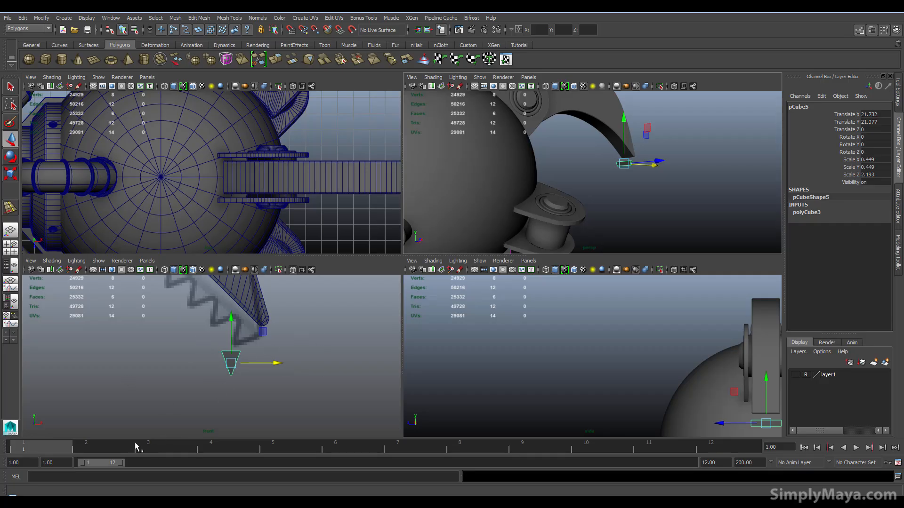
click(77, 476)
text(spPaint3d)
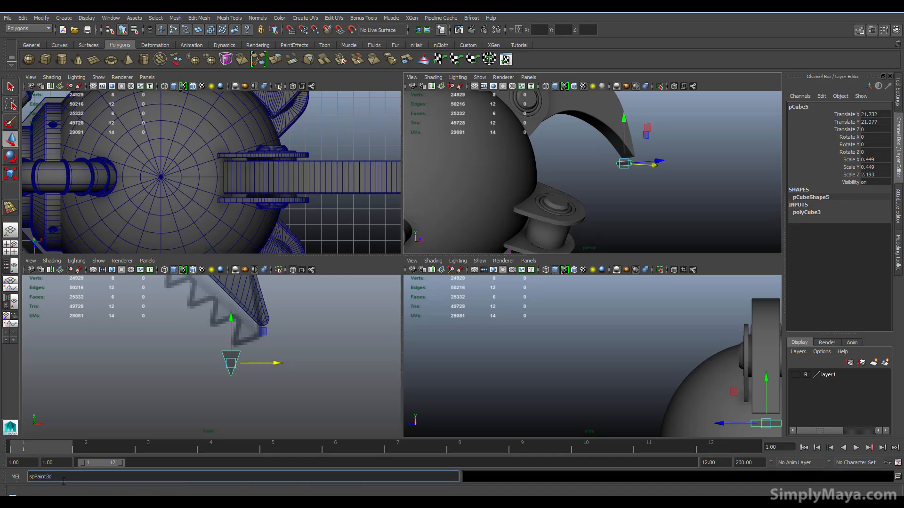
key(Return)
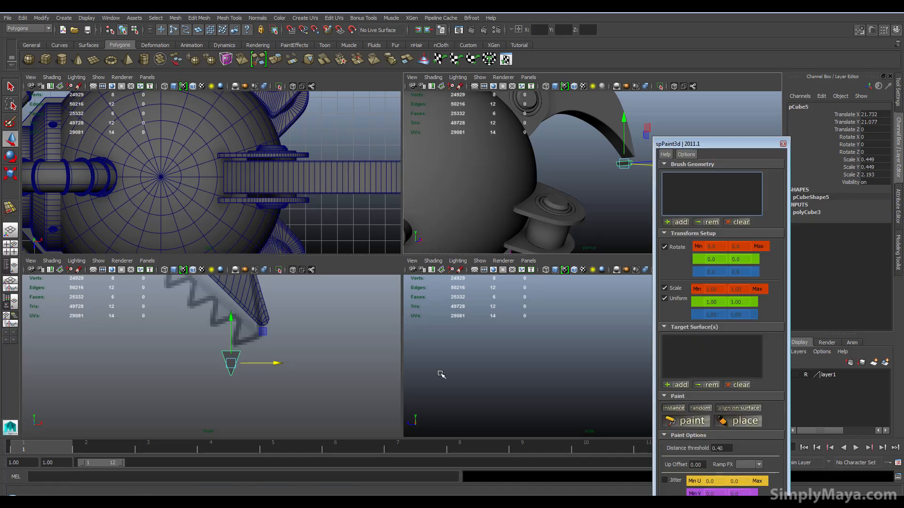
drag(730, 145, 654, 77)
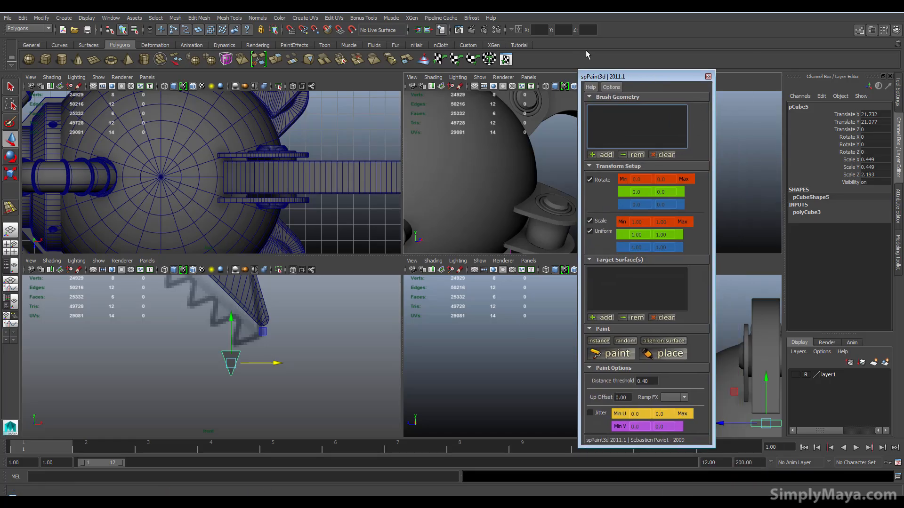
click(708, 77)
Step: Delete the existing Tutorial shelf and confirm its removal
click(528, 44)
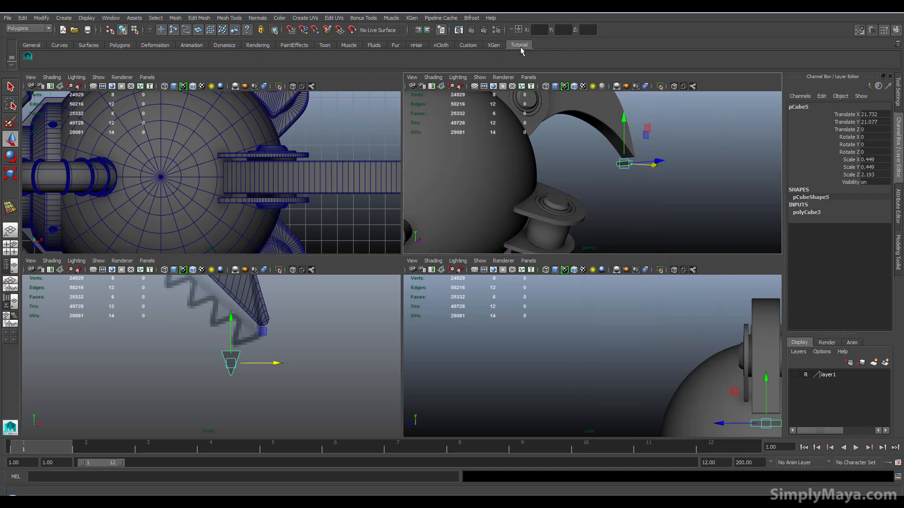
click(11, 66)
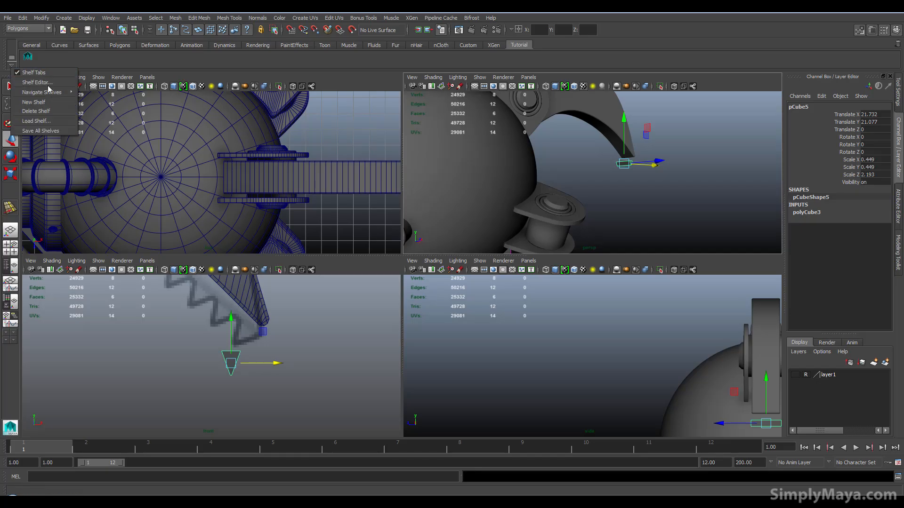
click(53, 111)
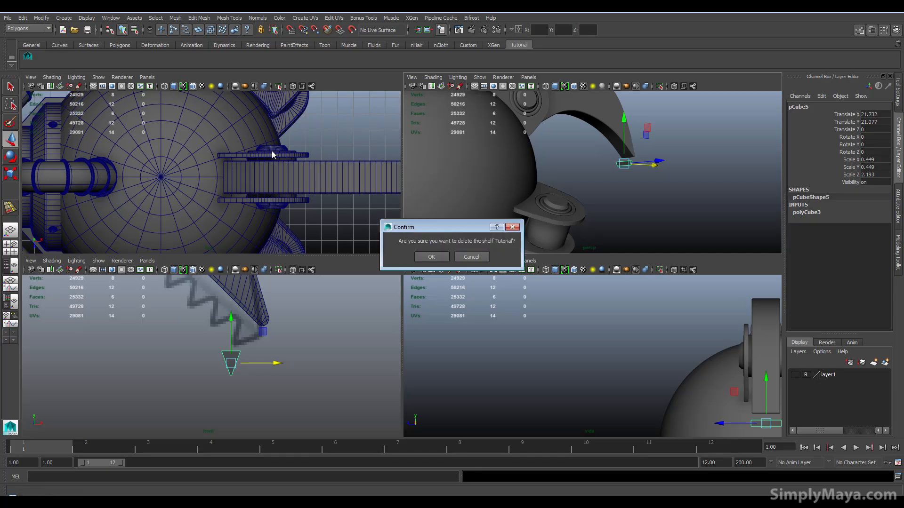
click(431, 256)
Step: Create a new shelf in the Shelf Editor and name it tutorial
click(12, 65)
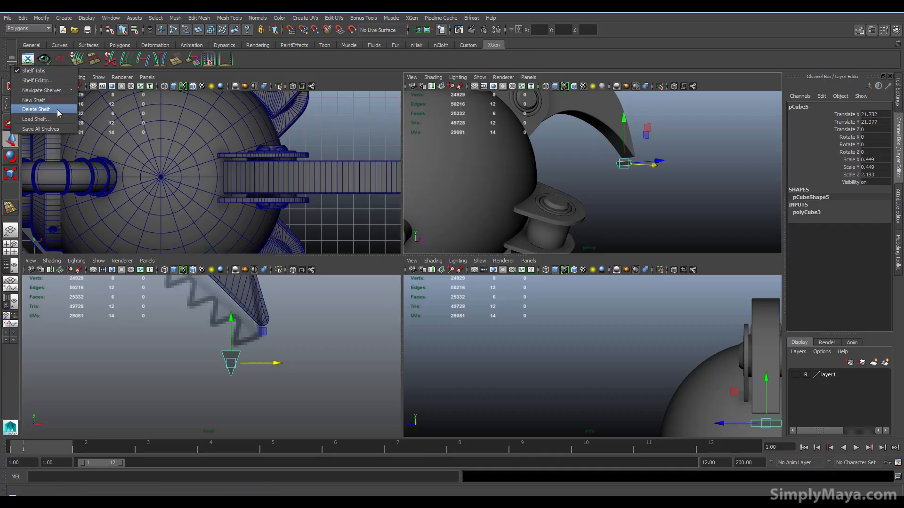
click(47, 81)
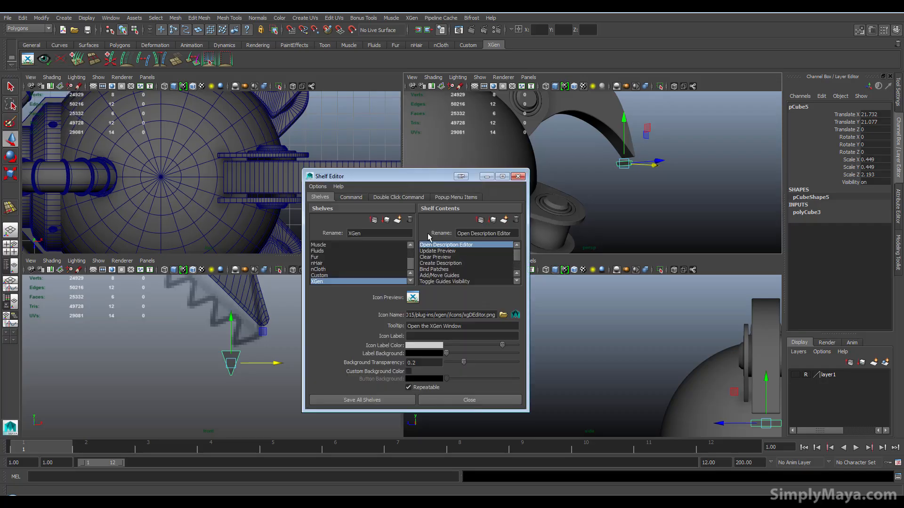
click(398, 220)
drag(399, 234, 334, 233)
text(tut)
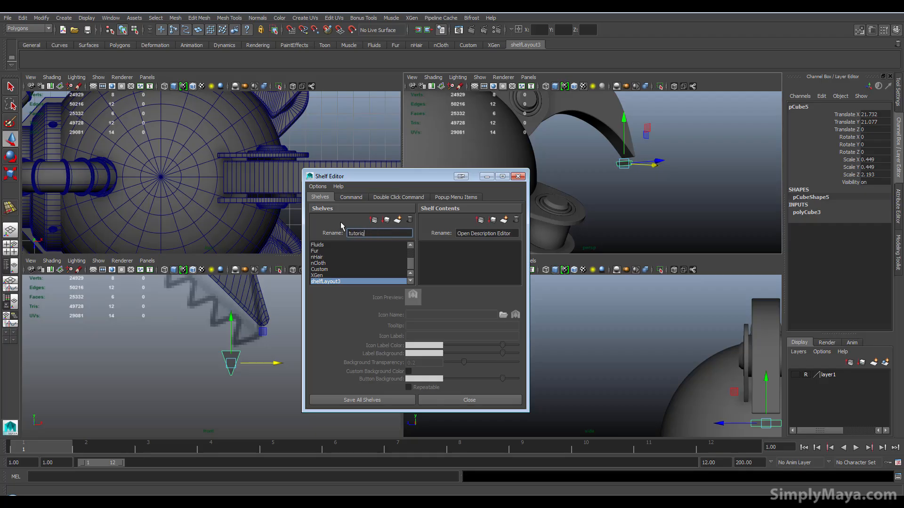
text(ortal)
key(Return)
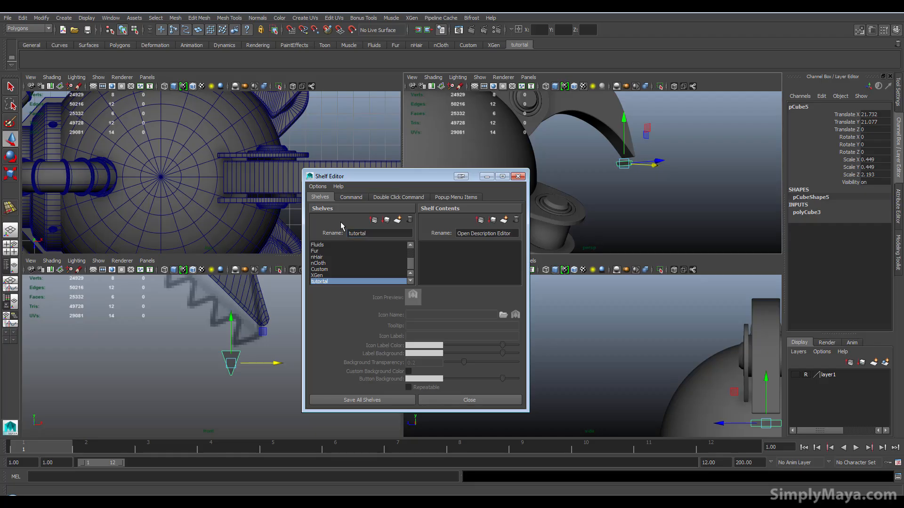
Step: Add a new item to the tutorial shelf's contents and name it sp Paint
click(504, 220)
triple_click(486, 231)
text(sp Paint)
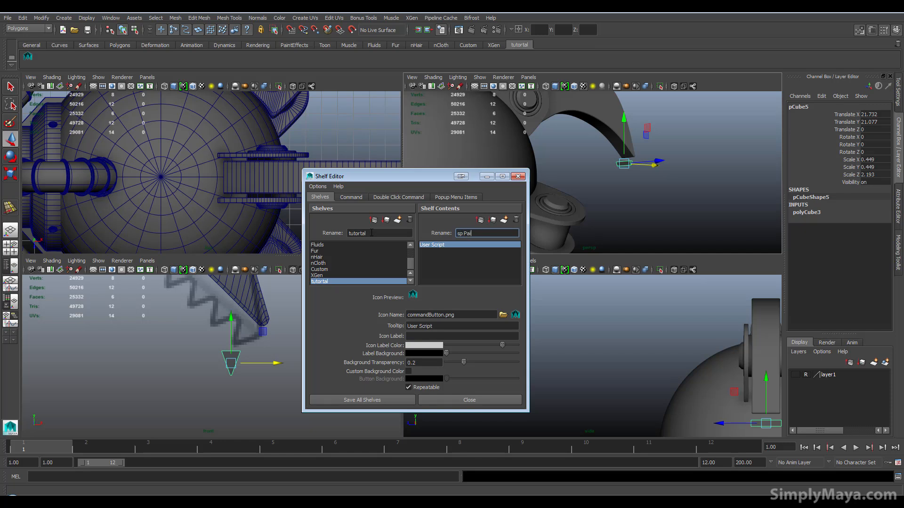
Step: Replace the sp Paint item's default MEL command with spPaint3d; and save all shelves
click(350, 197)
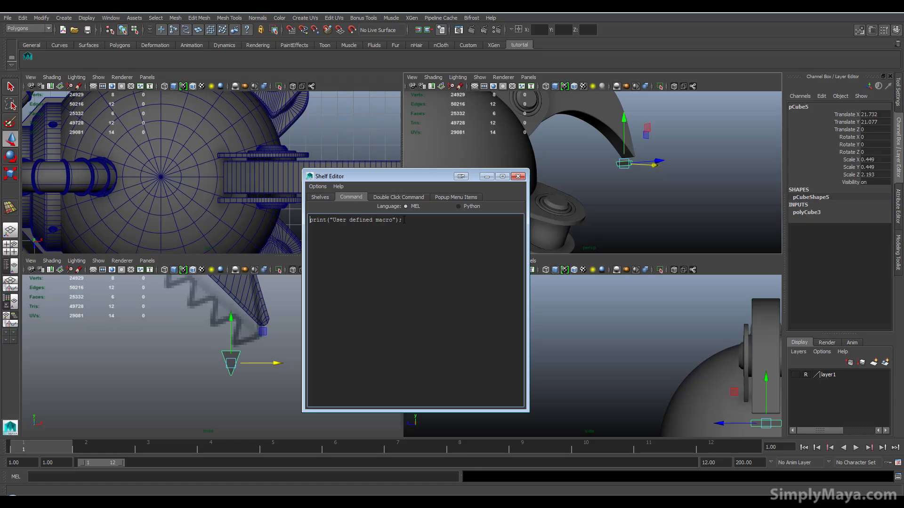
shift+click(313, 220)
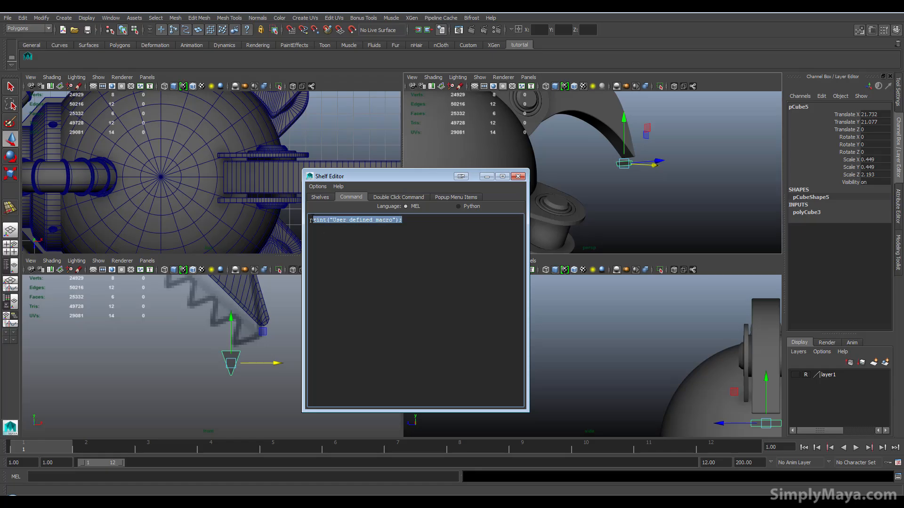
text(spPaint3d)
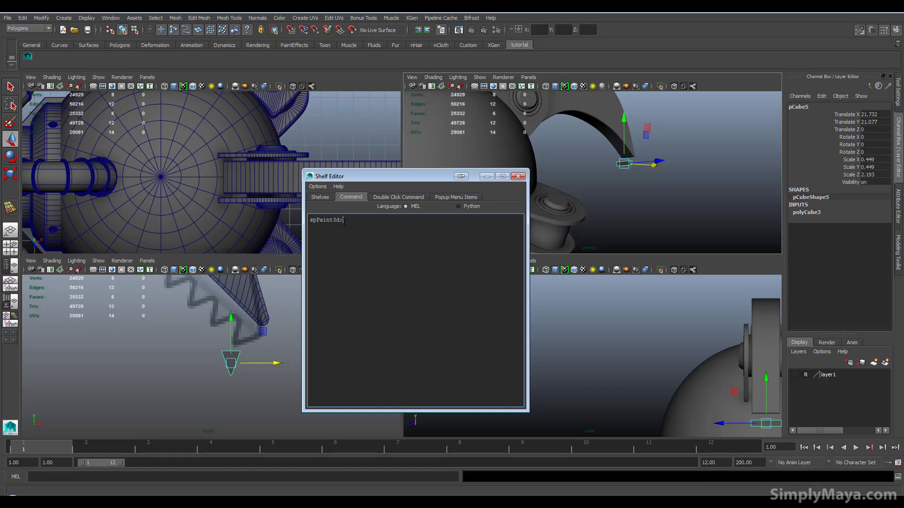
click(323, 197)
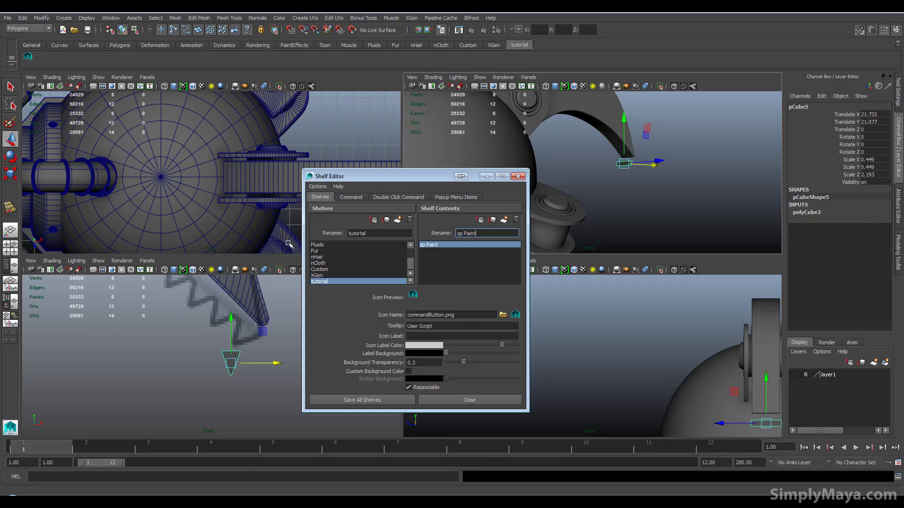
click(379, 399)
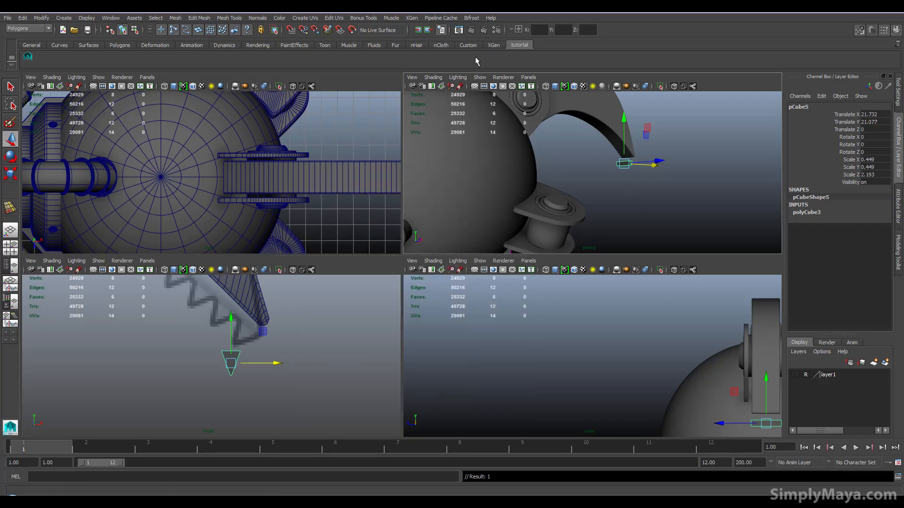
Step: Launch spPaint3d from the new shelf item and move its window clear of the perspective view
click(27, 56)
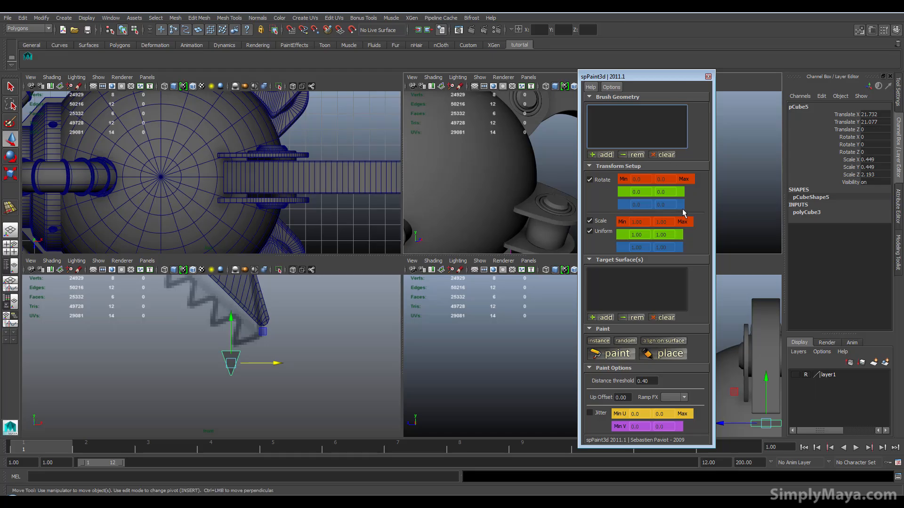
drag(663, 75, 329, 102)
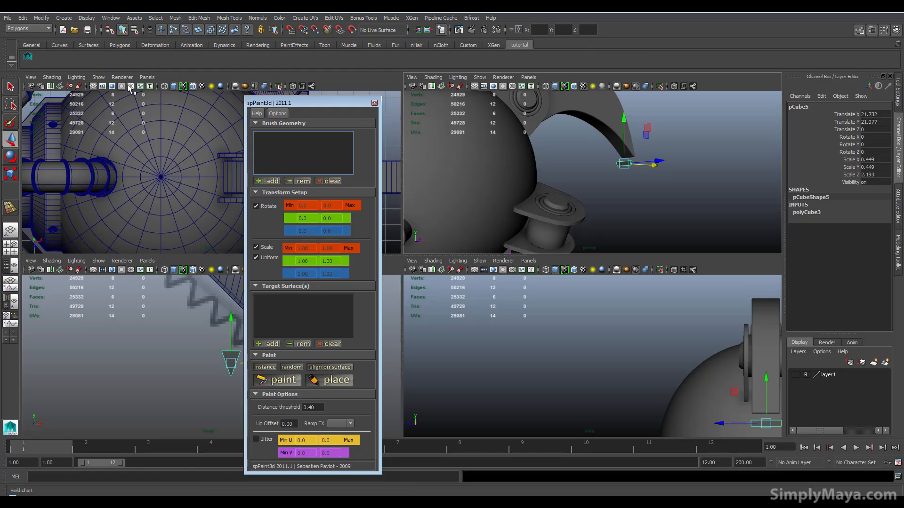
Step: Widen the tooth wedge to a Z scale of 2.833 and position it just below the claw tip at Y 20.967
alt+drag(756, 191, 549, 109)
alt+drag(549, 167, 604, 211)
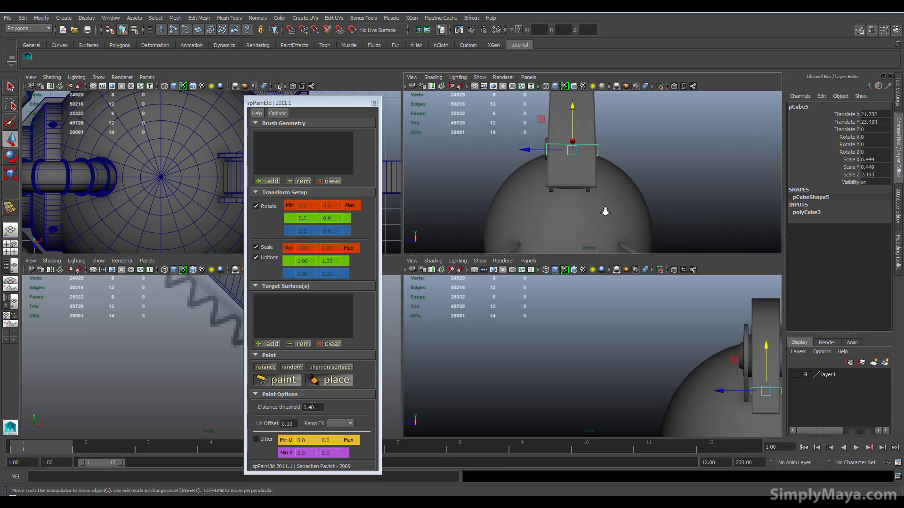
key(r)
drag(526, 146, 514, 146)
key(w)
drag(572, 111, 622, 212)
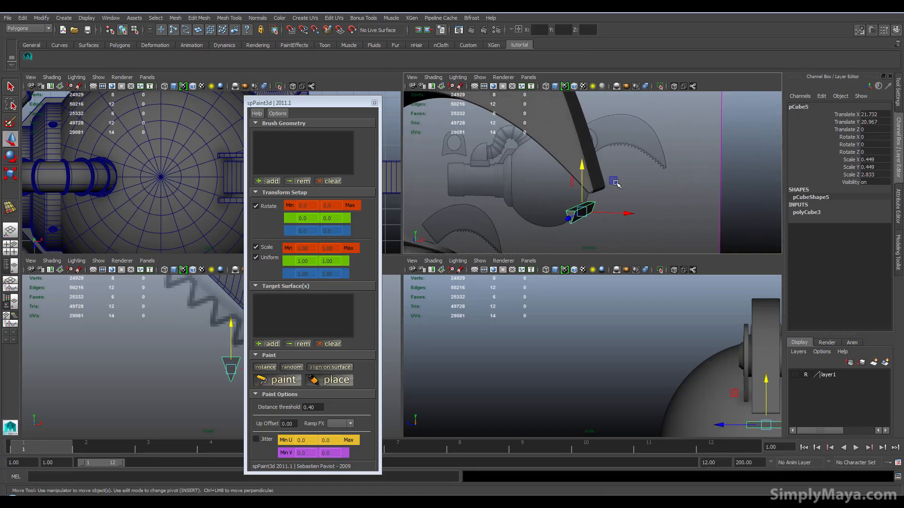
alt+drag(486, 194, 541, 181)
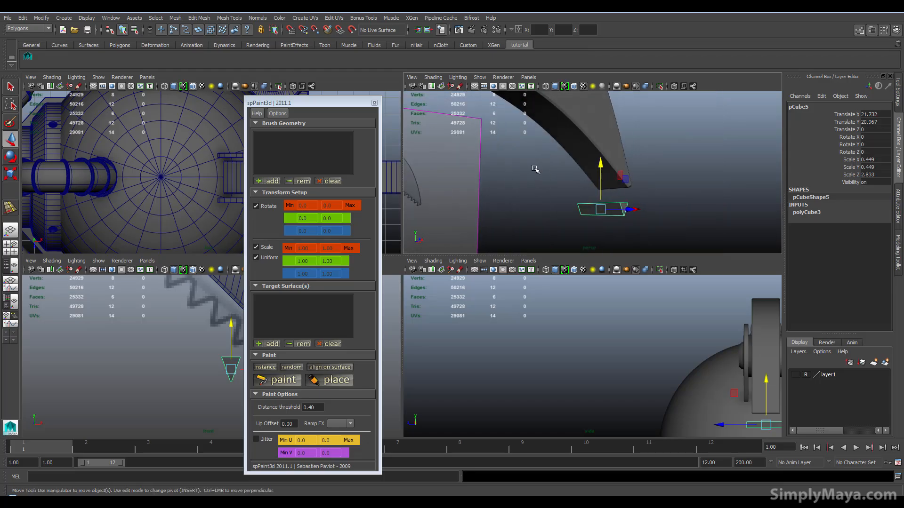
mouse_move(609, 210)
alt+mouse_down()
mouse_move(581, 214)
mouse_move(594, 211)
alt+mouse_up()
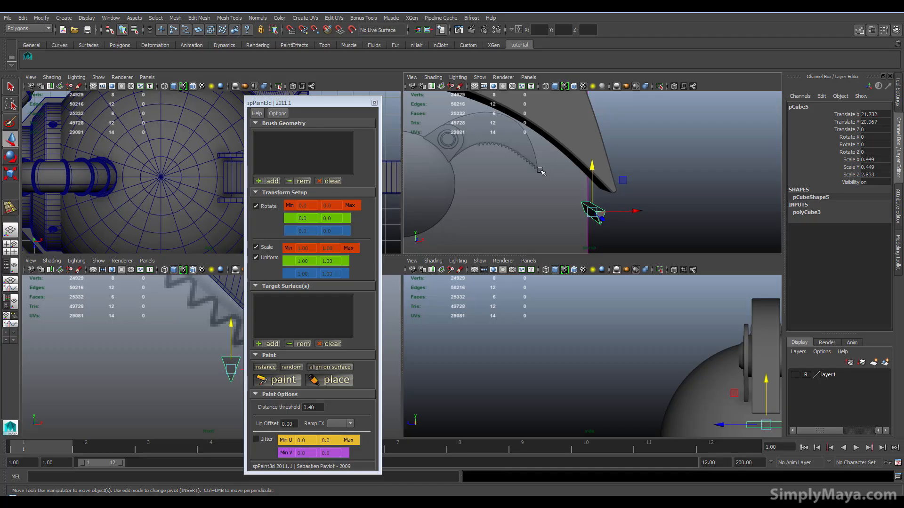
Step: Add the tooth wedge as the spPaint3d brush geometry and the curved claw as its target surface
click(595, 137)
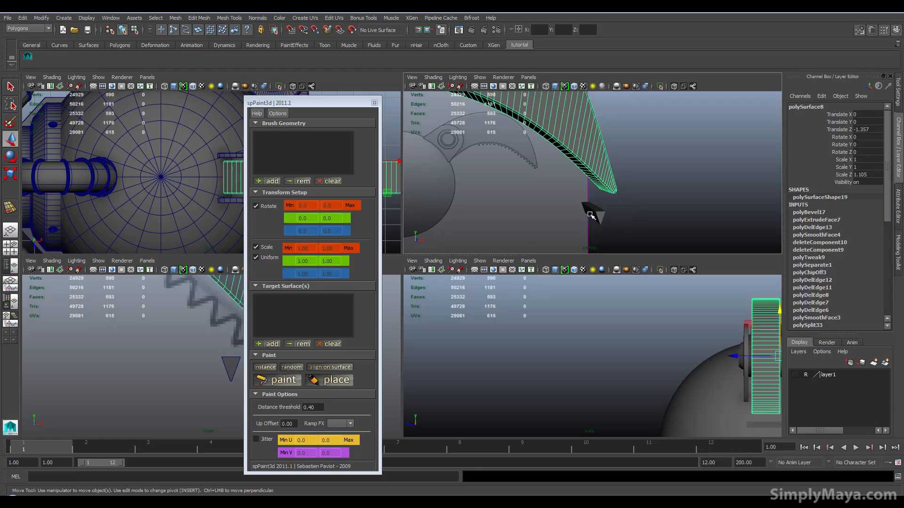
click(589, 213)
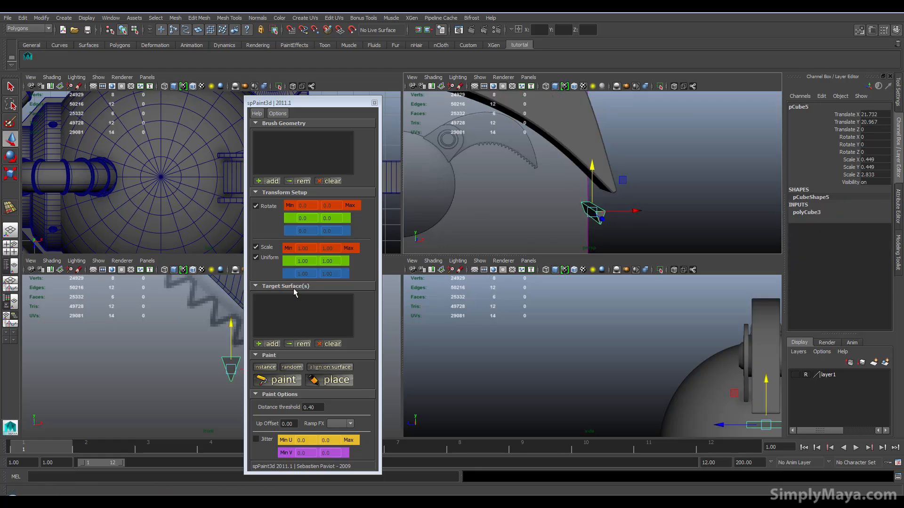
click(597, 214)
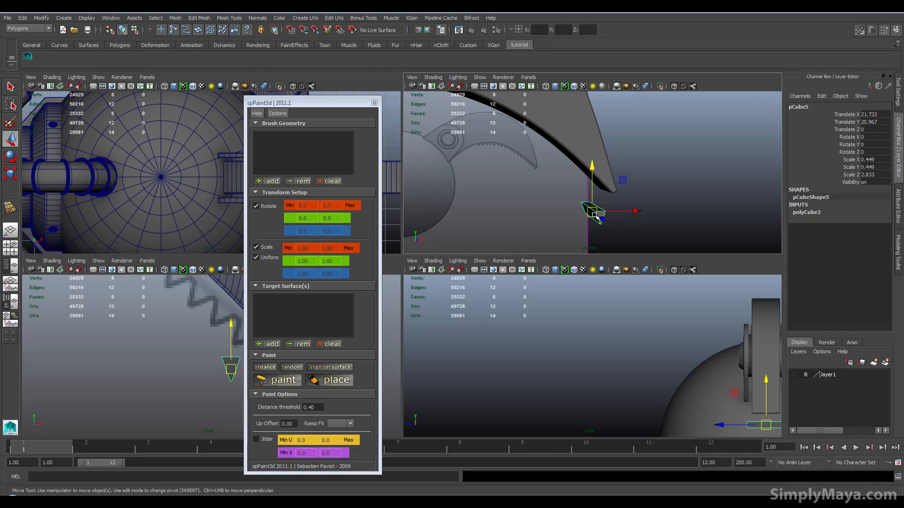
click(270, 180)
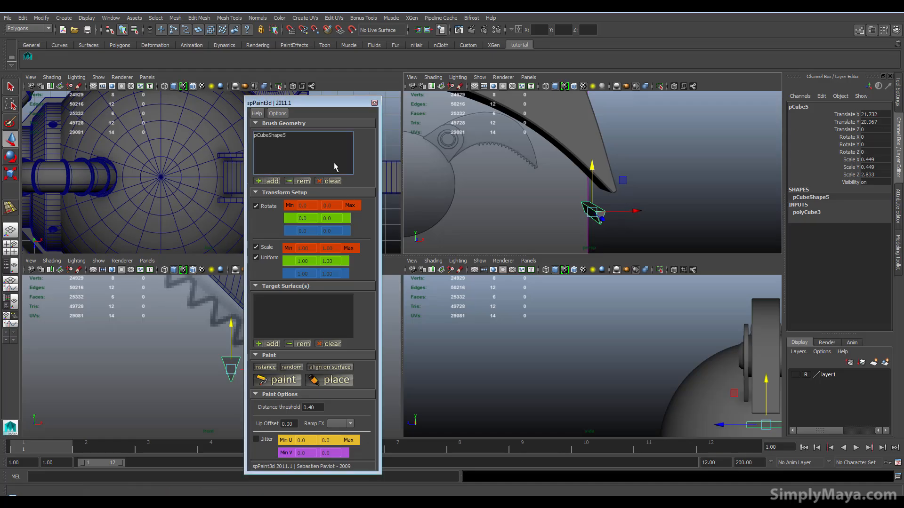
click(582, 131)
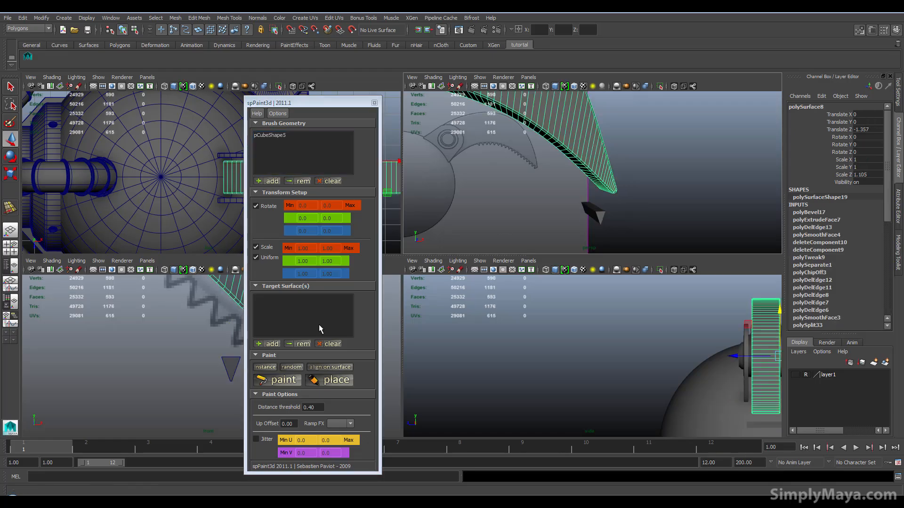
click(270, 343)
Step: Place four copies of the wedge along the claw's inner surface with the spPaint3d place tool
alt+drag(489, 243, 546, 207)
click(329, 380)
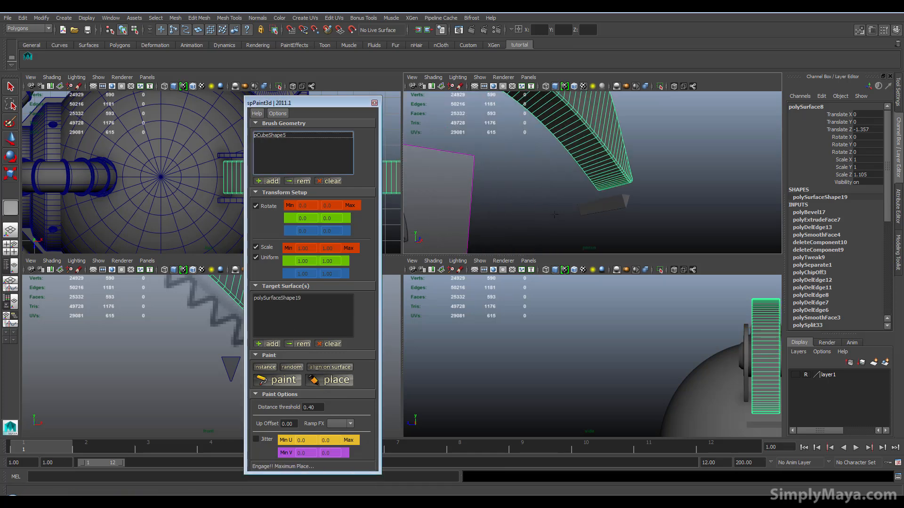
click(595, 160)
drag(586, 150, 565, 115)
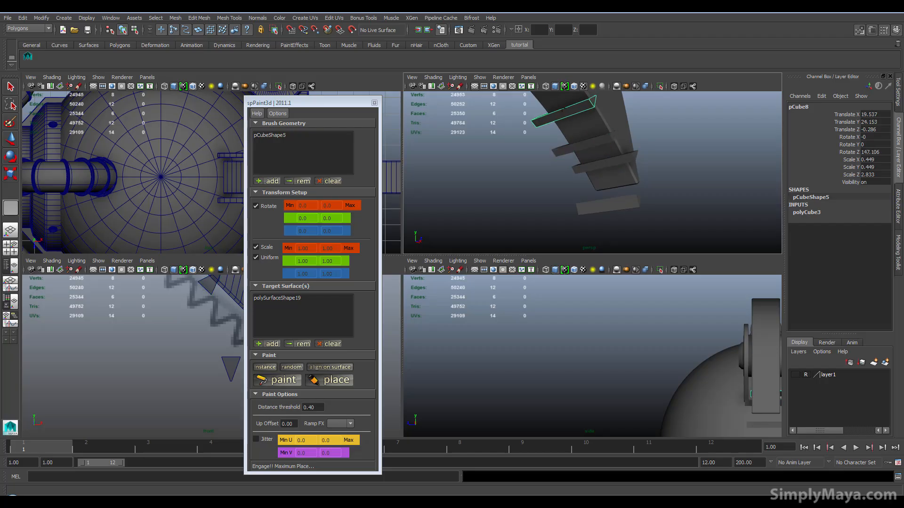
alt+drag(520, 200, 556, 207)
drag(589, 233, 404, 133)
drag(429, 136, 503, 129)
alt+middle_drag(581, 133, 702, 185)
right_click(661, 156)
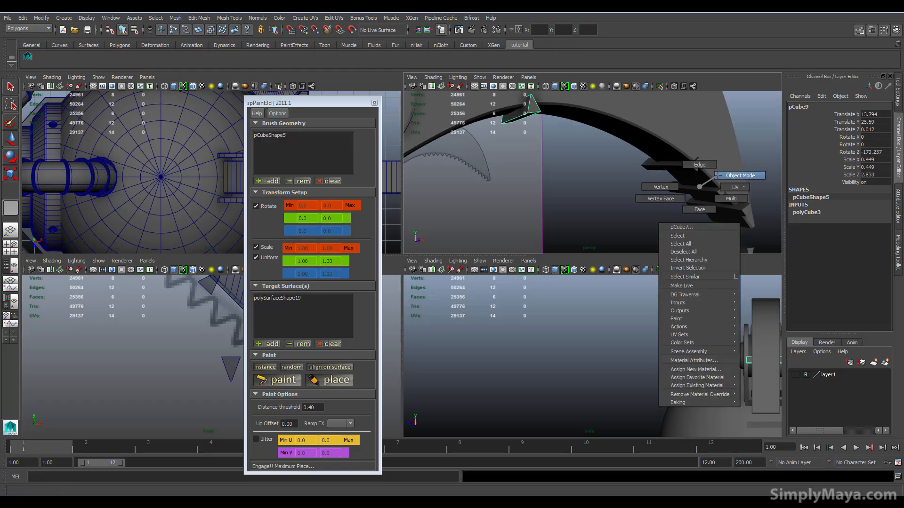
key(q)
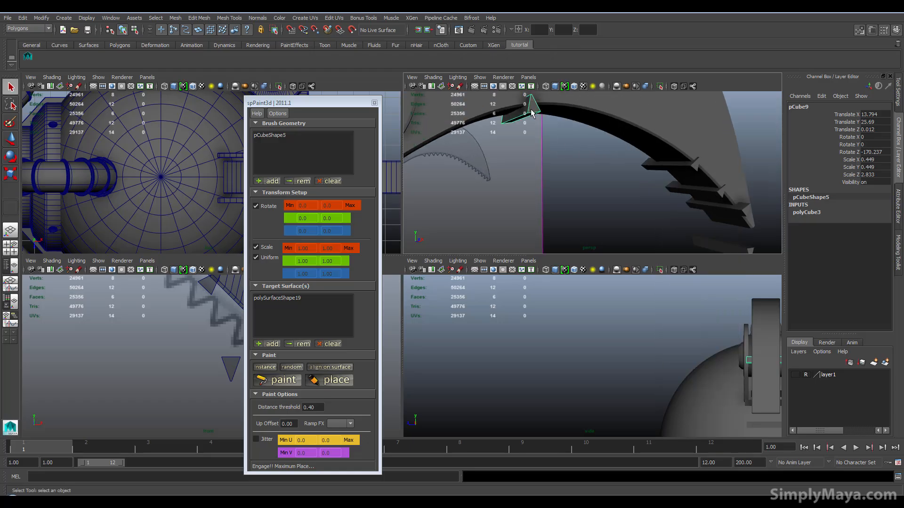
Step: Undo the four wedge copies placed on the claw
key(ctrl+z)
key(ctrl+z)
key(ctrl+z)
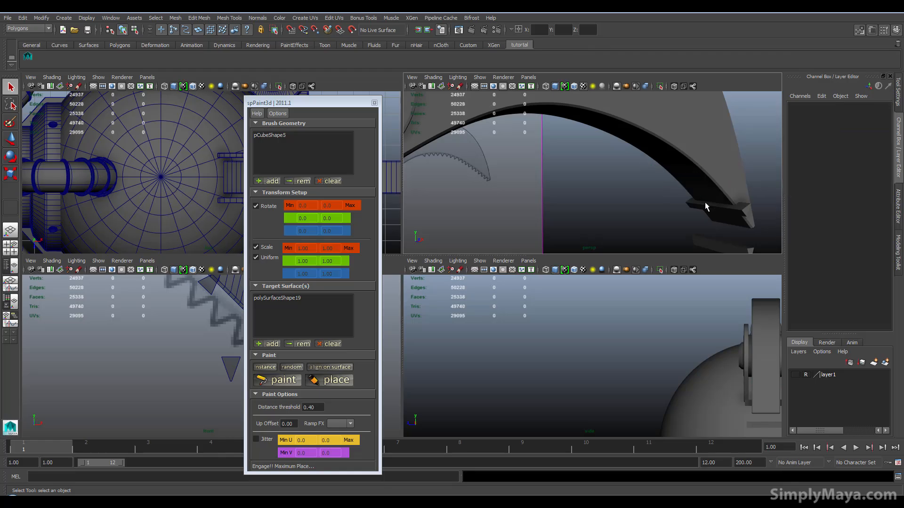
key(ctrl+z)
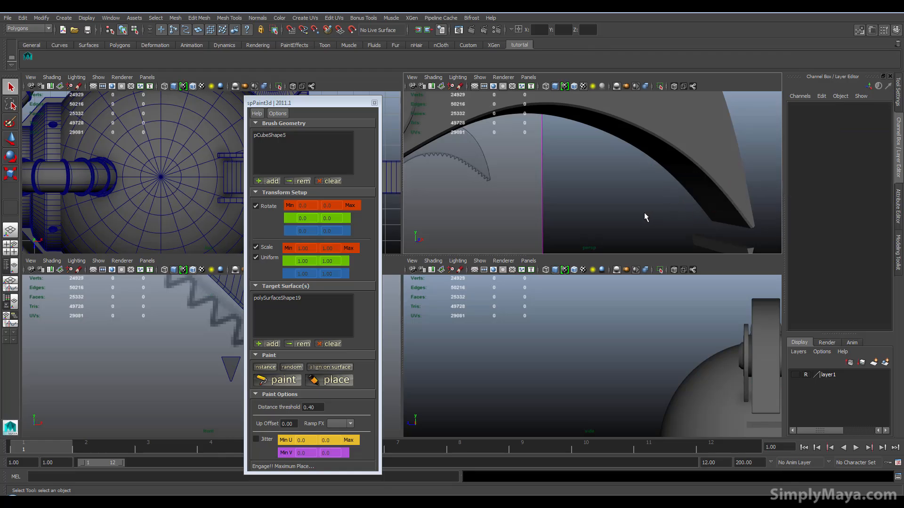
Step: Select the original tooth wedge and move the spPaint3d window clear of the viewports
alt+drag(644, 212, 569, 148)
click(652, 176)
alt+drag(652, 177, 603, 191)
drag(356, 104, 868, 127)
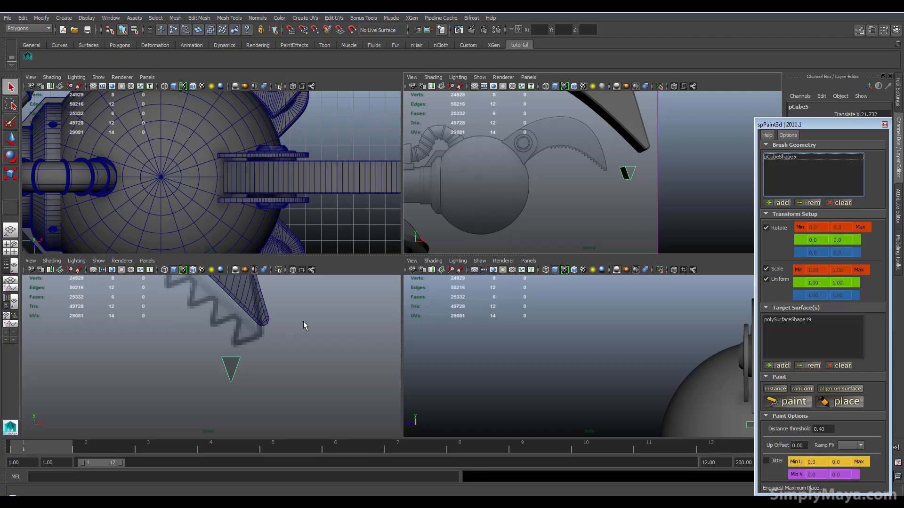
Step: Move the wedge's pivot up to the middle of its wide upper edge in the front view
click(238, 374)
key(w)
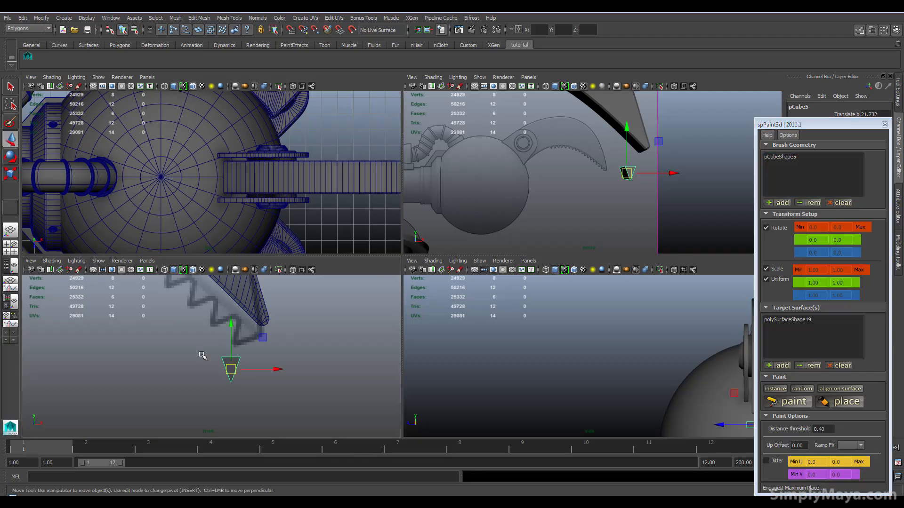
key(space)
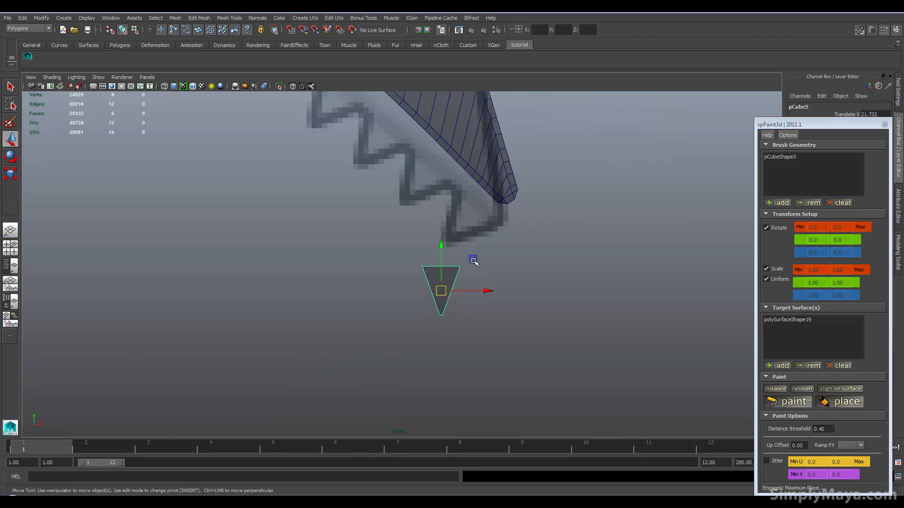
key(Insert)
drag(442, 252, 443, 238)
scroll(497, 264, up, 5)
drag(499, 248, 498, 251)
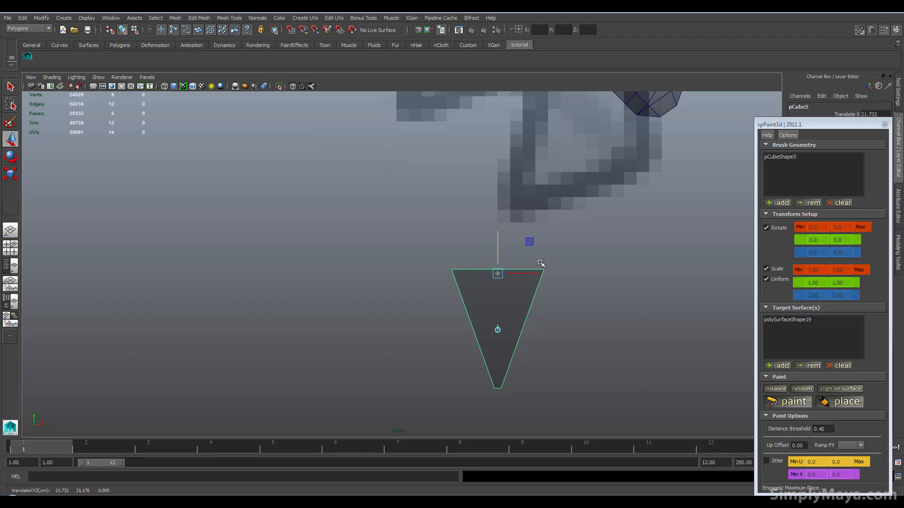
key(space)
Step: Try placing four wedge copies along the claw's inner edge with the adjusted pivot, and undo them
mouse_move(518, 201)
alt+mouse_down()
mouse_move(478, 221)
mouse_move(518, 212)
alt+mouse_up()
click(840, 402)
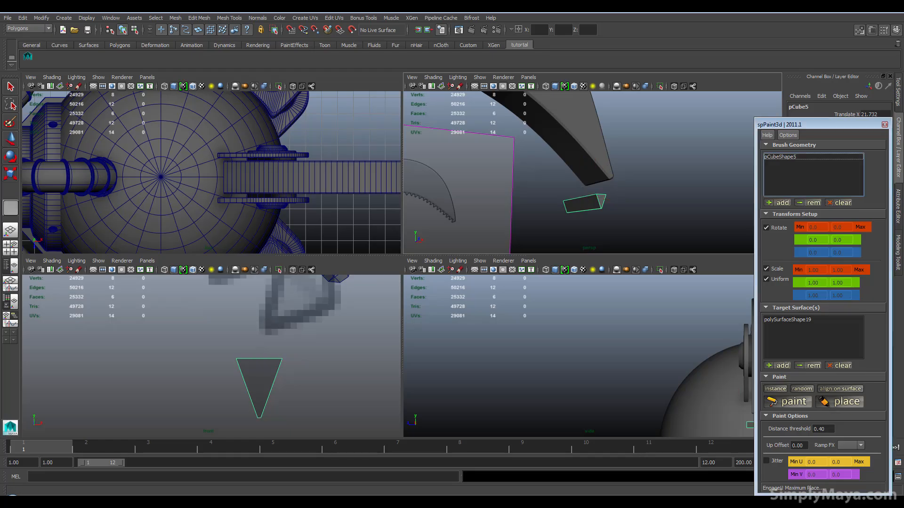
drag(564, 145, 538, 118)
mouse_move(551, 183)
alt+mouse_down()
mouse_move(541, 202)
mouse_move(548, 221)
mouse_move(551, 175)
alt+mouse_up()
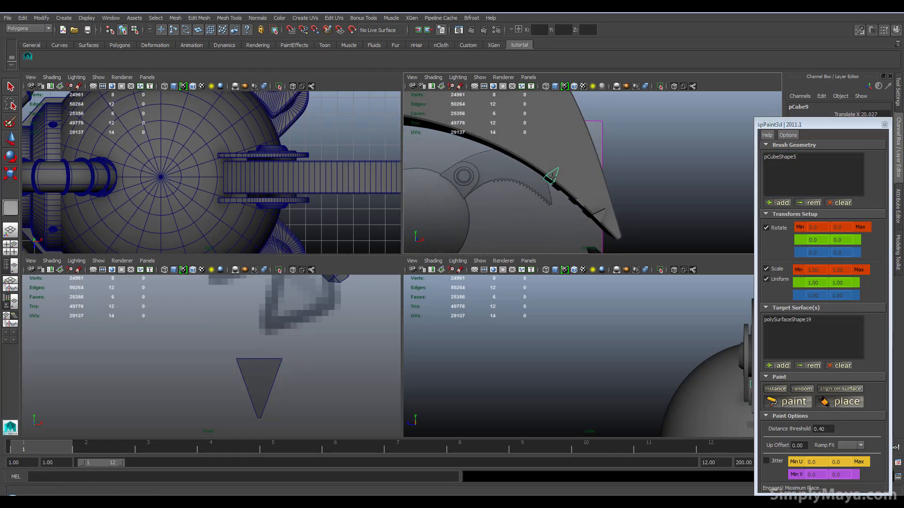
key(ctrl+z)
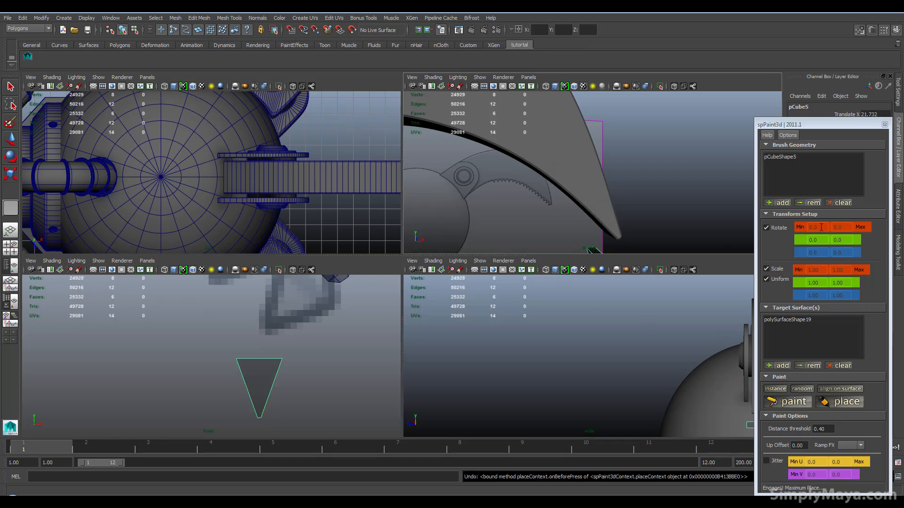
Step: Set the brush's minimum and maximum X rotation to 180 and place six wedge copies along the claw's inner edge
click(821, 228)
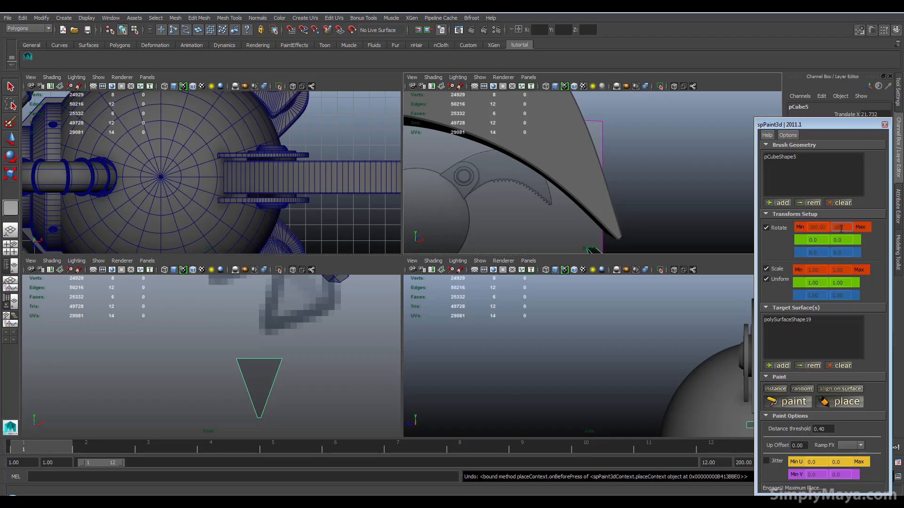
alt+drag(571, 197, 593, 169)
click(601, 174)
click(574, 160)
click(560, 144)
click(546, 128)
click(532, 115)
click(518, 101)
scroll(518, 118, down, 5)
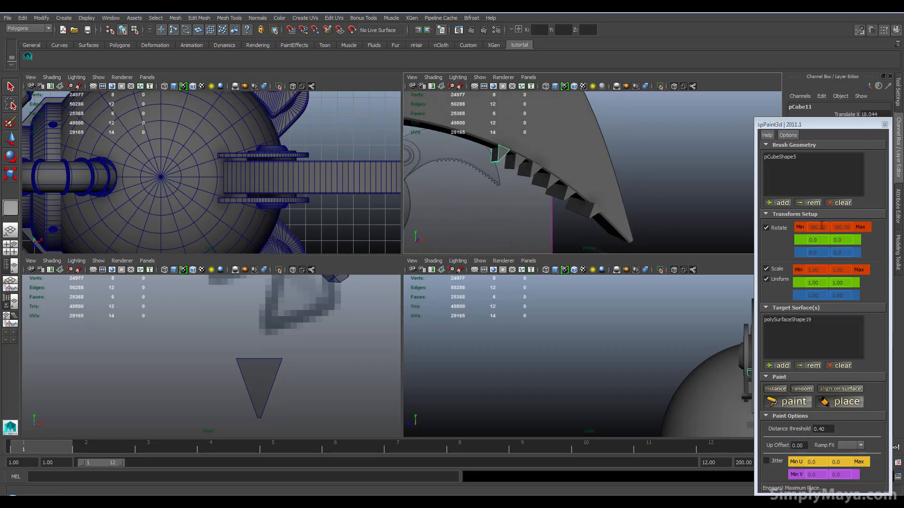
Step: Re-enter the minimum and maximum X rotation applied to the placed wedges
click(821, 227)
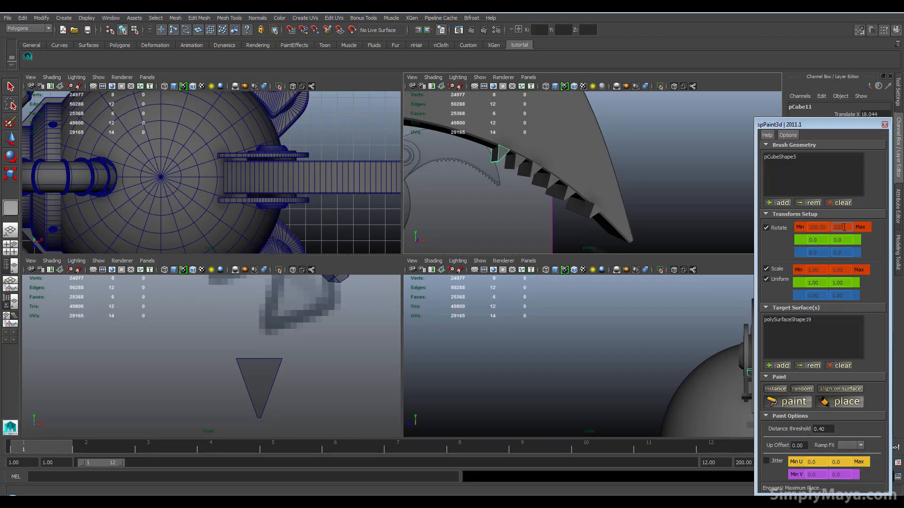
scroll(498, 216, up, 3)
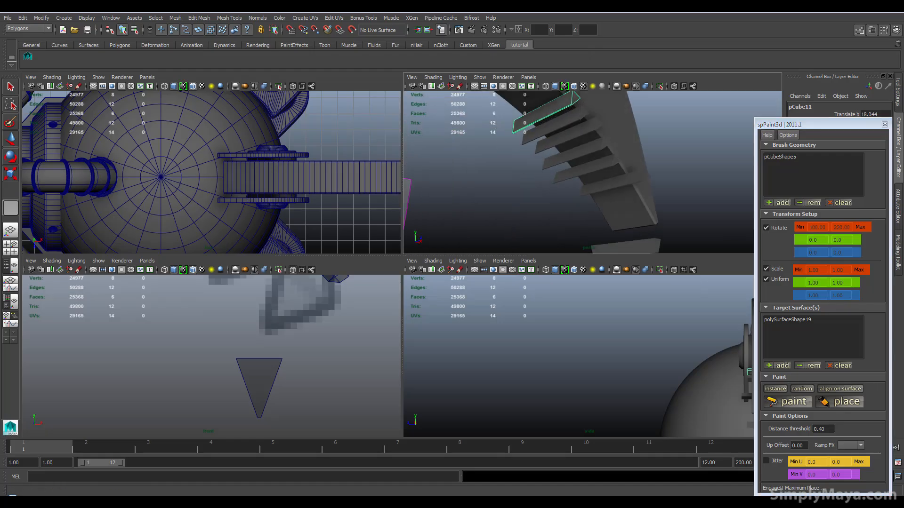
Step: Place nine more wedge copies along the claw's inner curve using the revised rotation
click(595, 253)
mouse_move(595, 254)
mouse_down()
mouse_move(565, 217)
mouse_move(494, 191)
mouse_move(571, 182)
mouse_move(599, 212)
mouse_move(564, 198)
mouse_up()
scroll(599, 211, down, 2)
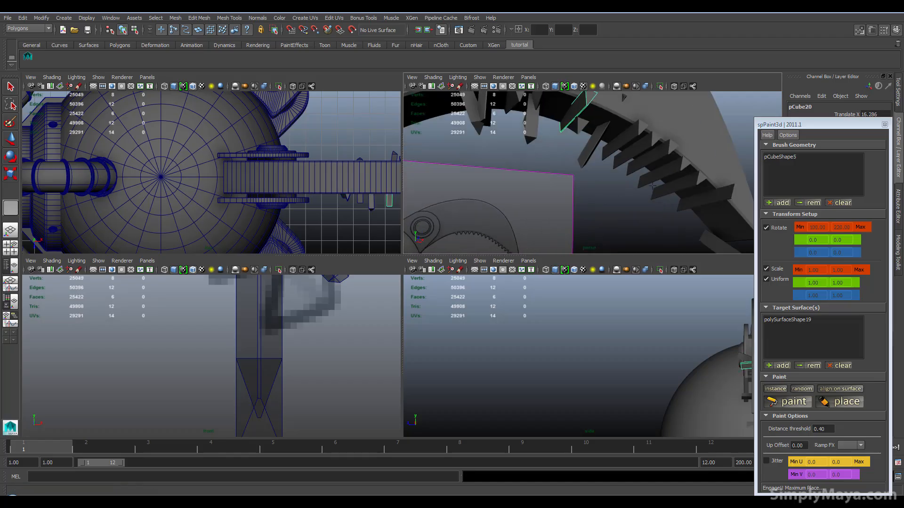
alt+right_drag(593, 202, 576, 203)
Step: Undo the last nine placed wedge copies
key(ctrl+z)
key(ctrl+z)
key(ctrl+z)
key(ctrl+z)
key(ctrl+z)
key(ctrl+z)
key(ctrl+z)
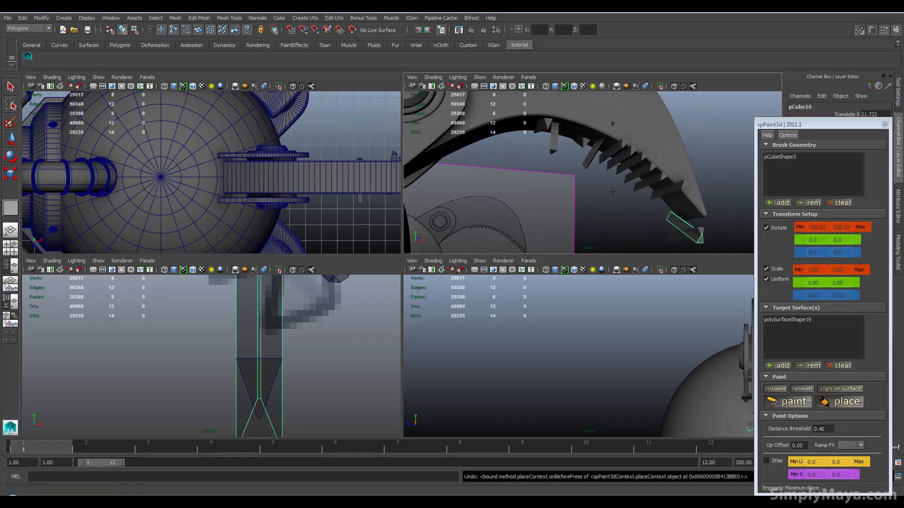
key(ctrl+z)
key(ctrl+z)
Step: Try deleting all the placed wedges together with the original wedge, and undo that deletion
alt+drag(612, 192, 645, 167)
key(q)
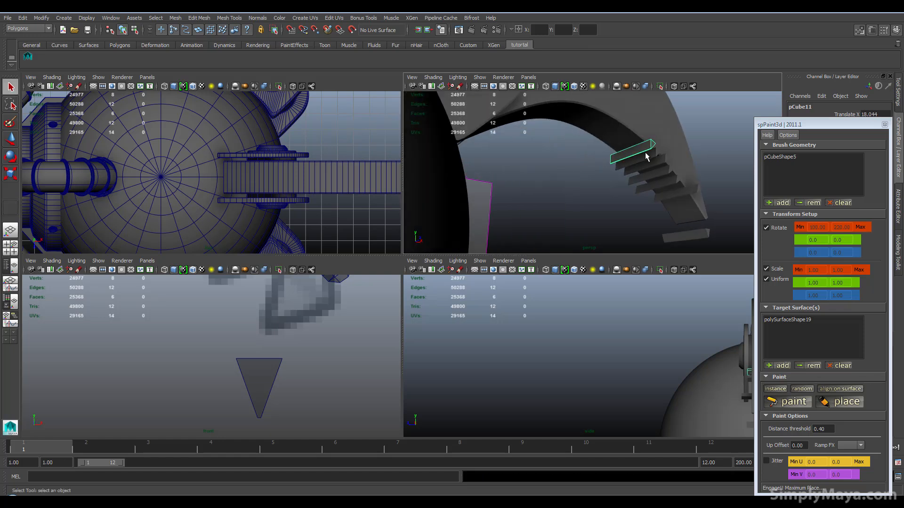
shift+click(653, 164)
shift+click(659, 186)
shift+click(685, 235)
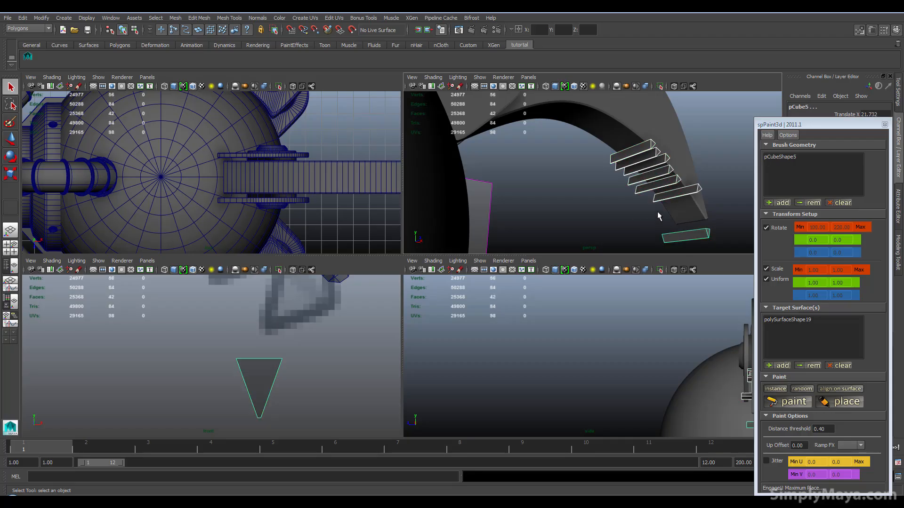
key(Delete)
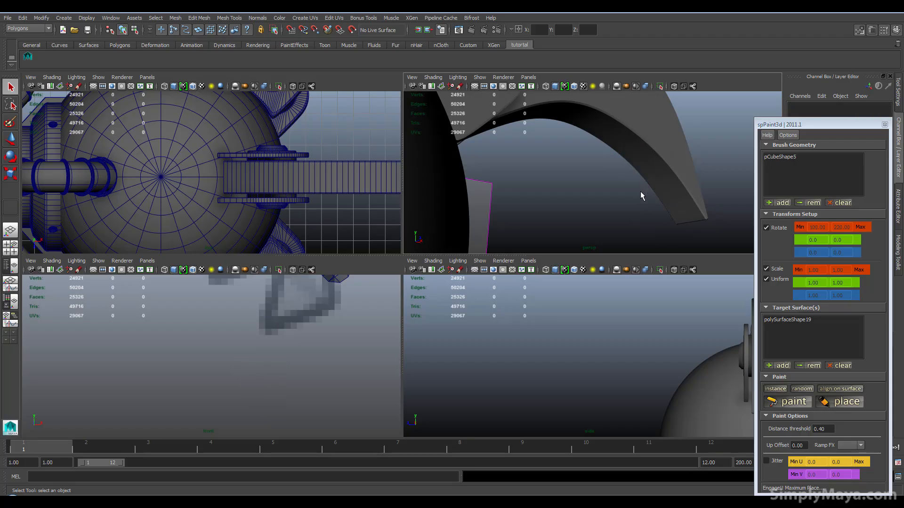
key(ctrl+z)
Step: Delete the six placed wedge copies from the claw, keeping only the original wedge below its tip
shift+click(697, 234)
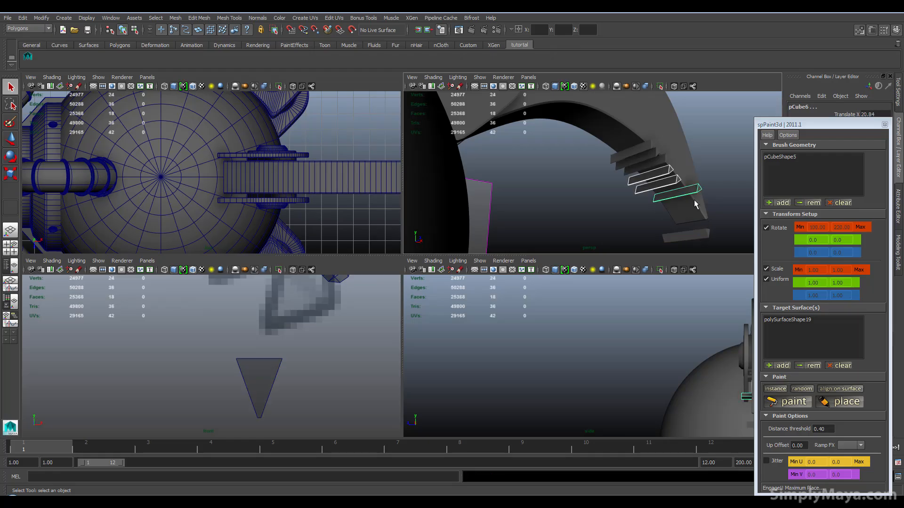
key(Delete)
click(646, 172)
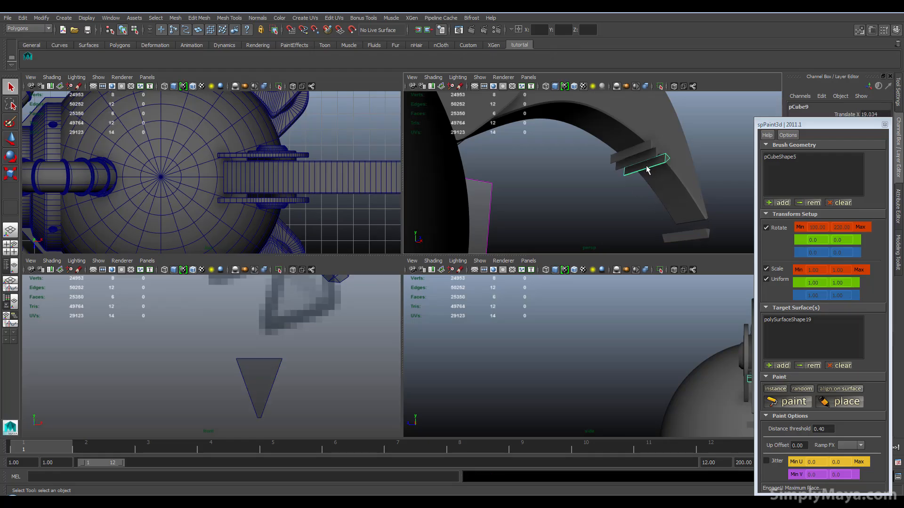
shift+click(636, 159)
shift+click(633, 155)
key(Delete)
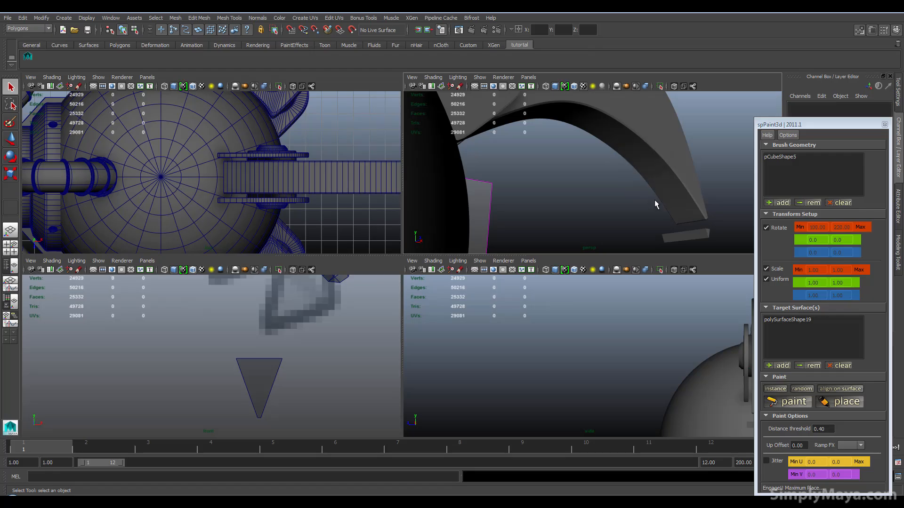
alt+drag(696, 192, 598, 195)
alt+right_drag(620, 199, 620, 217)
alt+drag(621, 217, 555, 227)
alt+right_drag(591, 134, 650, 212)
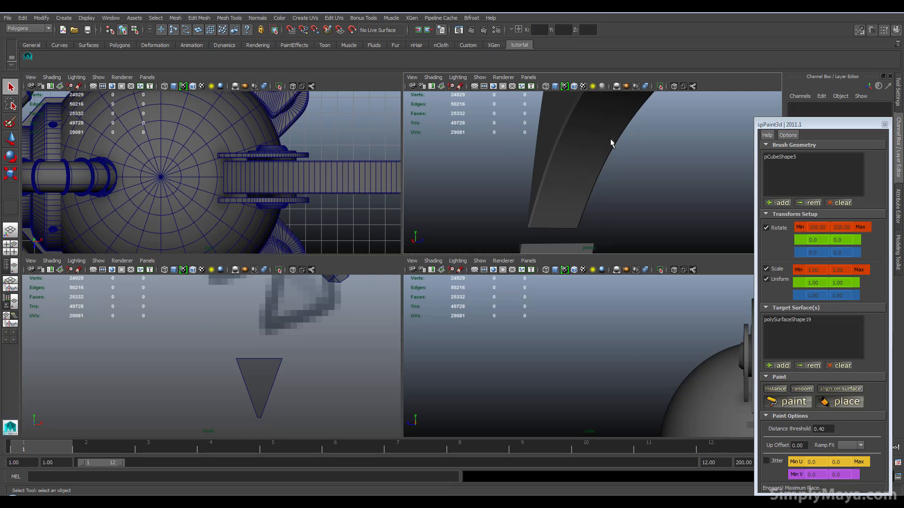
Step: Try painting a continuous stroke of wedge copies up the claw's inner surface, and undo the stroke
click(791, 403)
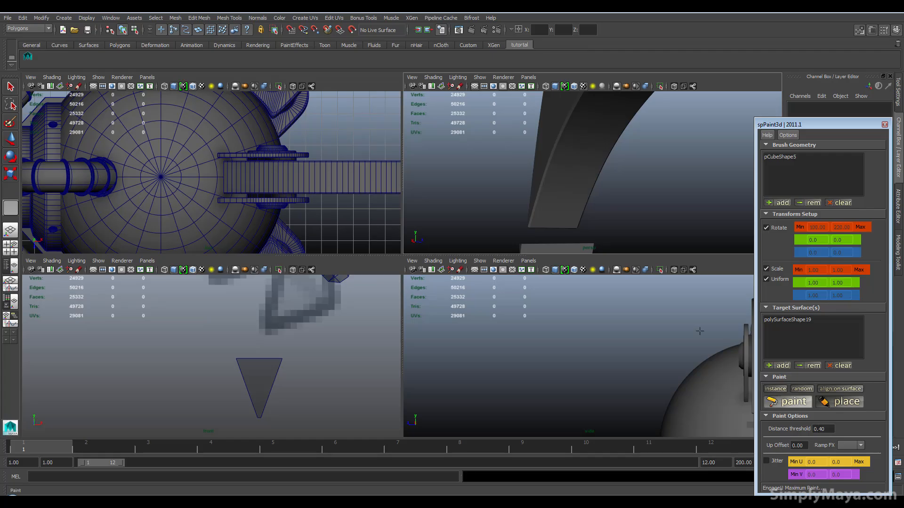
mouse_move(549, 224)
mouse_down()
mouse_move(586, 149)
mouse_move(621, 104)
mouse_up()
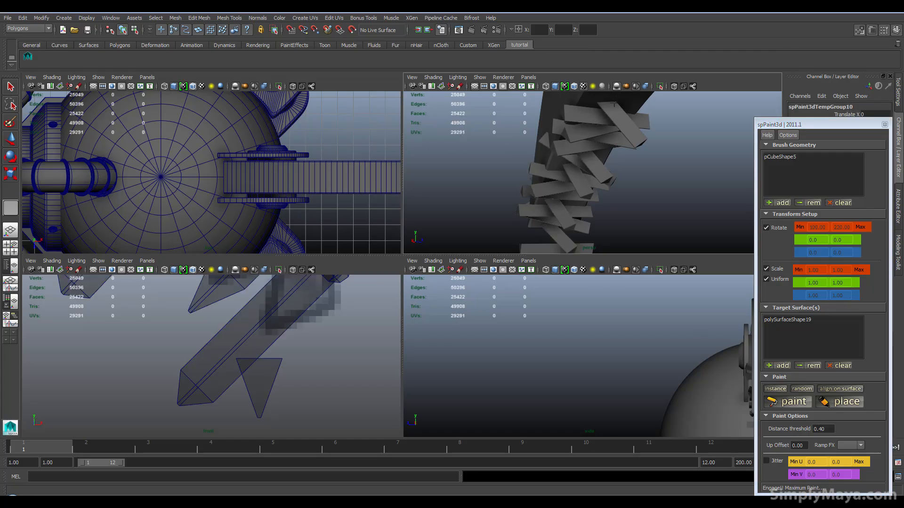
key(ctrl+z)
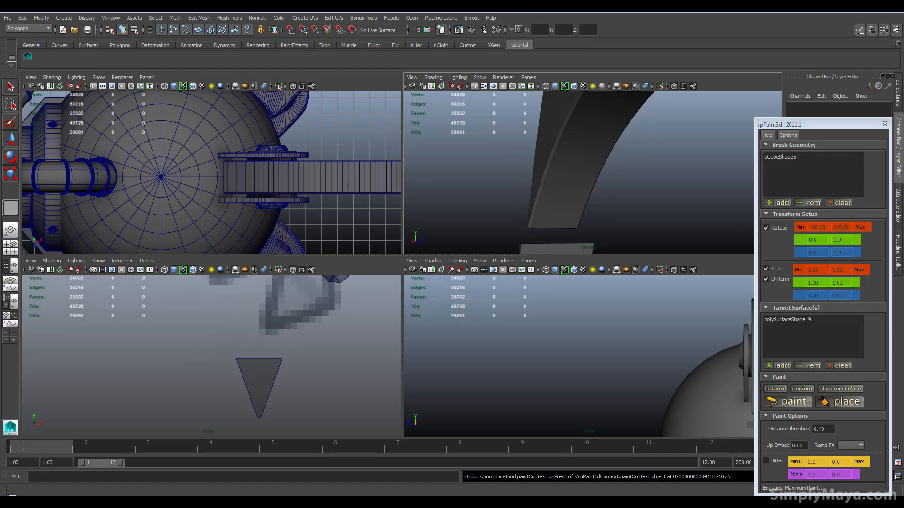
Step: Set both the minimum and maximum X rotation of the brush to 180
click(823, 229)
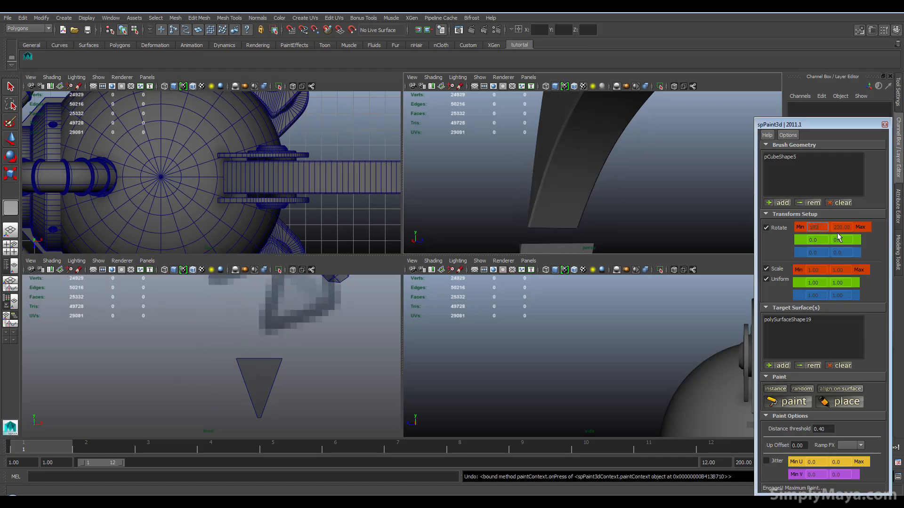
double_click(840, 228)
text(18)
Step: Try painting wedges from the claw's tip along its inner curve with the 180 rotation, and undo the stroke
drag(549, 227, 611, 121)
mouse_move(611, 121)
alt+mouse_down()
mouse_move(600, 192)
mouse_move(713, 178)
mouse_move(704, 201)
mouse_move(576, 160)
mouse_move(528, 161)
mouse_move(530, 152)
mouse_move(534, 183)
mouse_move(611, 201)
mouse_move(678, 241)
mouse_move(671, 228)
mouse_move(594, 225)
mouse_move(621, 214)
alt+mouse_up()
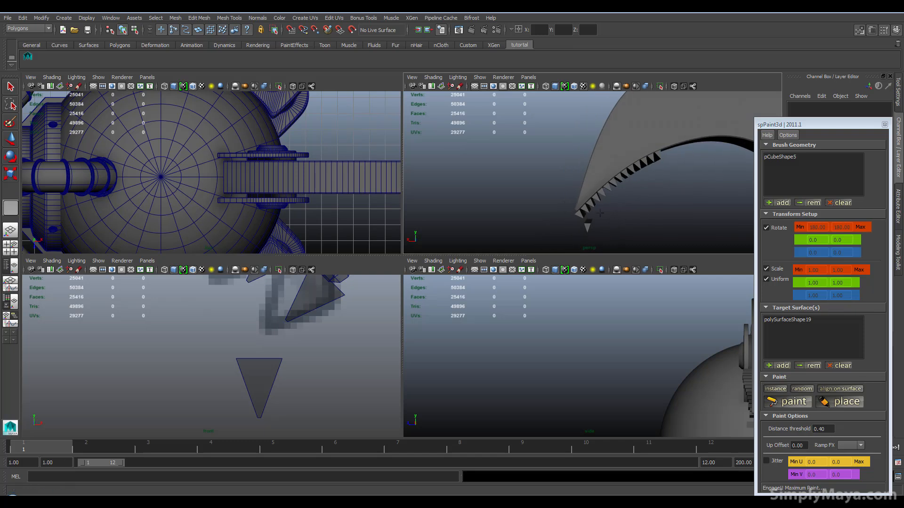
alt+drag(595, 218, 565, 224)
scroll(564, 223, up, 8)
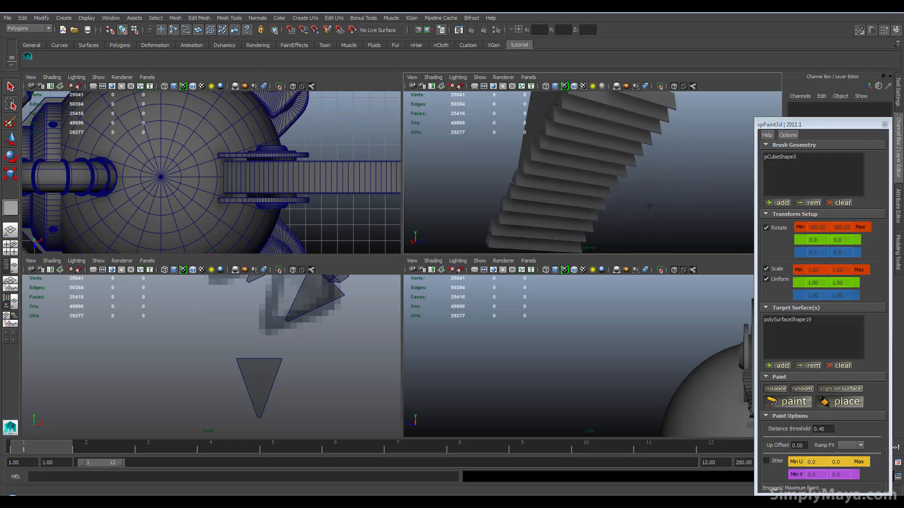
key(ctrl+z)
Step: Scale the original wedge below the claw's tip slightly wider across its base
alt+drag(615, 240, 585, 193)
key(q)
click(584, 194)
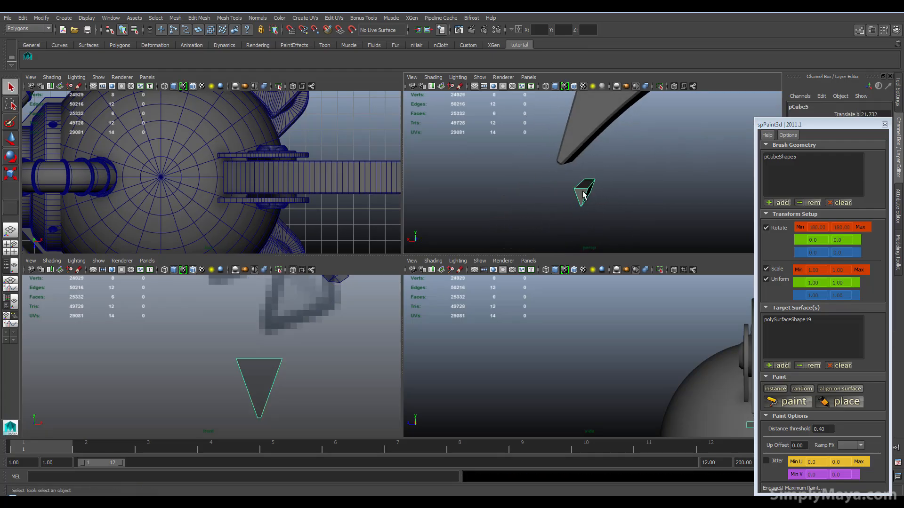
key(r)
drag(545, 185, 531, 185)
Step: Try painting the widened wedge along the claw's inner curve in repeated strokes, undoing each attempt
alt+drag(531, 184, 482, 186)
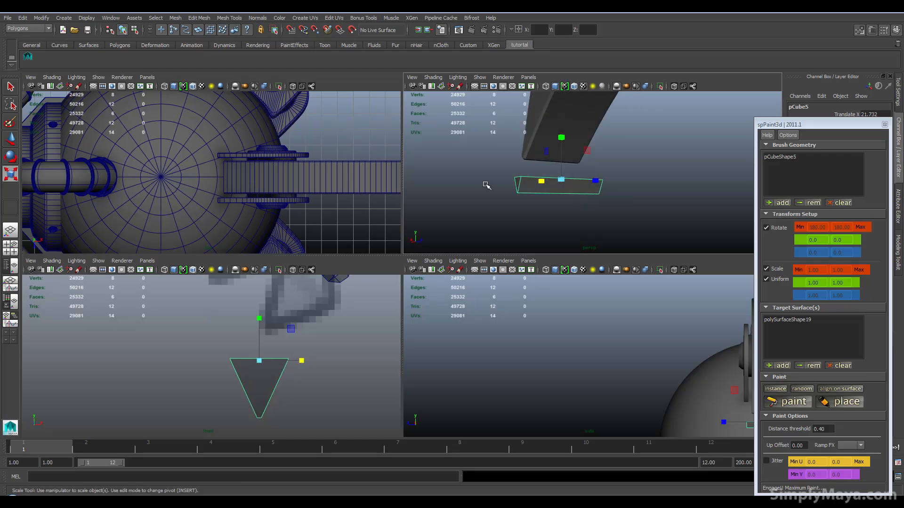
alt+middle_drag(499, 167, 468, 242)
mouse_move(468, 242)
alt+right_down()
mouse_move(477, 218)
mouse_move(473, 226)
alt+right_up()
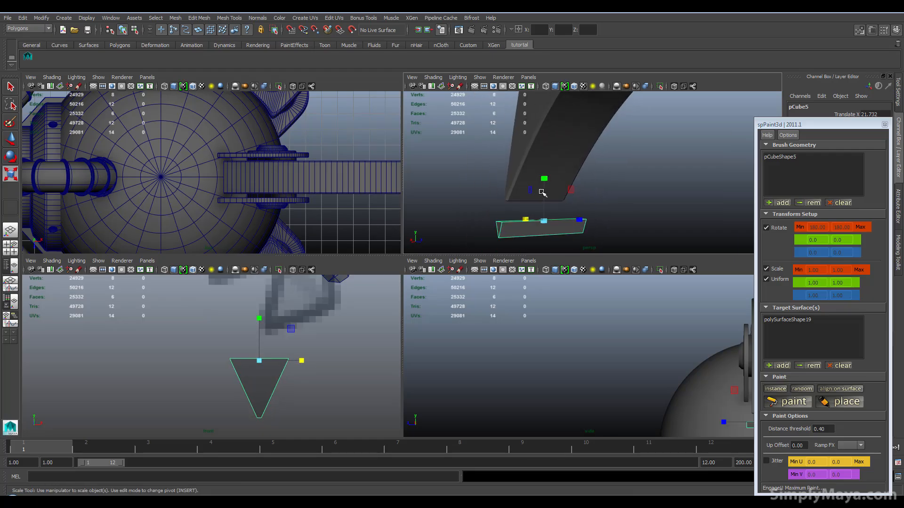
click(803, 406)
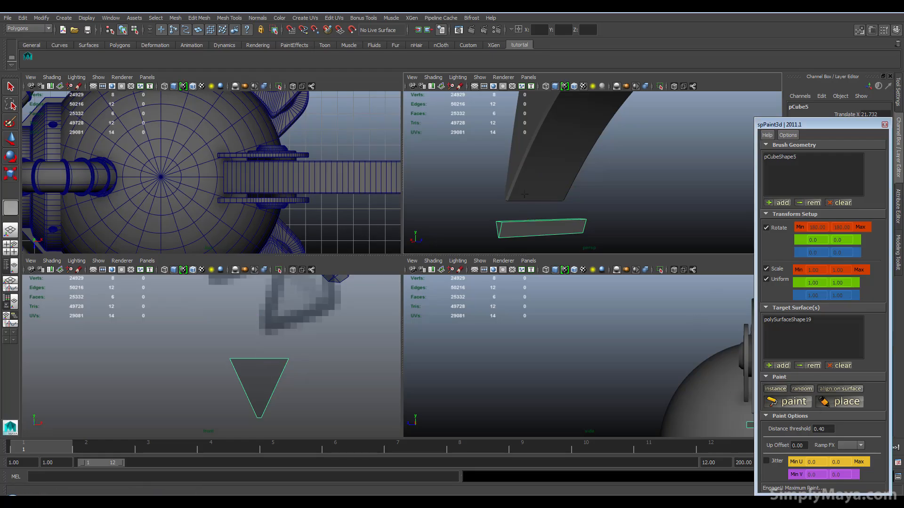
mouse_move(532, 197)
mouse_down()
mouse_move(564, 142)
mouse_move(607, 99)
mouse_up()
mouse_move(593, 197)
alt+mouse_down()
mouse_move(712, 198)
mouse_move(633, 206)
mouse_move(612, 235)
mouse_move(606, 171)
mouse_move(616, 185)
mouse_move(555, 203)
alt+mouse_up()
scroll(612, 236, up, 3)
key(ctrl+z)
click(543, 208)
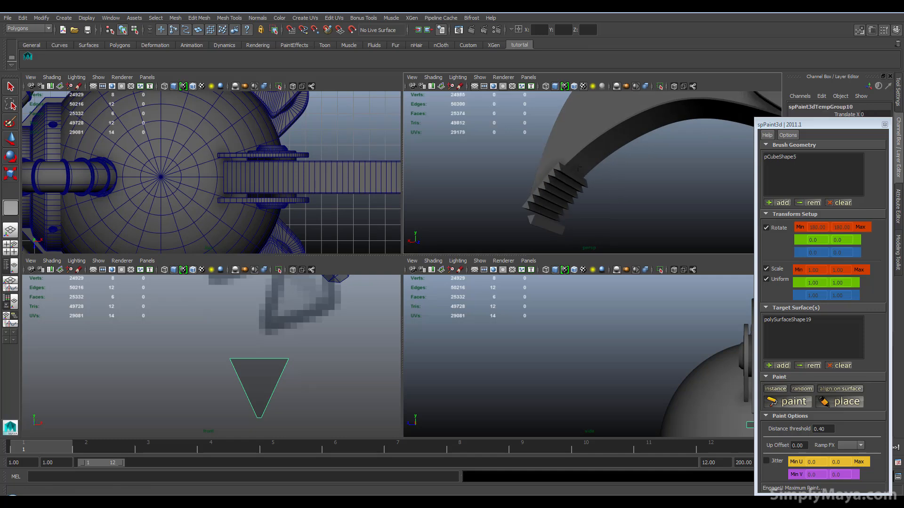
mouse_move(576, 170)
mouse_down()
mouse_move(734, 203)
mouse_move(742, 217)
mouse_move(676, 226)
mouse_move(733, 218)
mouse_move(743, 206)
mouse_move(734, 201)
mouse_up()
mouse_move(625, 211)
alt+mouse_down()
mouse_move(635, 204)
mouse_move(622, 217)
alt+mouse_up()
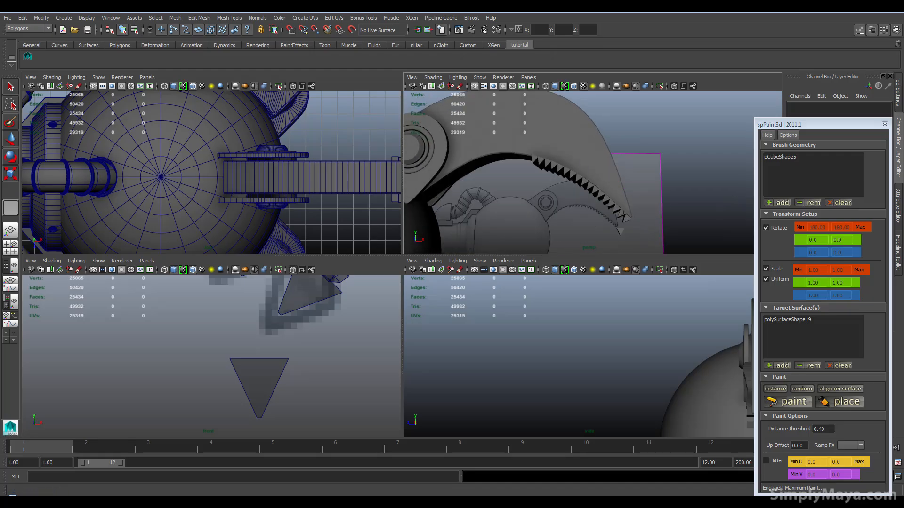
key(ctrl+z)
Step: Try painting the tooth row once more from a closer side view of the claw, and undo the stroke
alt+right_drag(622, 217, 605, 210)
mouse_move(605, 210)
alt+middle_down()
mouse_move(612, 222)
mouse_move(646, 209)
alt+middle_up()
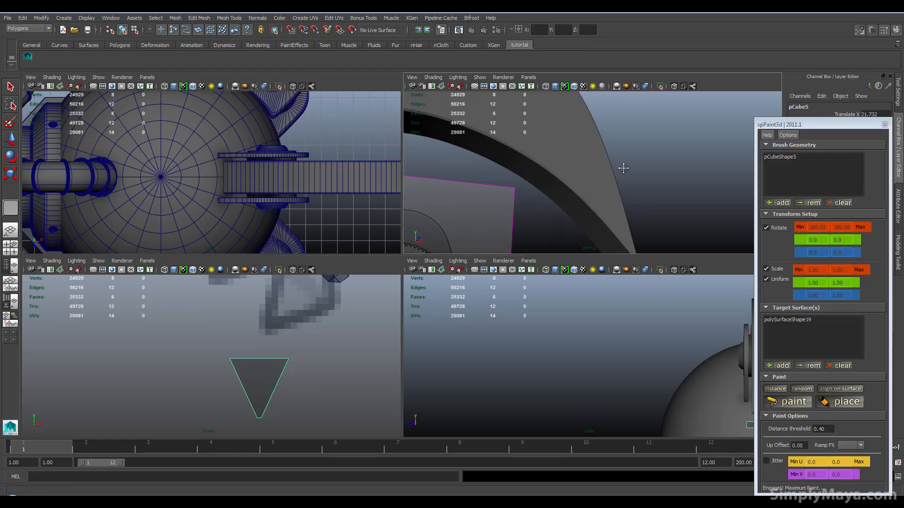
alt+right_drag(646, 210, 588, 176)
click(579, 184)
mouse_move(568, 167)
mouse_down()
mouse_move(490, 112)
mouse_move(477, 113)
mouse_move(499, 141)
mouse_move(474, 176)
mouse_move(517, 155)
mouse_move(542, 129)
mouse_move(499, 106)
mouse_move(466, 135)
mouse_move(468, 160)
mouse_move(485, 137)
mouse_move(521, 139)
mouse_up()
key(ctrl+z)
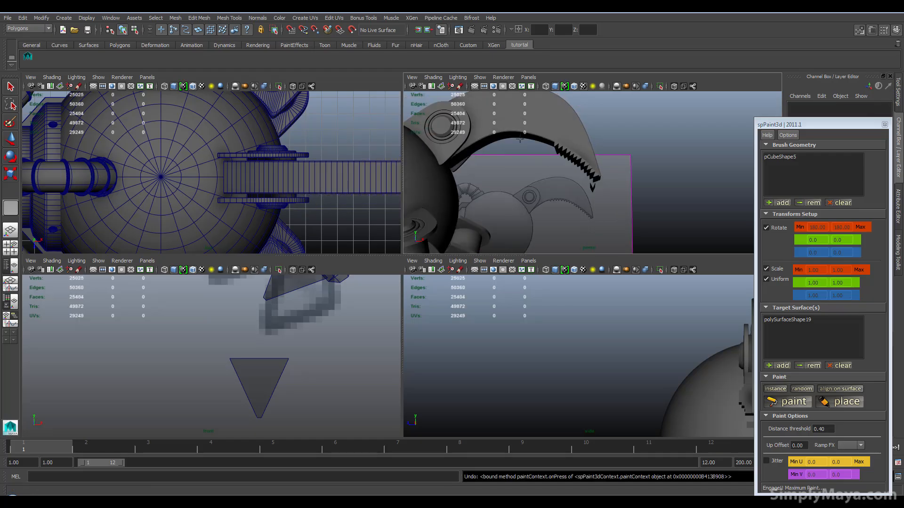
Step: Place nine evenly spaced wedge copies one by one from the claw's tip up its inner curve
alt+drag(565, 160, 593, 162)
drag(583, 188, 575, 217)
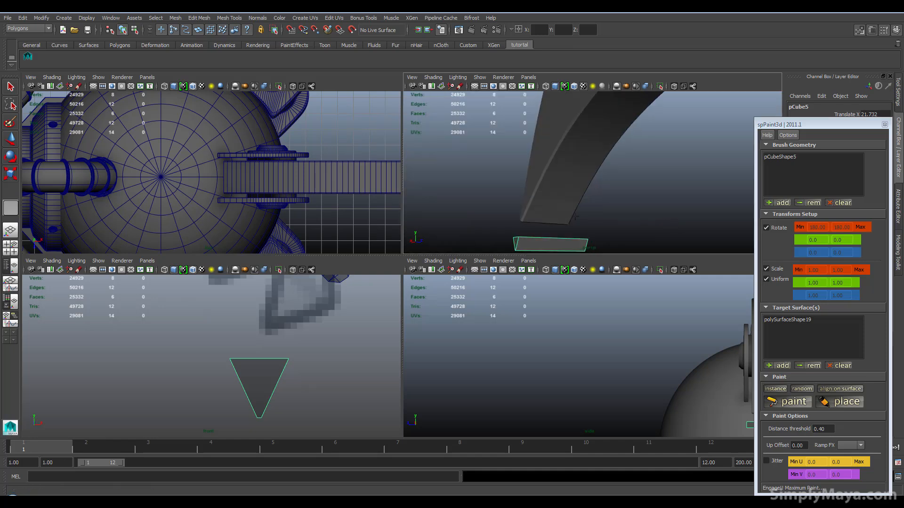
click(847, 402)
drag(544, 214, 595, 212)
click(552, 216)
click(560, 195)
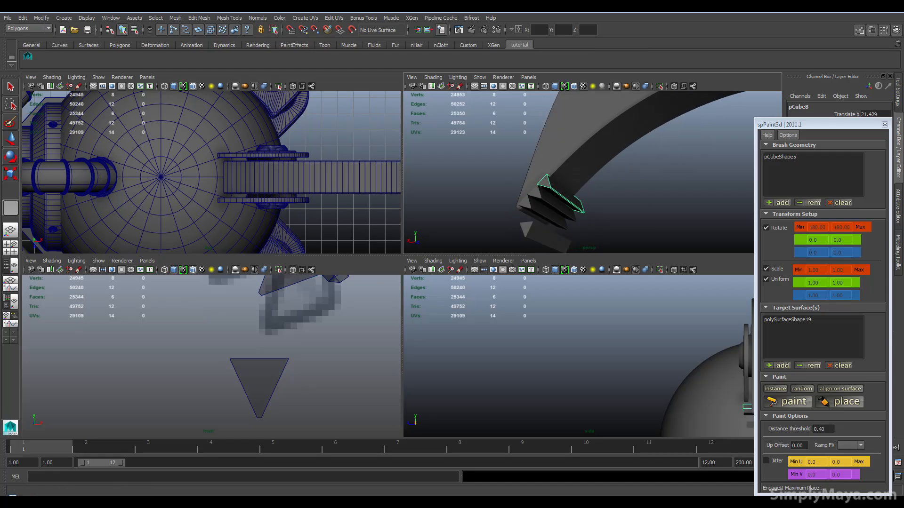
click(570, 186)
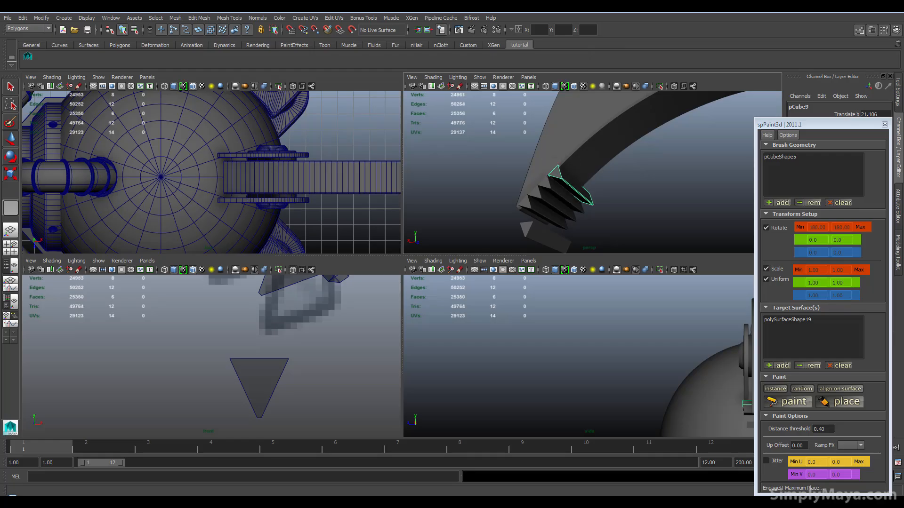
click(578, 175)
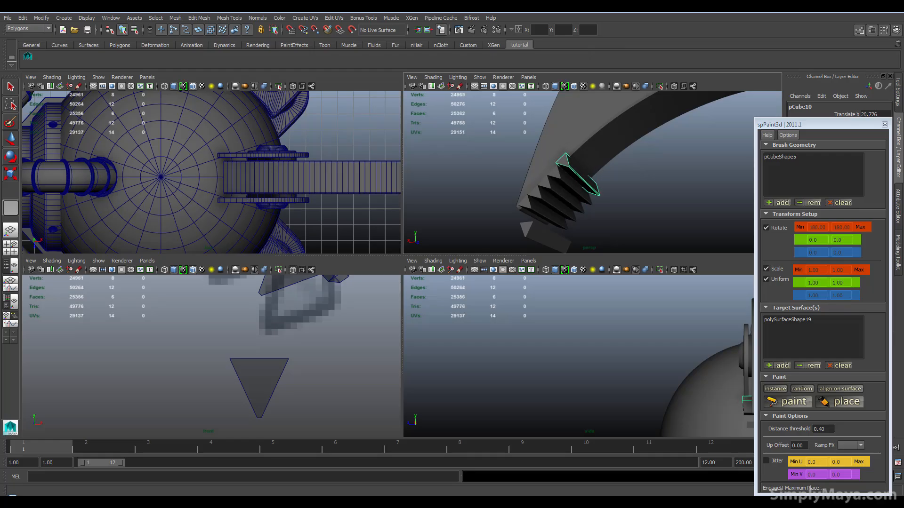
click(589, 167)
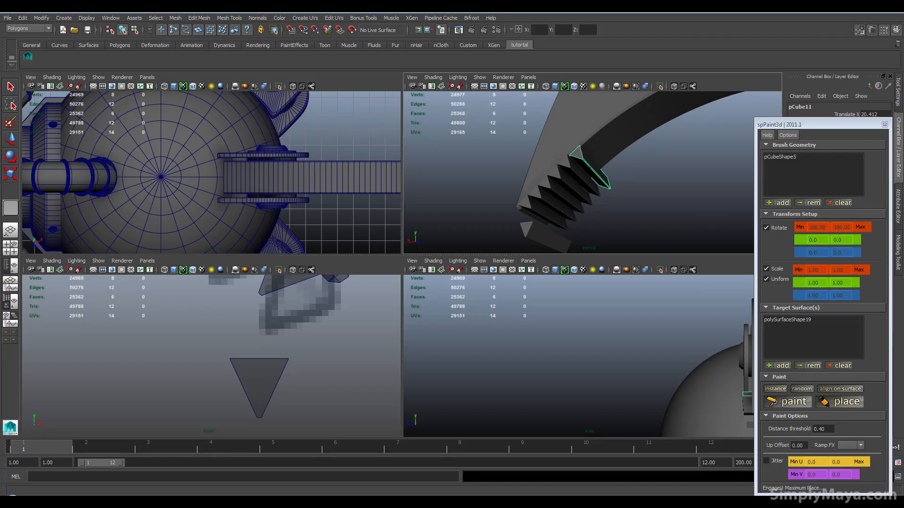
click(596, 158)
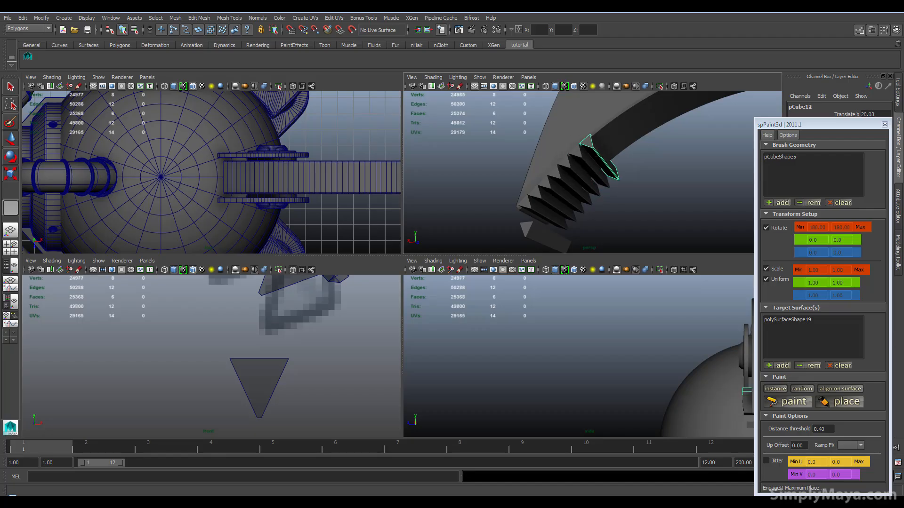
click(607, 149)
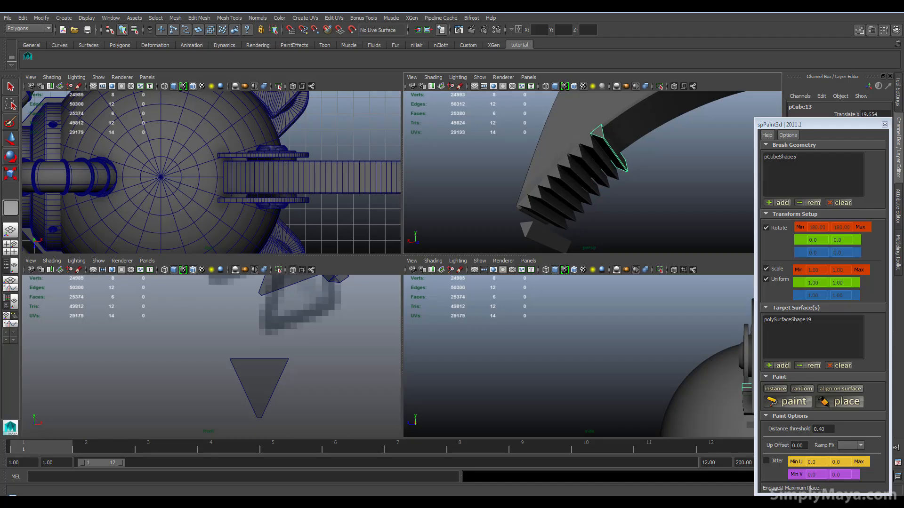
click(620, 140)
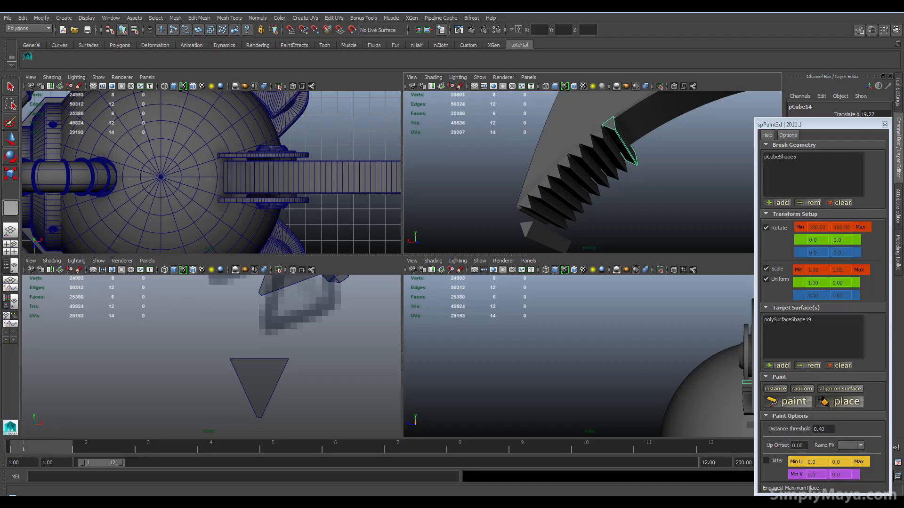
Step: Place seven more wedge copies to continue the tooth row along the claw's inner curve
alt+drag(588, 188, 636, 179)
click(615, 146)
drag(616, 140, 540, 157)
click(601, 144)
mouse_move(600, 148)
mouse_down()
mouse_move(622, 131)
mouse_move(595, 154)
mouse_move(608, 142)
mouse_up()
click(579, 171)
alt+drag(579, 172, 657, 197)
scroll(596, 188, down, 5)
scroll(656, 193, up, 5)
alt+middle_drag(656, 187, 581, 174)
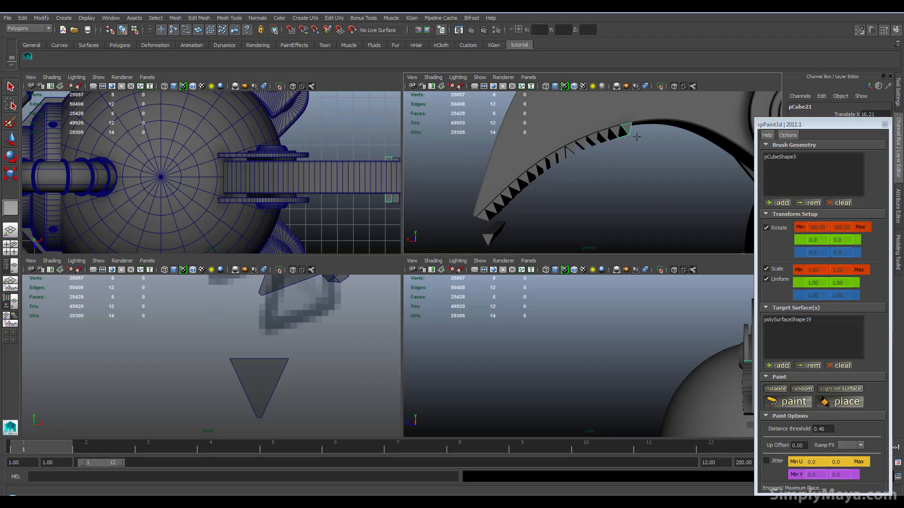
Step: Try reshaping the instanced teeth by moving the original wedge's vertices, and undo the vertex edits
key(q)
click(497, 237)
mouse_move(498, 236)
alt+mouse_down()
mouse_move(518, 234)
mouse_move(502, 236)
alt+mouse_up()
right_drag(502, 237, 466, 238)
mouse_move(484, 232)
alt+mouse_down()
mouse_move(476, 218)
mouse_move(515, 233)
mouse_move(465, 229)
mouse_move(448, 237)
mouse_move(495, 237)
alt+mouse_up()
key(w)
drag(443, 225, 444, 227)
click(546, 202)
mouse_move(546, 202)
alt+mouse_down()
mouse_move(515, 216)
mouse_move(509, 195)
mouse_move(493, 210)
mouse_move(537, 210)
alt+mouse_up()
key(ctrl+z)
key(ctrl+z)
key(ctrl+z)
key(ctrl+z)
key(ctrl+z)
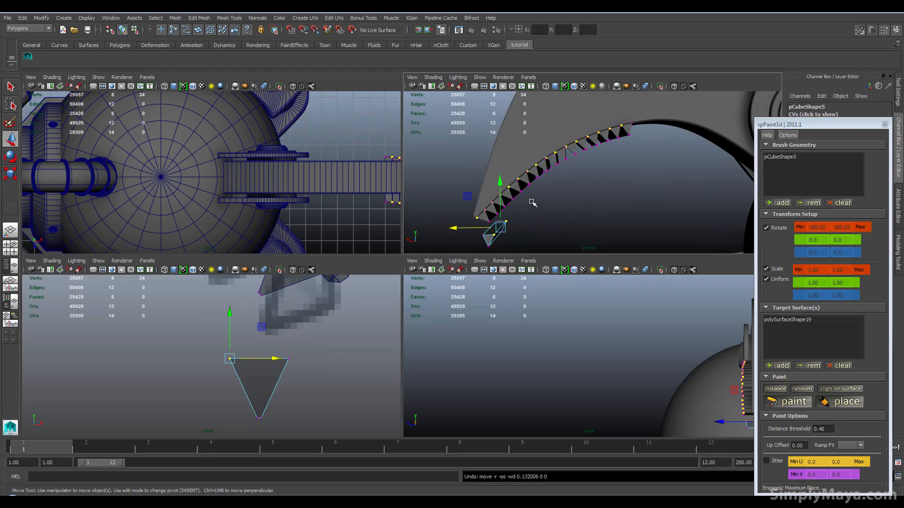
Step: Delete the original wedge and combine all sixteen placed teeth into a single mesh
alt+drag(529, 185, 579, 141)
click(591, 182)
click(571, 135)
shift+click(581, 138)
shift+click(590, 146)
shift+click(597, 149)
shift+click(606, 155)
shift+click(617, 160)
shift+click(626, 165)
shift+click(635, 174)
shift+click(646, 185)
shift+click(654, 189)
shift+click(659, 194)
shift+click(665, 201)
shift+click(671, 208)
shift+click(677, 215)
shift+click(684, 220)
alt+drag(661, 225, 549, 176)
key(space)
drag(463, 212, 464, 234)
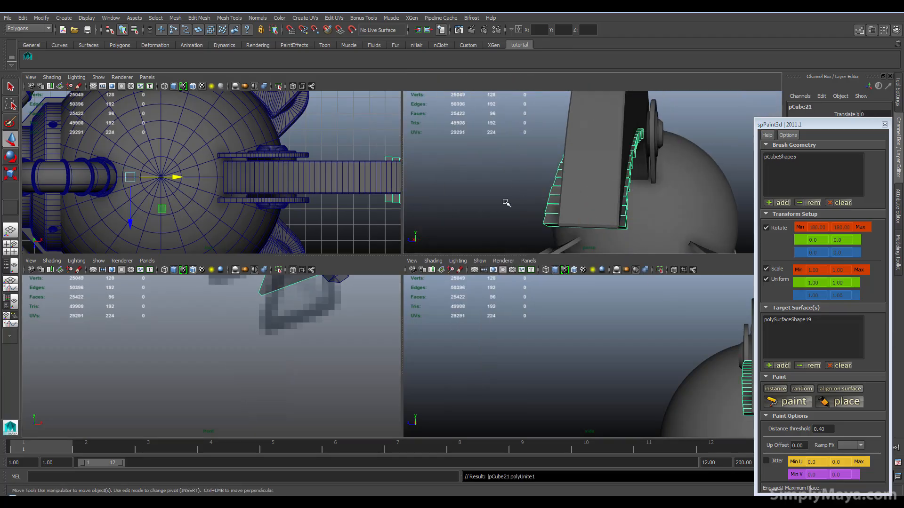
Step: Flatten the vertices at one end of the combined teeth and move them inward to the claw's side face
key(space)
alt+drag(521, 212, 521, 215)
right_drag(389, 215, 350, 214)
drag(314, 95, 416, 413)
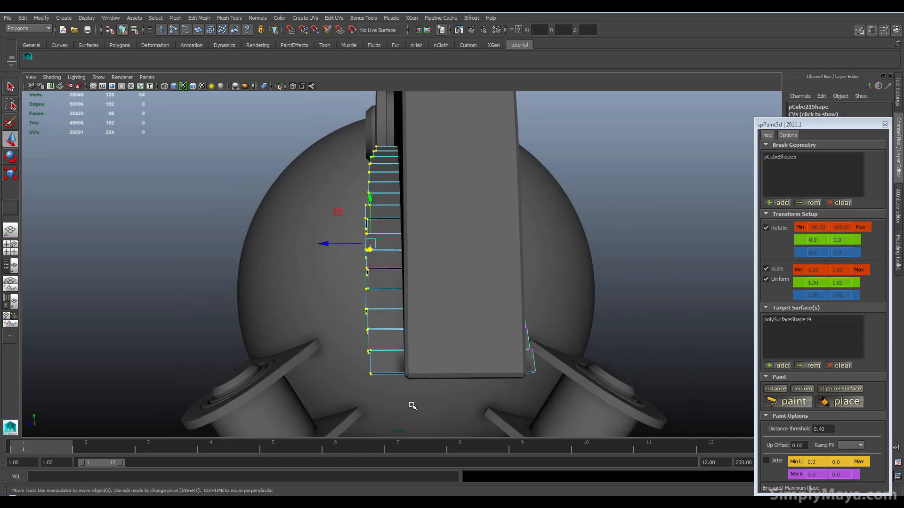
key(r)
drag(417, 245, 374, 249)
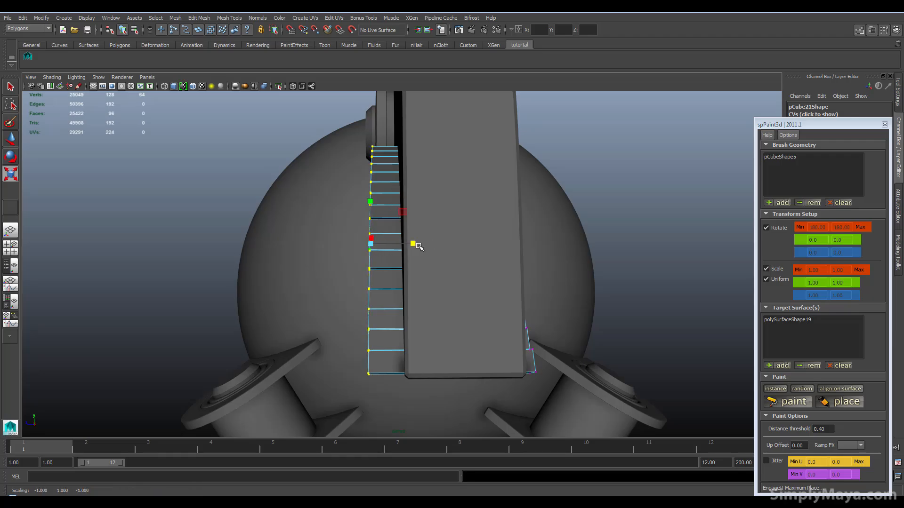
key(w)
drag(333, 244, 367, 245)
Step: Align the tooth vertices on the opposite end, move them in to the claw's other side, and return to object selection
alt+drag(368, 244, 439, 258)
drag(440, 119, 542, 343)
key(r)
drag(517, 204, 490, 207)
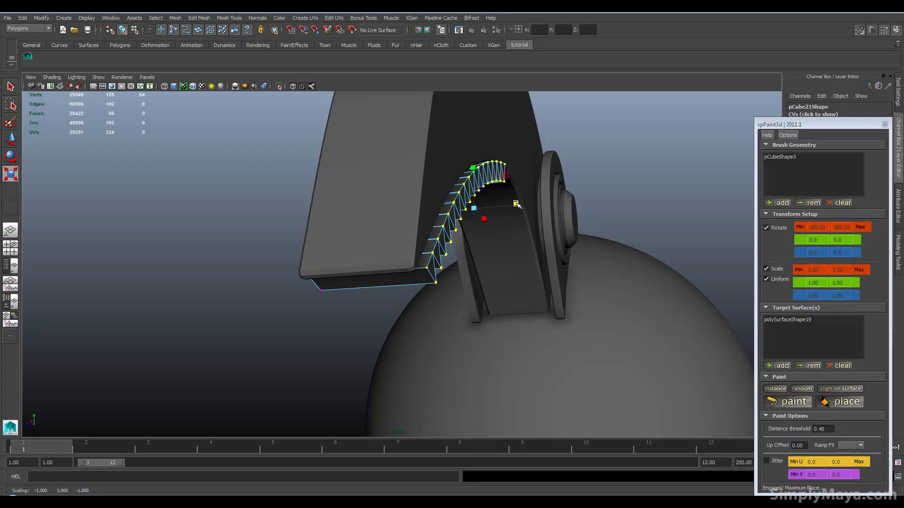
key(w)
drag(456, 212, 373, 209)
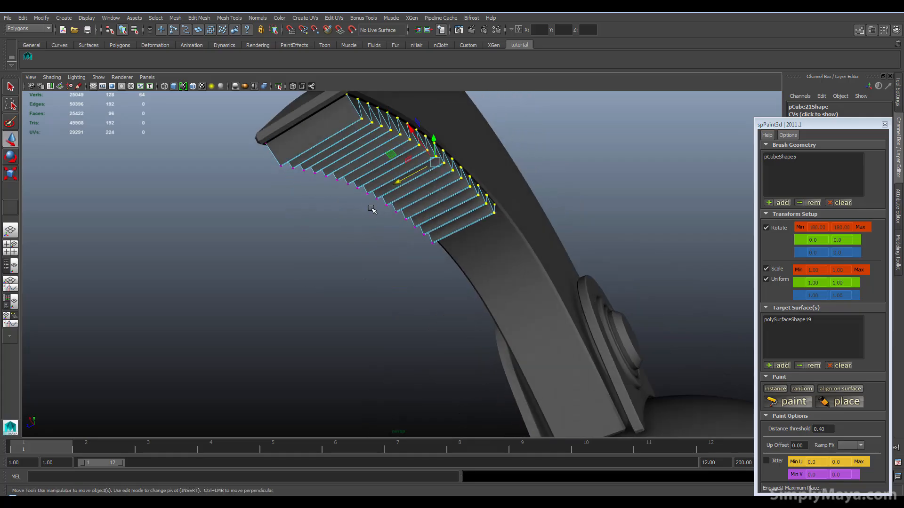
click(480, 256)
right_drag(480, 257, 430, 249)
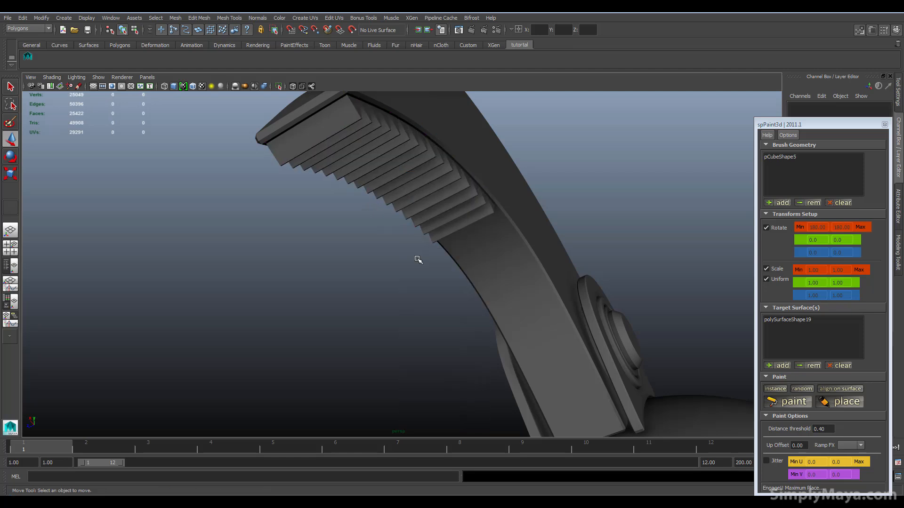
alt+drag(370, 308, 437, 295)
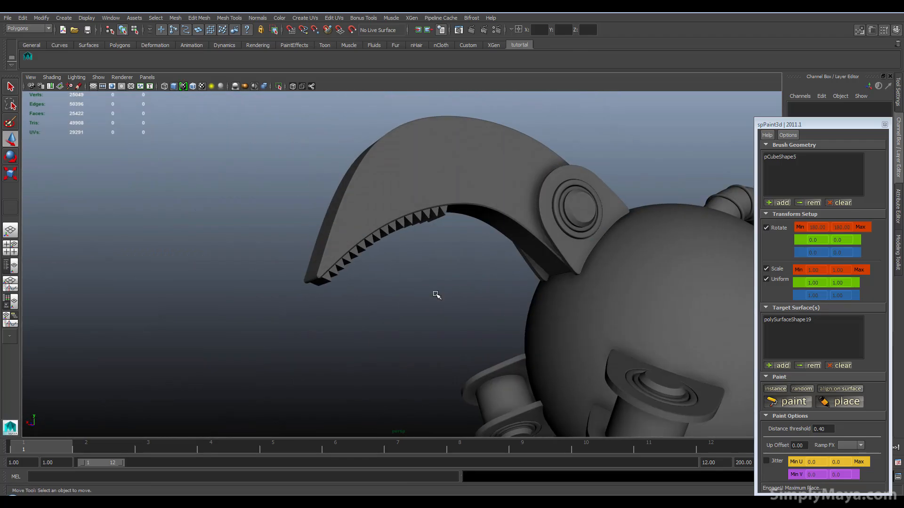
drag(823, 126, 821, 108)
alt+drag(536, 207, 528, 231)
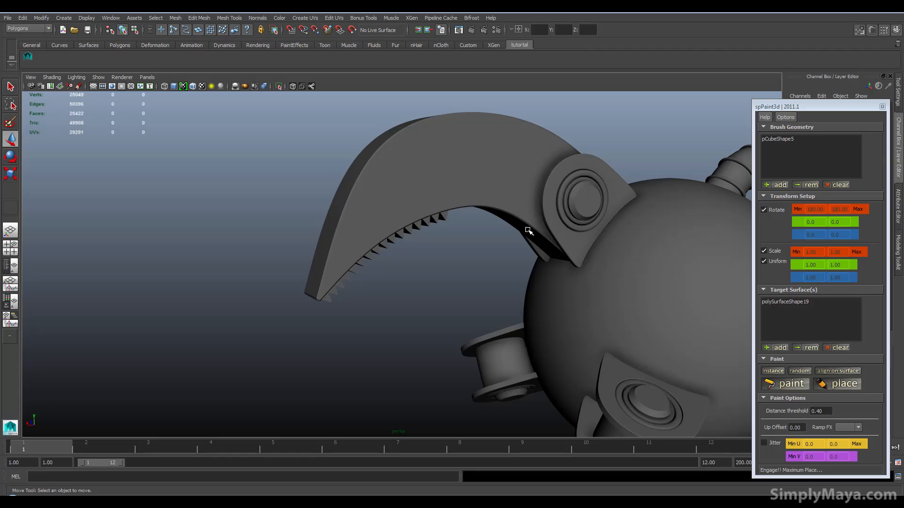
alt+drag(521, 229, 494, 303)
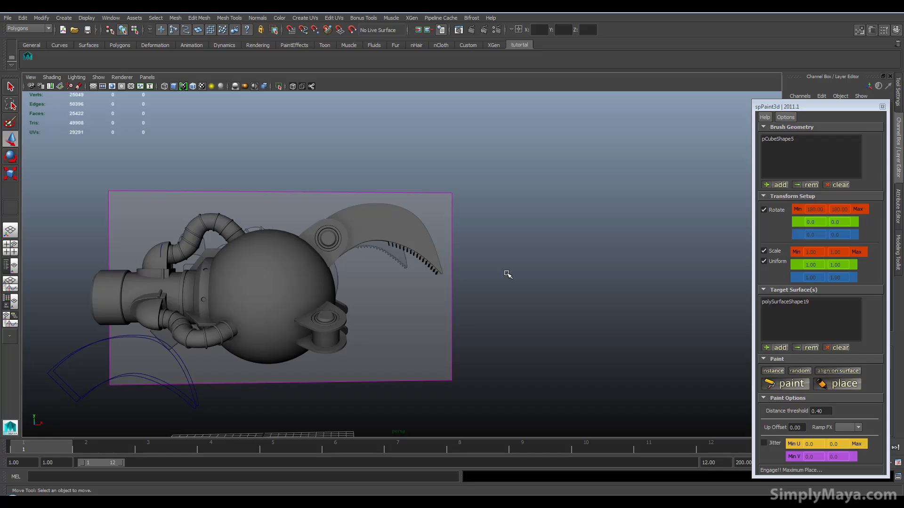
Step: Delete the other hinge bracket assemblies from the sphere, keeping only the one that holds the toothed claw
alt+drag(507, 274, 348, 344)
click(353, 316)
key(f)
click(367, 404)
mouse_move(352, 313)
mouse_down()
mouse_move(359, 434)
mouse_move(348, 326)
mouse_up()
key(Delete)
scroll(339, 353, up, 8)
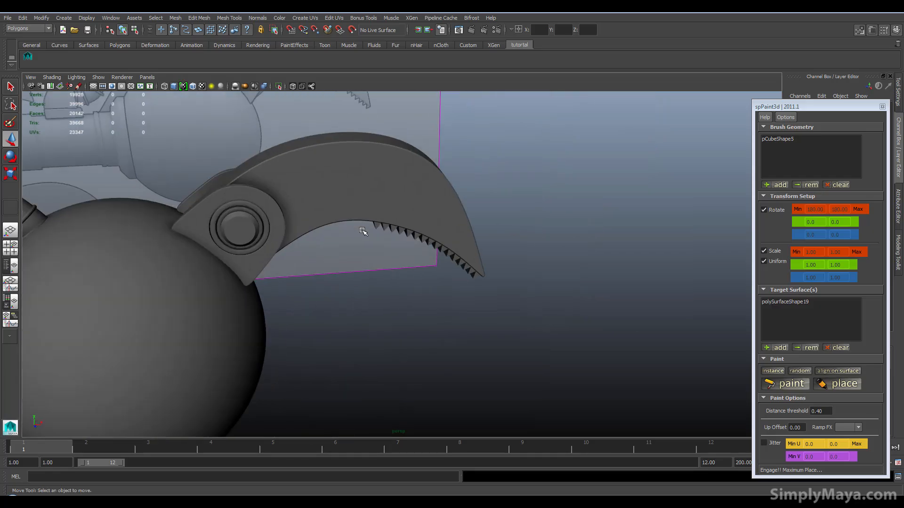
Step: Select the claw body, both hinge brackets with their pins, and the row of teeth, and group them together
alt+drag(337, 209, 401, 303)
click(401, 302)
shift+click(292, 346)
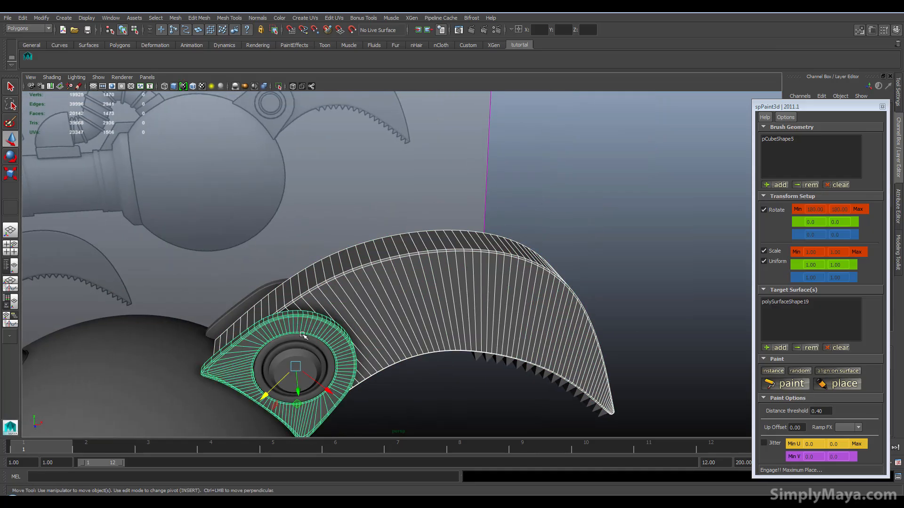
shift+click(276, 358)
alt+drag(226, 382, 466, 319)
shift+click(479, 314)
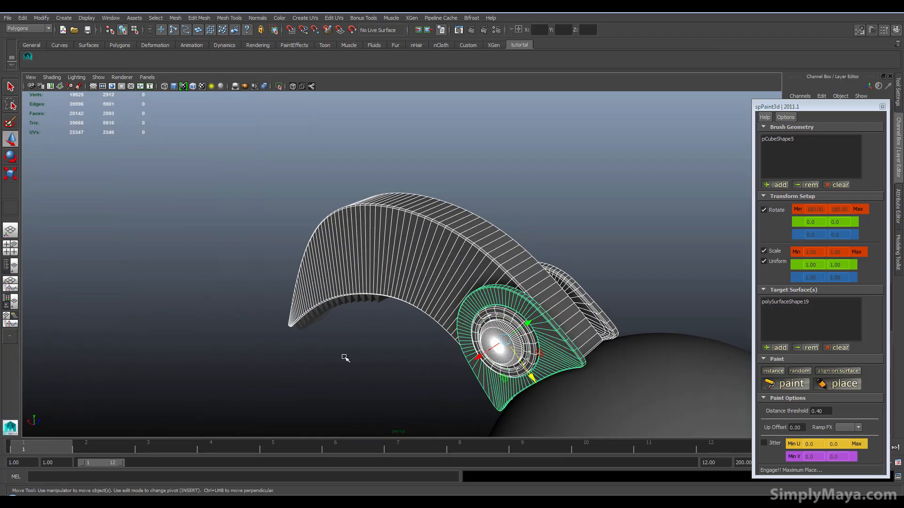
alt+drag(359, 334, 401, 180)
shift+click(323, 311)
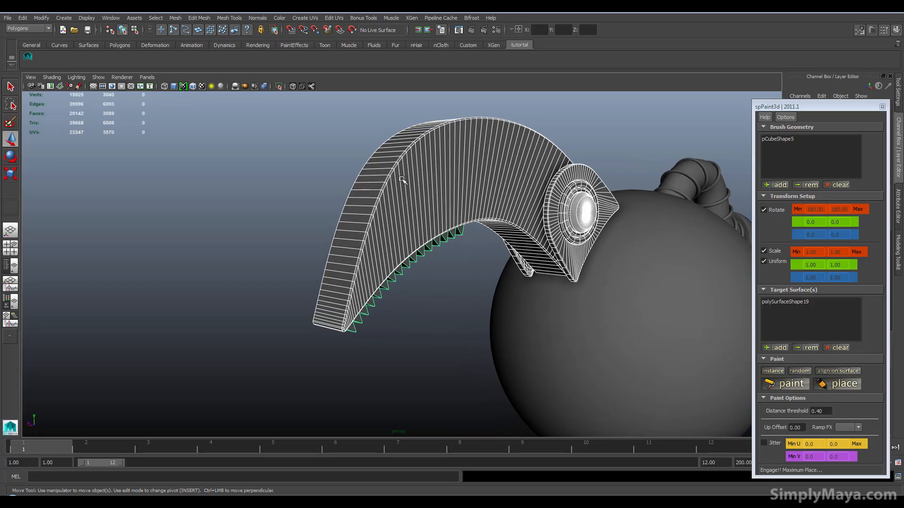
key(ctrl+g)
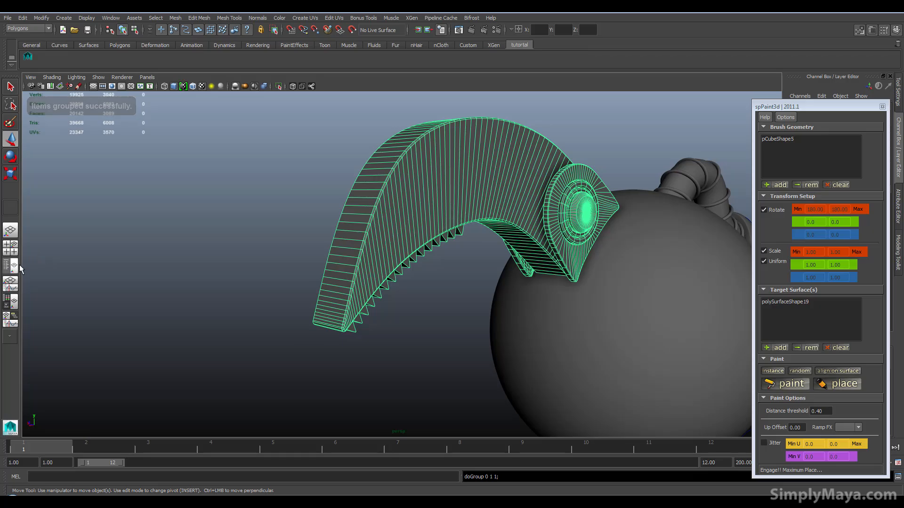
Step: Rename the new claw group as Claw_group in the Outliner and select it to check its contents
click(110, 17)
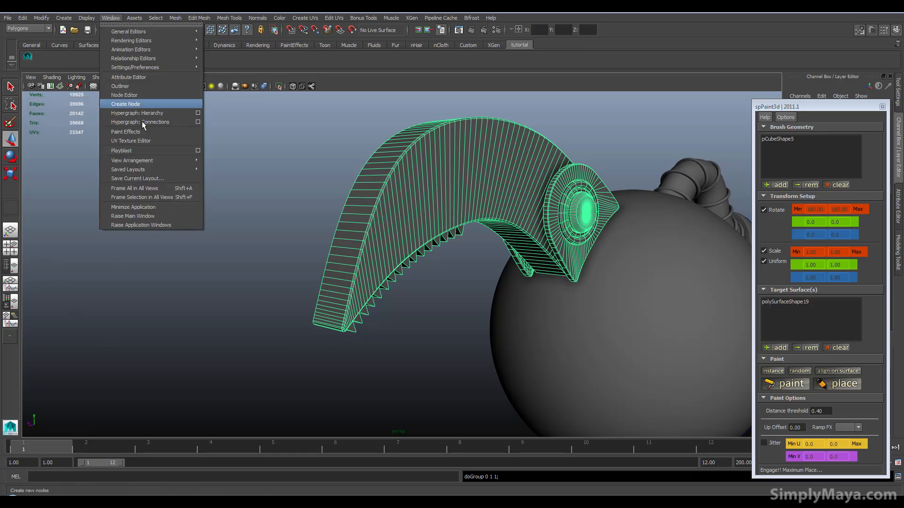
click(142, 86)
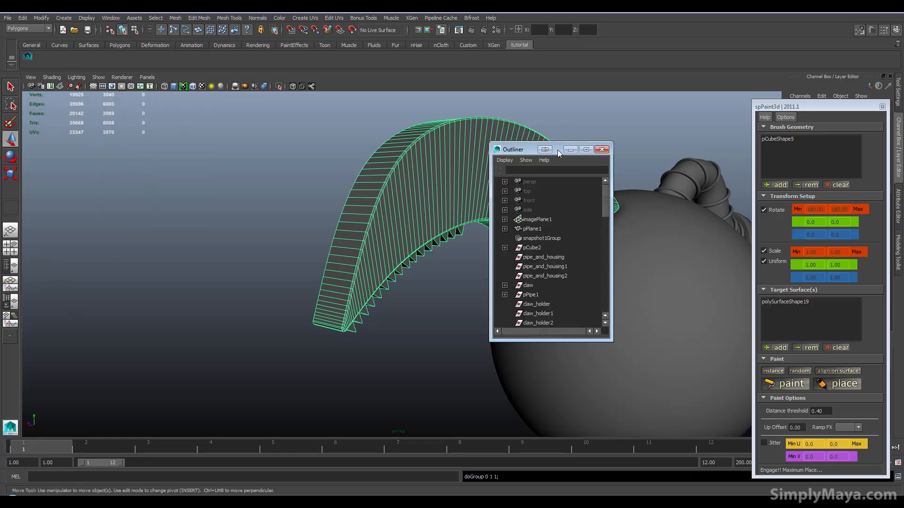
drag(557, 151, 217, 147)
scroll(200, 283, down, 15)
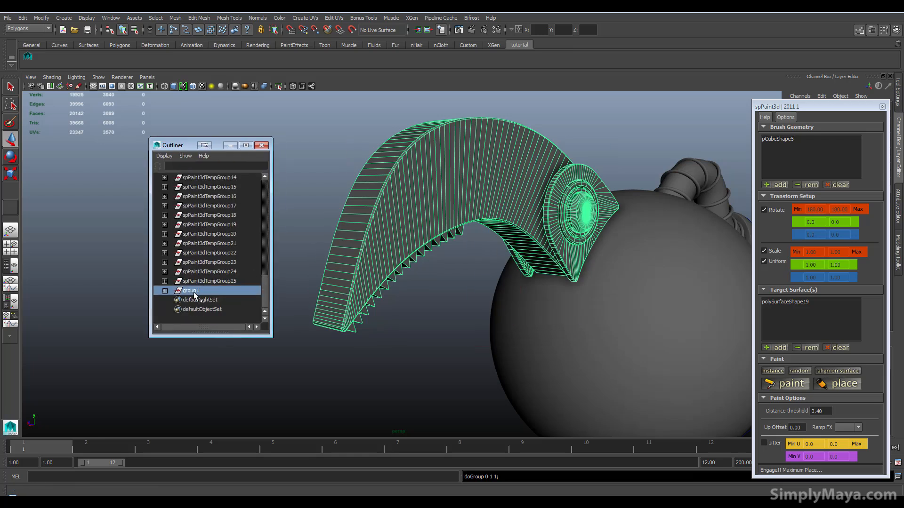
double_click(194, 292)
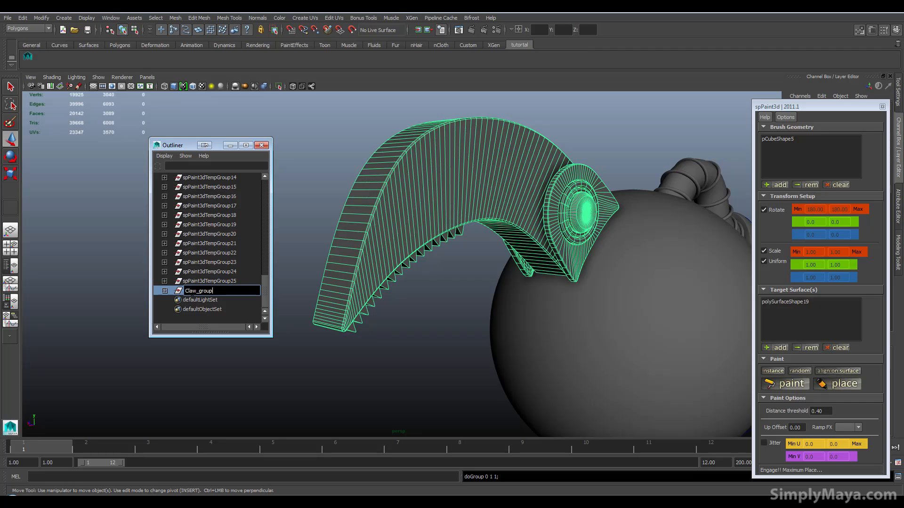
key(Return)
click(198, 248)
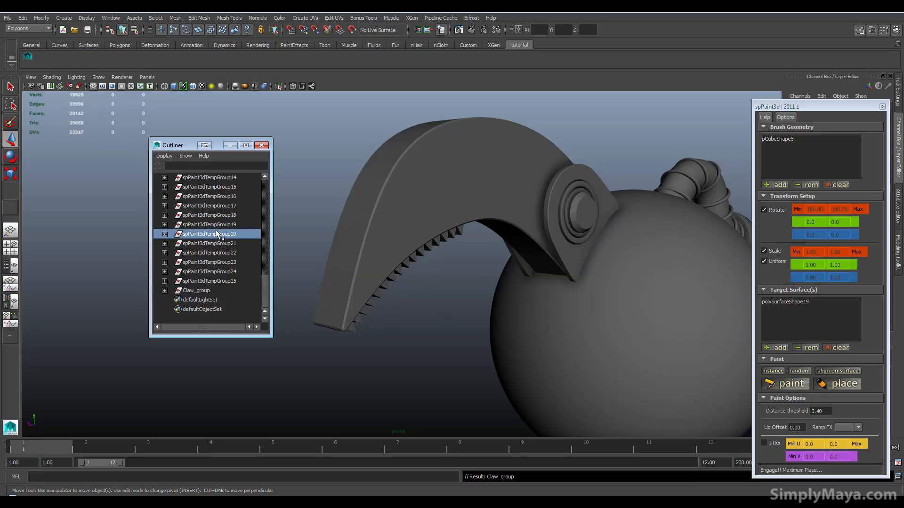
click(207, 290)
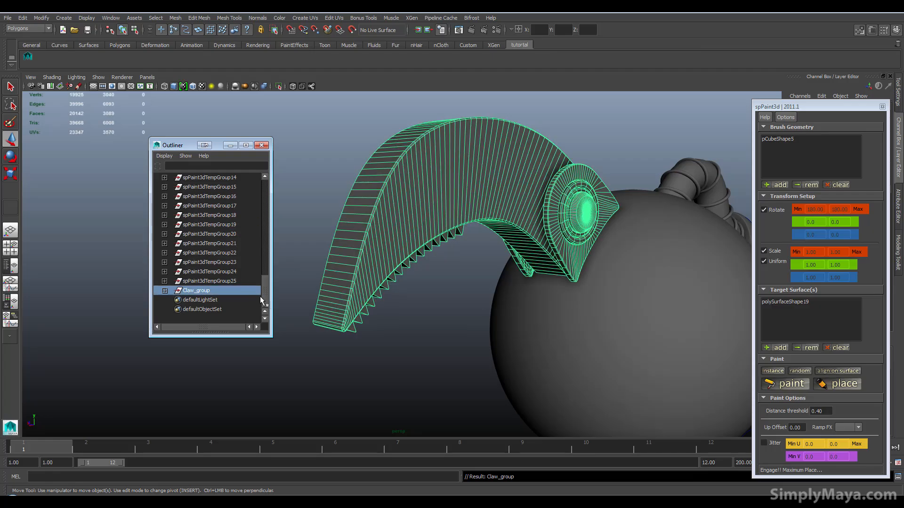
Step: Try to delete the leftover spPaint3dTempGroup nodes from the Outliner
click(164, 281)
scroll(169, 282, down, 1)
click(174, 281)
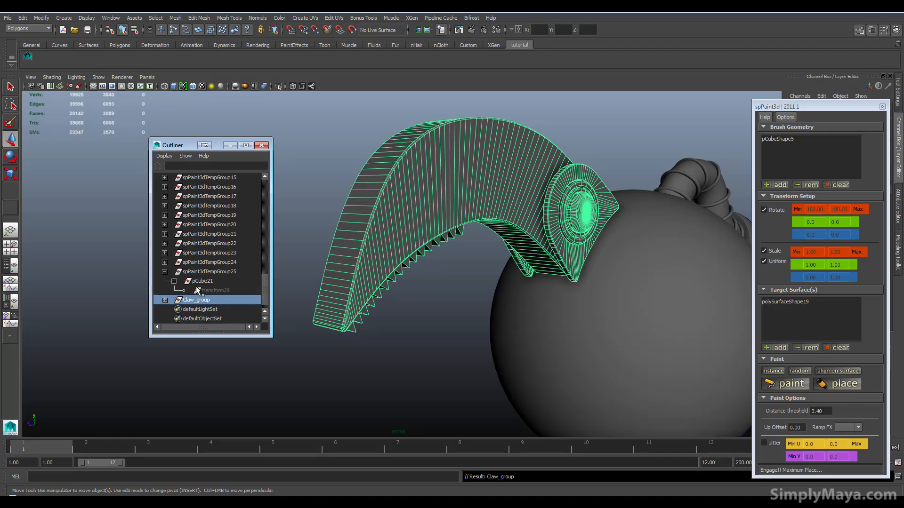
click(211, 290)
click(213, 273)
scroll(216, 225, up, 5)
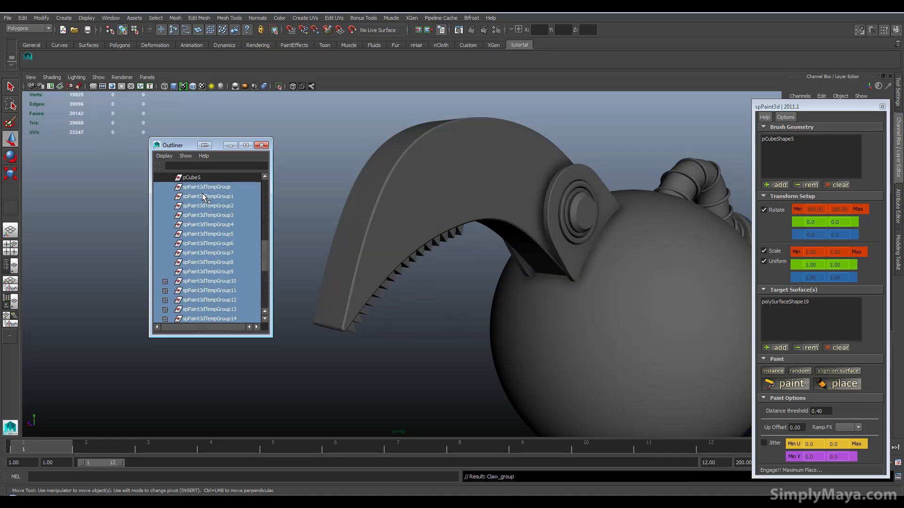
key(Delete)
key(ctrl+z)
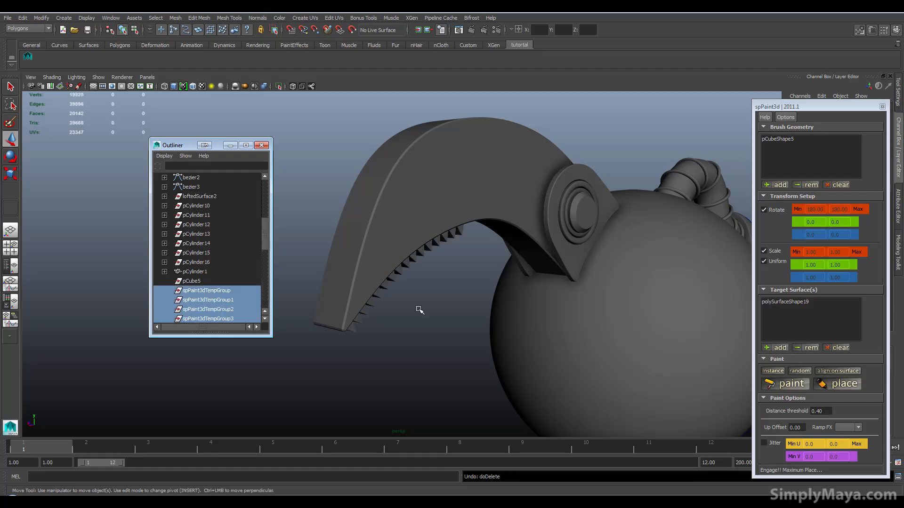
Step: Delete the construction history of the combined teeth mesh
click(413, 264)
click(23, 18)
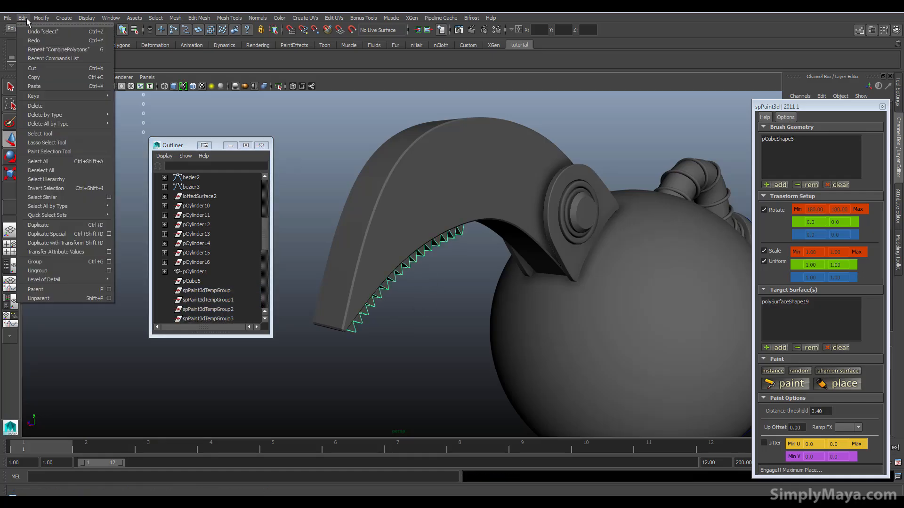
mouse_move(91, 114)
click(148, 119)
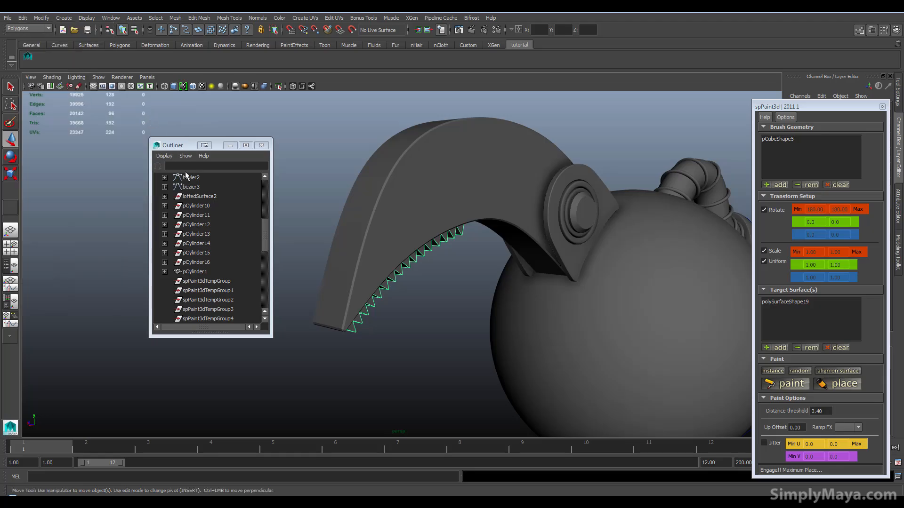
Step: Delete all leftover paint groups from spPaint3dTempGroup through spPaint3dTempGroup25 in the Outliner
click(209, 280)
scroll(212, 284, down, 8)
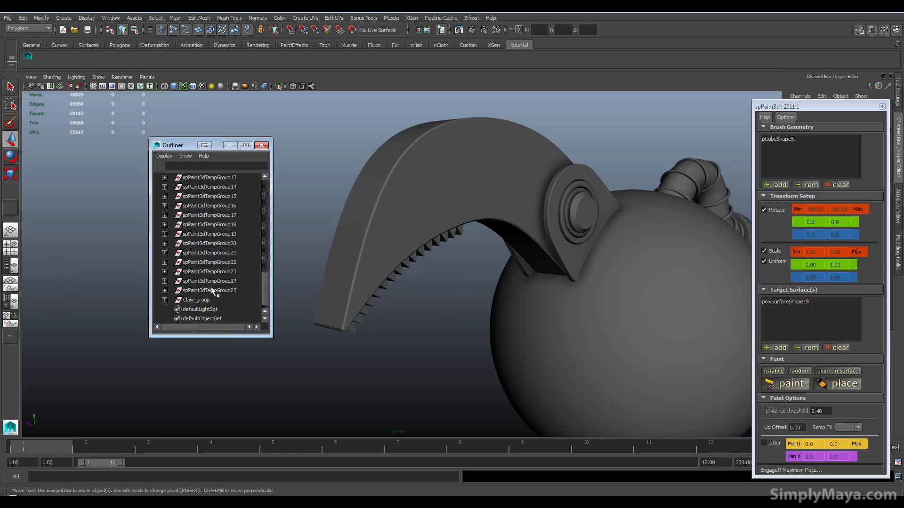
shift+click(209, 288)
key(Delete)
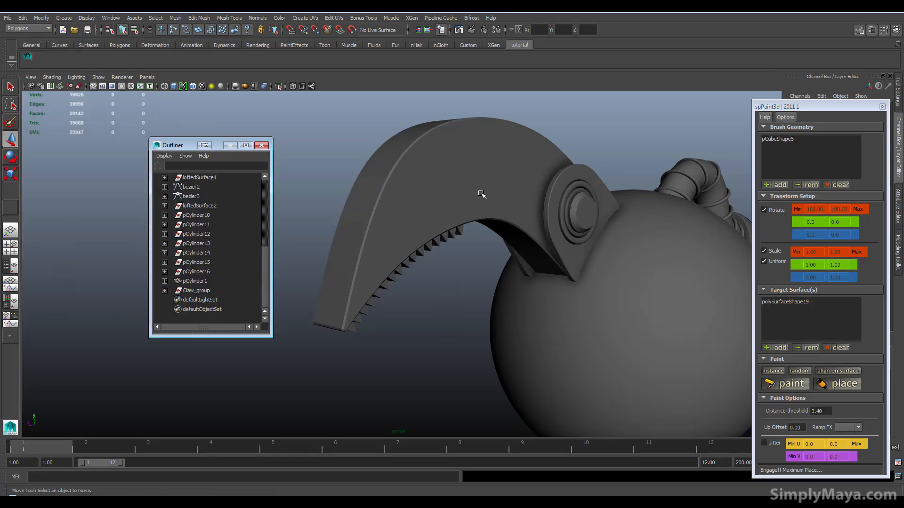
Step: Move the pivot of Claw_group to the centre of the sphere, using the orthographic views for alignment
click(197, 291)
alt+drag(369, 240, 471, 262)
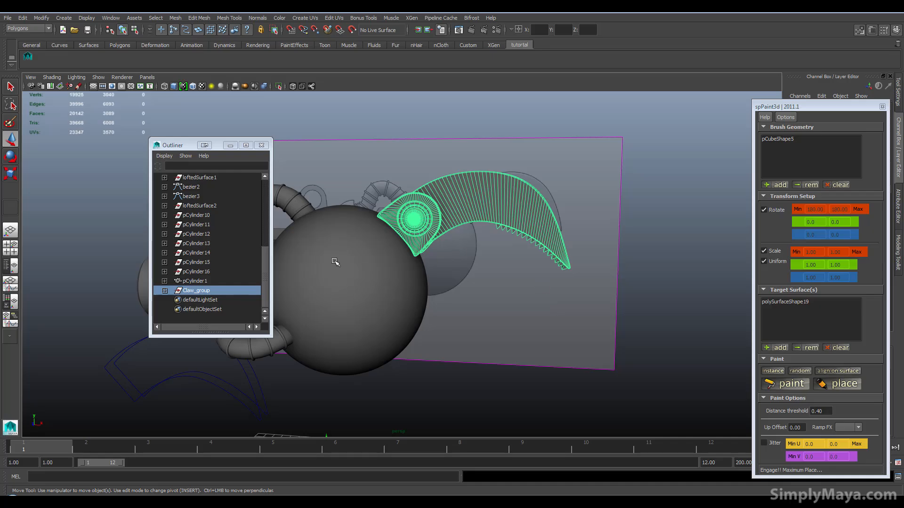
alt+drag(391, 362, 382, 181)
key(Insert)
key(space)
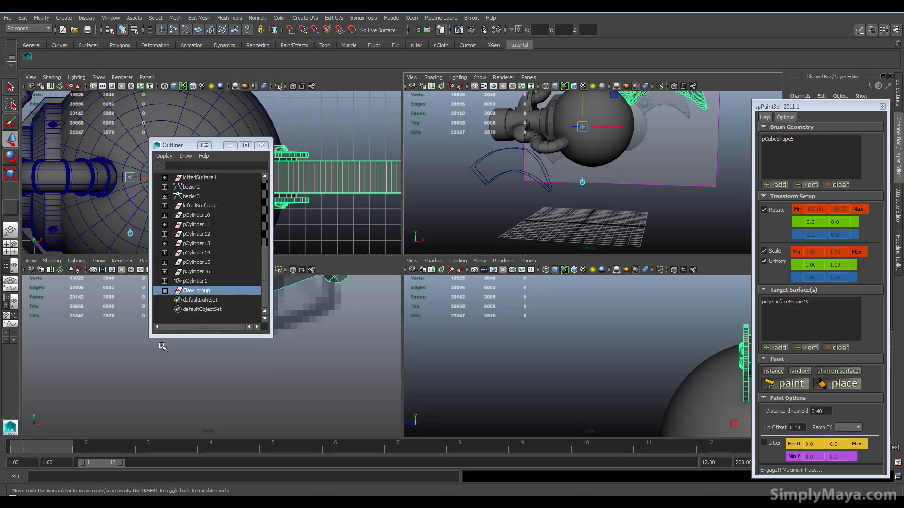
key(f)
click(230, 145)
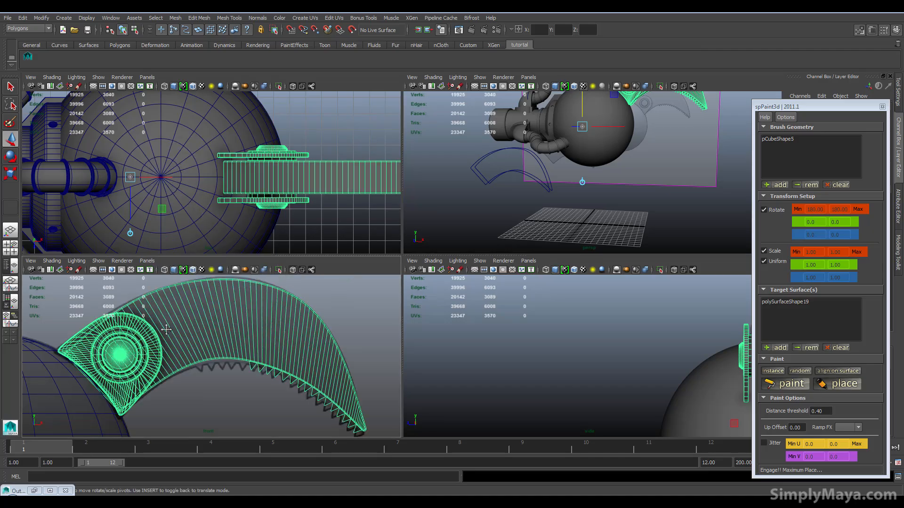
scroll(166, 331, up, 5)
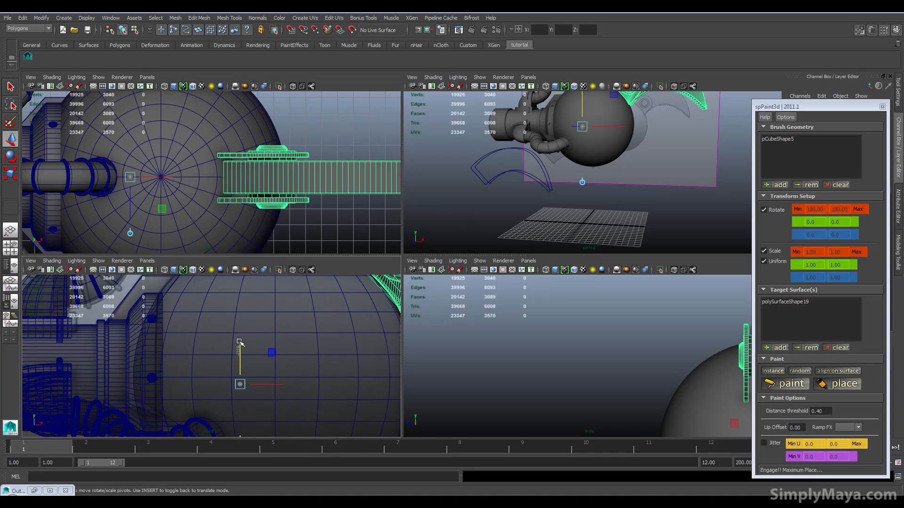
click(239, 347)
key(ctrl+z)
drag(240, 360, 240, 331)
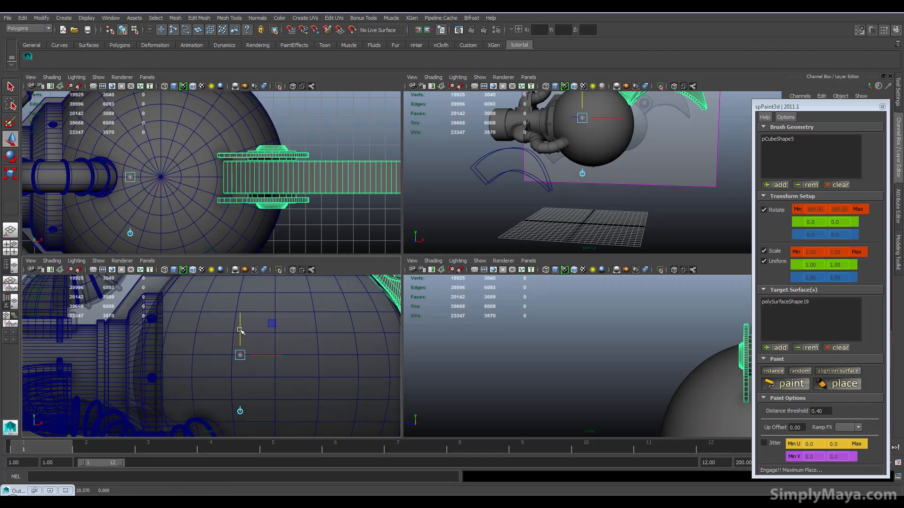
drag(266, 355, 302, 356)
Step: Fine-tune the pivot of Claw_group onto the sphere's exact centre lines and return to the full perspective view
alt+right_drag(314, 366, 253, 317)
alt+middle_drag(252, 317, 230, 395)
alt+right_drag(230, 395, 226, 370)
drag(219, 350, 217, 345)
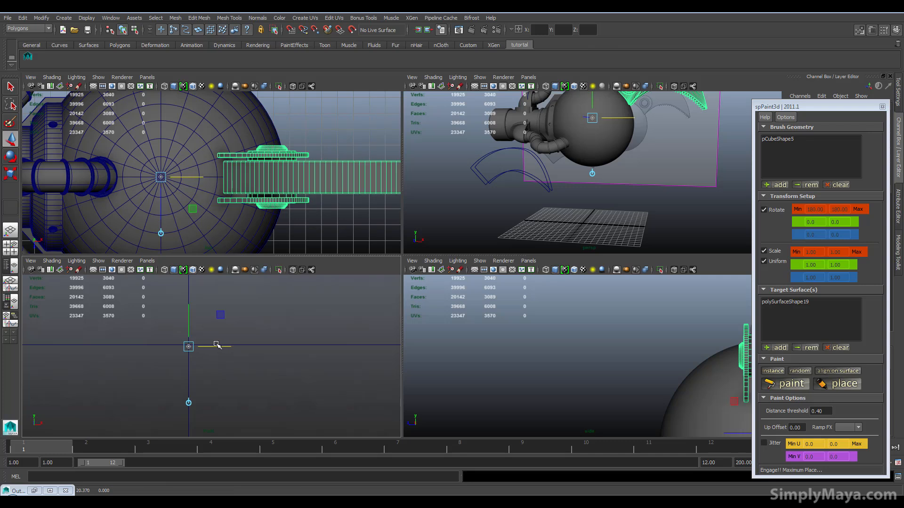
click(210, 344)
key(ctrl+z)
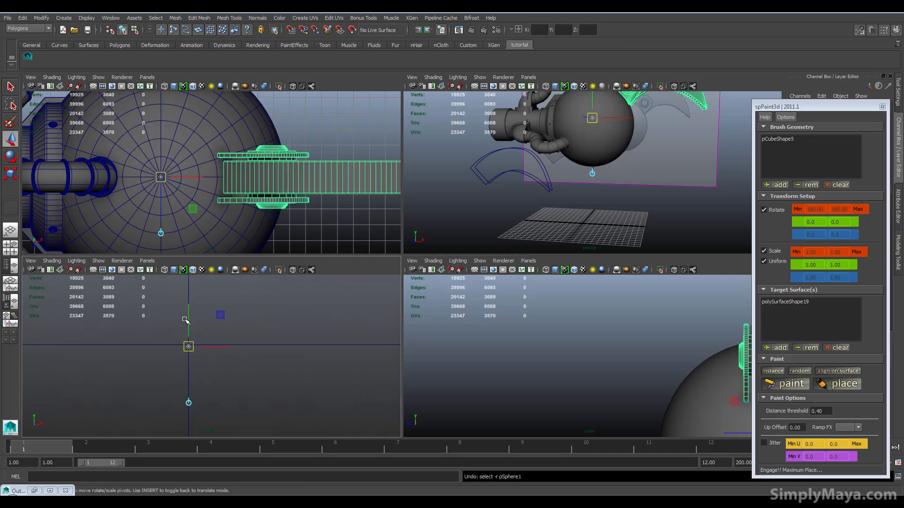
drag(187, 320, 189, 318)
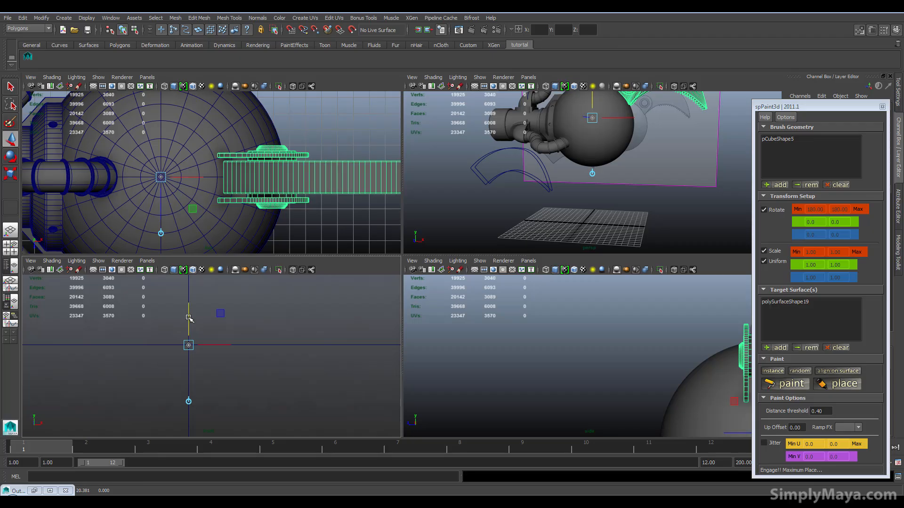
alt+drag(602, 151, 520, 236)
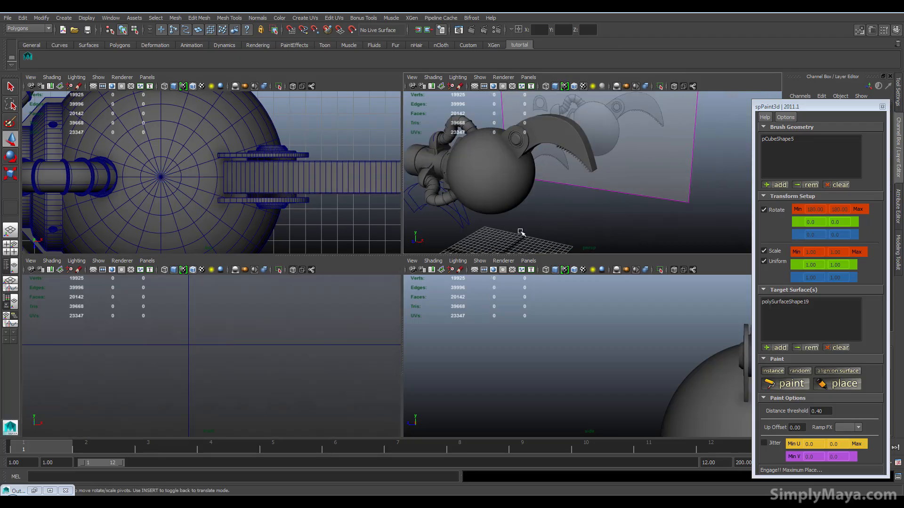
key(space)
alt+drag(391, 269, 312, 214)
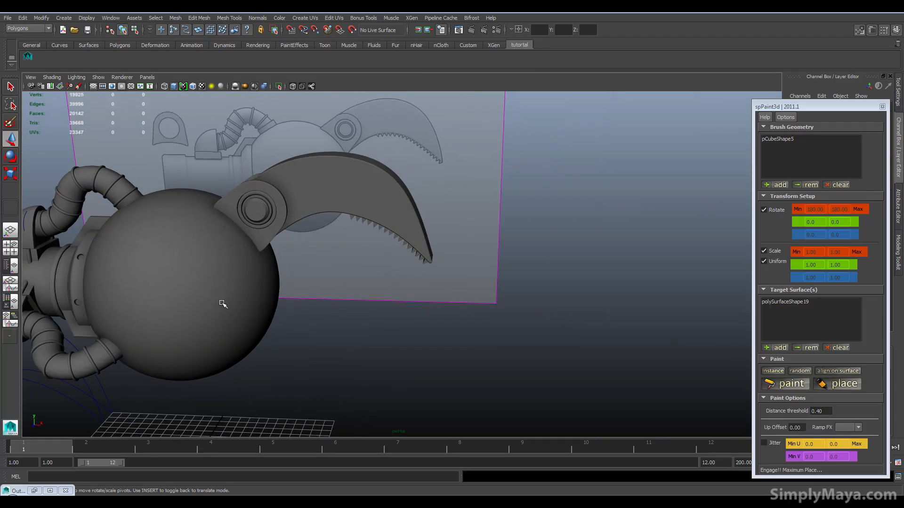
Step: Duplicate Claw_group around the sphere with Duplicate Special, using 2 copies and an X rotation of 120
click(34, 490)
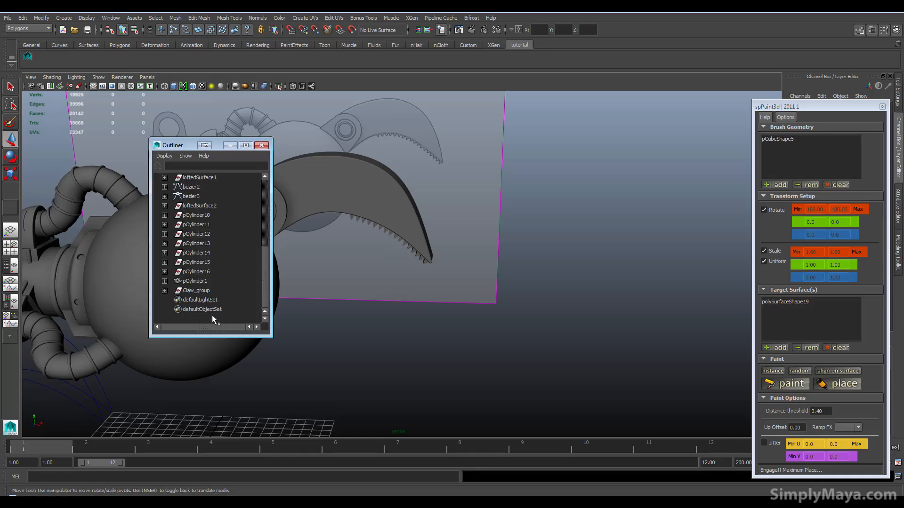
click(208, 290)
click(230, 145)
alt+drag(337, 319, 448, 297)
key(space)
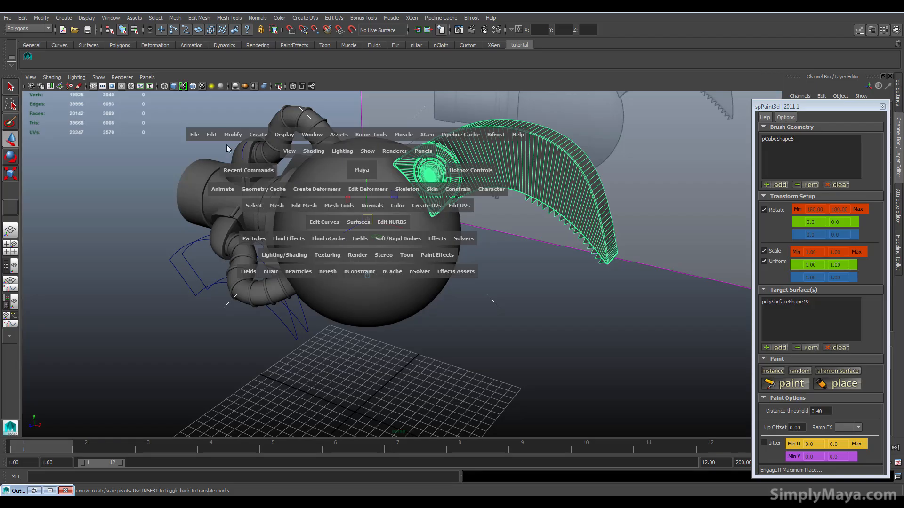
click(212, 135)
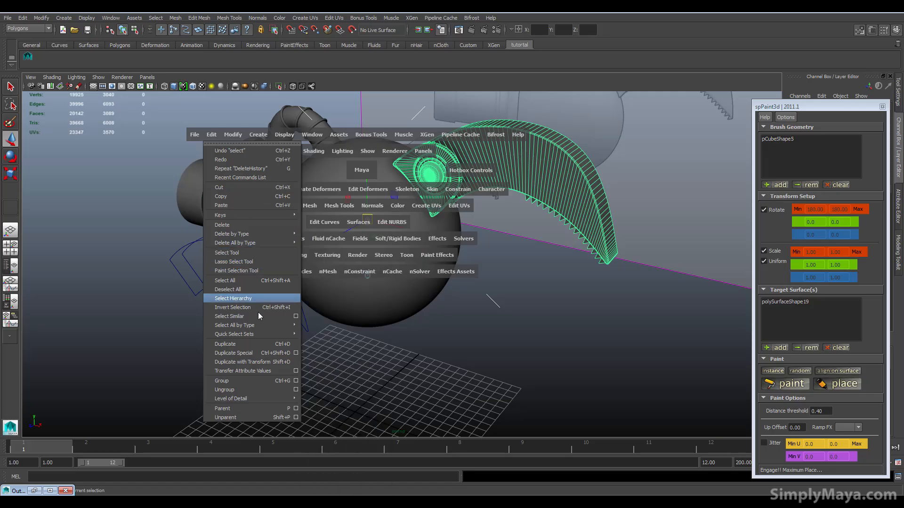
click(296, 353)
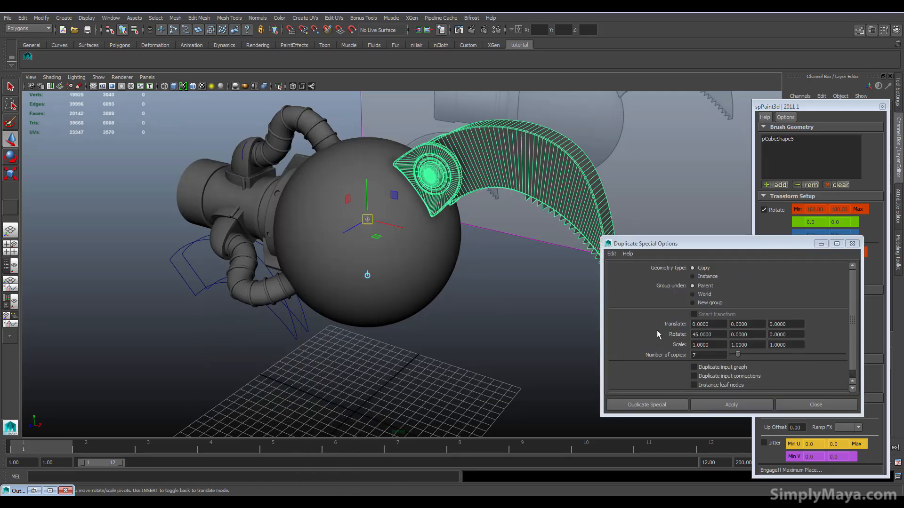
double_click(703, 355)
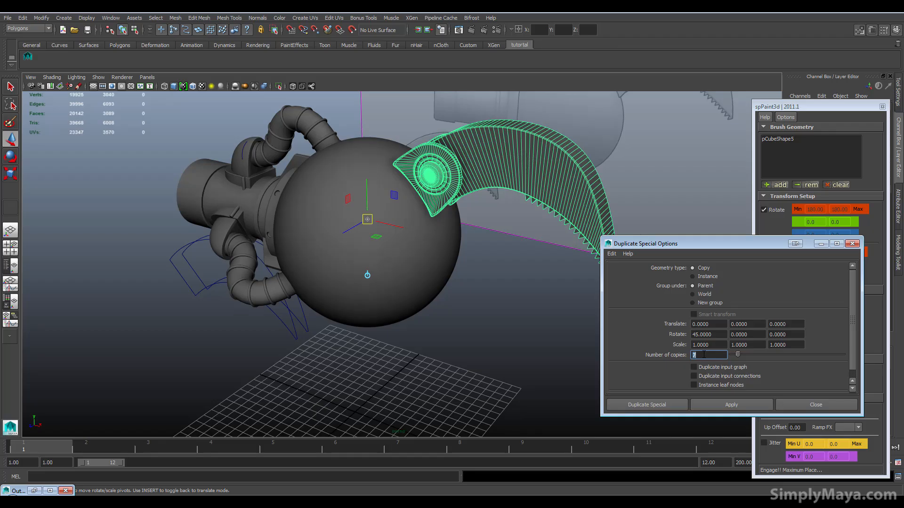
text(2)
double_click(708, 334)
text(1)
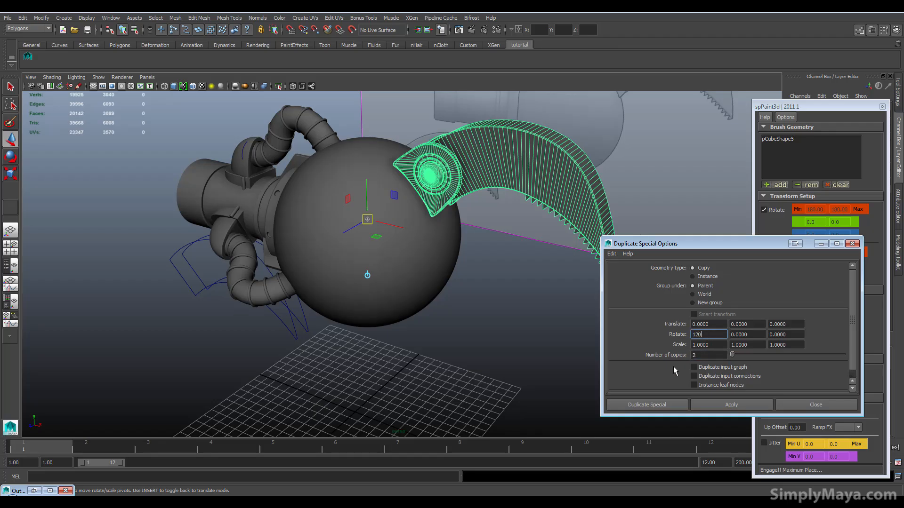
click(648, 408)
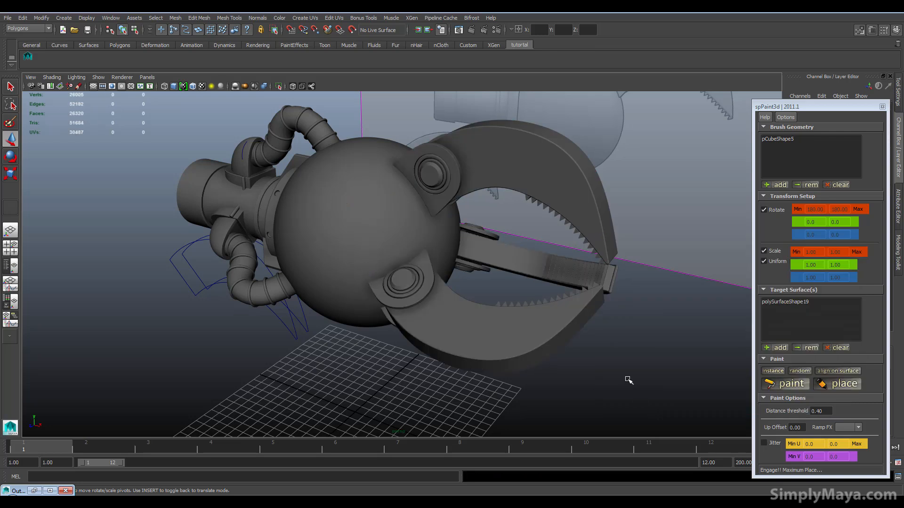
alt+drag(552, 376, 368, 374)
click(335, 268)
alt+drag(335, 268, 476, 213)
key(ctrl+z)
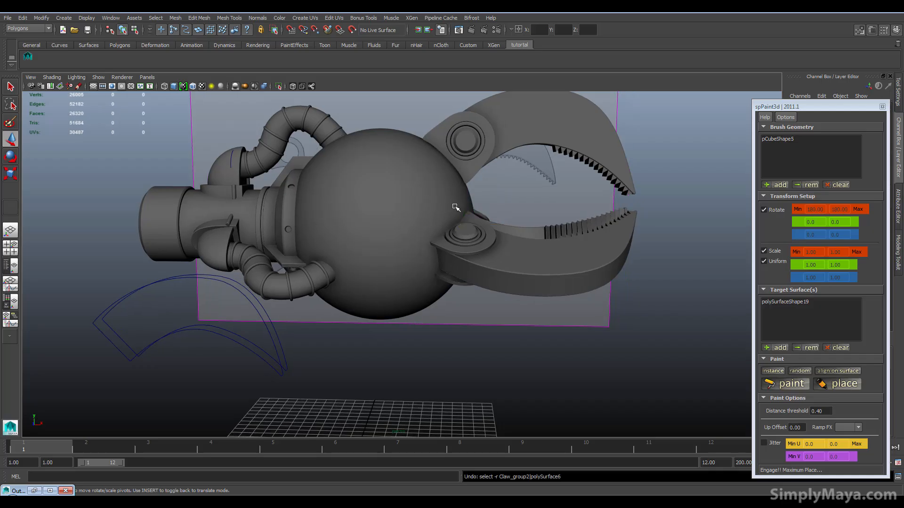
Step: Undo the claw duplication and move the pivot of Claw_group vertically onto the sphere's horizontal centre line in the front view
key(ctrl+z)
alt+drag(416, 230, 401, 188)
key(space)
key(space)
scroll(260, 360, down, 5)
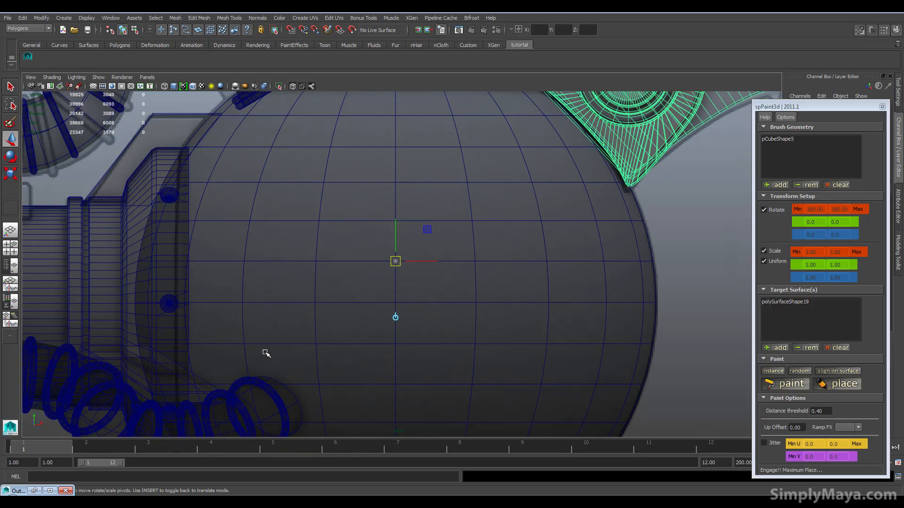
drag(397, 229, 400, 263)
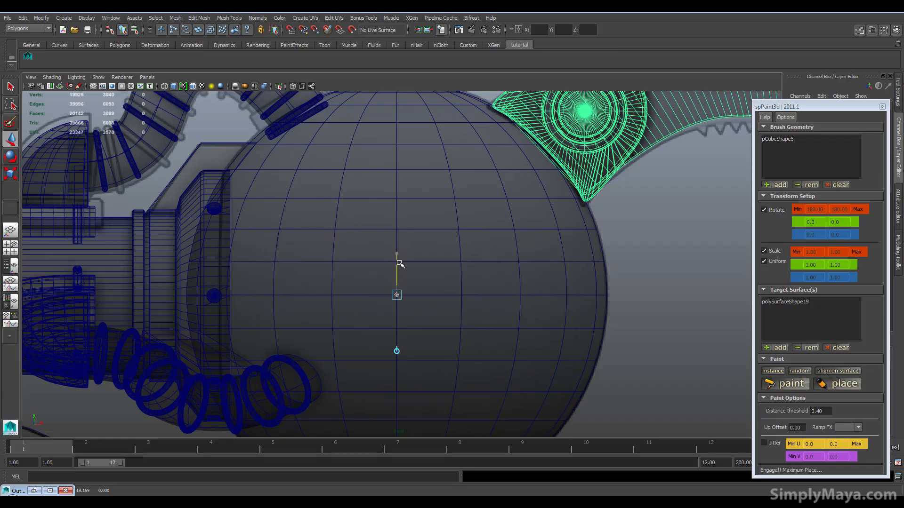
key(space)
alt+drag(622, 238, 555, 238)
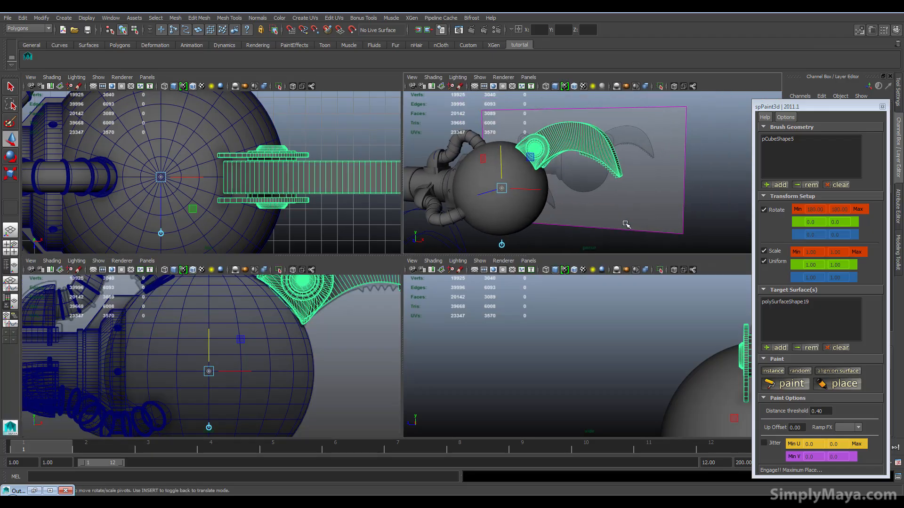
Step: Close the spPaint3d window and duplicate Claw_group around the sphere again using the stored Duplicate Special settings
click(882, 107)
key(space)
key(space)
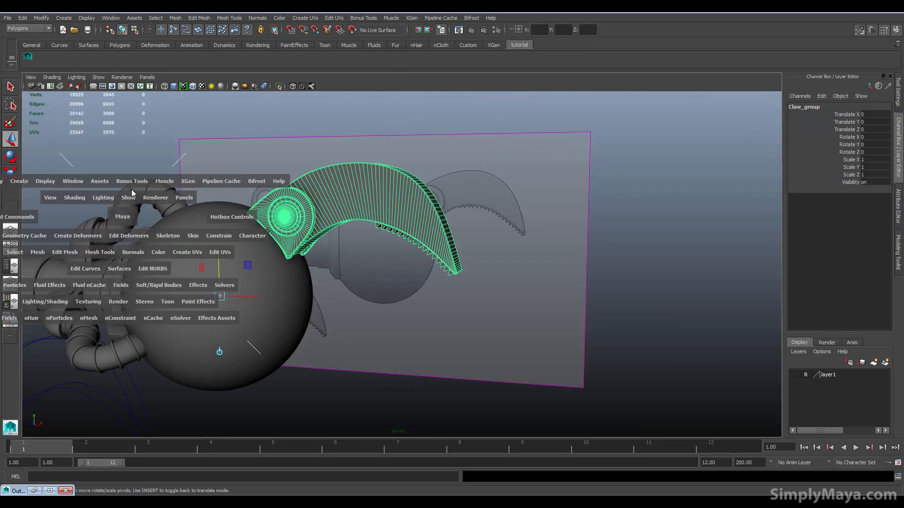
key(space)
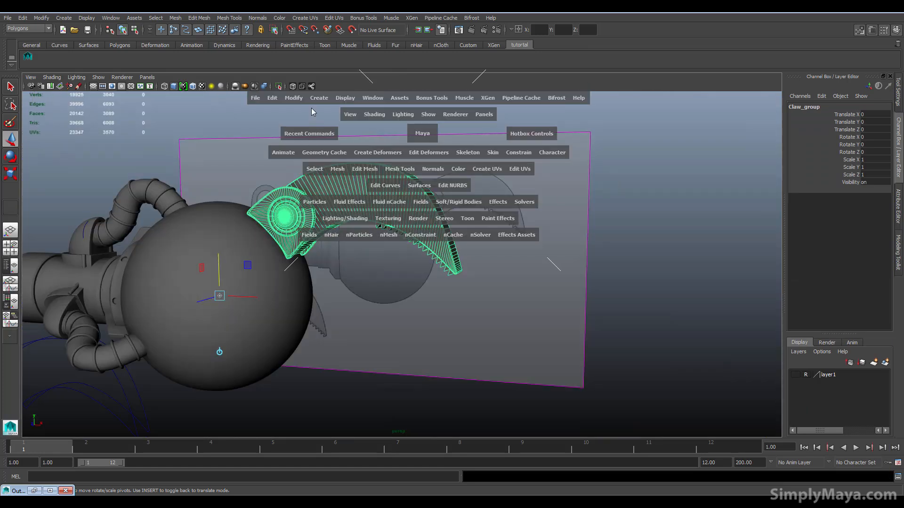
click(272, 98)
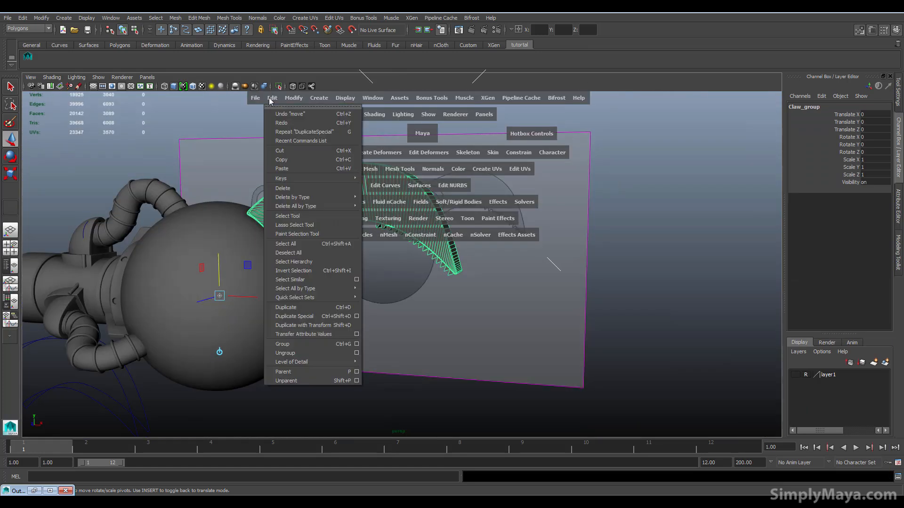
click(342, 316)
click(514, 359)
alt+drag(514, 359, 612, 320)
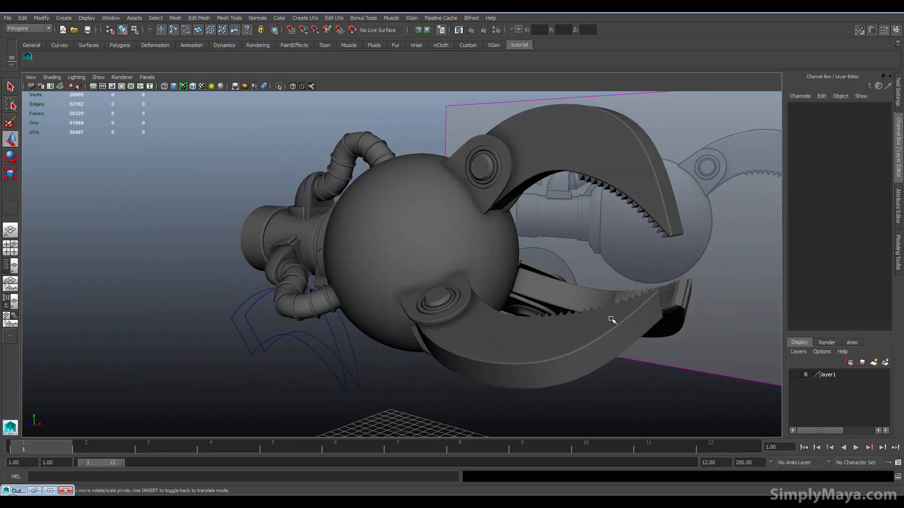
Step: Examine the upper claw, its teeth and the bevelled hinge bracket close up
alt+drag(530, 317, 299, 258)
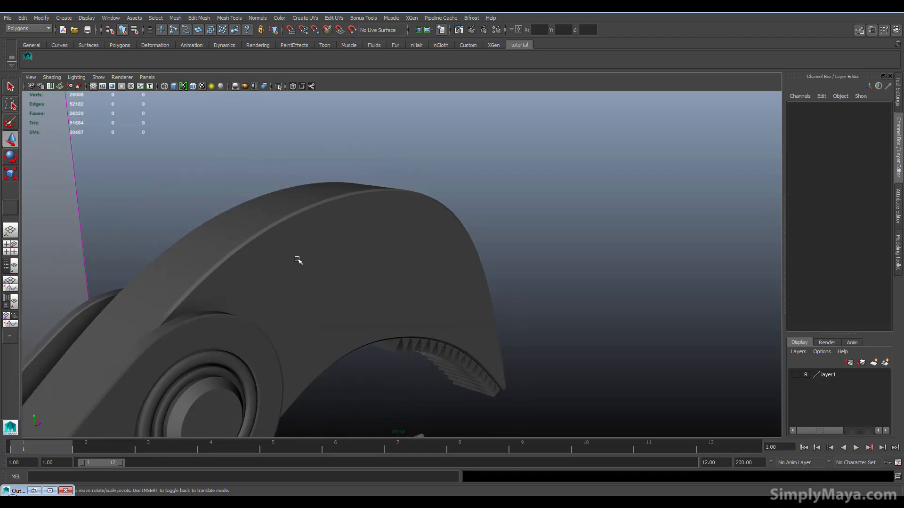
click(299, 258)
alt+drag(430, 263, 324, 215)
click(424, 235)
alt+drag(397, 238, 554, 273)
click(590, 266)
alt+drag(585, 311, 555, 324)
alt+middle_drag(556, 324, 485, 426)
alt+drag(485, 426, 448, 367)
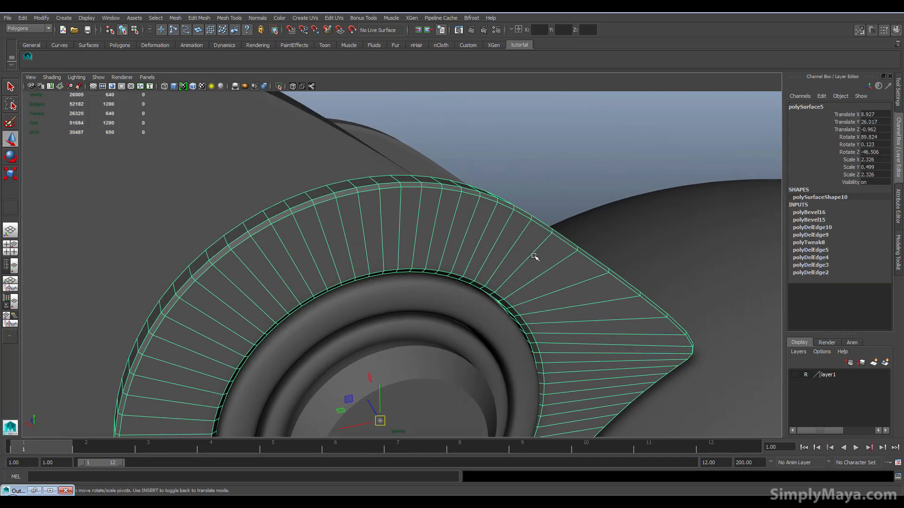
scroll(566, 290, down, 5)
alt+drag(566, 290, 508, 279)
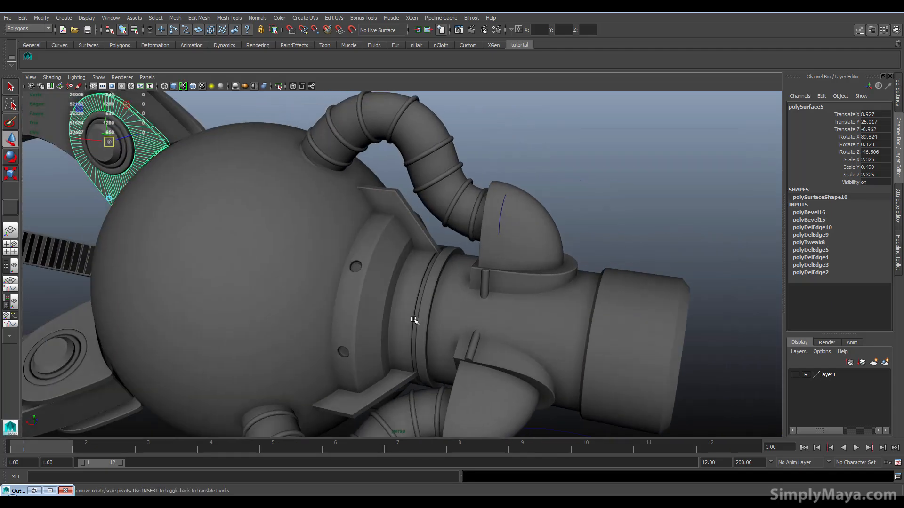
Step: Examine the cylindrical body, its stepped collar and the bolt holes close up
click(413, 317)
scroll(509, 280, up, 3)
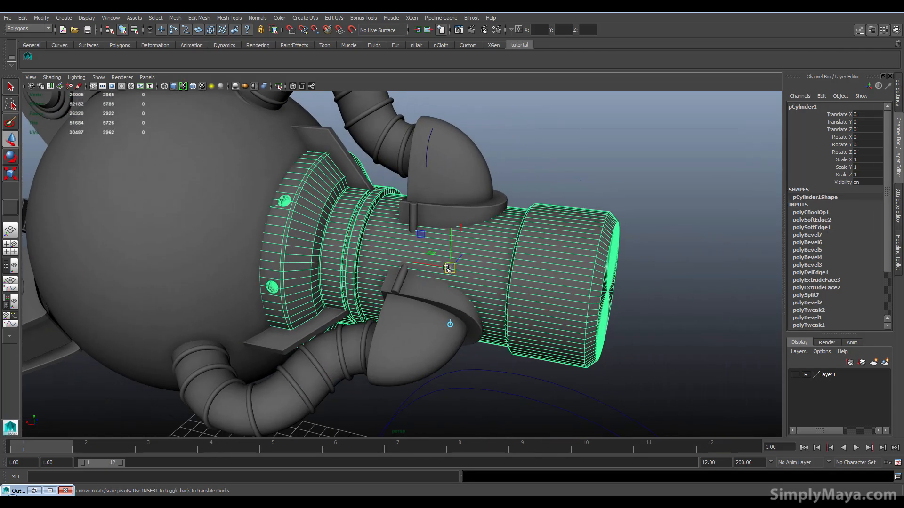
scroll(509, 280, up, 3)
scroll(508, 279, up, 3)
alt+middle_drag(505, 219, 510, 214)
scroll(485, 205, up, 4)
ctrl+click(484, 205)
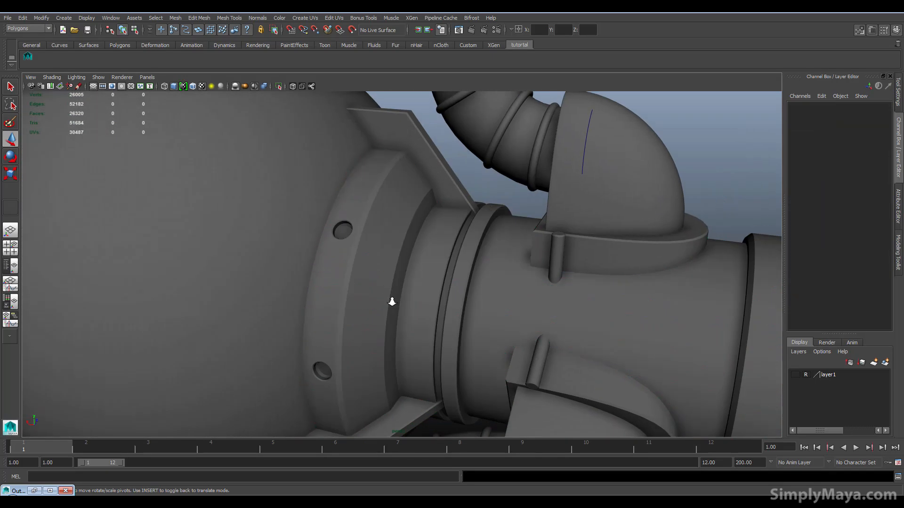
scroll(366, 290, up, 3)
alt+drag(569, 375, 537, 298)
scroll(537, 299, up, 3)
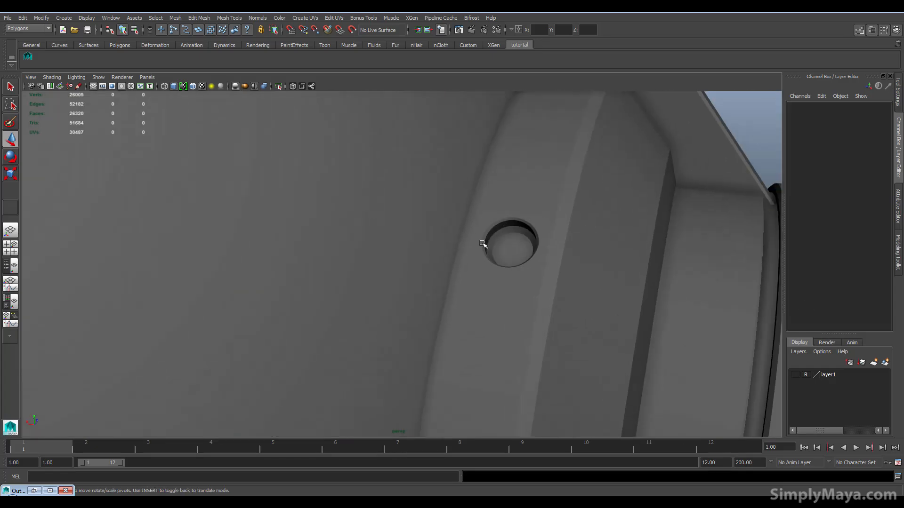
alt+drag(494, 242, 353, 378)
scroll(488, 367, down, 6)
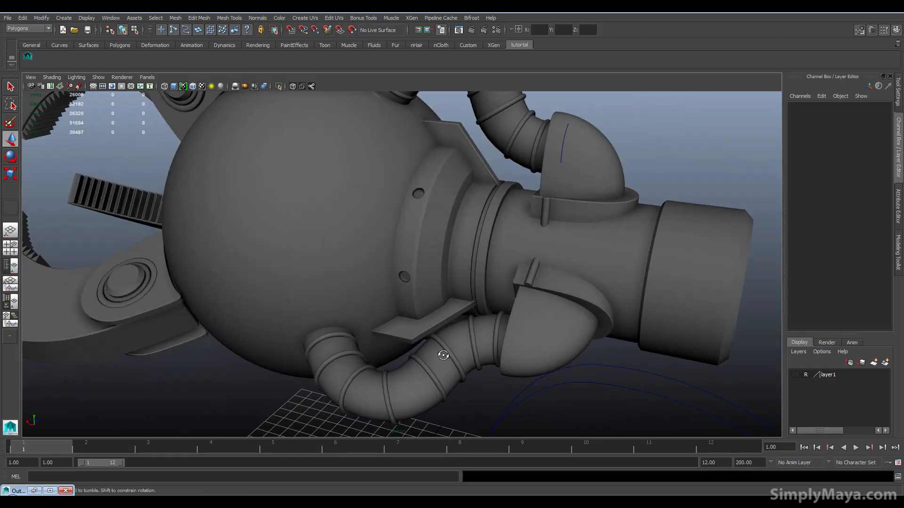
Step: Show the central sphere in smooth mesh preview
alt+drag(450, 356, 202, 344)
scroll(245, 343, down, 5)
alt+drag(286, 337, 541, 323)
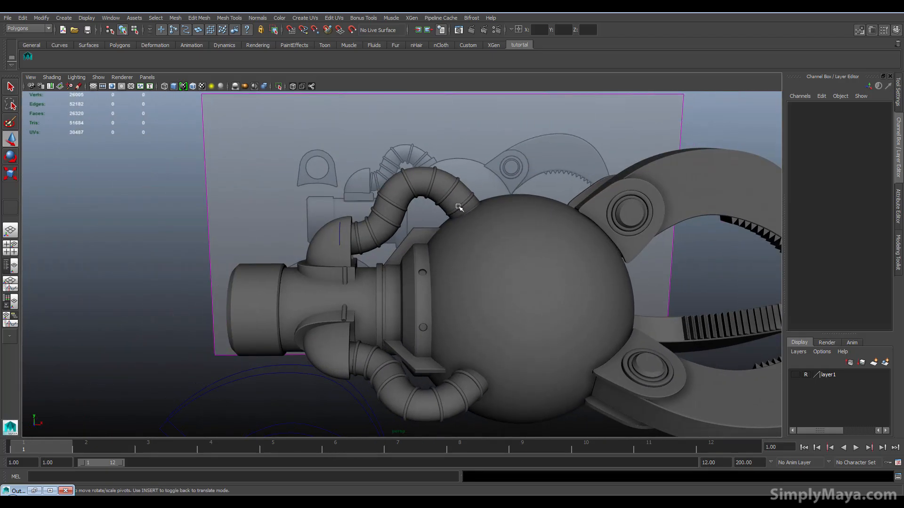
scroll(483, 247, down, 3)
alt+drag(460, 253, 492, 269)
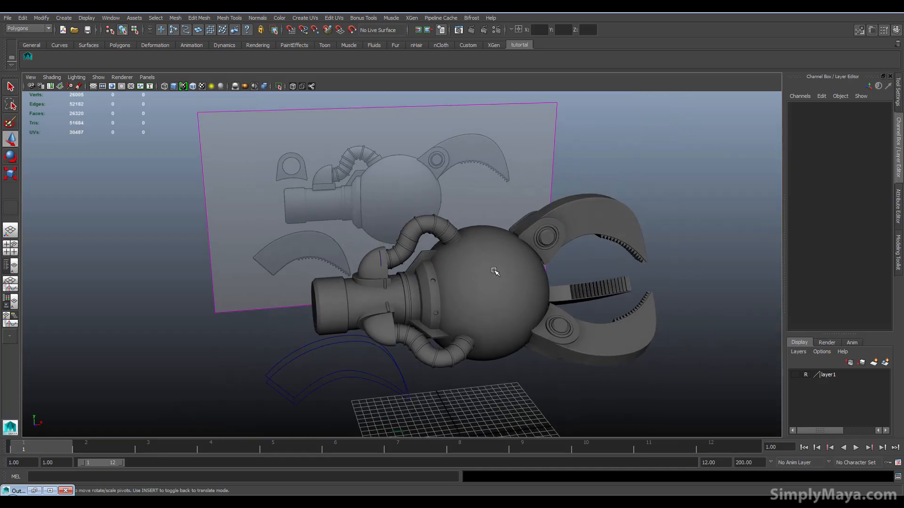
click(495, 270)
scroll(496, 266, up, 5)
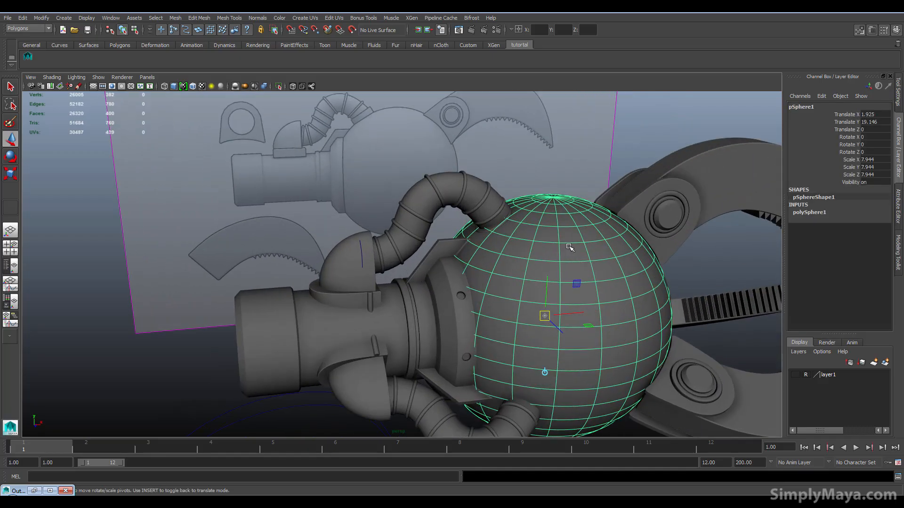
key(3)
Step: Check the individual parts in turn: the bent pipe, its rings, the lower pipe mount, the body and the hinge bracket
click(480, 193)
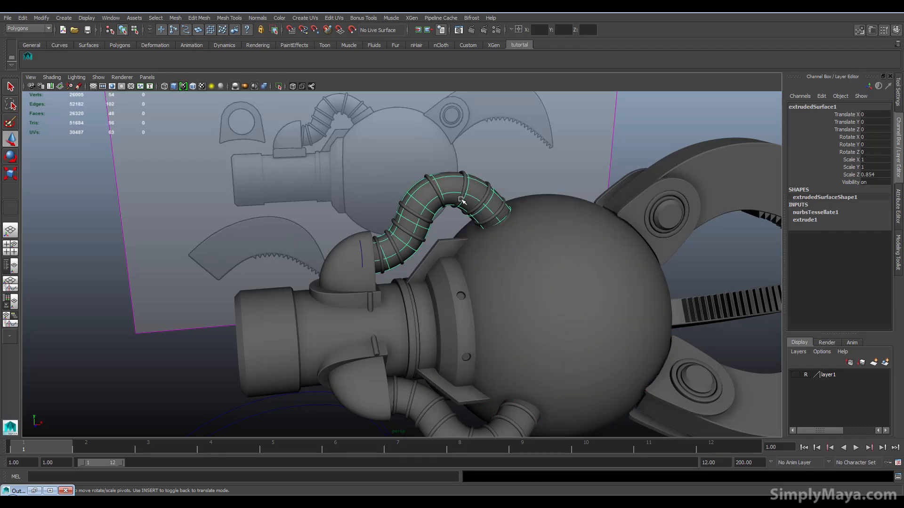
click(449, 203)
click(442, 202)
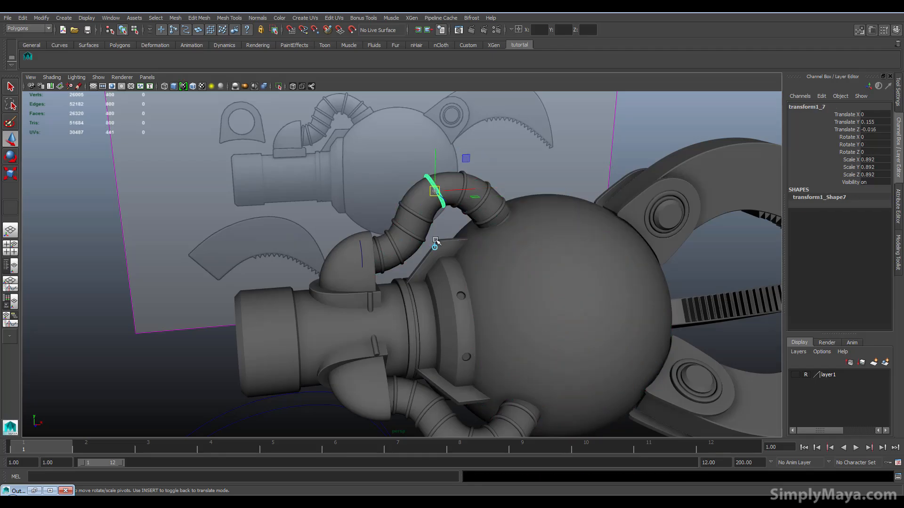
click(413, 272)
click(367, 355)
alt+drag(368, 354, 433, 325)
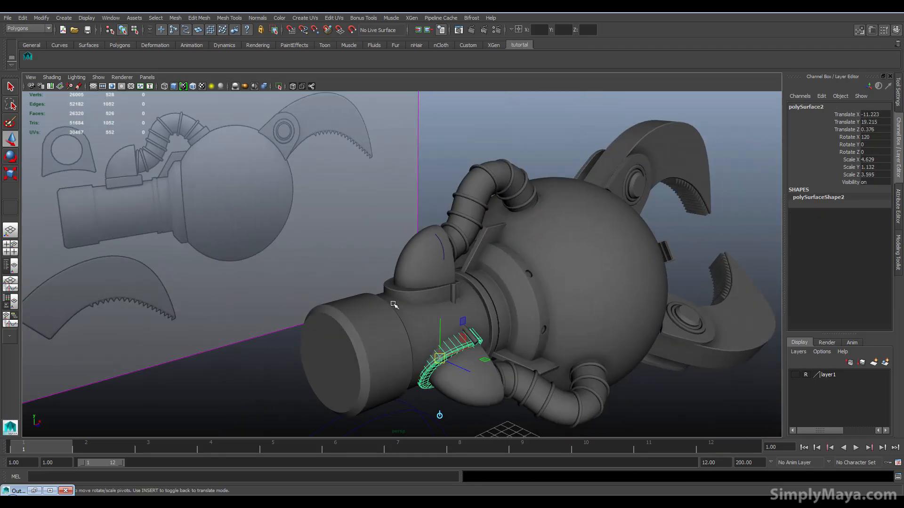
click(438, 308)
click(522, 310)
click(686, 325)
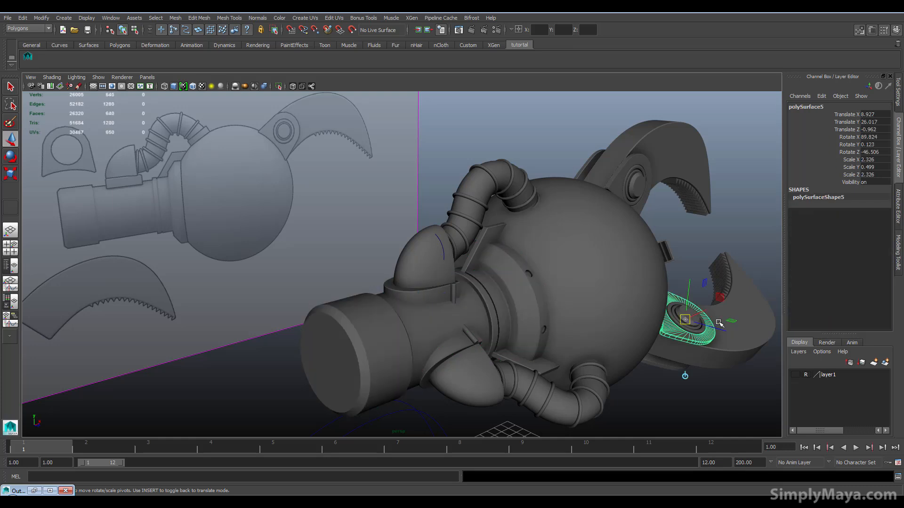
click(716, 332)
Step: Review the complete three-claw gripper from the front, both sides and the rear
alt+drag(715, 332, 624, 275)
key(a)
click(468, 367)
alt+drag(468, 367, 391, 216)
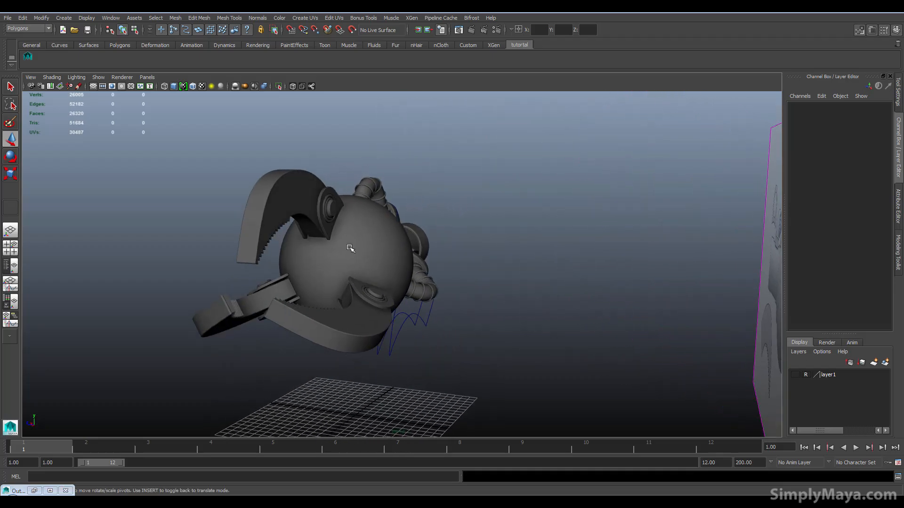
alt+drag(292, 284, 324, 309)
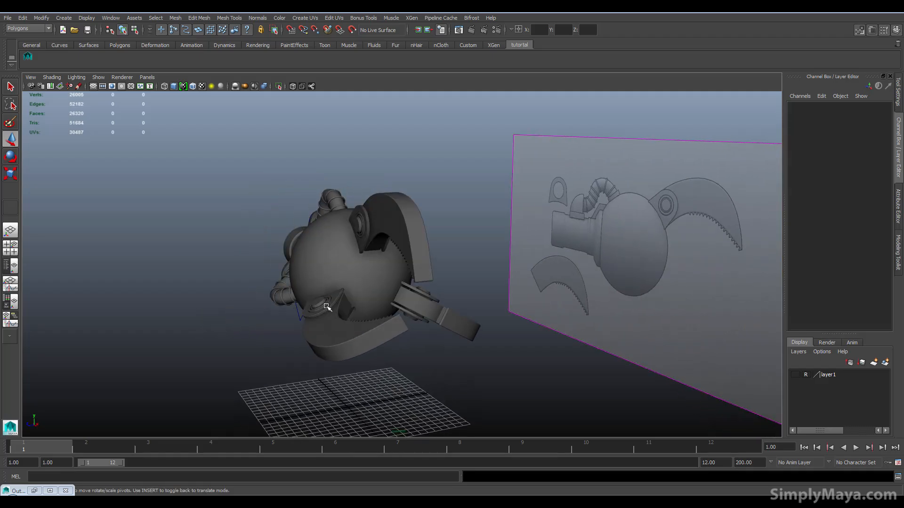
alt+drag(343, 309, 432, 276)
alt+drag(420, 217, 328, 266)
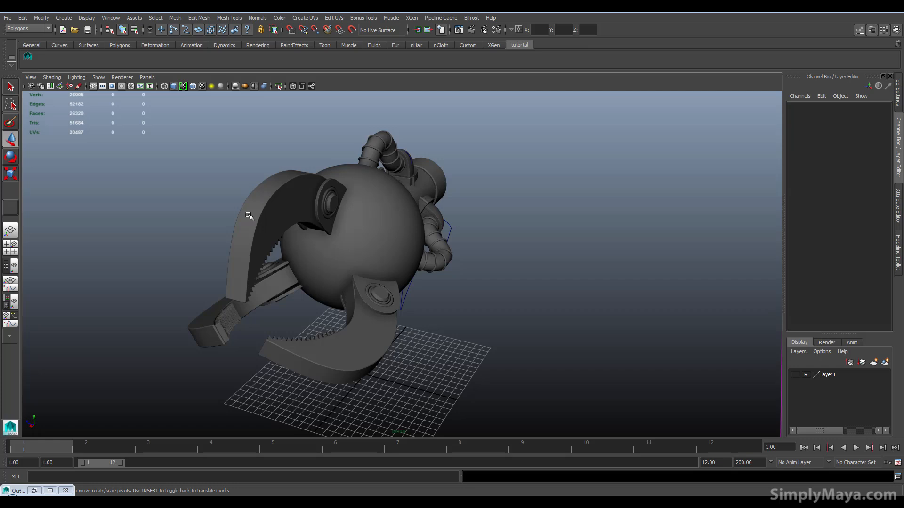
alt+drag(202, 248, 427, 301)
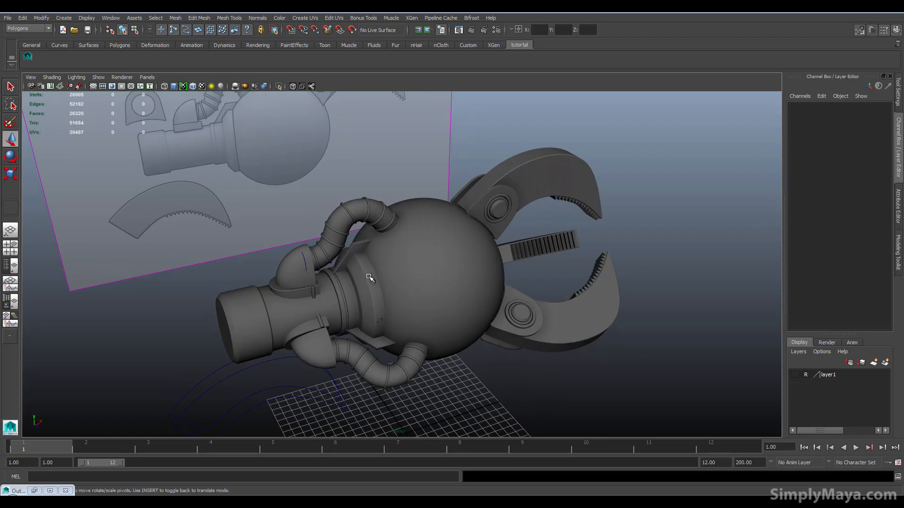
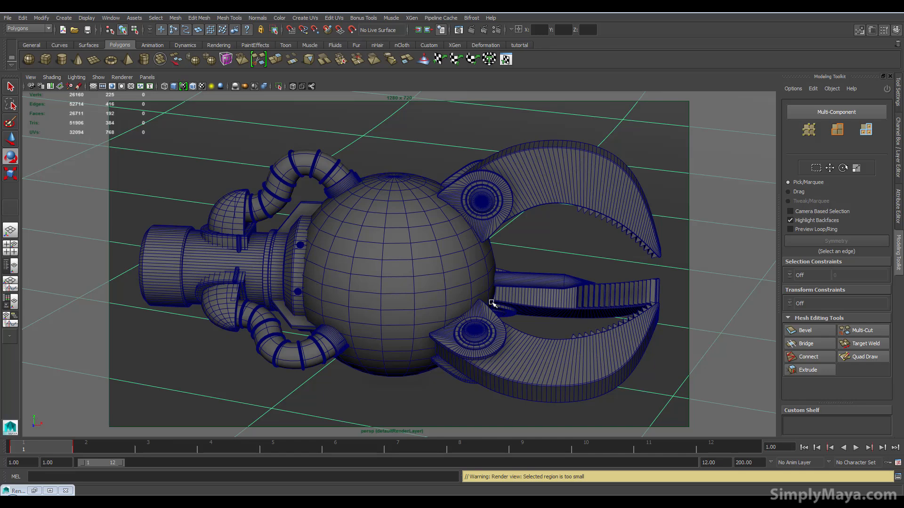
Step: Inspect the middle claw, the pipe end collar and the sphere in the wireframe-on-shaded scene by selecting each
click(565, 282)
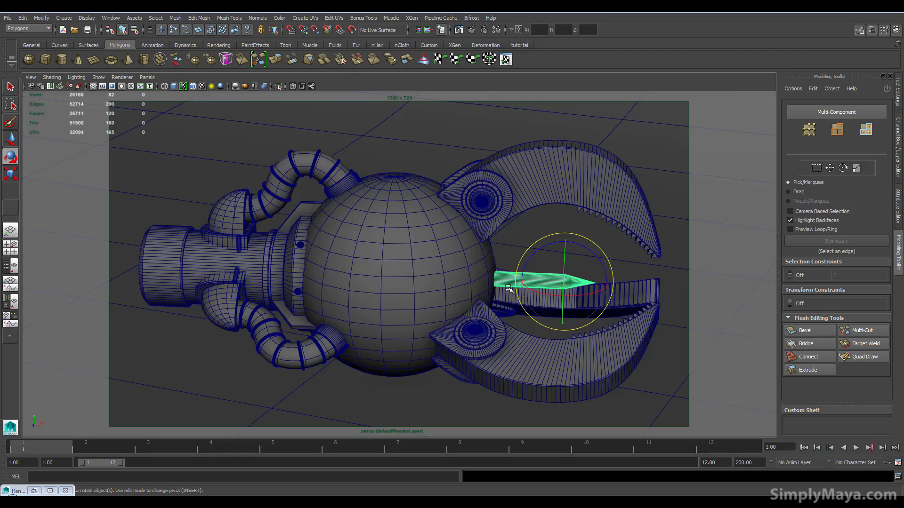
click(343, 184)
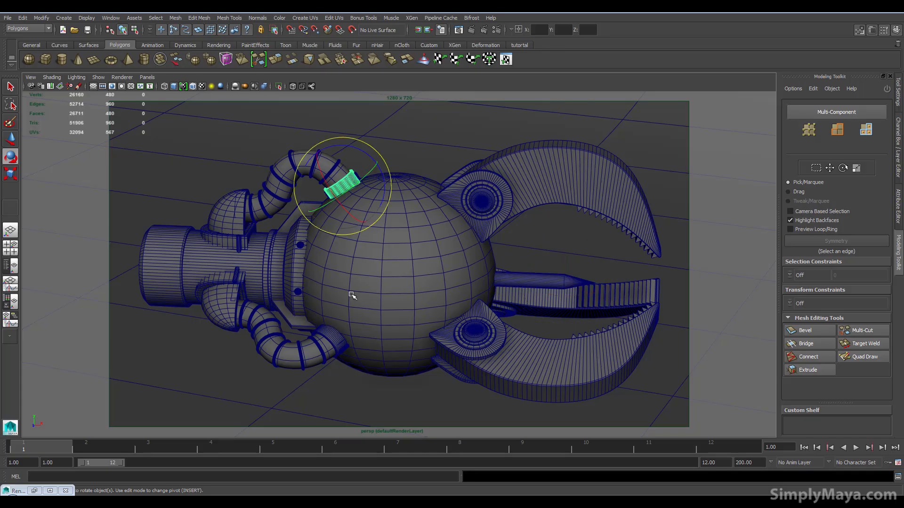
click(337, 338)
click(347, 193)
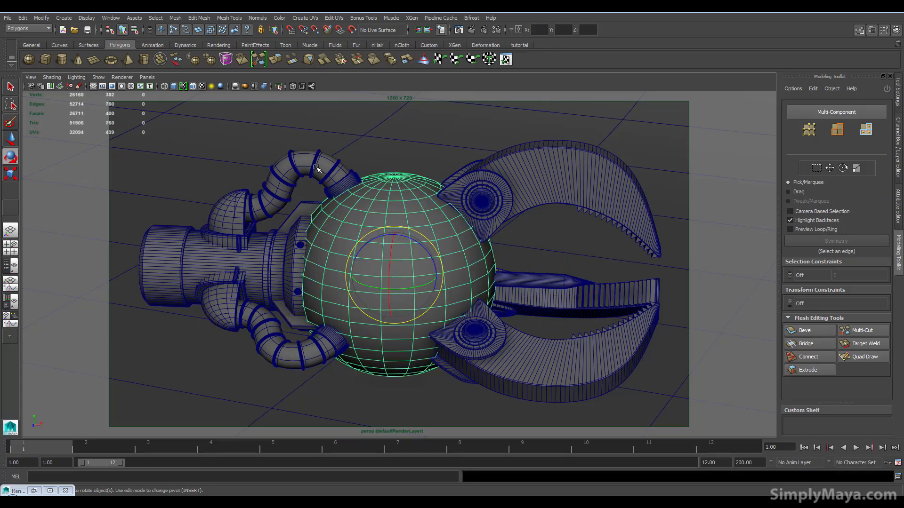
click(347, 188)
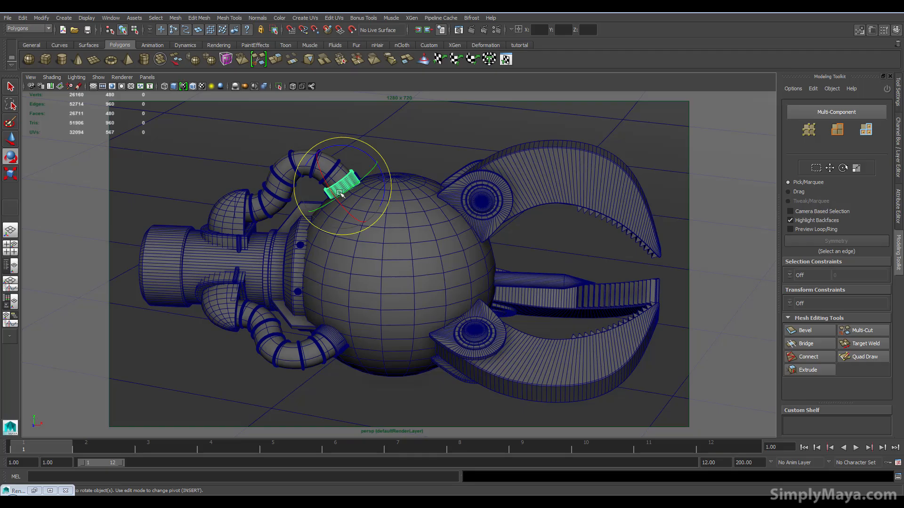
click(531, 282)
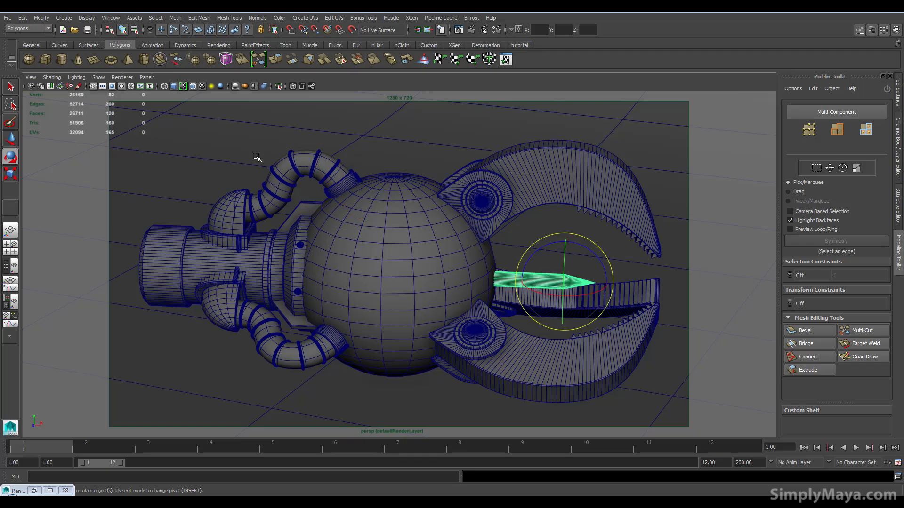
Step: Create a polygon cone beside the gripper, scale it up and raise it well above the floor
scroll(235, 191, down, 5)
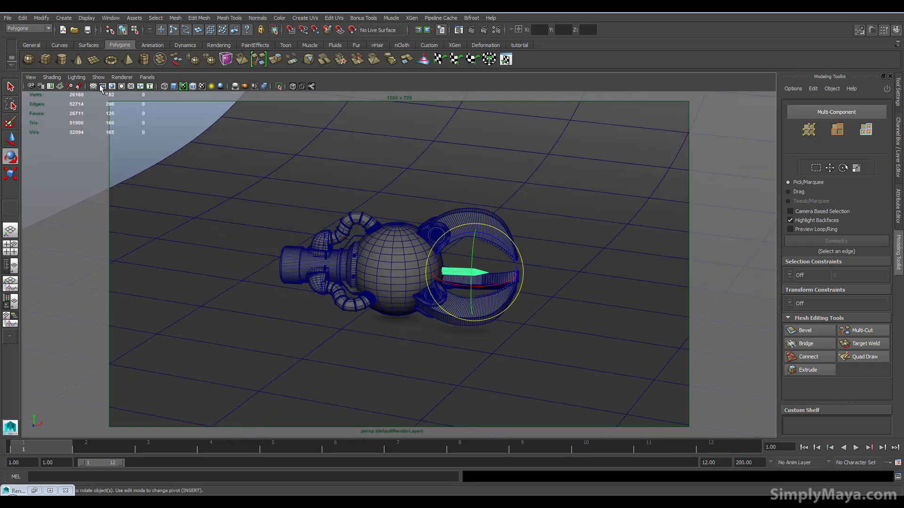
click(80, 58)
drag(706, 332, 755, 332)
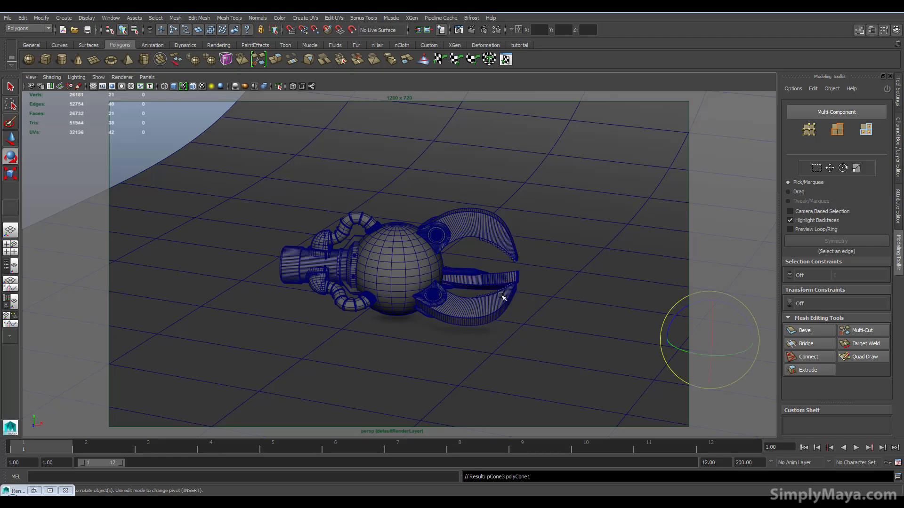
key(w)
drag(613, 284, 614, 235)
alt+middle_drag(504, 256, 428, 292)
key(r)
drag(418, 288, 439, 287)
key(w)
drag(419, 247, 418, 138)
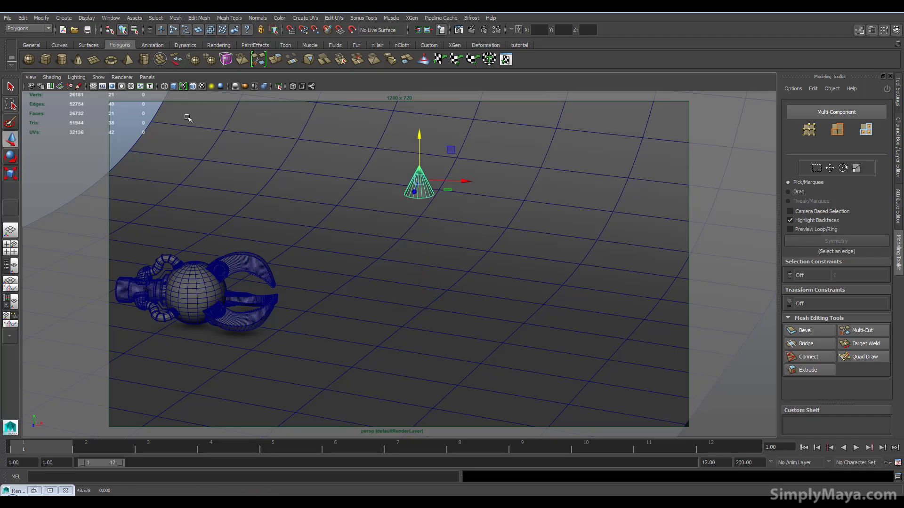
Step: Create a polygon cylinder, position it directly beneath the cone and scale it to match the cone's base width
click(62, 59)
drag(420, 296, 441, 220)
key(r)
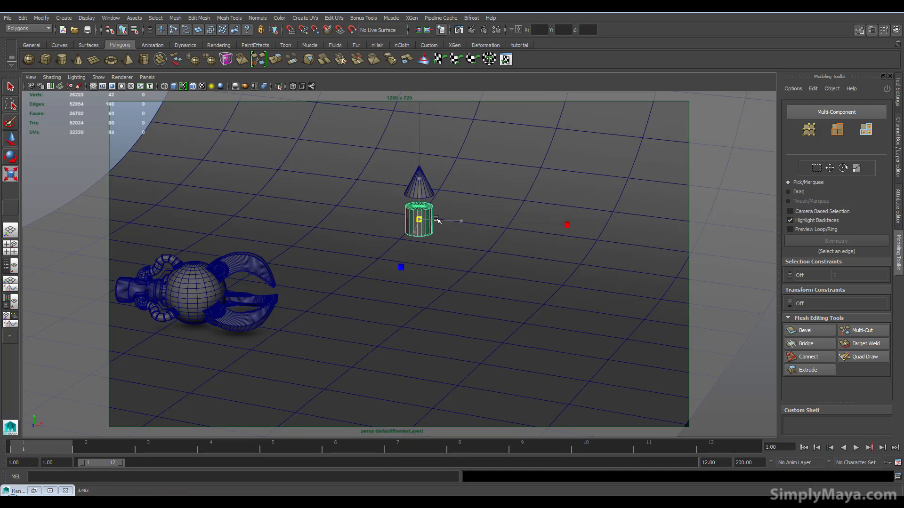
key(w)
drag(418, 171, 418, 162)
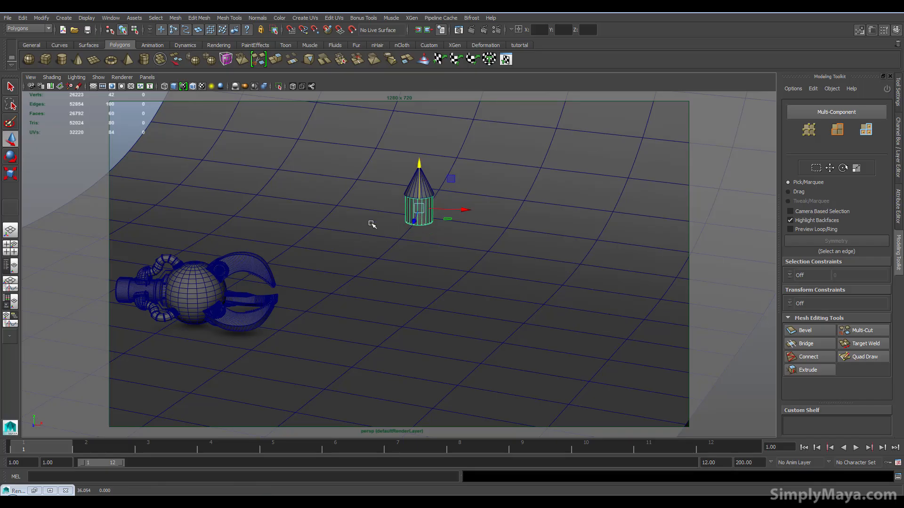
key(f)
scroll(424, 306, down, 3)
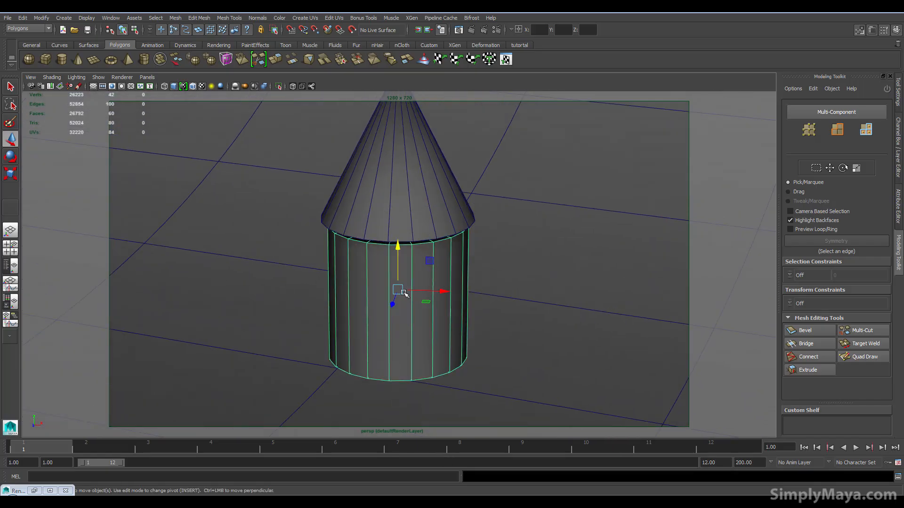
key(r)
drag(398, 289, 408, 286)
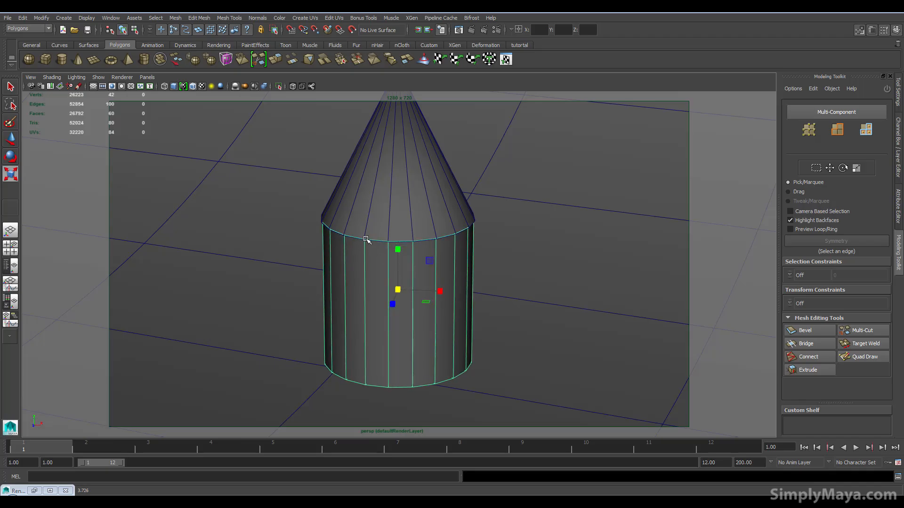
Step: Lower the cylinder clear of the cone and delete the cone's base face
key(w)
mouse_move(399, 244)
mouse_down()
mouse_move(381, 283)
mouse_move(397, 262)
mouse_up()
click(379, 284)
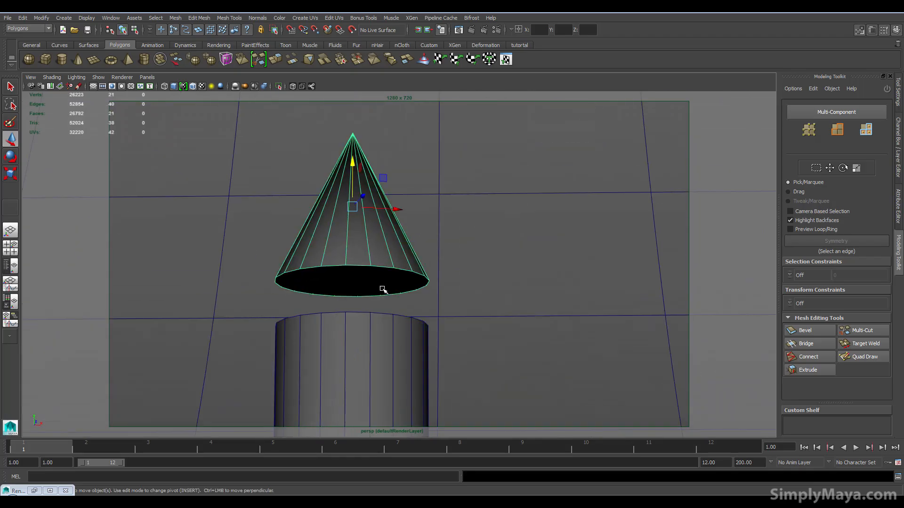
alt+drag(369, 302, 365, 269)
right_drag(366, 268, 359, 277)
click(360, 278)
key(Delete)
Step: Delete the cylinder's top cap faces using drag selection limited to camera-facing components
alt+drag(355, 295, 349, 321)
click(349, 389)
mouse_move(345, 357)
alt+mouse_down()
mouse_move(336, 320)
mouse_move(353, 343)
alt+mouse_up()
click(799, 192)
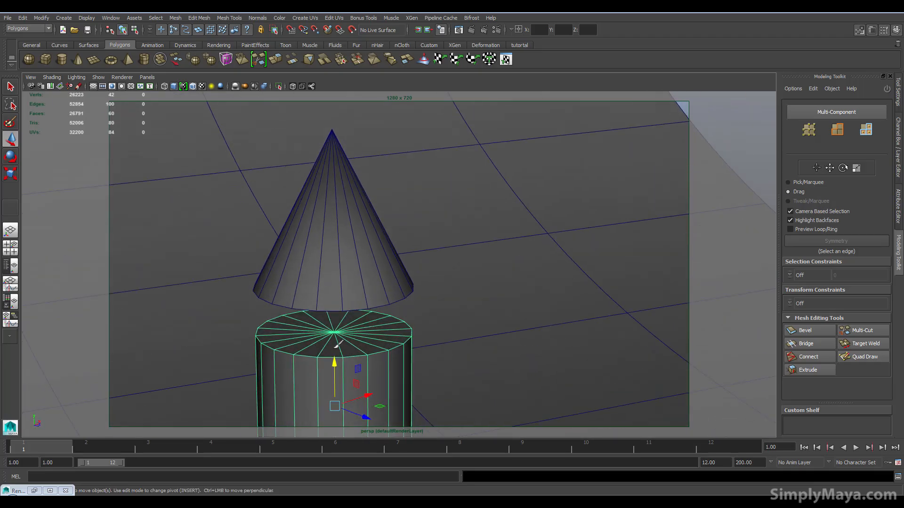
mouse_move(339, 343)
right_down()
mouse_move(334, 258)
mouse_move(372, 278)
mouse_move(334, 310)
right_up()
mouse_move(306, 351)
mouse_down()
mouse_move(351, 325)
mouse_move(329, 334)
mouse_up()
key(Delete)
right_drag(332, 308, 335, 263)
click(352, 347)
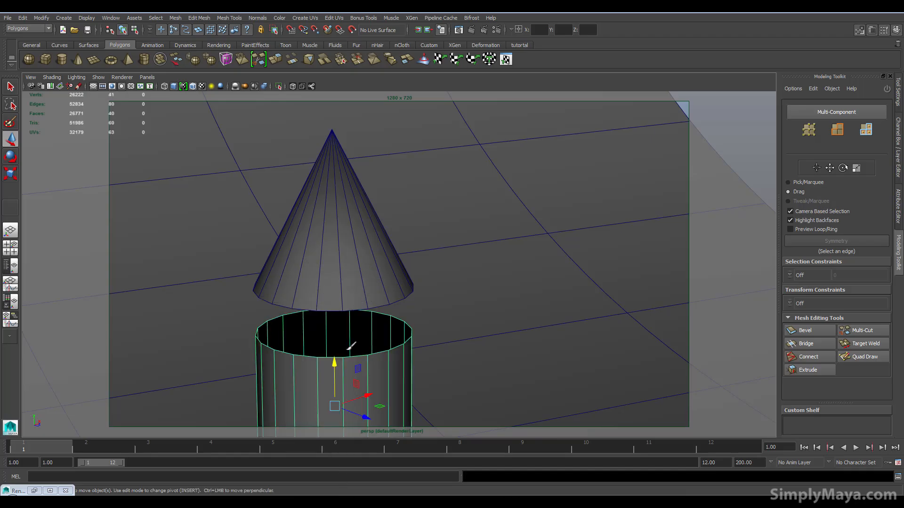
Step: Raise the open cylinder against the cone's rim and combine the cylinder and cone into one mesh
drag(338, 360, 334, 315)
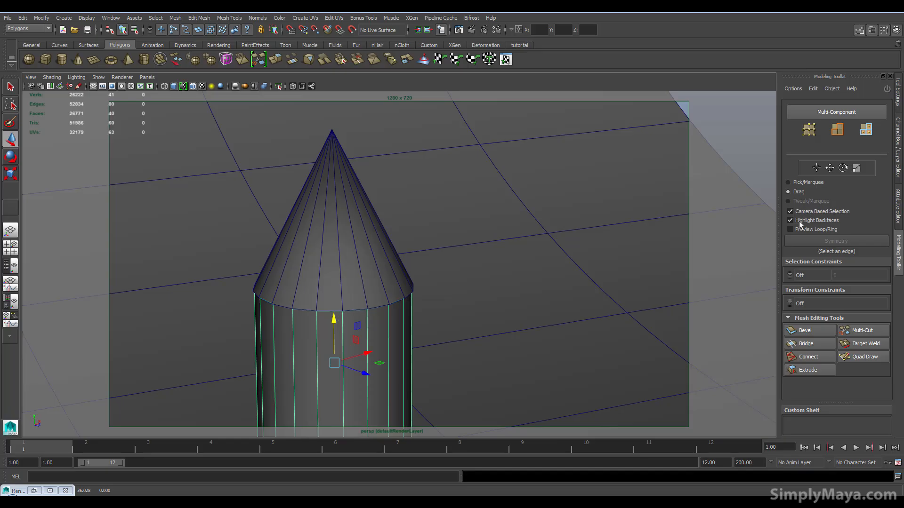
click(796, 184)
click(337, 236)
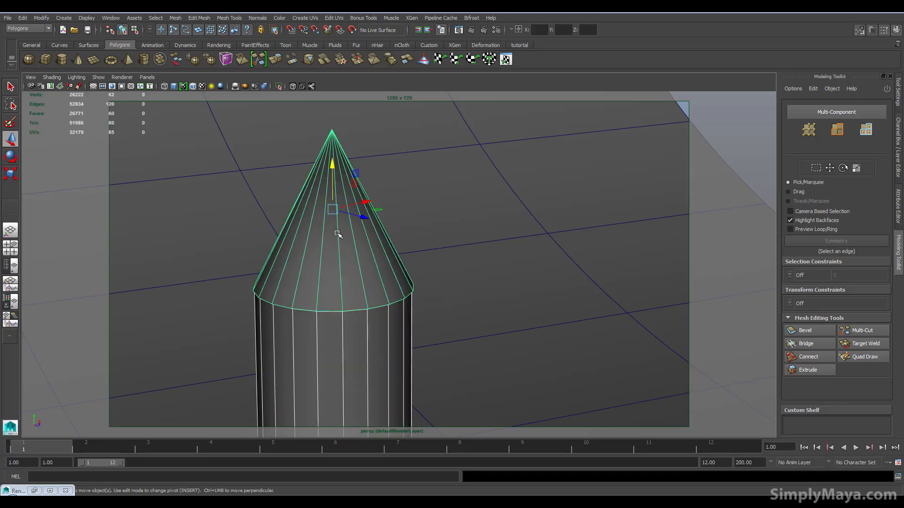
key(space)
click(250, 269)
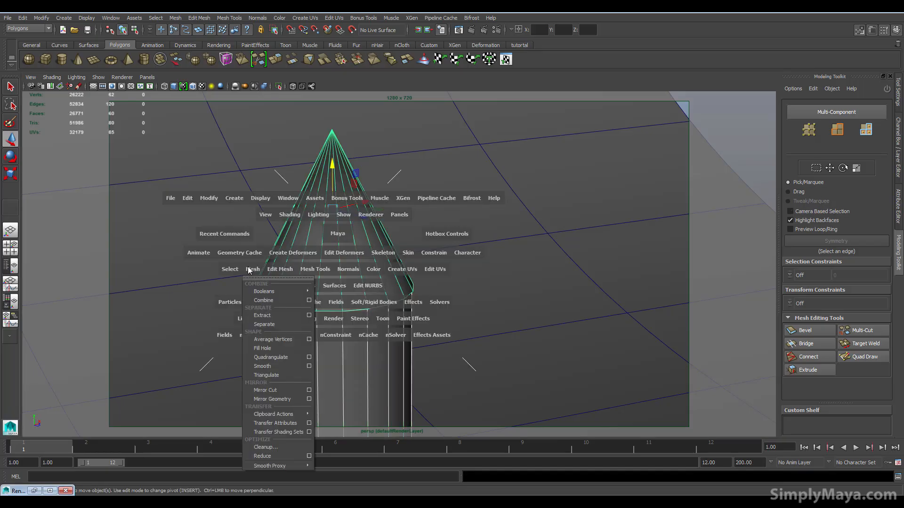
click(257, 296)
Step: Merge the overlapping vertices along the front of the seam between the cone and cylinder
right_drag(339, 310, 304, 296)
click(316, 311)
drag(326, 315, 317, 307)
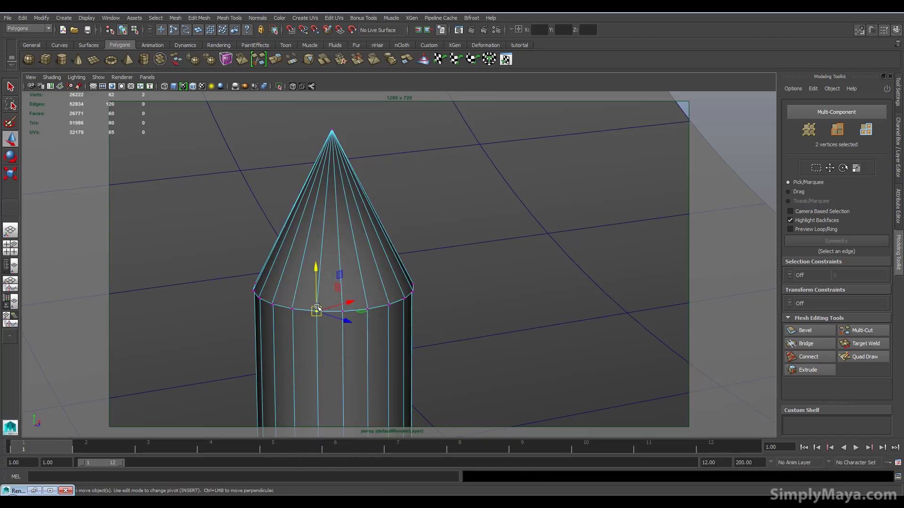
shift+right_drag(317, 309, 336, 278)
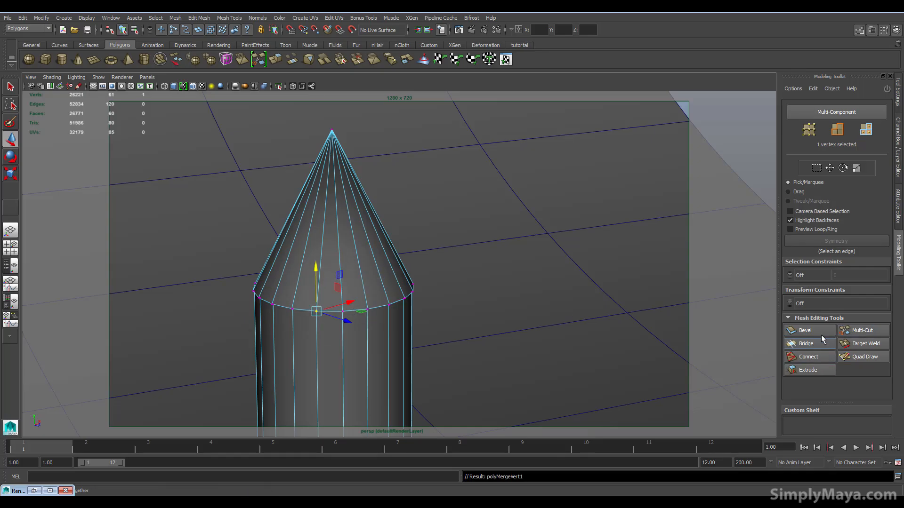
click(866, 343)
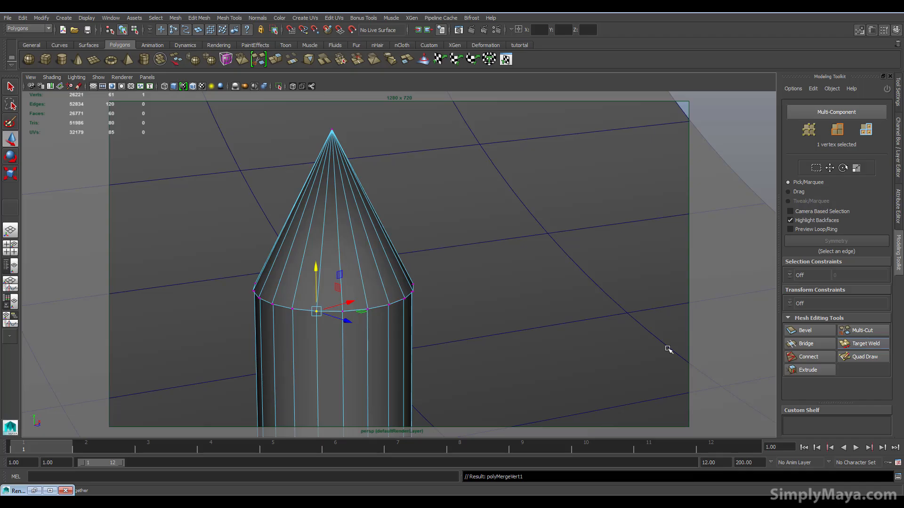
click(390, 304)
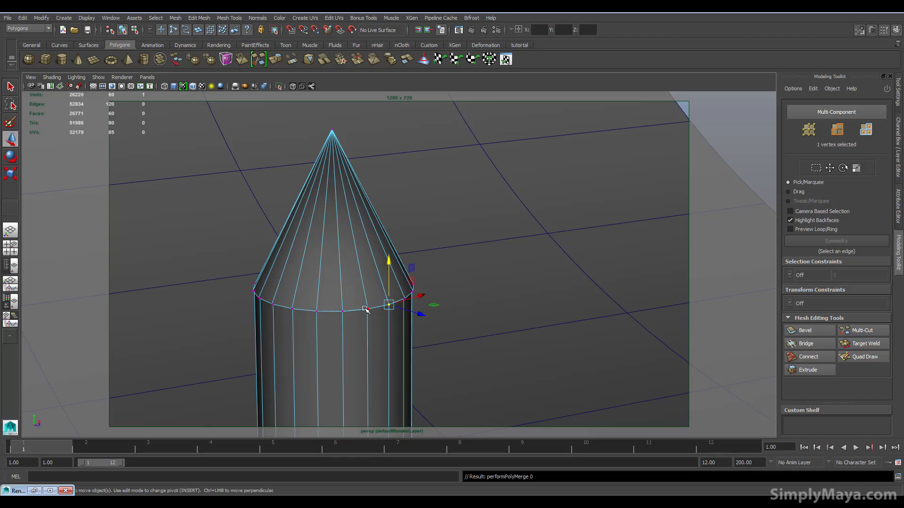
drag(368, 309, 237, 345)
Step: Examine the pointed spike between the gripper's claws and view the gripper's rendered images from different angles
scroll(412, 333, down, 5)
alt+drag(411, 332, 391, 328)
scroll(312, 329, up, 8)
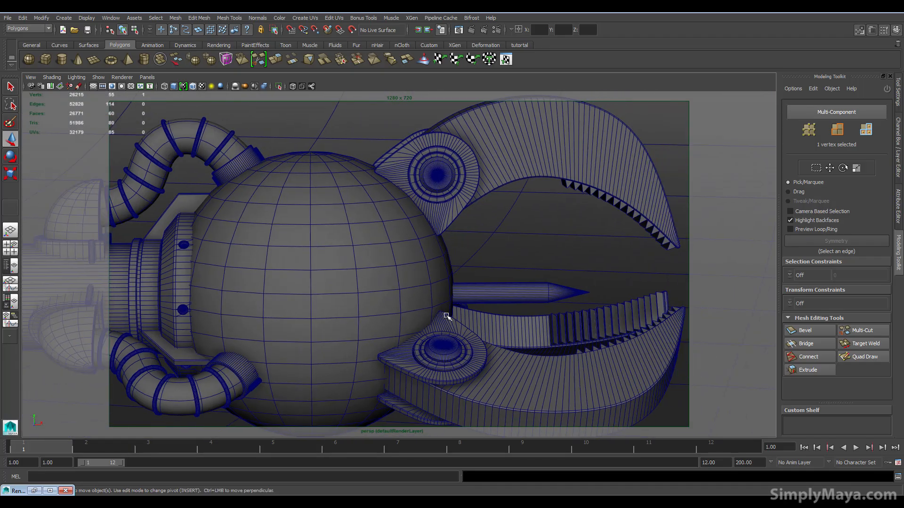
click(494, 290)
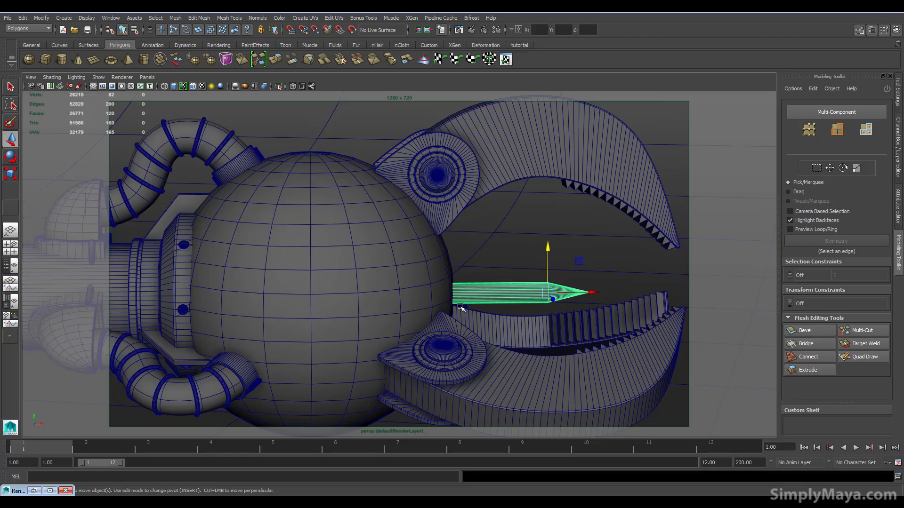
scroll(507, 320, down, 2)
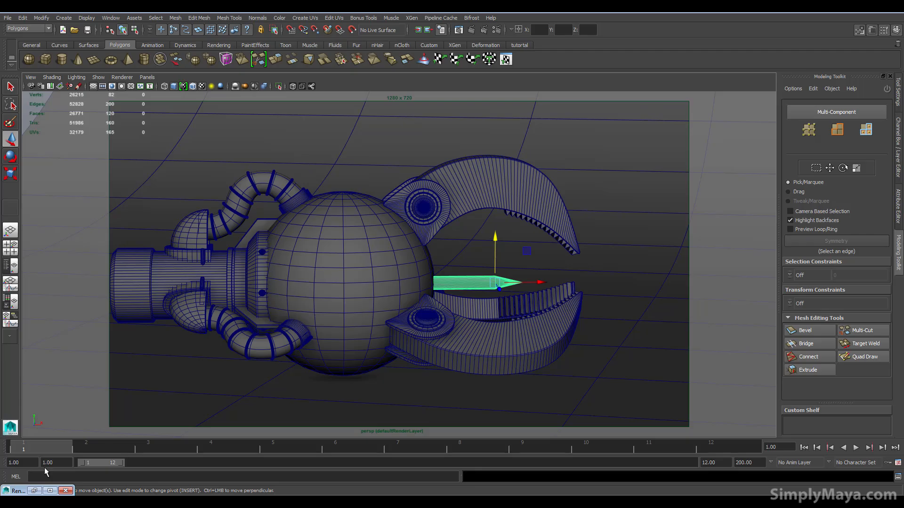
click(39, 491)
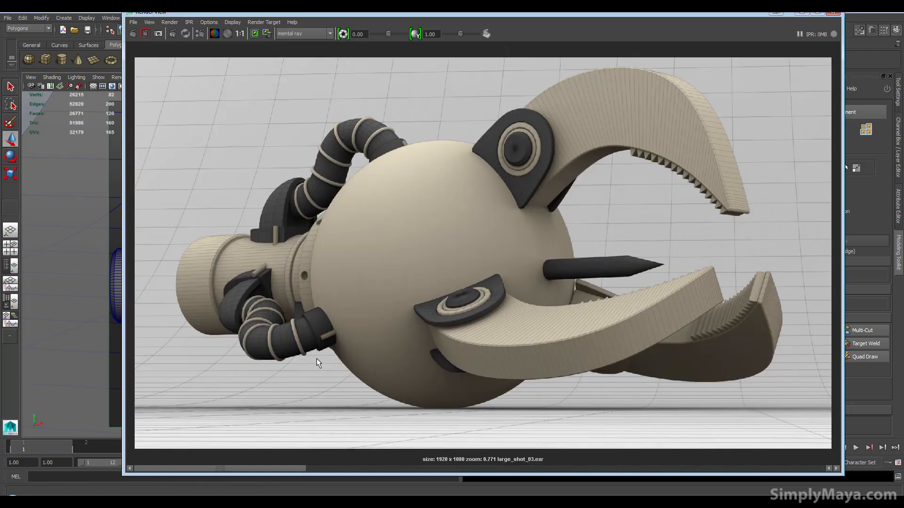
click(326, 468)
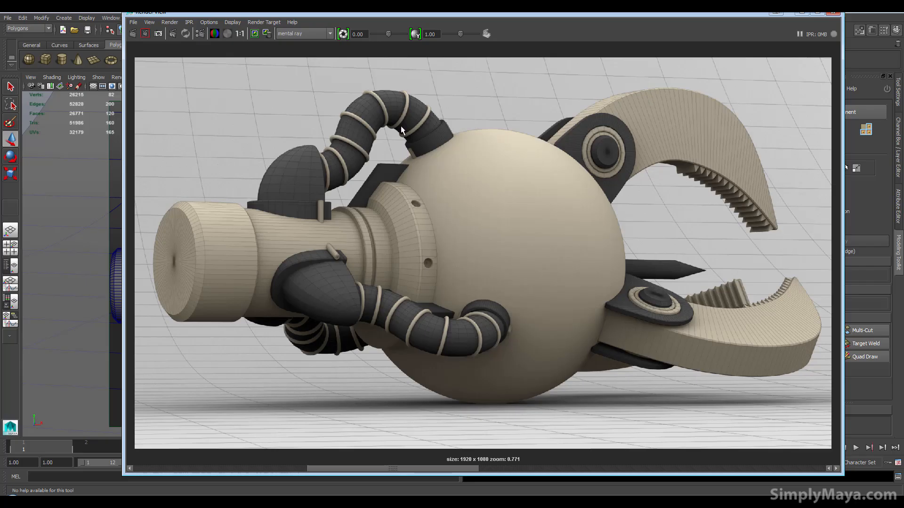
click(802, 13)
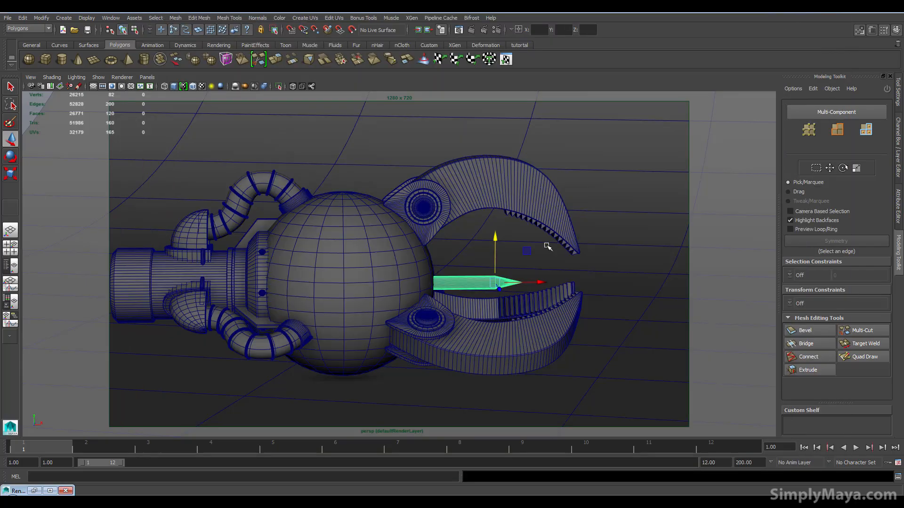
Step: Check the floor and background in the gripper render, and select and frame the curved backdrop in the scene
scroll(541, 271, down, 5)
alt+drag(334, 344, 142, 423)
click(34, 490)
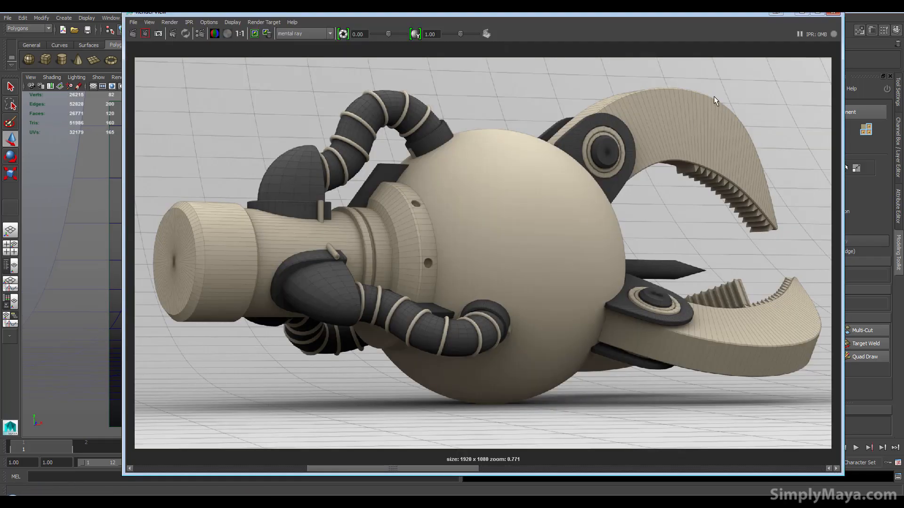
click(800, 13)
alt+drag(625, 248, 461, 312)
click(460, 312)
key(f)
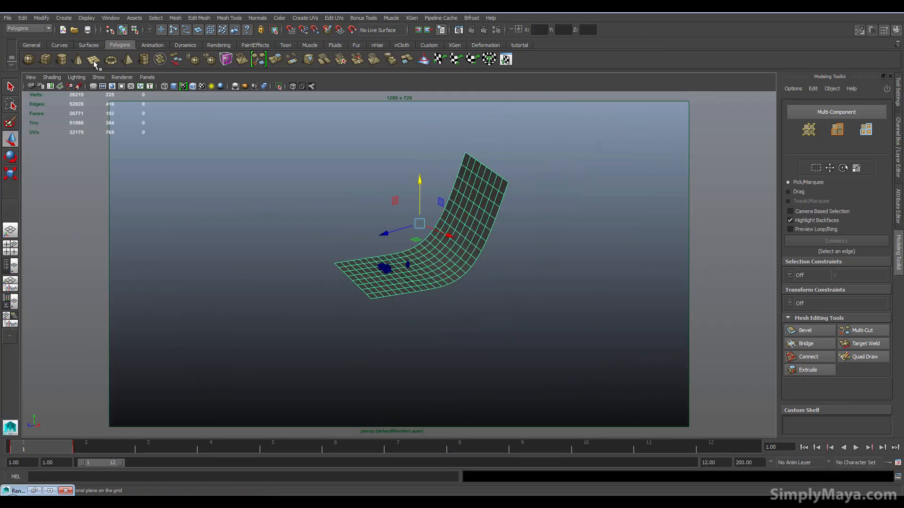
Step: Create a polygon plane beside the curved backdrop at about X 204 and scale it up to about 538
click(407, 281)
drag(414, 292, 482, 331)
key(r)
drag(471, 311, 648, 309)
alt+drag(535, 339, 458, 371)
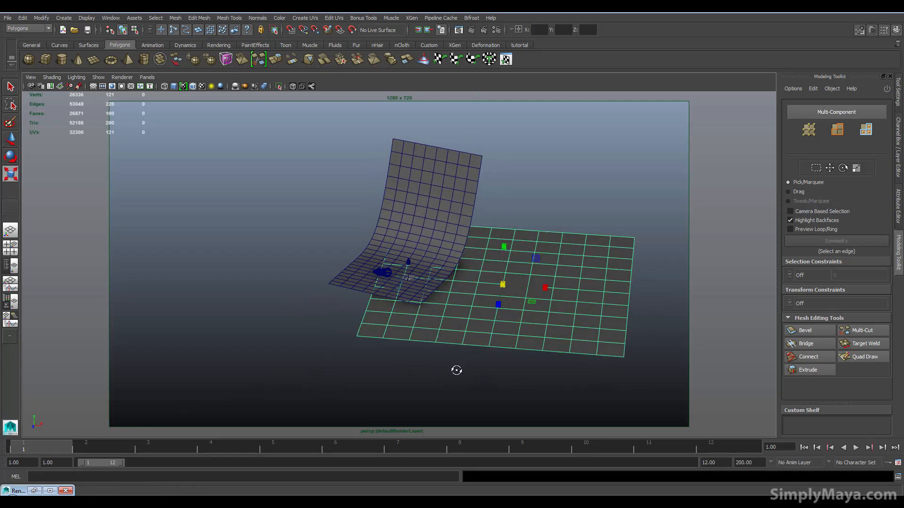
alt+drag(504, 311, 400, 308)
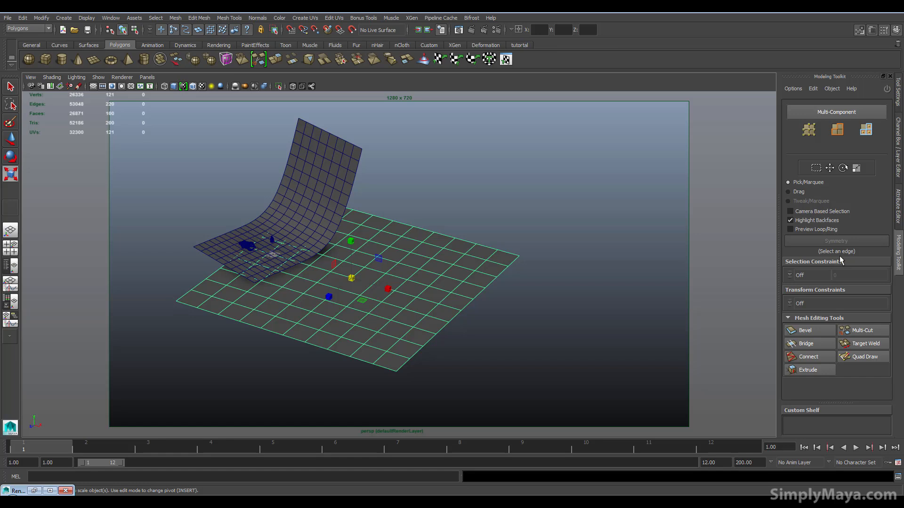
Step: Set the new plane's width and height subdivisions to 1
click(899, 170)
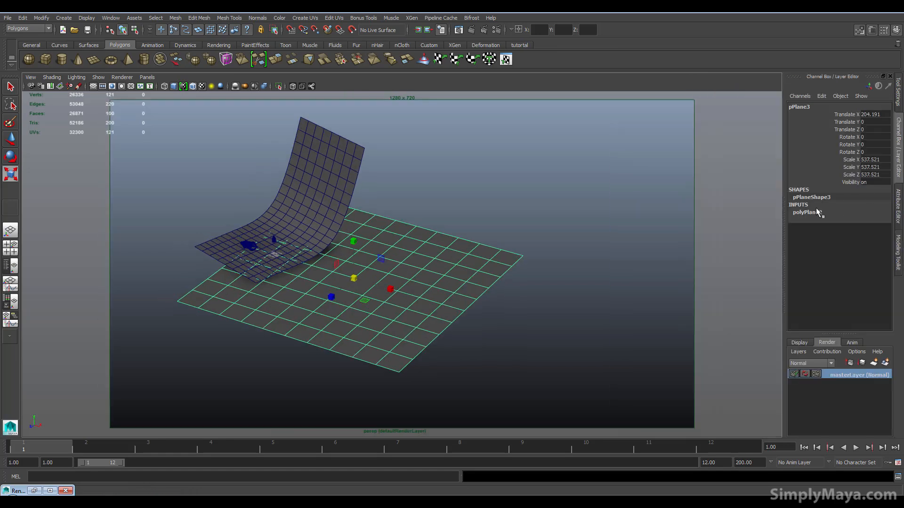
click(816, 211)
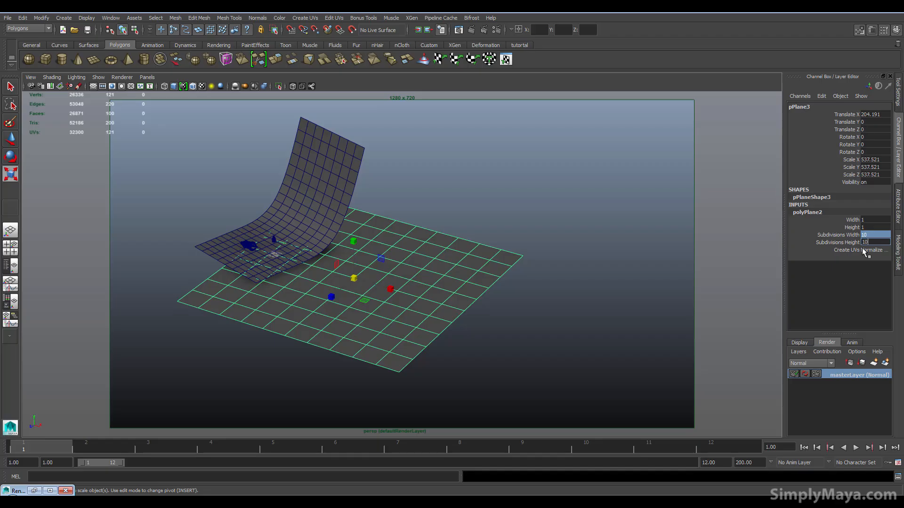
text(1)
key(Return)
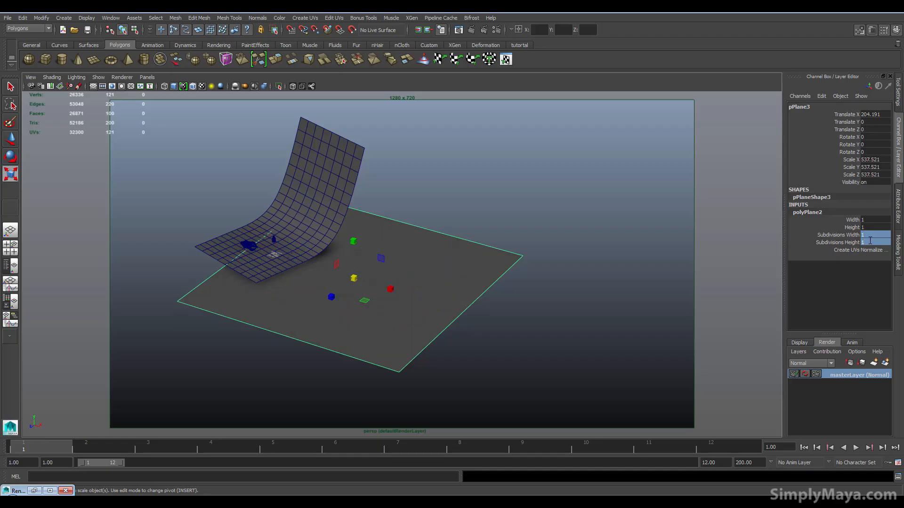
alt+drag(352, 334, 460, 220)
Step: Cut an edge loop across the middle of the plane with Multi-Cut
click(898, 251)
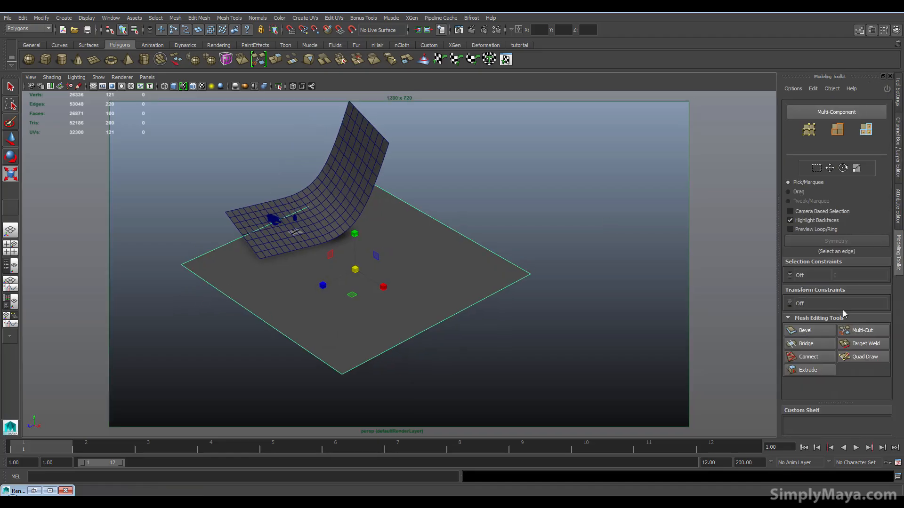
click(878, 332)
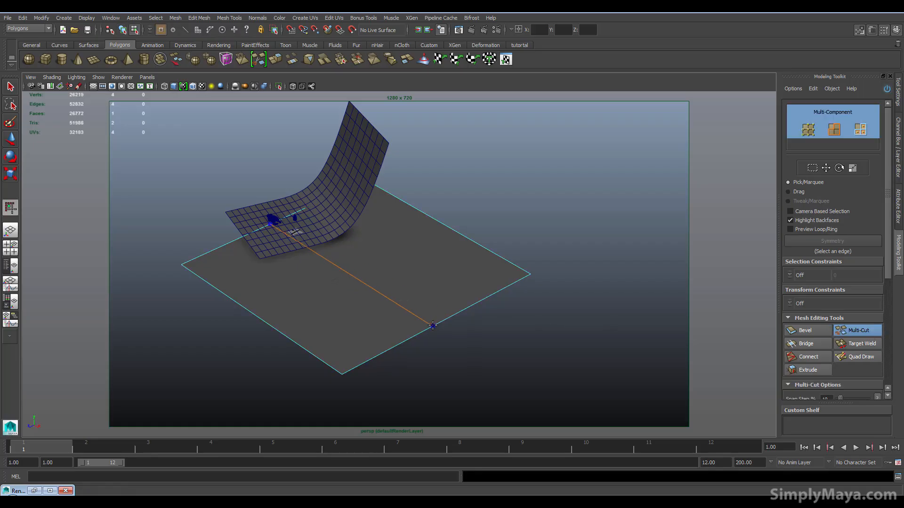
ctrl+click(433, 326)
right_drag(442, 302, 443, 271)
key(q)
Step: Raise the plane's far edge, shift it toward the middle and preview the shape smoothed as a curved backdrop
click(476, 243)
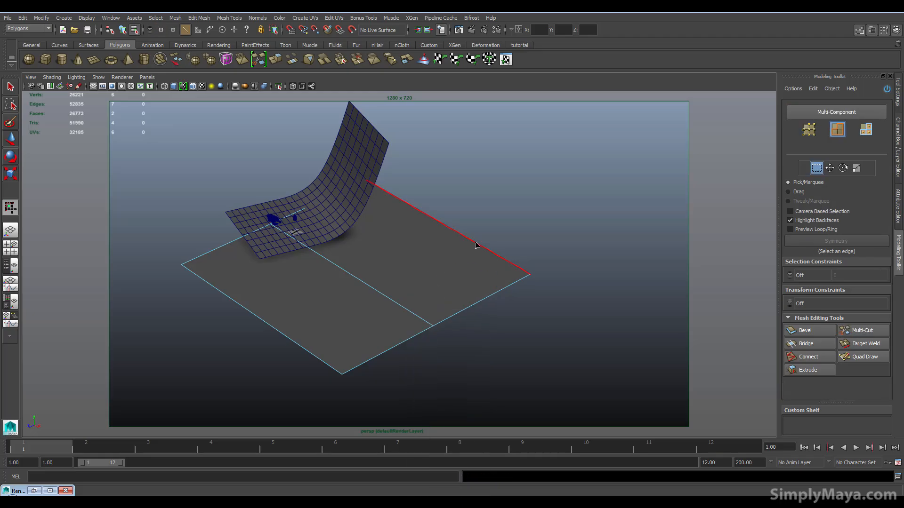
key(w)
alt+drag(476, 263, 423, 254)
drag(499, 245, 451, 126)
drag(466, 170, 395, 169)
alt+drag(386, 235, 409, 218)
key(3)
alt+drag(326, 268, 359, 260)
Step: Delete the demonstration plane as a whole object
right_click(360, 259)
right_drag(388, 240, 391, 243)
alt+drag(391, 243, 436, 214)
click(436, 209)
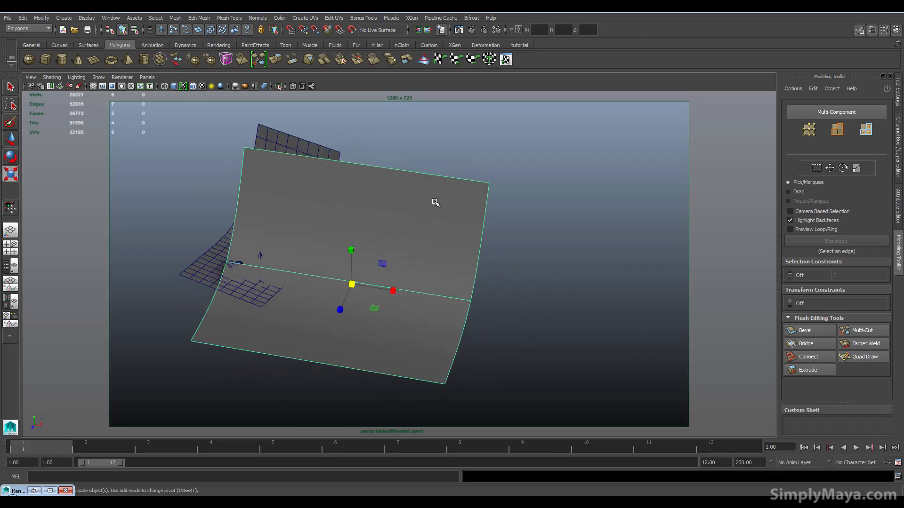
key(Delete)
Step: Examine the original curved backdrop behind the gripper and compare it with the background in the render
alt+drag(260, 273, 347, 295)
alt+right_drag(290, 312, 528, 310)
alt+drag(529, 311, 341, 303)
click(345, 264)
key(space)
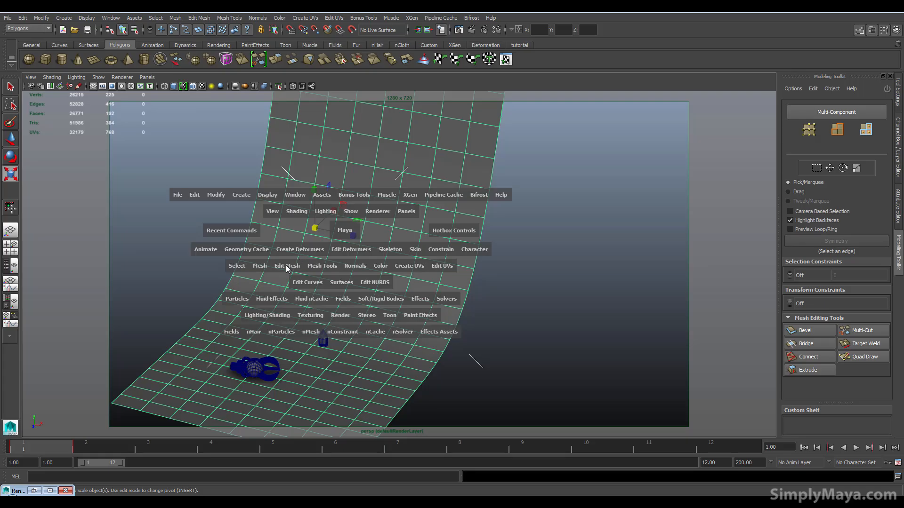
click(263, 266)
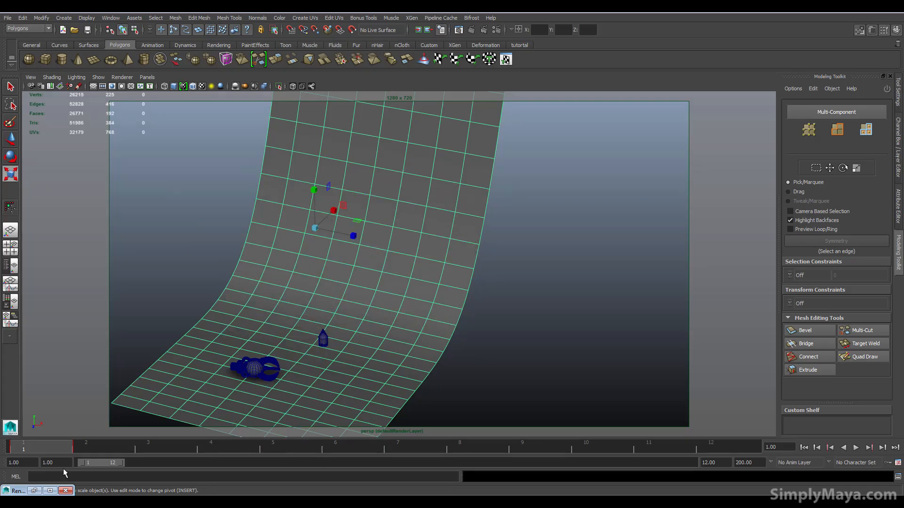
click(34, 490)
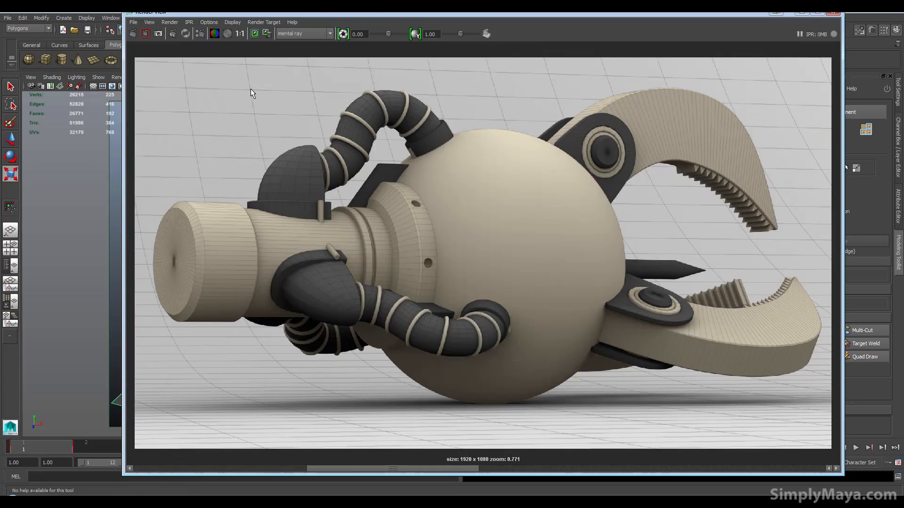
drag(340, 13, 296, 47)
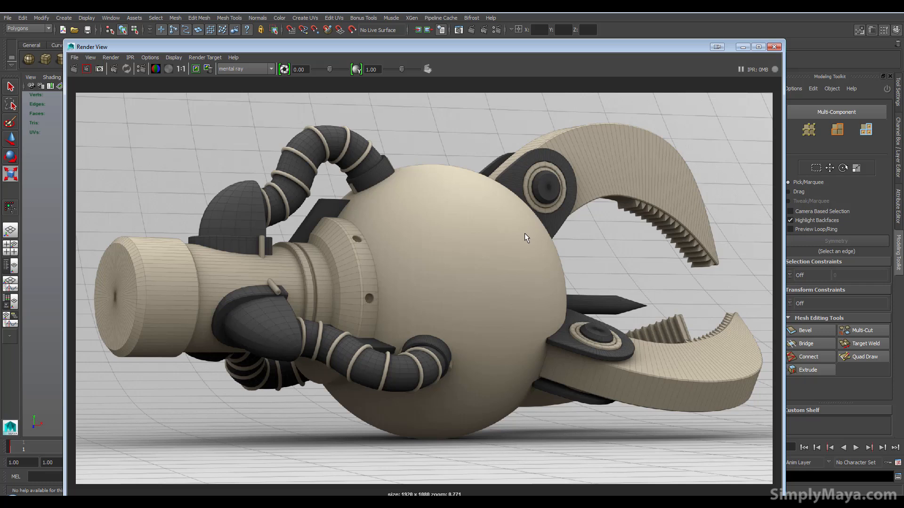
Step: Delete the leftover demonstration spike standing on the curved backdrop
click(743, 47)
click(321, 340)
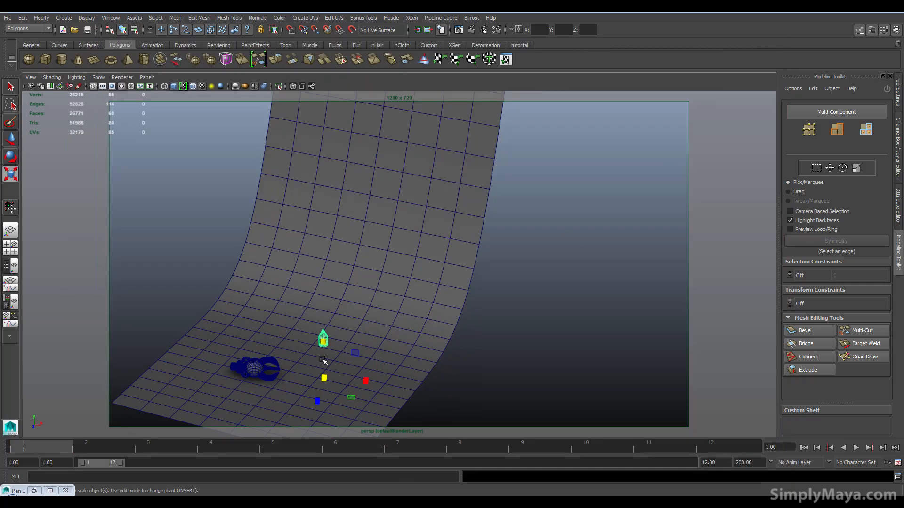
key(Delete)
Step: Frame the view on the gripper's central sphere
click(253, 369)
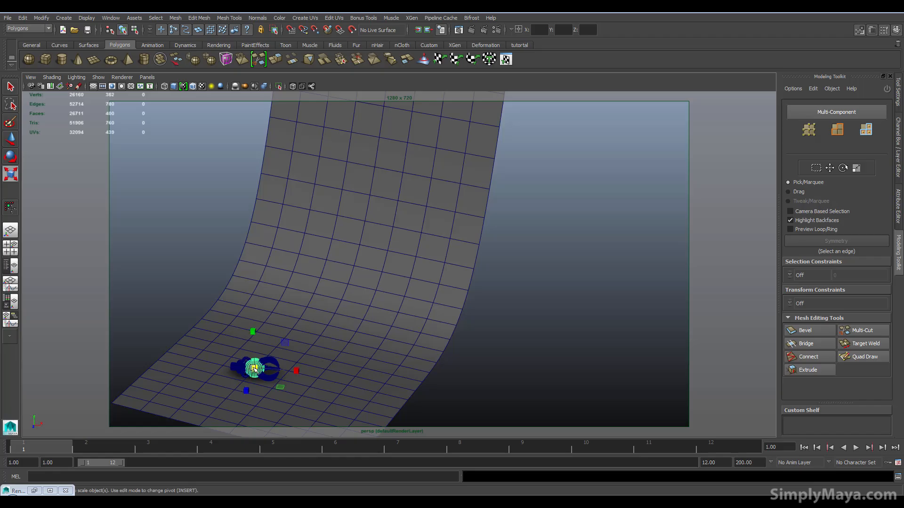
key(f)
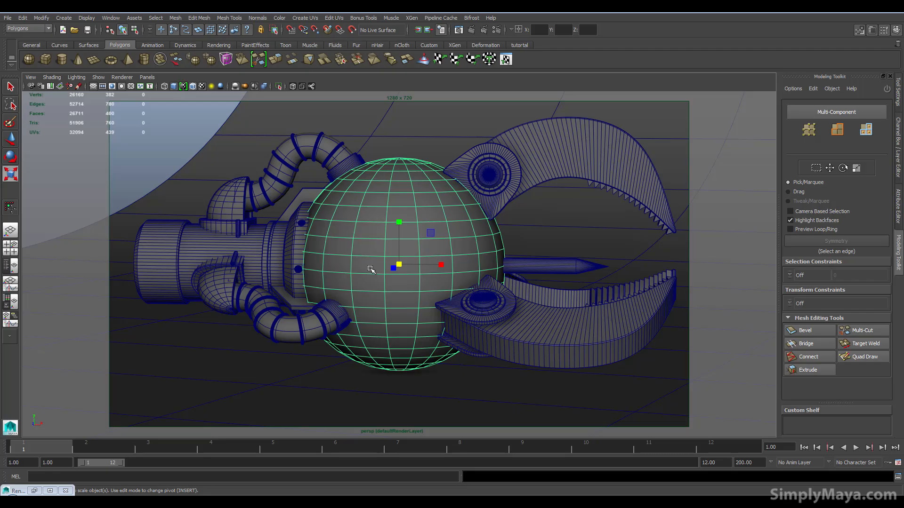
alt+drag(359, 232, 357, 233)
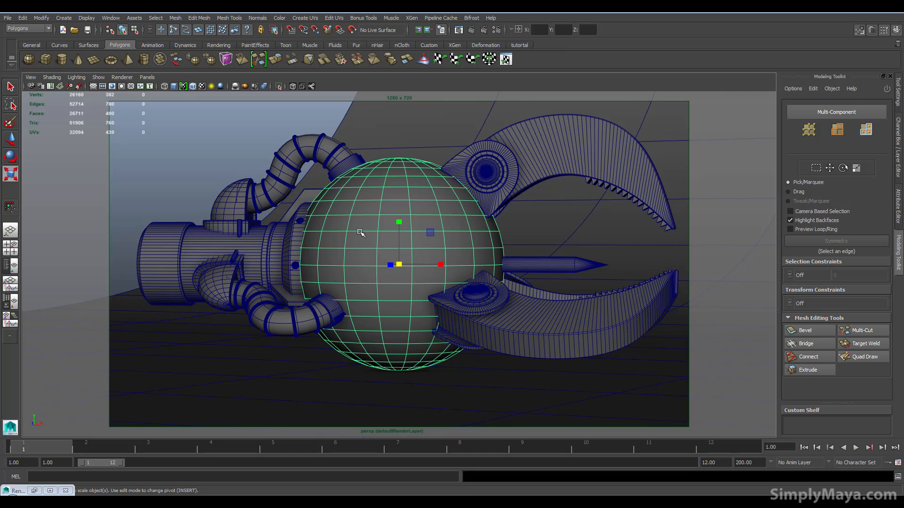
right_click(416, 174)
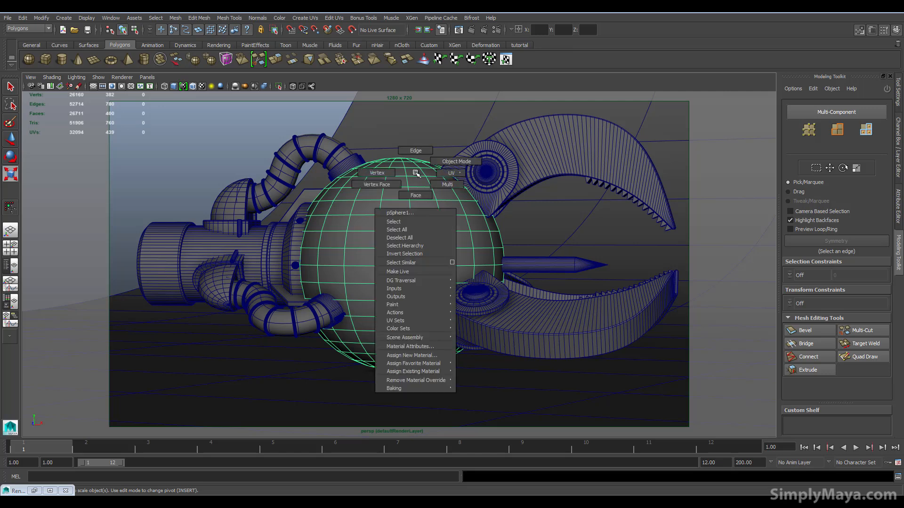
click(296, 368)
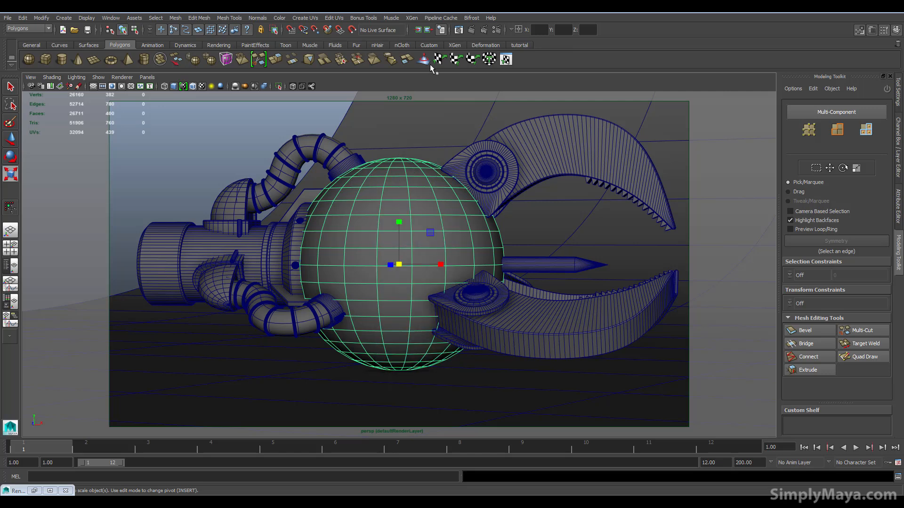
Step: Check the image size preset in the render settings
click(458, 30)
click(496, 30)
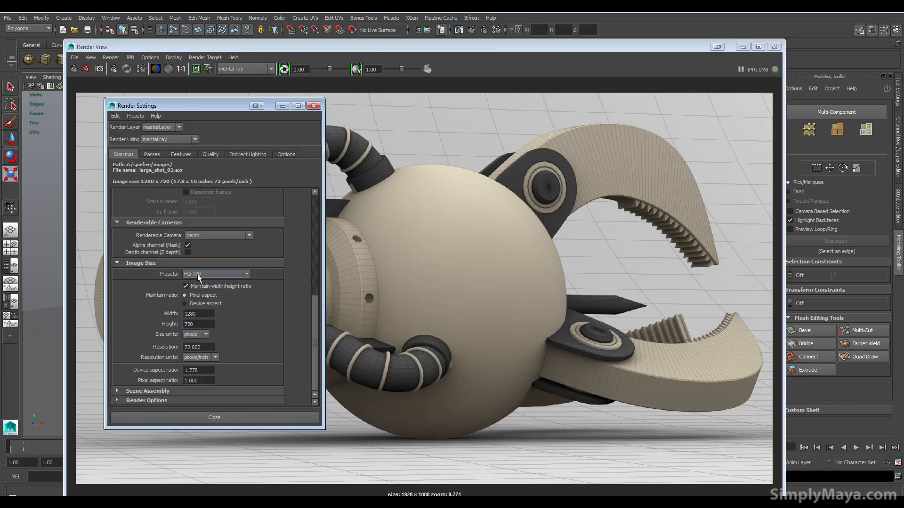
click(207, 416)
mouse_move(206, 52)
mouse_down()
mouse_move(218, 389)
mouse_move(212, 65)
mouse_up()
click(749, 60)
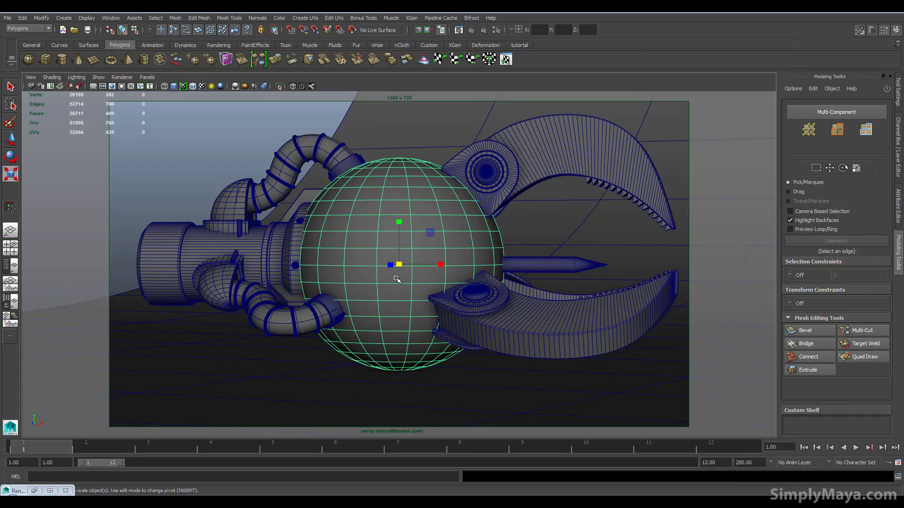
Step: Match the gripper's viewing angle to the render, select the perspective camera and show its attributes
alt+drag(384, 293, 471, 283)
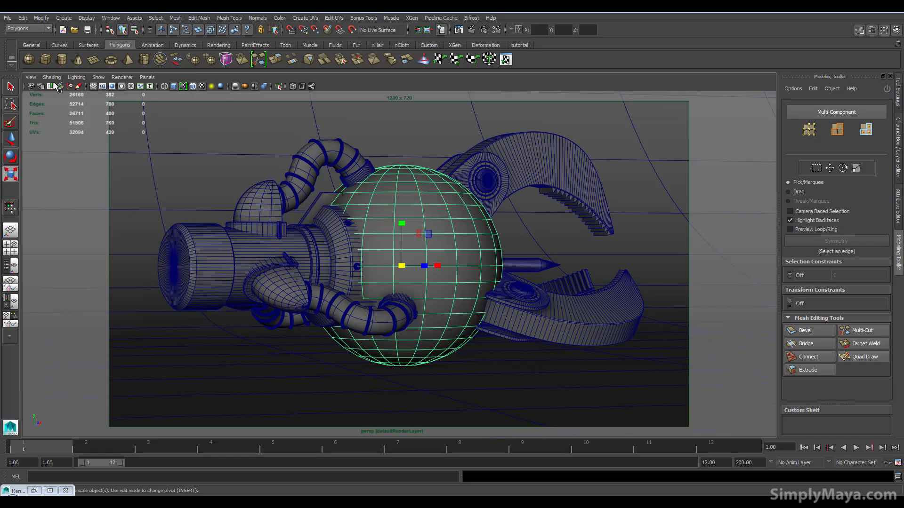
click(59, 99)
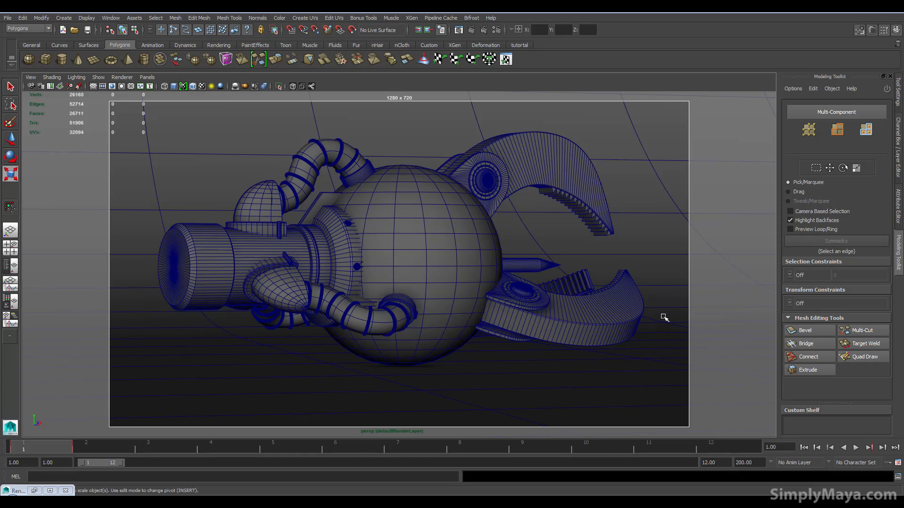
click(899, 132)
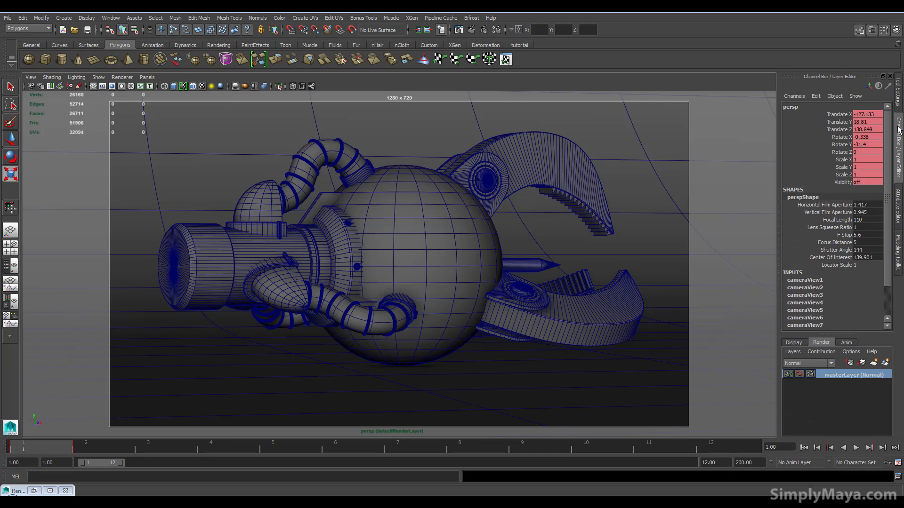
click(898, 215)
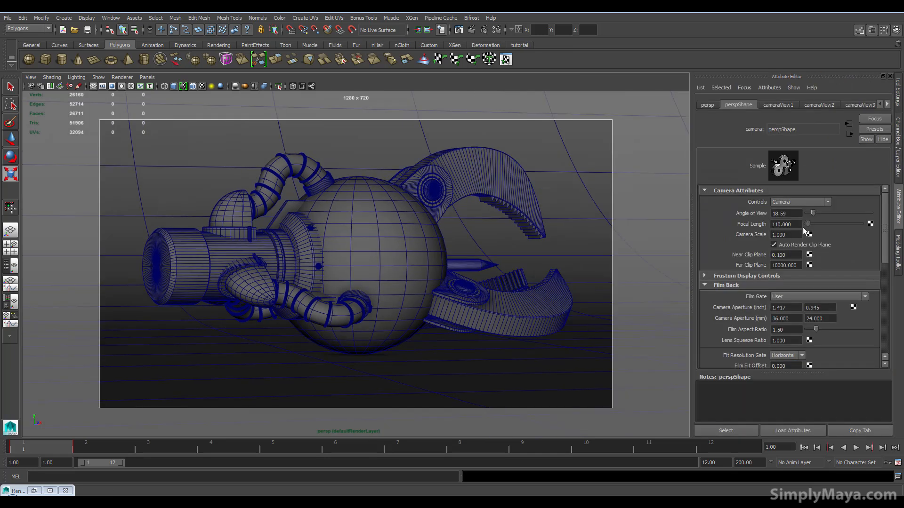
Step: Set the camera's focal length to 35 and reframe the gripper inside the resolution gate
double_click(793, 224)
text(35)
key(Return)
alt+right_drag(308, 290, 602, 313)
key(r)
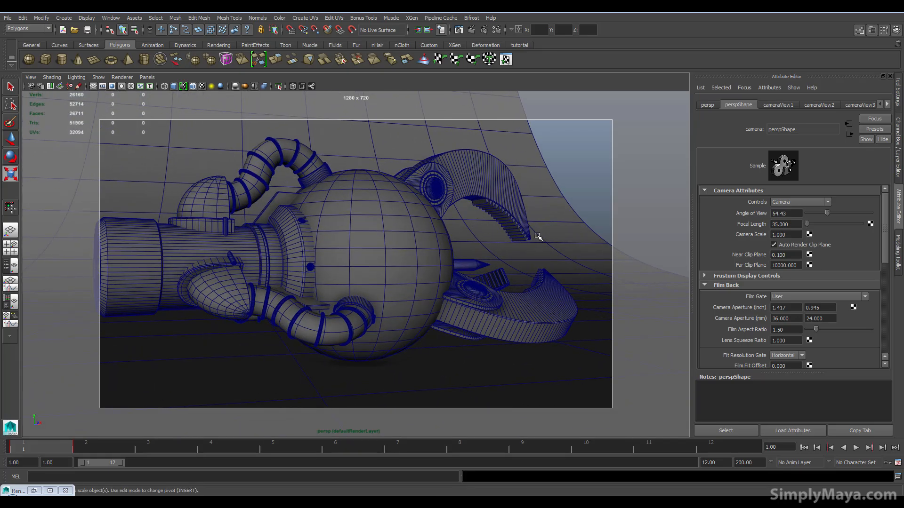
alt+middle_drag(448, 239, 460, 232)
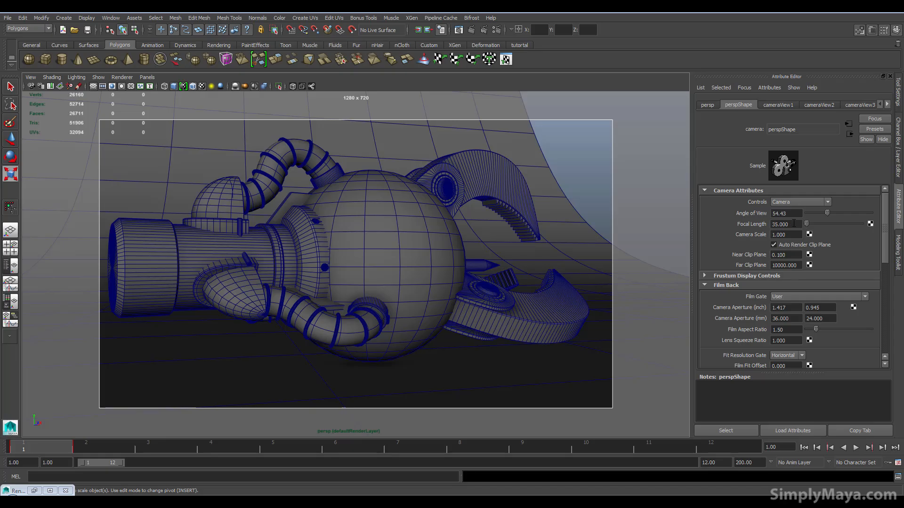
Step: Set the camera's focal length to 110 and pull back until the whole gripper fits the frame
double_click(794, 224)
text(110)
key(Return)
alt+right_drag(524, 248, 238, 268)
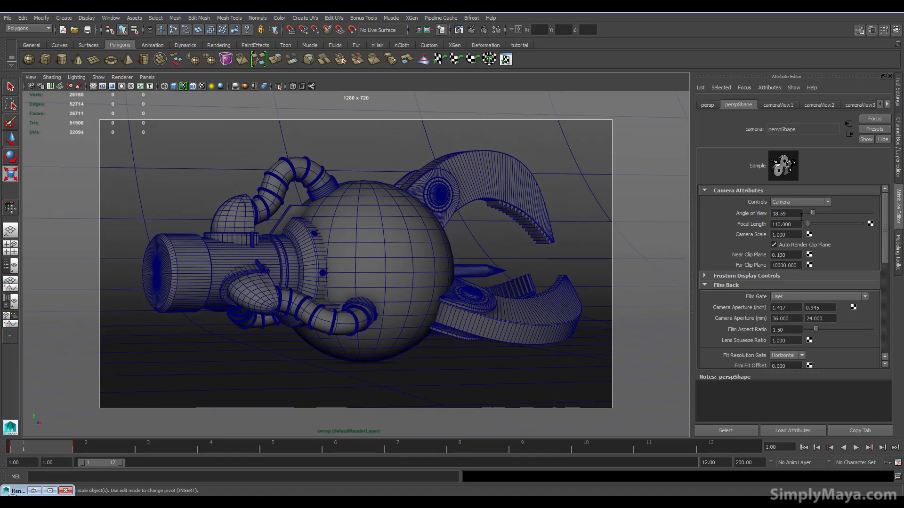
Step: Set the camera's focal length to 180 and reframe the gripper from farther away
double_click(786, 223)
text(180)
key(Return)
alt+right_drag(452, 303, 333, 300)
alt+drag(333, 300, 329, 308)
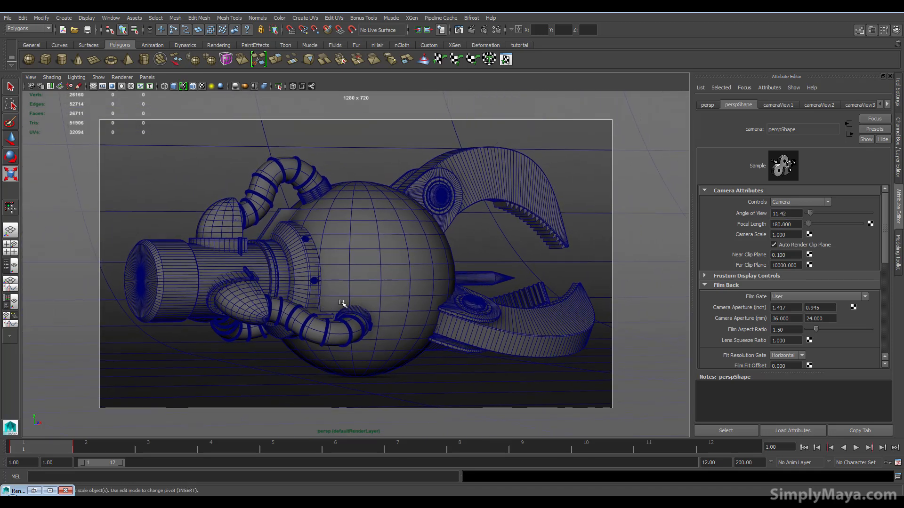
Step: Return the camera's focal length to 110 and move in until the gripper fills the frame
click(796, 225)
text(110)
key(Return)
alt+right_drag(388, 269, 441, 269)
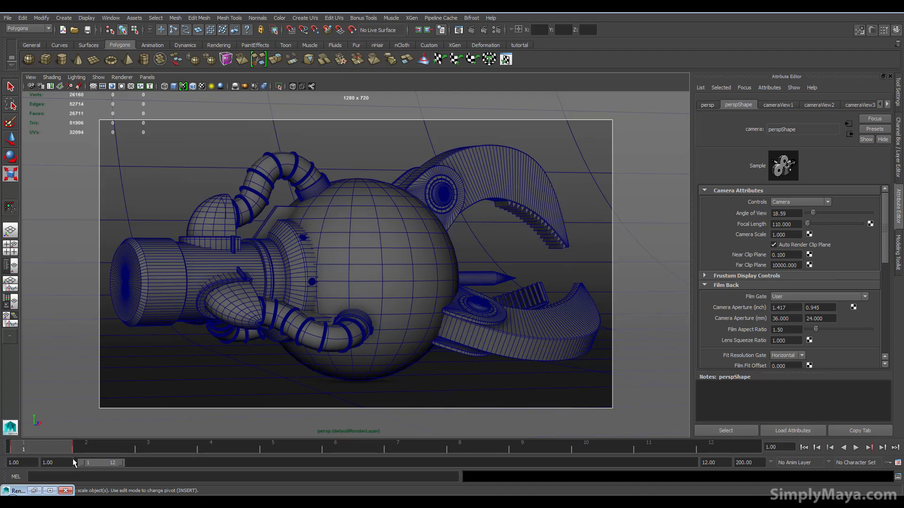
Step: Render the perspective view of the gripper with mental ray
click(37, 491)
drag(426, 66, 410, 16)
drag(195, 447, 185, 474)
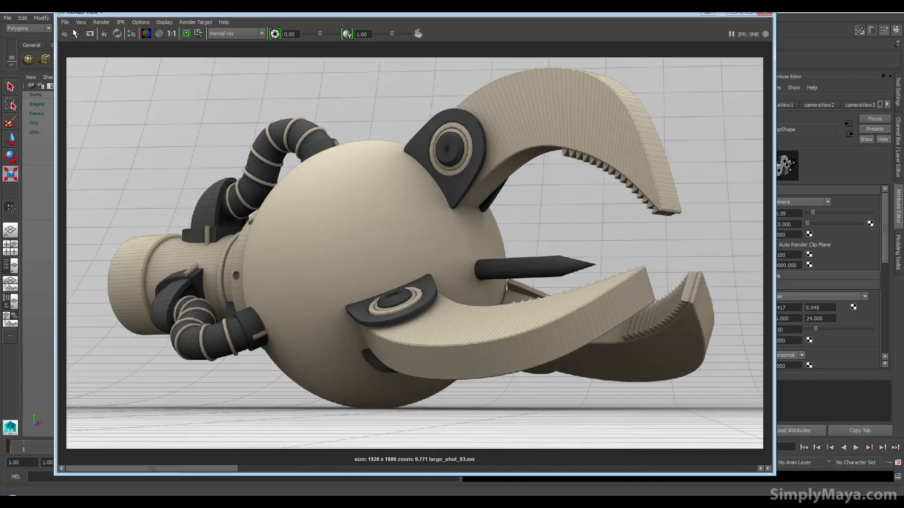
click(64, 33)
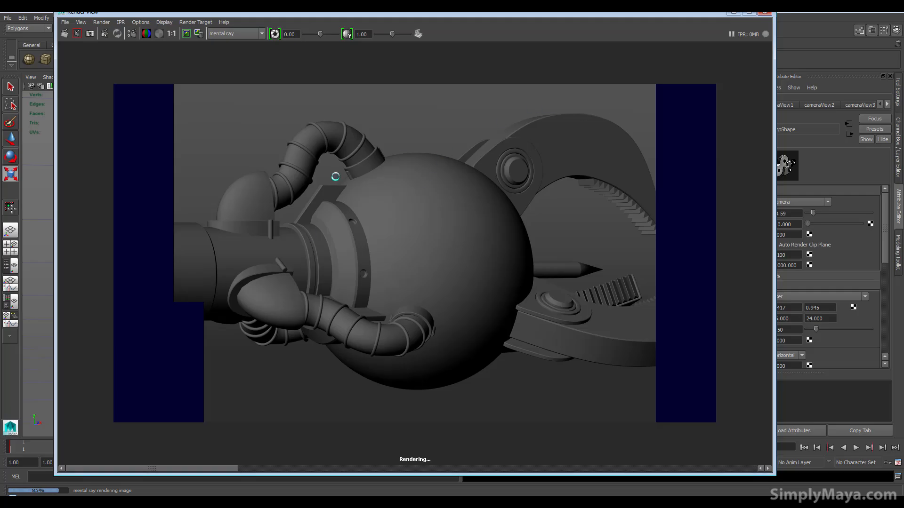
Step: Check the Enable Default Light option in the render settings
drag(423, 13, 375, 193)
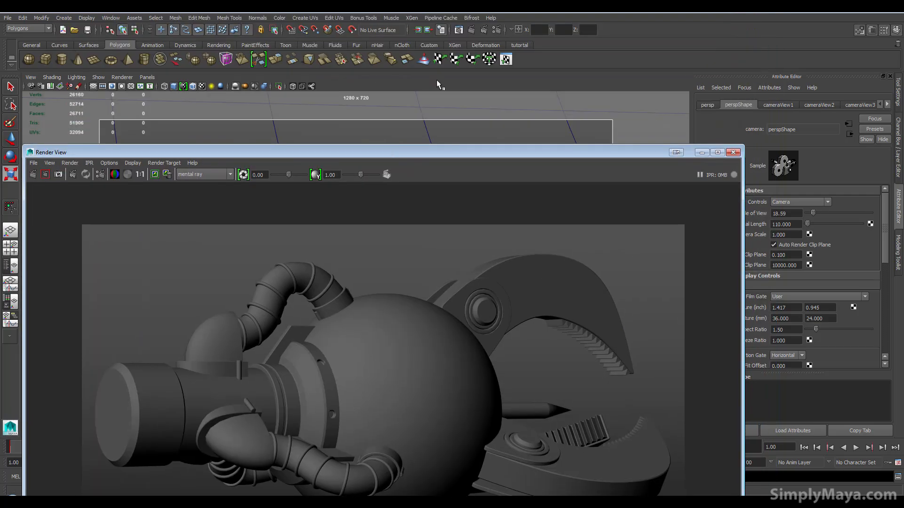
click(496, 29)
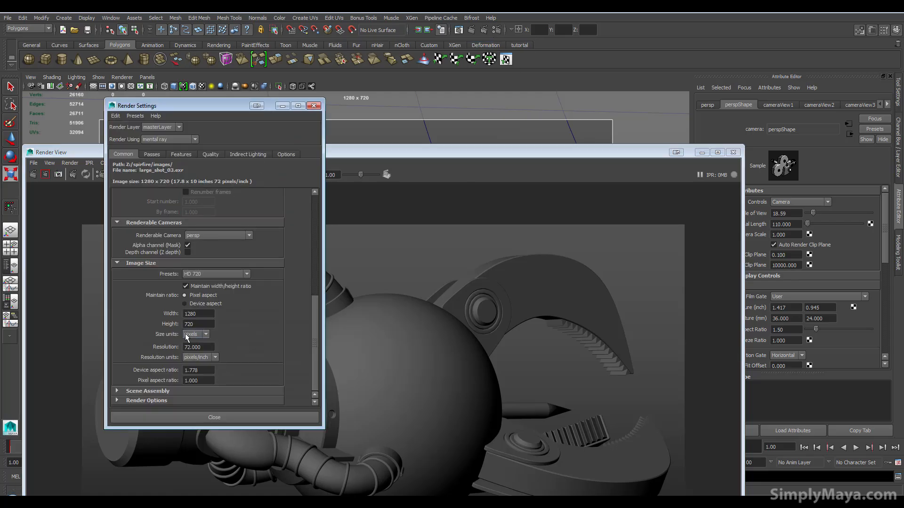
click(137, 400)
scroll(116, 378, down, 3)
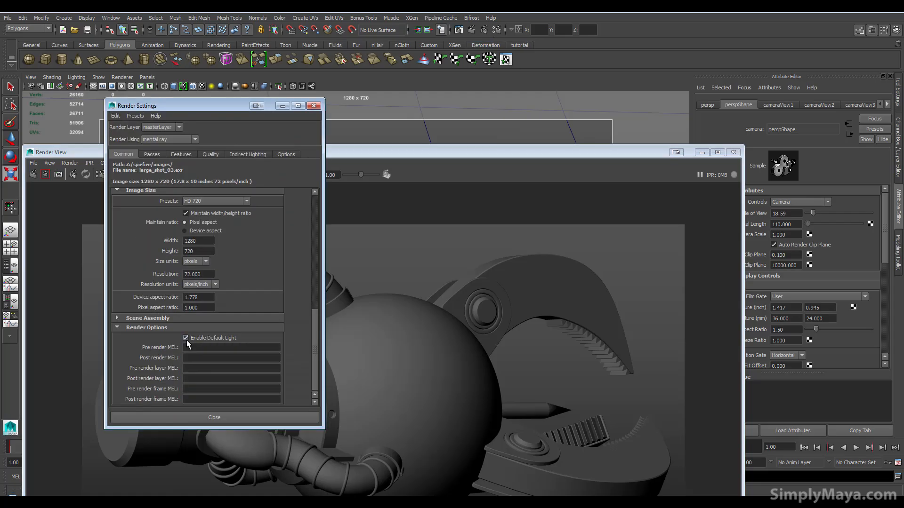
click(199, 417)
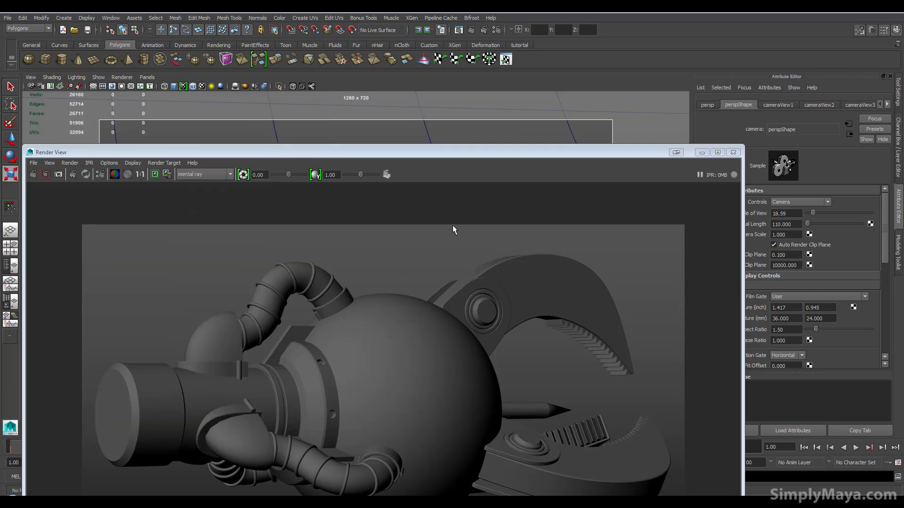
Step: Compare the new default-lit render with the earlier textured render of the gripper
drag(413, 160, 429, 29)
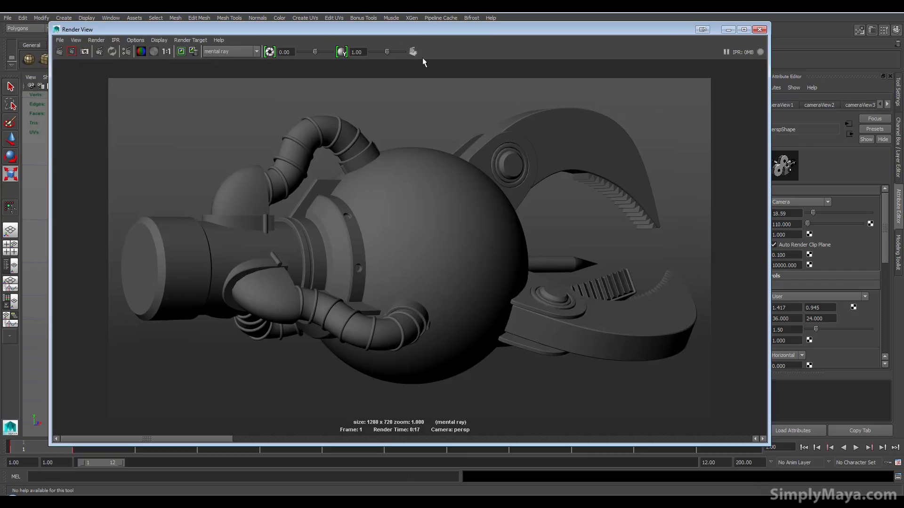
click(246, 438)
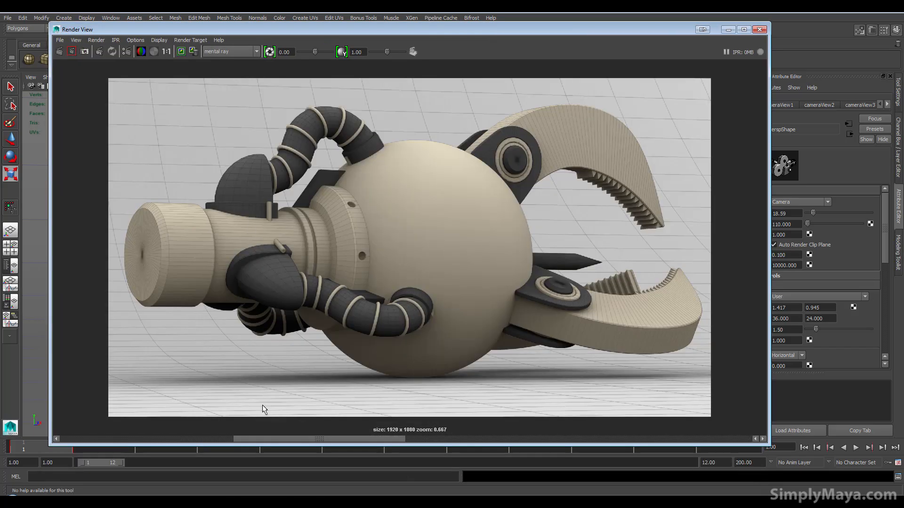
click(200, 437)
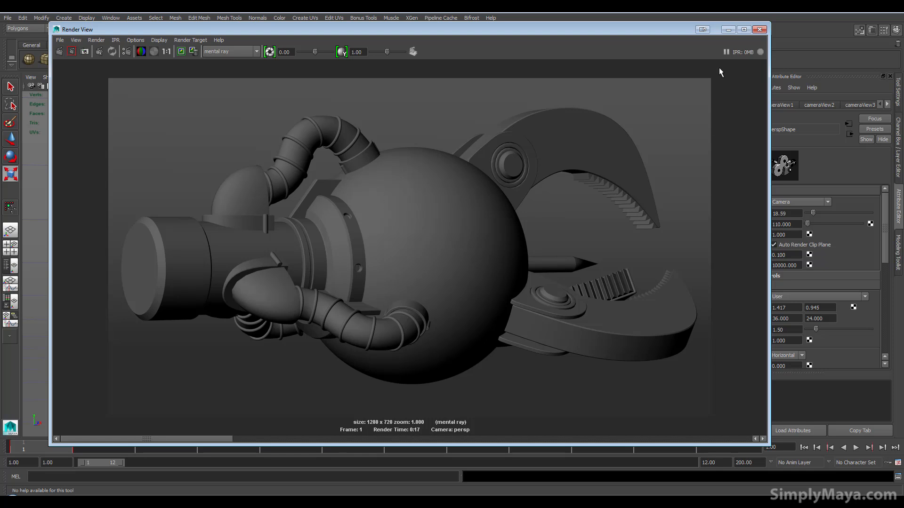
Step: Assign a new Surface Shader to the gripper's central sphere and set its Out Color to white
click(728, 30)
click(391, 222)
right_drag(386, 201, 392, 382)
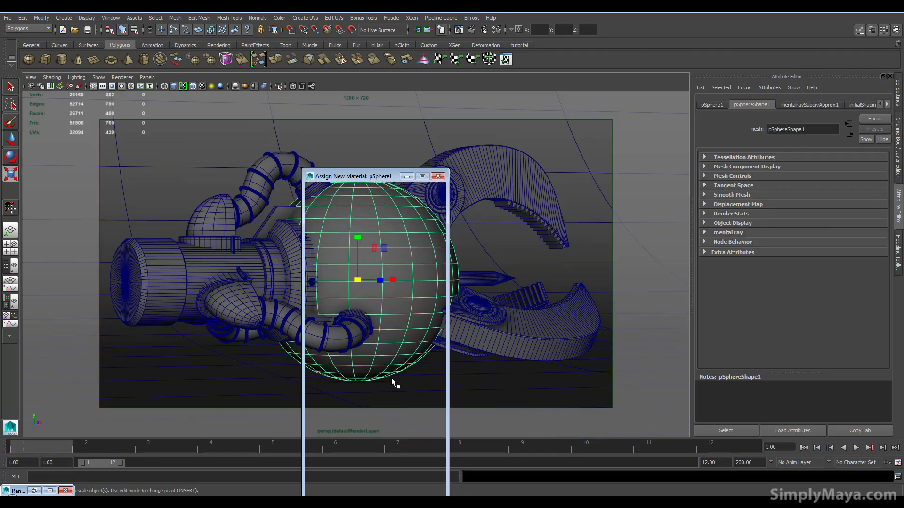
click(326, 220)
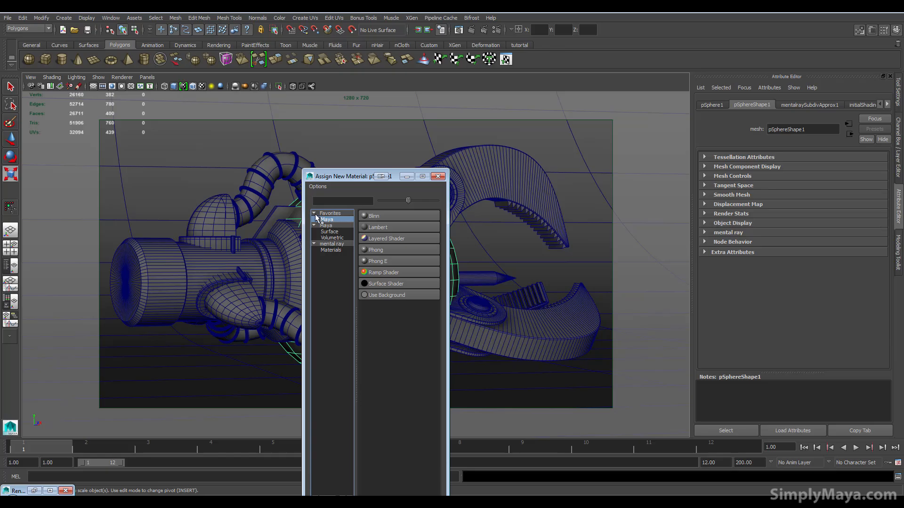
click(385, 284)
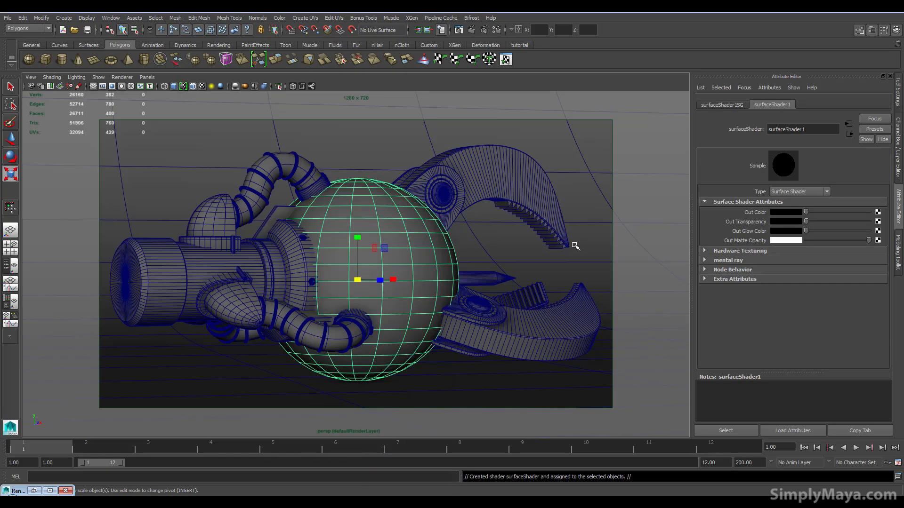
drag(806, 212, 880, 223)
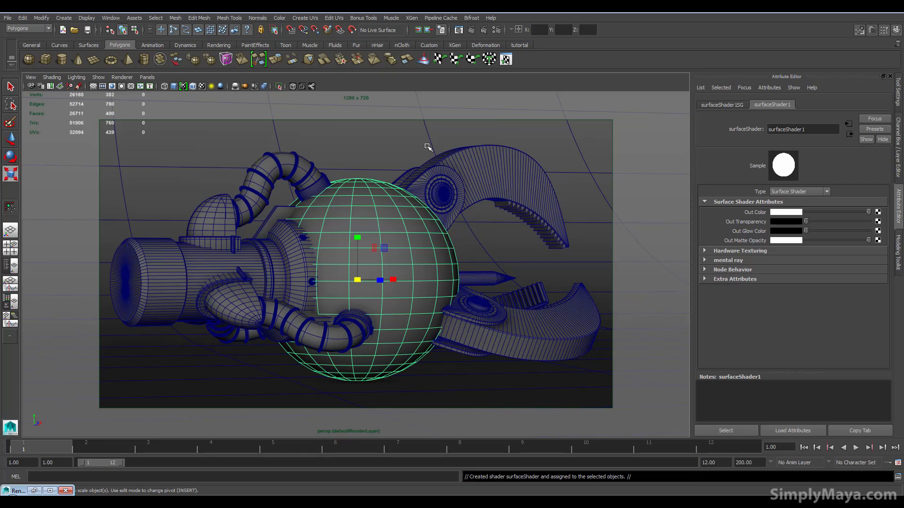
Step: Set the Max Sample Level for mental ray's render quality to 1
click(34, 491)
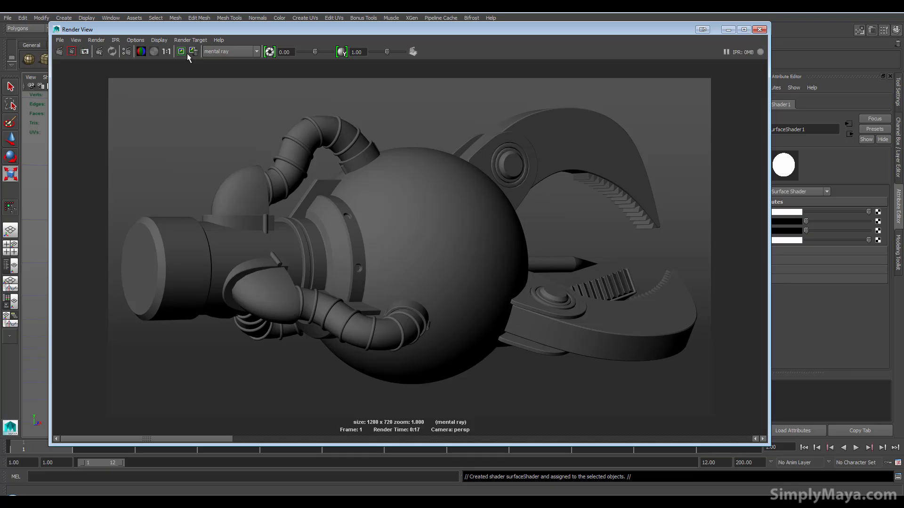
drag(412, 29, 405, 54)
click(498, 30)
click(152, 154)
click(181, 154)
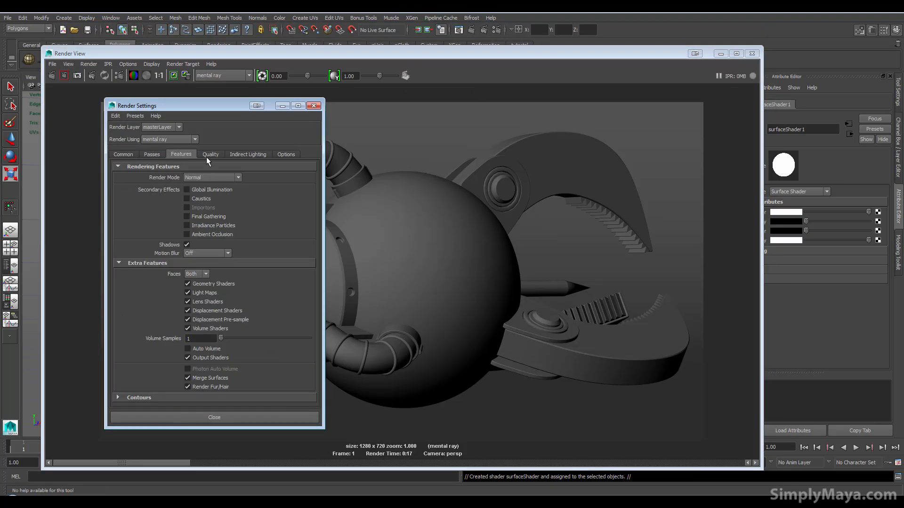
click(210, 154)
click(267, 212)
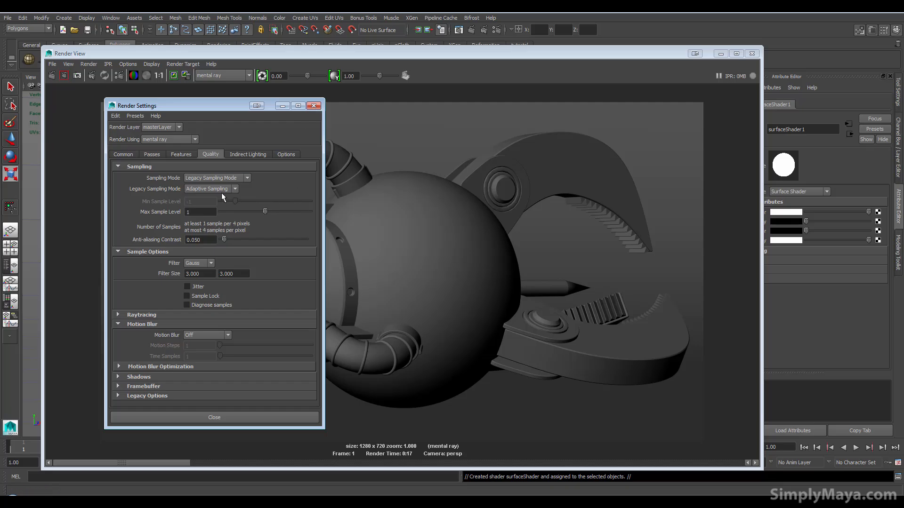
click(314, 105)
Step: Render the gripper with its white sphere and compare the image with the previous render
click(52, 76)
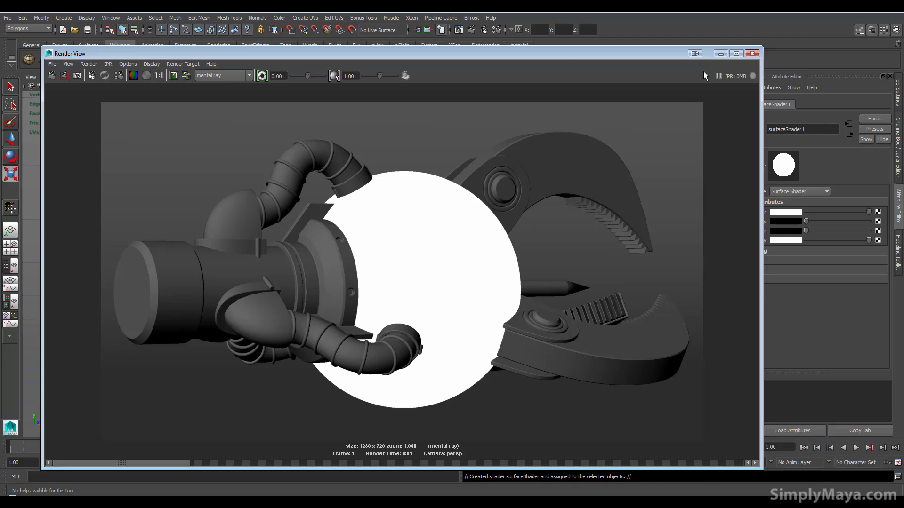
click(199, 463)
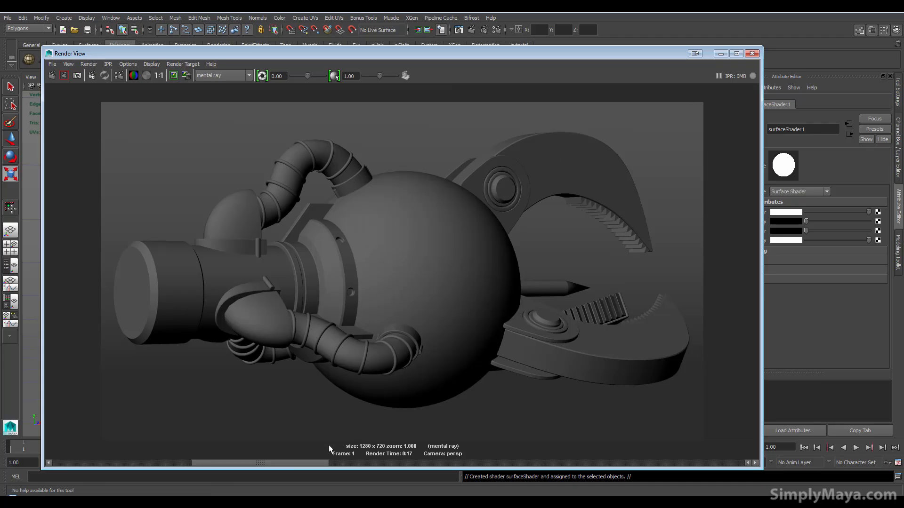
Step: Compare the white-sphere render with the default-lit and textured renders of the gripper
click(339, 463)
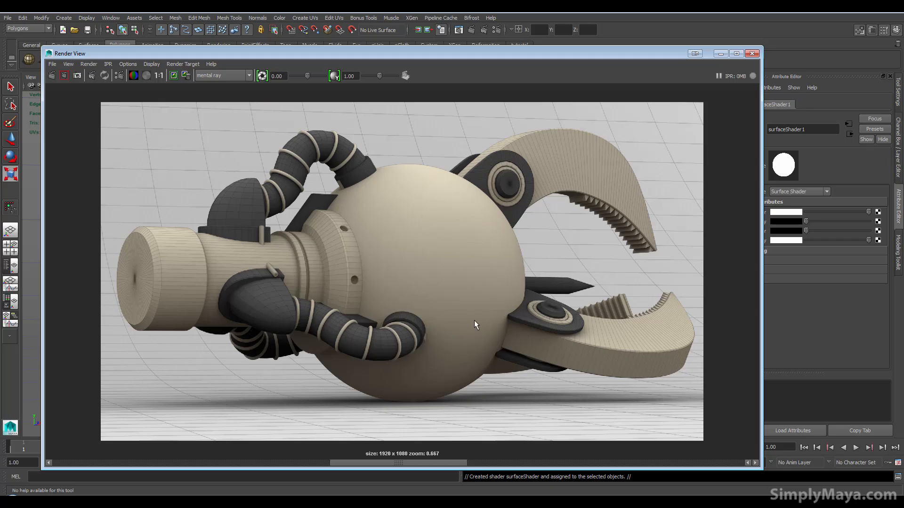
click(247, 463)
click(172, 463)
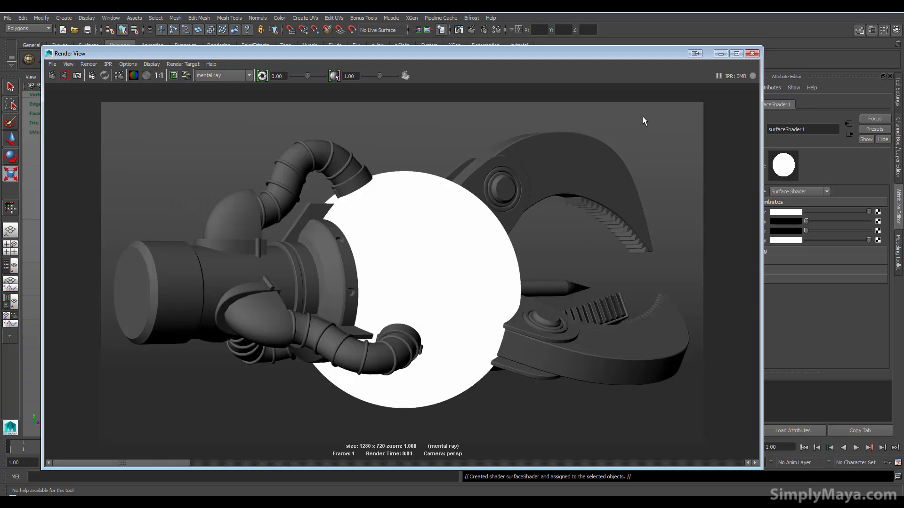
click(717, 55)
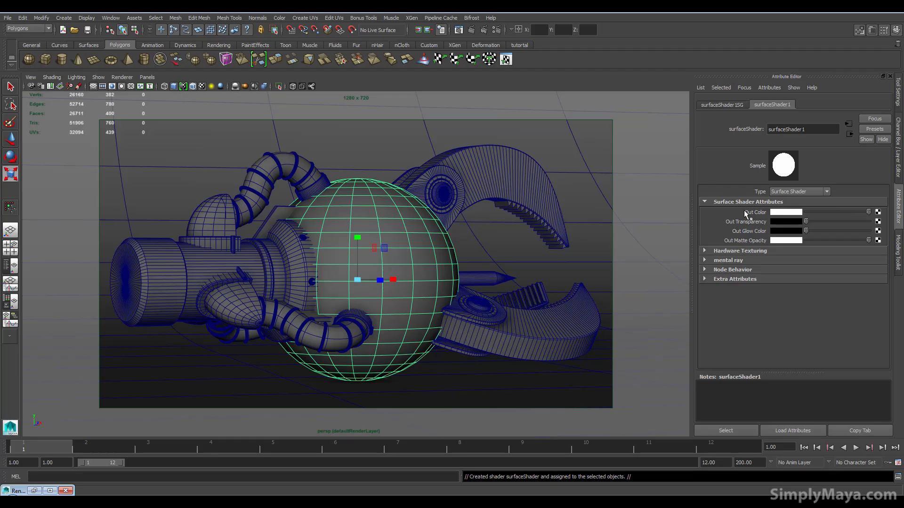
Step: Map an mib_amb_occlusion node to the surface shader's Out Color and render the gripper
click(878, 212)
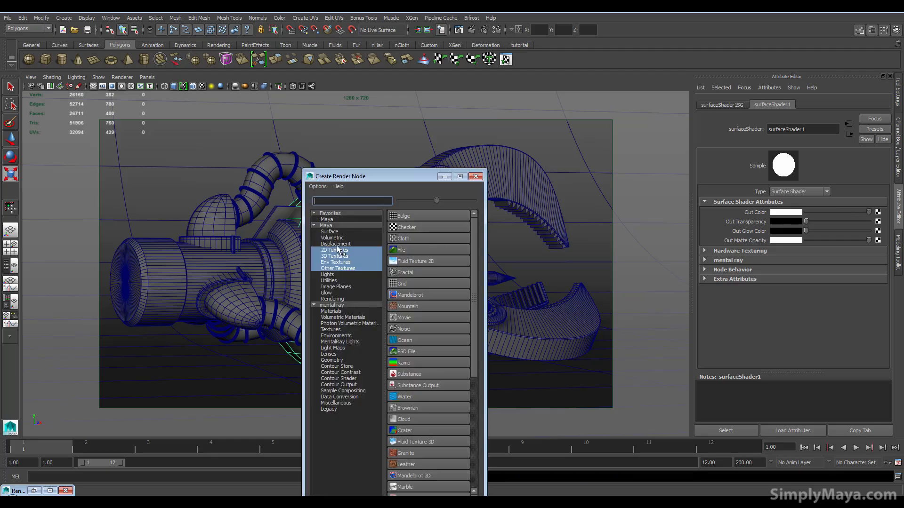
click(346, 310)
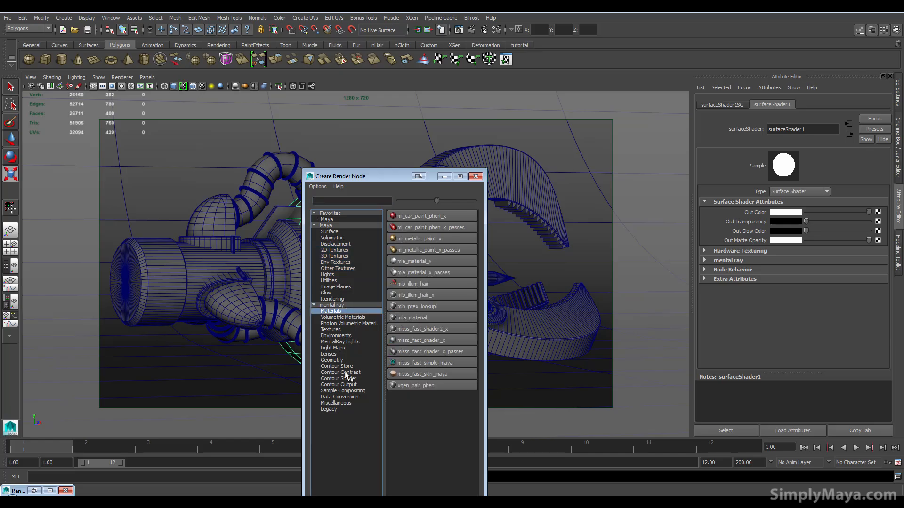
drag(340, 408, 346, 309)
click(355, 201)
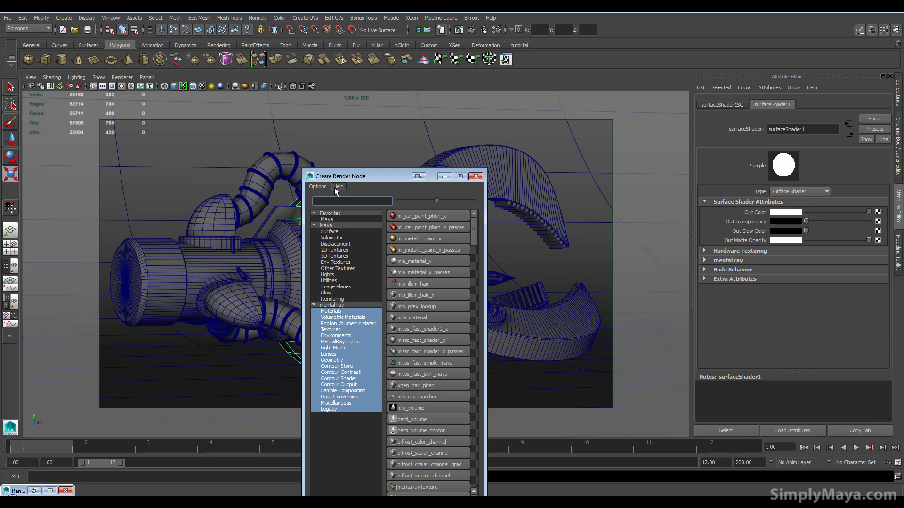
text(occ)
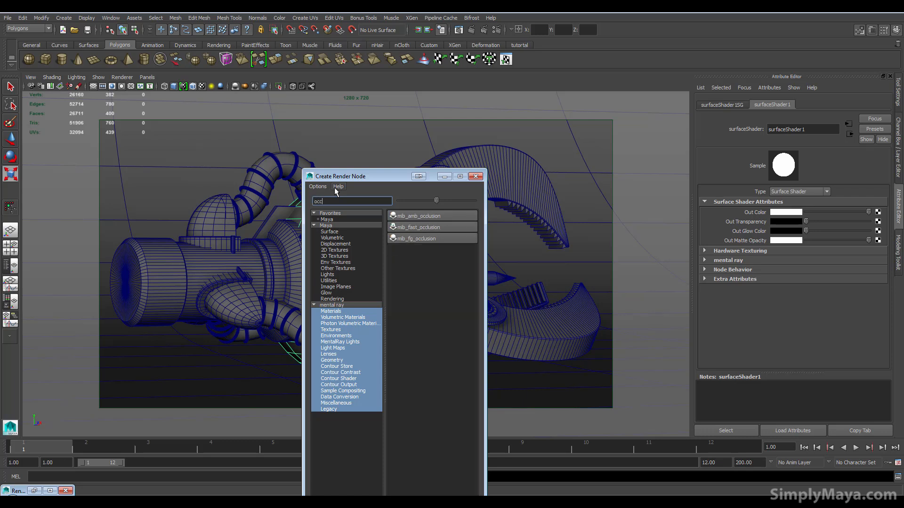
click(438, 216)
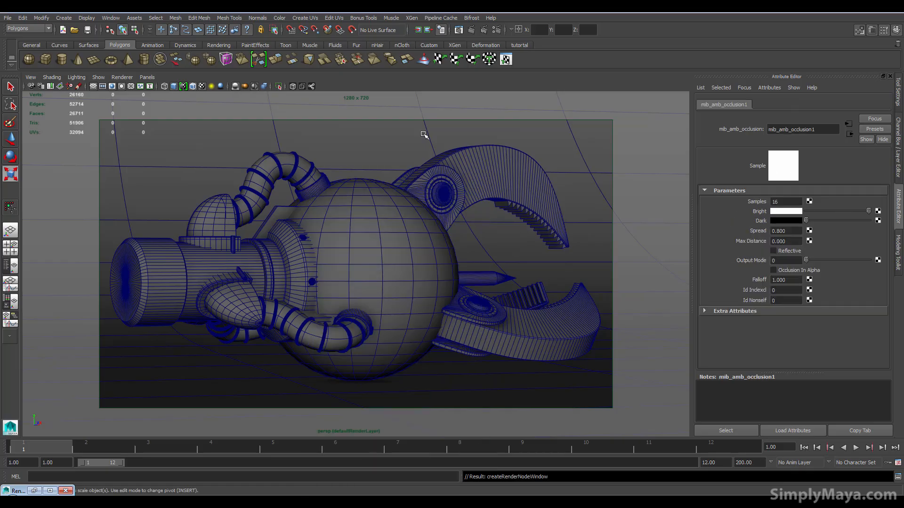
click(453, 31)
click(50, 75)
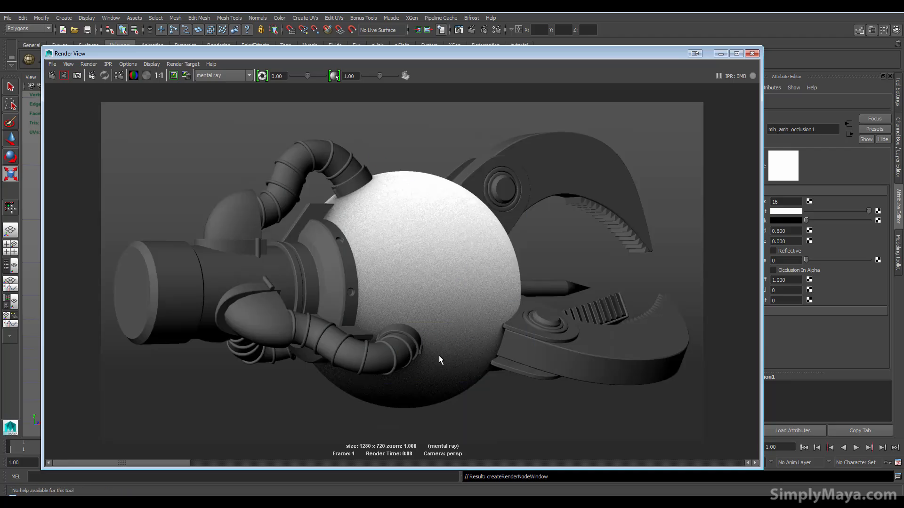
Step: Set the ambient occlusion node's Spread to 1.6 and render the gripper again
drag(620, 54, 528, 108)
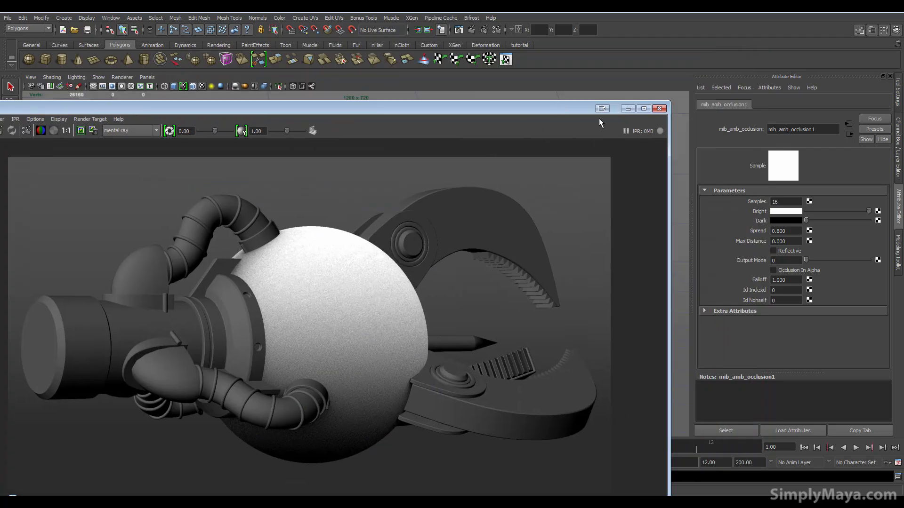
double_click(797, 231)
text(1.6)
key(Return)
drag(434, 107, 562, 48)
click(87, 70)
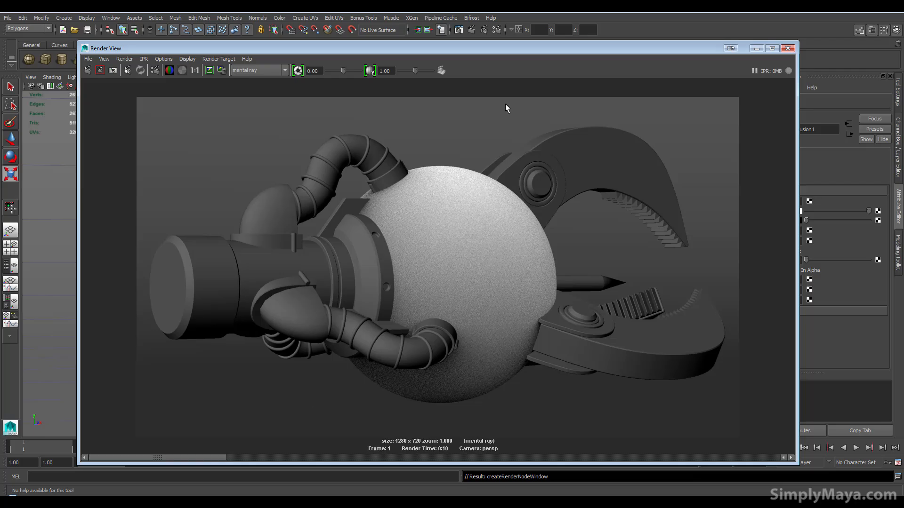
Step: Set the ambient occlusion node's Samples to 64 and re-render the gripper
drag(491, 48, 365, 55)
double_click(786, 202)
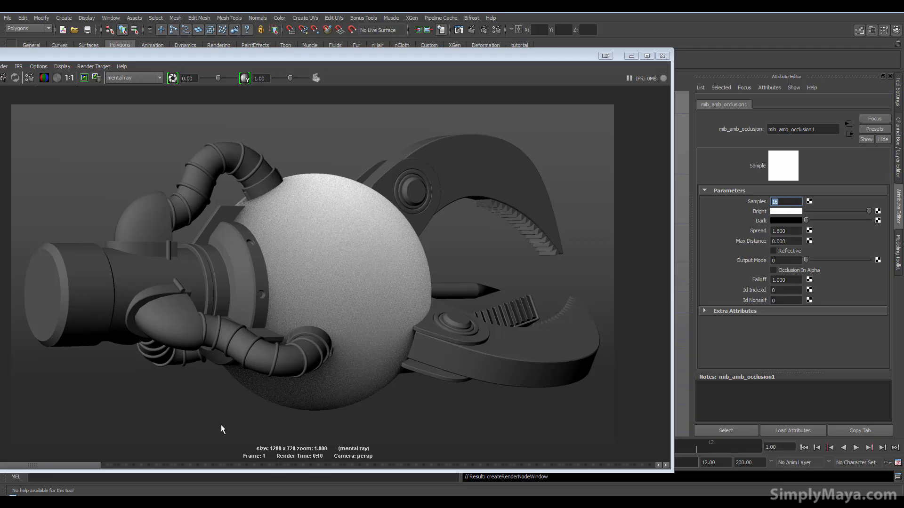
text(64)
key(Return)
drag(428, 61, 504, 48)
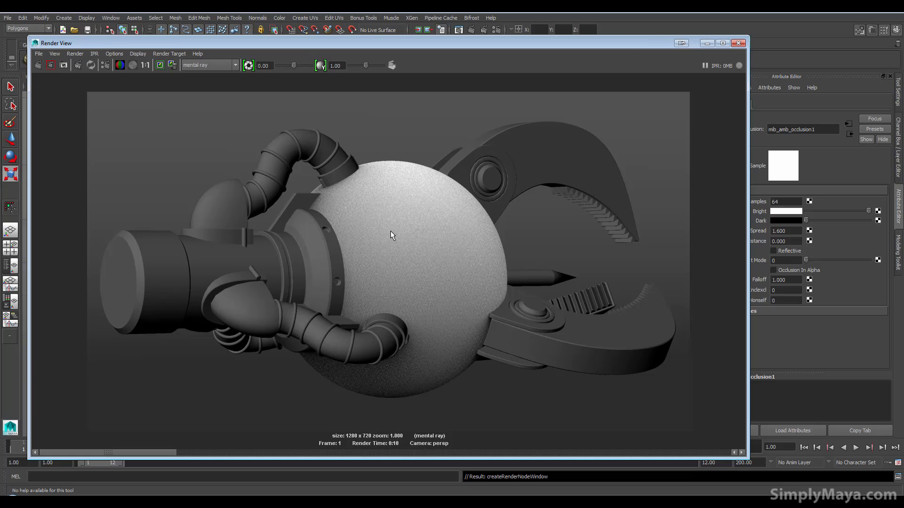
click(38, 65)
Step: Set the ambient occlusion node's Bright color to pale yellow with hue 60, saturation 0.242 and value 0.933
drag(441, 48, 359, 44)
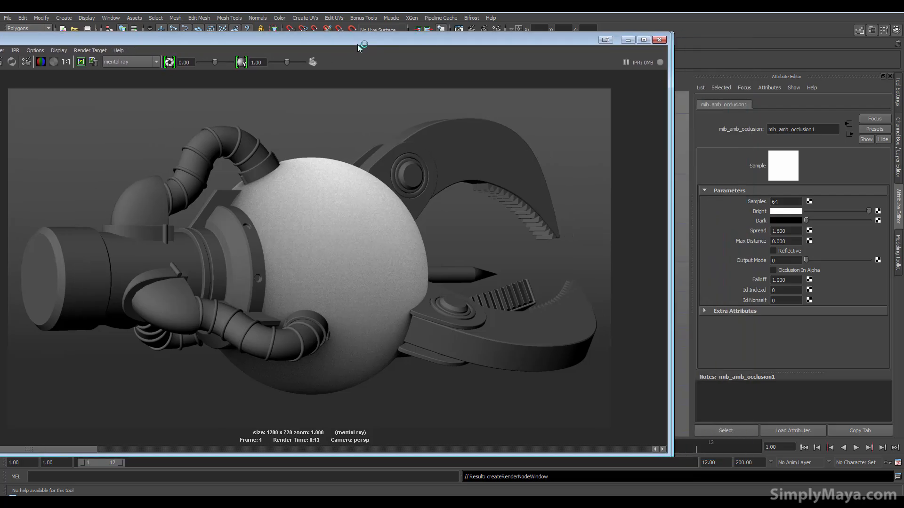
click(790, 211)
click(768, 189)
drag(776, 250, 758, 237)
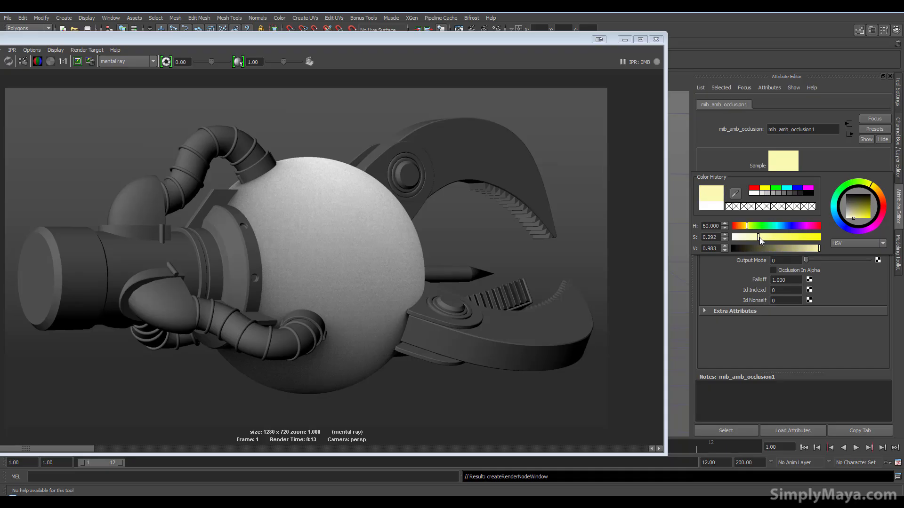
drag(812, 250, 813, 249)
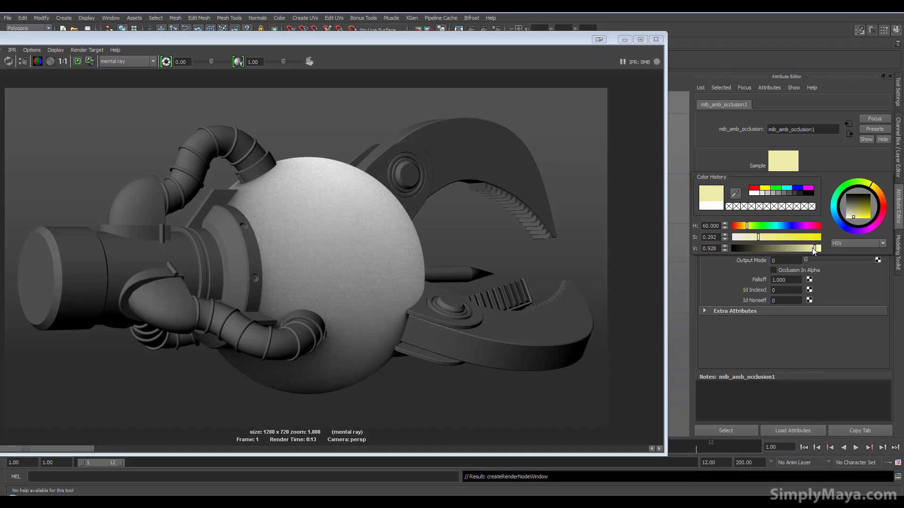
drag(759, 238, 755, 236)
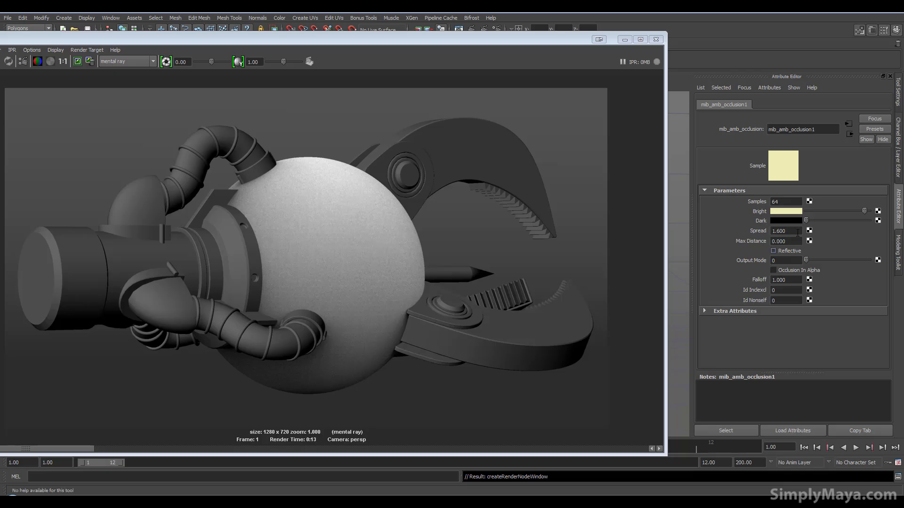
Step: Set the occlusion node's Dark color to a very dark shade of the same yellow and render the result
click(788, 221)
click(727, 217)
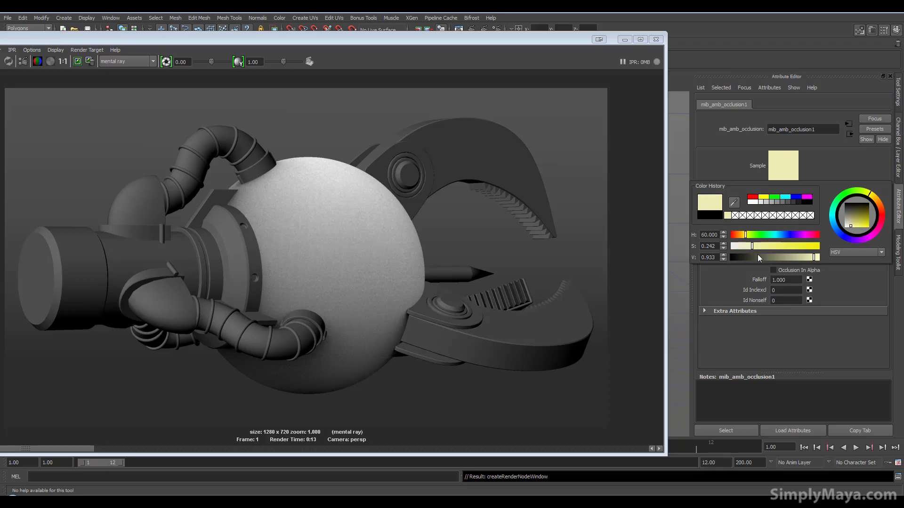
click(742, 258)
drag(781, 260, 743, 258)
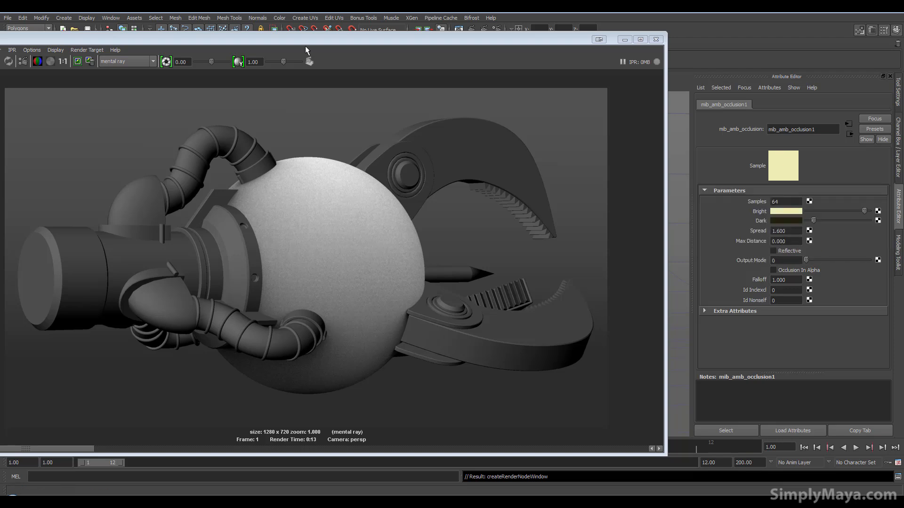
drag(334, 34, 453, 31)
click(74, 58)
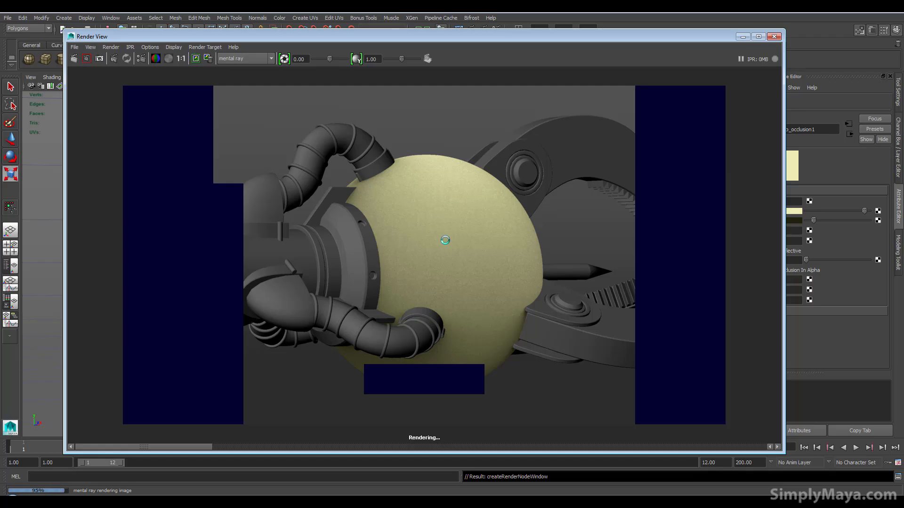
Step: Compare the yellow occlusion render of the sphere with the earlier textured gripper render
drag(513, 36, 433, 27)
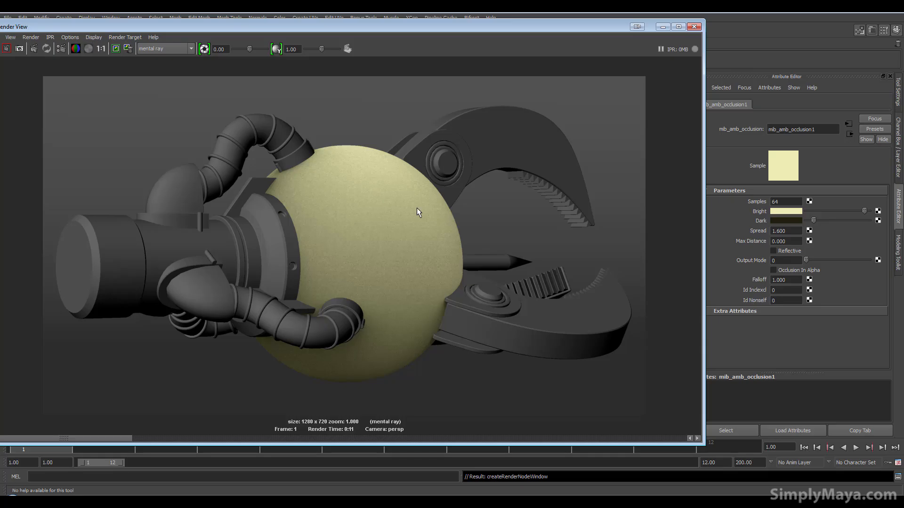
click(134, 436)
click(252, 438)
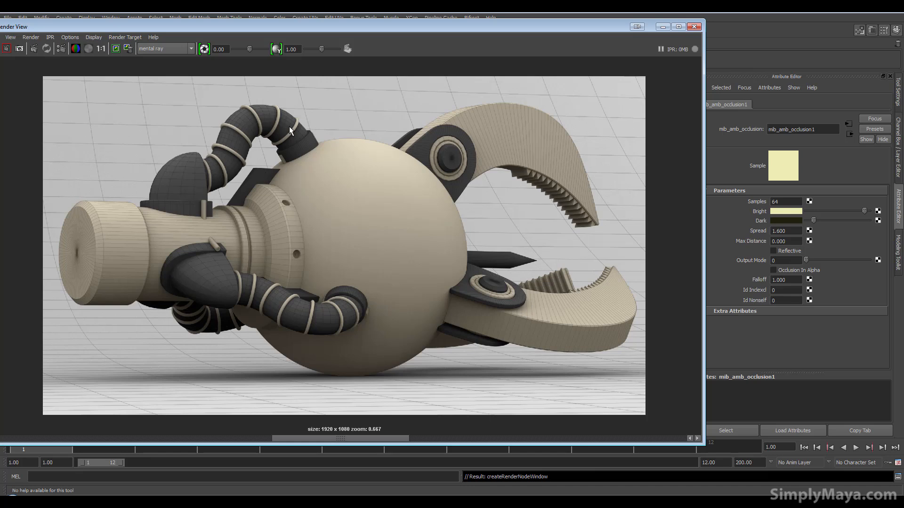
click(661, 28)
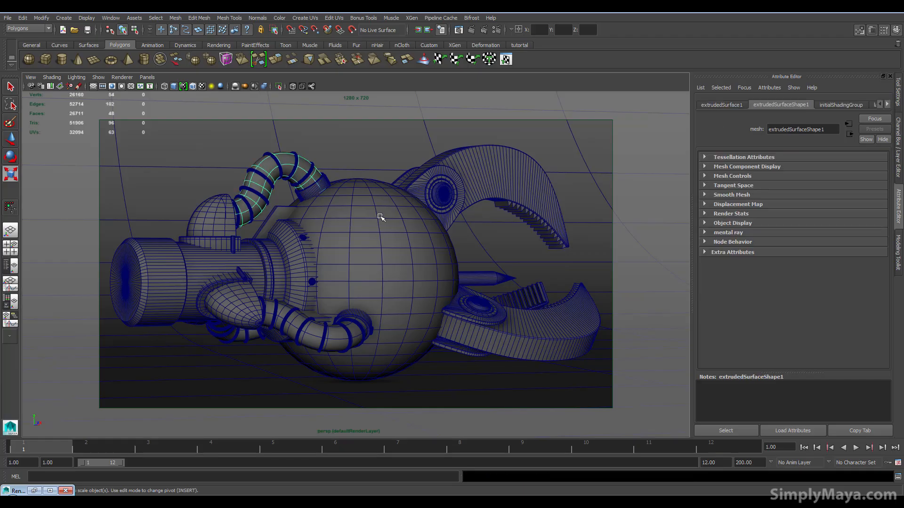
Step: Turn off the viewport's default material display and assign the existing surface shader to all objects in the scene
click(344, 253)
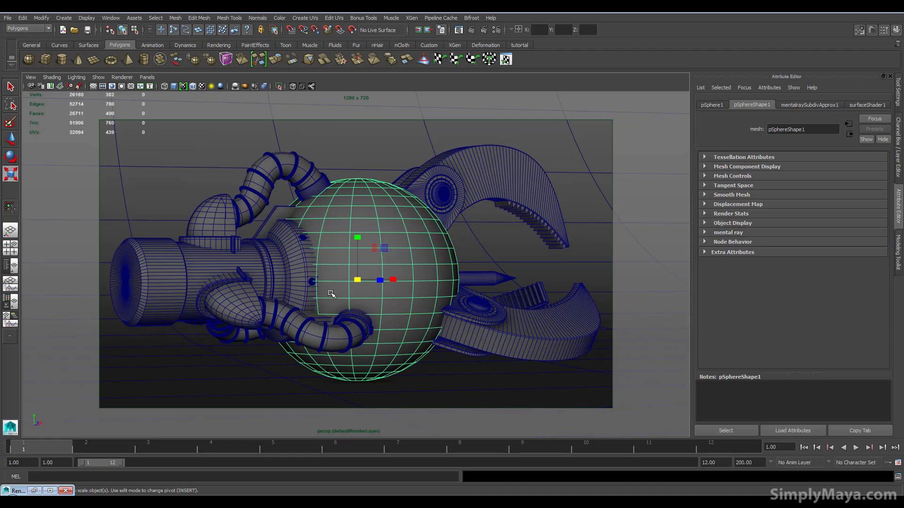
click(55, 78)
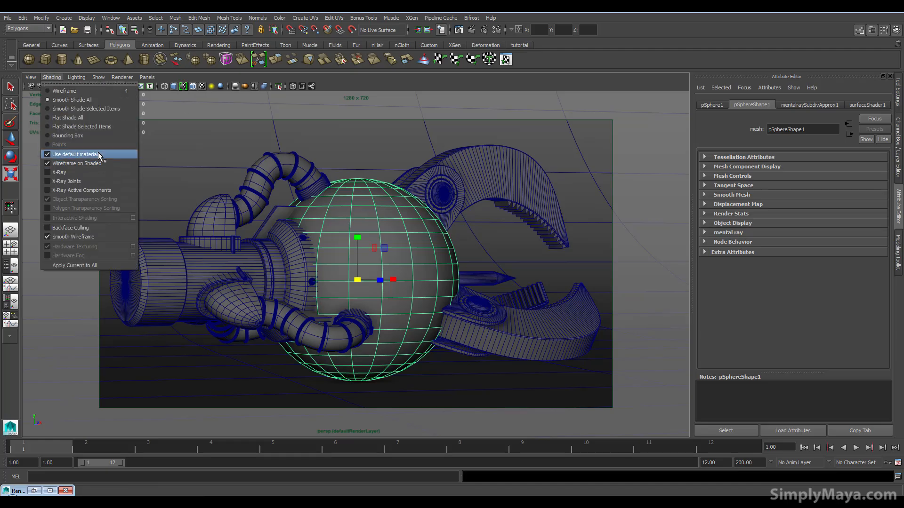
click(99, 153)
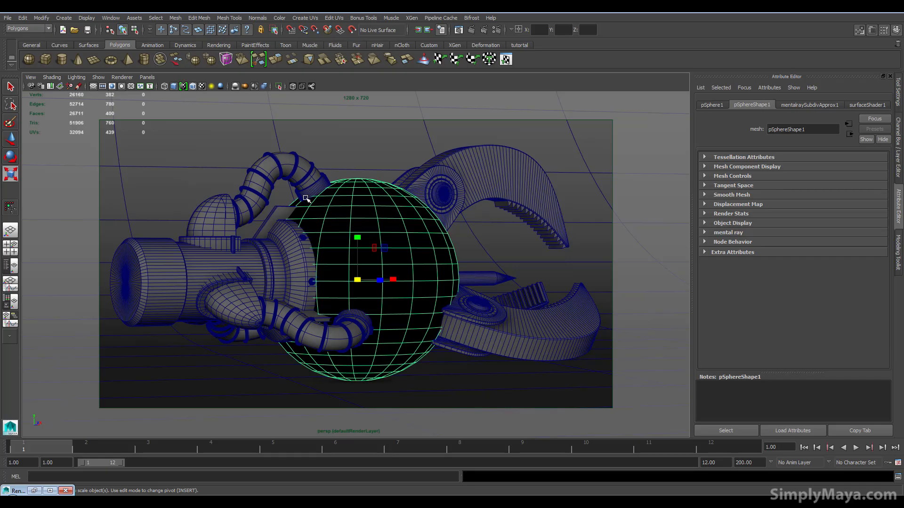
drag(165, 144, 568, 382)
right_drag(397, 246, 466, 453)
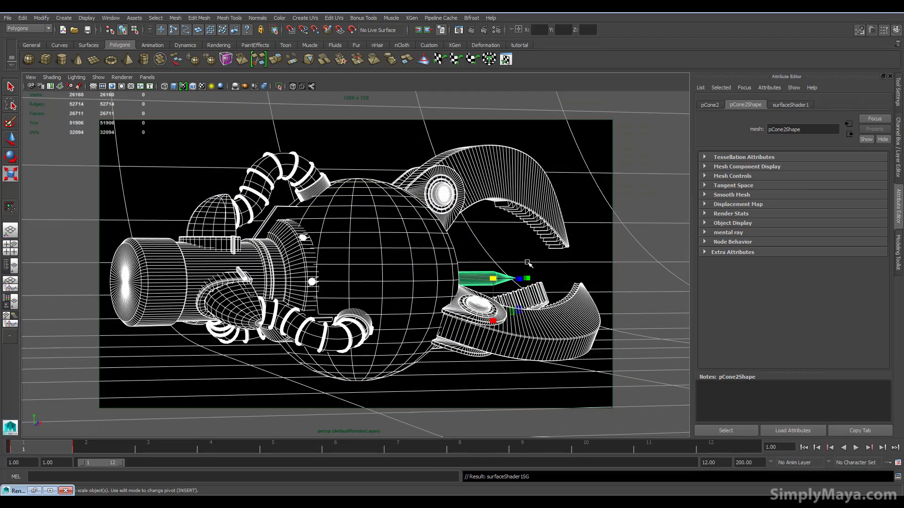
click(504, 151)
Step: Render the whole scene with the yellow ambient occlusion shader on every object
click(459, 30)
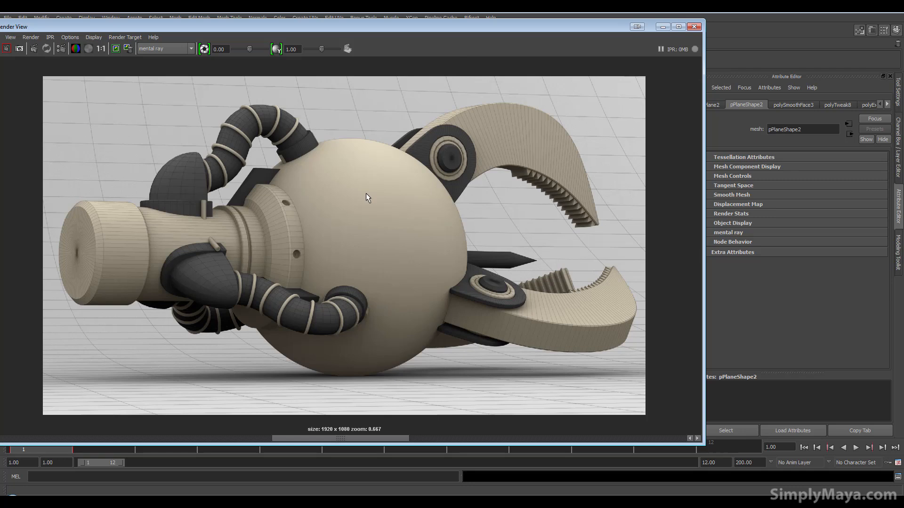
drag(368, 24, 461, 22)
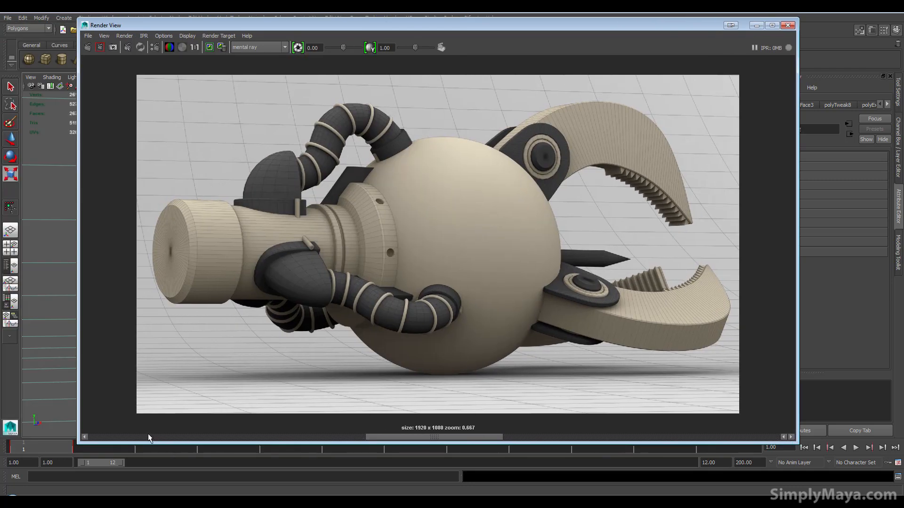
drag(188, 26, 130, 240)
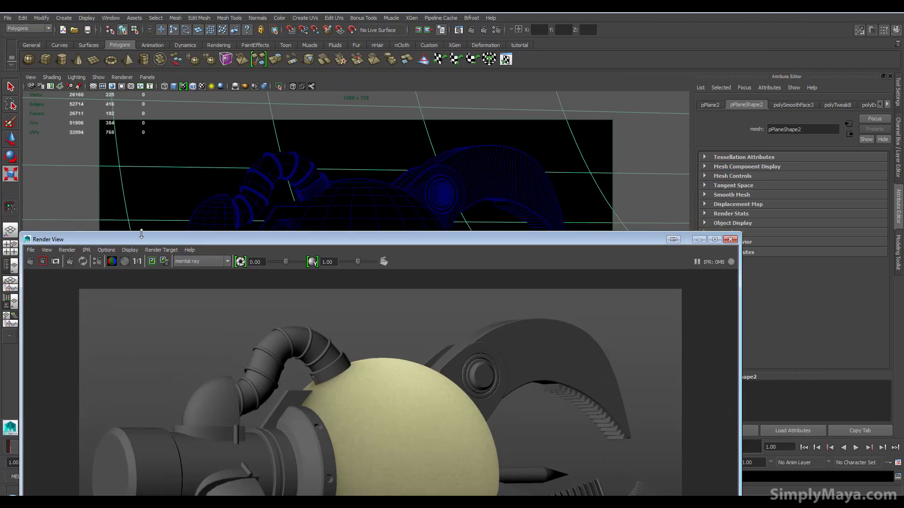
drag(293, 240, 299, 45)
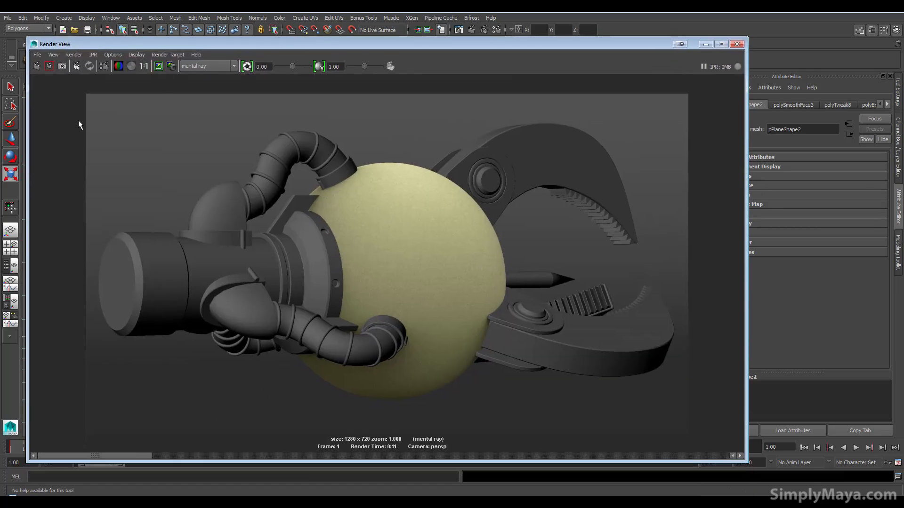
click(37, 66)
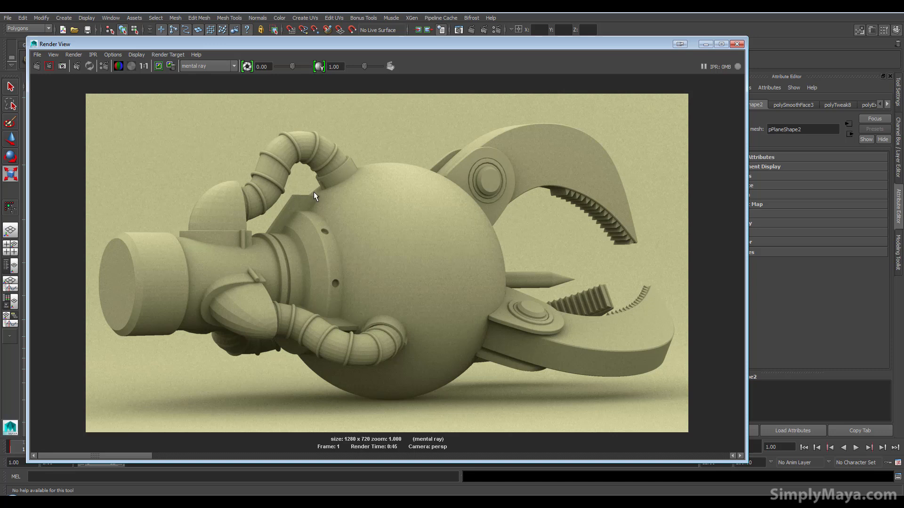
Step: Assign a new Surface Shader to the collar under the upper dome and connect an mib_amb_occlusion node to its Out Color
click(705, 44)
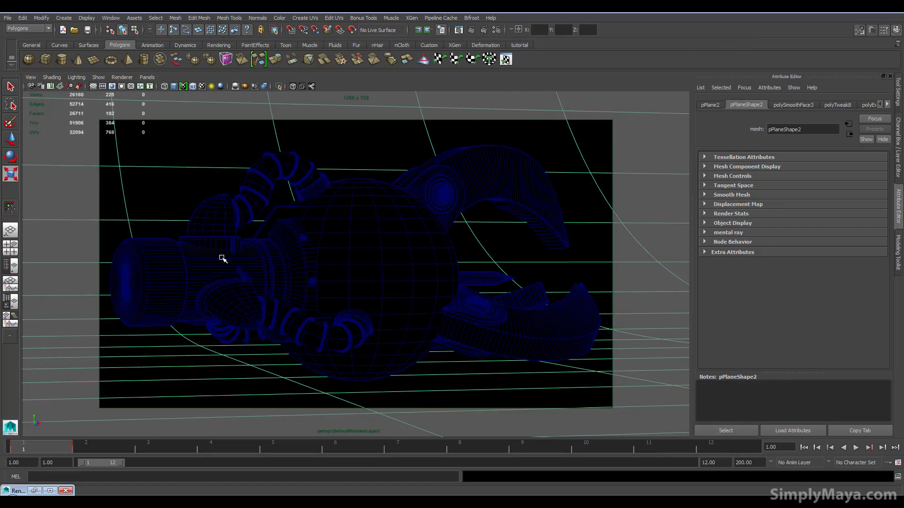
click(222, 238)
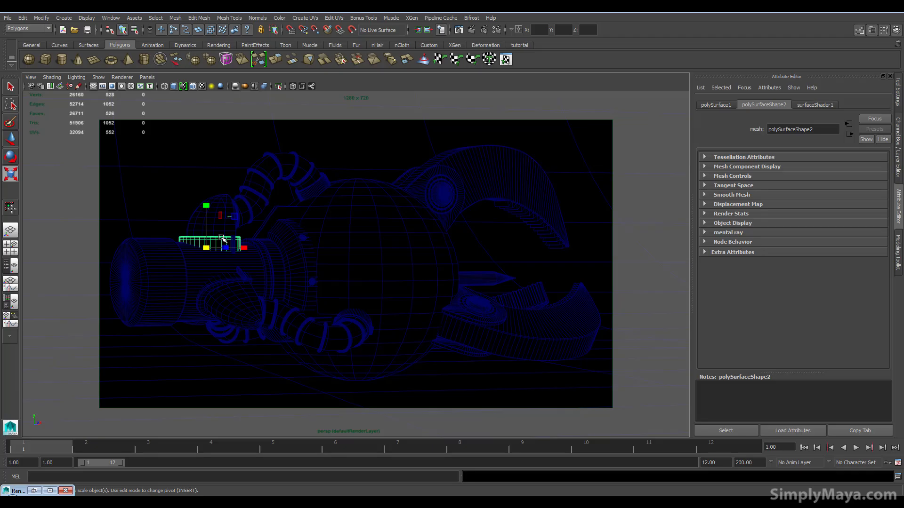
right_click(222, 241)
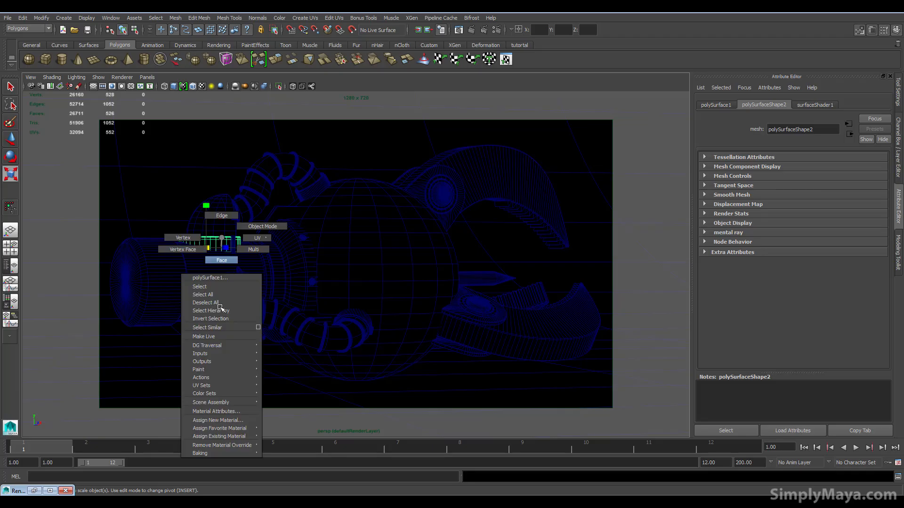
click(214, 420)
click(330, 219)
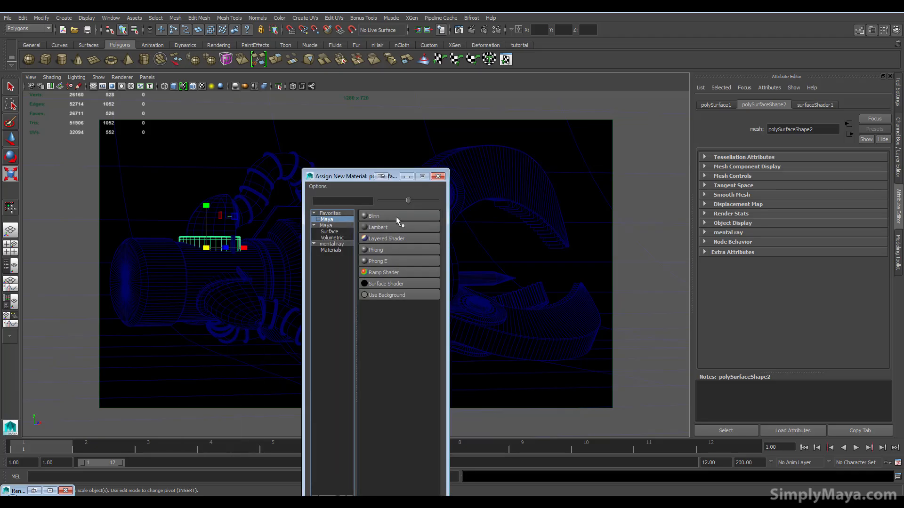
click(377, 284)
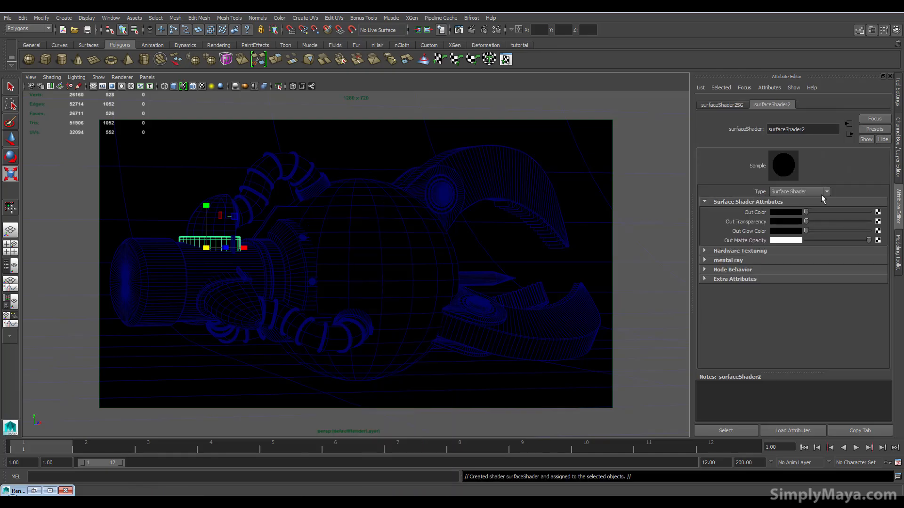
click(877, 212)
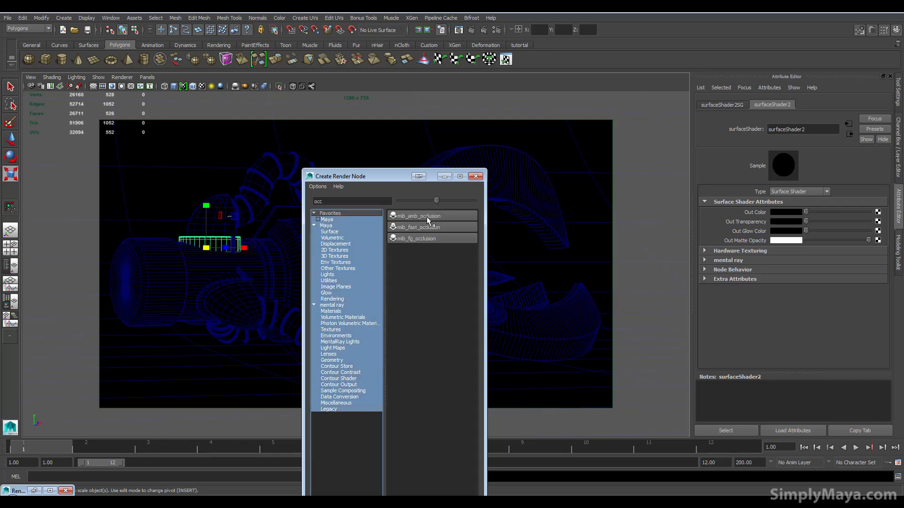
click(428, 216)
Step: Set the new occlusion node's Samples to 64, its Bright color to dark grey and its Dark color to near black
click(788, 203)
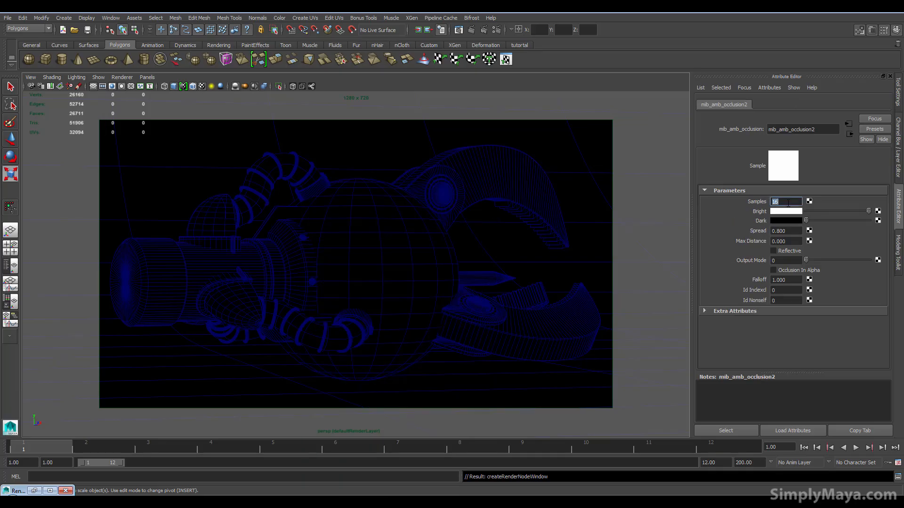
text(64)
key(Return)
drag(841, 211, 828, 212)
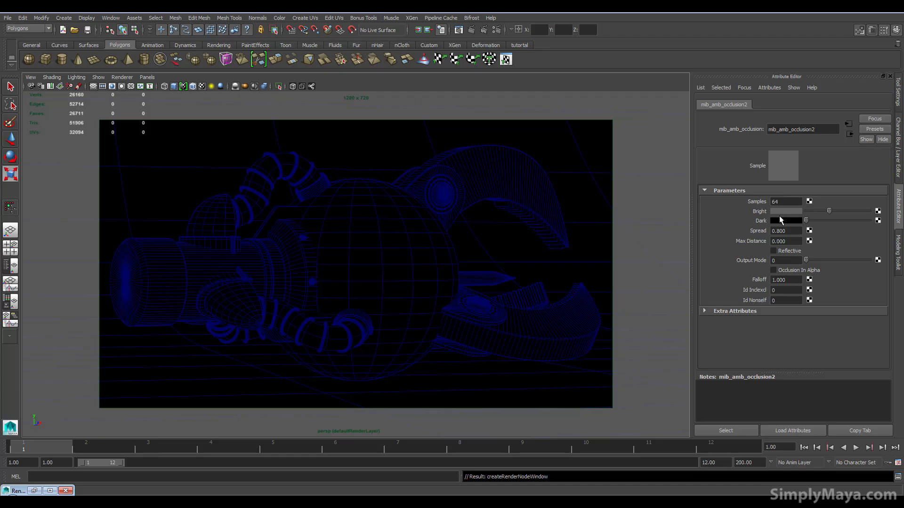
drag(805, 220, 809, 220)
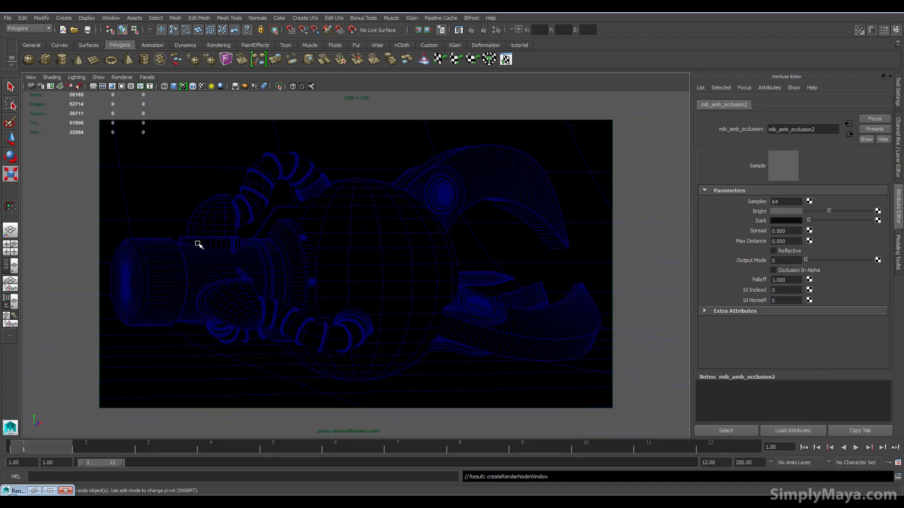
Step: Assign the new dark surface shader to the visible collars, domes, hoses, hose-end rings, front claw brackets and pivot caps
click(221, 237)
shift+click(218, 205)
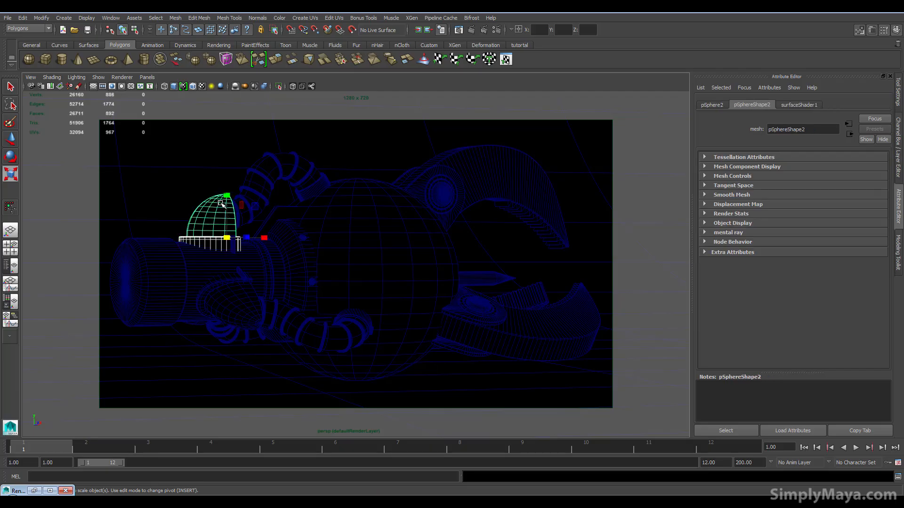
shift+click(245, 215)
shift+click(234, 299)
shift+click(284, 305)
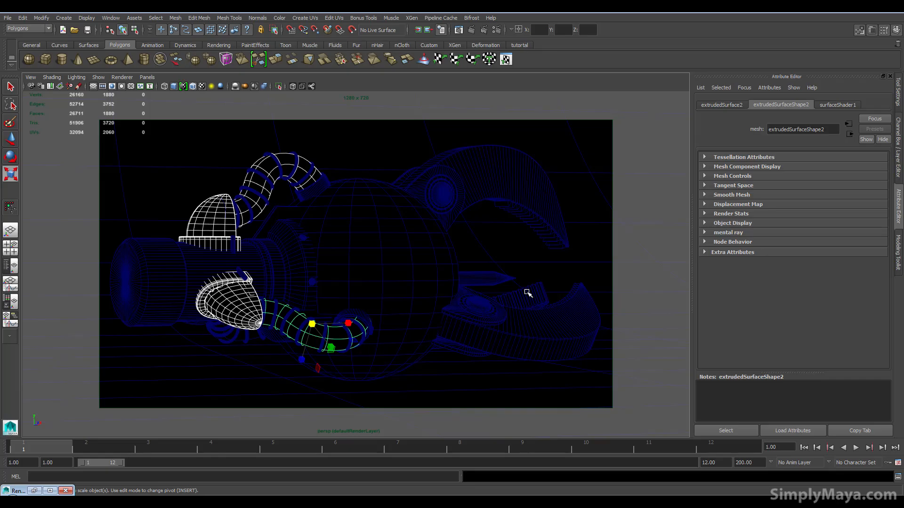
shift+click(489, 318)
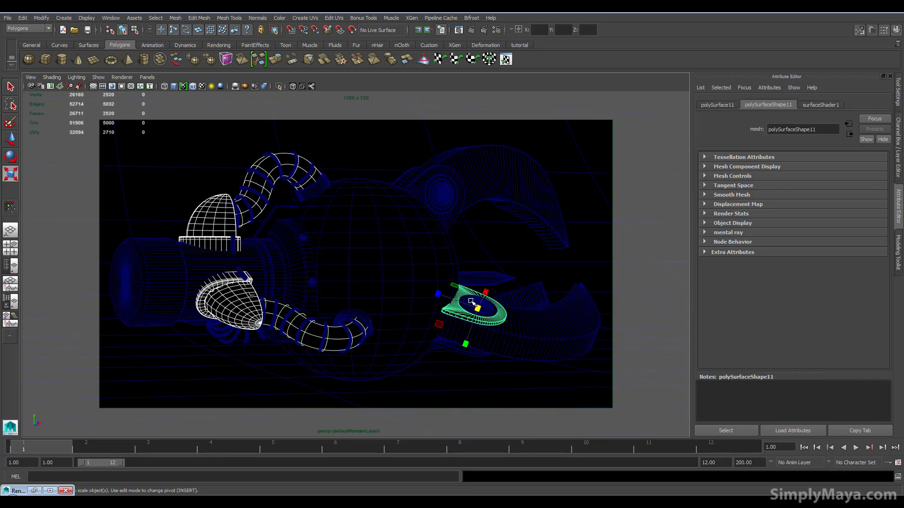
shift+click(447, 215)
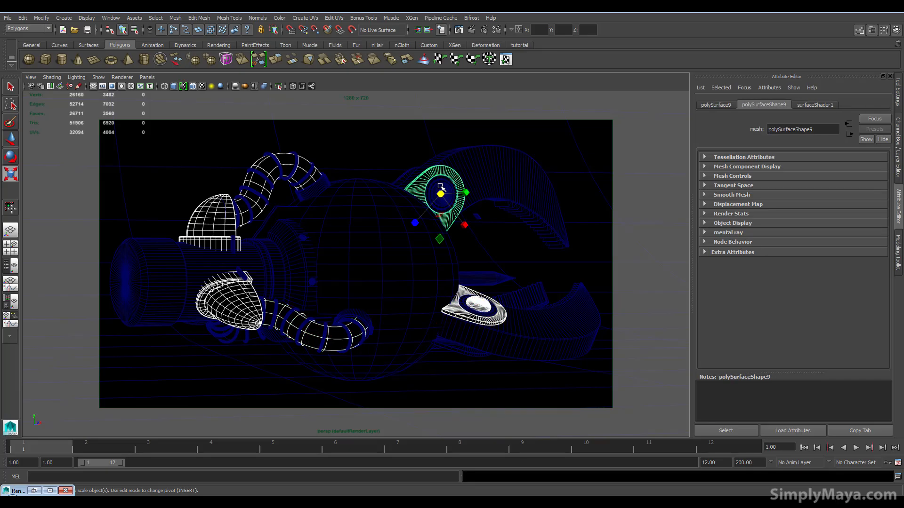
shift+click(440, 189)
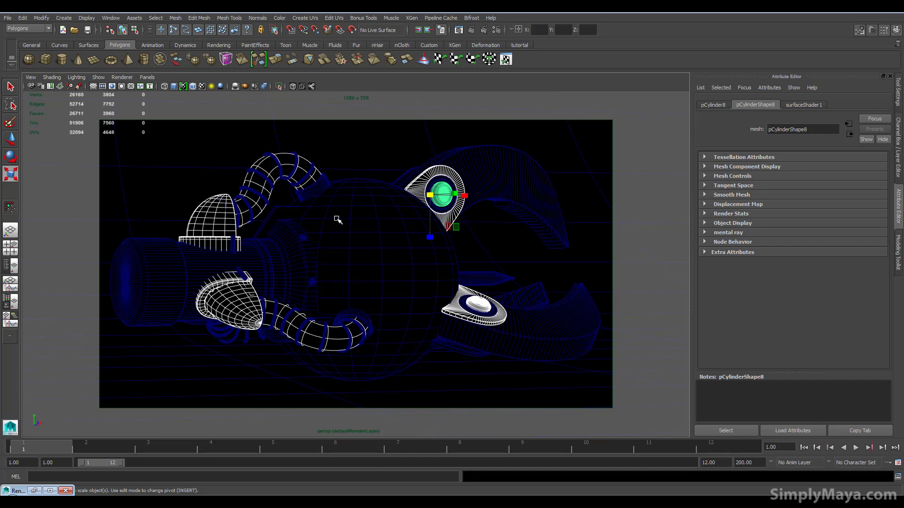
click(318, 185)
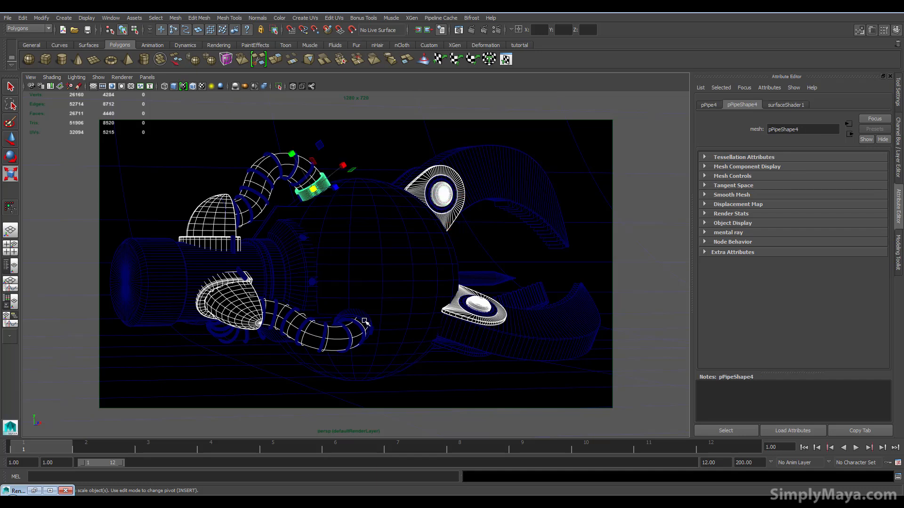
click(365, 322)
right_drag(317, 188, 383, 403)
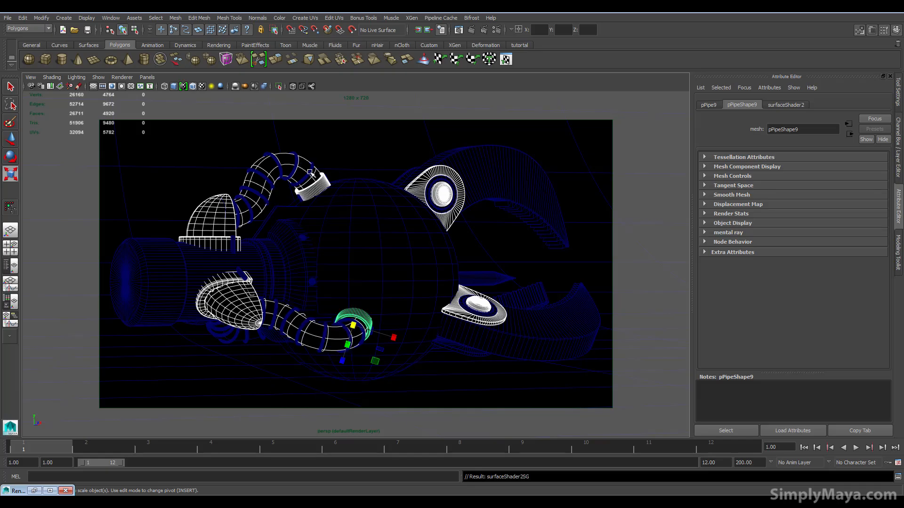
Step: Rename the dark surface shader as dark_ao
click(790, 105)
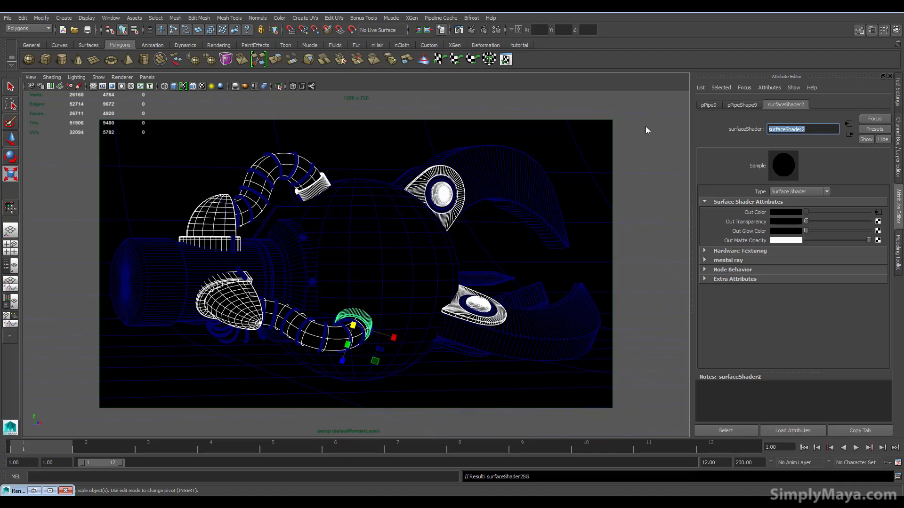
text(dark_ao)
key(Return)
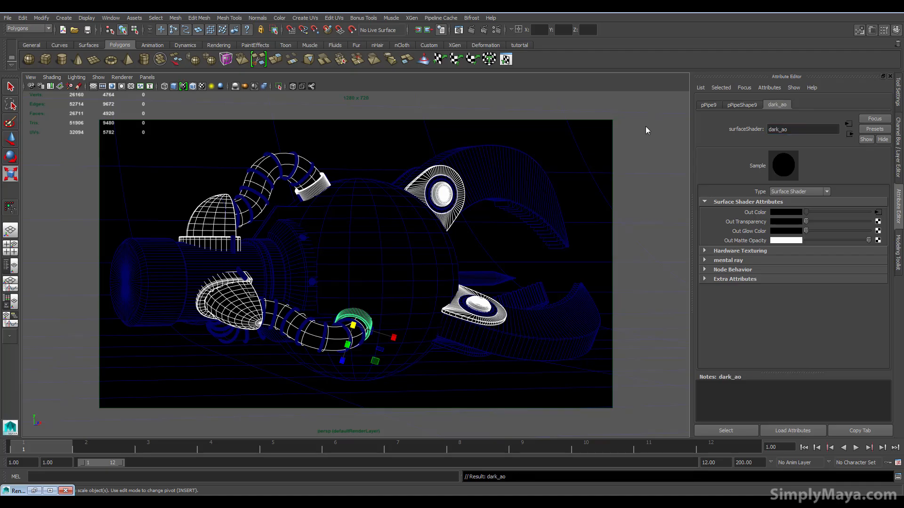
Step: Select the background plane and turn on the viewport's default material display
click(358, 156)
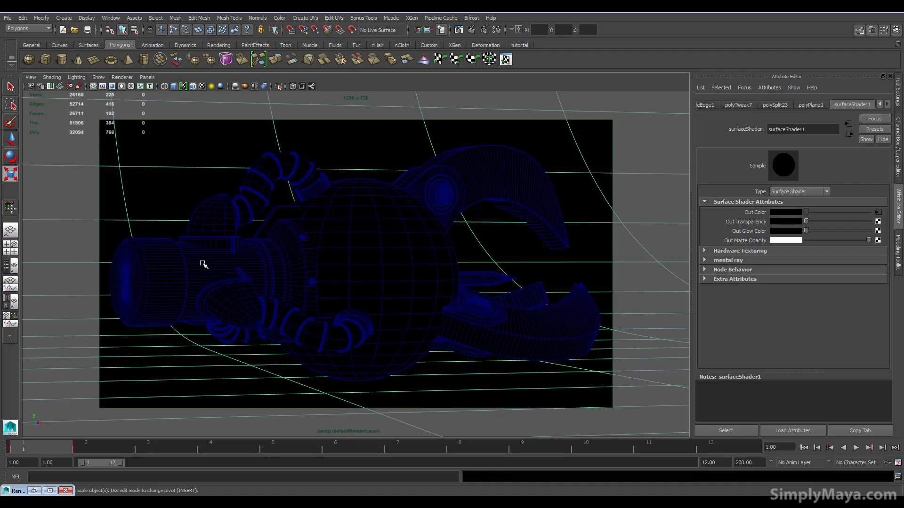
click(52, 78)
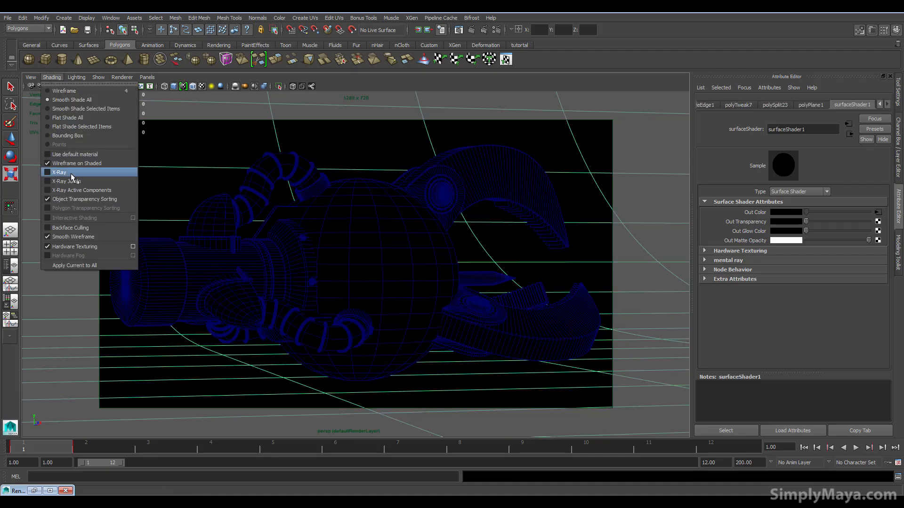
click(87, 154)
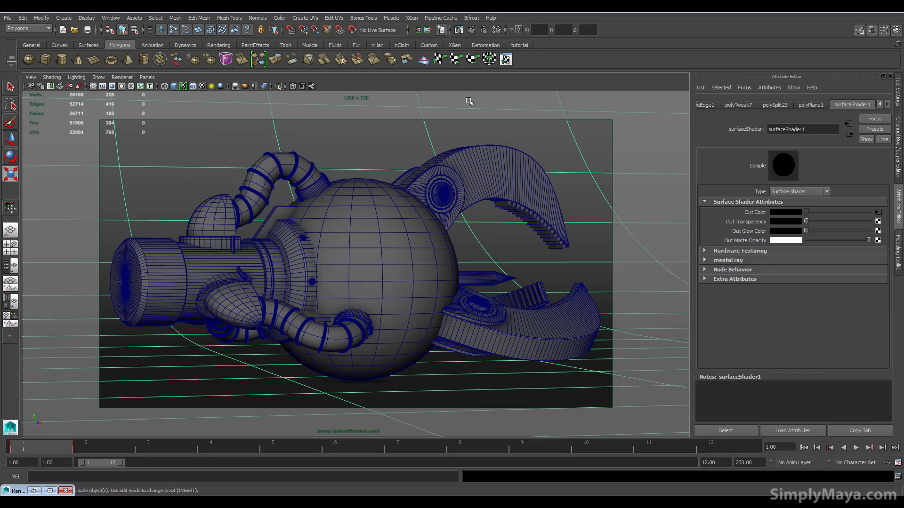
Step: Render the gripper with the dark and yellow occlusion shaders and compare it with the earlier textured render
click(459, 29)
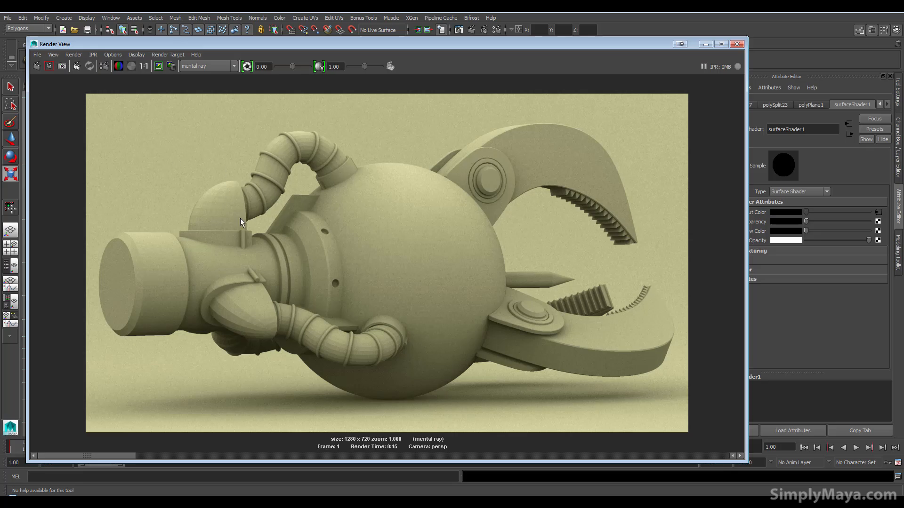
click(37, 66)
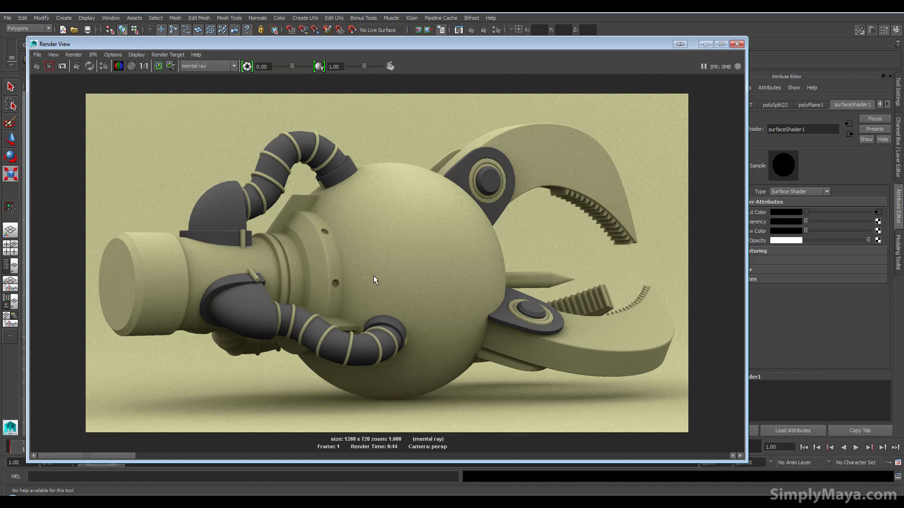
drag(145, 456, 507, 455)
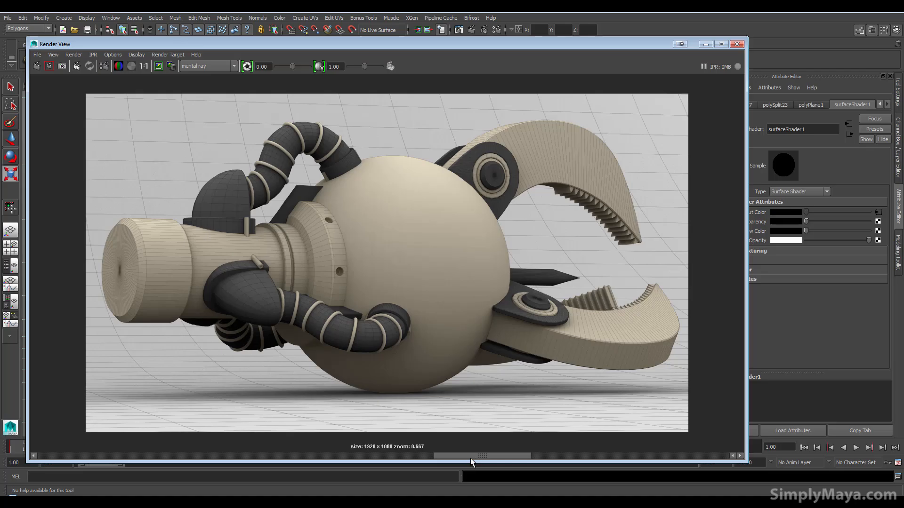
drag(449, 459, 61, 466)
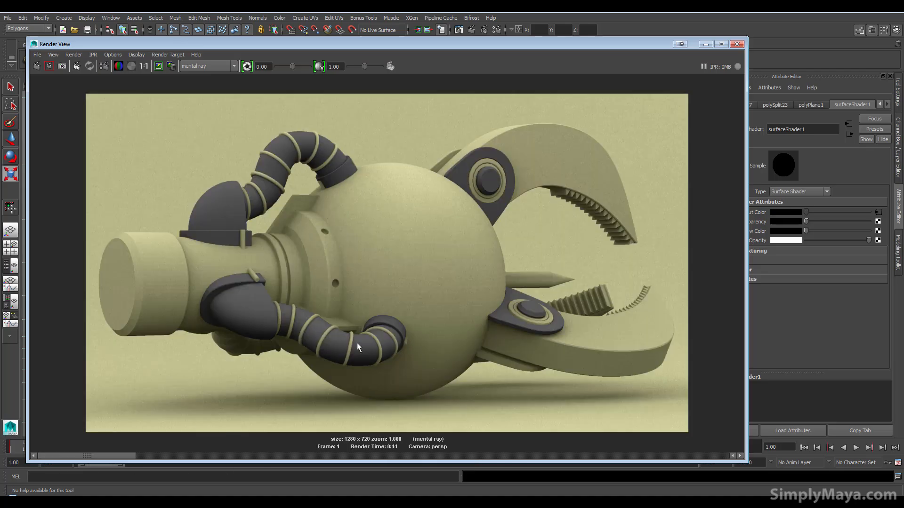
Step: Assign a new Surface Shader to the background plane and connect an mib_amb_occlusion node to its Out Color
click(706, 44)
right_click(480, 376)
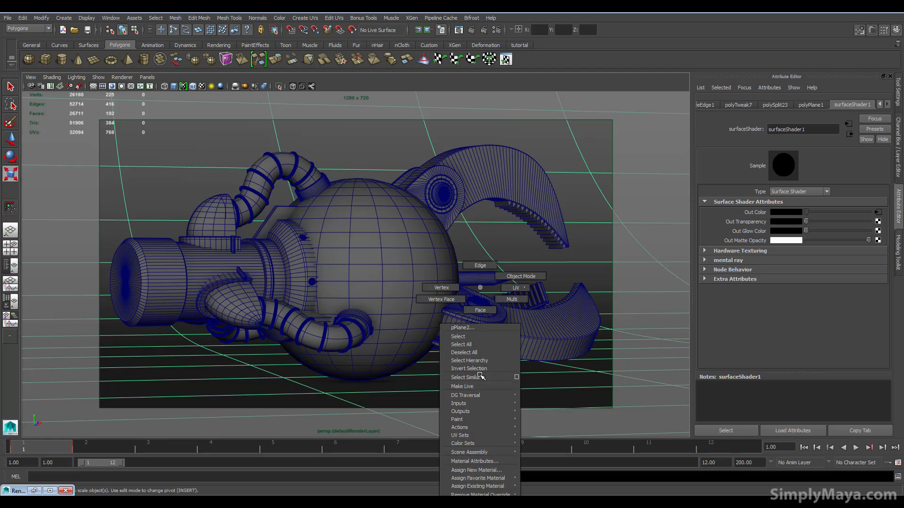
click(479, 470)
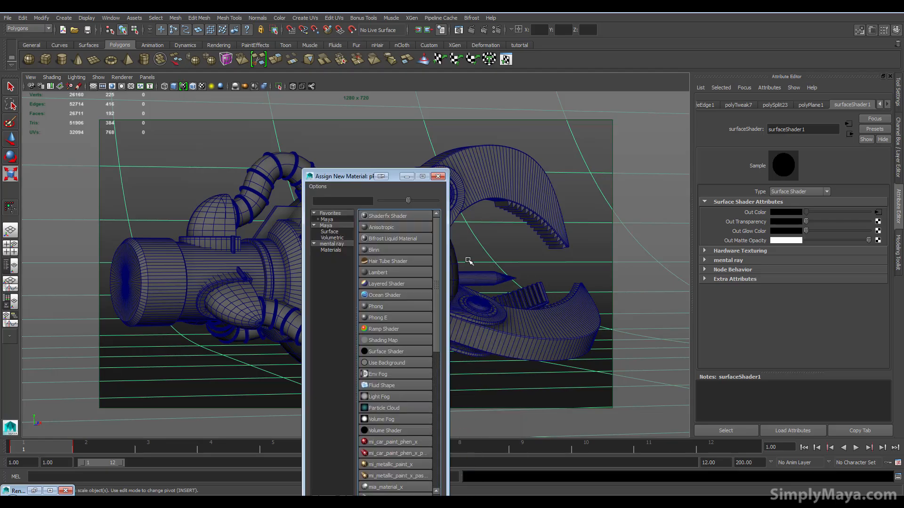
click(327, 220)
click(380, 284)
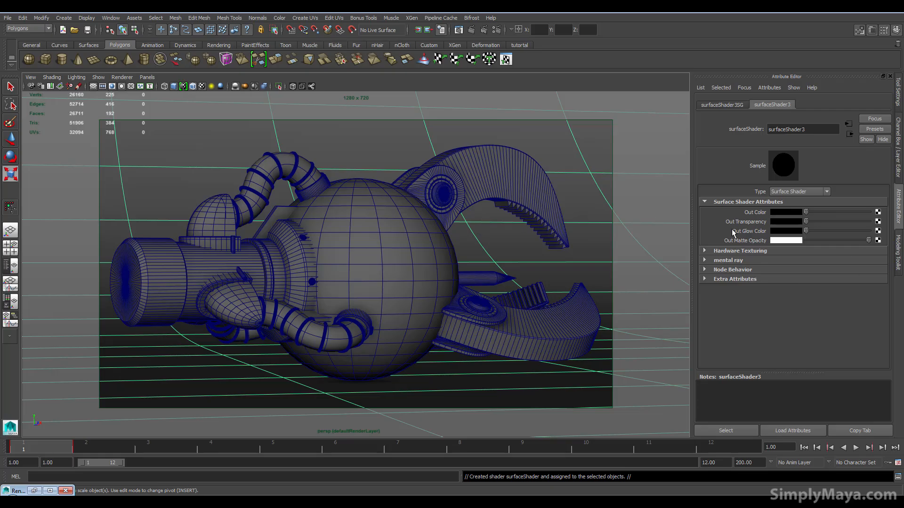
click(414, 222)
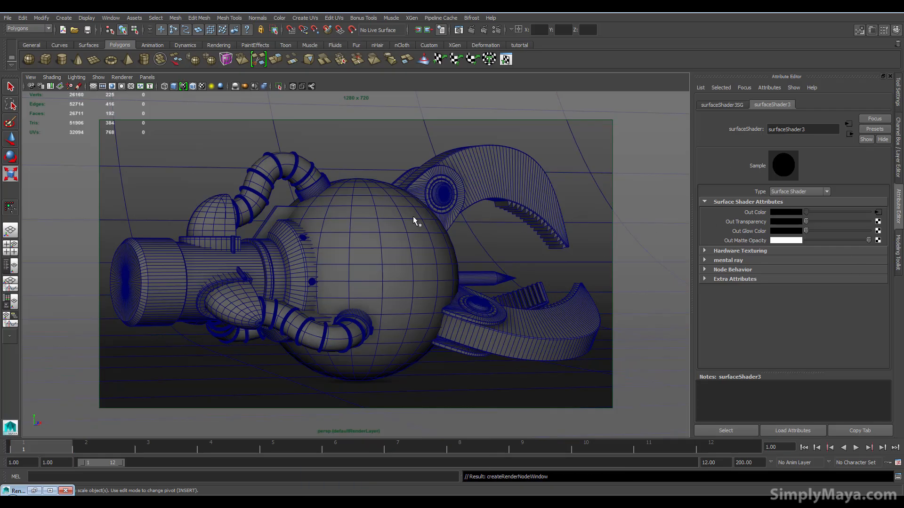
Step: Set the background plane's occlusion node to 64 Samples and a Spread of 1.6
drag(783, 203, 773, 196)
key(Return)
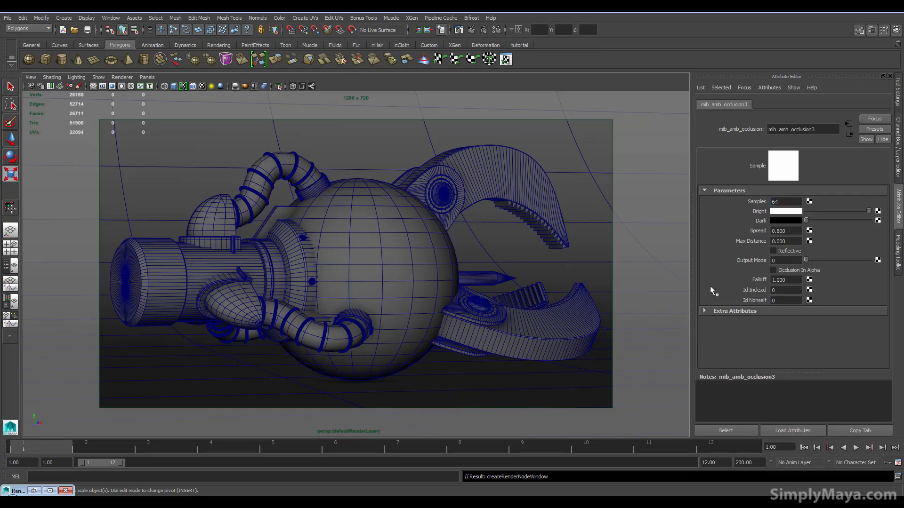
double_click(790, 231)
text(1.6)
key(Return)
Step: Set the Spread of the dark_ao shader's occlusion node to 1.6
click(285, 158)
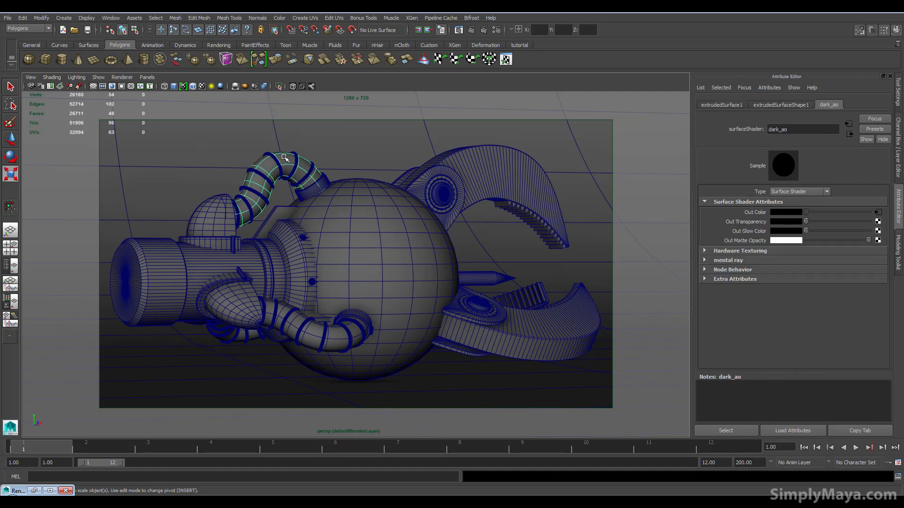
click(878, 212)
double_click(788, 231)
text(1.6)
key(Return)
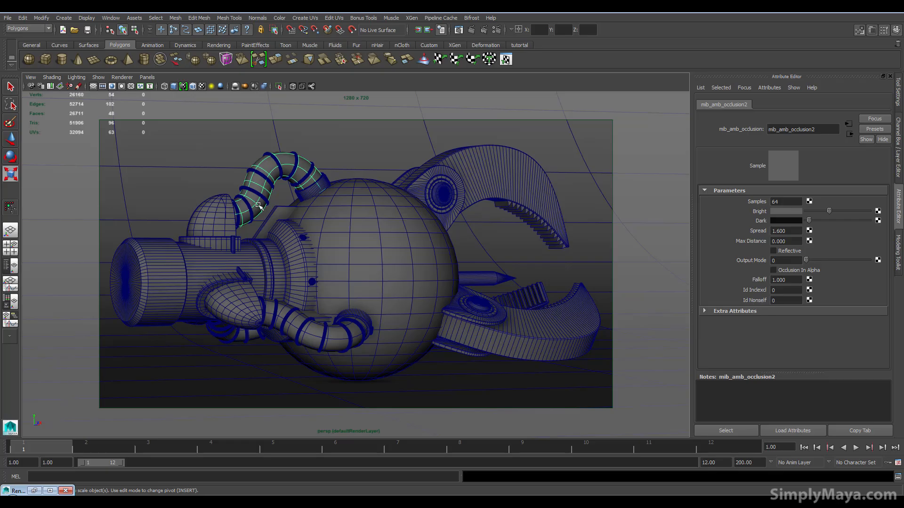
Step: Check the last render for missed dark parts and assign the dark_ao shader to the rear claw brackets
click(50, 490)
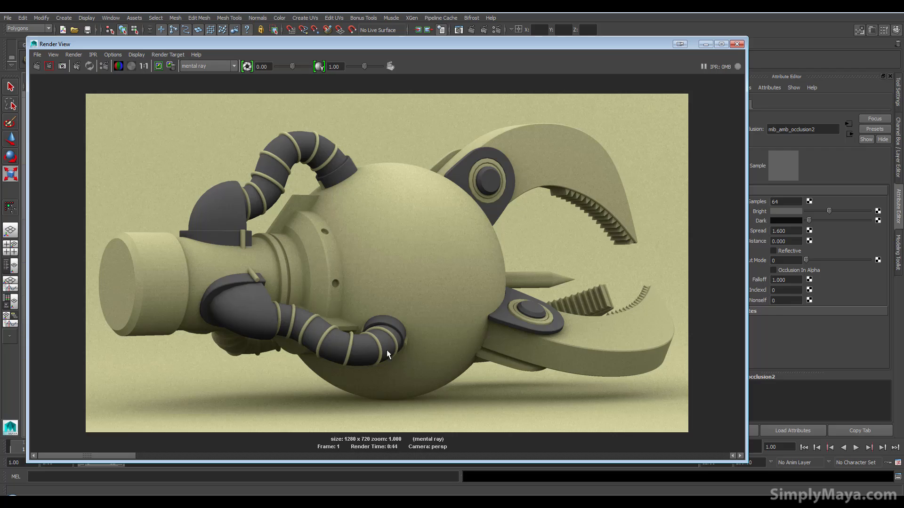
click(704, 47)
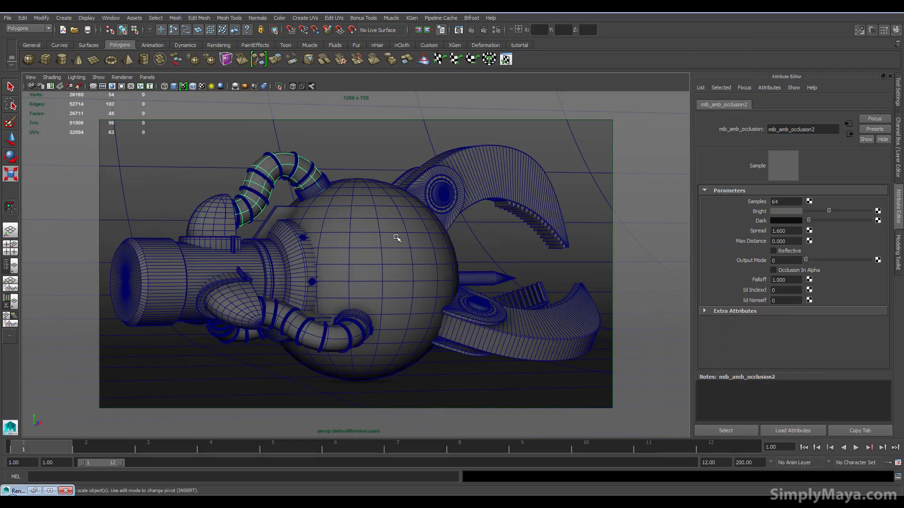
click(401, 180)
shift+click(447, 347)
right_drag(447, 288, 524, 481)
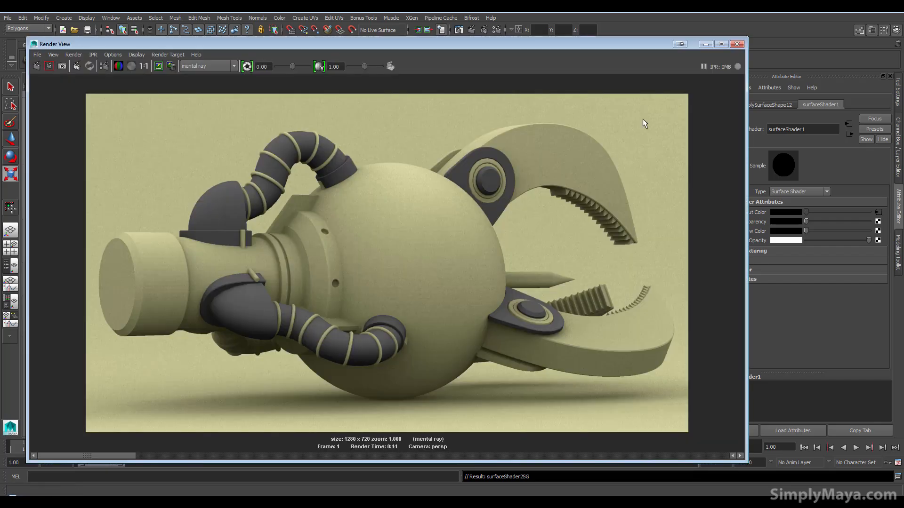
Step: Assign the dark_ao shader to the pointed cone between the claws and render the view again
click(705, 44)
right_drag(489, 273, 555, 478)
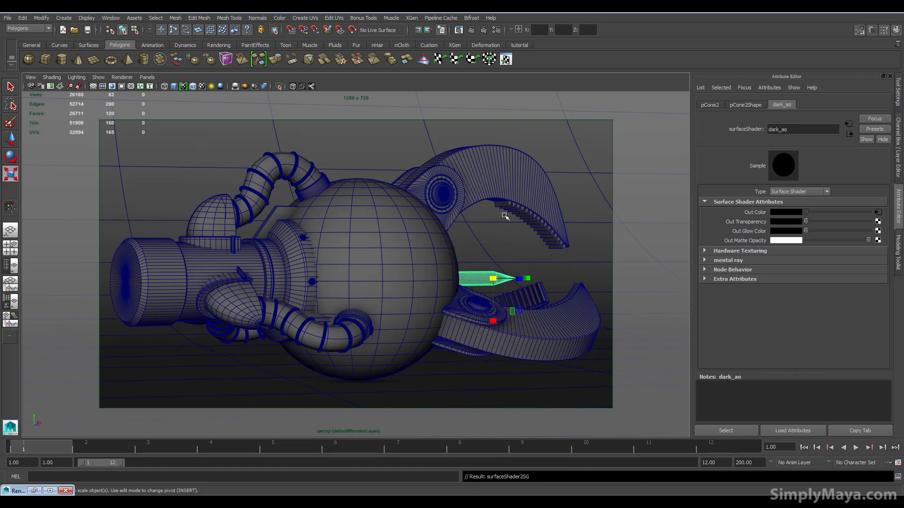
click(34, 490)
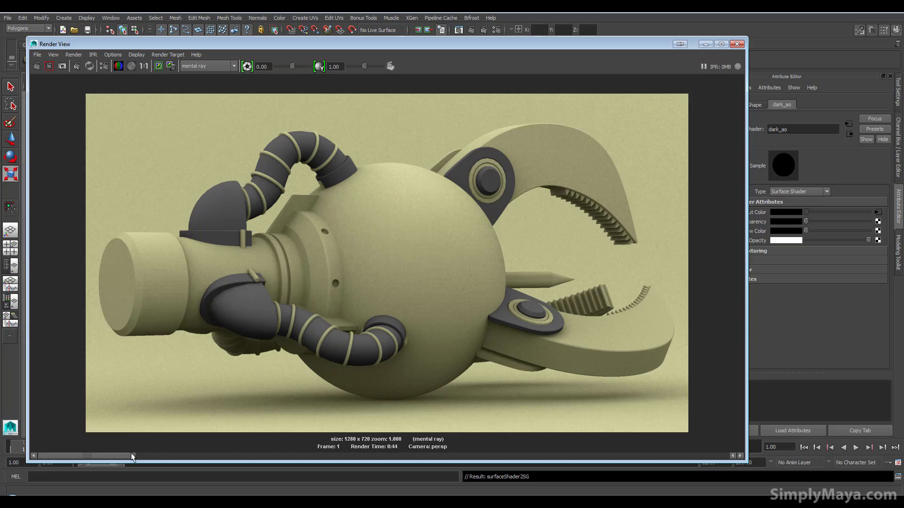
click(36, 66)
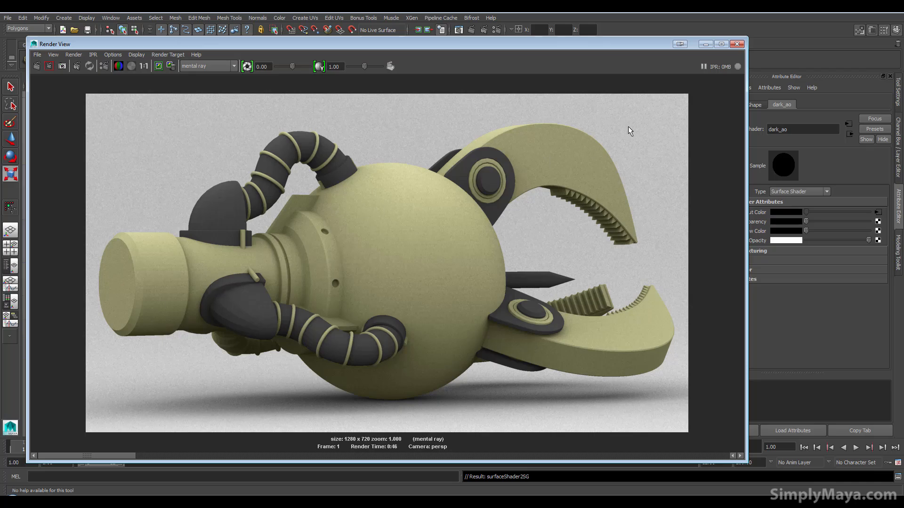
drag(602, 49, 594, 69)
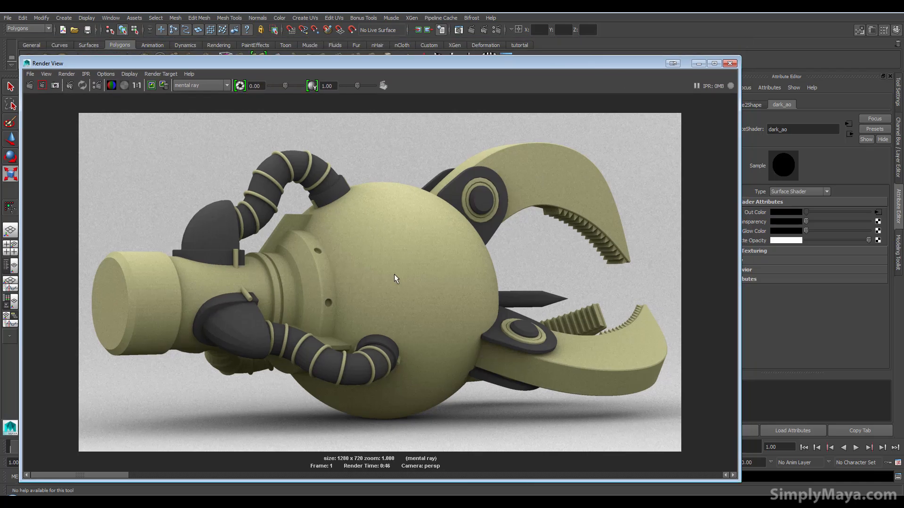
Step: Change the Bright color of the occlusion node on the sphere's surface shader to a paler, less saturated cream
click(698, 64)
right_drag(375, 244, 374, 417)
click(878, 212)
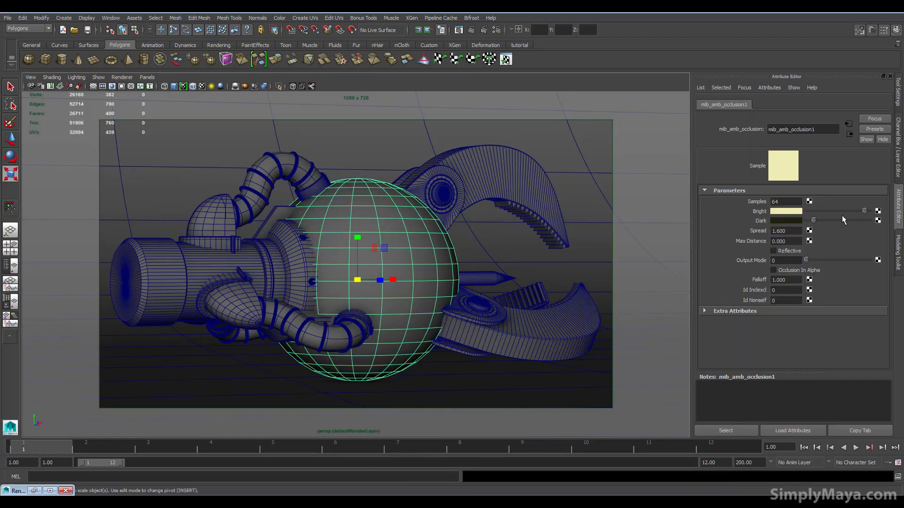
click(784, 211)
drag(745, 237, 739, 237)
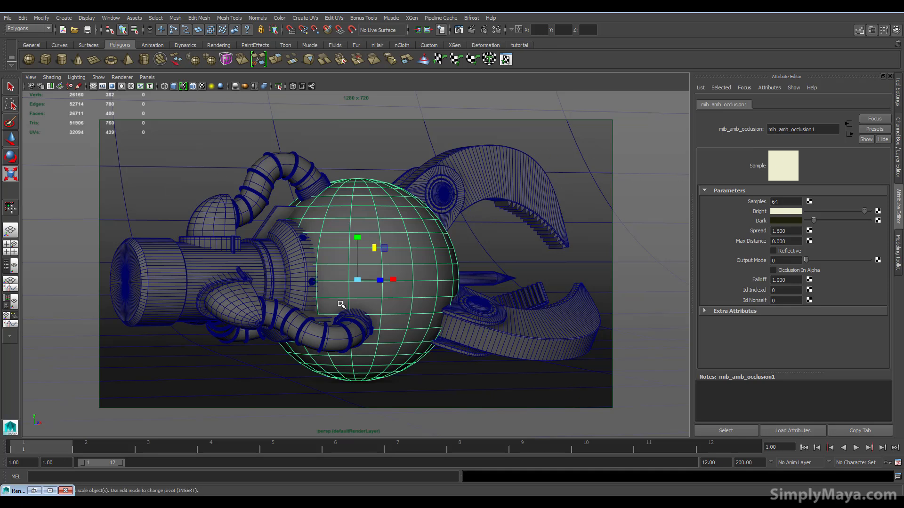
Step: Check the last render and open the mental ray quality settings in the Render Settings
click(34, 490)
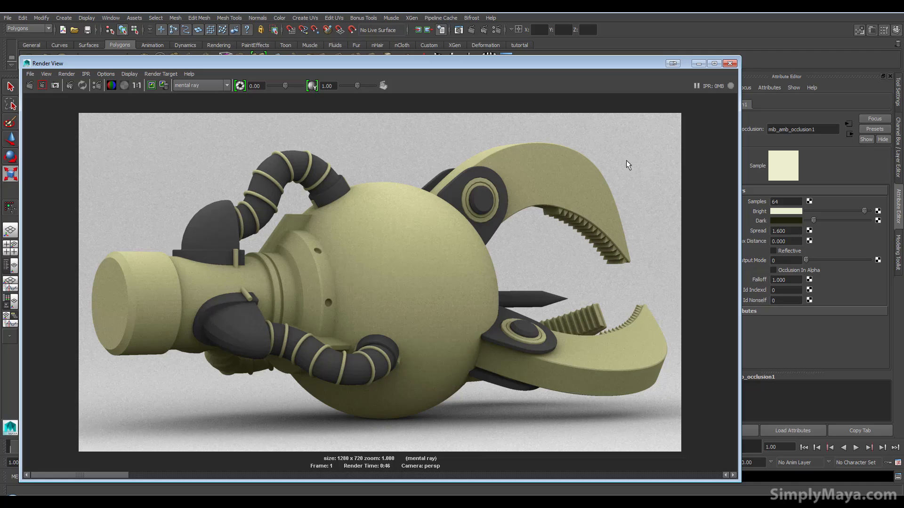
click(698, 63)
click(495, 30)
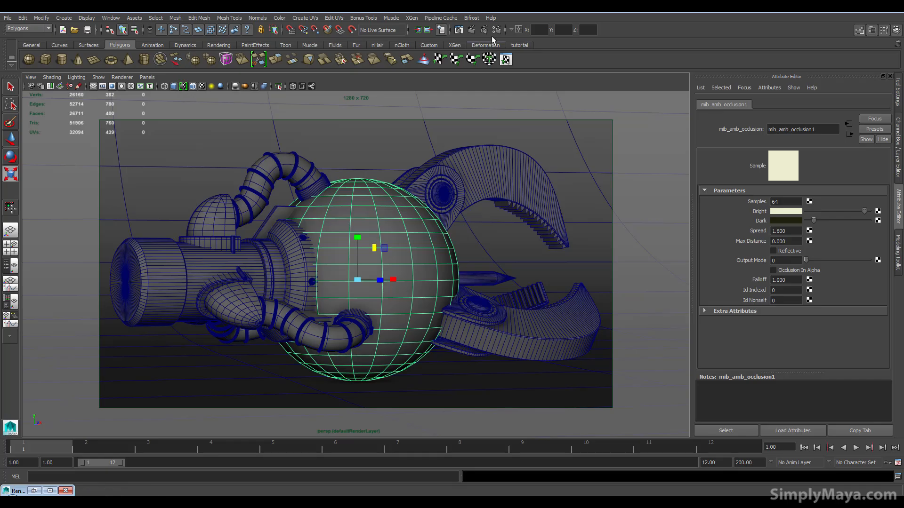
drag(212, 106, 337, 102)
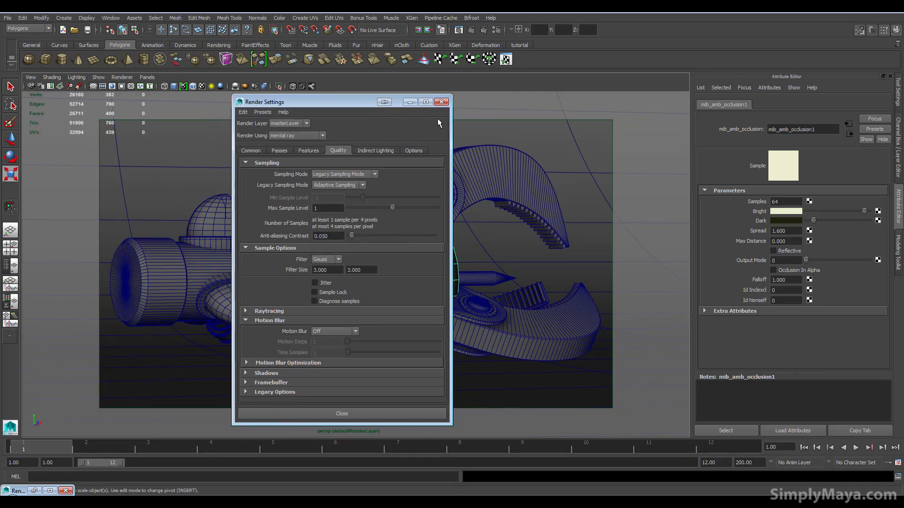
click(367, 177)
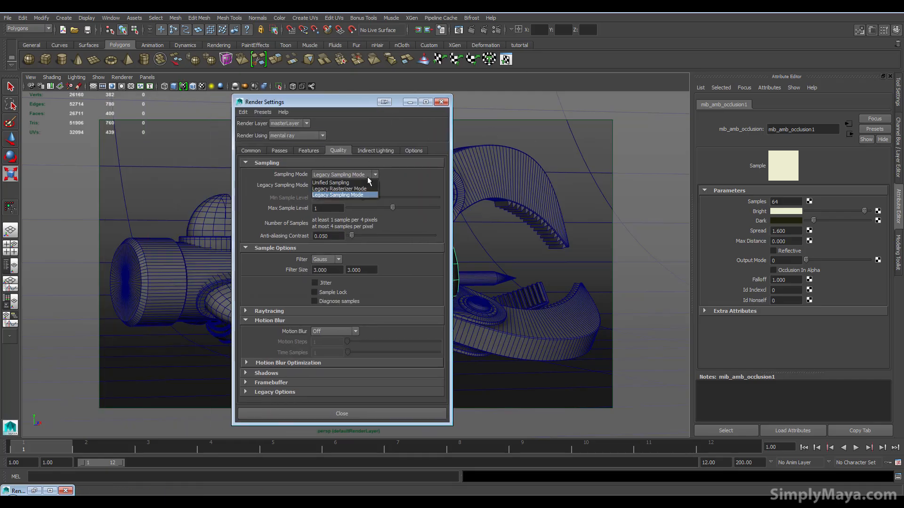
click(368, 183)
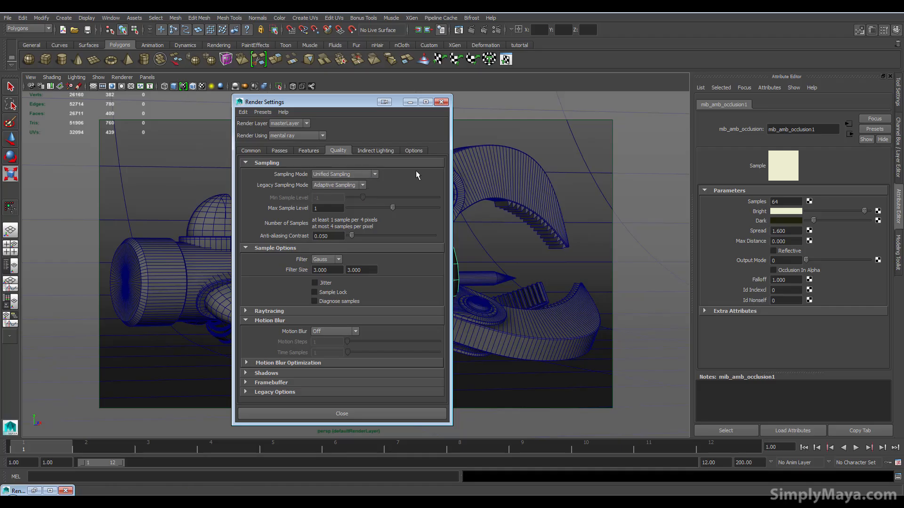
click(358, 173)
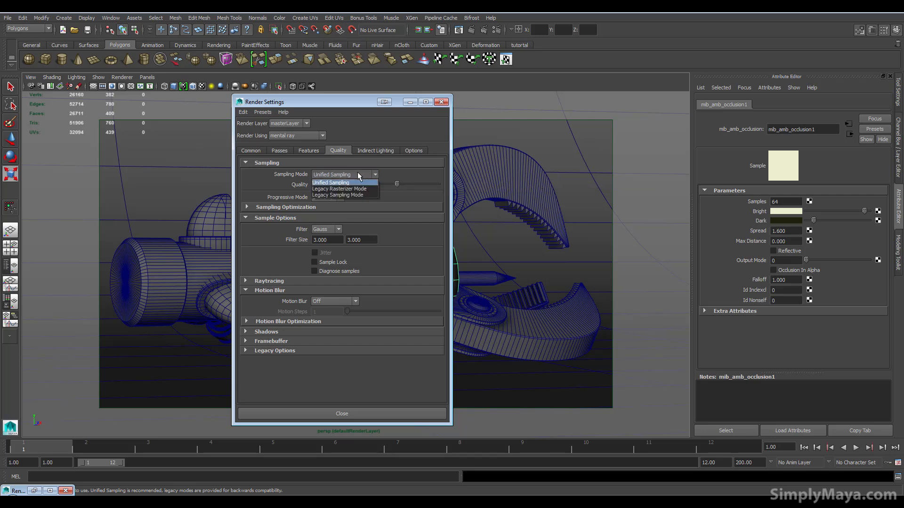
click(352, 194)
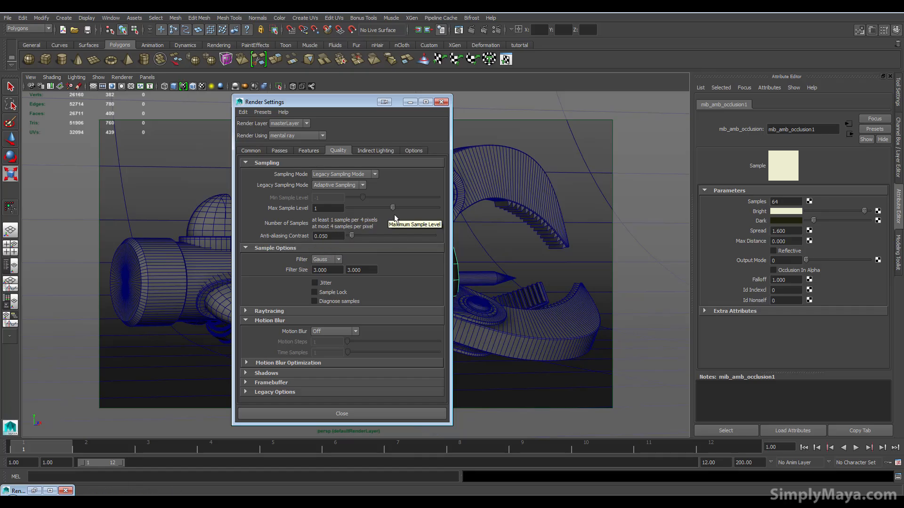
Step: Set the Max Sample Level to 3 for adaptive sampling
click(414, 208)
click(420, 207)
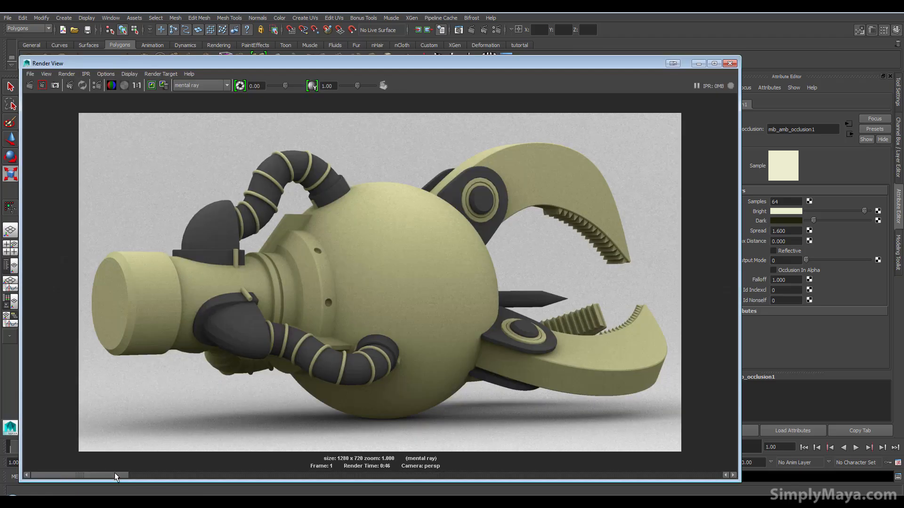
Step: Compare the stored 1920 x 1080 wireframe render at actual size with the latest gripper render
drag(114, 474, 392, 473)
drag(473, 468, 506, 470)
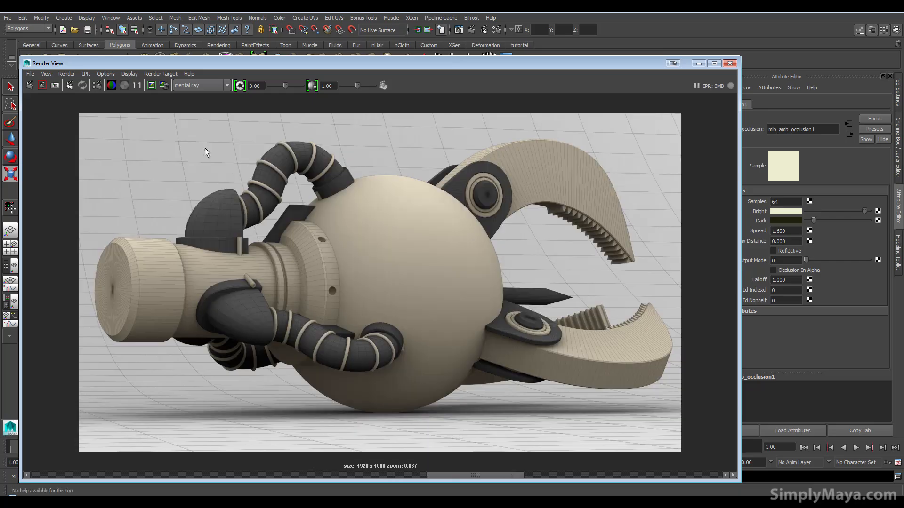
click(137, 85)
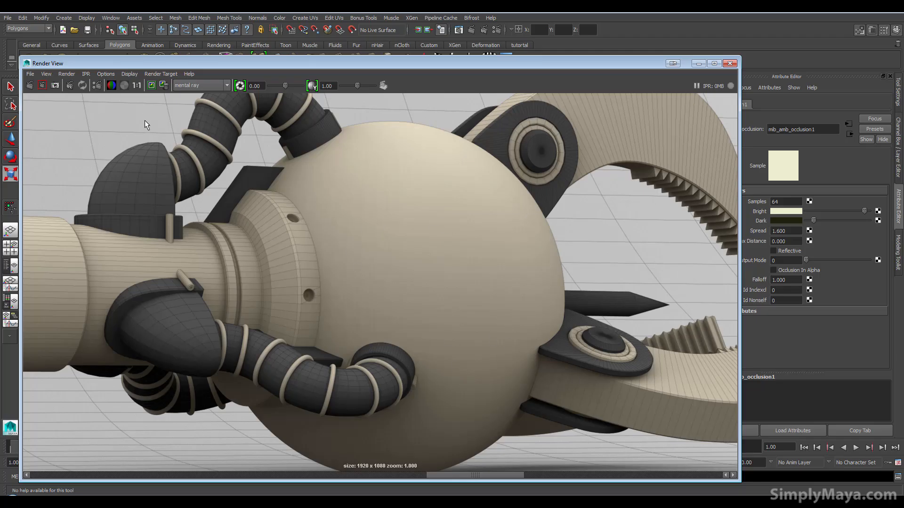
scroll(324, 278, down, 5)
drag(457, 472, 60, 473)
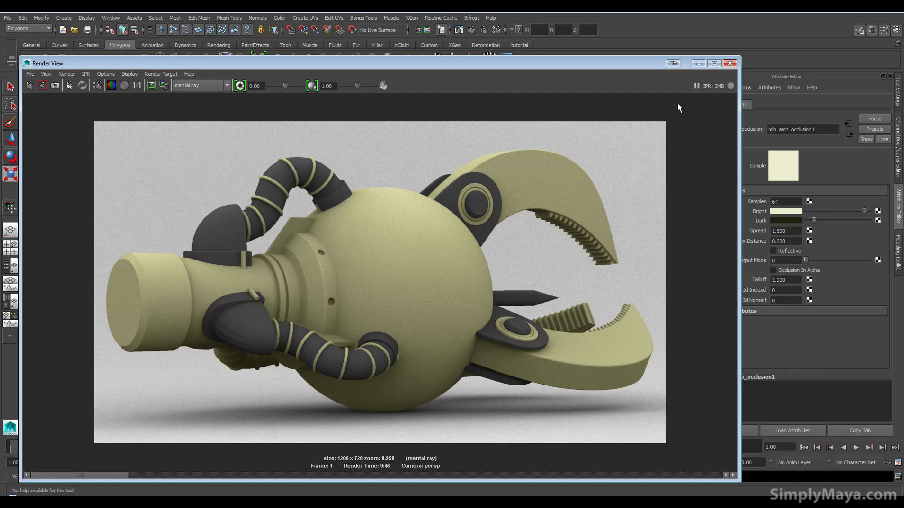
click(697, 64)
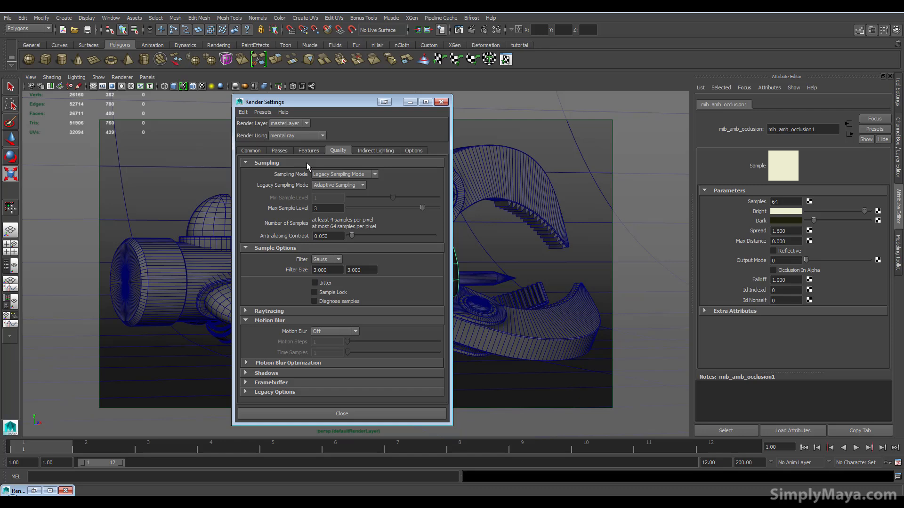
Step: Enable contour rendering in the render features with an Over-Sample of 1 and a Filter Support of 1
click(309, 151)
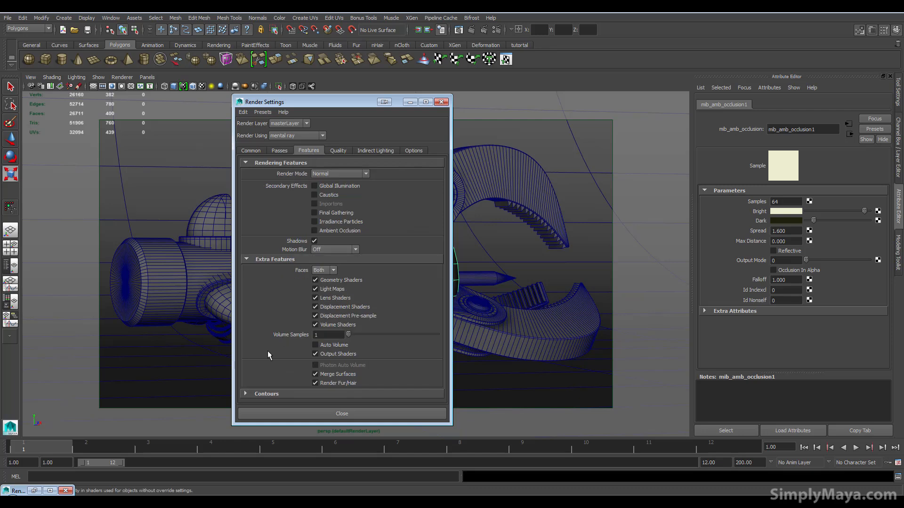
click(255, 395)
scroll(255, 393, down, 3)
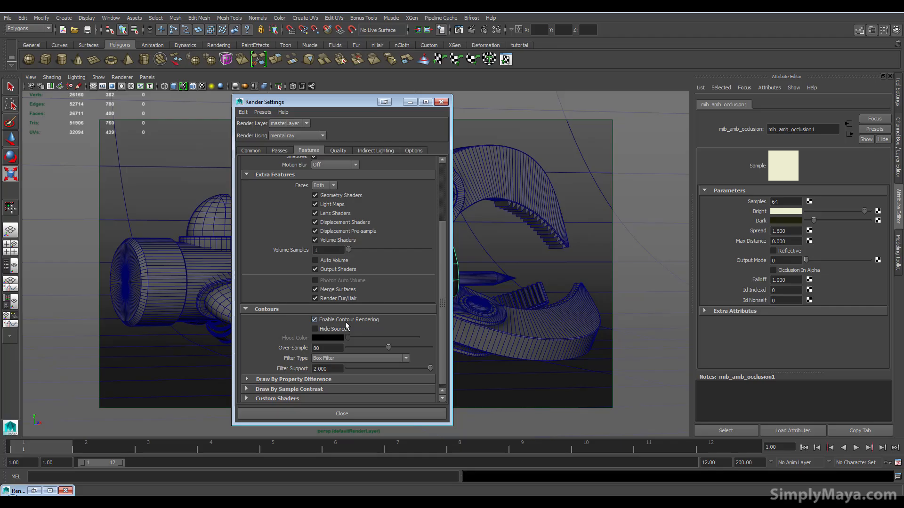
click(333, 346)
text(1)
key(Return)
click(331, 369)
text(1)
key(Return)
Step: Turn on contour drawing around all poly faces and put the render settings away
click(330, 379)
scroll(337, 348, down, 3)
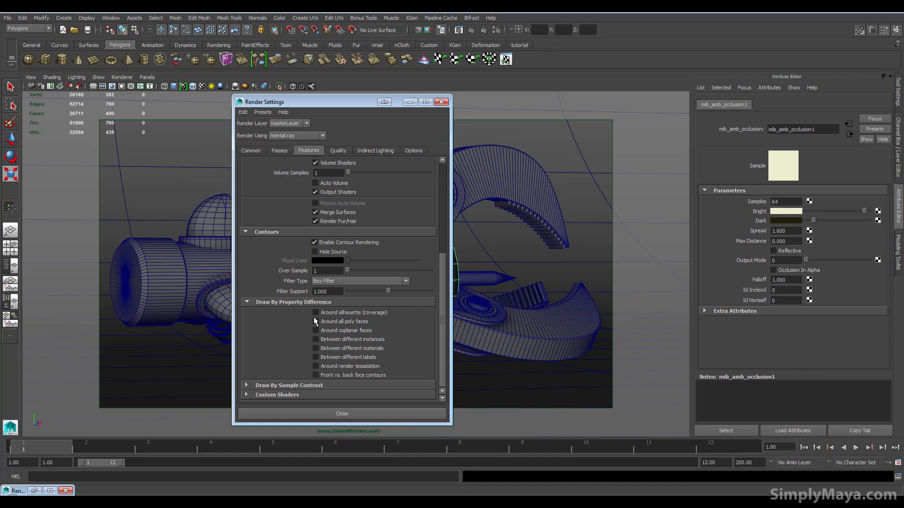
drag(313, 102, 694, 90)
click(707, 308)
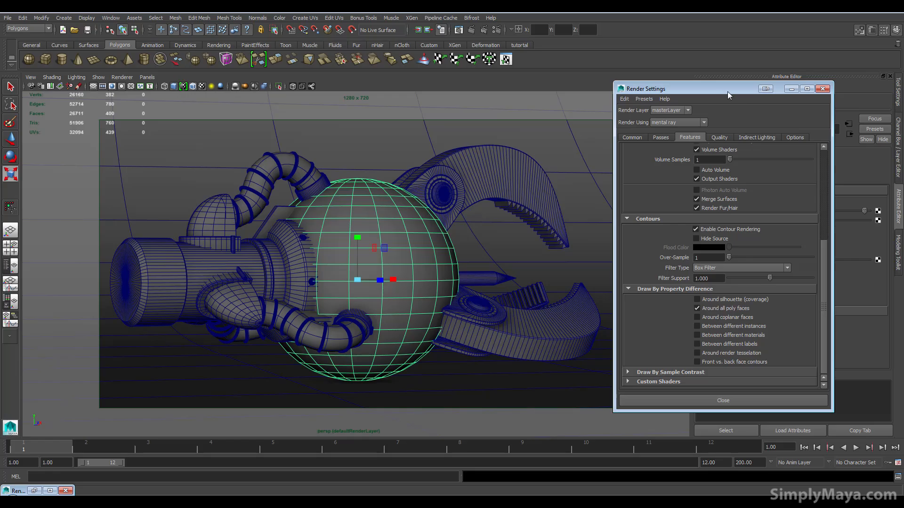
drag(728, 95, 546, 91)
click(637, 85)
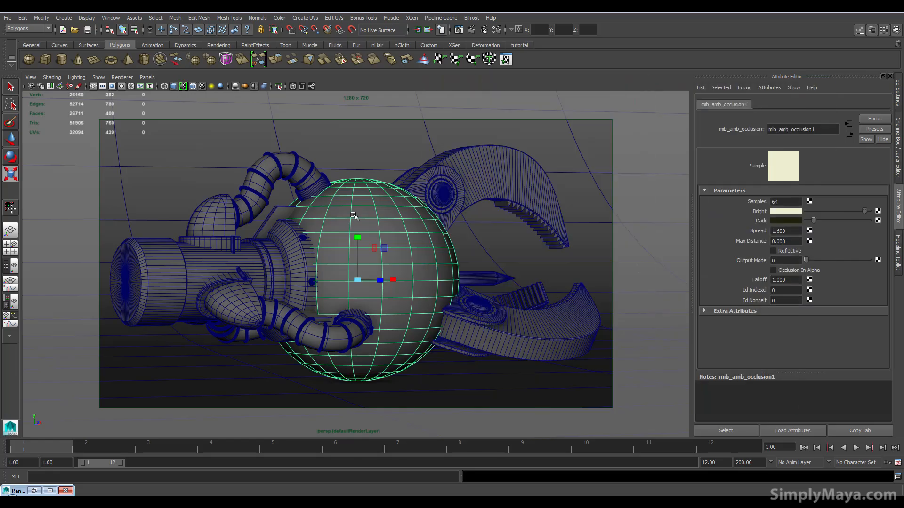
Step: Rename the sphere's surface shader to light_ao
click(437, 161)
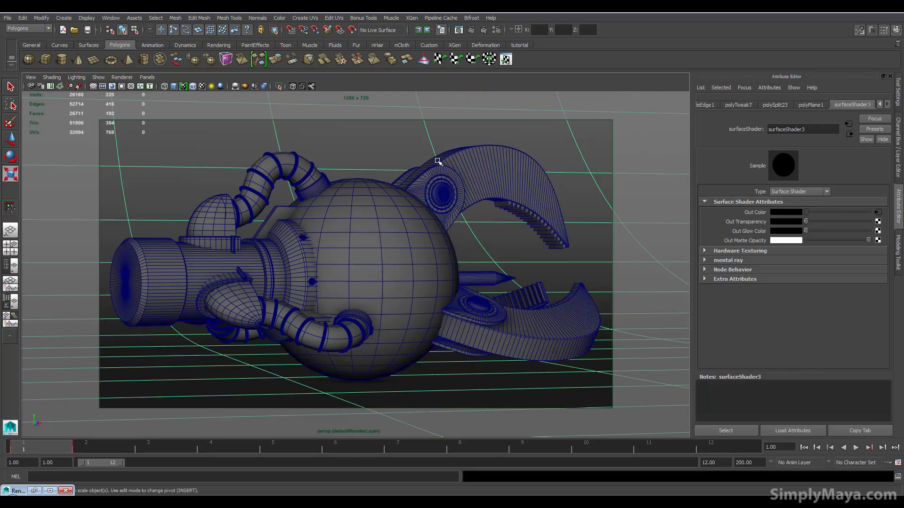
click(370, 208)
right_drag(371, 193, 376, 367)
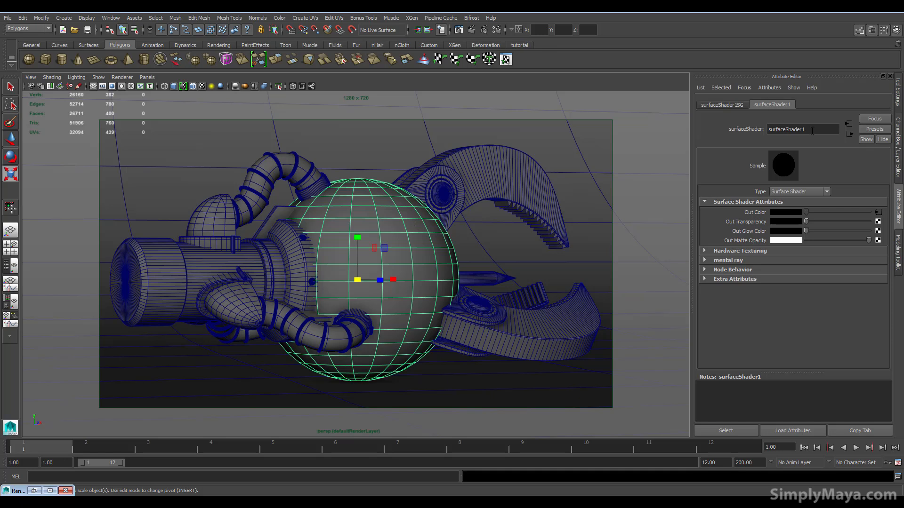
drag(810, 130, 735, 125)
text(ligh)
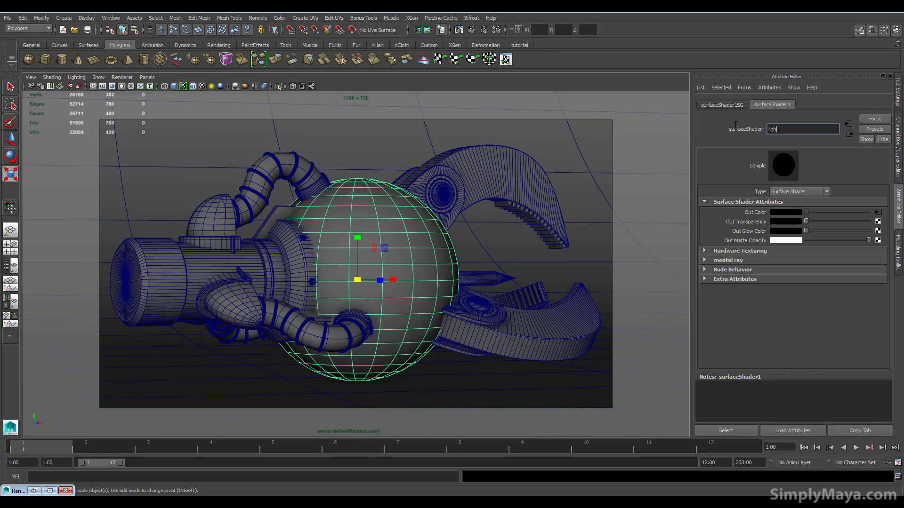
text(t_ao)
key(Return)
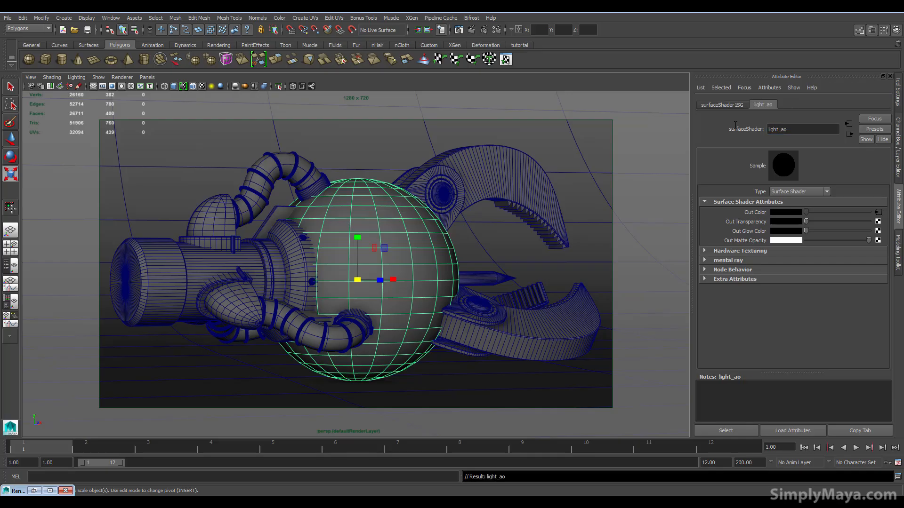
Step: Inspect the attributes of the shading group attached to the light_ao shader
click(736, 105)
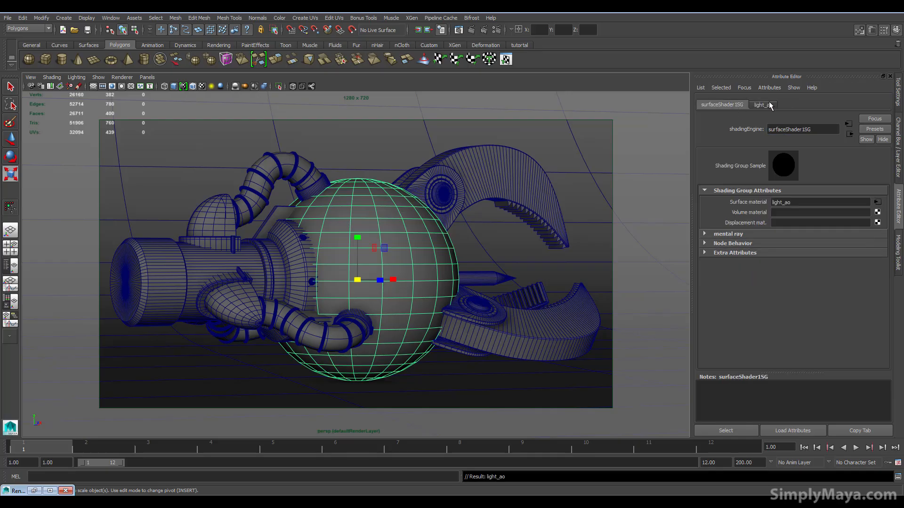
click(753, 105)
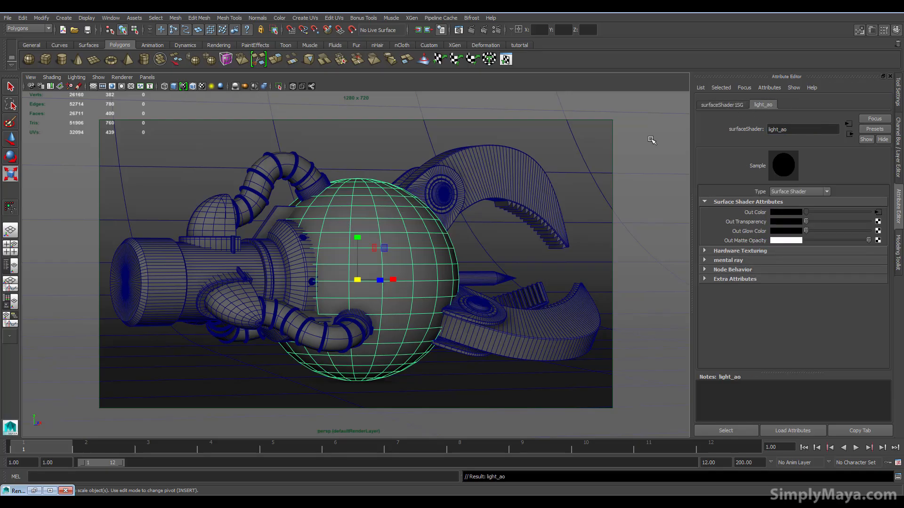
right_click(381, 202)
click(407, 376)
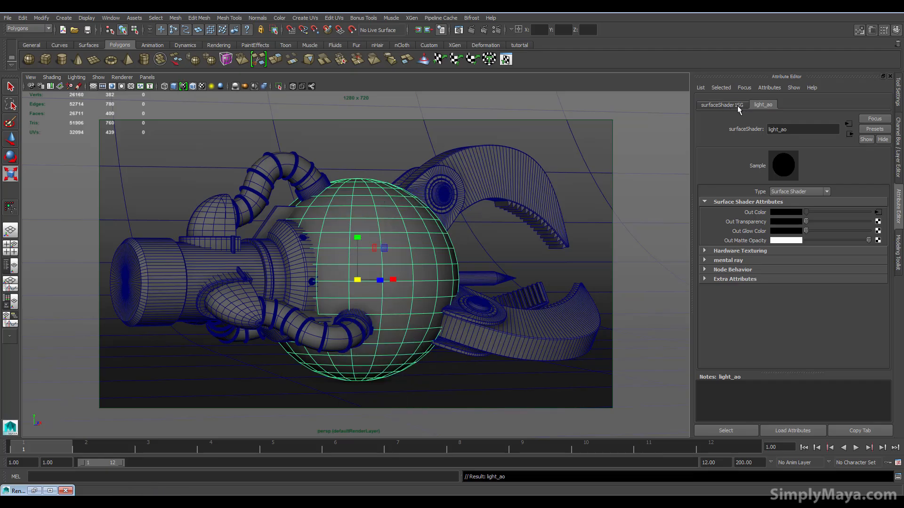
Step: Graph the light_ao shader's network in the Hypershade and select its surfaceShader1SG shading group
mouse_move(132, 40)
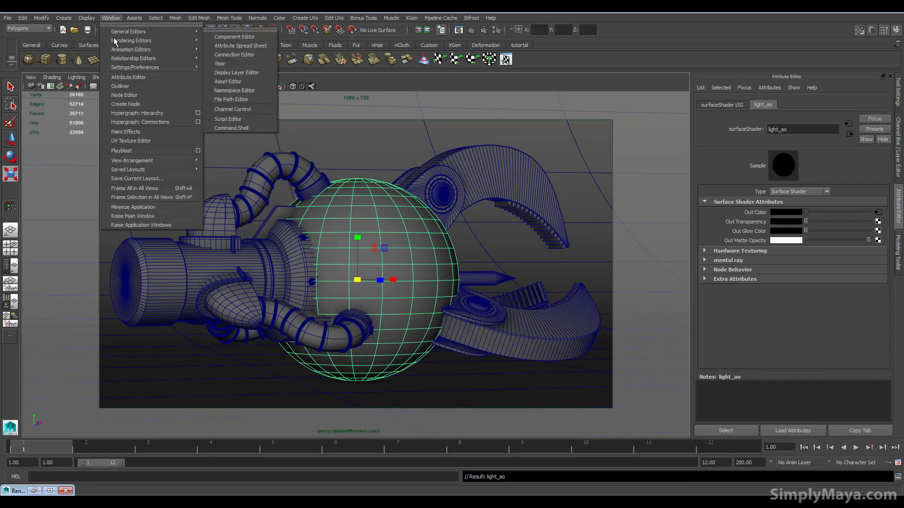
click(228, 63)
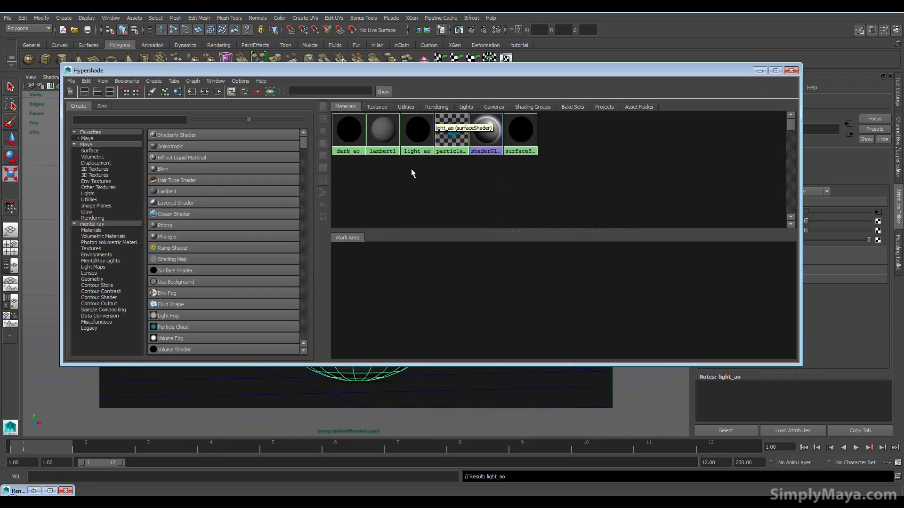
click(417, 132)
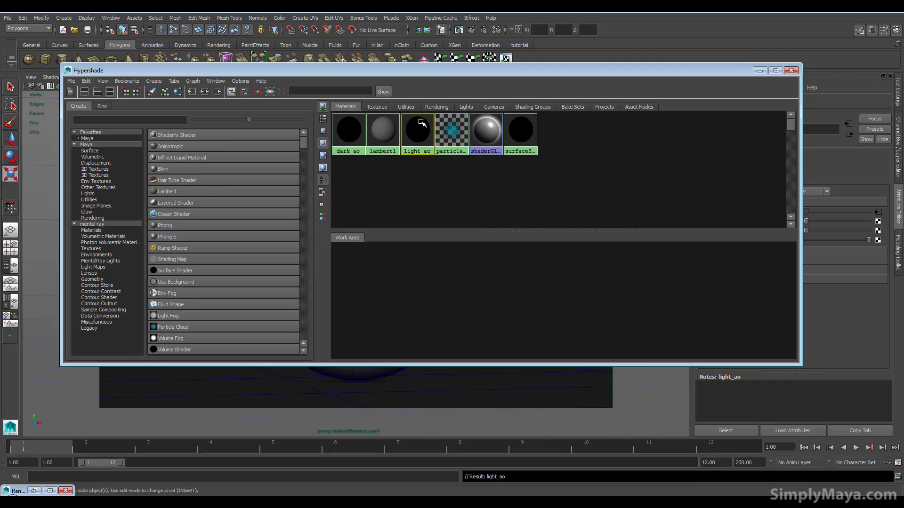
click(206, 92)
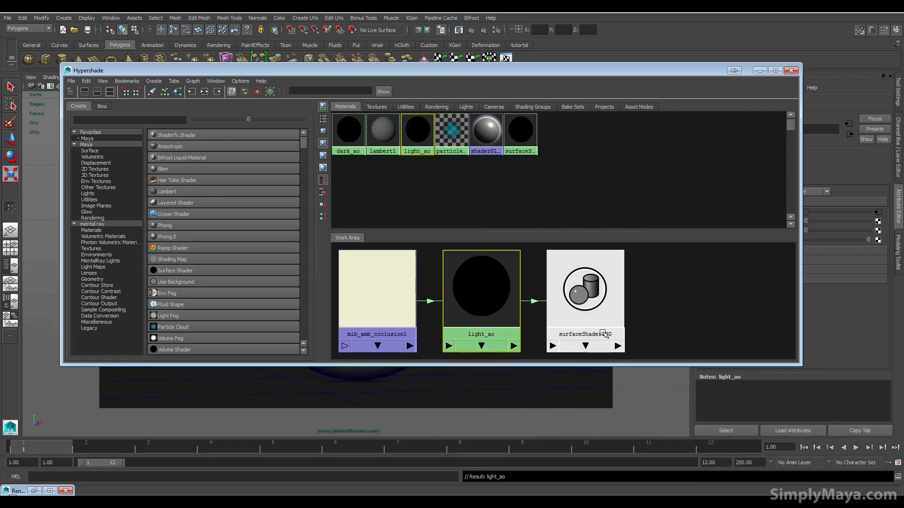
click(584, 285)
drag(676, 72, 536, 93)
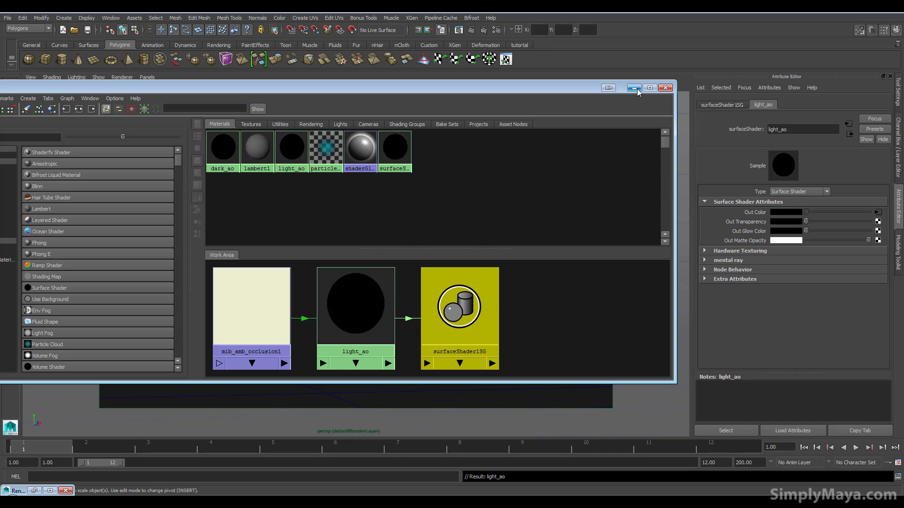
Step: Enable mental ray contour rendering on surfaceShader1SG, the shading group of the light_ao shader
click(632, 92)
click(733, 269)
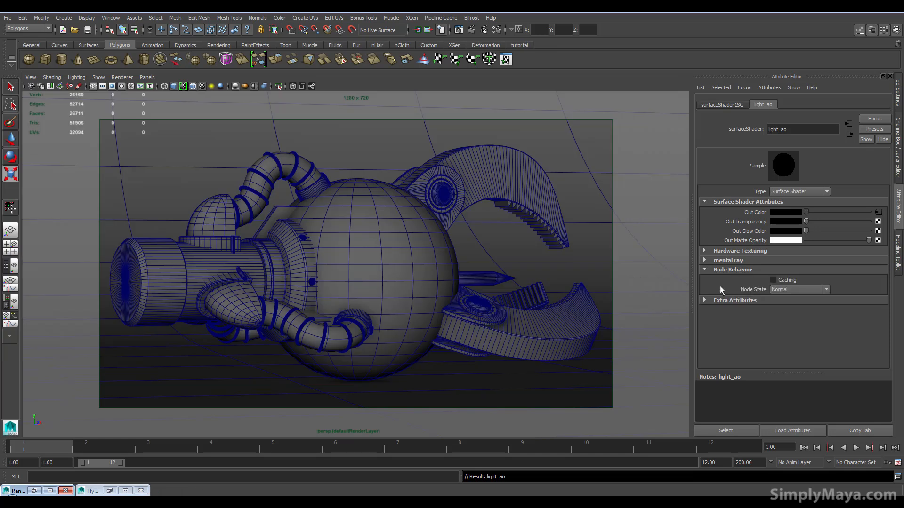
click(728, 104)
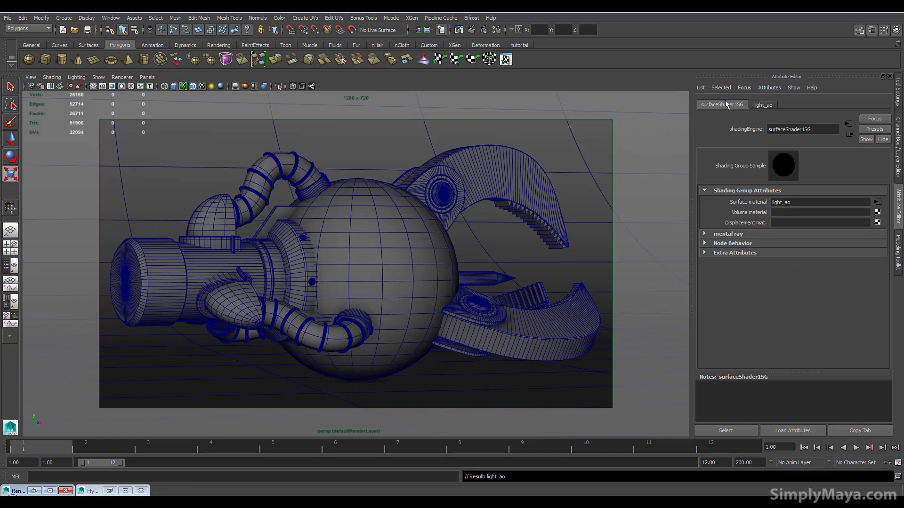
click(731, 233)
scroll(734, 264, down, 2)
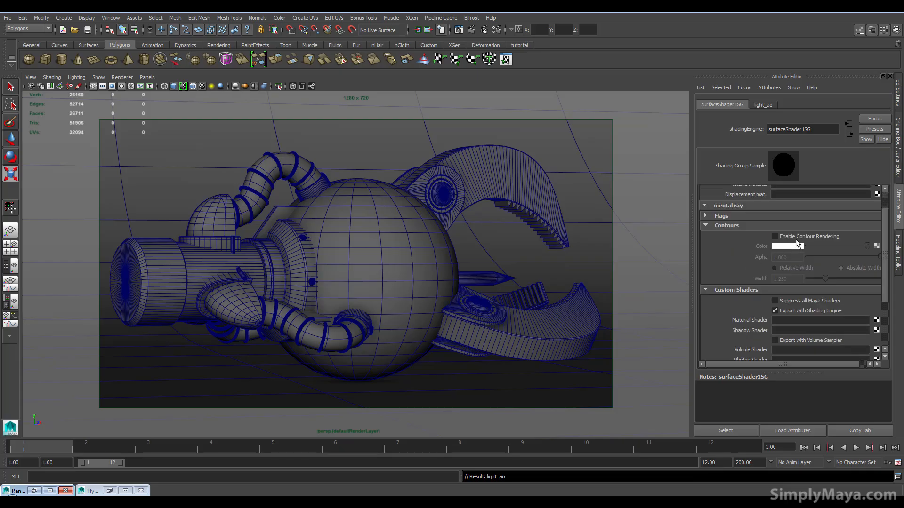
click(775, 236)
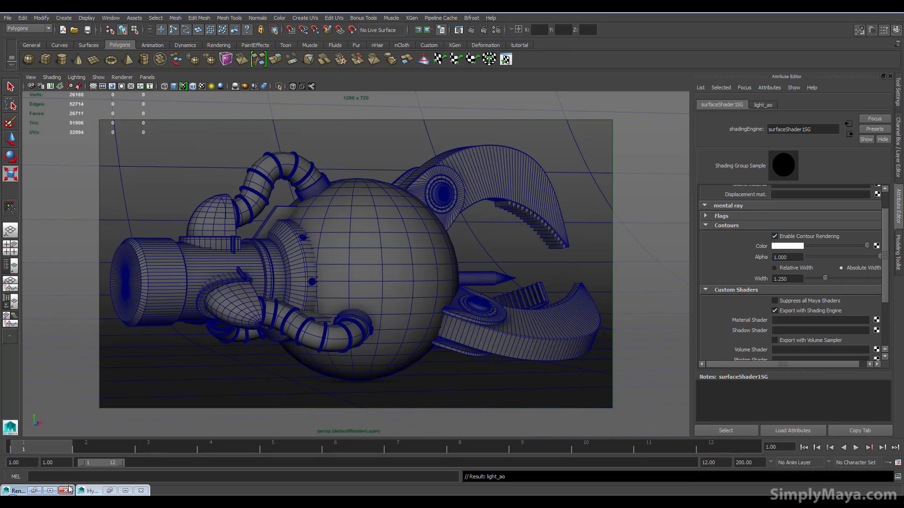
Step: Darken the contour colour of the light_ao shading group to dark grey and render the gripper again
click(34, 491)
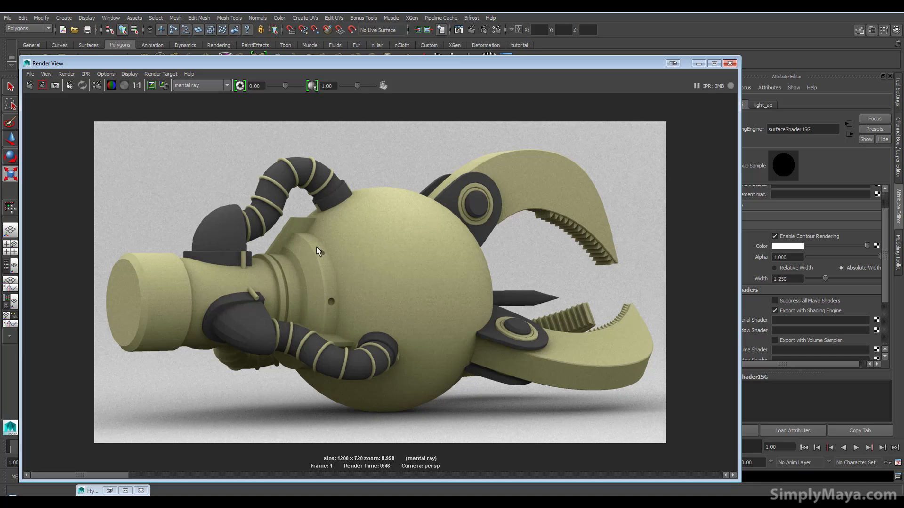
click(699, 63)
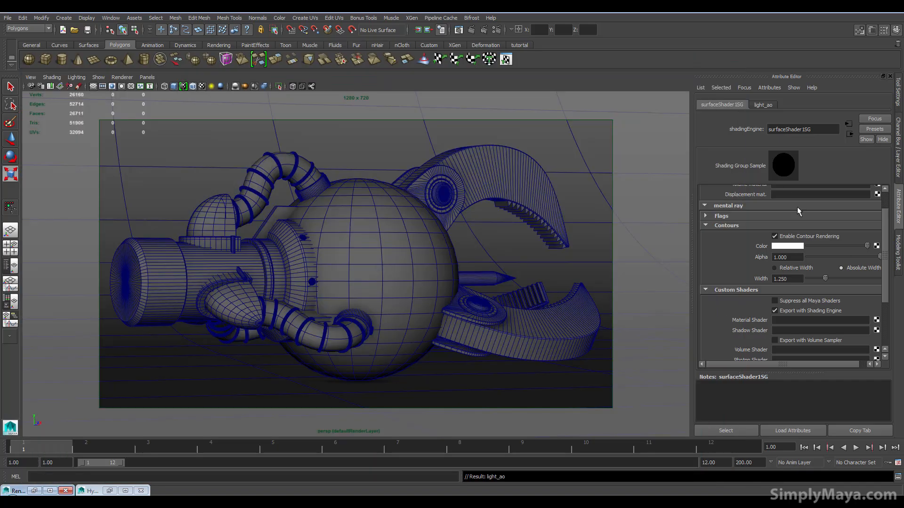
drag(823, 243, 821, 248)
click(33, 491)
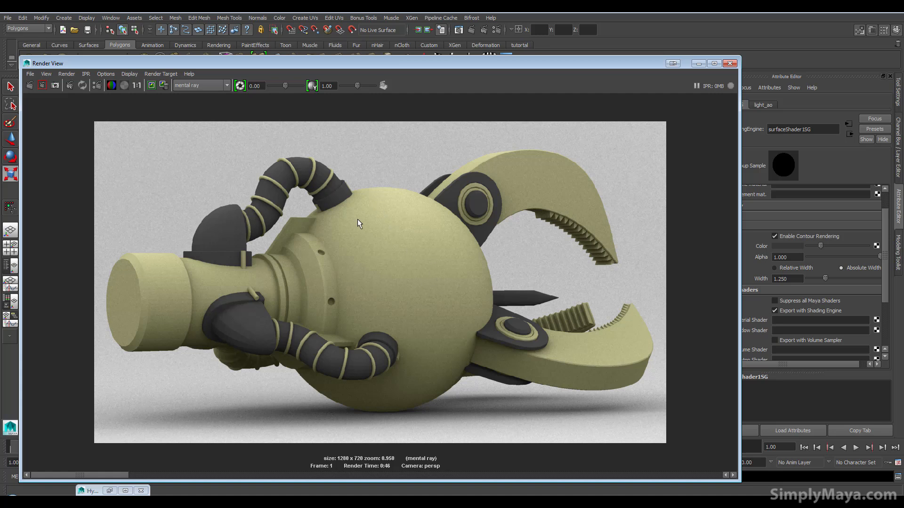
click(29, 85)
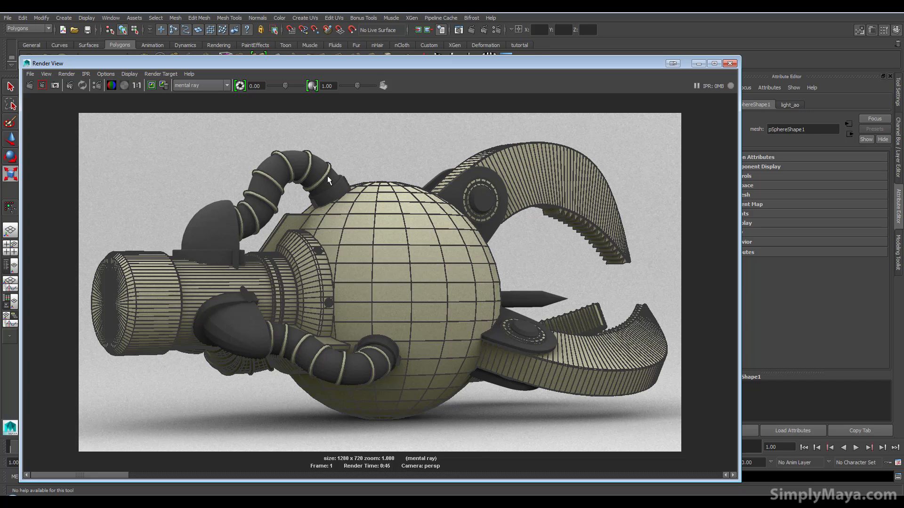
Step: Review the contour options in the render settings and compare the new render with the earlier stored image
click(497, 30)
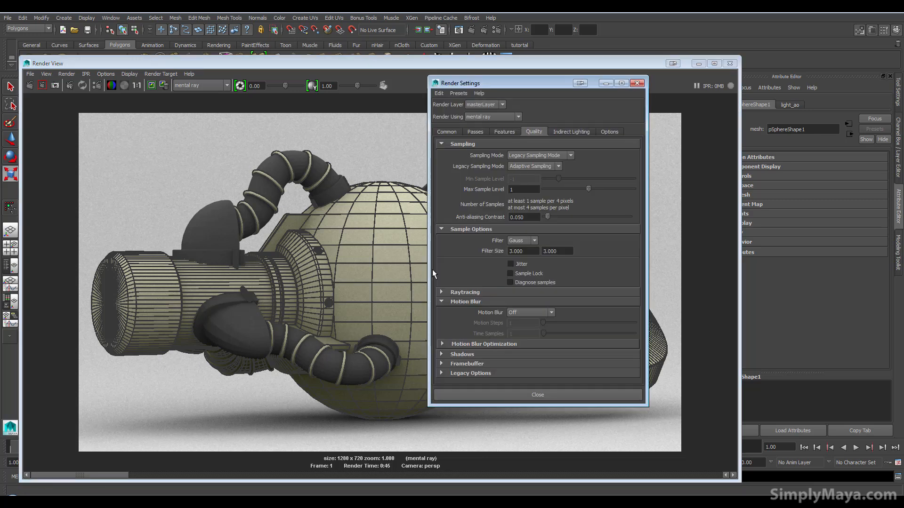
click(495, 134)
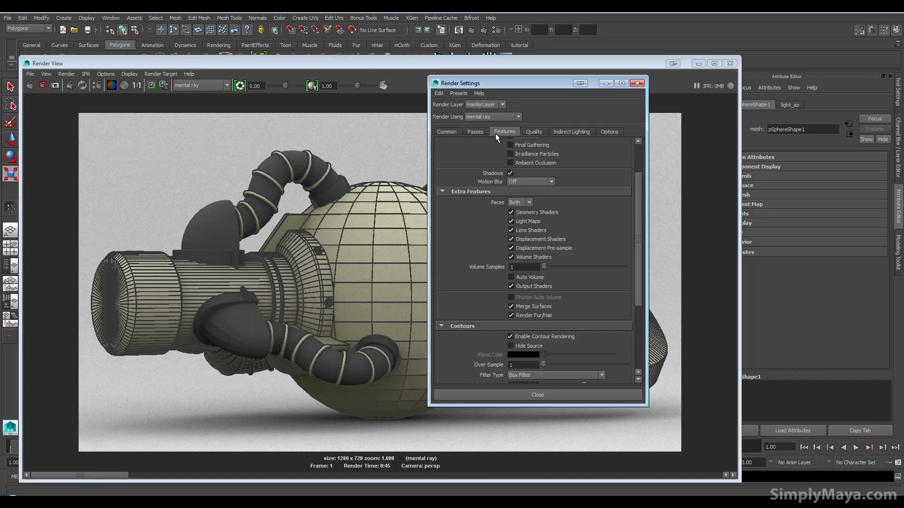
scroll(478, 269, down, 3)
scroll(478, 269, down, 2)
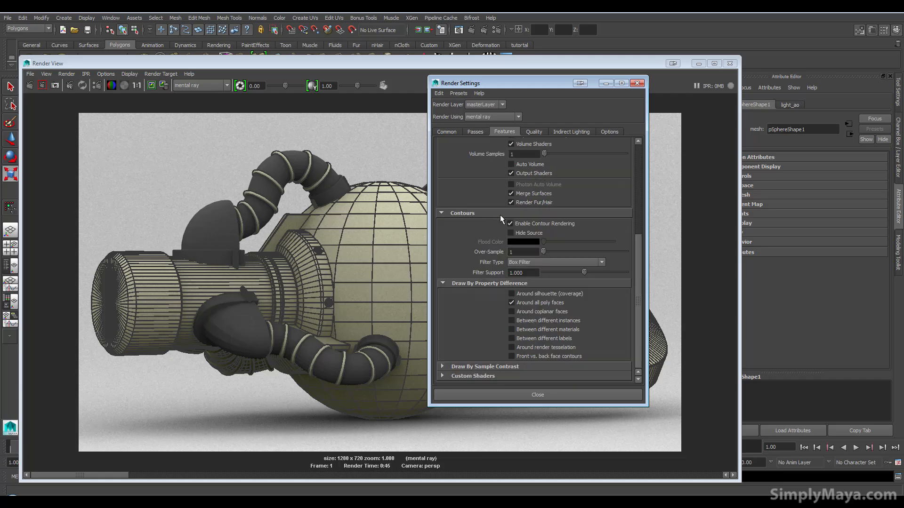
click(606, 83)
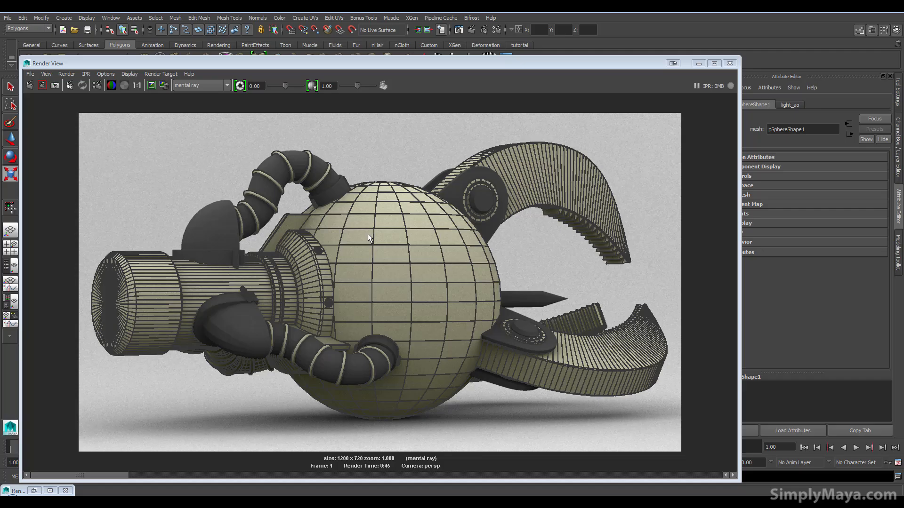
drag(138, 473, 518, 481)
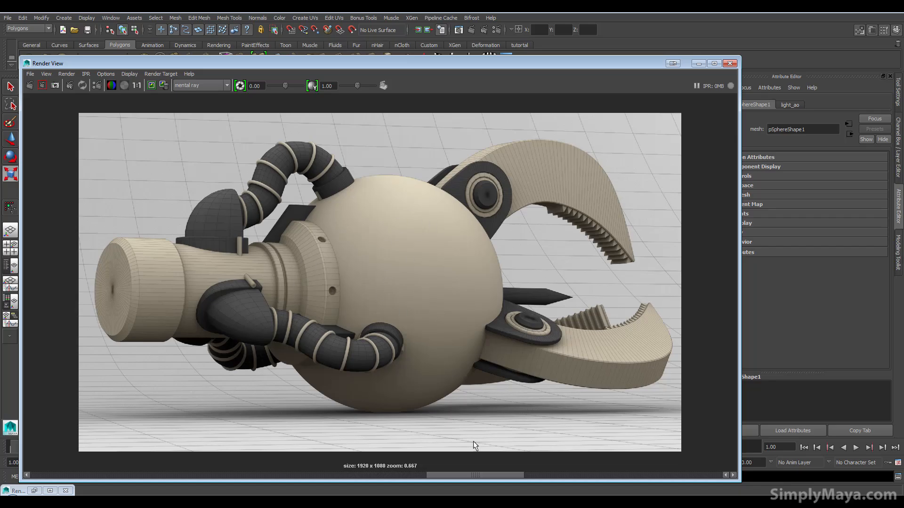
drag(468, 473, 72, 475)
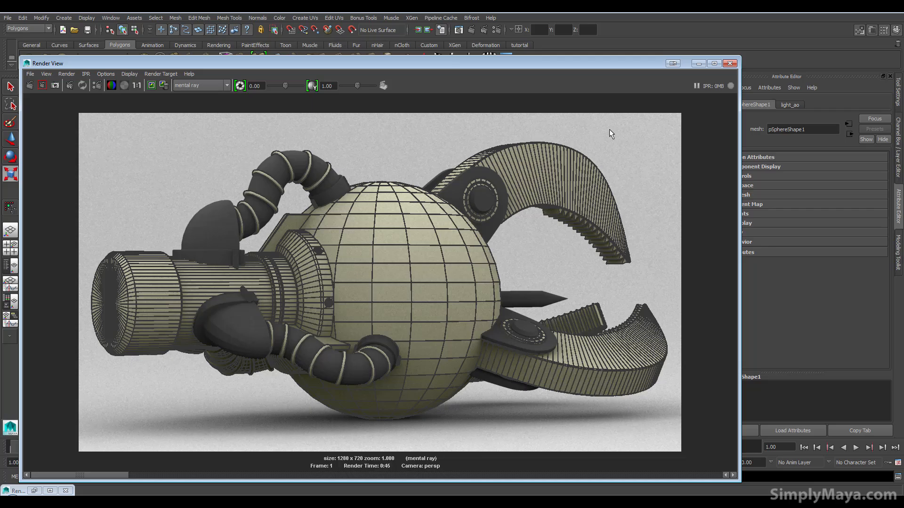
Step: Set the contour width of the light_ao shading group to 0.25 and re-render the gripper
click(698, 63)
right_drag(406, 230, 415, 400)
click(797, 280)
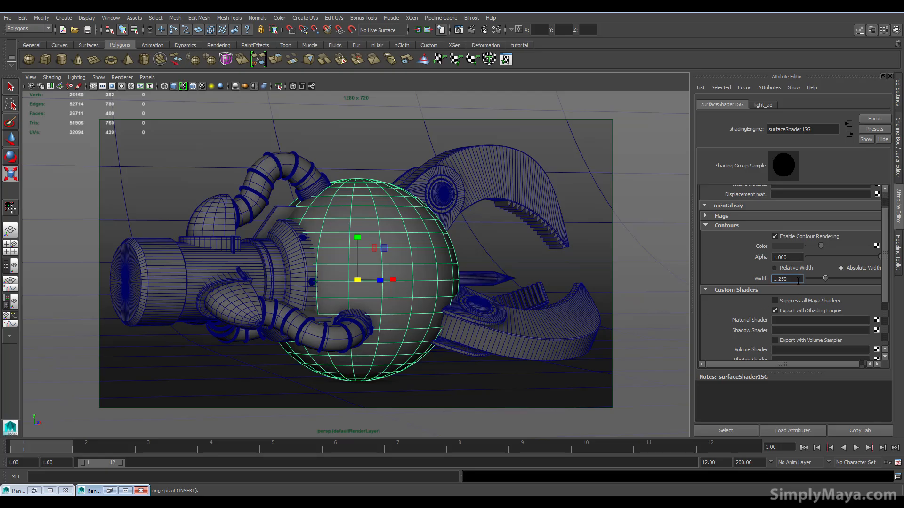
text(.25)
key(Return)
click(461, 34)
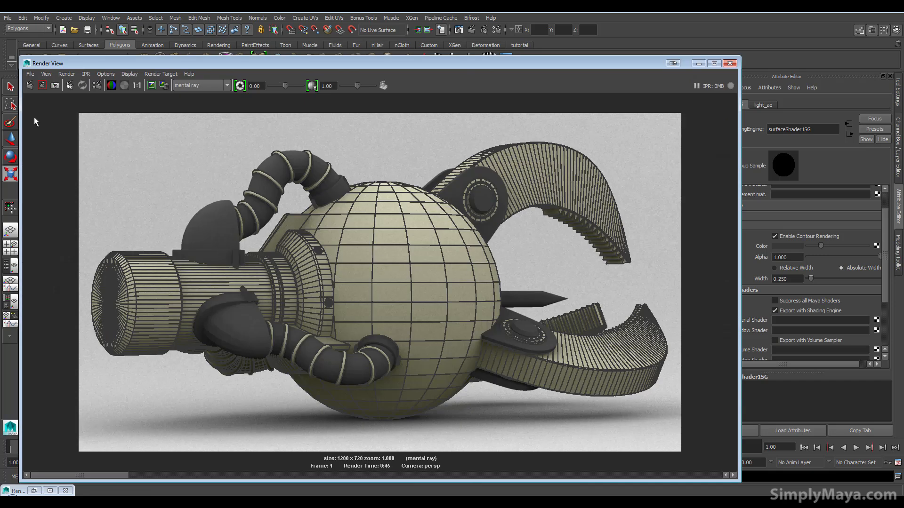
click(29, 85)
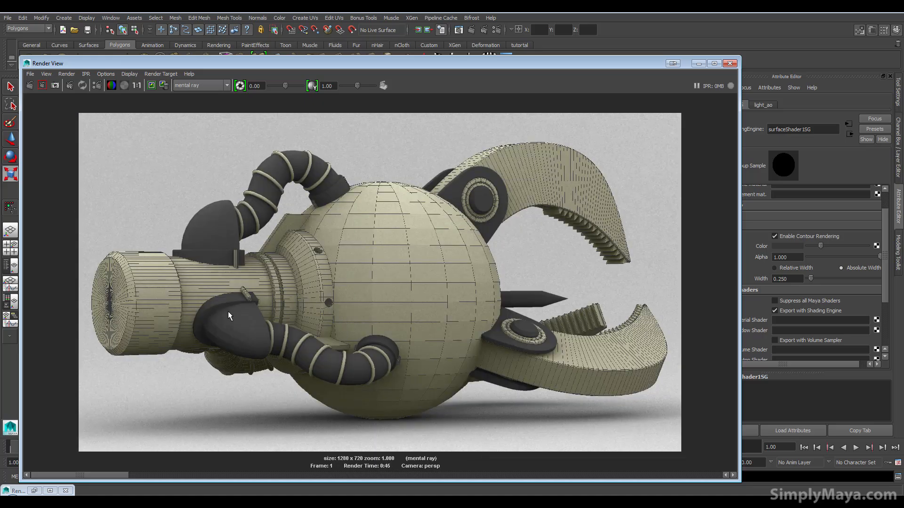
Step: Inspect the contour lines on the sphere up close, then set the contour over-sample to 2 and render again
scroll(389, 252, up, 5)
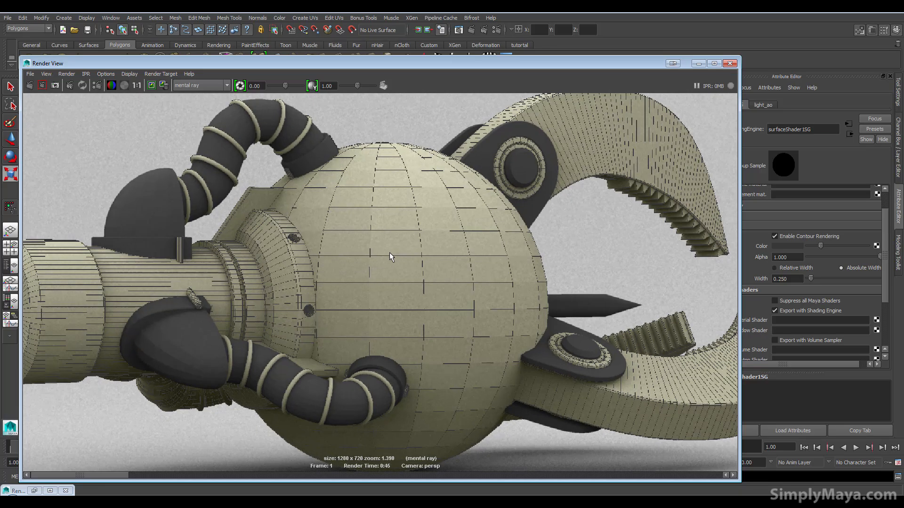
scroll(359, 216, up, 2)
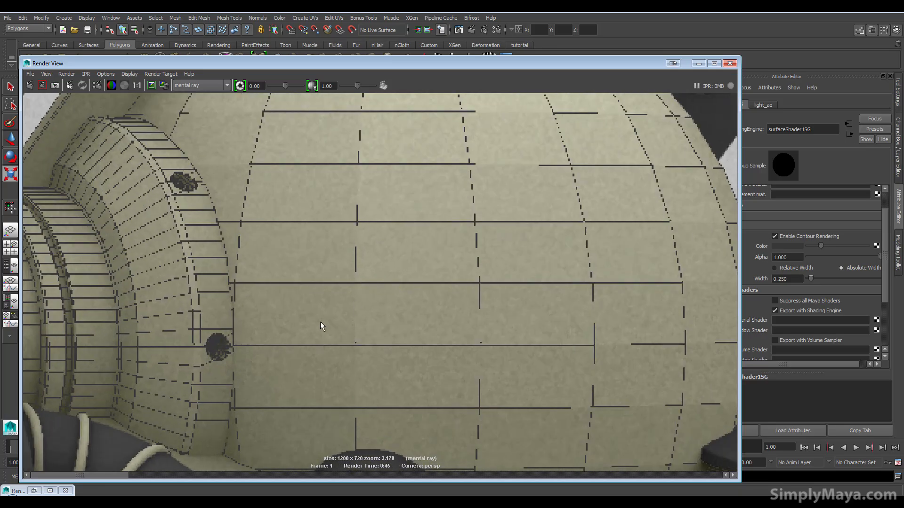
scroll(283, 288, down, 6)
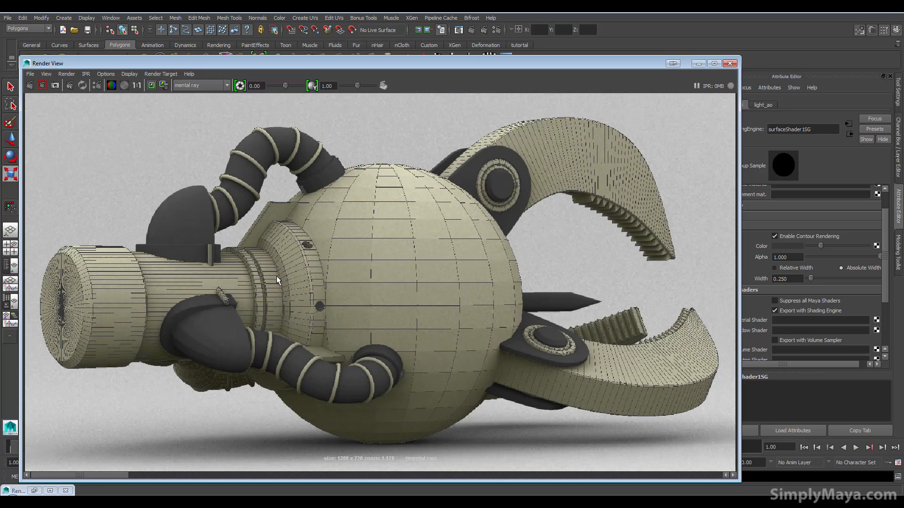
click(136, 86)
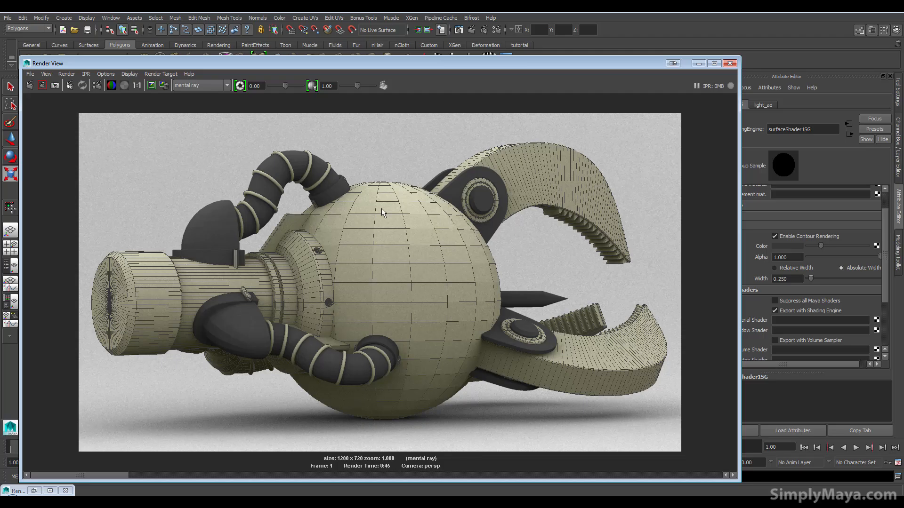
click(495, 30)
click(524, 252)
double_click(524, 252)
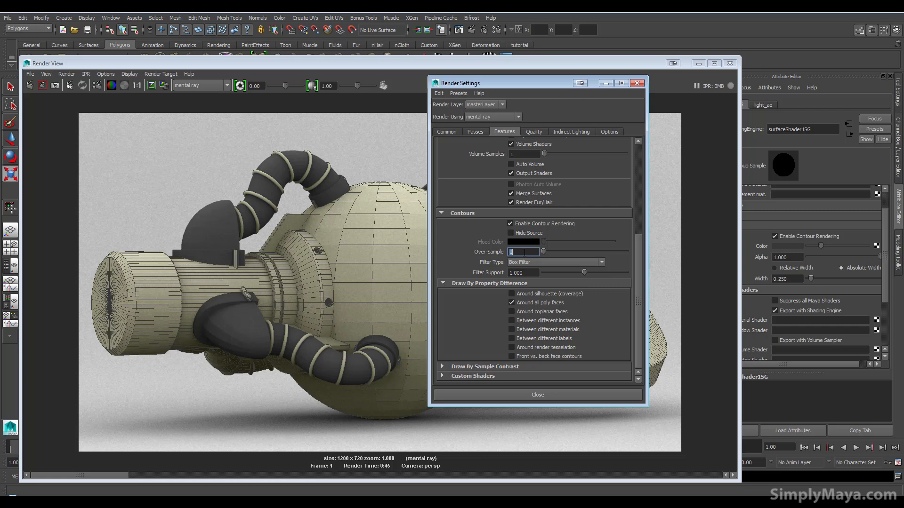
text(2)
drag(355, 212, 427, 302)
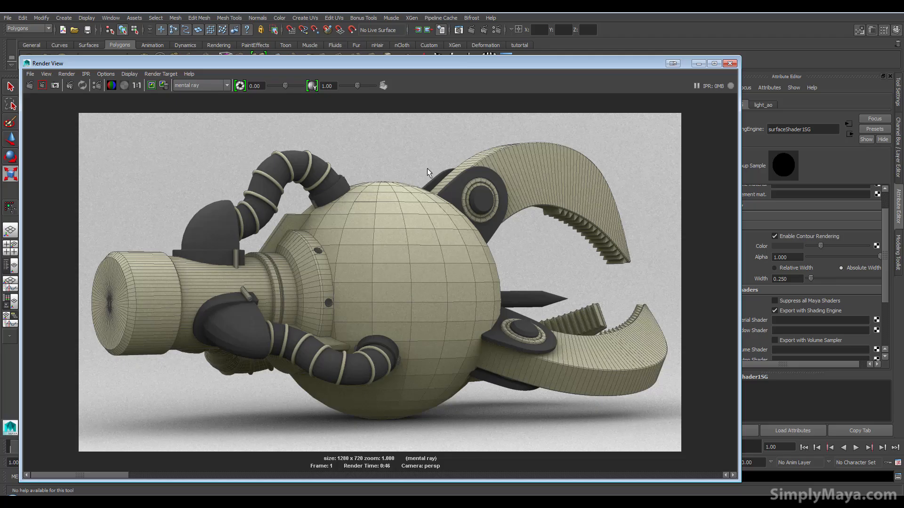
Step: Set the contour filter support to 2 and over-sample to 30, and keep the current image before rendering again
click(496, 30)
double_click(520, 272)
text(2)
key(Return)
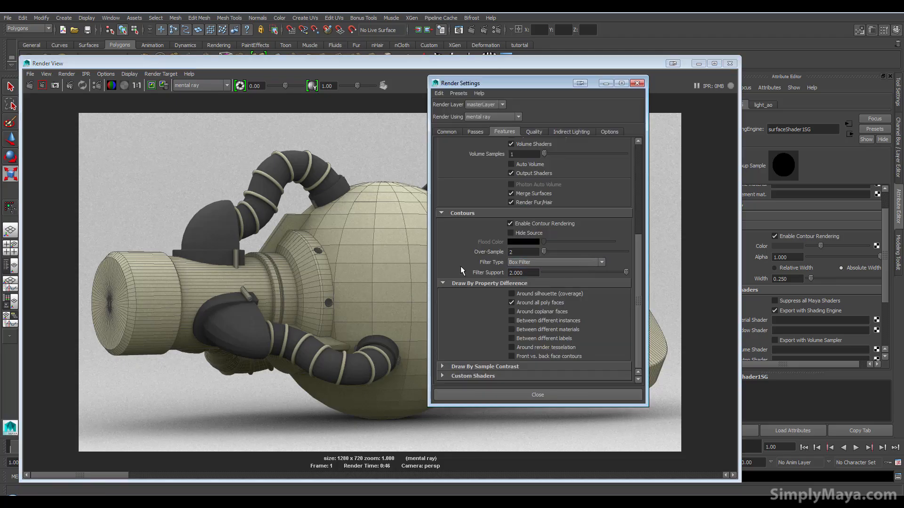
double_click(527, 252)
text(30)
key(Return)
drag(524, 87, 593, 83)
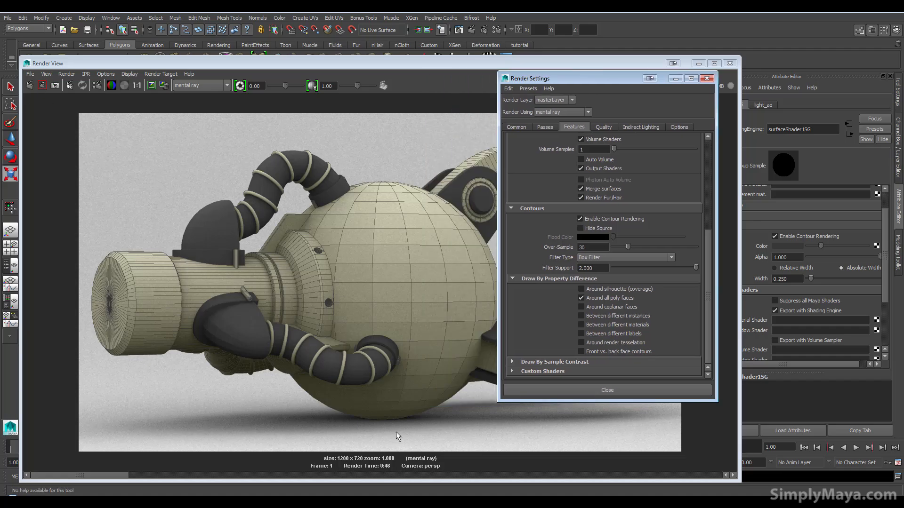
click(153, 86)
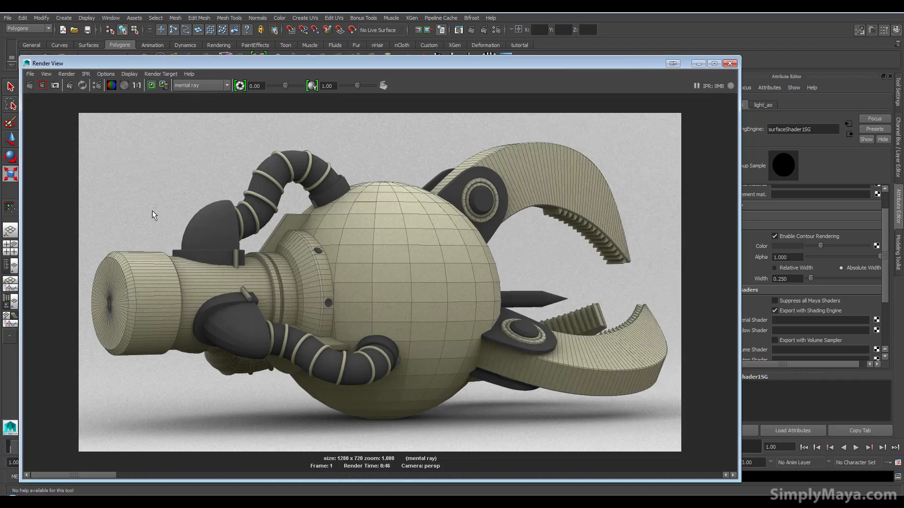
click(30, 85)
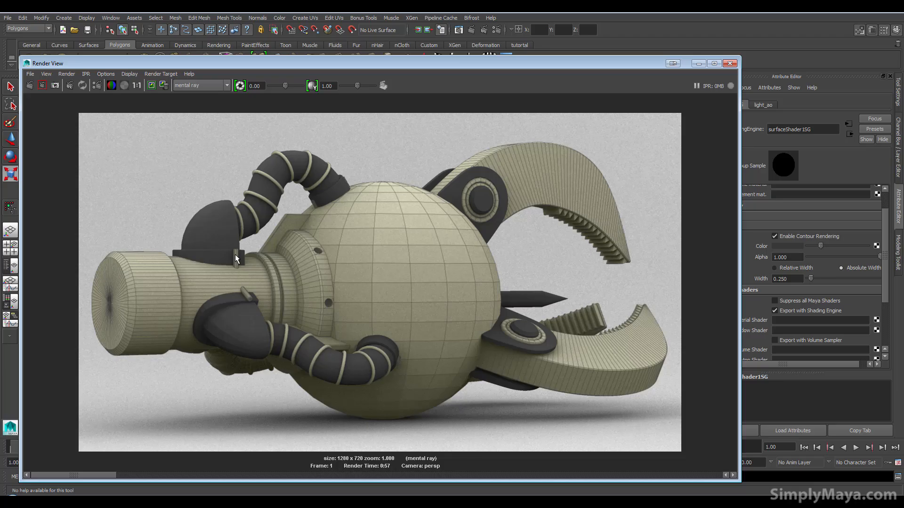
Step: Compare the line quality of the new render with the previously kept image and check the contour settings
click(120, 475)
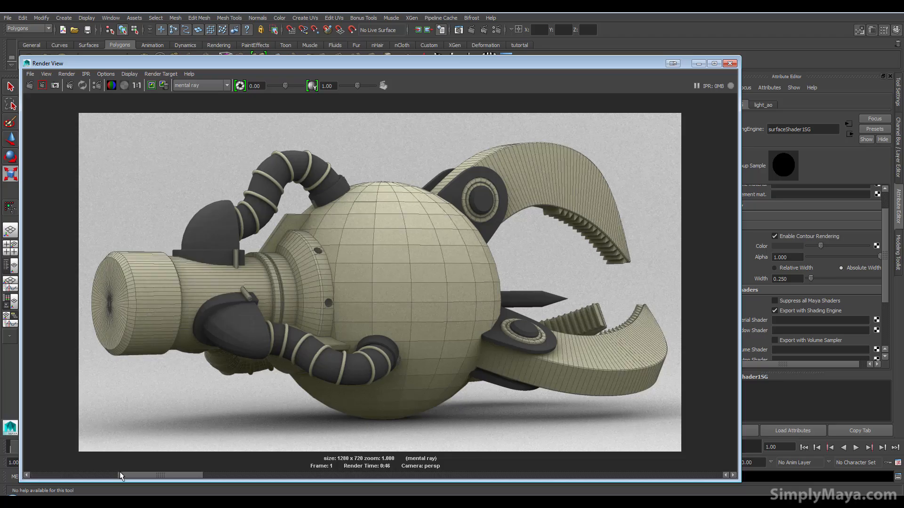
click(78, 475)
click(87, 472)
click(80, 470)
click(64, 472)
click(58, 476)
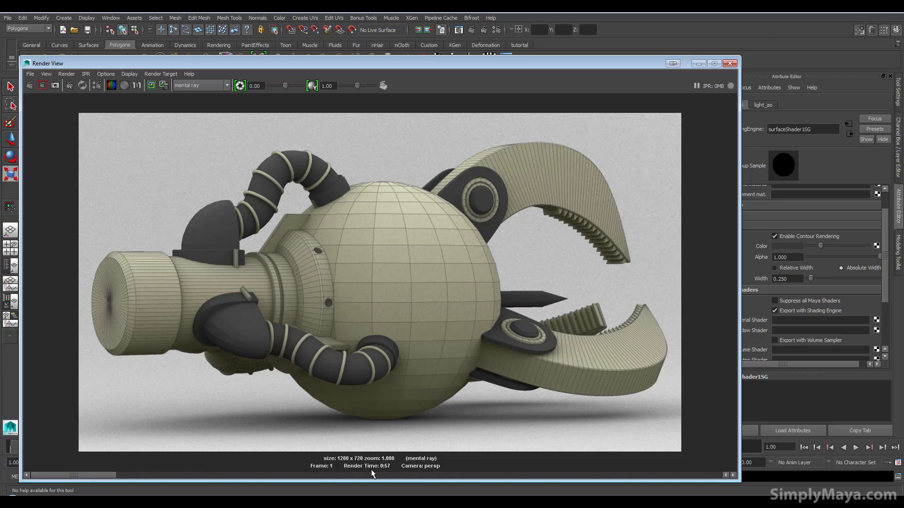
click(134, 474)
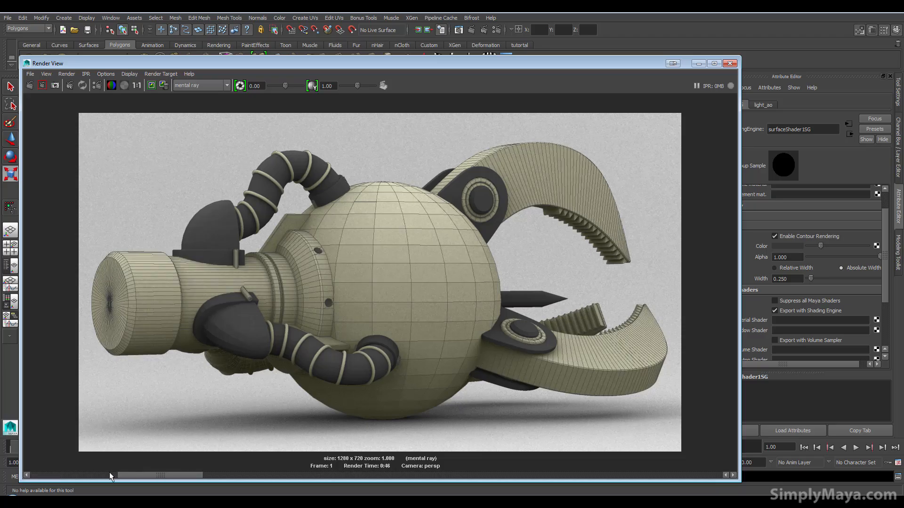
click(109, 474)
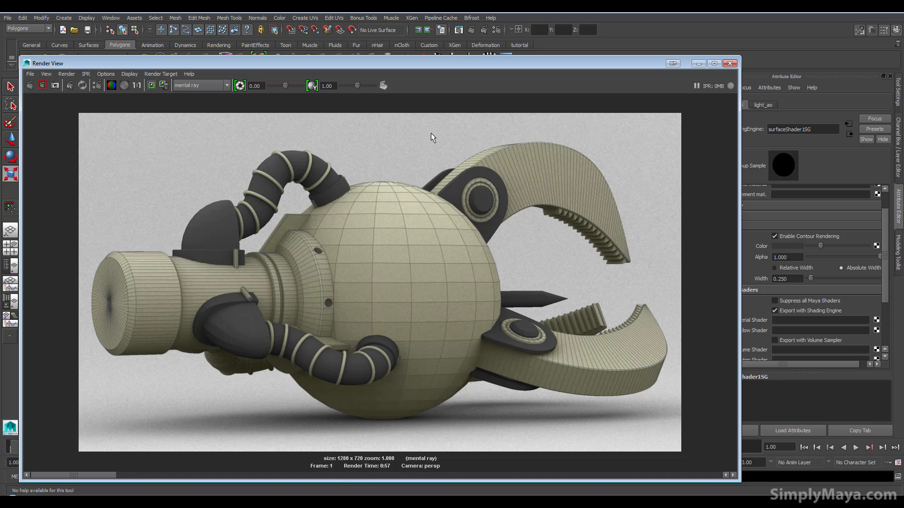
click(494, 30)
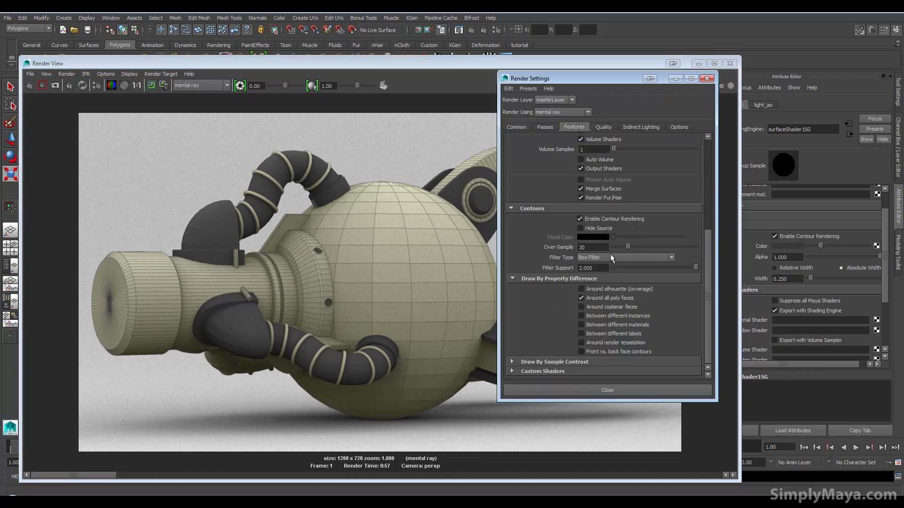
click(707, 78)
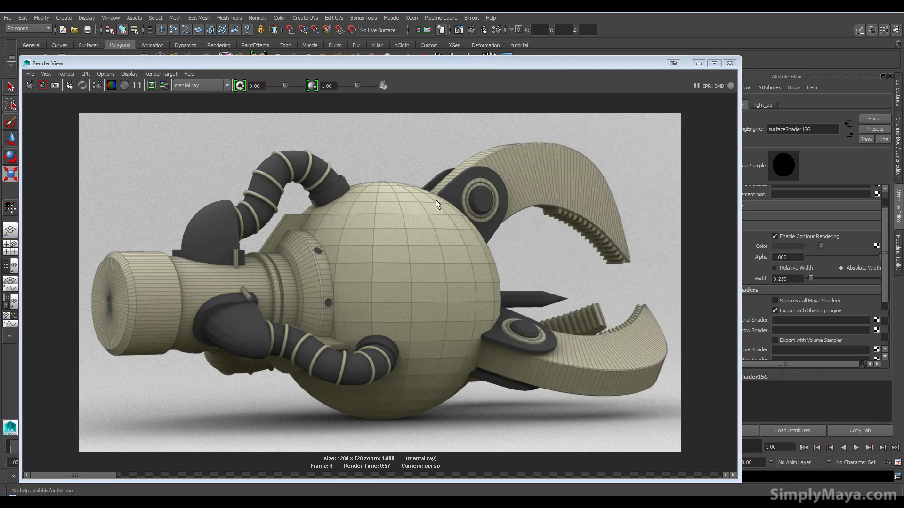
Step: Enable contour rendering on the hose's dark_ao shading group with a width of 0.2 and a near-black colour
drag(533, 64, 509, 292)
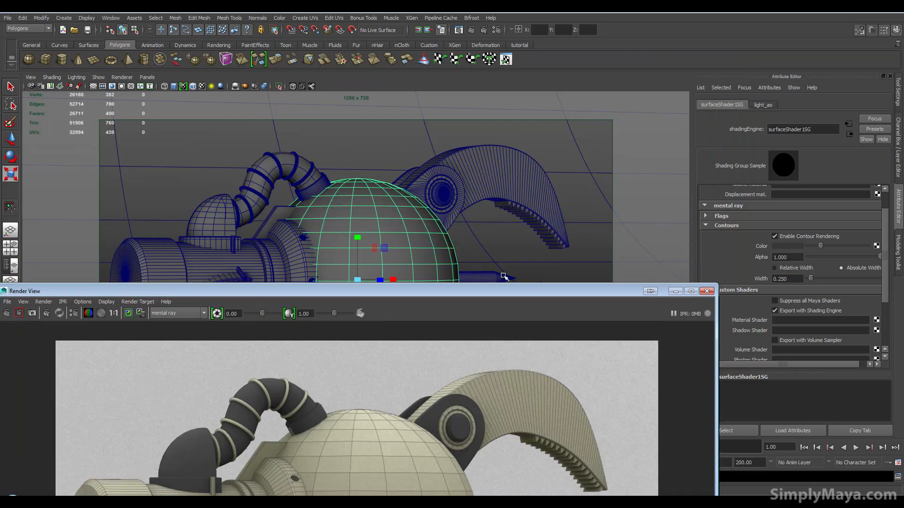
click(262, 173)
click(262, 166)
right_drag(266, 169, 296, 339)
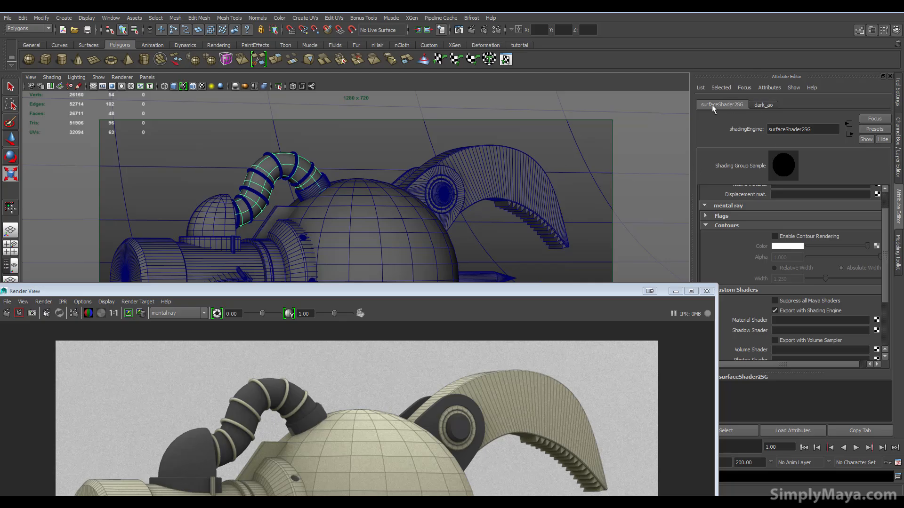
click(775, 236)
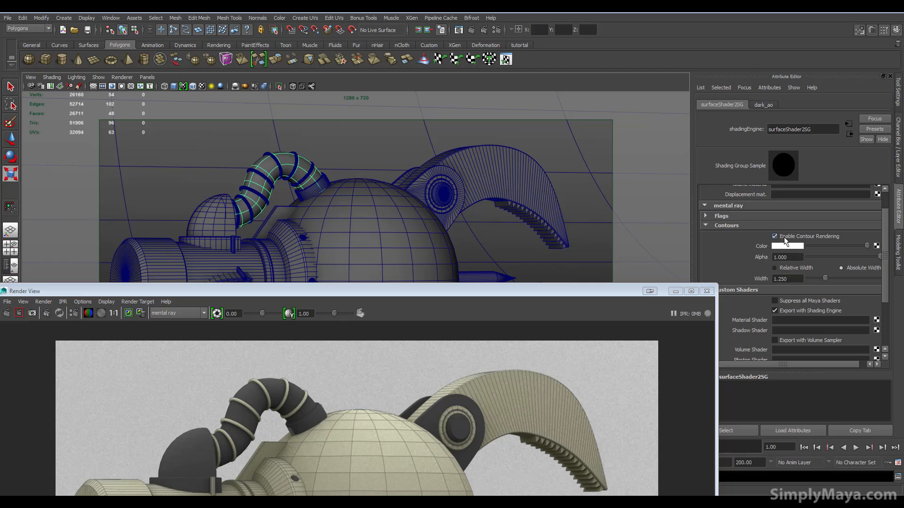
click(798, 279)
text(.2)
key(Return)
click(808, 246)
Step: Bring the render window back into full view and examine the earlier stored wireframe renders of the gripper
drag(416, 289, 471, 60)
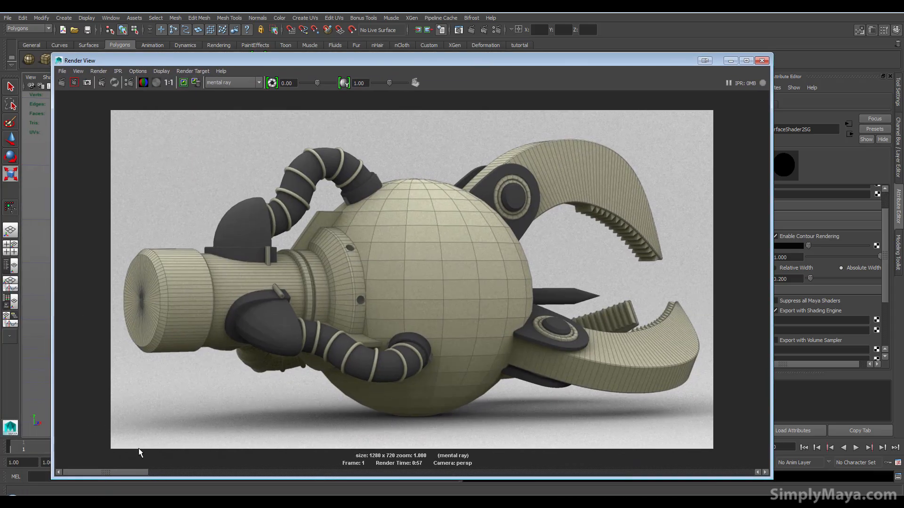
drag(127, 472, 678, 490)
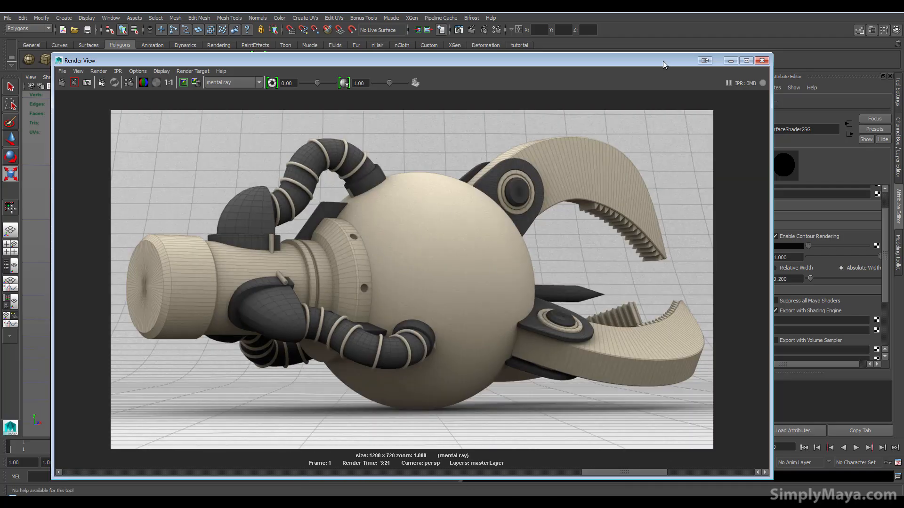
drag(663, 61, 642, 64)
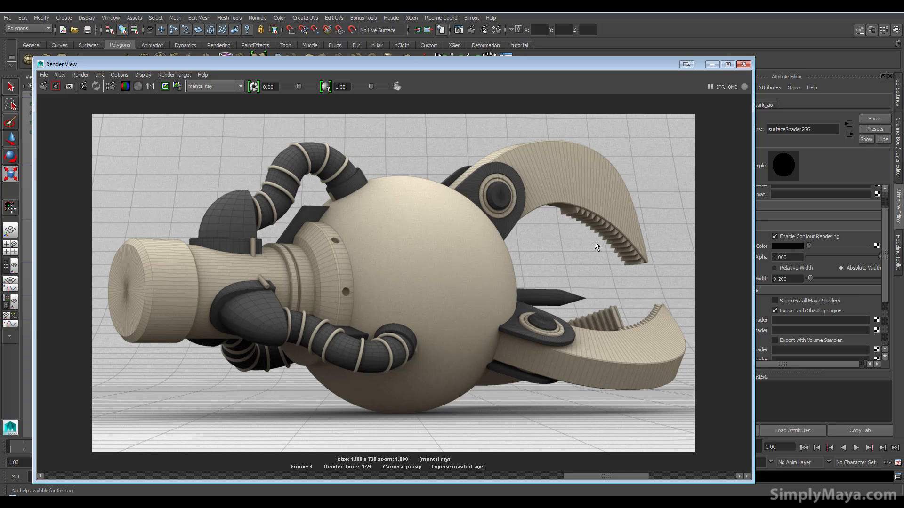
drag(566, 476, 540, 465)
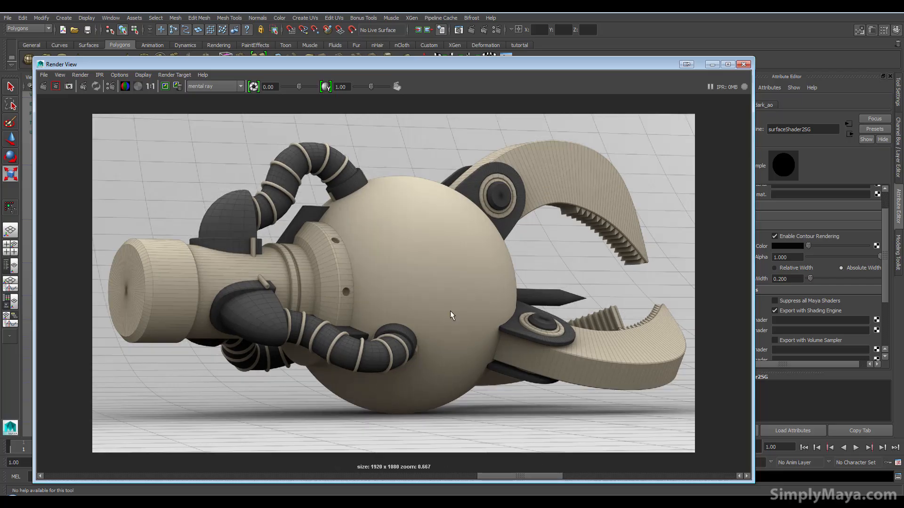